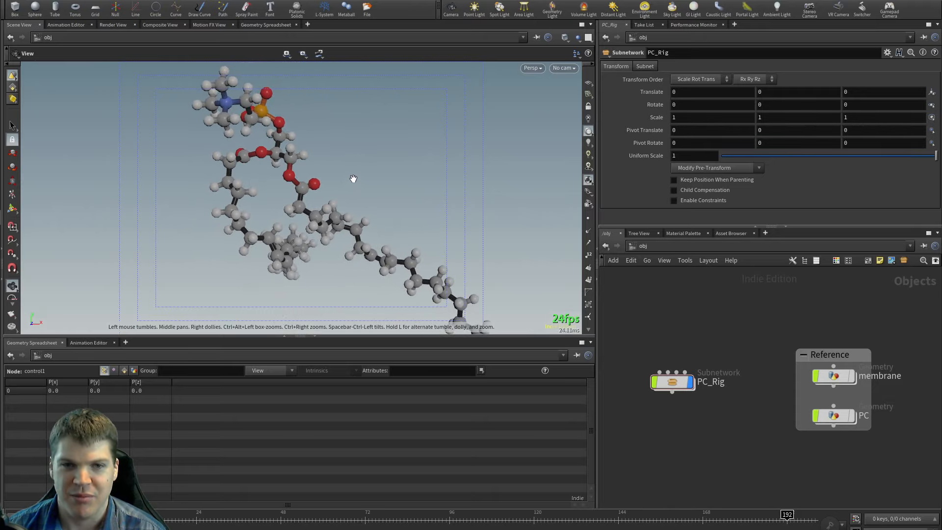
# Step: Examine the whole PC lipid molecule from several angles, following the head group and both tail chains
pyautogui.moveTo(334, 199); pyautogui.dragTo(260, 200)
pyautogui.scroll(2, 260, 200)
pyautogui.moveTo(260, 200); pyautogui.dragTo(242, 172, button='middle')
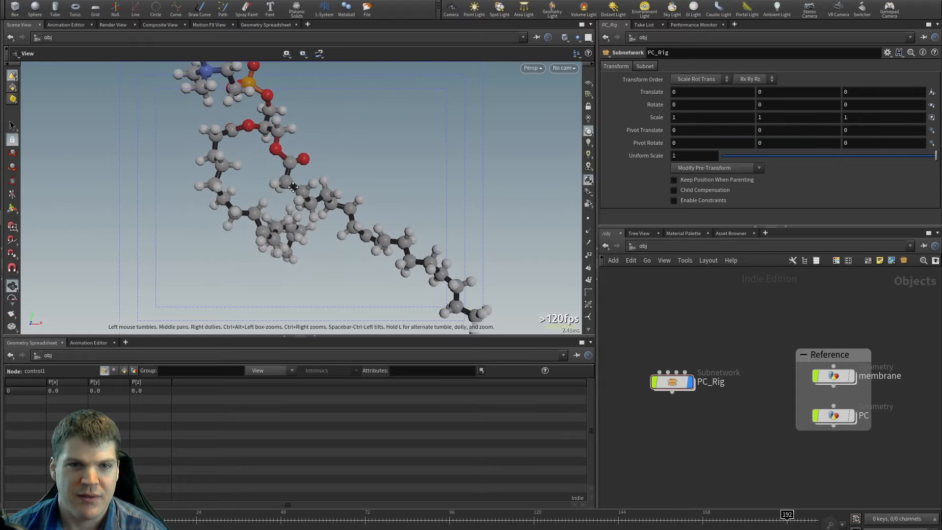
pyautogui.moveTo(265, 187)
pyautogui.mouseDown()
pyautogui.moveTo(374, 190)
pyautogui.moveTo(260, 199)
pyautogui.mouseUp()
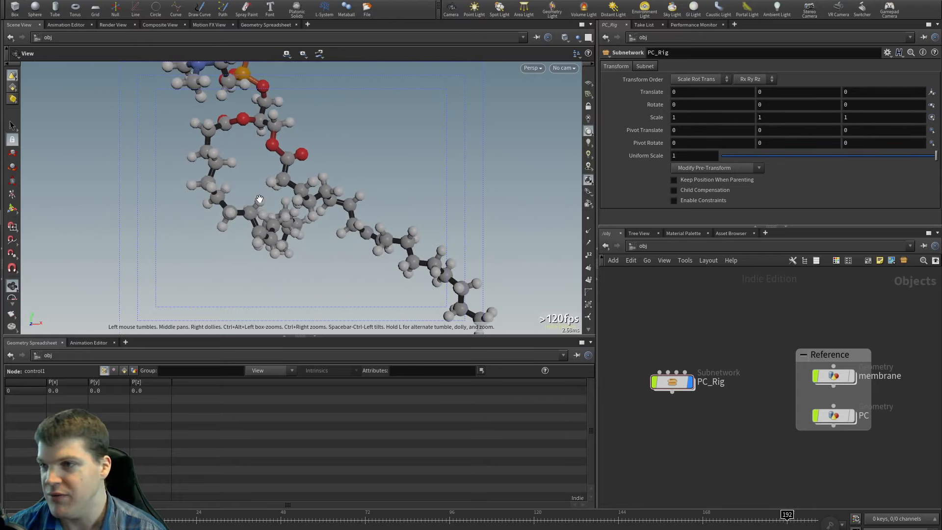
pyautogui.moveTo(266, 141); pyautogui.dragTo(295, 162)
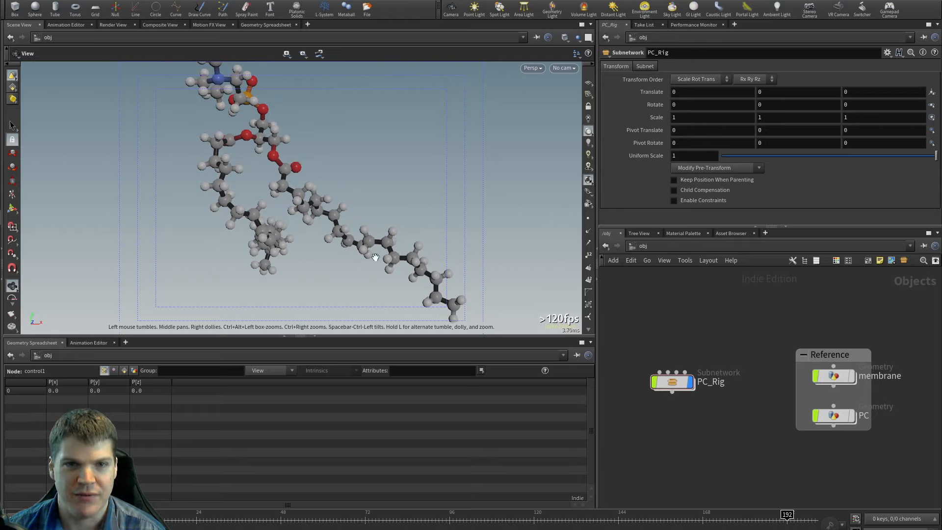
pyautogui.moveTo(326, 213); pyautogui.dragTo(208, 224)
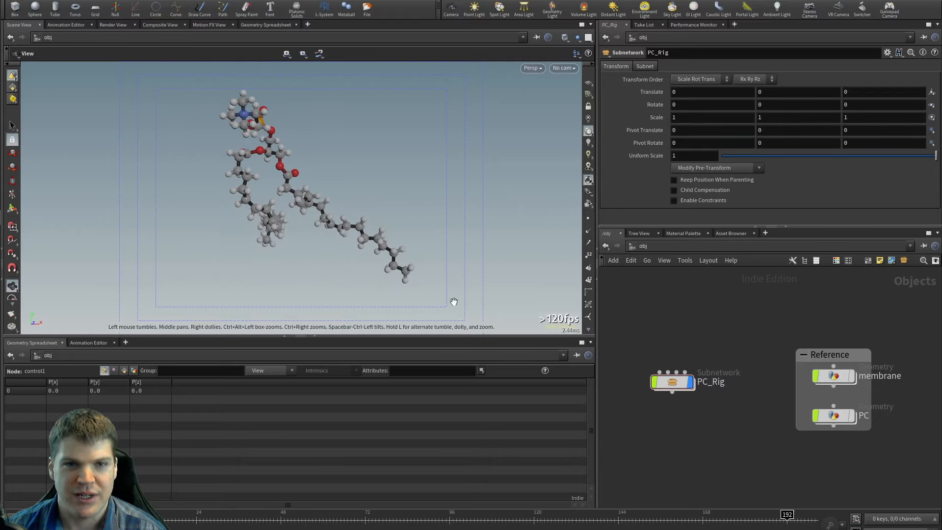
pyautogui.moveTo(454, 302); pyautogui.dragTo(341, 246)
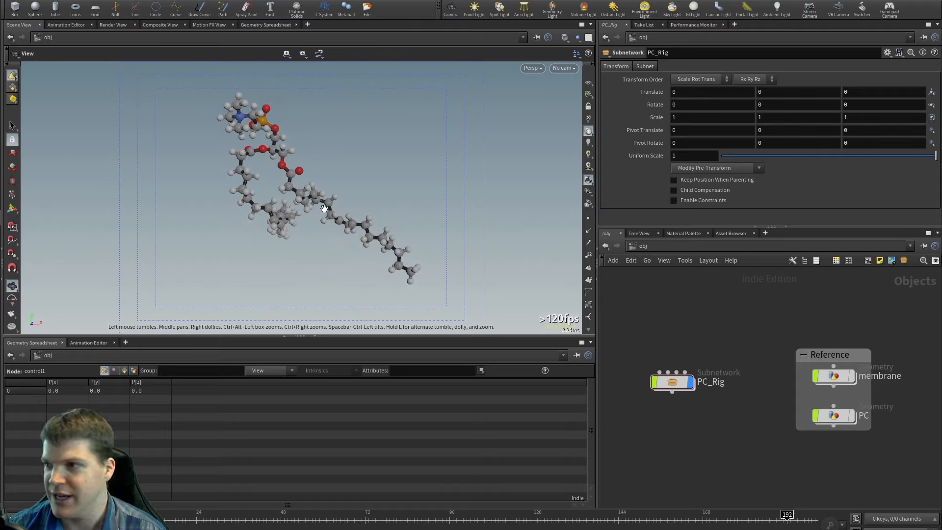
pyautogui.moveTo(324, 209); pyautogui.dragTo(334, 234, button='middle')
pyautogui.moveTo(334, 234); pyautogui.dragTo(279, 184)
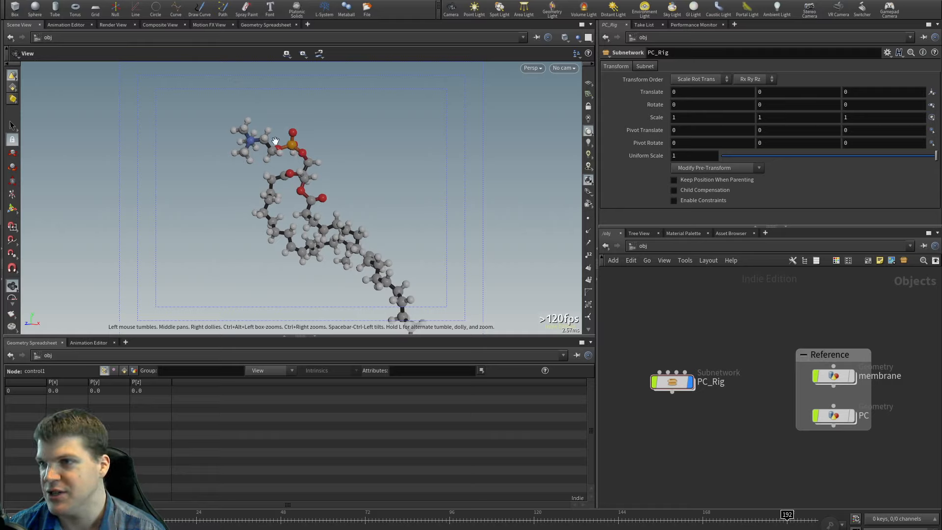
# Step: Inspect the lipid's head group up close, around the blue nitrogen and orange phosphorus atoms
pyautogui.moveTo(284, 200); pyautogui.dragTo(245, 160, button='right')
pyautogui.moveTo(238, 152); pyautogui.dragTo(248, 246, button='middle')
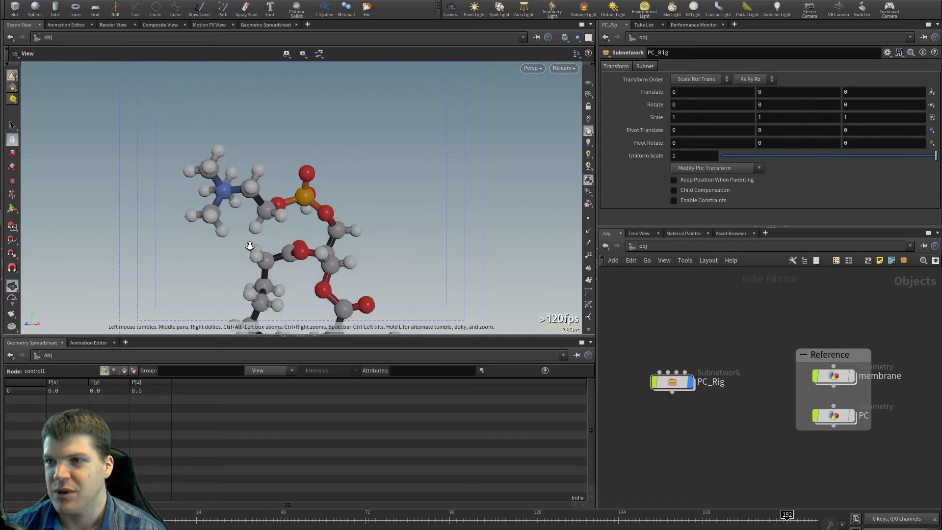
pyautogui.moveTo(248, 245); pyautogui.dragTo(288, 241, button='right')
pyautogui.moveTo(288, 241); pyautogui.dragTo(305, 208)
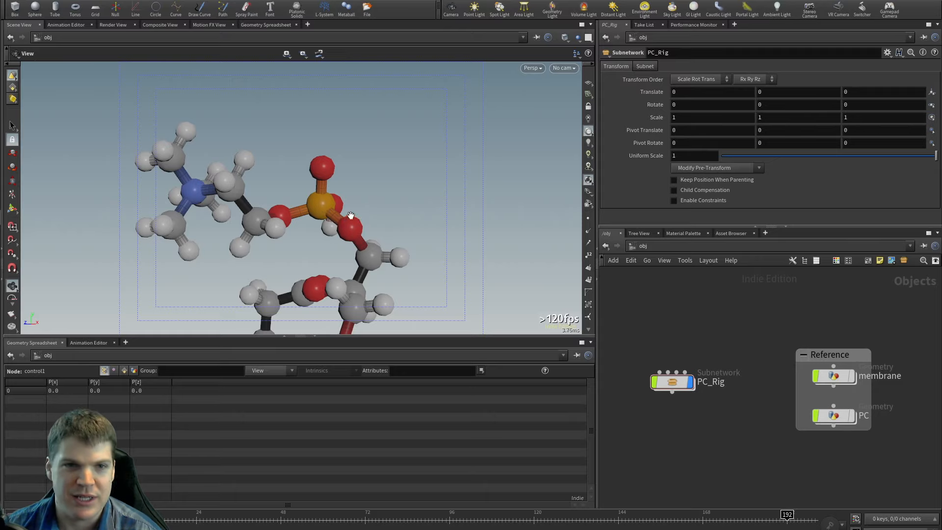
pyautogui.moveTo(350, 215); pyautogui.dragTo(353, 222)
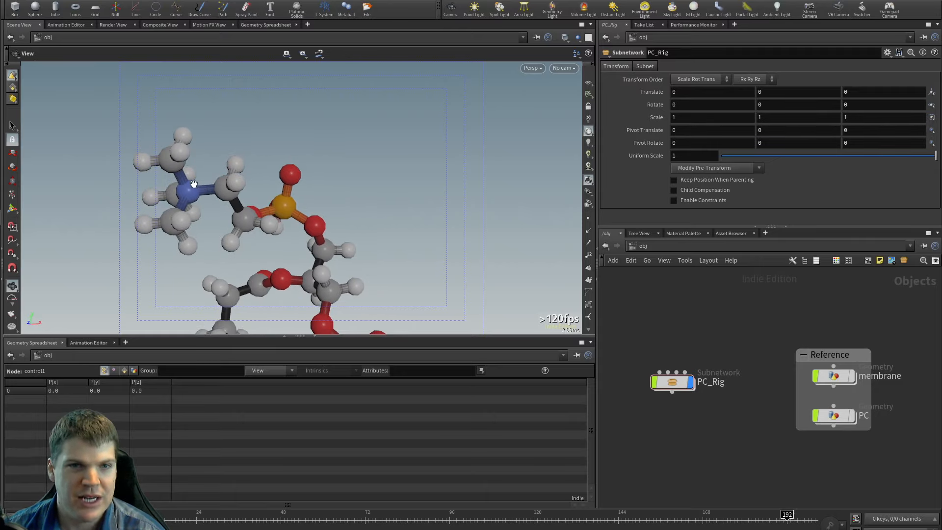
pyautogui.moveTo(221, 197); pyautogui.dragTo(184, 209)
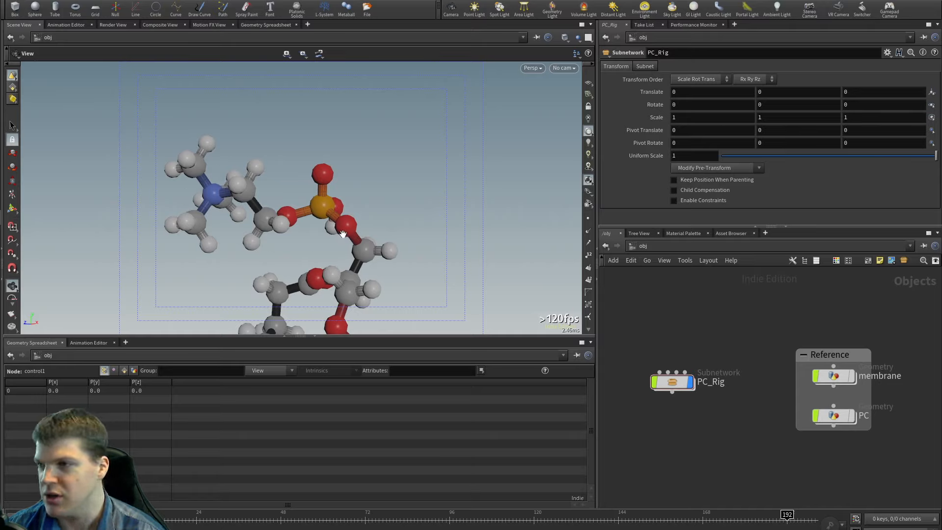
pyautogui.moveTo(261, 217); pyautogui.dragTo(278, 209)
pyautogui.moveTo(224, 191); pyautogui.dragTo(198, 179)
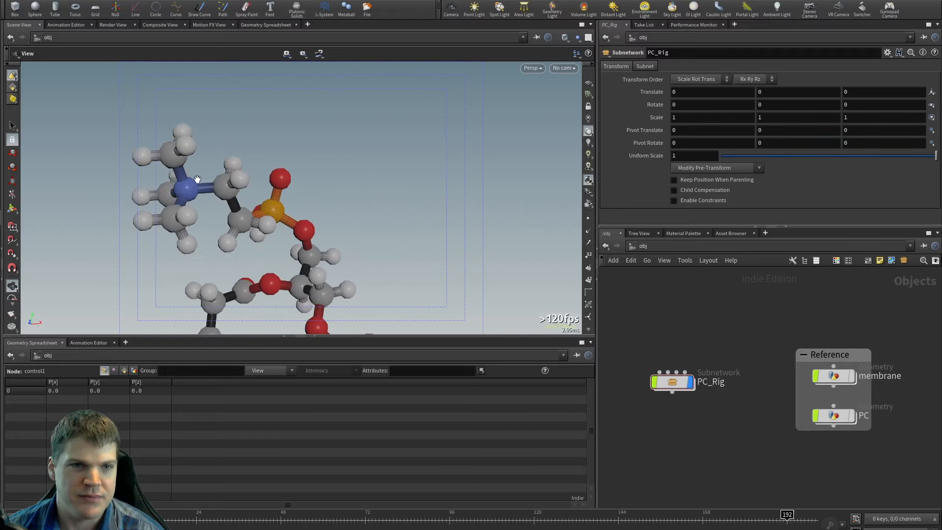
pyautogui.moveTo(297, 240); pyautogui.dragTo(336, 245)
pyautogui.scroll(-1, 305, 255)
pyautogui.scroll(-4, 305, 255)
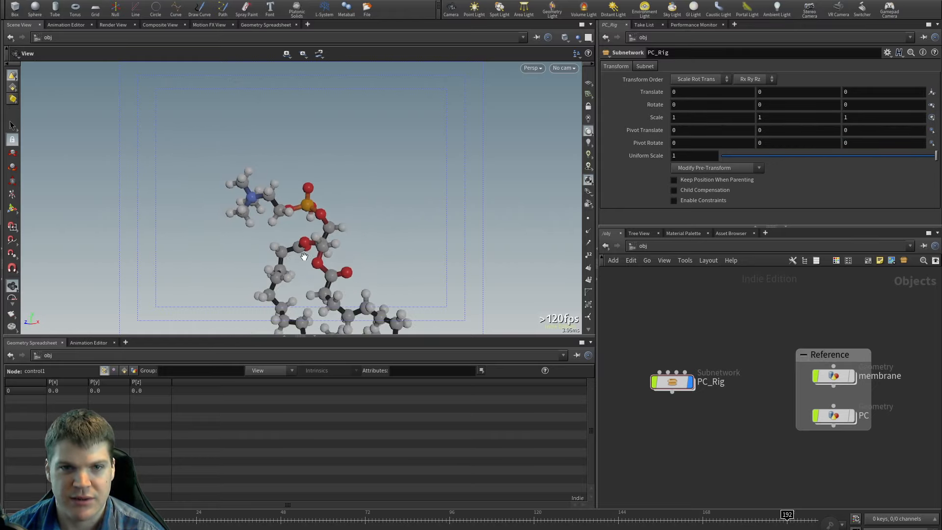
# Step: Inspect the two long tail chains of the lipid closely, checking their bends and bonds from different angles
pyautogui.moveTo(401, 284); pyautogui.dragTo(409, 230, button='middle')
pyautogui.moveTo(409, 229); pyautogui.dragTo(368, 258)
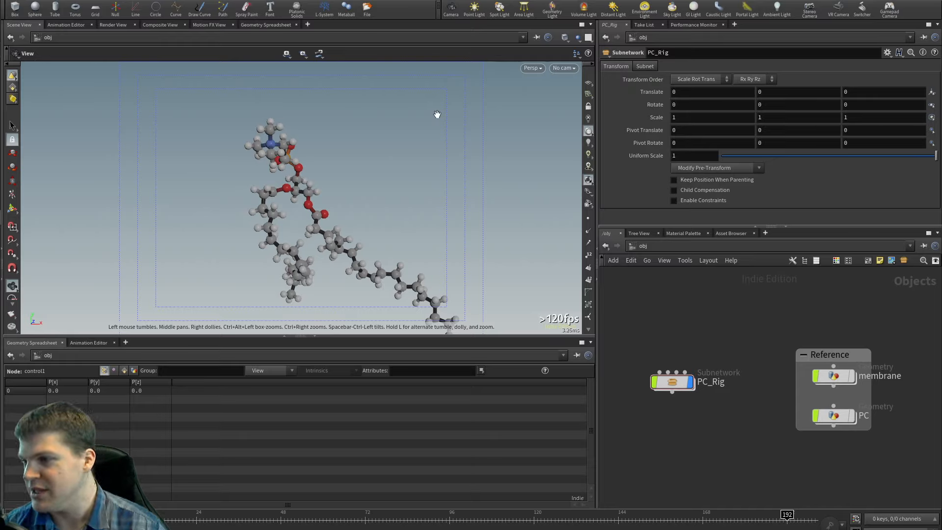
pyautogui.moveTo(361, 202); pyautogui.dragTo(340, 202)
pyautogui.moveTo(392, 238); pyautogui.dragTo(308, 173, button='middle')
pyautogui.moveTo(308, 173); pyautogui.dragTo(318, 204, button='right')
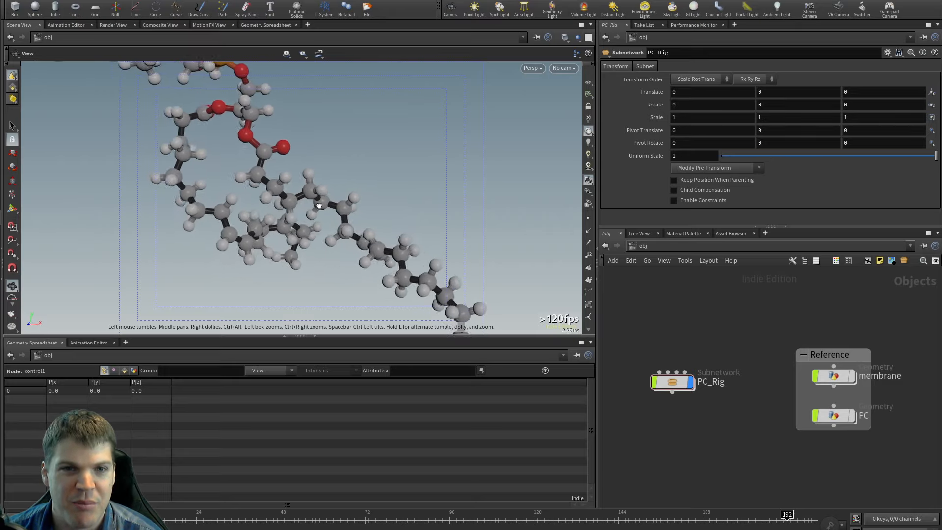
pyautogui.moveTo(318, 204); pyautogui.dragTo(310, 240)
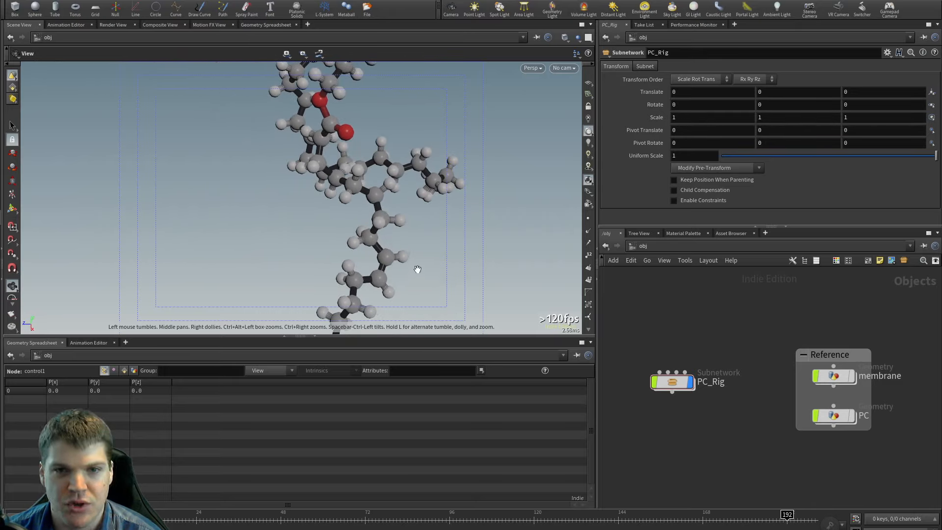
pyautogui.moveTo(412, 258); pyautogui.dragTo(279, 176)
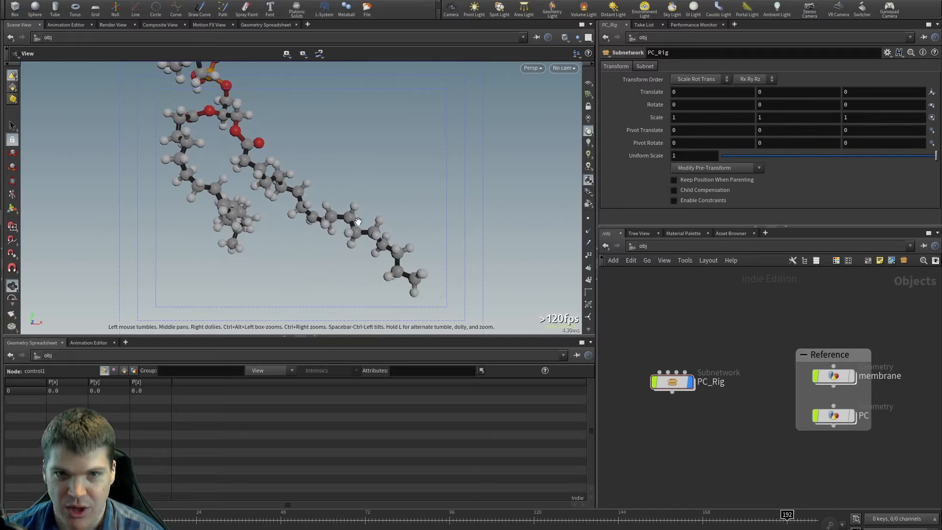
pyautogui.moveTo(410, 274); pyautogui.dragTo(315, 263)
pyautogui.scroll(-5, 378, 218)
pyautogui.scroll(5, 363, 217)
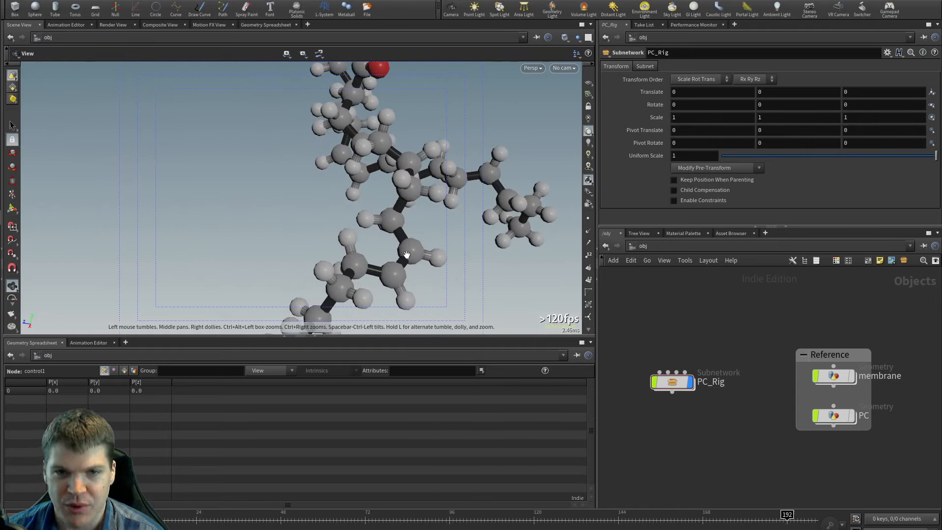
pyautogui.moveTo(385, 271); pyautogui.dragTo(316, 255)
pyautogui.scroll(-5, 309, 251)
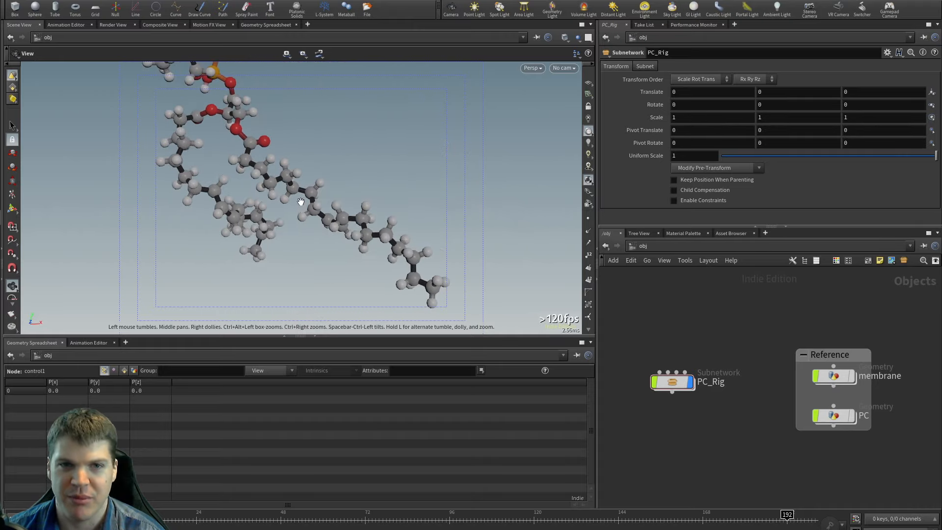
pyautogui.moveTo(303, 247); pyautogui.dragTo(293, 246, button='right')
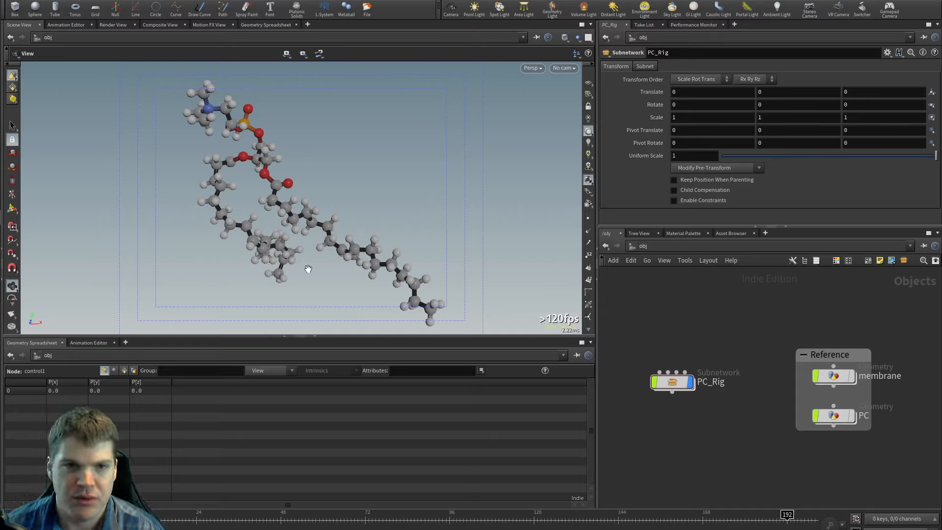
# Step: Compare how the two legs branch from the head group in the full molecule
pyautogui.moveTo(272, 209); pyautogui.dragTo(241, 137)
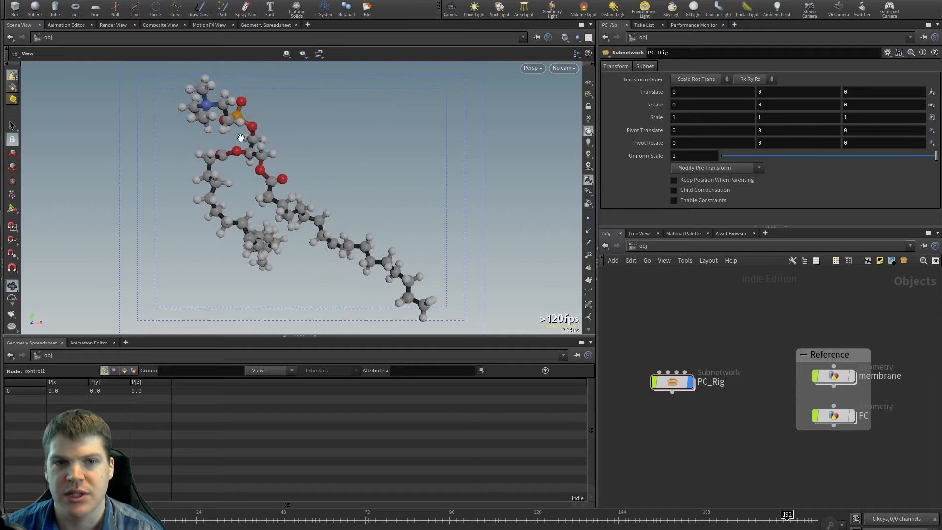
pyautogui.moveTo(244, 229); pyautogui.dragTo(317, 227)
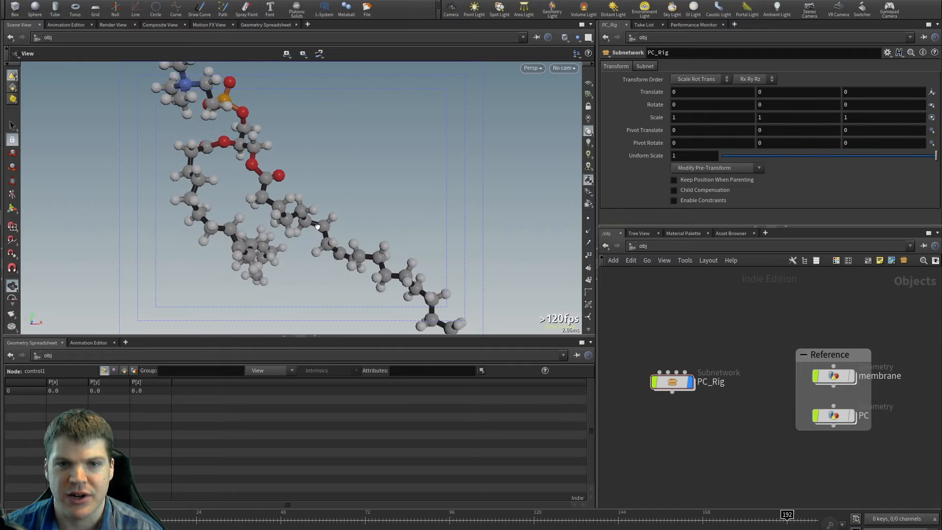
pyautogui.moveTo(415, 218); pyautogui.dragTo(362, 219)
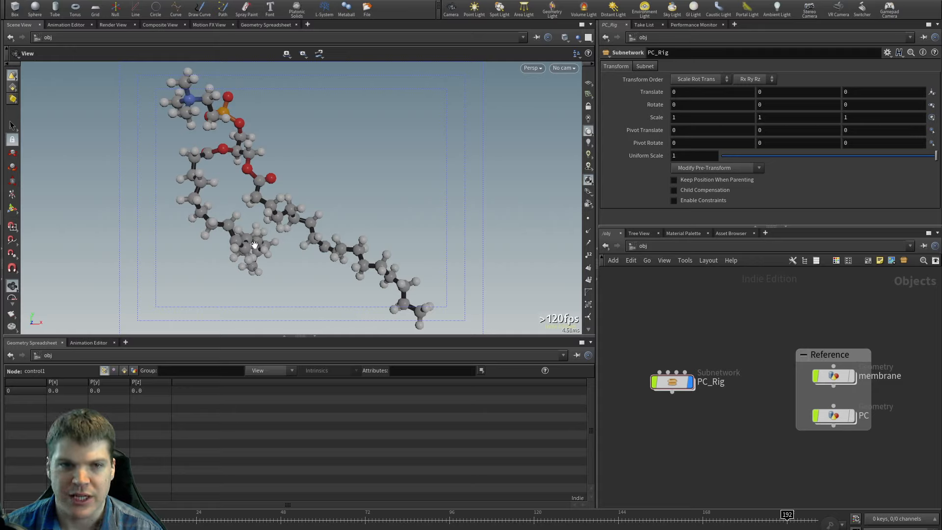
pyautogui.moveTo(254, 245)
pyautogui.mouseDown()
pyautogui.moveTo(346, 234)
pyautogui.moveTo(249, 251)
pyautogui.mouseUp()
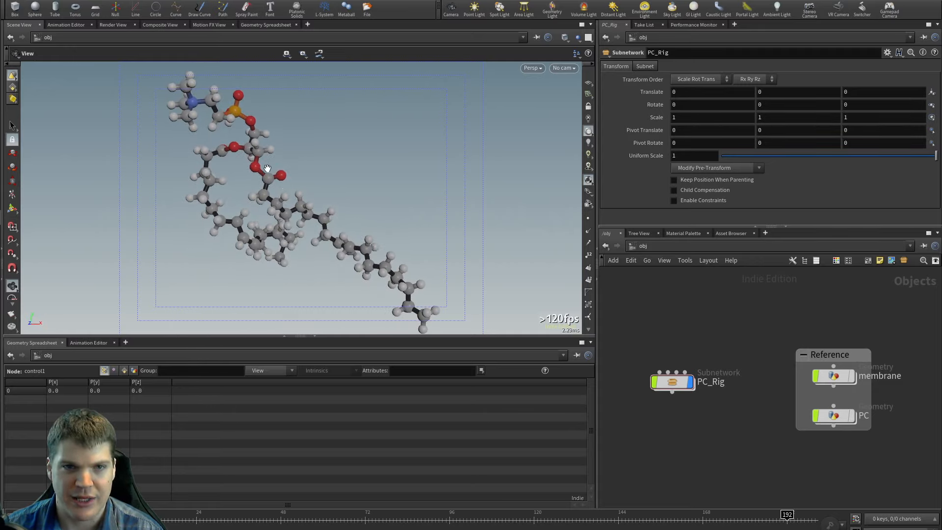
pyautogui.moveTo(410, 281); pyautogui.dragTo(413, 242)
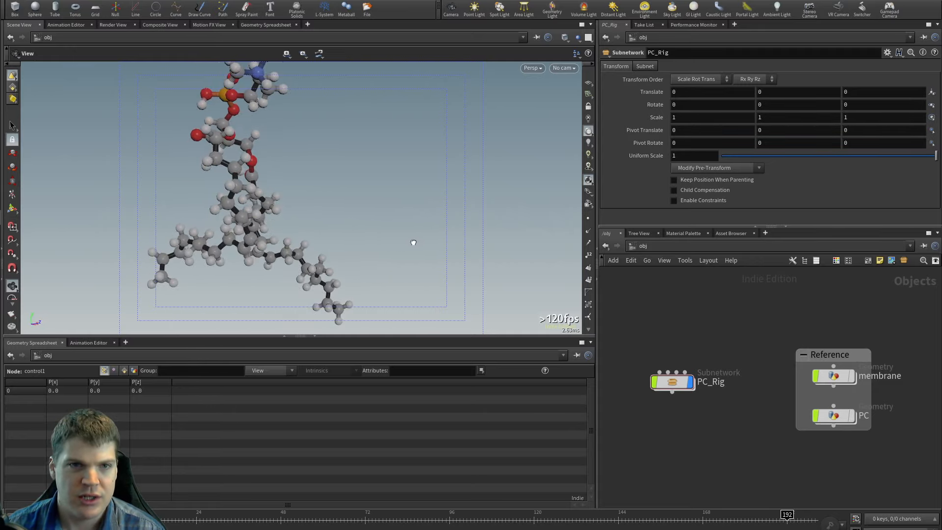
# Step: Play the lipid's animation while viewing the tail motion from several angles, and stop it at frame 91
pyautogui.moveTo(153, 257); pyautogui.dragTo(299, 234)
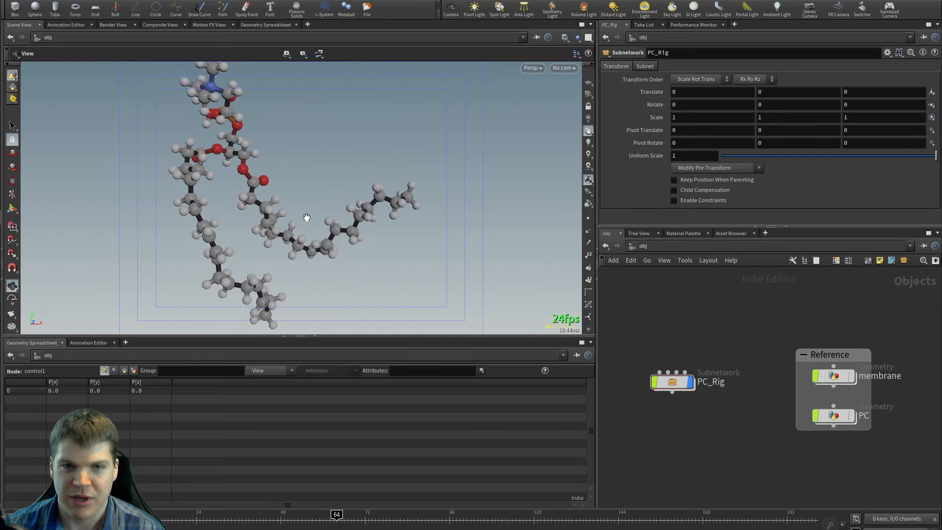
pyautogui.press('Up')
pyautogui.moveTo(301, 237); pyautogui.dragTo(327, 273)
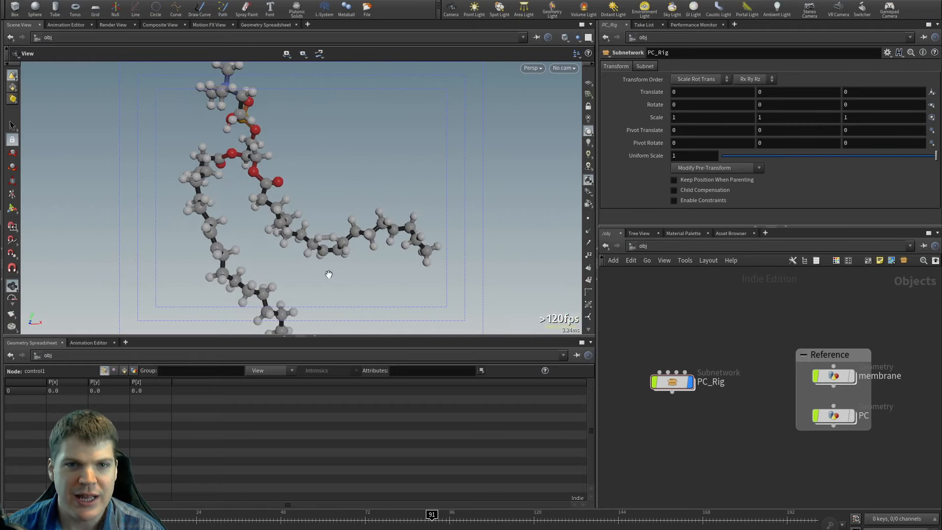
# Step: Open the PC_Rig subnetwork and review its branching chains of bones and control nodes
pyautogui.click(683, 385)
pyautogui.doubleClick(681, 386)
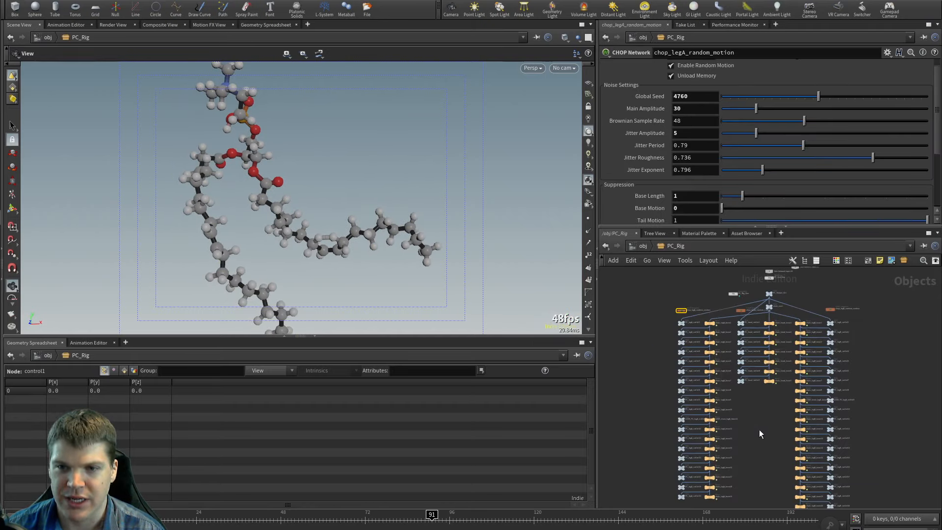
pyautogui.press('r')
pyautogui.moveTo(676, 477); pyautogui.dragTo(696, 313)
pyautogui.moveTo(835, 475); pyautogui.dragTo(816, 313)
pyautogui.moveTo(734, 392); pyautogui.dragTo(760, 314)
# Step: Select the PC_legB_rotCtrl7 control on leg B and rotate it about its Z axis to about -10.4 degrees
pyautogui.moveTo(214, 190); pyautogui.dragTo(383, 181, button='right')
pyautogui.moveTo(383, 181); pyautogui.dragTo(314, 206)
pyautogui.moveTo(314, 206); pyautogui.dragTo(474, 253, button='right')
pyautogui.moveTo(474, 252); pyautogui.dragTo(374, 273)
pyautogui.press('s')
pyautogui.click(345, 282)
pyautogui.press('Escape')
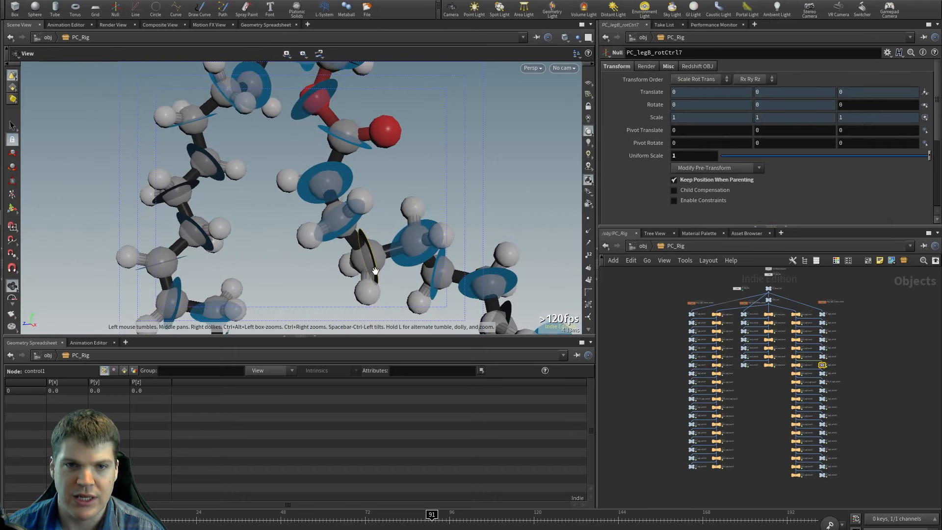
pyautogui.moveTo(374, 273); pyautogui.dragTo(351, 263, button='right')
pyautogui.moveTo(351, 263); pyautogui.dragTo(455, 220)
pyautogui.press('r')
pyautogui.keyDown('alt'); pyautogui.moveTo(454, 221); pyautogui.dragTo(373, 237, button='right'); pyautogui.keyUp('alt')
pyautogui.keyDown('alt'); pyautogui.moveTo(372, 238); pyautogui.dragTo(432, 235); pyautogui.keyUp('alt')
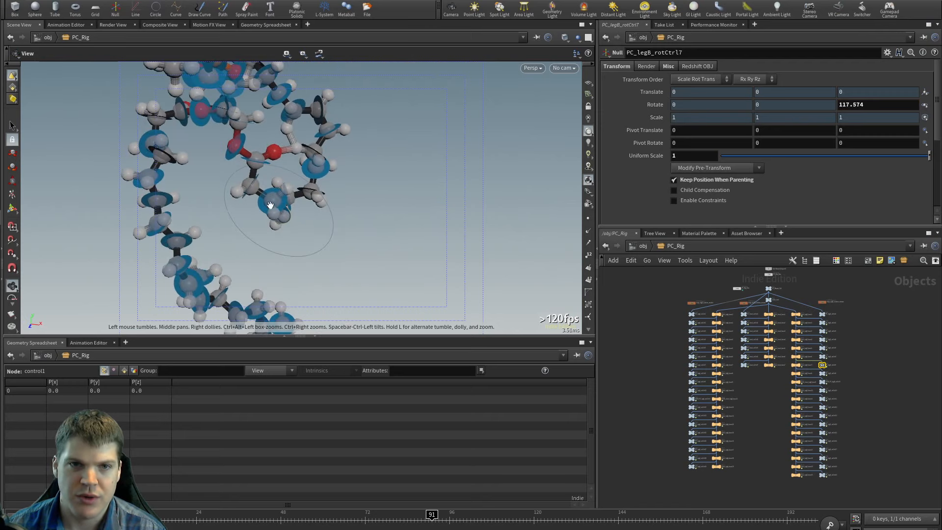
pyautogui.moveTo(323, 195); pyautogui.dragTo(241, 274)
pyautogui.press('Escape')
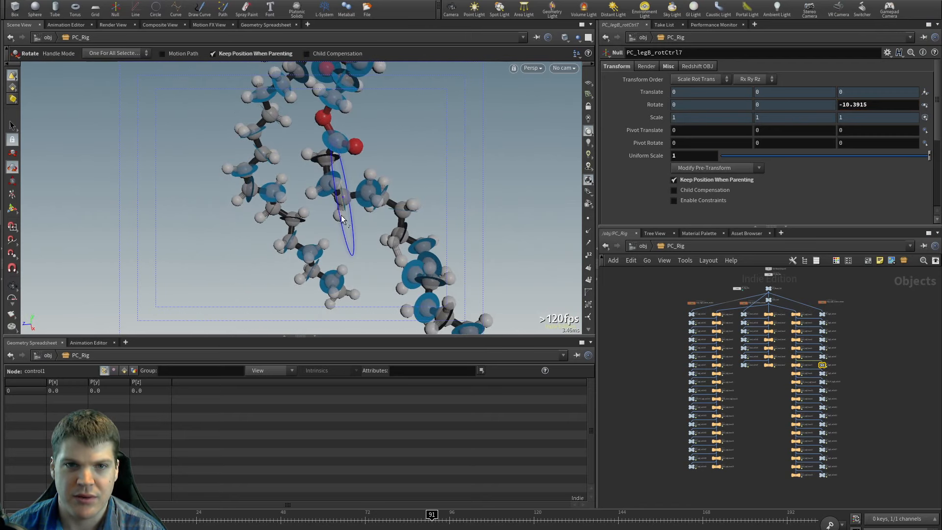
# Step: Try a further rotation of the leg B control and undo it
pyautogui.moveTo(342, 219)
pyautogui.mouseDown()
pyautogui.moveTo(335, 195)
pyautogui.moveTo(344, 249)
pyautogui.moveTo(349, 231)
pyautogui.moveTo(442, 206)
pyautogui.moveTo(358, 213)
pyautogui.mouseUp()
pyautogui.hotkey('ctrl', 'z')
pyautogui.keyDown('alt'); pyautogui.moveTo(298, 231); pyautogui.dragTo(353, 233); pyautogui.keyUp('alt')
pyautogui.keyDown('alt'); pyautogui.moveTo(353, 233); pyautogui.dragTo(317, 211, button='right'); pyautogui.keyUp('alt')
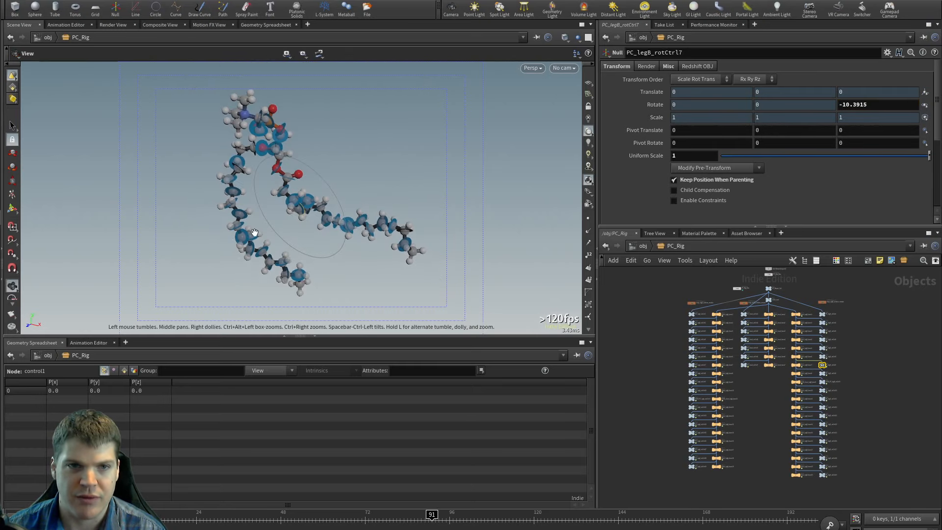
# Step: Select the PC_legA_rotCtrl10 control on leg A, try rotating the chain with it, and undo the rotation
pyautogui.keyDown('alt'); pyautogui.moveTo(316, 210); pyautogui.dragTo(308, 208); pyautogui.keyUp('alt')
pyautogui.keyDown('alt'); pyautogui.moveTo(308, 208); pyautogui.dragTo(373, 227, button='right'); pyautogui.keyUp('alt')
pyautogui.keyDown('alt'); pyautogui.moveTo(213, 238); pyautogui.dragTo(306, 235, button='middle'); pyautogui.keyUp('alt')
pyautogui.keyDown('alt'); pyautogui.moveTo(305, 236); pyautogui.dragTo(407, 223, button='right'); pyautogui.keyUp('alt')
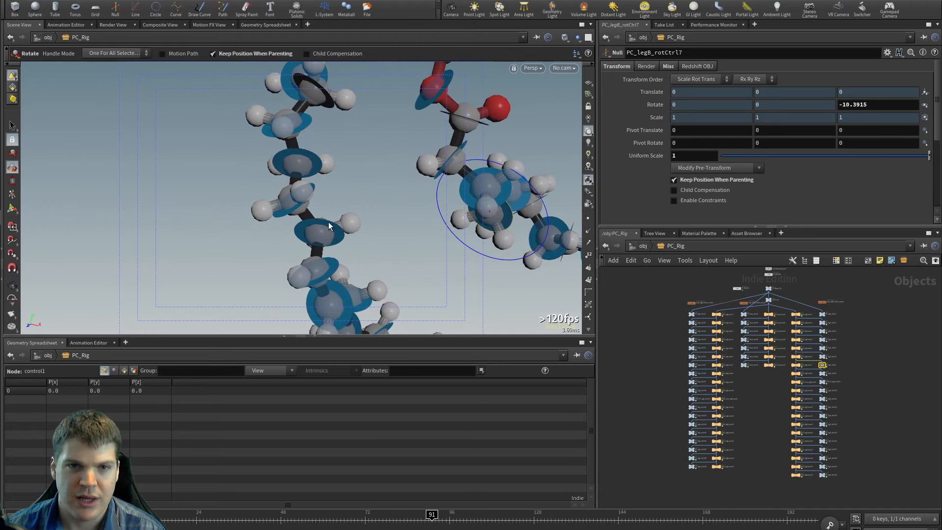
pyautogui.press('s')
pyautogui.click(341, 228)
pyautogui.press('r')
pyautogui.keyDown('alt'); pyautogui.moveTo(342, 229); pyautogui.dragTo(397, 264); pyautogui.keyUp('alt')
pyautogui.hotkey('ctrl', 'z')
# Step: View the whole rigged molecule and play the animation to watch both legs move with their controls
pyautogui.keyDown('alt'); pyautogui.moveTo(394, 261); pyautogui.dragTo(372, 245, button='right'); pyautogui.keyUp('alt')
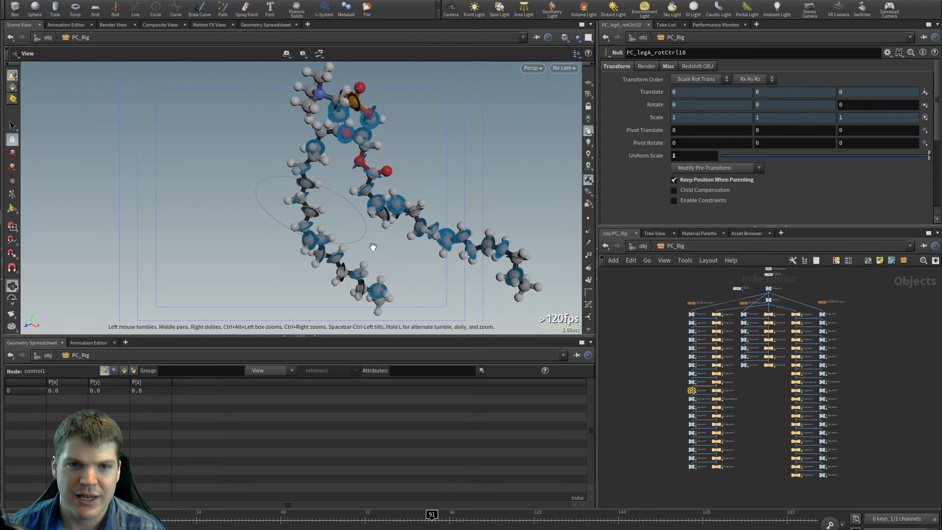
pyautogui.keyDown('alt'); pyautogui.moveTo(372, 245); pyautogui.dragTo(357, 227); pyautogui.keyUp('alt')
pyautogui.keyDown('alt'); pyautogui.moveTo(387, 264); pyautogui.dragTo(343, 180); pyautogui.keyUp('alt')
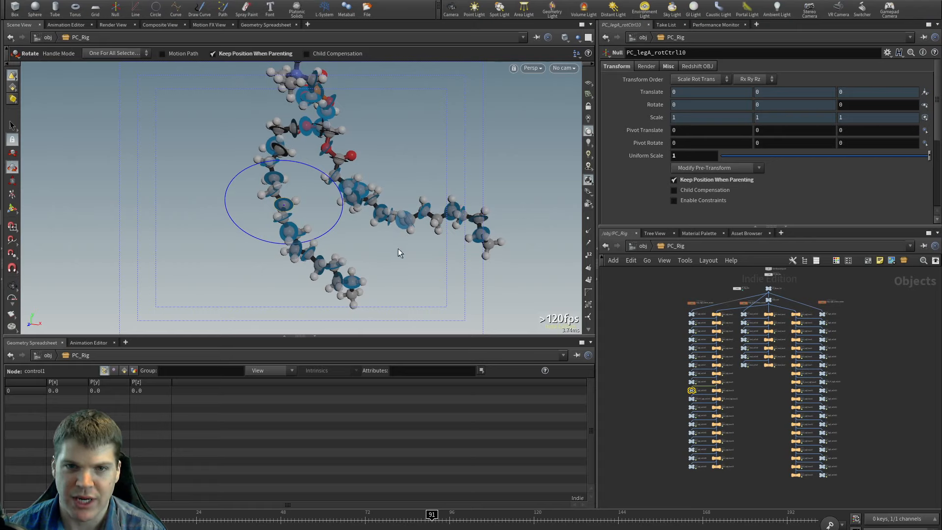
pyautogui.press('Up')
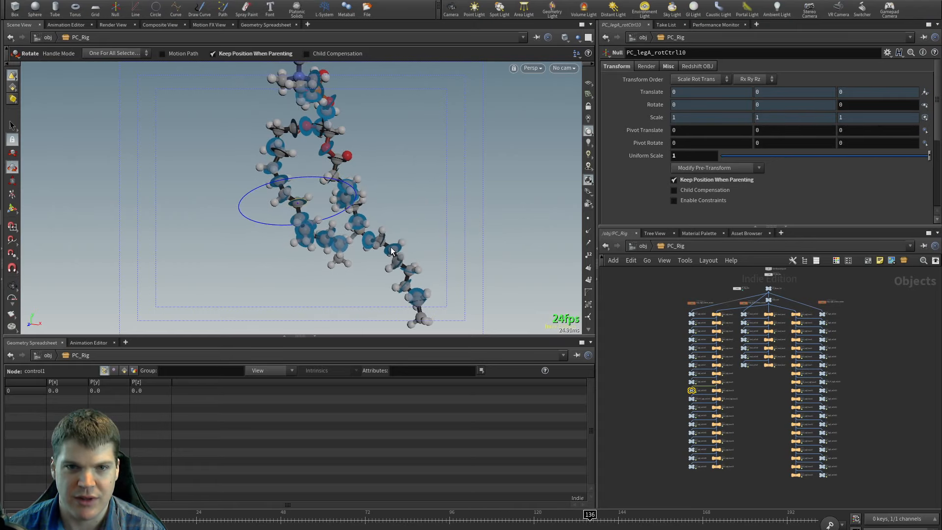
# Step: Watch the moving tail chains up close and stop the playback at frame 169
pyautogui.keyDown('alt'); pyautogui.moveTo(392, 251); pyautogui.dragTo(419, 208); pyautogui.keyUp('alt')
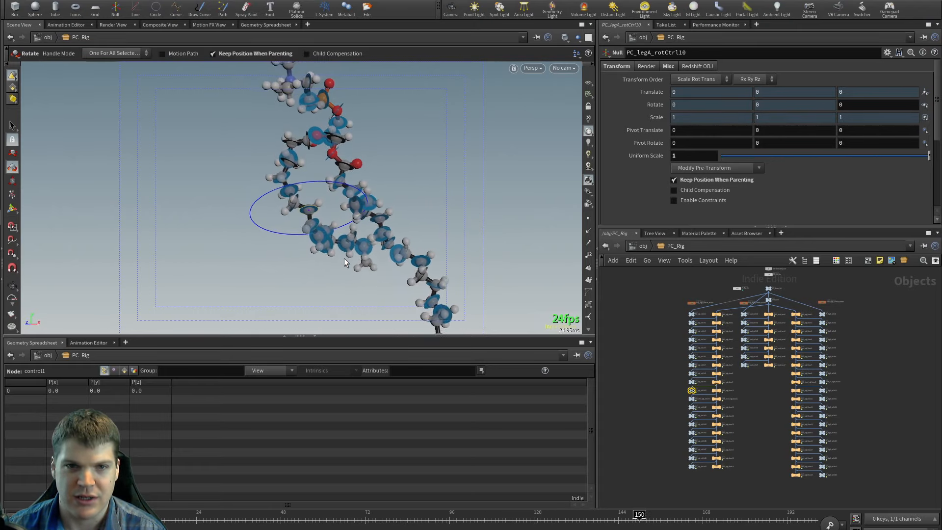
pyautogui.press('Up')
pyautogui.keyDown('alt'); pyautogui.moveTo(344, 258); pyautogui.dragTo(545, 318); pyautogui.keyUp('alt')
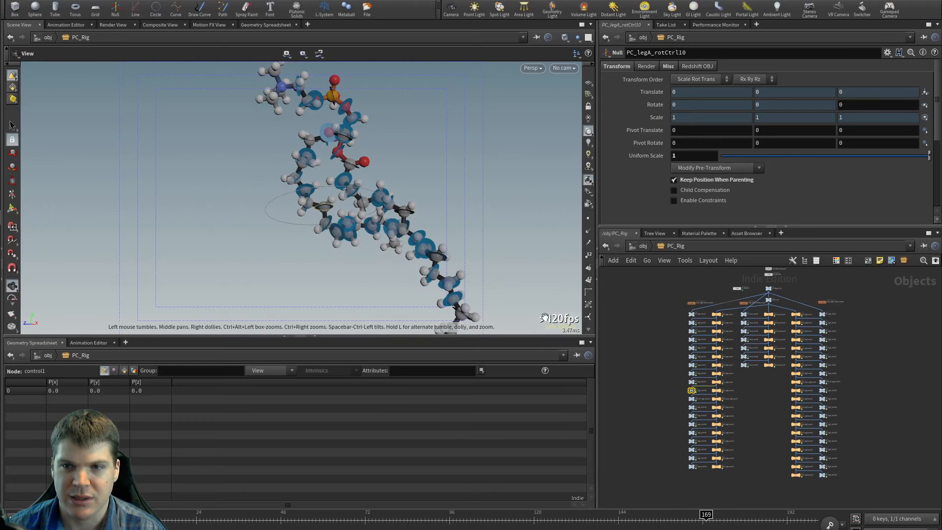
pyautogui.keyDown('alt'); pyautogui.moveTo(384, 233); pyautogui.dragTo(513, 284); pyautogui.keyUp('alt')
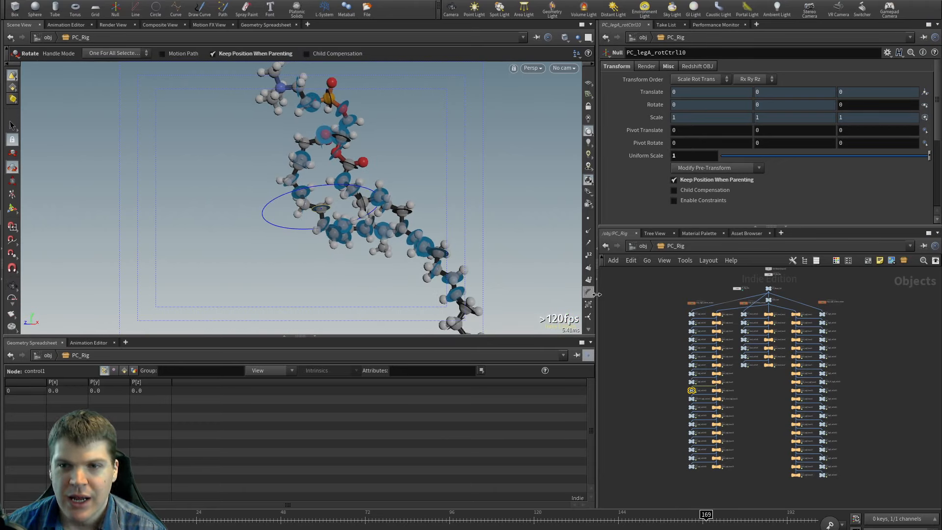
# Step: Select all of leg A's rotation control nodes, switch to all of leg B's, and clear the selection
pyautogui.moveTo(673, 287); pyautogui.dragTo(695, 467)
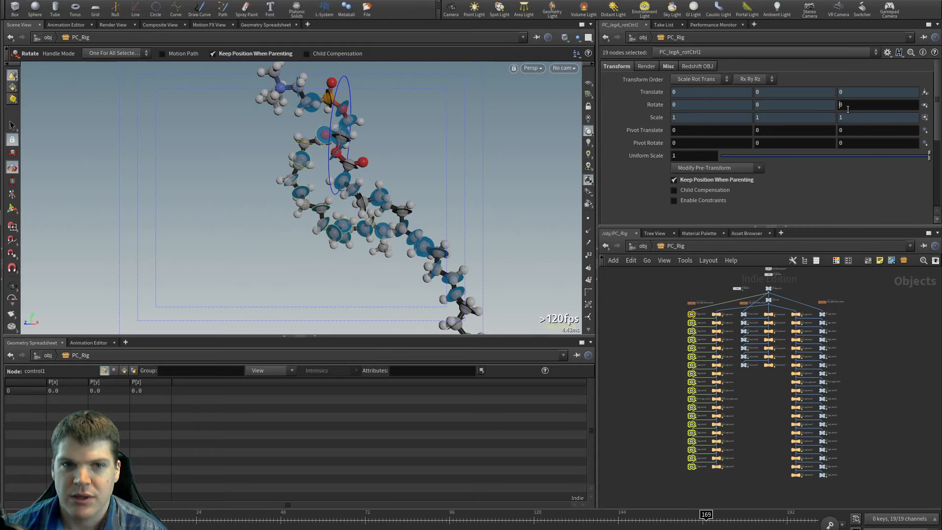
pyautogui.moveTo(859, 492); pyautogui.dragTo(820, 312)
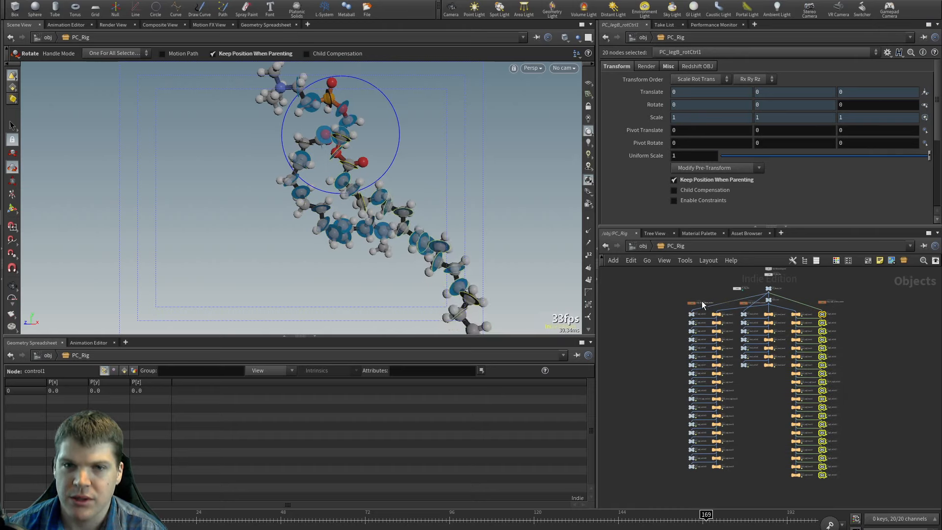
pyautogui.press('Escape')
pyautogui.moveTo(267, 219); pyautogui.dragTo(368, 217)
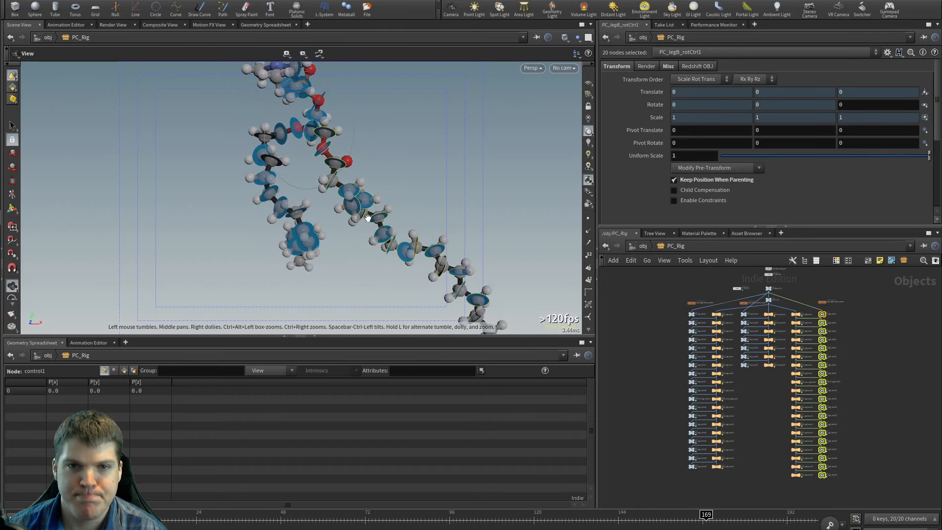
pyautogui.click(617, 345)
pyautogui.scroll(4, 384, 216)
pyautogui.keyDown('alt'); pyautogui.moveTo(395, 203); pyautogui.dragTo(394, 234, button='middle'); pyautogui.keyUp('alt')
pyautogui.moveTo(395, 235)
pyautogui.mouseDown()
pyautogui.moveTo(398, 227)
pyautogui.moveTo(294, 242)
pyautogui.moveTo(257, 261)
pyautogui.moveTo(282, 268)
pyautogui.moveTo(399, 234)
pyautogui.mouseUp()
pyautogui.press('r')
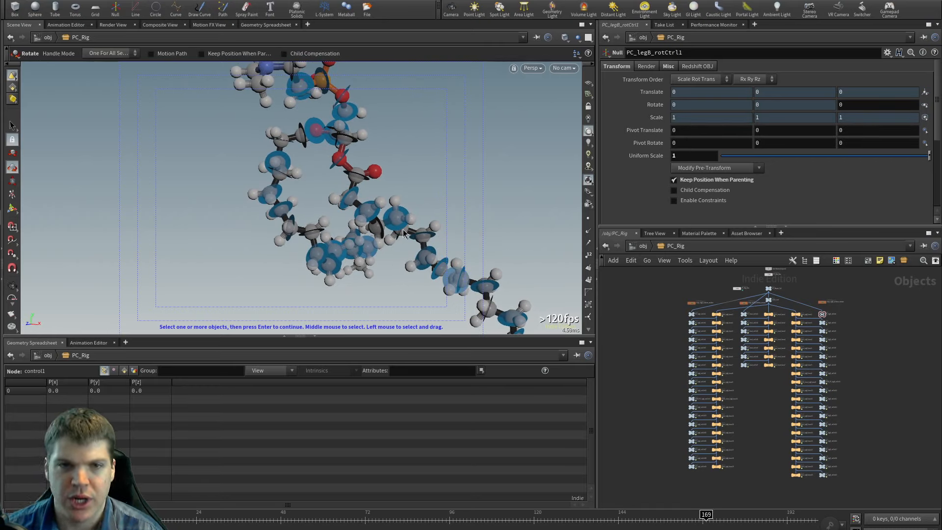
pyautogui.press('Escape')
pyautogui.moveTo(368, 223); pyautogui.dragTo(378, 222)
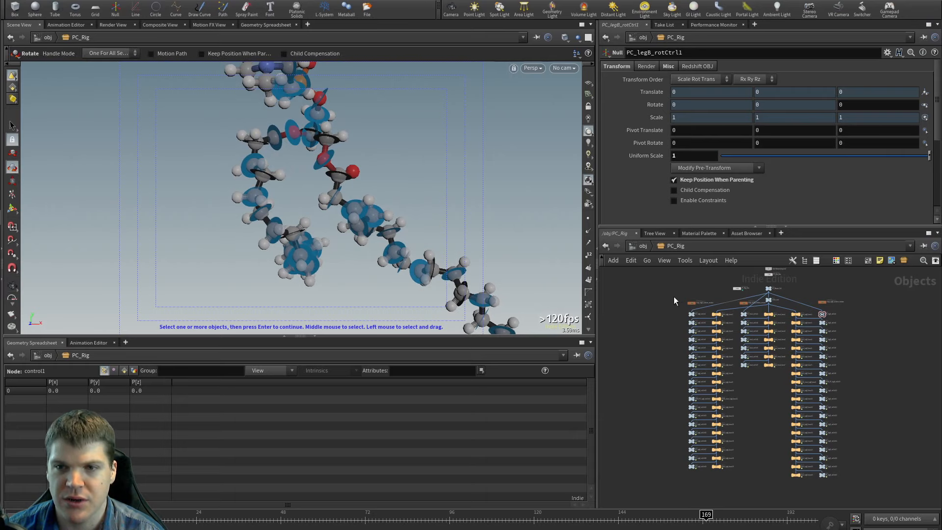
# Step: Disable Enable Random Motion on both the chop_legA_random_motion and chop_head_random_motion networks
pyautogui.click(693, 304)
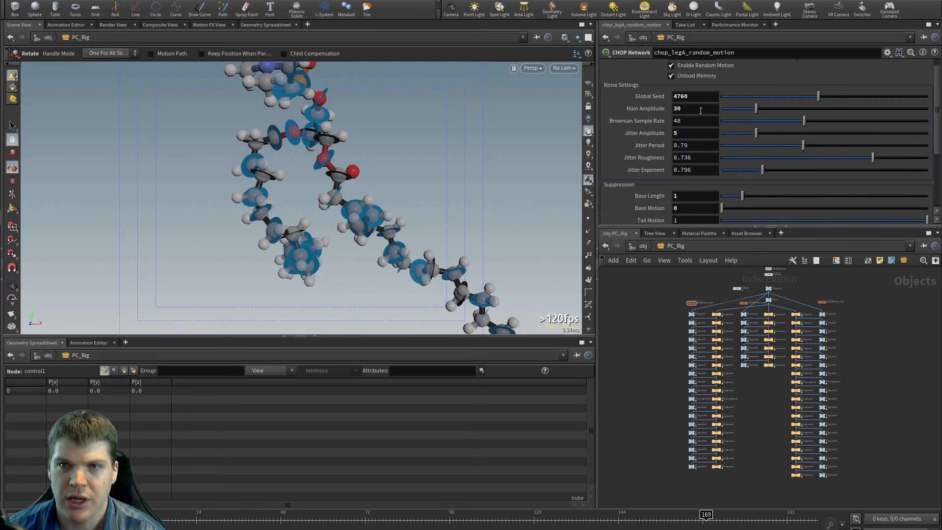
pyautogui.scroll(1, 655, 76)
pyautogui.click(696, 77)
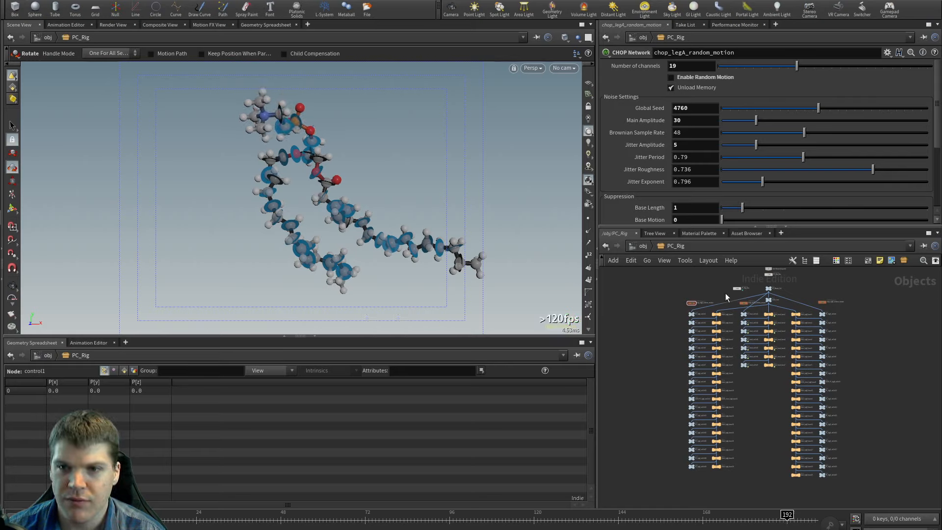
pyautogui.moveTo(750, 310); pyautogui.dragTo(746, 319, button='middle')
pyautogui.click(741, 312)
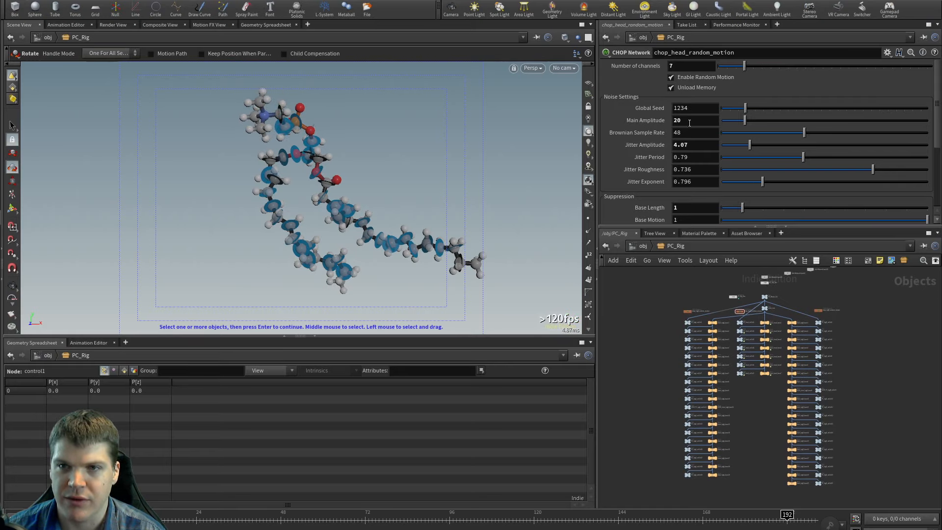
pyautogui.click(683, 79)
# Step: Try rotating leg A's chain with the PC_legA_rotCtrl10 control and undo the rotation
pyautogui.keyDown('alt'); pyautogui.moveTo(432, 192); pyautogui.dragTo(257, 201, button='right'); pyautogui.keyUp('alt')
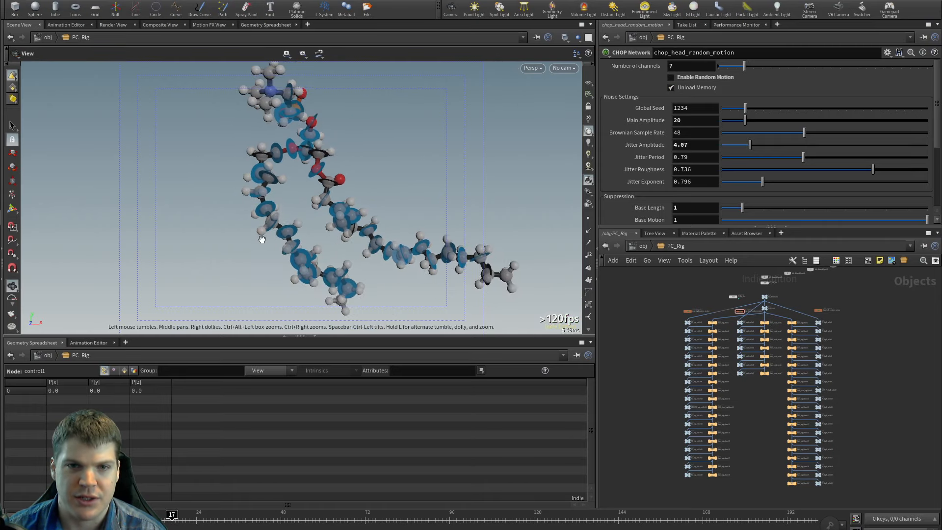
pyautogui.keyDown('alt'); pyautogui.moveTo(399, 265); pyautogui.dragTo(393, 265, button='right'); pyautogui.keyUp('alt')
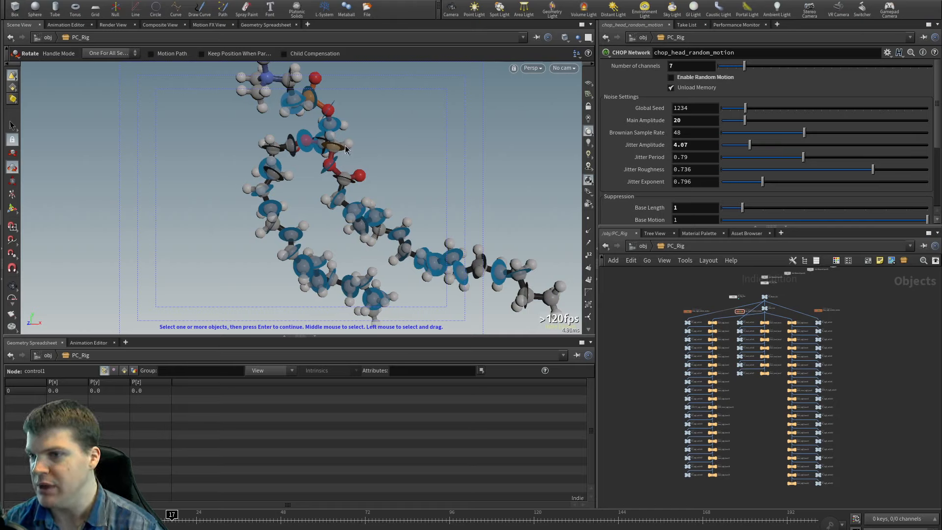
pyautogui.press('Escape')
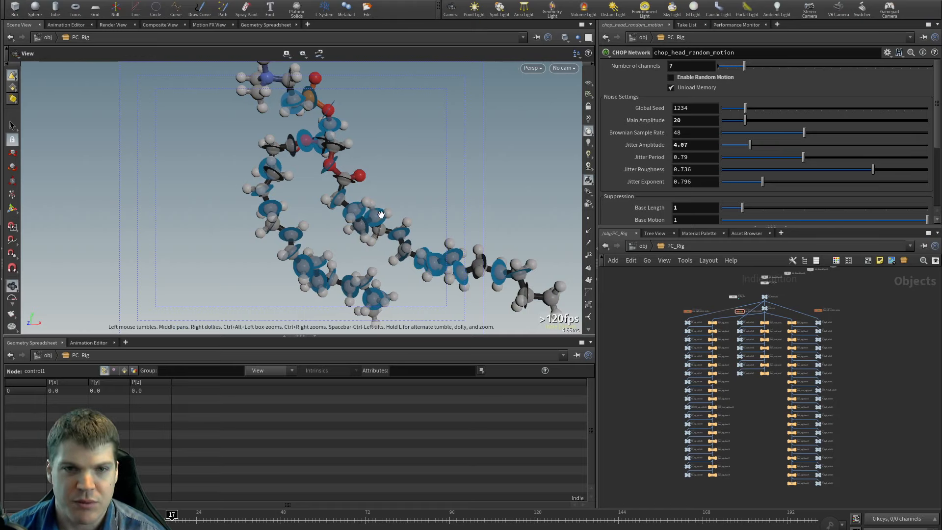
pyautogui.moveTo(345, 148); pyautogui.dragTo(336, 210)
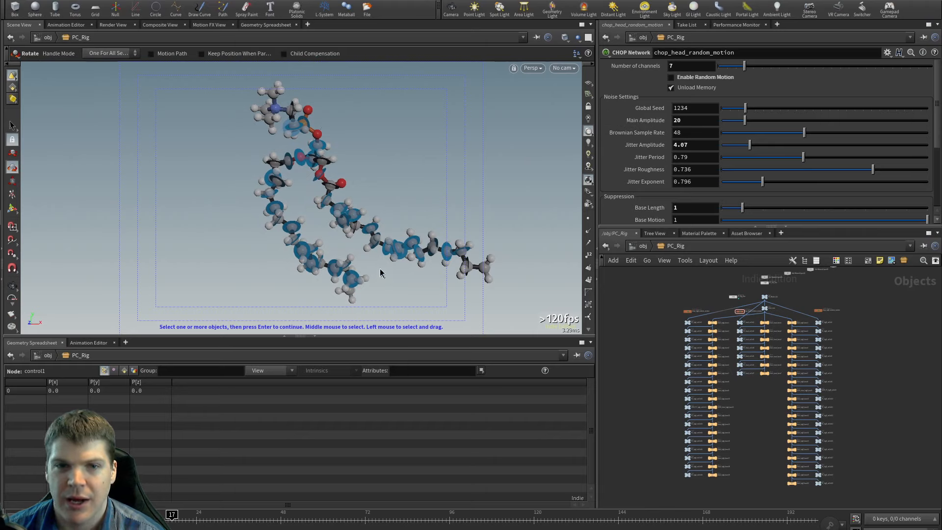
pyautogui.scroll(3, 286, 236)
pyautogui.click(294, 235)
pyautogui.keyDown('alt'); pyautogui.moveTo(293, 234); pyautogui.dragTo(290, 249); pyautogui.keyUp('alt')
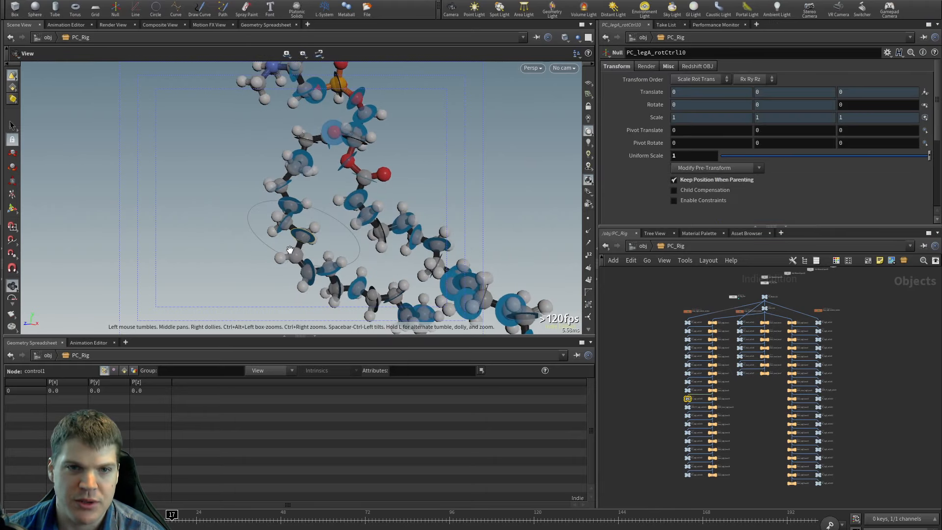
pyautogui.moveTo(315, 211); pyautogui.dragTo(333, 245)
pyautogui.hotkey('ctrl', 'z')
# Step: Select the PC_legA_rotCtrl14 control on leg A and rotate it about its Z axis to about -27 degrees
pyautogui.press('Escape')
pyautogui.press('s')
pyautogui.click(258, 277)
pyautogui.press('r')
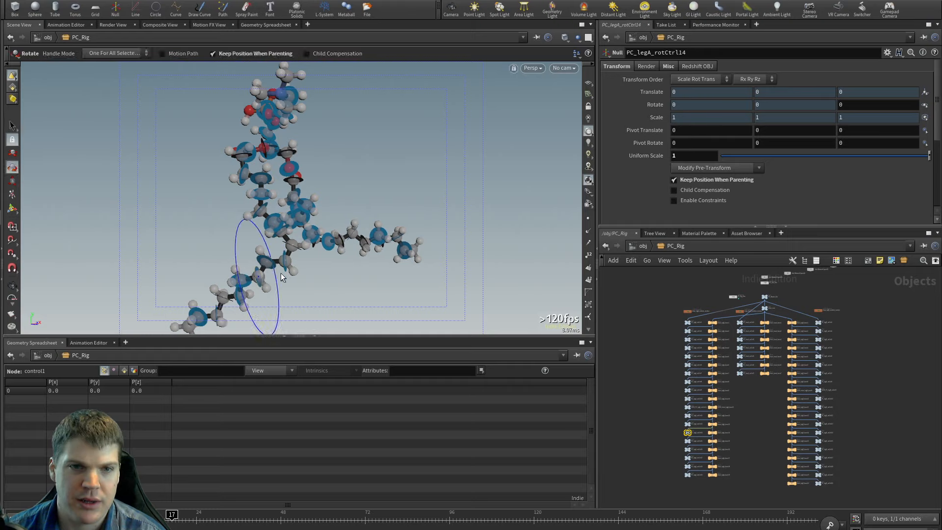
pyautogui.moveTo(277, 273)
pyautogui.mouseDown()
pyautogui.moveTo(274, 248)
pyautogui.moveTo(272, 290)
pyautogui.mouseUp()
pyautogui.keyDown('alt'); pyautogui.moveTo(275, 275); pyautogui.dragTo(332, 219, button='right'); pyautogui.keyUp('alt')
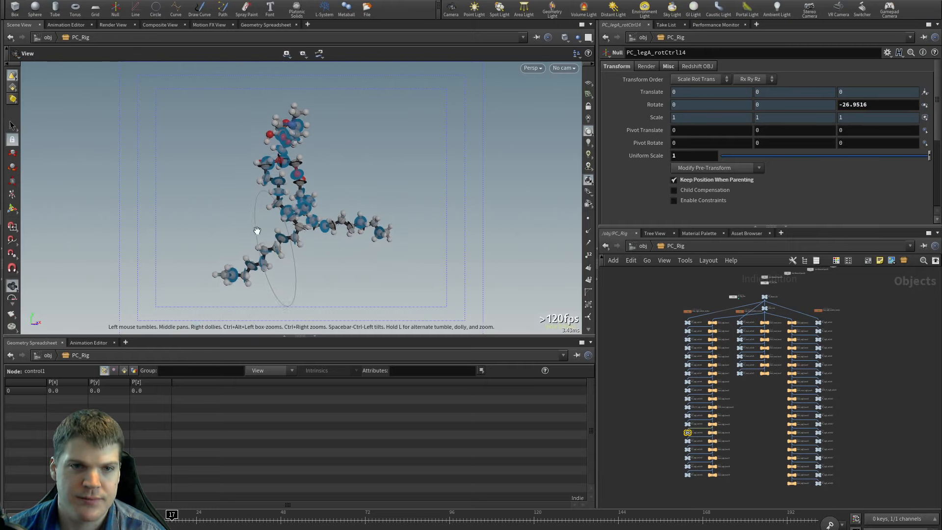
pyautogui.keyDown('alt'); pyautogui.moveTo(255, 229); pyautogui.dragTo(237, 246); pyautogui.keyUp('alt')
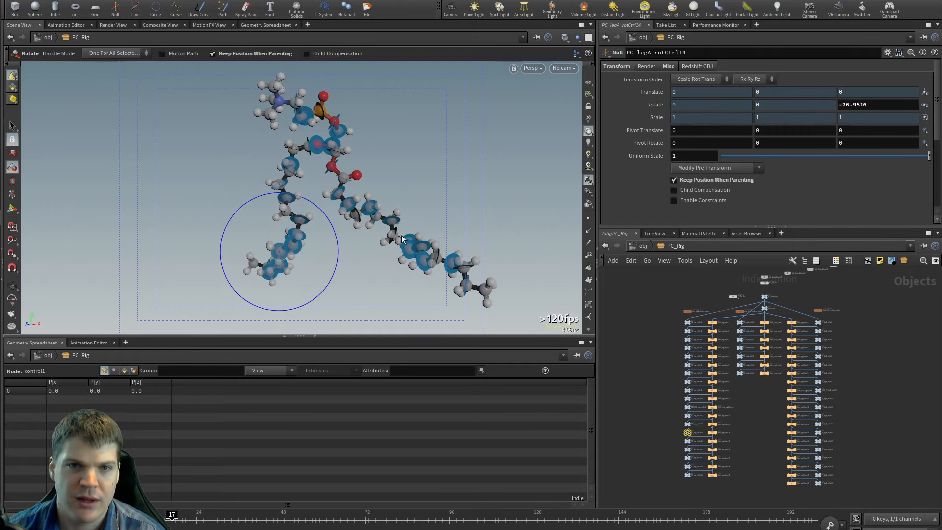
# Step: Select the PC_legB_rotCtrl8 control on leg B and rotate it about its Z axis to about -68.5 degrees
pyautogui.press('s')
pyautogui.click(378, 205)
pyautogui.press('r')
pyautogui.moveTo(420, 185); pyautogui.dragTo(428, 225)
pyautogui.keyDown('alt'); pyautogui.moveTo(428, 224); pyautogui.dragTo(439, 210, button='right'); pyautogui.keyUp('alt')
pyautogui.keyDown('alt'); pyautogui.moveTo(439, 211); pyautogui.dragTo(393, 229); pyautogui.keyUp('alt')
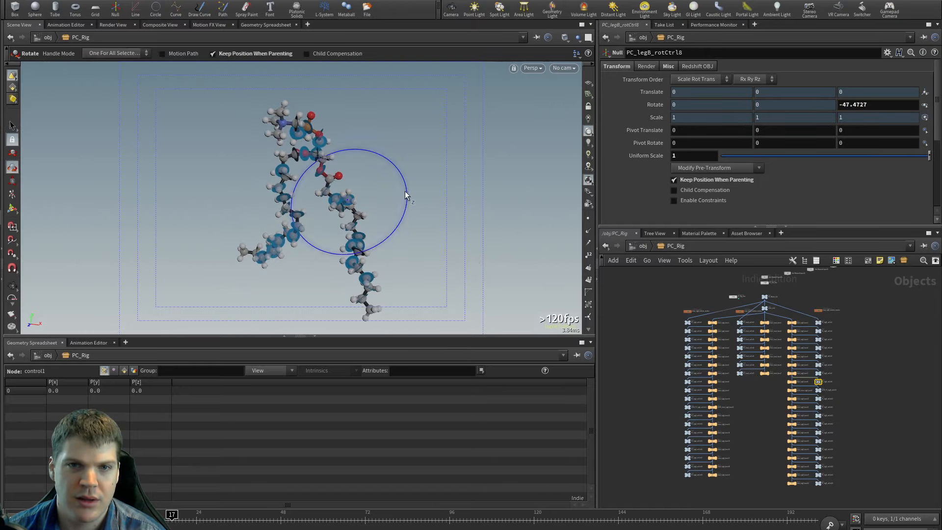
pyautogui.moveTo(406, 191); pyautogui.dragTo(408, 211)
pyautogui.keyDown('alt'); pyautogui.moveTo(408, 211); pyautogui.dragTo(365, 223); pyautogui.keyUp('alt')
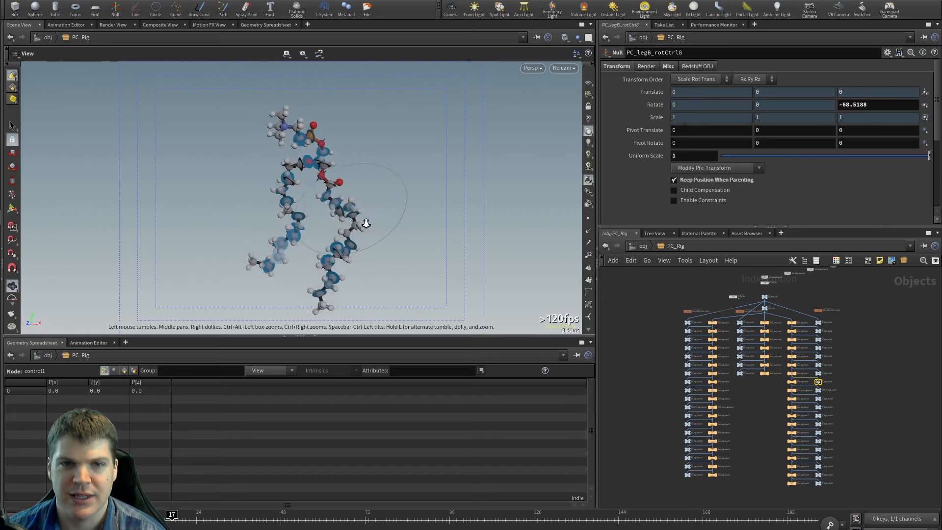
pyautogui.keyDown('alt'); pyautogui.moveTo(365, 223); pyautogui.dragTo(393, 222, button='right'); pyautogui.keyUp('alt')
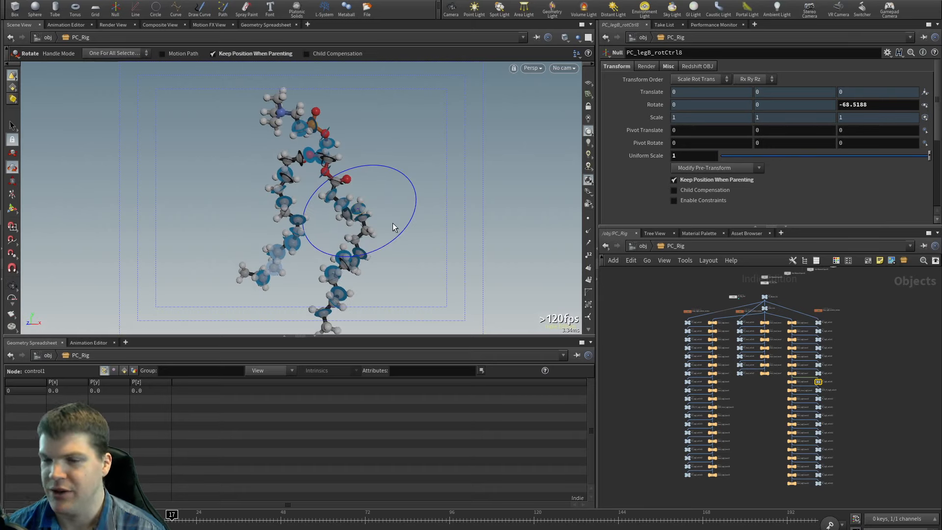
# Step: Examine the posed molecule from several angles and distances to compare the bends in both legs
pyautogui.keyDown('alt'); pyautogui.moveTo(345, 210); pyautogui.dragTo(305, 240); pyautogui.keyUp('alt')
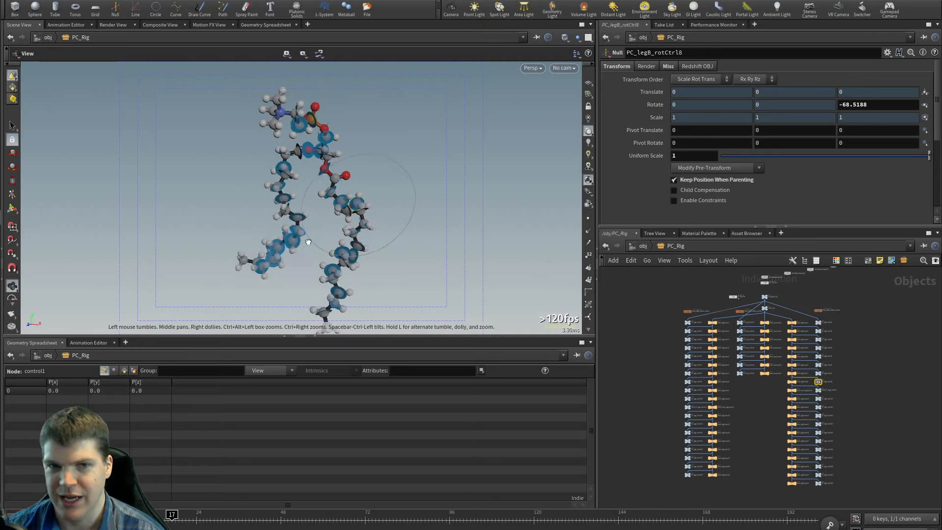
pyautogui.keyDown('alt'); pyautogui.moveTo(305, 241); pyautogui.dragTo(420, 226, button='right'); pyautogui.keyUp('alt')
pyautogui.keyDown('alt'); pyautogui.moveTo(420, 225); pyautogui.dragTo(217, 249); pyautogui.keyUp('alt')
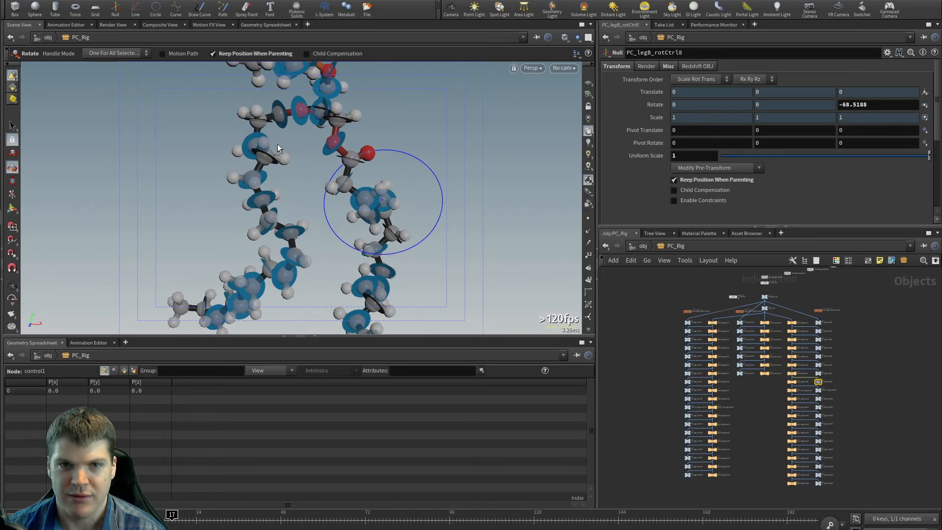
pyautogui.keyDown('alt'); pyautogui.moveTo(414, 133); pyautogui.dragTo(287, 107, button='right'); pyautogui.keyUp('alt')
pyautogui.keyDown('alt'); pyautogui.moveTo(443, 186); pyautogui.dragTo(401, 186, button='right'); pyautogui.keyUp('alt')
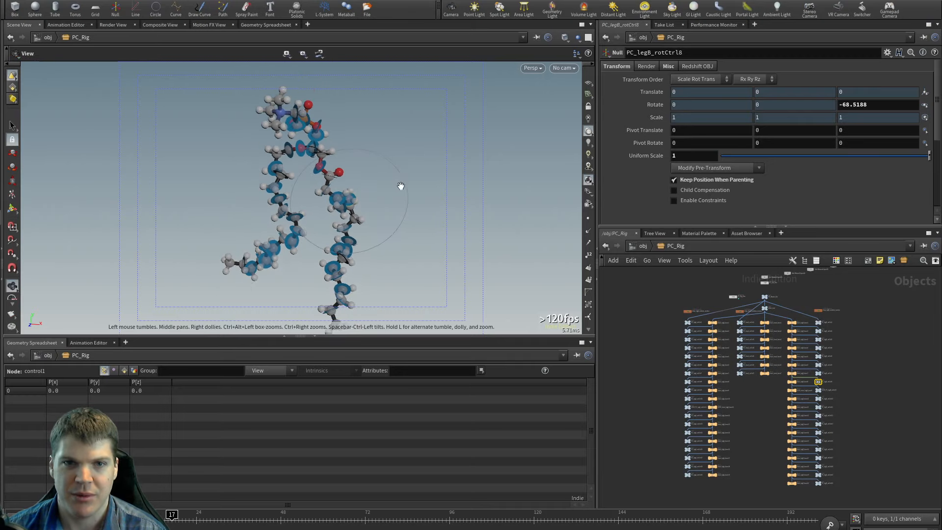
pyautogui.keyDown('alt'); pyautogui.moveTo(402, 187); pyautogui.dragTo(378, 174); pyautogui.keyUp('alt')
pyautogui.keyDown('alt'); pyautogui.moveTo(378, 174); pyautogui.dragTo(369, 269, button='right'); pyautogui.keyUp('alt')
pyautogui.keyDown('alt'); pyautogui.moveTo(370, 269); pyautogui.dragTo(367, 239, button='middle'); pyautogui.keyUp('alt')
pyautogui.keyDown('alt'); pyautogui.moveTo(383, 177); pyautogui.dragTo(365, 186, button='right'); pyautogui.keyUp('alt')
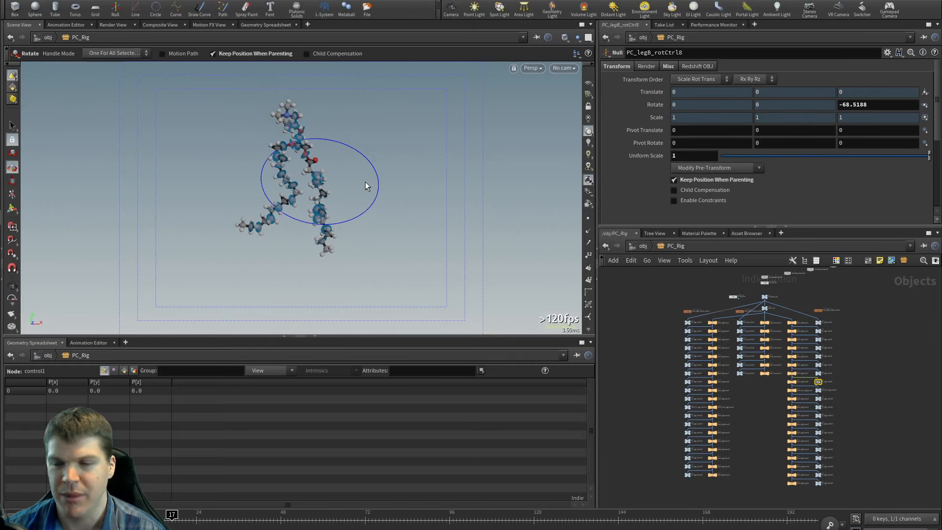
pyautogui.keyDown('alt'); pyautogui.moveTo(341, 181); pyautogui.dragTo(351, 139, button='middle'); pyautogui.keyUp('alt')
pyautogui.moveTo(351, 139)
pyautogui.keyDown('alt'); pyautogui.mouseDown(button='right')
pyautogui.moveTo(385, 143)
pyautogui.moveTo(341, 150)
pyautogui.mouseUp(button='right'); pyautogui.keyUp('alt')
pyautogui.keyDown('alt'); pyautogui.moveTo(169, 129); pyautogui.dragTo(365, 185, button='right'); pyautogui.keyUp('alt')
# Step: Try rotating PC_legA_rotCtrl15 together with a second selected node and undo the rotation
pyautogui.keyDown('alt'); pyautogui.moveTo(365, 186); pyautogui.dragTo(324, 260); pyautogui.keyUp('alt')
pyautogui.press('s')
pyautogui.click(282, 242)
pyautogui.press('r')
pyautogui.hotkey('ctrl', 'z')
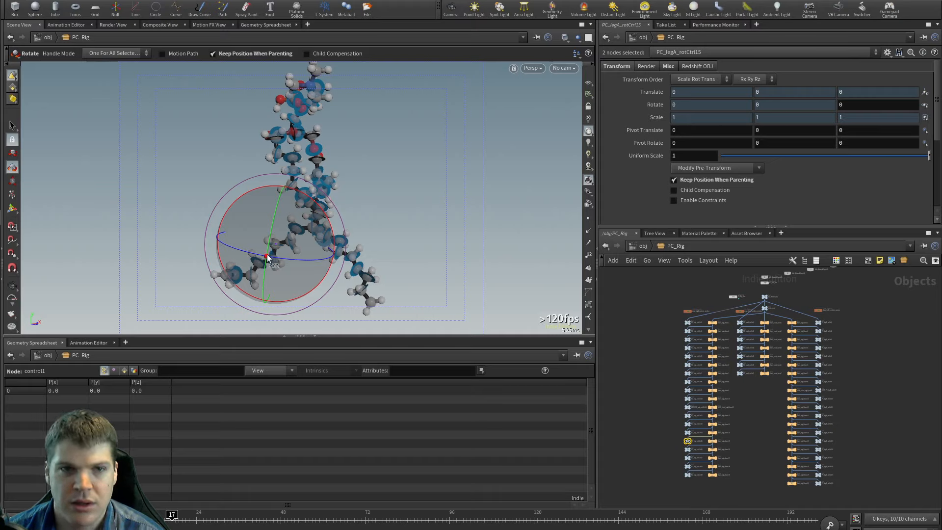
pyautogui.moveTo(291, 260); pyautogui.dragTo(322, 257)
pyautogui.hotkey('ctrl', 'z')
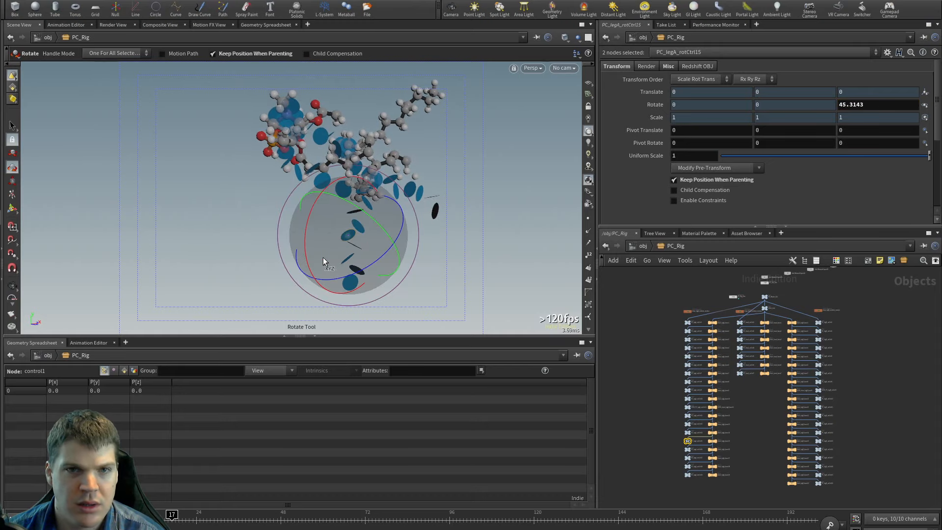
# Step: Select only the PC_legA_rotCtrl15 node and try rotating it about its Z axis to about 51.7 degrees
pyautogui.click(653, 346)
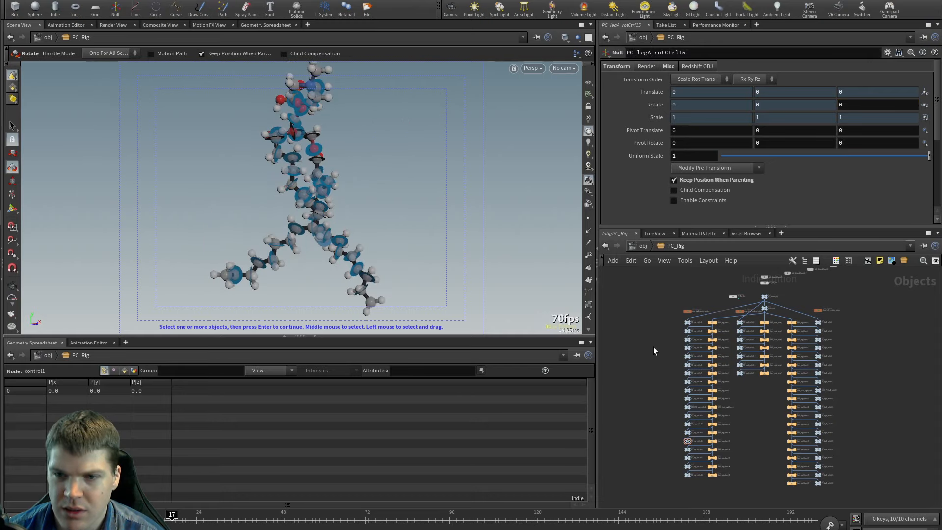
pyautogui.click(686, 441)
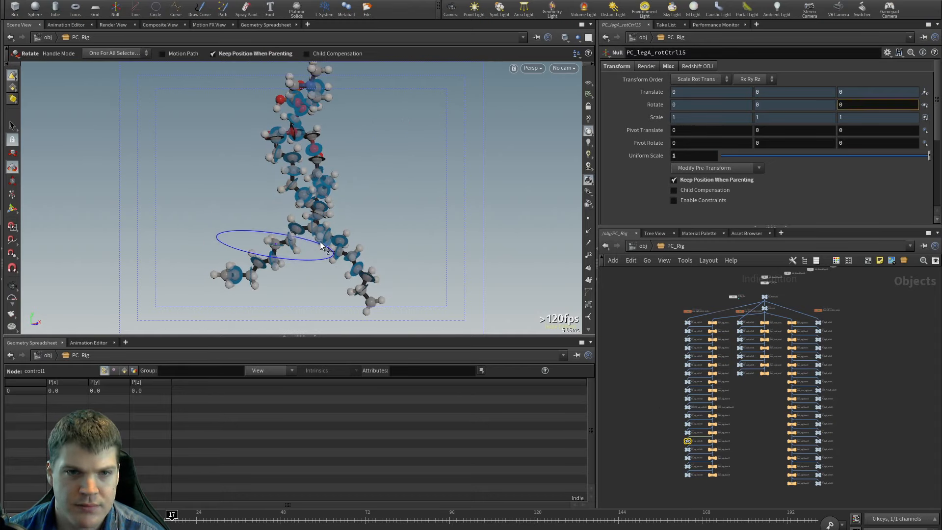
pyautogui.moveTo(320, 243); pyautogui.dragTo(295, 255)
pyautogui.hotkey('ctrl', 'z')
pyautogui.keyDown('alt'); pyautogui.moveTo(239, 254); pyautogui.dragTo(316, 207); pyautogui.keyUp('alt')
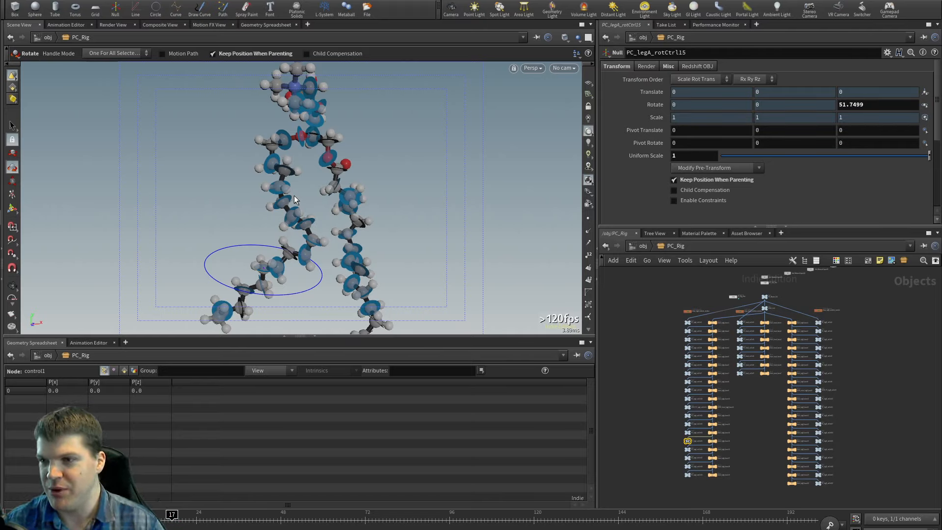
pyautogui.press('Escape')
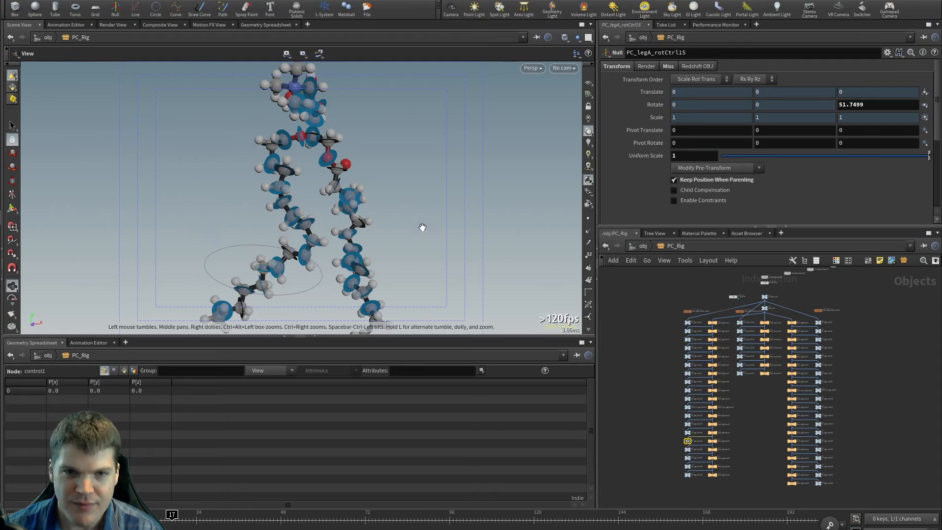
pyautogui.moveTo(422, 227); pyautogui.dragTo(373, 232)
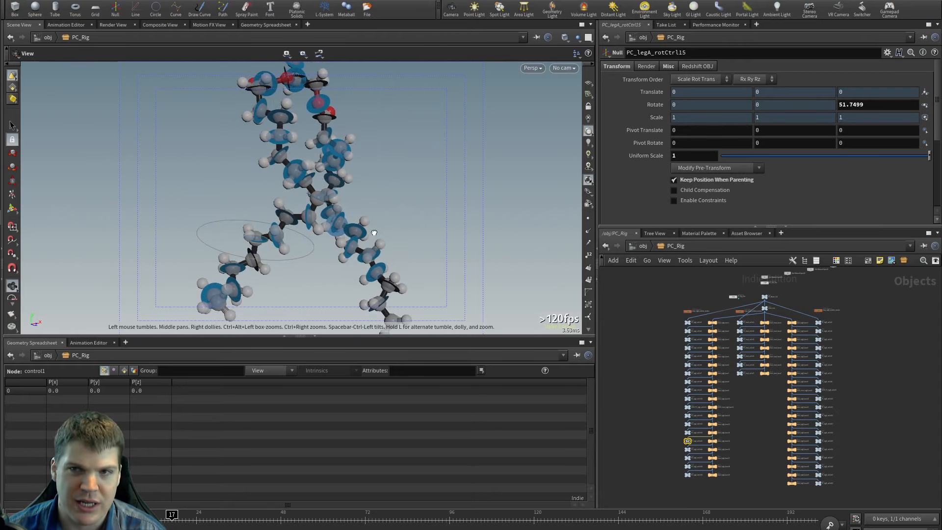
# Step: Reset the Z rotation of the PC_legA_rotCtrl15 control to its default of 0
pyautogui.press('r')
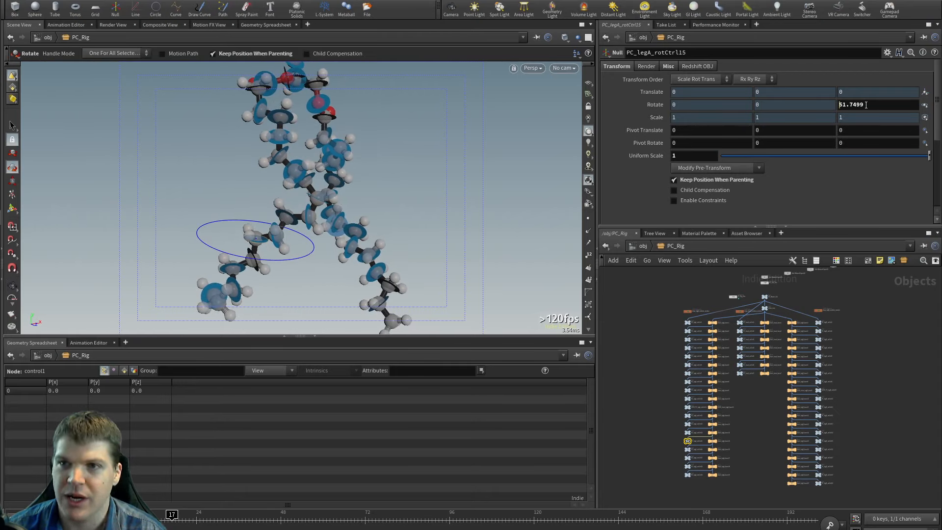
pyautogui.keyDown('ctrl'); pyautogui.middleClick(866, 105); pyautogui.keyUp('ctrl')
pyautogui.press('Escape')
pyautogui.moveTo(314, 179); pyautogui.dragTo(322, 199)
pyautogui.press('r')
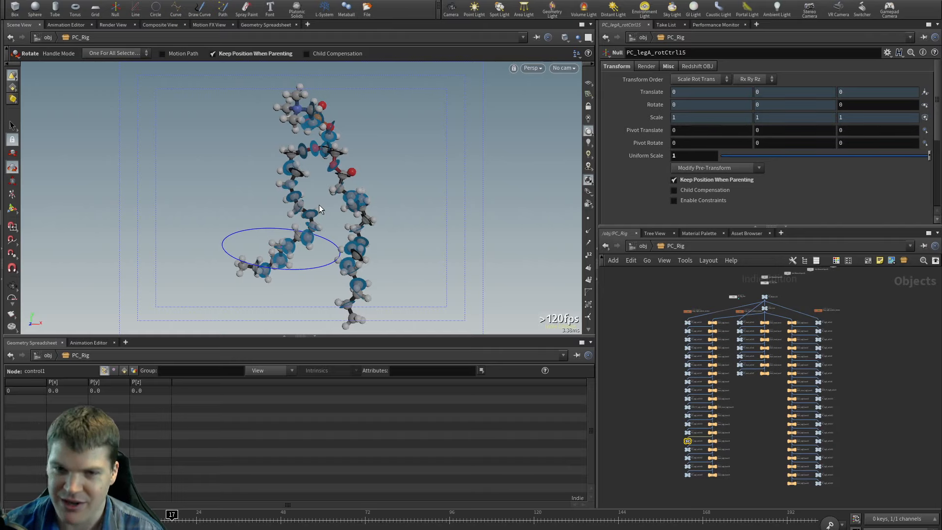
# Step: Select the chop_legA_random_motion network above the leg A controls to display its noise settings
pyautogui.press('Escape')
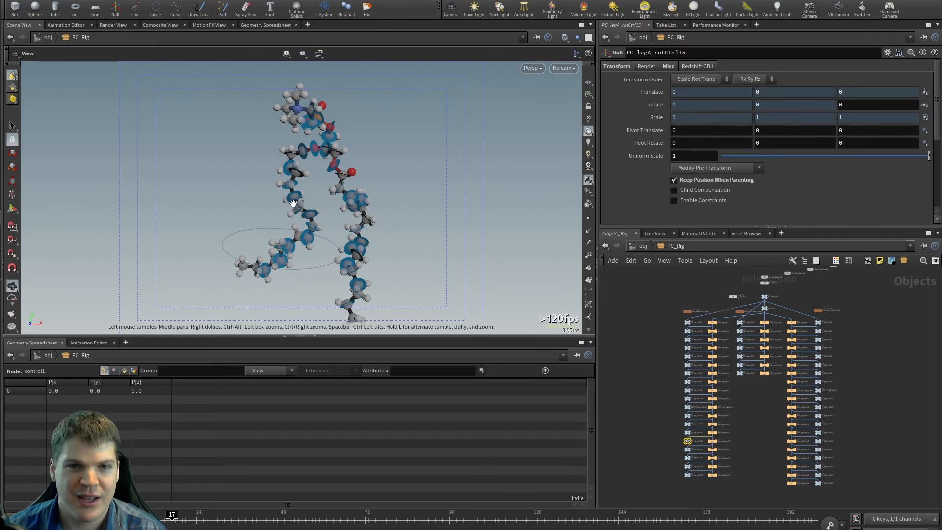
pyautogui.moveTo(318, 205); pyautogui.dragTo(339, 200)
pyautogui.press('r')
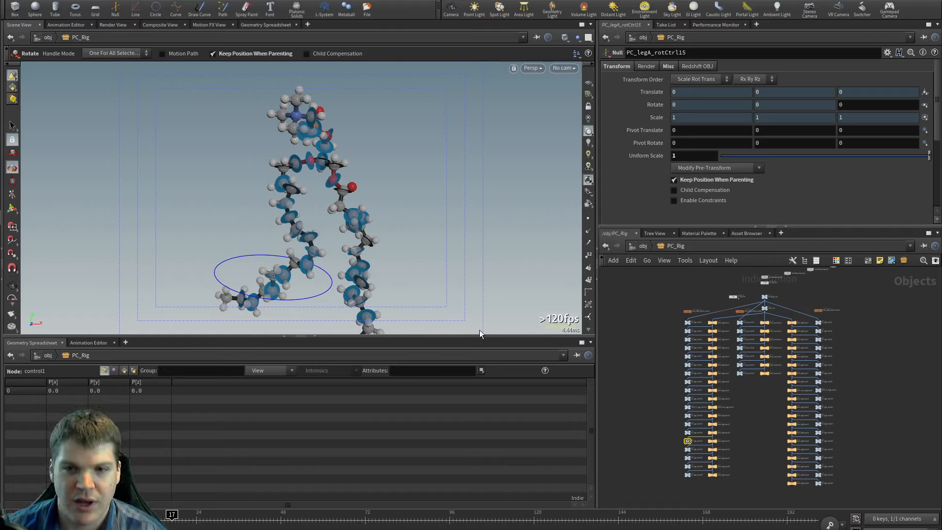
pyautogui.click(644, 336)
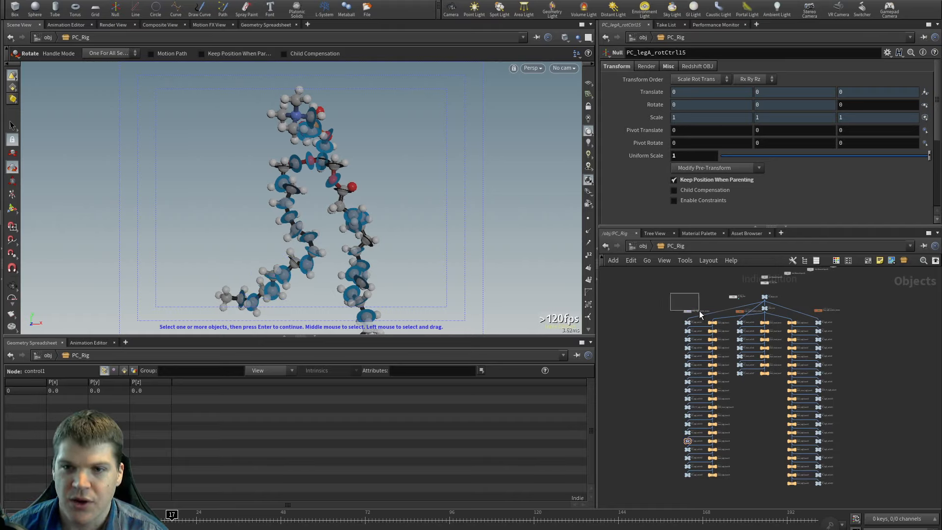
pyautogui.moveTo(699, 311); pyautogui.dragTo(698, 312)
pyautogui.scroll(2, 403, 200)
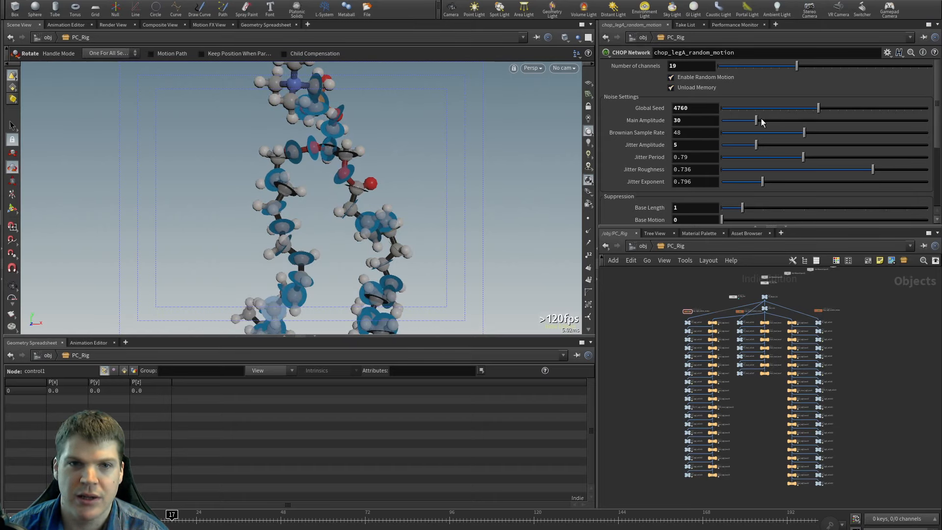
# Step: Try a Main Amplitude of about 123.3 and a Jitter Amplitude of about 17.61 on leg A's random motion during playback
pyautogui.moveTo(761, 119); pyautogui.dragTo(858, 124)
pyautogui.scroll(-3, 269, 196)
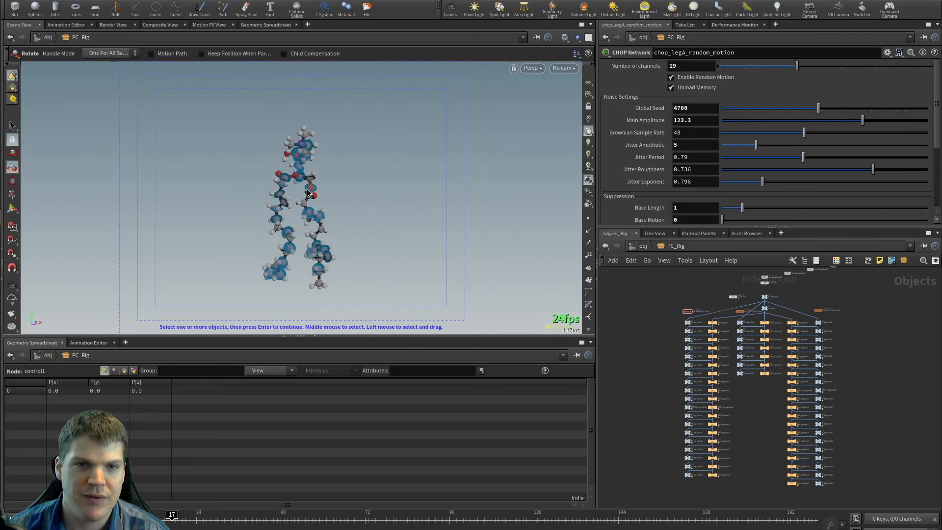
pyautogui.press('Escape')
pyautogui.scroll(5, 394, 215)
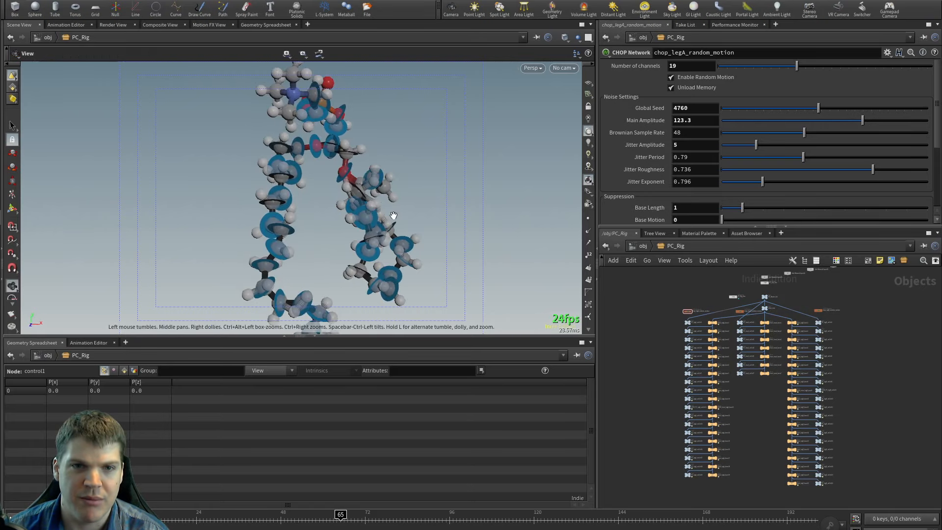
pyautogui.press('r')
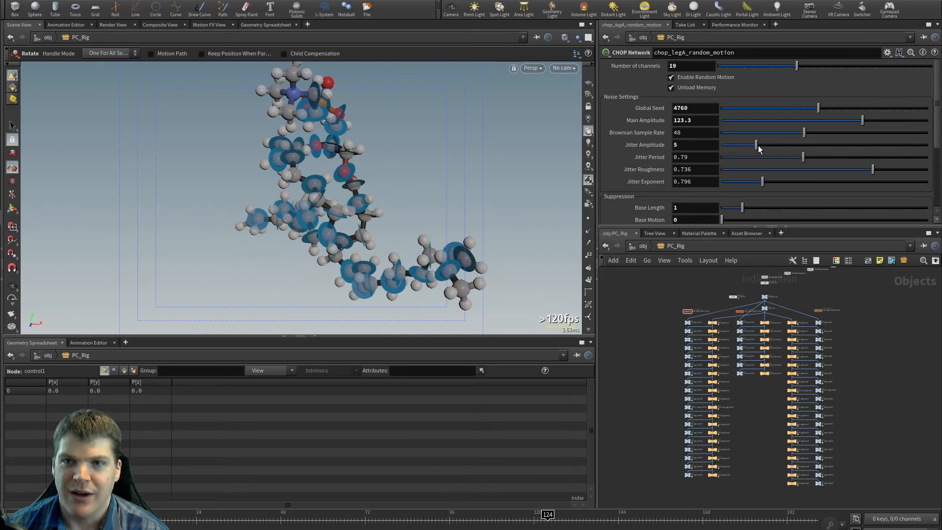
pyautogui.moveTo(758, 146); pyautogui.dragTo(844, 146)
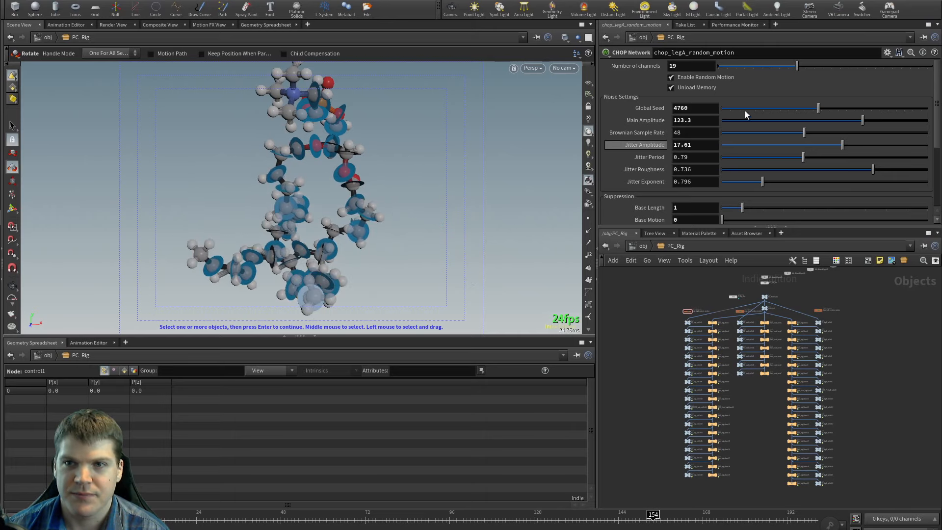
# Step: Set leg A's random motion to Main Amplitude 11.2, Jitter Amplitude 2.29 and Jitter Period 0.277
pyautogui.moveTo(810, 120); pyautogui.dragTo(737, 145)
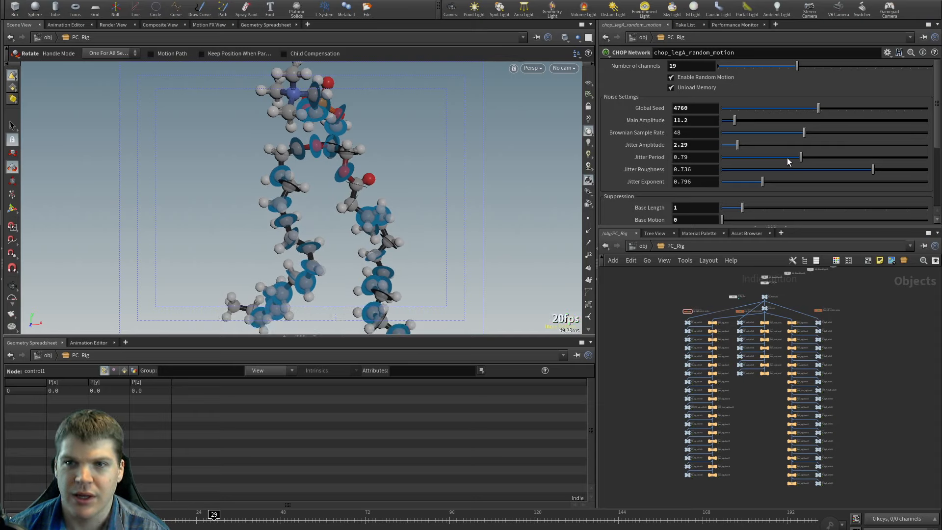
pyautogui.moveTo(803, 157); pyautogui.dragTo(750, 157)
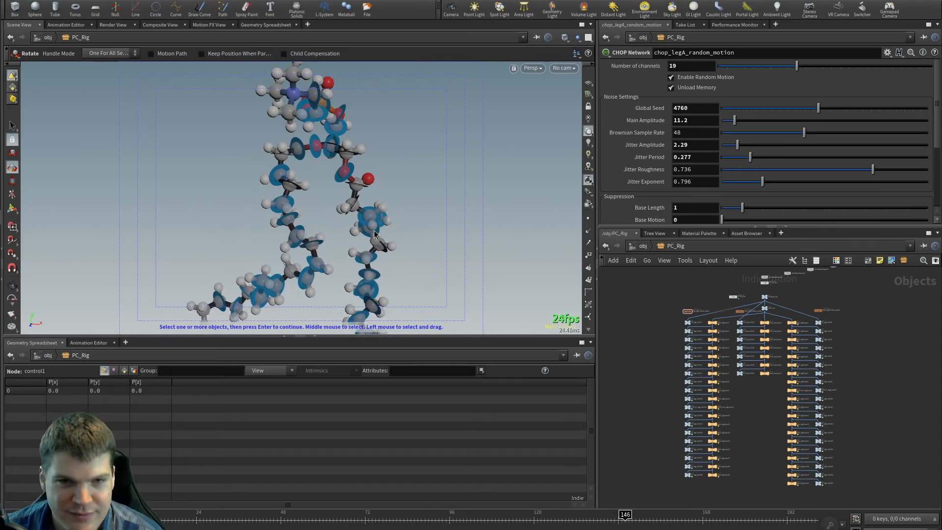
# Step: Add a Motion FX View showing chop_legA_random_motion's channel curves, and return the network to the PC_Rig level
pyautogui.click(90, 342)
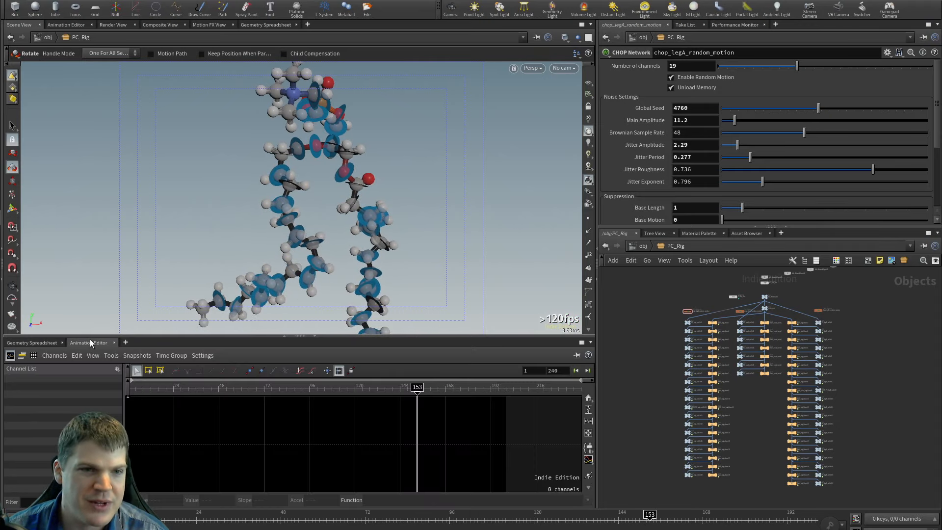
pyautogui.click(125, 341)
pyautogui.moveTo(152, 362)
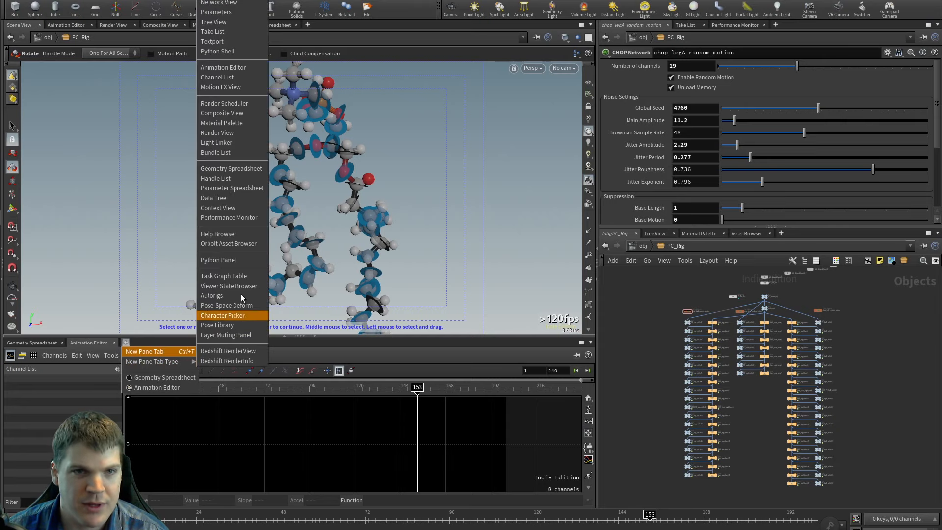
pyautogui.click(236, 87)
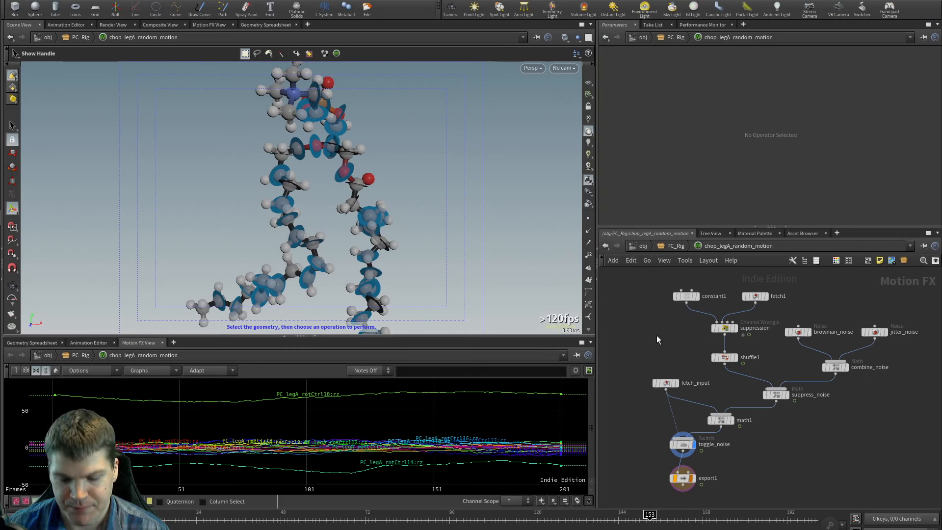
pyautogui.press('u')
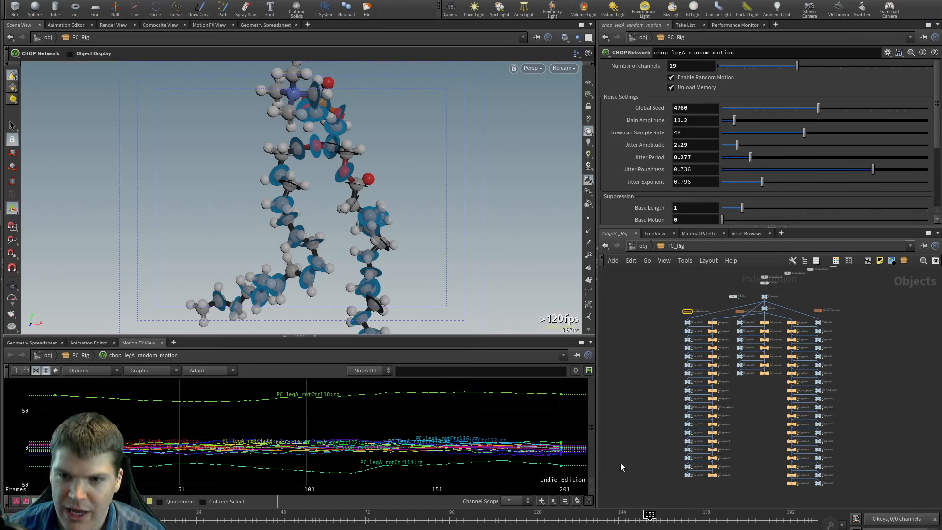
# Step: Reset the Z rotation of all leg A rotation controls, and of all leg B rotation controls, to the default of 0
pyautogui.moveTo(679, 486); pyautogui.dragTo(699, 320)
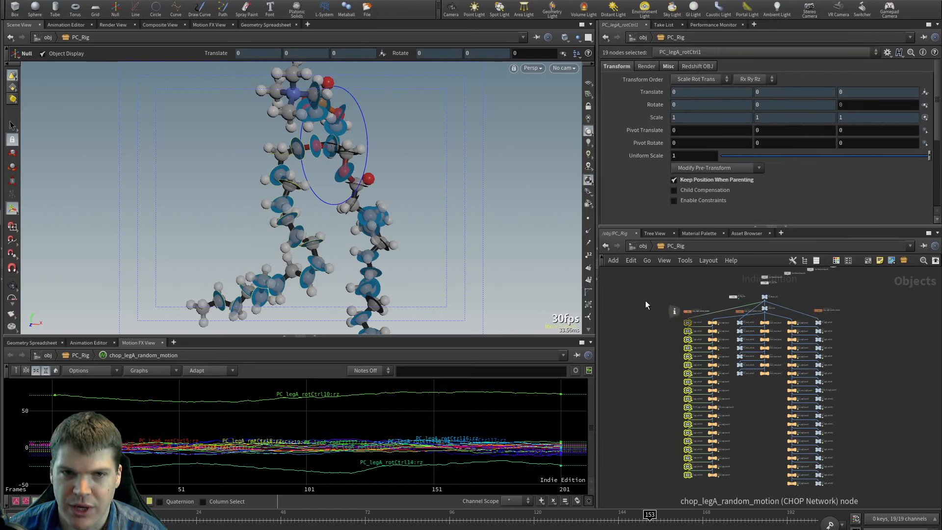
pyautogui.keyDown('ctrl'); pyautogui.middleClick(860, 106); pyautogui.keyUp('ctrl')
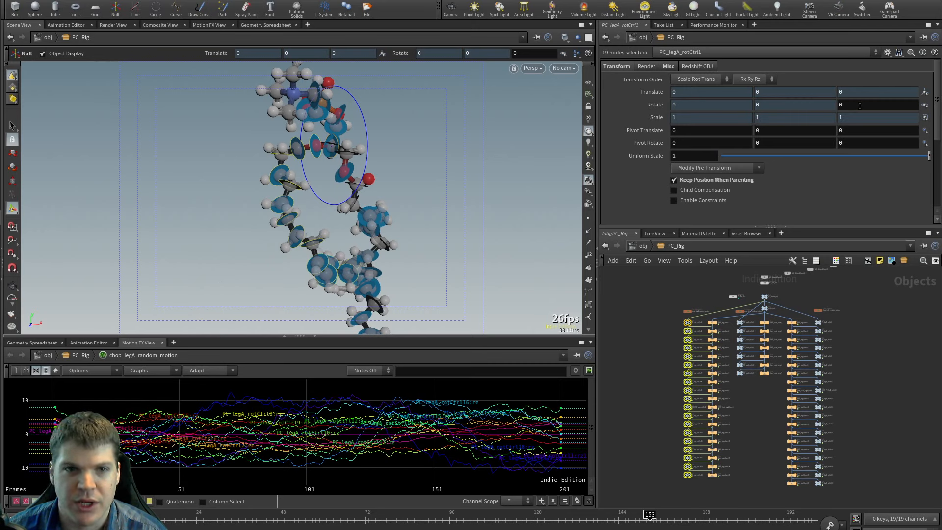
pyautogui.press('Escape')
pyautogui.moveTo(357, 214); pyautogui.dragTo(375, 215)
pyautogui.moveTo(374, 215); pyautogui.dragTo(420, 234, button='right')
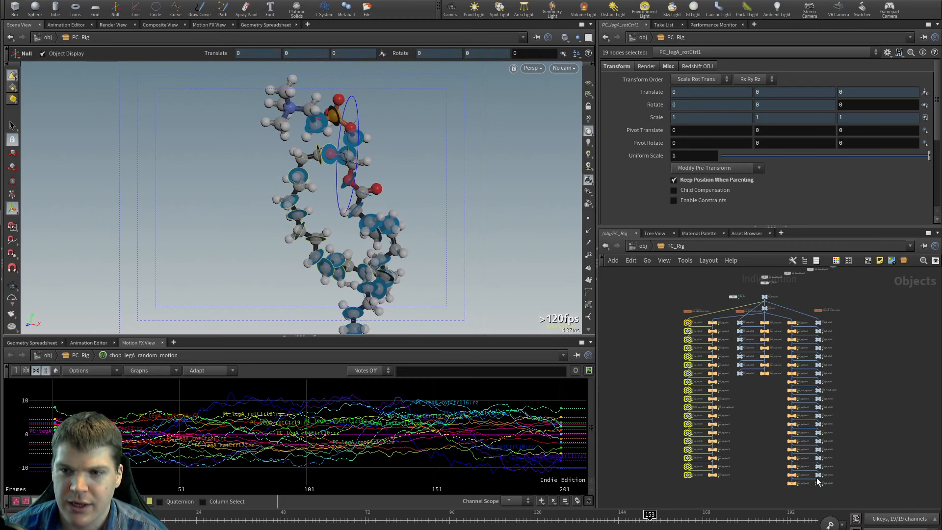
pyautogui.moveTo(839, 490); pyautogui.dragTo(815, 319)
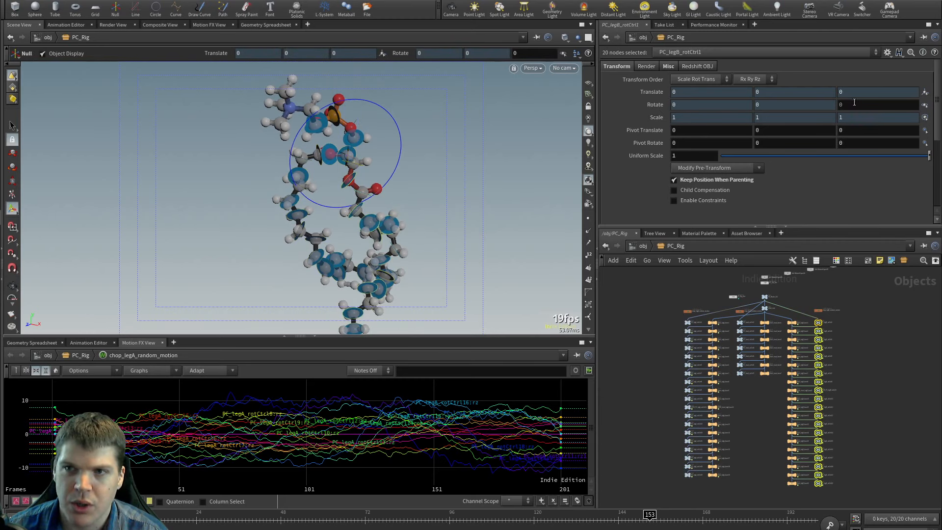
pyautogui.keyDown('ctrl'); pyautogui.middleClick(854, 103); pyautogui.keyUp('ctrl')
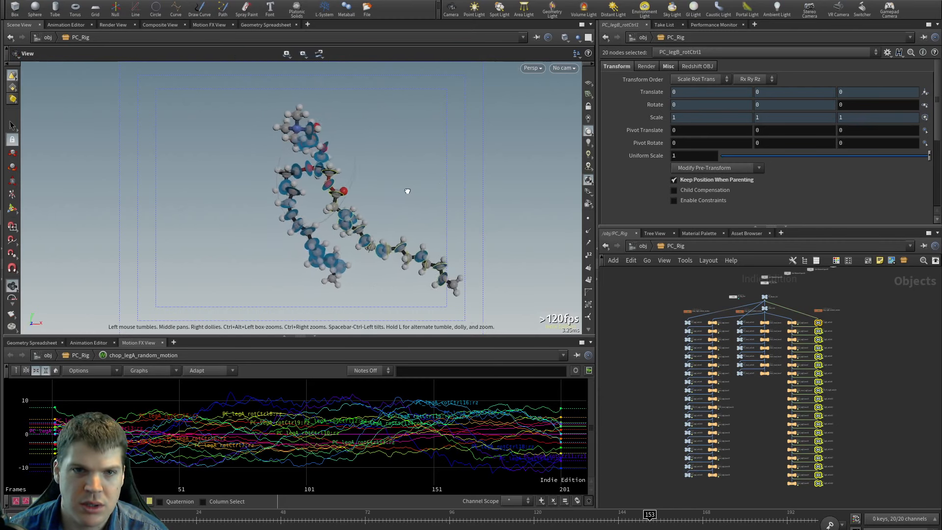
# Step: Switch off Enable Random Motion on chop_legA_random_motion, inspect the unanimated chain, and switch the option on again
pyautogui.click(688, 311)
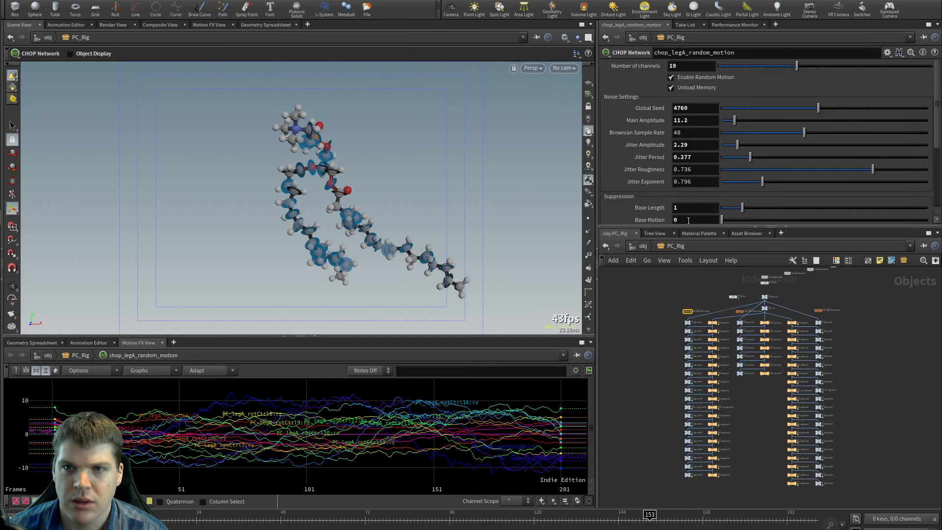
pyautogui.click(690, 77)
pyautogui.moveTo(339, 236)
pyautogui.keyDown('alt'); pyautogui.mouseDown()
pyautogui.moveTo(377, 238)
pyautogui.moveTo(341, 237)
pyautogui.mouseUp(); pyautogui.keyUp('alt')
pyautogui.scroll(3, 343, 237)
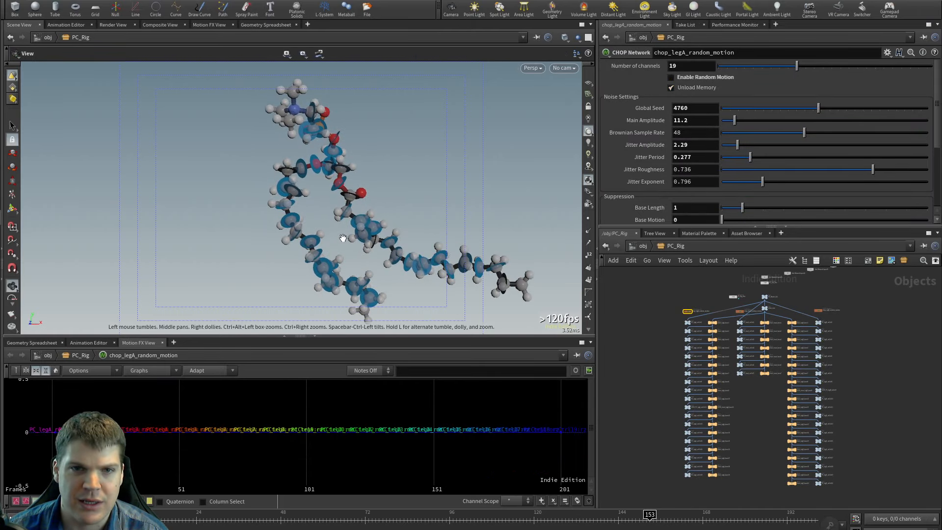
pyautogui.click(700, 78)
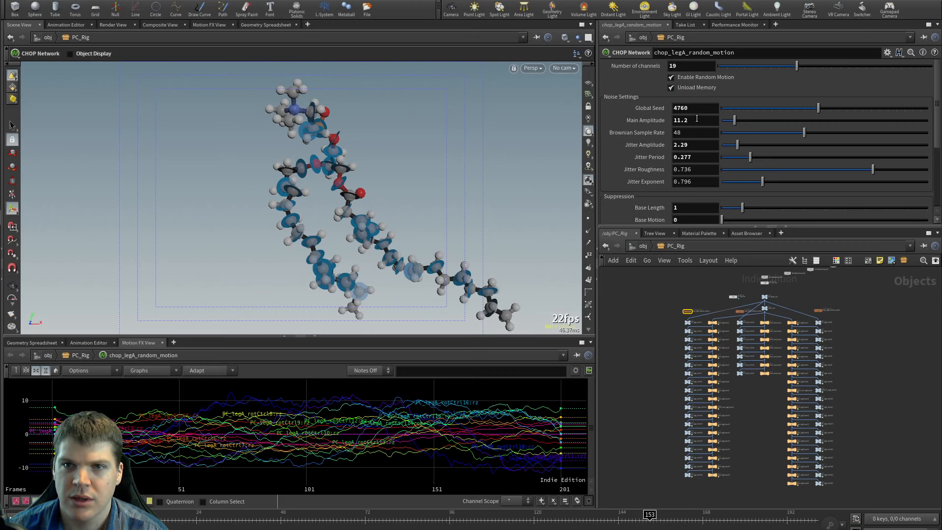
# Step: Try a Main Amplitude of about 53.3 for leg A's random motion, and set it to 30
pyautogui.moveTo(732, 120); pyautogui.dragTo(782, 120)
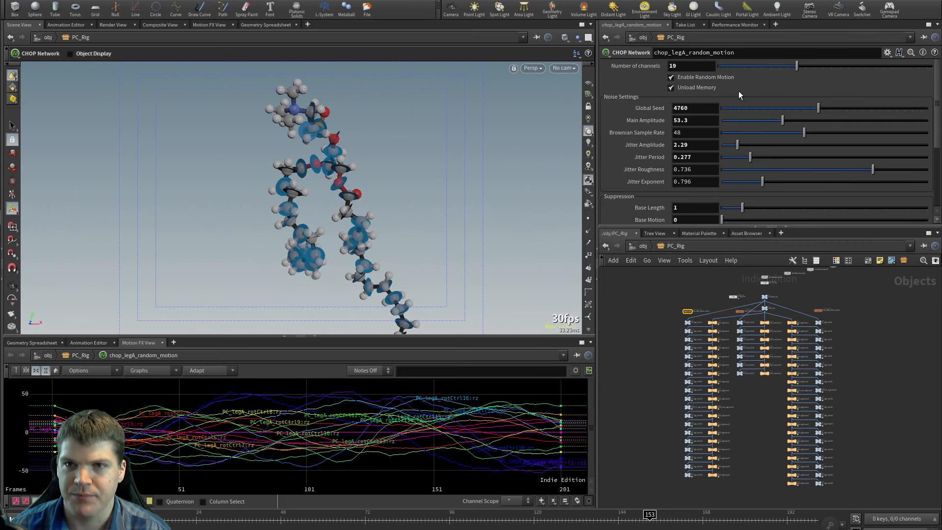
pyautogui.doubleClick(679, 120)
pyautogui.write('30')
pyautogui.press('Tab')
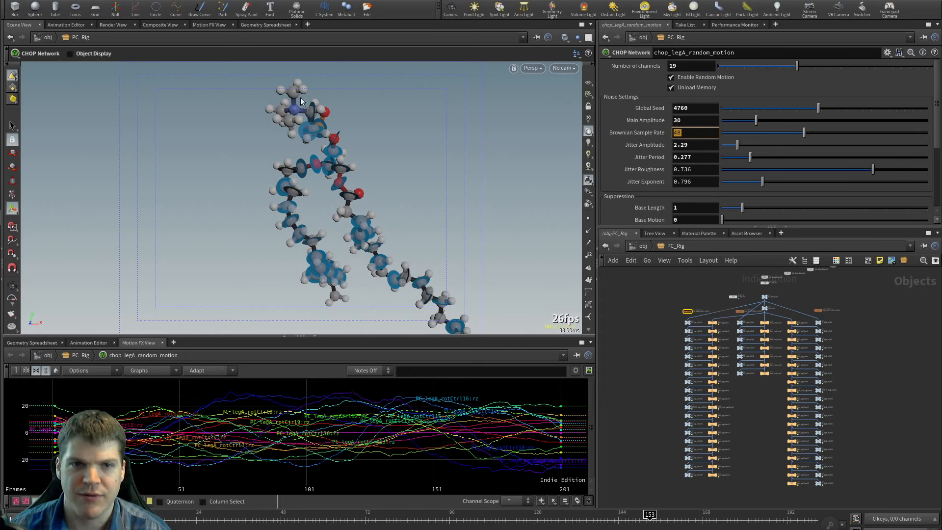
# Step: Examine the molecule's two legs from several angles, including at frame 103 of the random motion
pyautogui.press('Escape')
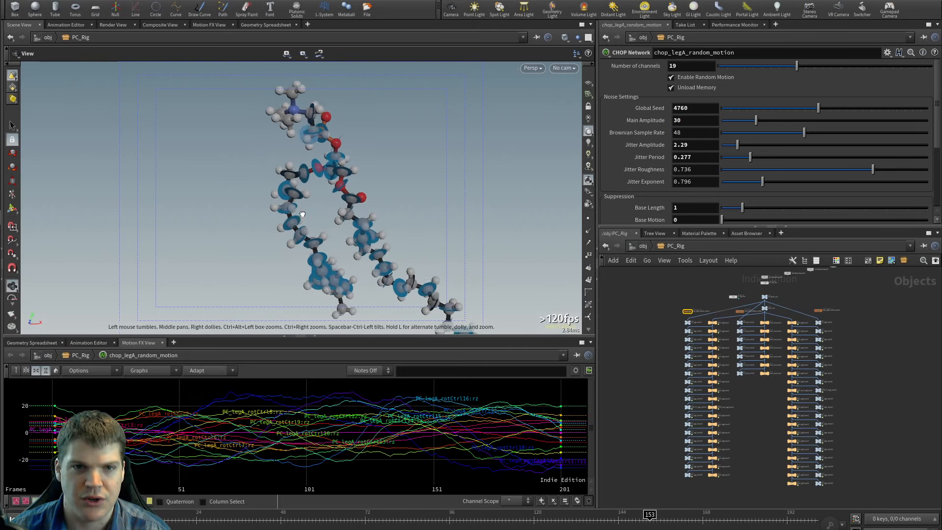
pyautogui.moveTo(324, 222); pyautogui.dragTo(339, 221)
pyautogui.moveTo(339, 221); pyautogui.dragTo(399, 231, button='right')
pyautogui.moveTo(399, 231); pyautogui.dragTo(420, 227)
pyautogui.moveTo(408, 520); pyautogui.dragTo(474, 521)
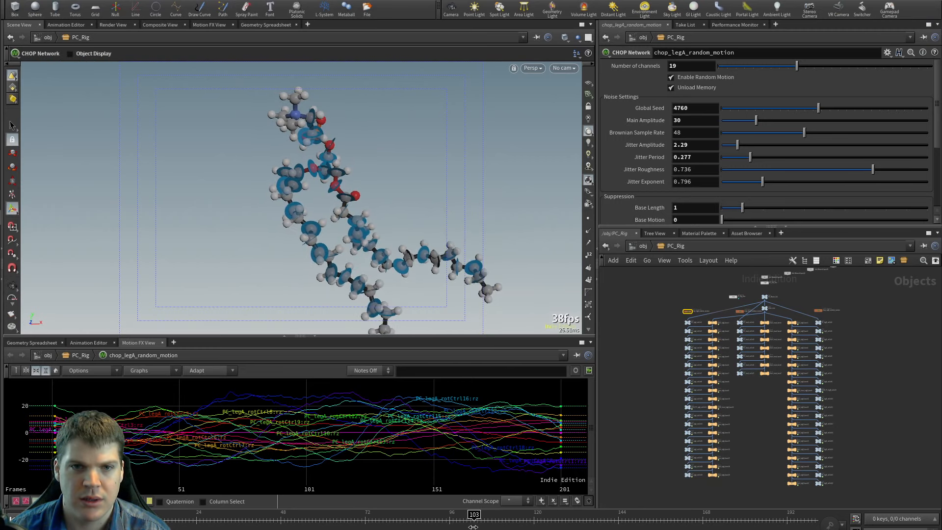
pyautogui.press('Escape')
pyautogui.moveTo(411, 218); pyautogui.dragTo(381, 230, button='right')
pyautogui.moveTo(380, 230); pyautogui.dragTo(362, 223)
pyautogui.moveTo(362, 224); pyautogui.dragTo(398, 236, button='right')
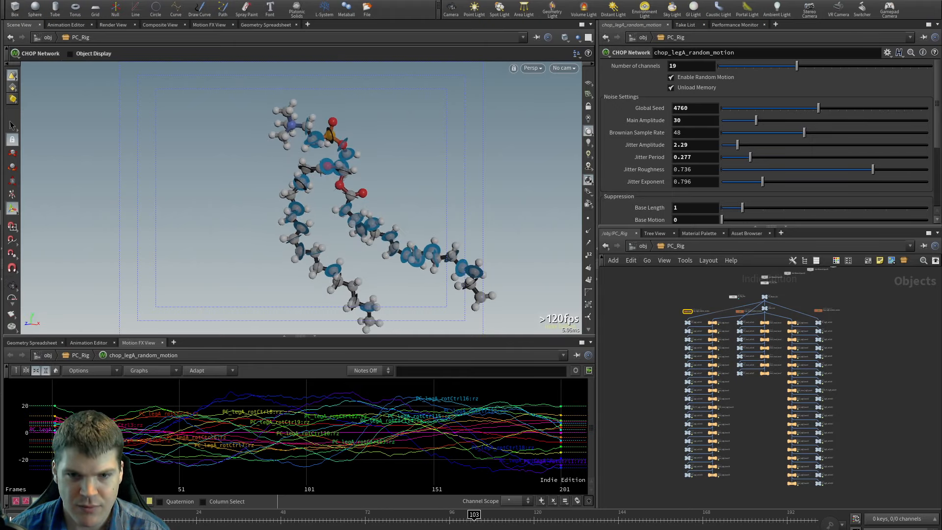
# Step: Scrub to around frame 129 and inspect up close where the atoms of the two legs meet
pyautogui.moveTo(480, 520); pyautogui.dragTo(563, 520)
pyautogui.moveTo(397, 216); pyautogui.dragTo(431, 295, button='right')
pyautogui.moveTo(432, 294); pyautogui.dragTo(313, 218, button='middle')
pyautogui.moveTo(314, 218); pyautogui.dragTo(425, 220, button='right')
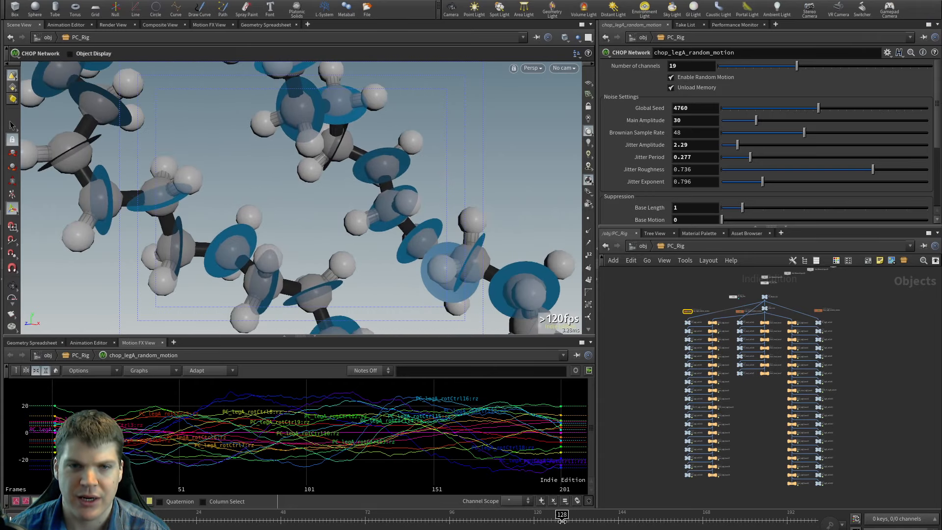
pyautogui.moveTo(561, 520); pyautogui.dragTo(565, 520)
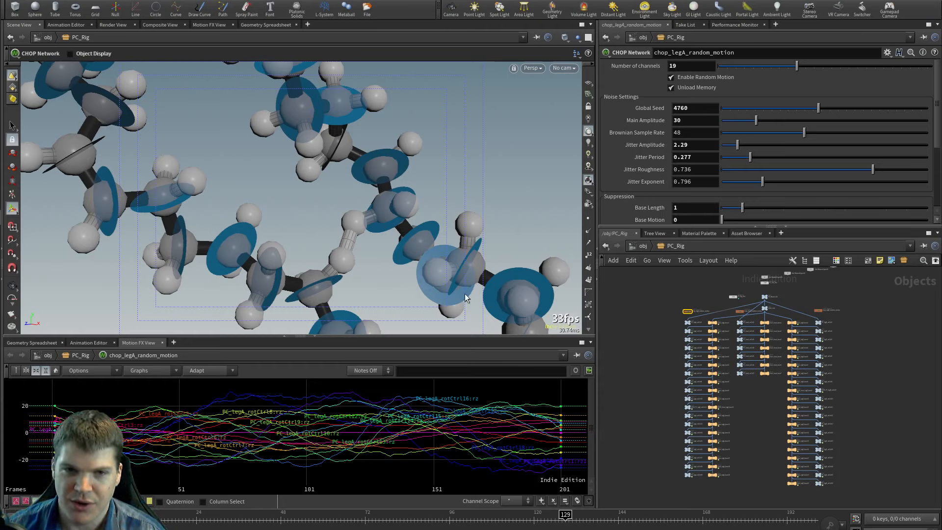
pyautogui.keyDown('alt'); pyautogui.moveTo(378, 214); pyautogui.dragTo(304, 222, button='right'); pyautogui.keyUp('alt')
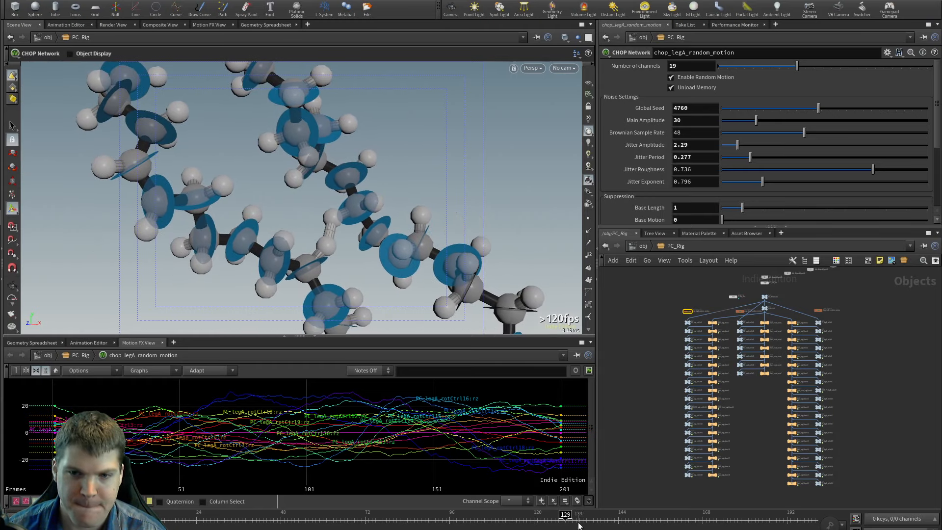
pyautogui.moveTo(578, 525); pyautogui.dragTo(565, 524)
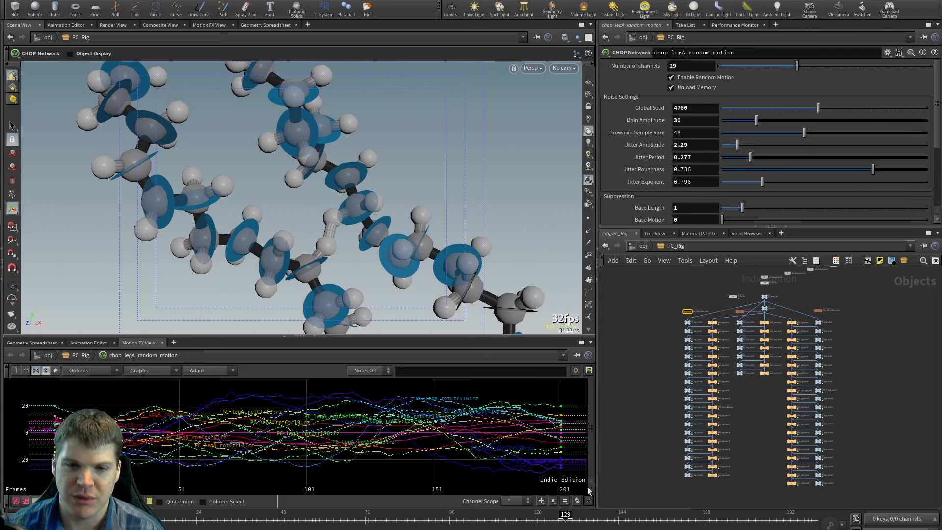
# Step: Go to frame 114 and examine the whole molecule and the spacing between its legs from several angles
pyautogui.moveTo(565, 514); pyautogui.dragTo(512, 514)
pyautogui.keyDown('alt'); pyautogui.moveTo(439, 216); pyautogui.dragTo(345, 194, button='right'); pyautogui.keyUp('alt')
pyautogui.keyDown('alt'); pyautogui.moveTo(345, 194); pyautogui.dragTo(345, 221, button='middle'); pyautogui.keyUp('alt')
pyautogui.keyDown('alt'); pyautogui.moveTo(345, 222); pyautogui.dragTo(299, 197, button='right'); pyautogui.keyUp('alt')
pyautogui.keyDown('alt'); pyautogui.moveTo(298, 188); pyautogui.dragTo(307, 190); pyautogui.keyUp('alt')
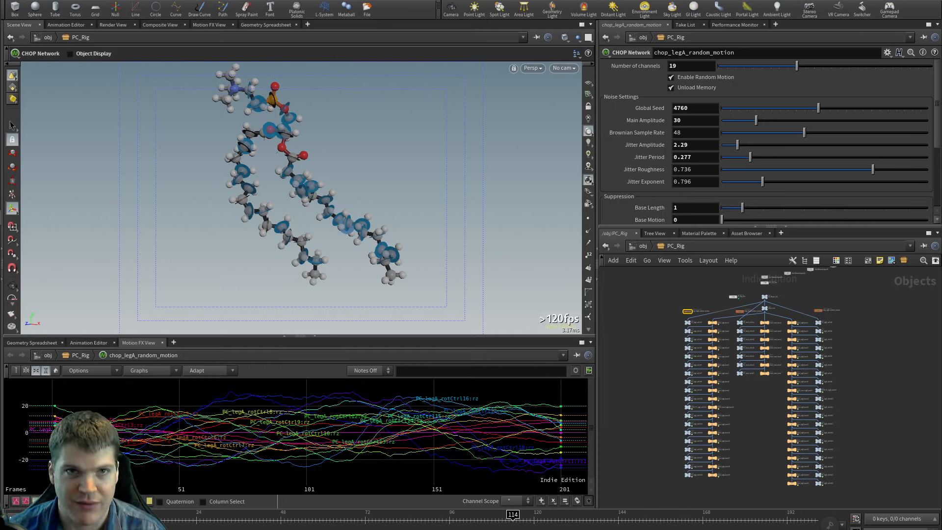
pyautogui.keyDown('alt'); pyautogui.moveTo(231, 185); pyautogui.dragTo(339, 206, button='right'); pyautogui.keyUp('alt')
pyautogui.keyDown('alt'); pyautogui.moveTo(290, 231); pyautogui.dragTo(340, 210, button='middle'); pyautogui.keyUp('alt')
pyautogui.keyDown('alt'); pyautogui.moveTo(341, 211); pyautogui.dragTo(304, 229); pyautogui.keyUp('alt')
# Step: Rotate the PC_legA_rotCtrl15 control about its Z axis to bend the lower part of leg A
pyautogui.click(308, 230)
pyautogui.moveTo(322, 196); pyautogui.dragTo(337, 199)
pyautogui.keyDown('alt'); pyautogui.moveTo(425, 204); pyautogui.dragTo(330, 184, button='right'); pyautogui.keyUp('alt')
pyautogui.keyDown('alt'); pyautogui.moveTo(343, 207); pyautogui.dragTo(390, 240); pyautogui.keyUp('alt')
# Step: Select the PC_legB_rotCtrl13 control, rotate it about Z to about 12.5 degrees, and undo the most recent changes
pyautogui.press('s')
pyautogui.click(355, 237)
pyautogui.press('s')
pyautogui.click(343, 248)
pyautogui.scroll(-4, 314, 221)
pyautogui.scroll(3, 453, 234)
pyautogui.hotkey('ctrl', 'z')
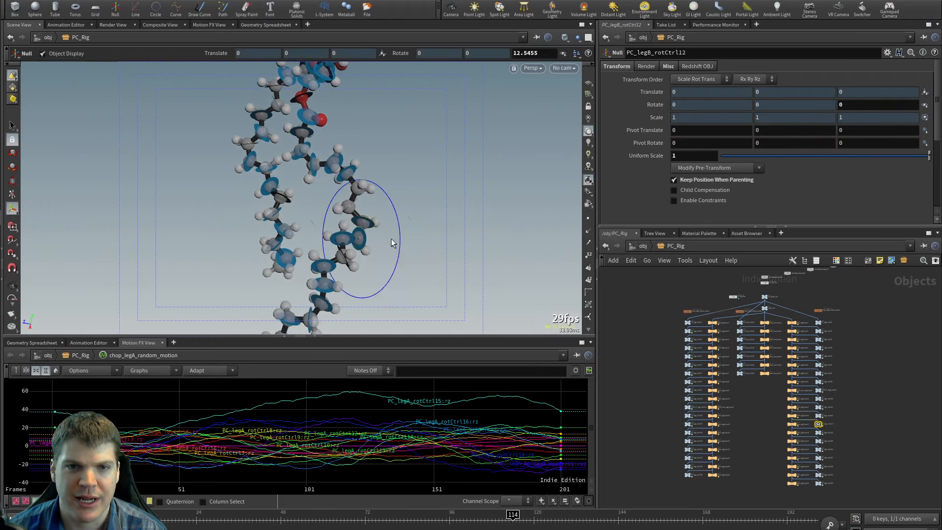
pyautogui.hotkey('ctrl', 'z')
# Step: Try rotating the PC_legB_rotCtrl13 control about its Z axis, and undo the attempt
pyautogui.keyDown('alt'); pyautogui.moveTo(312, 237); pyautogui.dragTo(344, 234); pyautogui.keyUp('alt')
pyautogui.scroll(3, 343, 234)
pyautogui.scroll(-3, 337, 271)
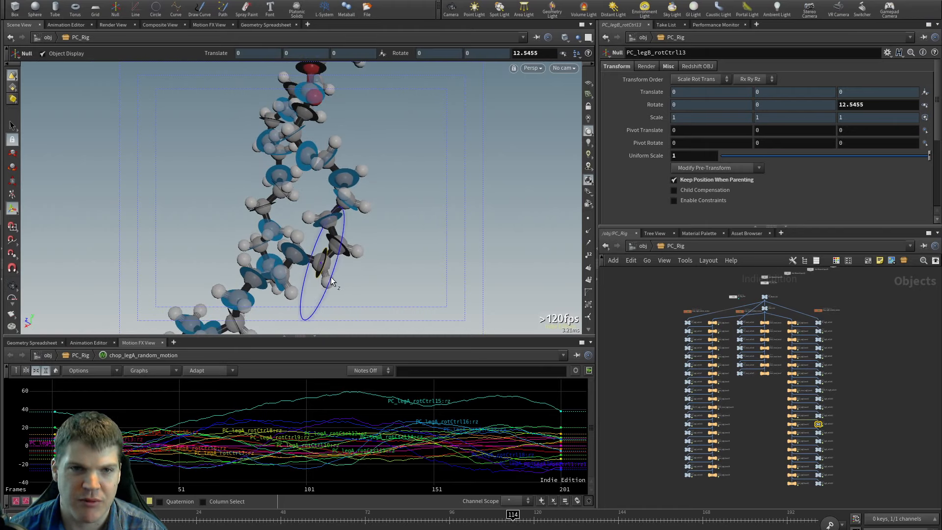
pyautogui.moveTo(330, 270); pyautogui.dragTo(346, 271)
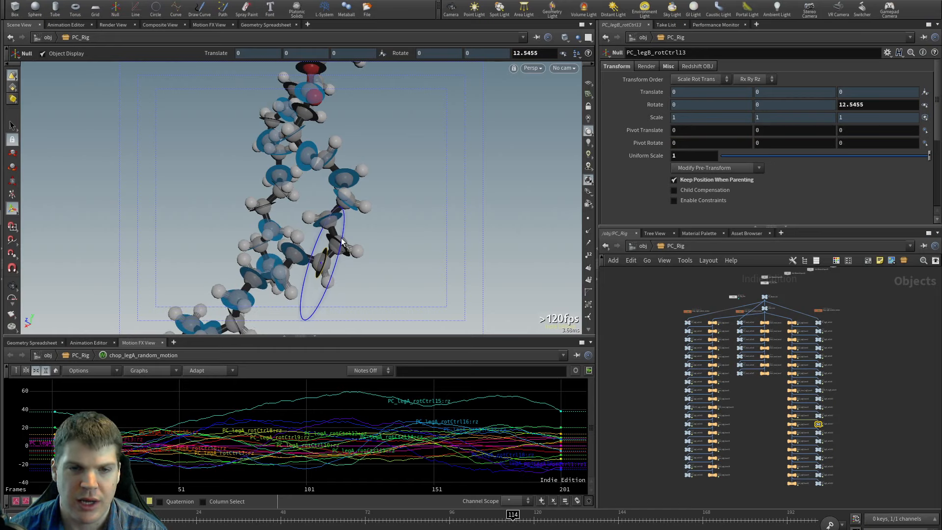
pyautogui.hotkey('ctrl', 'z')
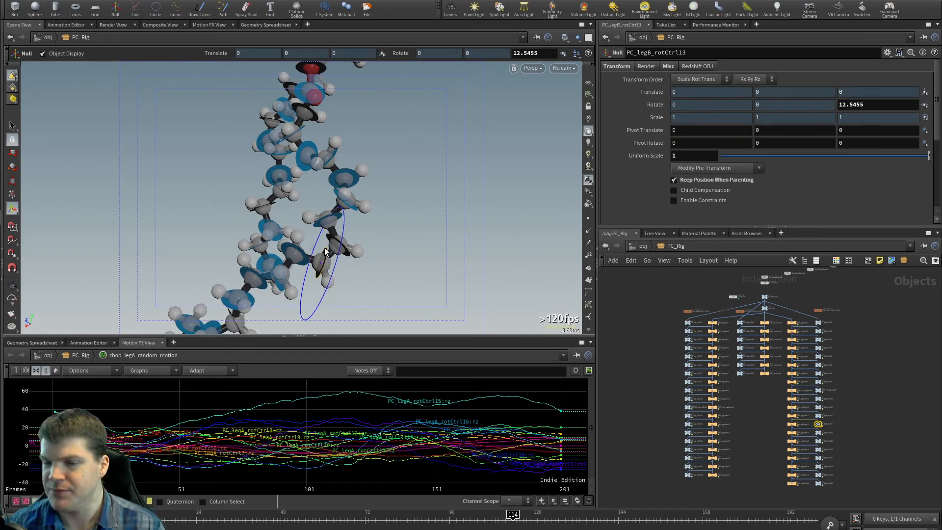
# Step: Rotate the PC_legB_rotCtrl11 control about Z to about -29 degrees to reposition the lower part of leg B
pyautogui.keyDown('alt'); pyautogui.moveTo(324, 252); pyautogui.dragTo(374, 211); pyautogui.keyUp('alt')
pyautogui.click(367, 201)
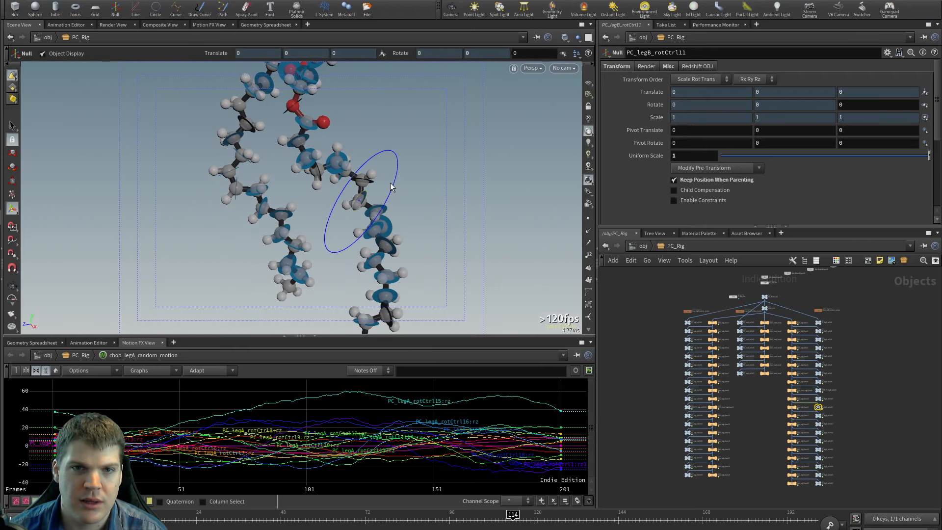
pyautogui.moveTo(395, 179)
pyautogui.mouseDown()
pyautogui.moveTo(395, 209)
pyautogui.moveTo(426, 181)
pyautogui.moveTo(408, 154)
pyautogui.moveTo(387, 200)
pyautogui.moveTo(409, 193)
pyautogui.moveTo(410, 205)
pyautogui.moveTo(399, 192)
pyautogui.mouseUp()
pyautogui.press('Return')
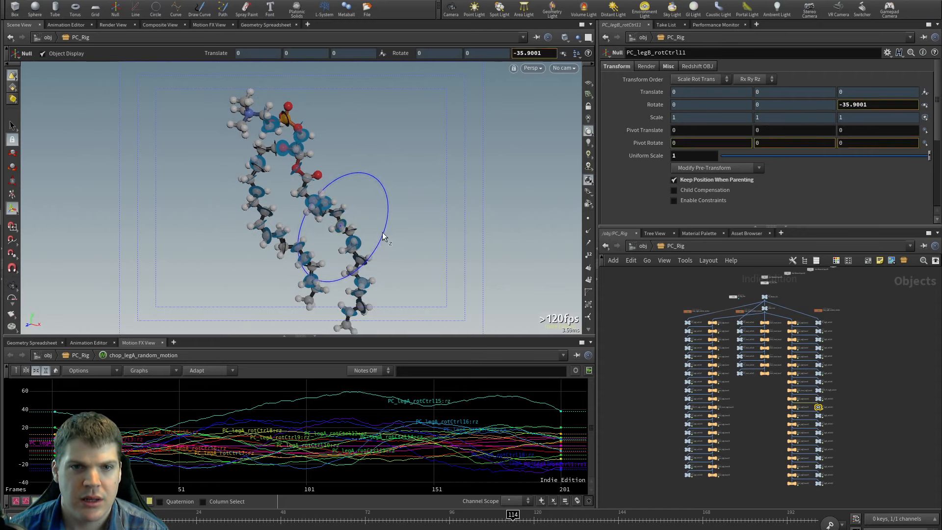
pyautogui.moveTo(381, 231); pyautogui.dragTo(386, 221)
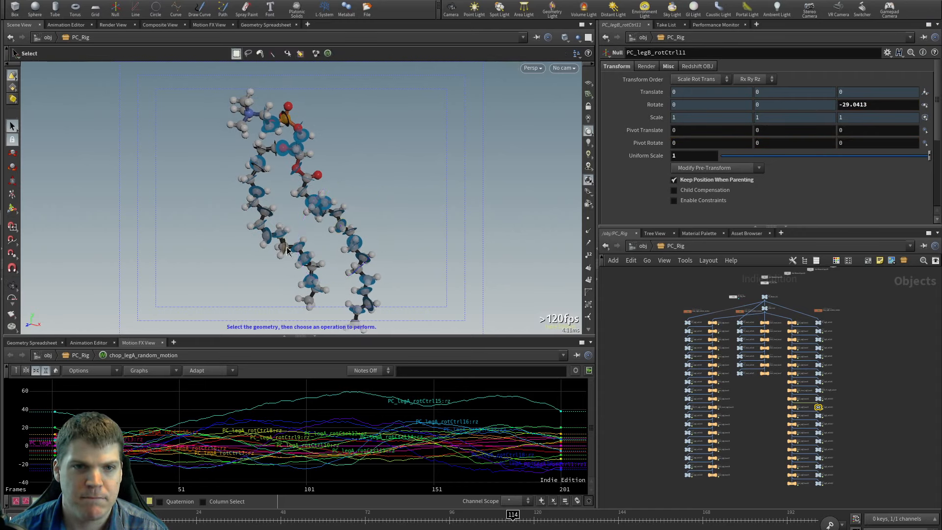
# Step: Rotate the PC_legA_rotCtrl14 control about Z to about -12.7 degrees to bend the lower part of leg A
pyautogui.scroll(3, 245, 260)
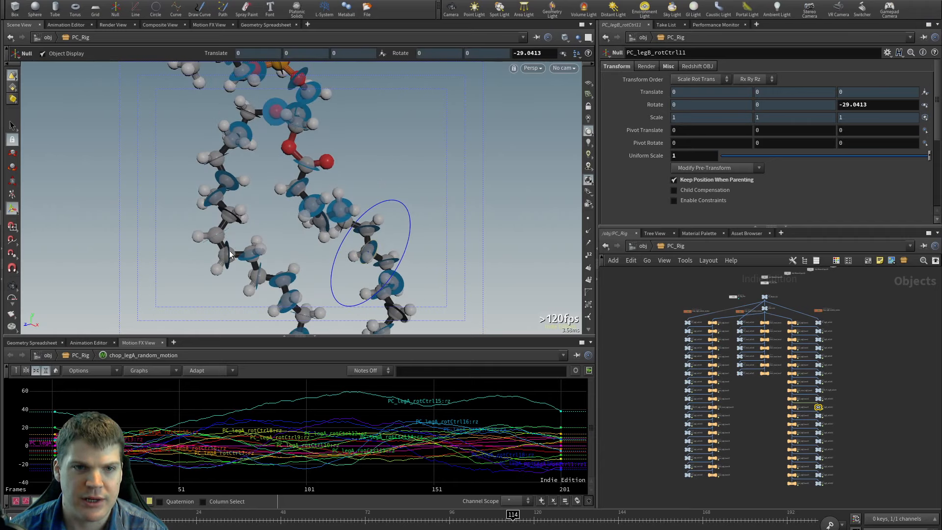
pyautogui.scroll(-1, 212, 234)
pyautogui.click(266, 266)
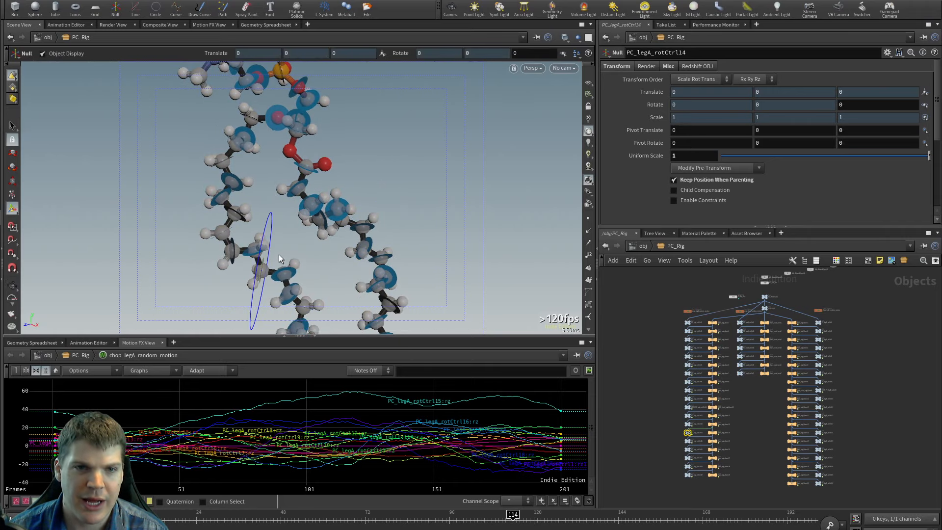
pyautogui.moveTo(268, 266)
pyautogui.mouseDown()
pyautogui.moveTo(269, 257)
pyautogui.moveTo(267, 279)
pyautogui.mouseUp()
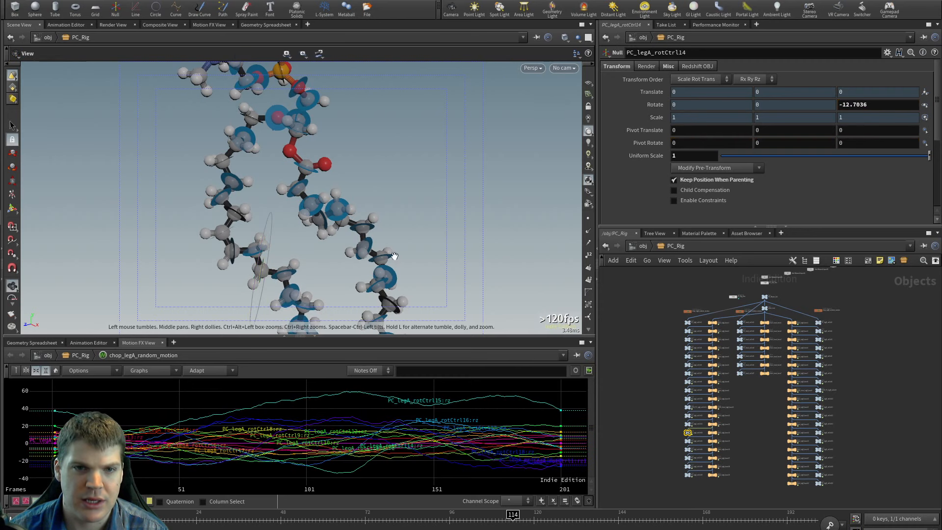
# Step: Scrub the timeline to frame 115 and inspect the spacing between the two legs from several angles
pyautogui.scroll(-3, 390, 255)
pyautogui.keyDown('alt'); pyautogui.moveTo(391, 255); pyautogui.dragTo(300, 248); pyautogui.keyUp('alt')
pyautogui.moveTo(513, 515)
pyautogui.mouseDown()
pyautogui.moveTo(579, 515)
pyautogui.moveTo(478, 525)
pyautogui.moveTo(507, 529)
pyautogui.mouseUp()
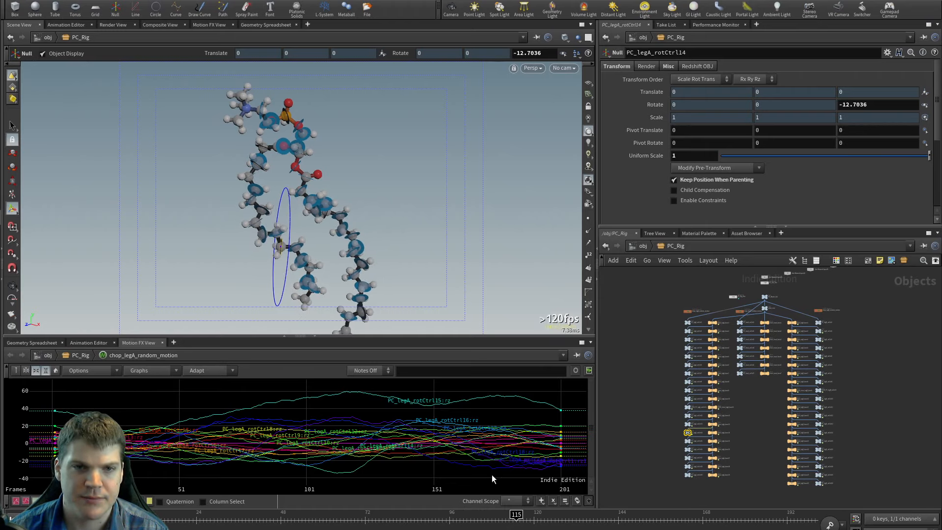
pyautogui.keyDown('alt'); pyautogui.scroll(-3, 289, 169); pyautogui.keyUp('alt')
pyautogui.keyDown('alt'); pyautogui.moveTo(289, 169); pyautogui.dragTo(269, 164); pyautogui.keyUp('alt')
pyautogui.keyDown('alt'); pyautogui.moveTo(269, 165); pyautogui.dragTo(431, 175, button='right'); pyautogui.keyUp('alt')
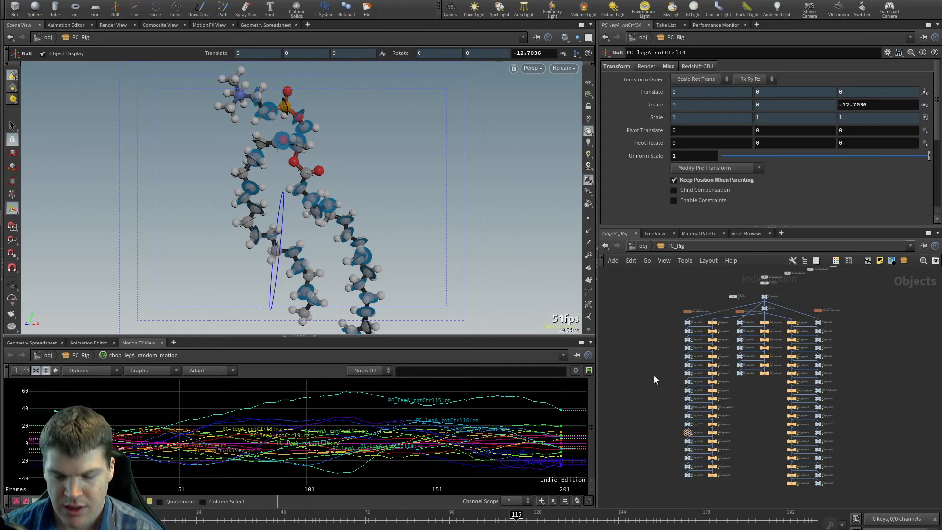
# Step: Return to the object level and add a Geometry object below PC_Rig
pyautogui.press('u')
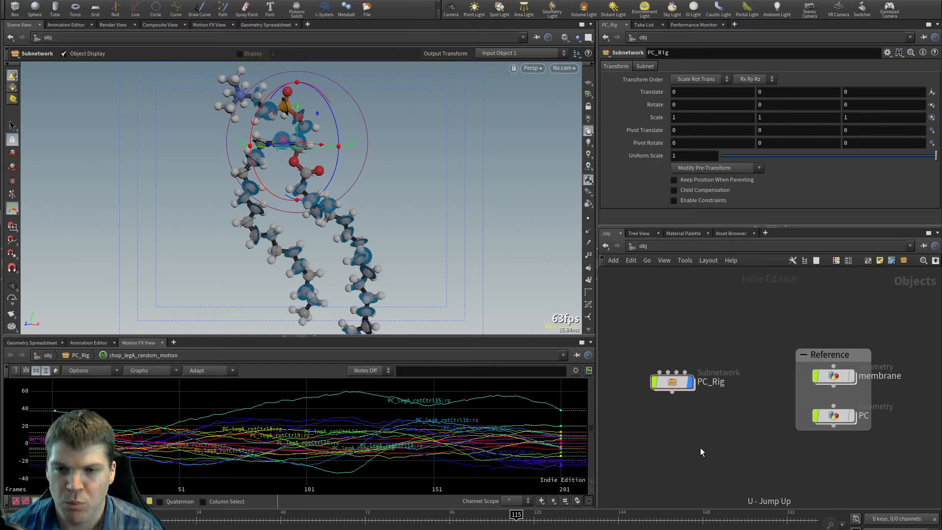
pyautogui.press('Tab')
pyautogui.press('Escape')
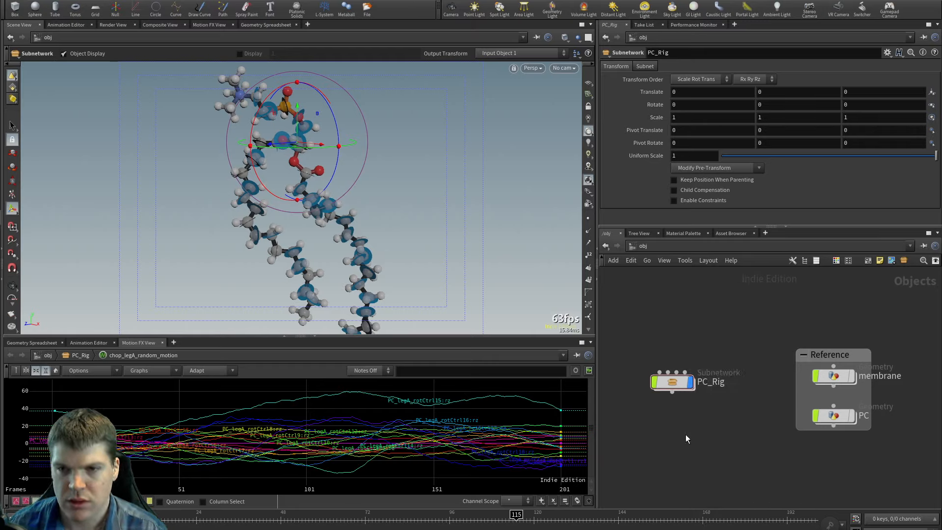
pyautogui.press('Tab')
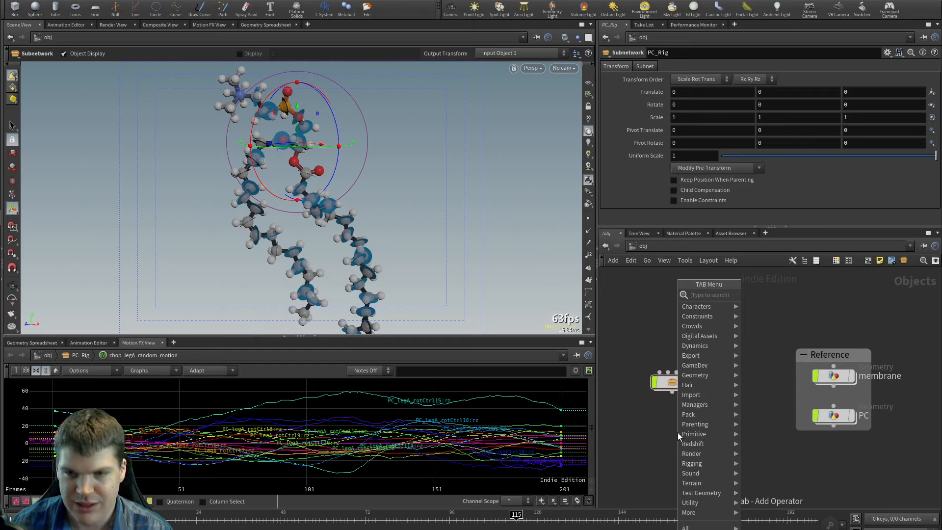
pyautogui.write('geo')
pyautogui.press('Return')
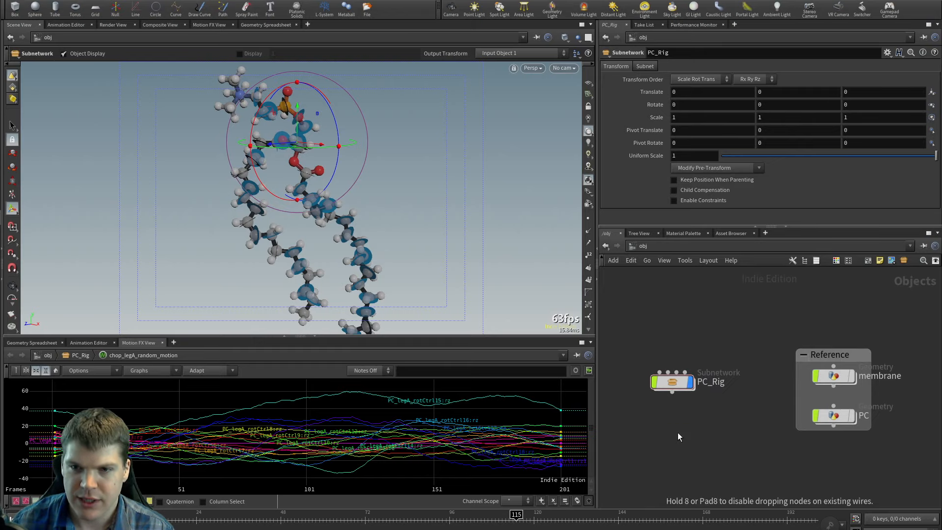
pyautogui.click(672, 425)
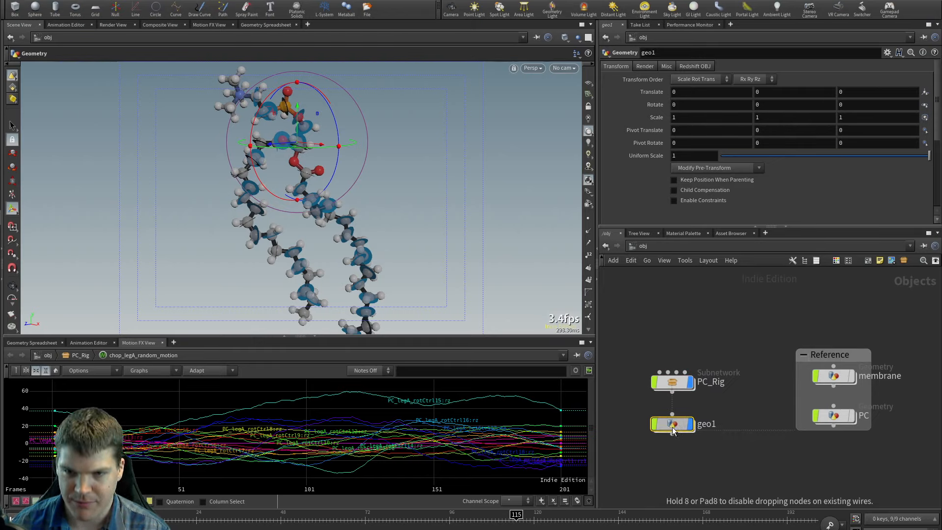
# Step: Rename the new geometry object Membrane and turn off the display of PC_Rig
pyautogui.doubleClick(702, 426)
pyautogui.write('Membr')
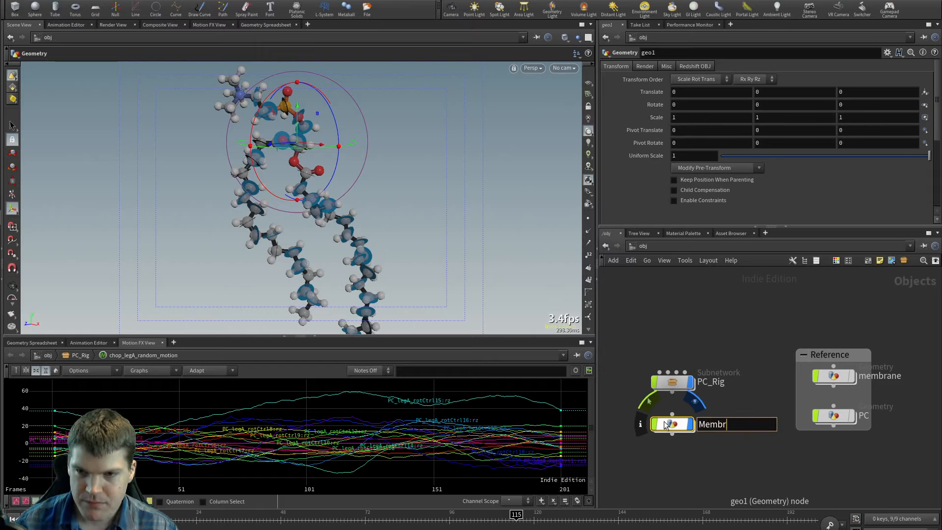
pyautogui.write('ane')
pyautogui.press('Return')
pyautogui.click(691, 383)
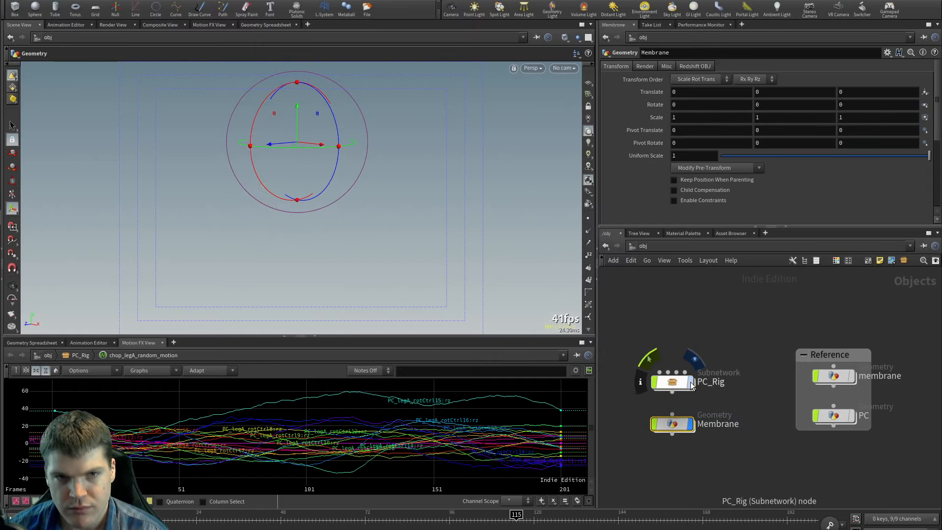
pyautogui.doubleClick(677, 422)
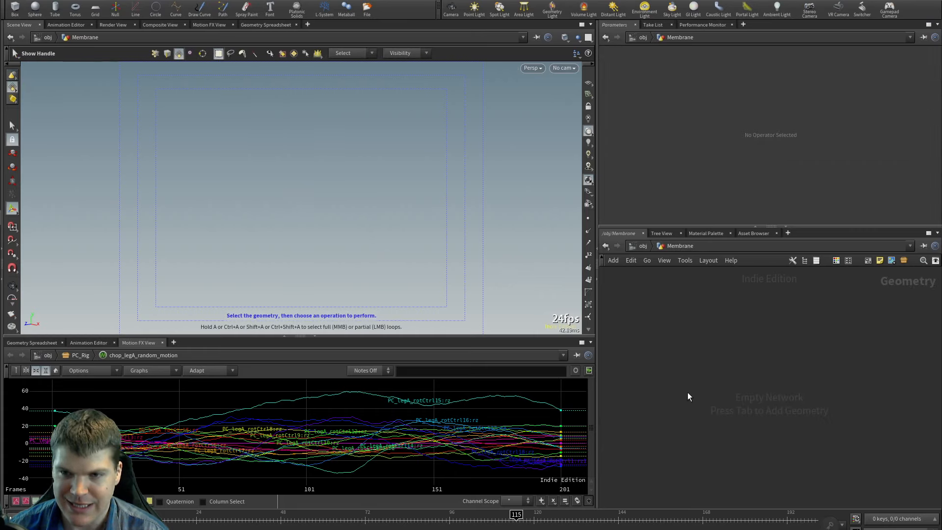
pyautogui.press('Tab')
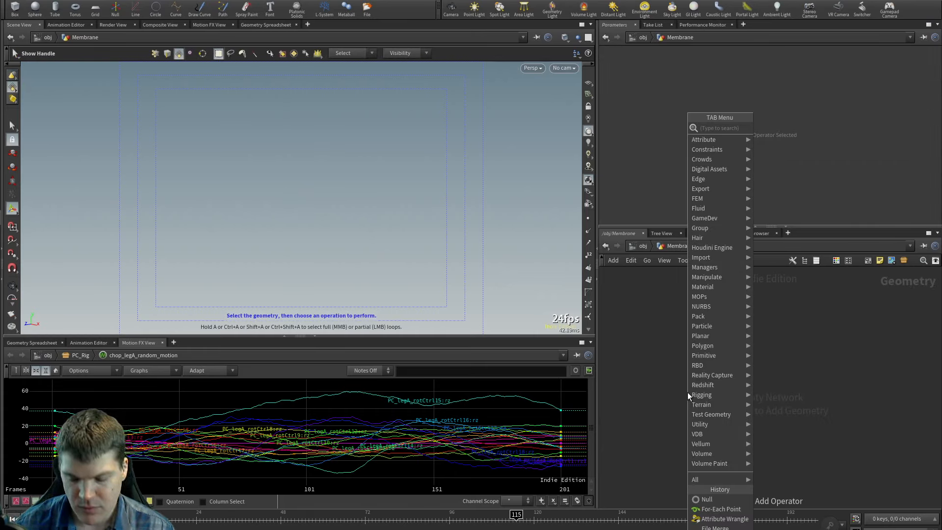
pyautogui.press('Escape')
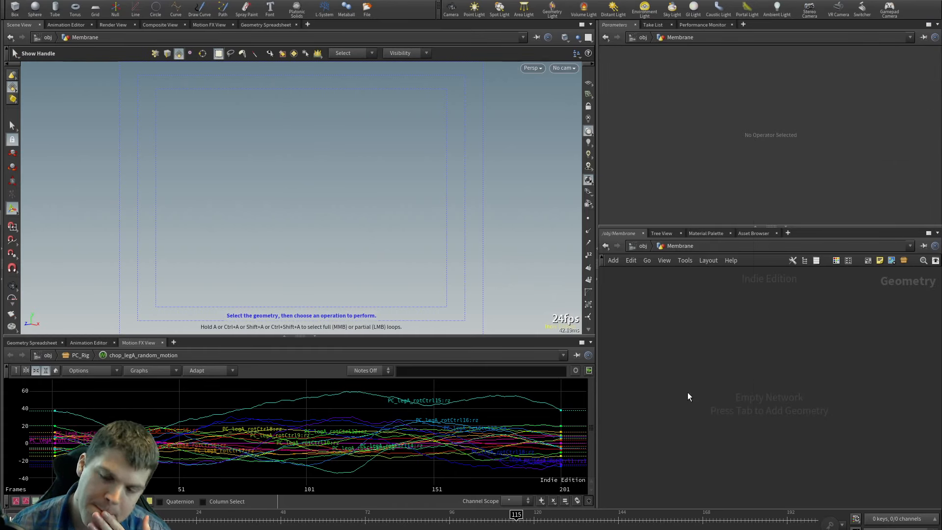
pyautogui.press('Tab')
pyautogui.write('o')
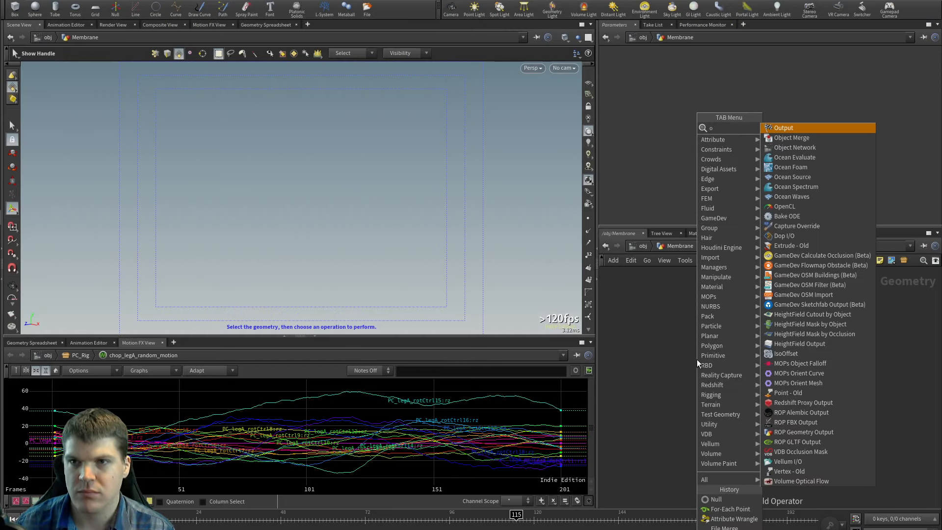
pyautogui.press('Return')
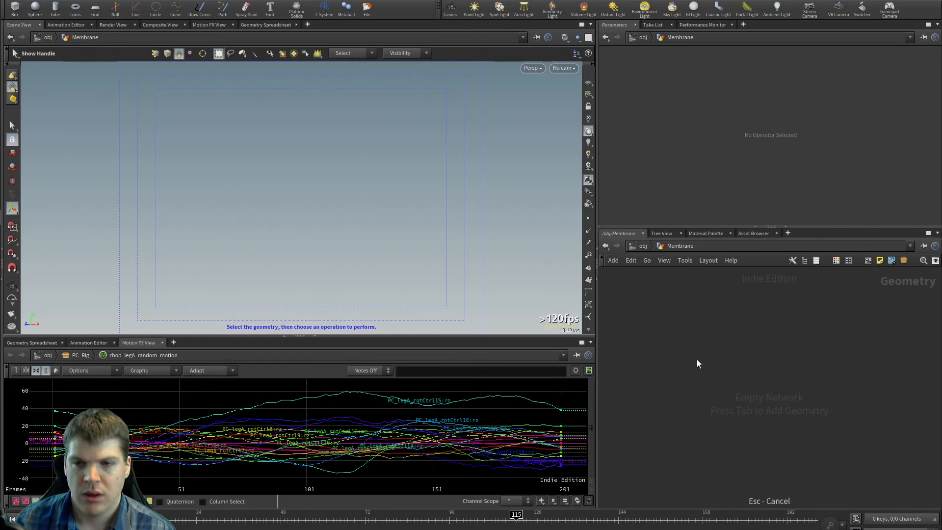
# Step: Go back to the object level and space the PC_Rig and Membrane nodes further apart vertically
pyautogui.press('u')
pyautogui.moveTo(673, 425); pyautogui.dragTo(672, 438)
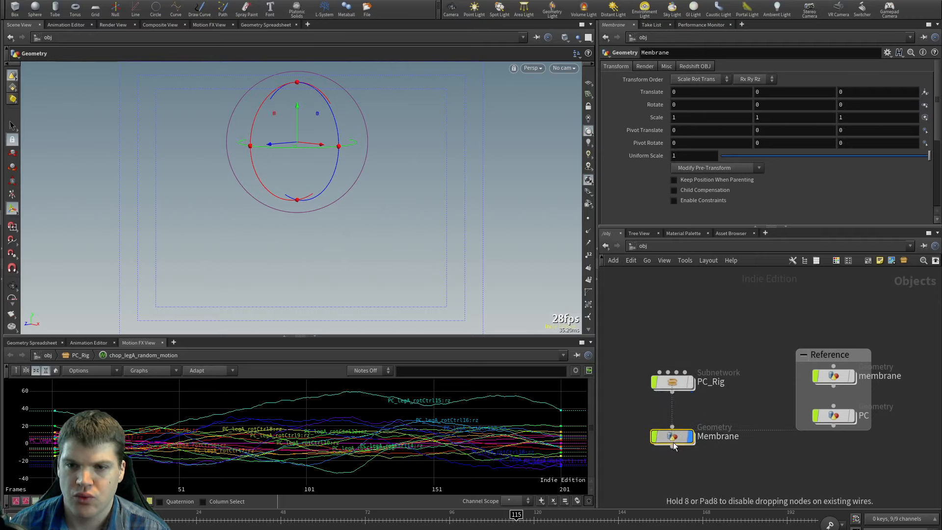
pyautogui.moveTo(674, 382); pyautogui.dragTo(674, 365)
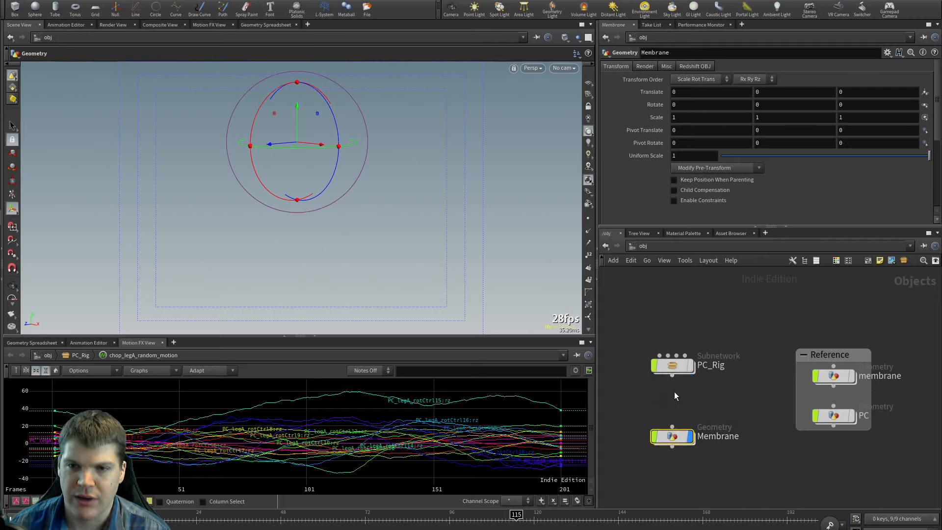
# Step: Enter the Membrane object and add an Object Merge node to its network
pyautogui.doubleClick(672, 437)
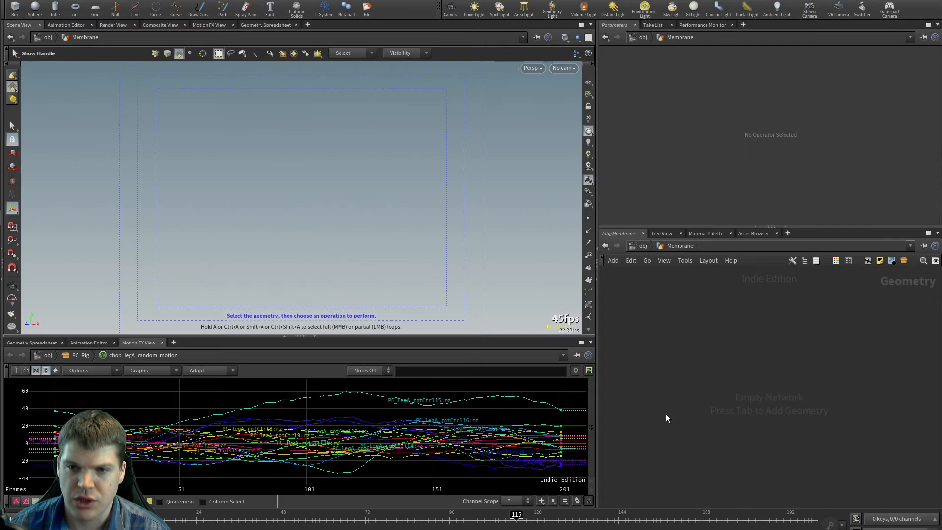
pyautogui.press('Tab')
pyautogui.write('obj')
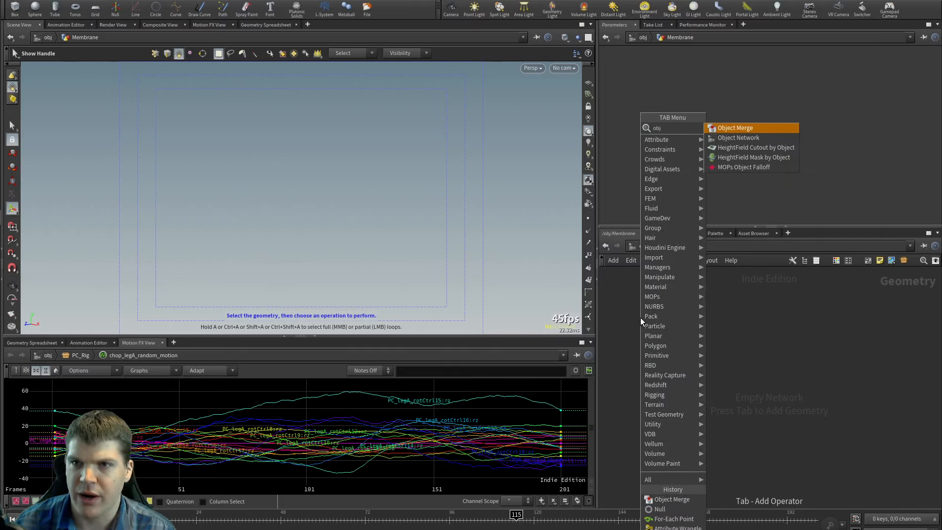
pyautogui.press('Return')
pyautogui.click(641, 320)
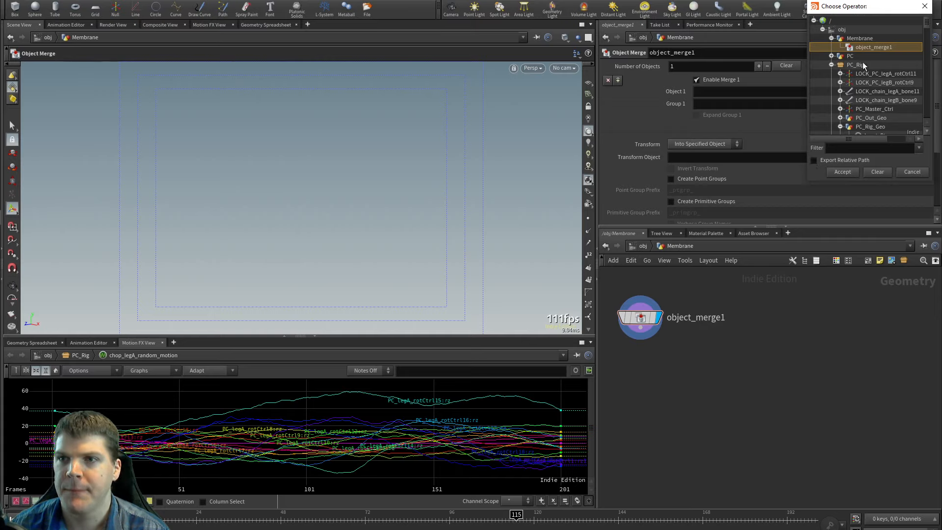
# Step: Set Object 1 of the Object Merge to /obj/PC_Rig/PC_Rig_Geo/OUT_Deformed_Pts and reposition the node in the network
pyautogui.scroll(-1, 864, 100)
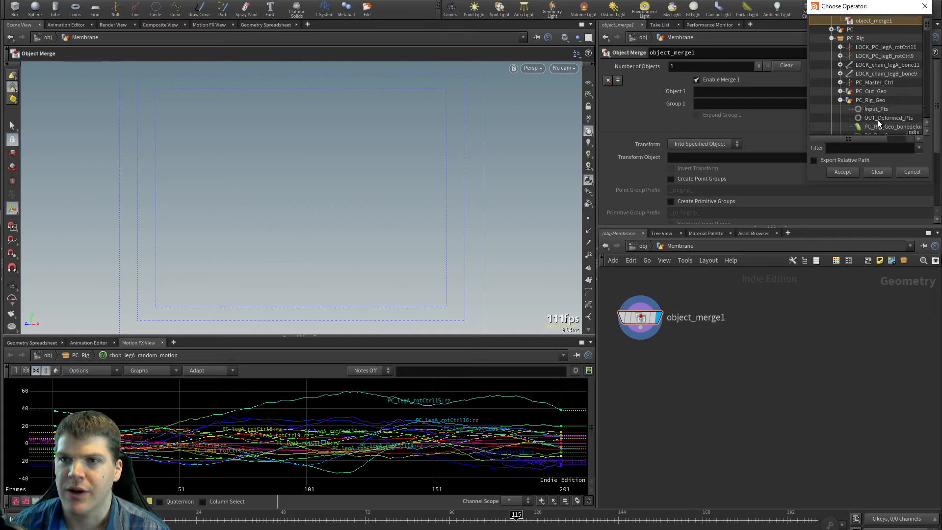
pyautogui.doubleClick(878, 117)
pyautogui.moveTo(640, 317); pyautogui.dragTo(666, 329)
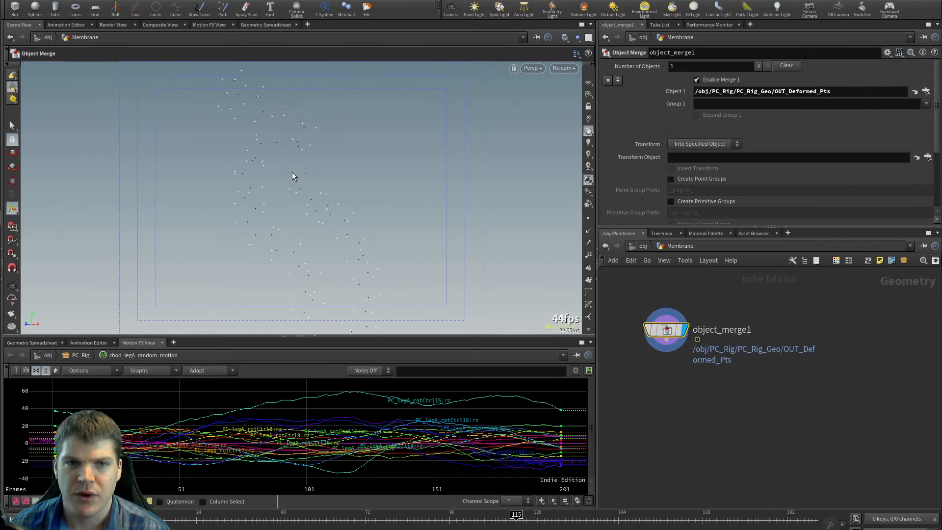
# Step: Add a PDB atoms node to the Membrane network and connect it below object_merge1
pyautogui.press('Escape')
pyautogui.press('Return')
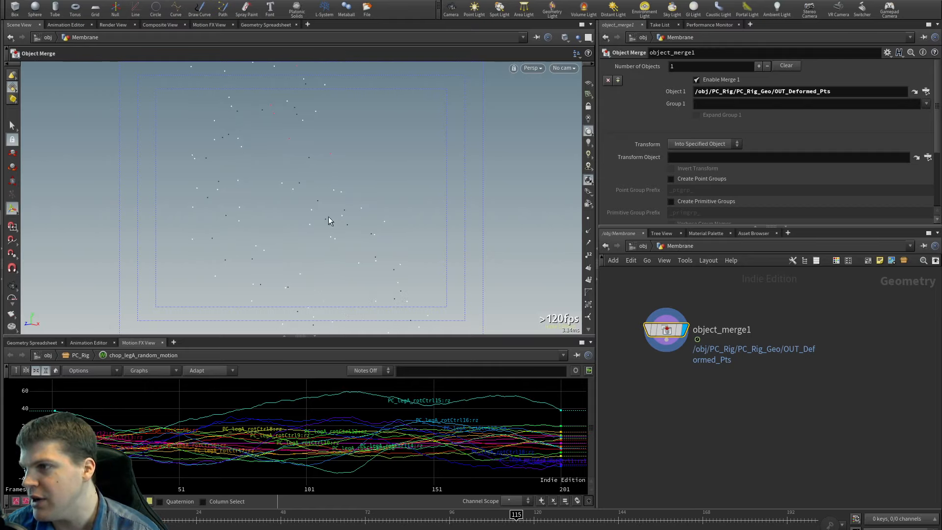
pyautogui.keyDown('alt'); pyautogui.moveTo(281, 190); pyautogui.dragTo(304, 213, button='middle'); pyautogui.keyUp('alt')
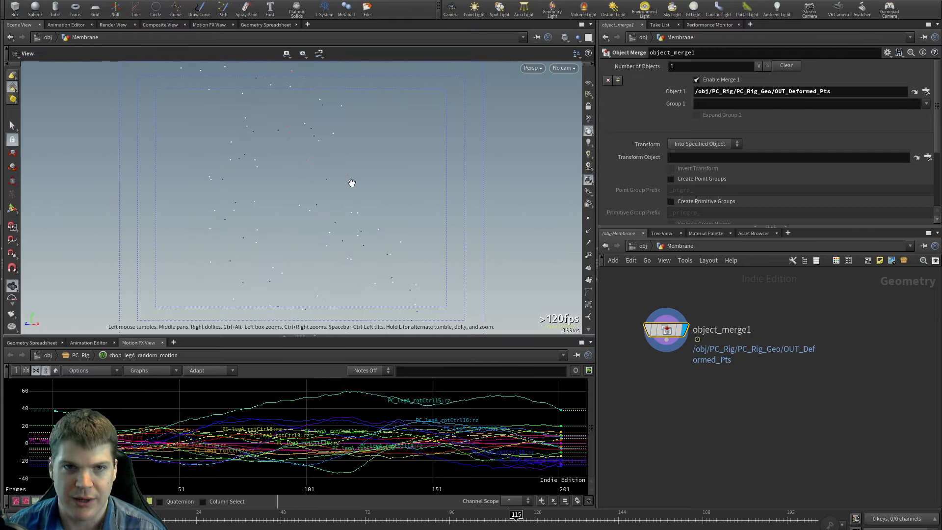
pyautogui.keyDown('alt'); pyautogui.moveTo(315, 201); pyautogui.dragTo(338, 201); pyautogui.keyUp('alt')
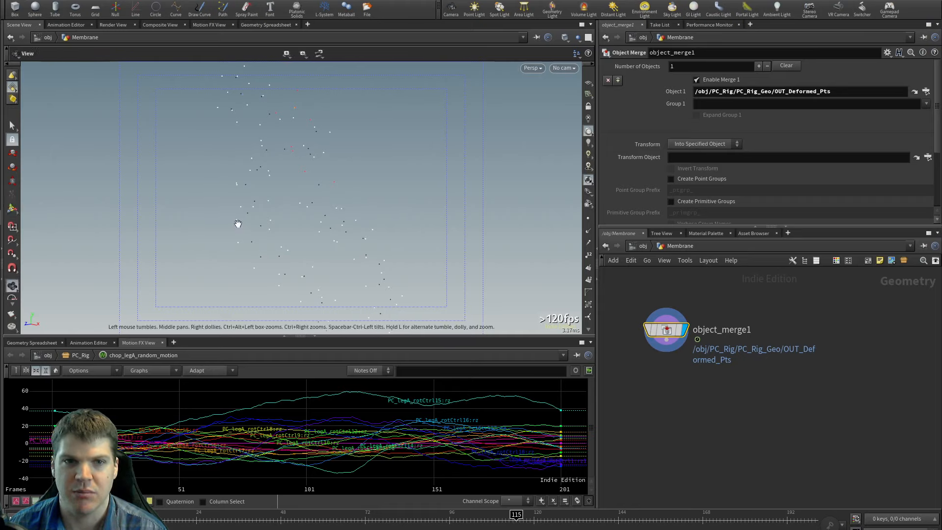
pyautogui.keyDown('alt'); pyautogui.moveTo(238, 223); pyautogui.dragTo(319, 211); pyautogui.keyUp('alt')
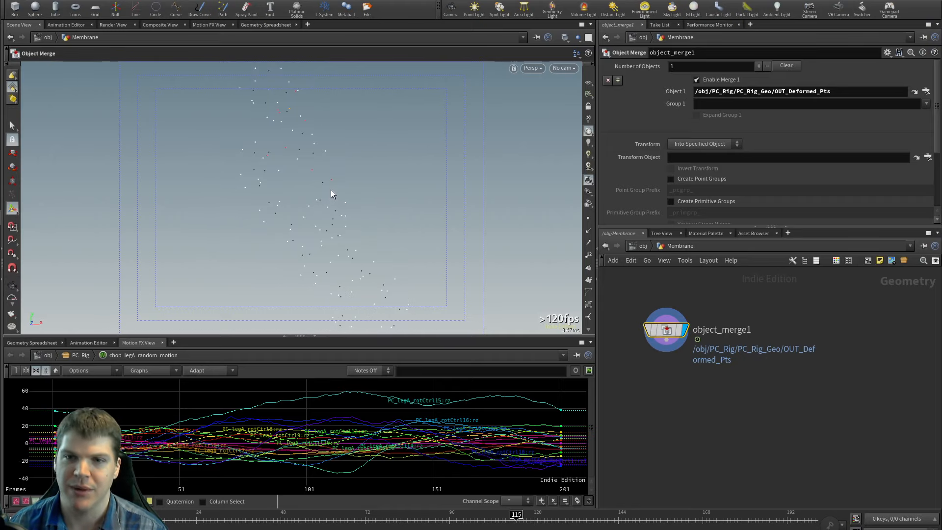
pyautogui.press('Tab')
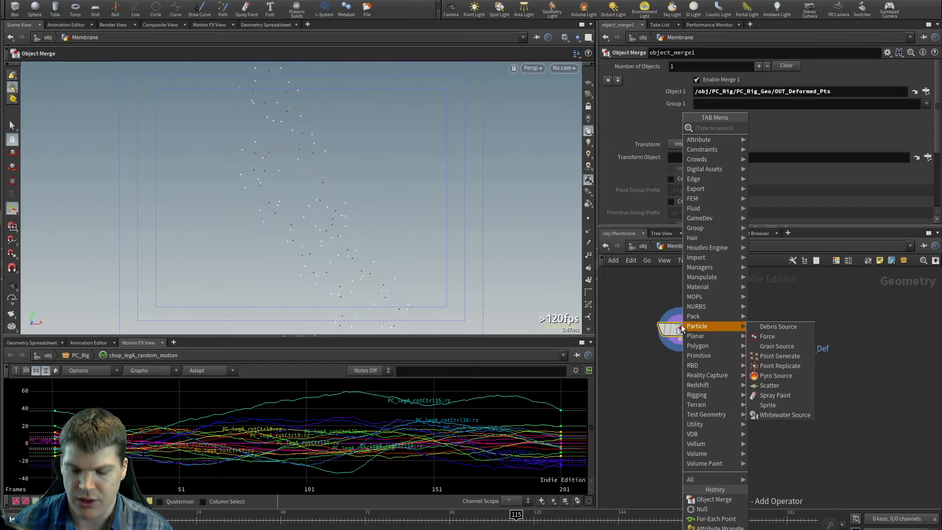
pyautogui.write('pdb')
pyautogui.press('Return')
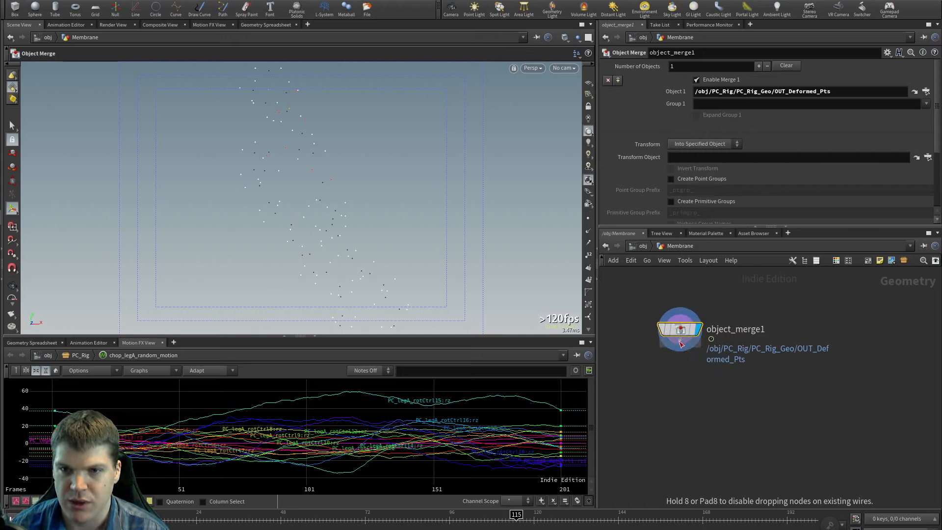
pyautogui.click(677, 363)
pyautogui.moveTo(677, 363); pyautogui.dragTo(681, 403)
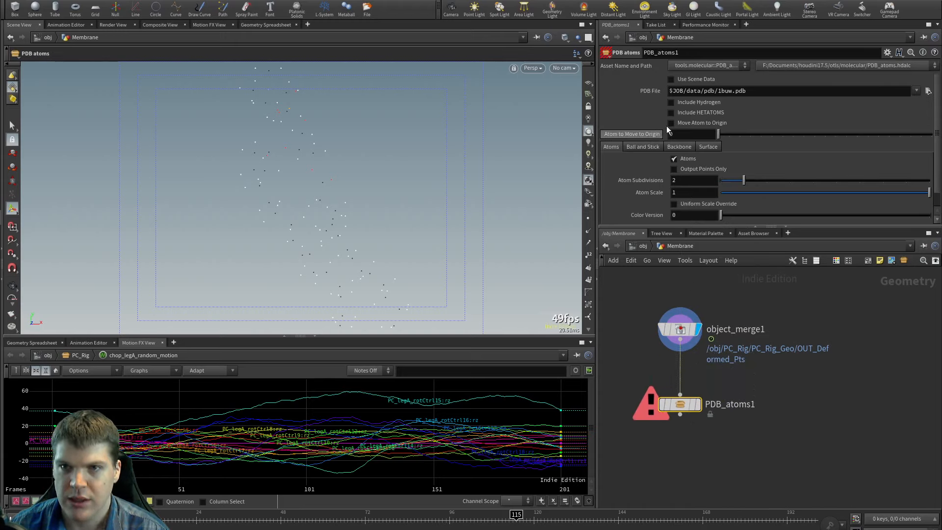
# Step: Turn on Use Scene Data for PDB_atoms1, make it the displayed node and set Color Version to 1
pyautogui.click(693, 79)
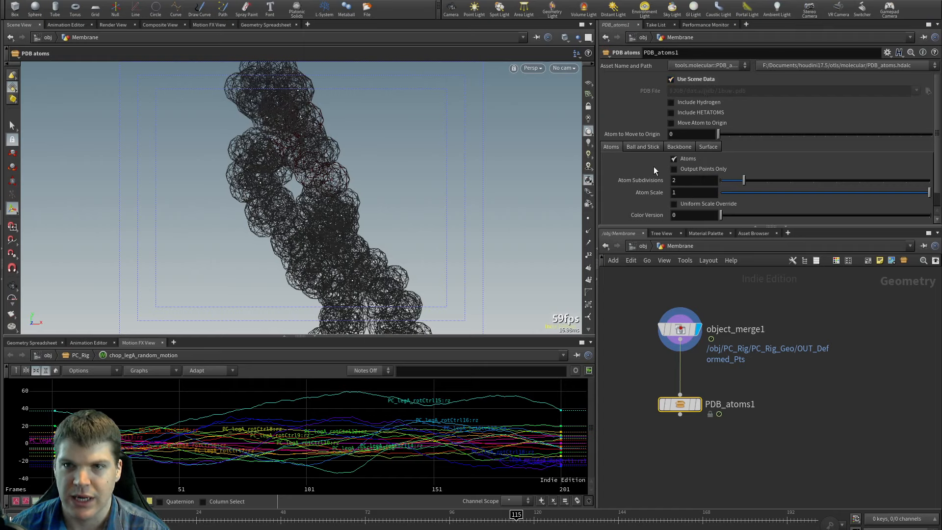
pyautogui.click(698, 404)
pyautogui.keyDown('alt'); pyautogui.moveTo(378, 208); pyautogui.dragTo(318, 198); pyautogui.keyUp('alt')
pyautogui.moveTo(339, 203)
pyautogui.keyDown('alt'); pyautogui.mouseDown(button='right')
pyautogui.moveTo(346, 213)
pyautogui.moveTo(348, 190)
pyautogui.moveTo(350, 212)
pyautogui.mouseUp(button='right'); pyautogui.keyUp('alt')
pyautogui.click(834, 215)
pyautogui.keyDown('alt'); pyautogui.moveTo(270, 219); pyautogui.dragTo(237, 225); pyautogui.keyUp('alt')
pyautogui.moveTo(274, 157); pyautogui.dragTo(315, 184)
pyautogui.keyDown('alt'); pyautogui.moveTo(348, 199); pyautogui.dragTo(322, 184, button='middle'); pyautogui.keyUp('alt')
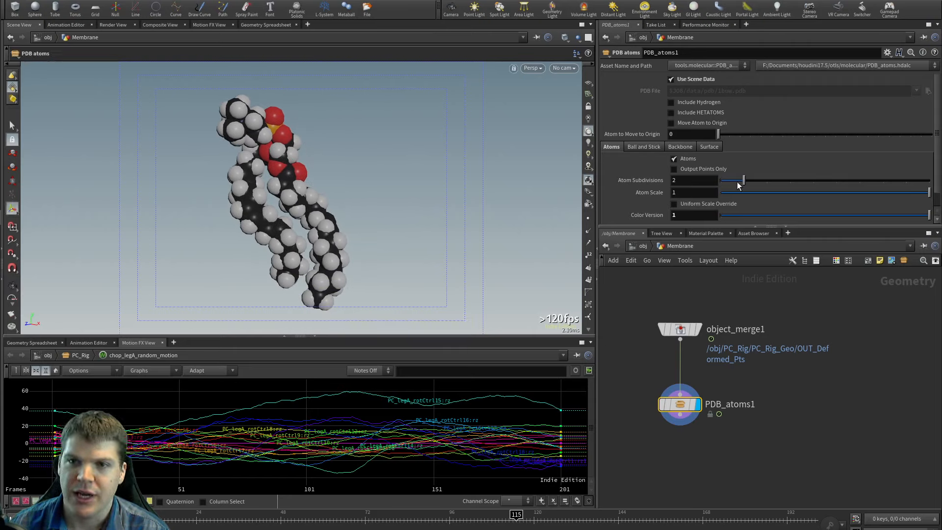
# Step: Set Atom Subdivisions to 6 and Atom Scale to .32 on PDB_atoms1
pyautogui.moveTo(738, 186); pyautogui.dragTo(790, 194)
pyautogui.doubleClick(691, 194)
pyautogui.write('.32')
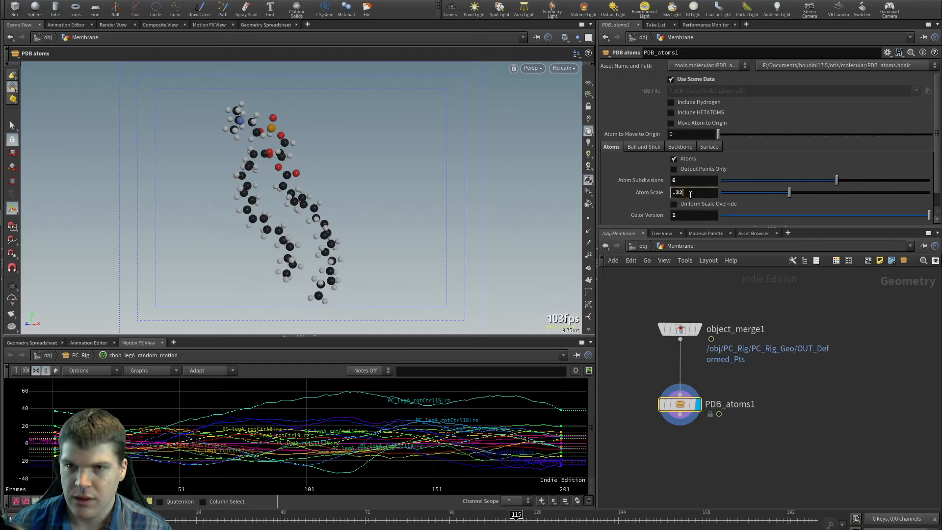
pyautogui.press('Return')
# Step: Turn on Ball and Stick for PDB_atoms1 and move the node slightly closer to object_merge1
pyautogui.click(645, 147)
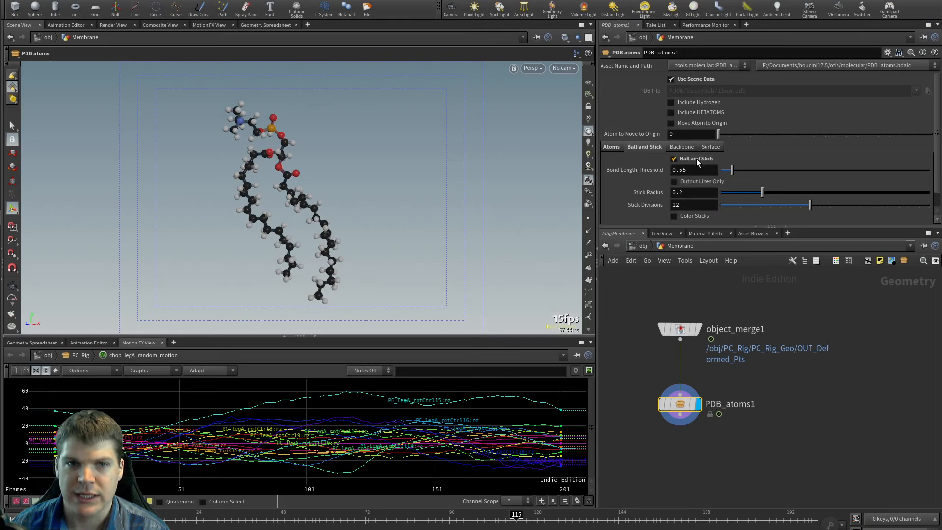
pyautogui.moveTo(398, 250); pyautogui.dragTo(312, 238, button='right')
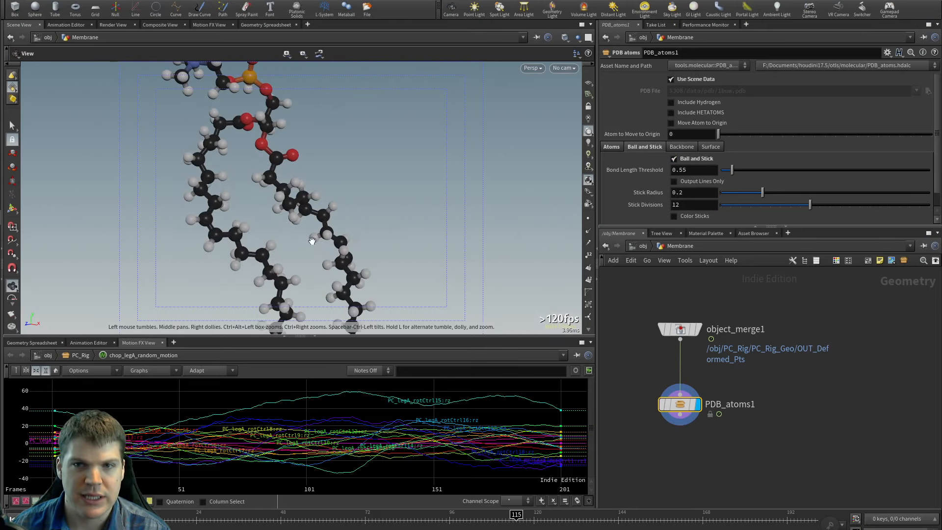
pyautogui.click(700, 216)
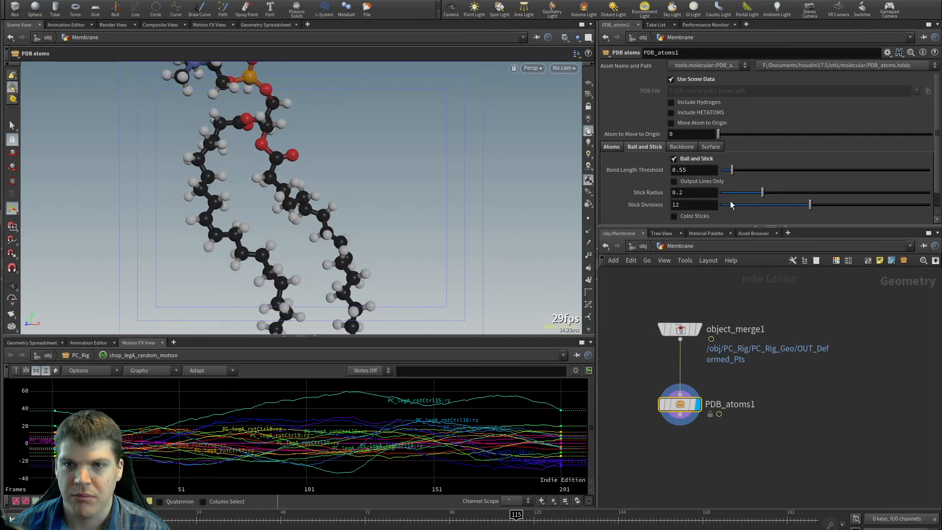
pyautogui.click(705, 193)
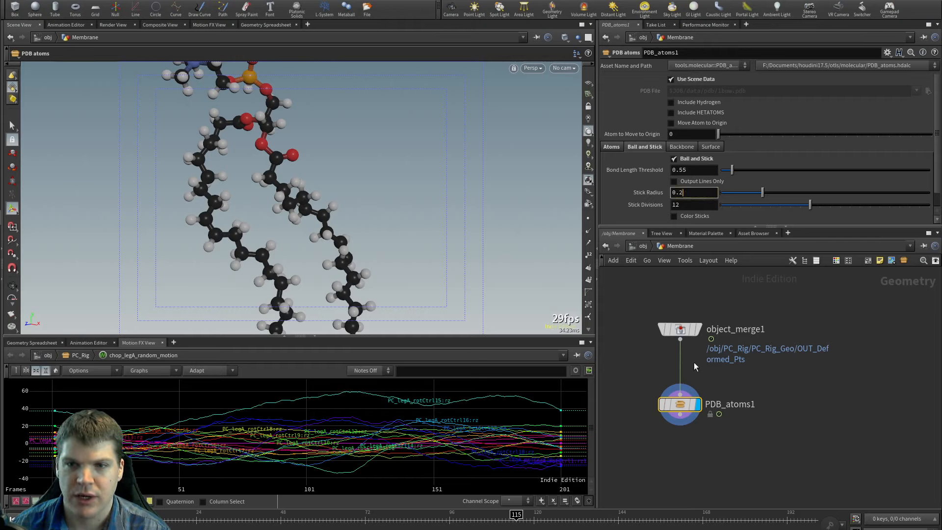
pyautogui.moveTo(680, 405); pyautogui.dragTo(680, 391)
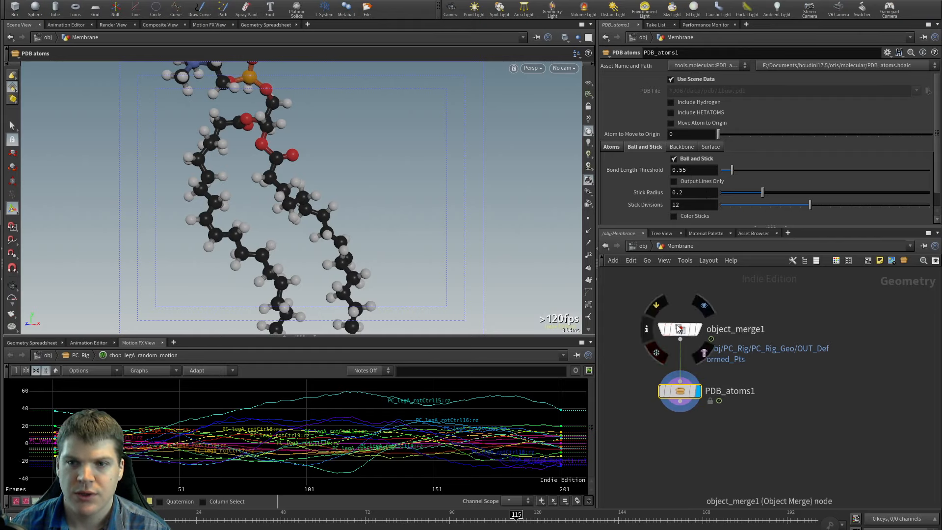
# Step: Display object_merge1 and add a Double Bond node connected below PDB_atoms1
pyautogui.click(694, 328)
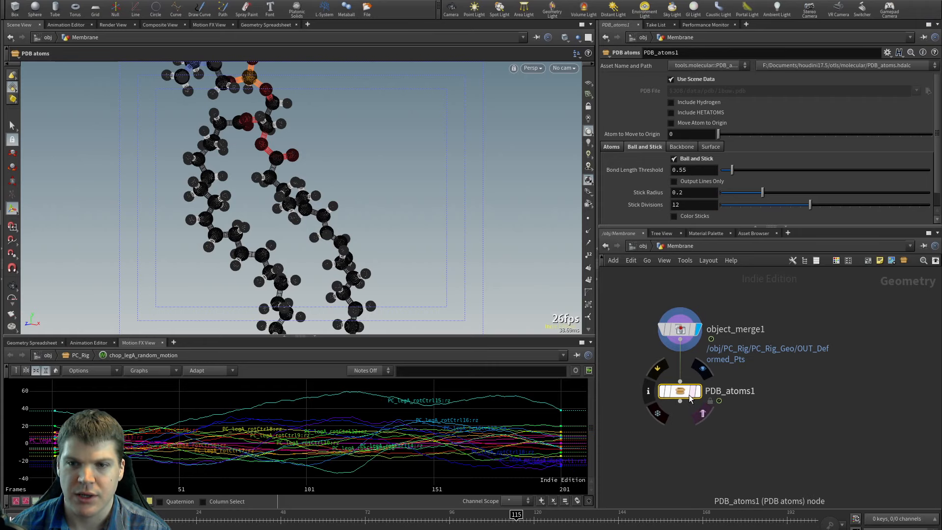
pyautogui.press('Tab')
pyautogui.write('doub')
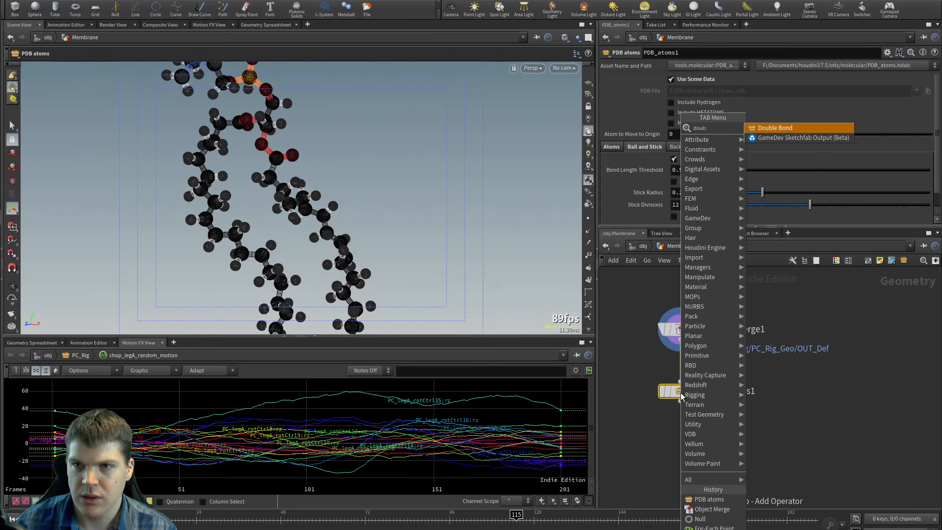
pyautogui.press('Return')
pyautogui.click(677, 399)
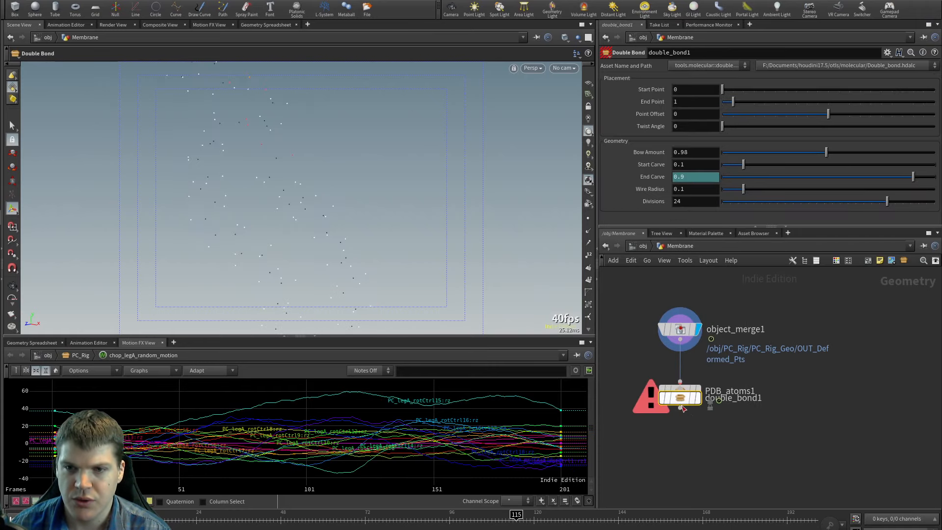
pyautogui.moveTo(680, 401); pyautogui.dragTo(681, 469)
pyautogui.moveTo(681, 470); pyautogui.dragTo(682, 429)
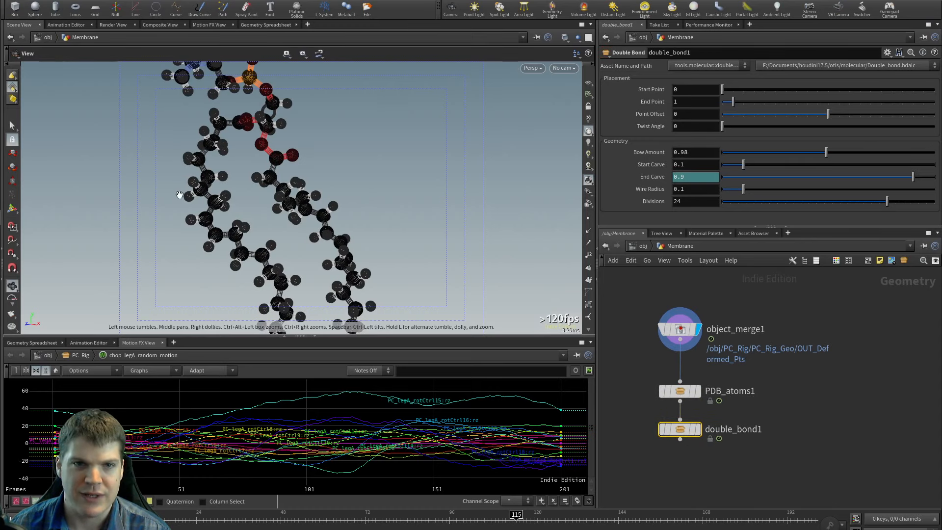
# Step: Show double_bond1 as template geometry while keeping object_merge1 as the displayed node
pyautogui.scroll(5, 345, 196)
pyautogui.keyDown('alt'); pyautogui.moveTo(405, 224); pyautogui.dragTo(318, 231, button='right'); pyautogui.keyUp('alt')
pyautogui.click(695, 431)
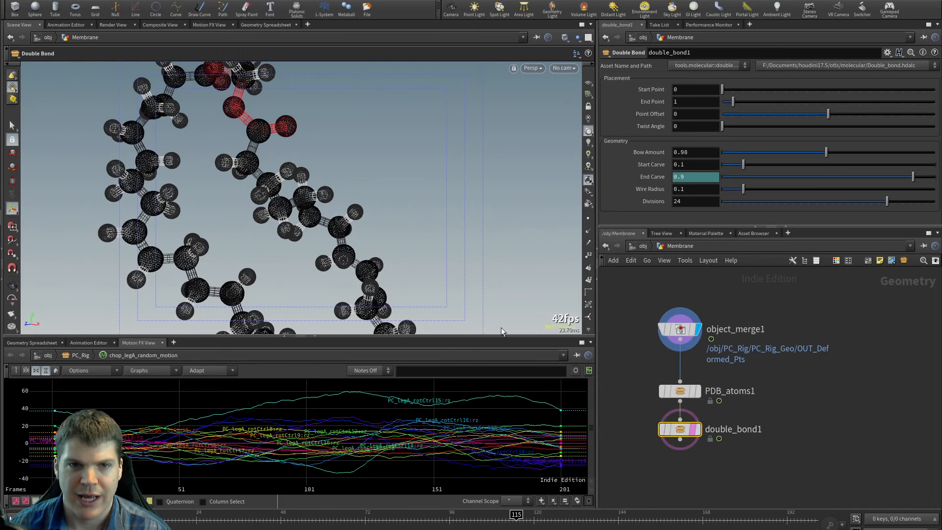
pyautogui.click(700, 434)
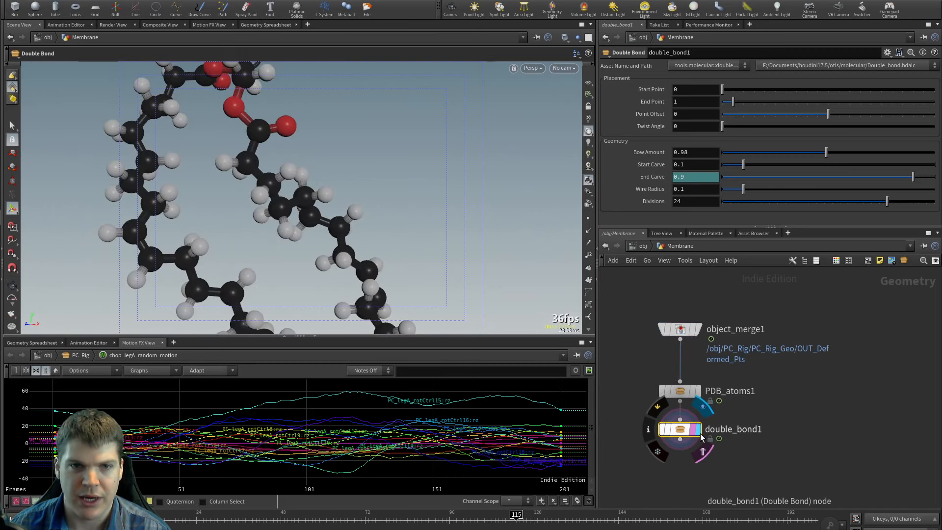
pyautogui.click(699, 330)
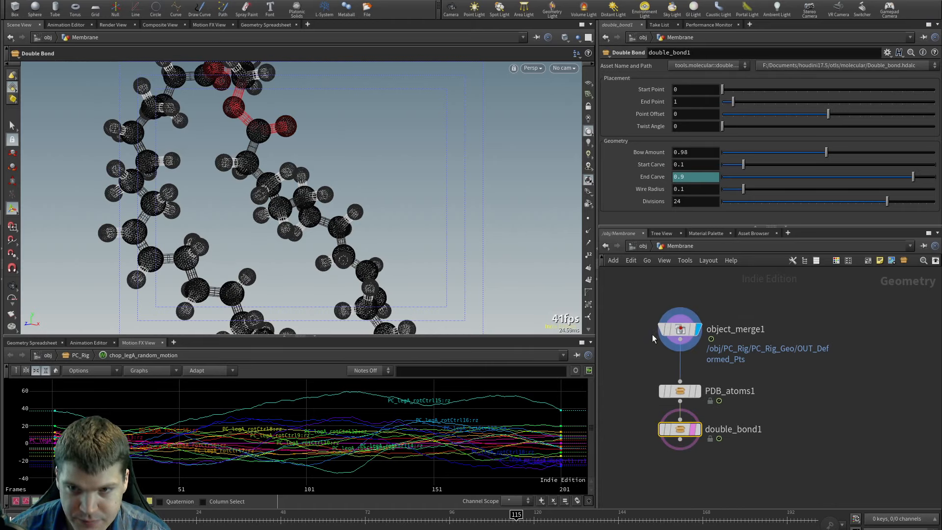
# Step: Turn on point numbers in the viewport and examine the numbering of the merged points along the lipid's bent tail chain
pyautogui.click(588, 255)
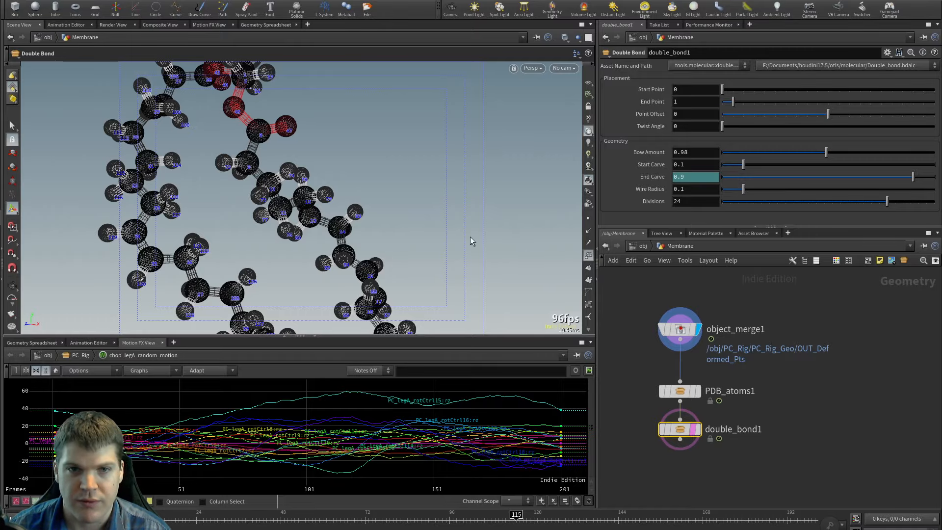
pyautogui.keyDown('alt'); pyautogui.moveTo(470, 237); pyautogui.dragTo(378, 214, button='right'); pyautogui.keyUp('alt')
pyautogui.keyDown('alt'); pyautogui.moveTo(378, 214); pyautogui.dragTo(287, 205); pyautogui.keyUp('alt')
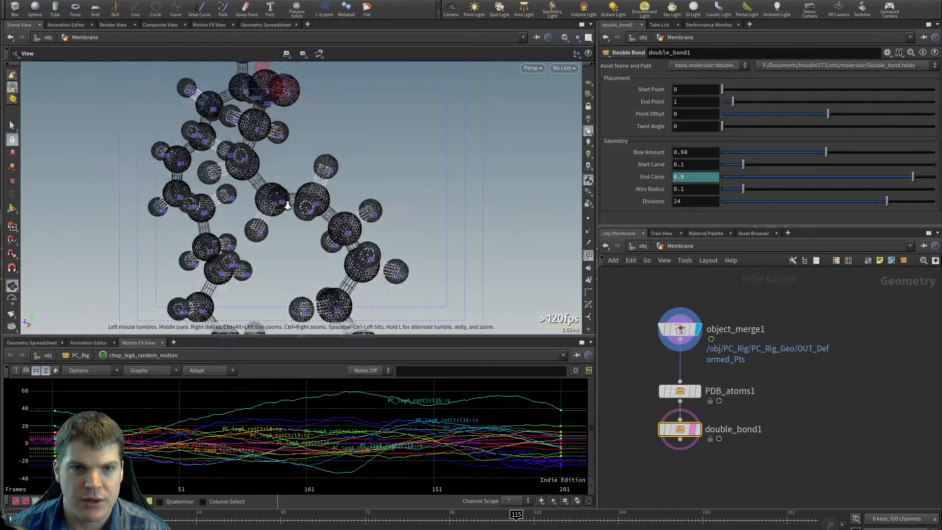
pyautogui.keyDown('alt'); pyautogui.moveTo(288, 205); pyautogui.dragTo(357, 183, button='right'); pyautogui.keyUp('alt')
pyautogui.keyDown('alt'); pyautogui.moveTo(357, 183); pyautogui.dragTo(332, 143, button='middle'); pyautogui.keyUp('alt')
pyautogui.keyDown('alt'); pyautogui.moveTo(332, 142); pyautogui.dragTo(256, 94, button='right'); pyautogui.keyUp('alt')
pyautogui.keyDown('alt'); pyautogui.moveTo(360, 299); pyautogui.dragTo(381, 236, button='middle'); pyautogui.keyUp('alt')
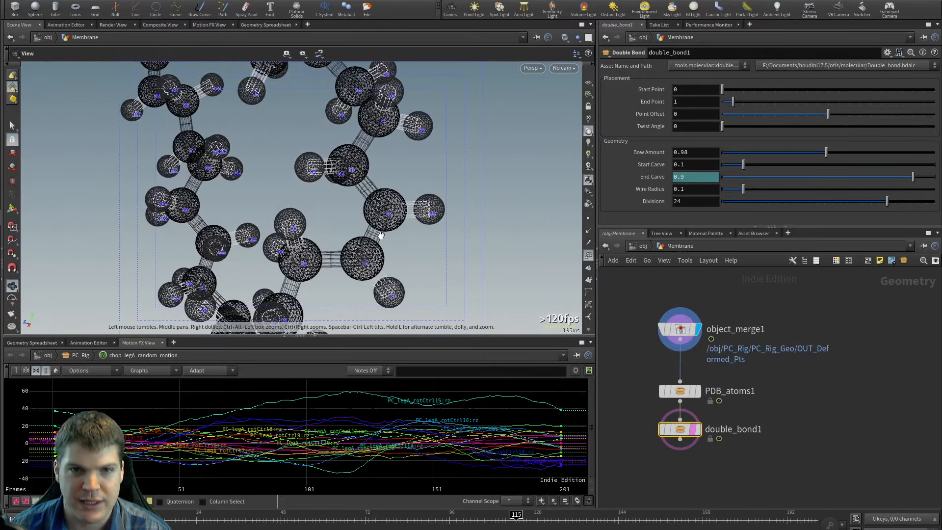
pyautogui.keyDown('alt'); pyautogui.moveTo(381, 236); pyautogui.dragTo(393, 217); pyautogui.keyUp('alt')
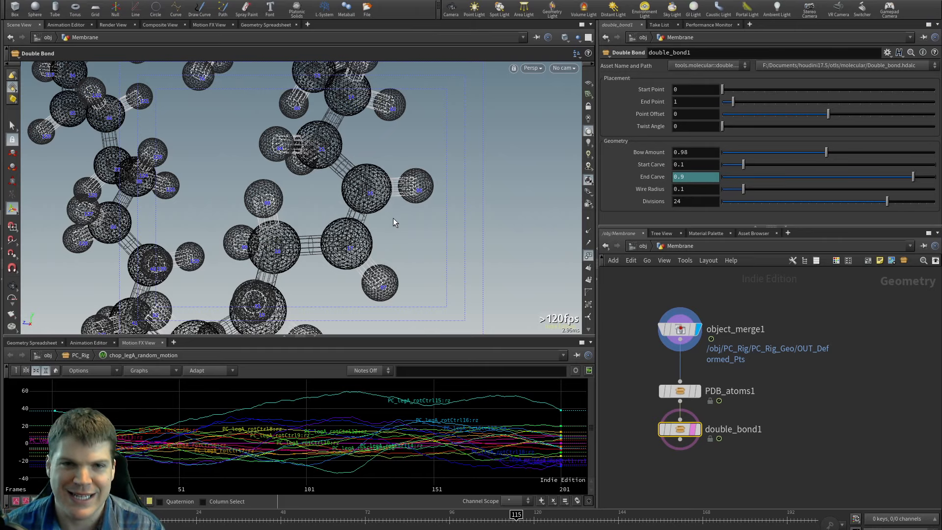
pyautogui.keyDown('alt'); pyautogui.moveTo(343, 216); pyautogui.dragTo(368, 211, button='right'); pyautogui.keyUp('alt')
pyautogui.keyDown('alt'); pyautogui.moveTo(368, 211); pyautogui.dragTo(323, 123); pyautogui.keyUp('alt')
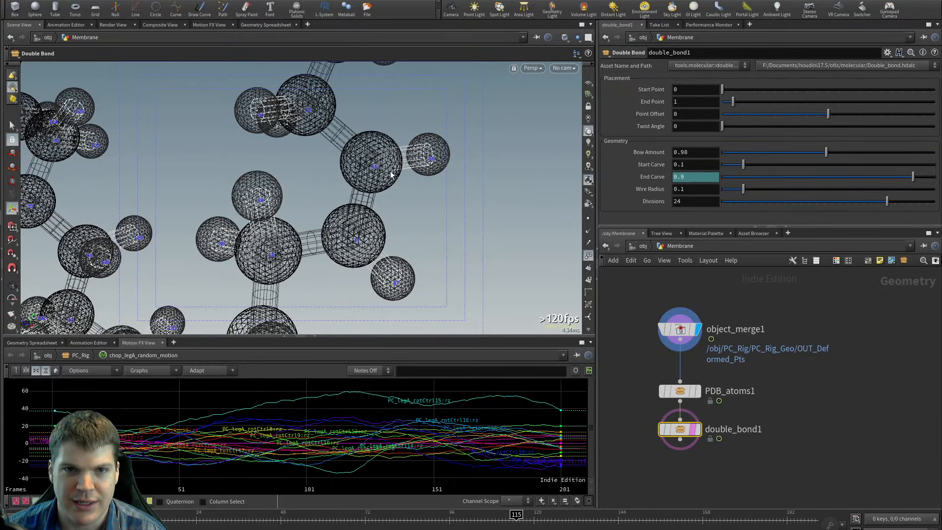
pyautogui.keyDown('alt'); pyautogui.moveTo(435, 231); pyautogui.dragTo(414, 240); pyautogui.keyUp('alt')
pyautogui.keyDown('alt'); pyautogui.moveTo(414, 240); pyautogui.dragTo(375, 223, button='right'); pyautogui.keyUp('alt')
pyautogui.keyDown('alt'); pyautogui.moveTo(375, 223); pyautogui.dragTo(329, 215); pyautogui.keyUp('alt')
pyautogui.keyDown('alt'); pyautogui.moveTo(329, 215); pyautogui.dragTo(405, 242, button='right'); pyautogui.keyUp('alt')
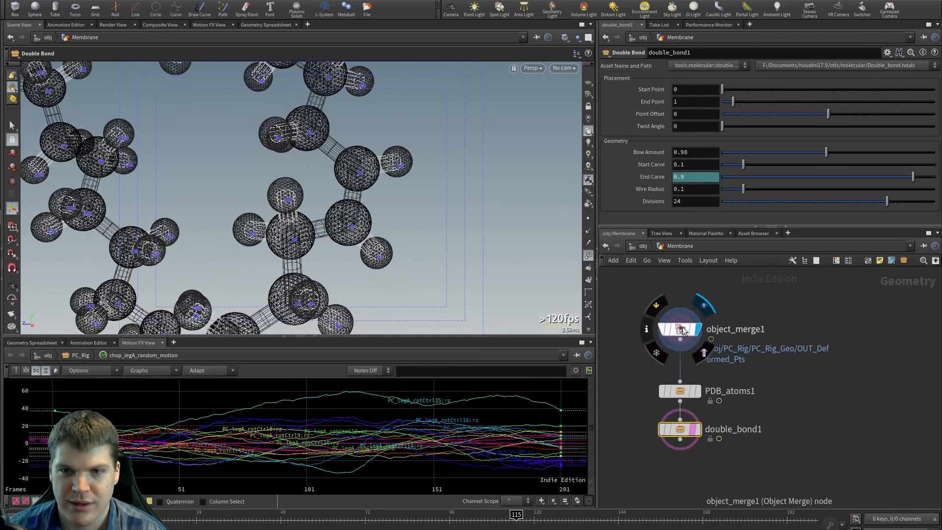
pyautogui.press('w')
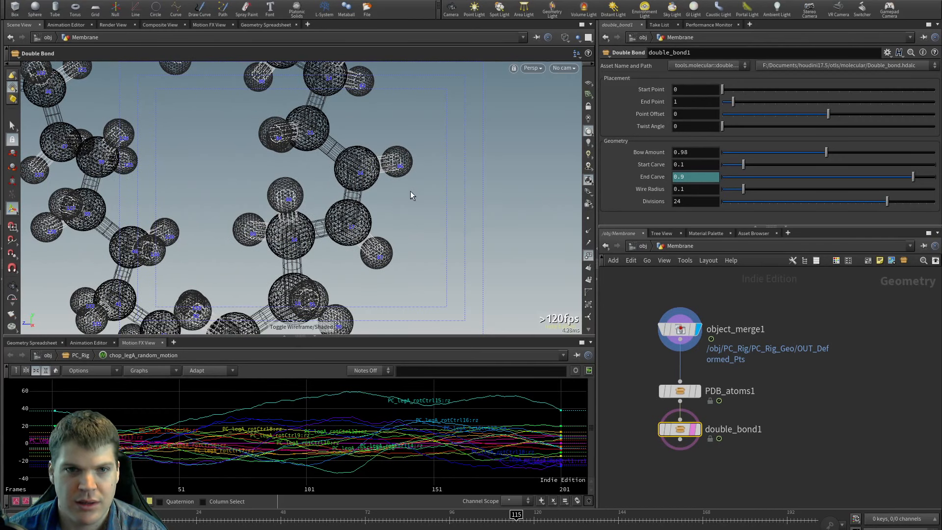
pyautogui.click(680, 329)
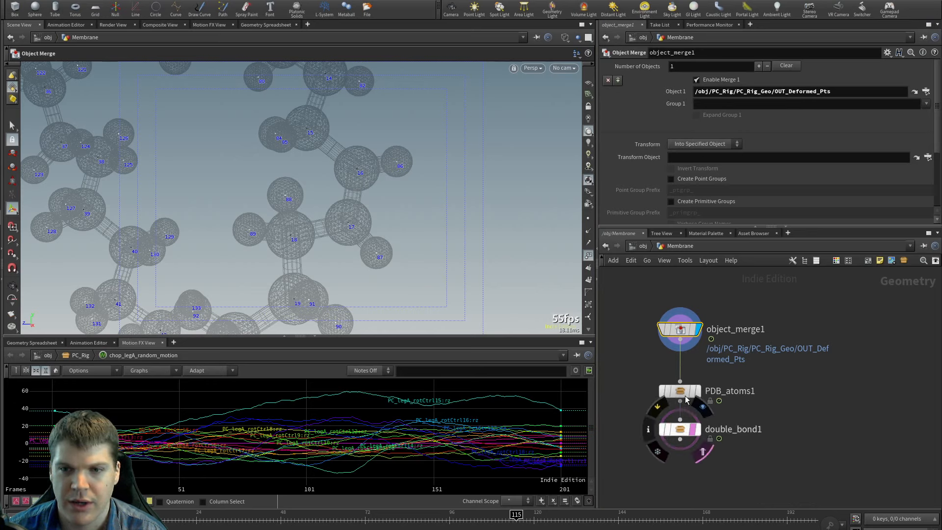
# Step: Display PDB_atoms1 shaded and examine the carbon chain and its hydrogens down the bent tail
pyautogui.click(697, 391)
pyautogui.press('w')
pyautogui.keyDown('alt'); pyautogui.moveTo(415, 249); pyautogui.dragTo(316, 229, button='right'); pyautogui.keyUp('alt')
pyautogui.keyDown('alt'); pyautogui.moveTo(316, 229); pyautogui.dragTo(328, 246); pyautogui.keyUp('alt')
pyautogui.keyDown('alt'); pyautogui.moveTo(297, 245); pyautogui.dragTo(329, 257, button='right'); pyautogui.keyUp('alt')
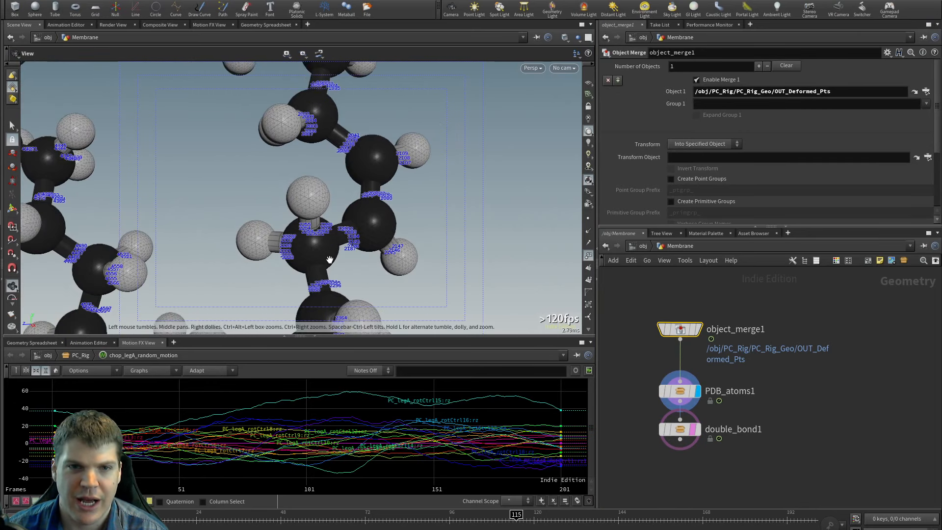
pyautogui.keyDown('alt'); pyautogui.moveTo(311, 200); pyautogui.dragTo(326, 242, button='right'); pyautogui.keyUp('alt')
pyautogui.keyDown('alt'); pyautogui.moveTo(326, 241); pyautogui.dragTo(320, 194, button='middle'); pyautogui.keyUp('alt')
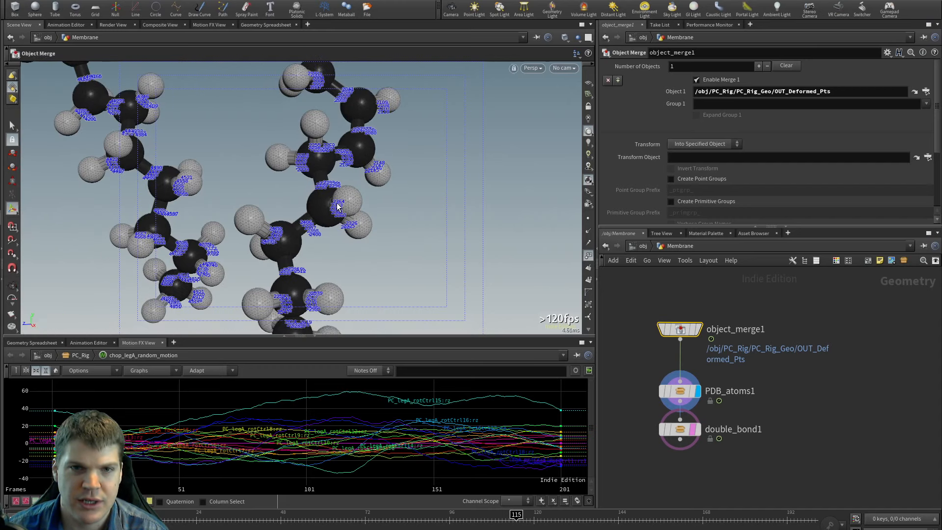
pyautogui.keyDown('alt'); pyautogui.moveTo(369, 219); pyautogui.dragTo(329, 218); pyautogui.keyUp('alt')
pyautogui.keyDown('alt'); pyautogui.moveTo(329, 218); pyautogui.dragTo(355, 255, button='right'); pyautogui.keyUp('alt')
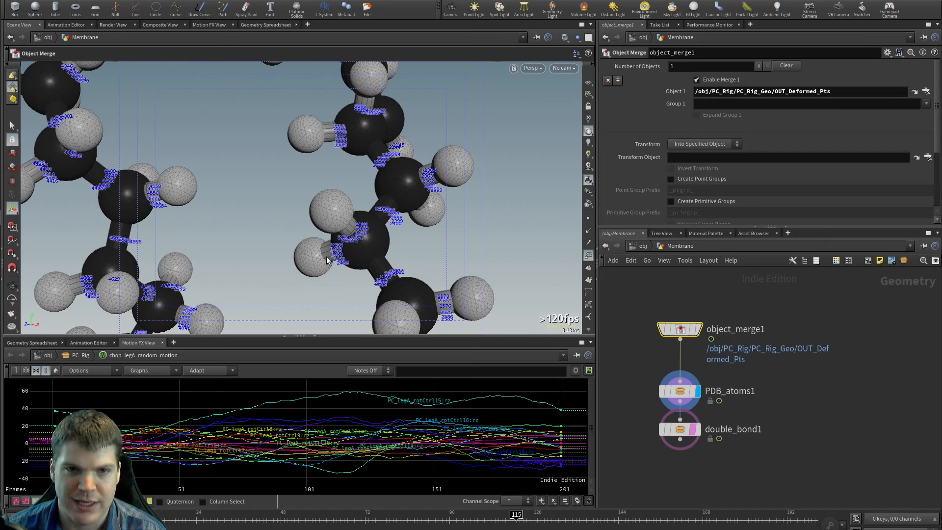
pyautogui.keyDown('alt'); pyautogui.moveTo(327, 260); pyautogui.dragTo(335, 240); pyautogui.keyUp('alt')
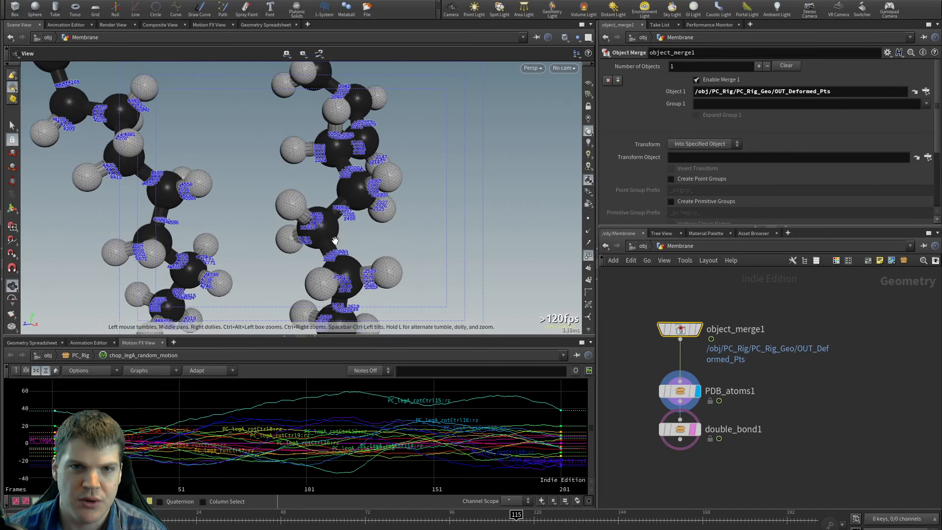
pyautogui.keyDown('alt'); pyautogui.moveTo(345, 286); pyautogui.dragTo(332, 194, button='middle'); pyautogui.keyUp('alt')
pyautogui.keyDown('alt'); pyautogui.moveTo(328, 246); pyautogui.dragTo(330, 215, button='middle'); pyautogui.keyUp('alt')
pyautogui.keyDown('alt'); pyautogui.moveTo(330, 214); pyautogui.dragTo(371, 233, button='right'); pyautogui.keyUp('alt')
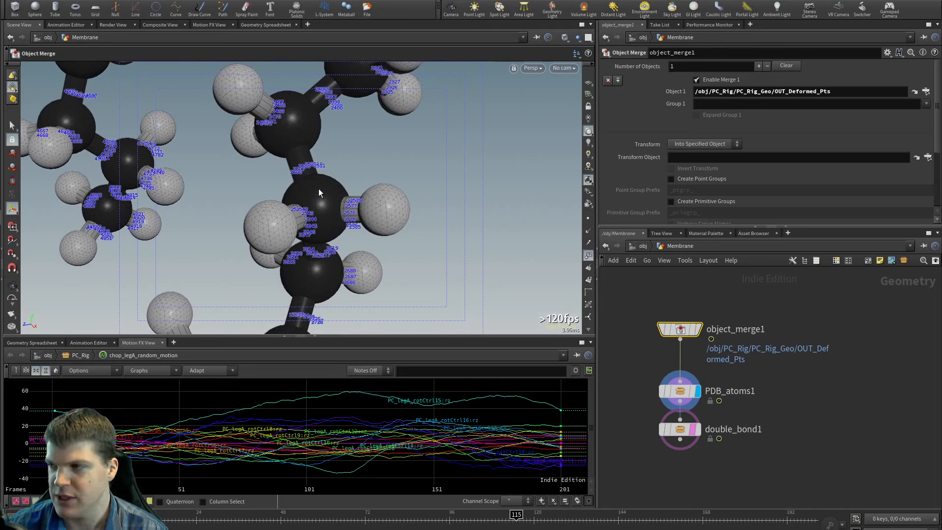
# Step: Examine the bend in the lipid's tail on PDB_atoms1 from several angles, checking the carbons and hydrogens around the kink
pyautogui.keyDown('alt'); pyautogui.moveTo(372, 162); pyautogui.dragTo(381, 180, button='middle'); pyautogui.keyUp('alt')
pyautogui.keyDown('alt'); pyautogui.moveTo(380, 179); pyautogui.dragTo(431, 185, button='right'); pyautogui.keyUp('alt')
pyautogui.keyDown('alt'); pyautogui.moveTo(431, 185); pyautogui.dragTo(368, 189); pyautogui.keyUp('alt')
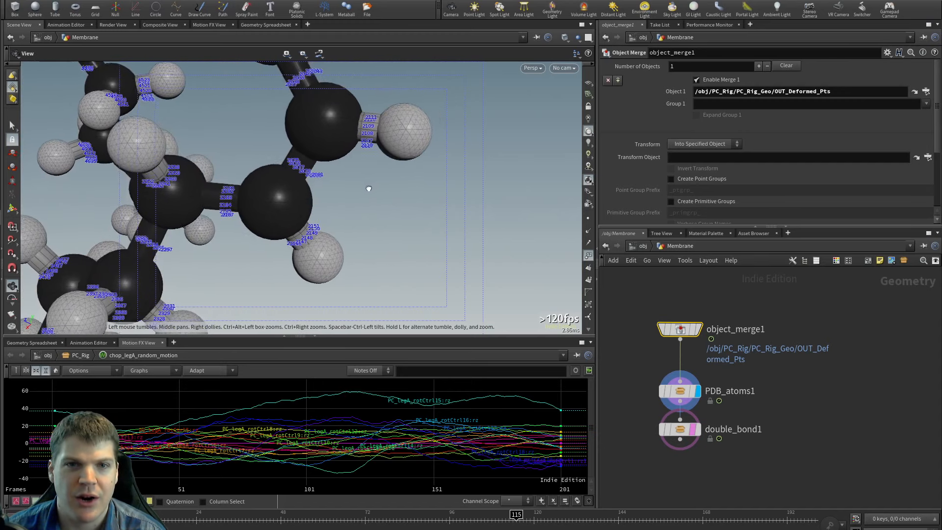
pyautogui.keyDown('alt'); pyautogui.moveTo(352, 148); pyautogui.dragTo(363, 164, button='middle'); pyautogui.keyUp('alt')
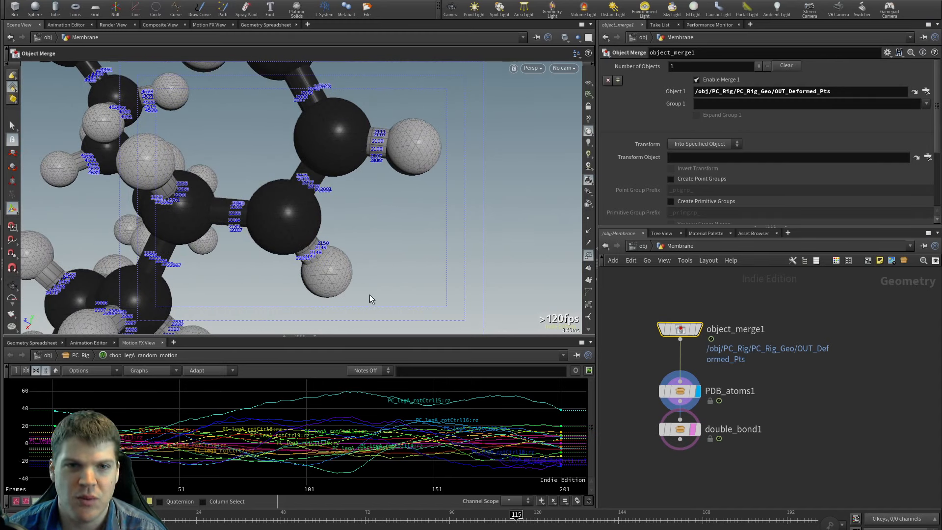
pyautogui.keyDown('alt'); pyautogui.moveTo(431, 200); pyautogui.dragTo(404, 206); pyautogui.keyUp('alt')
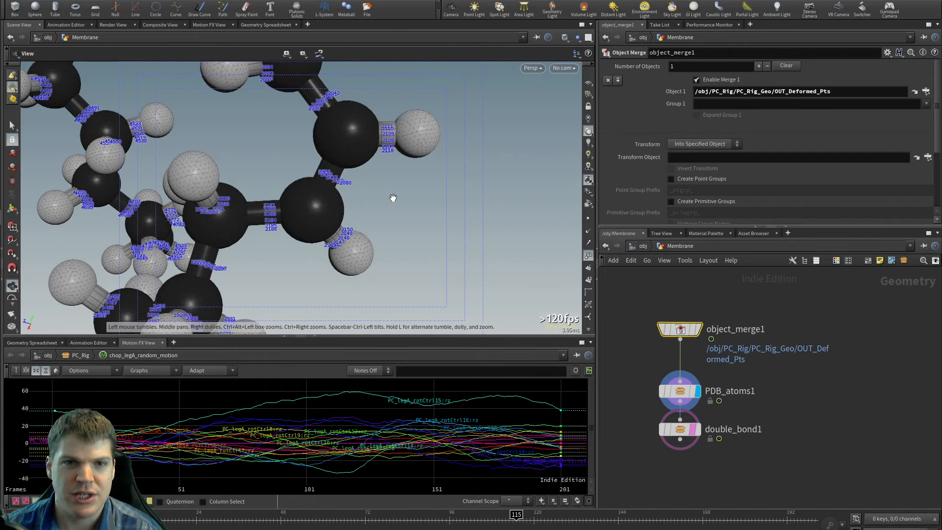
pyautogui.moveTo(393, 197)
pyautogui.keyDown('alt'); pyautogui.mouseDown(button='right')
pyautogui.moveTo(307, 212)
pyautogui.moveTo(348, 211)
pyautogui.mouseUp(button='right'); pyautogui.keyUp('alt')
pyautogui.keyDown('alt'); pyautogui.moveTo(333, 208); pyautogui.dragTo(376, 204); pyautogui.keyUp('alt')
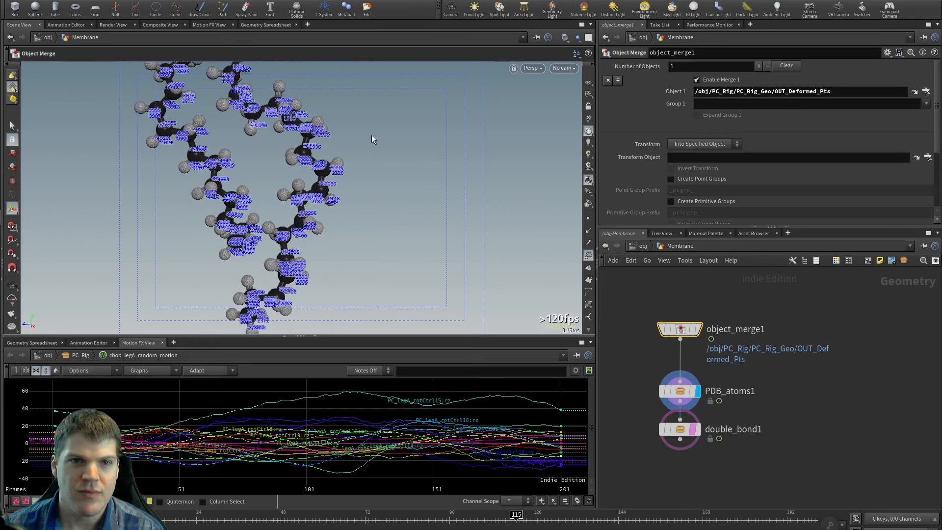
pyautogui.keyDown('alt'); pyautogui.moveTo(371, 139); pyautogui.dragTo(337, 176); pyautogui.keyUp('alt')
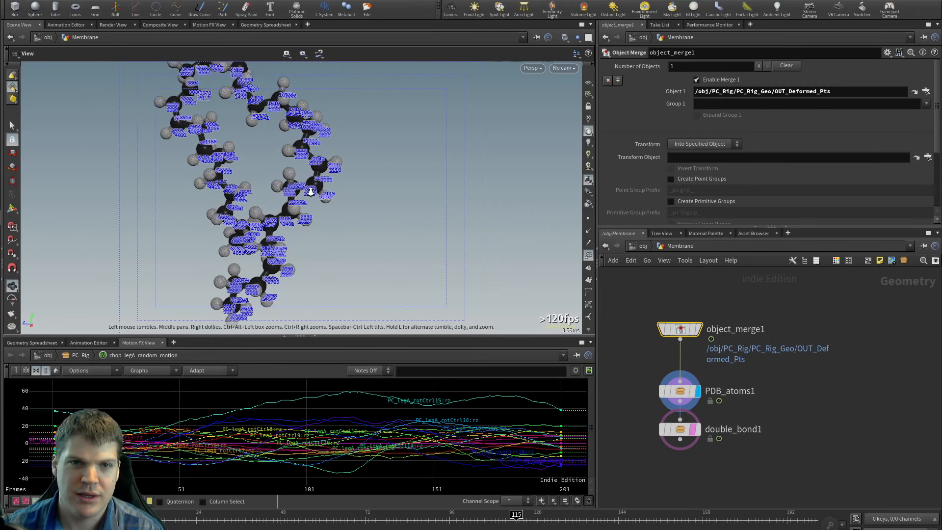
pyautogui.keyDown('alt'); pyautogui.moveTo(313, 189); pyautogui.dragTo(385, 200, button='right'); pyautogui.keyUp('alt')
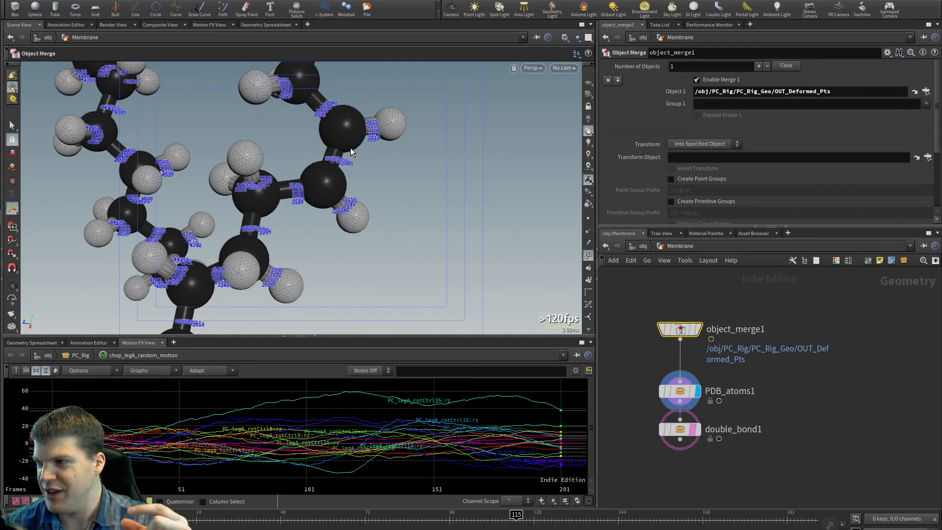
pyautogui.keyDown('alt'); pyautogui.moveTo(352, 153); pyautogui.dragTo(299, 190); pyautogui.keyUp('alt')
pyautogui.keyDown('alt'); pyautogui.moveTo(330, 186); pyautogui.dragTo(236, 179, button='right'); pyautogui.keyUp('alt')
pyautogui.keyDown('alt'); pyautogui.moveTo(237, 180); pyautogui.dragTo(191, 126); pyautogui.keyUp('alt')
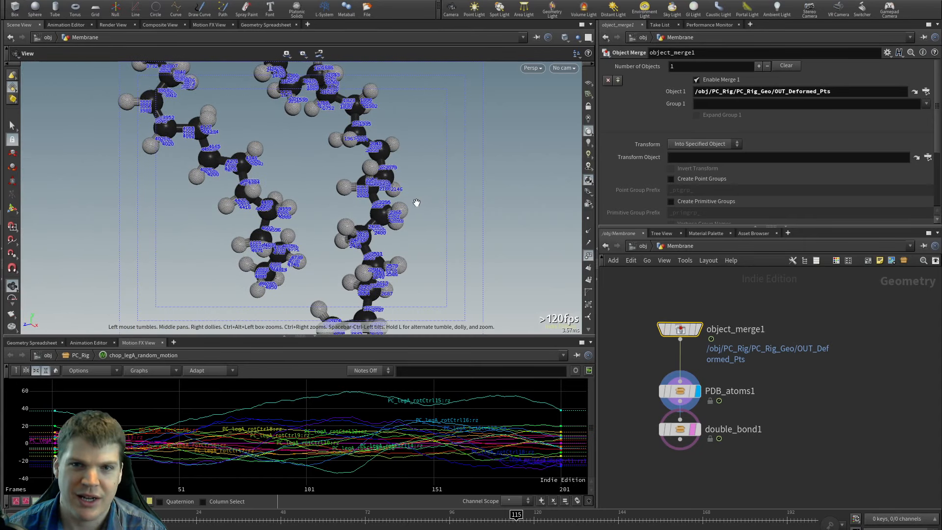
pyautogui.moveTo(402, 204); pyautogui.dragTo(458, 196, button='right')
pyautogui.moveTo(458, 195)
pyautogui.mouseDown()
pyautogui.moveTo(403, 197)
pyautogui.moveTo(441, 191)
pyautogui.mouseUp()
pyautogui.moveTo(442, 190); pyautogui.dragTo(368, 198, button='middle')
pyautogui.moveTo(368, 199); pyautogui.dragTo(423, 207, button='right')
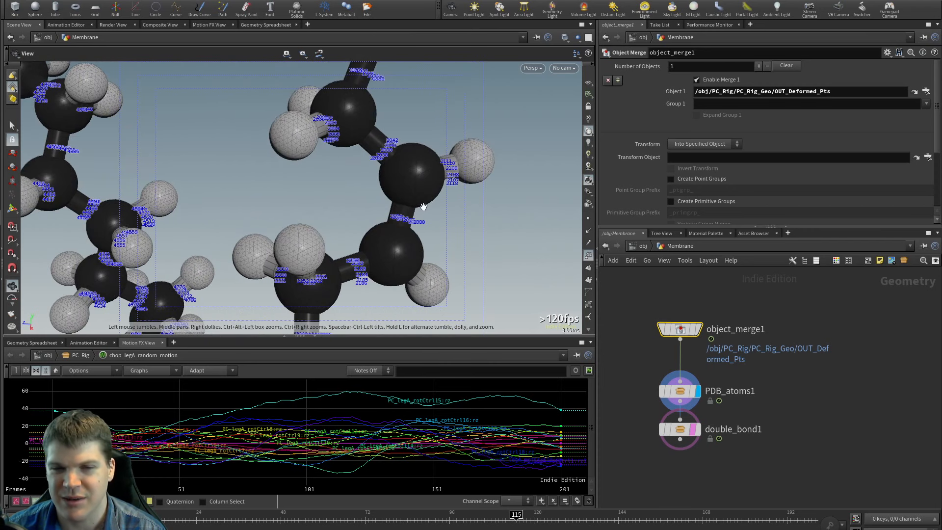
pyautogui.moveTo(423, 207); pyautogui.dragTo(433, 217)
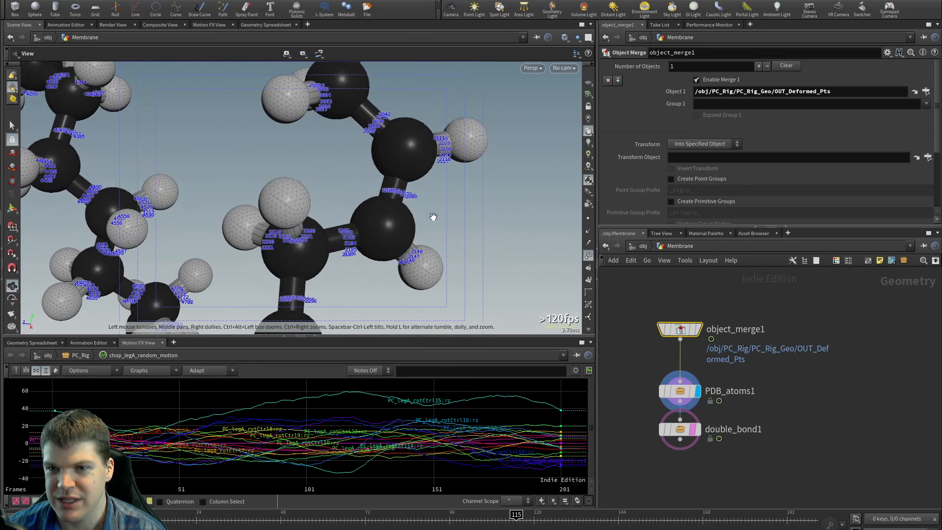
# Step: Briefly display object_merge1 for its point numbers, return to PDB_atoms1 and examine the carbon bond at the tail's bend
pyautogui.click(698, 329)
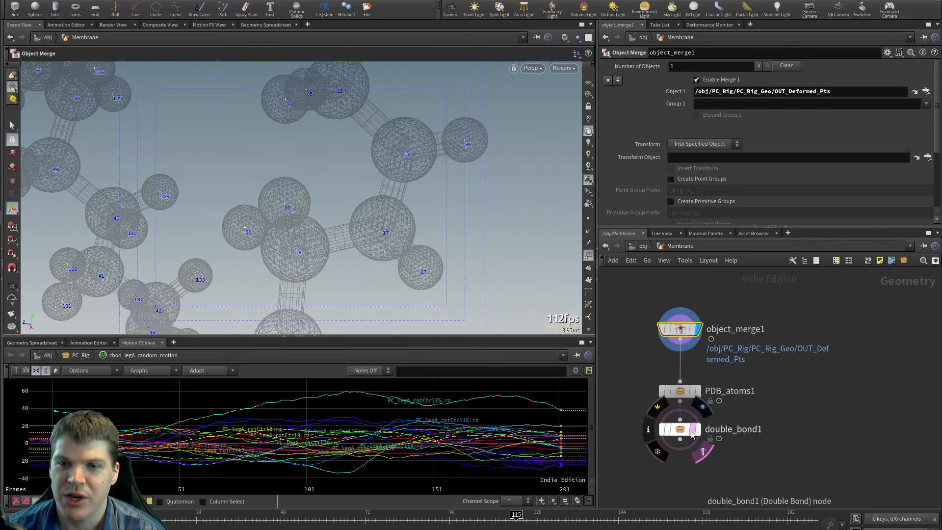
pyautogui.click(697, 391)
pyautogui.moveTo(417, 216); pyautogui.dragTo(319, 116)
pyautogui.keyDown('alt'); pyautogui.moveTo(347, 120); pyautogui.dragTo(334, 96, button='right'); pyautogui.keyUp('alt')
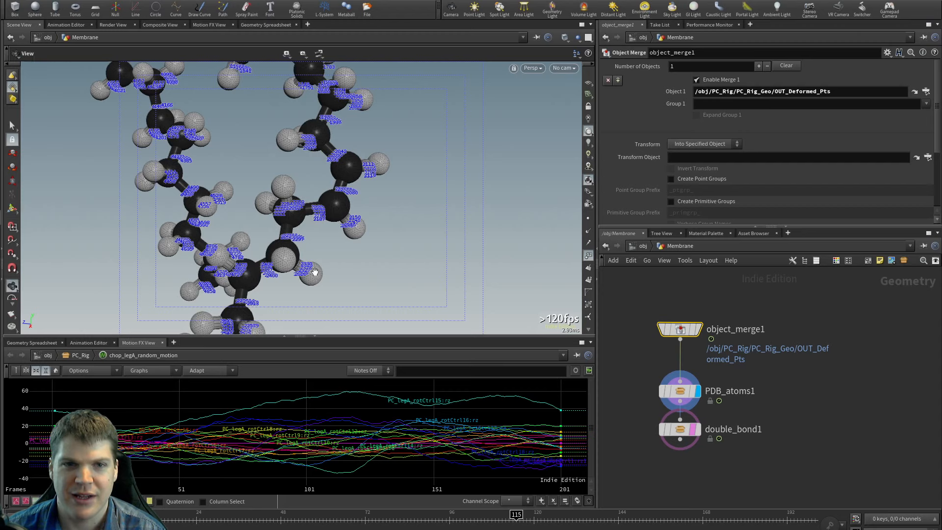
pyautogui.keyDown('alt'); pyautogui.moveTo(282, 290); pyautogui.dragTo(286, 111, button='right'); pyautogui.keyUp('alt')
pyautogui.keyDown('alt'); pyautogui.moveTo(285, 112); pyautogui.dragTo(305, 117); pyautogui.keyUp('alt')
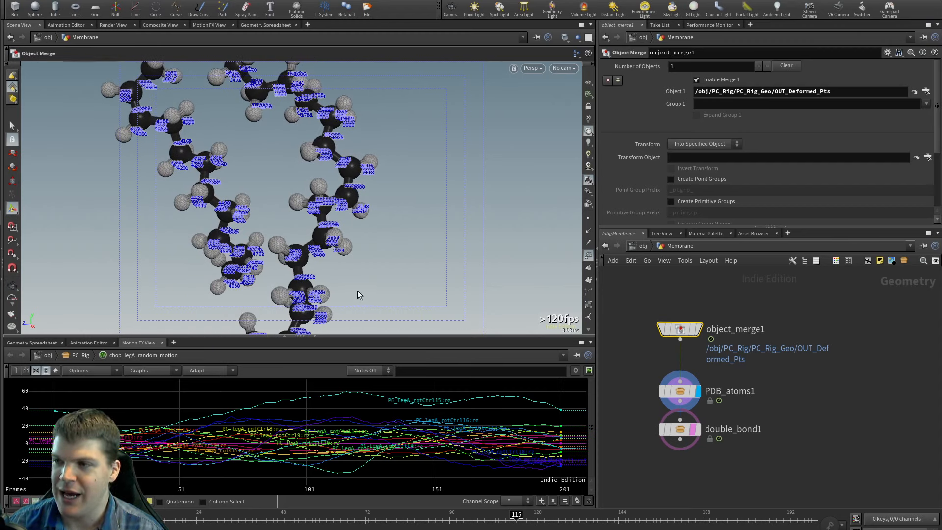
pyautogui.keyDown('alt'); pyautogui.moveTo(364, 197); pyautogui.dragTo(445, 168, button='right'); pyautogui.keyUp('alt')
pyautogui.keyDown('alt'); pyautogui.moveTo(445, 168); pyautogui.dragTo(406, 196, button='middle'); pyautogui.keyUp('alt')
pyautogui.moveTo(406, 196)
pyautogui.keyDown('alt'); pyautogui.mouseDown(button='right')
pyautogui.moveTo(438, 187)
pyautogui.moveTo(404, 207)
pyautogui.mouseUp(button='right'); pyautogui.keyUp('alt')
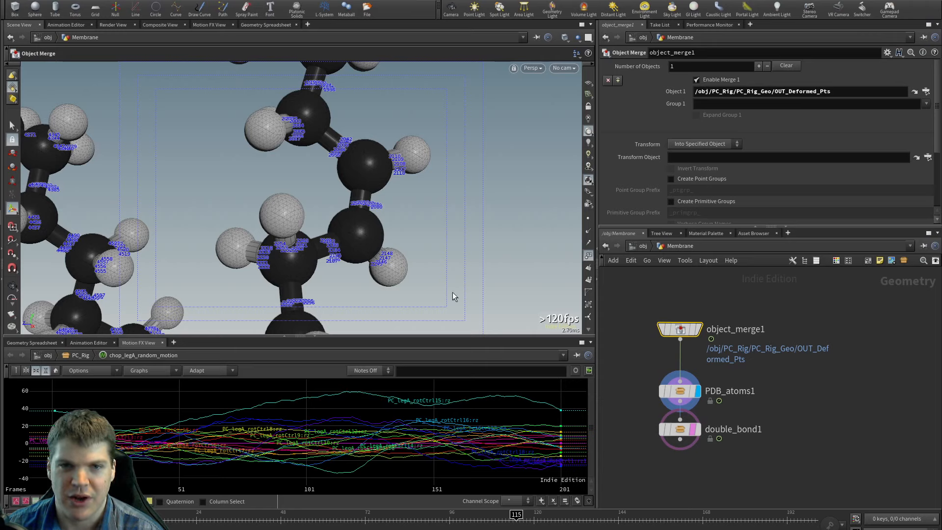
pyautogui.moveTo(453, 296); pyautogui.dragTo(370, 223)
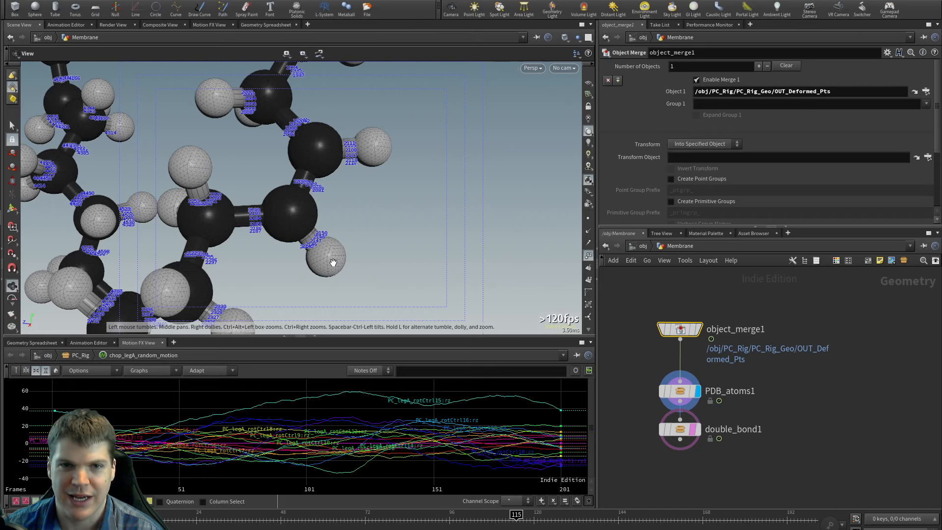
pyautogui.keyDown('alt'); pyautogui.moveTo(329, 261); pyautogui.dragTo(355, 272); pyautogui.keyUp('alt')
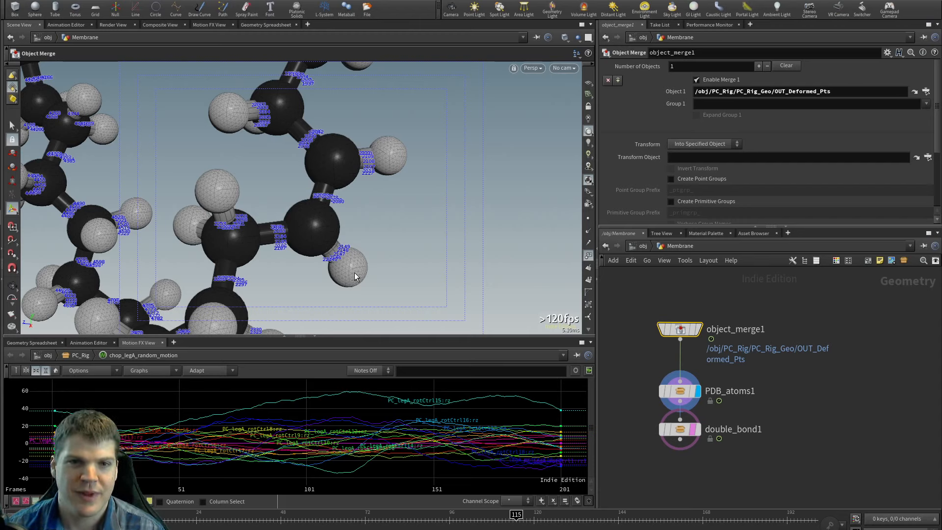
pyautogui.keyDown('alt'); pyautogui.moveTo(355, 272); pyautogui.dragTo(355, 256, button='right'); pyautogui.keyUp('alt')
pyautogui.keyDown('alt'); pyautogui.moveTo(454, 213); pyautogui.dragTo(358, 214, button='right'); pyautogui.keyUp('alt')
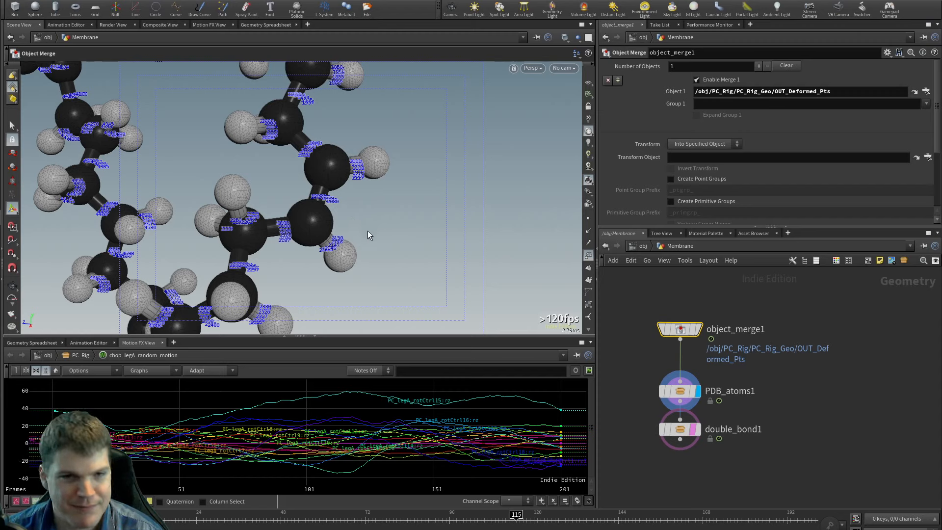
pyautogui.keyDown('alt'); pyautogui.moveTo(368, 231); pyautogui.dragTo(398, 219); pyautogui.keyUp('alt')
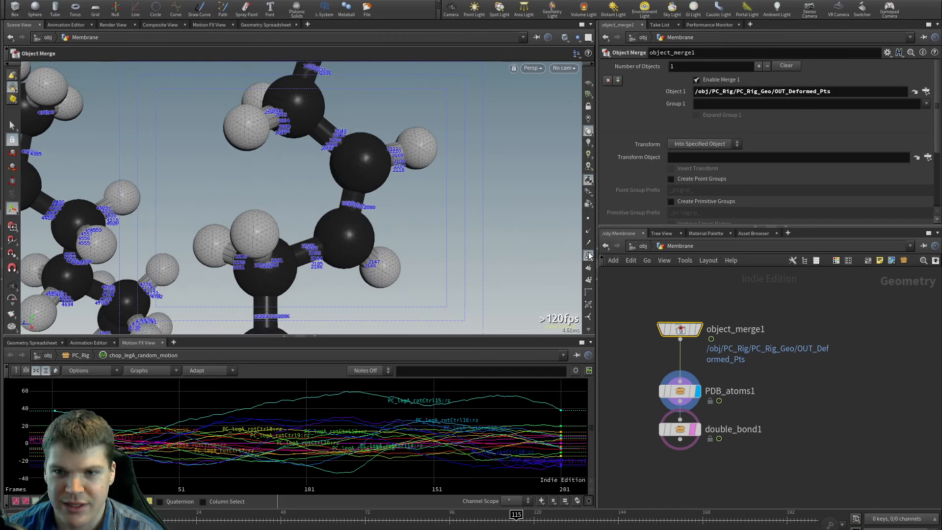
# Step: Display object_merge1 with its point numbers and set double_bond1's Start Point to 16 and End Point to 17
pyautogui.moveTo(682, 392); pyautogui.dragTo(681, 385)
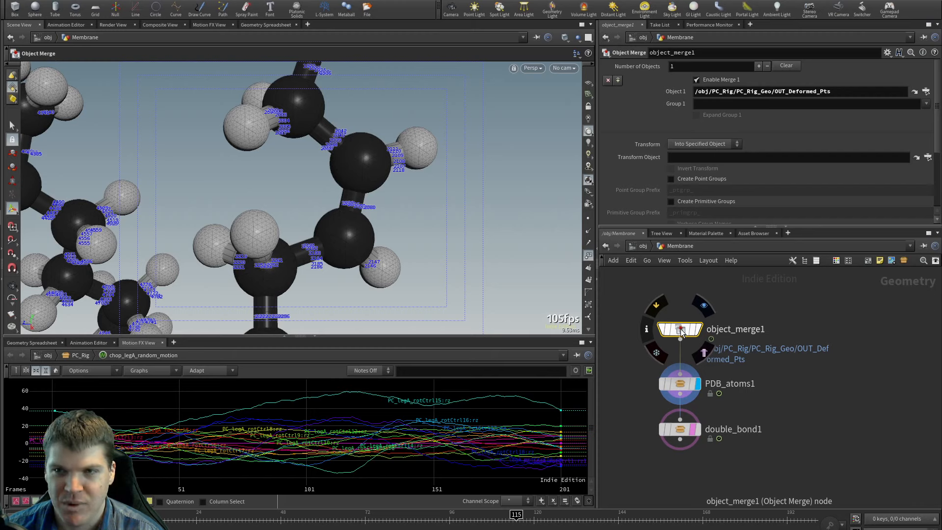
pyautogui.press('r')
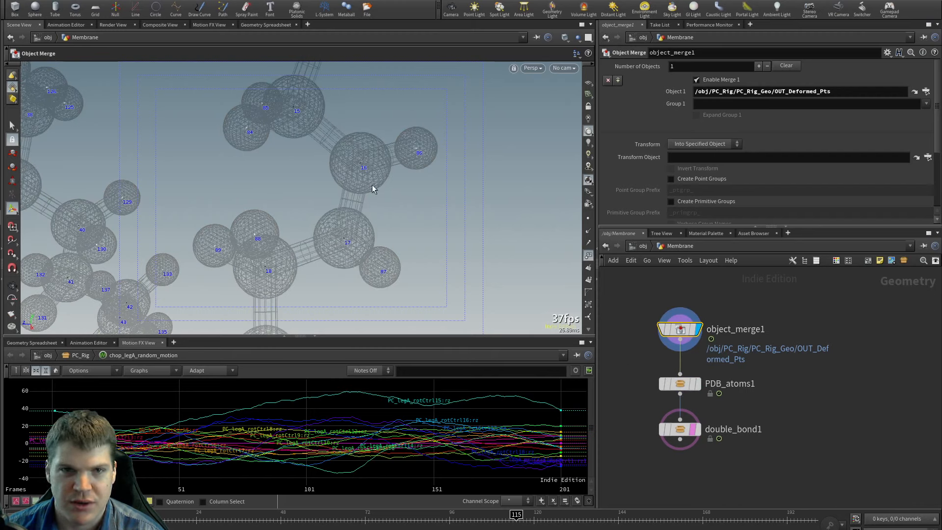
pyautogui.click(688, 429)
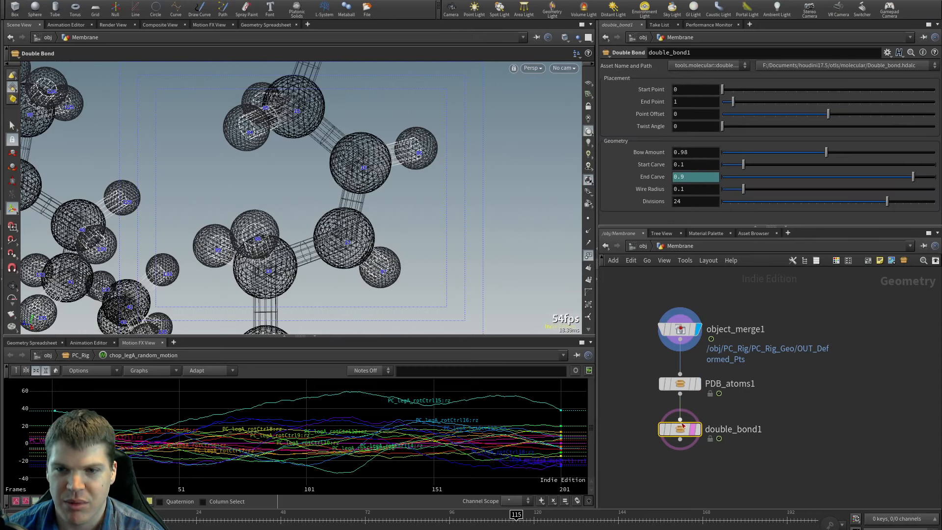
pyautogui.scroll(3, 359, 165)
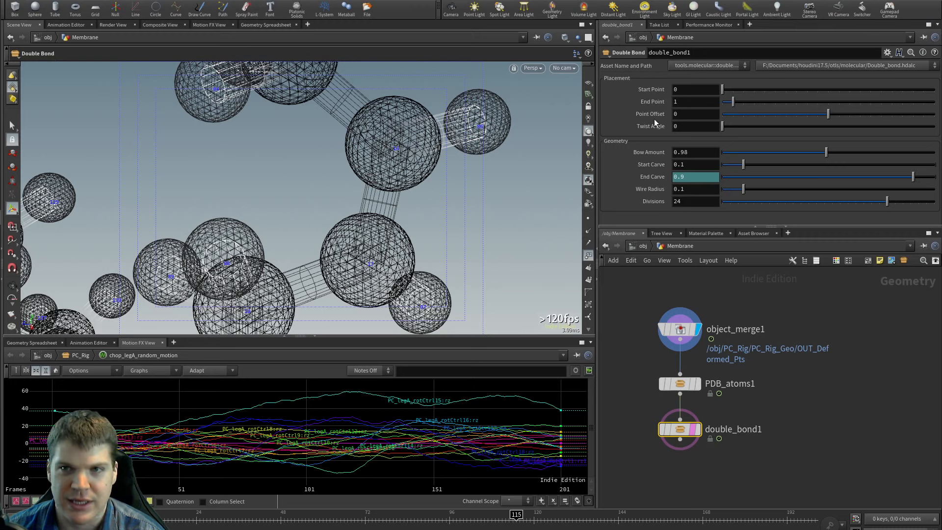
pyautogui.write('16')
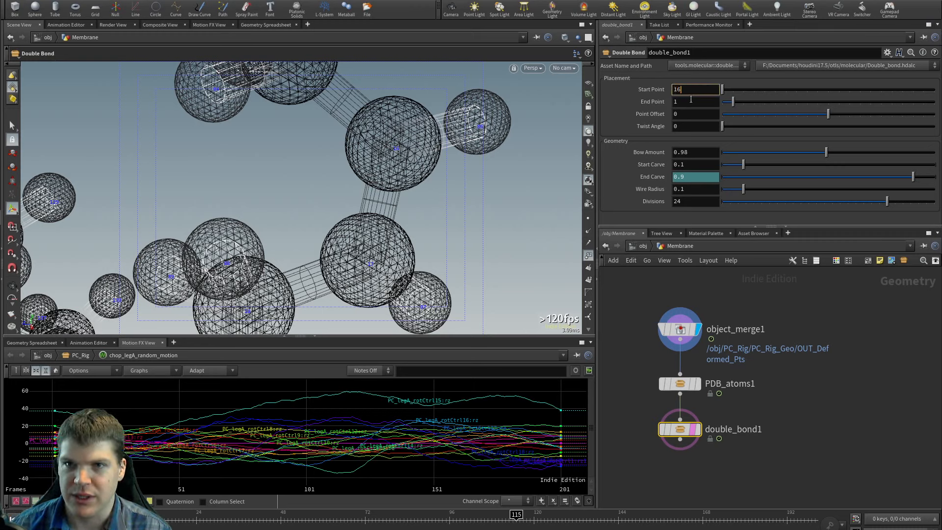
pyautogui.press('Tab')
pyautogui.write('17')
pyautogui.press('Tab')
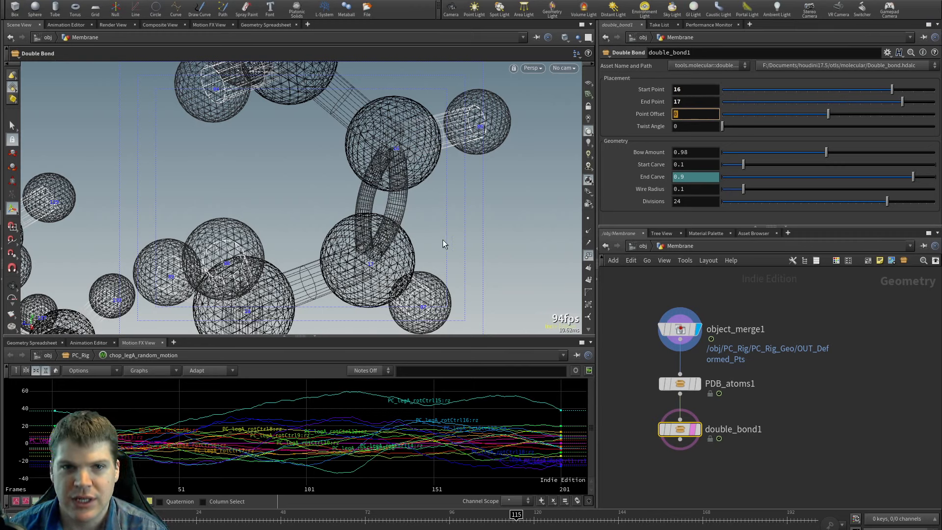
# Step: Set the double bond's Wire Radius to 0.2 and make double_bond1 the displayed node
pyautogui.keyDown('alt'); pyautogui.moveTo(458, 204); pyautogui.dragTo(477, 213); pyautogui.keyUp('alt')
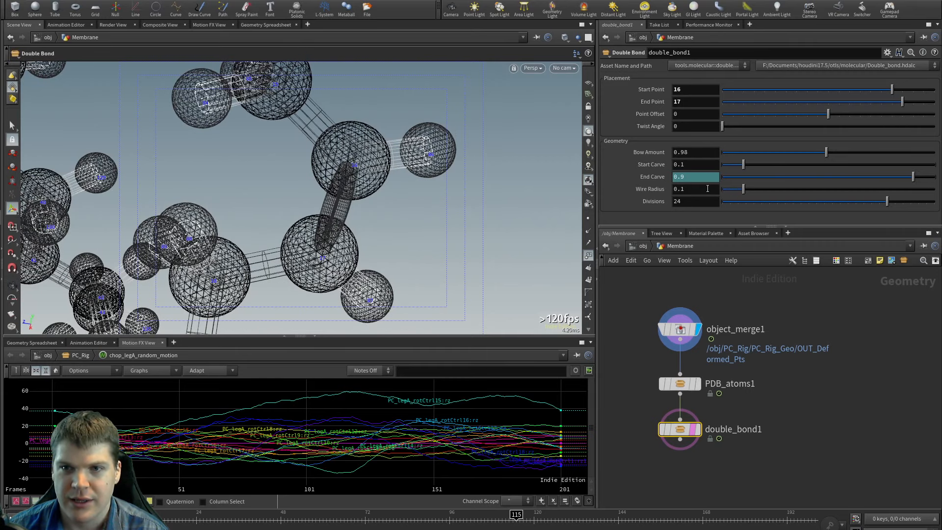
pyautogui.press('Return')
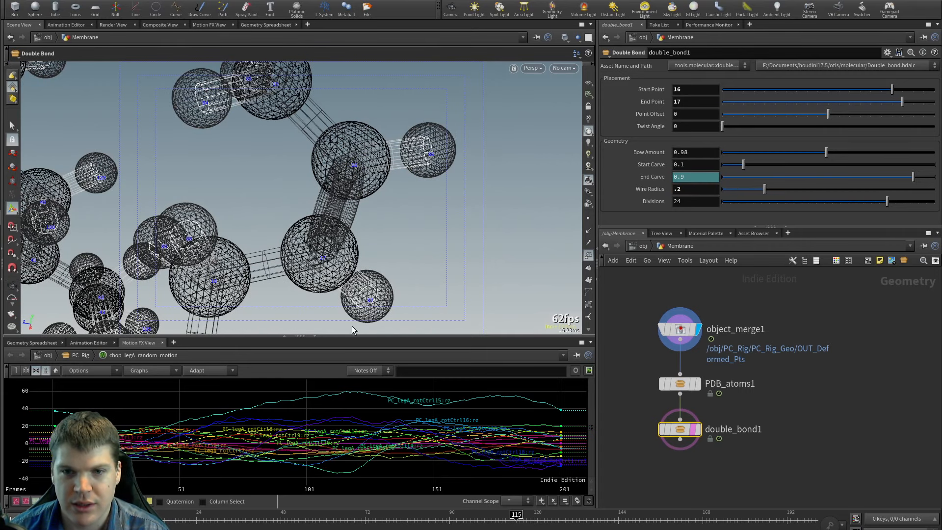
pyautogui.click(693, 432)
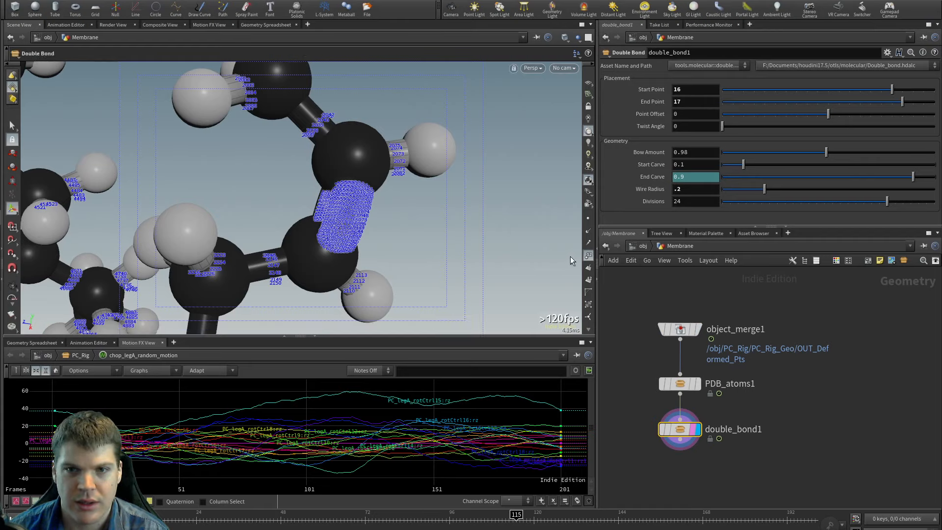
# Step: Turn off point numbers and examine the double bond at the tail's bend, briefly trying out its Twist Angle
pyautogui.keyDown('alt'); pyautogui.moveTo(393, 251); pyautogui.dragTo(402, 147); pyautogui.keyUp('alt')
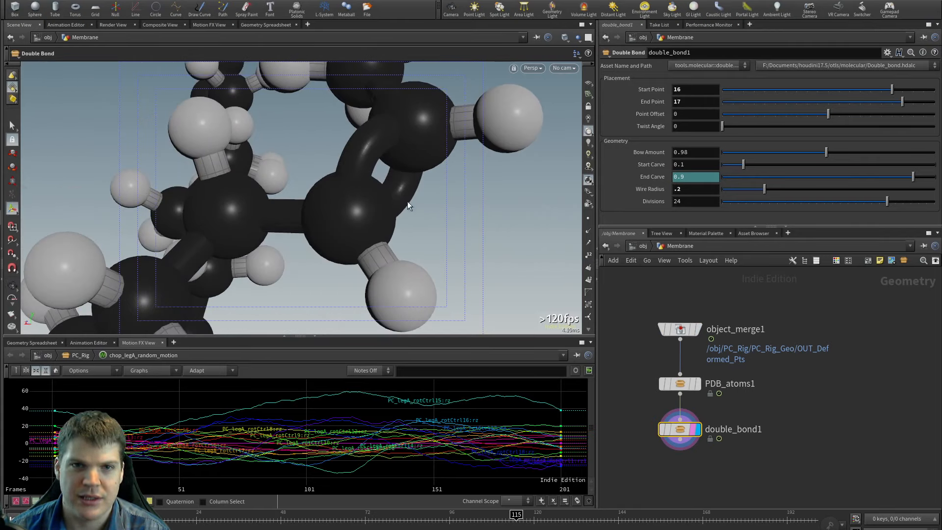
pyautogui.keyDown('alt'); pyautogui.moveTo(407, 201); pyautogui.dragTo(373, 210, button='right'); pyautogui.keyUp('alt')
pyautogui.keyDown('alt'); pyautogui.moveTo(372, 211); pyautogui.dragTo(418, 223); pyautogui.keyUp('alt')
pyautogui.keyDown('alt'); pyautogui.moveTo(418, 224); pyautogui.dragTo(385, 242, button='middle'); pyautogui.keyUp('alt')
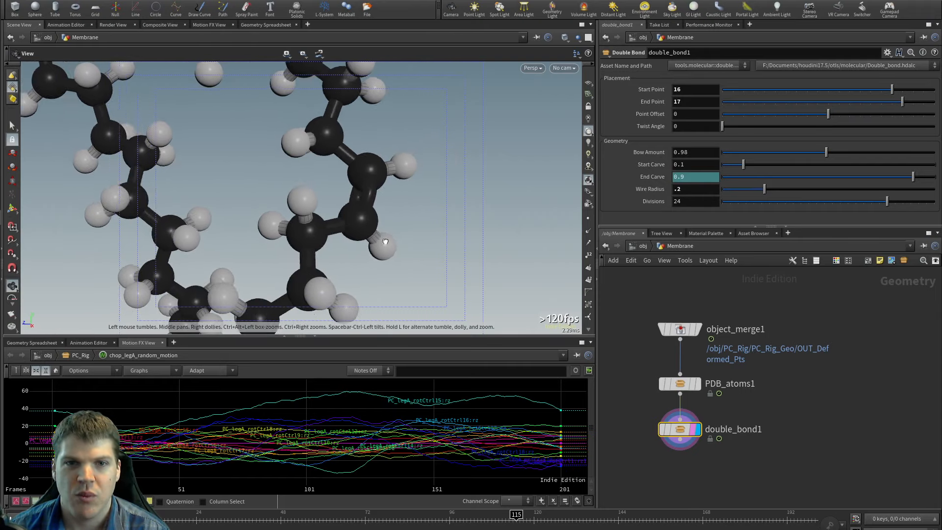
pyautogui.keyDown('alt'); pyautogui.moveTo(385, 241); pyautogui.dragTo(409, 243); pyautogui.keyUp('alt')
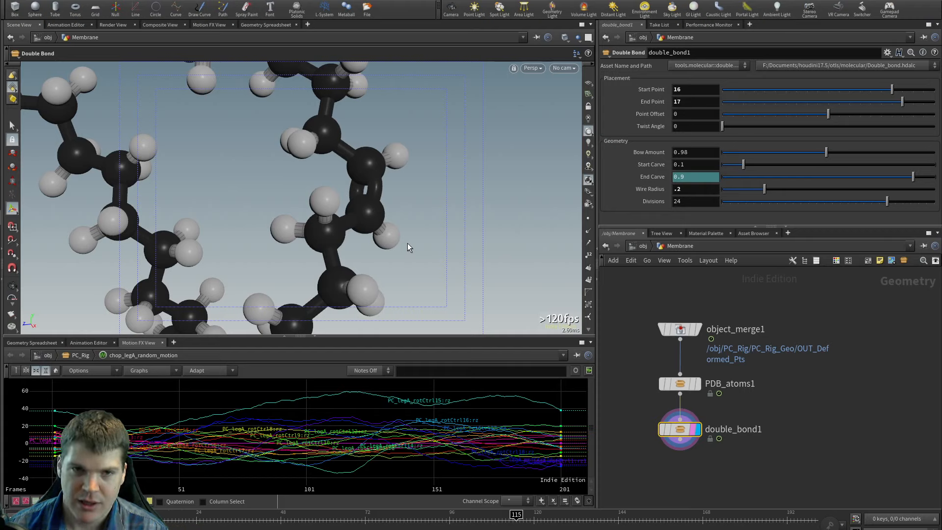
pyautogui.keyDown('alt'); pyautogui.moveTo(418, 250); pyautogui.dragTo(326, 255); pyautogui.keyUp('alt')
pyautogui.keyDown('alt'); pyautogui.moveTo(326, 255); pyautogui.dragTo(330, 216, button='right'); pyautogui.keyUp('alt')
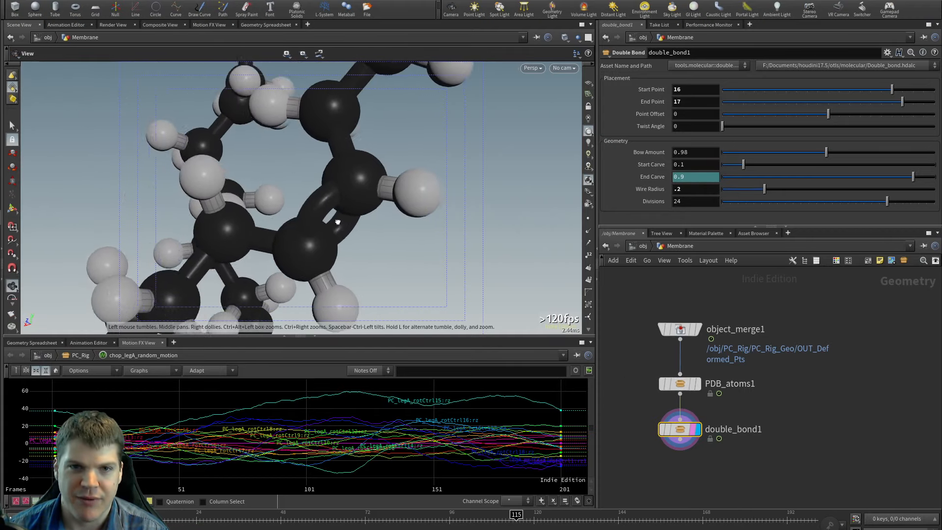
pyautogui.keyDown('alt'); pyautogui.moveTo(330, 216); pyautogui.dragTo(379, 217); pyautogui.keyUp('alt')
pyautogui.moveTo(742, 128); pyautogui.dragTo(655, 143)
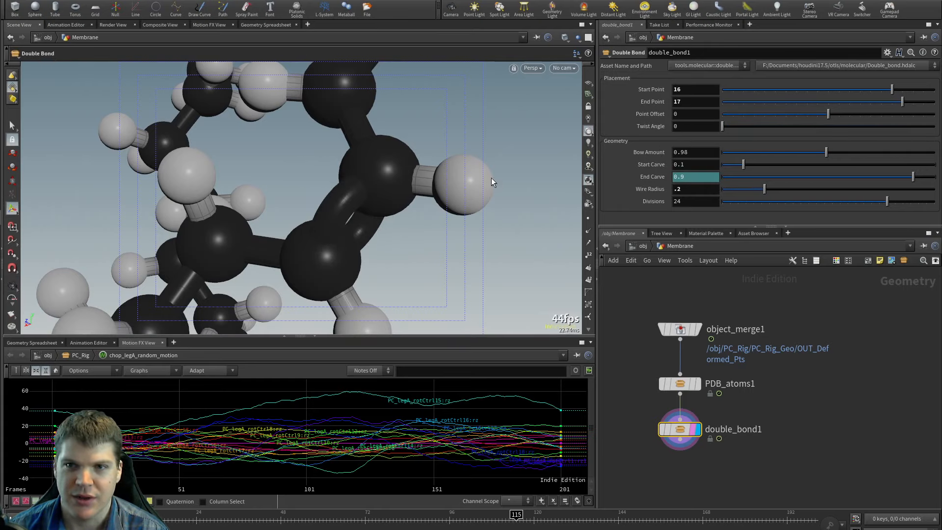
pyautogui.keyDown('alt'); pyautogui.moveTo(318, 209); pyautogui.dragTo(507, 271); pyautogui.keyUp('alt')
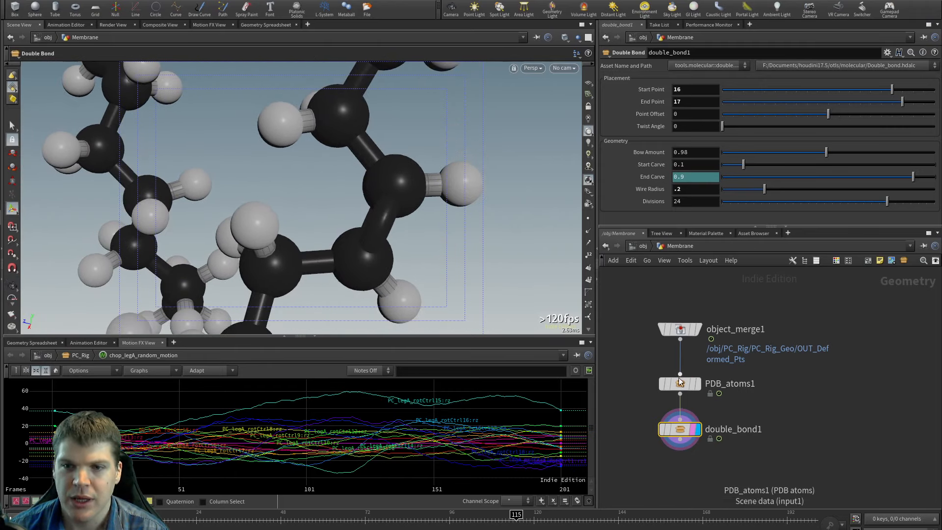
# Step: Display PDB_atoms1, turn off double_bond1's template display and select PDB_atoms1 to show its parameters
pyautogui.press('r')
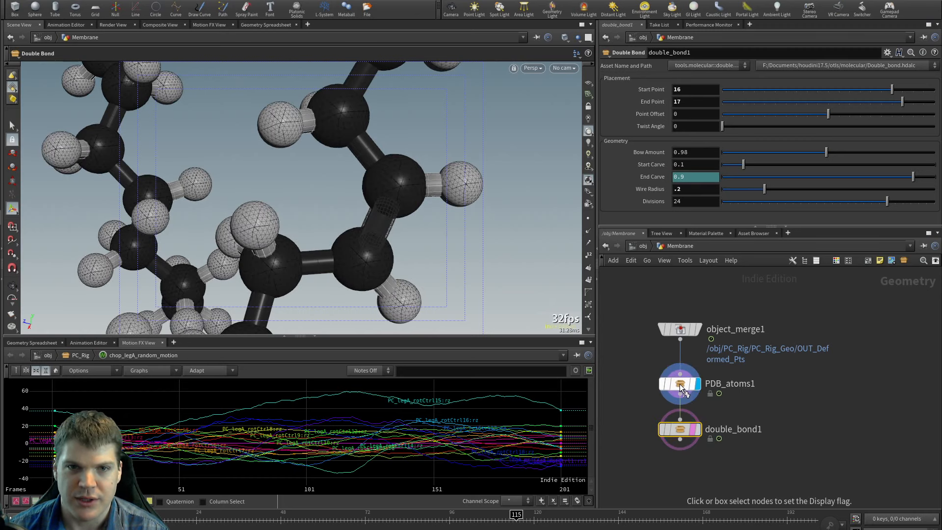
pyautogui.click(696, 435)
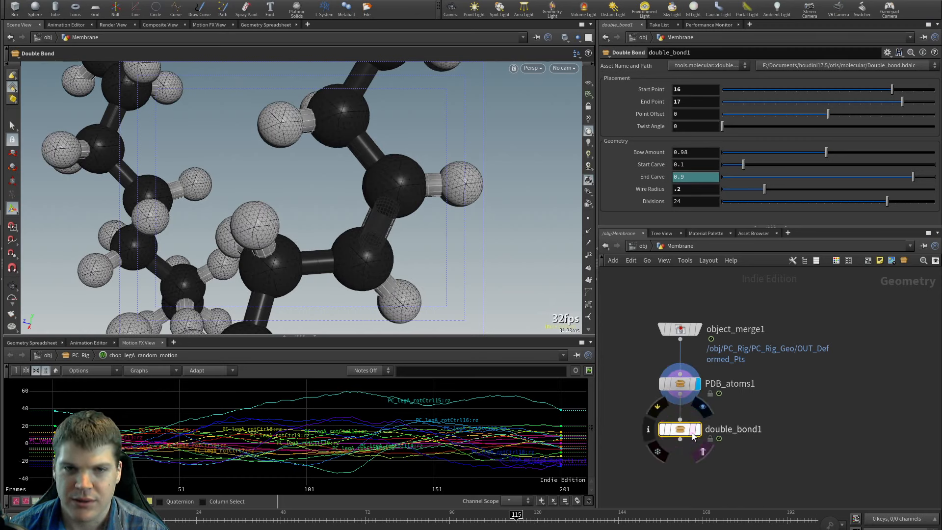
pyautogui.click(683, 385)
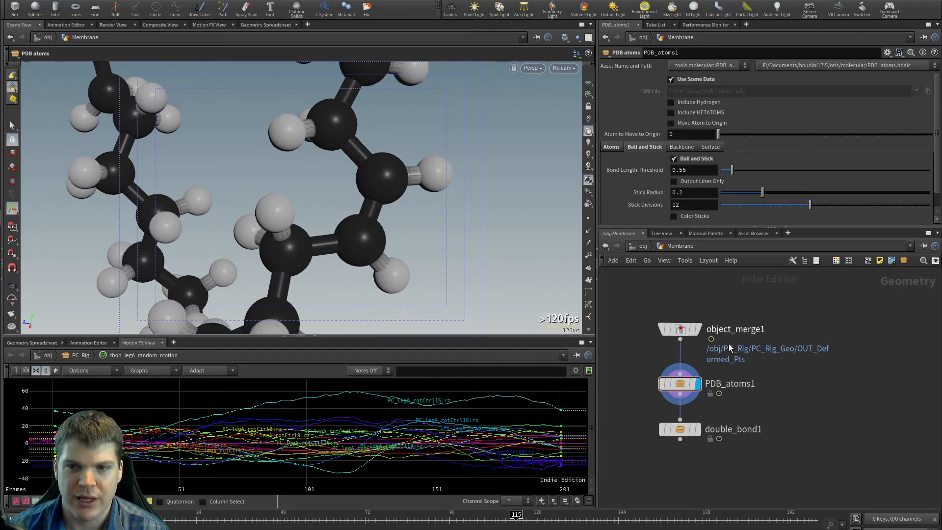
# Step: Compare the tail's bend with double_bond1 and PDB_atoms1 displayed in turn, then play the animation with PDB_atoms1 displayed
pyautogui.moveTo(684, 426)
pyautogui.press('r')
pyautogui.click(682, 430)
pyautogui.moveTo(423, 265)
pyautogui.keyDown('alt'); pyautogui.mouseDown()
pyautogui.moveTo(467, 259)
pyautogui.moveTo(430, 258)
pyautogui.mouseUp(); pyautogui.keyUp('alt')
pyautogui.keyDown('alt'); pyautogui.moveTo(430, 258); pyautogui.dragTo(467, 260, button='right'); pyautogui.keyUp('alt')
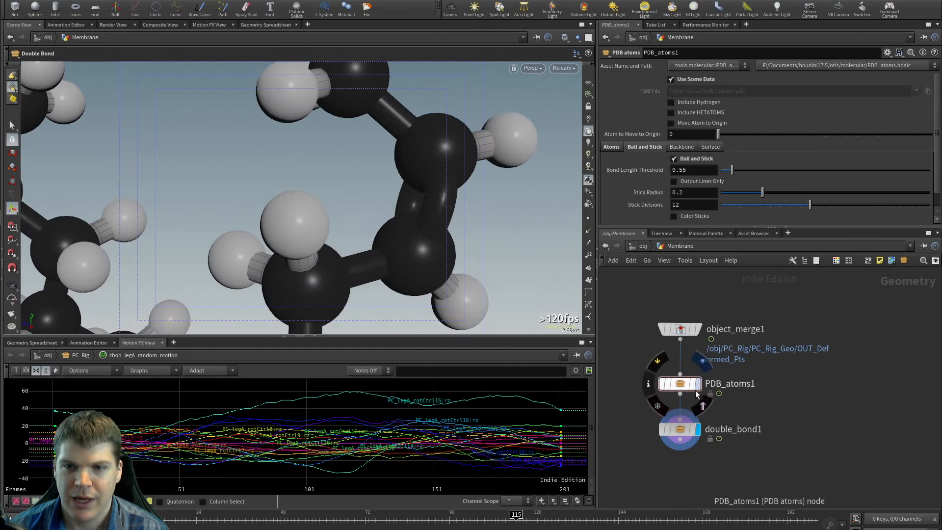
pyautogui.click(697, 384)
pyautogui.moveTo(508, 521)
pyautogui.mouseDown()
pyautogui.moveTo(386, 520)
pyautogui.moveTo(512, 519)
pyautogui.mouseUp()
pyautogui.keyDown('alt'); pyautogui.moveTo(420, 199); pyautogui.dragTo(279, 214, button='right'); pyautogui.keyUp('alt')
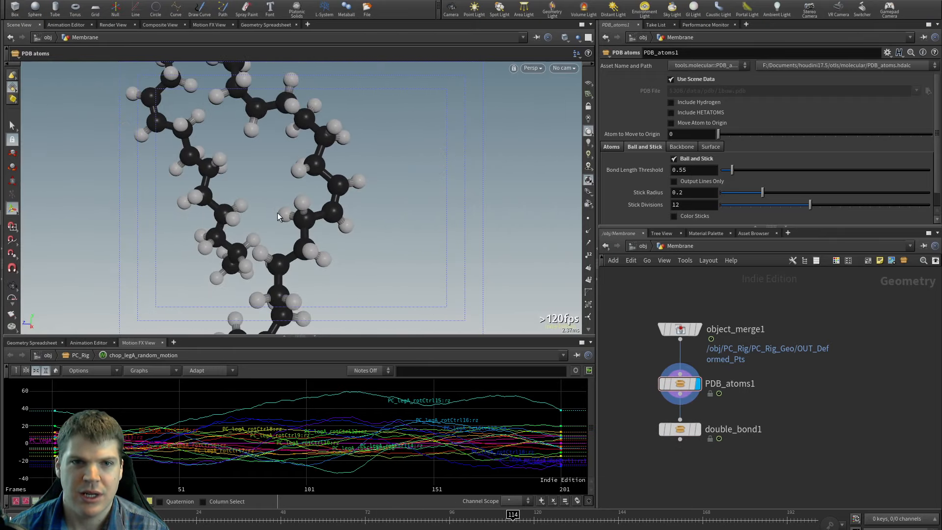
pyautogui.press('Up')
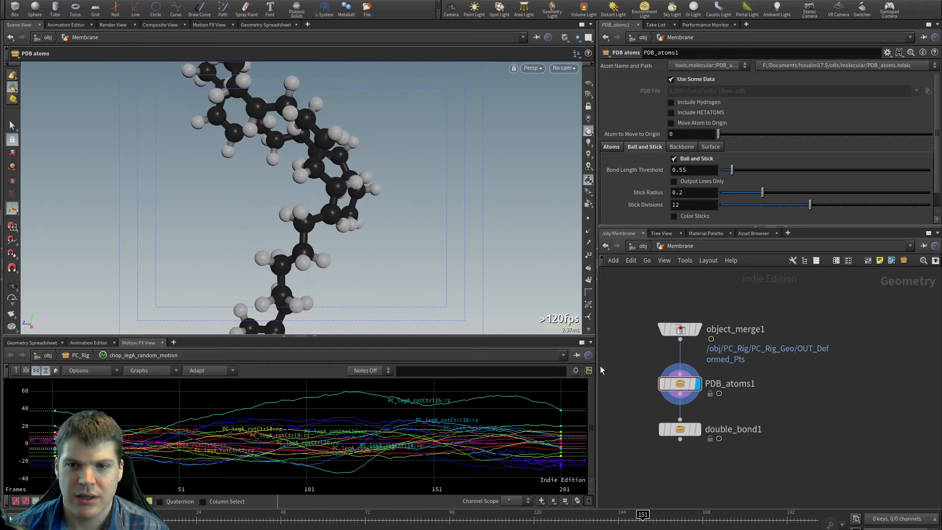
# Step: Display double_bond1 and examine the double bond from several angles at different points of the animation
pyautogui.click(697, 429)
pyautogui.press('space')
pyautogui.moveTo(297, 234); pyautogui.dragTo(425, 223, button='right')
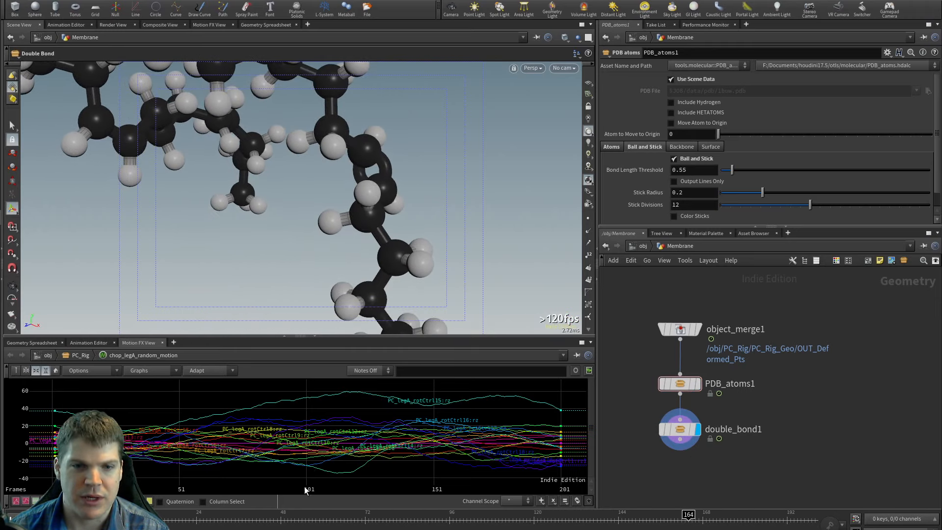
pyautogui.click(288, 518)
pyautogui.press('space')
pyautogui.moveTo(439, 186); pyautogui.dragTo(365, 230)
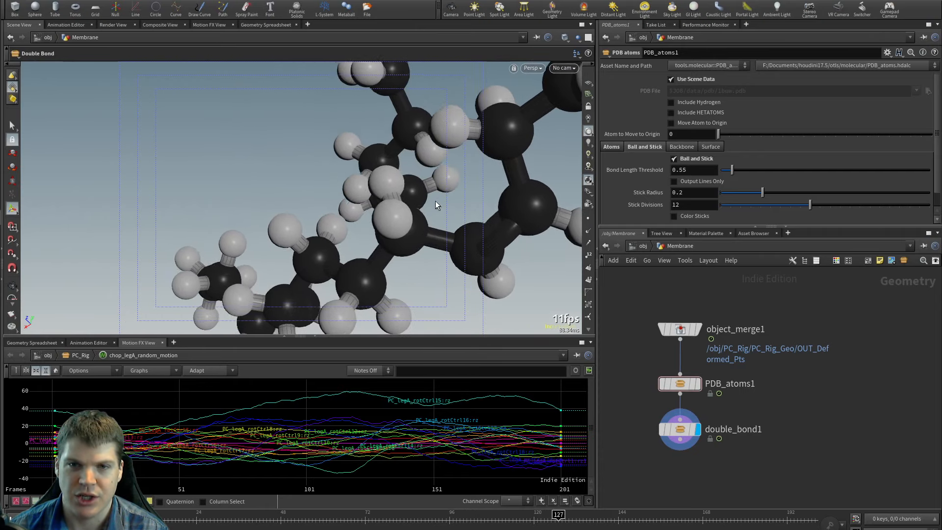
pyautogui.press('space')
pyautogui.moveTo(440, 206); pyautogui.dragTo(343, 156)
pyautogui.scroll(-3, 425, 197)
pyautogui.scroll(3, 399, 172)
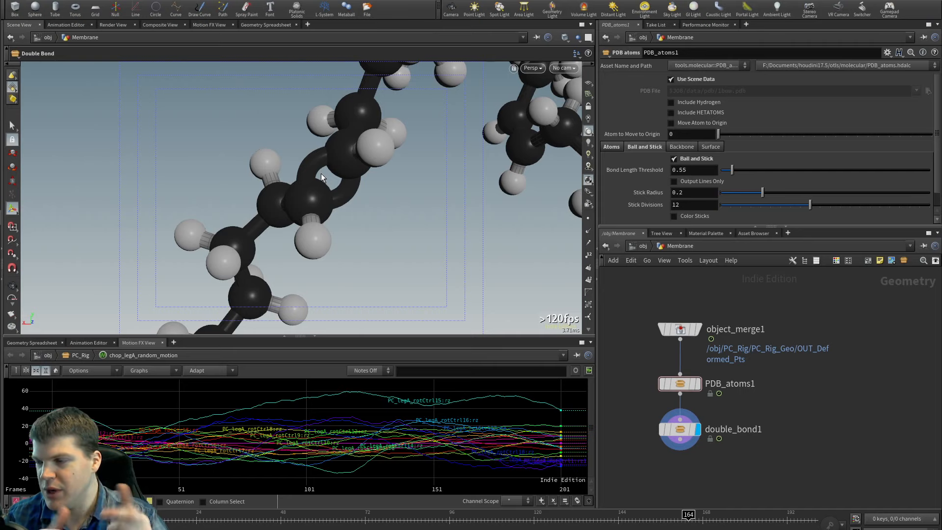
# Step: Duplicate double_bond1 and place the copy directly below it at the end of the chain
pyautogui.click(679, 431)
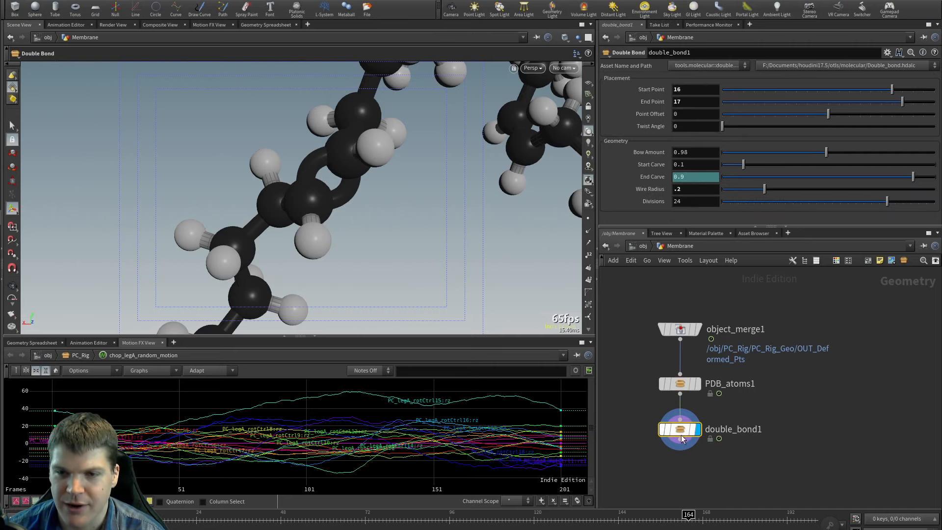
pyautogui.hotkey('ctrl', 'v')
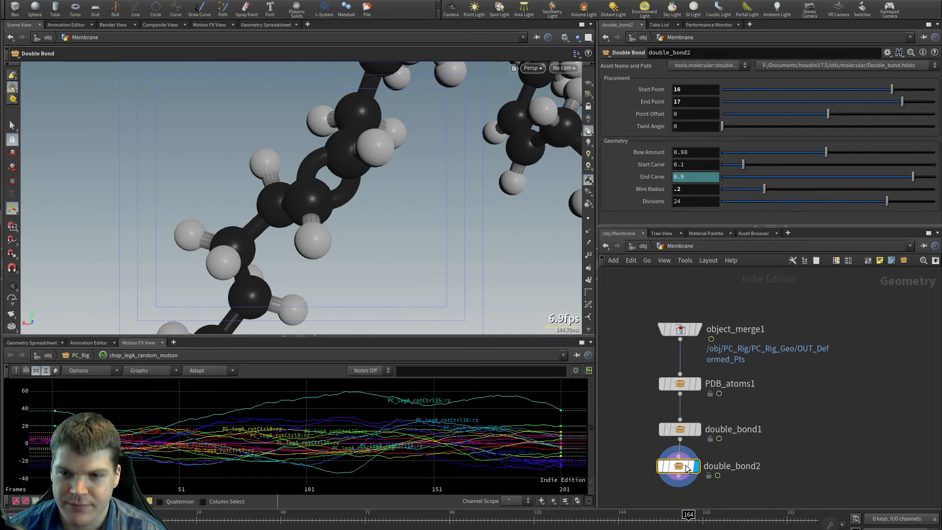
pyautogui.moveTo(682, 466); pyautogui.dragTo(684, 469)
# Step: Display object_merge1 with double_bond2 templated over it and turn on point numbers
pyautogui.press('Escape')
pyautogui.moveTo(332, 158); pyautogui.dragTo(298, 176, button='right')
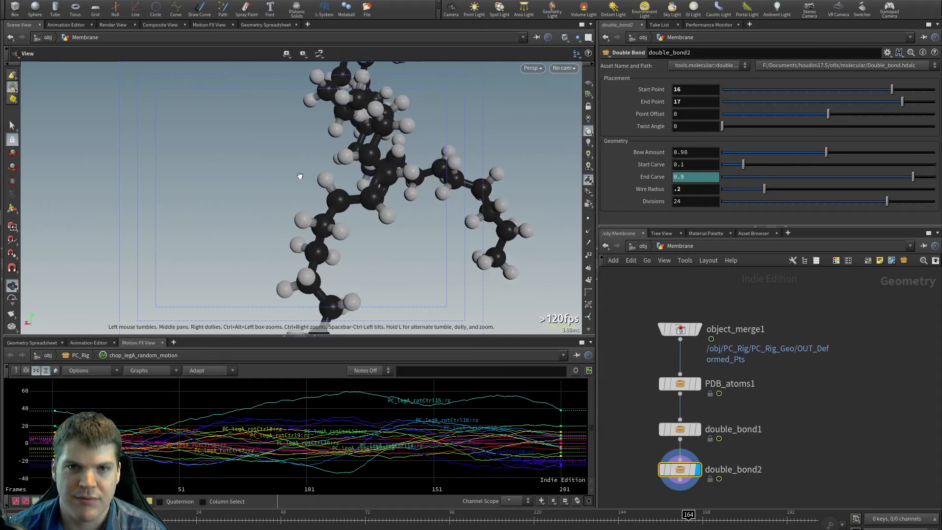
pyautogui.moveTo(299, 176); pyautogui.dragTo(303, 193)
pyautogui.moveTo(303, 193); pyautogui.dragTo(330, 191, button='right')
pyautogui.moveTo(330, 191); pyautogui.dragTo(216, 172)
pyautogui.moveTo(216, 172); pyautogui.dragTo(279, 216, button='middle')
pyautogui.moveTo(280, 216); pyautogui.dragTo(395, 255)
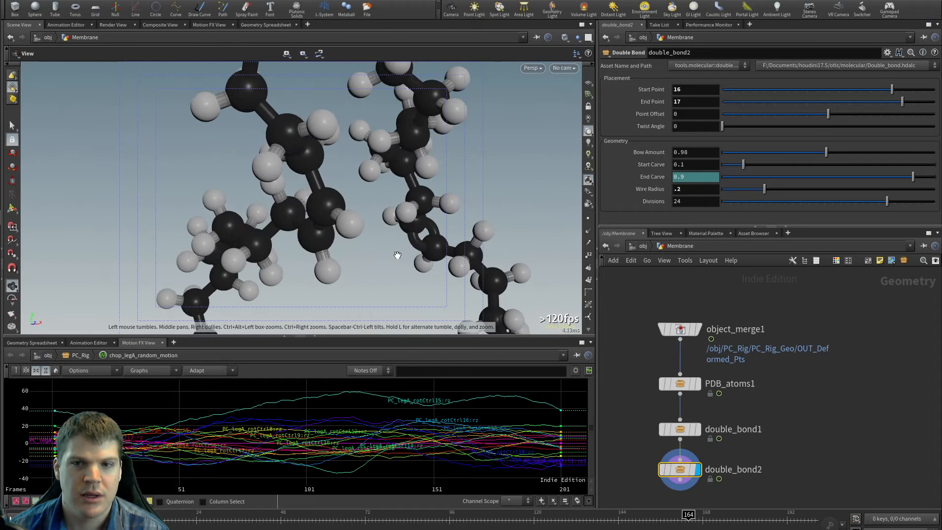
pyautogui.click(694, 330)
pyautogui.click(693, 469)
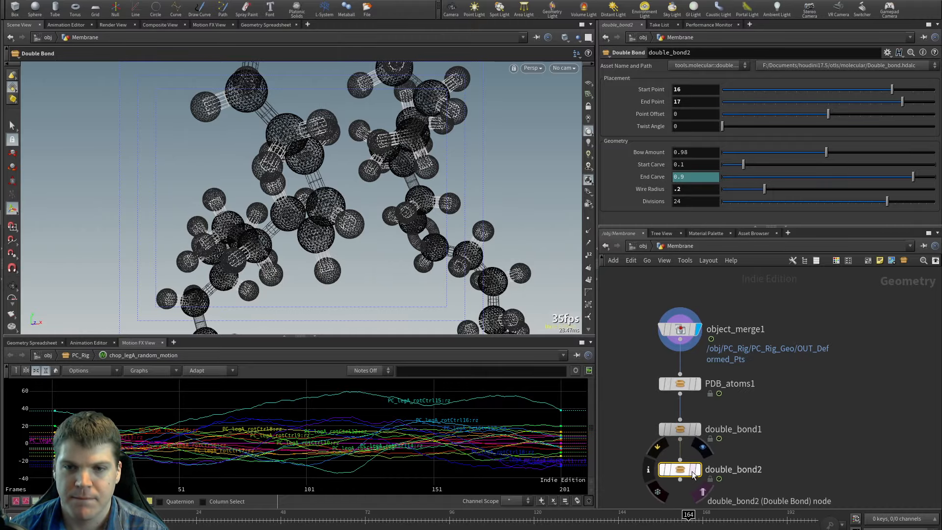
pyautogui.press('Escape')
pyautogui.moveTo(438, 237); pyautogui.dragTo(441, 237)
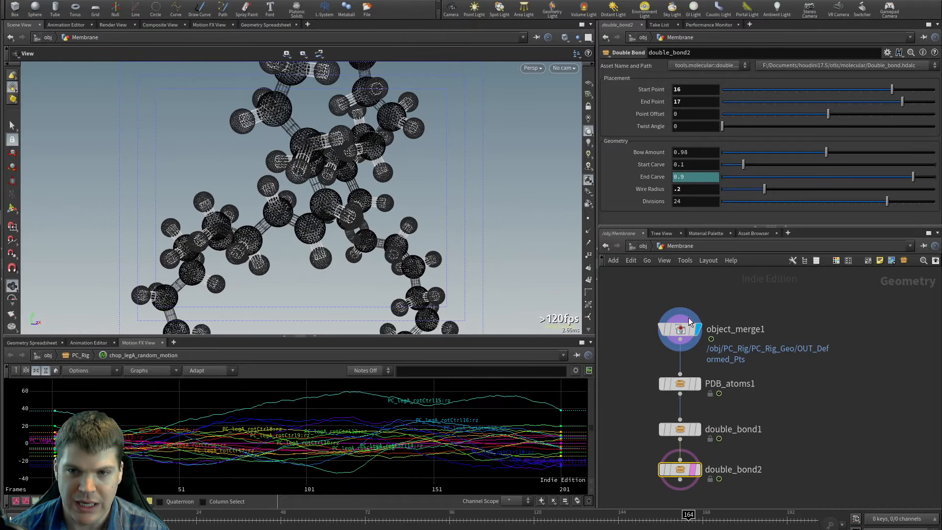
pyautogui.click(588, 255)
# Step: Examine the point numbers of the two carbons at the other tail's bend
pyautogui.moveTo(298, 230); pyautogui.dragTo(368, 231)
pyautogui.moveTo(368, 231); pyautogui.dragTo(432, 228, button='middle')
pyautogui.moveTo(210, 225); pyautogui.dragTo(419, 232, button='right')
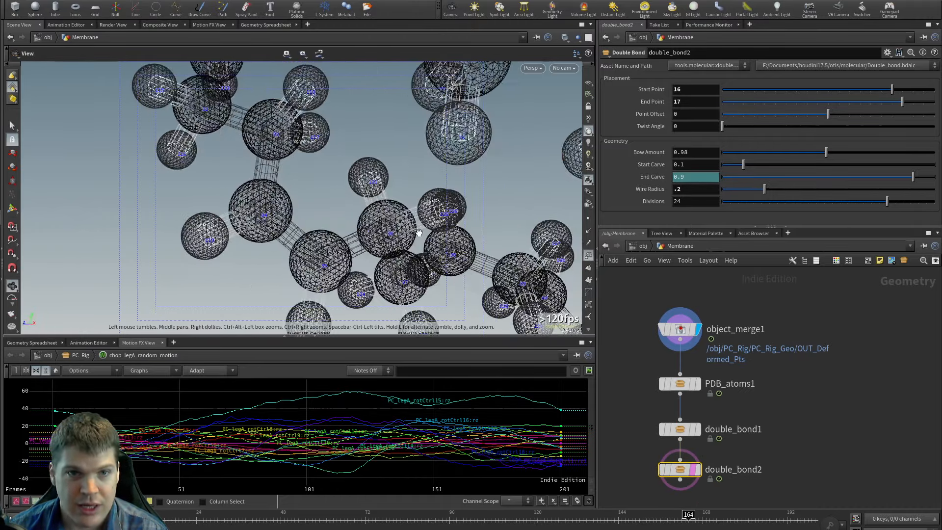
pyautogui.moveTo(419, 232); pyautogui.dragTo(358, 241)
pyautogui.moveTo(357, 242); pyautogui.dragTo(408, 196, button='middle')
pyautogui.moveTo(407, 195); pyautogui.dragTo(365, 188, button='right')
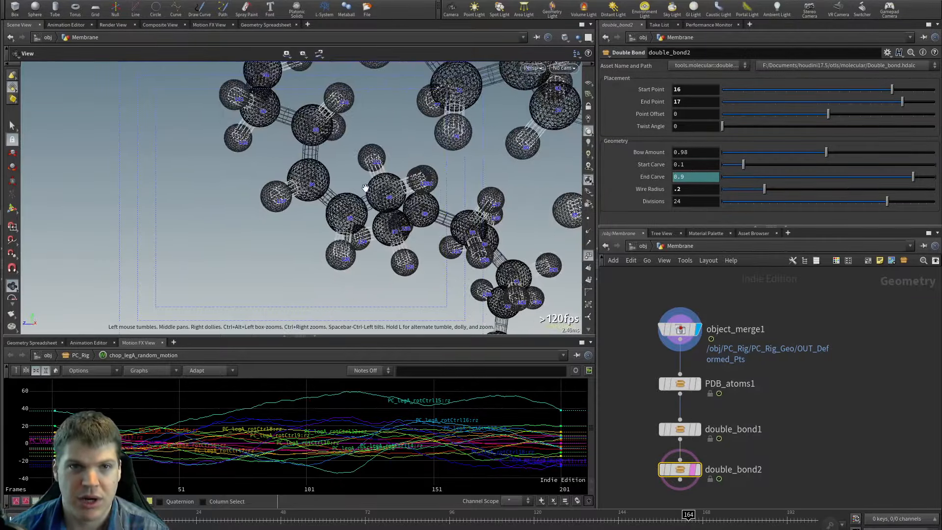
pyautogui.moveTo(365, 188); pyautogui.dragTo(389, 172)
pyautogui.moveTo(389, 172); pyautogui.dragTo(368, 192, button='middle')
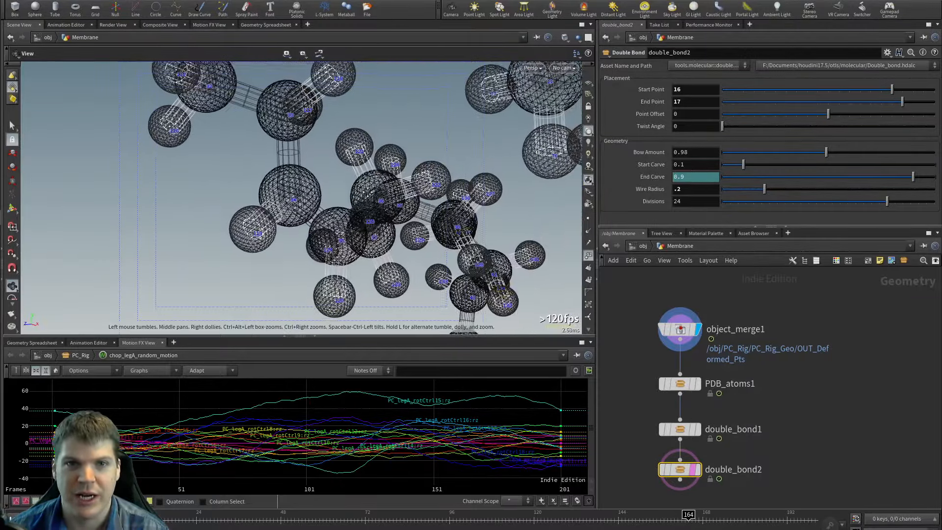
pyautogui.moveTo(368, 191); pyautogui.dragTo(378, 197)
pyautogui.moveTo(378, 198); pyautogui.dragTo(351, 220, button='right')
pyautogui.moveTo(351, 221); pyautogui.dragTo(348, 164, button='middle')
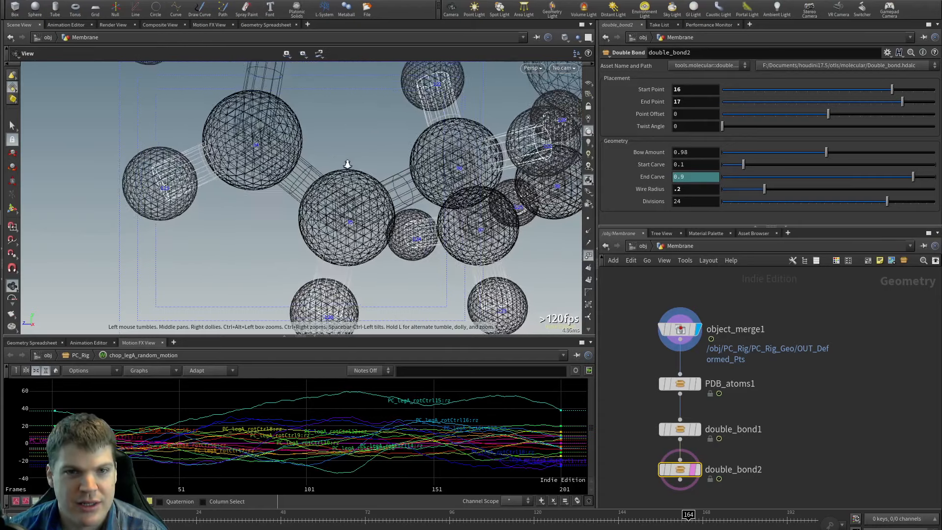
pyautogui.moveTo(347, 164); pyautogui.dragTo(256, 159)
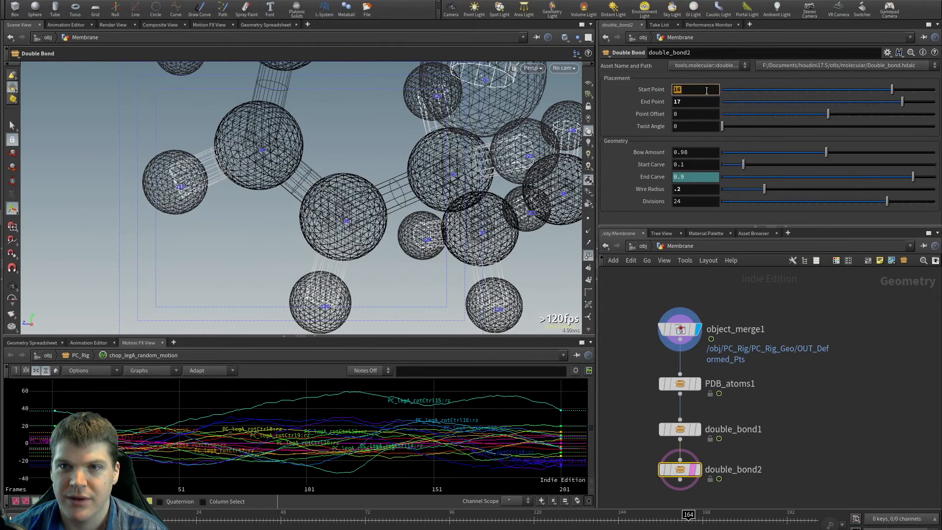
# Step: Set double_bond2's Start Point to 34 and End Point to 35
pyautogui.write('34')
pyautogui.press('Tab')
pyautogui.write('35')
pyautogui.press('Tab')
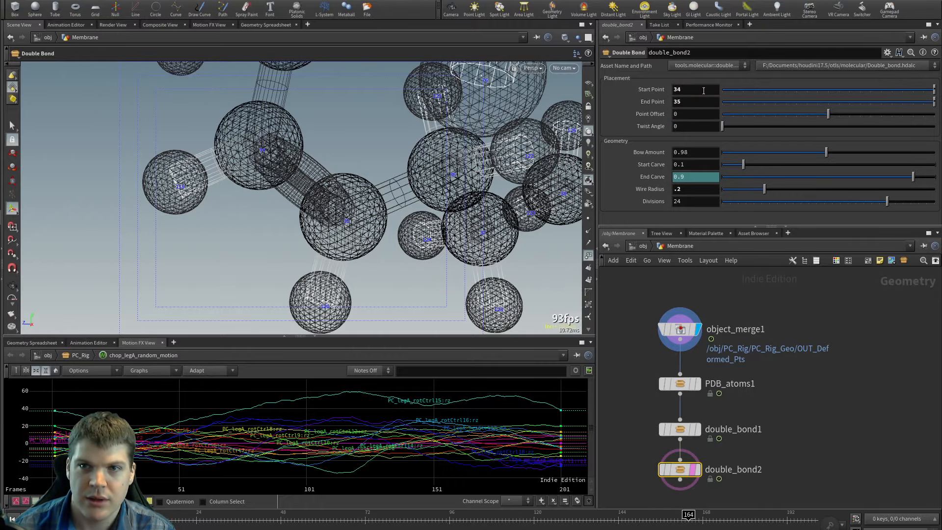
# Step: Make double_bond2 the displayed node, turn off point numbers and examine the second double bond up close
pyautogui.moveTo(412, 193); pyautogui.dragTo(328, 206, button='right')
pyautogui.moveTo(328, 206); pyautogui.dragTo(304, 193)
pyautogui.moveTo(304, 193); pyautogui.dragTo(335, 197, button='right')
pyautogui.moveTo(336, 197); pyautogui.dragTo(273, 151)
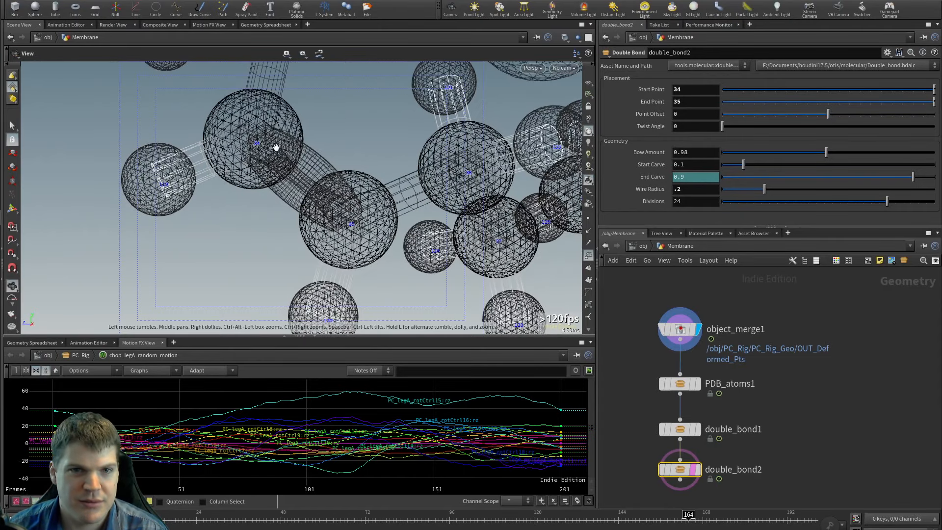
pyautogui.moveTo(237, 171); pyautogui.dragTo(273, 214, button='right')
pyautogui.moveTo(273, 215); pyautogui.dragTo(324, 184)
pyautogui.moveTo(324, 184); pyautogui.dragTo(363, 189, button='right')
pyautogui.moveTo(363, 189); pyautogui.dragTo(344, 191)
pyautogui.click(696, 471)
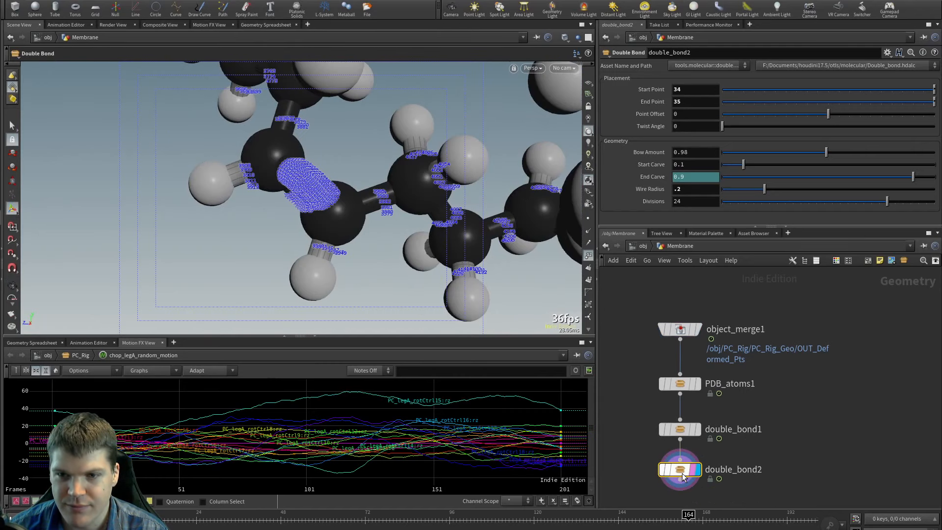
pyautogui.click(588, 258)
pyautogui.moveTo(337, 213); pyautogui.dragTo(345, 193)
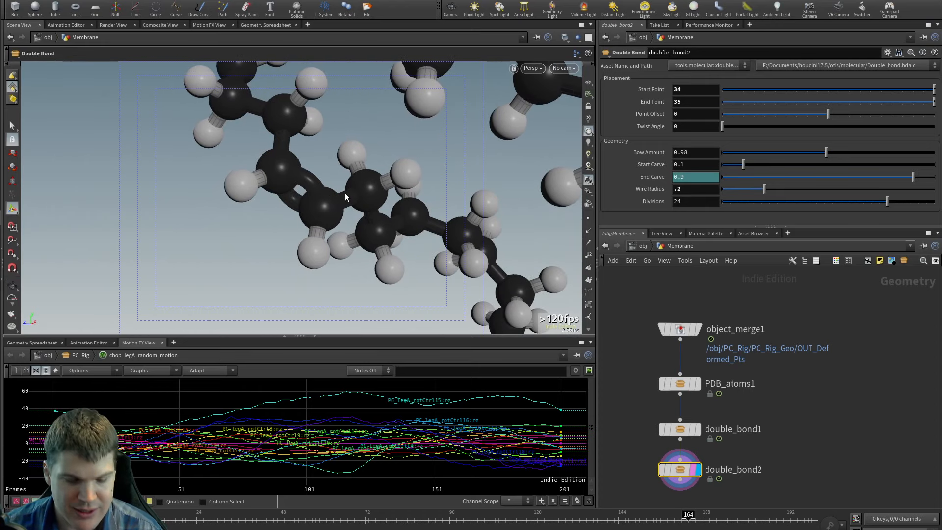
pyautogui.keyDown('alt'); pyautogui.moveTo(287, 220); pyautogui.dragTo(328, 179, button='right'); pyautogui.keyUp('alt')
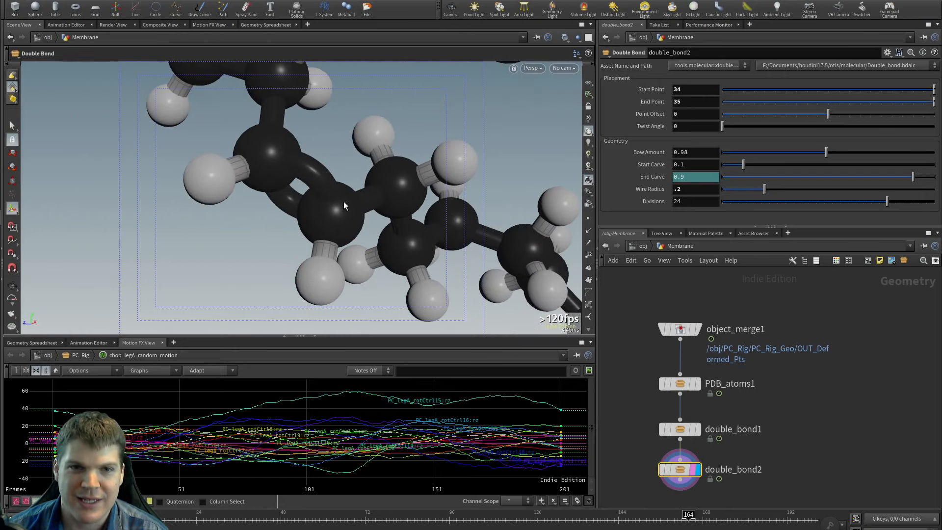
pyautogui.moveTo(343, 206); pyautogui.dragTo(329, 227)
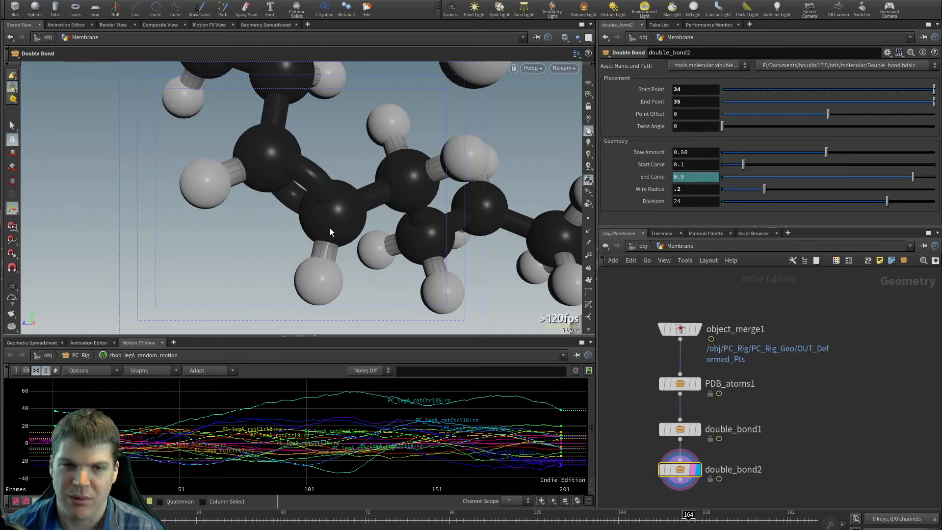
pyautogui.moveTo(329, 227)
pyautogui.keyDown('alt'); pyautogui.mouseDown()
pyautogui.moveTo(378, 206)
pyautogui.moveTo(318, 223)
pyautogui.mouseUp(); pyautogui.keyUp('alt')
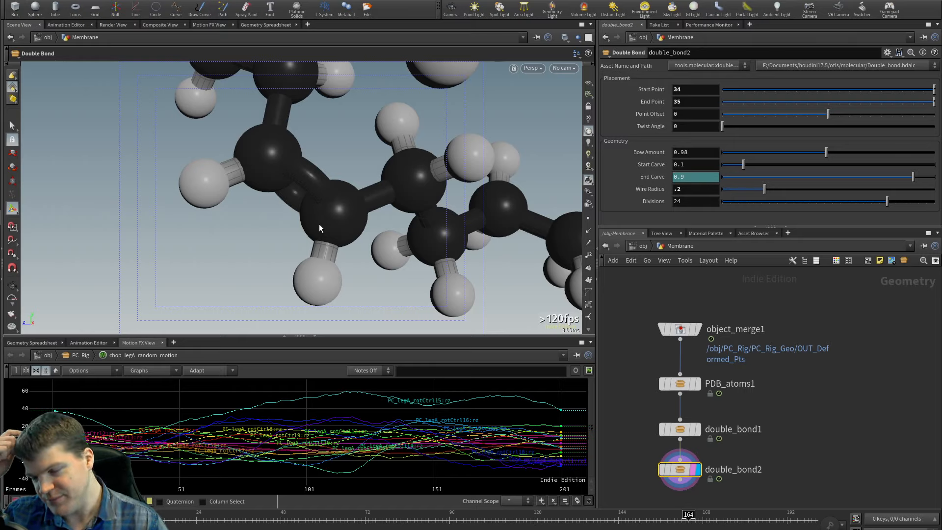
# Step: Play the animation from the first frame and watch both double bonds move with the tails
pyautogui.click(778, 454)
pyautogui.keyDown('alt'); pyautogui.moveTo(804, 442); pyautogui.dragTo(790, 438, button='right'); pyautogui.keyUp('alt')
pyautogui.hotkey('ctrl', 'Up')
pyautogui.press('Up')
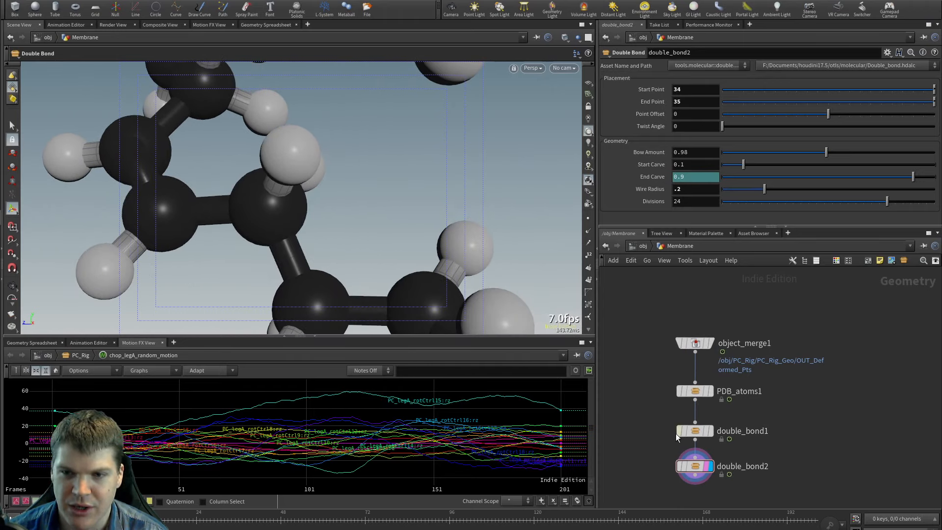
pyautogui.moveTo(744, 472); pyautogui.dragTo(745, 474)
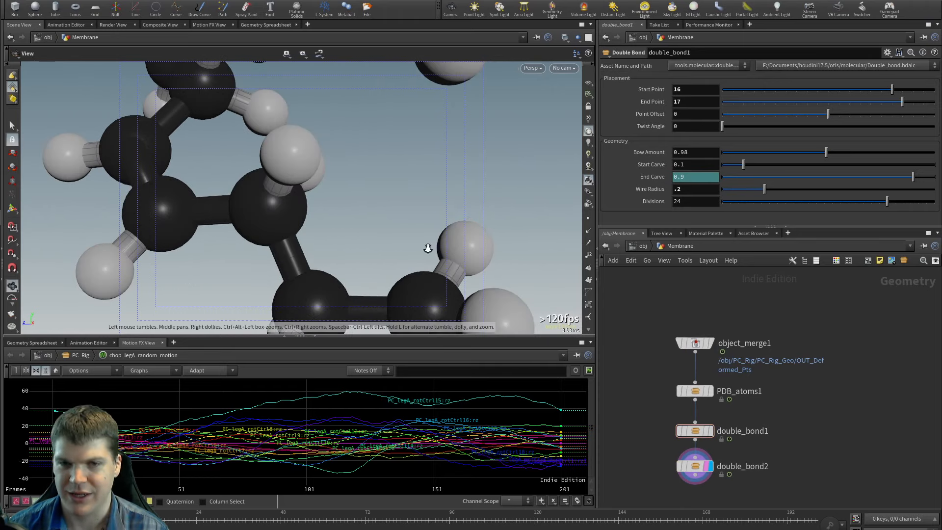
pyautogui.press('Escape')
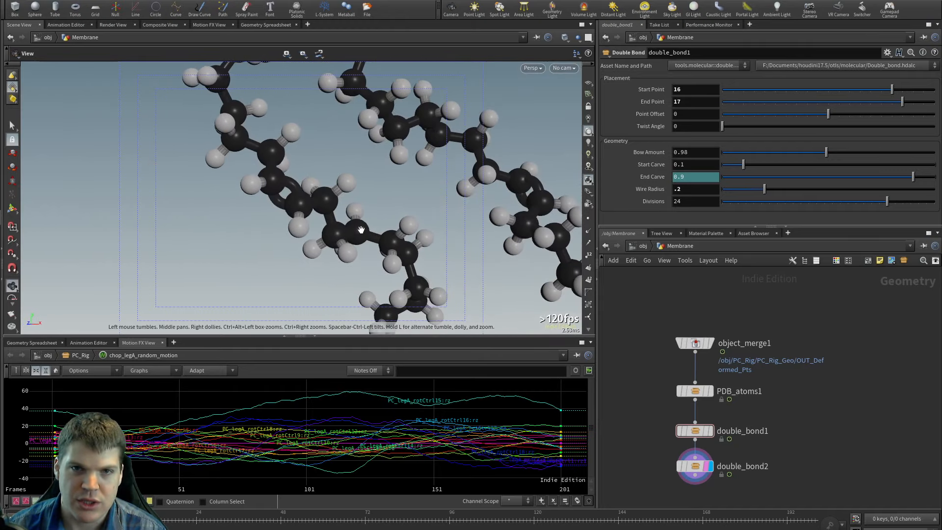
pyautogui.press('Return')
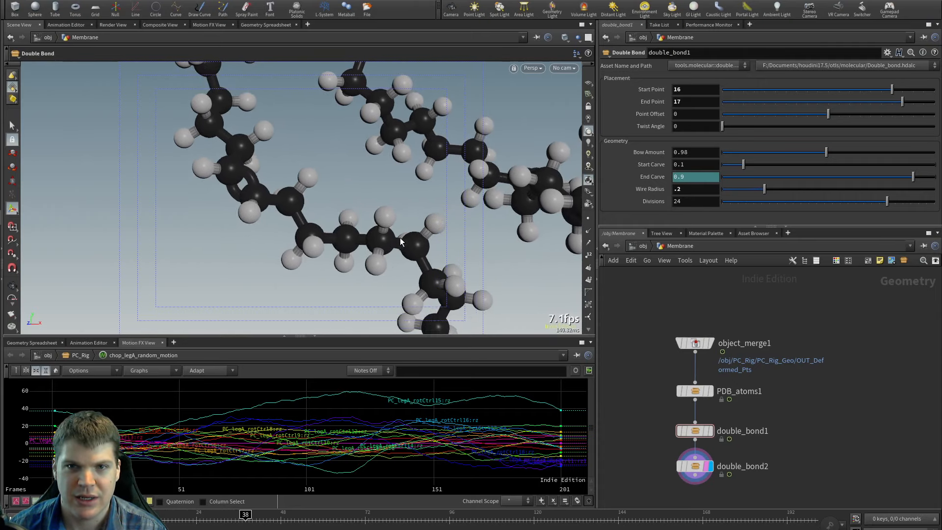
# Step: Go to frame 115 and examine the whole lipid from the headgroup down to both tails' double bonds
pyautogui.moveTo(496, 521); pyautogui.dragTo(517, 523)
pyautogui.keyDown('alt'); pyautogui.moveTo(397, 186); pyautogui.dragTo(337, 172, button='right'); pyautogui.keyUp('alt')
pyautogui.keyDown('alt'); pyautogui.moveTo(337, 172); pyautogui.dragTo(244, 216); pyautogui.keyUp('alt')
pyautogui.keyDown('alt'); pyautogui.moveTo(272, 211); pyautogui.dragTo(269, 249, button='middle'); pyautogui.keyUp('alt')
pyautogui.keyDown('alt'); pyautogui.moveTo(324, 238); pyautogui.dragTo(273, 226); pyautogui.keyUp('alt')
pyautogui.keyDown('alt'); pyautogui.moveTo(270, 196); pyautogui.dragTo(270, 227, button='middle'); pyautogui.keyUp('alt')
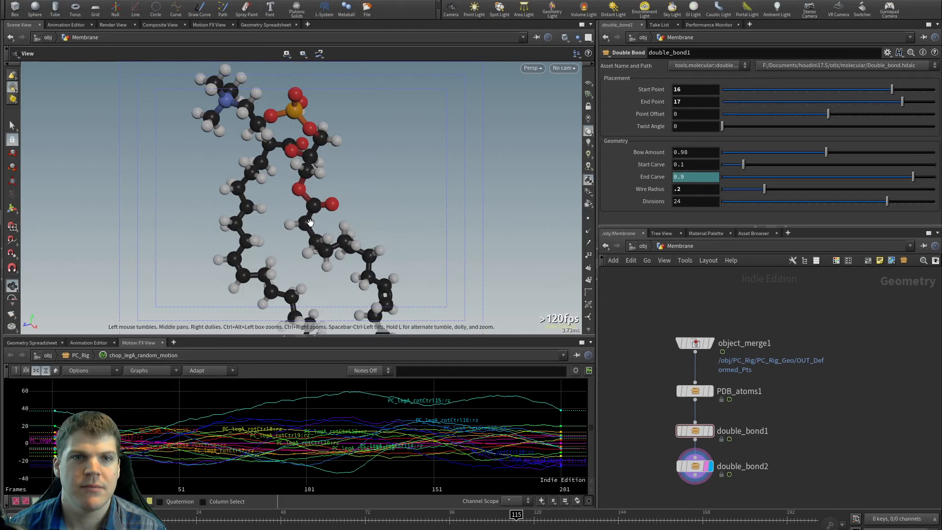
pyautogui.keyDown('alt'); pyautogui.moveTo(269, 228); pyautogui.dragTo(248, 219, button='right'); pyautogui.keyUp('alt')
pyautogui.keyDown('alt'); pyautogui.moveTo(248, 218); pyautogui.dragTo(293, 221); pyautogui.keyUp('alt')
pyautogui.keyDown('alt'); pyautogui.moveTo(293, 221); pyautogui.dragTo(349, 233, button='right'); pyautogui.keyUp('alt')
pyautogui.keyDown('alt'); pyautogui.moveTo(348, 232); pyautogui.dragTo(323, 192, button='middle'); pyautogui.keyUp('alt')
pyautogui.keyDown('alt'); pyautogui.moveTo(323, 192); pyautogui.dragTo(357, 198, button='right'); pyautogui.keyUp('alt')
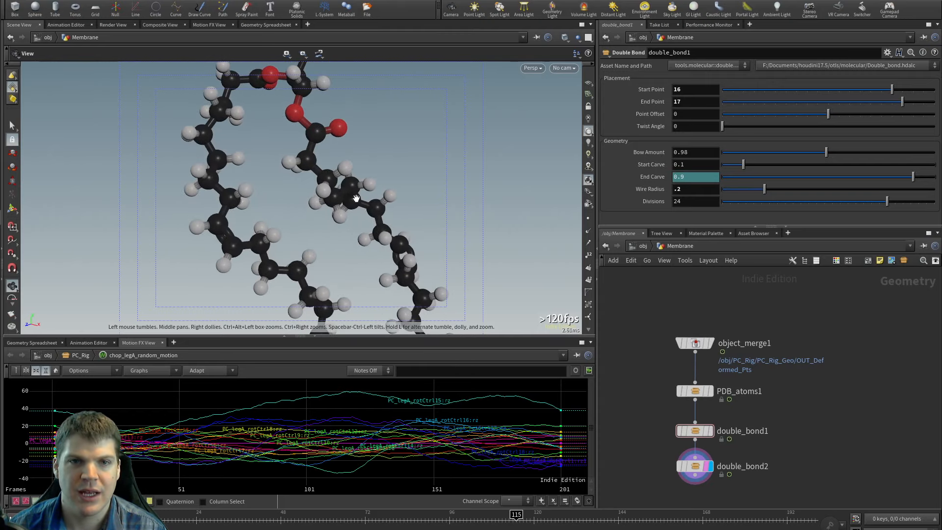
pyautogui.keyDown('alt'); pyautogui.moveTo(212, 248); pyautogui.dragTo(245, 248); pyautogui.keyUp('alt')
pyautogui.keyDown('alt'); pyautogui.moveTo(245, 248); pyautogui.dragTo(295, 257, button='right'); pyautogui.keyUp('alt')
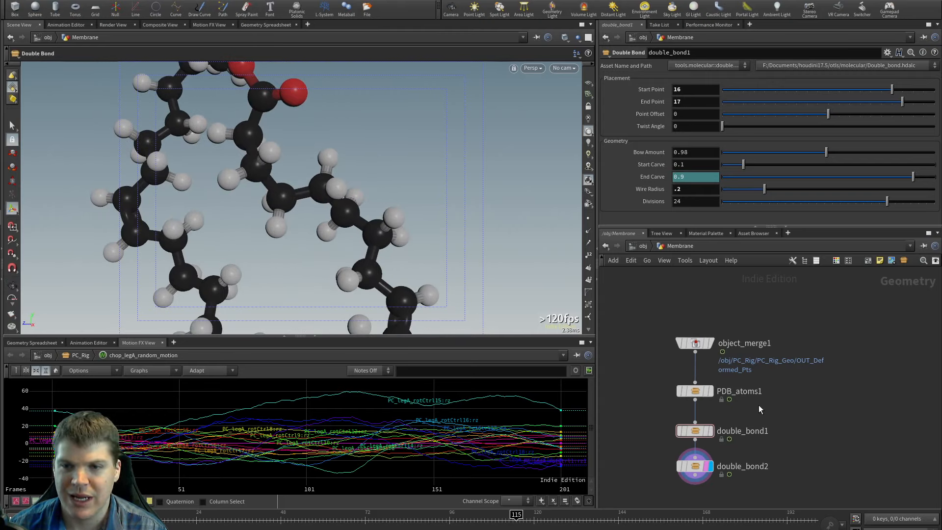
# Step: Move double_bond1 and double_bond2 aside together, display PDB_atoms1 and turn off double_bond2's template display
pyautogui.moveTo(729, 423); pyautogui.dragTo(677, 494)
pyautogui.moveTo(695, 431); pyautogui.dragTo(621, 426)
pyautogui.click(714, 391)
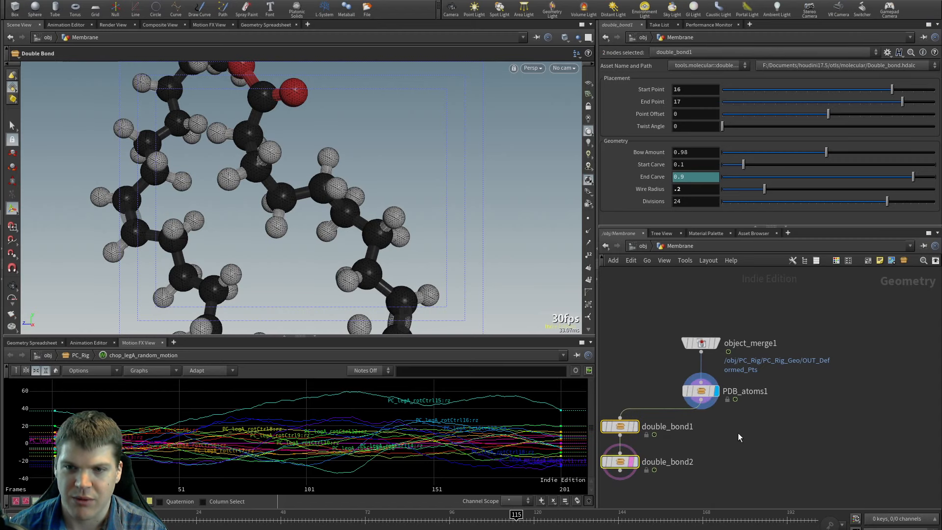
pyautogui.click(739, 433)
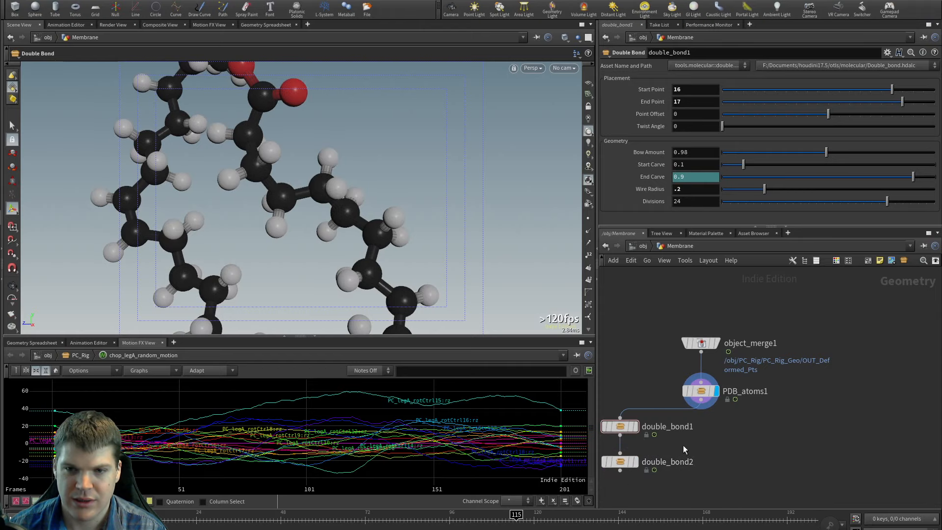
# Step: Turn off Ball and Stick on PDB_atoms1 and show its Atoms settings
pyautogui.click(700, 391)
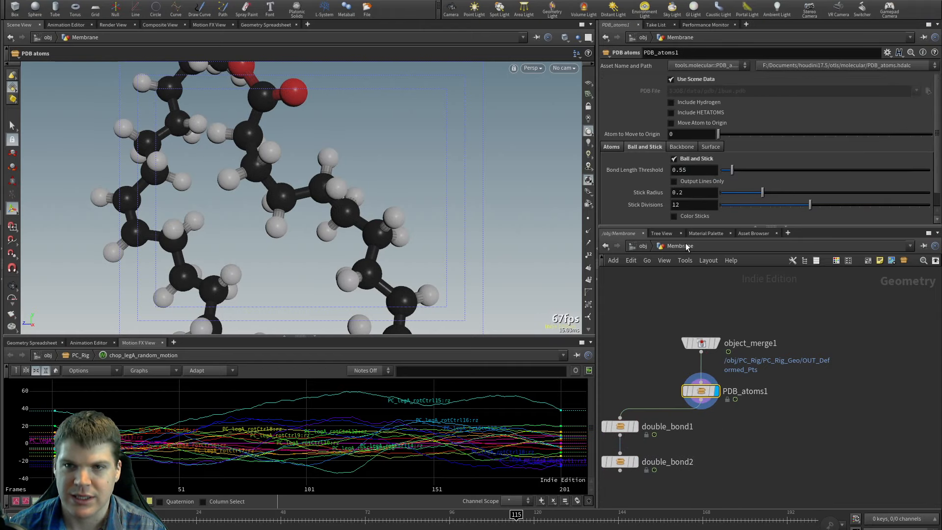
pyautogui.click(687, 158)
pyautogui.click(612, 148)
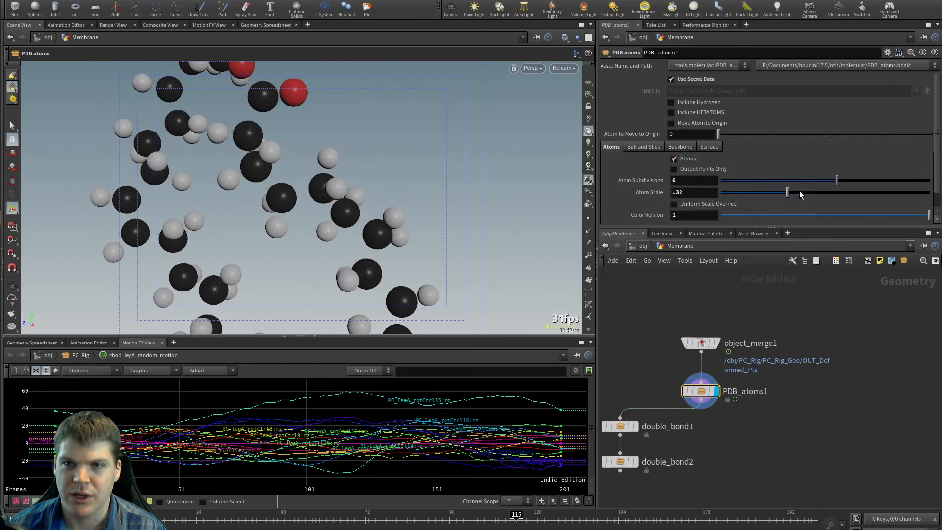
# Step: Set PDB_atoms1's Atom Scale to 1 and inspect the space-filling lipid from headgroup to tail ends
pyautogui.moveTo(799, 192); pyautogui.dragTo(931, 192)
pyautogui.keyDown('alt'); pyautogui.moveTo(343, 181); pyautogui.dragTo(304, 162, button='right'); pyautogui.keyUp('alt')
pyautogui.keyDown('alt'); pyautogui.moveTo(304, 162); pyautogui.dragTo(353, 158); pyautogui.keyUp('alt')
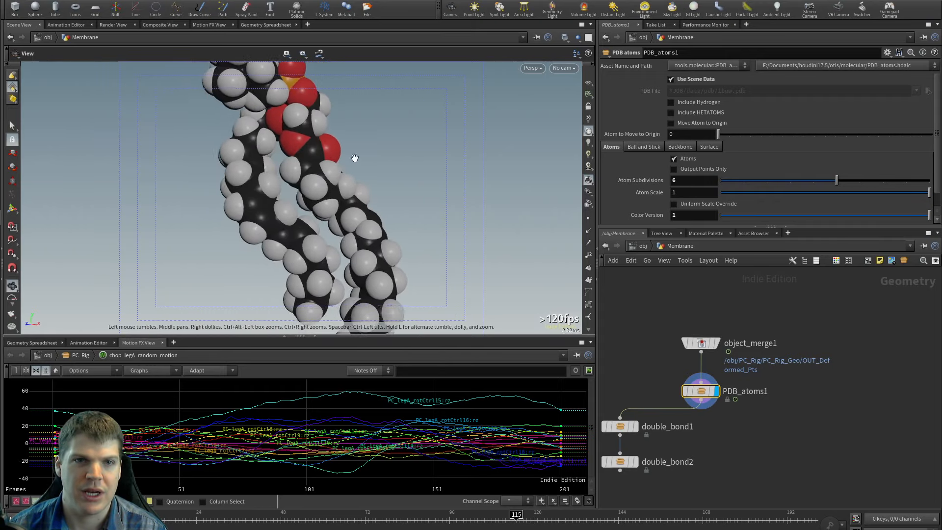
pyautogui.keyDown('alt'); pyautogui.moveTo(353, 158); pyautogui.dragTo(336, 152, button='right'); pyautogui.keyUp('alt')
pyautogui.keyDown('alt'); pyautogui.moveTo(336, 151); pyautogui.dragTo(371, 164); pyautogui.keyUp('alt')
pyautogui.keyDown('alt'); pyautogui.moveTo(370, 164); pyautogui.dragTo(441, 185, button='right'); pyautogui.keyUp('alt')
pyautogui.keyDown('alt'); pyautogui.moveTo(441, 185); pyautogui.dragTo(402, 198); pyautogui.keyUp('alt')
pyautogui.keyDown('alt'); pyautogui.moveTo(401, 197); pyautogui.dragTo(420, 208, button='right'); pyautogui.keyUp('alt')
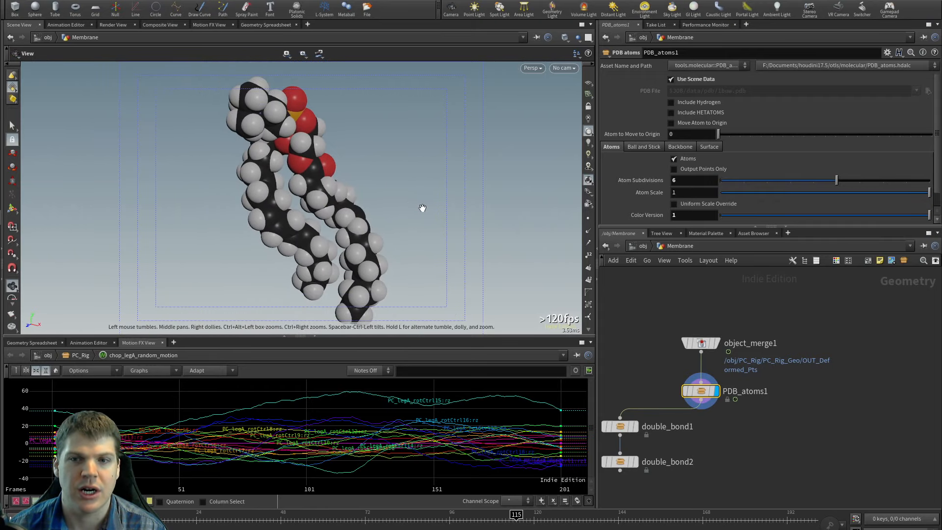
pyautogui.keyDown('alt'); pyautogui.moveTo(420, 208); pyautogui.dragTo(428, 208); pyautogui.keyUp('alt')
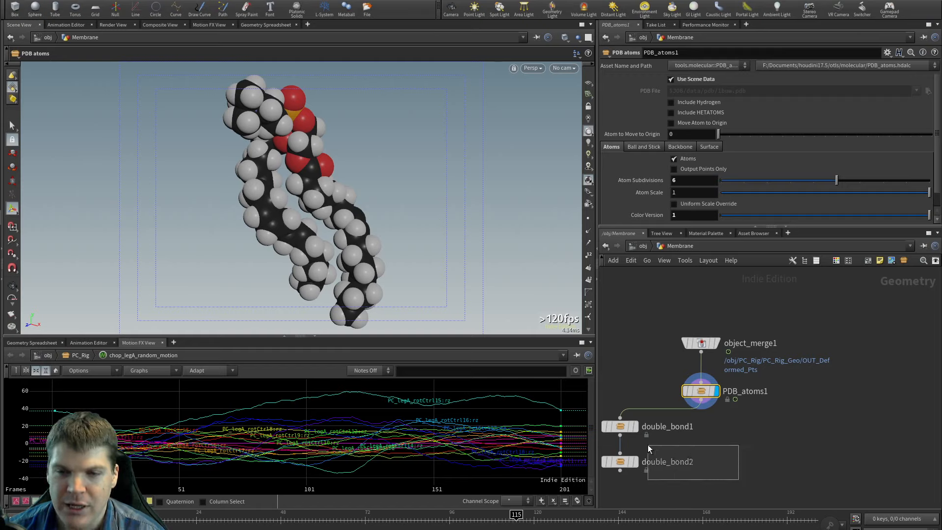
# Step: Move PDB_atoms1 and both double_bond nodes down together and disconnect object_merge1 from PDB_atoms1
pyautogui.moveTo(648, 445); pyautogui.dragTo(628, 389)
pyautogui.moveTo(701, 391); pyautogui.dragTo(700, 434)
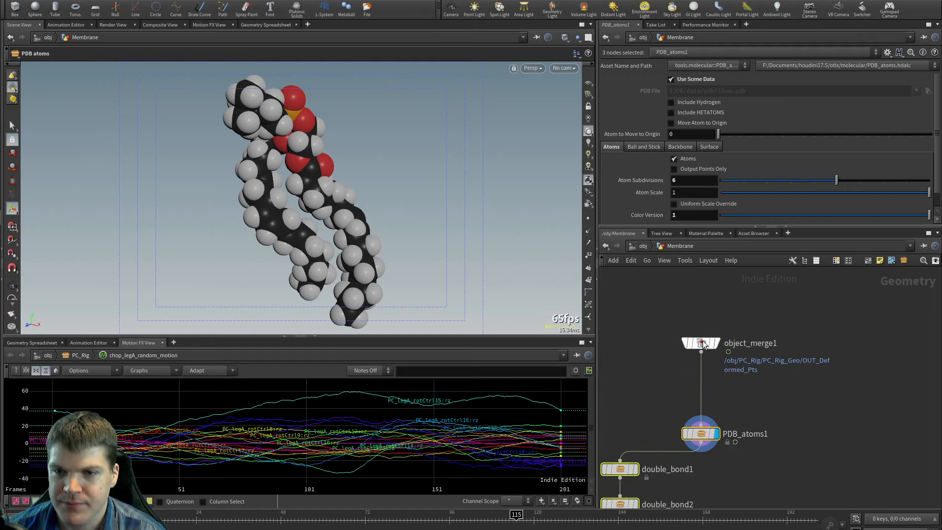
pyautogui.moveTo(703, 344); pyautogui.dragTo(703, 308)
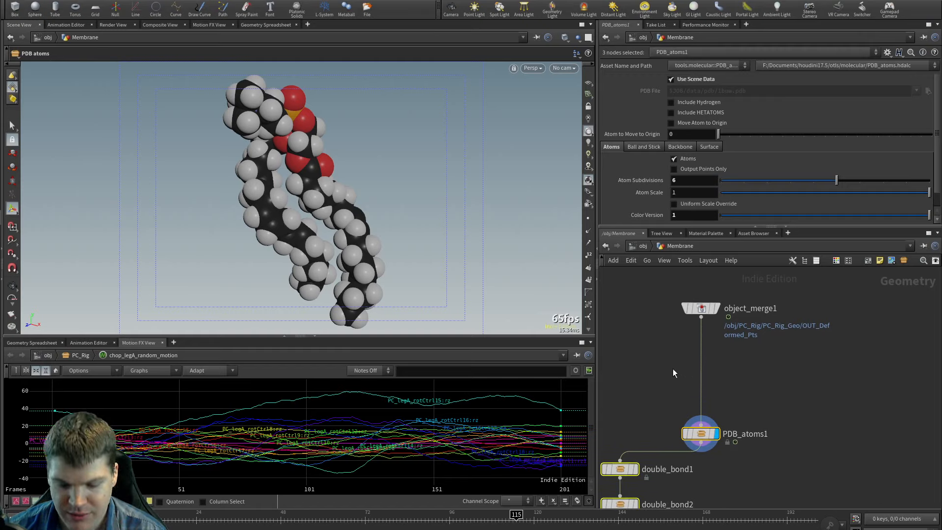
pyautogui.moveTo(757, 374); pyautogui.dragTo(684, 364)
pyautogui.moveTo(704, 311); pyautogui.dragTo(772, 324)
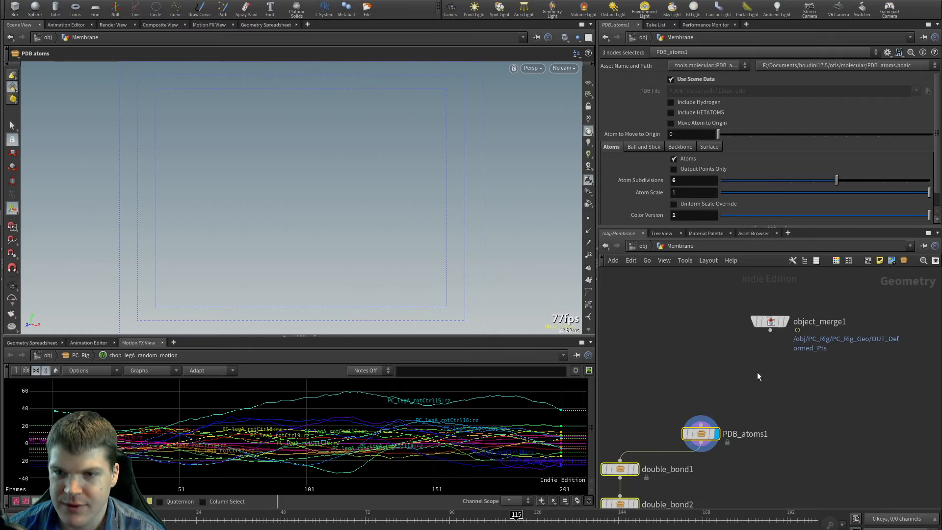
pyautogui.moveTo(760, 373); pyautogui.dragTo(733, 357, button='middle')
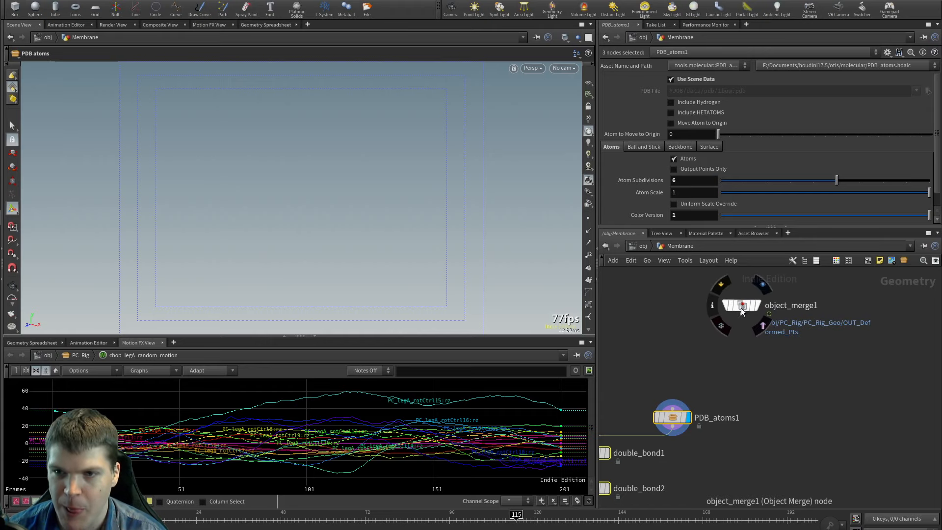
# Step: Add a File Cache node connected beneath object_merge1
pyautogui.moveTo(741, 306); pyautogui.dragTo(741, 320)
pyautogui.click(741, 359)
pyautogui.press('Tab')
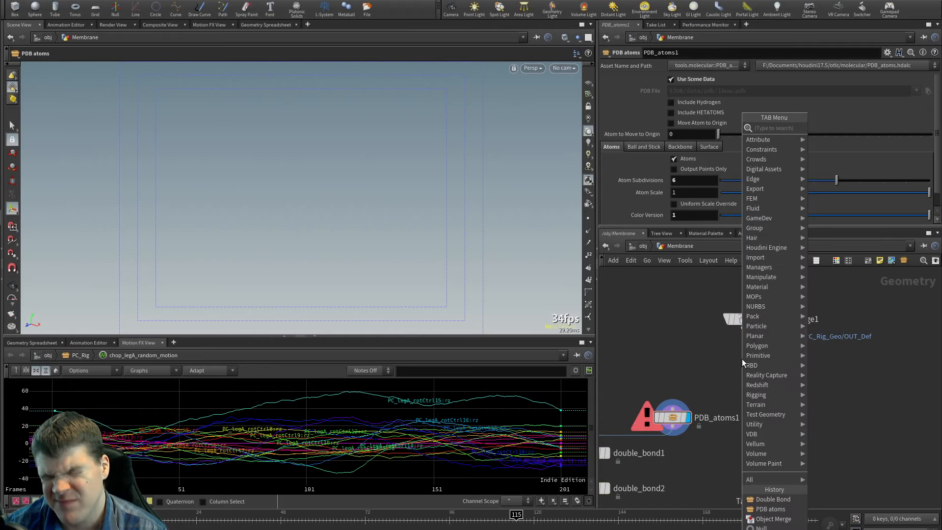
pyautogui.write('file')
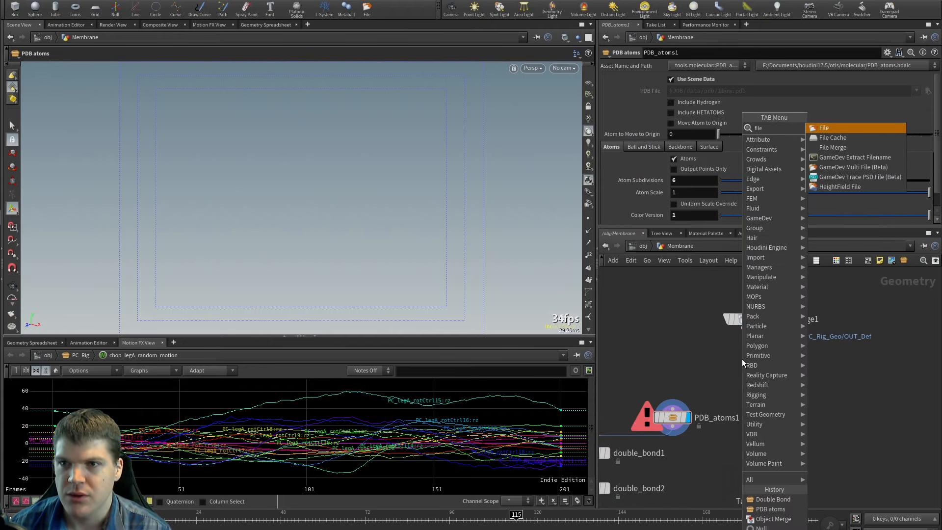
pyautogui.press('Down')
pyautogui.press('Return')
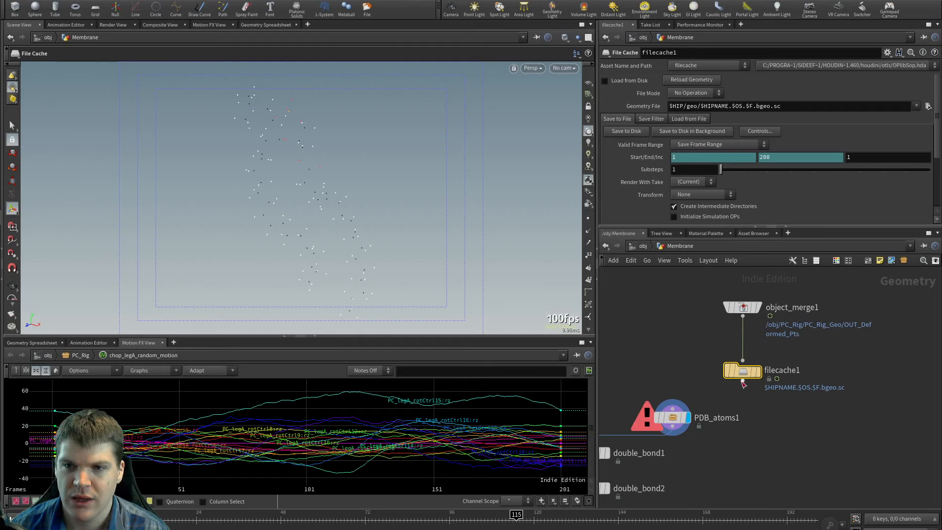
# Step: Make room above filecache1 and insert an Attribute Wrangle on the wire between object_merge1 and filecache1
pyautogui.moveTo(743, 369); pyautogui.dragTo(743, 410)
pyautogui.press('Tab')
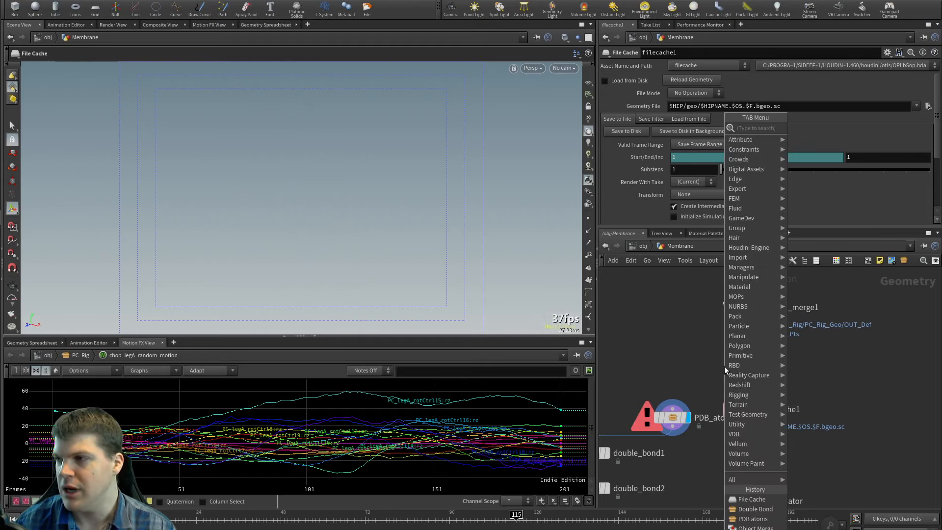
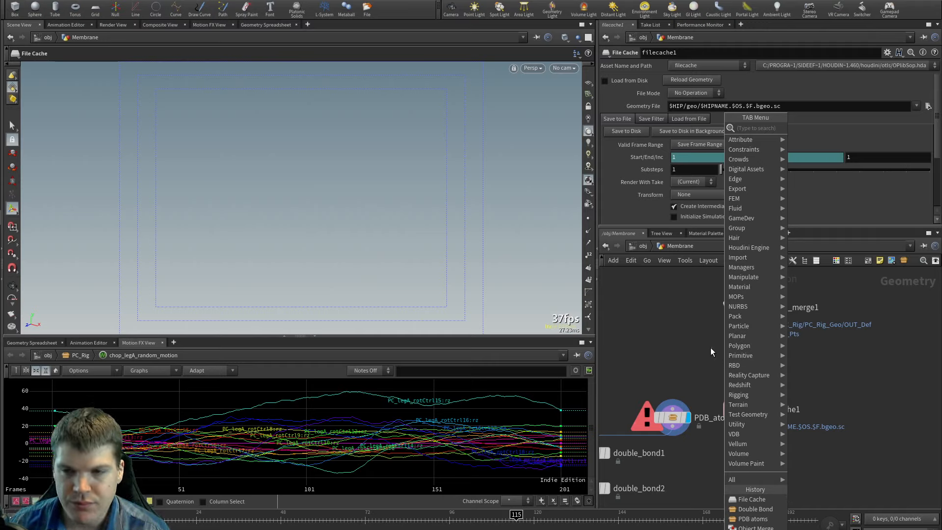
pyautogui.press('Escape')
pyautogui.press('Tab')
pyautogui.write('wr')
pyautogui.press('Return')
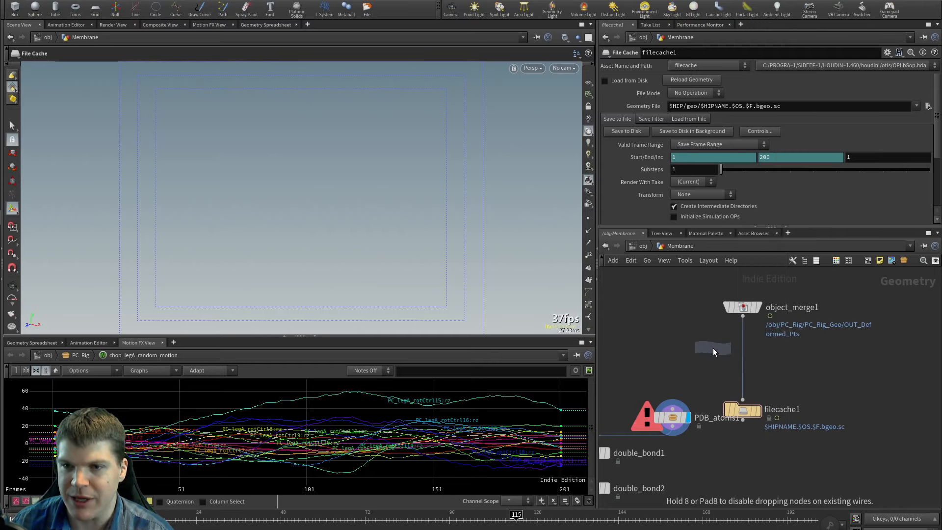
pyautogui.click(744, 355)
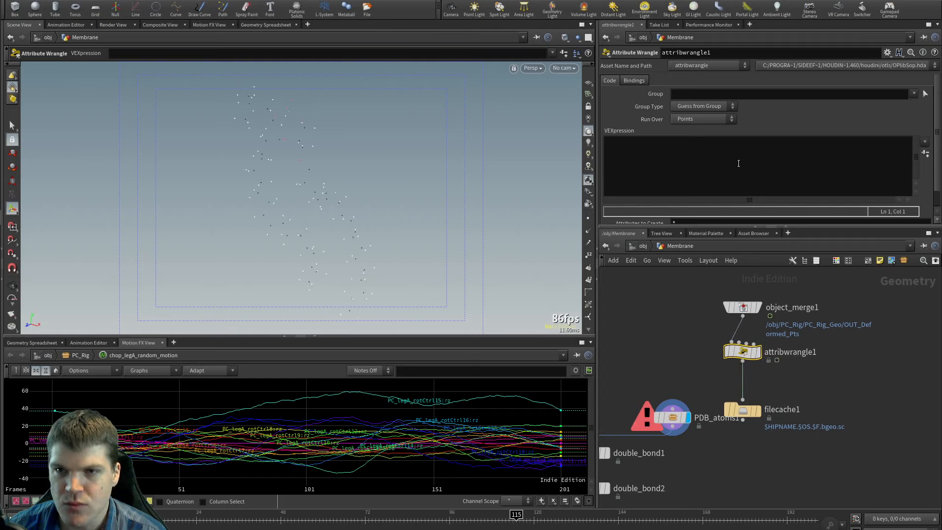
# Step: Rename the Attribute Wrangle as add_frameIndex
pyautogui.doubleClick(788, 352)
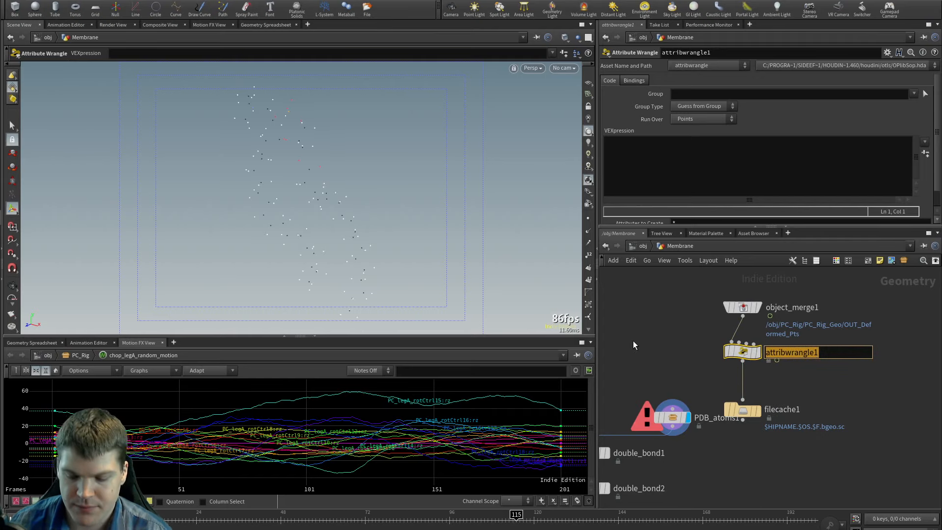
pyautogui.write('add_frameIndex')
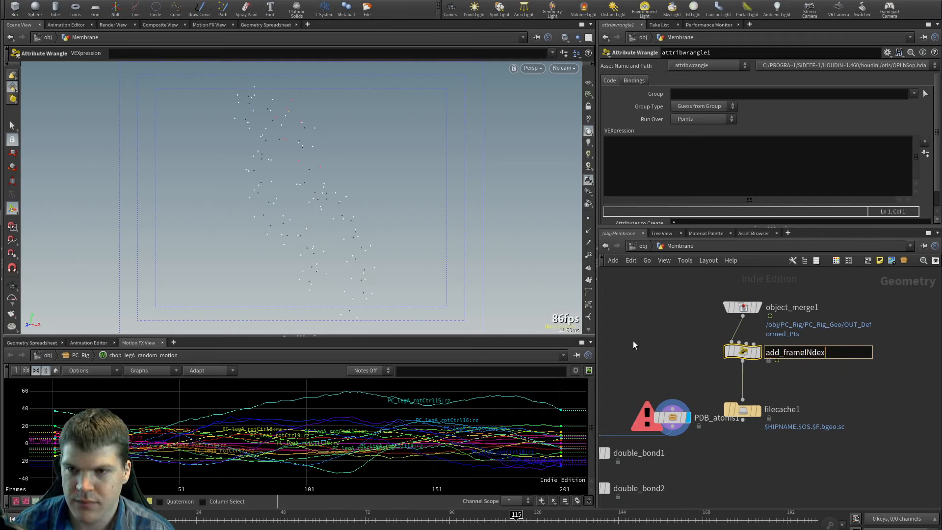
pyautogui.press('Return')
pyautogui.click(706, 163)
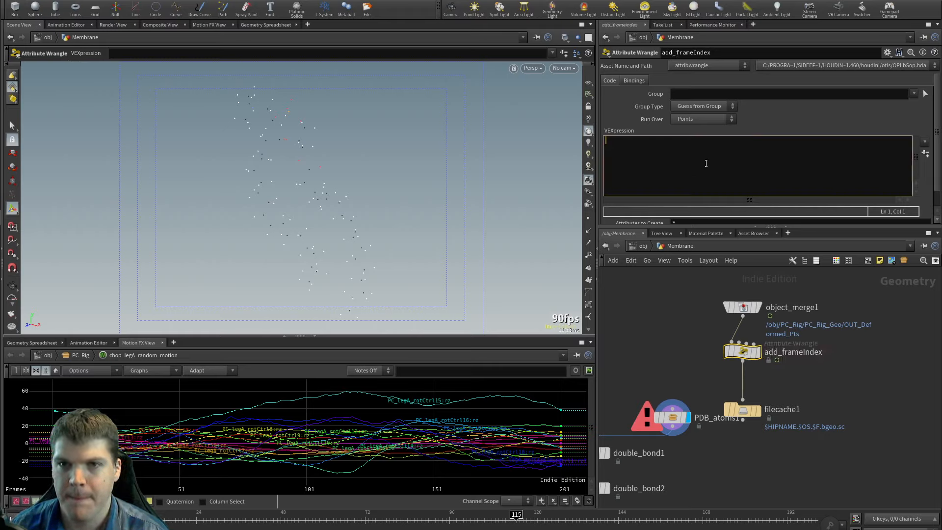
pyautogui.write('i@frameIU')
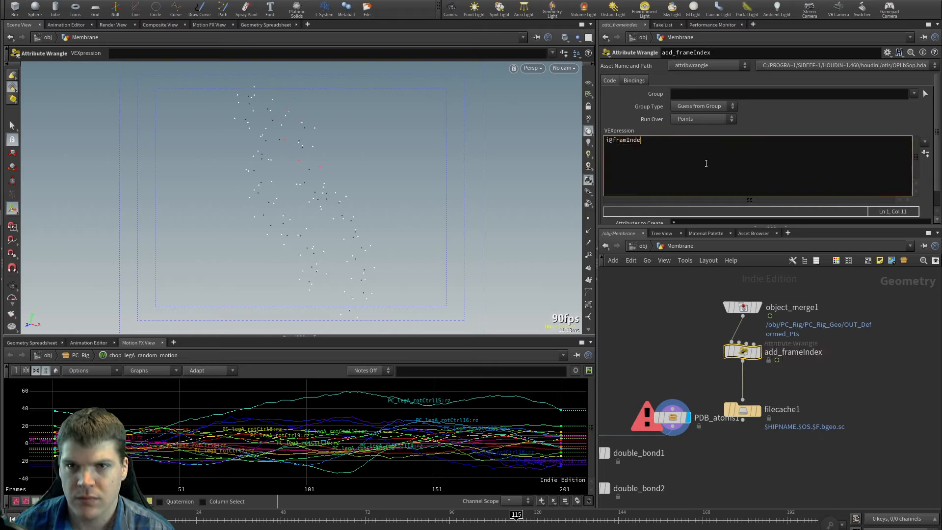
pyautogui.press('BackSpace')
pyautogui.write('nde')
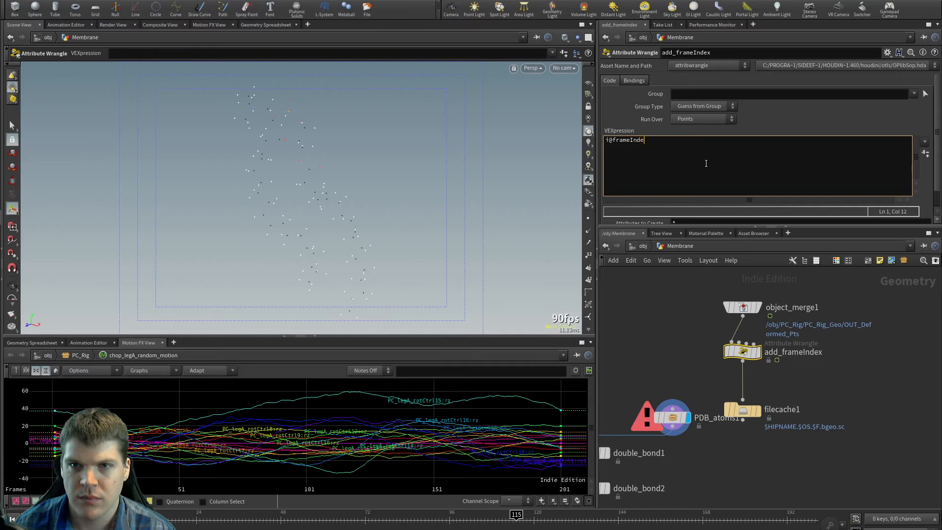
pyautogui.write('x = ')
pyautogui.write('@F')
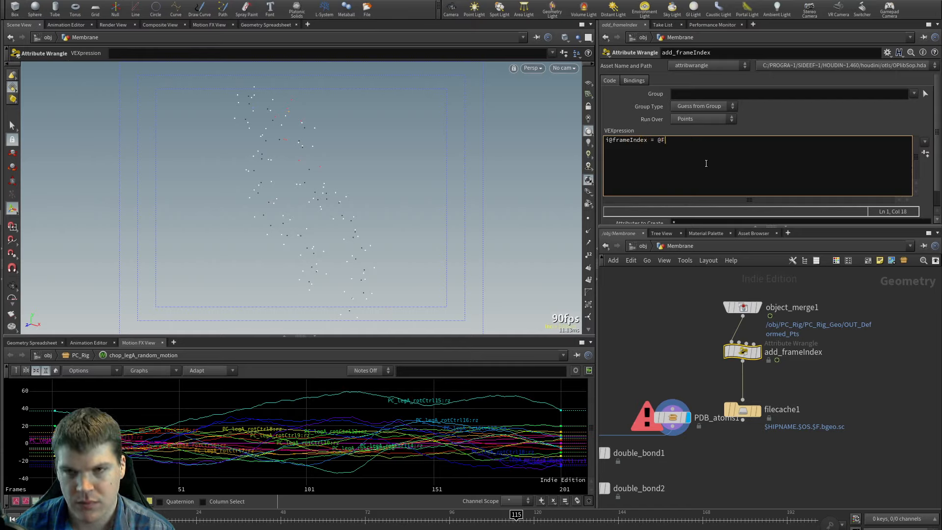
pyautogui.write('rame;')
pyautogui.press('Left')
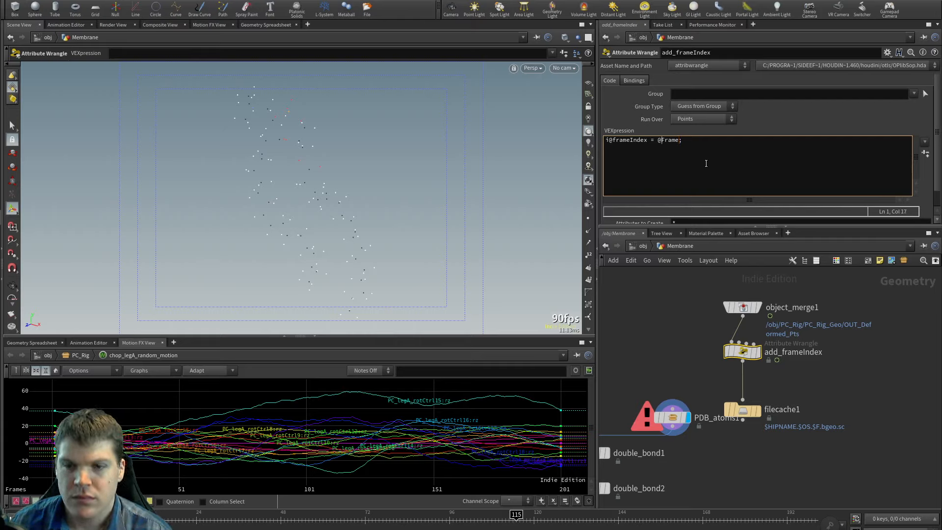
pyautogui.hotkey('ctrl', 'Left')
pyautogui.write('int(')
pyautogui.press('End')
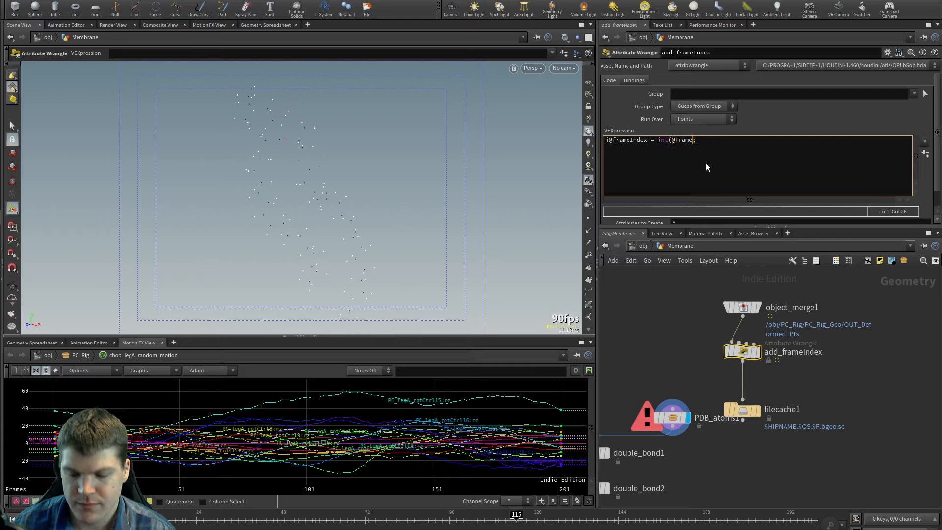
pyautogui.press('Left')
pyautogui.write(')')
pyautogui.press('End')
pyautogui.click(810, 119)
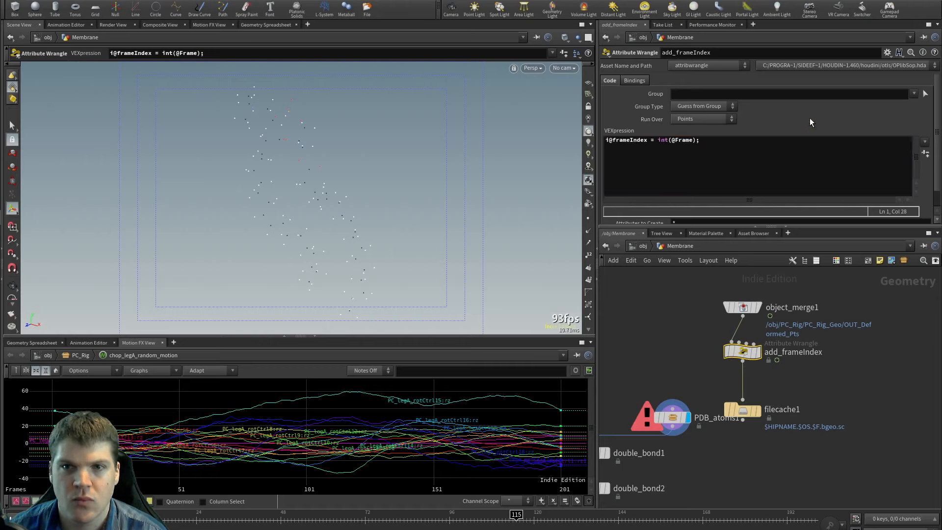
pyautogui.click(51, 341)
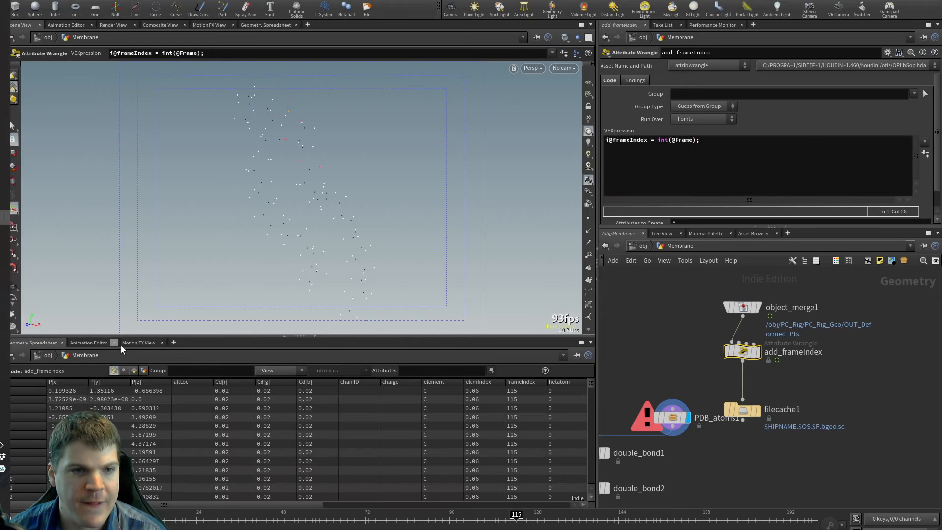
# Step: Move filecache1 closer under add_frameIndex and rename it as PC_Pts
pyautogui.moveTo(744, 408); pyautogui.dragTo(745, 384)
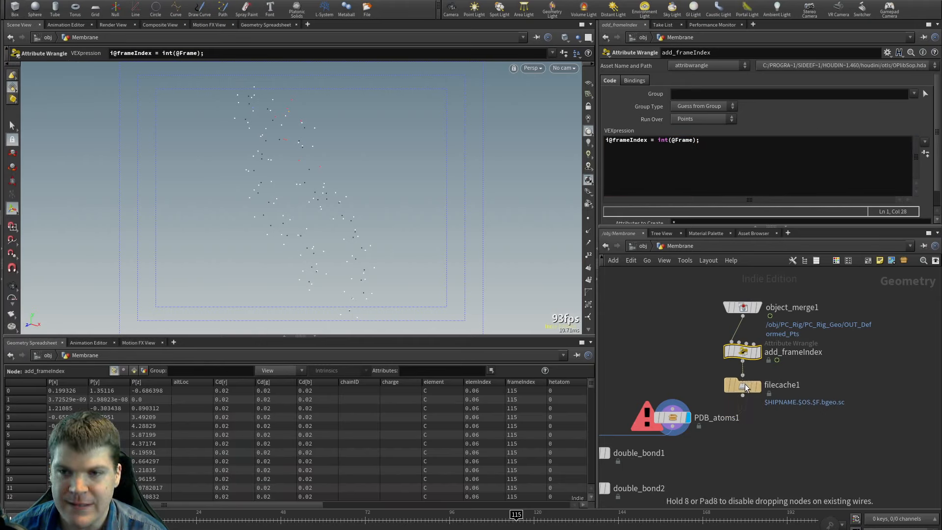
pyautogui.doubleClick(784, 382)
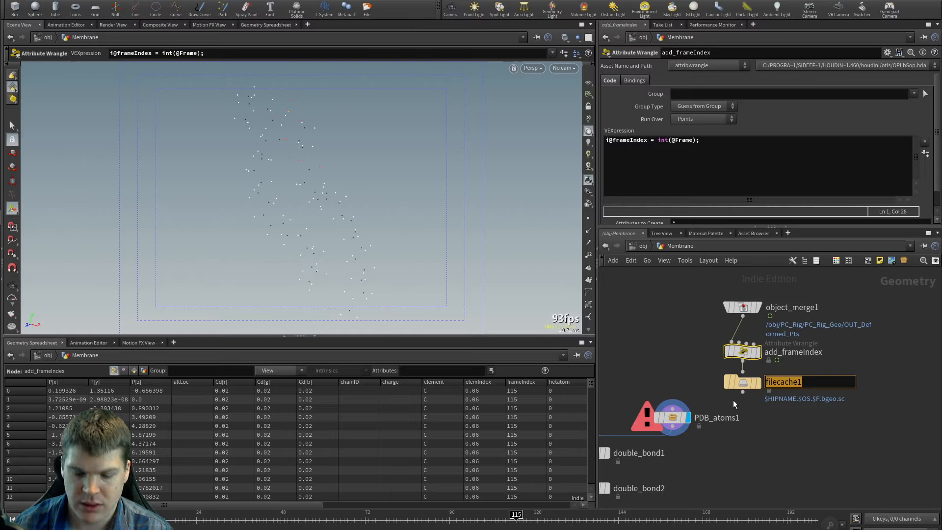
pyautogui.write('PC_')
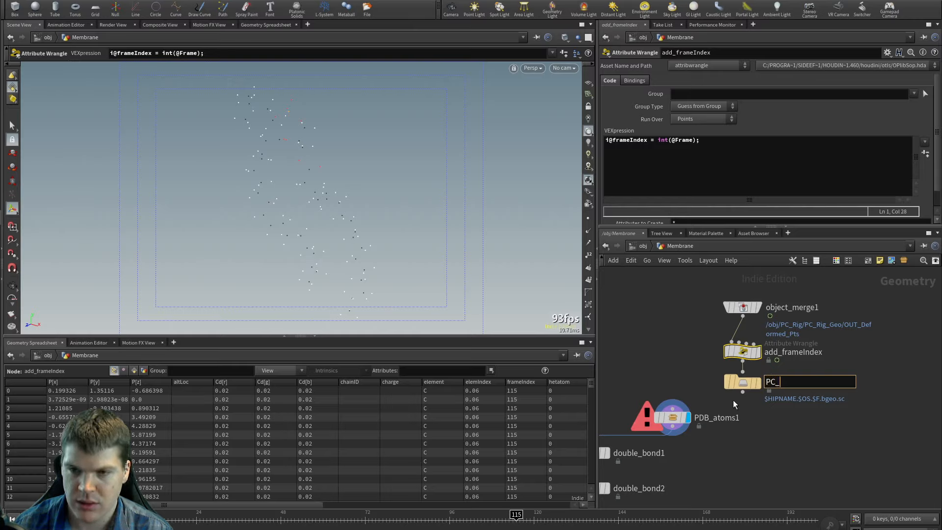
pyautogui.write('Pts')
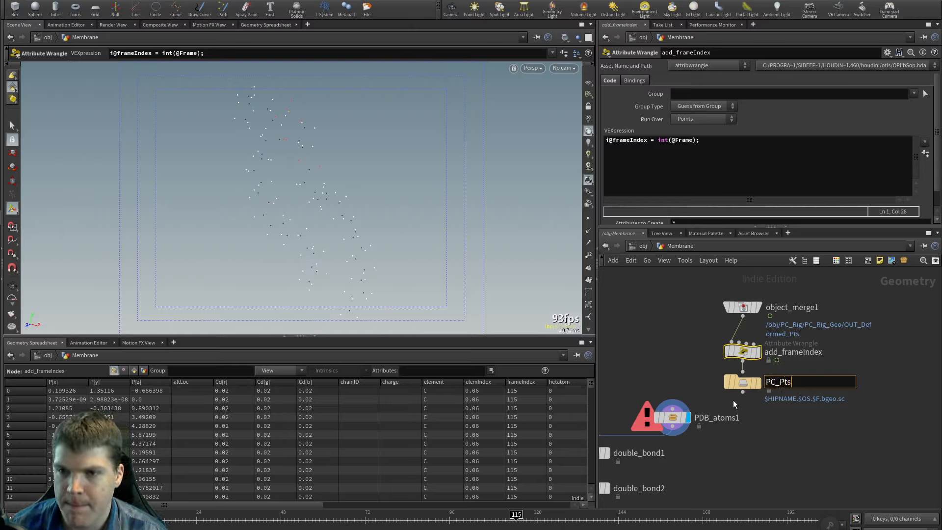
pyautogui.press('Return')
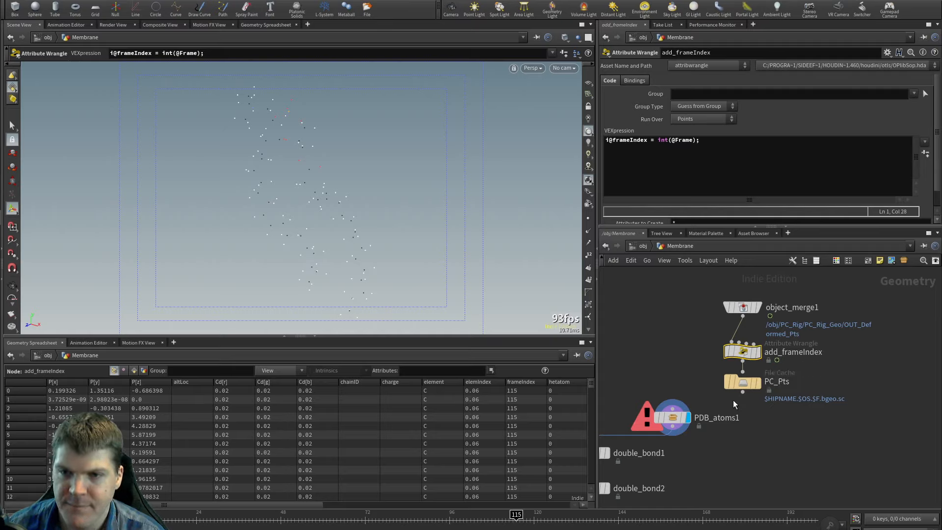
# Step: Set PC_Pts' Valid Frame Range to Save Current Frame
pyautogui.click(738, 385)
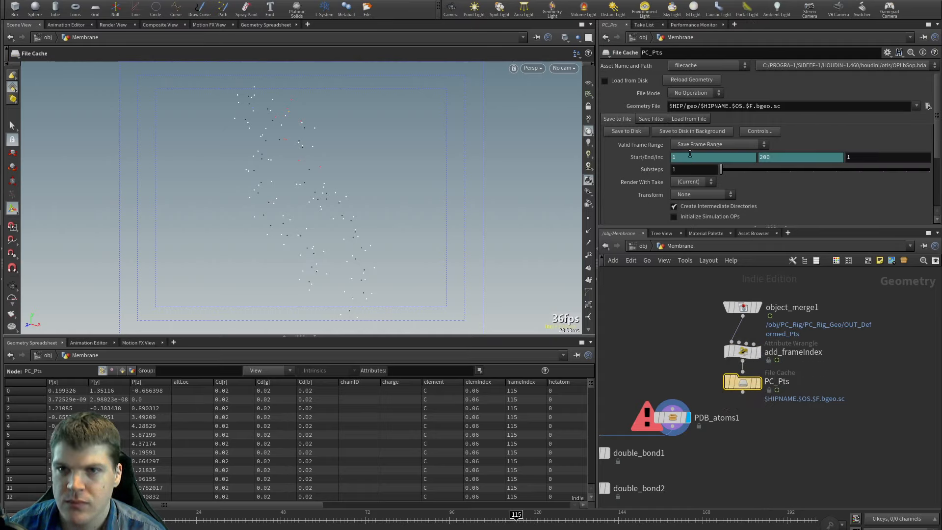
pyautogui.click(686, 145)
pyautogui.click(693, 156)
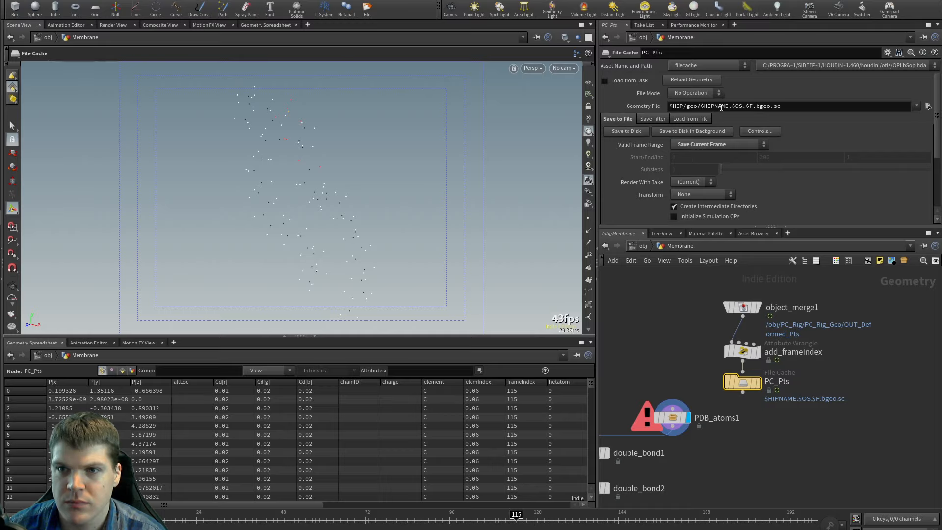
# Step: Set PC_Pts' Geometry File to $JOB/data/geo/$OS/$OS.$F.bgeo.sc and save the current frame to disk
pyautogui.click(702, 106)
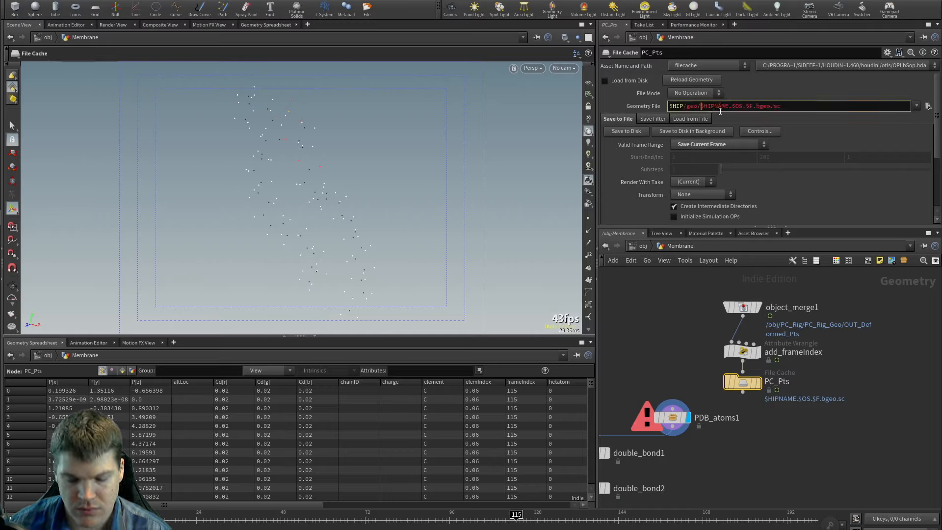
pyautogui.write('$OS/')
pyautogui.hotkey('shift', 'Right')
pyautogui.hotkey('shift', 'Right')
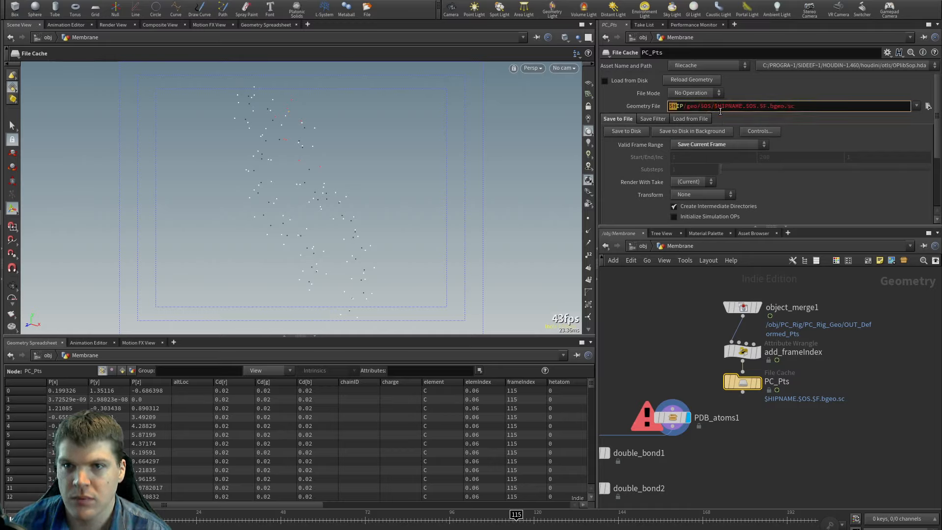
pyautogui.write('$JOB/')
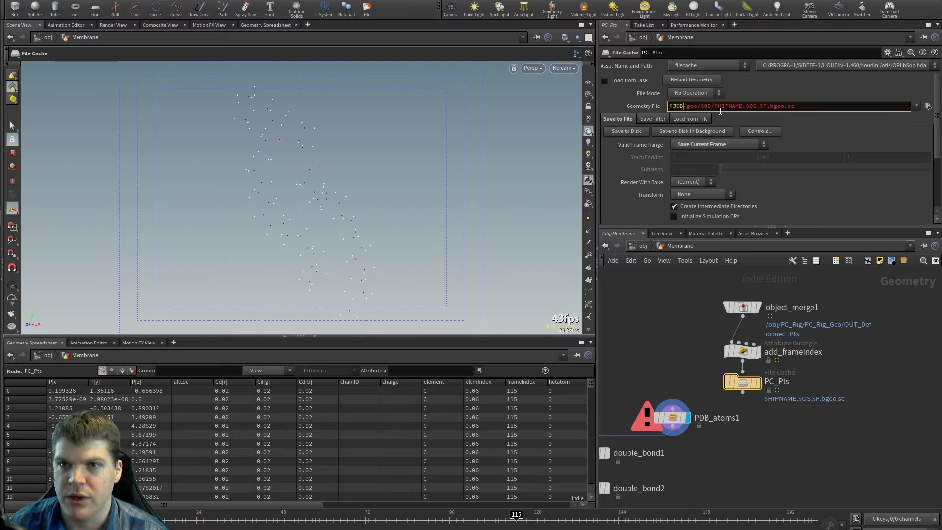
pyautogui.write('data/')
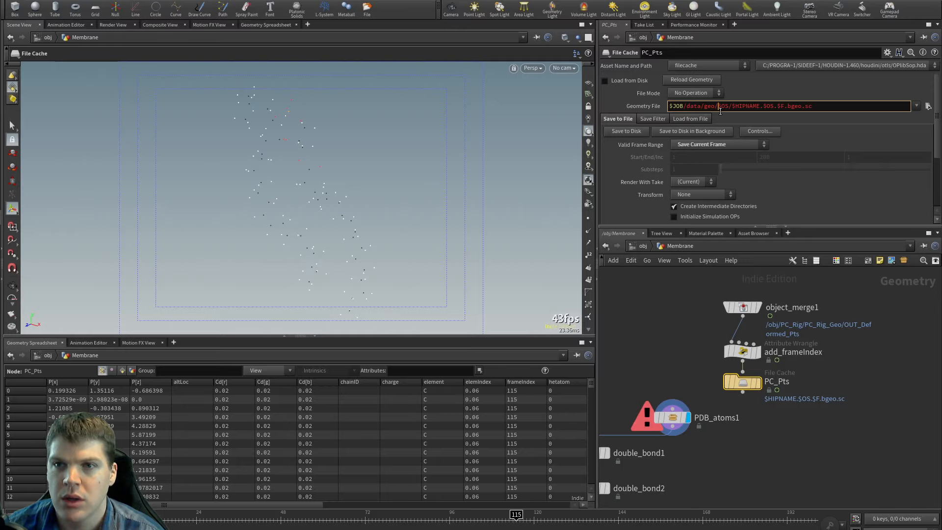
pyautogui.press('Right')
pyautogui.press('Right')
pyautogui.press('Right')
pyautogui.press('Right')
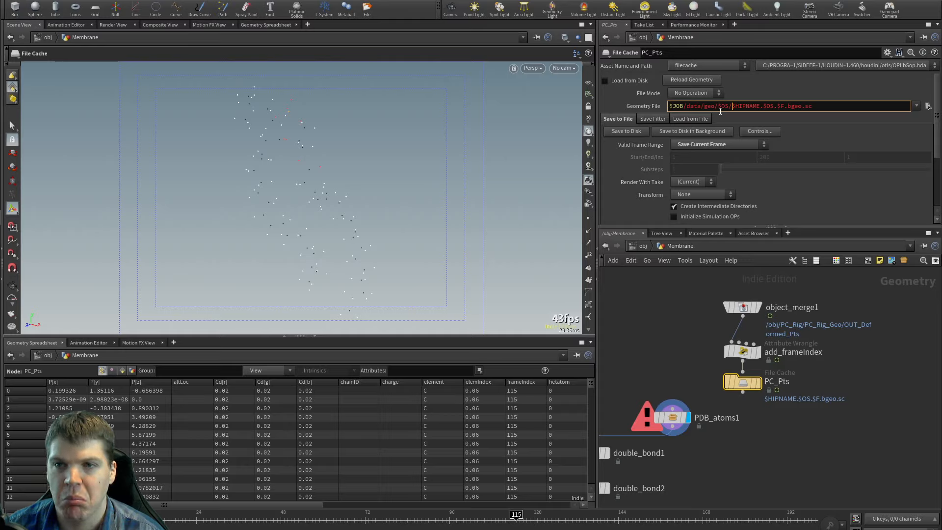
pyautogui.hotkey('ctrl', 'shift', 'Right')
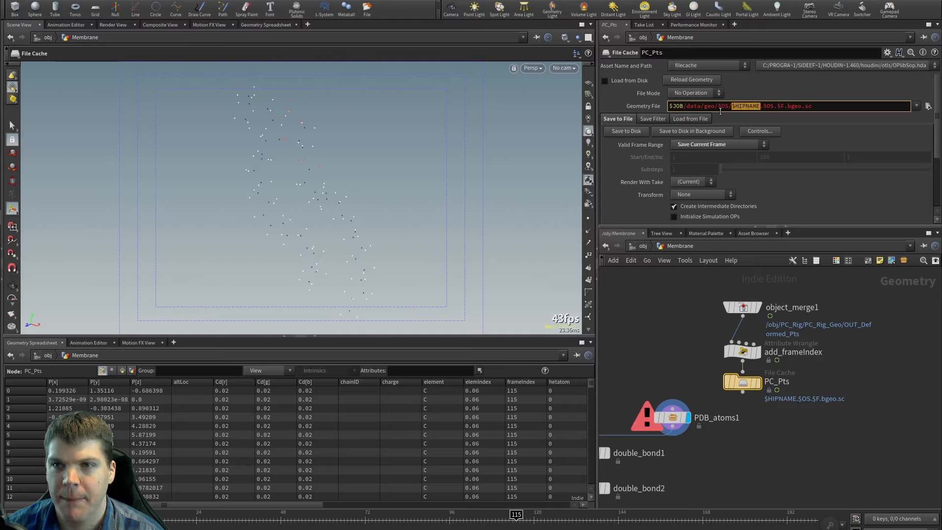
pyautogui.hotkey('shift', 'Right')
pyautogui.press('Delete')
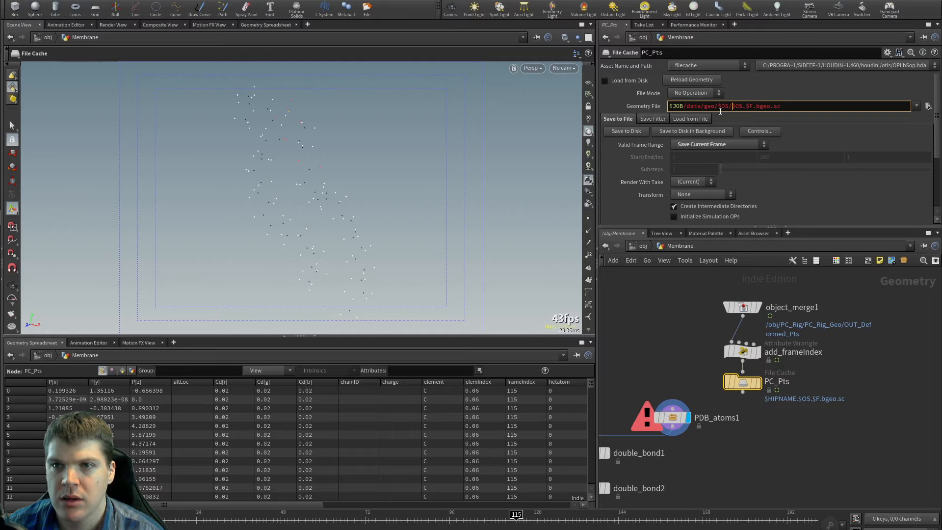
pyautogui.press('Return')
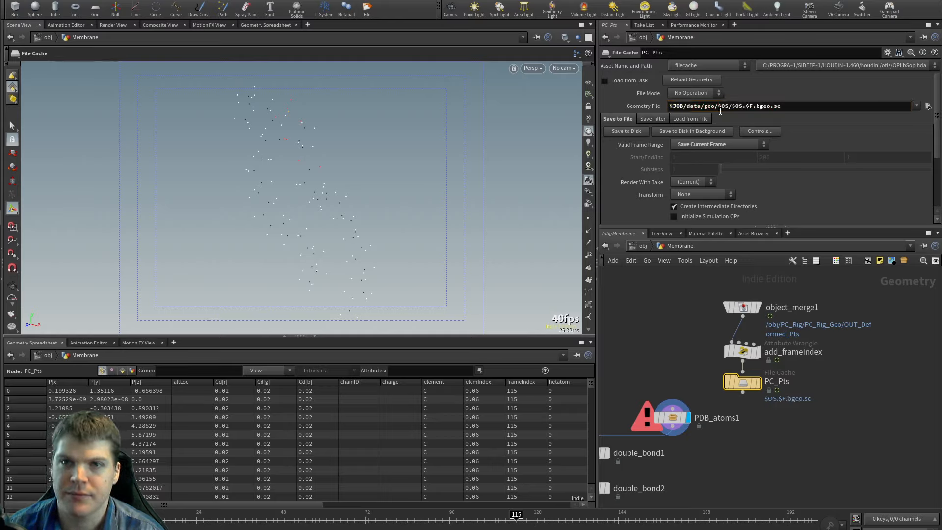
pyautogui.click(629, 131)
pyautogui.moveTo(838, 442); pyautogui.dragTo(771, 440, button='middle')
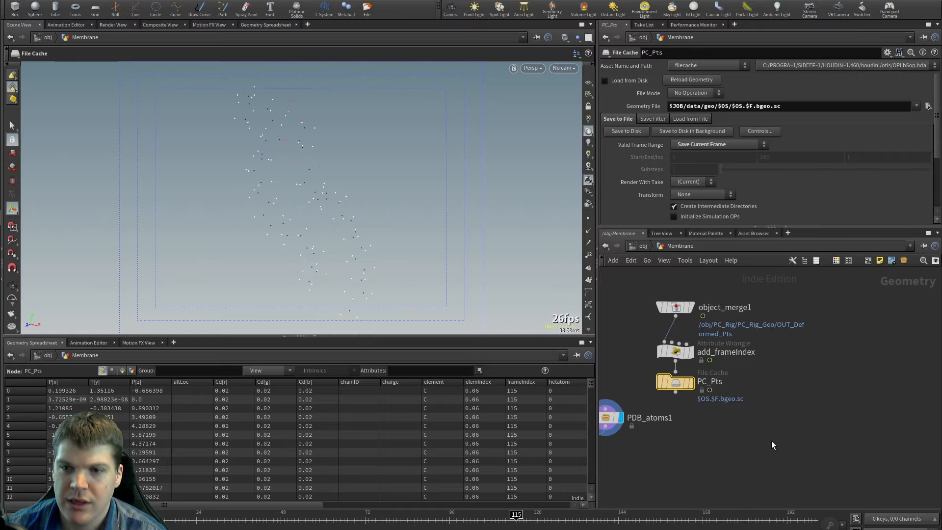
pyautogui.moveTo(690, 418); pyautogui.dragTo(769, 403, button='middle')
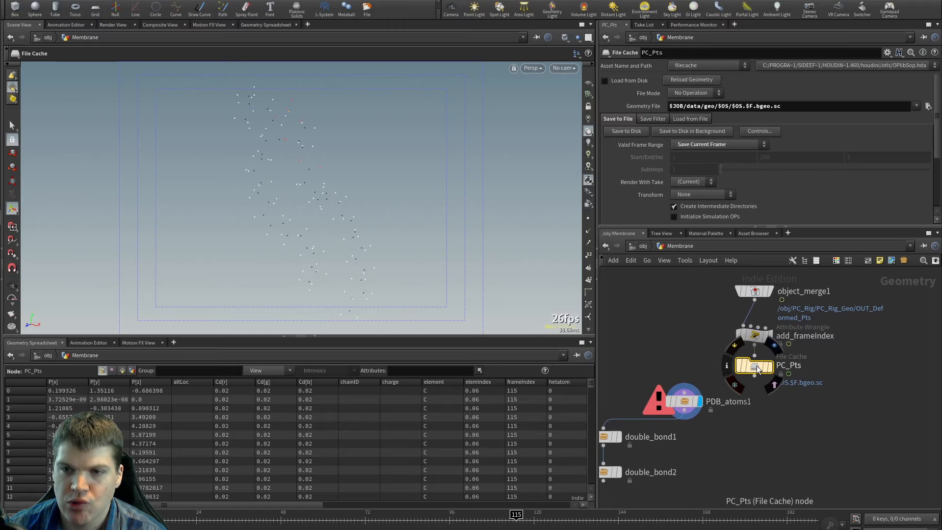
pyautogui.moveTo(898, 402); pyautogui.dragTo(802, 381, button='middle')
pyautogui.moveTo(819, 342); pyautogui.dragTo(788, 337, button='middle')
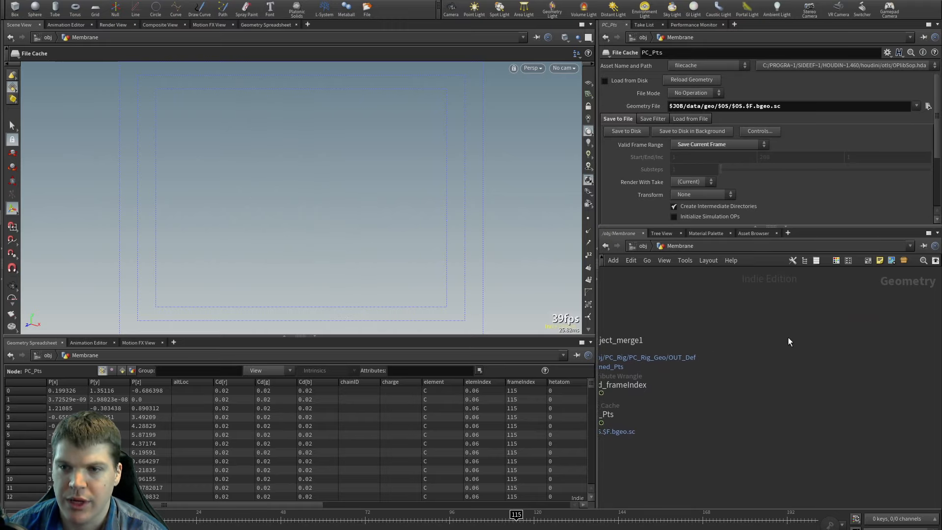
pyautogui.press('Tab')
pyautogui.write('fil')
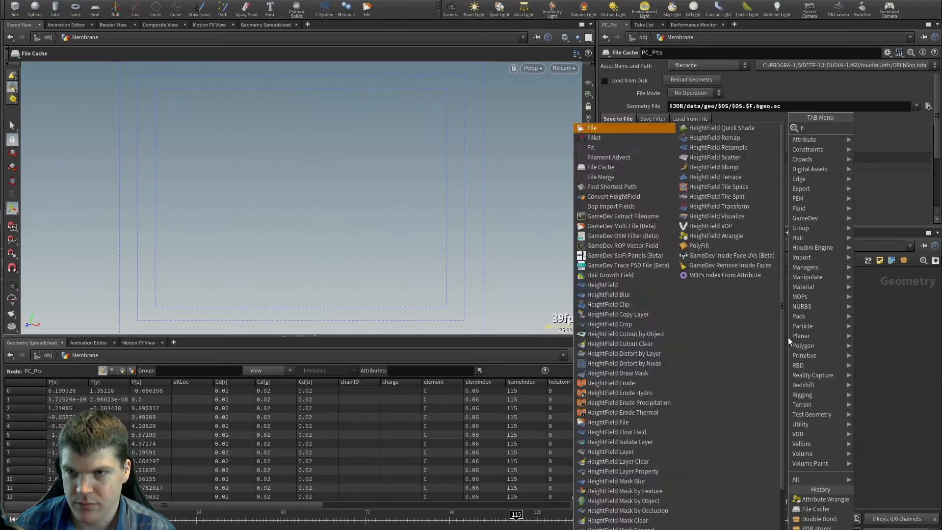
pyautogui.press('Down')
pyautogui.press('Down')
pyautogui.press('Down')
pyautogui.press('Down')
pyautogui.press('Return')
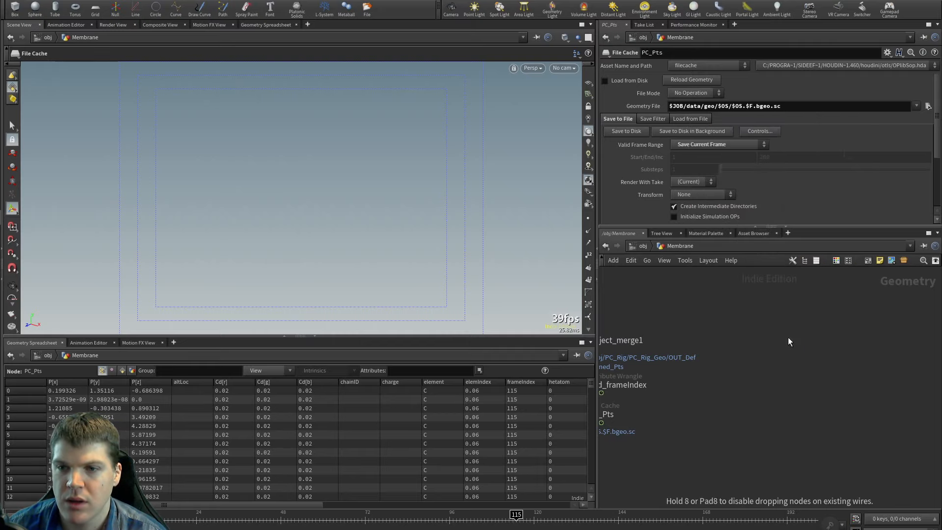
pyautogui.click(788, 337)
pyautogui.moveTo(783, 340)
pyautogui.mouseDown()
pyautogui.moveTo(762, 341)
pyautogui.moveTo(771, 341)
pyautogui.mouseUp()
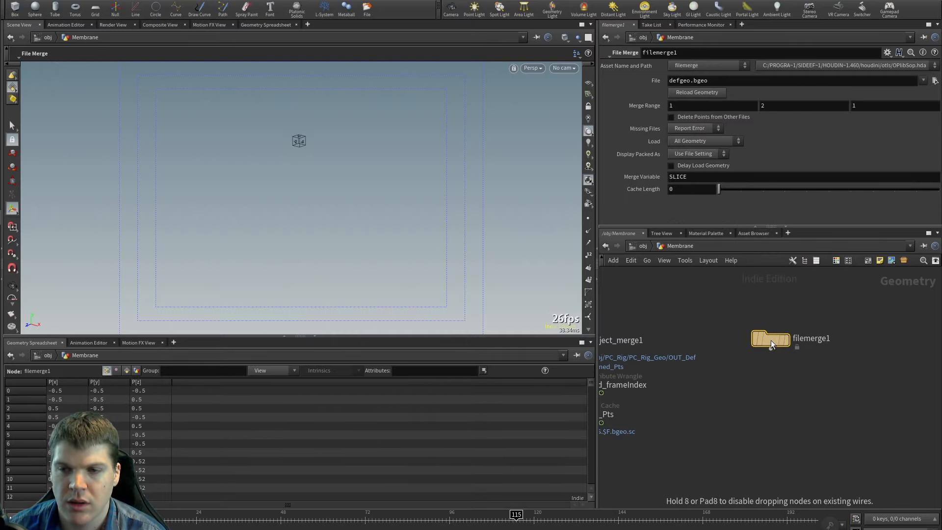
pyautogui.moveTo(771, 341)
pyautogui.press('Delete')
# Step: Add a File node in empty space beside the object_merge1 chain
pyautogui.press('Tab')
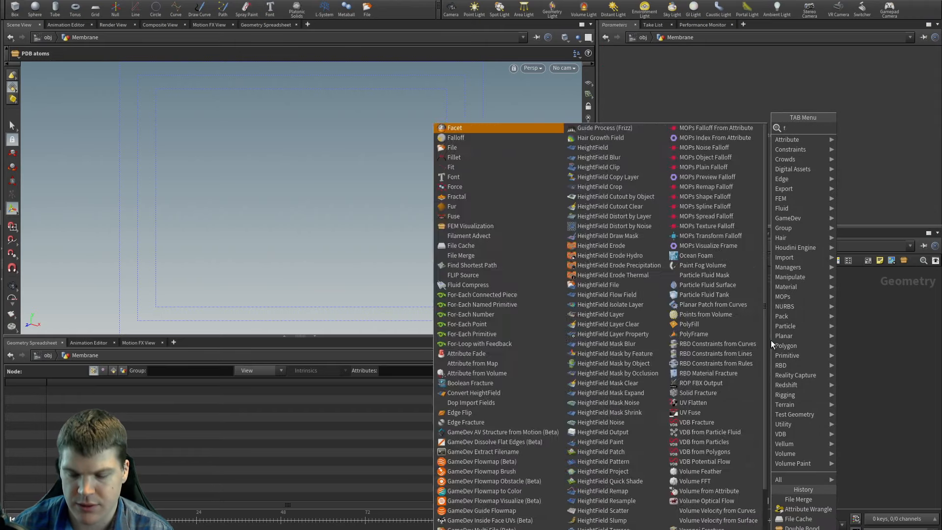
pyautogui.write('file')
pyautogui.press('Return')
pyautogui.click(770, 340)
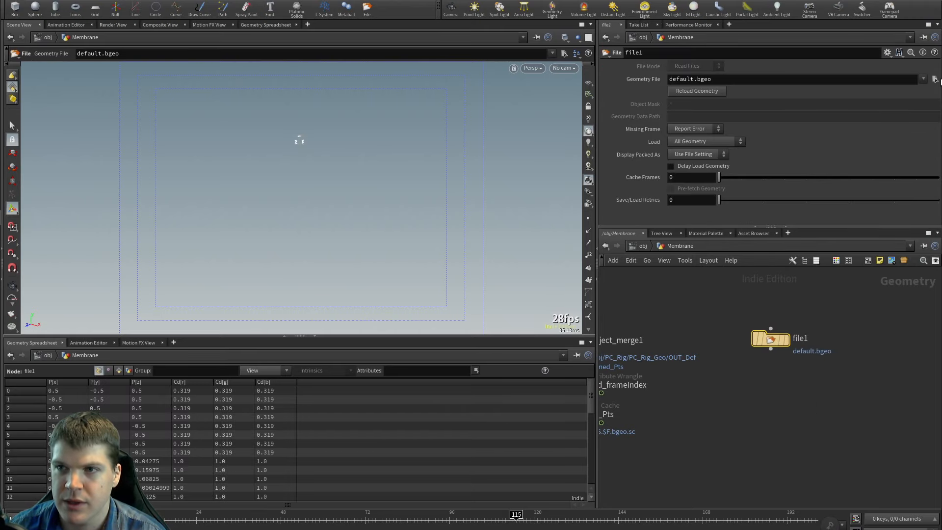
pyautogui.click(728, 80)
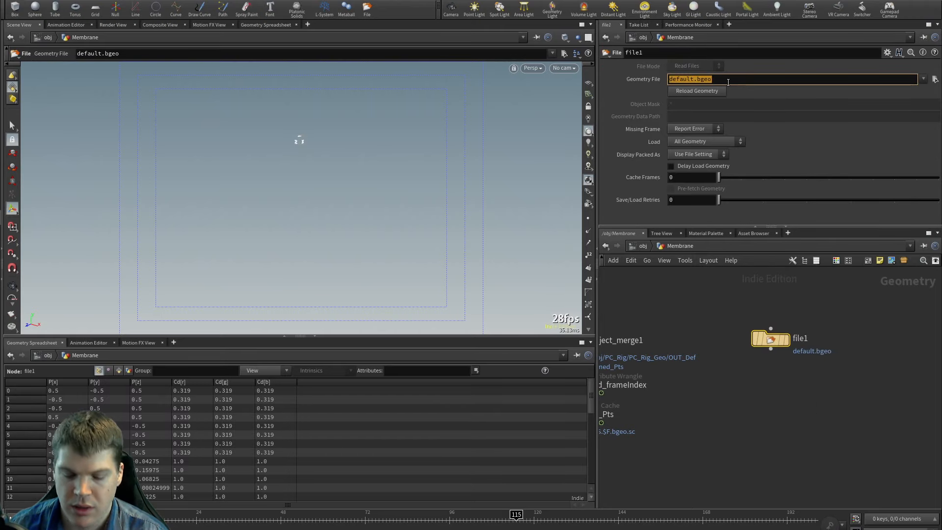
pyautogui.write('$JOB/dat')
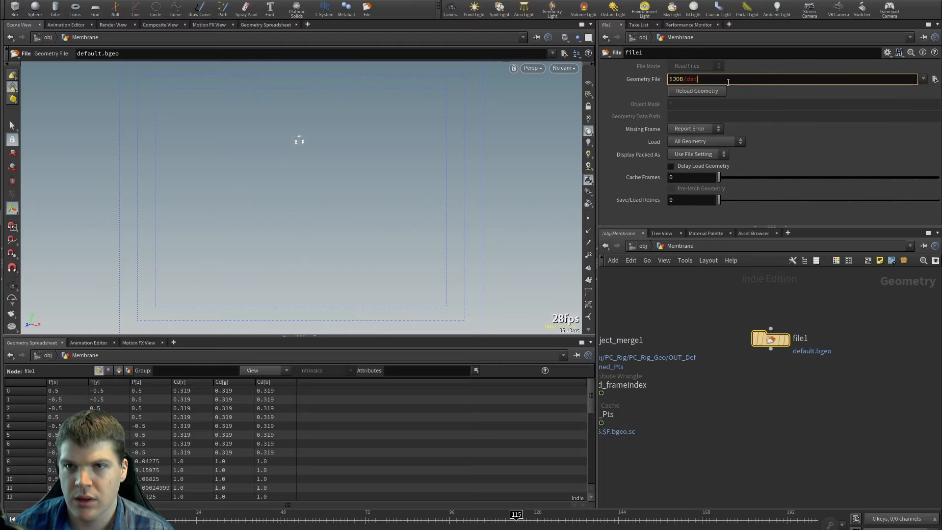
pyautogui.write('a/geo/')
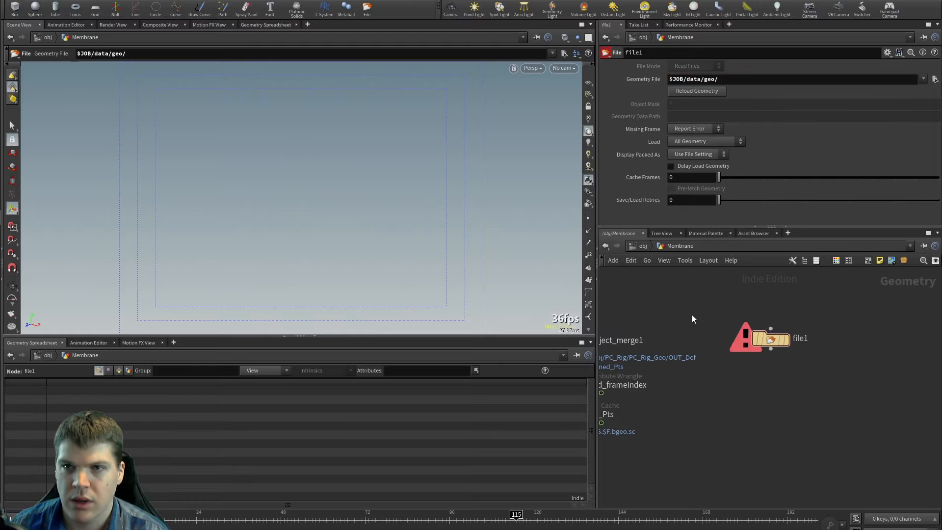
# Step: Copy PC_Pts' Geometry File path into file1's Geometry File, replacing its entire contents
pyautogui.moveTo(692, 317); pyautogui.dragTo(778, 292, button='middle')
pyautogui.click(653, 392)
pyautogui.click(774, 107)
pyautogui.hotkey('ctrl', 'c')
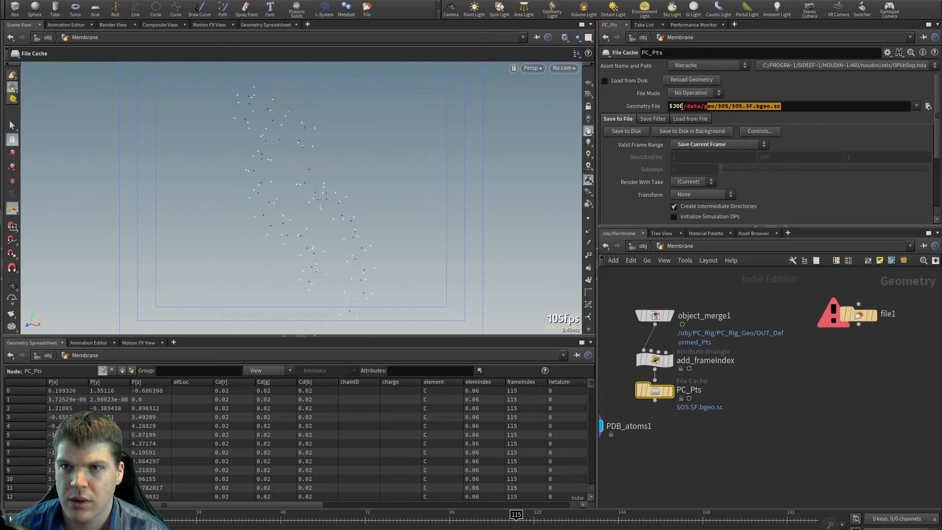
pyautogui.click(858, 314)
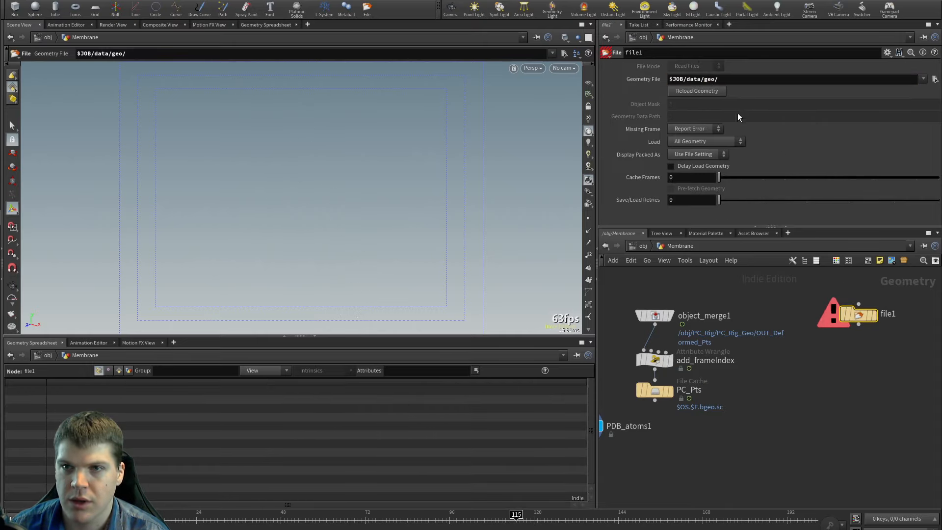
pyautogui.click(726, 79)
pyautogui.hotkey('ctrl', 'v')
# Step: Replace both $OS variables in file1's path with PC_Pts so it reads $JOB/data/geo/PC_Pts/PC_Pts.$F.bgeo.sc
pyautogui.press('Left')
pyautogui.press('Left')
pyautogui.press('Left')
pyautogui.press('Left')
pyautogui.press('Left')
pyautogui.press('Left')
pyautogui.press('Left')
pyautogui.press('Left')
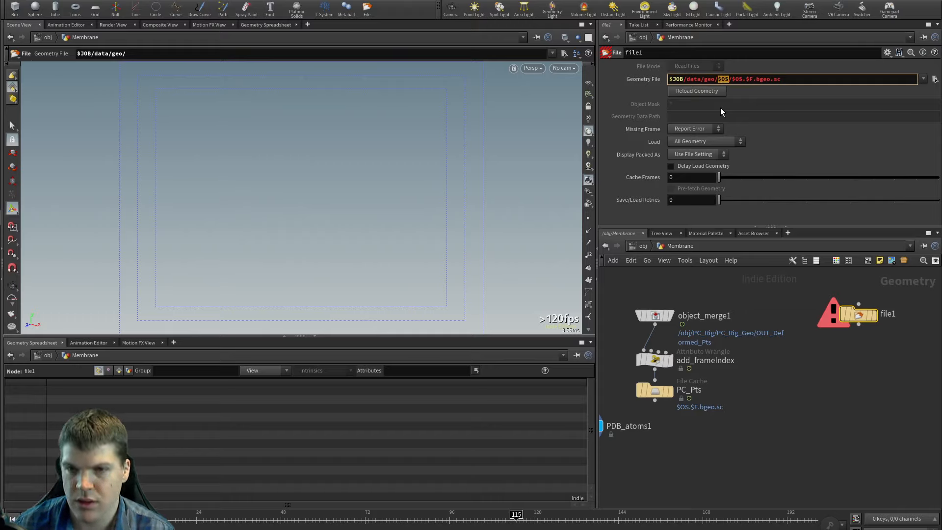
pyautogui.write('PC_Pts')
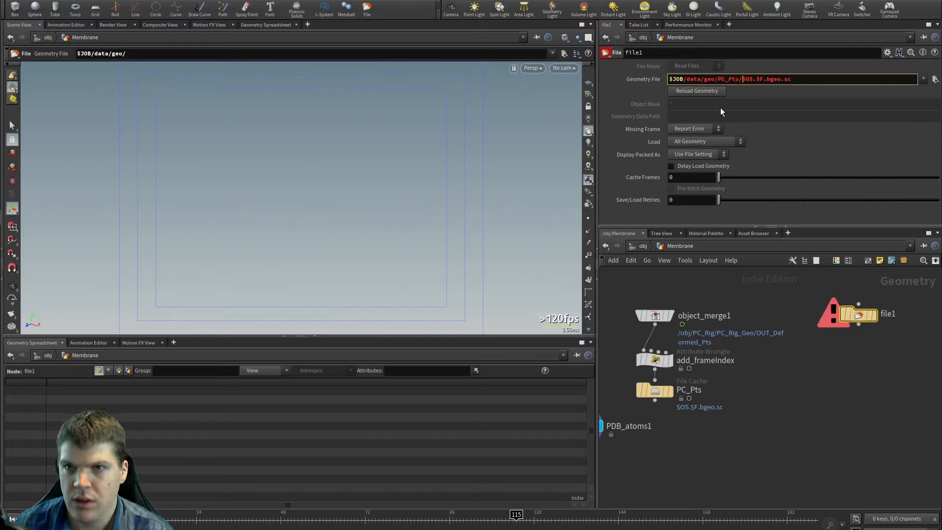
pyautogui.hotkey('shift', 'Right')
pyautogui.hotkey('shift', 'Right')
pyautogui.hotkey('shift', 'Right')
pyautogui.write('PC_')
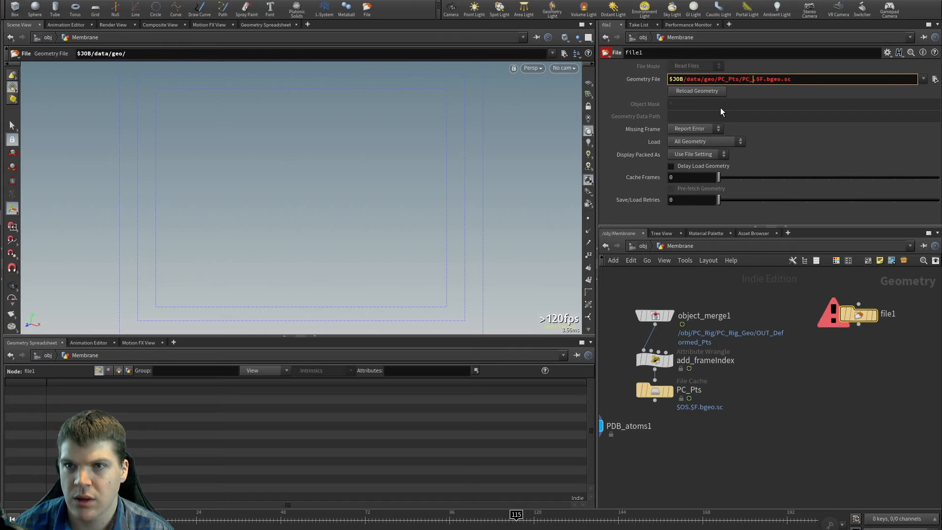
pyautogui.write('Pts')
pyautogui.press('Return')
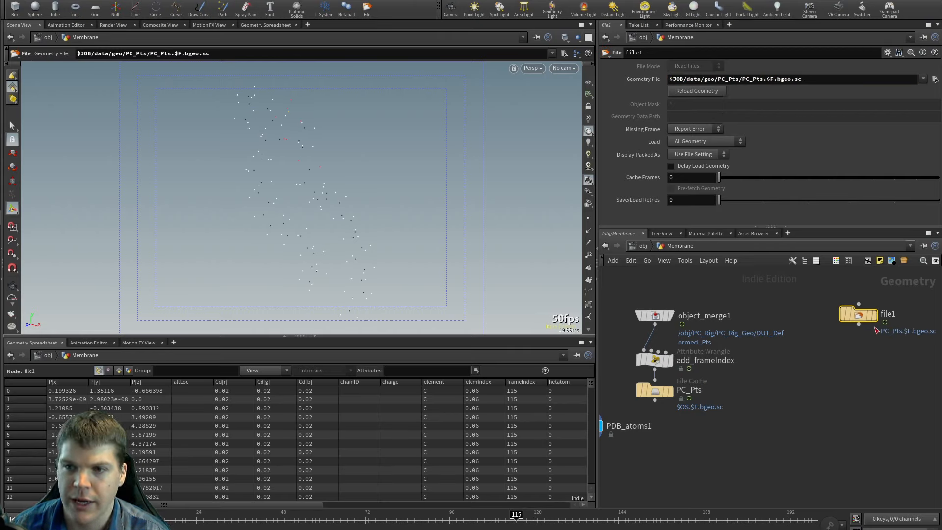
# Step: Display the file1 node, rename it as PC_input and move it slightly closer to the PC_Pts chain
pyautogui.click(860, 313)
pyautogui.moveTo(863, 340); pyautogui.dragTo(835, 349, button='middle')
pyautogui.click(869, 324)
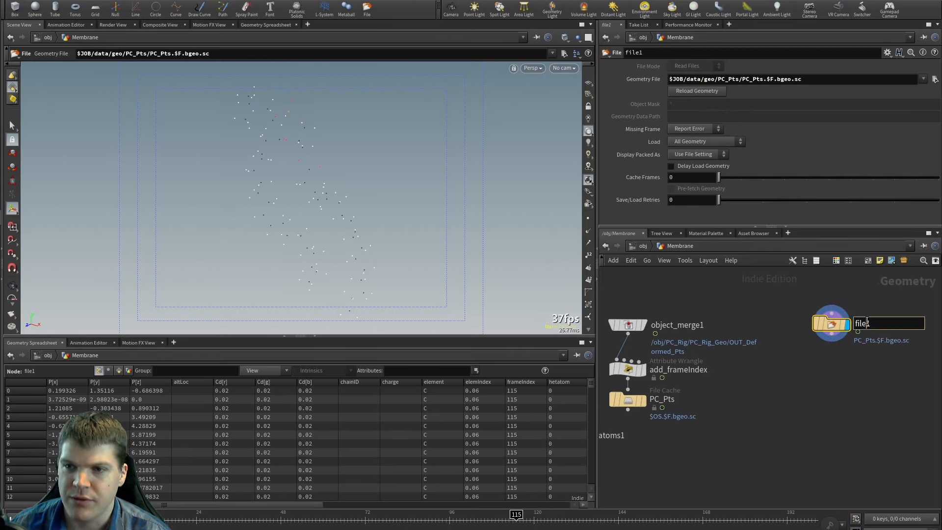
pyautogui.moveTo(871, 324); pyautogui.dragTo(852, 322)
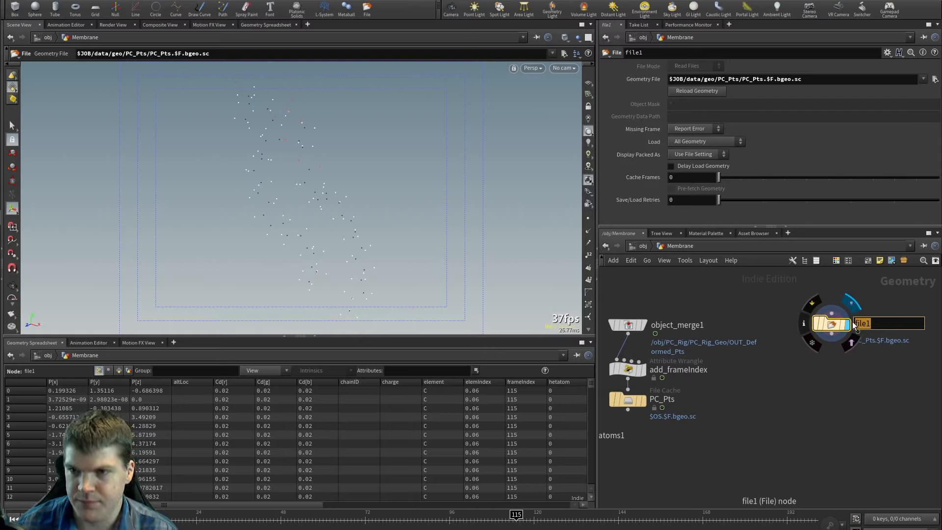
pyautogui.write('PC_input_')
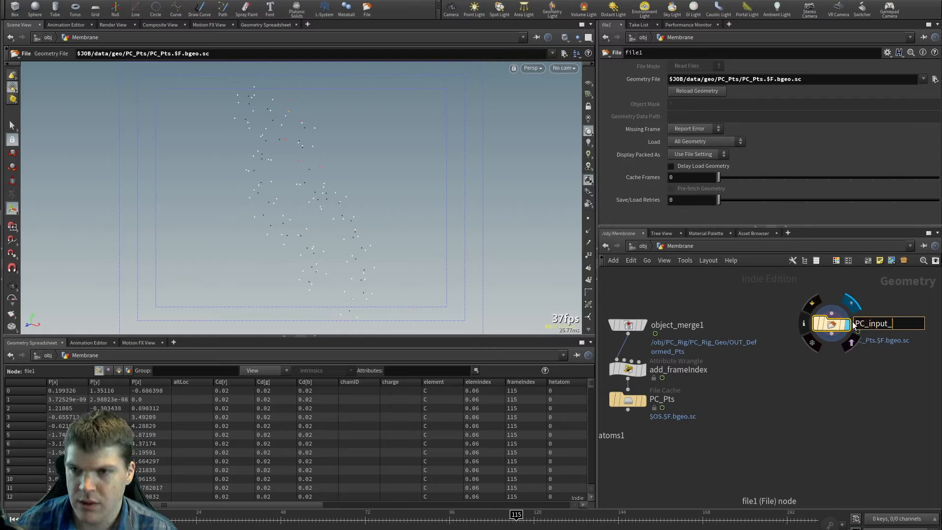
pyautogui.press('Return')
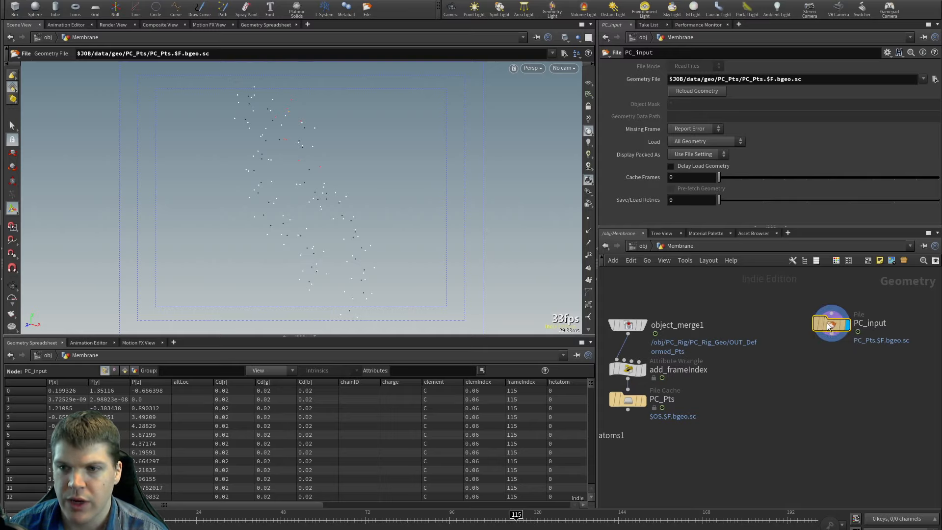
pyautogui.moveTo(832, 324); pyautogui.dragTo(815, 326)
pyautogui.moveTo(828, 358); pyautogui.dragTo(802, 360, button='middle')
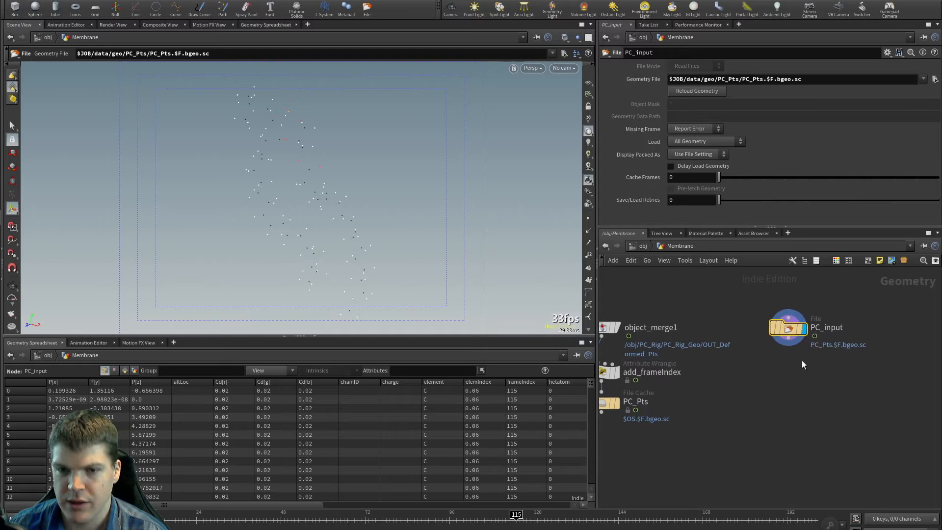
# Step: Go to frame 26, then add a Time Shift node wired below PC_input with some space between them
pyautogui.hotkey('ctrl', 'Up')
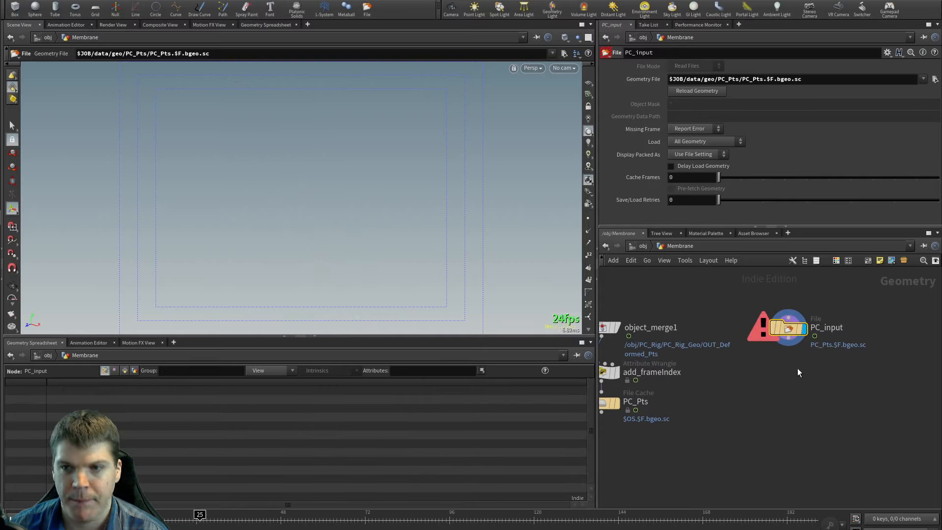
pyautogui.moveTo(790, 327)
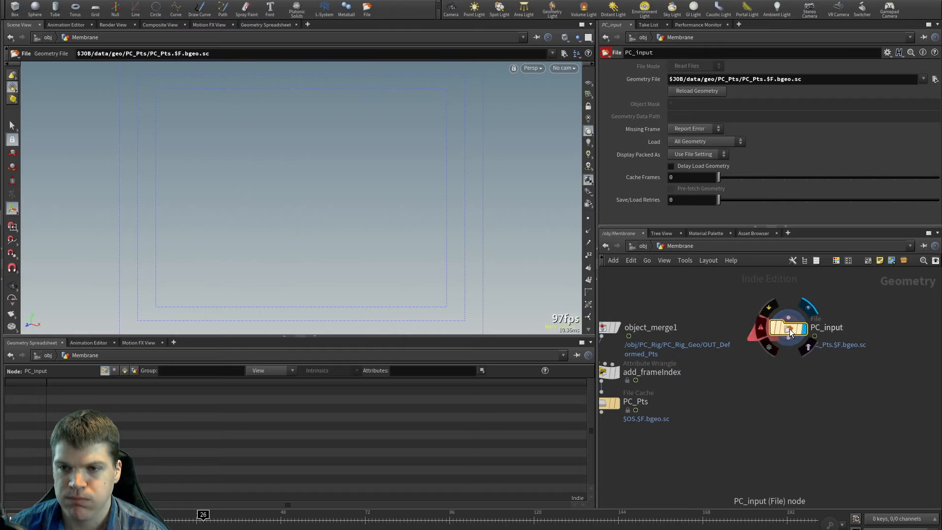
pyautogui.press('Tab')
pyautogui.write('tim')
pyautogui.press('Down')
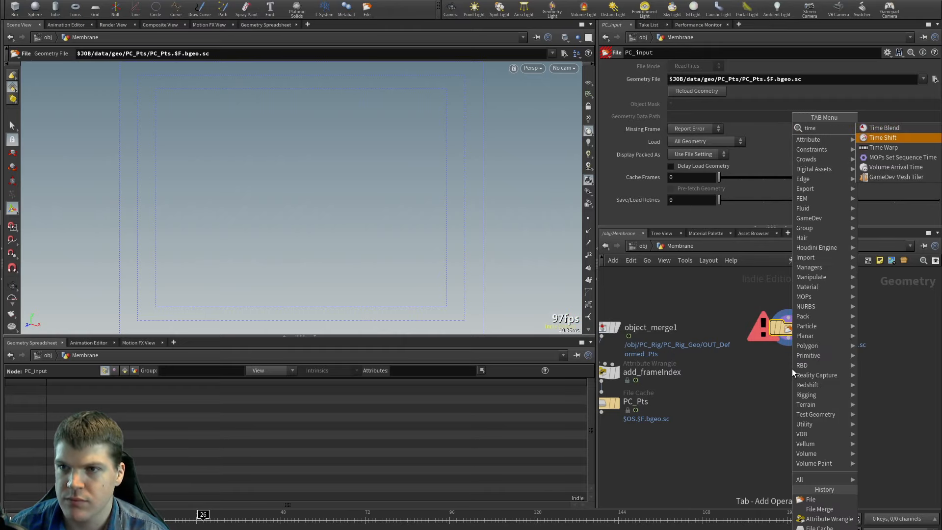
pyautogui.press('Return')
pyautogui.click(792, 372)
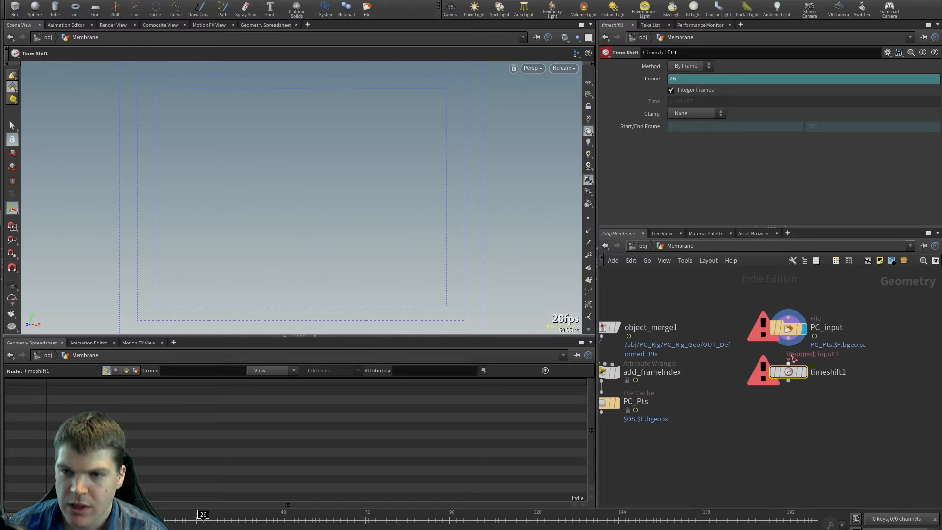
pyautogui.moveTo(787, 374)
pyautogui.moveTo(788, 375); pyautogui.dragTo(787, 393)
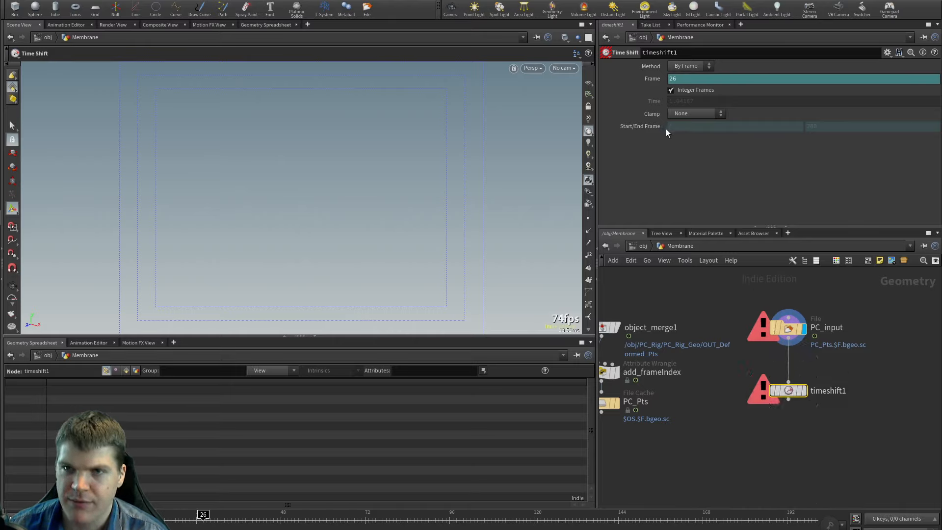
# Step: Replace the expression in timeshift1's Frame parameter with the fixed value 115
pyautogui.click(695, 77)
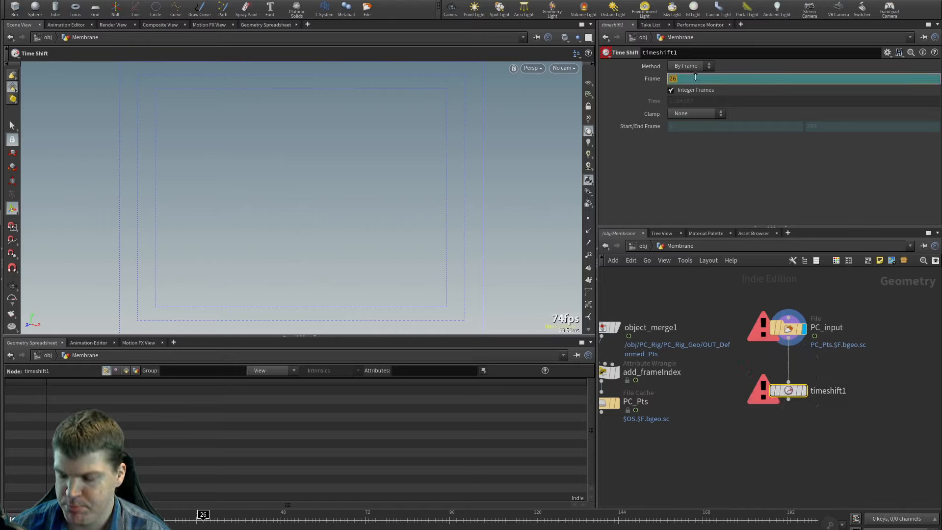
pyautogui.press('Return')
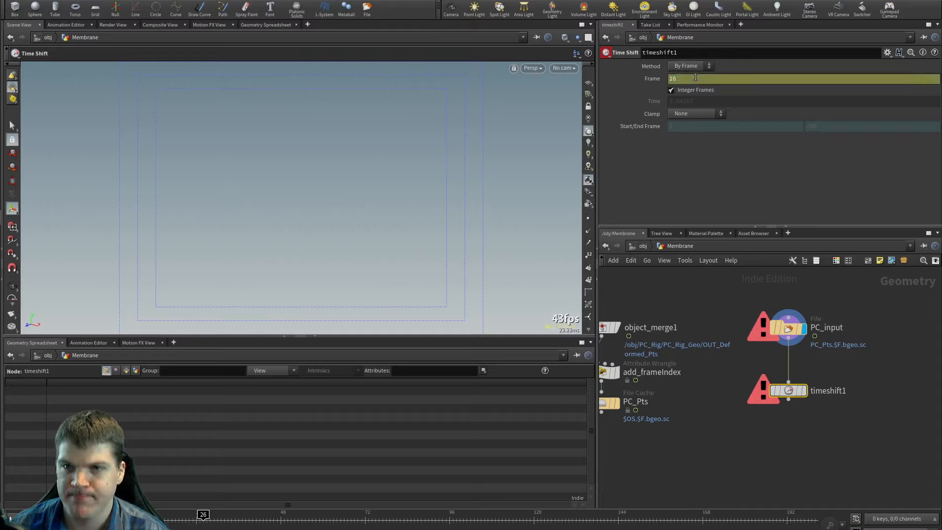
pyautogui.click(695, 77)
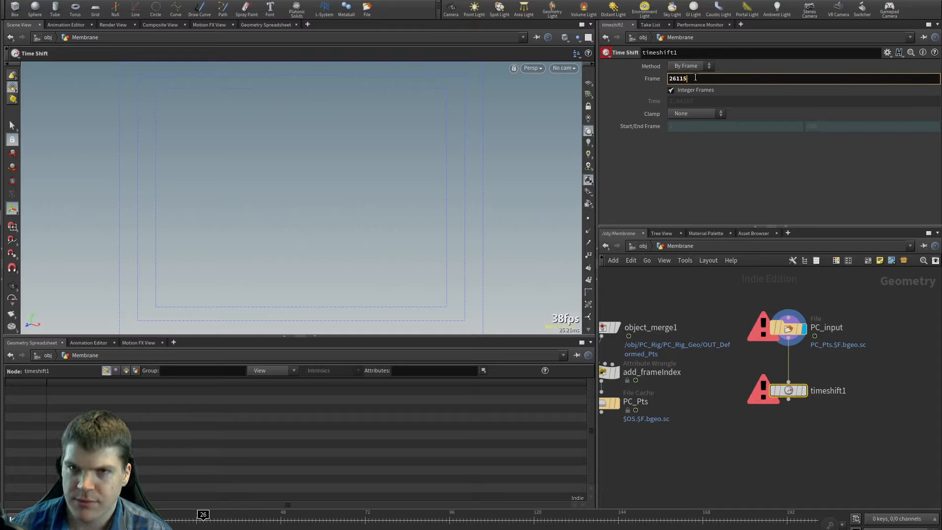
pyautogui.write('115')
pyautogui.press('Delete')
pyautogui.press('Delete')
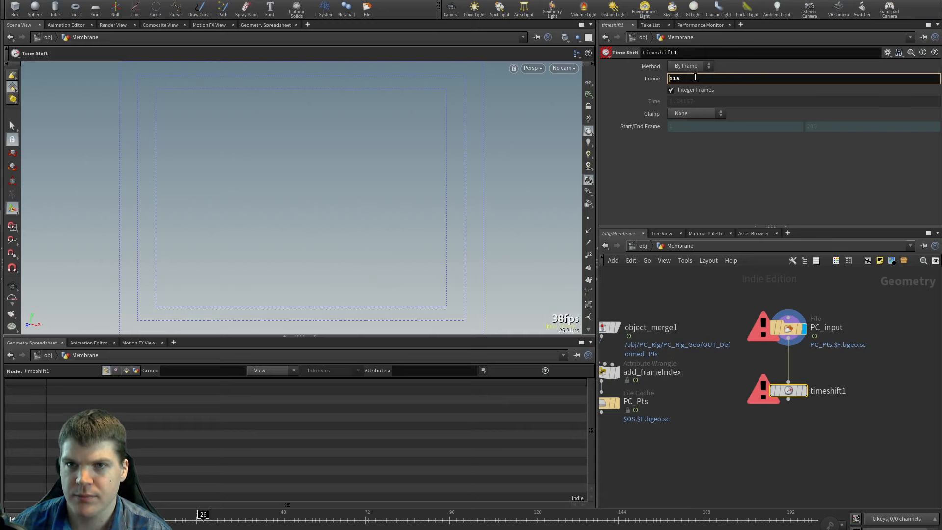
pyautogui.press('Return')
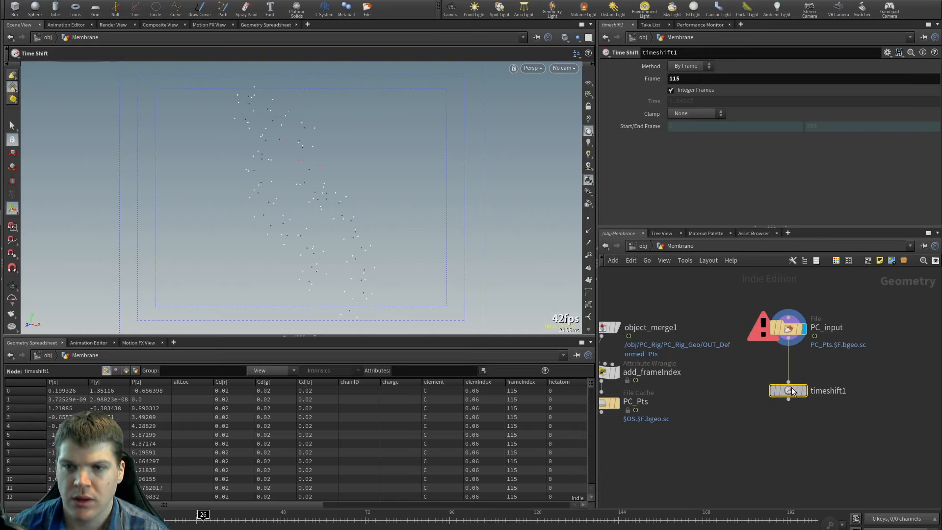
# Step: Move timeshift1 closer beneath PC_input, display it and check its points at other timeline frames
pyautogui.moveTo(790, 391); pyautogui.dragTo(791, 376)
pyautogui.click(803, 376)
pyautogui.hotkey('ctrl', 'Up')
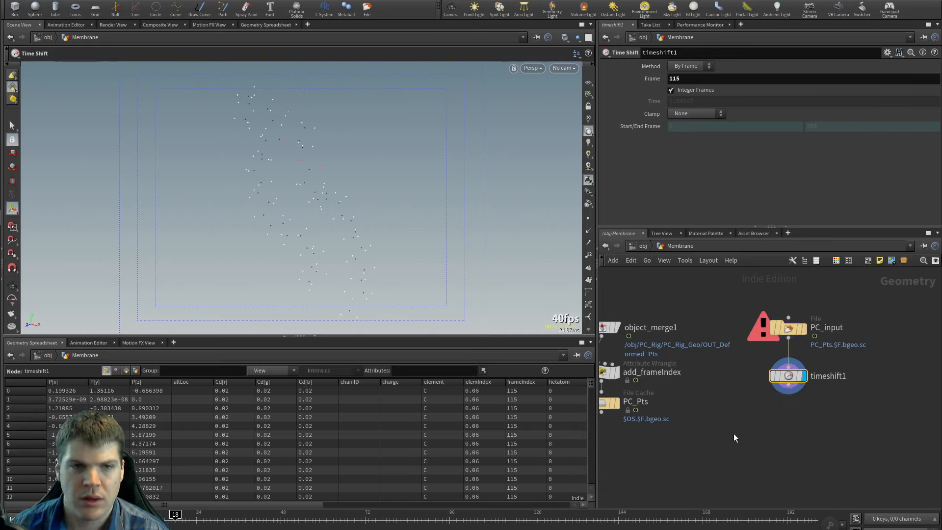
pyautogui.moveTo(788, 380)
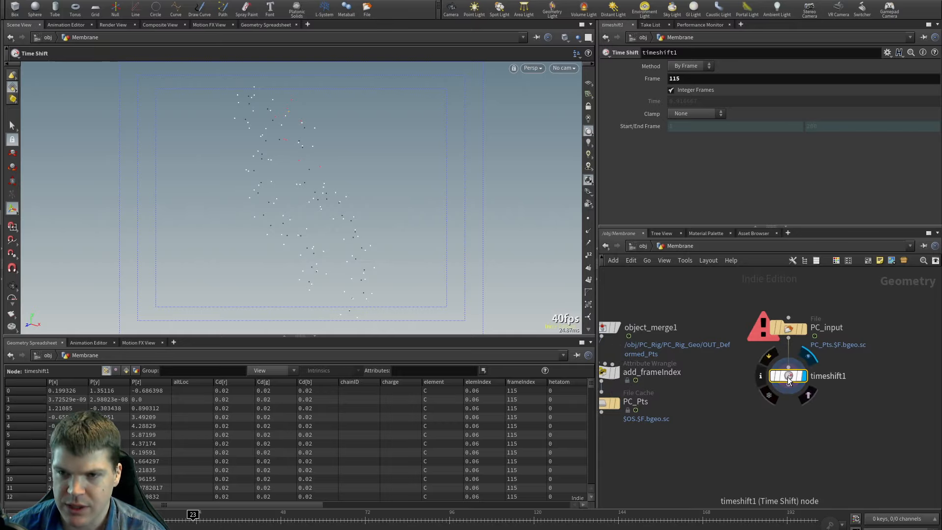
pyautogui.moveTo(788, 380); pyautogui.dragTo(789, 368)
# Step: Add a PDB atoms node wired directly below timeshift1 and display it
pyautogui.moveTo(800, 401); pyautogui.dragTo(751, 397, button='middle')
pyautogui.scroll(-3, 810, 393)
pyautogui.moveTo(809, 393); pyautogui.dragTo(767, 387, button='middle')
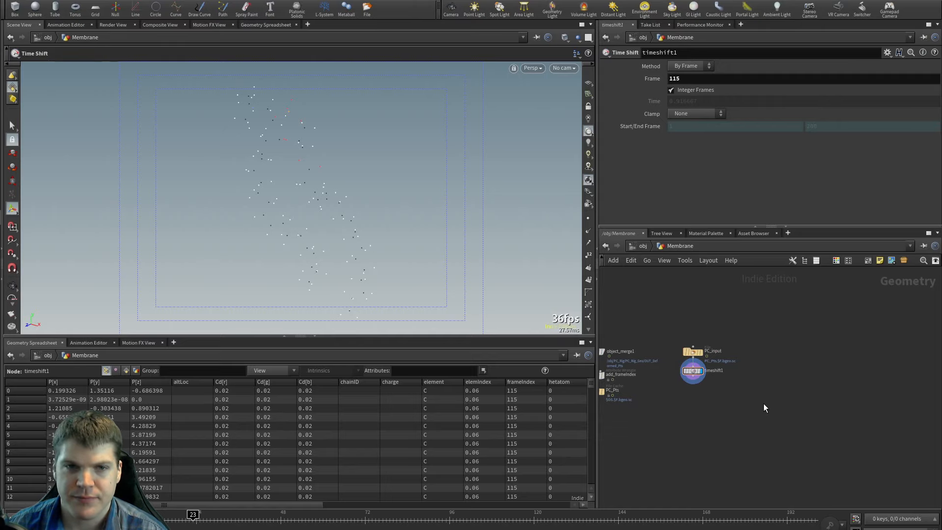
pyautogui.scroll(2, 712, 385)
pyautogui.press('Tab')
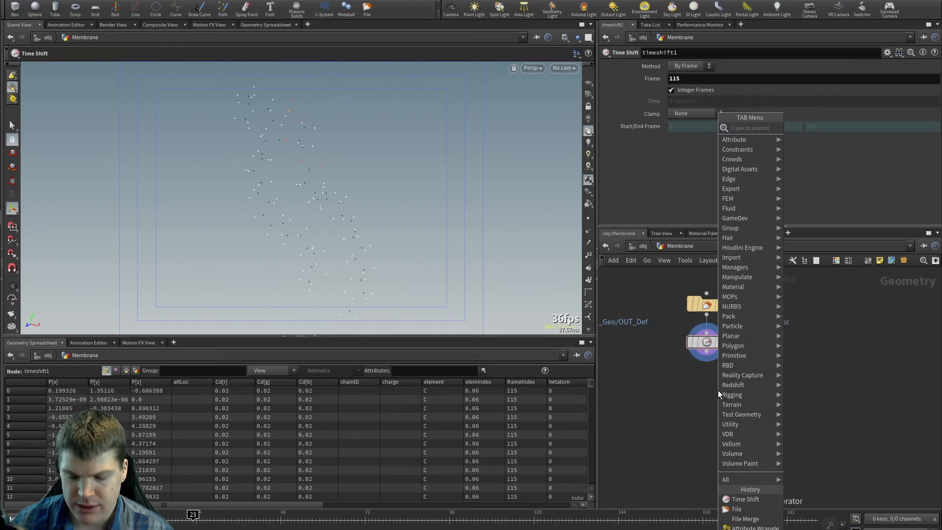
pyautogui.write('pdb')
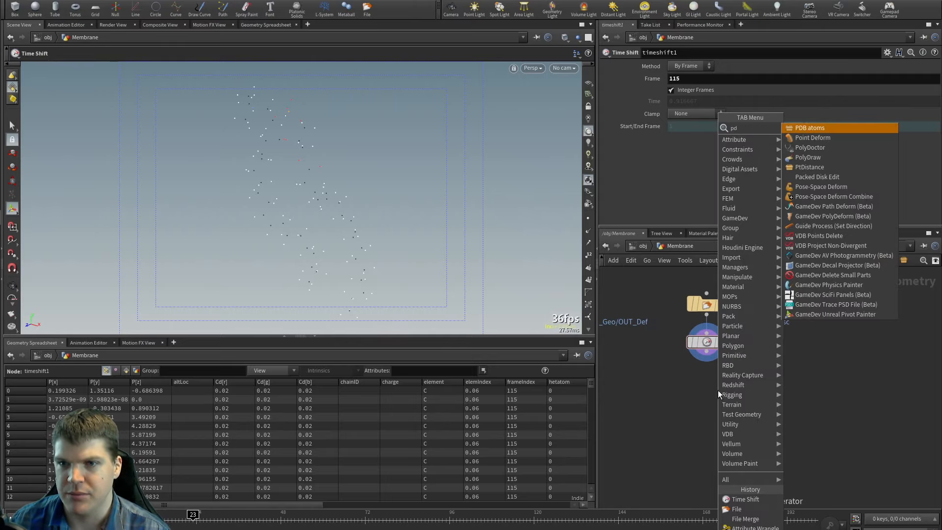
pyautogui.press('Return')
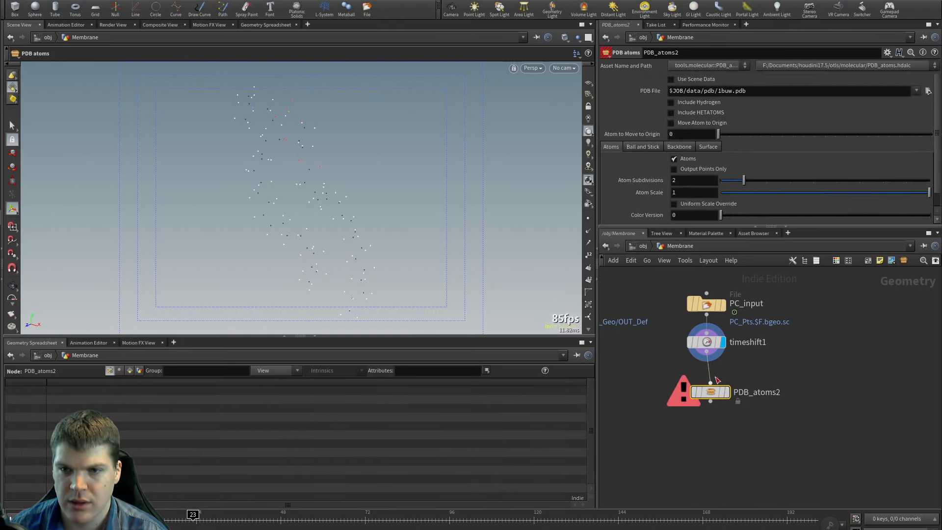
pyautogui.click(707, 389)
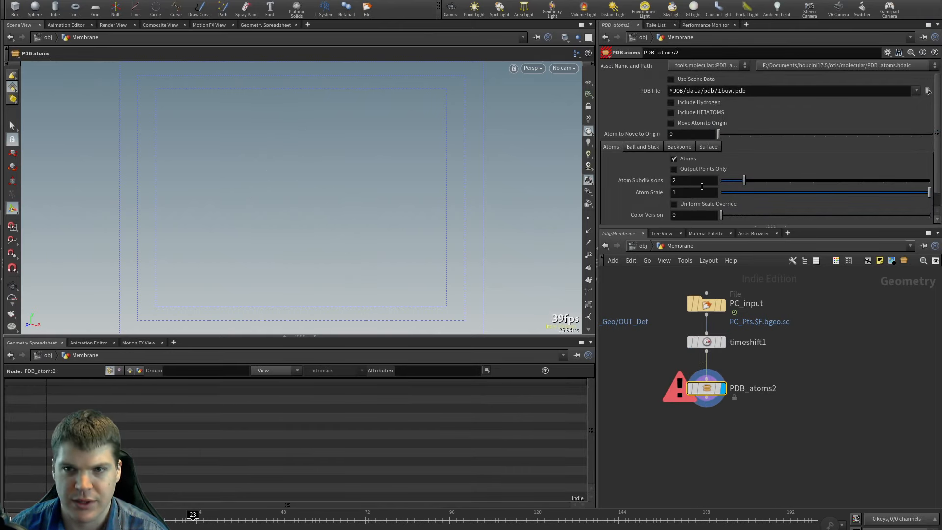
# Step: Enable Use Scene Data on PDB_atoms2 and set its Color Version to 1
pyautogui.click(694, 79)
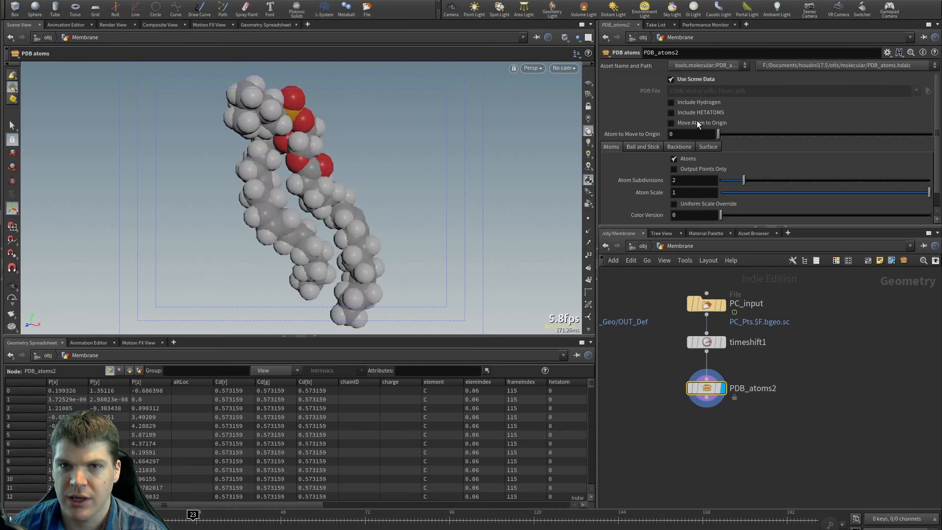
pyautogui.moveTo(721, 215); pyautogui.dragTo(909, 219)
pyautogui.scroll(-3, 337, 188)
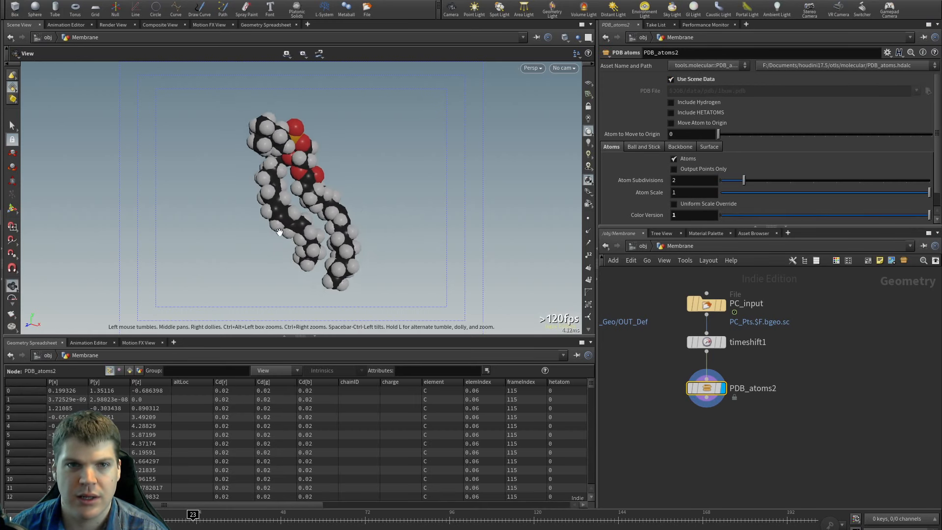
pyautogui.keyDown('alt'); pyautogui.moveTo(281, 231); pyautogui.dragTo(302, 236); pyautogui.keyUp('alt')
pyautogui.scroll(2, 302, 236)
pyautogui.press('Return')
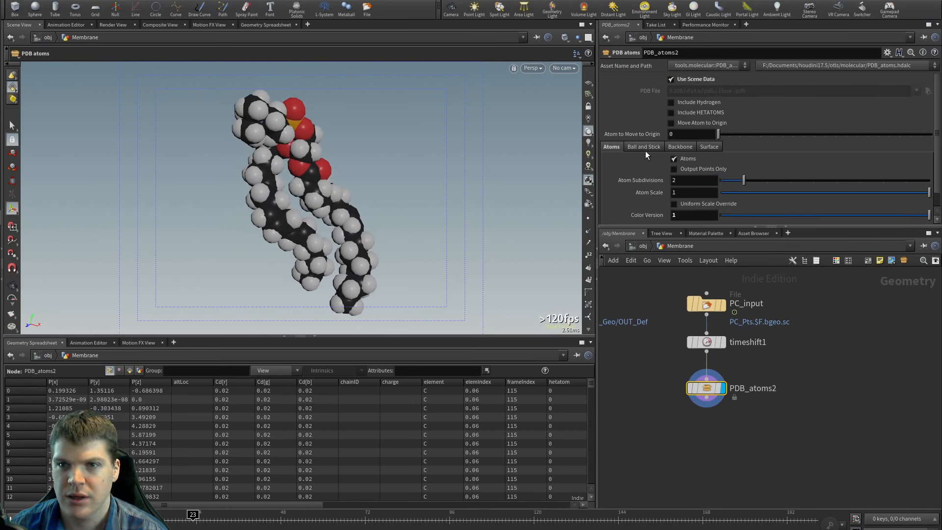
# Step: Add a Pack node wired below PDB_atoms2 and display it
pyautogui.press('Tab')
pyautogui.write('p')
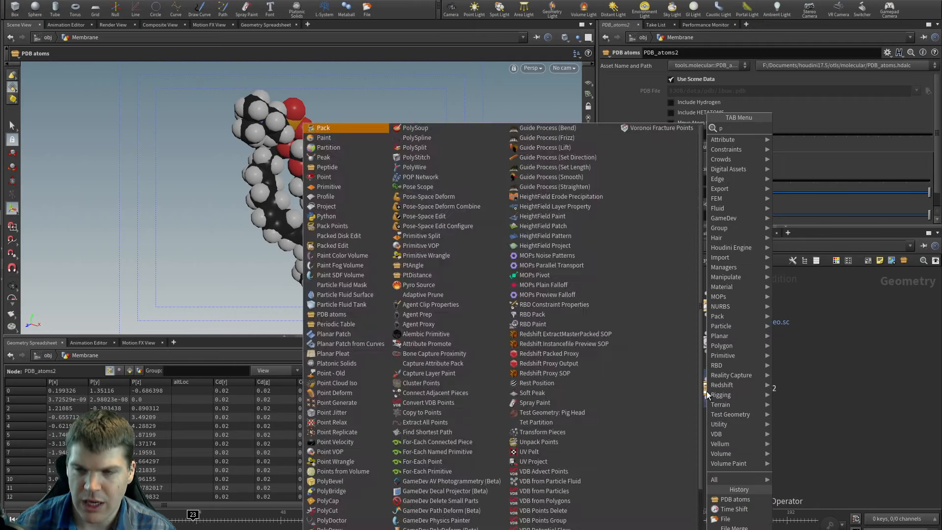
pyautogui.press('Escape')
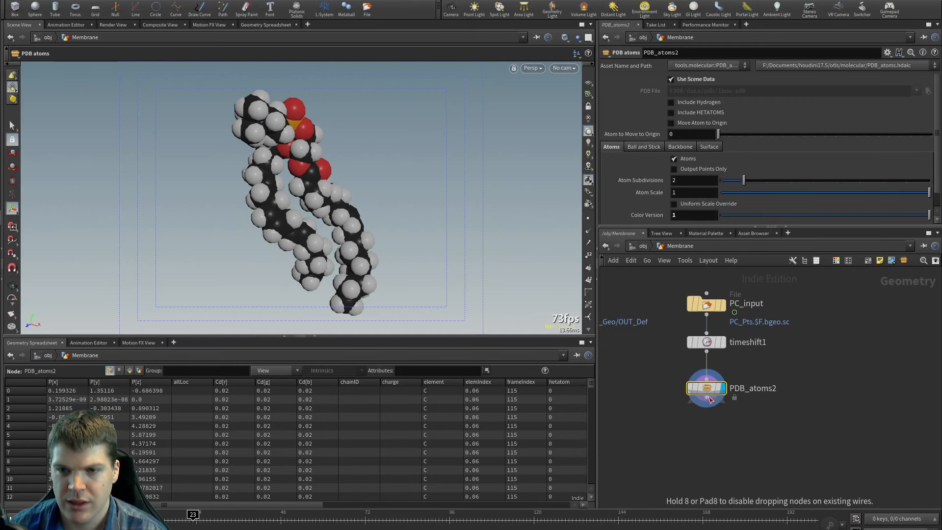
pyautogui.click(708, 425)
pyautogui.click(713, 429)
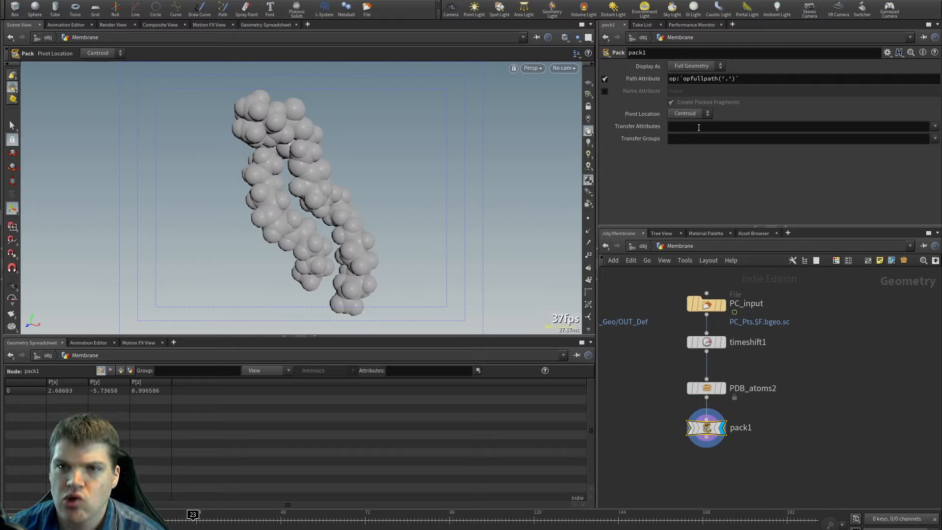
# Step: Set pack1's Pivot Location to Origin and transfer the Cd attribute
pyautogui.click(701, 116)
pyautogui.click(700, 126)
pyautogui.click(700, 129)
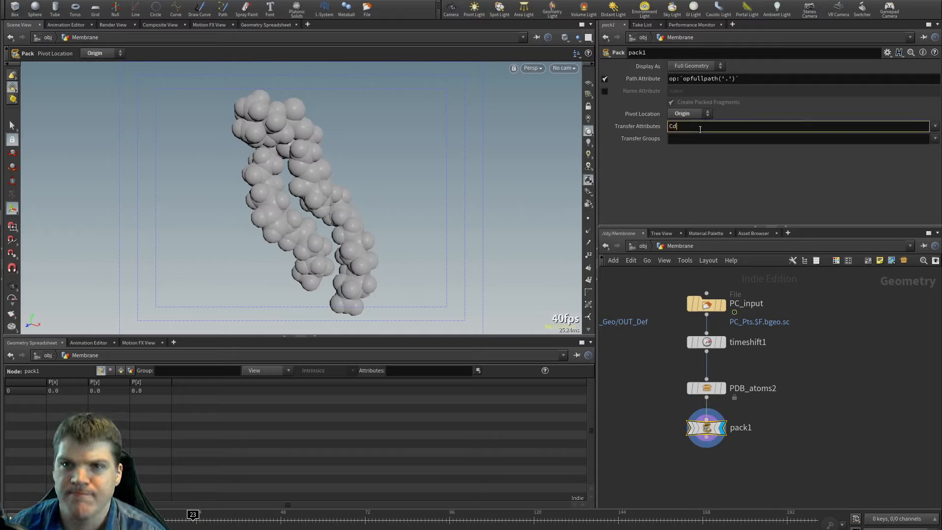
pyautogui.write('Cd')
pyautogui.press('Return')
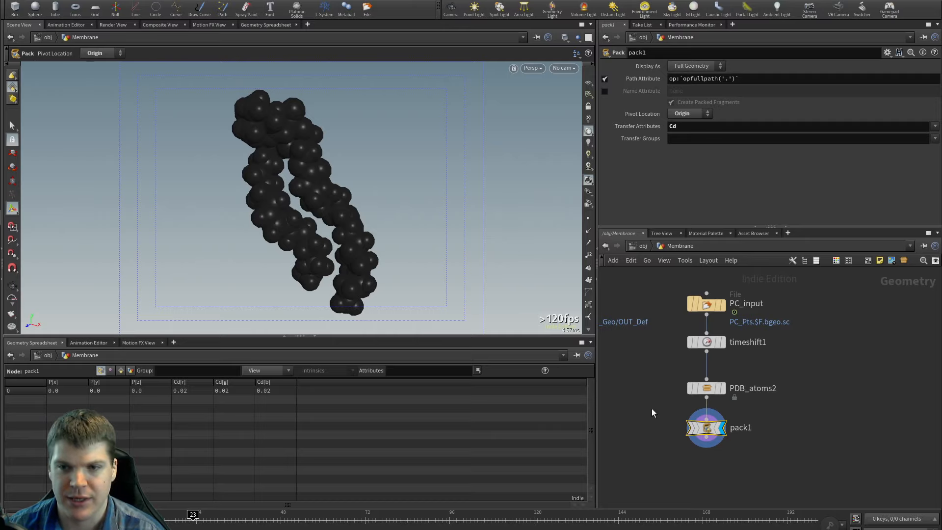
# Step: Add a separate, unconnected Grid node in the empty space beside the PC_input chain
pyautogui.scroll(-2, 820, 401)
pyautogui.moveTo(820, 402); pyautogui.dragTo(774, 410, button='middle')
pyautogui.click(773, 378)
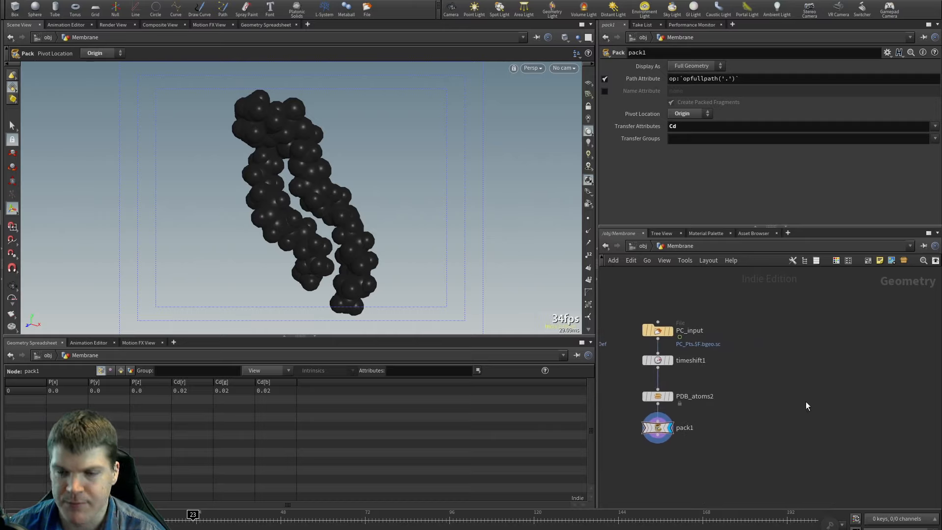
pyautogui.scroll(-2, 837, 391)
pyautogui.moveTo(837, 391); pyautogui.dragTo(812, 390, button='middle')
pyautogui.scroll(-8, 400, 181)
pyautogui.keyDown('alt'); pyautogui.moveTo(334, 184); pyautogui.dragTo(365, 183); pyautogui.keyUp('alt')
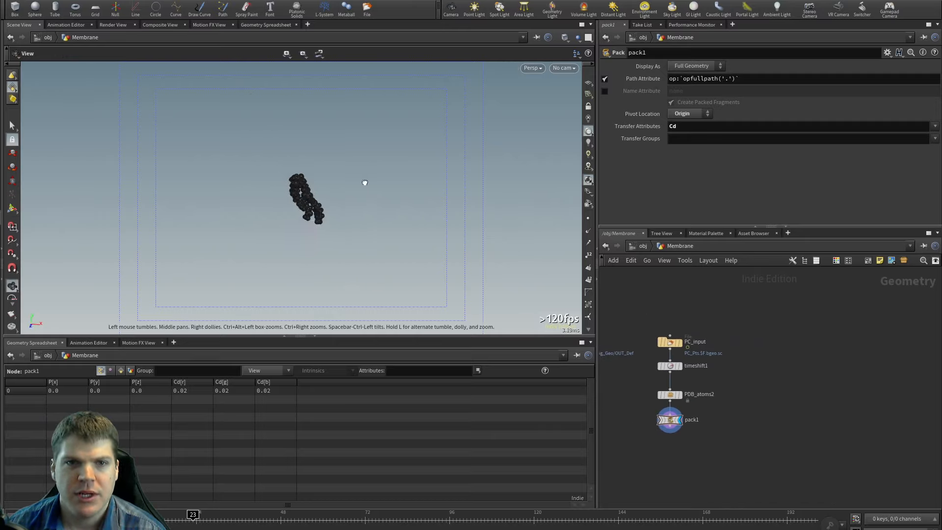
pyautogui.moveTo(802, 345); pyautogui.dragTo(770, 343, button='middle')
pyautogui.press('Tab')
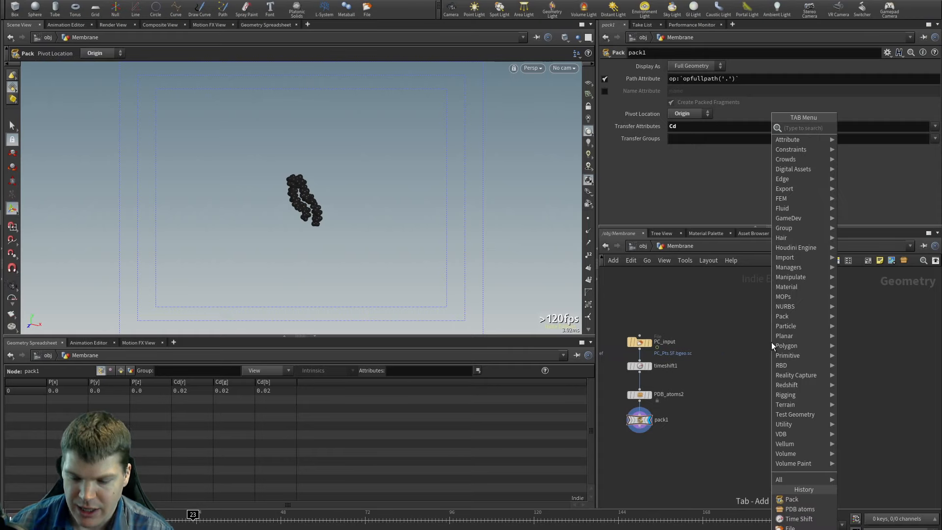
pyautogui.write('o')
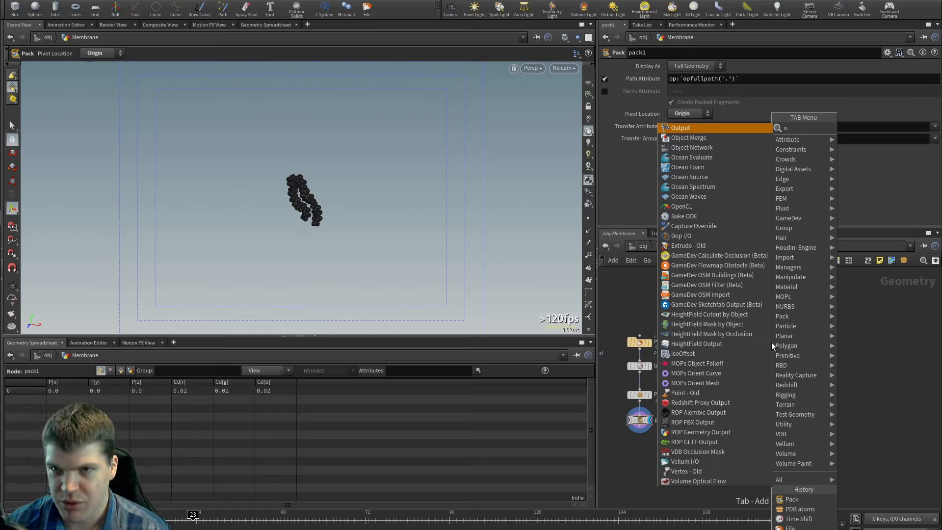
pyautogui.press('BackSpace')
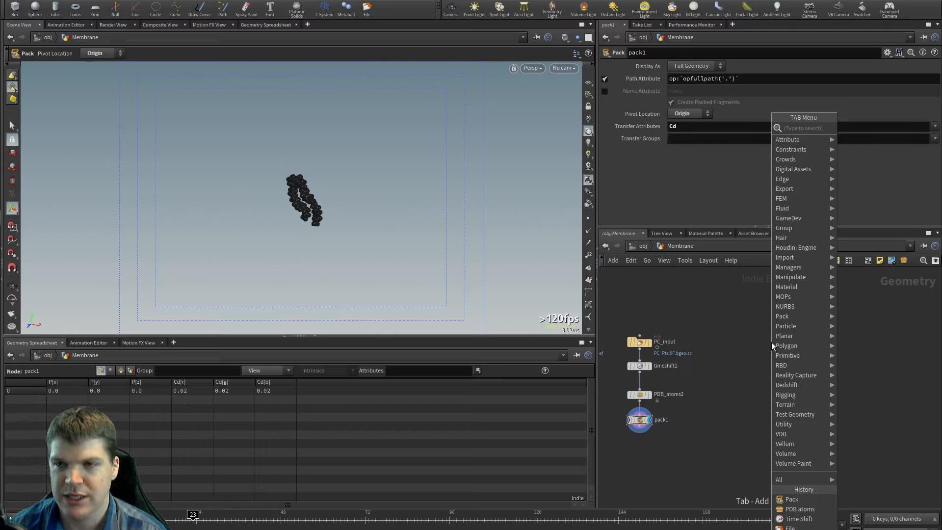
pyautogui.write('grid')
pyautogui.press('Return')
pyautogui.press('Return')
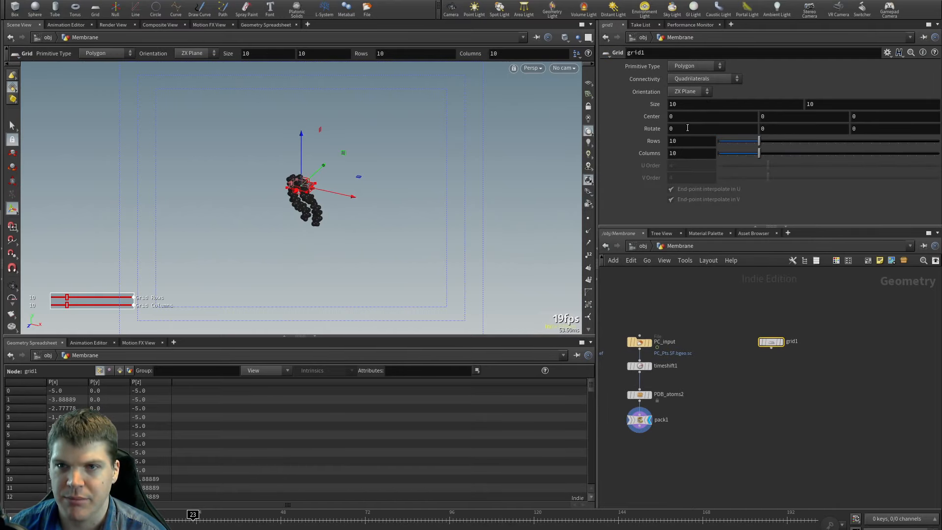
# Step: Set grid1's Size to 1000 by 1000
pyautogui.click(696, 105)
pyautogui.write('100')
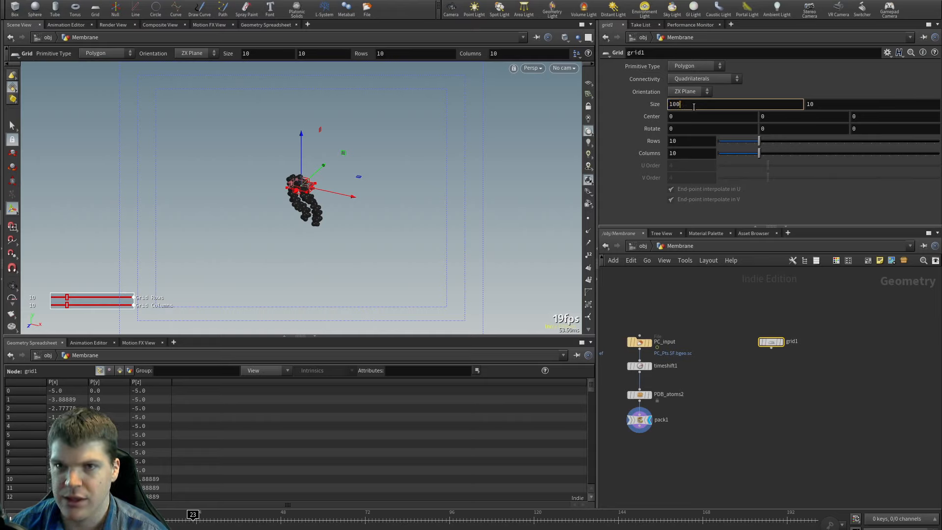
pyautogui.write('0')
pyautogui.press('Tab')
pyautogui.write('1000')
pyautogui.press('Return')
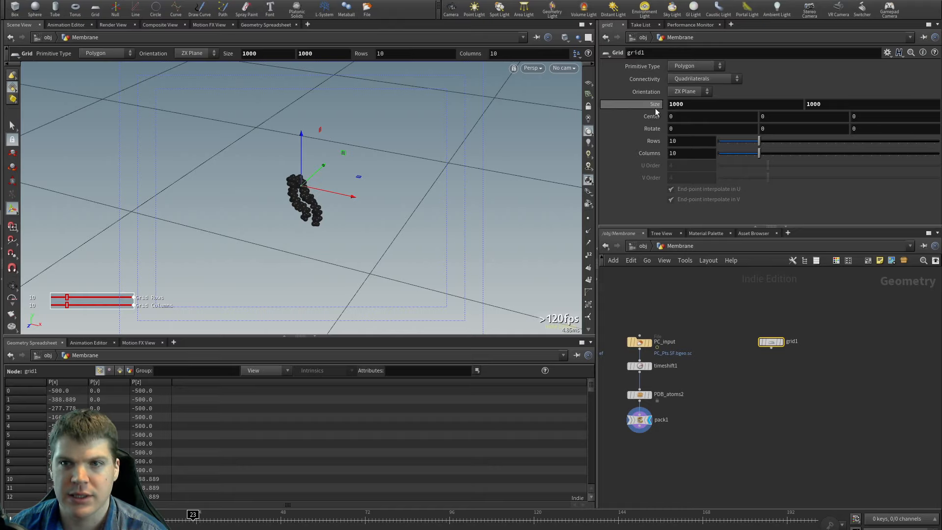
# Step: Reference grid1's second Size value in its Center Z and make the expression -ch("sizey")/2
pyautogui.rightClick(832, 104)
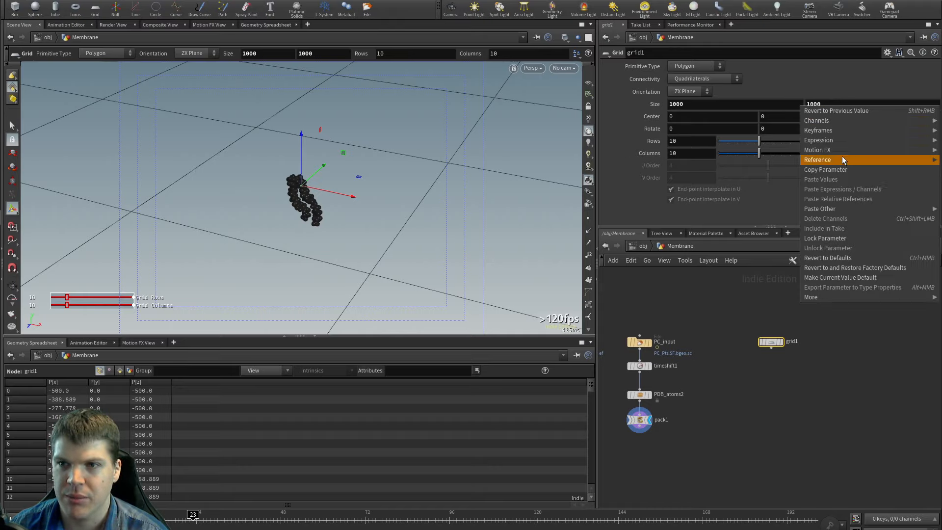
pyautogui.click(837, 169)
pyautogui.rightClick(856, 116)
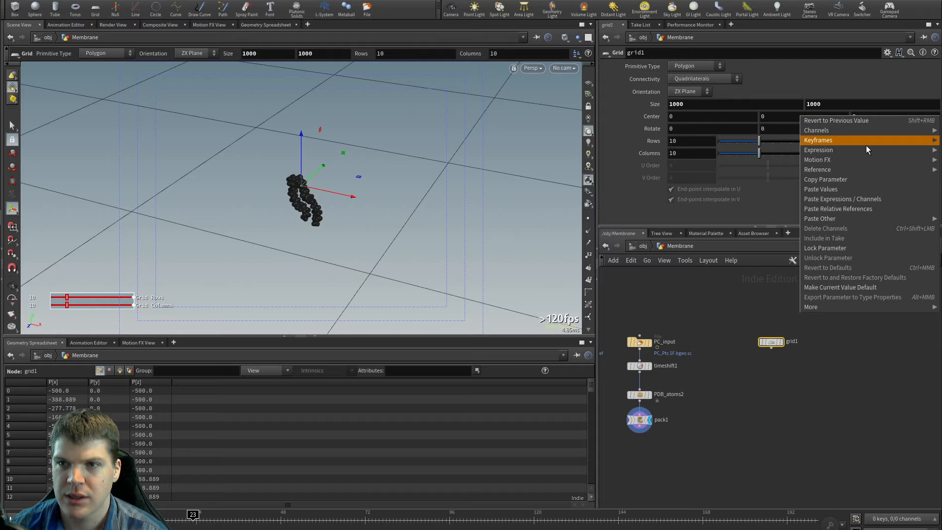
pyautogui.click(858, 209)
pyautogui.click(893, 117)
pyautogui.write('/2')
pyautogui.press('Return')
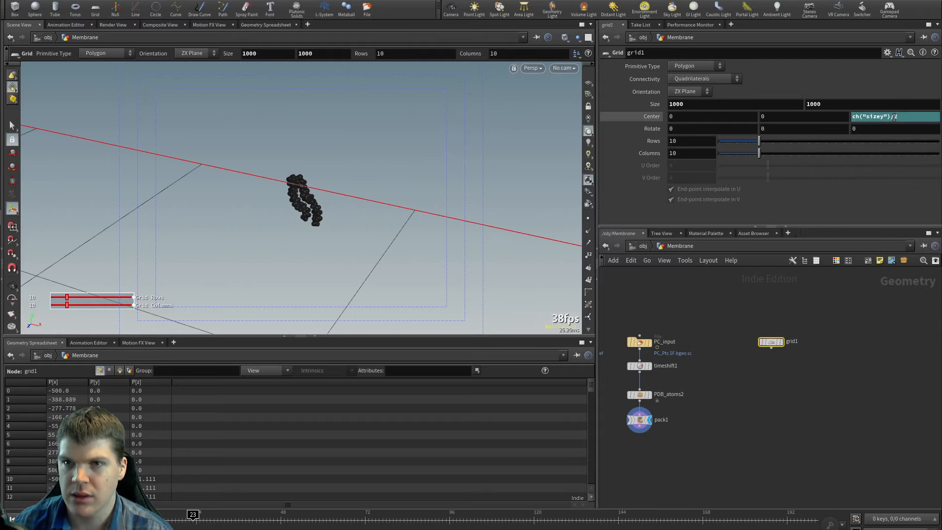
pyautogui.click(852, 116)
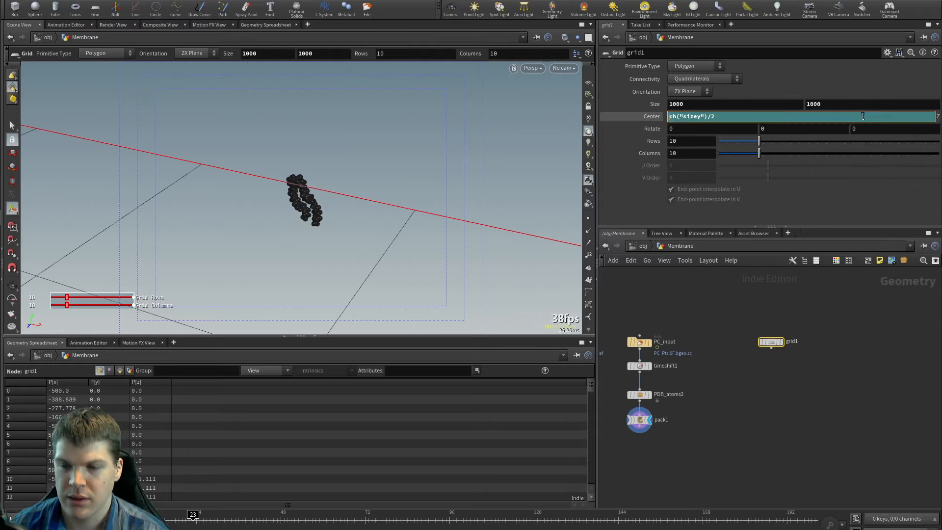
pyautogui.write('-')
pyautogui.press('Return')
# Step: Vary grid1's second Size value to check how the linked centre follows, and set it to 500
pyautogui.moveTo(843, 101); pyautogui.dragTo(513, 84, button='middle')
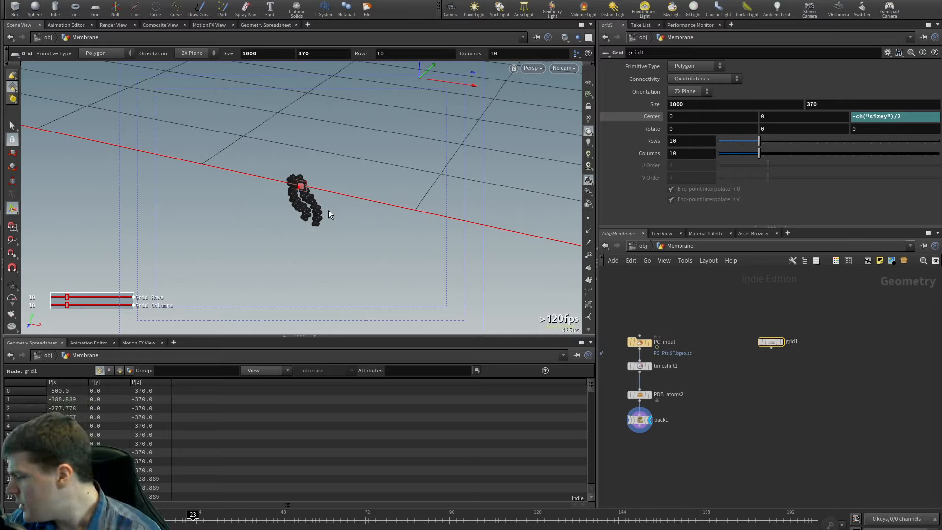
pyautogui.keyDown('alt'); pyautogui.moveTo(326, 111); pyautogui.dragTo(325, 164, button='right'); pyautogui.keyUp('alt')
pyautogui.keyDown('alt'); pyautogui.moveTo(326, 166); pyautogui.dragTo(354, 172); pyautogui.keyUp('alt')
pyautogui.press('Return')
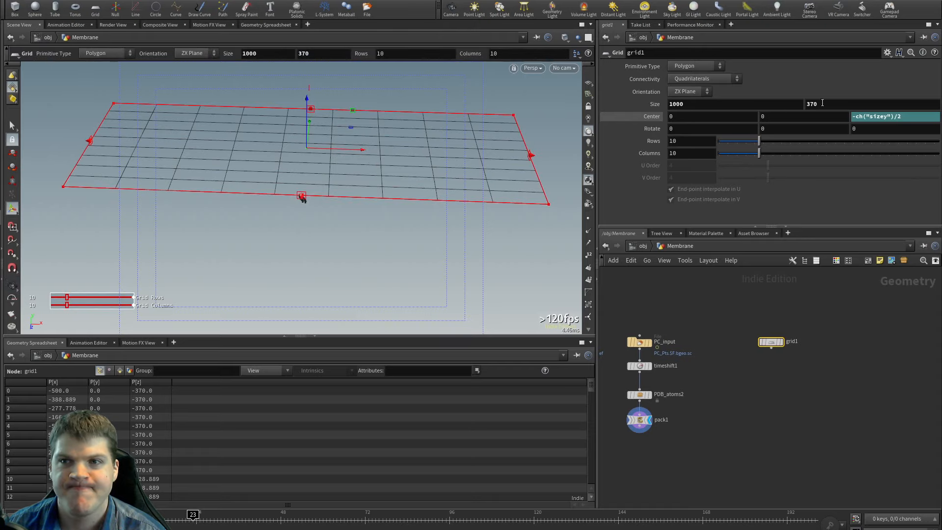
pyautogui.doubleClick(827, 104)
pyautogui.write('500')
pyautogui.press('Return')
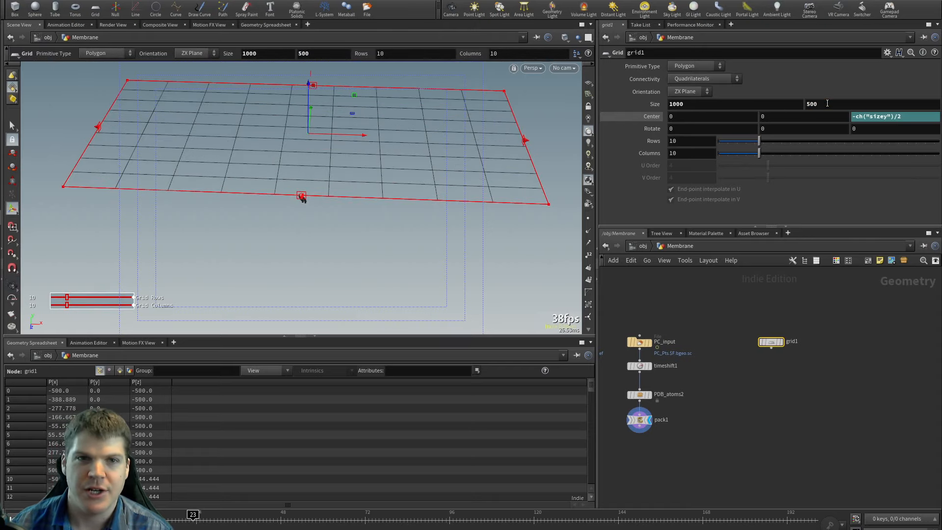
# Step: Add a Scatter node fed by grid1 and look over the scattered points
pyautogui.press('Escape')
pyautogui.moveTo(364, 147); pyautogui.dragTo(336, 177)
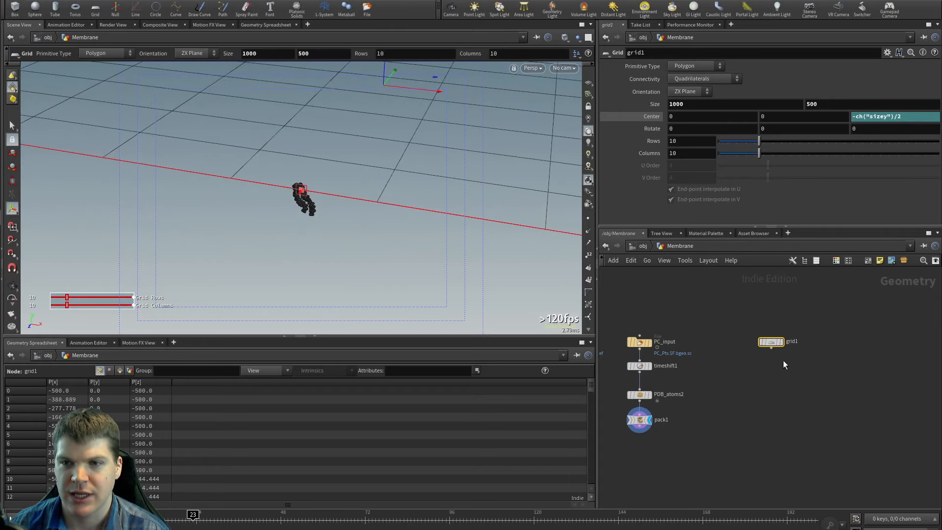
pyautogui.press('Tab')
pyautogui.write('sca')
pyautogui.press('Return')
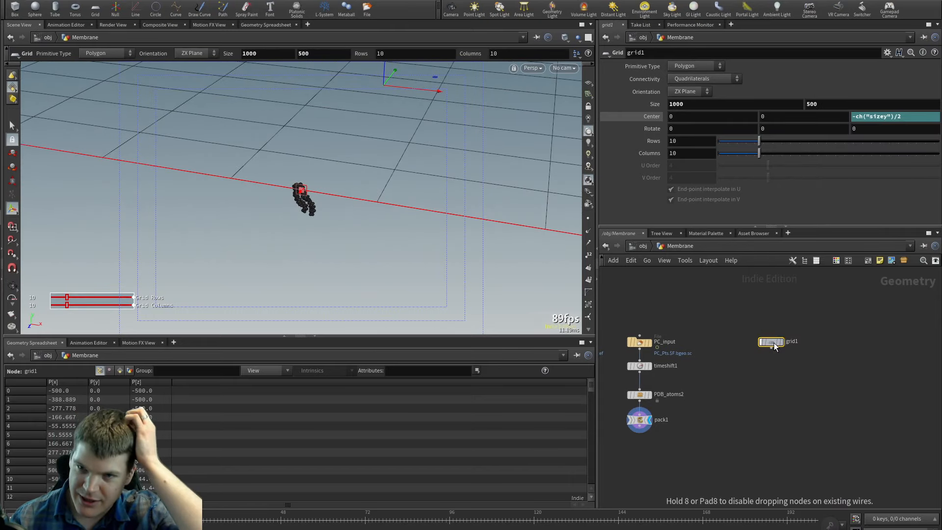
pyautogui.click(773, 366)
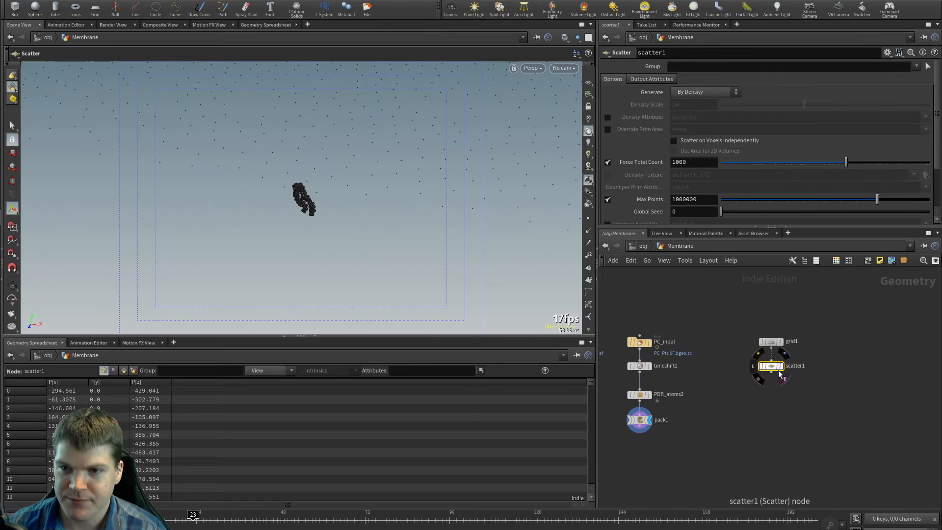
pyautogui.press('Escape')
pyautogui.moveTo(258, 170); pyautogui.dragTo(332, 184)
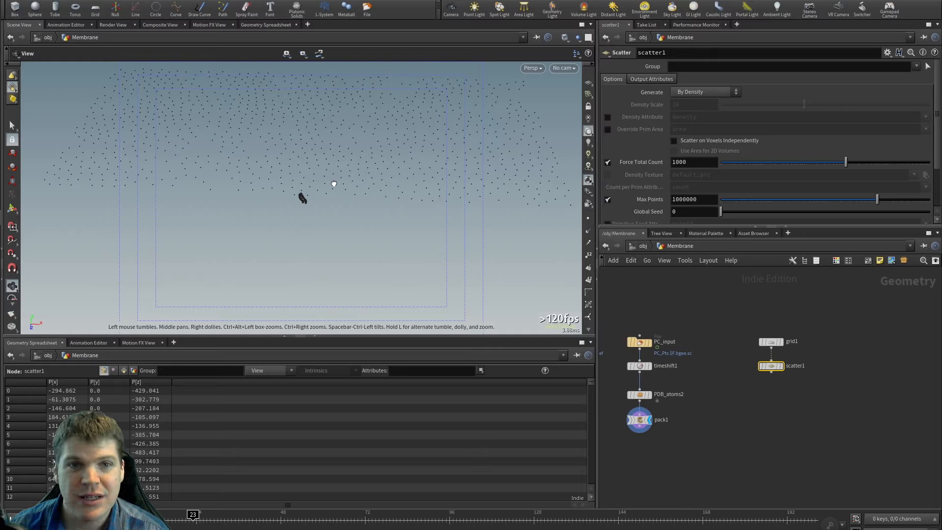
pyautogui.keyDown('alt'); pyautogui.moveTo(269, 187); pyautogui.dragTo(289, 190, button='right'); pyautogui.keyUp('alt')
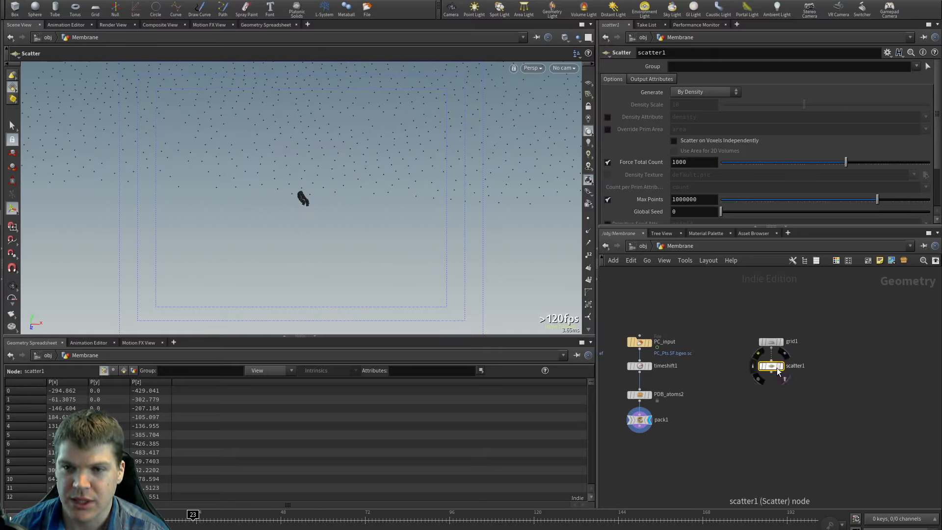
# Step: Move scatter1 further down from grid1 and place a Copy to Points node below it
pyautogui.moveTo(776, 367); pyautogui.dragTo(773, 397)
pyautogui.press('Tab')
pyautogui.write('cop')
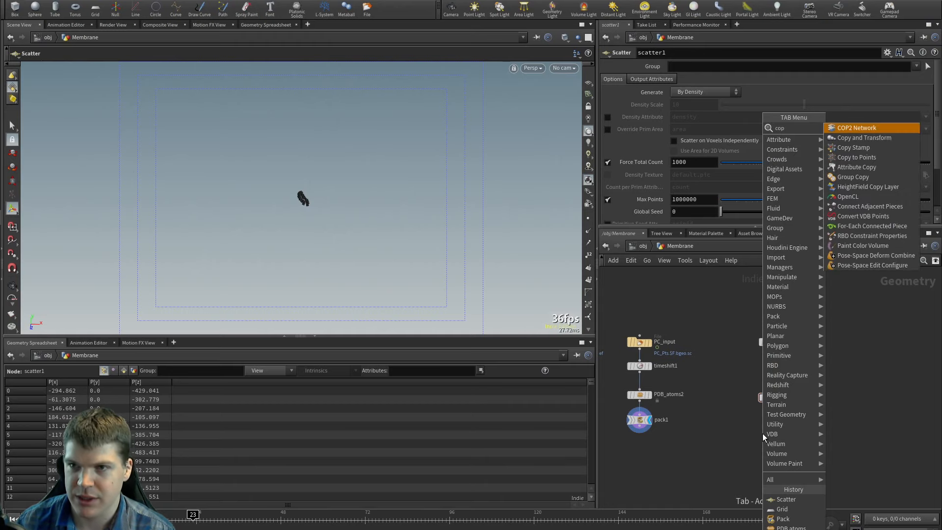
pyautogui.press('Down')
pyautogui.press('Down')
pyautogui.press('Down')
pyautogui.press('Return')
pyautogui.press('Return')
pyautogui.click(760, 446)
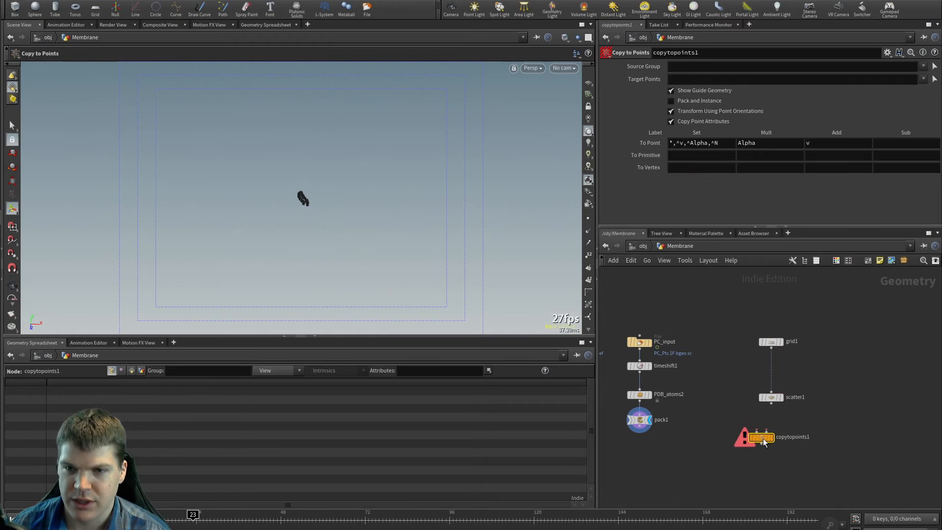
# Step: Wire pack1 into the first input and scatter1 into the second input of copytopoints1, and display the result
pyautogui.click(639, 431)
pyautogui.click(754, 435)
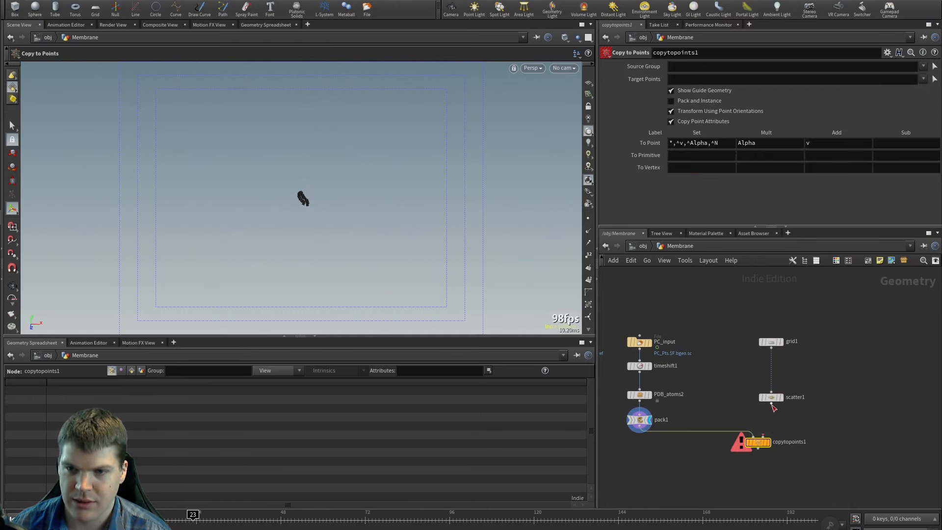
pyautogui.click(771, 403)
pyautogui.click(762, 436)
pyautogui.moveTo(757, 444); pyautogui.dragTo(756, 457)
pyautogui.press('r')
pyautogui.click(757, 457)
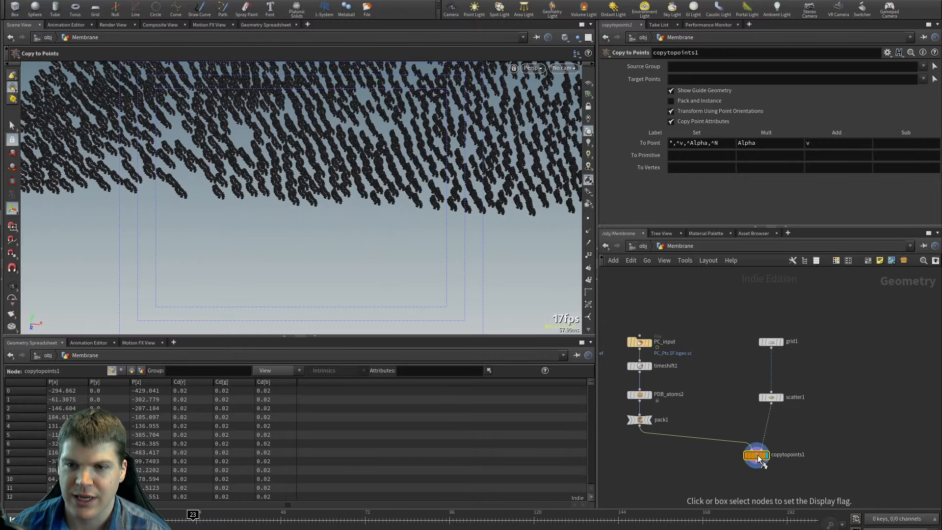
pyautogui.keyDown('alt'); pyautogui.moveTo(338, 212); pyautogui.dragTo(496, 245, button='right'); pyautogui.keyUp('alt')
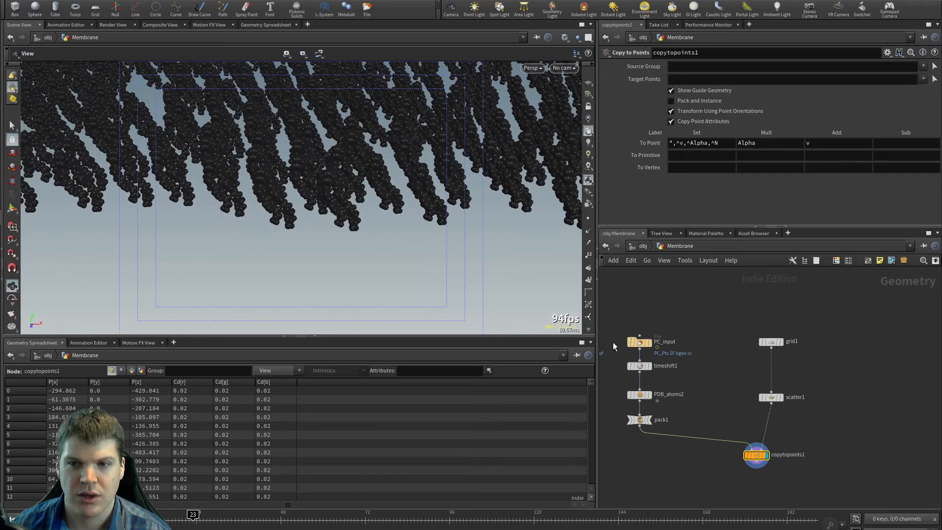
# Step: Show grid1 as a template alongside the copied lipids and check how the copies sit on it
pyautogui.click(779, 342)
pyautogui.moveTo(331, 208); pyautogui.dragTo(307, 196)
pyautogui.moveTo(307, 196); pyautogui.dragTo(309, 218, button='middle')
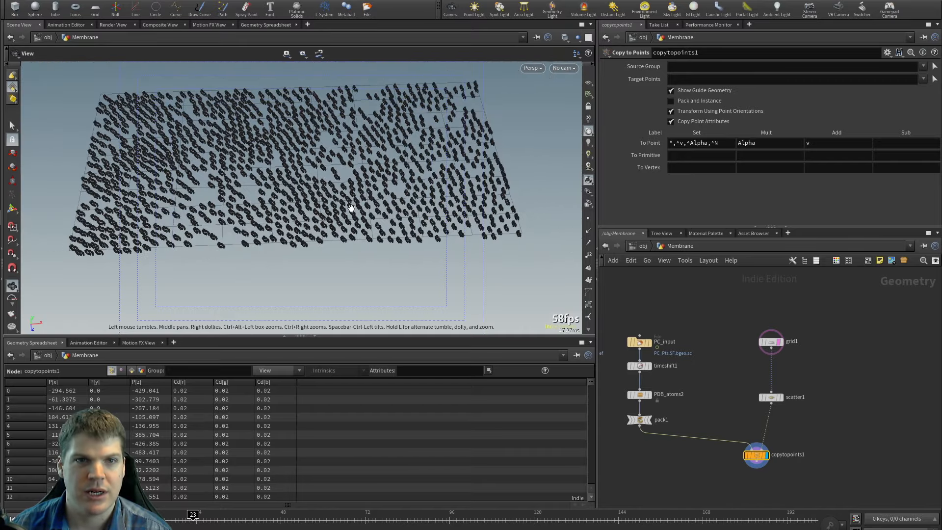
pyautogui.moveTo(338, 218); pyautogui.dragTo(349, 211)
pyautogui.moveTo(349, 211); pyautogui.dragTo(309, 238, button='right')
pyautogui.moveTo(309, 238)
pyautogui.mouseDown()
pyautogui.moveTo(314, 209)
pyautogui.moveTo(314, 245)
pyautogui.mouseUp()
# Step: Tidy the grid1 branch by shifting scatter1 slightly closer to grid1
pyautogui.click(768, 342)
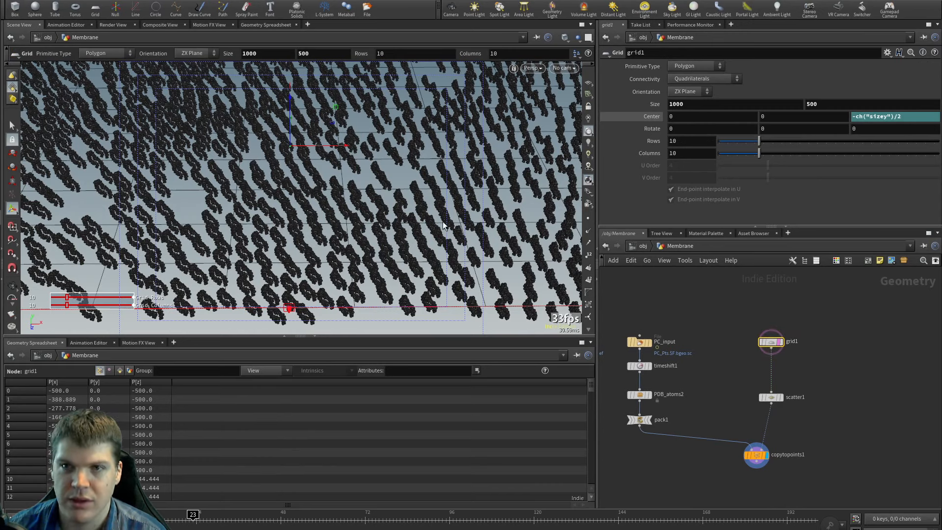
pyautogui.moveTo(740, 313); pyautogui.dragTo(818, 377)
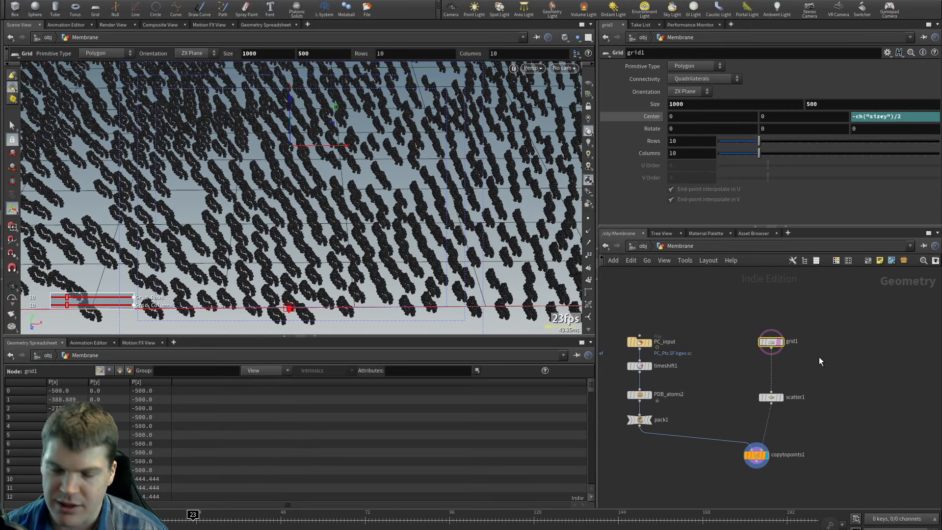
pyautogui.moveTo(771, 342); pyautogui.dragTo(772, 343)
pyautogui.moveTo(771, 398); pyautogui.dragTo(770, 394)
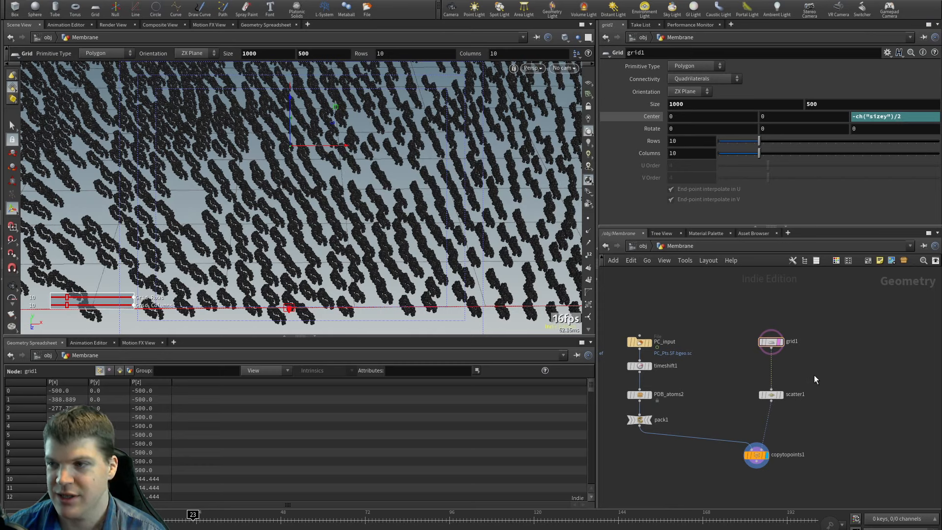
pyautogui.moveTo(811, 371)
pyautogui.mouseDown(button='middle')
pyautogui.moveTo(793, 365)
pyautogui.moveTo(806, 365)
pyautogui.mouseUp(button='middle')
pyautogui.scroll(3, 794, 366)
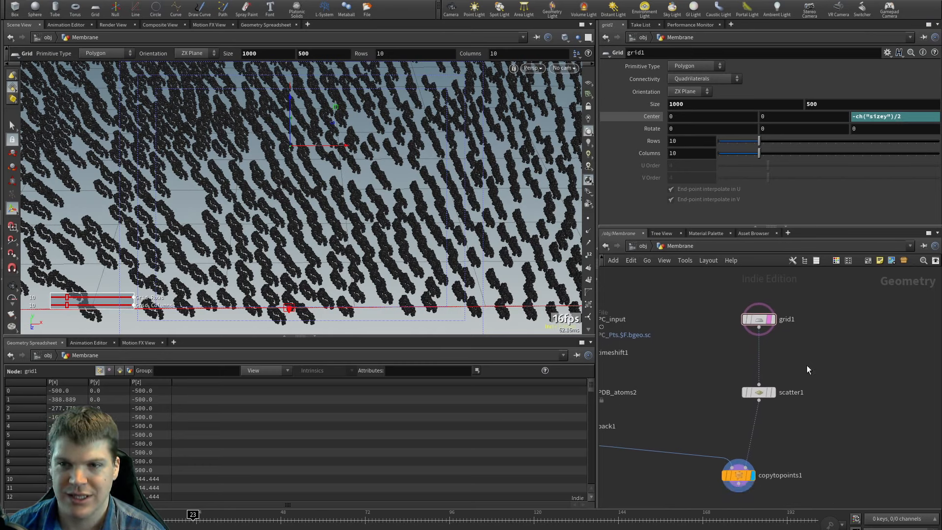
# Step: Try a Force Total Count of 100 on scatter1 and inspect the spacing of the lipid copies
pyautogui.click(757, 392)
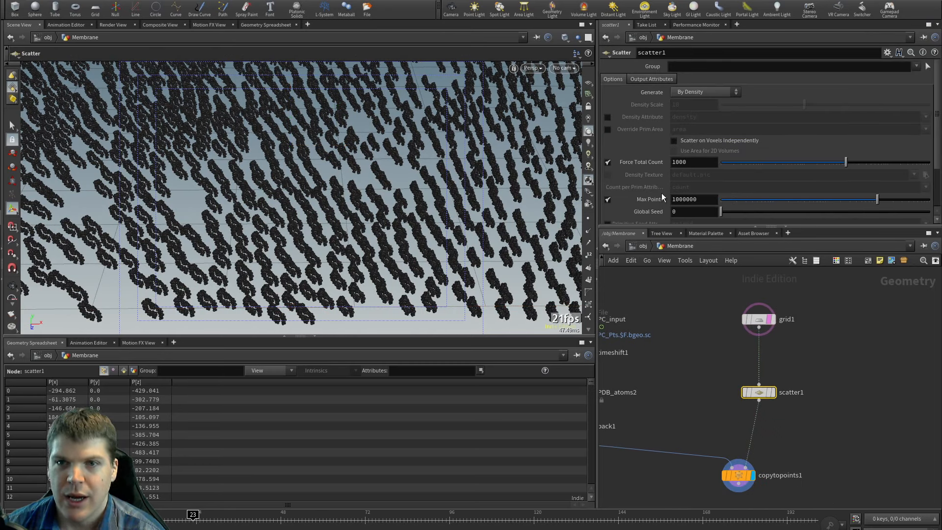
pyautogui.moveTo(843, 163); pyautogui.dragTo(799, 163)
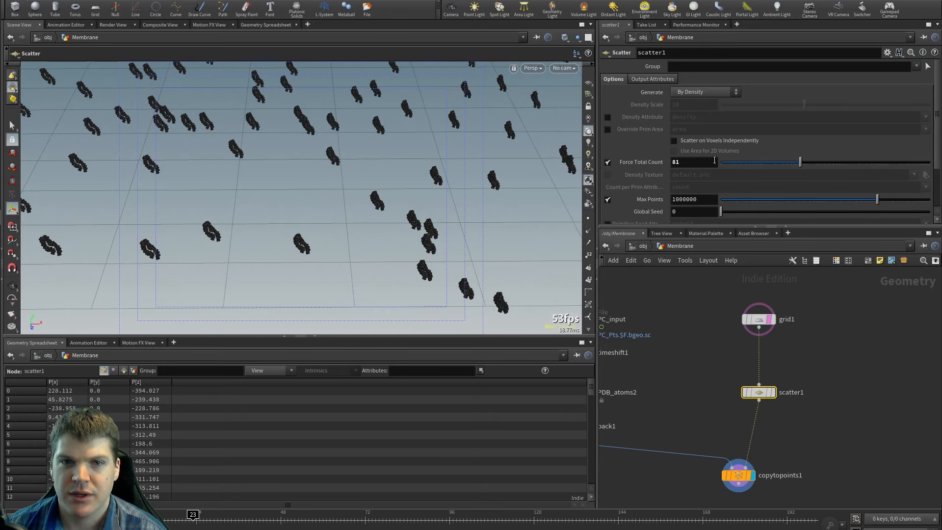
pyautogui.click(713, 163)
pyautogui.press('Return')
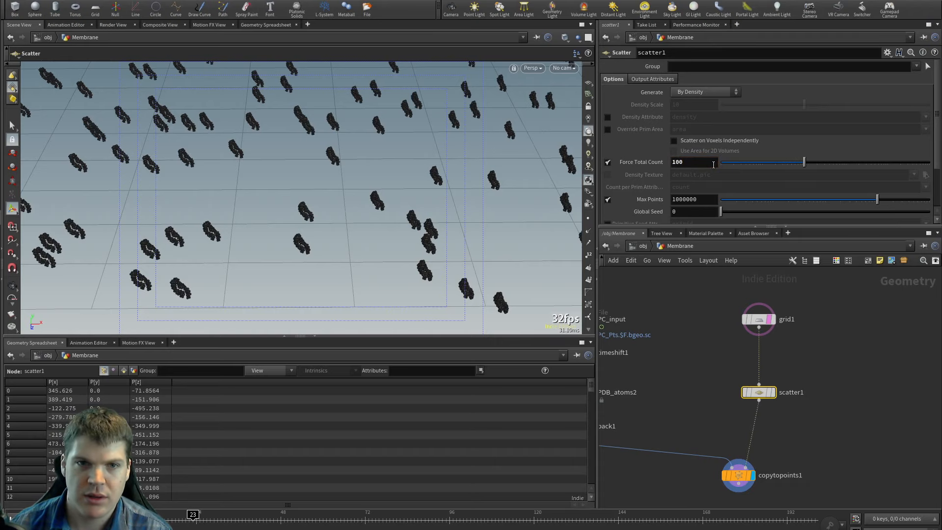
pyautogui.scroll(-3, 276, 202)
pyautogui.keyDown('alt'); pyautogui.moveTo(275, 201); pyautogui.dragTo(265, 179); pyautogui.keyUp('alt')
pyautogui.scroll(2, 265, 179)
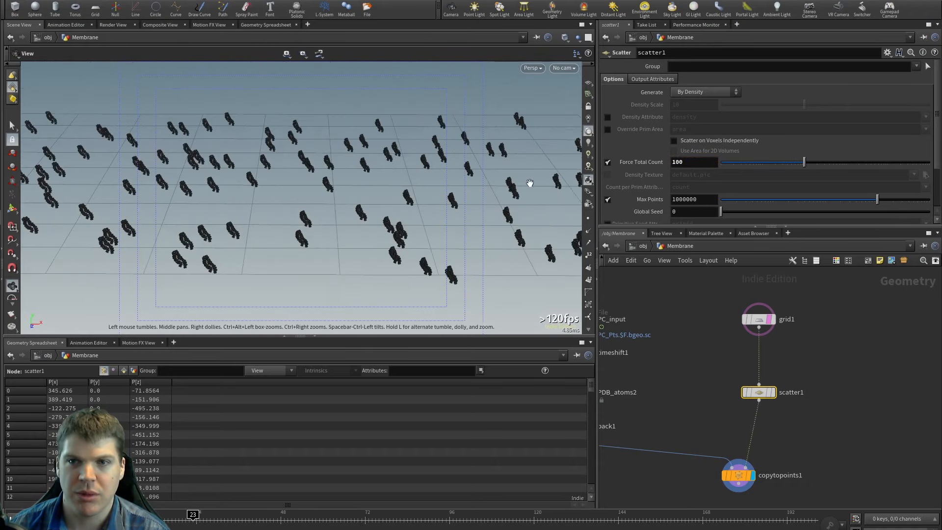
pyautogui.scroll(-1, 652, 190)
pyautogui.scroll(-3, 651, 186)
# Step: Set scatter1's Force Total Count to 500
pyautogui.doubleClick(684, 105)
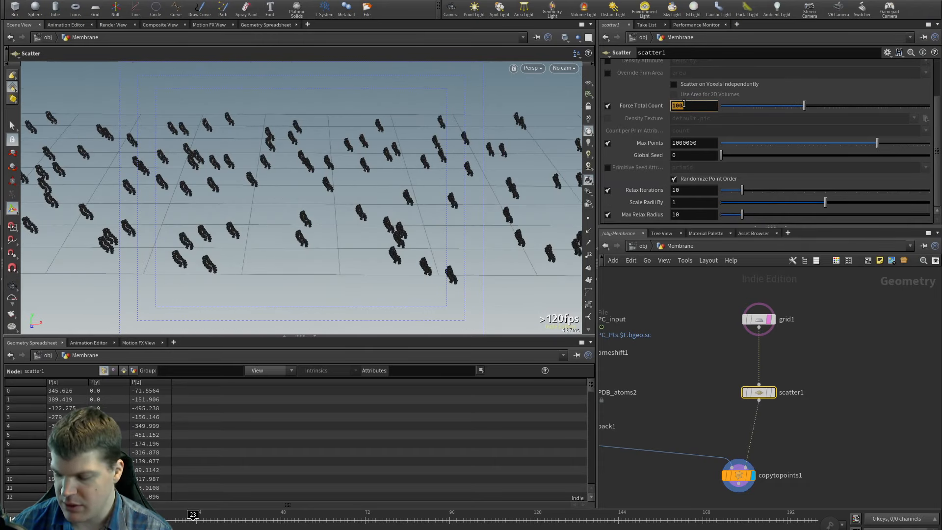
pyautogui.write('500')
pyautogui.press('Return')
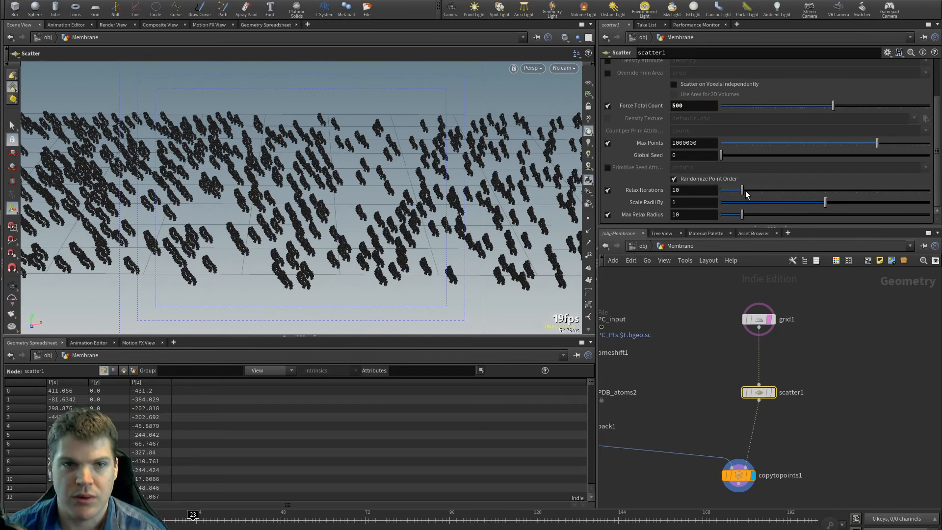
# Step: Raise scatter1's Relax Iterations to 13 and Max Relax Radius to 20.5, and check the lipid distribution
pyautogui.moveTo(746, 194); pyautogui.dragTo(763, 216)
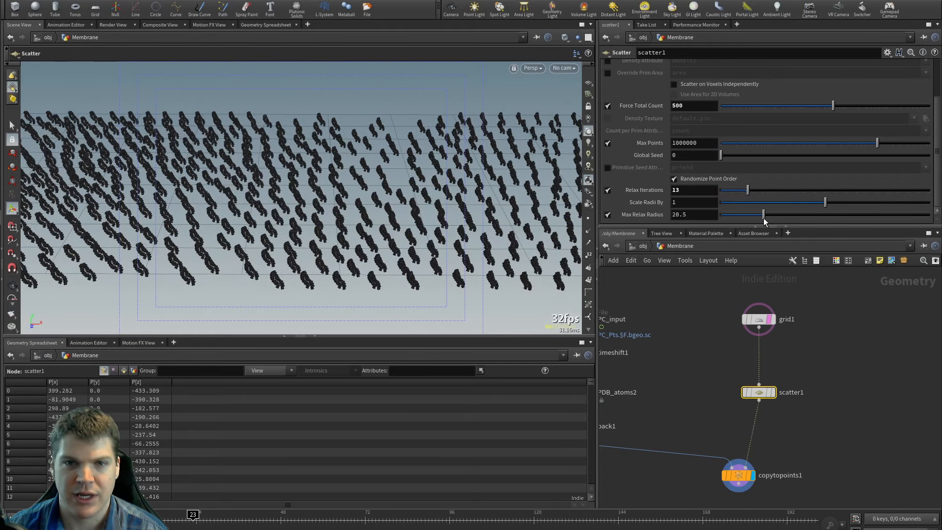
pyautogui.press('Escape')
pyautogui.moveTo(423, 216); pyautogui.dragTo(300, 246)
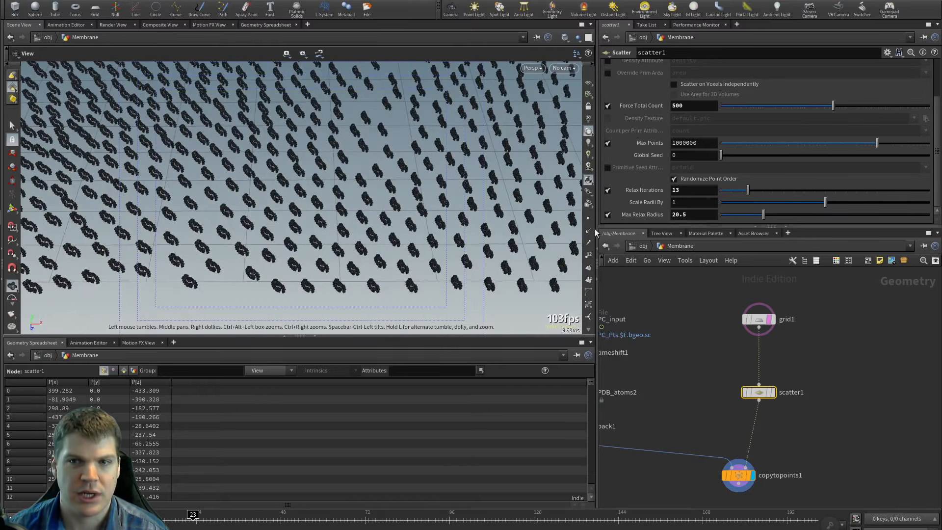
# Step: Set scatter1's Max Relax Radius to 16 and check the distribution of the copies
pyautogui.moveTo(774, 215); pyautogui.dragTo(752, 216)
pyautogui.click(701, 217)
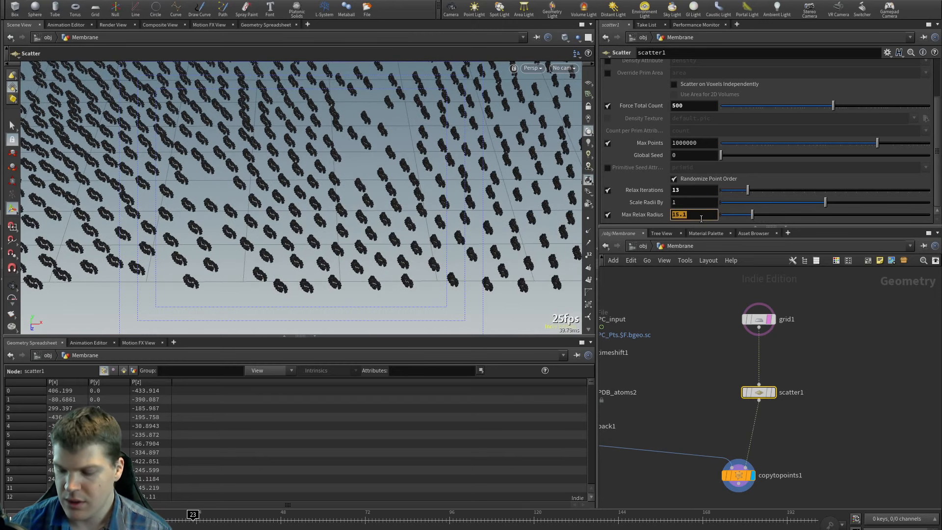
pyautogui.write('16')
pyautogui.press('Return')
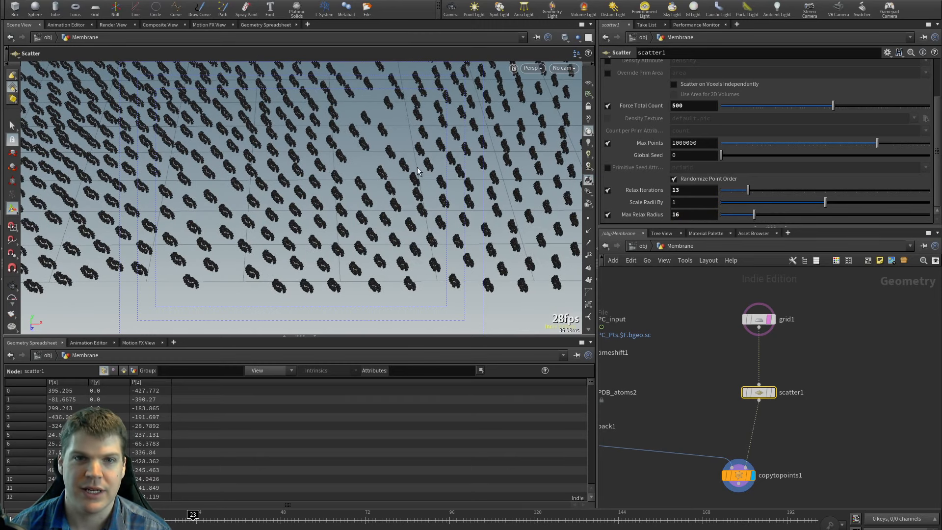
pyautogui.keyDown('alt'); pyautogui.moveTo(417, 167); pyautogui.dragTo(432, 208); pyautogui.keyUp('alt')
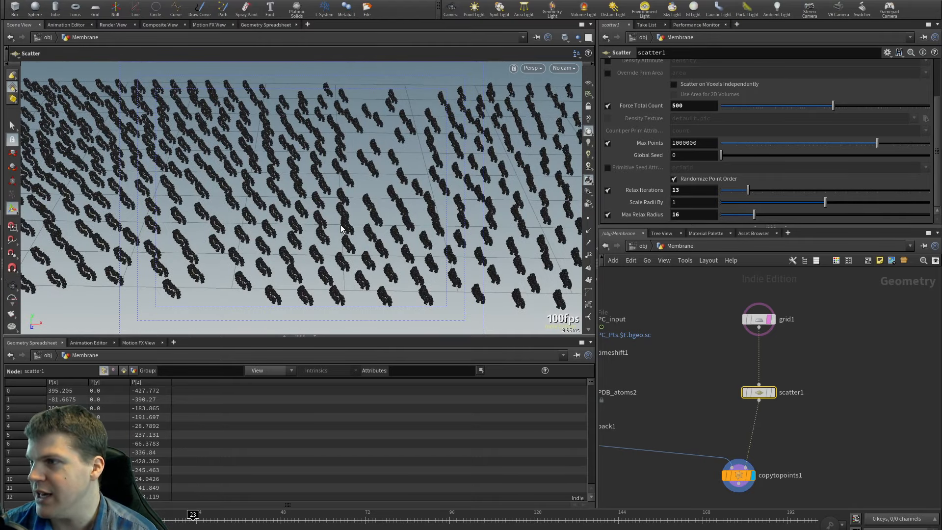
pyautogui.keyDown('alt'); pyautogui.moveTo(269, 246); pyautogui.dragTo(281, 219); pyautogui.keyUp('alt')
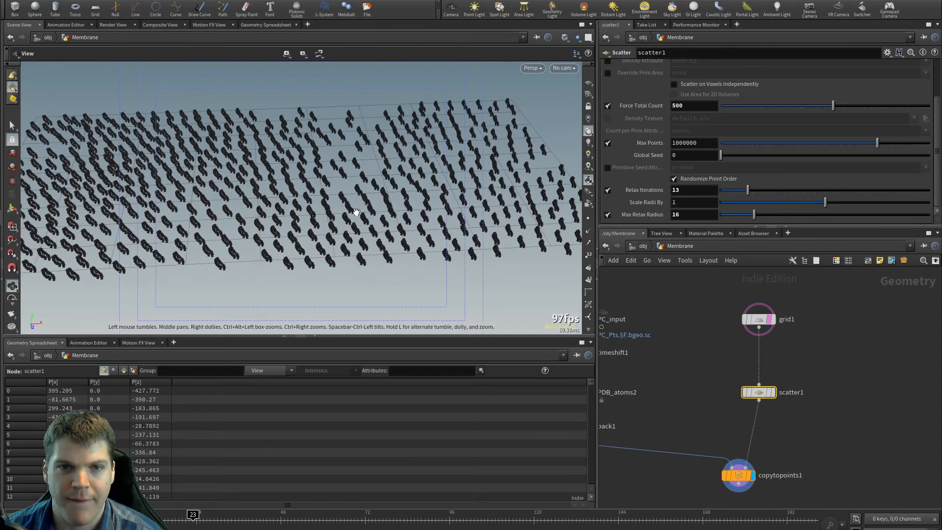
# Step: Move scatter1 closer to grid1 and examine the lipid layer from the side and from above
pyautogui.moveTo(759, 392); pyautogui.dragTo(759, 371)
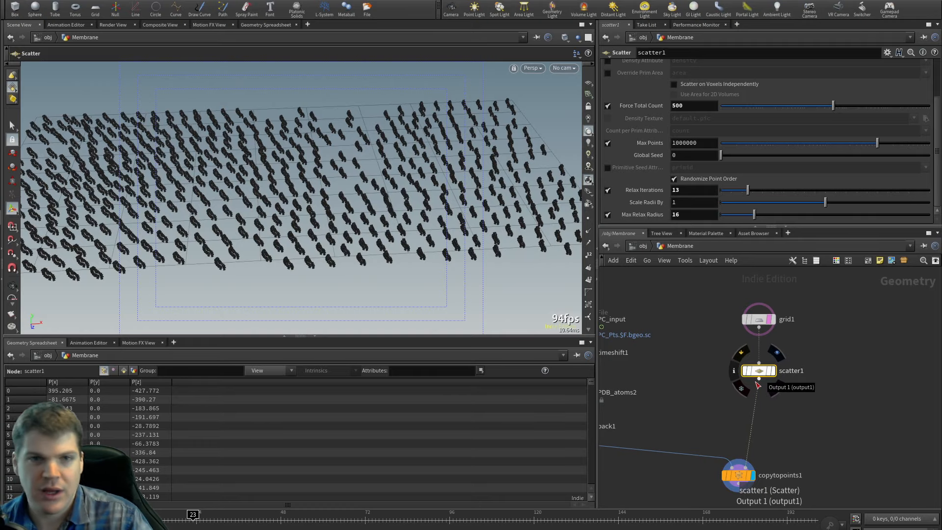
pyautogui.scroll(4, 395, 223)
pyautogui.keyDown('alt'); pyautogui.moveTo(395, 222); pyautogui.dragTo(395, 170); pyautogui.keyUp('alt')
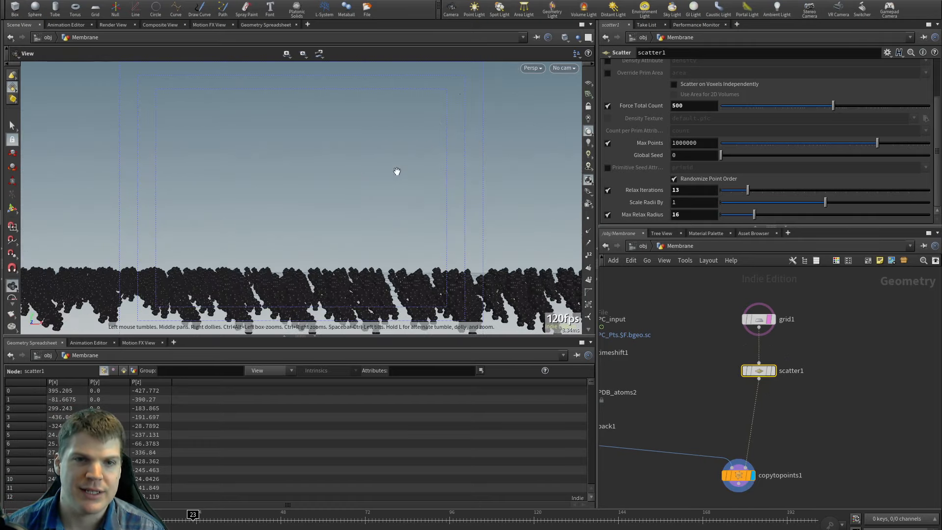
pyautogui.moveTo(448, 211); pyautogui.dragTo(372, 260)
pyautogui.keyDown('alt'); pyautogui.moveTo(372, 260); pyautogui.dragTo(347, 223, button='right'); pyautogui.keyUp('alt')
pyautogui.keyDown('alt'); pyautogui.moveTo(347, 223); pyautogui.dragTo(347, 246); pyautogui.keyUp('alt')
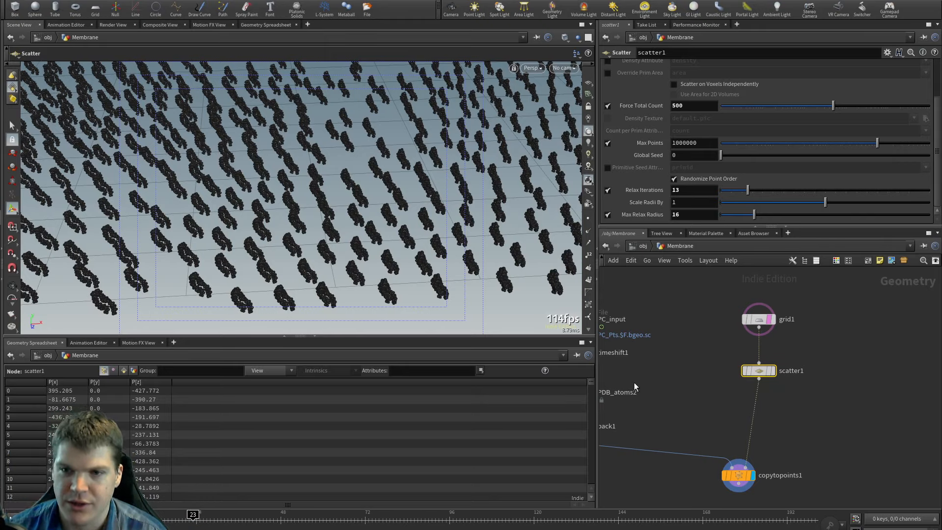
# Step: Insert an Attribute Wrangle between scatter1 and copytopoints1, moving scatter1 up to make room
pyautogui.moveTo(757, 370)
pyautogui.mouseDown()
pyautogui.moveTo(758, 381)
pyautogui.moveTo(756, 356)
pyautogui.mouseUp()
pyautogui.press('Tab')
pyautogui.write('wr')
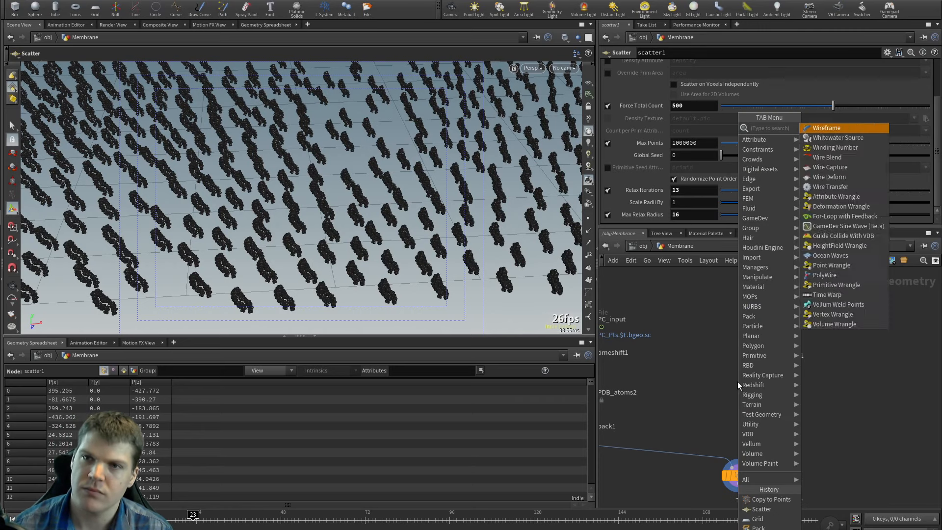
pyautogui.press('Return')
pyautogui.click(737, 381)
pyautogui.moveTo(737, 382); pyautogui.dragTo(758, 393)
# Step: Rename the Attribute Wrangle to set_orientation
pyautogui.click(809, 393)
pyautogui.doubleClick(838, 392)
pyautogui.write('set_orientation')
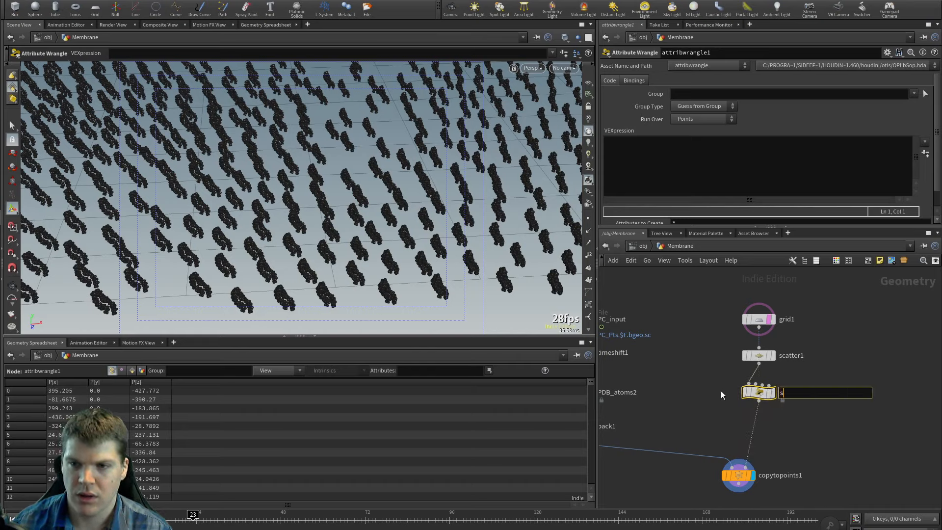
pyautogui.press('Return')
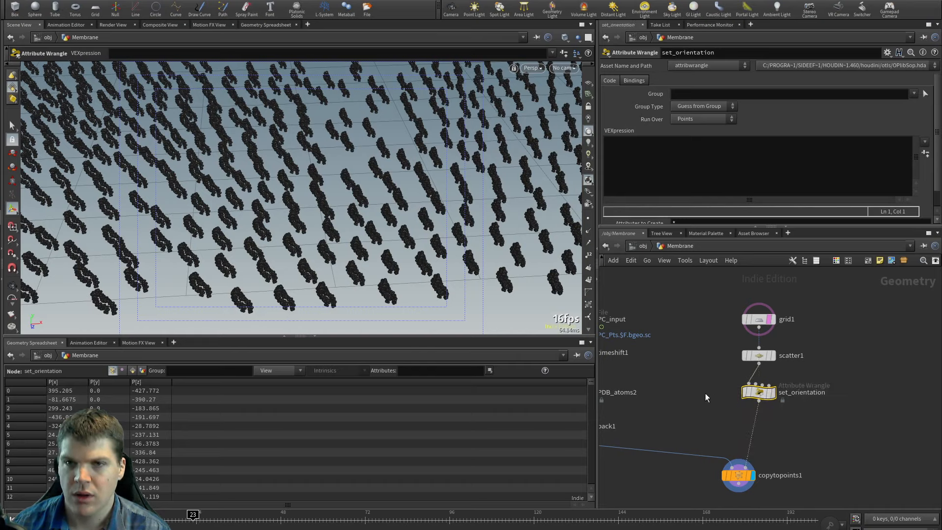
# Step: Write v@up = set(0,1,0); in the set_orientation wrangle's VEXpression to define the up vector
pyautogui.click(704, 184)
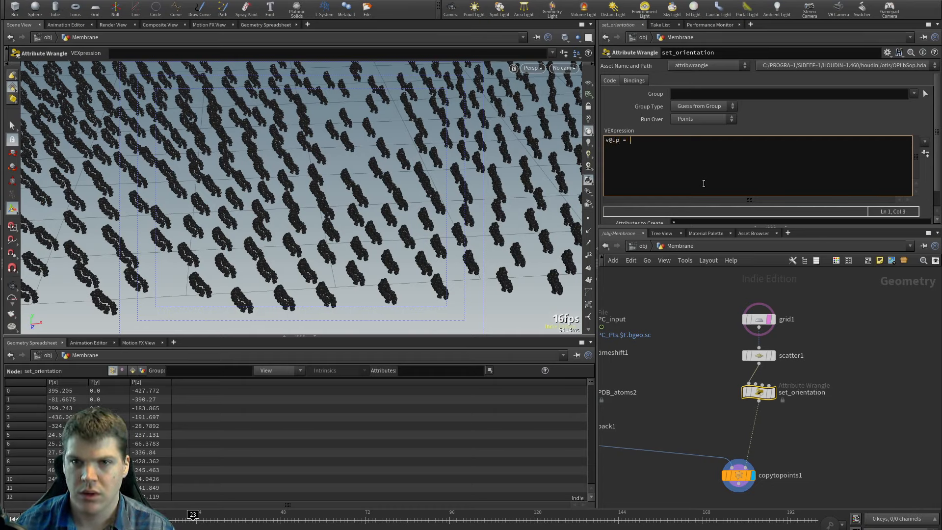
pyautogui.write('v@up = set')
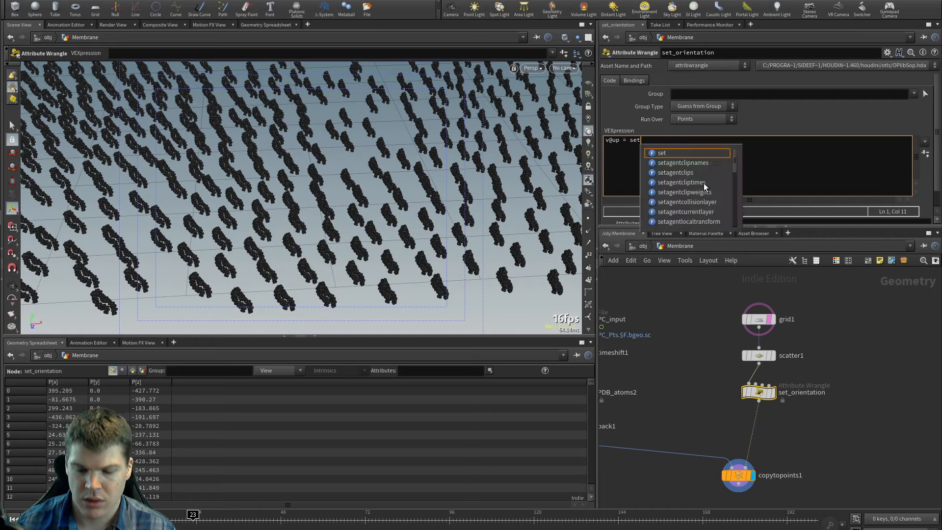
pyautogui.write('(0,1,0);')
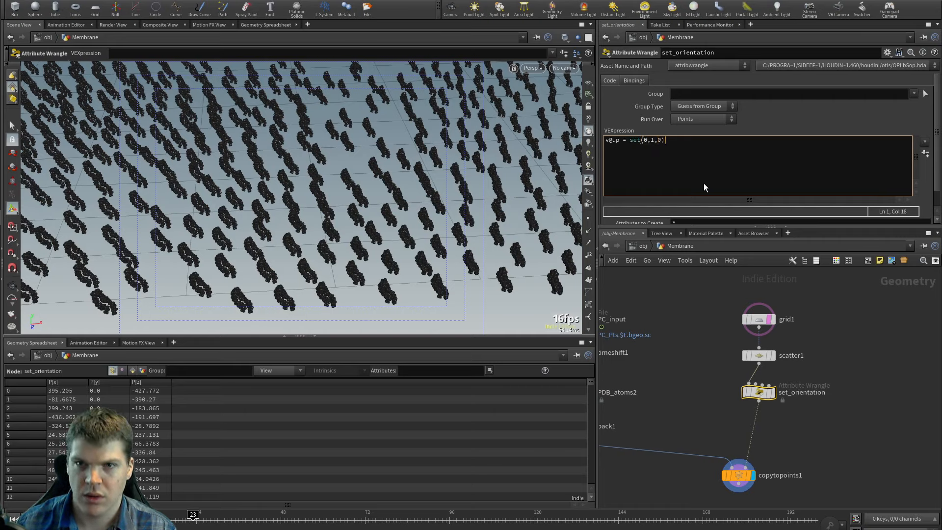
pyautogui.press('Return')
pyautogui.write('v@N = ')
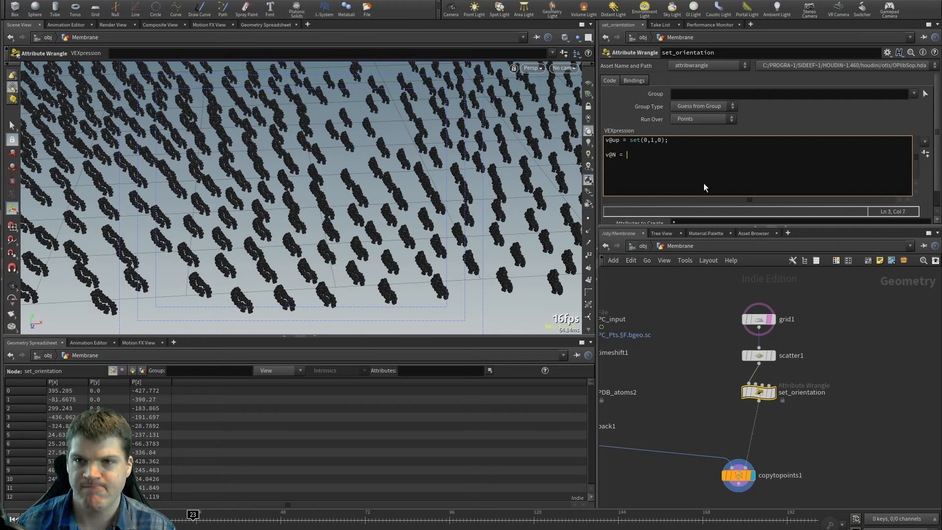
pyautogui.write('set')
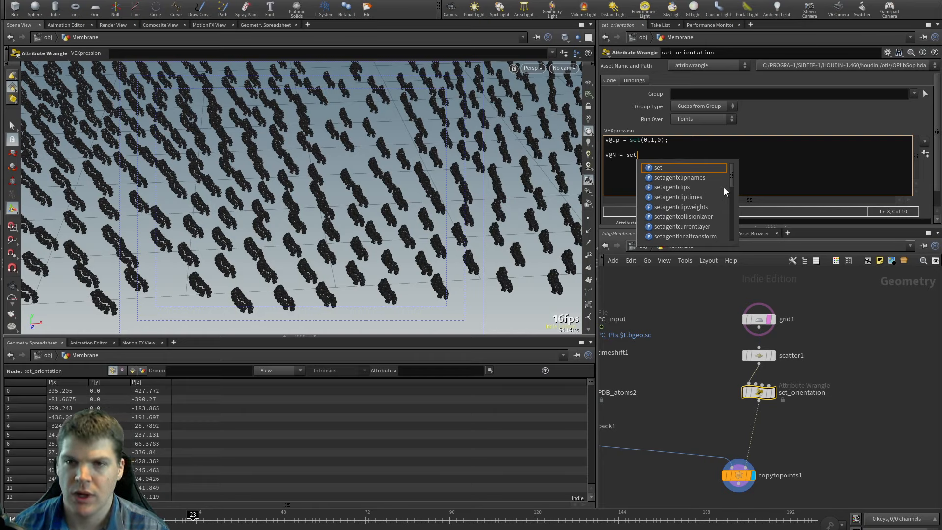
pyautogui.scroll(-3, 691, 190)
pyautogui.scroll(-2, 691, 199)
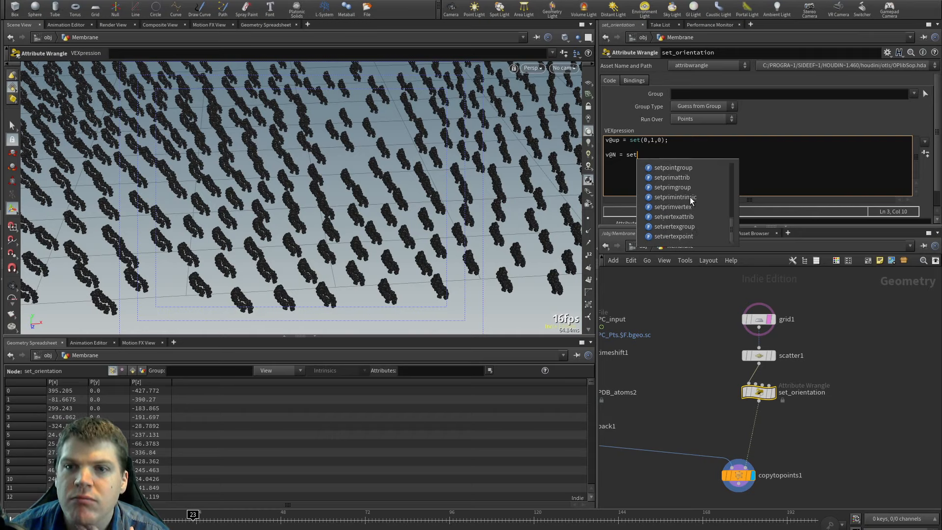
pyautogui.doubleClick(633, 155)
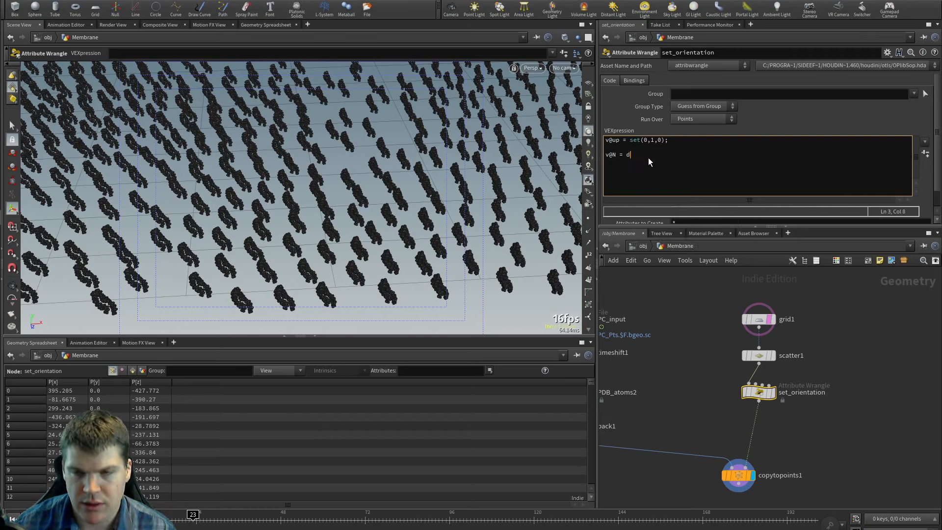
pyautogui.write('distr')
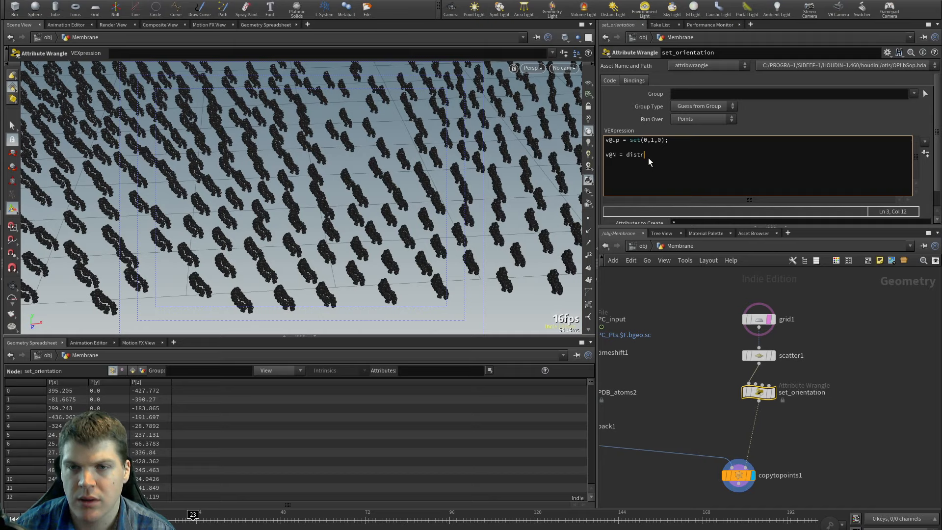
pyautogui.hotkey('ctrl', 'shift', 'Left')
pyautogui.write('circl')
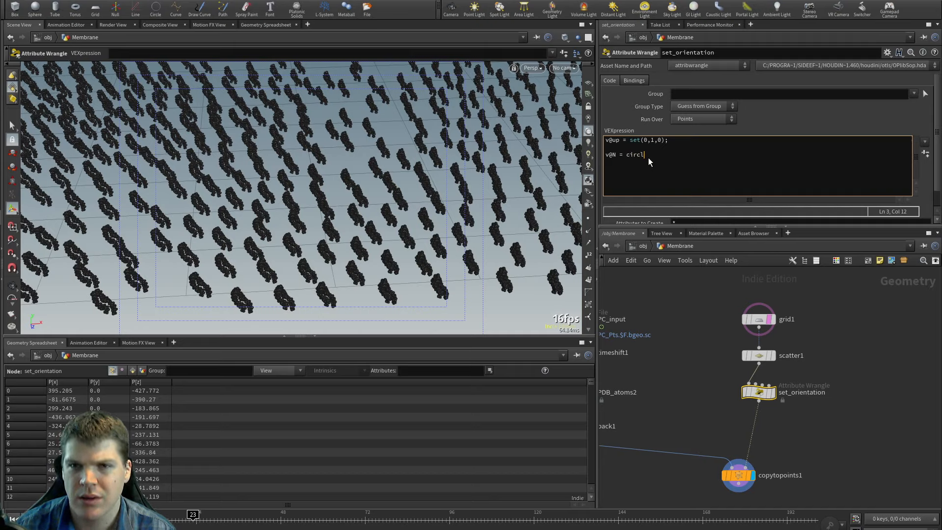
pyautogui.hotkey('ctrl', 'shift', 'Left')
pyautogui.press('BackSpace')
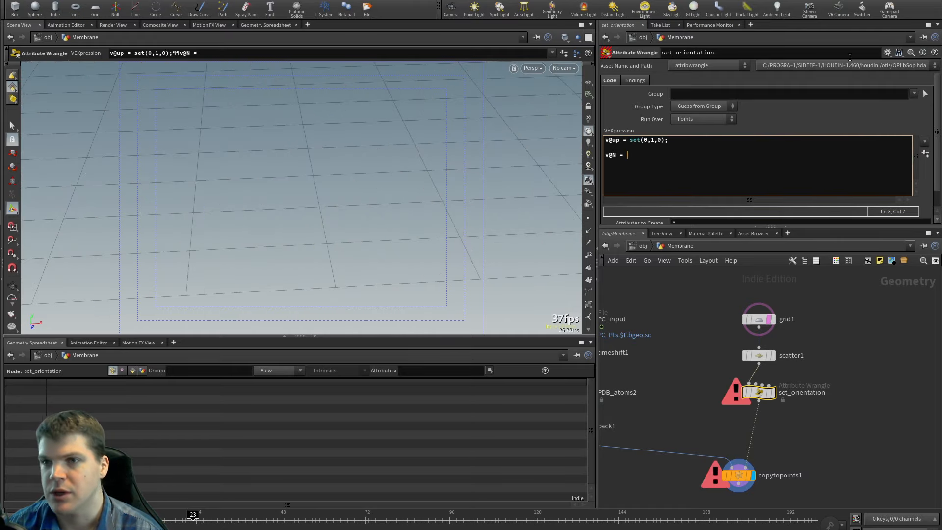
pyautogui.moveTo(639, 161); pyautogui.dragTo(552, 145)
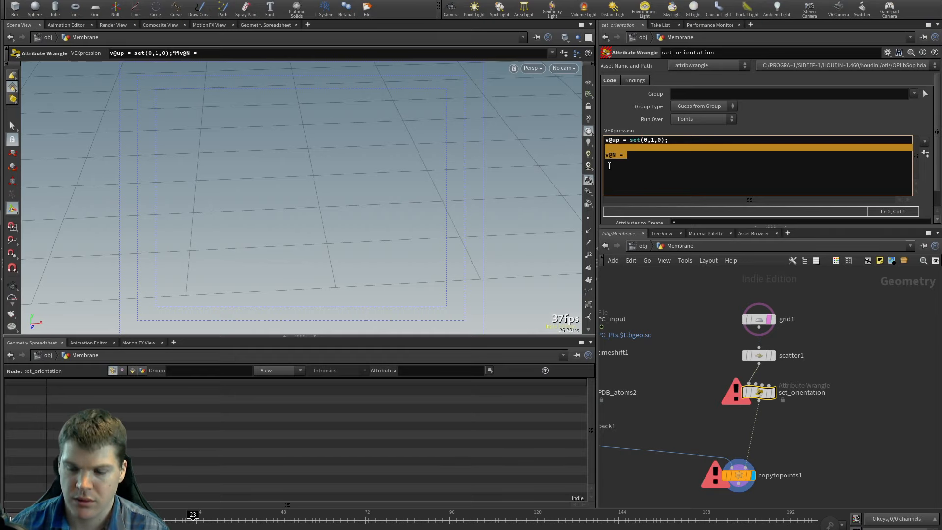
pyautogui.press('BackSpace')
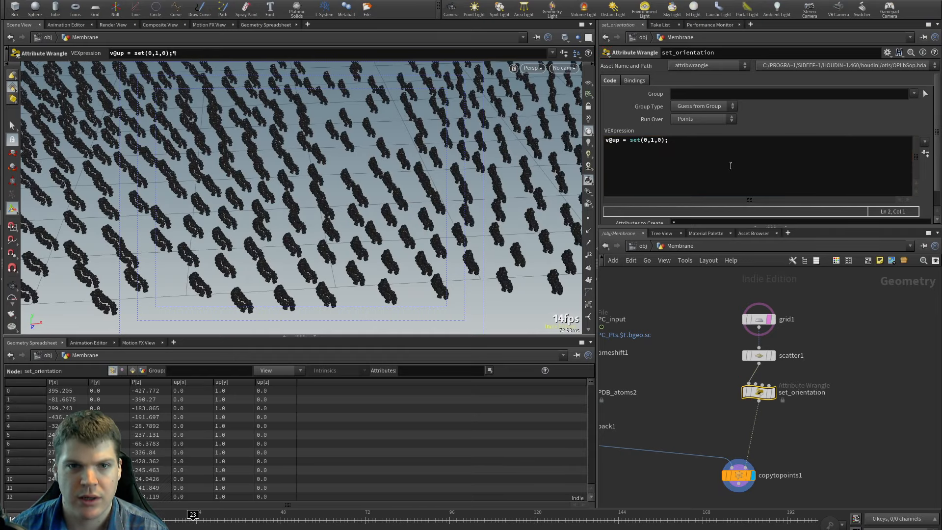
# Step: View the lipid copies from a lower angle and try inverting the up vector to set(0,-1,0)
pyautogui.keyDown('alt'); pyautogui.moveTo(332, 268); pyautogui.dragTo(339, 230); pyautogui.keyUp('alt')
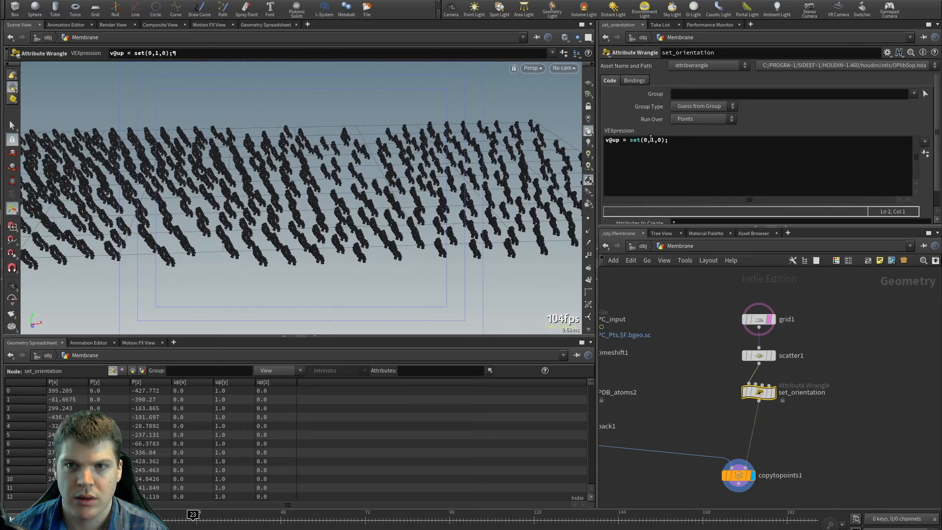
pyautogui.click(650, 140)
pyautogui.write('-')
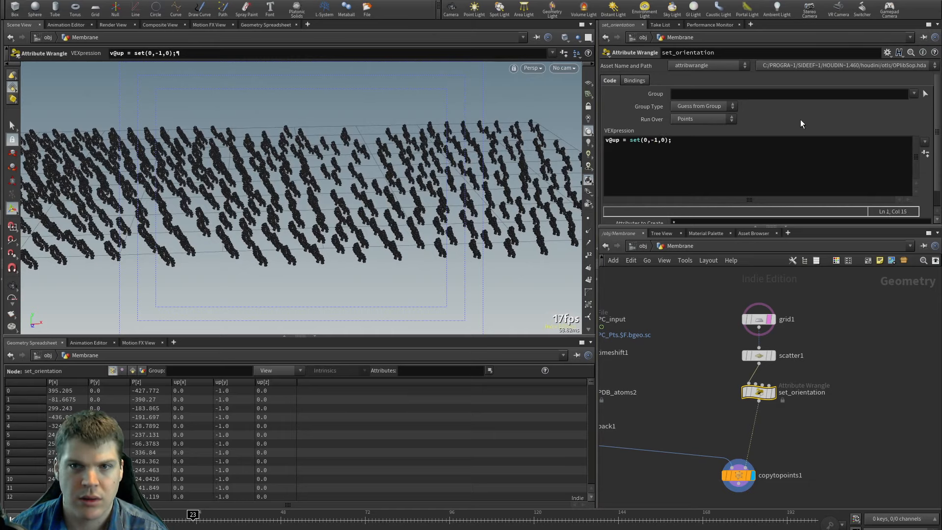
pyautogui.moveTo(759, 396)
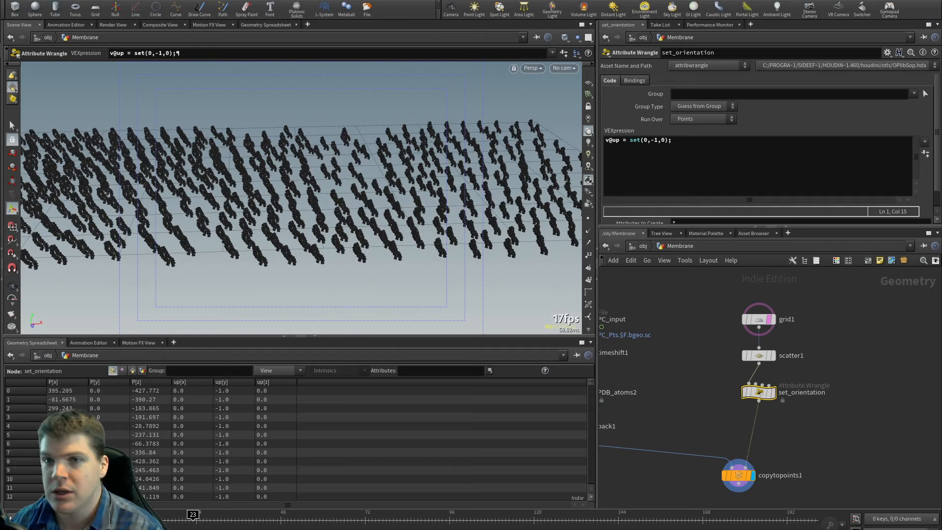
# Step: Return the up vector to set(0,1,0) and add the line v@N = set(0,0,1); to the set_orientation code
pyautogui.click(652, 158)
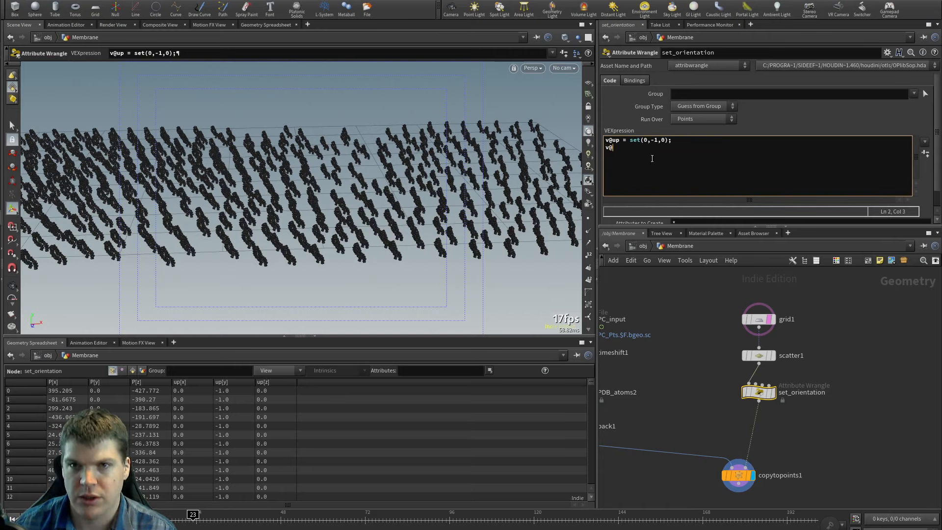
pyautogui.write('v@N = set(0,0,1);')
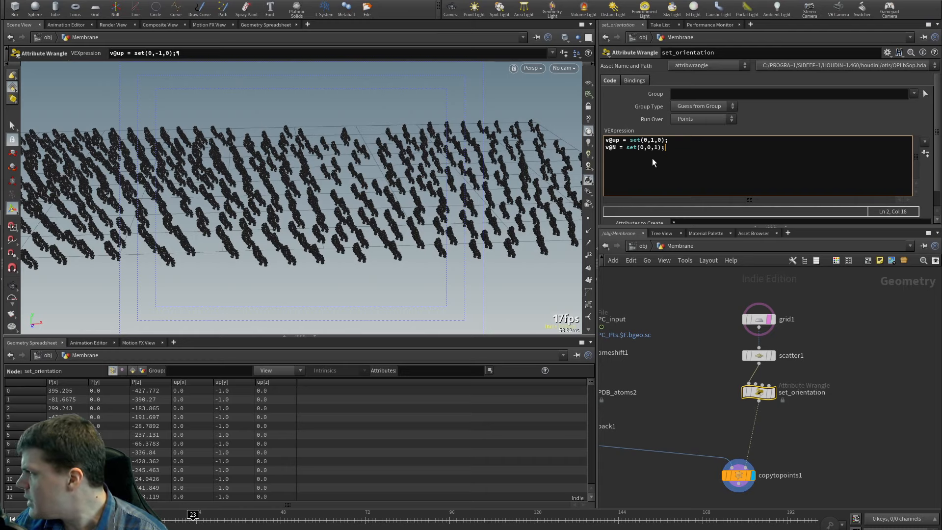
pyautogui.click(810, 131)
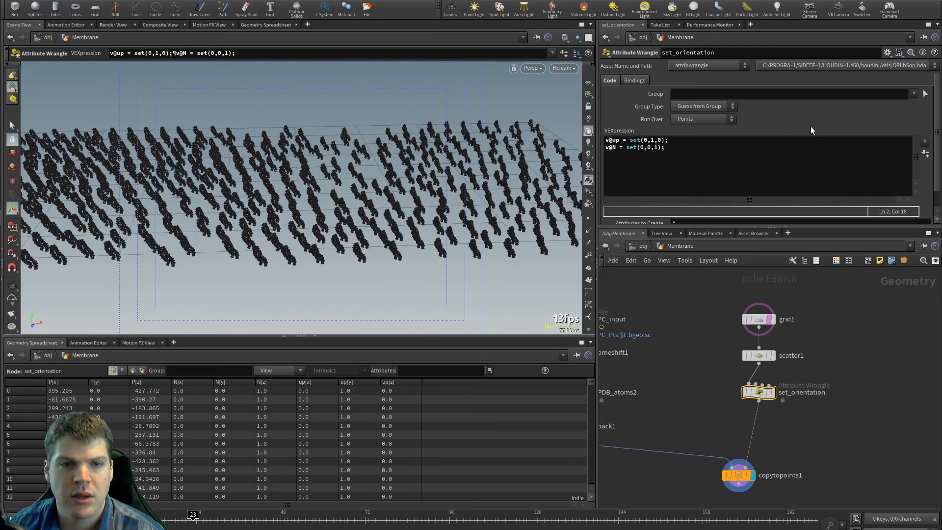
# Step: Check copytopoints1's settings and its input branches for how the orientation attributes are applied
pyautogui.click(740, 478)
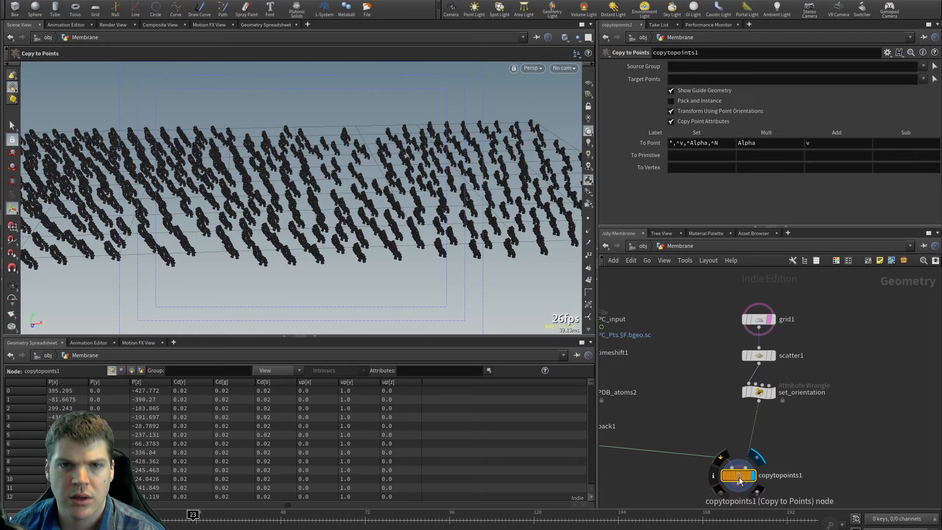
pyautogui.moveTo(664, 400); pyautogui.dragTo(724, 372, button='middle')
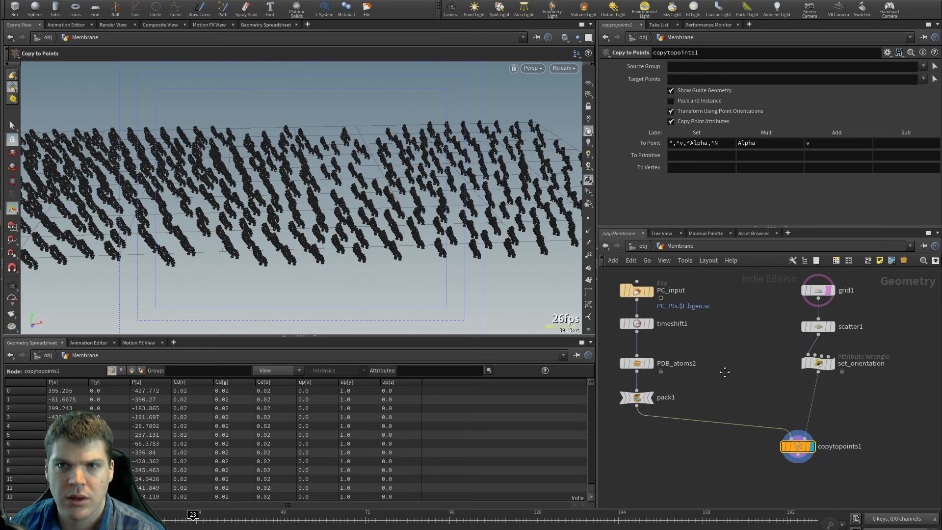
# Step: Examine the parameters of the pack1 node and the set_orientation wrangle
pyautogui.click(638, 401)
pyautogui.click(638, 400)
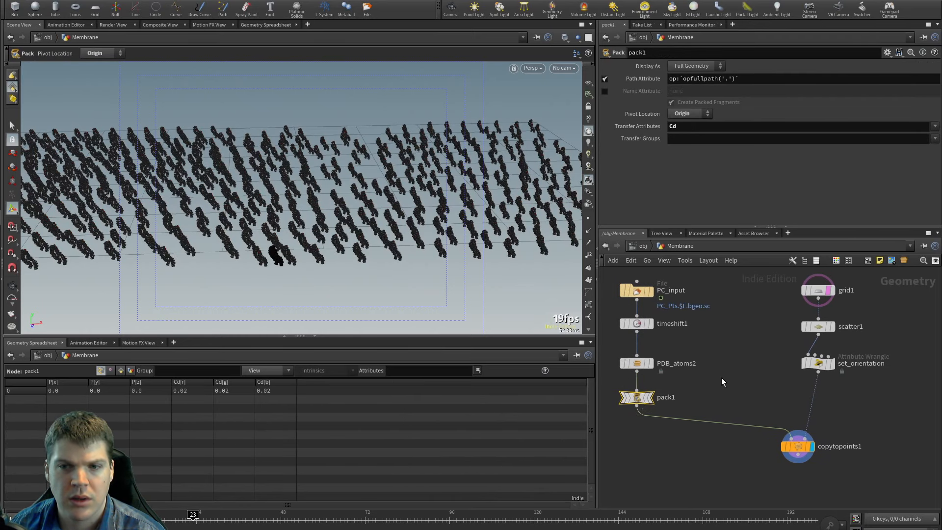
pyautogui.click(817, 363)
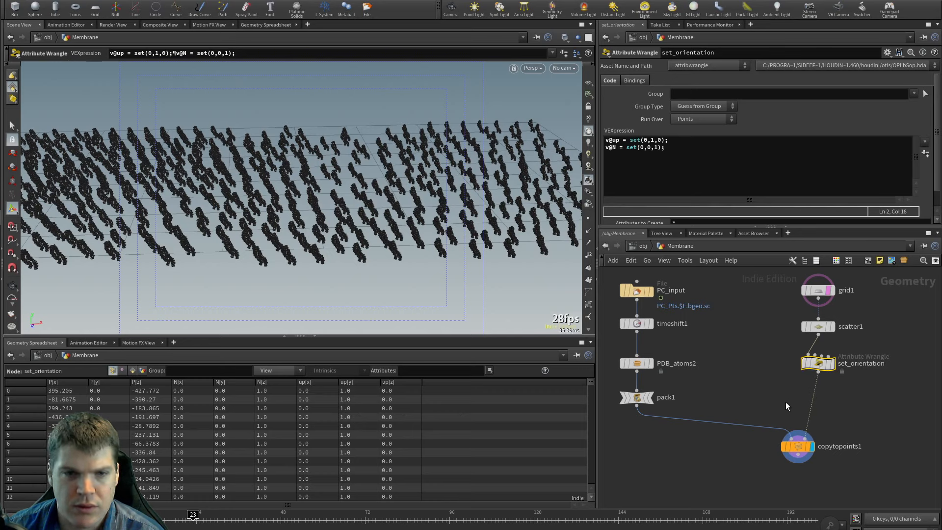
# Step: Bypass the set_orientation wrangle and insert an Attribute Create node between it and copytopoints1
pyautogui.moveTo(822, 369)
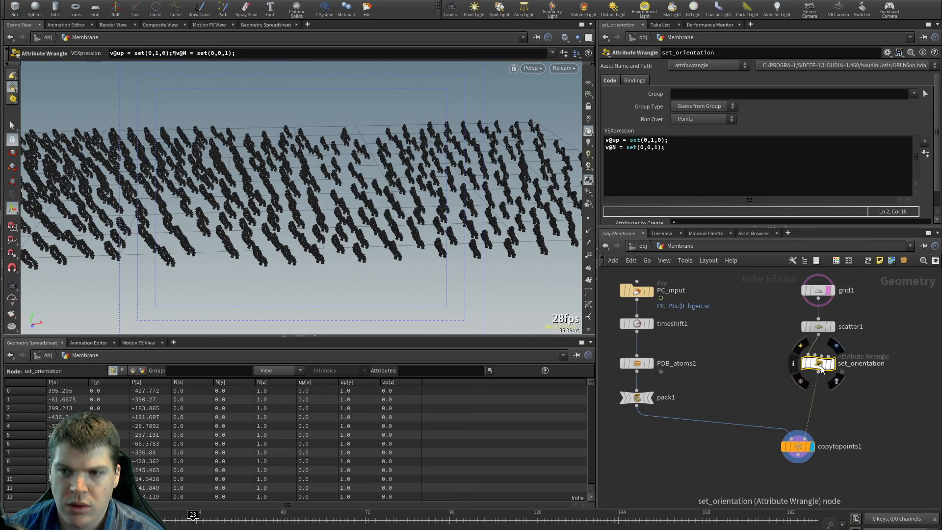
pyautogui.press('Tab')
pyautogui.write('w')
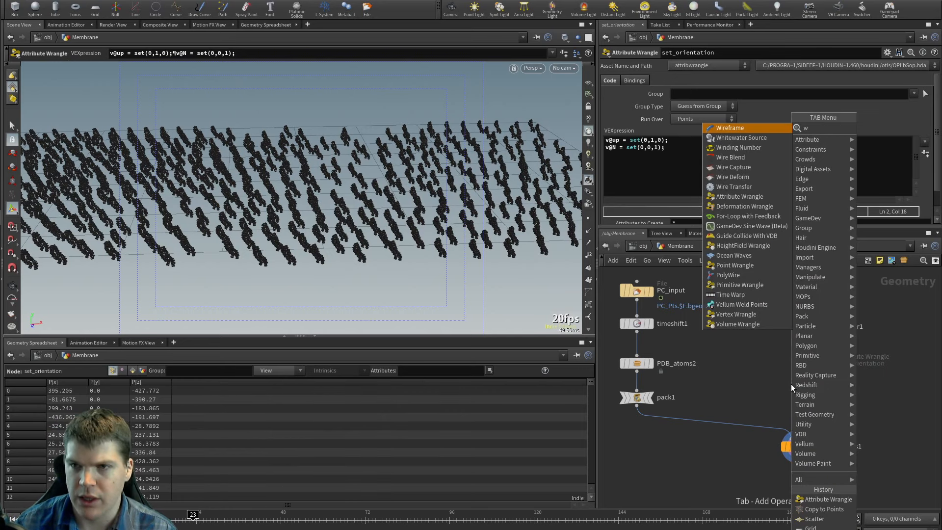
pyautogui.press('BackSpace')
pyautogui.write('att')
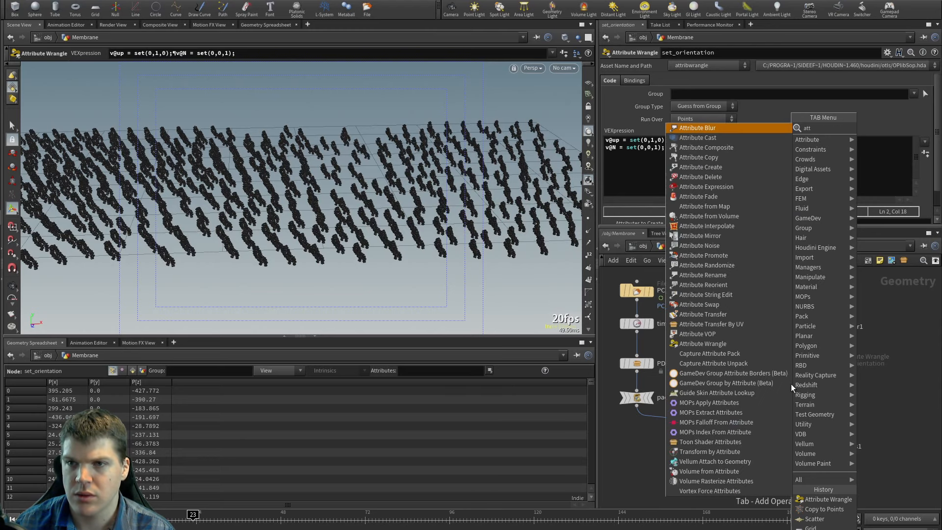
pyautogui.press('Down')
pyautogui.press('Down')
pyautogui.press('Down')
pyautogui.press('Down')
pyautogui.press('Return')
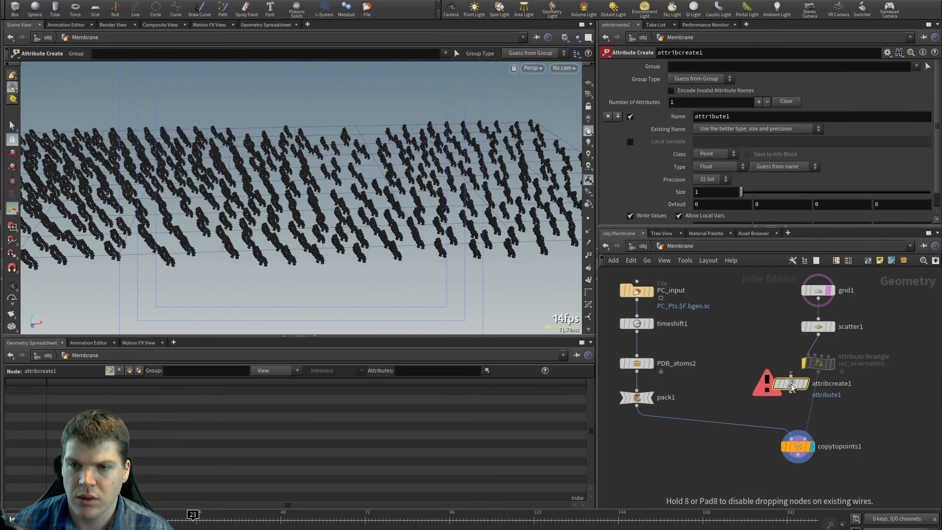
pyautogui.click(812, 400)
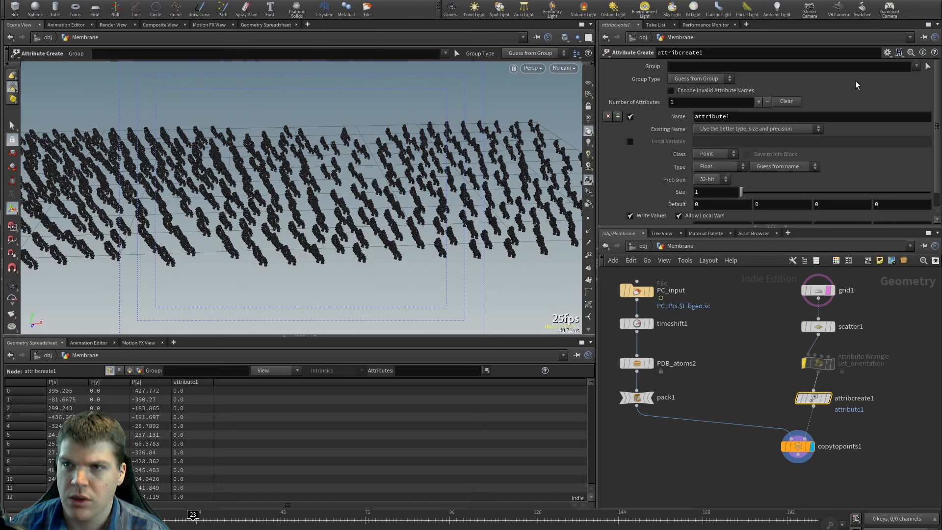
# Step: Check which presets the Attribute Create node and the set_orientation wrangle offer
pyautogui.click(887, 52)
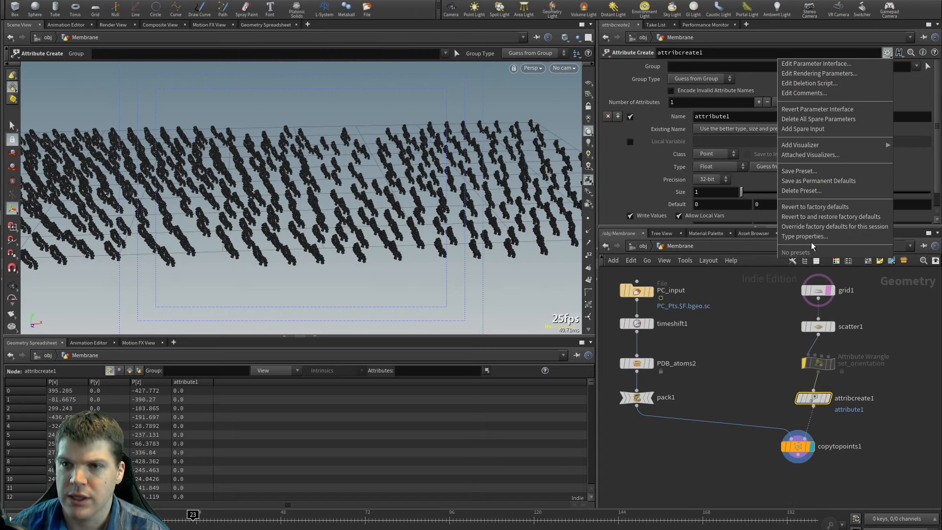
pyautogui.click(915, 171)
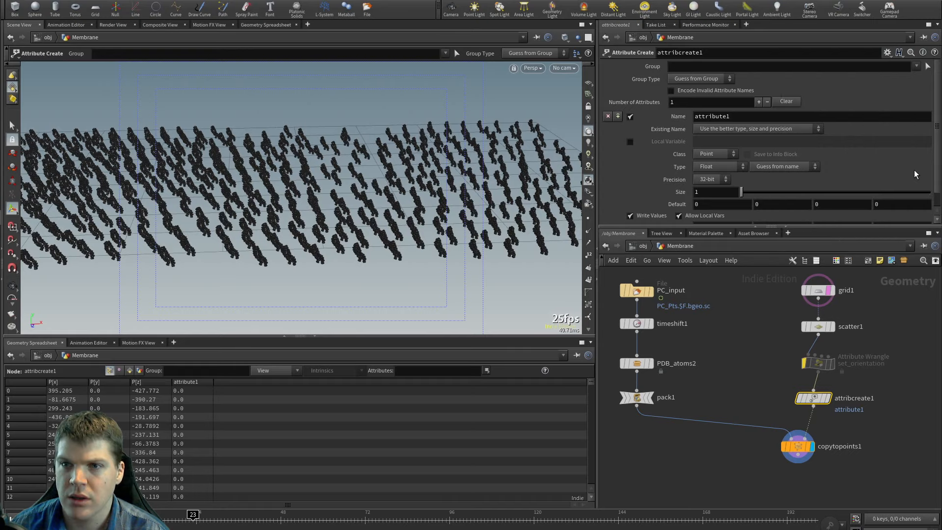
pyautogui.scroll(-1, 906, 183)
pyautogui.moveTo(793, 387)
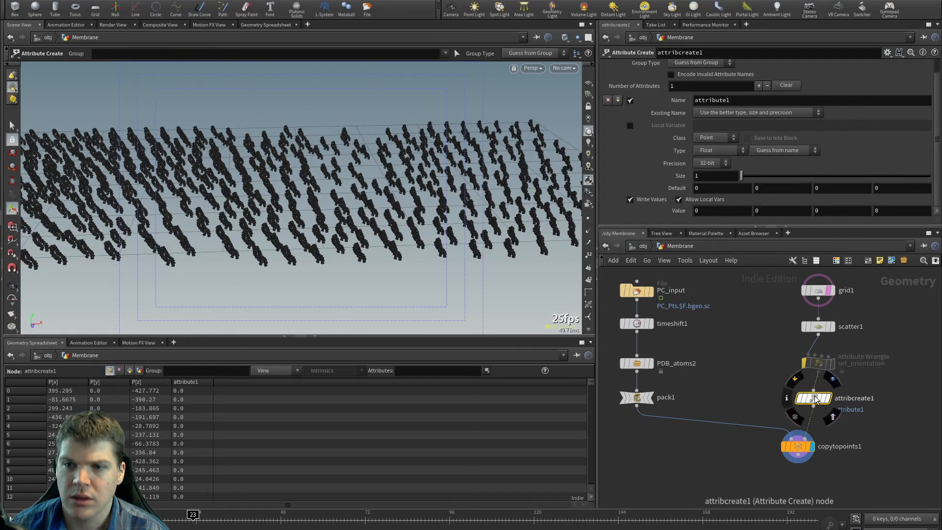
pyautogui.click(818, 363)
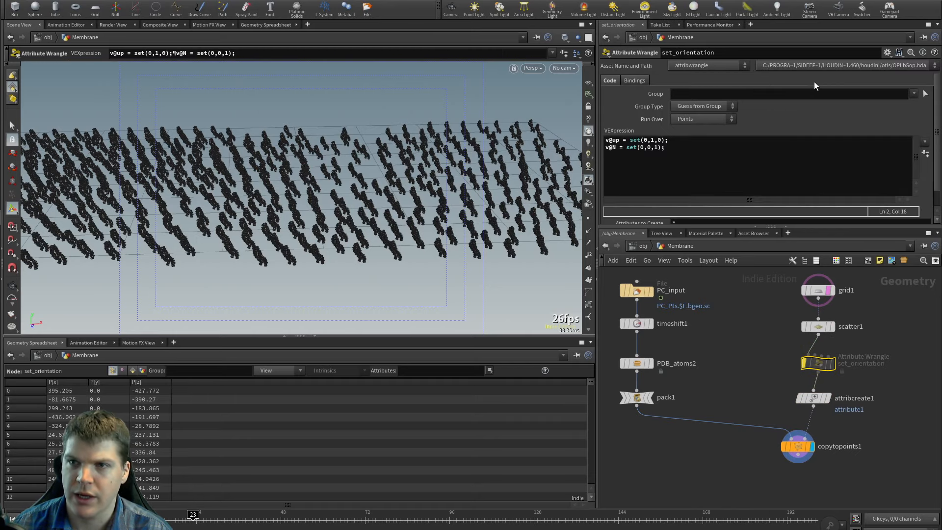
pyautogui.click(887, 53)
pyautogui.click(871, 277)
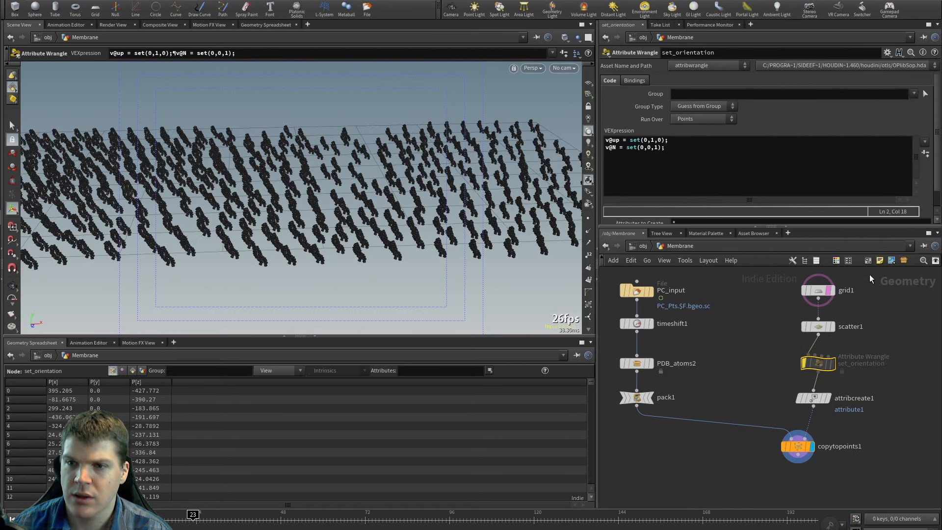
pyautogui.click(813, 400)
pyautogui.click(887, 53)
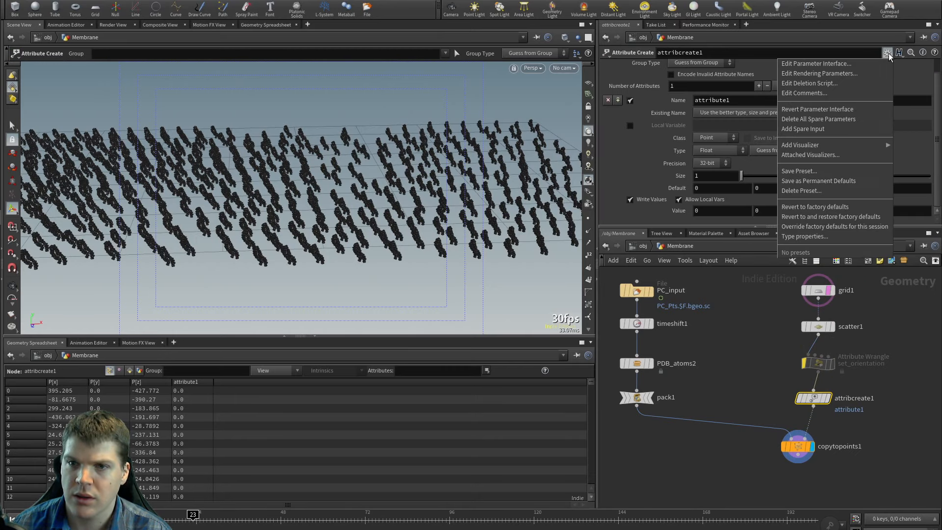
pyautogui.click(889, 56)
# Step: Name the new attribute orient in the Attribute Create node and set its size to 4
pyautogui.doubleClick(737, 104)
pyautogui.write('o')
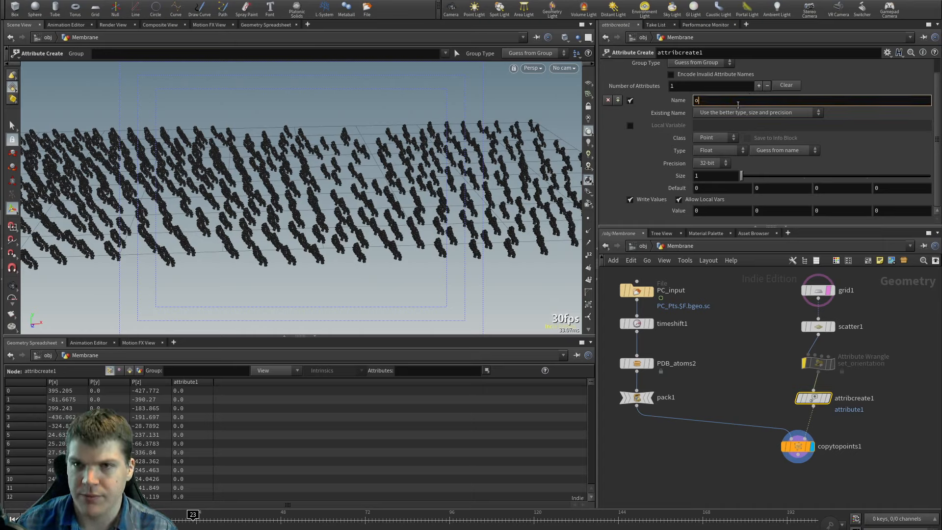
pyautogui.write('rient')
pyautogui.press('Return')
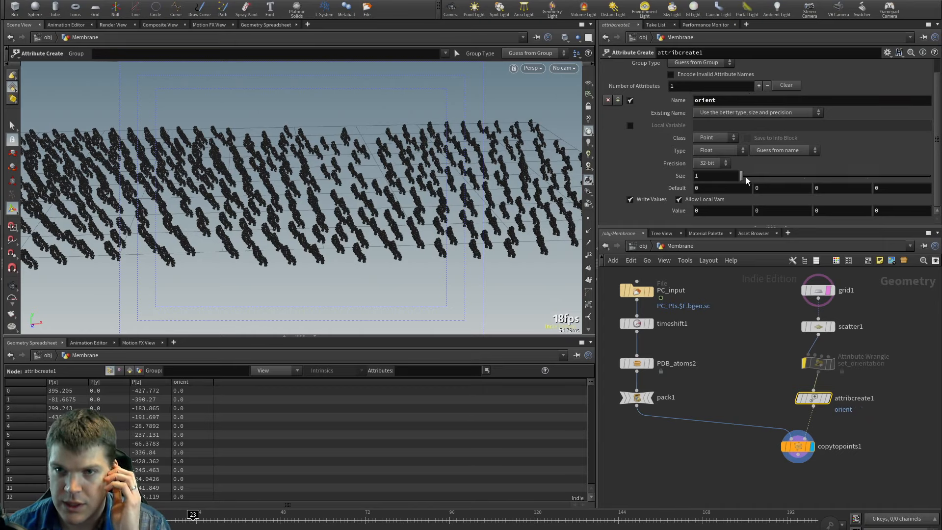
pyautogui.moveTo(746, 177); pyautogui.dragTo(907, 176)
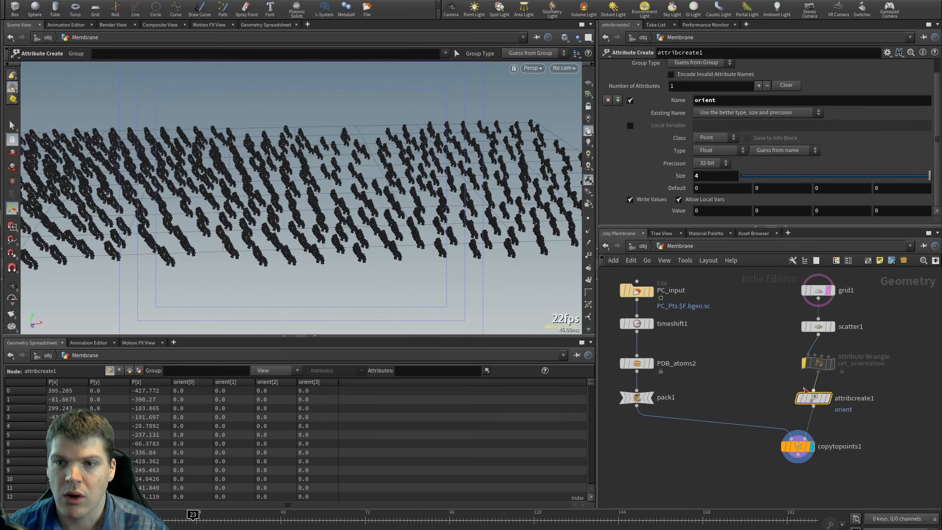
# Step: Delete the Attribute Create node and insert an Attribute Randomize node between set_orientation and copytopoints1 in its place
pyautogui.press('Delete')
pyautogui.press('Tab')
pyautogui.write('attr')
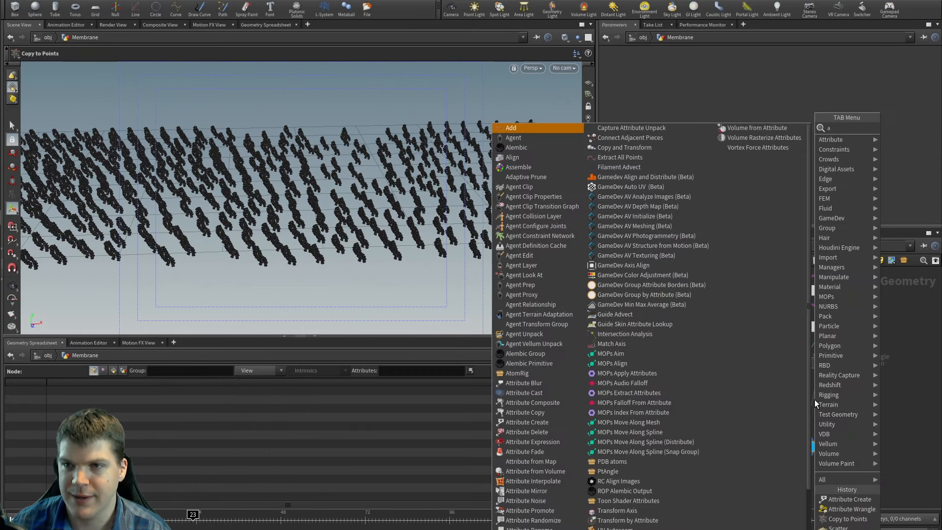
pyautogui.press('Down')
pyautogui.press('Down')
pyautogui.press('Down')
pyautogui.press('Down')
pyautogui.press('Down')
pyautogui.press('Down')
pyautogui.press('Down')
pyautogui.press('Down')
pyautogui.press('Down')
pyautogui.press('Down')
pyautogui.press('Down')
pyautogui.press('Down')
pyautogui.press('Down')
pyautogui.press('Down')
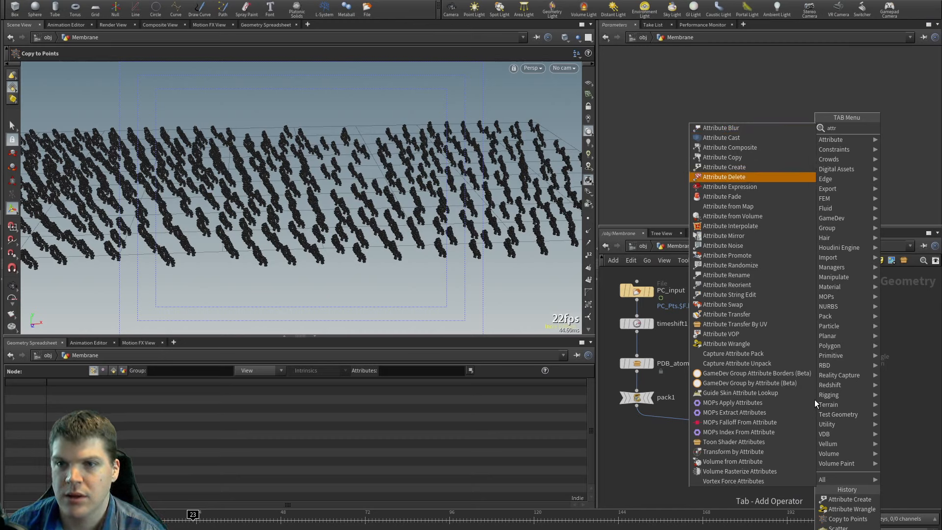
pyautogui.press('Return')
pyautogui.click(814, 399)
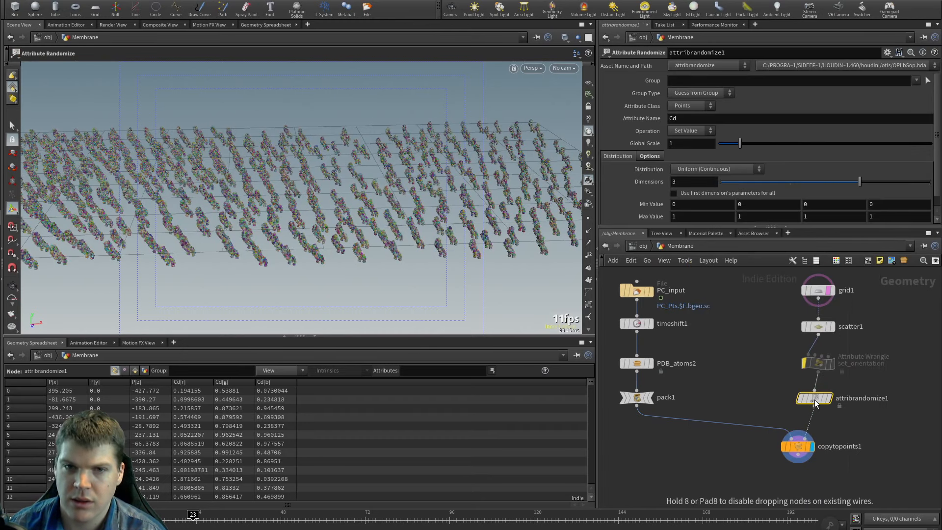
# Step: Load the Attribute Randomize preset that randomizes orient with the Direction or Orientation distribution in 4 dimensions
pyautogui.scroll(5, 431, 223)
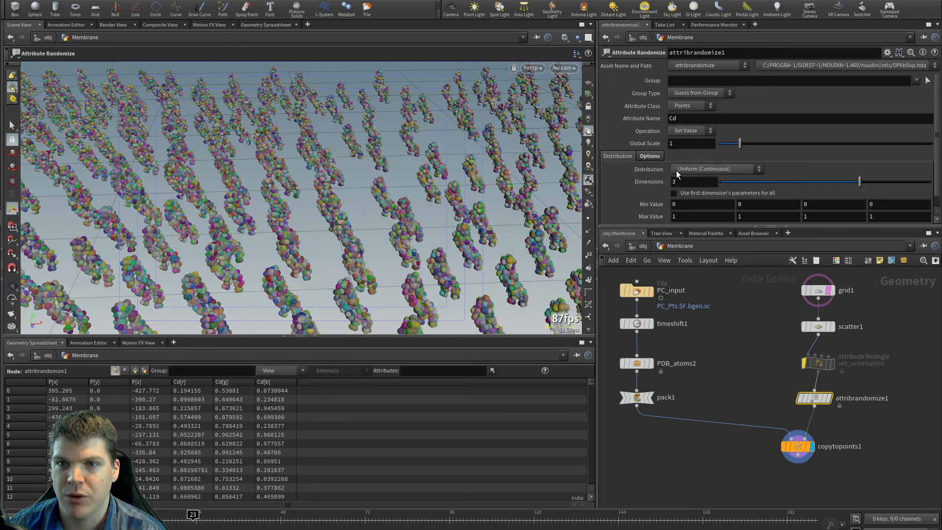
pyautogui.click(693, 167)
pyautogui.click(694, 167)
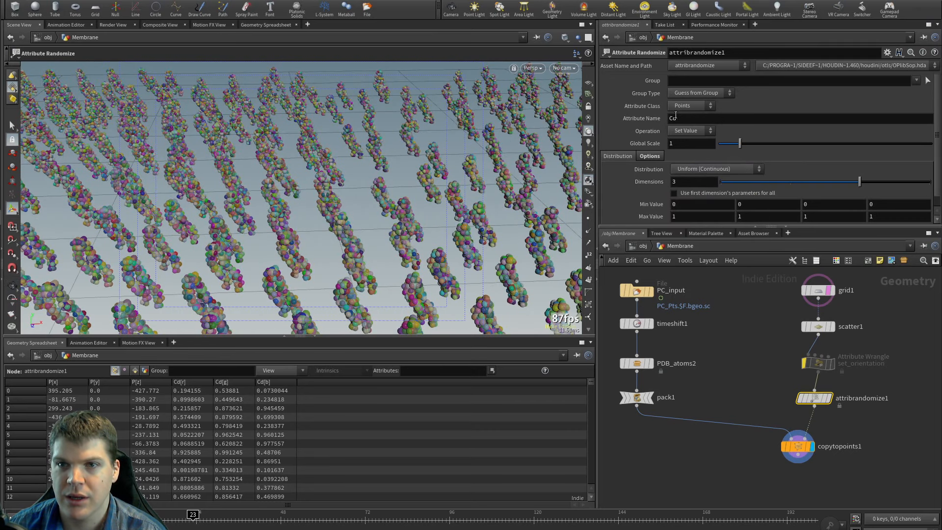
pyautogui.click(886, 52)
pyautogui.click(829, 255)
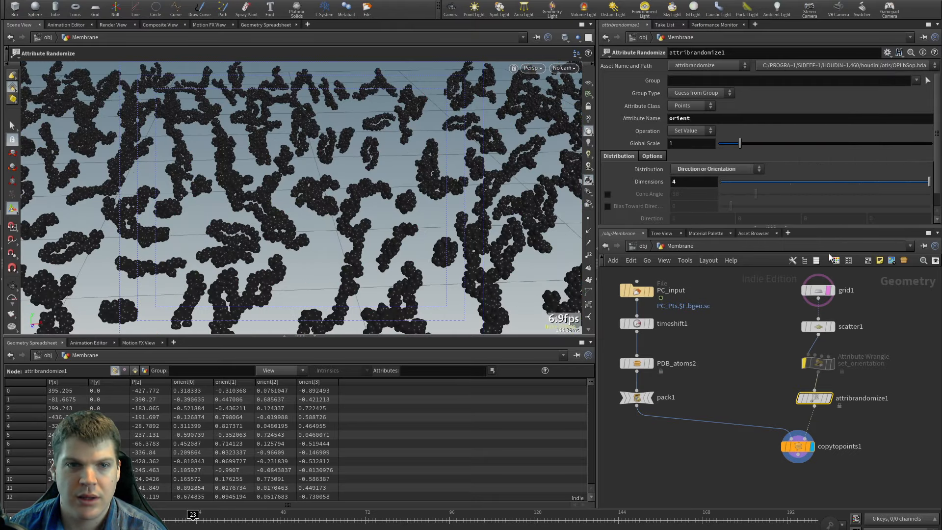
# Step: Set the randomized attribute's name to N and its dimensions to 3
pyautogui.keyDown('alt'); pyautogui.moveTo(265, 257); pyautogui.dragTo(207, 193, button='right'); pyautogui.keyUp('alt')
pyautogui.keyDown('alt'); pyautogui.moveTo(206, 193); pyautogui.dragTo(345, 174); pyautogui.keyUp('alt')
pyautogui.click(737, 170)
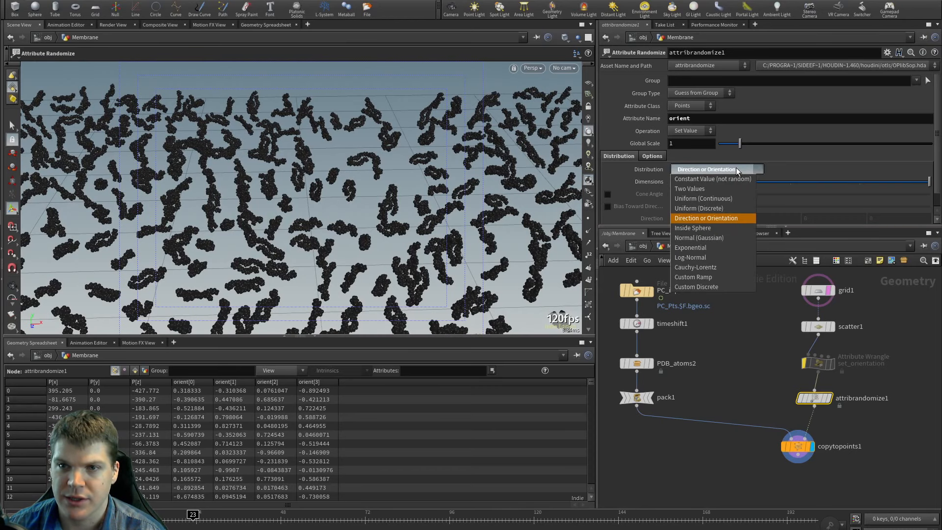
pyautogui.click(736, 166)
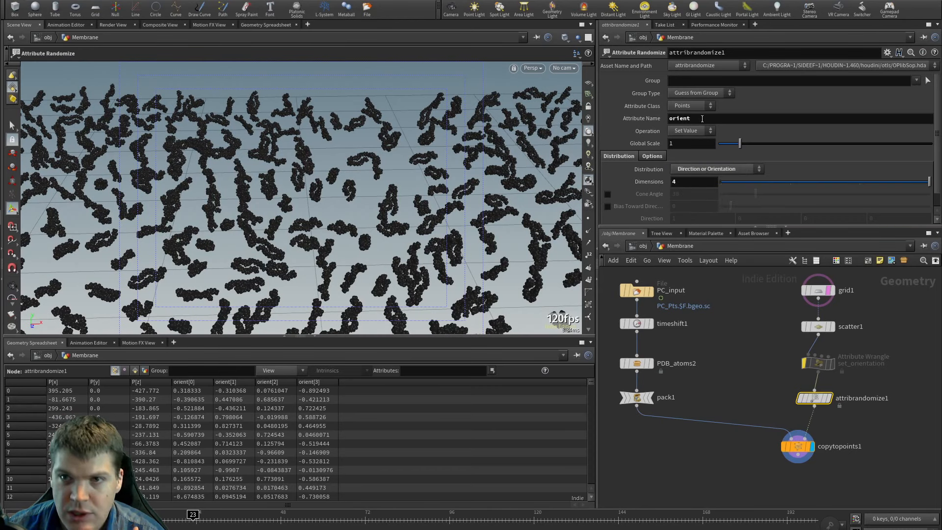
pyautogui.doubleClick(707, 118)
pyautogui.write('N')
pyautogui.press('Return')
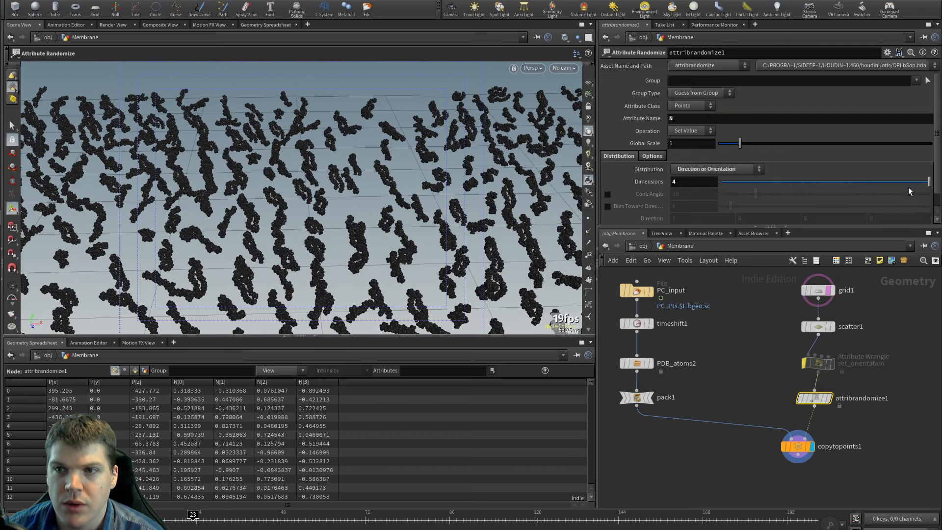
pyautogui.moveTo(873, 182); pyautogui.dragTo(862, 181)
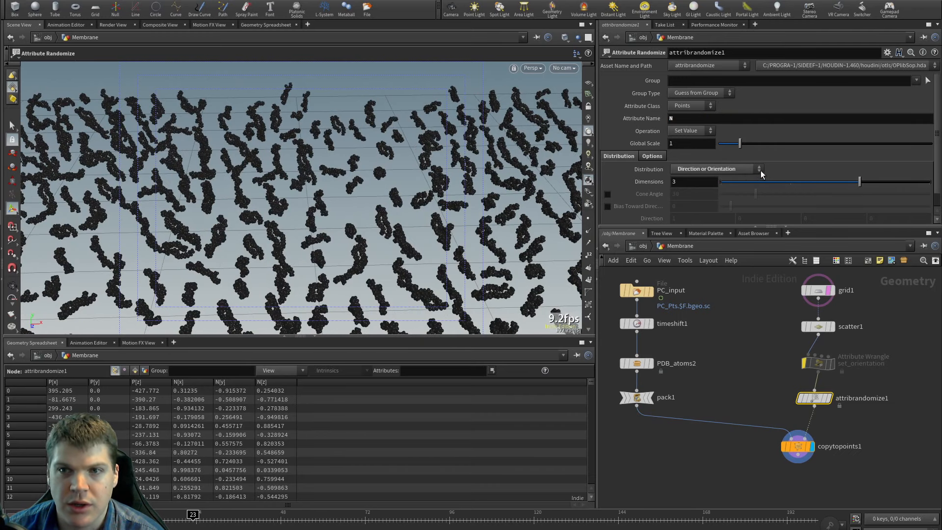
# Step: Keep the Direction or Orientation distribution and enable the Cone Angle limit for the randomized N
pyautogui.click(741, 169)
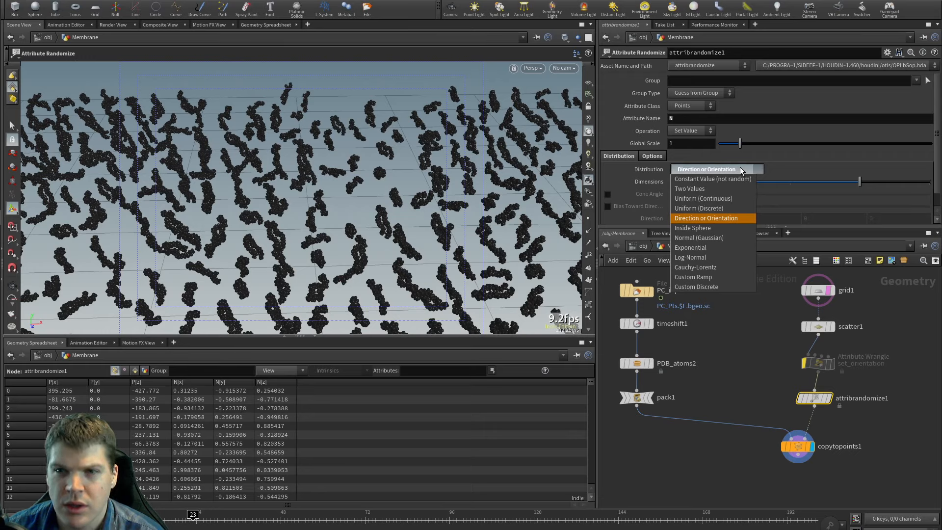
pyautogui.click(733, 218)
pyautogui.scroll(-1, 664, 207)
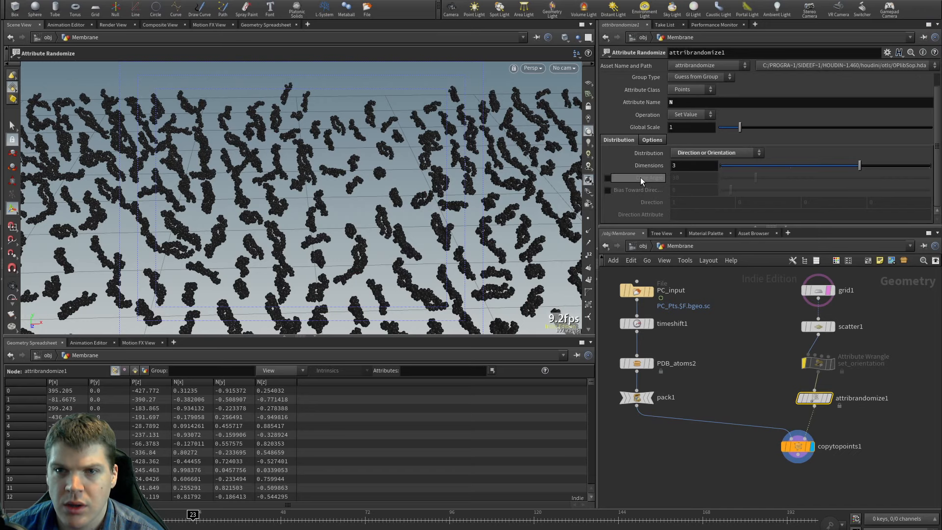
pyautogui.click(607, 179)
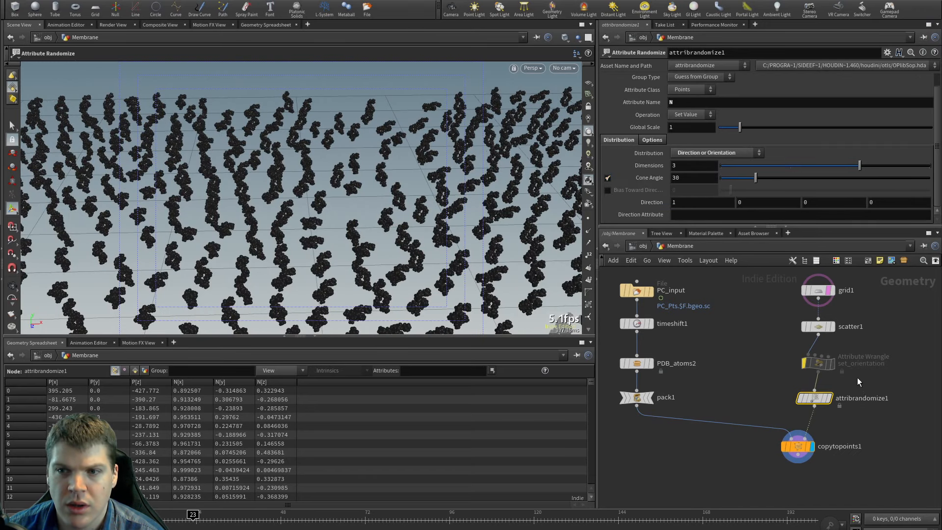
# Step: Re-enable the set_orientation wrangle and select the v@N = set(0,0,1); line in its VEX code
pyautogui.click(821, 365)
pyautogui.click(678, 155)
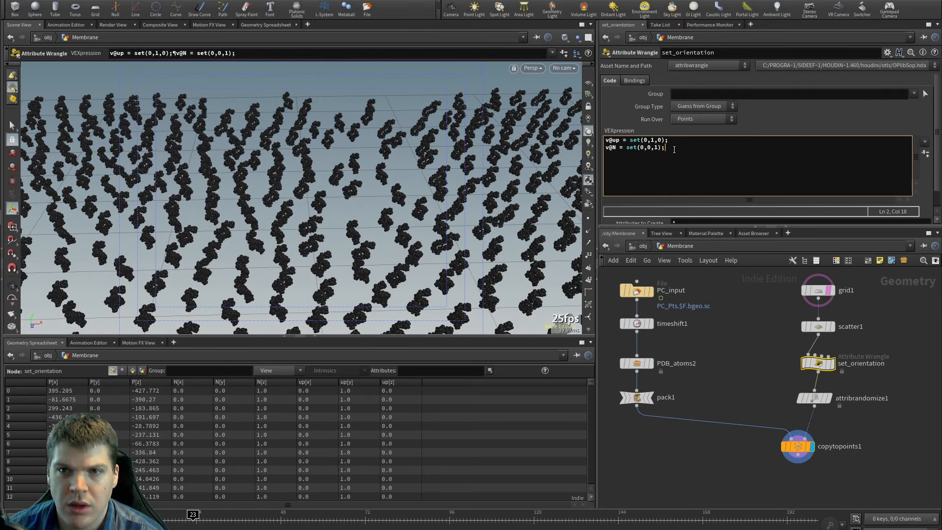
pyautogui.hotkey('shift', 'Home')
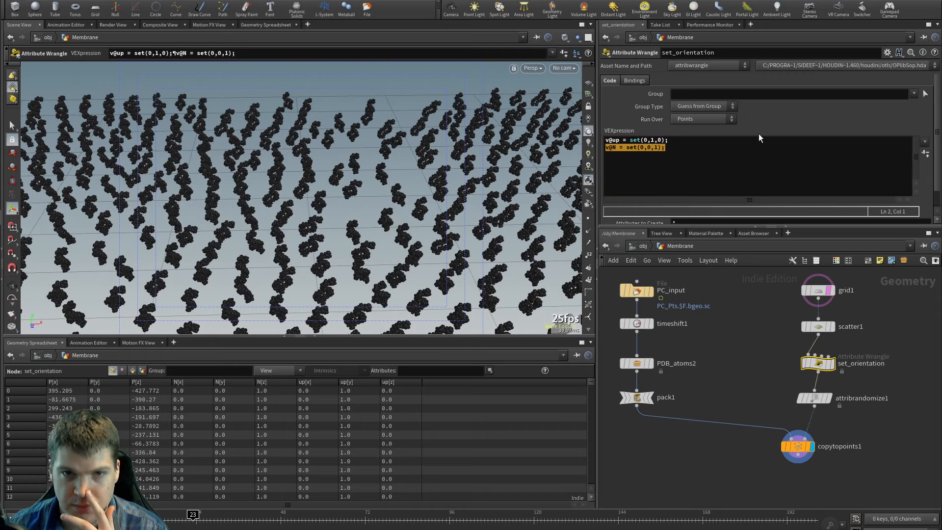
# Step: Adjust the cone angle of attribrandomize1, trying 107.2 and 0 before settling on 26.3
pyautogui.keyDown('alt'); pyautogui.moveTo(259, 234); pyautogui.dragTo(275, 196); pyautogui.keyUp('alt')
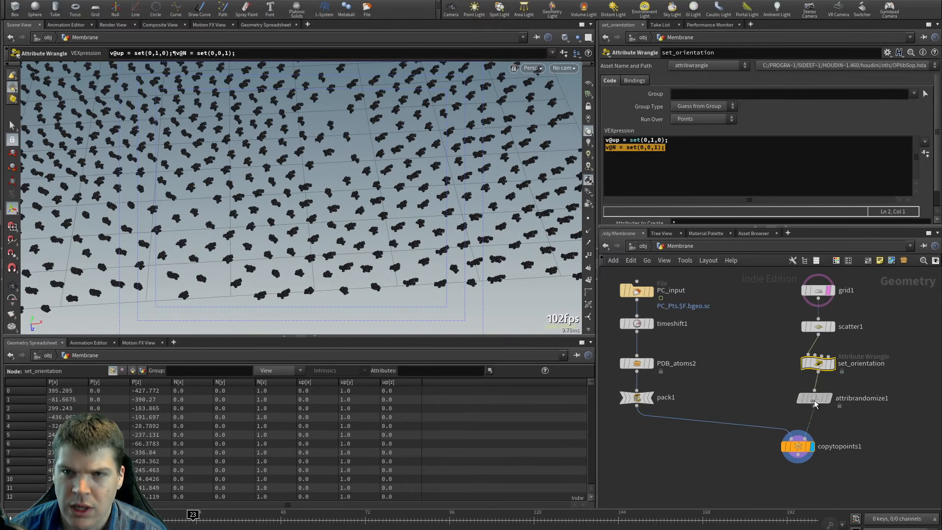
pyautogui.click(813, 397)
pyautogui.moveTo(754, 180); pyautogui.dragTo(845, 184)
pyautogui.click(703, 177)
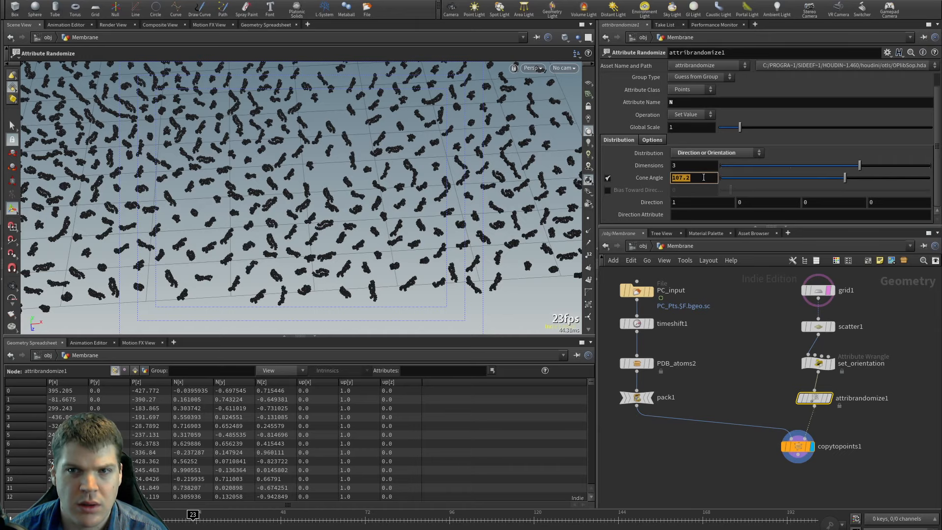
pyautogui.moveTo(793, 179); pyautogui.dragTo(686, 182)
pyautogui.keyDown('alt'); pyautogui.moveTo(449, 203); pyautogui.dragTo(368, 153); pyautogui.keyUp('alt')
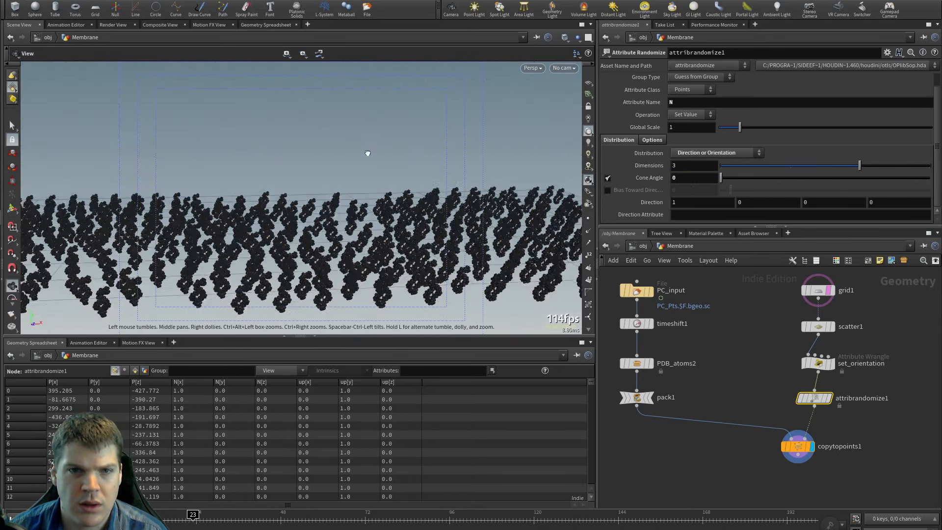
pyautogui.moveTo(425, 209); pyautogui.dragTo(312, 213)
pyautogui.moveTo(721, 179); pyautogui.dragTo(751, 179)
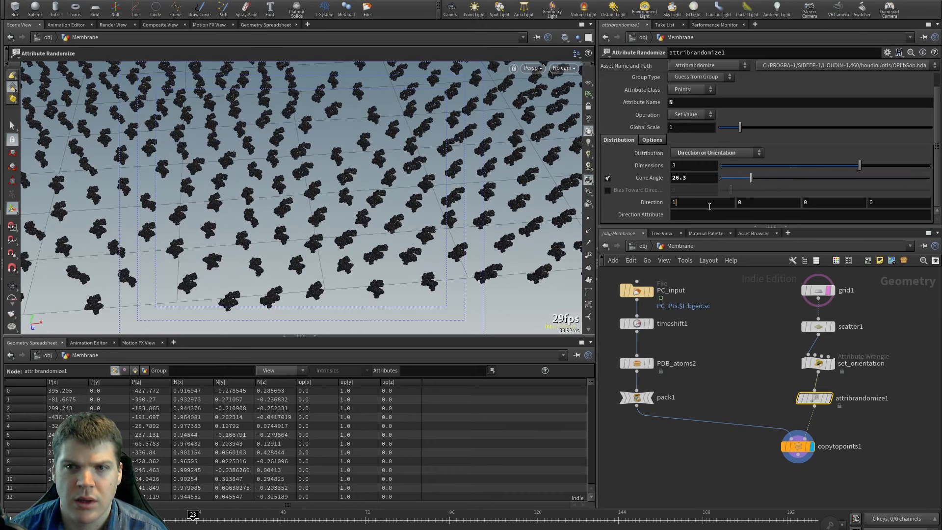
# Step: Set the direction of attribrandomize1 to 0, 1, 0, 0
pyautogui.click(710, 203)
pyautogui.write('0')
pyautogui.press('Tab')
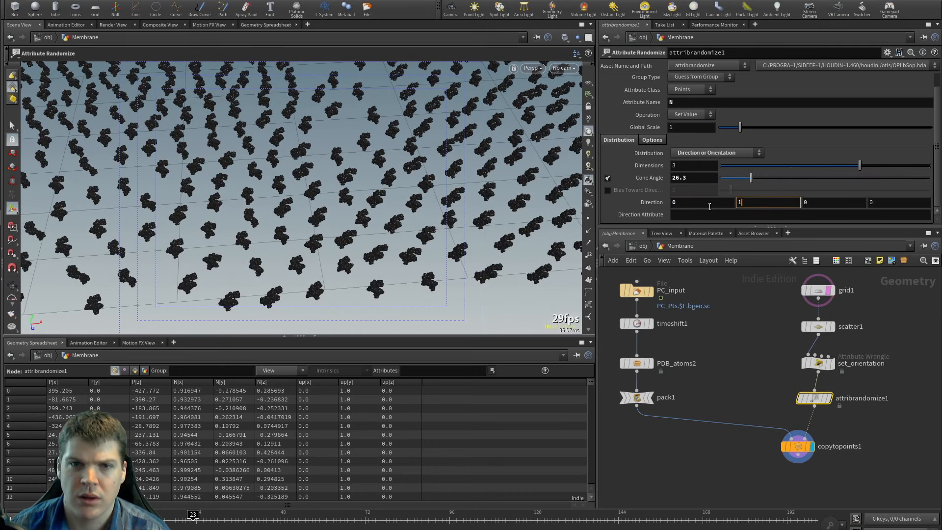
pyautogui.write('1')
pyautogui.press('Return')
# Step: Increase the cone angle of attribrandomize1 to 97.8 while viewing the copied molecules from a low angle
pyautogui.moveTo(751, 177); pyautogui.dragTo(829, 185)
pyautogui.keyDown('alt'); pyautogui.moveTo(375, 202); pyautogui.dragTo(333, 161); pyautogui.keyUp('alt')
pyautogui.scroll(4, 332, 161)
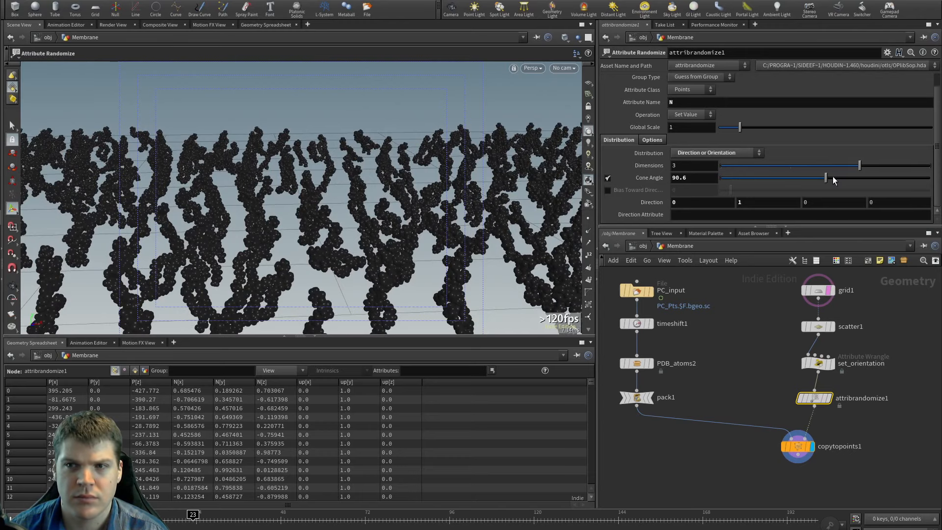
pyautogui.moveTo(832, 179)
pyautogui.mouseDown()
pyautogui.moveTo(878, 181)
pyautogui.moveTo(835, 182)
pyautogui.mouseUp()
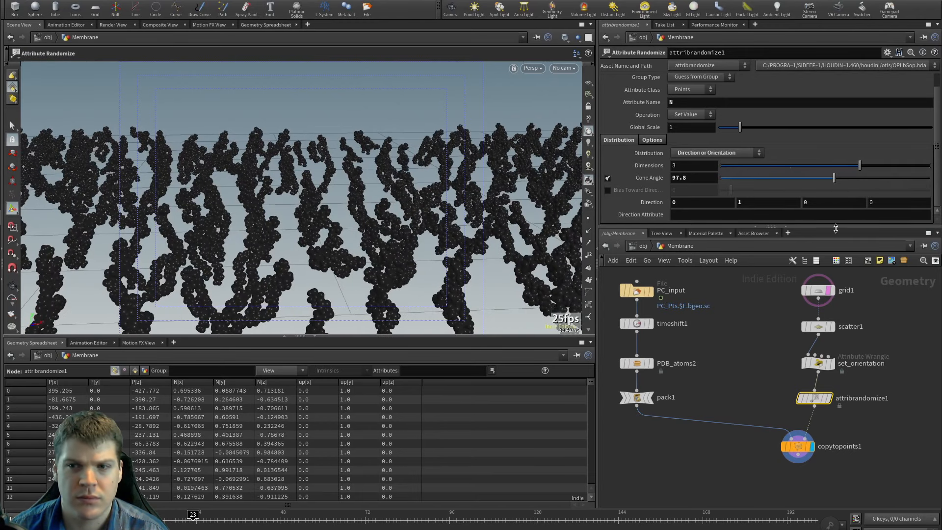
# Step: Bypass attribrandomize1 and open the VEX code of the set_orientation wrangle
pyautogui.click(801, 398)
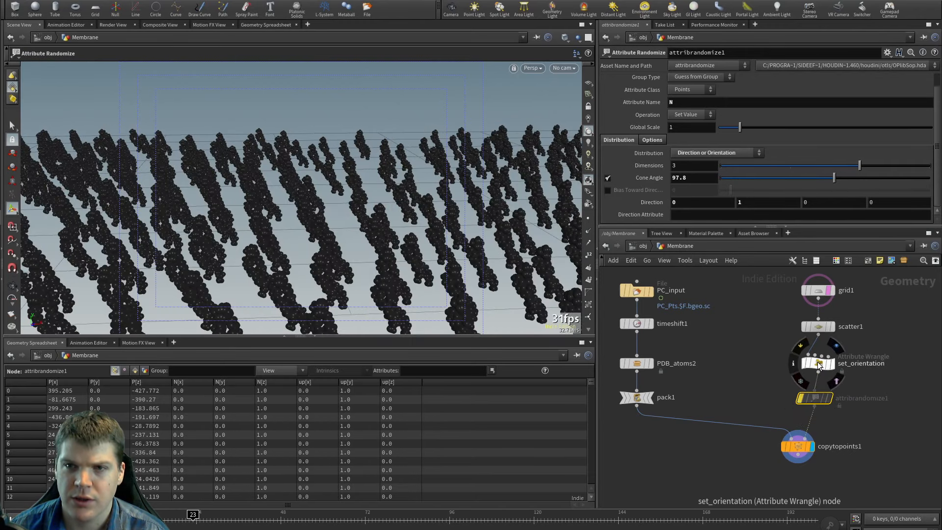
pyautogui.click(818, 364)
pyautogui.click(673, 149)
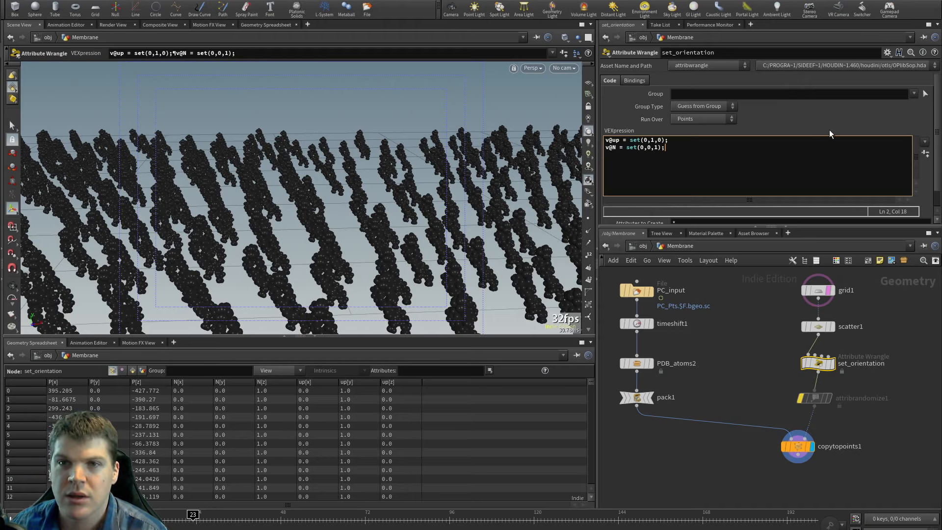
# Step: Replace set(0,0,1); in the v@N line with a sample_circle_uniform(); call, leaving its arguments empty
pyautogui.hotkey('shift', 'Left')
pyautogui.hotkey('shift', 'Left')
pyautogui.hotkey('shift', 'Left')
pyautogui.hotkey('shift', 'Left')
pyautogui.hotkey('shift', 'Left')
pyautogui.hotkey('shift', 'Left')
pyautogui.hotkey('shift', 'Left')
pyautogui.hotkey('shift', 'Left')
pyautogui.hotkey('shift', 'Left')
pyautogui.hotkey('shift', 'Left')
pyautogui.hotkey('shift', 'Left')
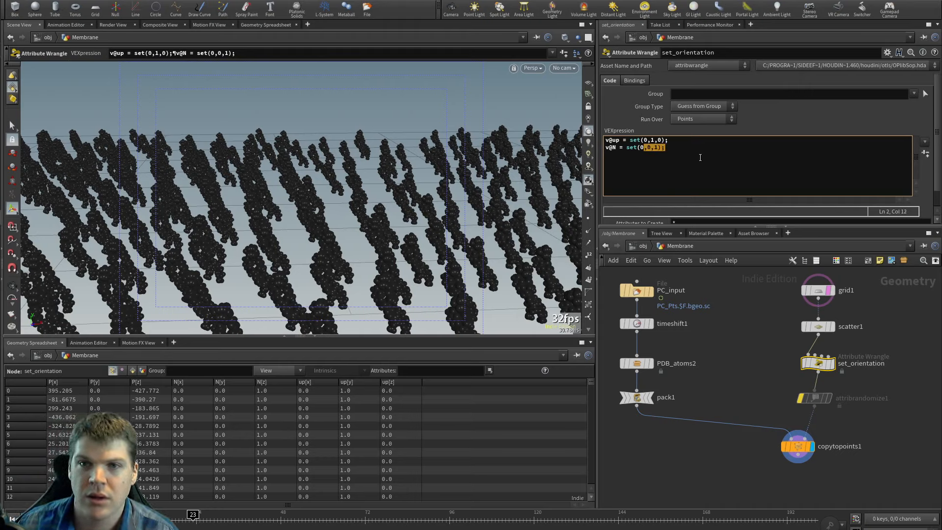
pyautogui.write('sample')
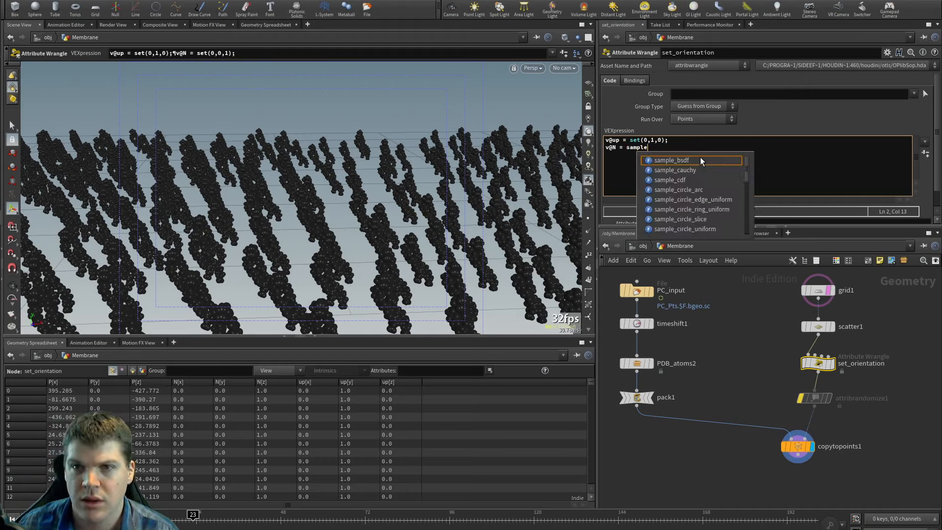
pyautogui.write('_')
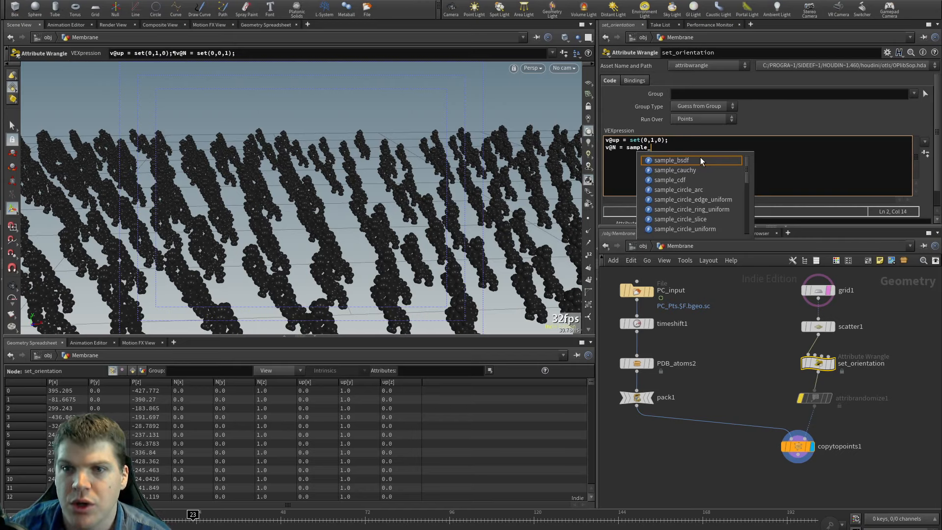
pyautogui.press('Down')
pyautogui.press('Down')
pyautogui.press('Down')
pyautogui.press('Down')
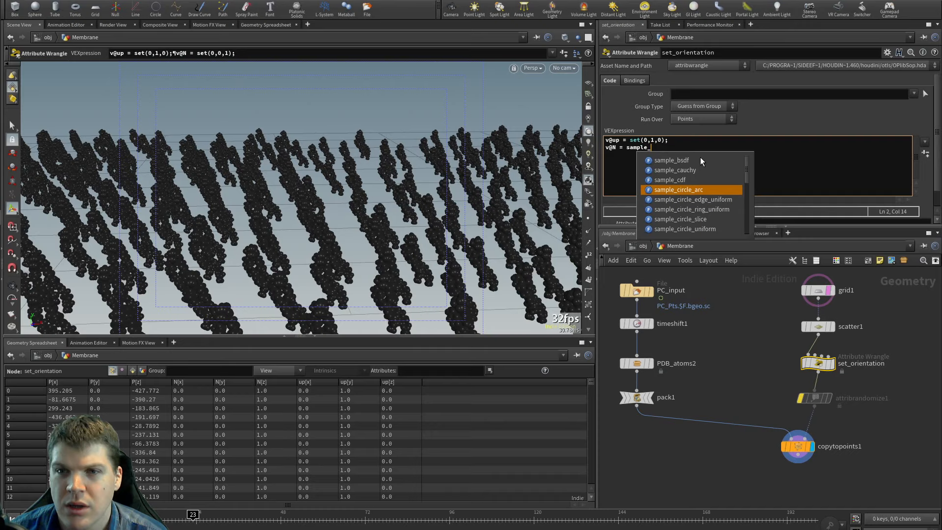
pyautogui.press('Down')
pyautogui.press('Down')
pyautogui.press('Down')
pyautogui.press('Down')
pyautogui.press('Return')
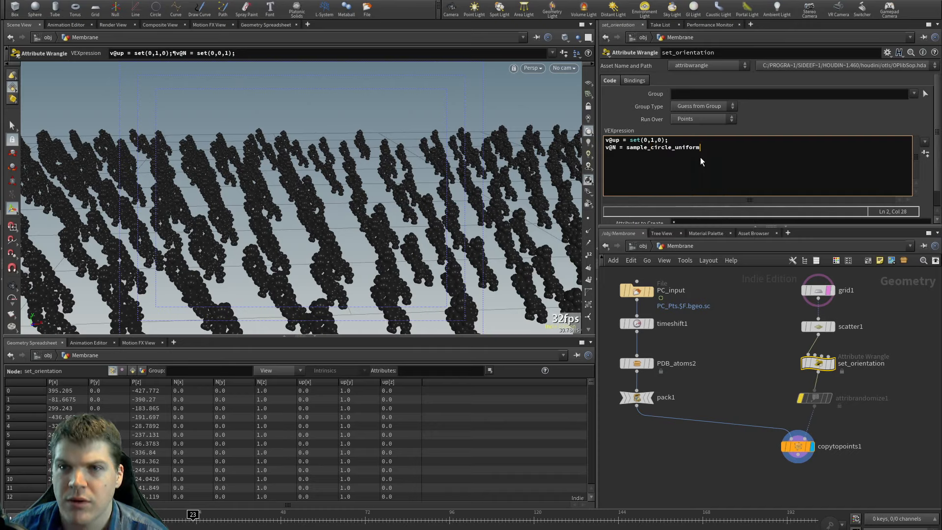
pyautogui.write('();')
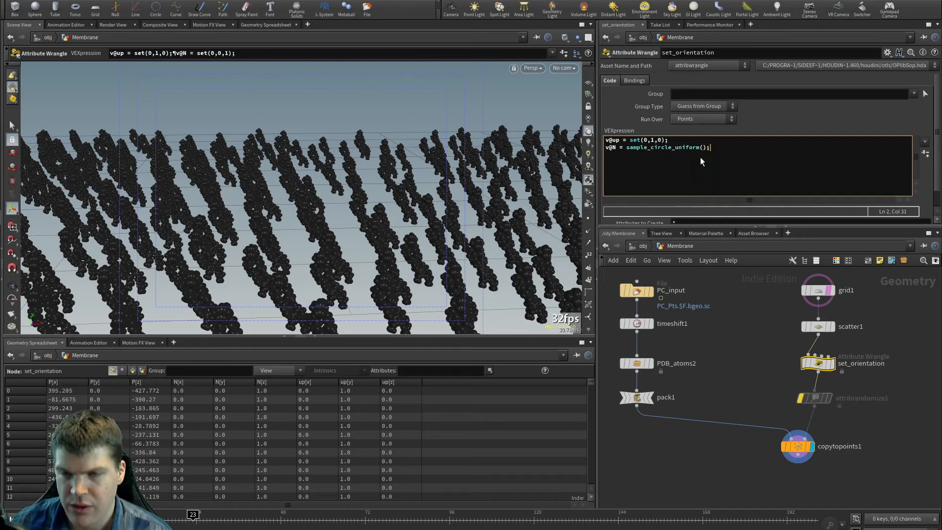
# Step: Open the help for sample_circle_uniform and read it along with the related sample_circle_edge_uniform page
pyautogui.click(675, 148)
pyautogui.press('F1')
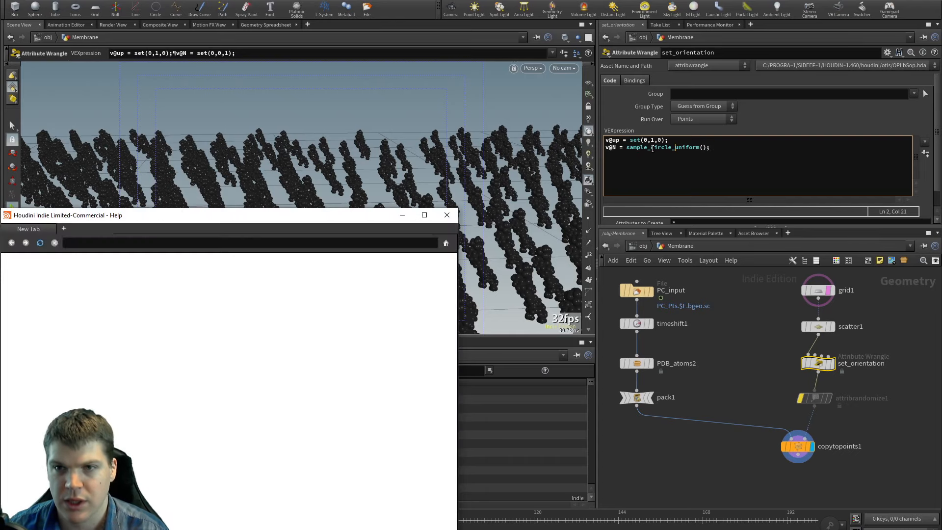
pyautogui.moveTo(170, 220); pyautogui.dragTo(263, 140)
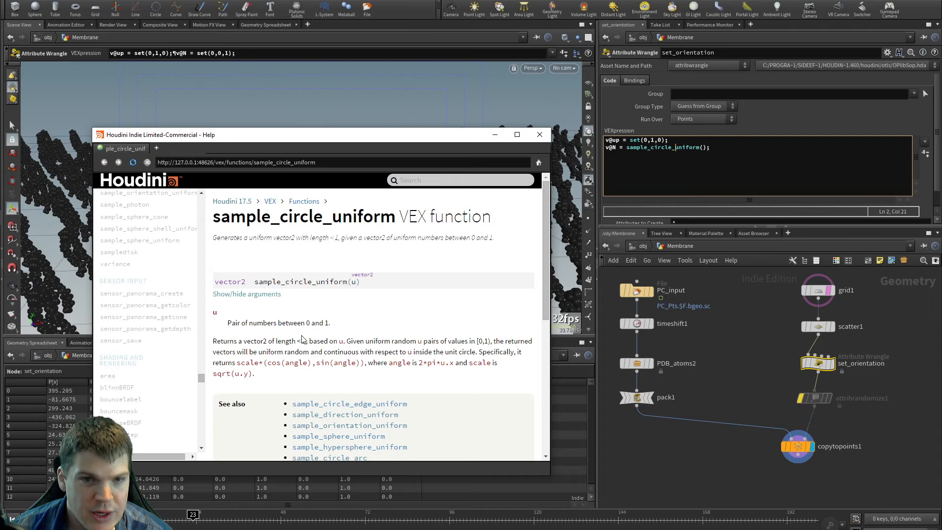
pyautogui.scroll(-1, 378, 319)
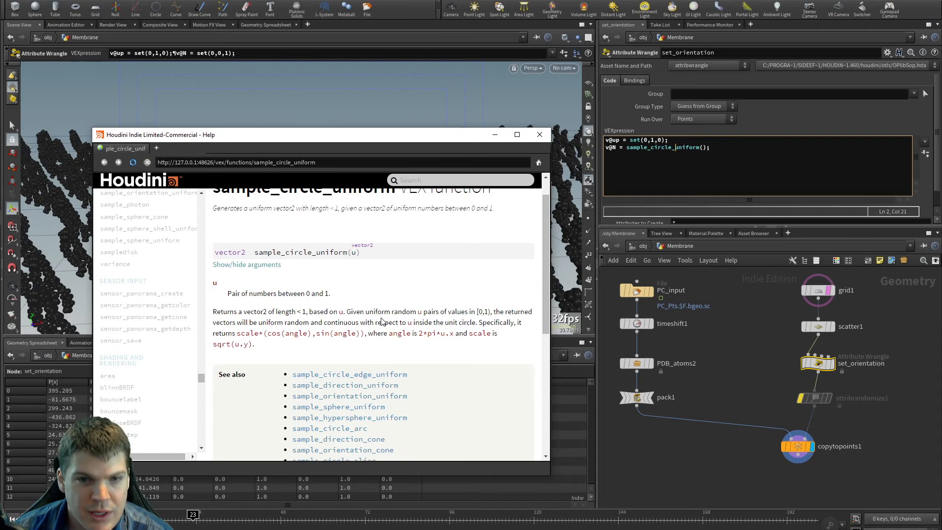
pyautogui.click(380, 377)
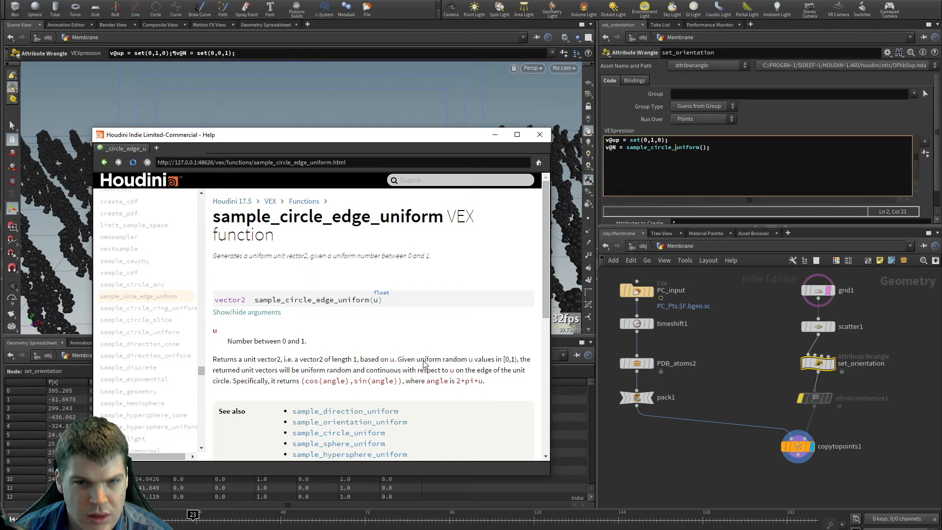
pyautogui.scroll(-1, 425, 363)
pyautogui.scroll(-1, 425, 364)
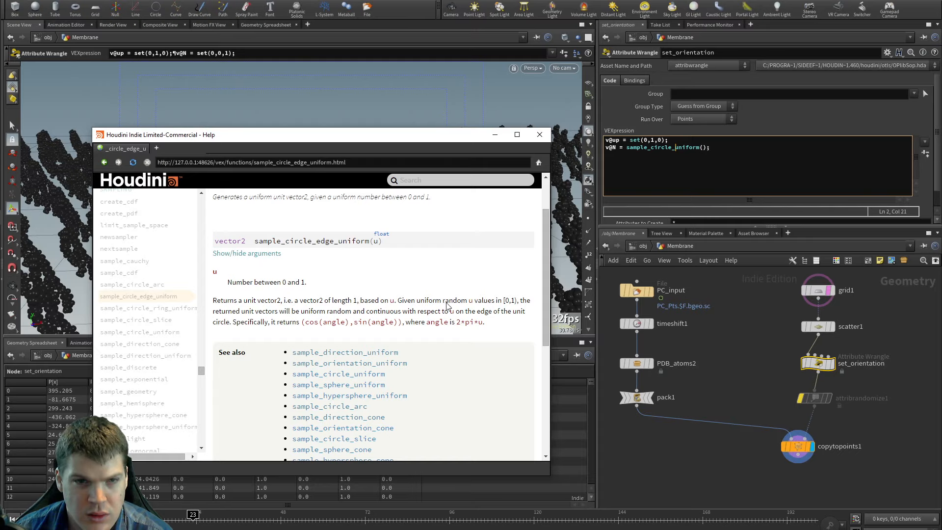
pyautogui.scroll(-2, 447, 305)
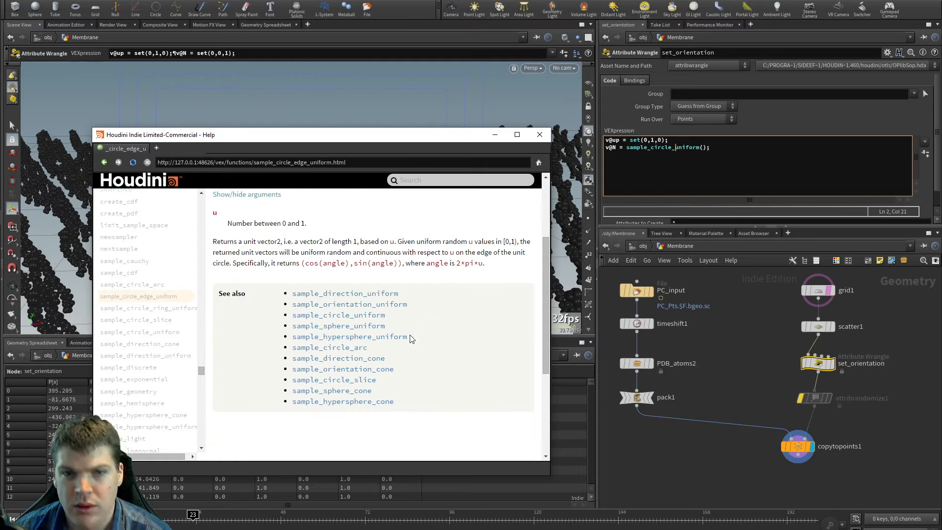
# Step: Read the sample_sphere_uniform and sample_orientation_uniform help pages, and return to the sphere page's list of related functions
pyautogui.click(361, 326)
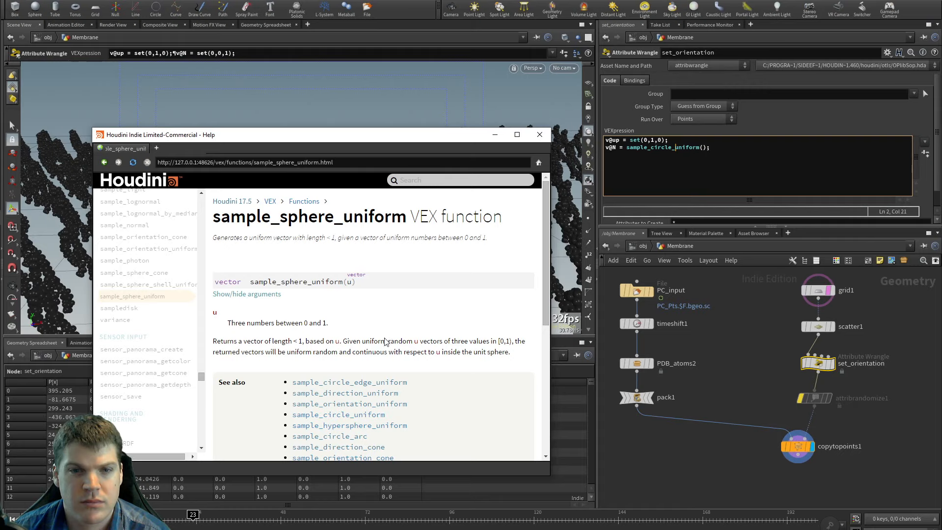
pyautogui.scroll(-1, 385, 341)
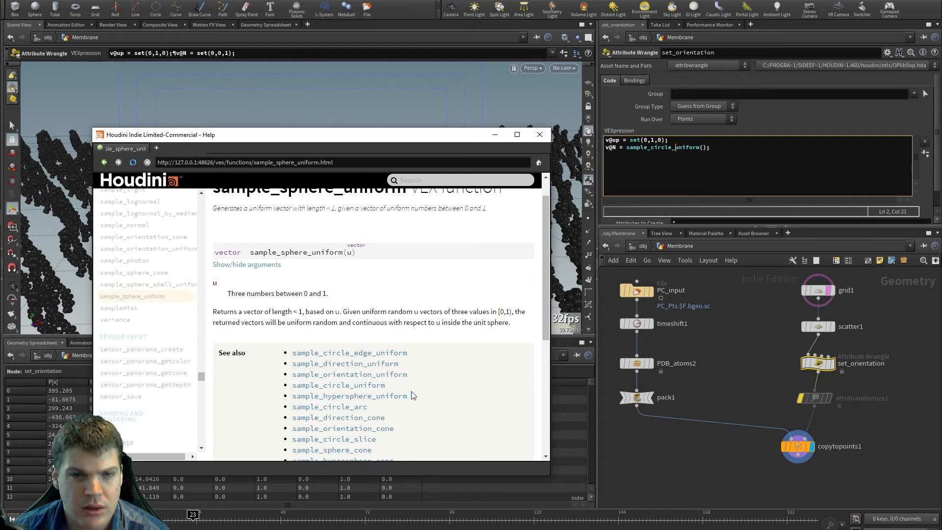
pyautogui.click(370, 375)
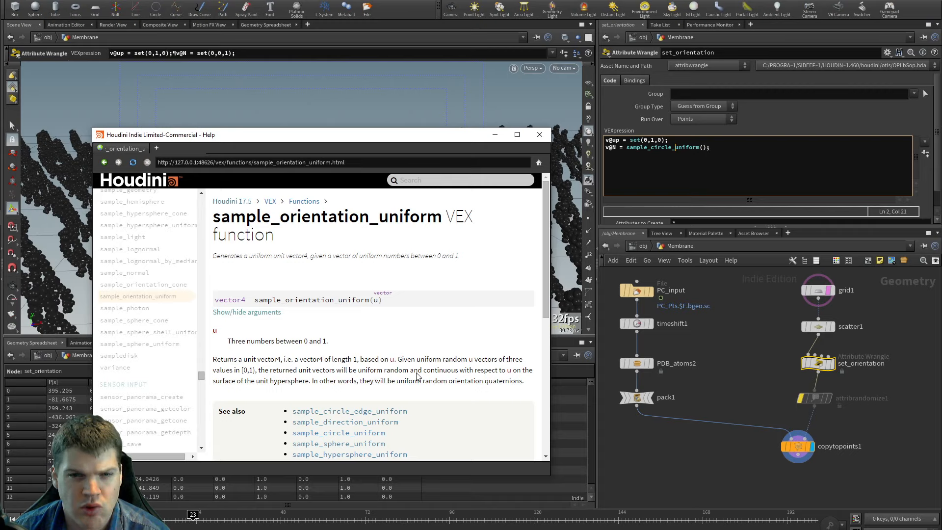
pyautogui.scroll(-1, 417, 377)
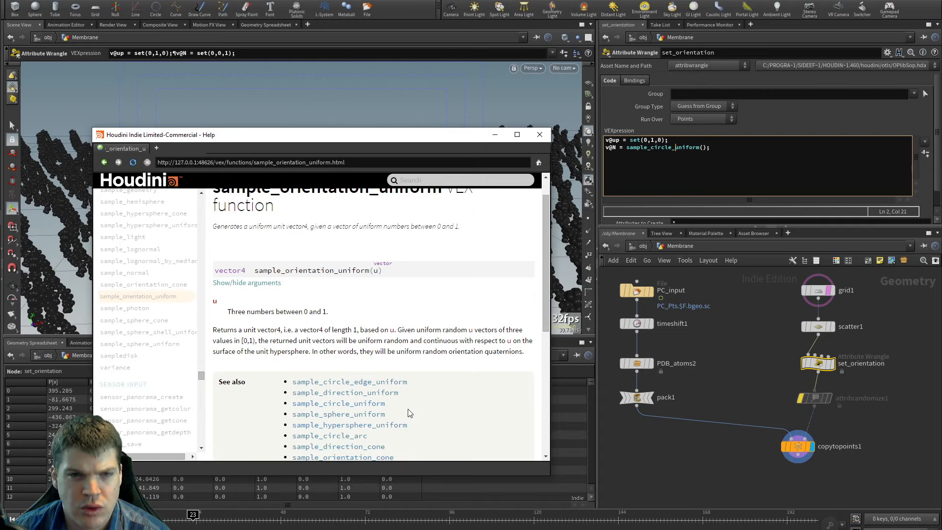
pyautogui.click(104, 162)
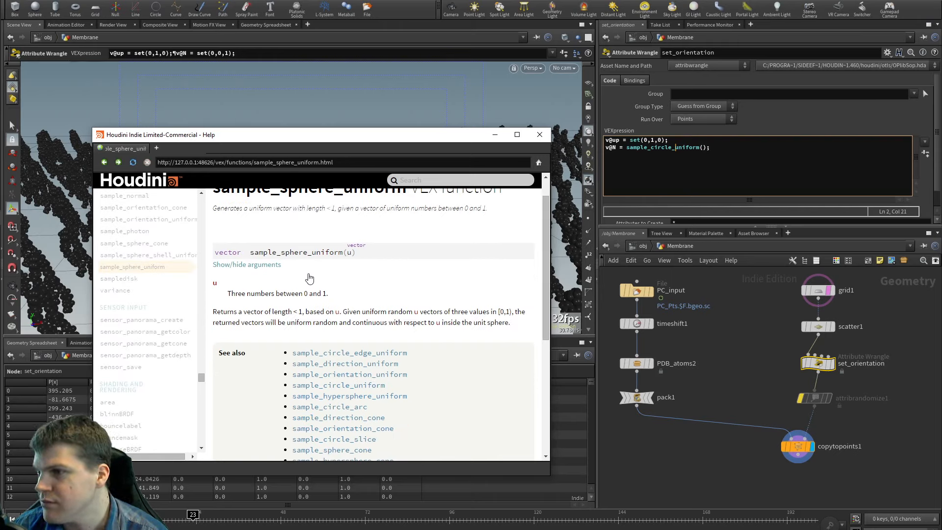
pyautogui.scroll(-1, 414, 323)
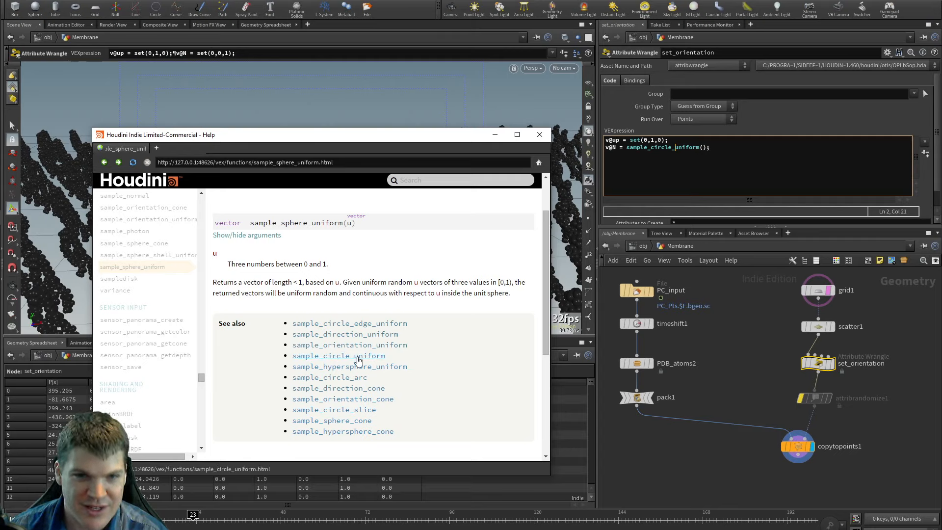
# Step: Check the argument and return type of sample_direction_uniform in the help, and go back to the sample_circle_uniform page
pyautogui.click(356, 335)
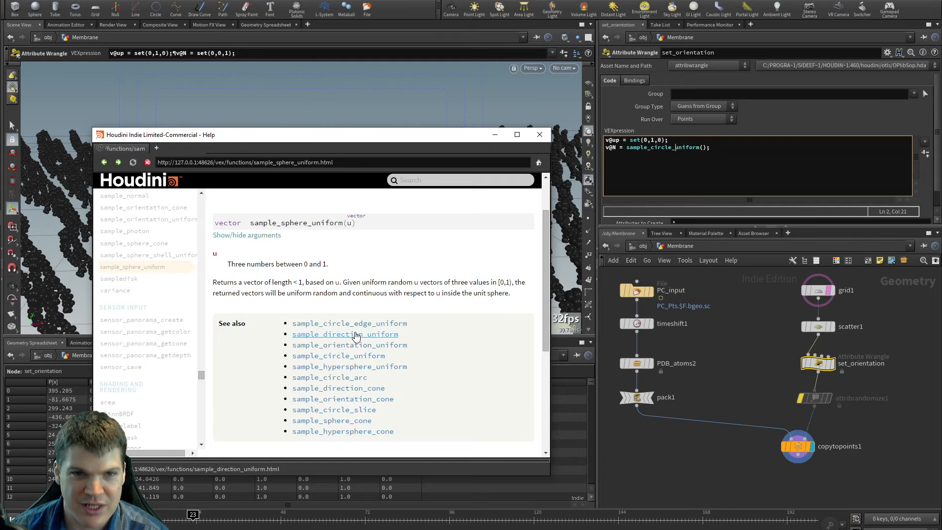
pyautogui.scroll(-1, 399, 324)
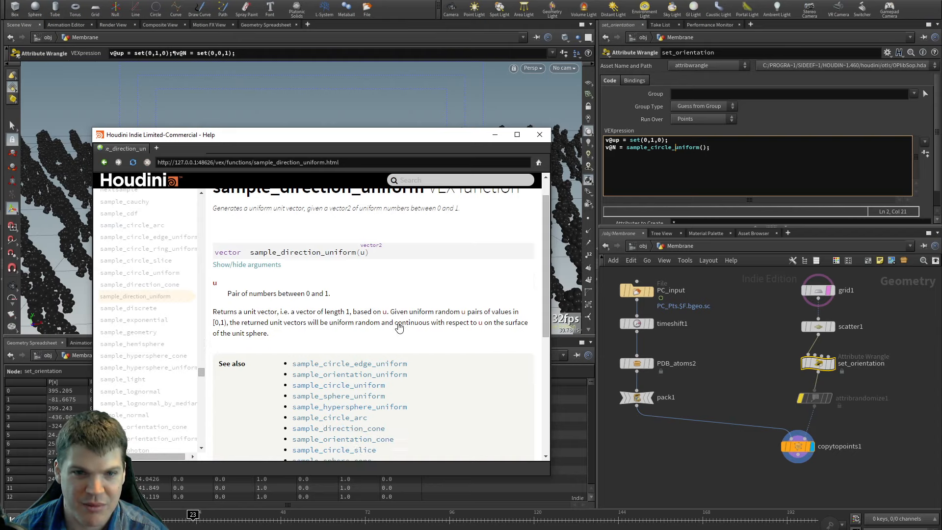
pyautogui.scroll(-1, 393, 393)
pyautogui.click(347, 360)
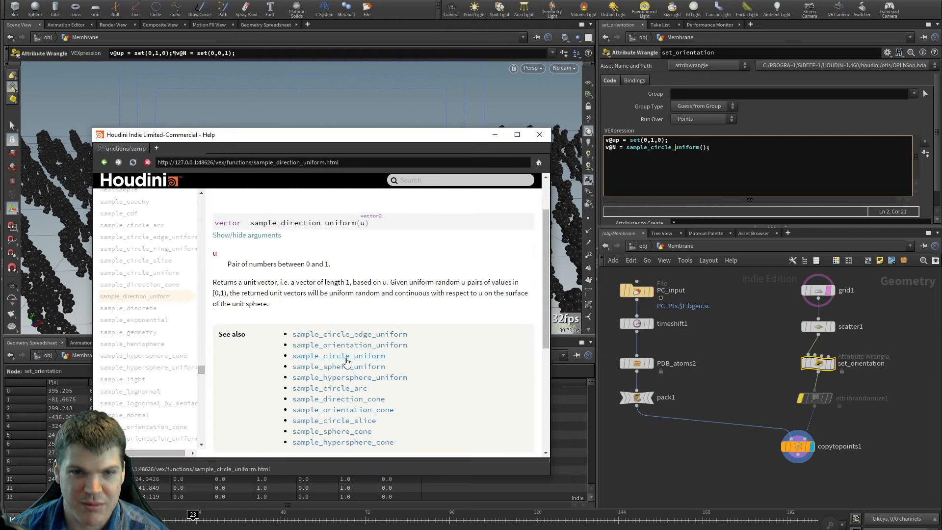
pyautogui.scroll(-5, 398, 350)
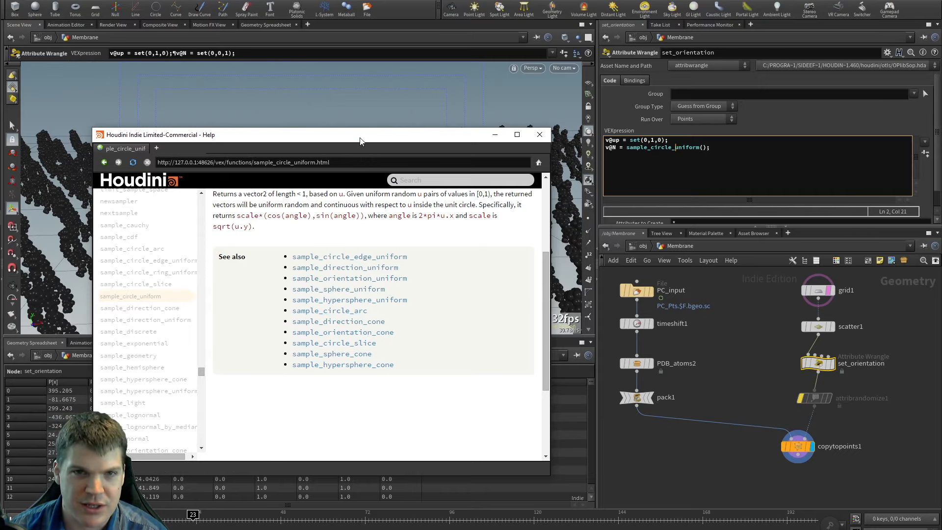
# Step: Uncover the viewport, commit the wrangle code and add a Gnomon node to the Membrane network
pyautogui.moveTo(368, 142); pyautogui.dragTo(387, 209)
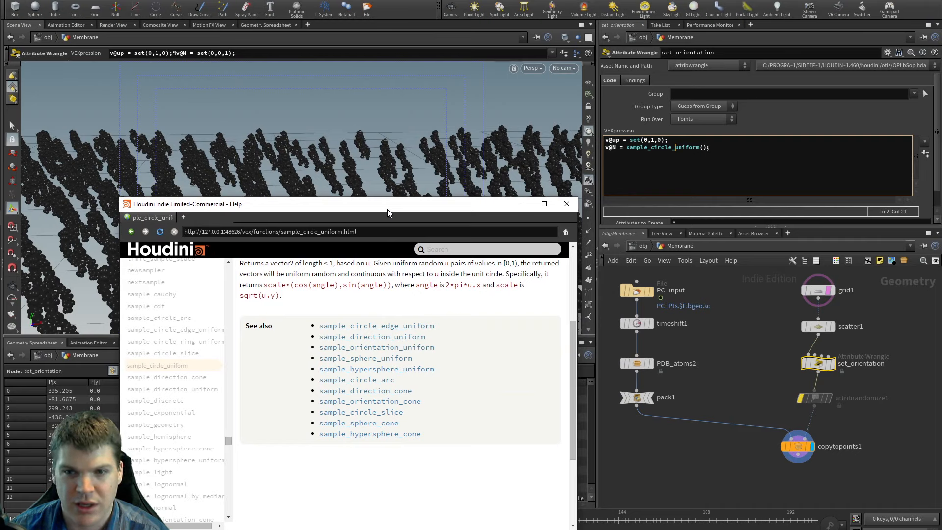
pyautogui.click(701, 338)
pyautogui.moveTo(707, 356); pyautogui.dragTo(750, 343, button='middle')
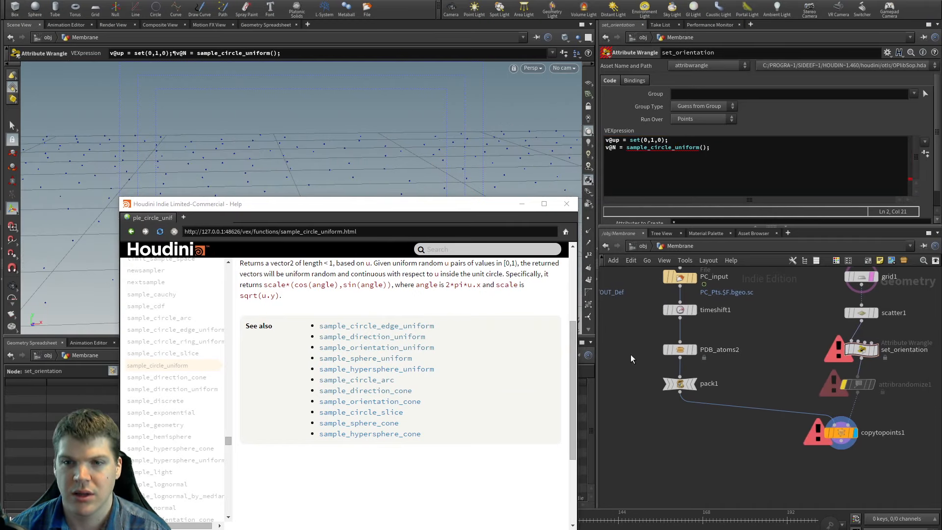
pyautogui.moveTo(630, 354); pyautogui.dragTo(654, 356, button='middle')
pyautogui.press('Tab')
pyautogui.write('gn')
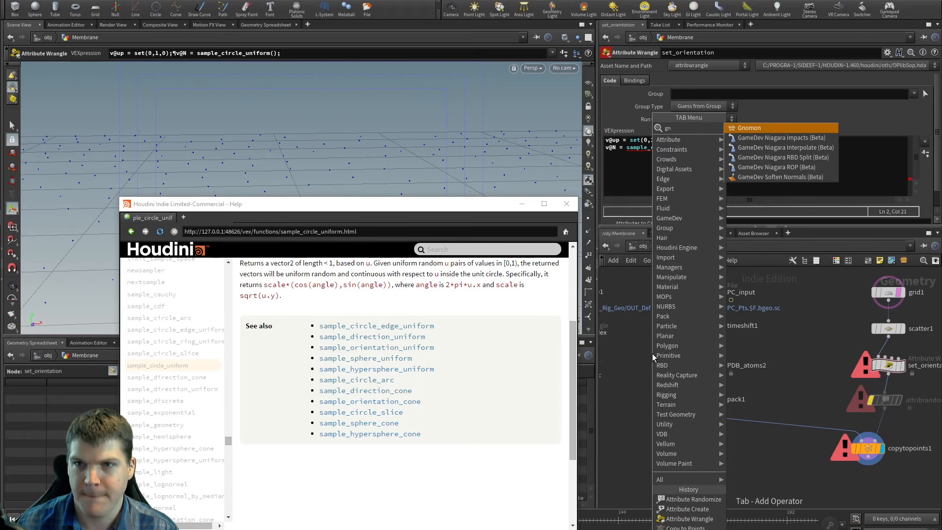
pyautogui.press('Return')
pyautogui.click(652, 353)
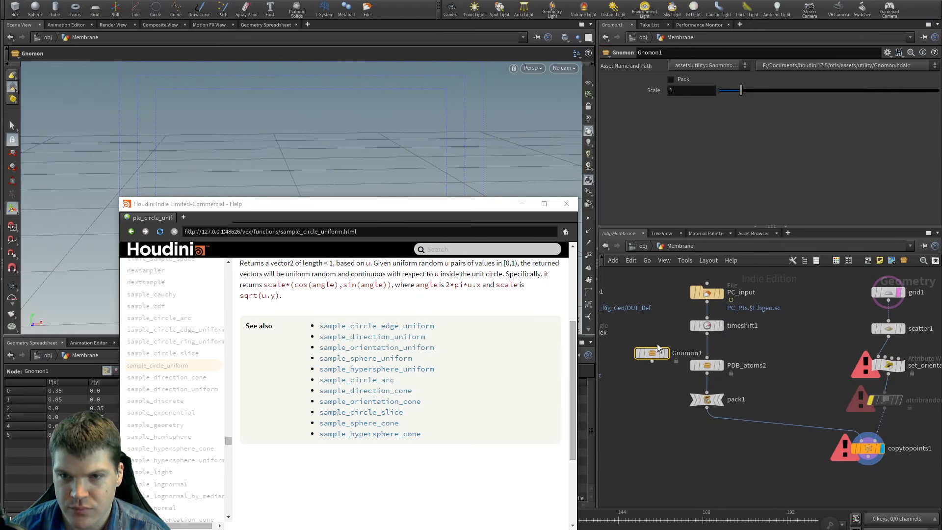
# Step: Enable Pack on Gnomon1 and connect it to the first input of copytopoints1 in place of pack1
pyautogui.moveTo(652, 354); pyautogui.dragTo(783, 350)
pyautogui.click(683, 79)
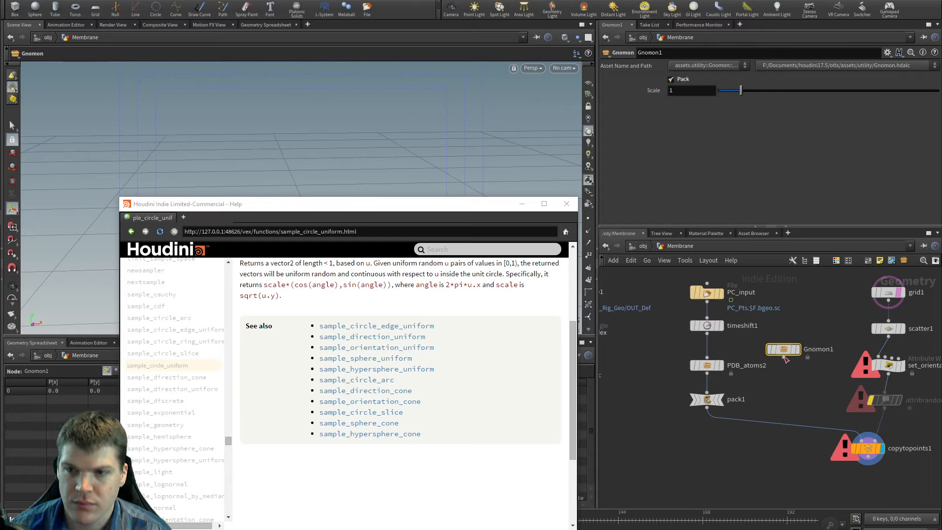
pyautogui.moveTo(785, 359); pyautogui.dragTo(865, 449)
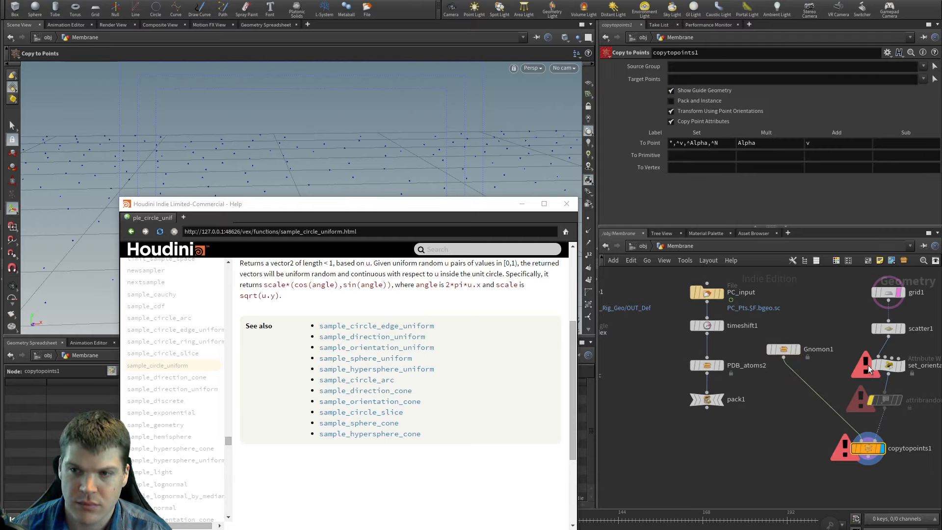
# Step: Select set_orientation again and open the sample_direction_uniform help page beside its code
pyautogui.click(889, 365)
pyautogui.moveTo(439, 210); pyautogui.dragTo(424, 145)
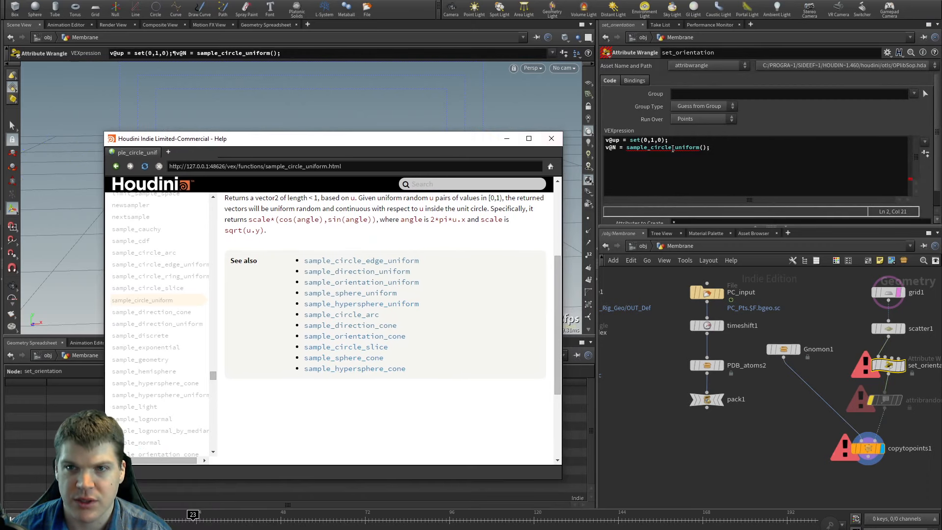
pyautogui.click(382, 271)
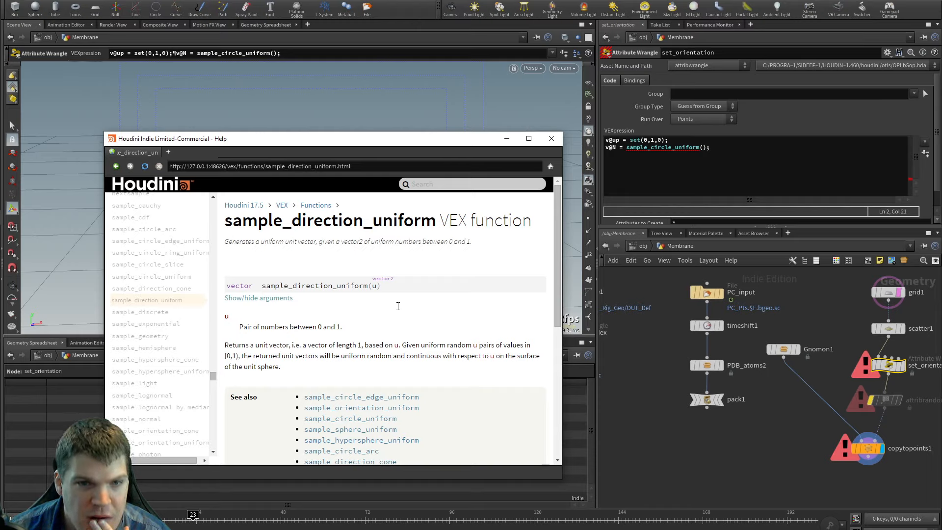
pyautogui.moveTo(653, 147); pyautogui.dragTo(672, 148)
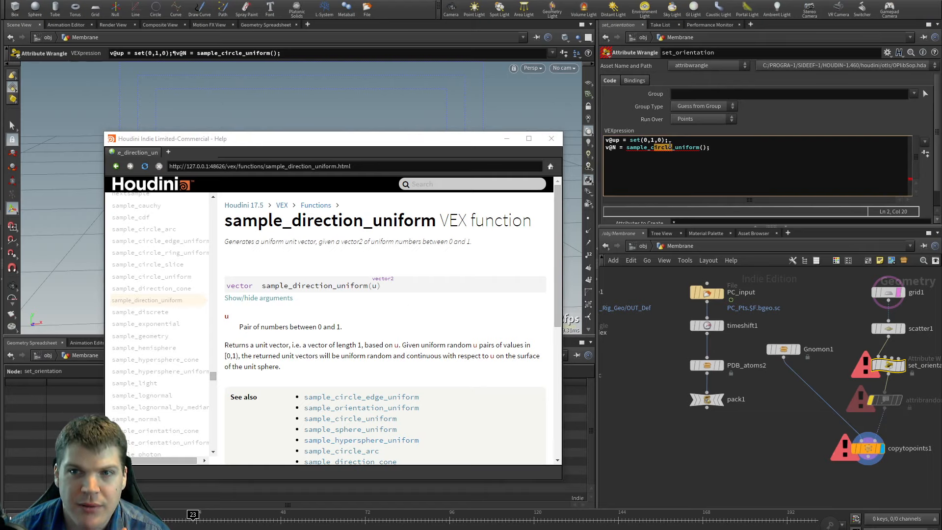
pyautogui.write('direction')
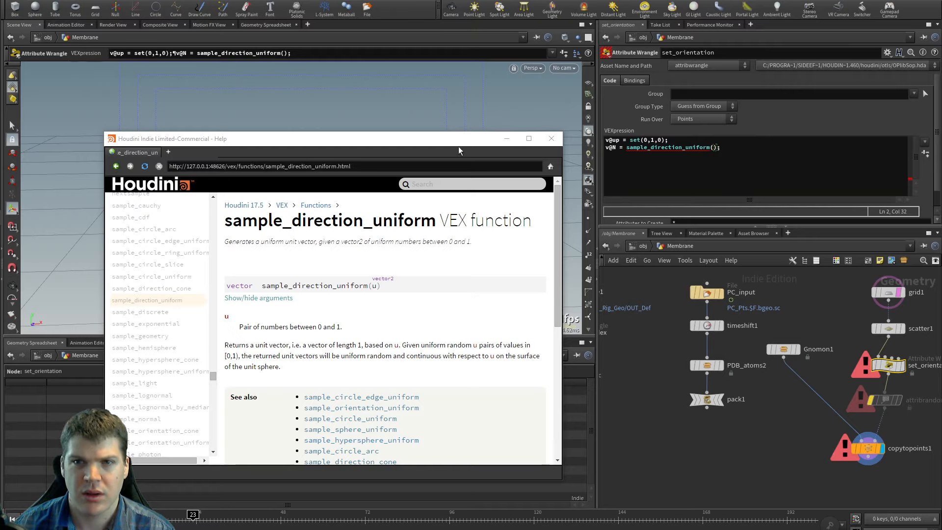
pyautogui.click(712, 148)
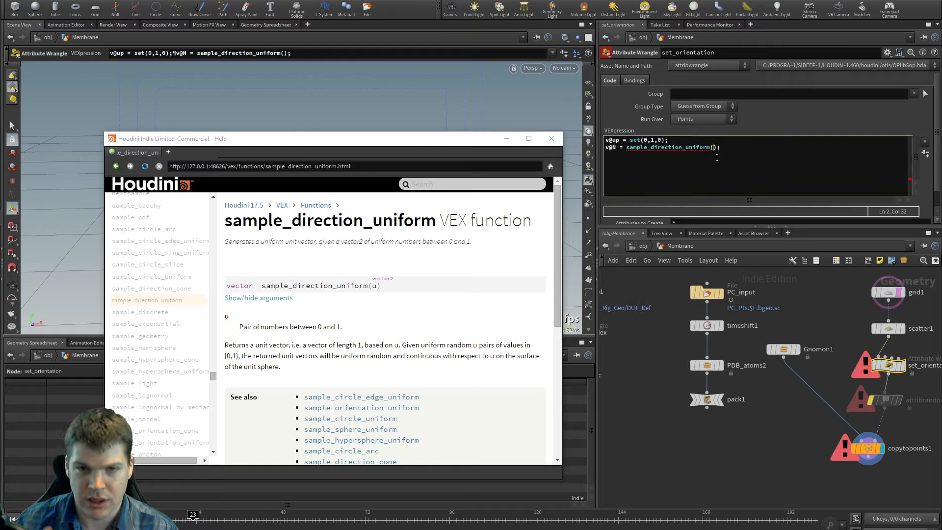
pyautogui.write('rand(')
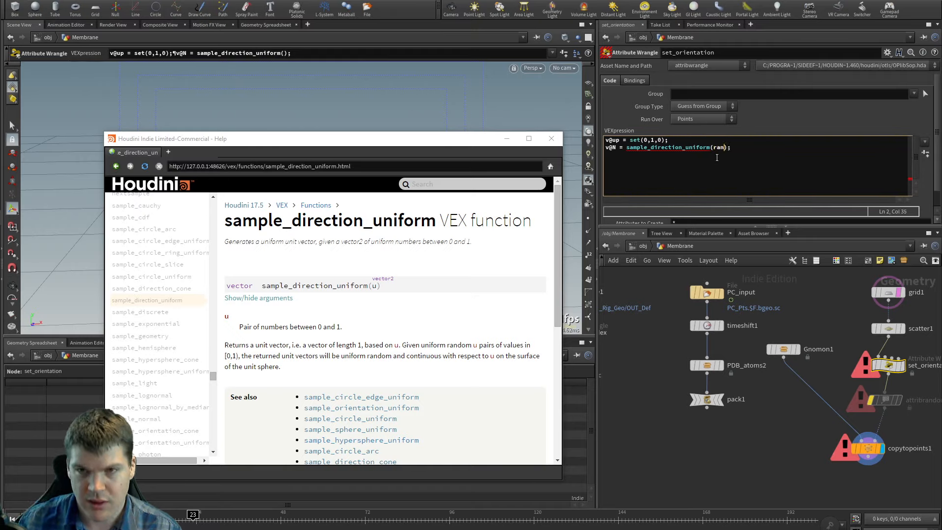
pyautogui.write('@ptnum)_')
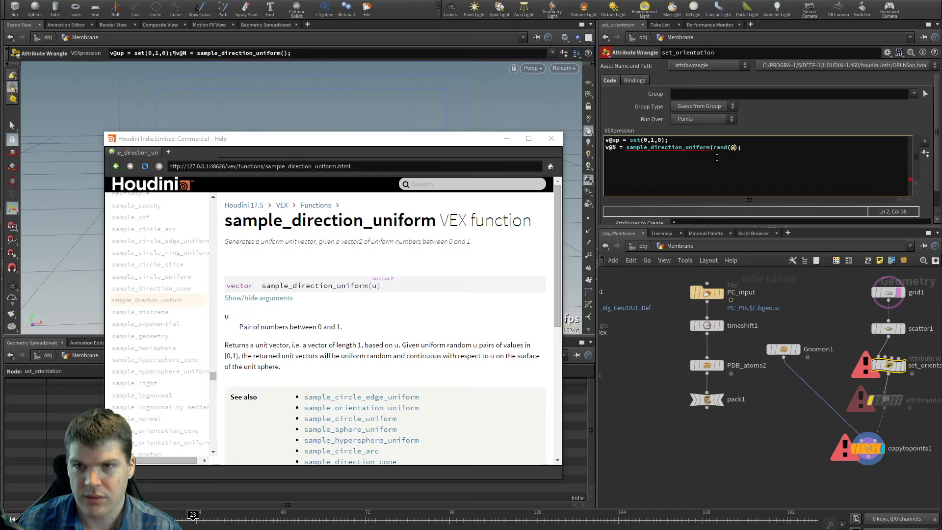
pyautogui.write(')')
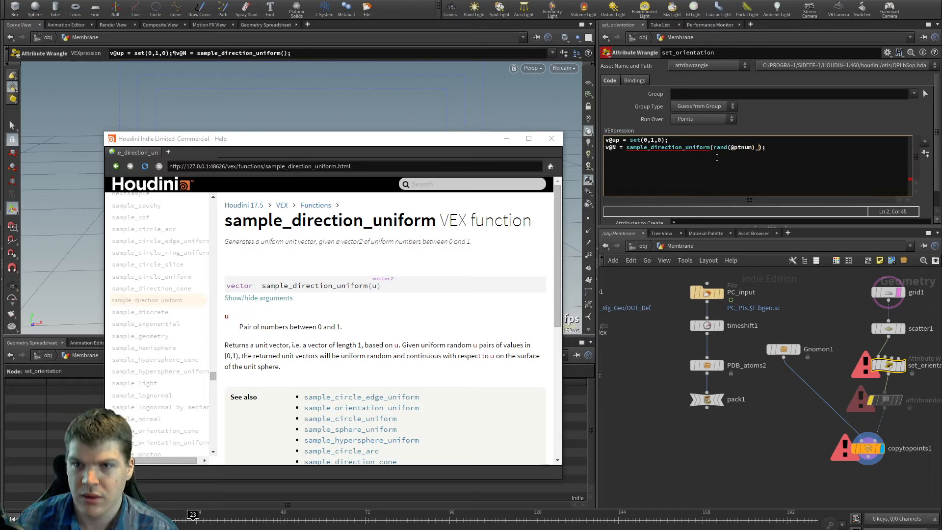
pyautogui.press('BackSpace')
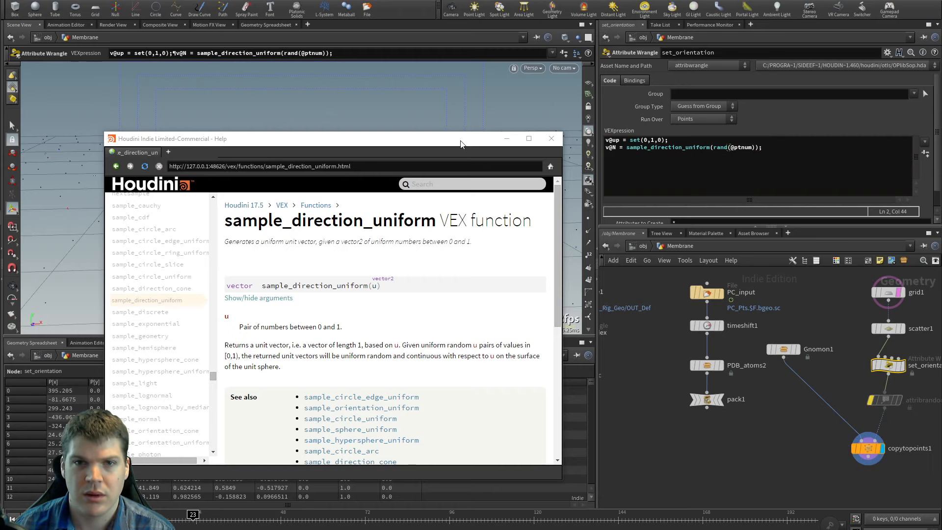
pyautogui.moveTo(461, 143); pyautogui.dragTo(941, 211)
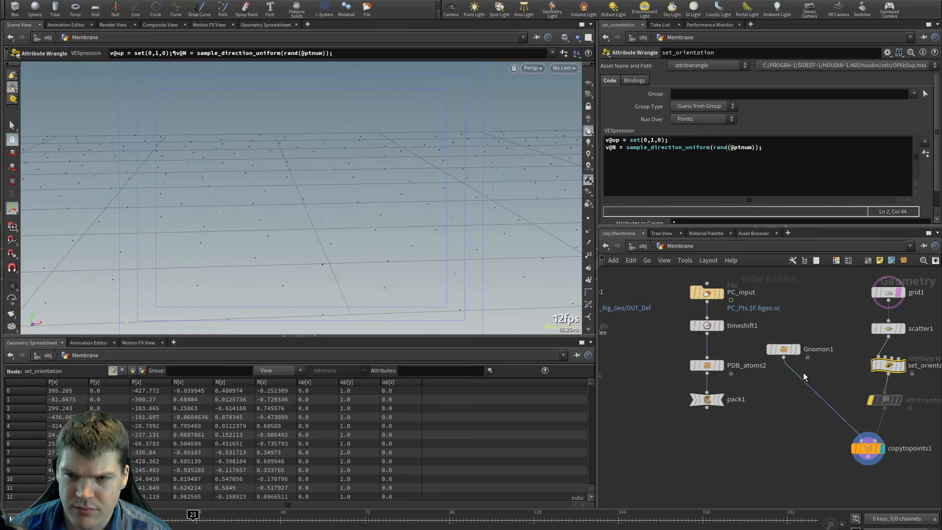
# Step: Display the Gnomon1 node in the viewport and set its Scale to 10
pyautogui.click(782, 349)
pyautogui.click(798, 349)
pyautogui.press('f')
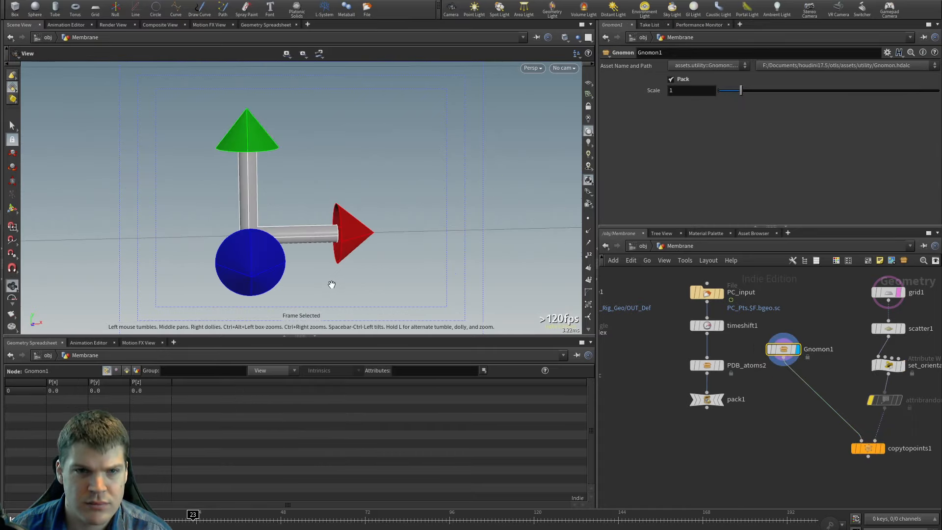
pyautogui.press('Return')
pyautogui.click(695, 91)
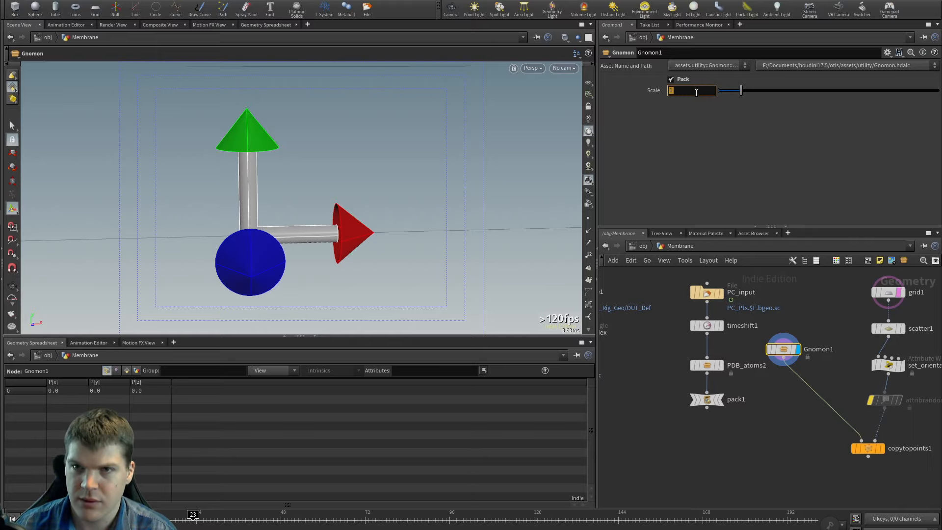
pyautogui.write('100')
pyautogui.press('Return')
pyautogui.press('BackSpace')
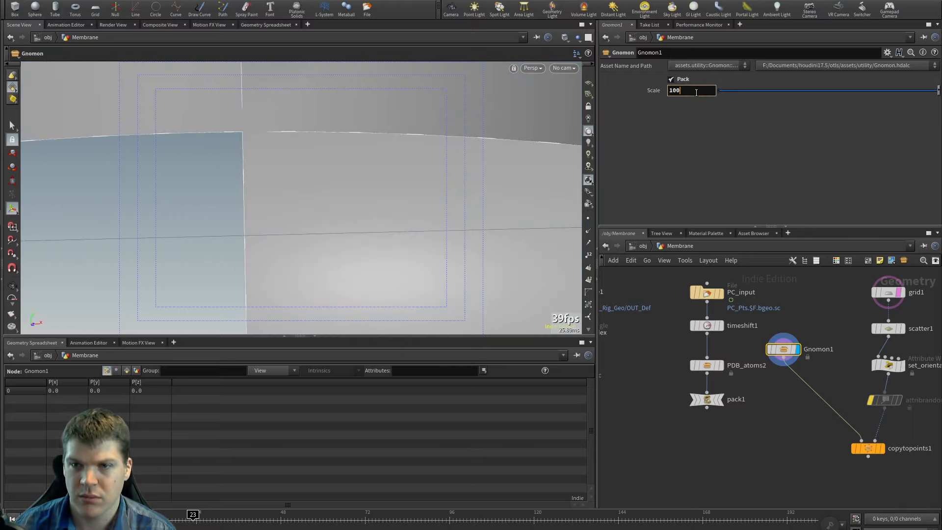
pyautogui.press('Return')
pyautogui.press('Escape')
pyautogui.keyDown('alt'); pyautogui.moveTo(377, 168); pyautogui.dragTo(290, 240, button='right'); pyautogui.keyUp('alt')
# Step: Display copytopoints1 and examine the gnomon copies across the whole grid
pyautogui.click(882, 448)
pyautogui.hotkey('space', 'f')
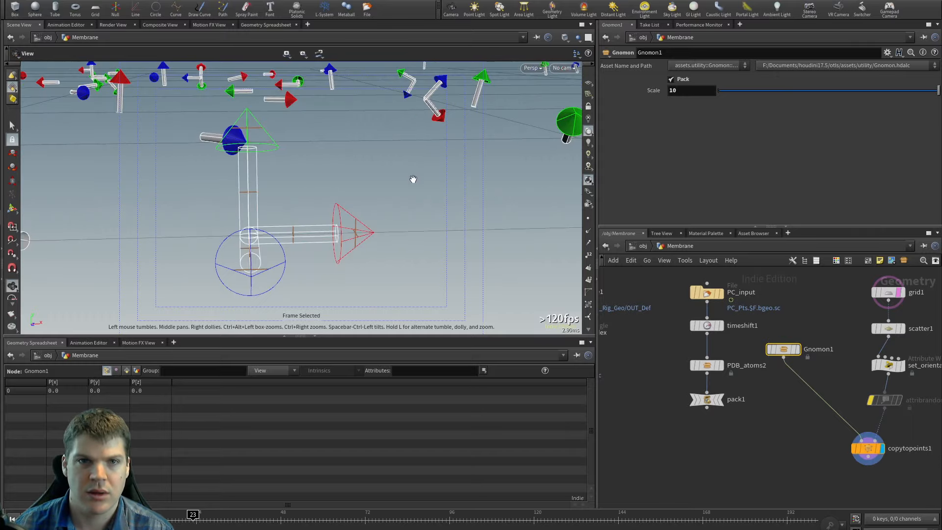
pyautogui.moveTo(414, 181); pyautogui.dragTo(145, 197, button='right')
pyautogui.moveTo(145, 198); pyautogui.dragTo(322, 240)
pyautogui.moveTo(322, 240); pyautogui.dragTo(375, 206, button='right')
pyautogui.moveTo(374, 206); pyautogui.dragTo(353, 292, button='middle')
pyautogui.moveTo(353, 292); pyautogui.dragTo(309, 226, button='right')
pyautogui.moveTo(309, 226); pyautogui.dragTo(326, 217)
pyautogui.moveTo(375, 214); pyautogui.dragTo(356, 234, button='right')
pyautogui.hotkey('space', 'h')
pyautogui.moveTo(356, 235); pyautogui.dragTo(375, 199)
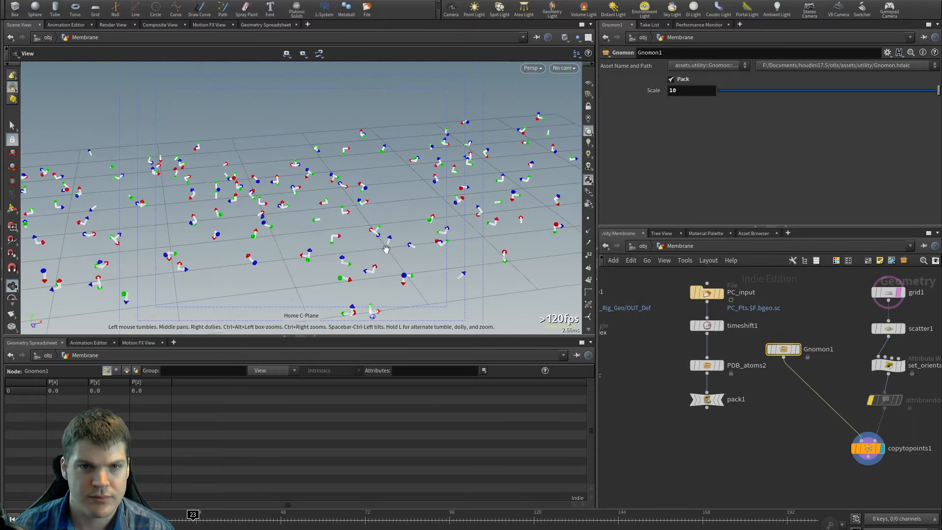
pyautogui.moveTo(375, 199); pyautogui.dragTo(357, 210, button='right')
pyautogui.moveTo(389, 197); pyautogui.dragTo(422, 212)
pyautogui.hotkey('space', 'g')
pyautogui.hotkey('space', 'h')
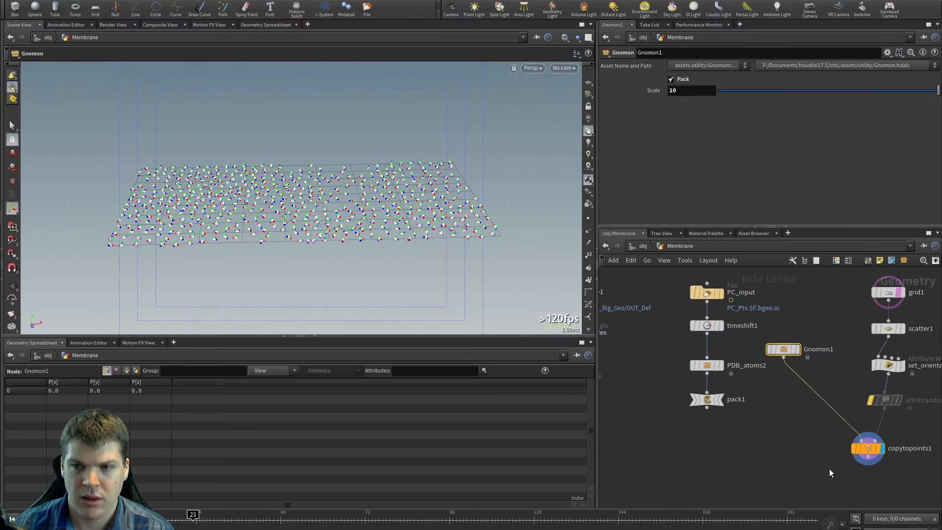
# Step: Select copytopoints1 and check the copied gnomons' orientations up close, from above and from the side, ending with Gnomon1 selected
pyautogui.moveTo(832, 465); pyautogui.dragTo(897, 430)
pyautogui.moveTo(381, 217); pyautogui.dragTo(433, 224, button='right')
pyautogui.moveTo(432, 224); pyautogui.dragTo(409, 255)
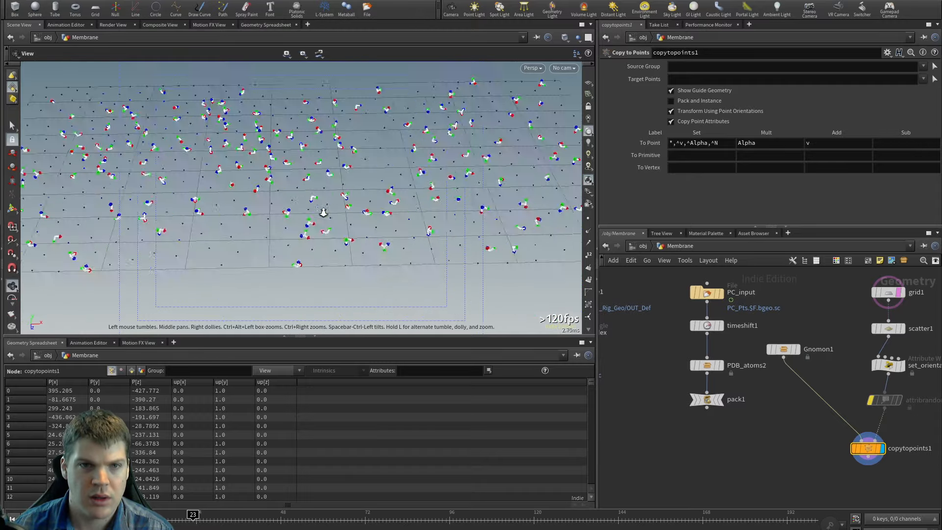
pyautogui.moveTo(409, 246)
pyautogui.mouseDown(button='right')
pyautogui.moveTo(319, 231)
pyautogui.moveTo(442, 228)
pyautogui.moveTo(281, 246)
pyautogui.moveTo(349, 246)
pyautogui.moveTo(484, 222)
pyautogui.moveTo(298, 252)
pyautogui.mouseUp(button='right')
pyautogui.hotkey('shift', 'w')
pyautogui.moveTo(298, 252); pyautogui.dragTo(399, 239)
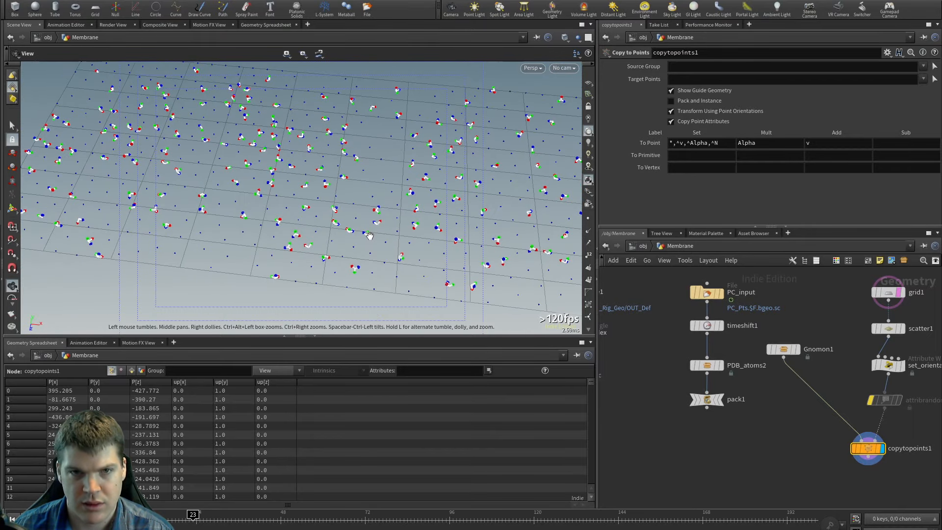
pyautogui.moveTo(369, 236); pyautogui.dragTo(287, 240, button='right')
pyautogui.moveTo(287, 239)
pyautogui.mouseDown()
pyautogui.moveTo(318, 238)
pyautogui.moveTo(280, 243)
pyautogui.mouseUp()
pyautogui.hotkey('shift', 'w')
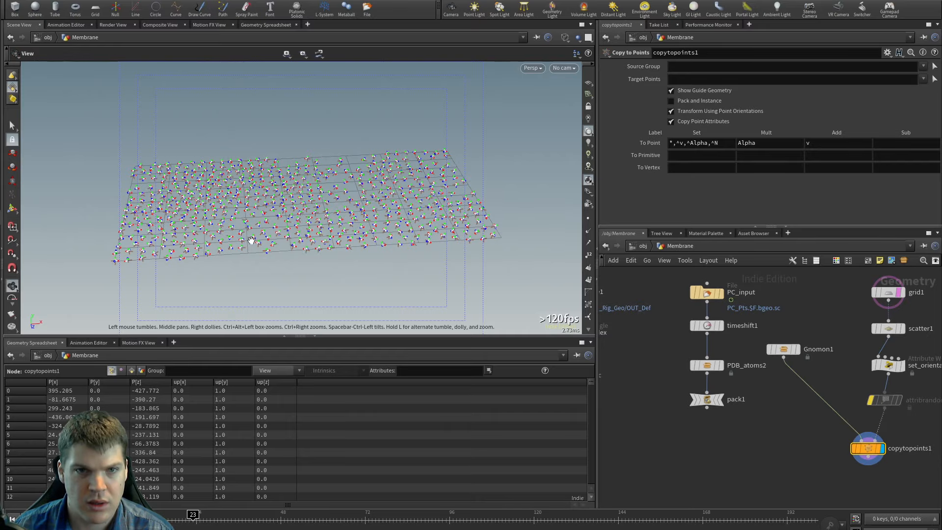
pyautogui.moveTo(252, 240); pyautogui.dragTo(309, 241, button='right')
pyautogui.moveTo(309, 242); pyautogui.dragTo(304, 282)
pyautogui.moveTo(305, 282); pyautogui.dragTo(305, 223, button='middle')
pyautogui.moveTo(305, 224); pyautogui.dragTo(479, 214, button='right')
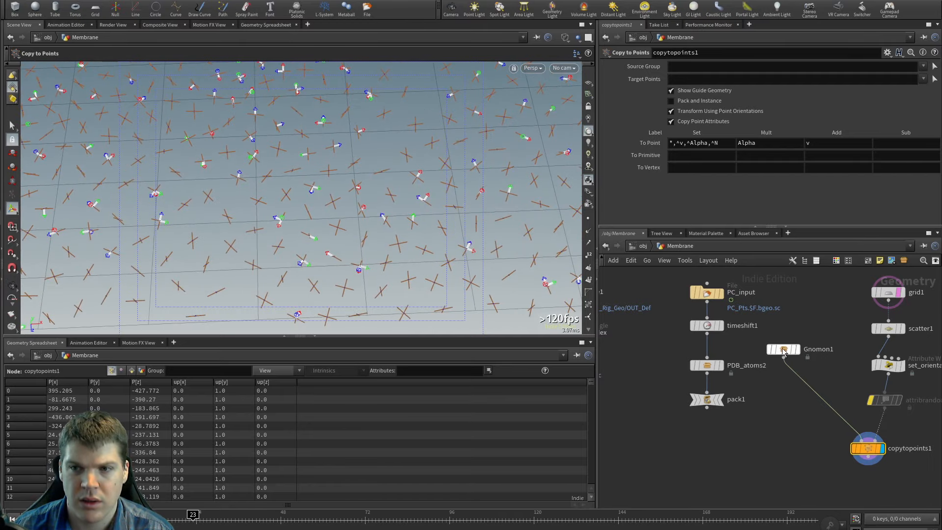
pyautogui.click(783, 352)
pyautogui.moveTo(408, 245); pyautogui.dragTo(191, 251, button='right')
pyautogui.moveTo(245, 246); pyautogui.dragTo(361, 210)
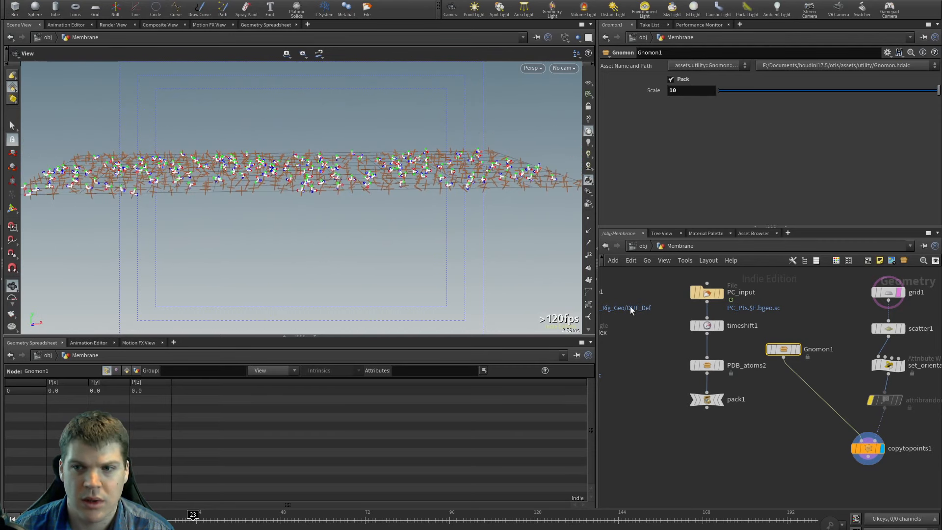
pyautogui.click(887, 366)
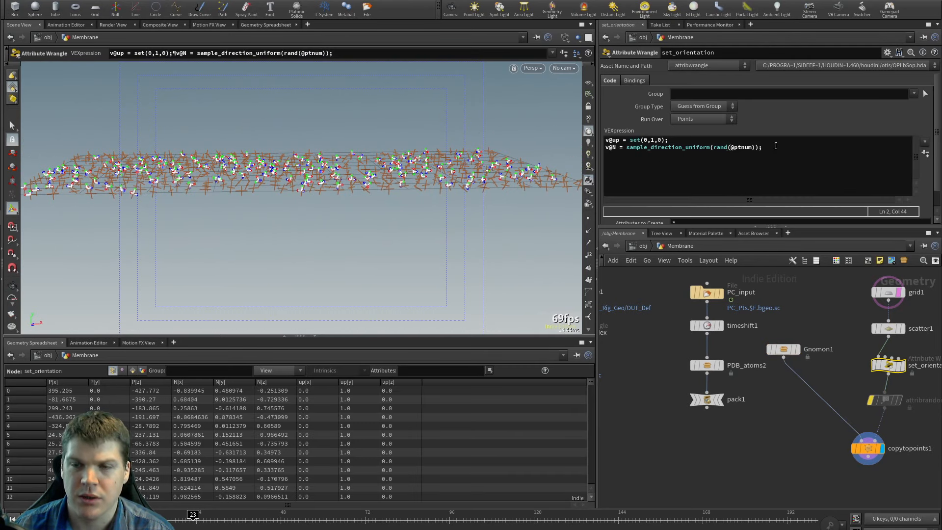
pyautogui.click(775, 147)
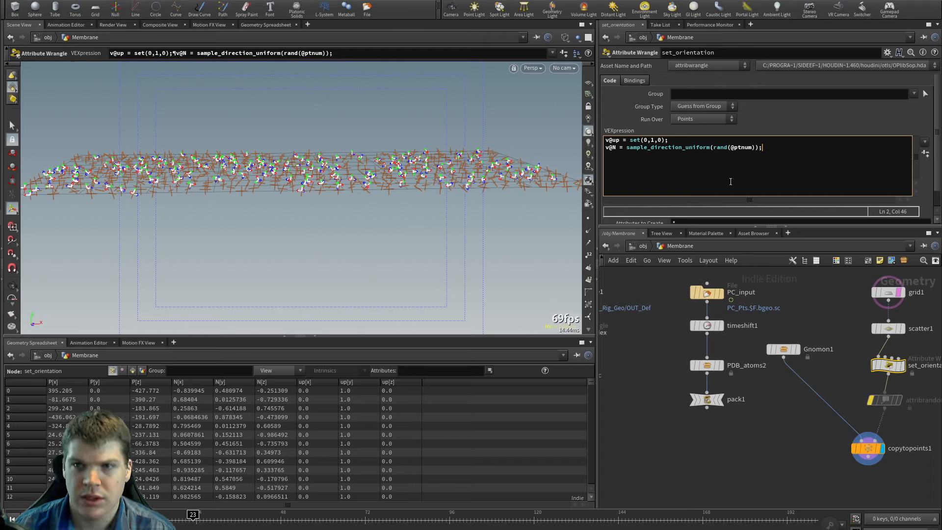
pyautogui.press('Return')
pyautogui.write('v@N.')
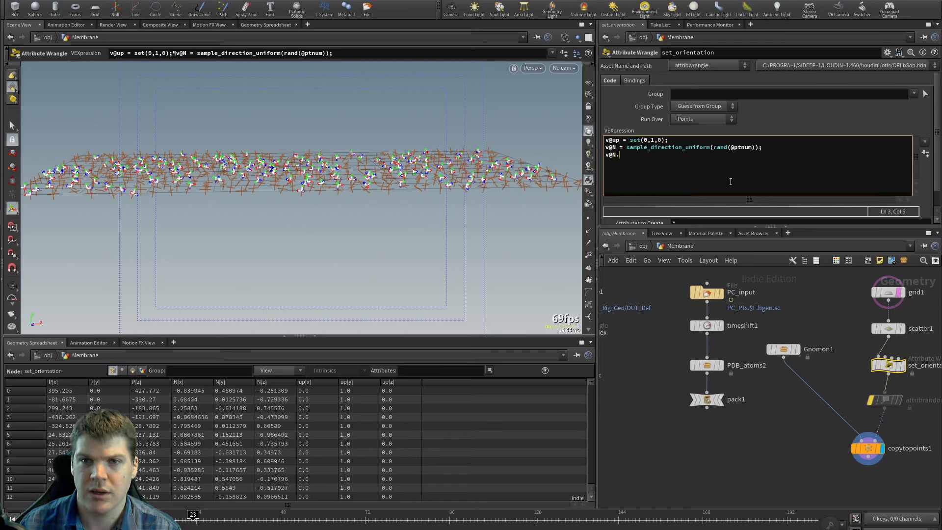
pyautogui.write('x = 0;')
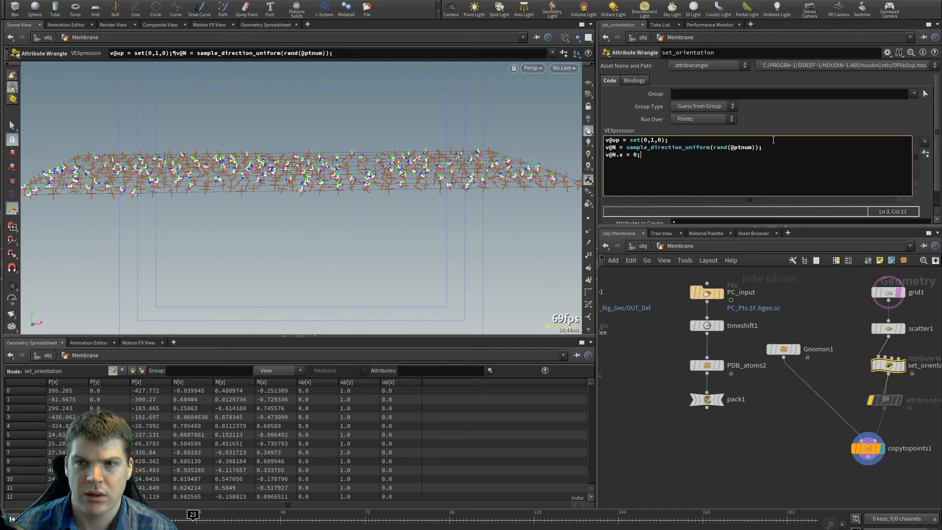
pyautogui.click(778, 127)
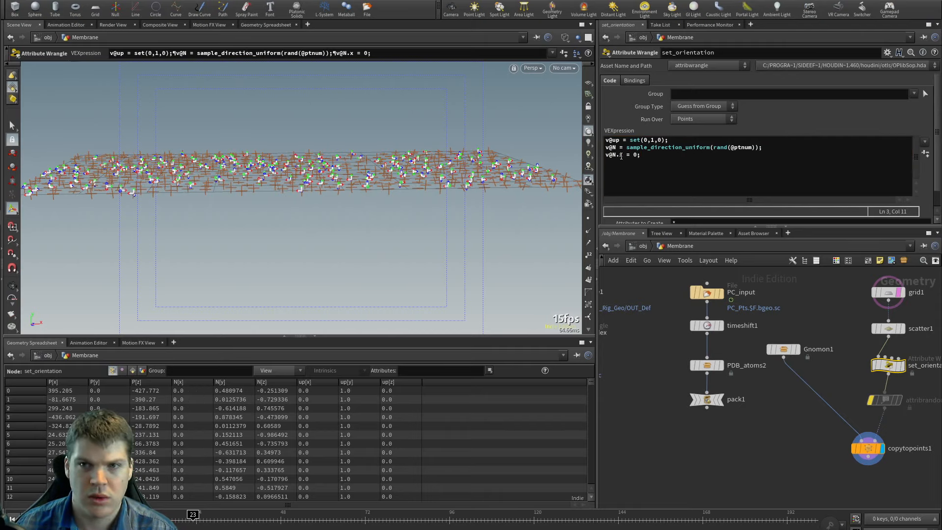
pyautogui.click(620, 156)
pyautogui.write('y')
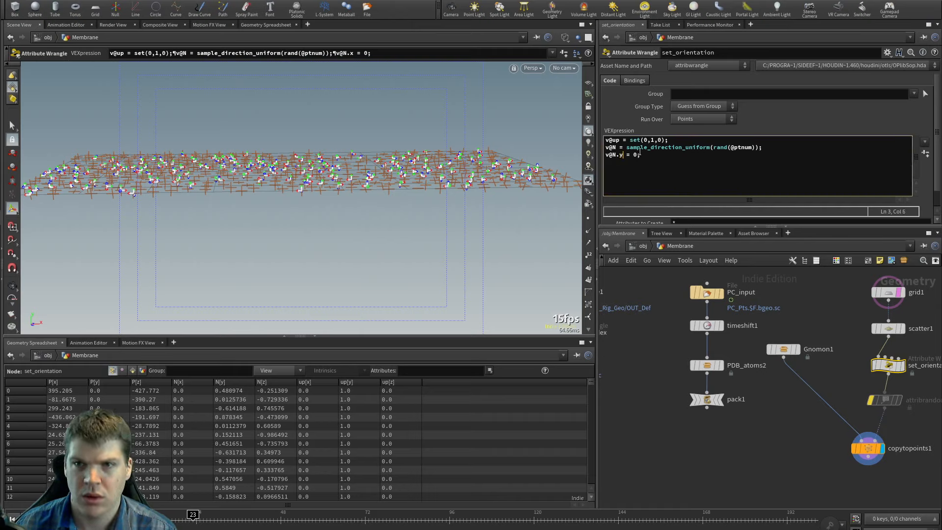
pyautogui.click(758, 125)
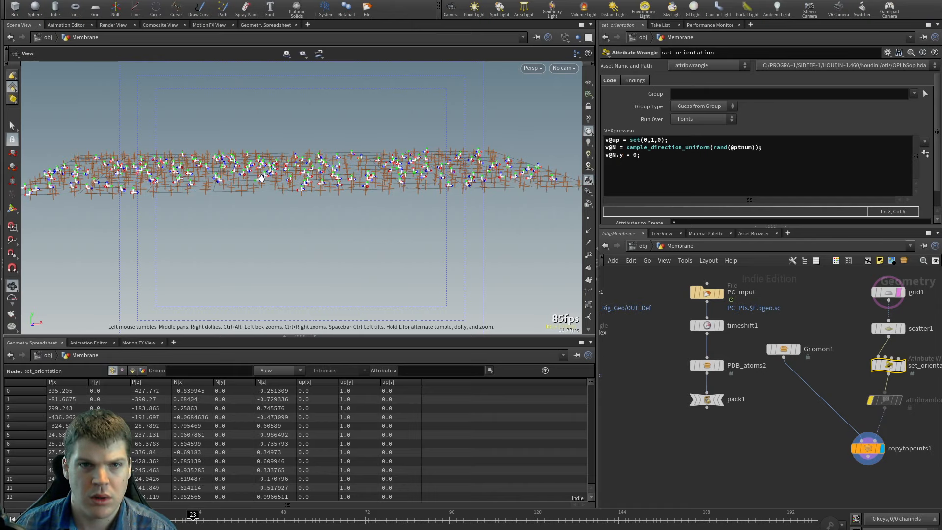
pyautogui.keyDown('alt'); pyautogui.moveTo(260, 179); pyautogui.dragTo(327, 182, button='right'); pyautogui.keyUp('alt')
pyautogui.keyDown('alt'); pyautogui.moveTo(328, 182); pyautogui.dragTo(331, 234); pyautogui.keyUp('alt')
pyautogui.moveTo(331, 235); pyautogui.dragTo(433, 241, button='right')
pyautogui.keyDown('alt'); pyautogui.moveTo(370, 247); pyautogui.dragTo(409, 220); pyautogui.keyUp('alt')
pyautogui.keyDown('alt'); pyautogui.moveTo(339, 205); pyautogui.dragTo(380, 204, button='right'); pyautogui.keyUp('alt')
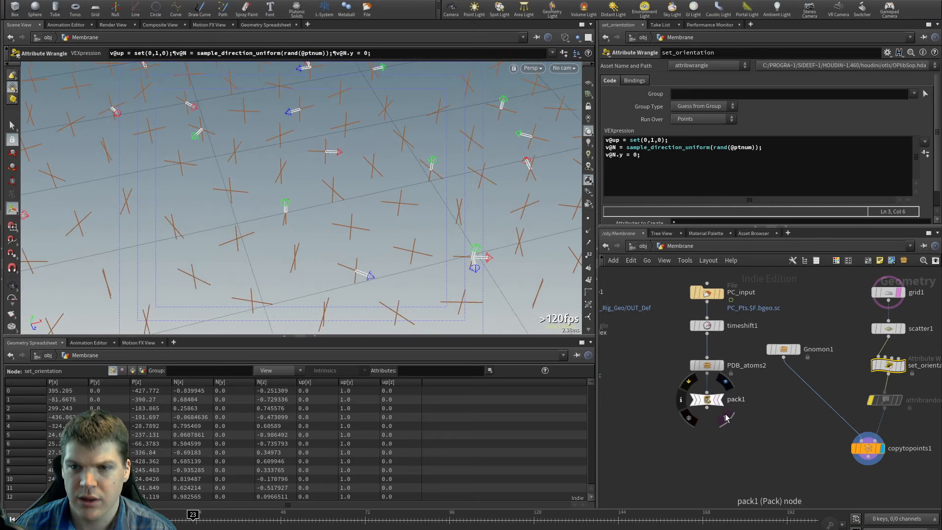
# Step: Connect pack1 to the first input of copytopoints1 in place of Gnomon1 and inspect the lipid copies with copytopoints1 selected
pyautogui.moveTo(706, 407); pyautogui.dragTo(861, 425)
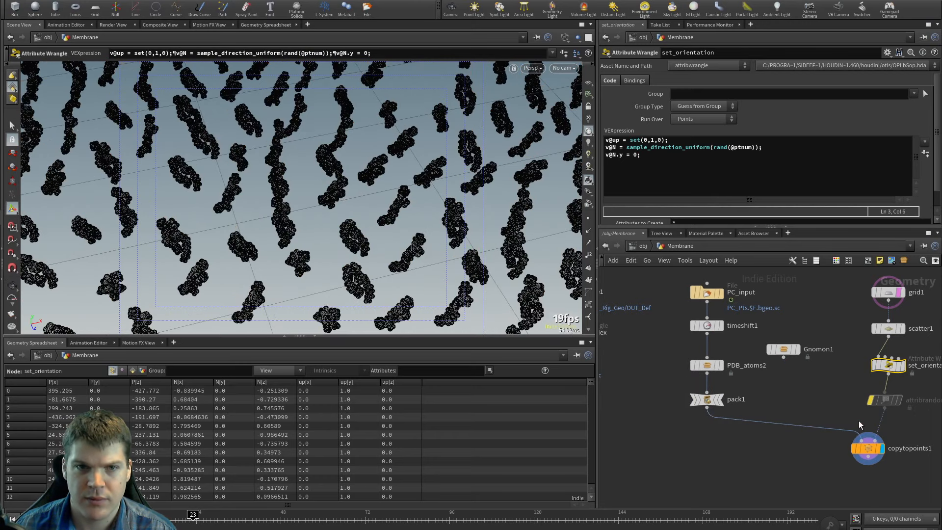
pyautogui.keyDown('alt'); pyautogui.moveTo(330, 216); pyautogui.dragTo(276, 219, button='right'); pyautogui.keyUp('alt')
pyautogui.keyDown('alt'); pyautogui.moveTo(274, 222); pyautogui.dragTo(258, 198); pyautogui.keyUp('alt')
pyautogui.keyDown('alt'); pyautogui.moveTo(258, 198); pyautogui.dragTo(349, 197, button='right'); pyautogui.keyUp('alt')
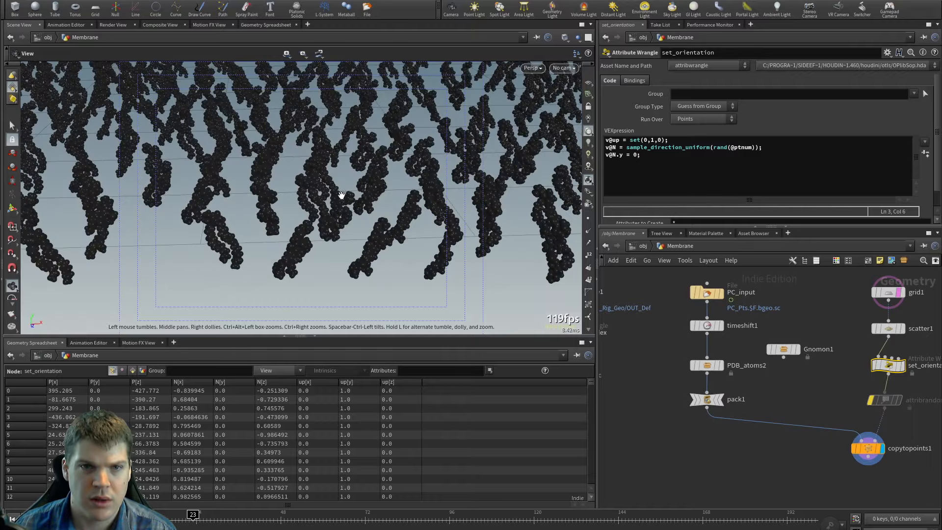
pyautogui.moveTo(349, 198)
pyautogui.keyDown('alt'); pyautogui.mouseDown()
pyautogui.moveTo(370, 181)
pyautogui.moveTo(391, 180)
pyautogui.moveTo(328, 202)
pyautogui.moveTo(344, 207)
pyautogui.moveTo(343, 197)
pyautogui.mouseUp(); pyautogui.keyUp('alt')
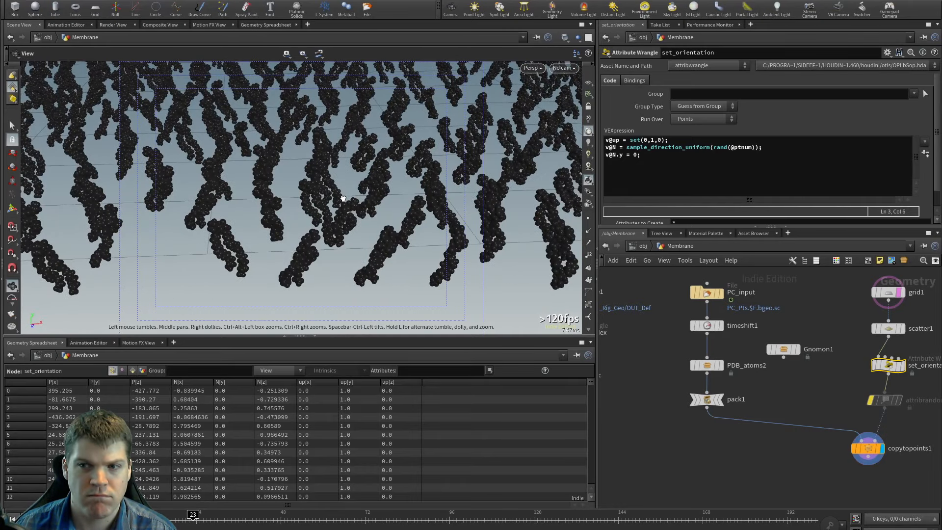
pyautogui.press('Return')
pyautogui.click(868, 448)
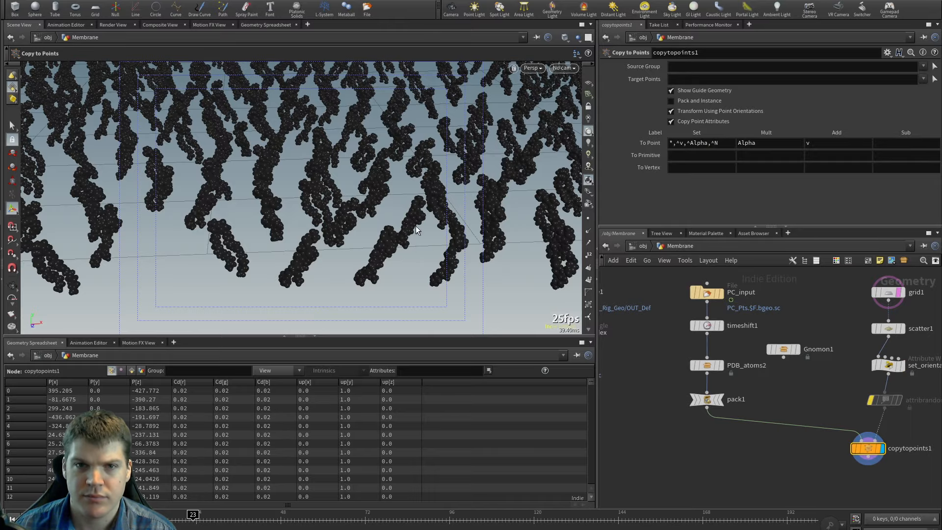
pyautogui.keyDown('alt'); pyautogui.moveTo(416, 227); pyautogui.dragTo(258, 206, button='right'); pyautogui.keyUp('alt')
pyautogui.keyDown('alt'); pyautogui.moveTo(258, 206); pyautogui.dragTo(387, 211); pyautogui.keyUp('alt')
pyautogui.click(877, 368)
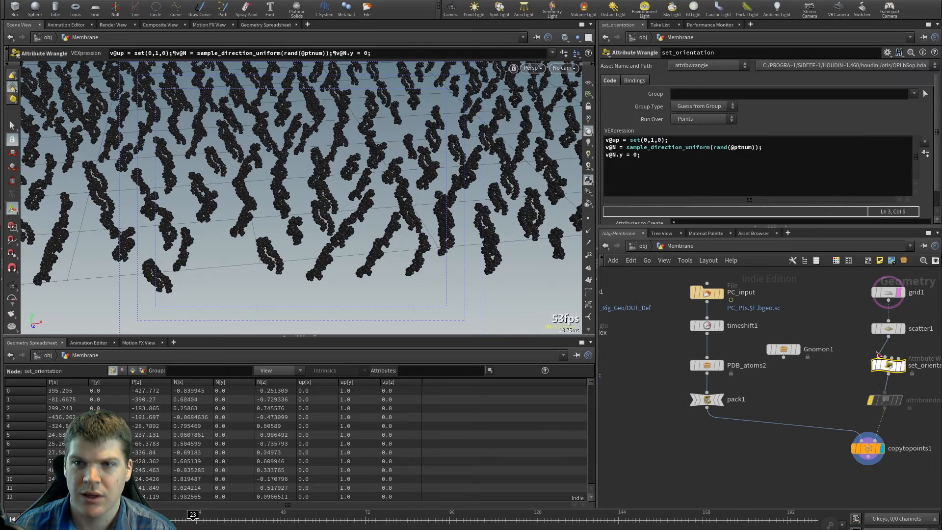
pyautogui.keyDown('alt'); pyautogui.moveTo(280, 177); pyautogui.dragTo(279, 207); pyautogui.keyUp('alt')
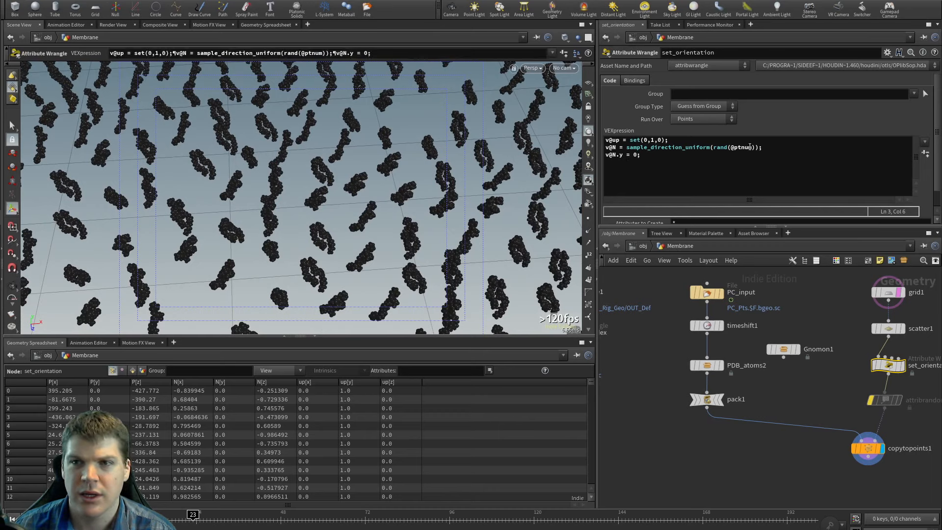
pyautogui.click(755, 147)
pyautogui.press('Left')
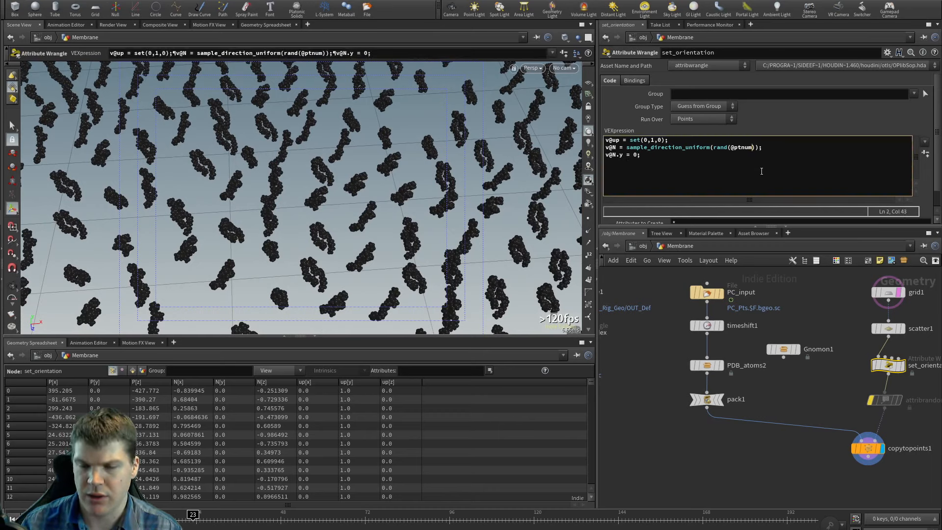
pyautogui.write('+se')
pyautogui.press('BackSpace')
pyautogui.press('BackSpace')
pyautogui.write('chi("se')
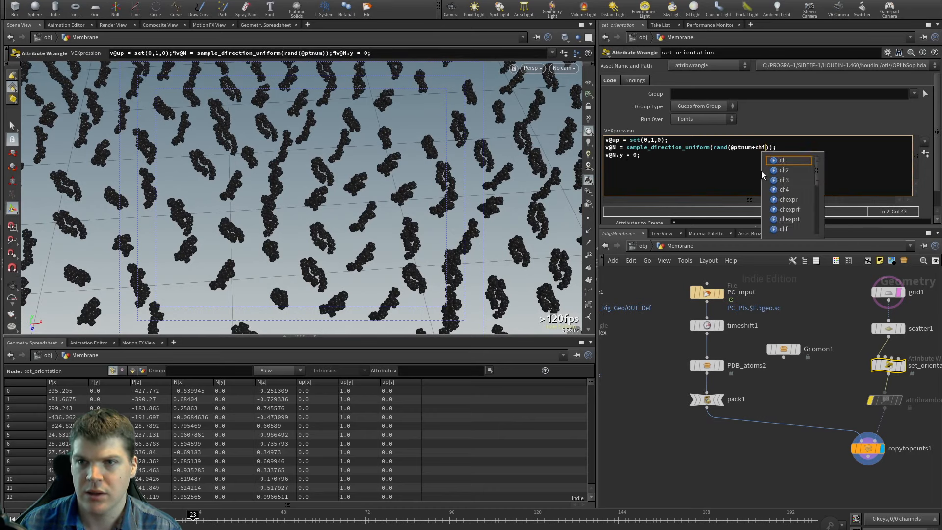
pyautogui.write('ed")_')
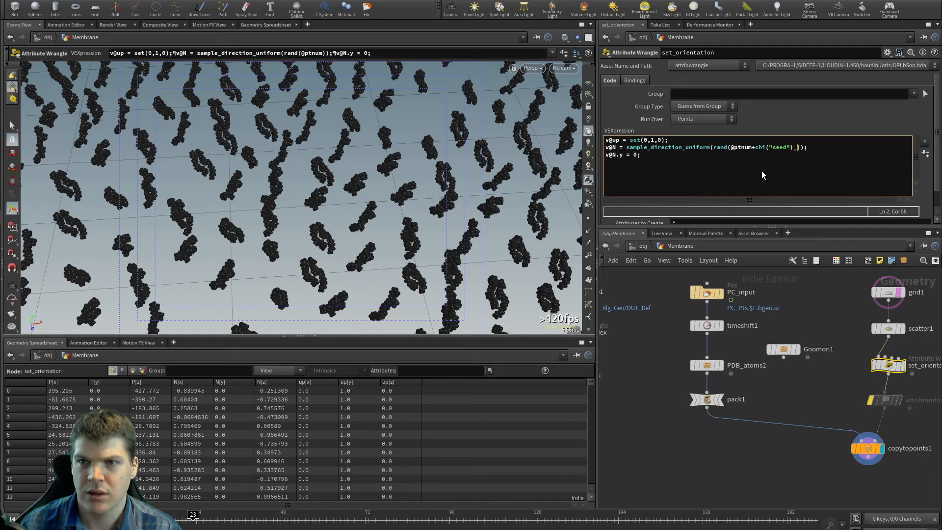
pyautogui.press('BackSpace')
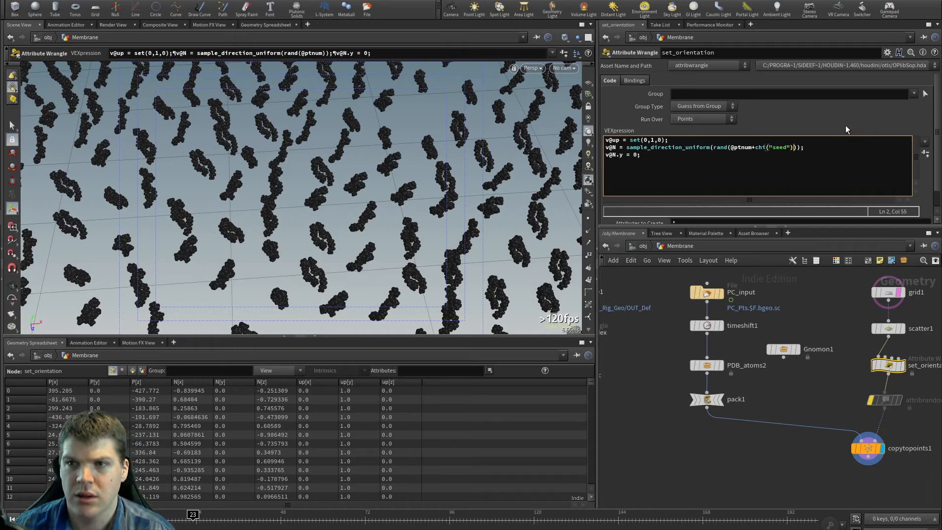
# Step: Create the Seed parameter from the code, try it at 10 and 30, and check the lipid orientations from above
pyautogui.click(925, 153)
pyautogui.scroll(-2, 765, 196)
pyautogui.moveTo(726, 219); pyautogui.dragTo(896, 228)
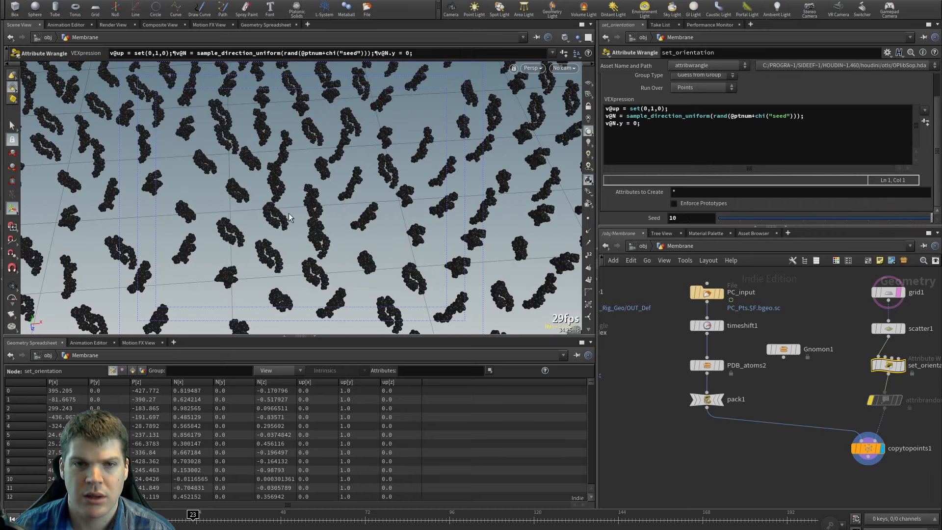
pyautogui.keyDown('alt'); pyautogui.moveTo(291, 214); pyautogui.dragTo(239, 221, button='right'); pyautogui.keyUp('alt')
pyautogui.keyDown('alt'); pyautogui.moveTo(240, 221); pyautogui.dragTo(236, 262); pyautogui.keyUp('alt')
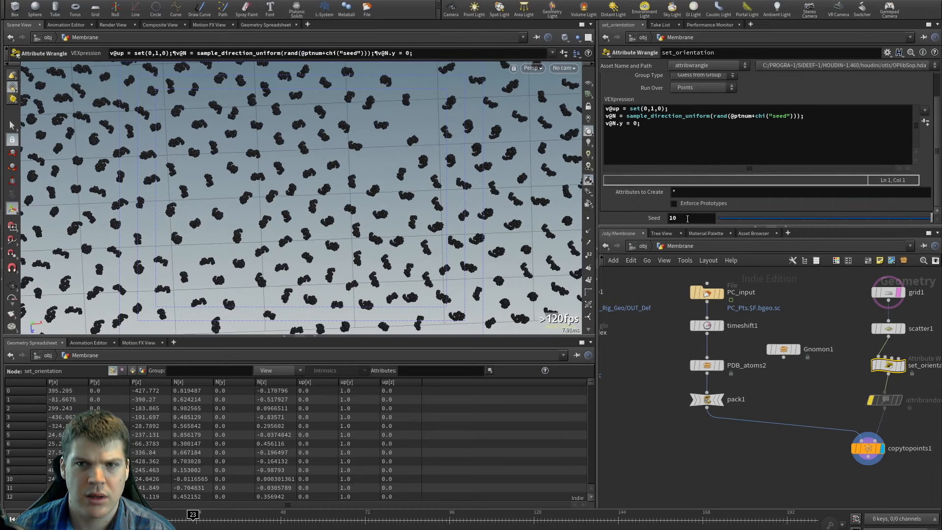
pyautogui.moveTo(687, 217); pyautogui.dragTo(780, 234, button='middle')
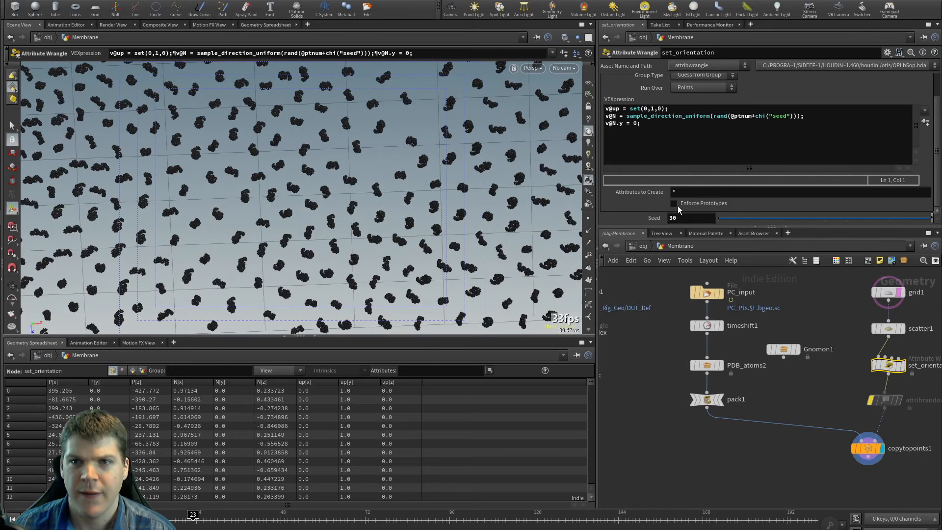
# Step: Add a fourth line, @N = normalize(@N);, to the set_orientation code and commit it
pyautogui.click(627, 116)
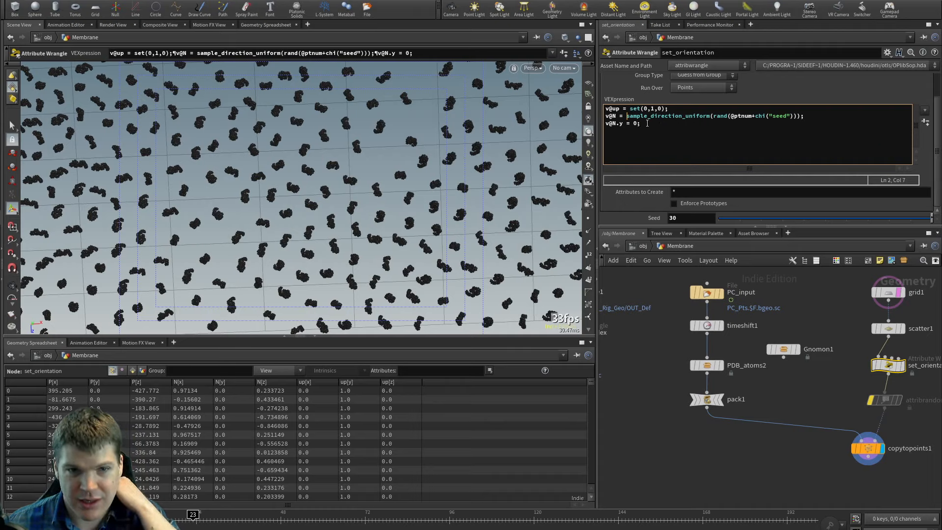
pyautogui.click(658, 124)
pyautogui.press('Return')
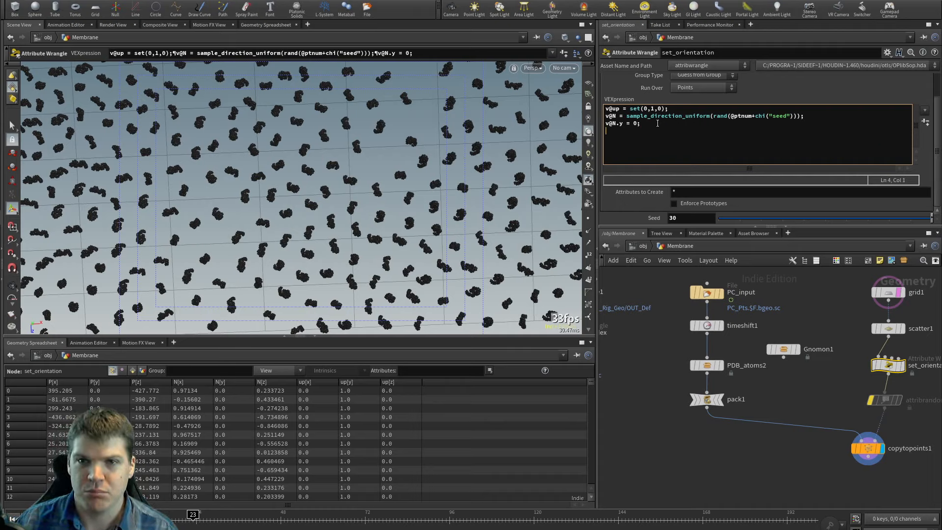
pyautogui.write('@')
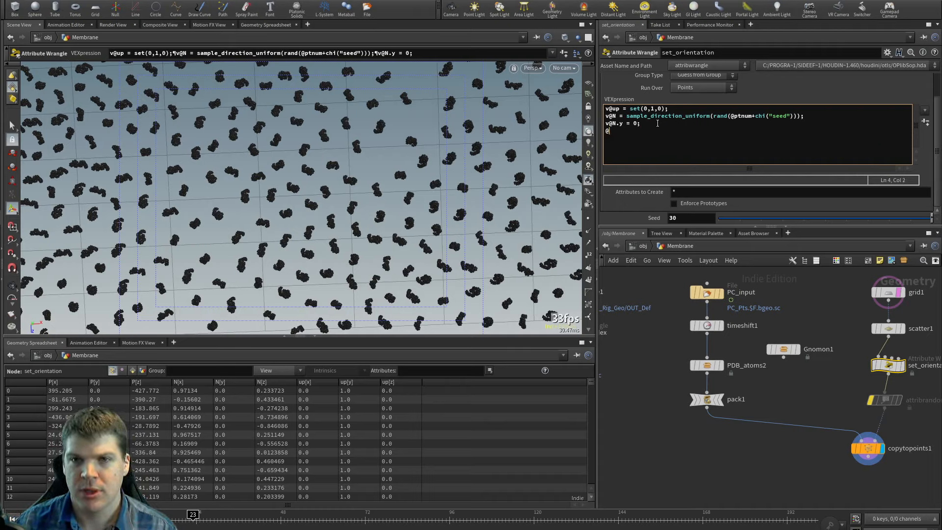
pyautogui.write('N = normal')
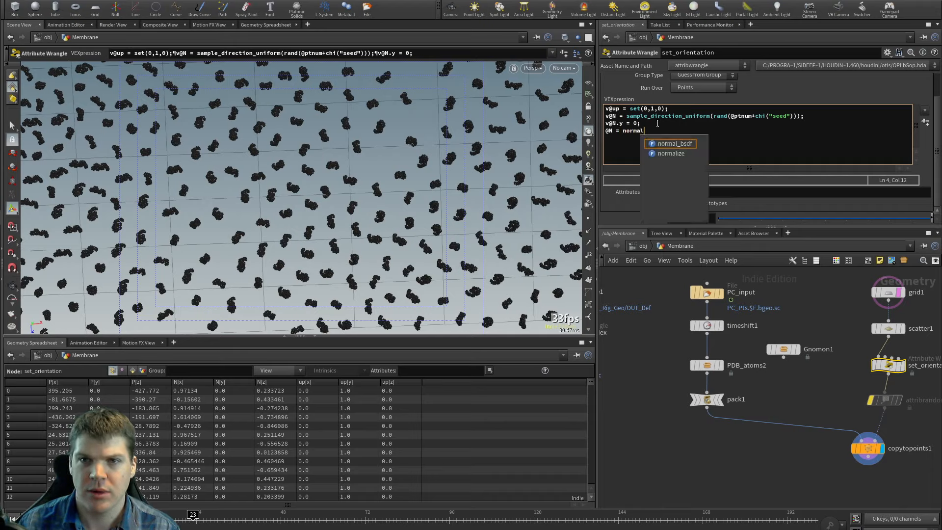
pyautogui.write('ize(@N')
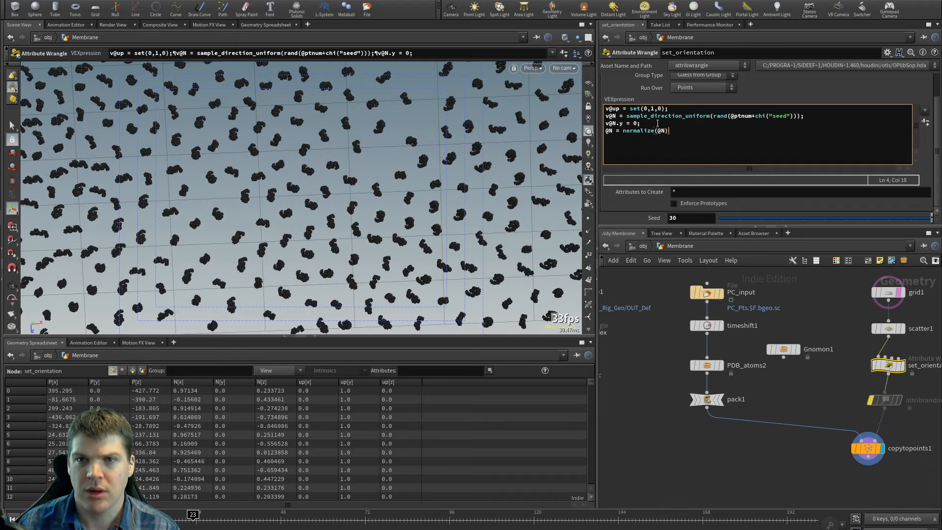
pyautogui.write(');')
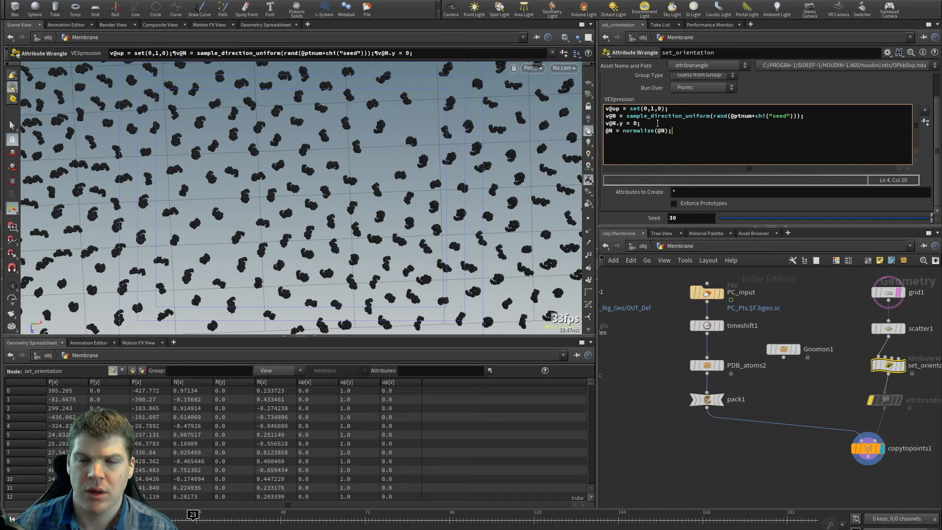
pyautogui.click(771, 103)
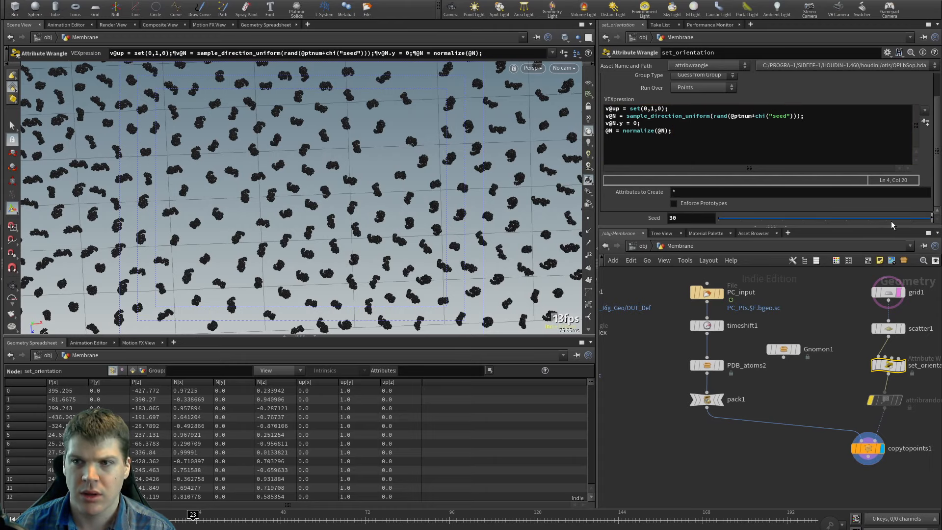
# Step: Set the wrangle's Seed to 16 and inspect the lipid orientations across the membrane
pyautogui.moveTo(909, 218); pyautogui.dragTo(742, 218)
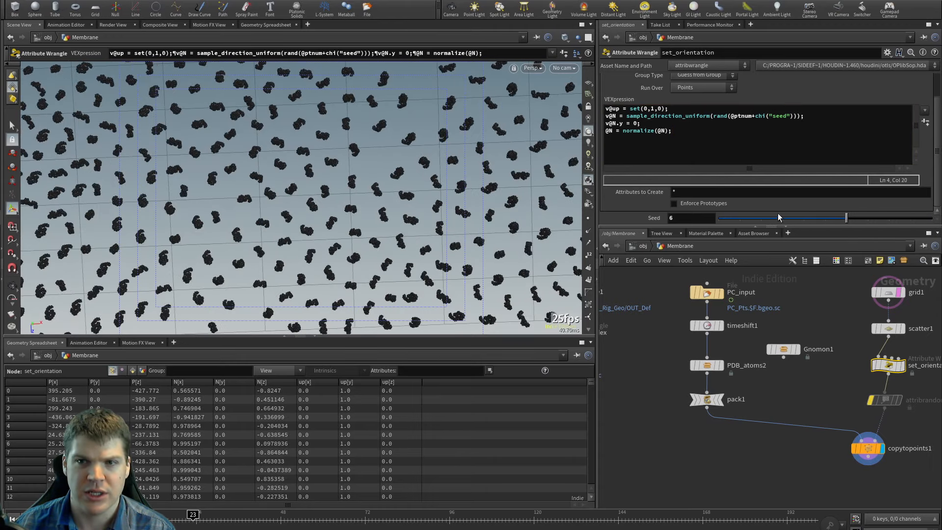
pyautogui.moveTo(695, 218); pyautogui.dragTo(745, 219, button='middle')
pyautogui.keyDown('alt'); pyautogui.moveTo(338, 218); pyautogui.dragTo(330, 214, button='right'); pyautogui.keyUp('alt')
pyautogui.moveTo(331, 214); pyautogui.dragTo(392, 206)
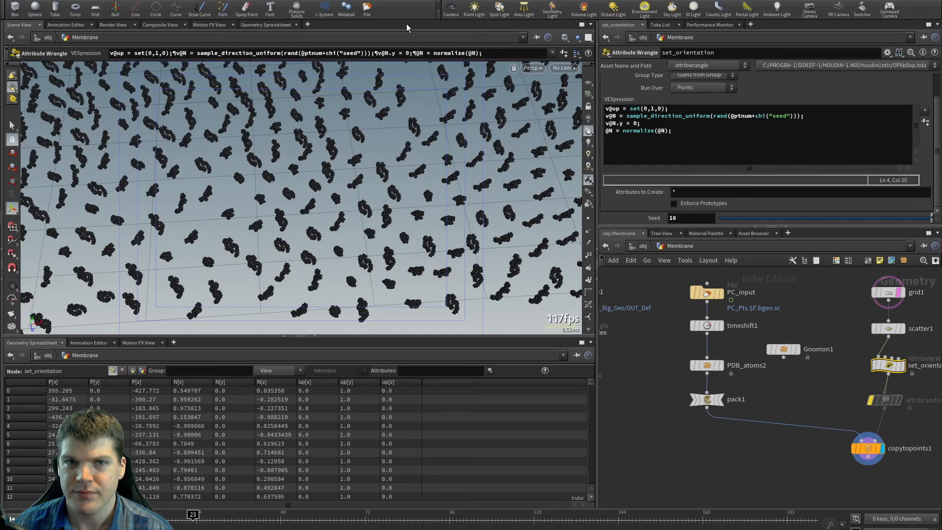
pyautogui.keyDown('alt'); pyautogui.moveTo(480, 193); pyautogui.dragTo(473, 166, button='right'); pyautogui.keyUp('alt')
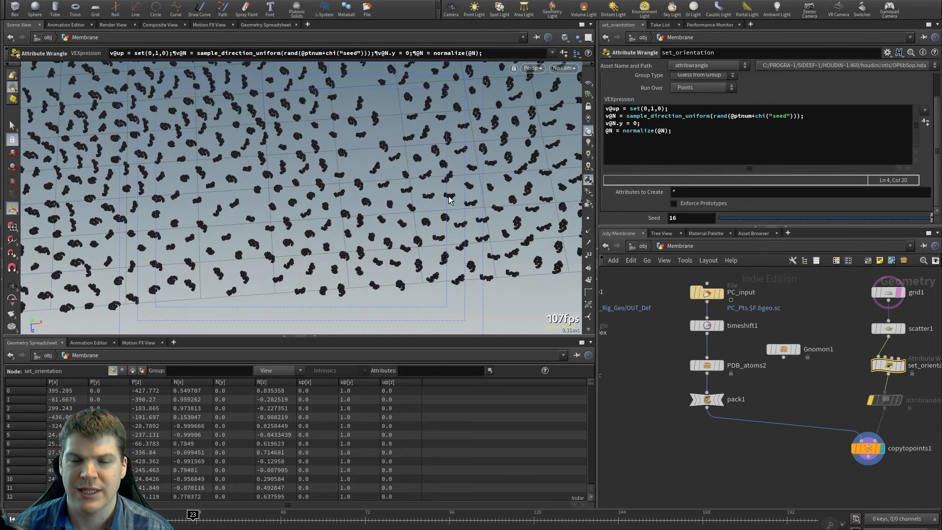
pyautogui.keyDown('alt'); pyautogui.moveTo(425, 163); pyautogui.dragTo(419, 199); pyautogui.keyUp('alt')
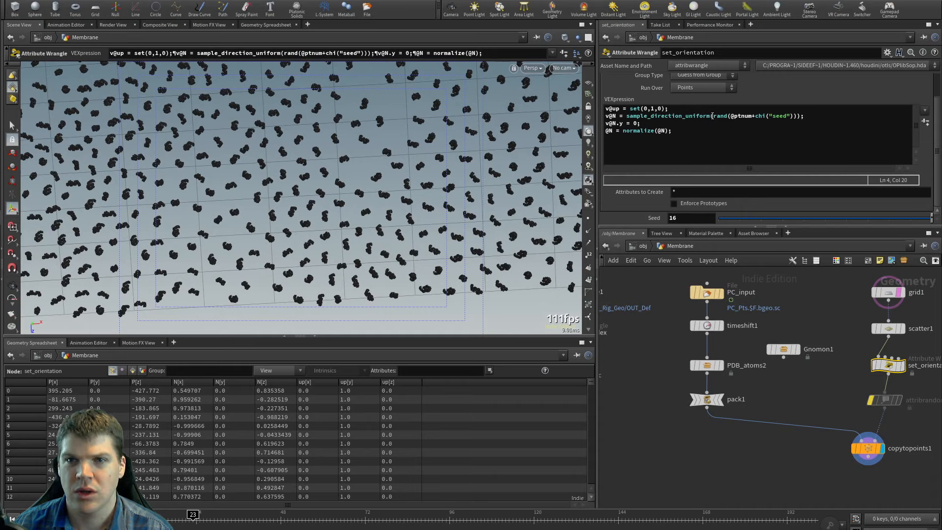
# Step: View the lipid layer from the side, bypass pack1, and inspect the unpacked lipid copies at an angle
pyautogui.click(713, 116)
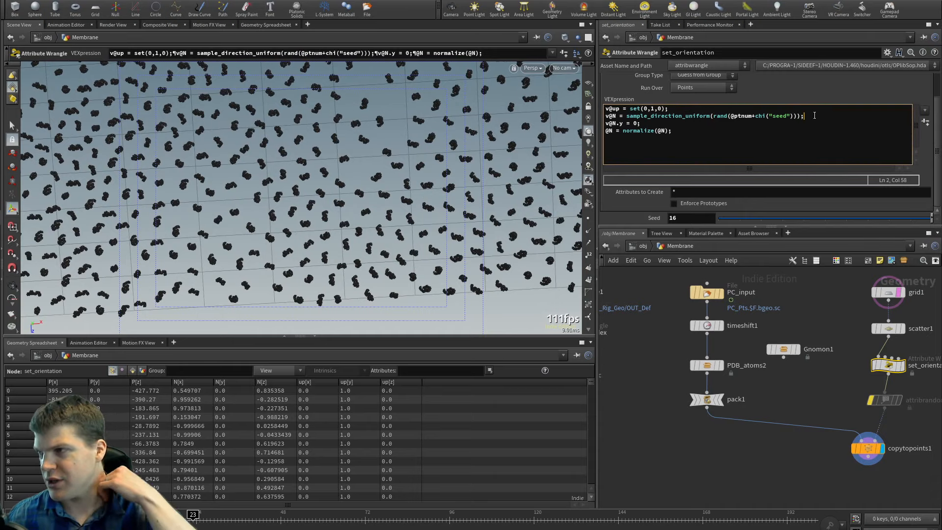
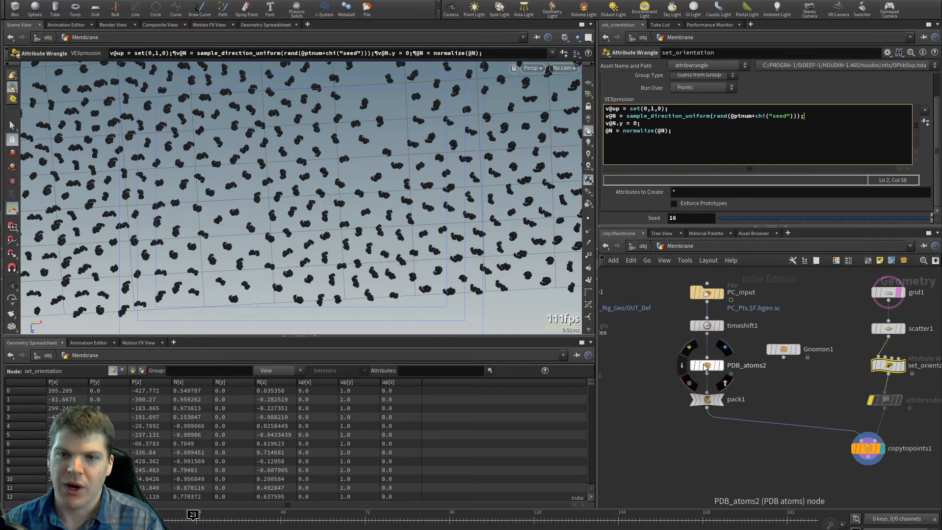
pyautogui.click(612, 374)
pyautogui.keyDown('alt'); pyautogui.moveTo(405, 185); pyautogui.dragTo(338, 121, button='right'); pyautogui.keyUp('alt')
pyautogui.moveTo(339, 121); pyautogui.dragTo(390, 87)
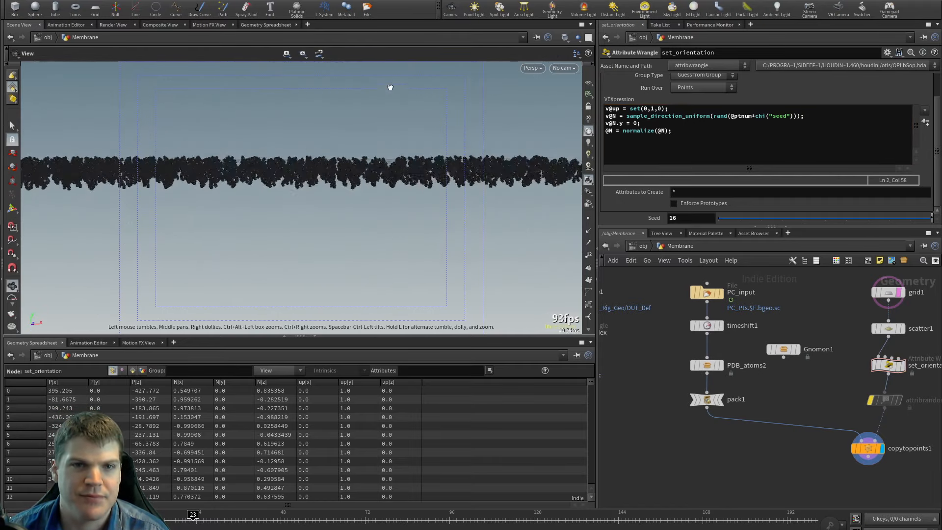
pyautogui.click(706, 399)
pyautogui.moveTo(364, 171); pyautogui.dragTo(353, 245)
pyautogui.moveTo(313, 211); pyautogui.dragTo(334, 178)
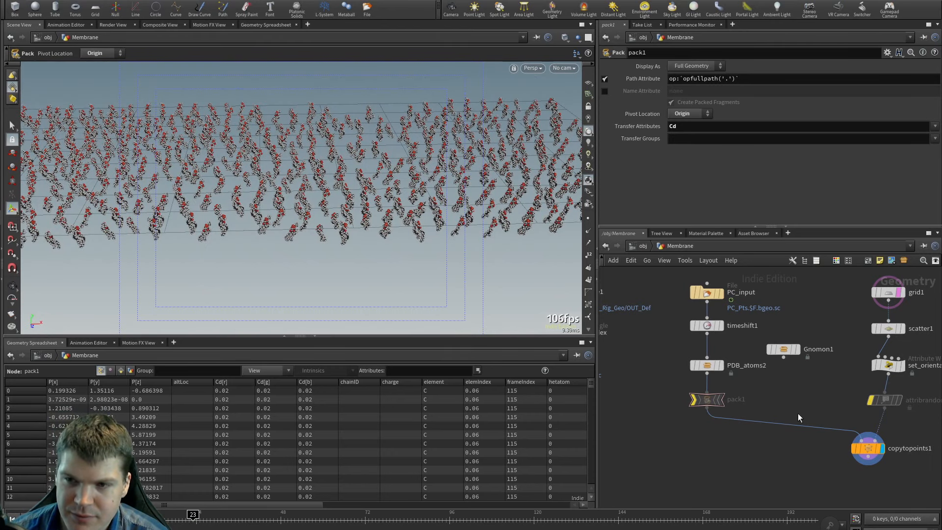
# Step: Delete the bypassed attribrandomize1 node between set_orientation and copytopoints1
pyautogui.press('h')
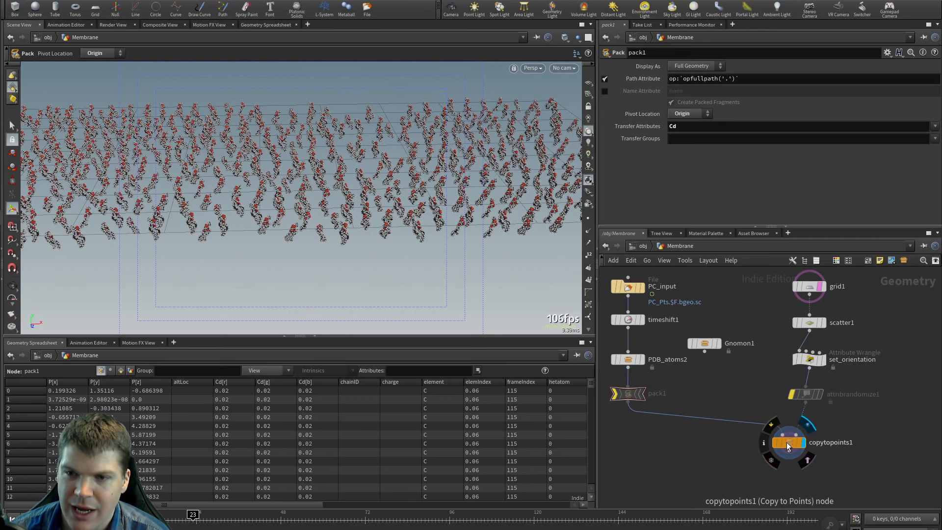
pyautogui.click(807, 388)
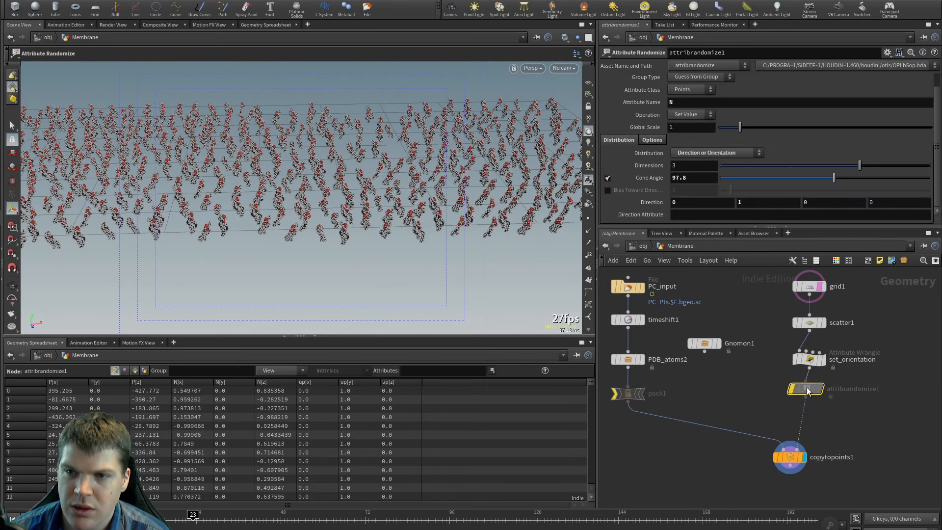
pyautogui.press('Delete')
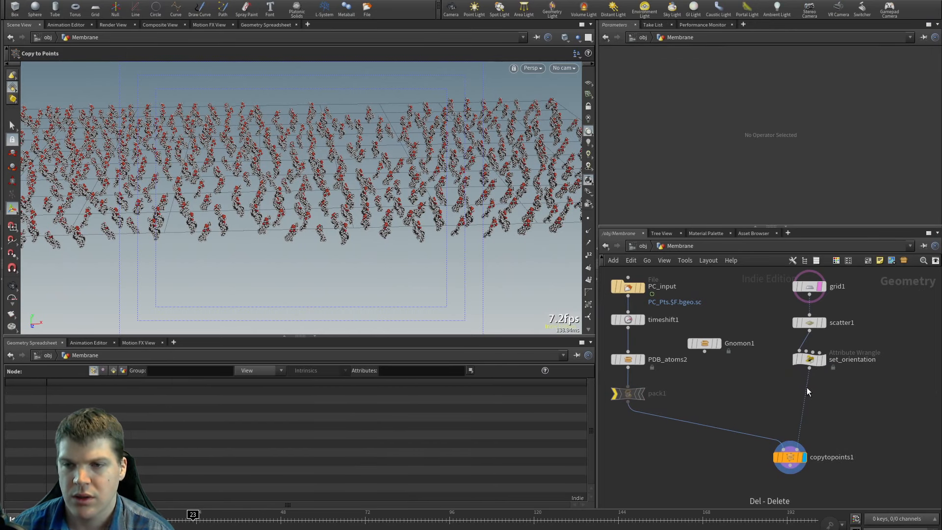
pyautogui.press('Tab')
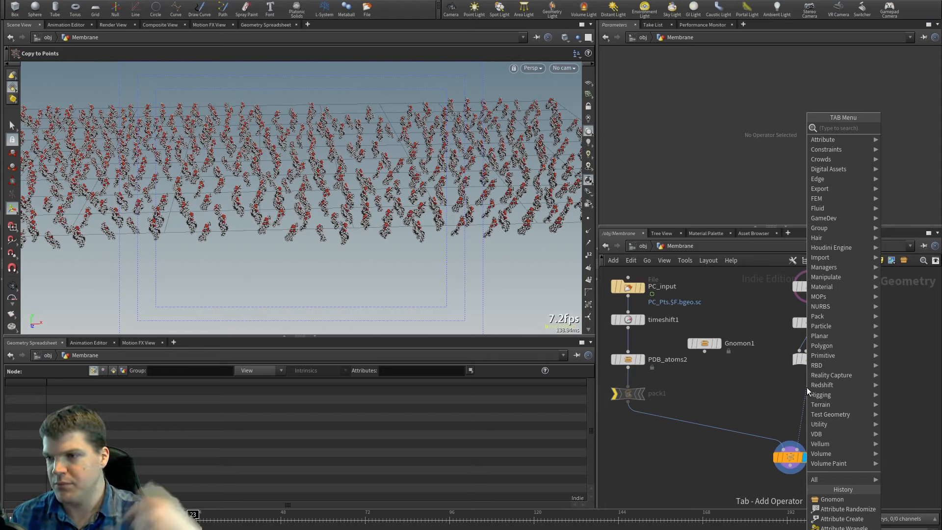
pyautogui.moveTo(841, 384)
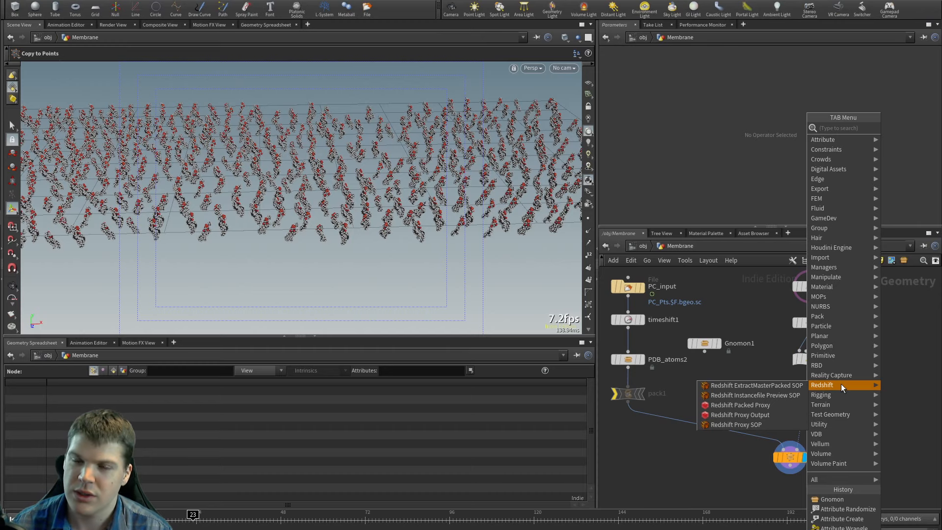
pyautogui.write('split')
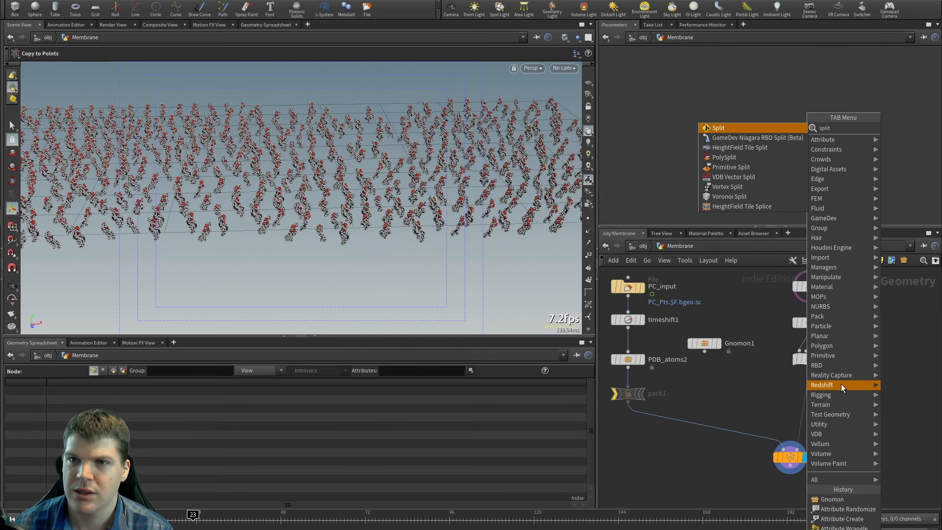
pyautogui.press('BackSpace')
pyautogui.press('BackSpace')
pyautogui.press('BackSpace')
pyautogui.press('BackSpace')
pyautogui.press('BackSpace')
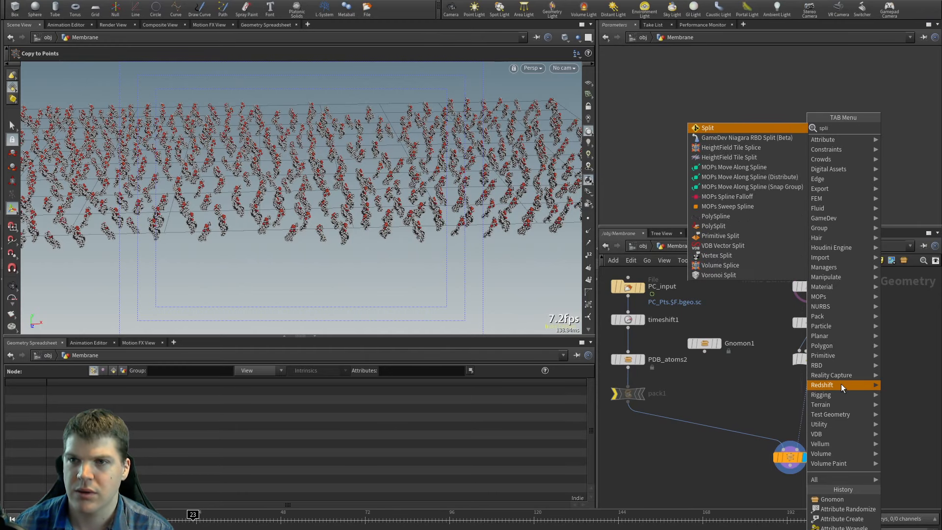
pyautogui.write('gro')
pyautogui.press('Escape')
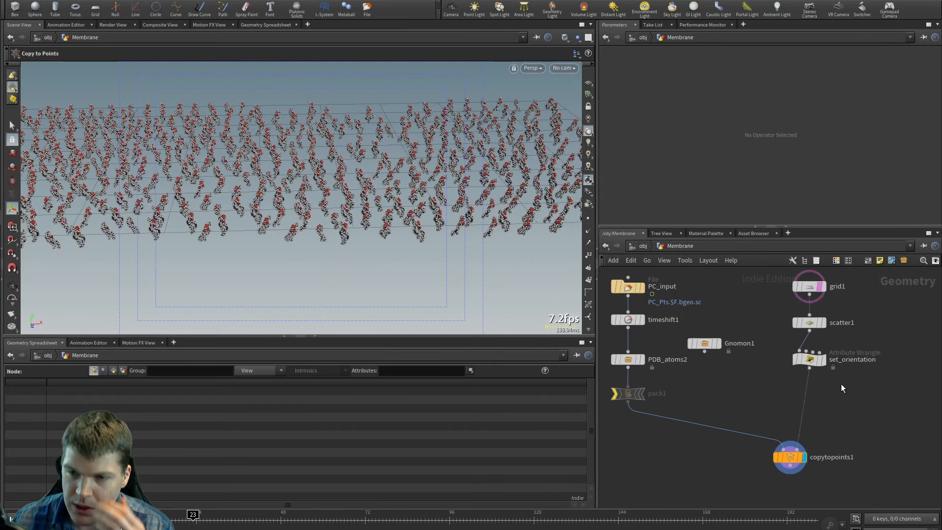
# Step: Add a Sort node and insert it into the connection between set_orientation and copytopoints1
pyautogui.press('Tab')
pyautogui.write('sorty')
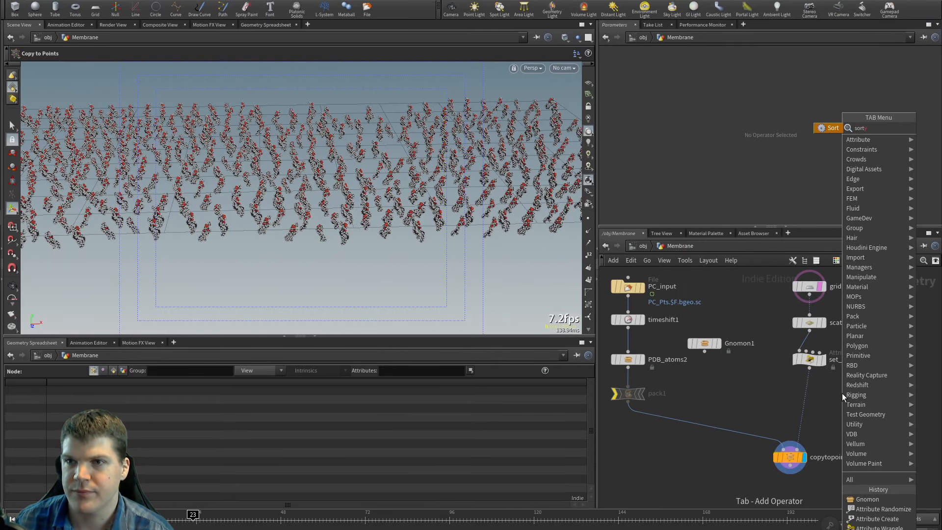
pyautogui.press('Return')
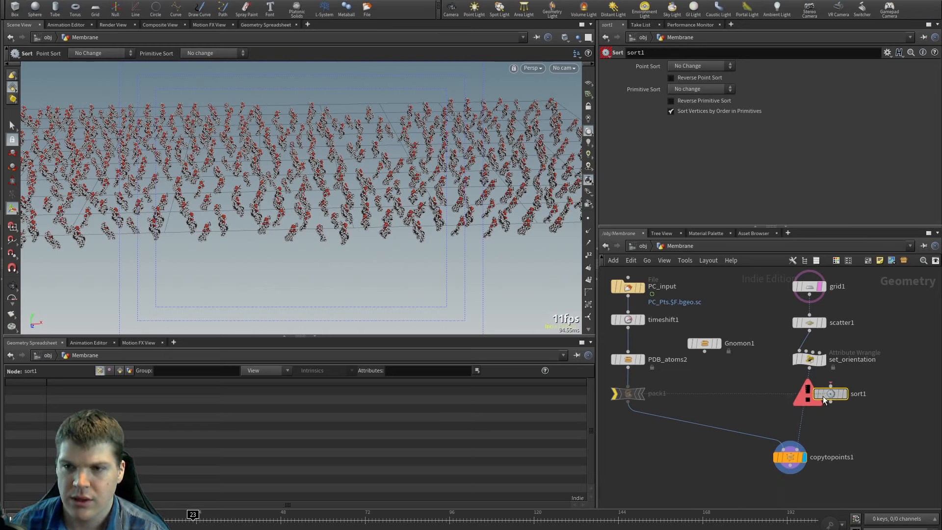
pyautogui.click(805, 389)
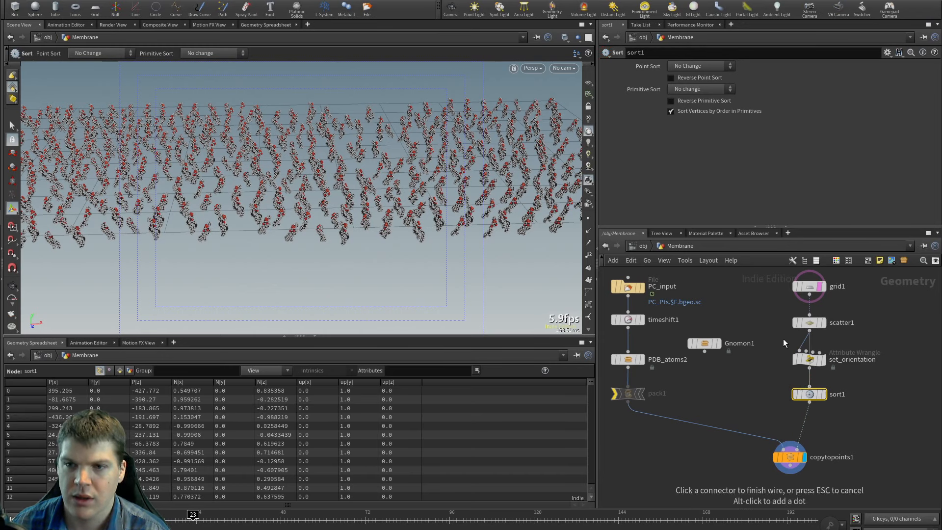
# Step: Set sort1's Point Sort to Random with Seed 76 and nudge the node below set_orientation
pyautogui.click(696, 67)
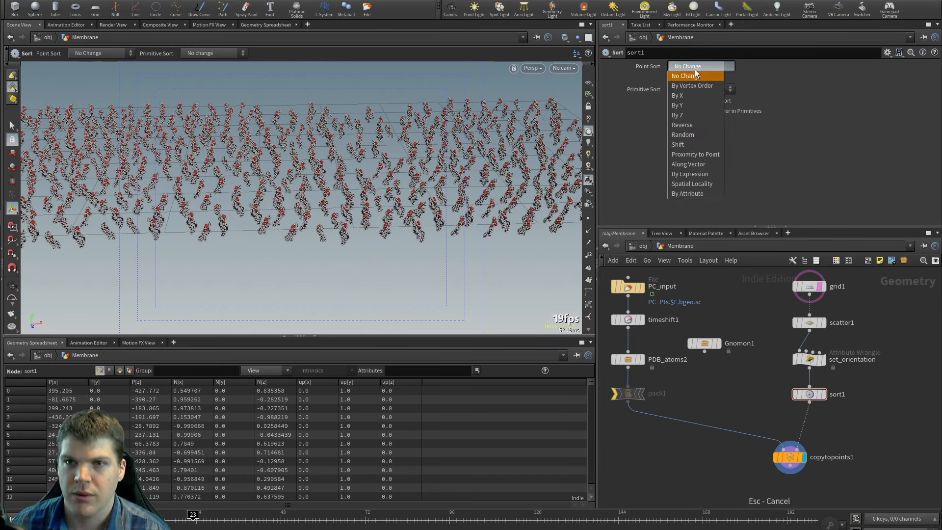
pyautogui.click(695, 135)
pyautogui.moveTo(815, 399)
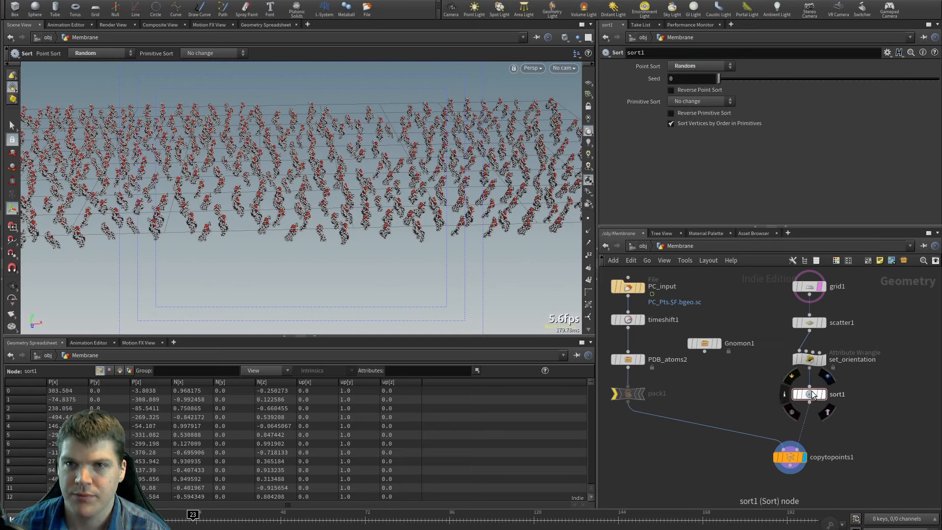
pyautogui.moveTo(719, 78); pyautogui.dragTo(803, 81)
pyautogui.click(810, 390)
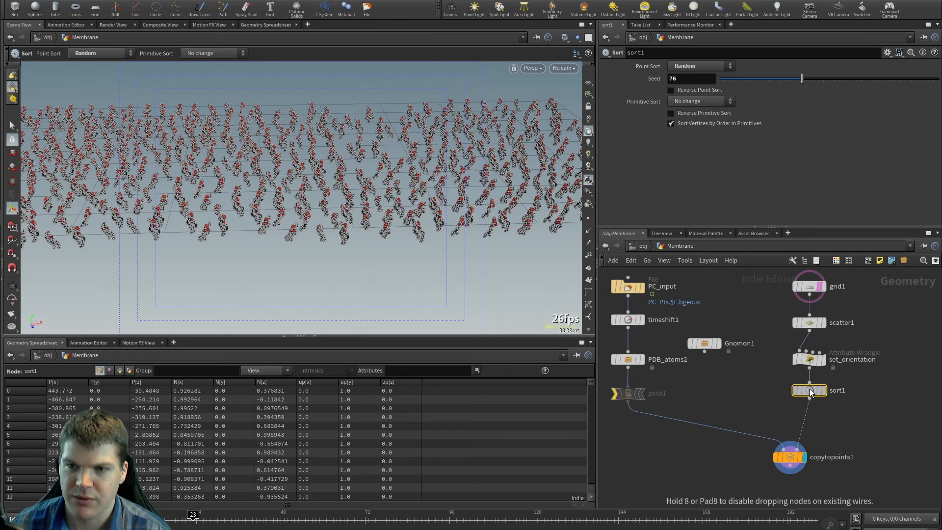
# Step: Add a Group node, insert it between sort1 and copytopoints1, and check its node info
pyautogui.moveTo(766, 419); pyautogui.dragTo(744, 400, button='middle')
pyautogui.press('Tab')
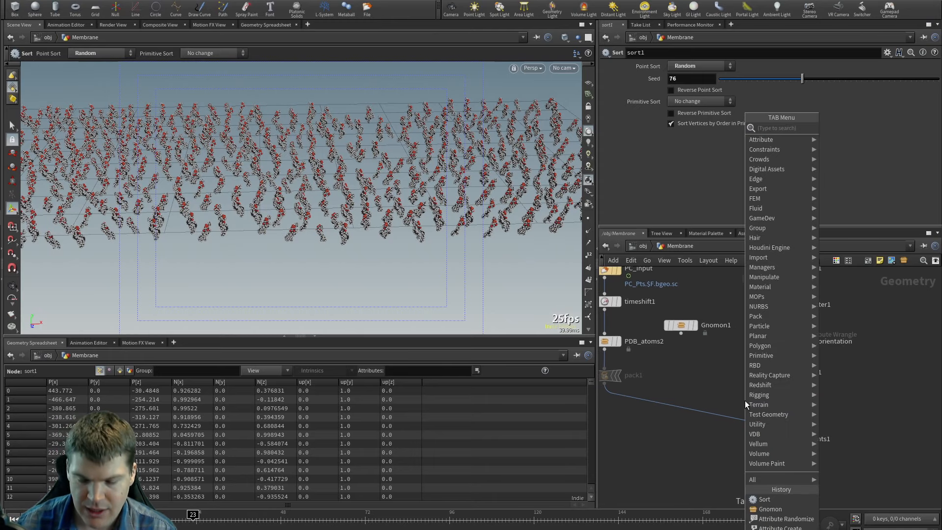
pyautogui.write('group')
pyautogui.press('Return')
pyautogui.click(744, 401)
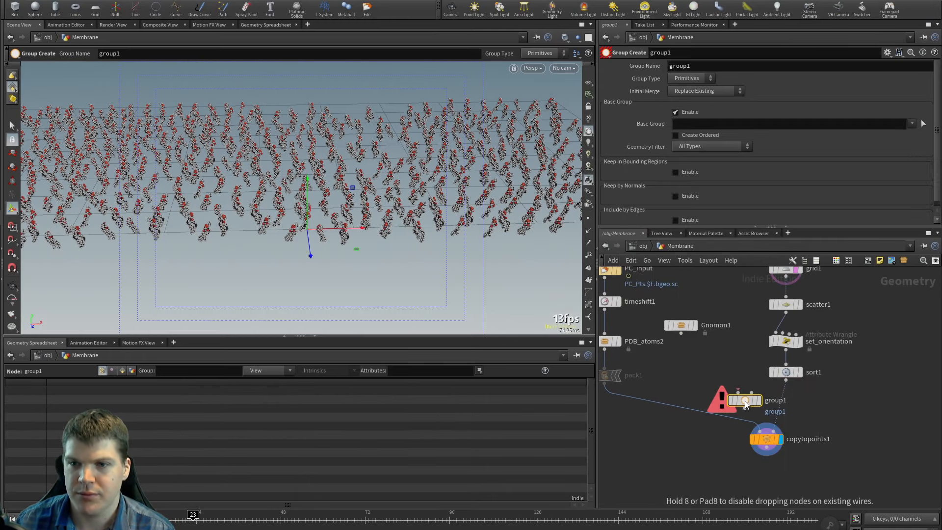
pyautogui.moveTo(744, 404); pyautogui.dragTo(784, 408)
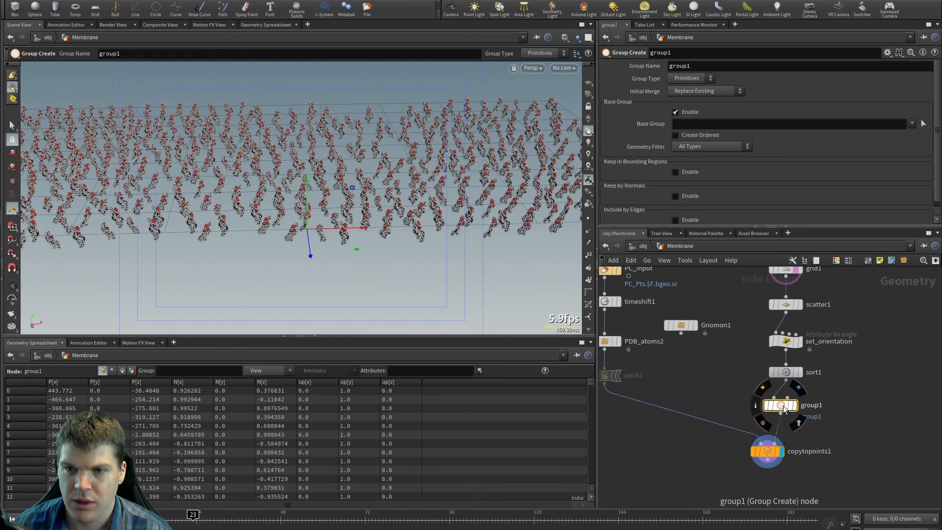
pyautogui.click(754, 405)
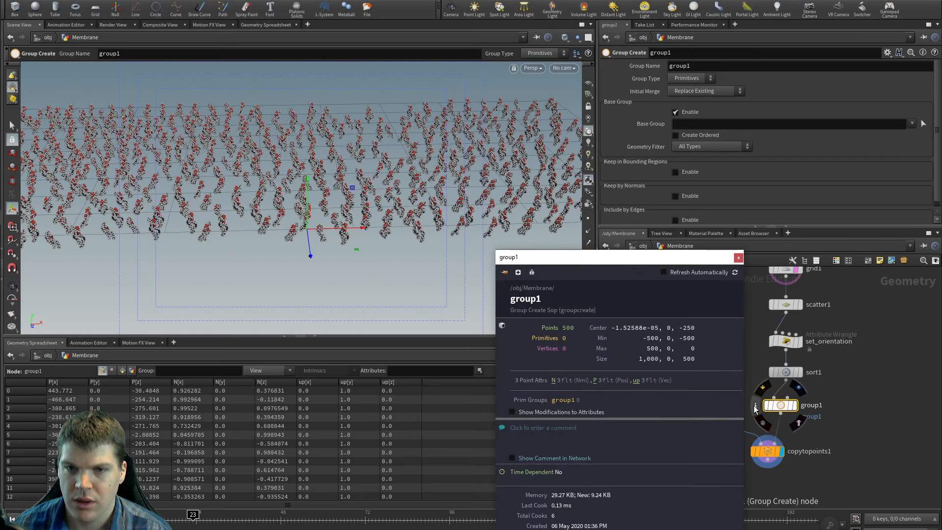
pyautogui.click(738, 258)
pyautogui.moveTo(747, 343); pyautogui.dragTo(747, 389, button='middle')
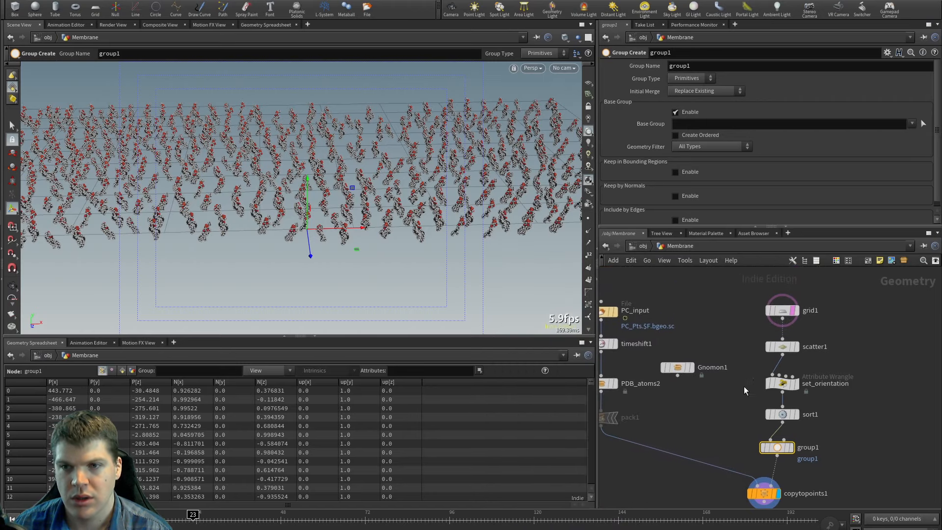
# Step: Copy the Force Total Count parameter of scatter1 for referencing
pyautogui.click(790, 347)
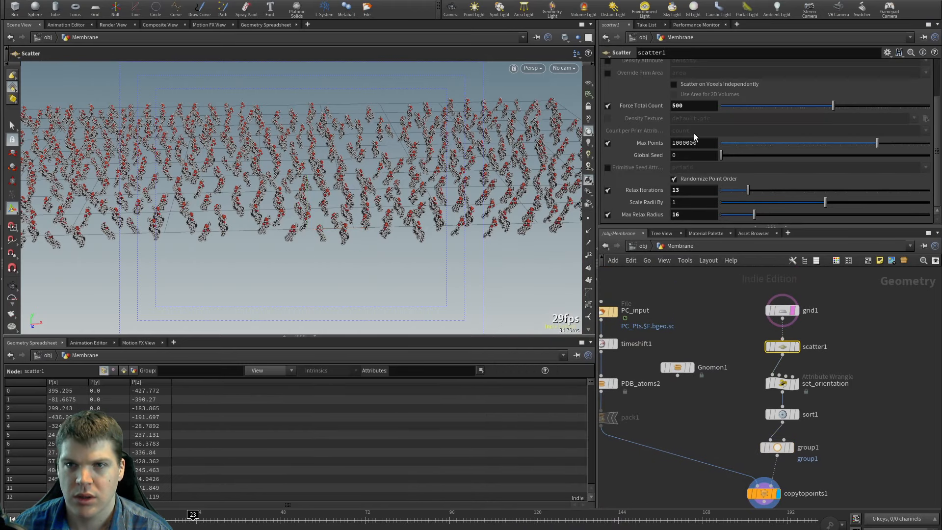
pyautogui.rightClick(689, 106)
pyautogui.click(683, 106)
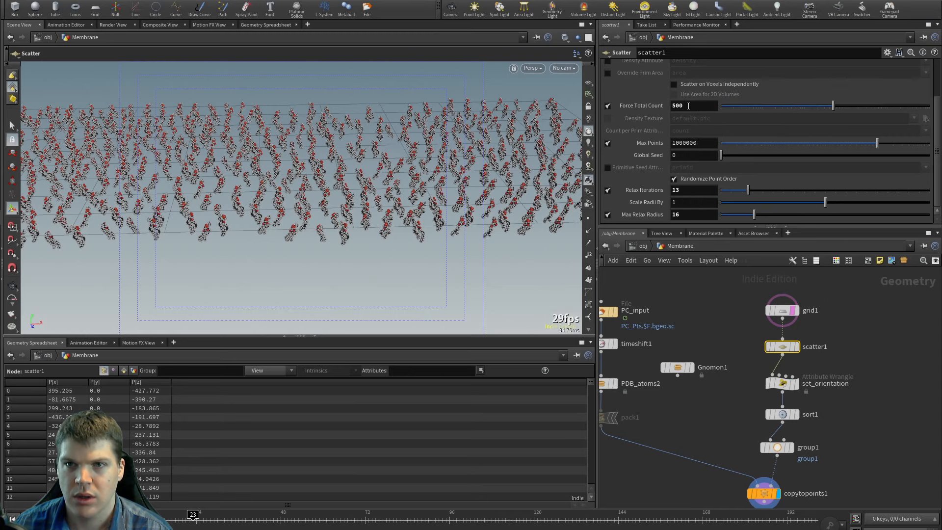
pyautogui.rightClick(686, 106)
pyautogui.click(720, 171)
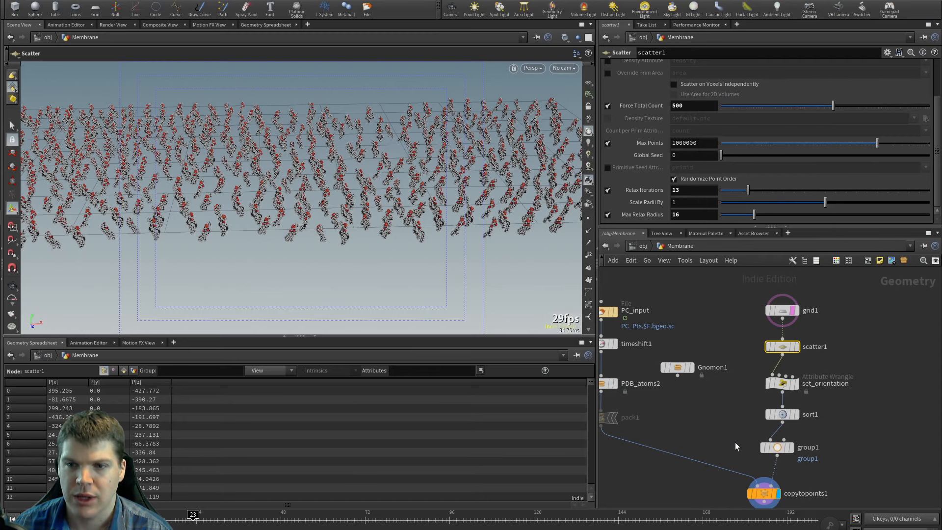
# Step: Set group1's Base Group to 0-`chs("../scatter1/npts")`/2 by relative reference and check the node info
pyautogui.click(777, 447)
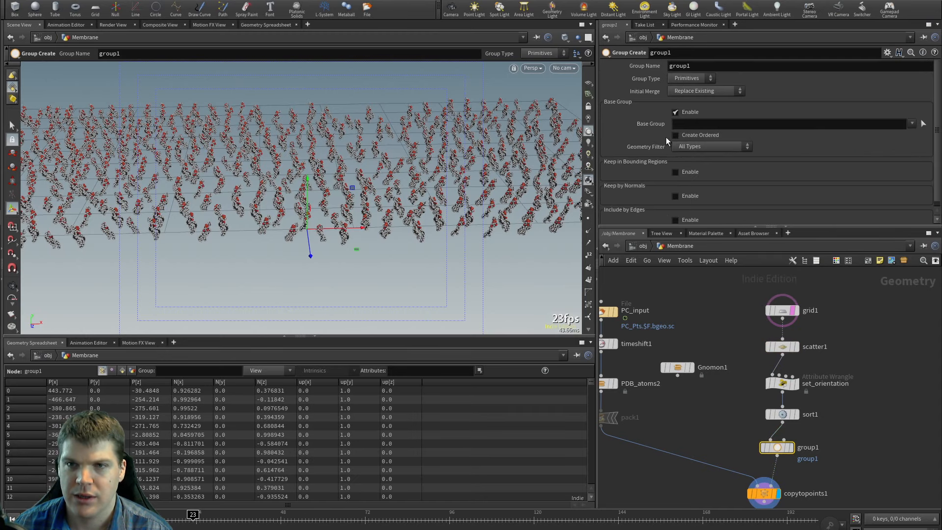
pyautogui.write('0-')
pyautogui.rightClick(693, 125)
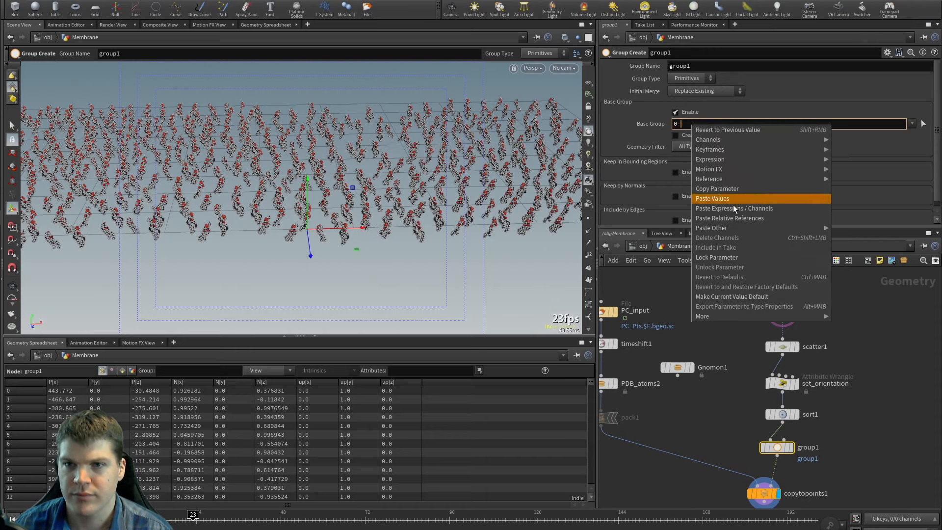
pyautogui.click(732, 218)
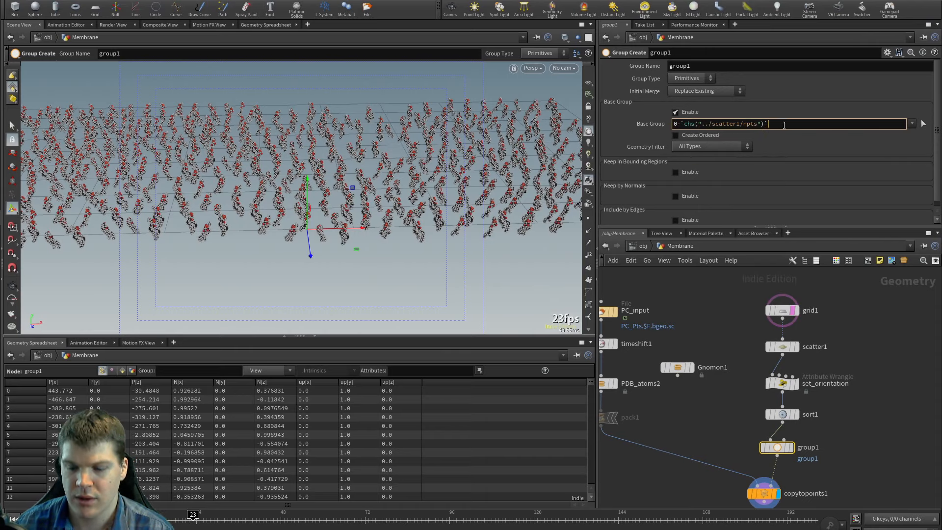
pyautogui.write('/2')
pyautogui.press('Return')
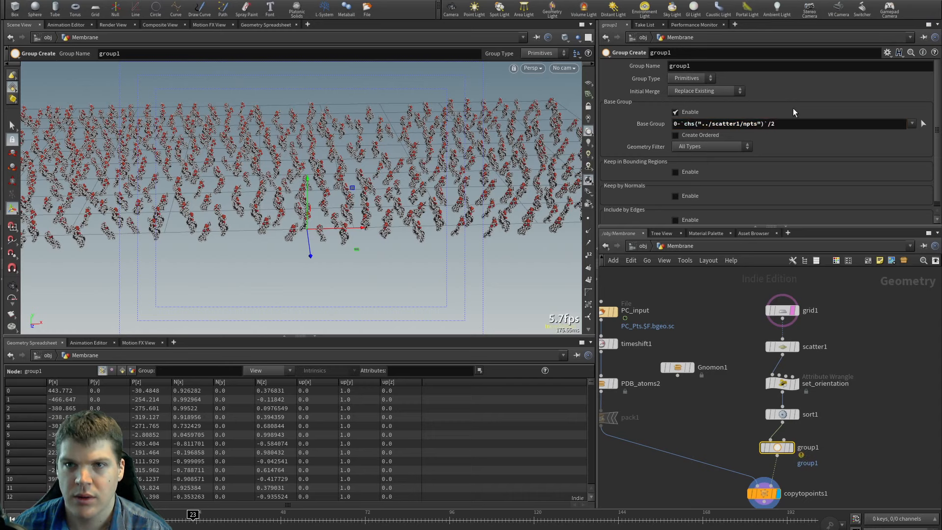
pyautogui.middleClick(765, 447)
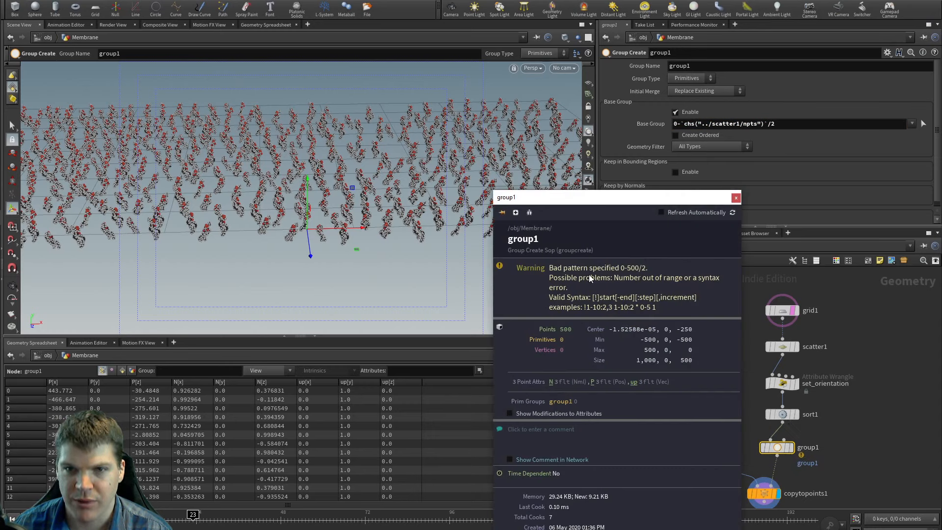
pyautogui.click(736, 197)
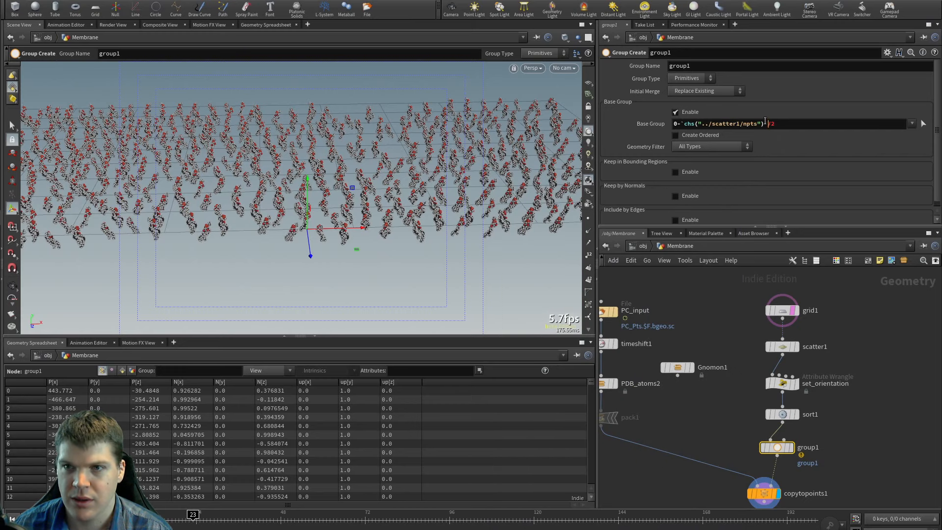
# Step: Revise group1's Base Group to 0-`chs("../scatter1/npts")/2` with the division inside the backticks, and recheck the node info
pyautogui.click(764, 124)
pyautogui.click(787, 125)
pyautogui.write('`')
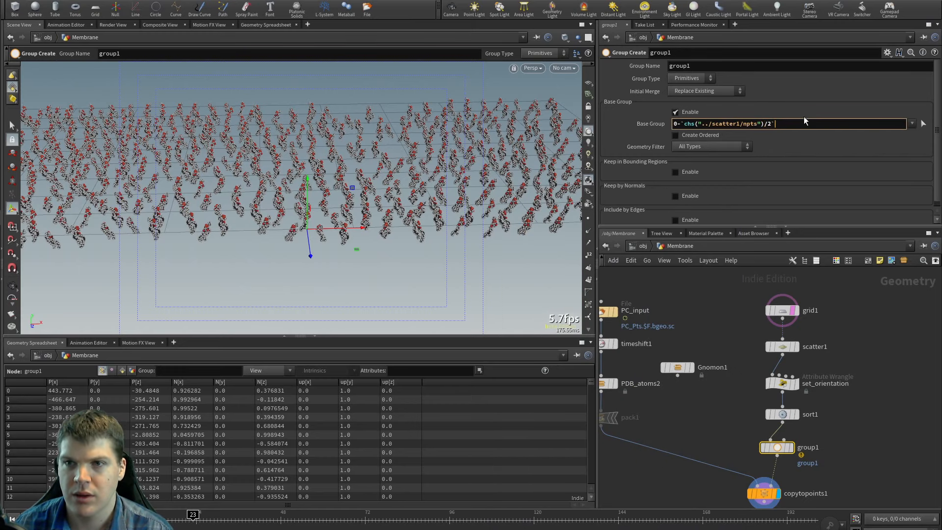
pyautogui.press('Return')
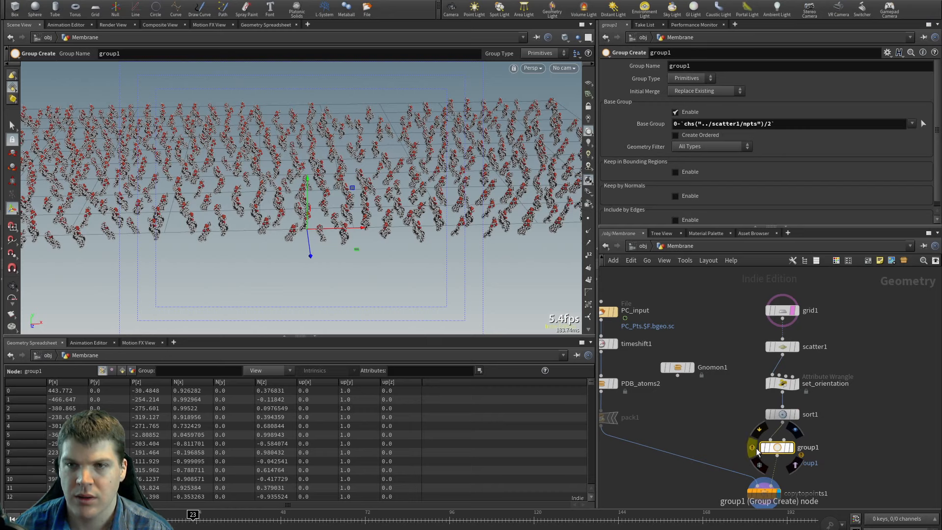
pyautogui.middleClick(755, 448)
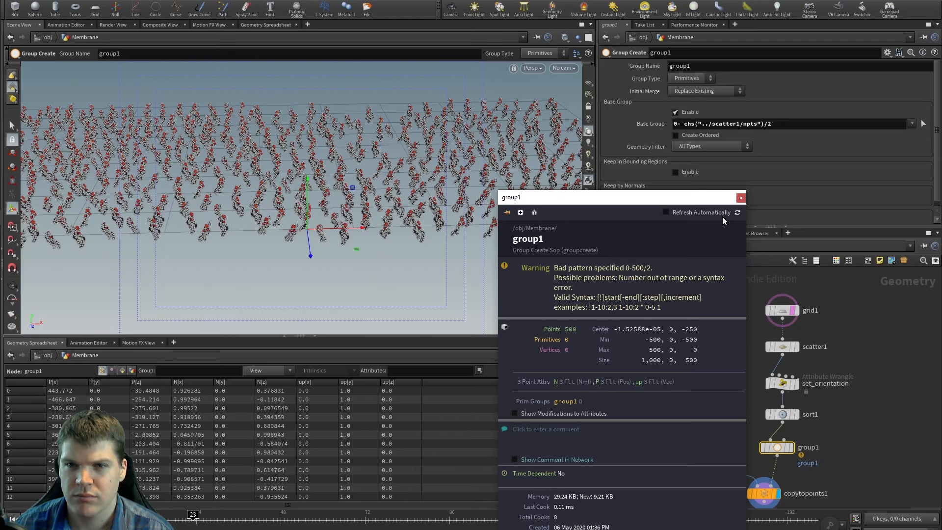
pyautogui.click(740, 198)
# Step: Clear the Base Group expression of group1
pyautogui.click(787, 126)
pyautogui.hotkey('ctrl', 'a')
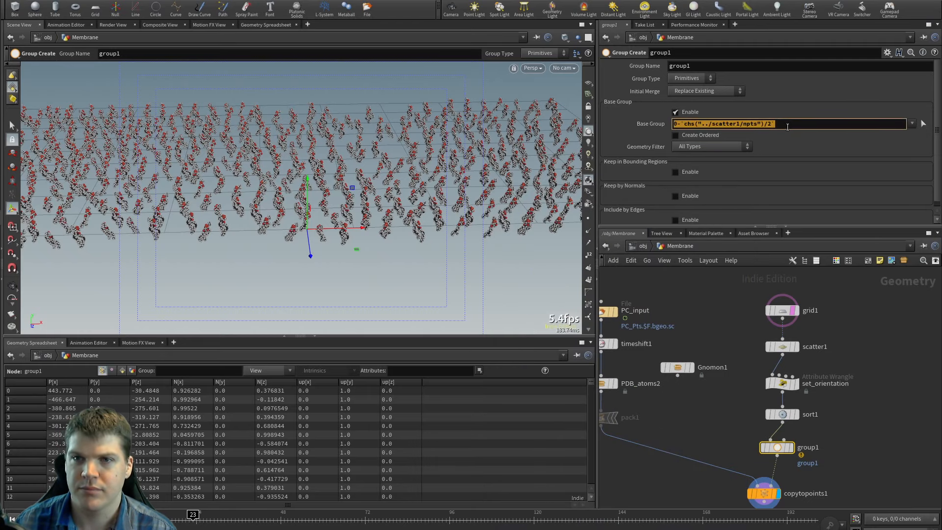
pyautogui.press('BackSpace')
# Step: Add a Group Expression node beside group1 in the network
pyautogui.moveTo(837, 452); pyautogui.dragTo(789, 396, button='middle')
pyautogui.press('Tab')
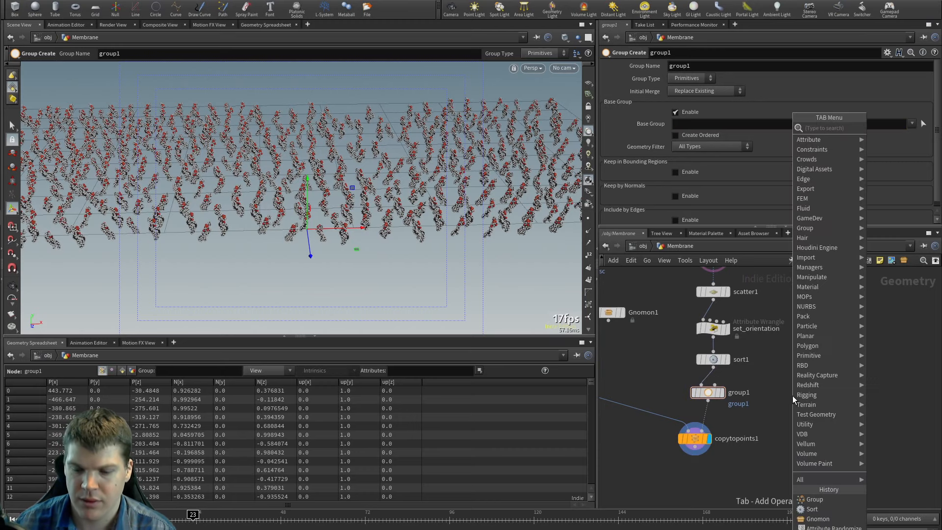
pyautogui.write('gro')
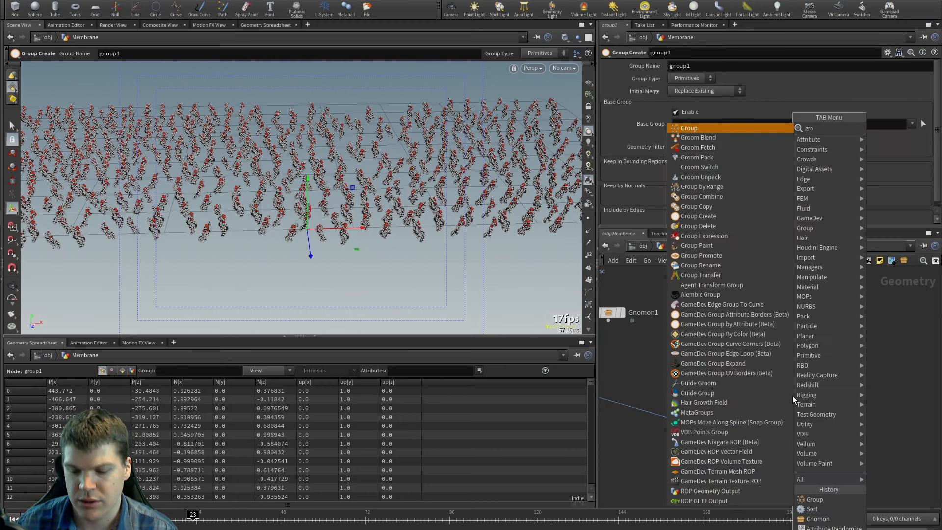
pyautogui.write('p')
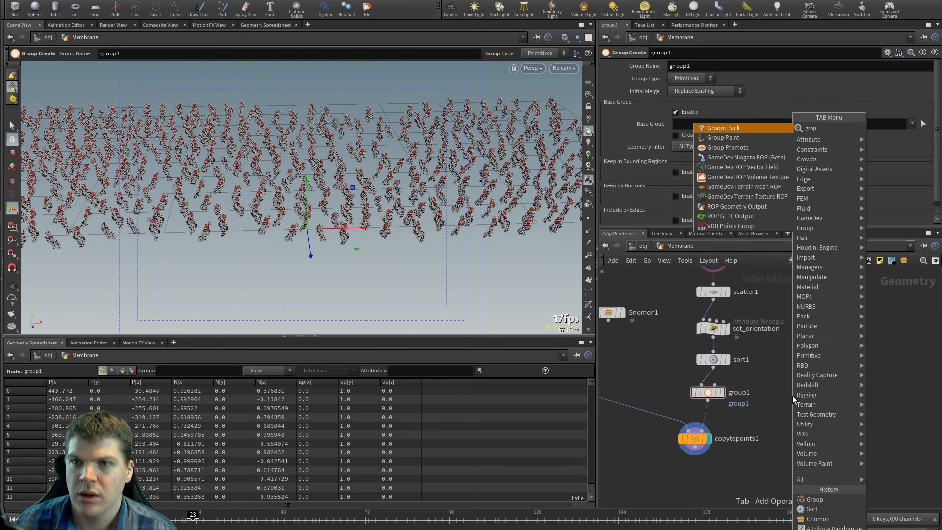
pyautogui.press('BackSpace')
pyautogui.press('BackSpace')
pyautogui.press('BackSpace')
pyautogui.press('BackSpace')
pyautogui.write('expres')
pyautogui.press('Down')
pyautogui.press('Return')
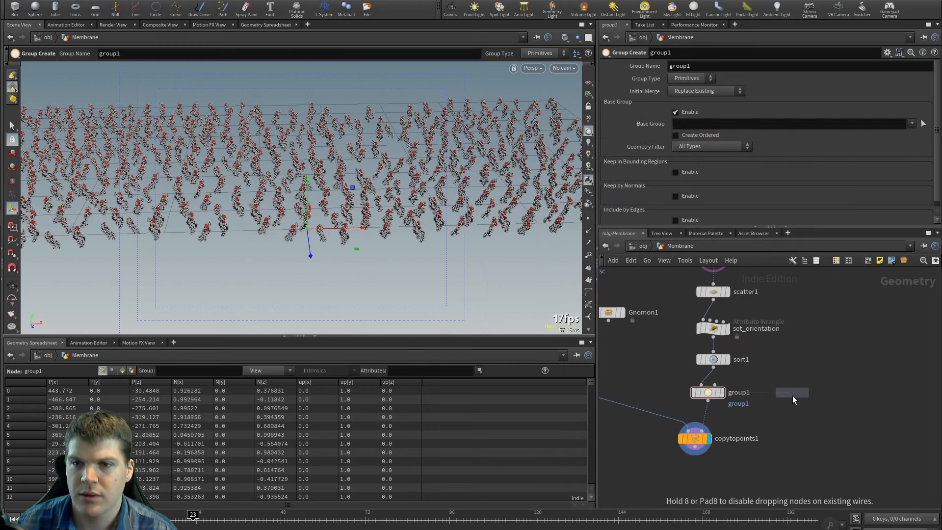
pyautogui.click(793, 395)
# Step: Delete group1 and insert the Group Expression node between sort1 and copytopoints1
pyautogui.click(713, 396)
pyautogui.press('Delete')
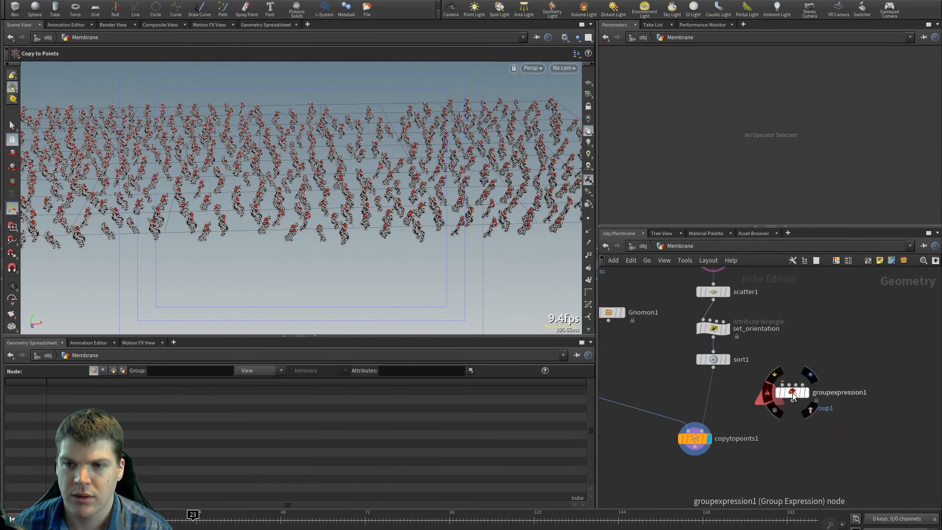
pyautogui.moveTo(793, 392); pyautogui.dragTo(713, 392)
pyautogui.click(713, 393)
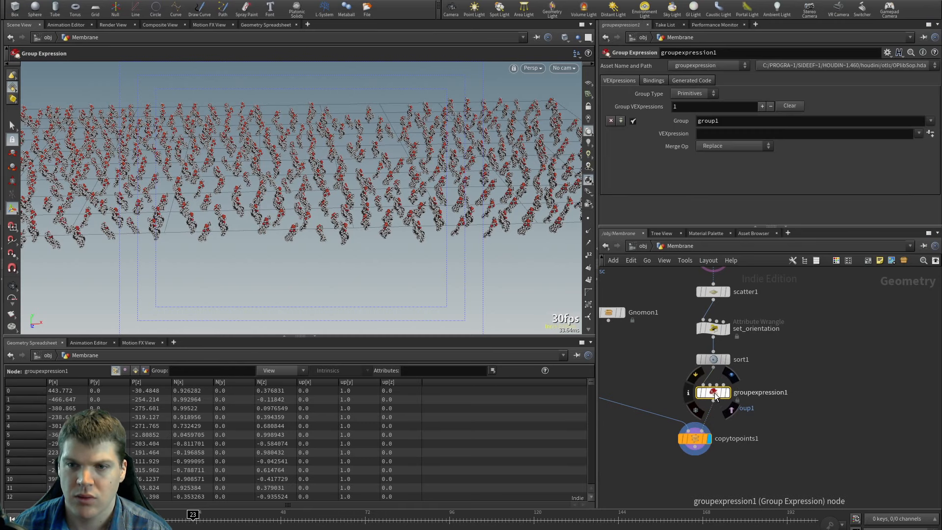
# Step: Replace the Group Expression node with an Attribute Wrangle wired between sort1 and copytopoints1
pyautogui.press('Delete')
pyautogui.press('Tab')
pyautogui.write('wrangle')
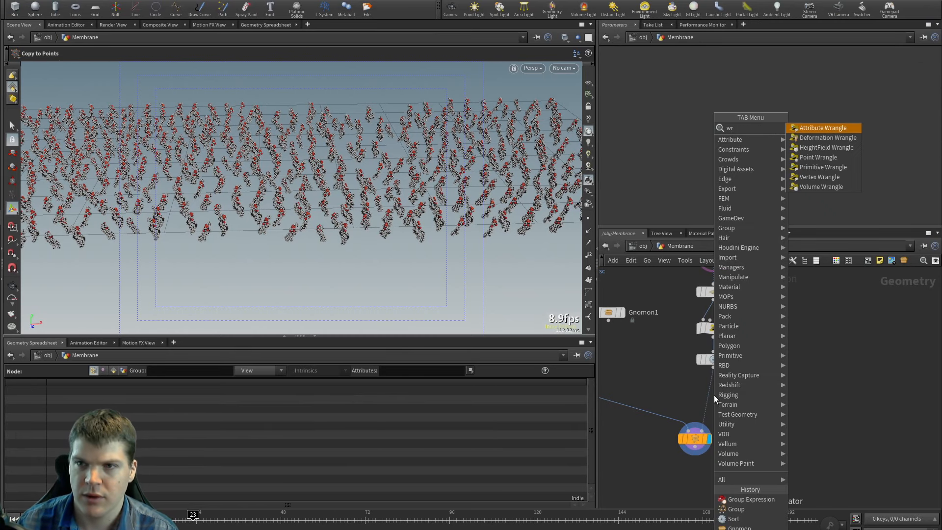
pyautogui.press('Return')
pyautogui.moveTo(714, 395); pyautogui.dragTo(714, 392)
pyautogui.click(717, 387)
pyautogui.press('Escape')
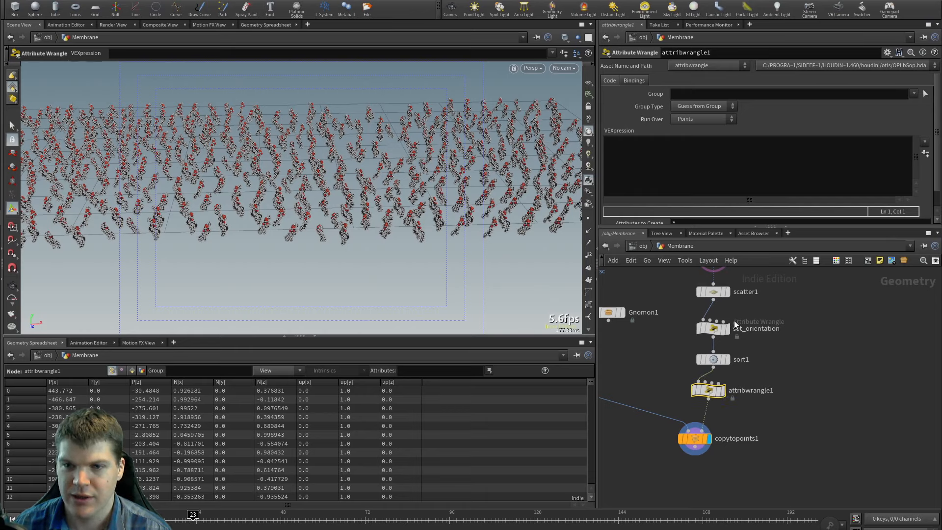
pyautogui.click(700, 156)
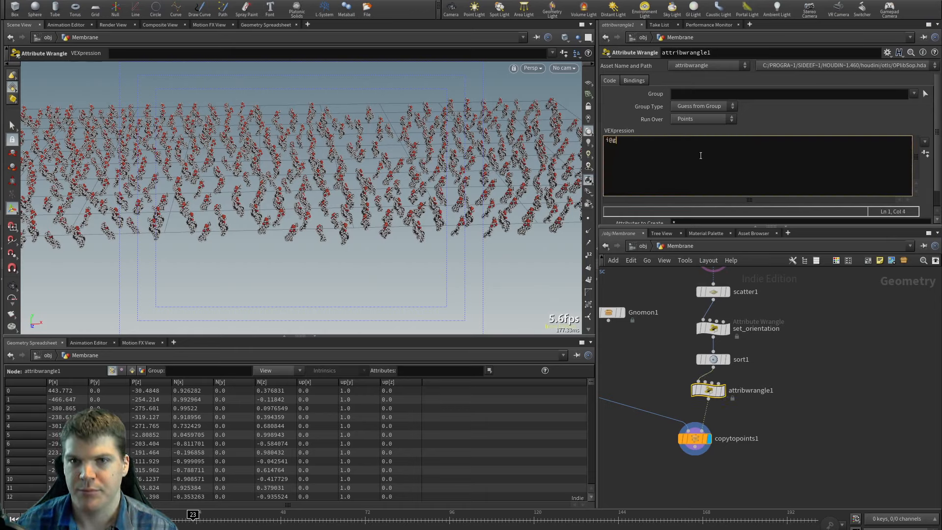
pyautogui.write('i@group_bottom =')
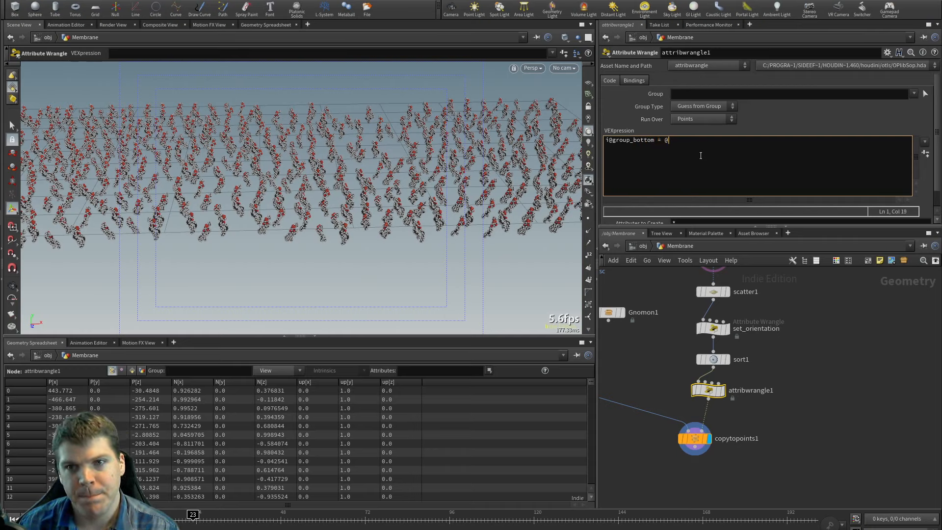
pyautogui.press('Home')
pyautogui.press('Return')
pyautogui.press('Up')
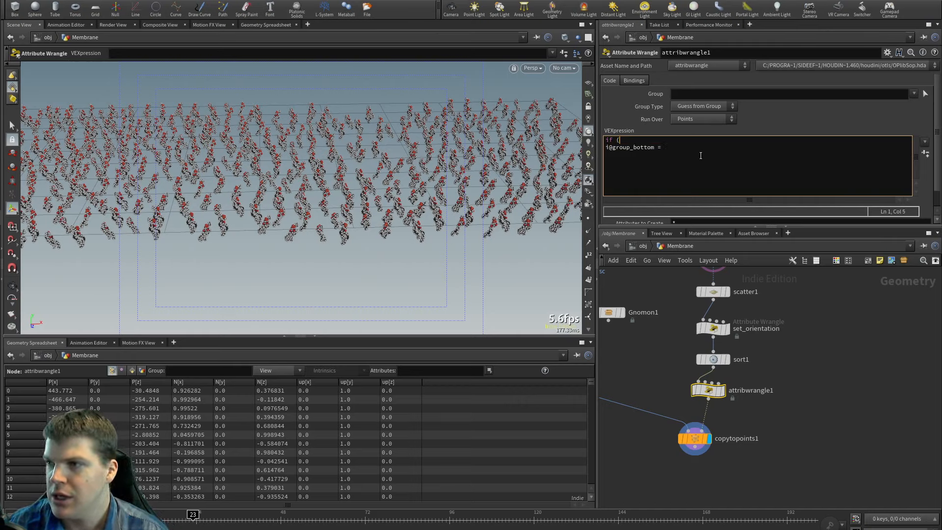
pyautogui.write('if (@')
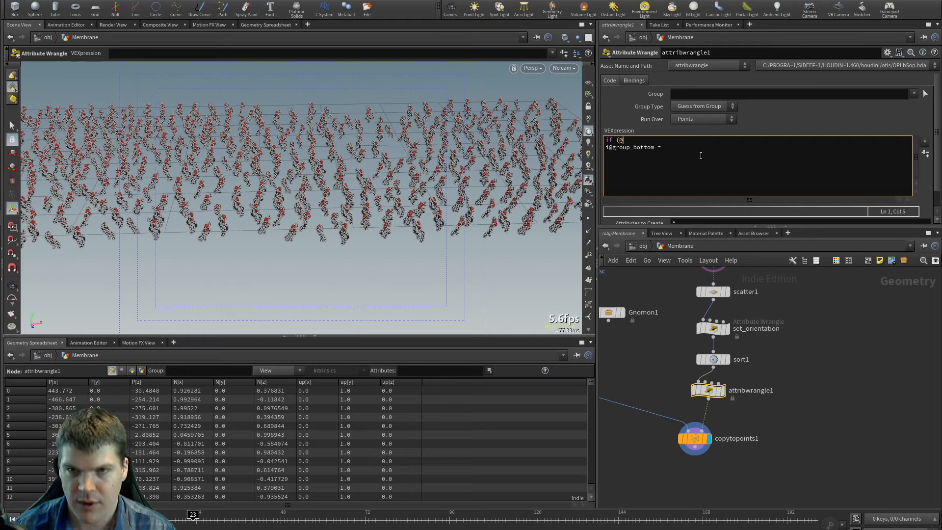
pyautogui.write('ptnum < @n')
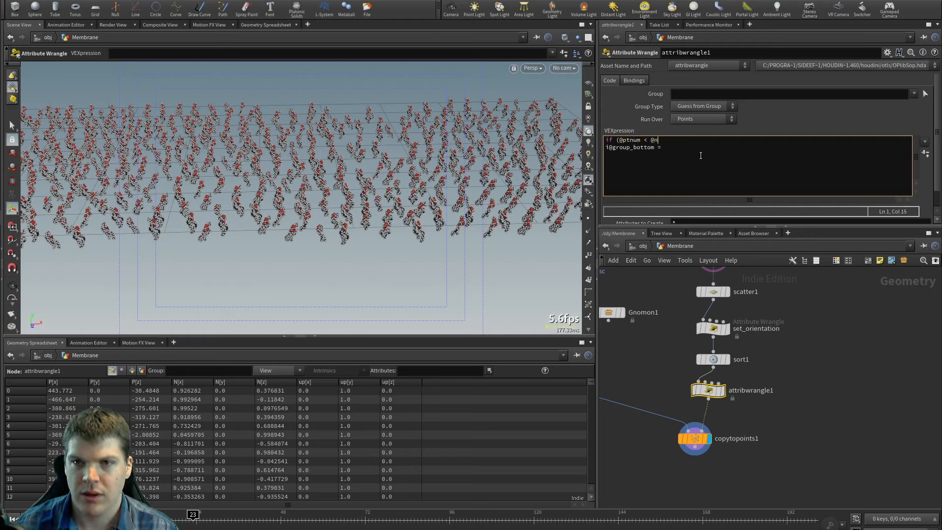
pyautogui.write('umpt/2')
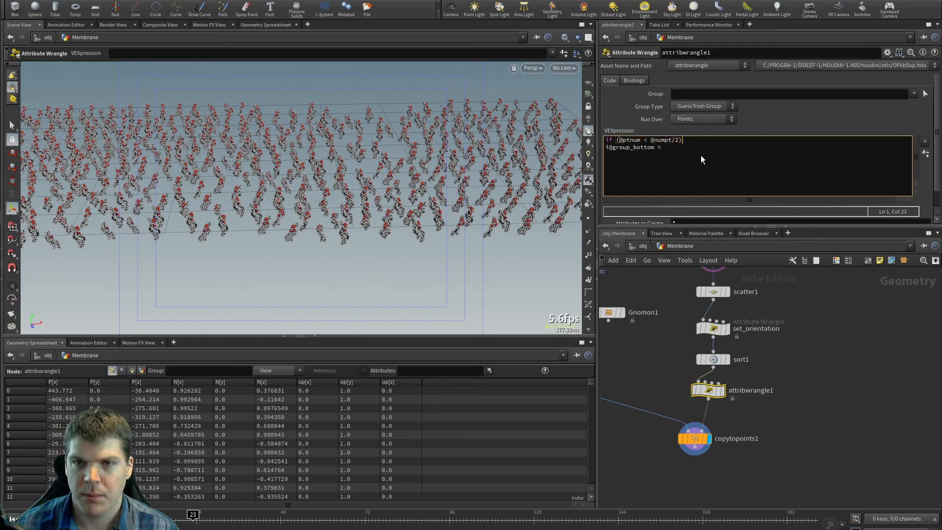
pyautogui.write(' 1')
pyautogui.press('Return')
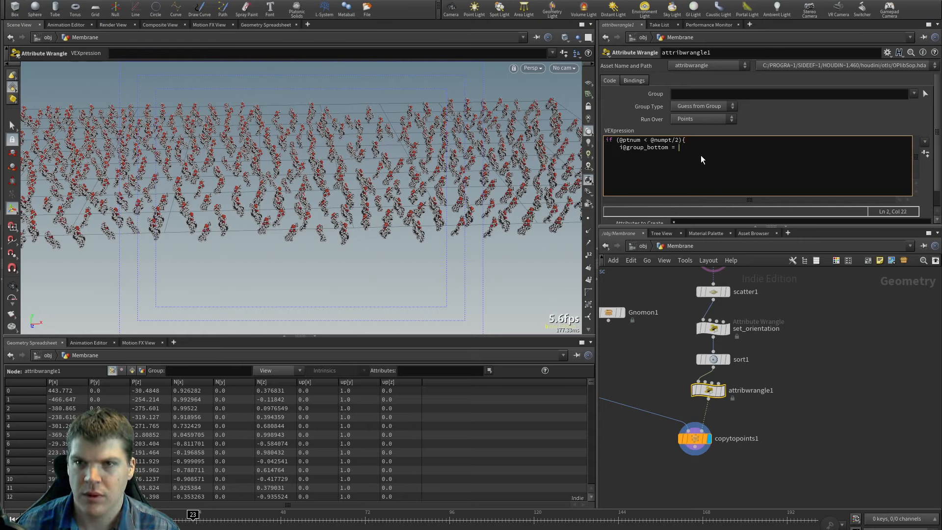
pyautogui.write('}')
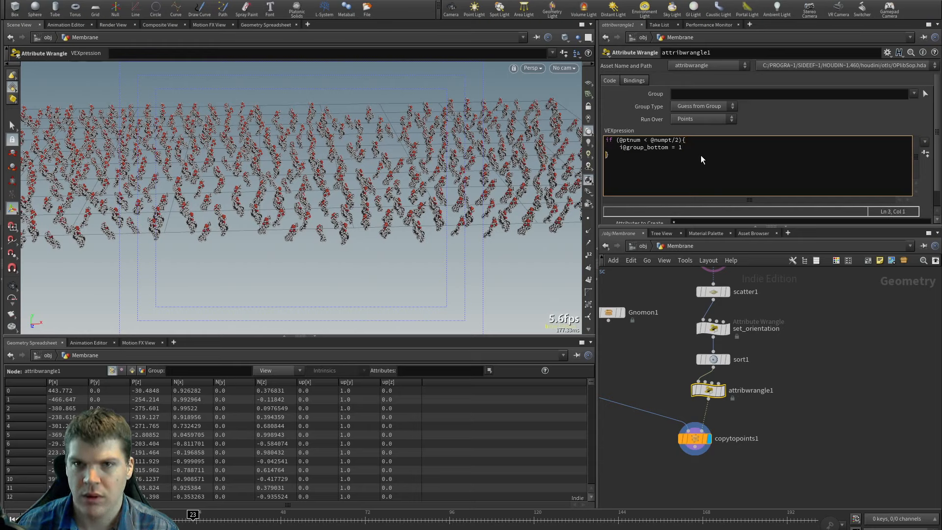
# Step: Add an else block setting i@group_top = 1; end both assignments with semicolons and apply the code
pyautogui.press('Return')
pyautogui.write('else {')
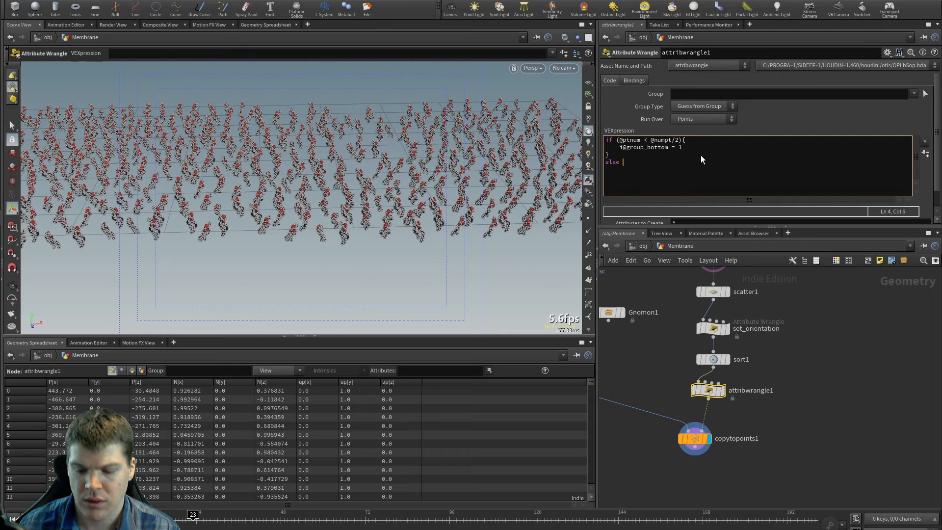
pyautogui.press('Return')
pyautogui.write('}')
pyautogui.press('Up')
pyautogui.press('Tab')
pyautogui.write('i@')
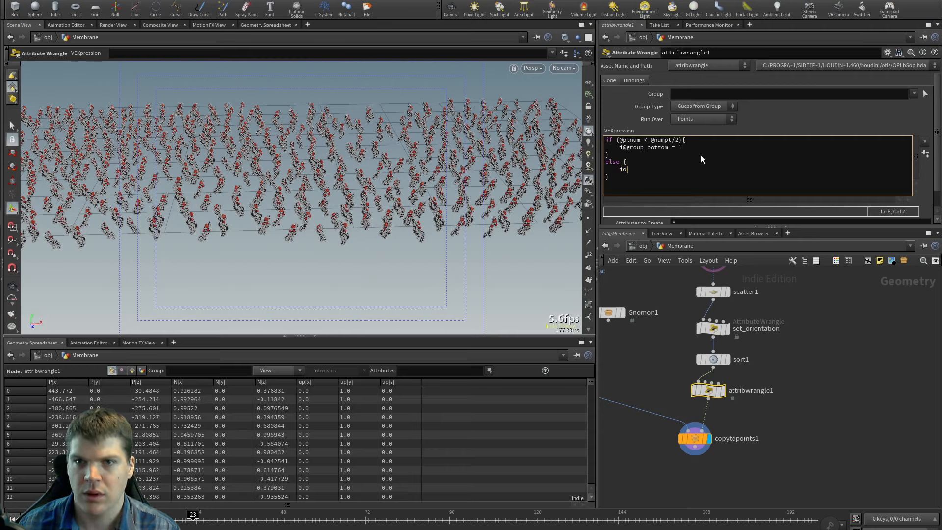
pyautogui.write('group_to')
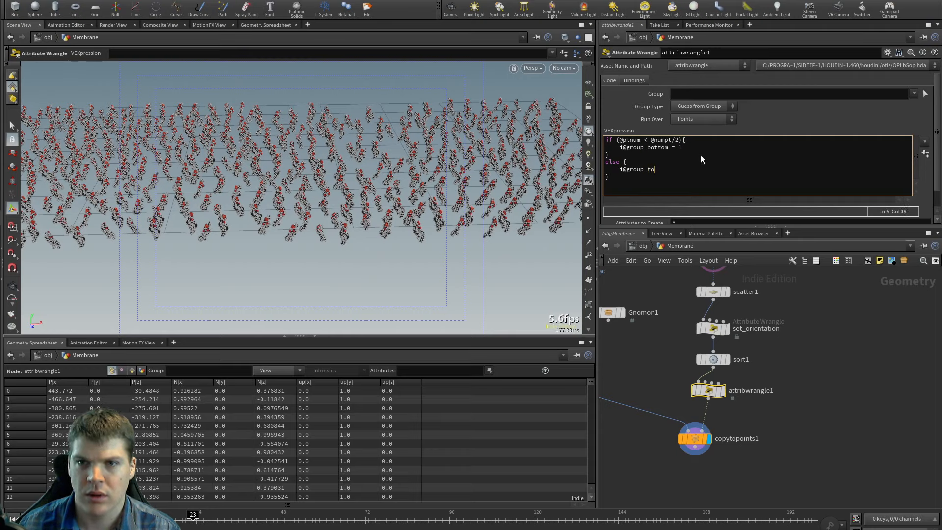
pyautogui.write("p = 1';")
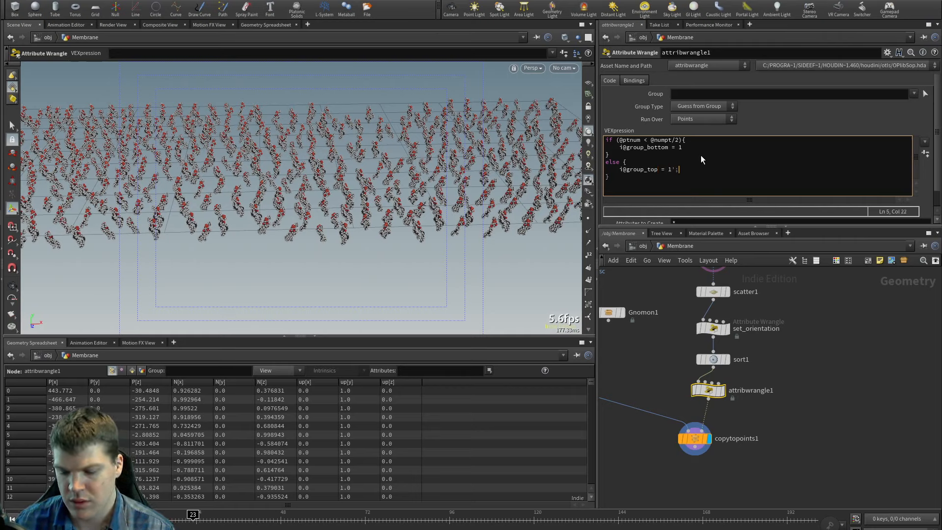
pyautogui.press('BackSpace')
pyautogui.press('BackSpace')
pyautogui.write(';')
pyautogui.click(717, 146)
pyautogui.write(';')
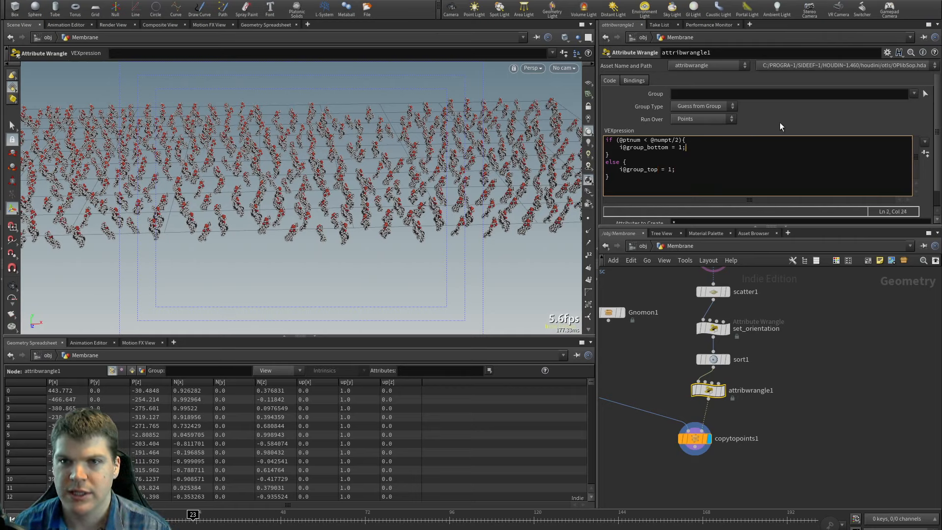
pyautogui.click(779, 122)
# Step: Make room above copytopoints1 and insert a Transform node between attribwrangle1 and copytopoints1
pyautogui.moveTo(694, 447); pyautogui.dragTo(696, 459)
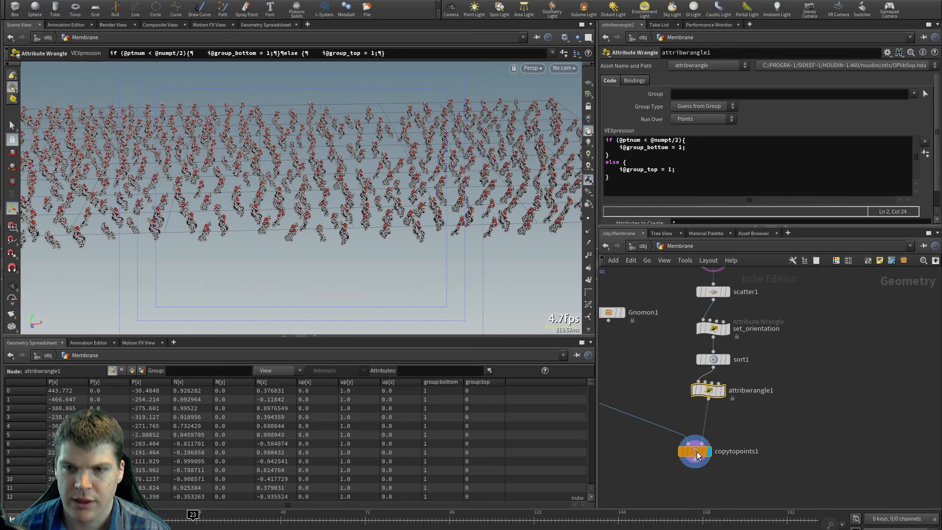
pyautogui.press('Tab')
pyautogui.write('tr')
pyautogui.press('Down')
pyautogui.press('Down')
pyautogui.press('Return')
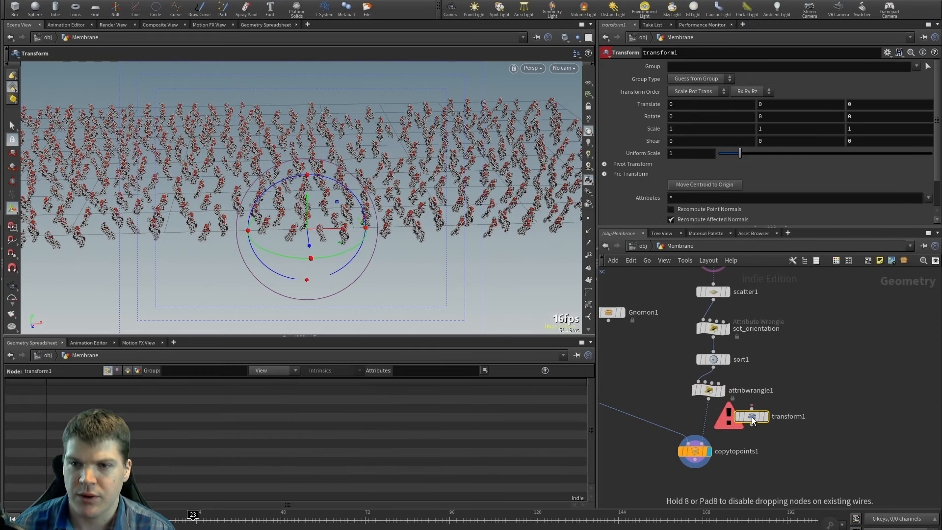
pyautogui.click(713, 425)
pyautogui.moveTo(716, 429); pyautogui.dragTo(711, 423)
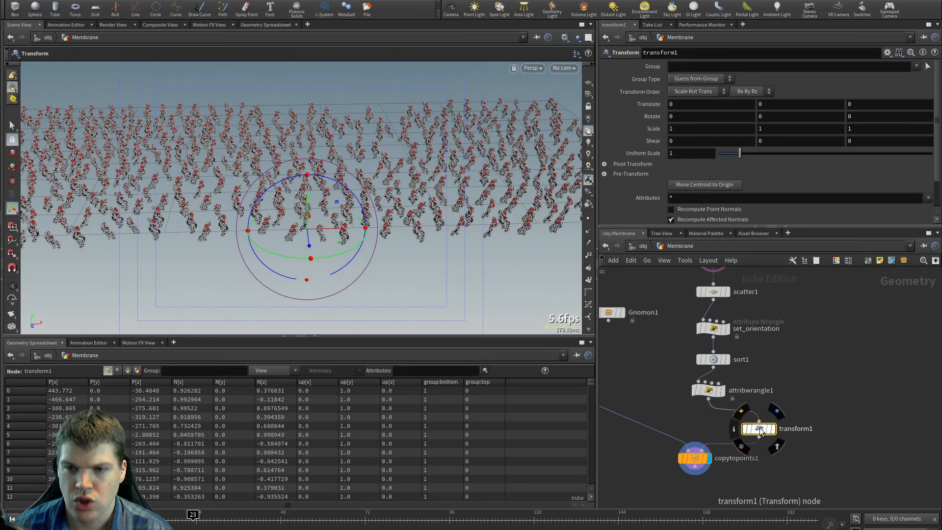
# Step: Insert a Split node between attribwrangle1 and transform1, and set its group to top
pyautogui.press('Tab')
pyautogui.write('sp')
pyautogui.press('Down')
pyautogui.press('Return')
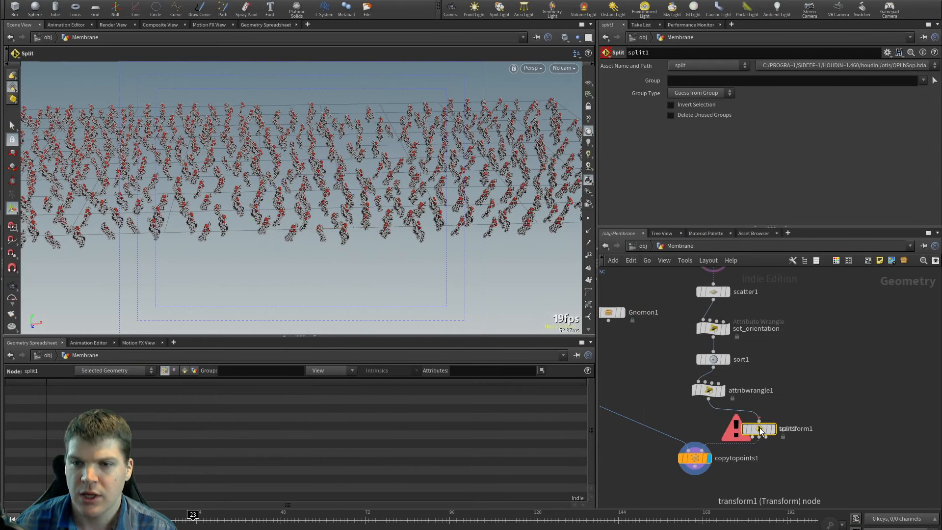
pyautogui.click(725, 410)
pyautogui.moveTo(724, 424); pyautogui.dragTo(707, 419)
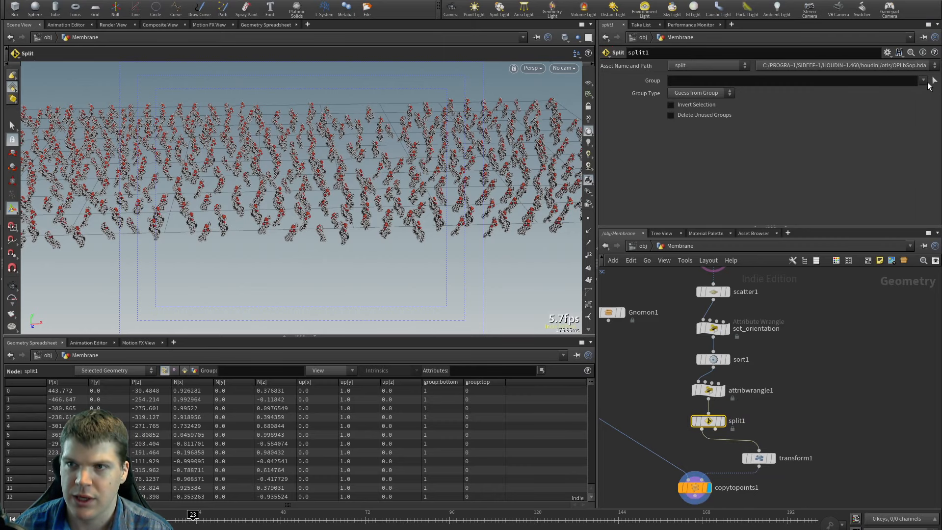
pyautogui.click(924, 80)
pyautogui.click(911, 100)
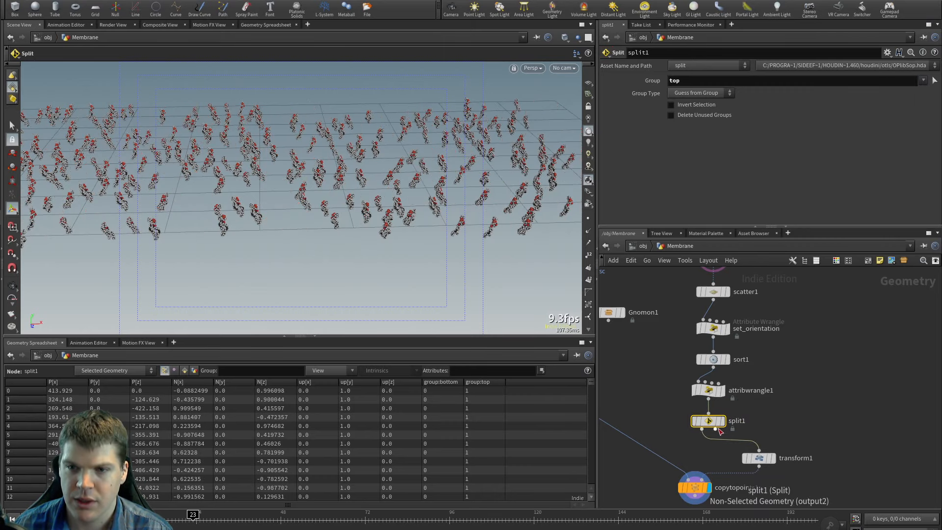
# Step: Feed split1's non-selected output into transform1, and merge the transformed points with split1's first output ahead of copytopoints1
pyautogui.moveTo(719, 431); pyautogui.dragTo(758, 451)
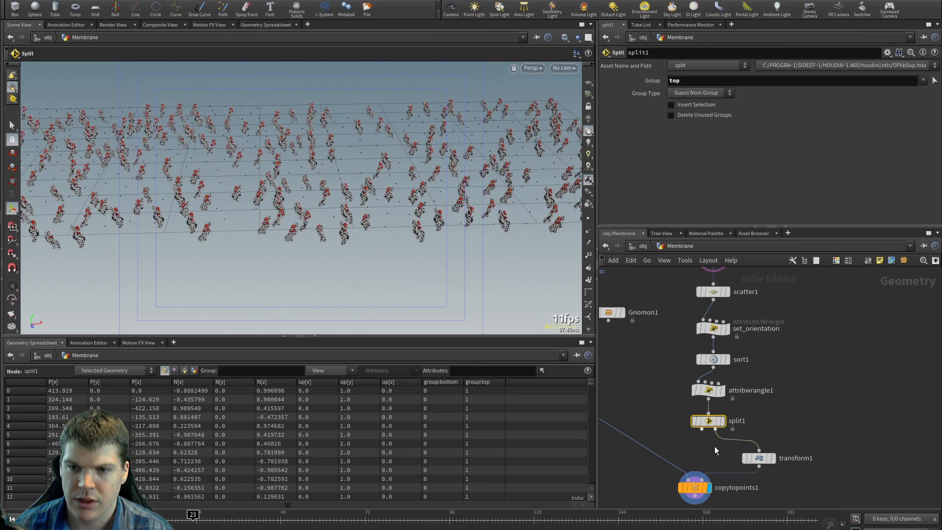
pyautogui.moveTo(715, 450); pyautogui.dragTo(713, 429, button='middle')
pyautogui.press('Tab')
pyautogui.write('mer')
pyautogui.press('Return')
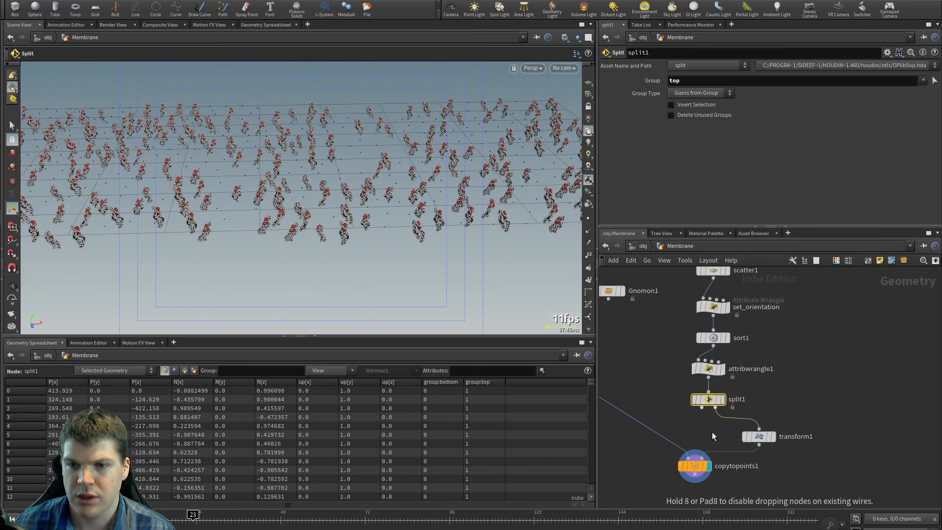
pyautogui.click(734, 479)
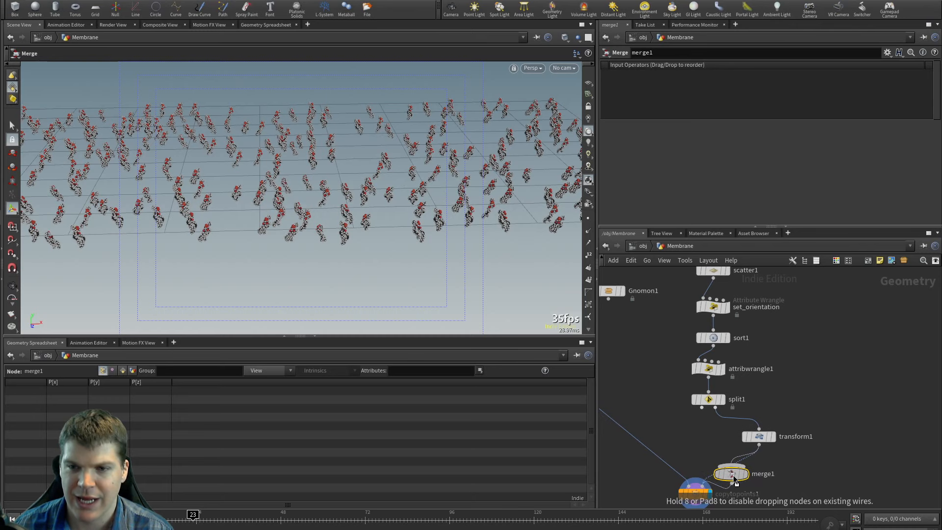
pyautogui.moveTo(734, 480); pyautogui.dragTo(711, 466)
pyautogui.moveTo(702, 408); pyautogui.dragTo(708, 453)
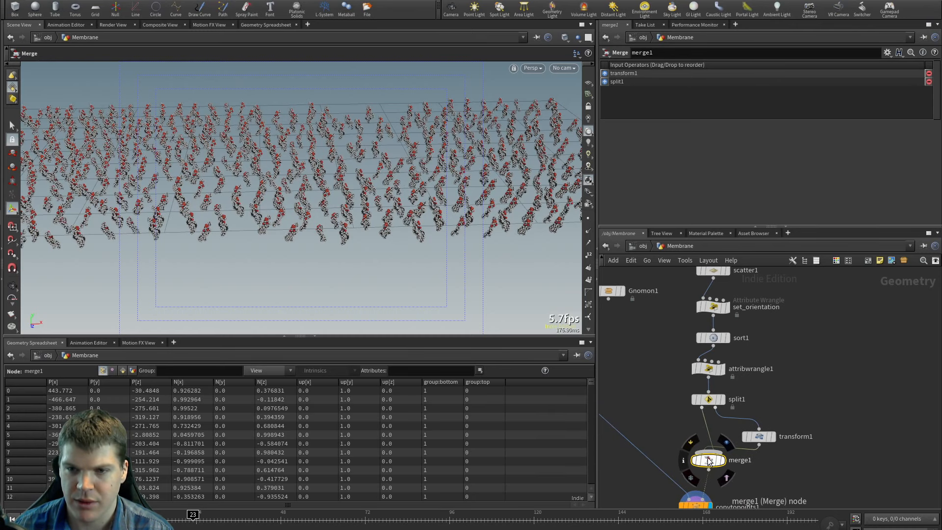
pyautogui.moveTo(782, 489); pyautogui.dragTo(786, 447, button='middle')
# Step: Set transform1's Y translation to -20 and inspect the two lipid layers from the side
pyautogui.click(764, 393)
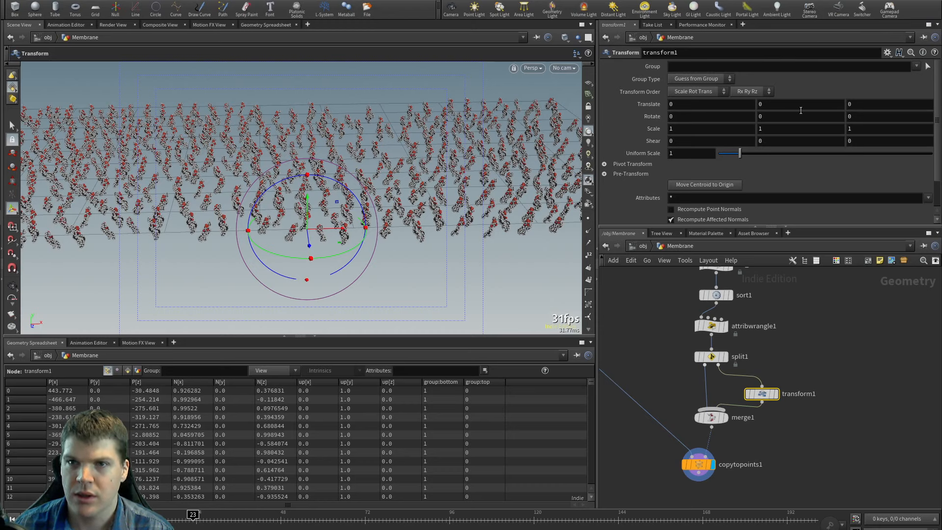
pyautogui.moveTo(803, 104); pyautogui.dragTo(830, 127, button='middle')
pyautogui.click(797, 108)
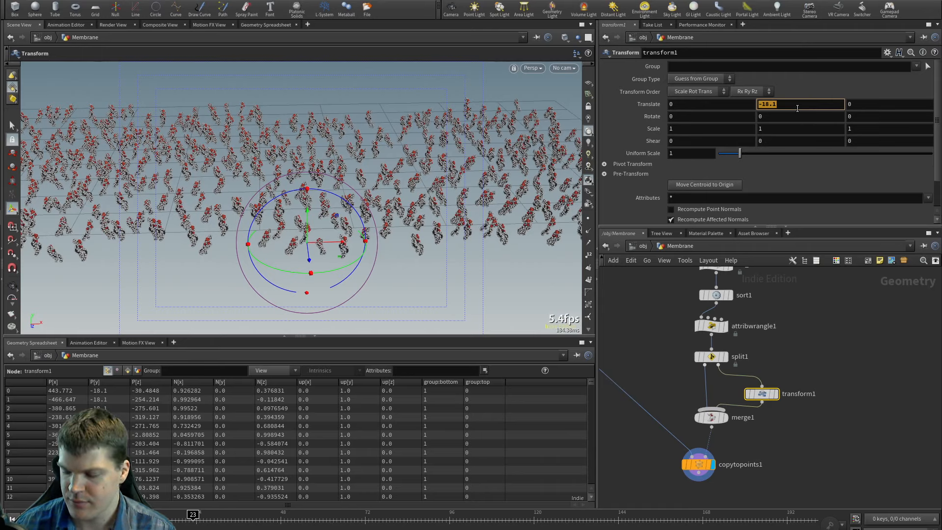
pyautogui.write('-20')
pyautogui.press('Return')
pyautogui.press('Escape')
pyautogui.moveTo(368, 237); pyautogui.dragTo(353, 205)
pyautogui.scroll(4, 350, 205)
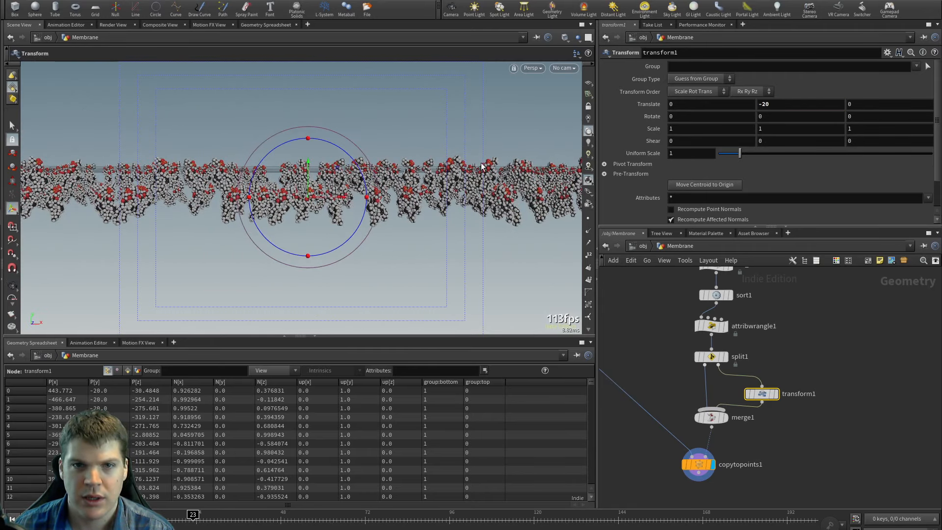
# Step: Check the layer spacing in the front view and set transform1's Y translation to -40
pyautogui.hotkey('space', '3')
pyautogui.scroll(5, 405, 196)
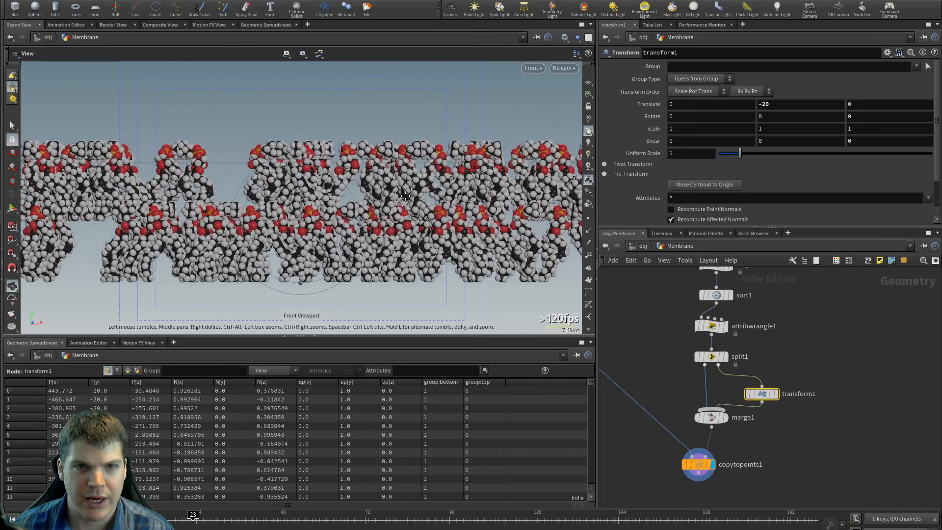
pyautogui.scroll(-3, 404, 196)
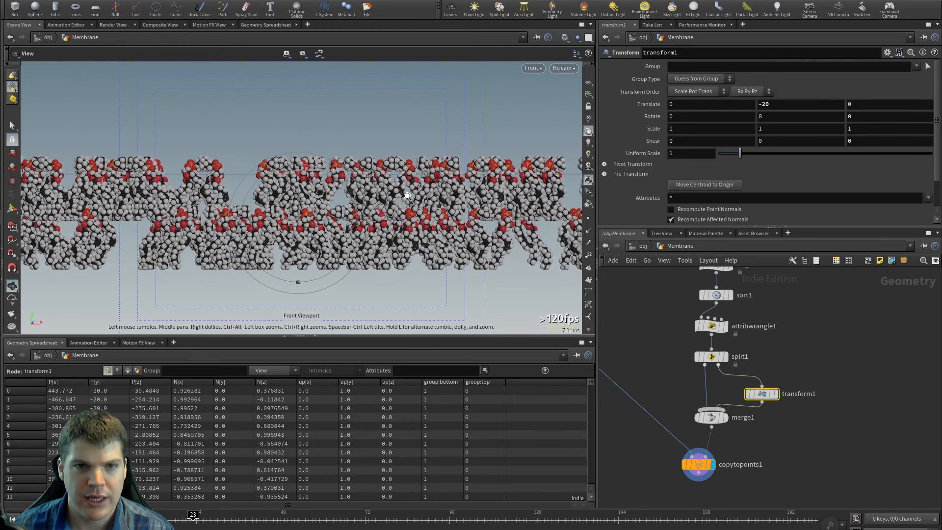
pyautogui.doubleClick(816, 105)
pyautogui.write('-30')
pyautogui.press('Return')
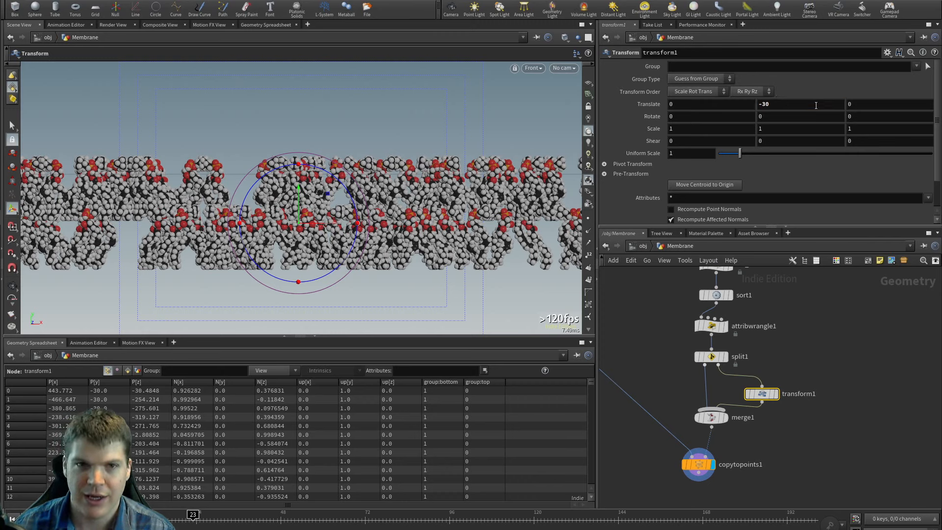
pyautogui.doubleClick(816, 105)
pyautogui.write('-40')
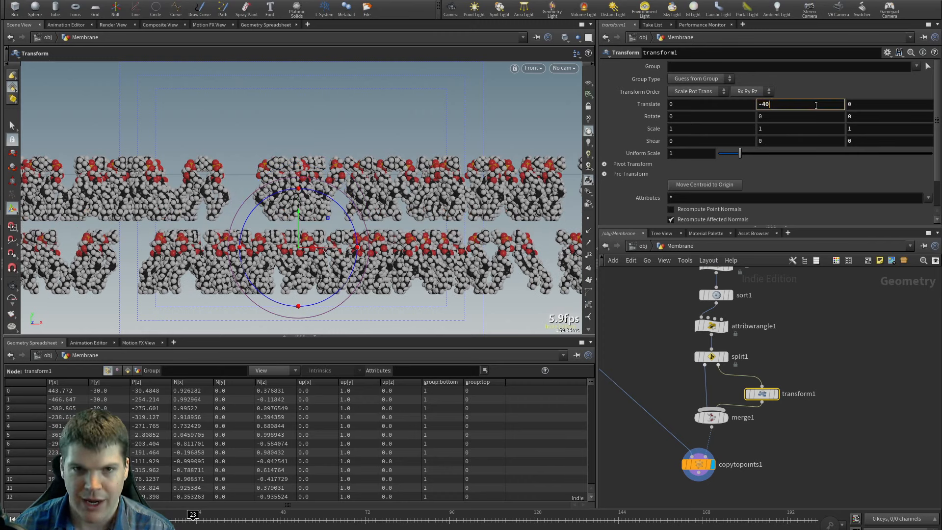
pyautogui.press('Return')
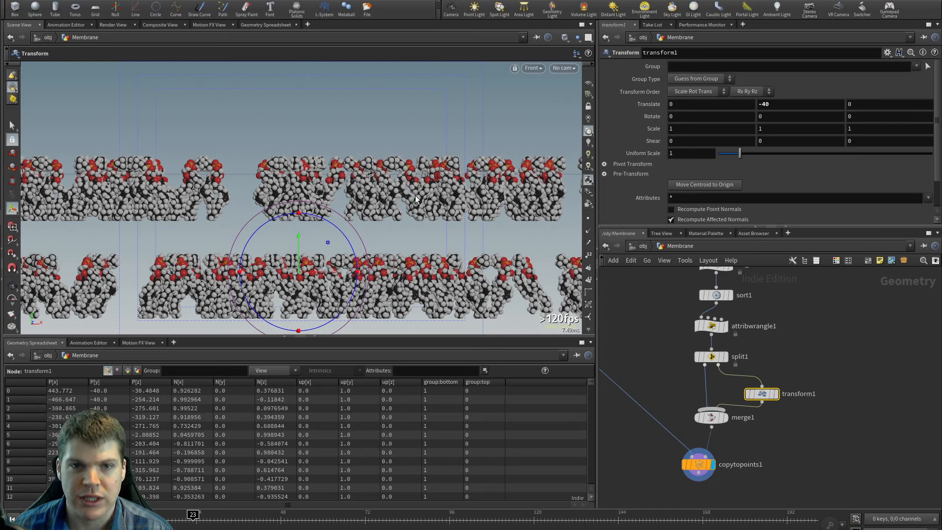
pyautogui.keyDown('alt'); pyautogui.moveTo(415, 196); pyautogui.dragTo(365, 205, button='right'); pyautogui.keyUp('alt')
pyautogui.keyDown('alt'); pyautogui.moveTo(370, 207); pyautogui.dragTo(370, 192, button='middle'); pyautogui.keyUp('alt')
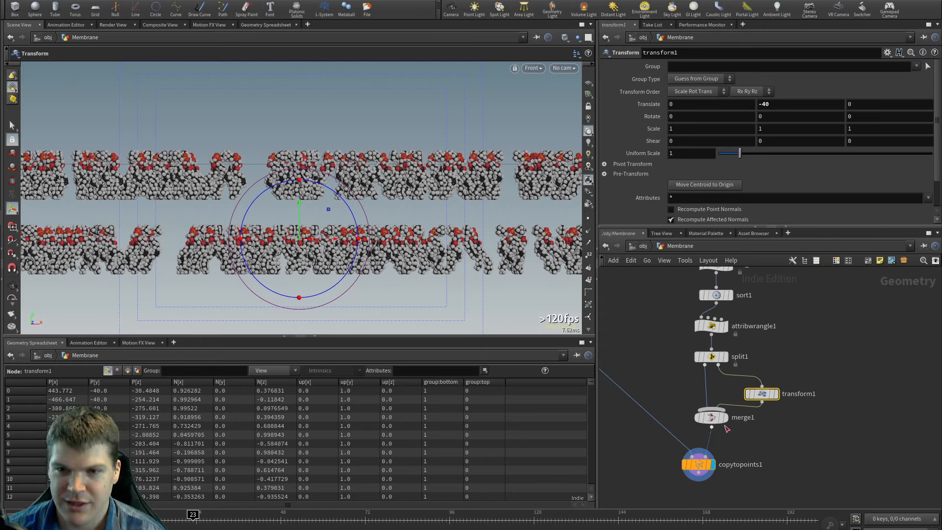
# Step: Space out the lower nodes and insert an Attribute Wrangle between transform1 and merge1
pyautogui.moveTo(714, 420); pyautogui.dragTo(715, 427)
pyautogui.moveTo(744, 443); pyautogui.dragTo(748, 420, button='middle')
pyautogui.moveTo(700, 441); pyautogui.dragTo(701, 458)
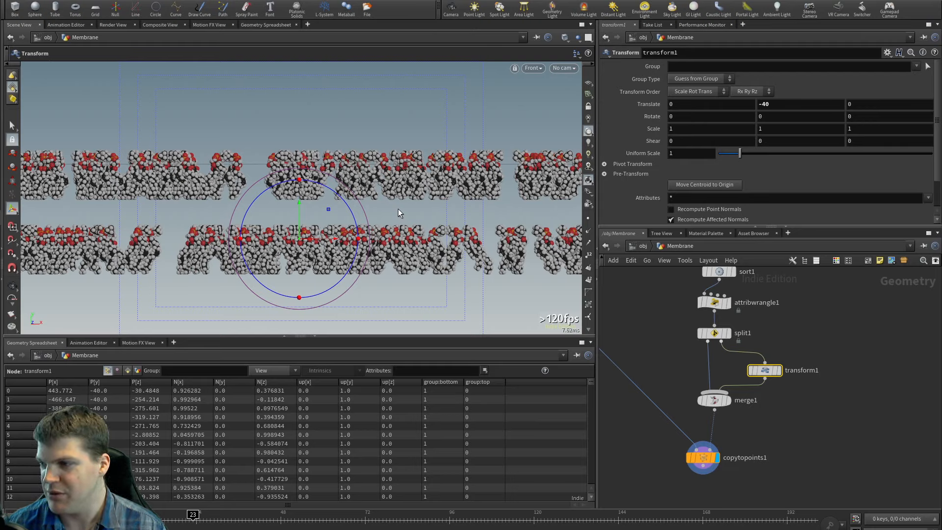
pyautogui.moveTo(717, 400); pyautogui.dragTo(754, 393)
pyautogui.press('Tab')
pyautogui.write('wr')
pyautogui.press('Return')
pyautogui.press('Return')
# Step: Set the bottom layer's up vector in attribwrangle2 with the code v@up = set(0,-1,0);
pyautogui.click(687, 186)
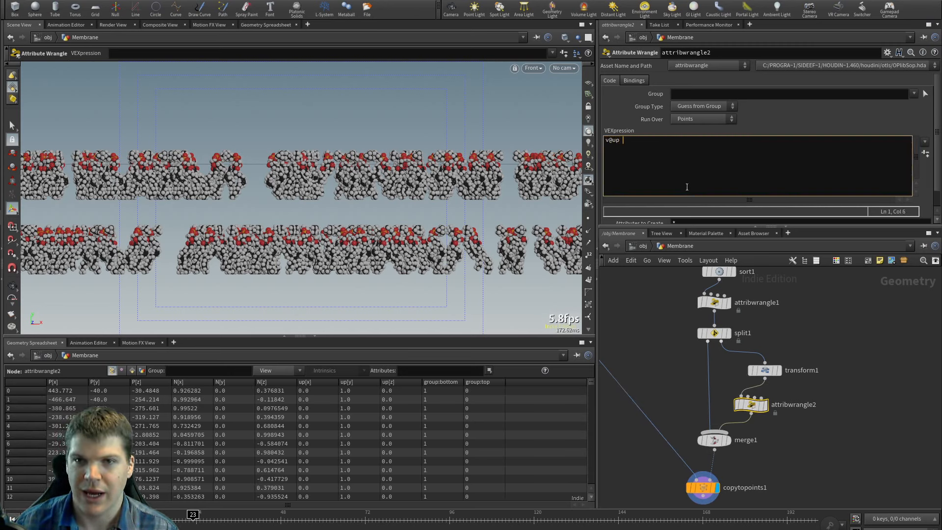
pyautogui.write('v@up = set(0,0')
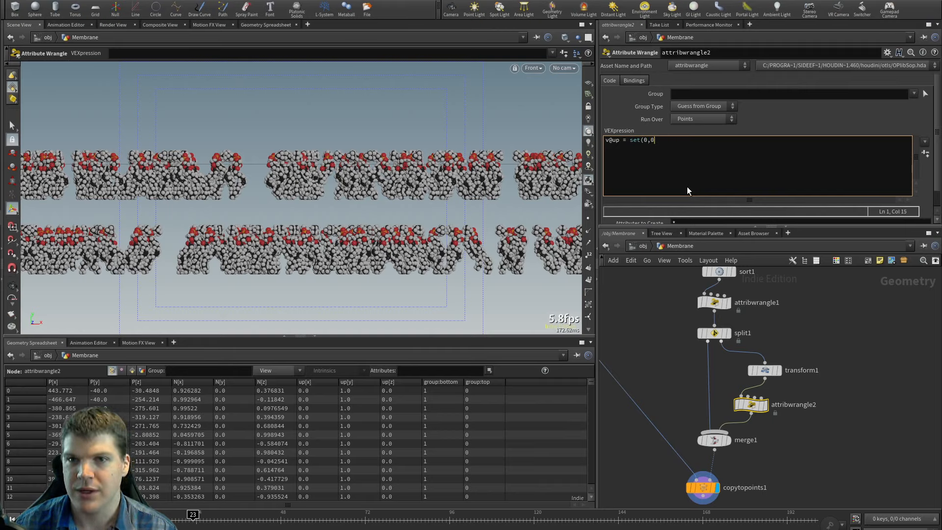
pyautogui.press('BackSpace')
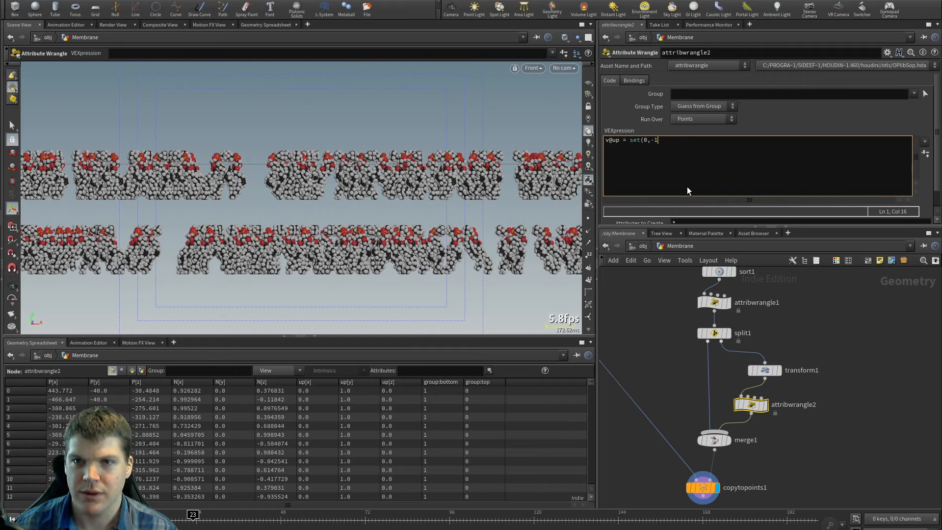
pyautogui.write('-1,0);')
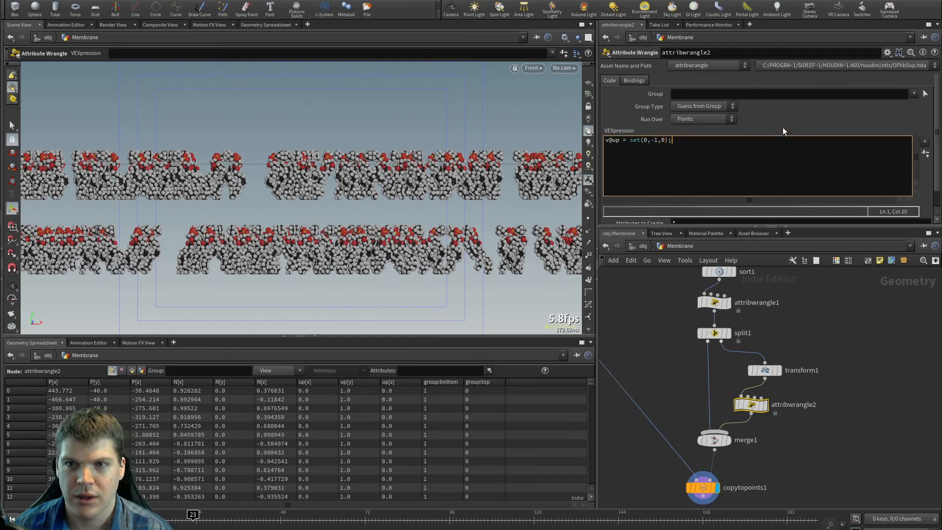
# Step: Try a Y translation of -29 on transform1, compare the layers in perspective and front views, and set it to -46
pyautogui.click(765, 370)
pyautogui.moveTo(785, 106); pyautogui.dragTo(844, 90, button='middle')
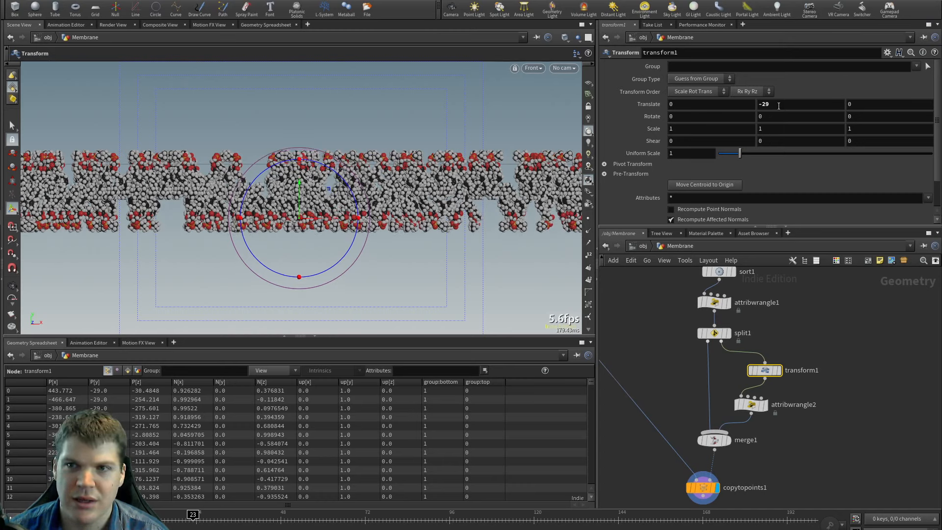
pyautogui.moveTo(778, 106)
pyautogui.mouseDown(button='middle')
pyautogui.moveTo(772, 93)
pyautogui.moveTo(783, 95)
pyautogui.mouseUp(button='middle')
pyautogui.press('Escape')
pyautogui.moveTo(328, 239)
pyautogui.mouseDown()
pyautogui.moveTo(359, 244)
pyautogui.moveTo(303, 217)
pyautogui.moveTo(317, 226)
pyautogui.mouseUp()
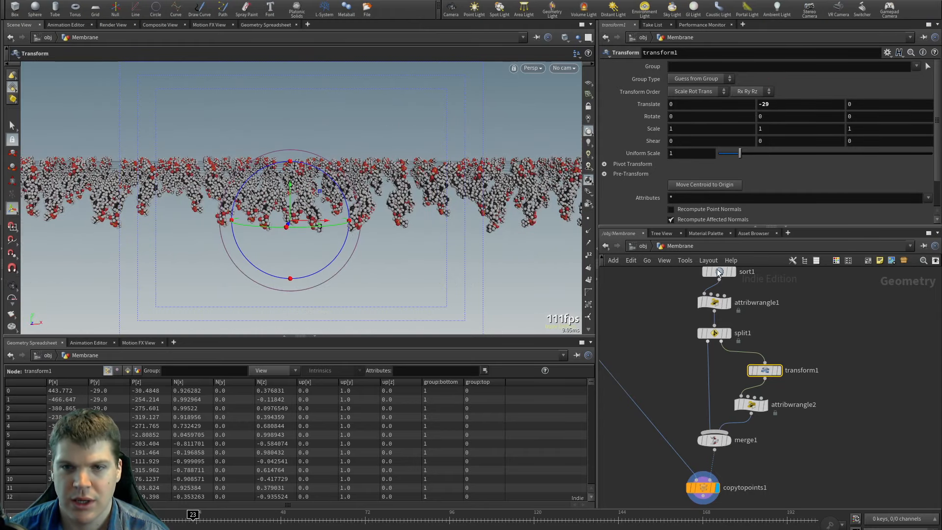
pyautogui.press('[')
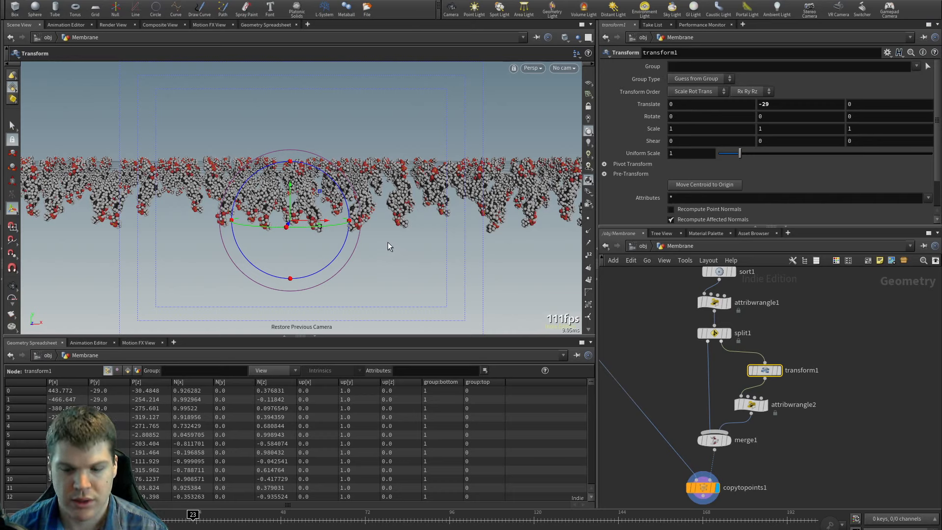
pyautogui.moveTo(361, 230); pyautogui.dragTo(389, 229)
pyautogui.hotkey('space', '3')
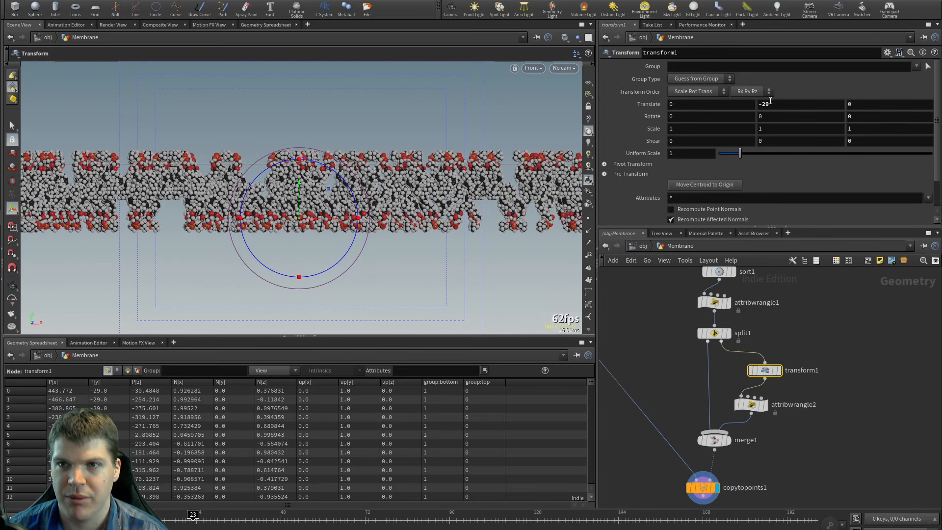
pyautogui.moveTo(785, 105); pyautogui.dragTo(706, 86, button='middle')
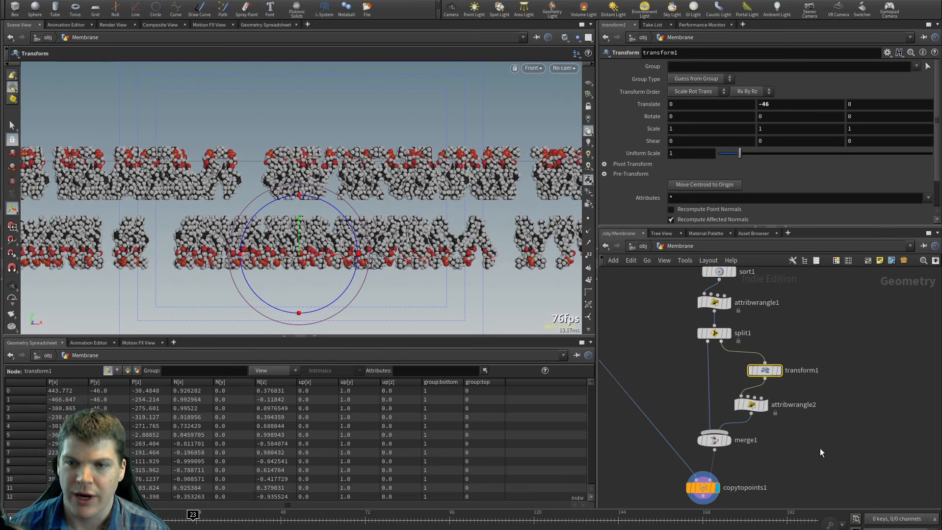
pyautogui.click(820, 449)
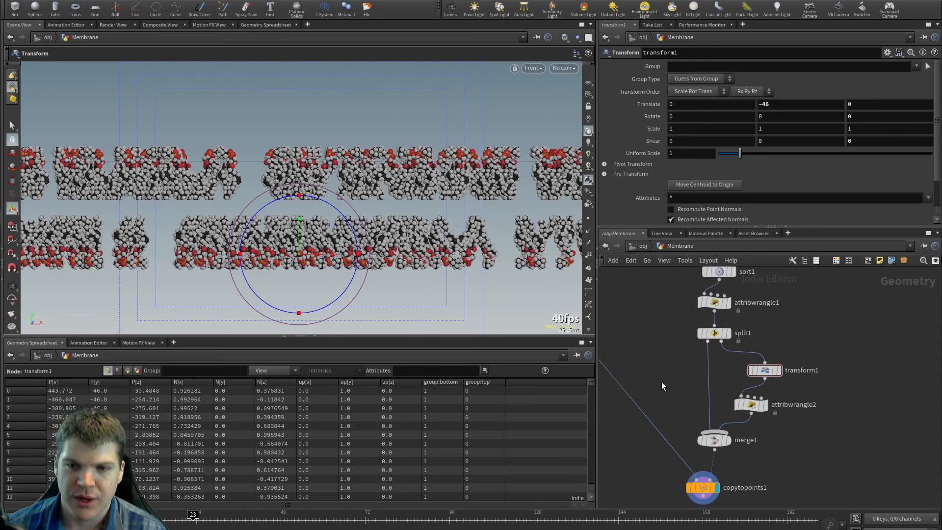
# Step: Add a camera at the object level and give it Redshift camera parameters
pyautogui.press('u')
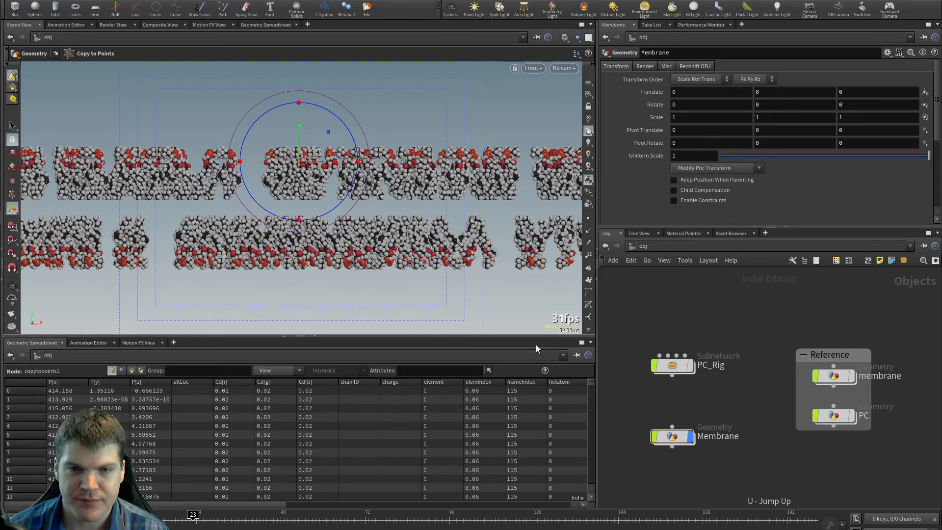
pyautogui.hotkey('space', '1')
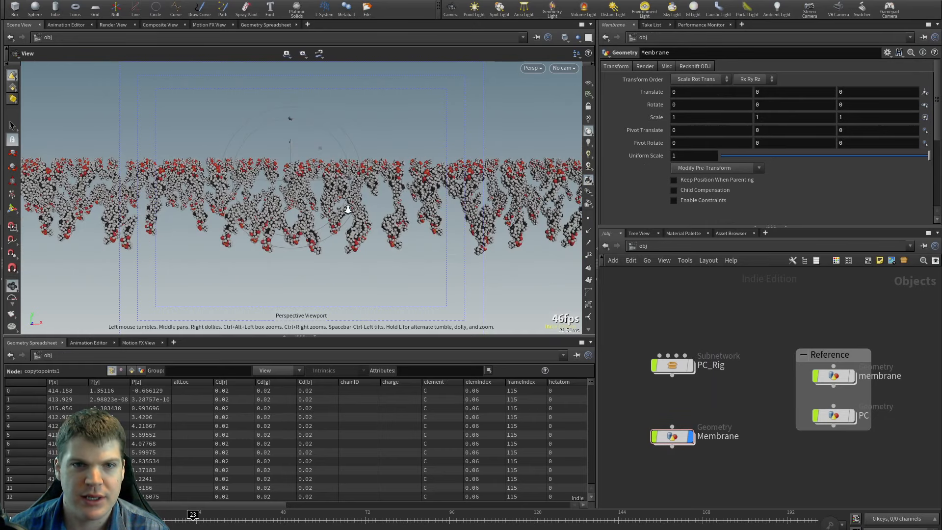
pyautogui.moveTo(348, 209); pyautogui.dragTo(392, 225)
pyautogui.press('Tab')
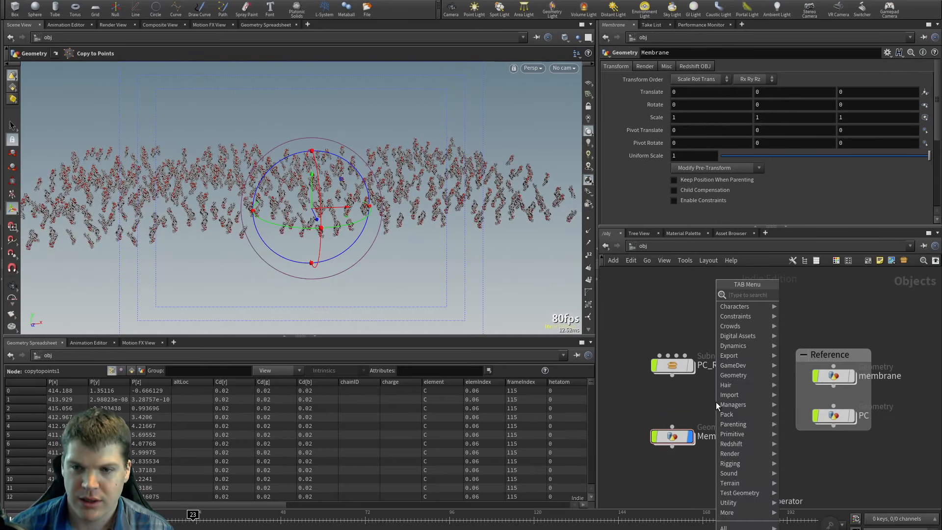
pyautogui.write('cam')
pyautogui.press('Return')
pyautogui.click(716, 402)
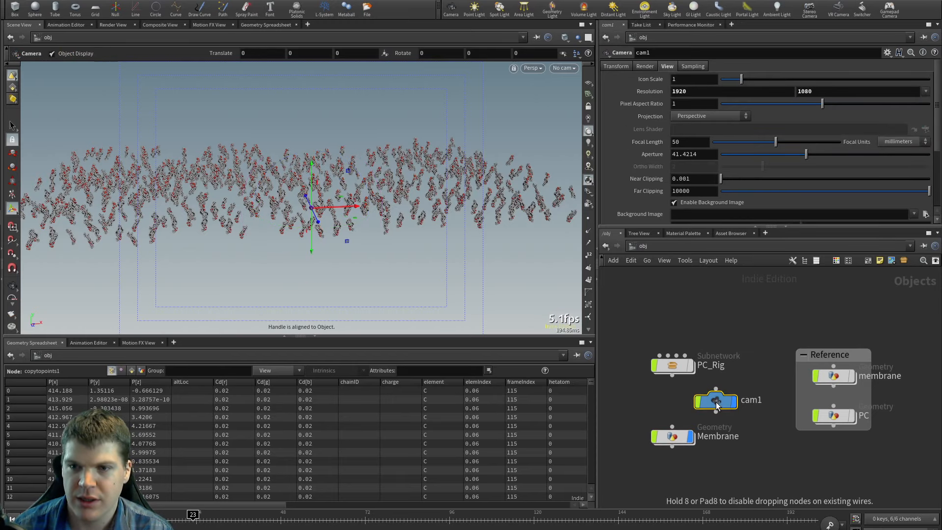
pyautogui.click(122, 1)
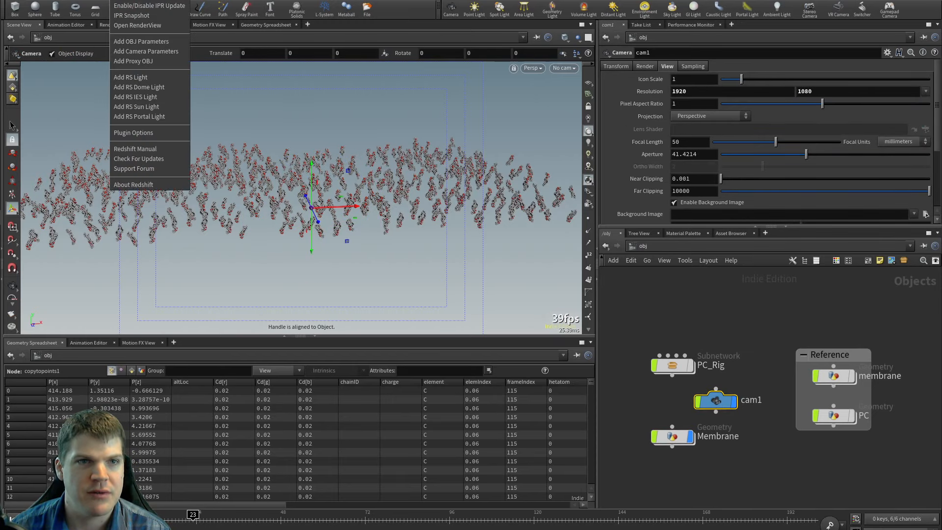
pyautogui.click(146, 51)
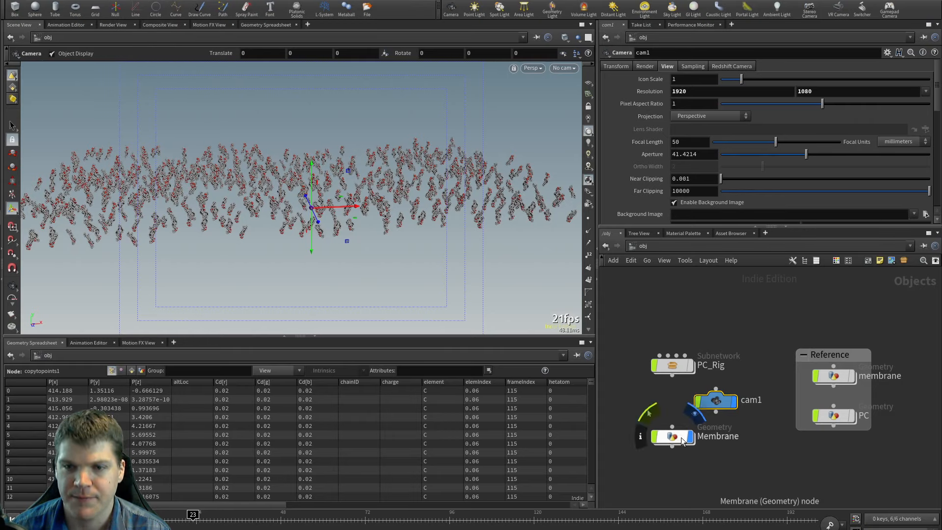
# Step: Place the new camera below the Reference network box and rename it shotCam
pyautogui.moveTo(720, 403); pyautogui.dragTo(813, 466)
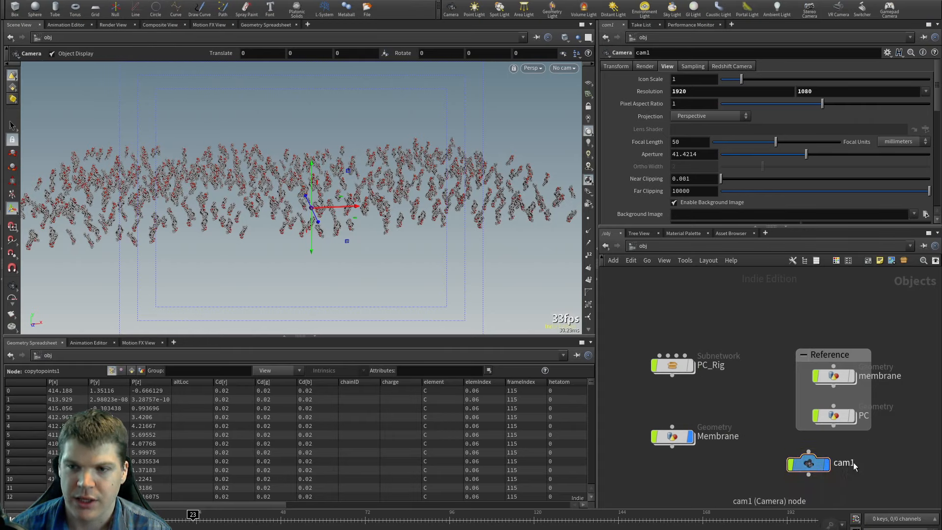
pyautogui.doubleClick(844, 458)
pyautogui.write('shotCam')
pyautogui.press('Return')
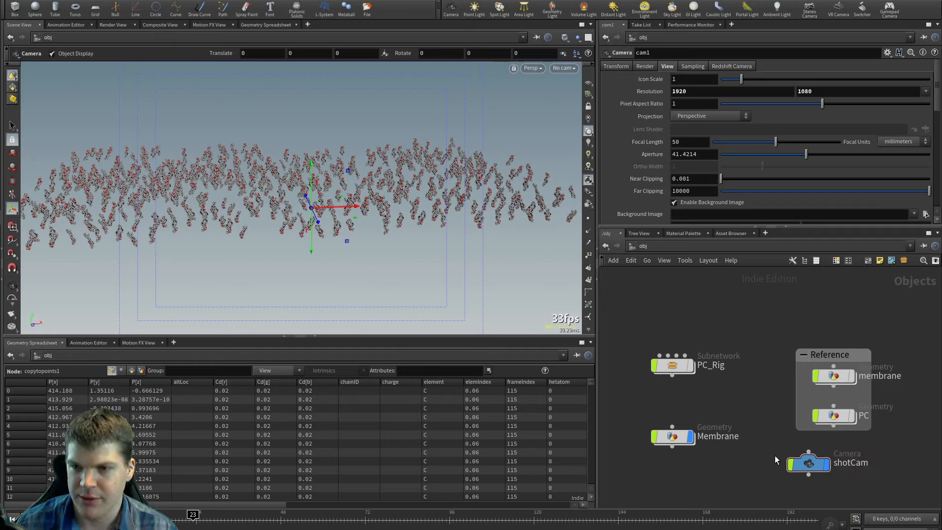
pyautogui.moveTo(818, 461); pyautogui.dragTo(844, 459)
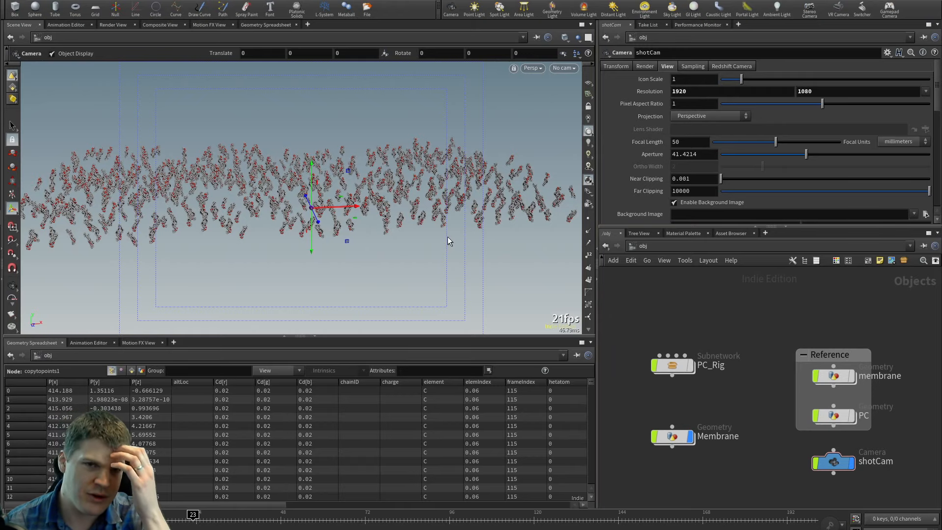
# Step: Look through shotCam in the viewport and display its transform parameters
pyautogui.click(559, 68)
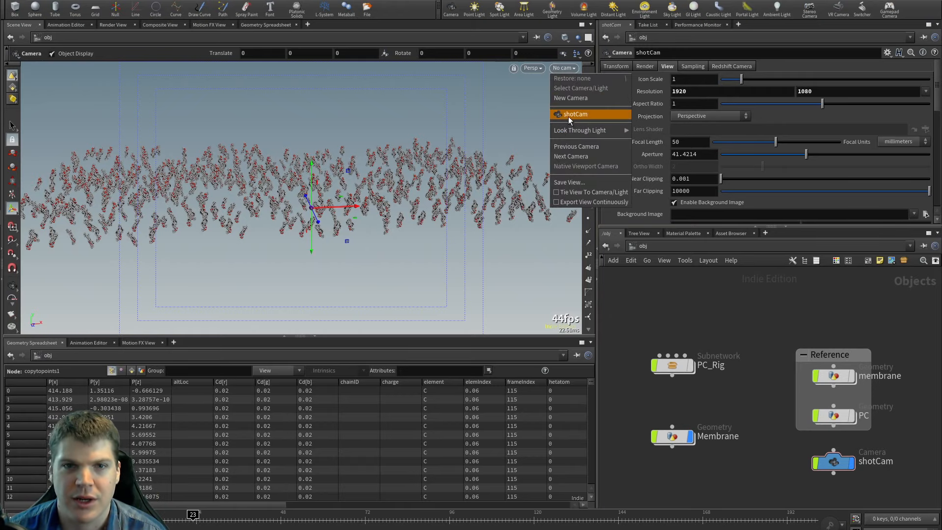
pyautogui.click(568, 115)
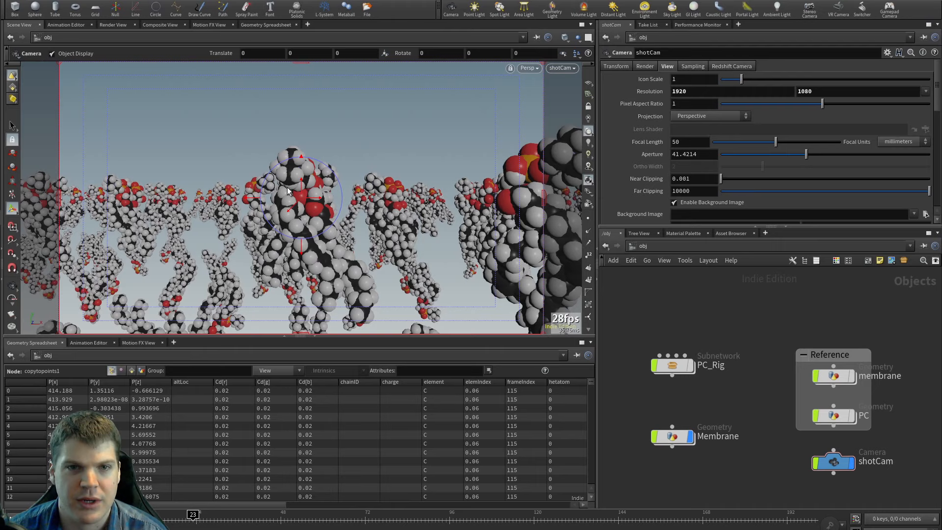
pyautogui.click(624, 68)
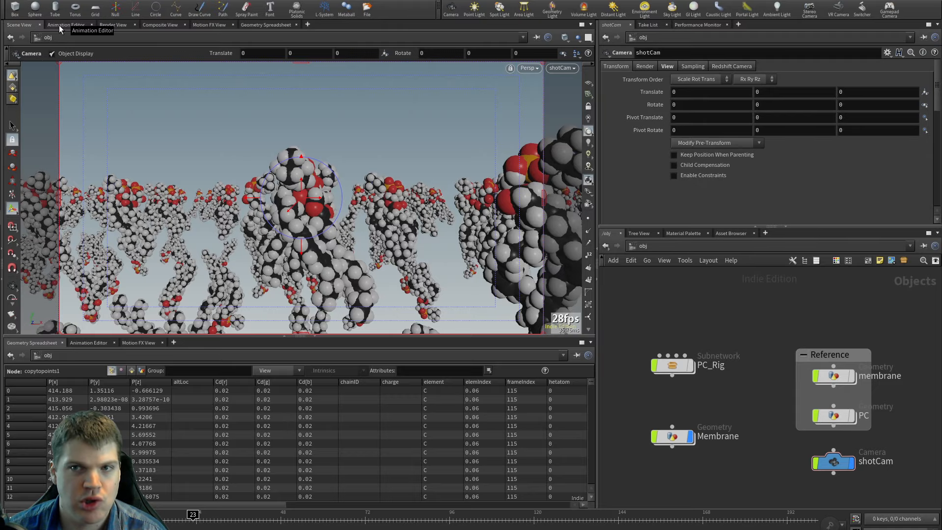
pyautogui.keyDown('alt'); pyautogui.moveTo(478, 197); pyautogui.dragTo(290, 213, button='right'); pyautogui.keyUp('alt')
pyautogui.press('[')
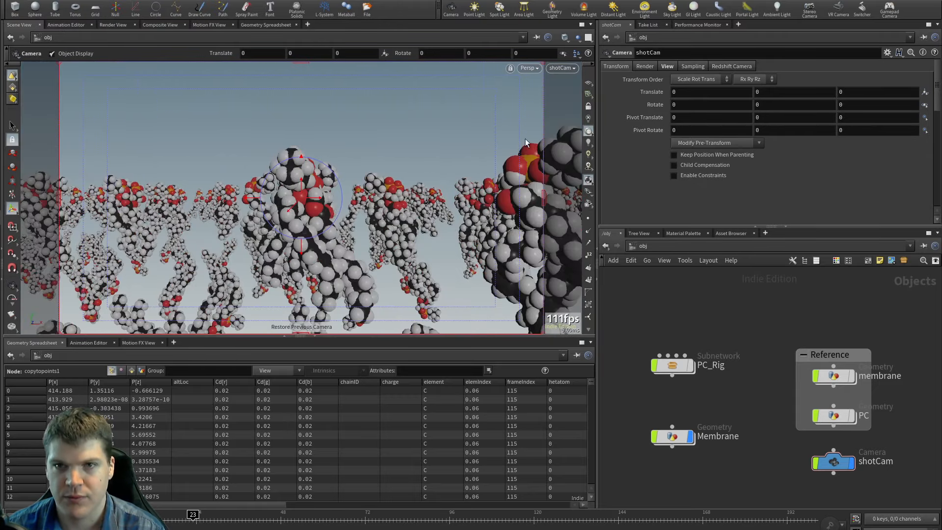
# Step: Lock shotCam to the view and pull it back to frame the bilayer, at about X 20, Y -25, Z 455
pyautogui.click(588, 107)
pyautogui.keyDown('alt'); pyautogui.moveTo(418, 183); pyautogui.dragTo(193, 191, button='right'); pyautogui.keyUp('alt')
pyautogui.keyDown('alt'); pyautogui.moveTo(417, 191); pyautogui.dragTo(275, 195, button='right'); pyautogui.keyUp('alt')
pyautogui.keyDown('alt'); pyautogui.moveTo(422, 217); pyautogui.dragTo(386, 181, button='middle'); pyautogui.keyUp('alt')
pyautogui.scroll(-6, 386, 181)
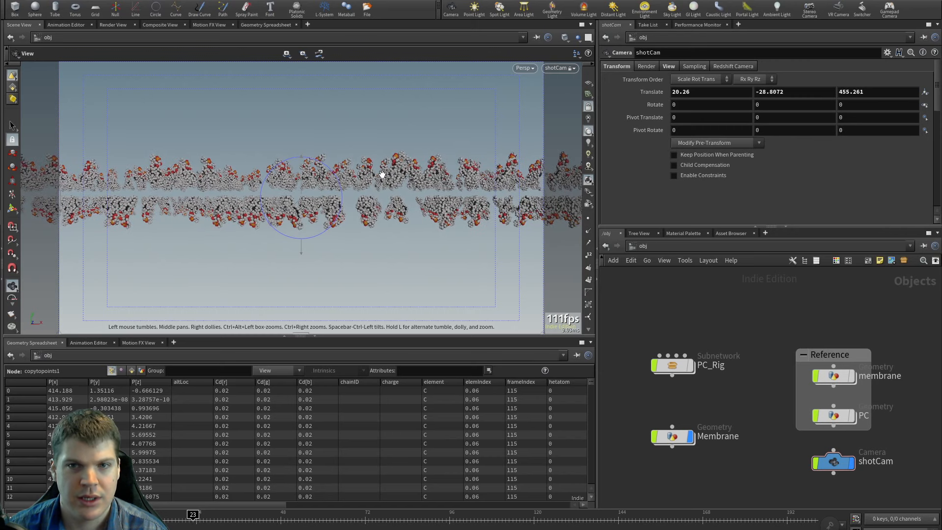
pyautogui.press('Return')
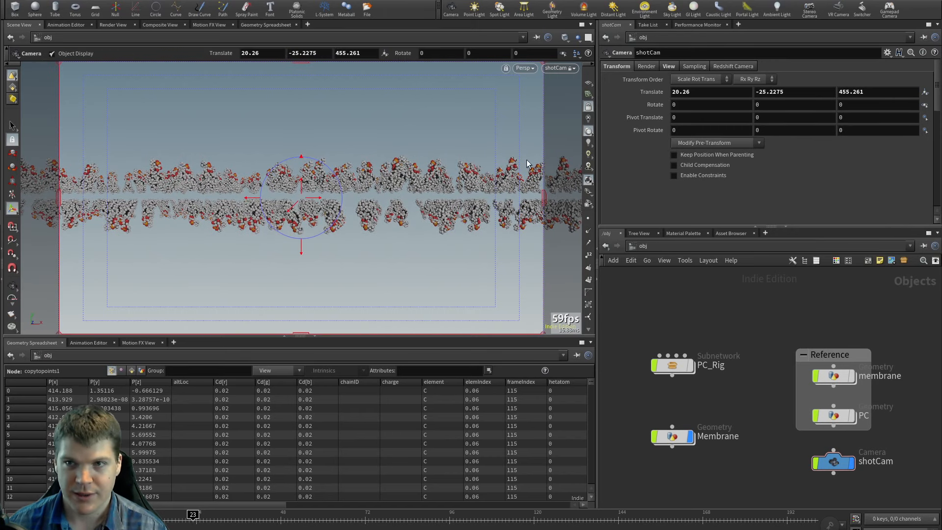
# Step: Set shotCam's Y translation to 0
pyautogui.click(793, 95)
pyautogui.write('0')
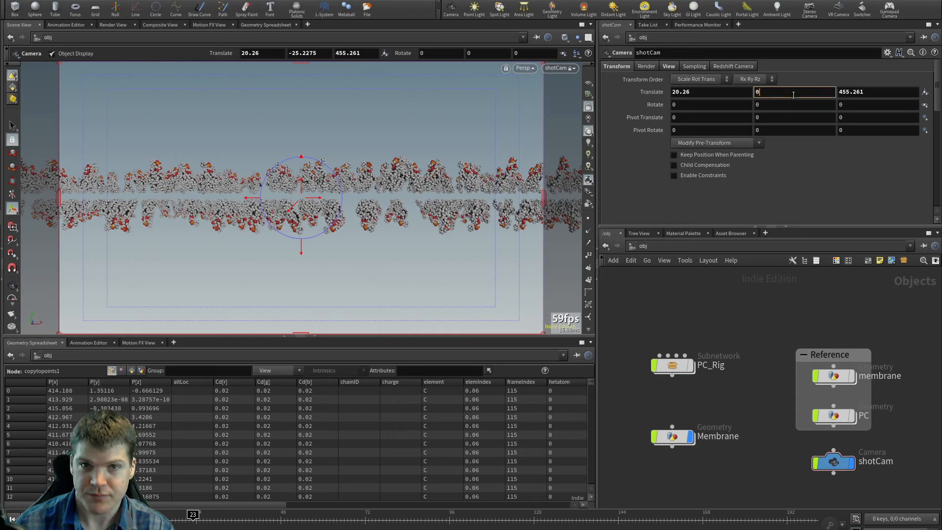
pyautogui.press('Return')
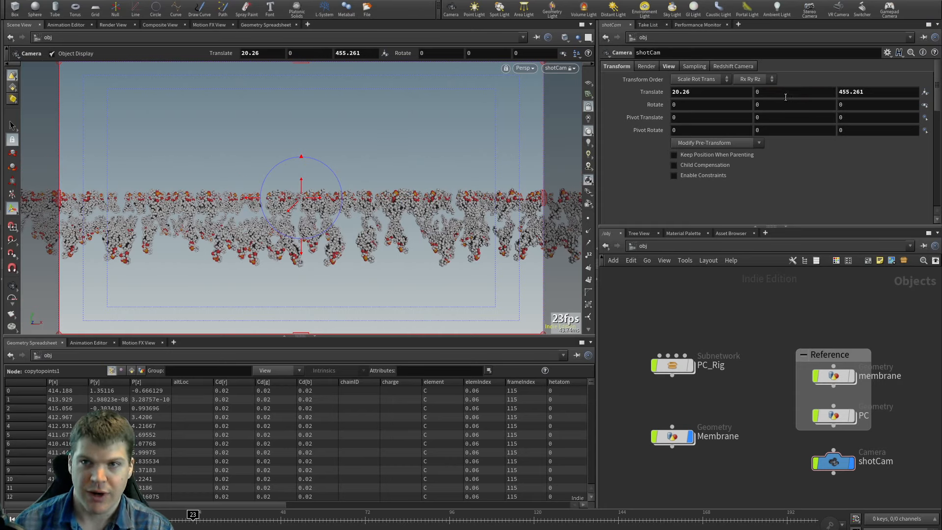
# Step: Inside Membrane, duplicate transform1 onto split1's first output branch and set the copy's Y translation to 20
pyautogui.doubleClick(673, 436)
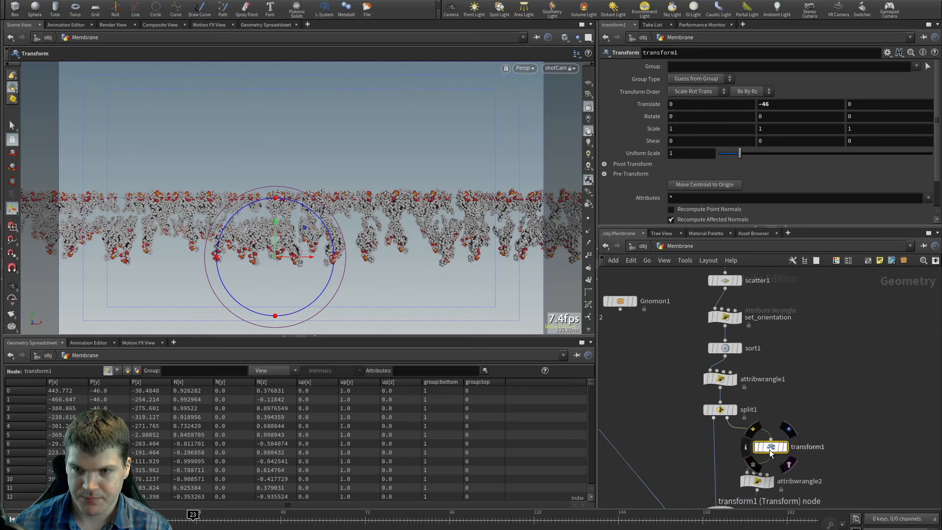
pyautogui.keyDown('alt'); pyautogui.moveTo(769, 446); pyautogui.dragTo(702, 450); pyautogui.keyUp('alt')
pyautogui.click(774, 104)
pyautogui.press('BackSpace')
pyautogui.press('BackSpace')
pyautogui.press('BackSpace')
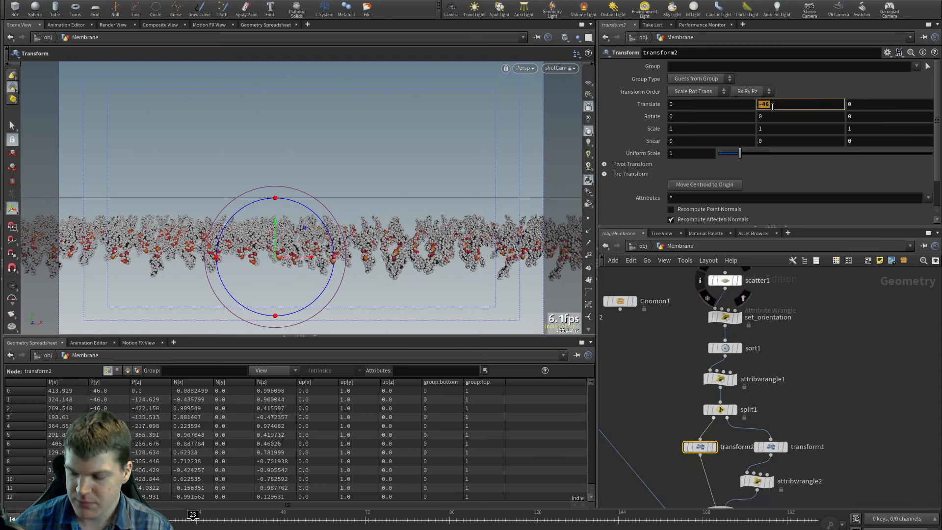
pyautogui.write('20')
pyautogui.press('Return')
# Step: Link transform1's Y translation to transform2's Y translation as a relative reference
pyautogui.rightClick(774, 102)
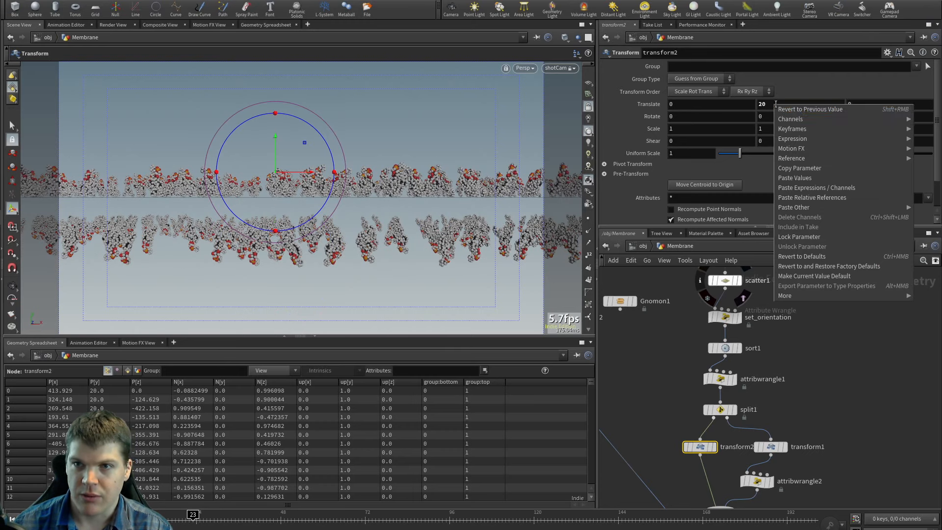
pyautogui.click(814, 168)
pyautogui.click(769, 452)
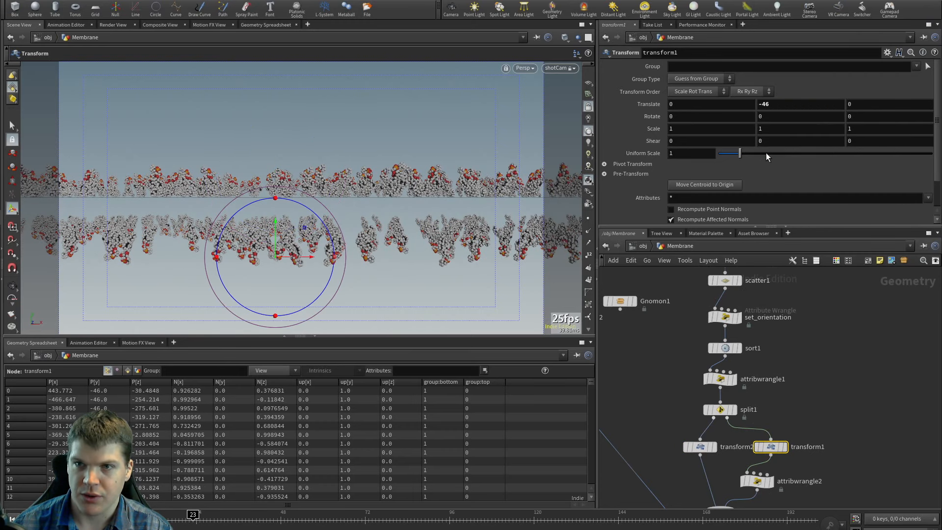
pyautogui.rightClick(774, 104)
pyautogui.click(818, 196)
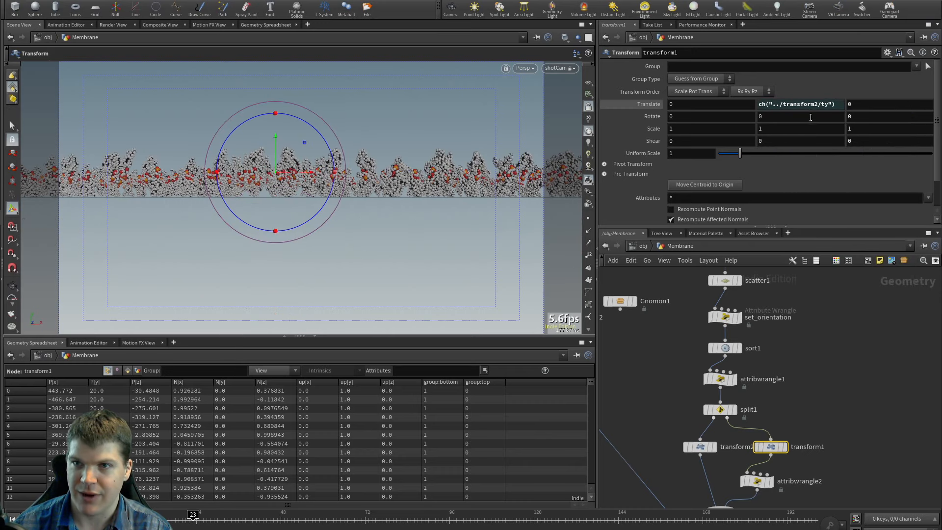
# Step: Edit transform1's Y translation expression to -ch("../transform2/ty")/2
pyautogui.click(834, 105)
pyautogui.write('/2')
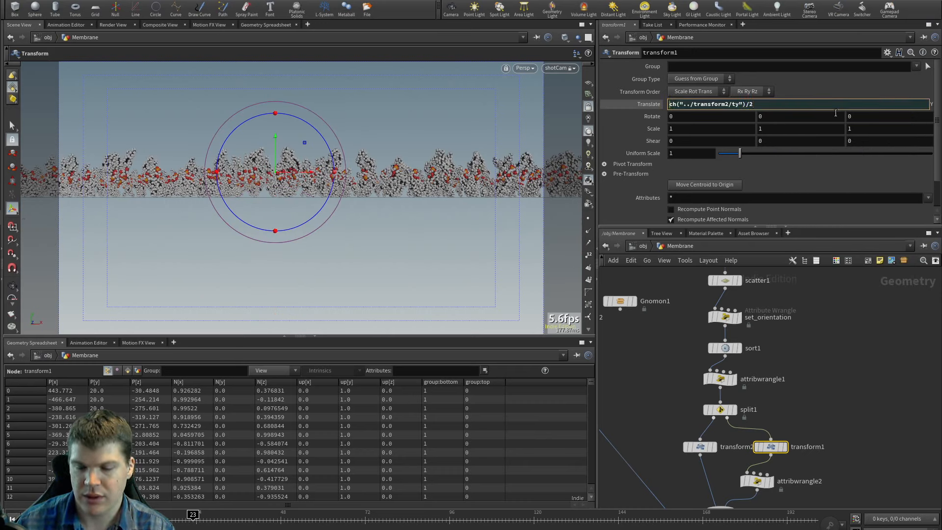
pyautogui.press('Home')
pyautogui.write('-')
pyautogui.press('Return')
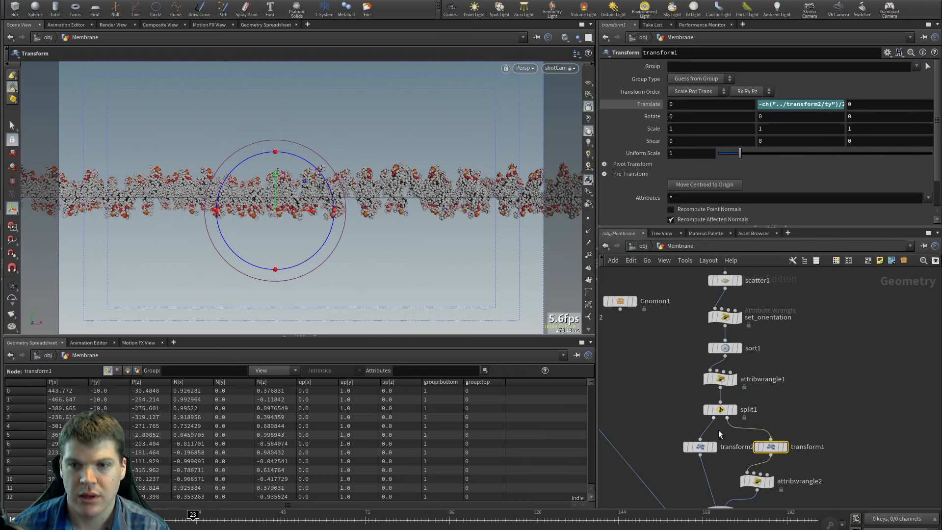
pyautogui.moveTo(704, 449)
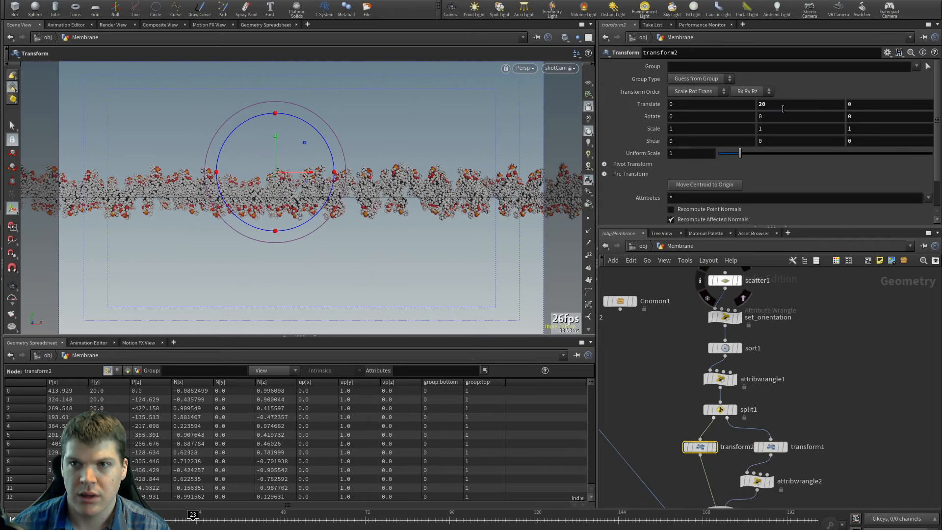
# Step: Shorten transform1's Y translation expression to -ch("../transform2/ty") and set transform2's Y translation to 24
pyautogui.click(820, 104)
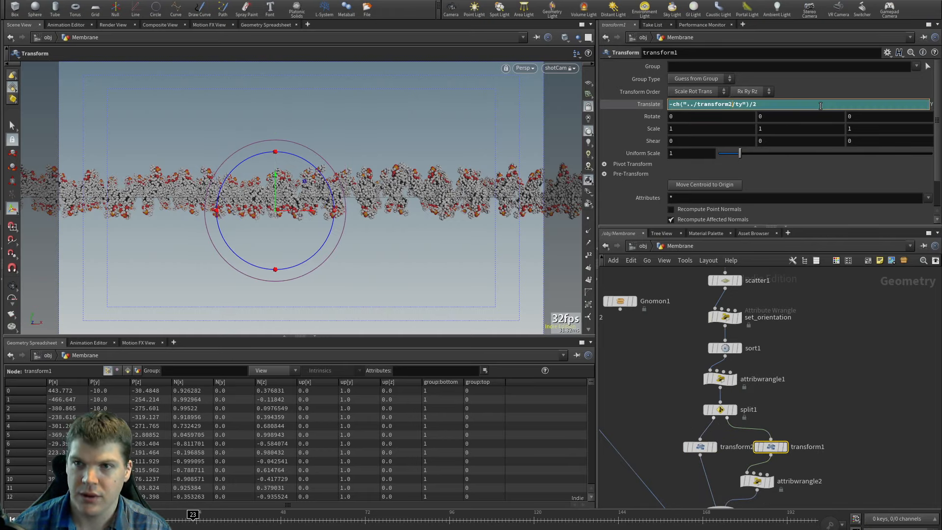
pyautogui.press('Return')
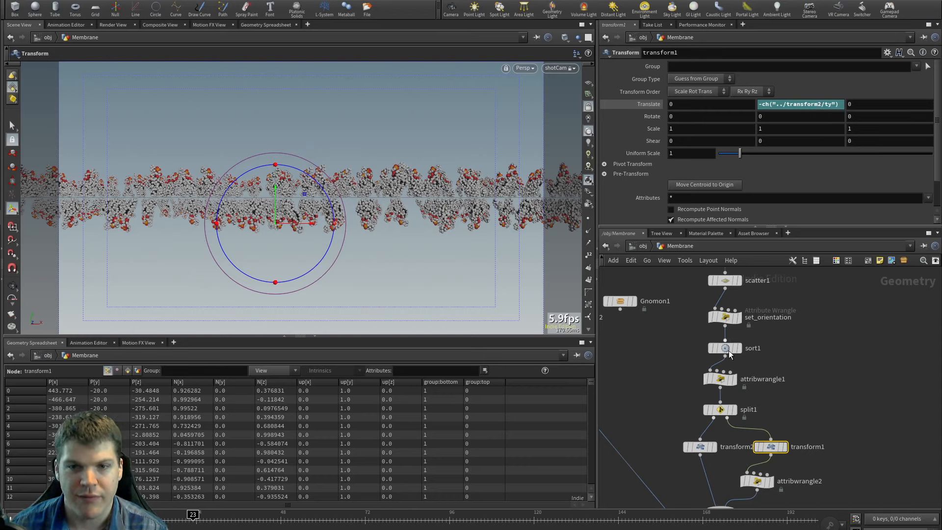
pyautogui.click(706, 447)
pyautogui.moveTo(789, 106); pyautogui.dragTo(812, 94, button='middle')
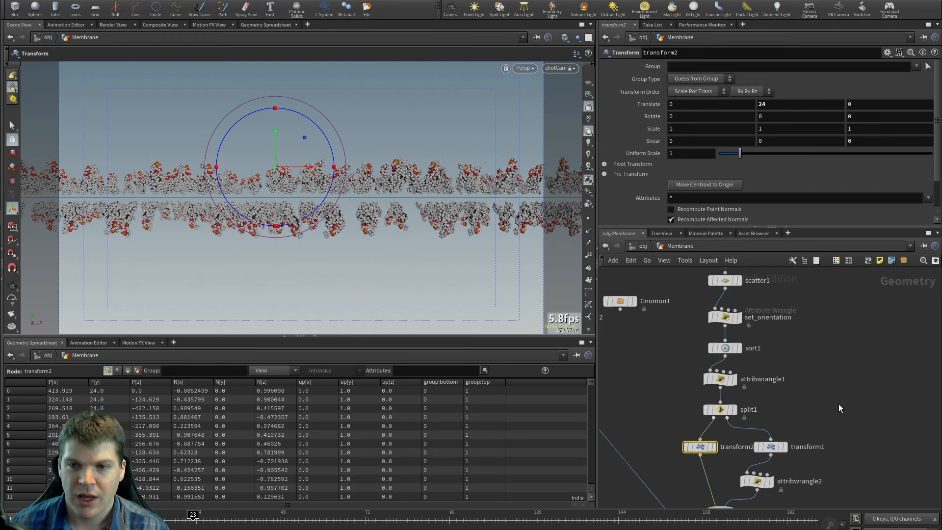
# Step: Return to the object level and set shotCam's resolution to 5120 by 1440
pyautogui.moveTo(837, 404); pyautogui.dragTo(843, 379, button='middle')
pyautogui.press('u')
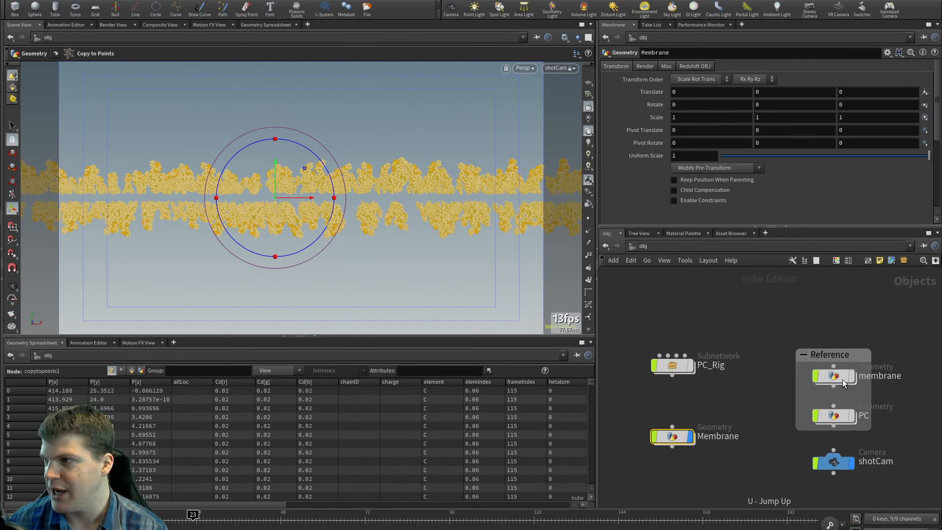
pyautogui.click(749, 407)
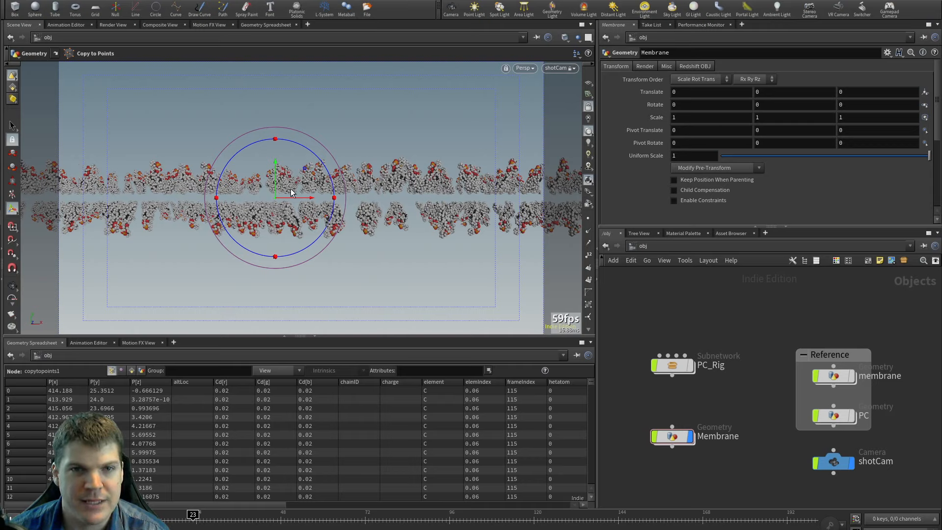
pyautogui.keyDown('alt'); pyautogui.moveTo(285, 217); pyautogui.dragTo(295, 217, button='right'); pyautogui.keyUp('alt')
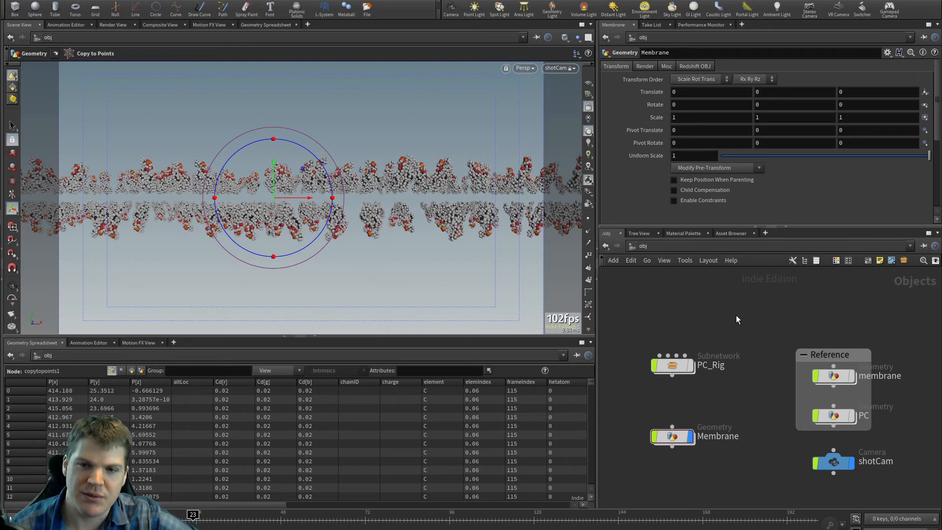
pyautogui.click(833, 461)
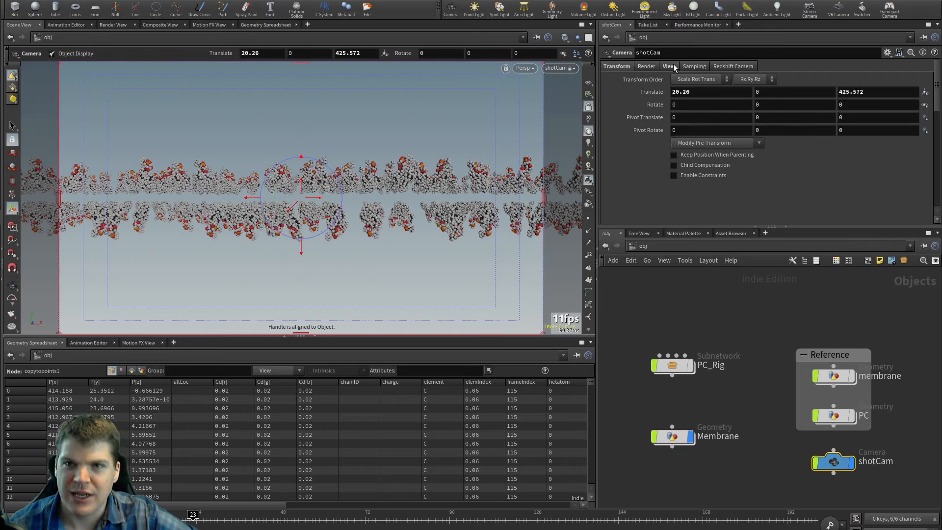
pyautogui.click(673, 66)
pyautogui.click(713, 92)
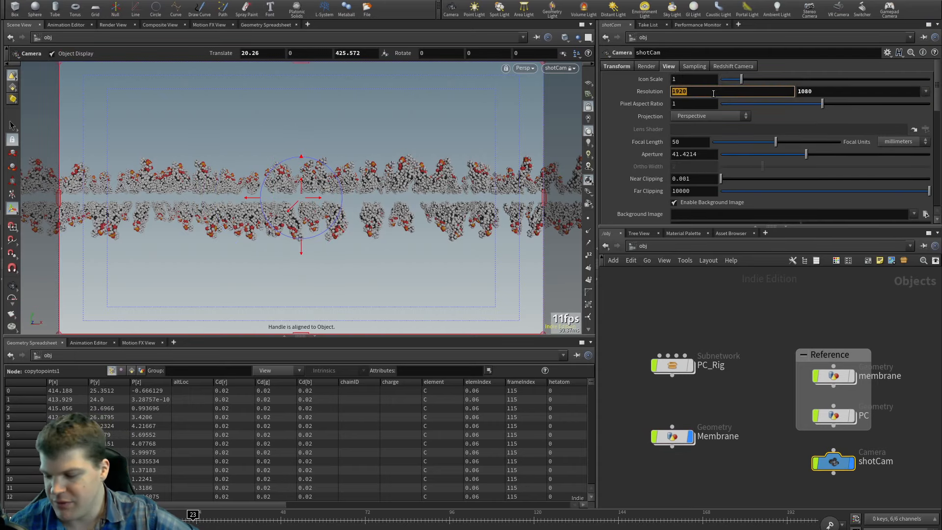
pyautogui.write('5120')
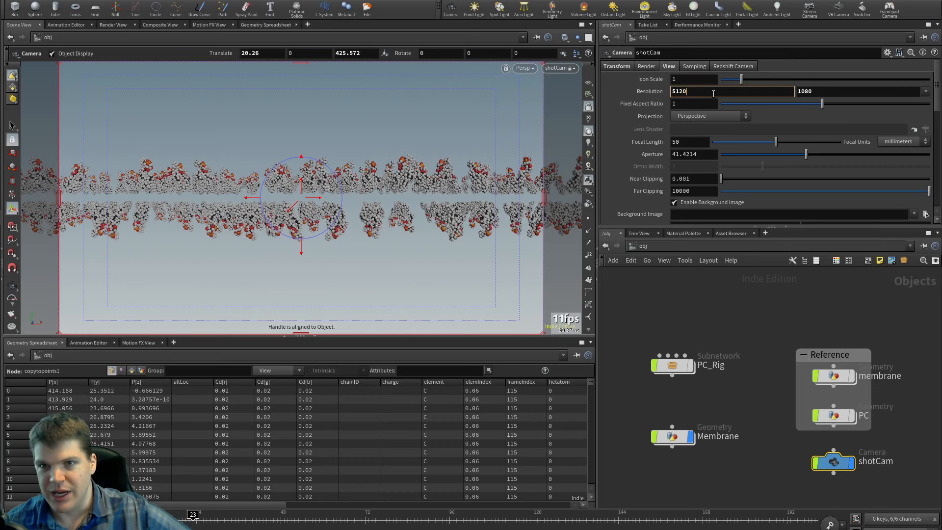
pyautogui.press('Tab')
pyautogui.write('1440')
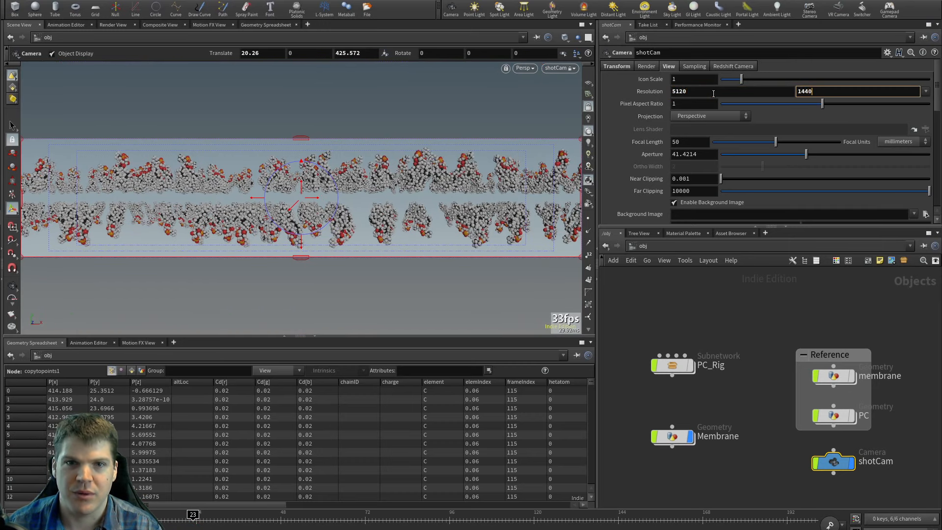
pyautogui.press('Tab')
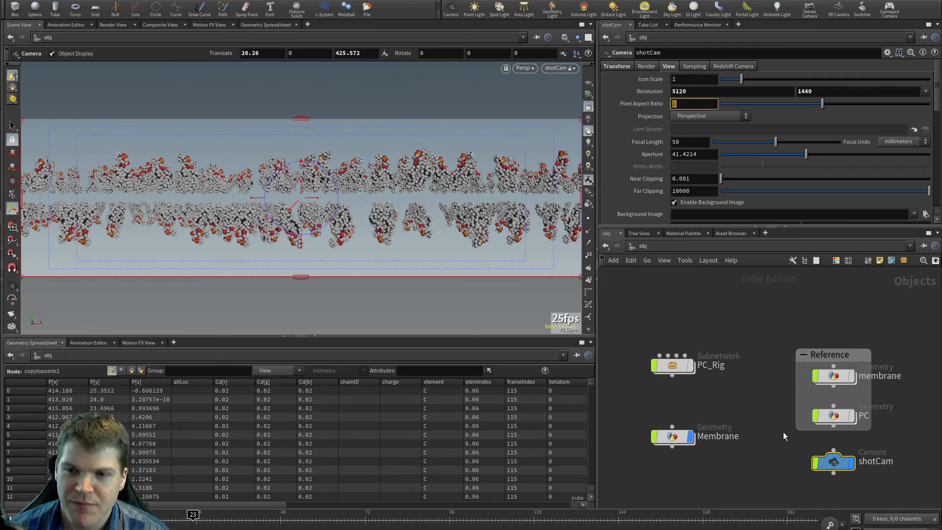
# Step: Pull shotCam back from the membrane to a Z translation of about 770
pyautogui.moveTo(838, 462); pyautogui.dragTo(834, 460)
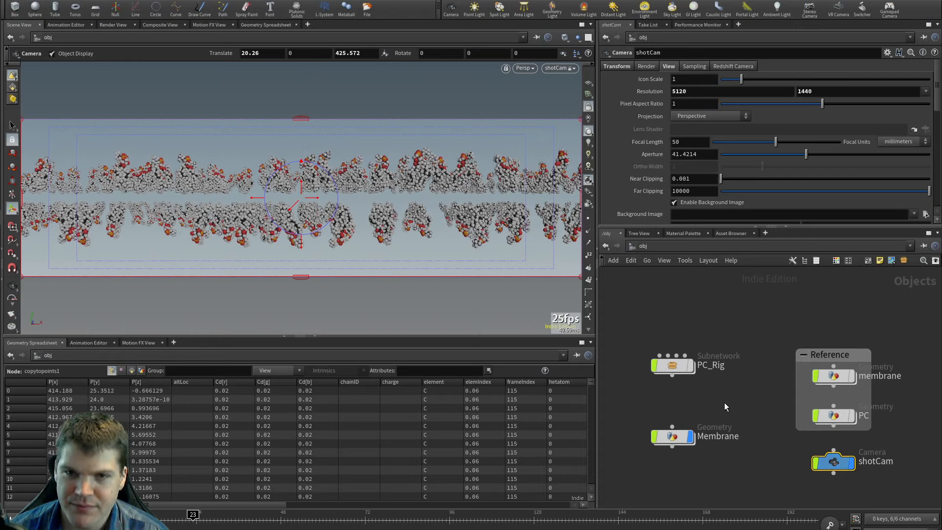
pyautogui.click(724, 402)
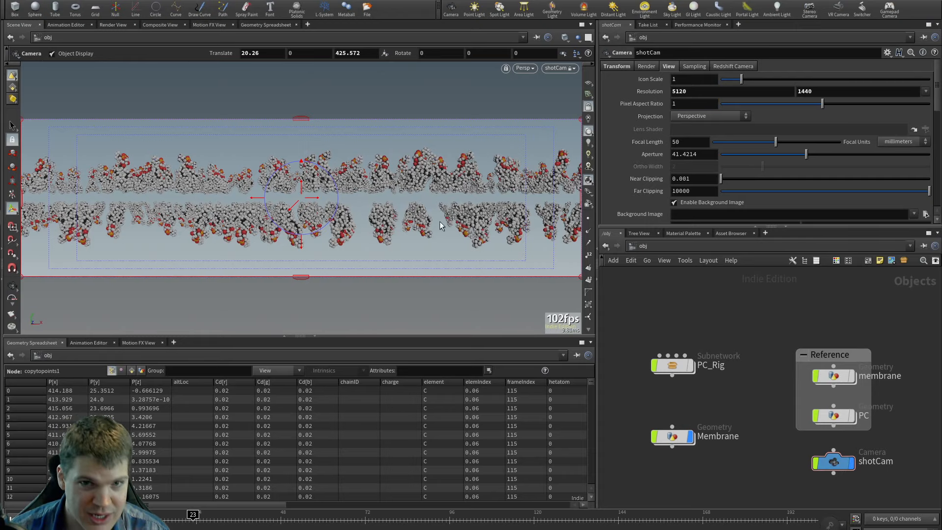
pyautogui.press('Escape')
pyautogui.moveTo(493, 197); pyautogui.dragTo(379, 205)
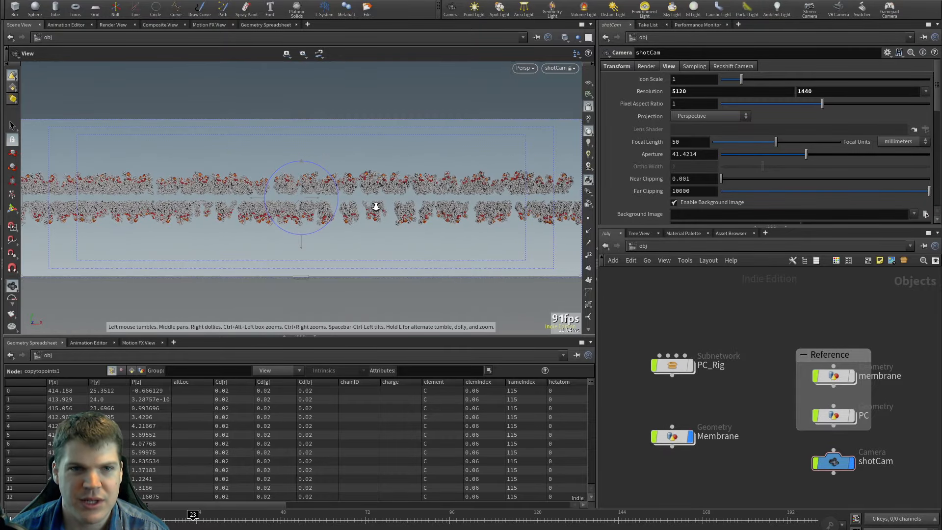
pyautogui.press('Return')
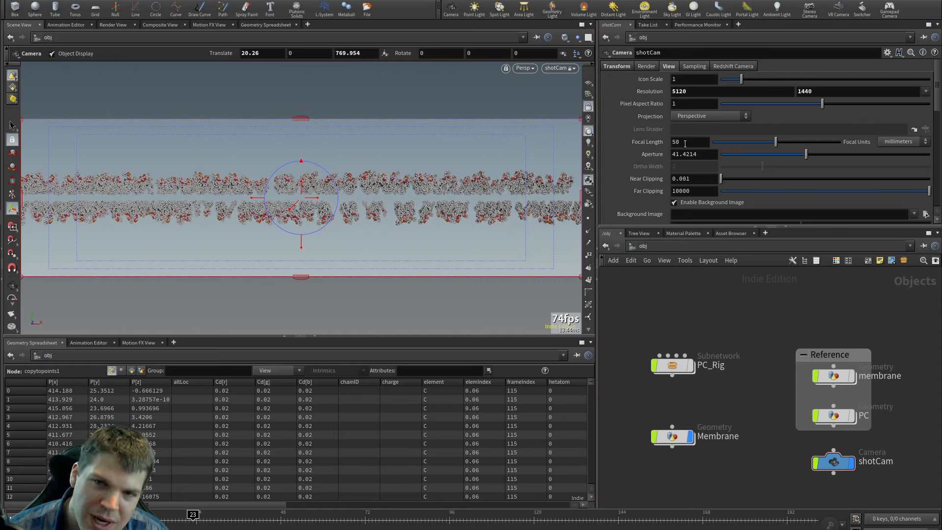
# Step: Set shotCam's focal length to 35 mm
pyautogui.moveTo(777, 143)
pyautogui.mouseDown()
pyautogui.moveTo(814, 142)
pyautogui.moveTo(749, 142)
pyautogui.moveTo(774, 143)
pyautogui.mouseUp()
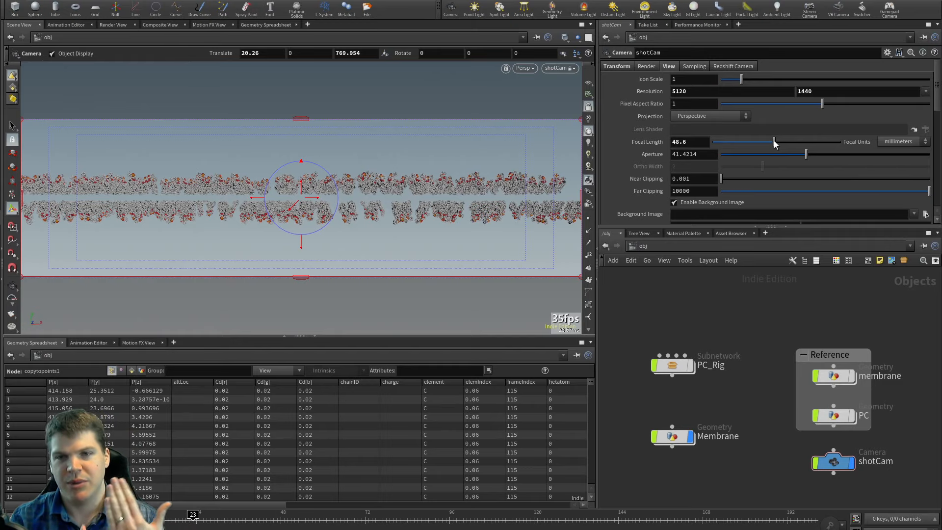
pyautogui.moveTo(774, 142); pyautogui.dragTo(758, 147)
pyautogui.click(706, 143)
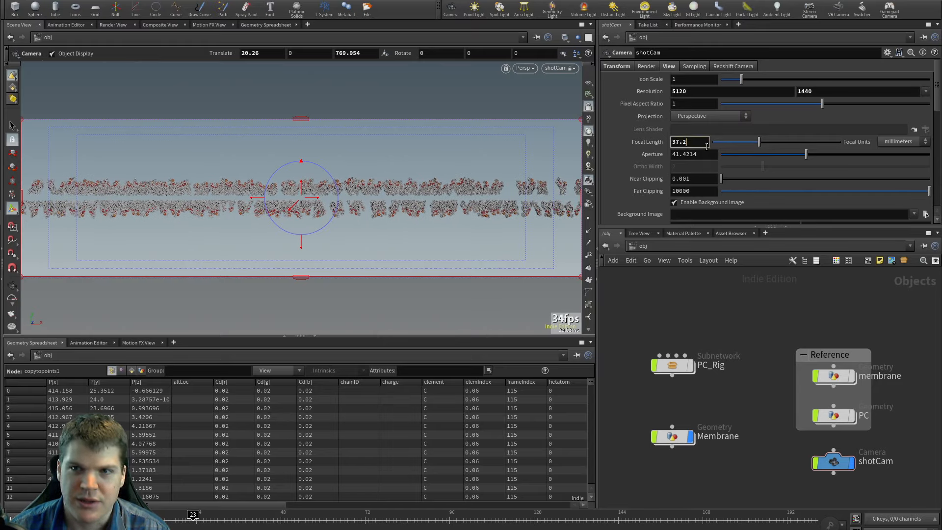
pyautogui.write('35')
pyautogui.press('Return')
# Step: Dolly shotCam in towards the membrane to a Z translation of about 404
pyautogui.press('Escape')
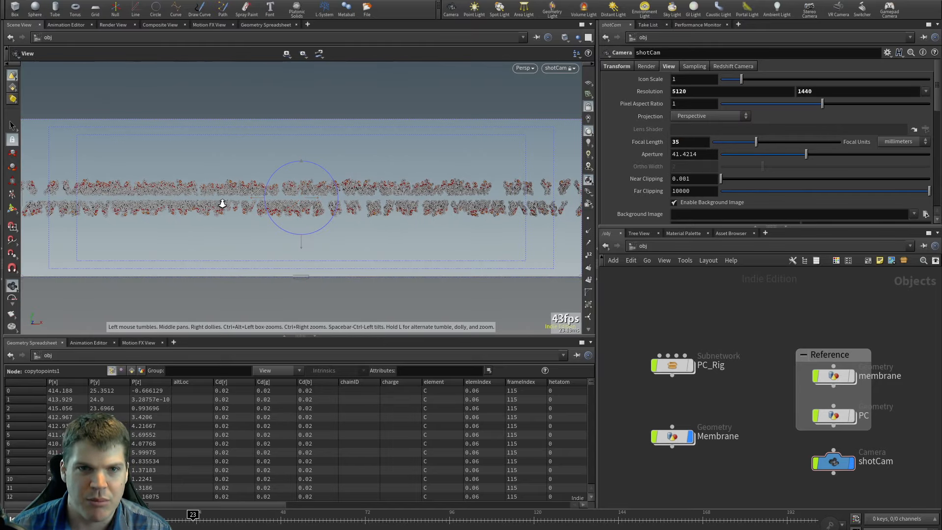
pyautogui.moveTo(221, 204); pyautogui.dragTo(371, 206)
pyautogui.press('Return')
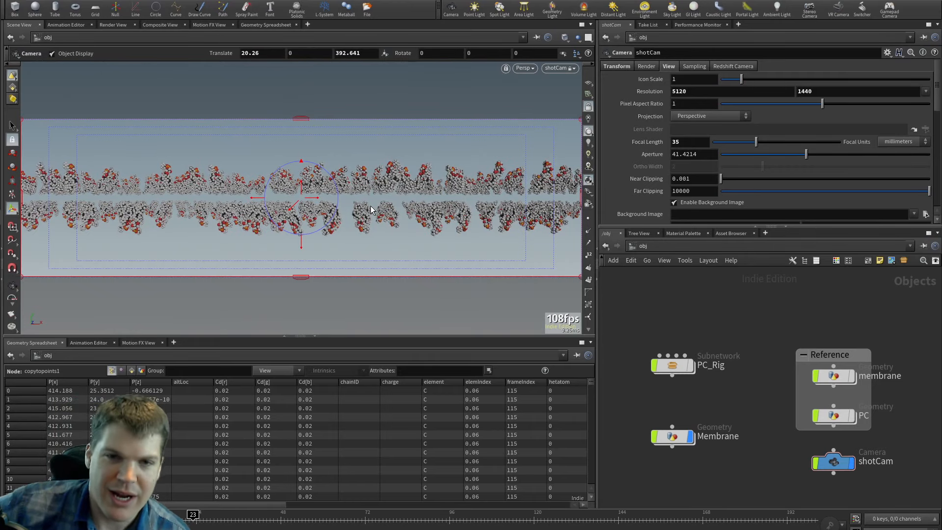
pyautogui.press('Escape')
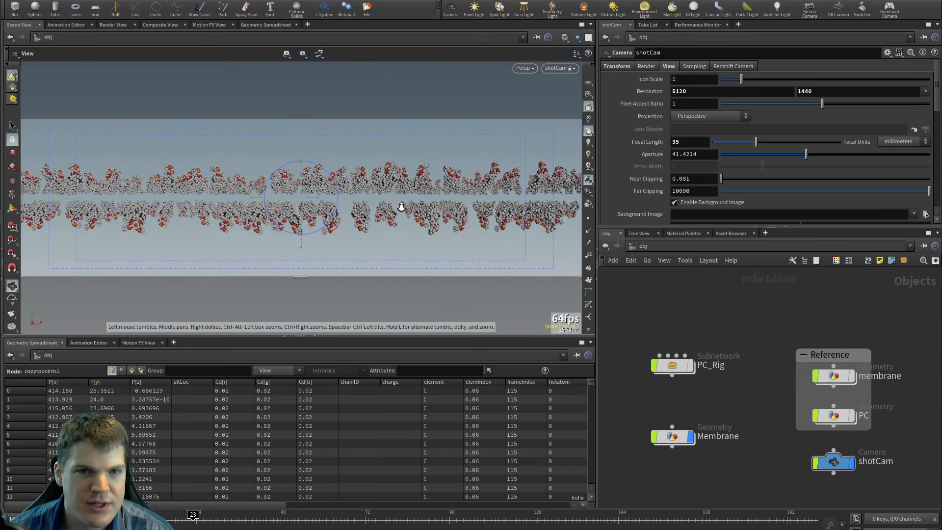
pyautogui.press('Return')
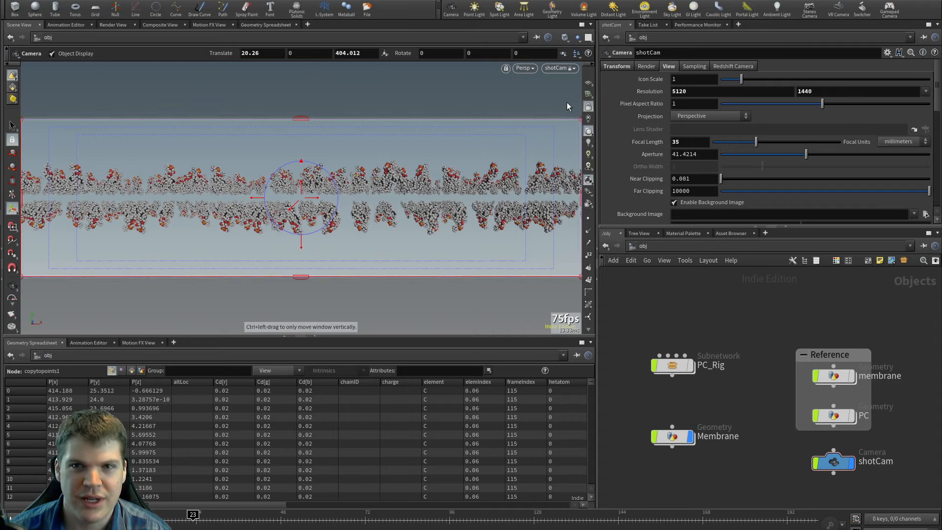
# Step: Unlock the camera from the view and look at the membrane and shotCam's frustum from above
pyautogui.click(588, 106)
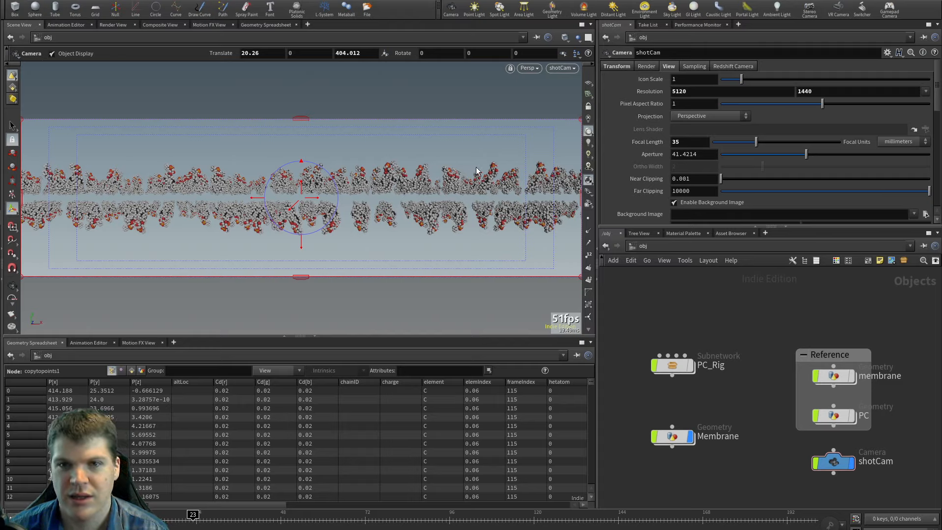
pyautogui.keyDown('alt'); pyautogui.moveTo(477, 164); pyautogui.dragTo(190, 181, button='right'); pyautogui.keyUp('alt')
pyautogui.moveTo(190, 181); pyautogui.dragTo(357, 219)
pyautogui.press('t')
pyautogui.press('Escape')
pyautogui.press('t')
pyautogui.moveTo(695, 378)
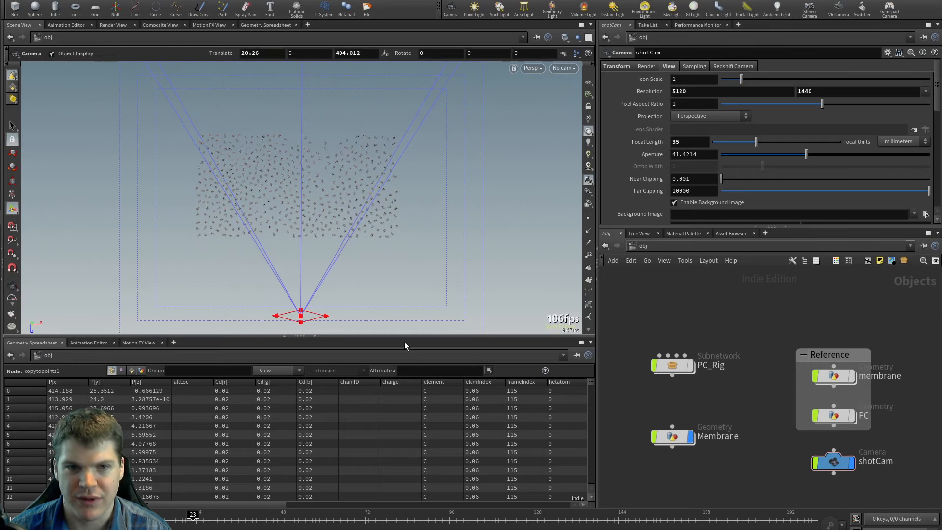
# Step: Set shotCam's X translation to 0 and its Z translation to 400
pyautogui.click(617, 66)
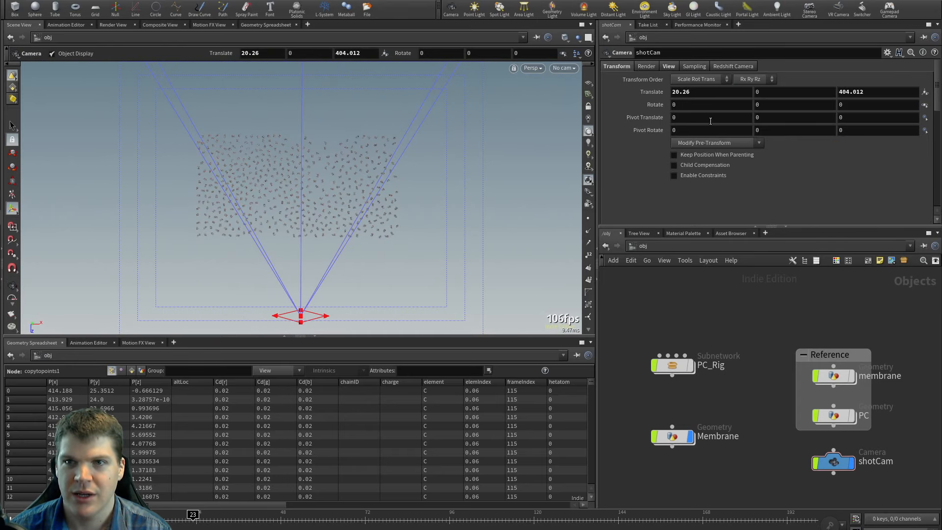
pyautogui.doubleClick(701, 94)
pyautogui.write('0')
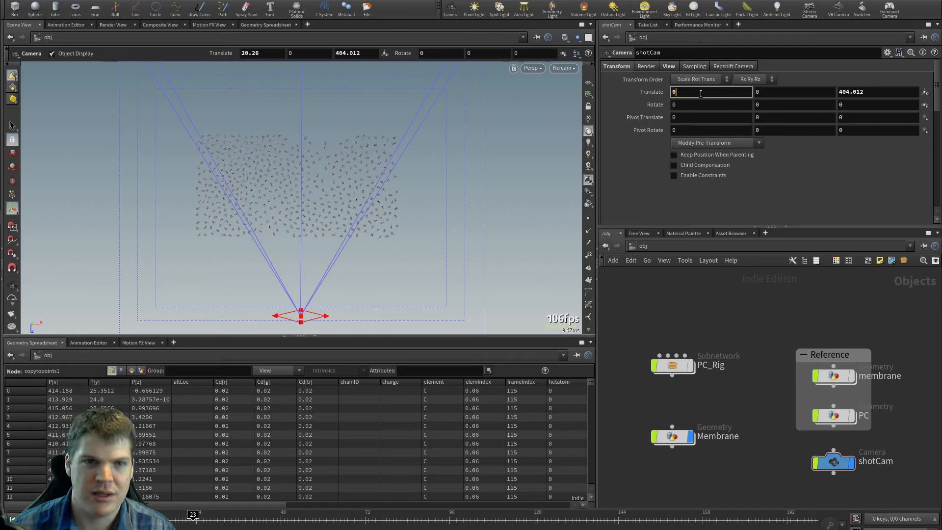
pyautogui.press('Return')
pyautogui.doubleClick(871, 93)
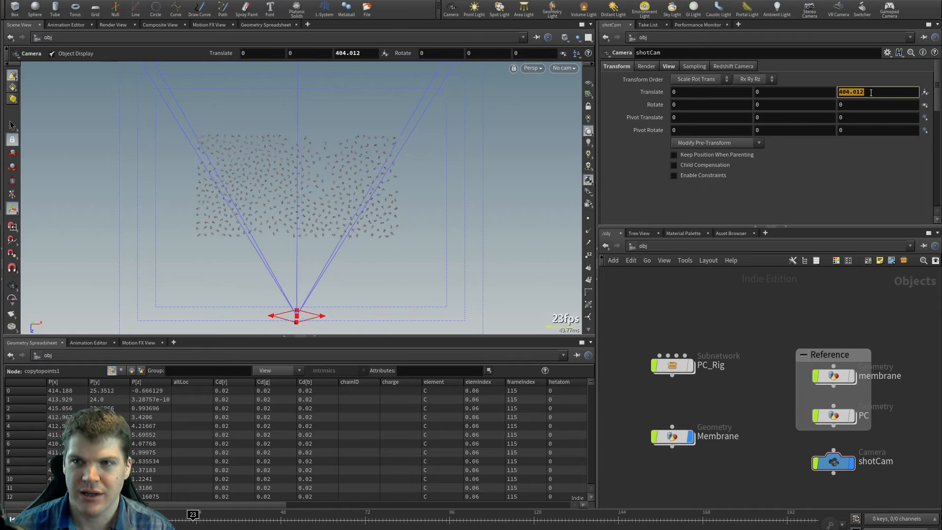
pyautogui.write('400')
pyautogui.press('Return')
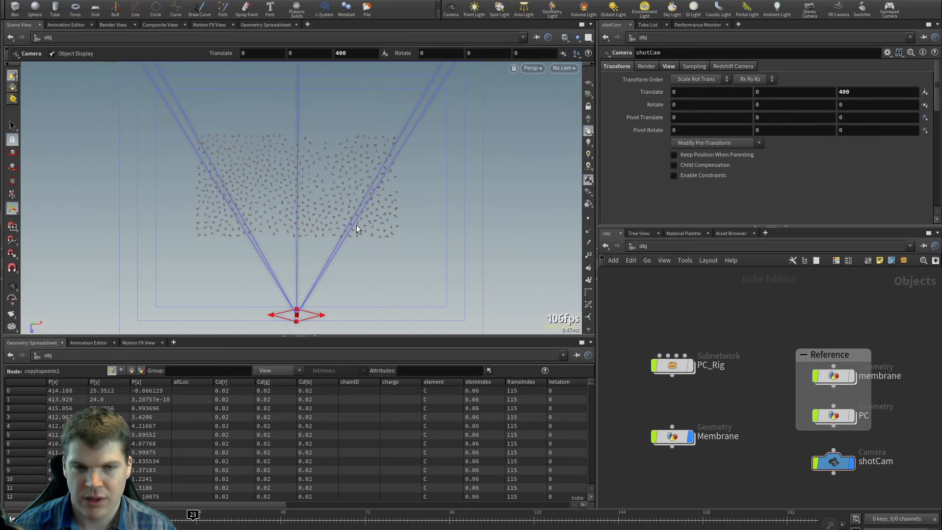
# Step: Look through shotCam to check the membrane's framing
pyautogui.press('\\')
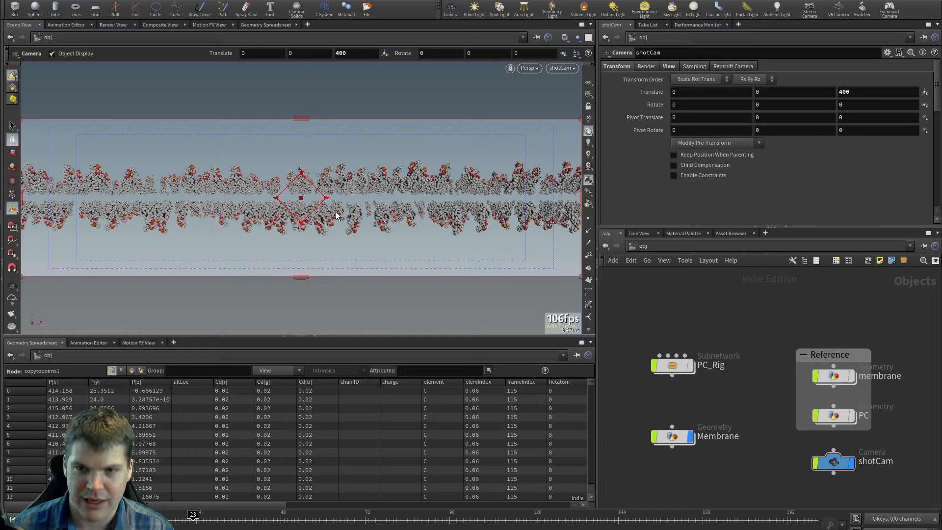
pyautogui.moveTo(381, 180); pyautogui.dragTo(304, 184)
pyautogui.press('\\')
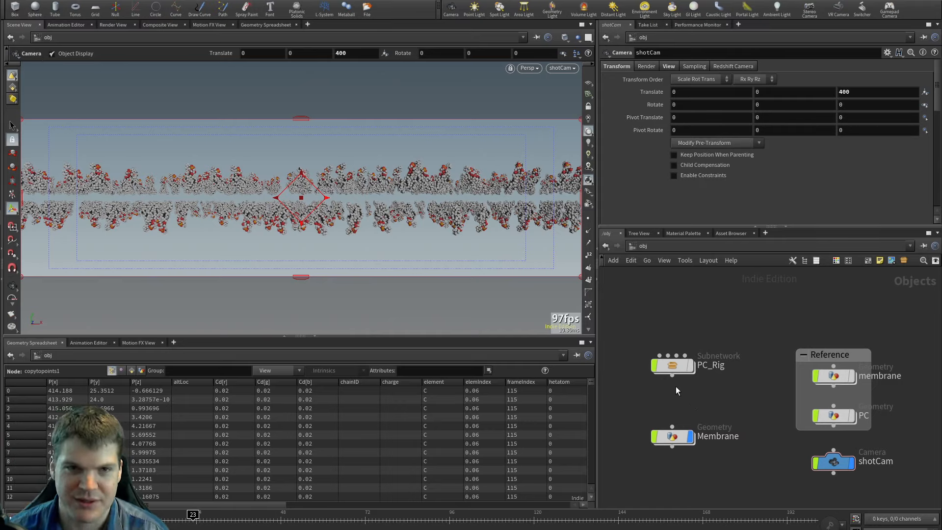
# Step: Open the Membrane network and leave the camera view for a tilted perspective of the whole membrane
pyautogui.doubleClick(673, 366)
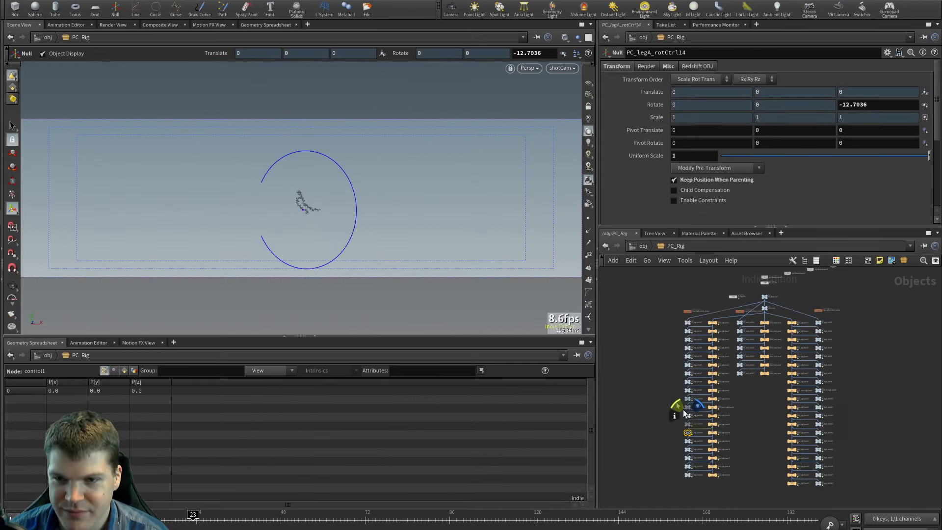
pyautogui.press('u')
pyautogui.doubleClick(676, 435)
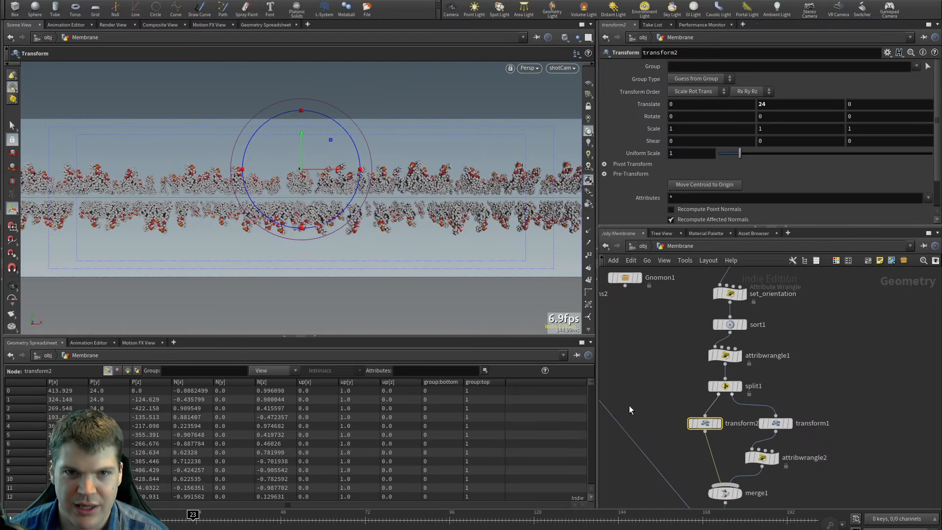
pyautogui.keyDown('alt'); pyautogui.moveTo(444, 208); pyautogui.dragTo(335, 214, button='right'); pyautogui.keyUp('alt')
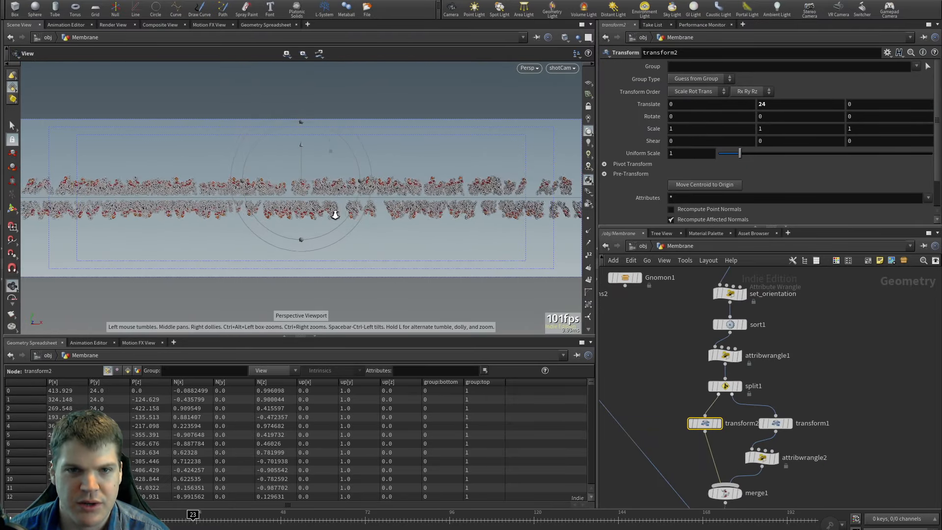
pyautogui.keyDown('alt'); pyautogui.moveTo(335, 214); pyautogui.dragTo(337, 251); pyautogui.keyUp('alt')
pyautogui.keyDown('alt'); pyautogui.moveTo(338, 250); pyautogui.dragTo(314, 217, button='right'); pyautogui.keyUp('alt')
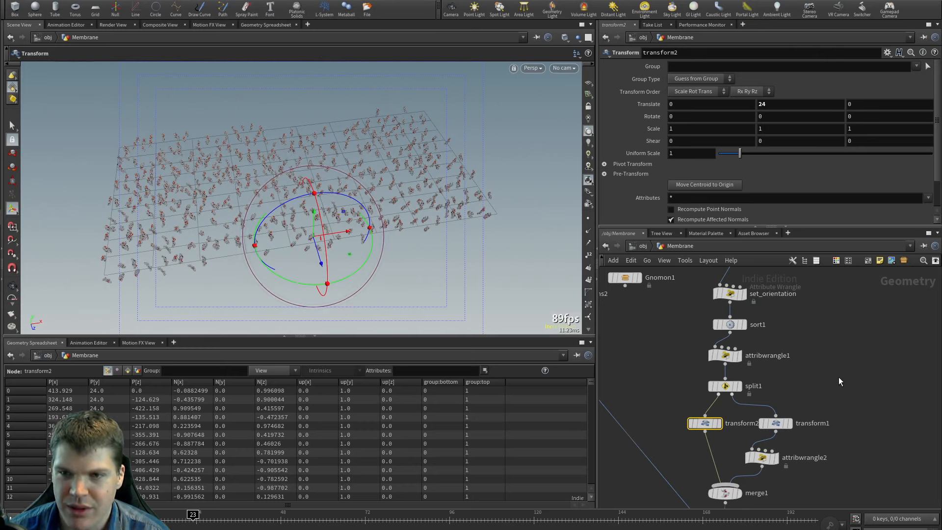
# Step: Set the second size value of grid1 to 1300 in the Membrane network
pyautogui.scroll(3, 839, 381)
pyautogui.click(747, 298)
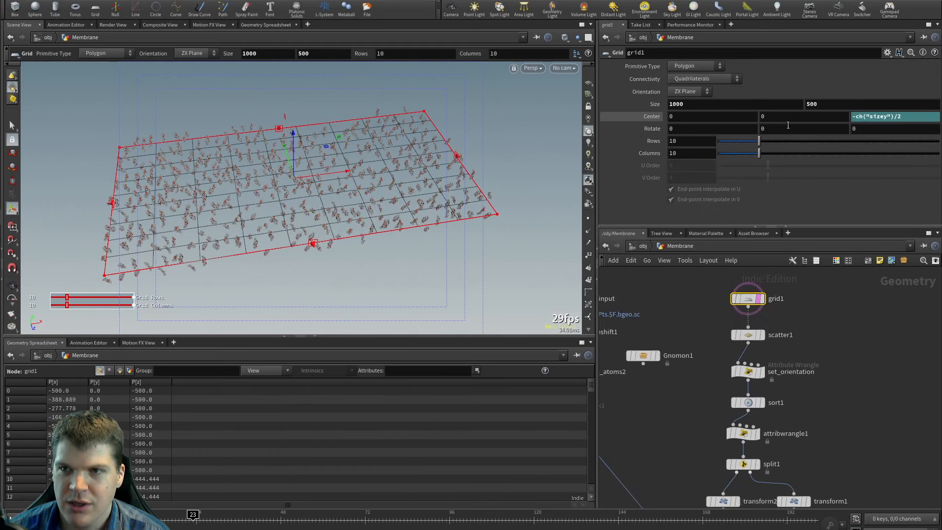
pyautogui.moveTo(823, 103); pyautogui.dragTo(903, 61, button='middle')
pyautogui.doubleClick(811, 104)
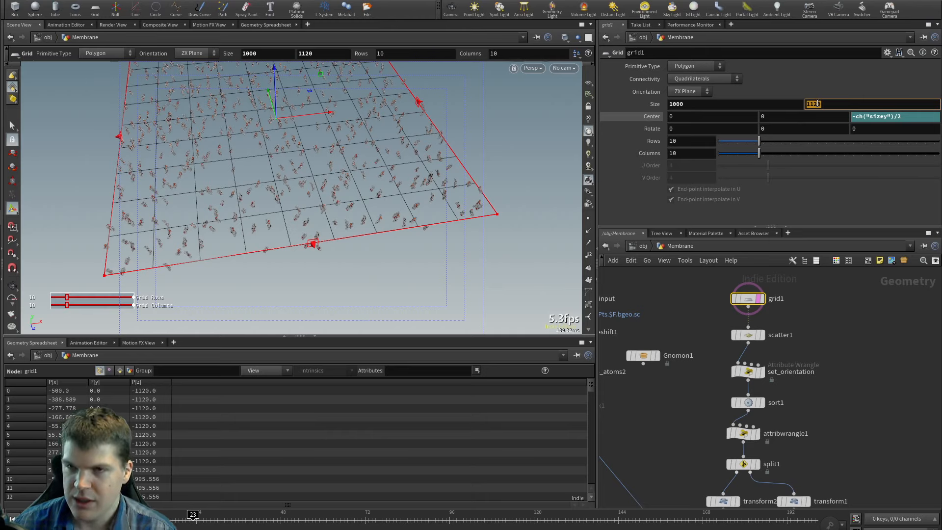
pyautogui.write('1300')
pyautogui.press('Return')
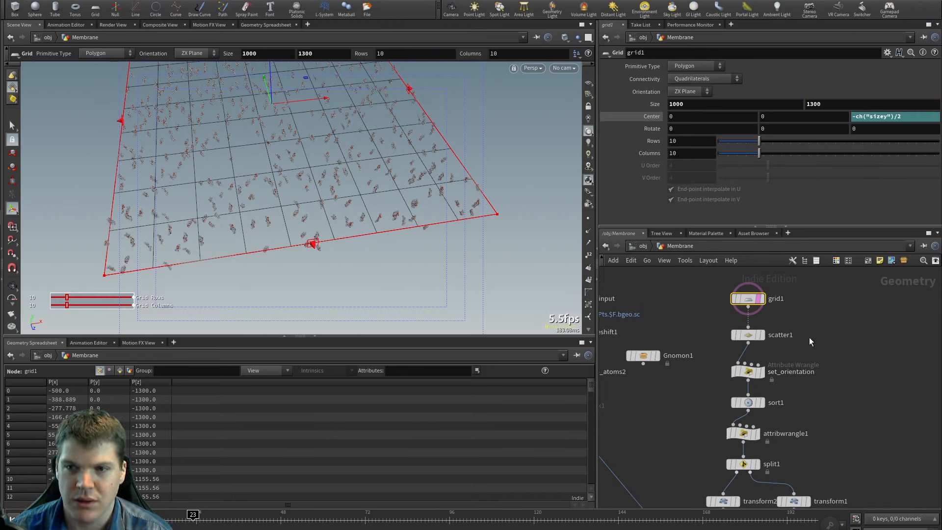
# Step: Try a first size value of 1200 for grid1 and compare the membrane with shotCam's frustum from above
pyautogui.doubleClick(712, 106)
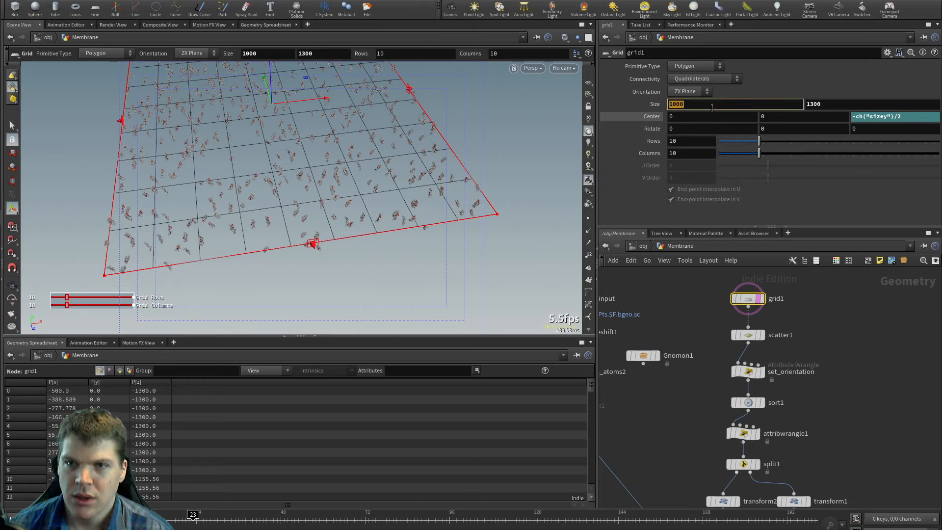
pyautogui.write('1200')
pyautogui.press('Return')
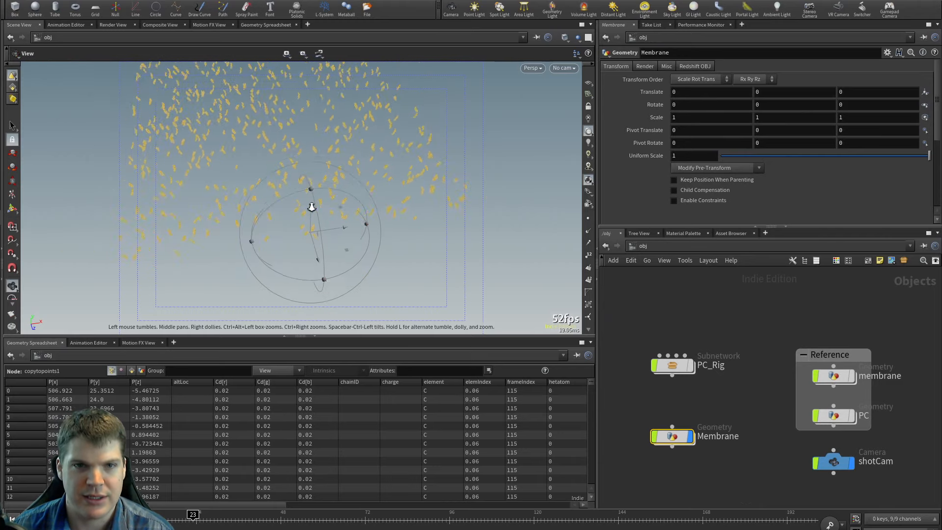
pyautogui.click(828, 459)
pyautogui.press('Escape')
pyautogui.moveTo(384, 274); pyautogui.dragTo(274, 153)
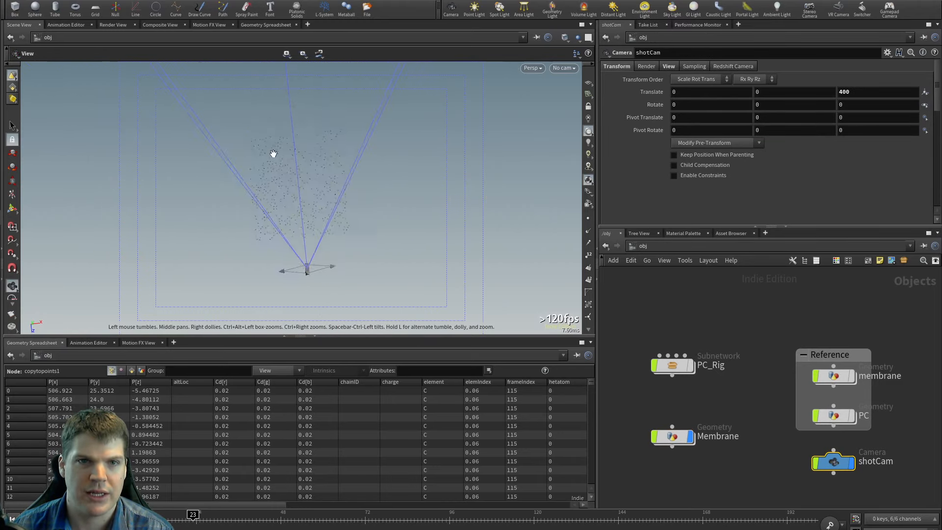
pyautogui.press('Return')
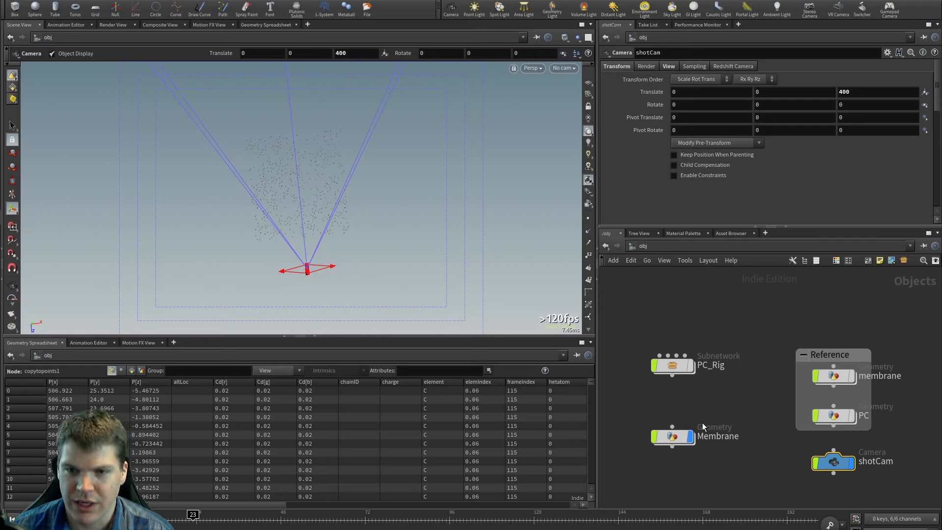
# Step: Try a first size value of 1500 for grid1 and recheck the membrane against shotCam's frustum
pyautogui.doubleClick(676, 435)
pyautogui.click(708, 103)
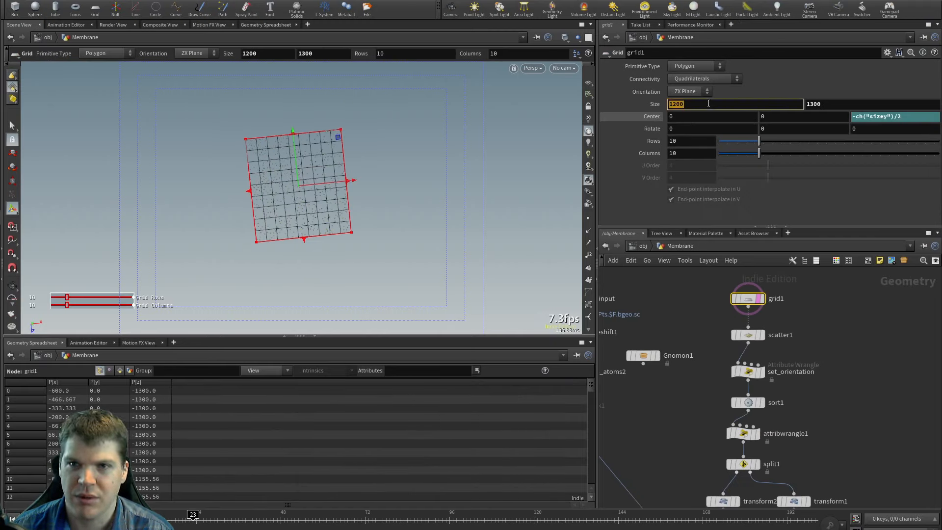
pyautogui.write('1500')
pyautogui.press('Return')
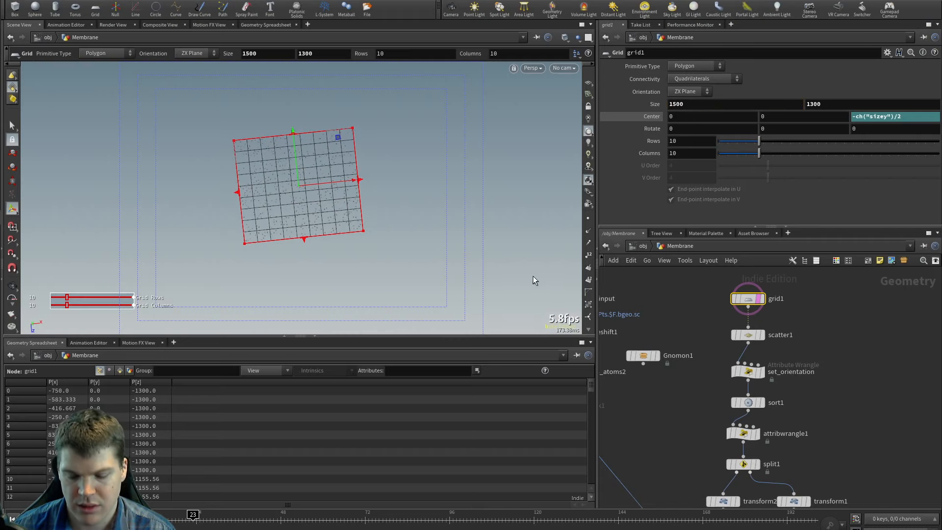
pyautogui.press('u')
pyautogui.click(836, 459)
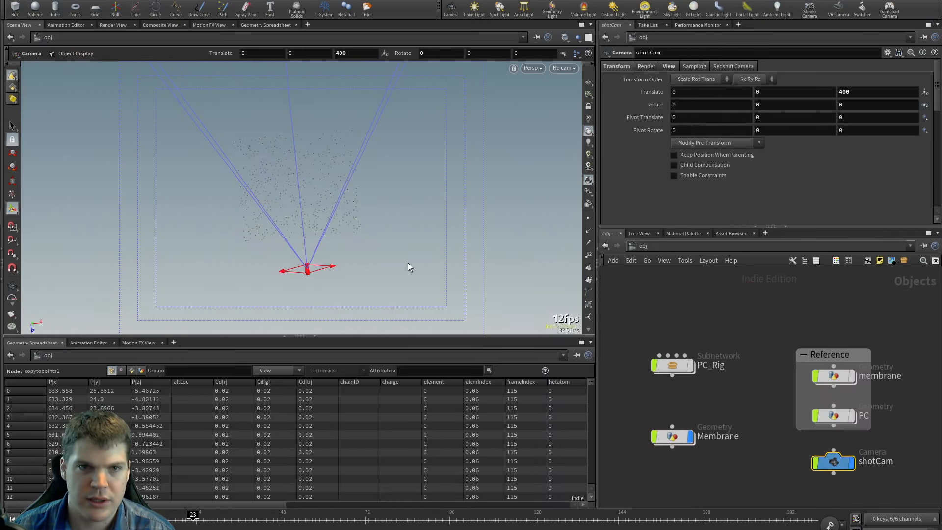
# Step: Set the first size value of grid1 to 1800 and check the membrane's framing through shotCam
pyautogui.doubleClick(675, 436)
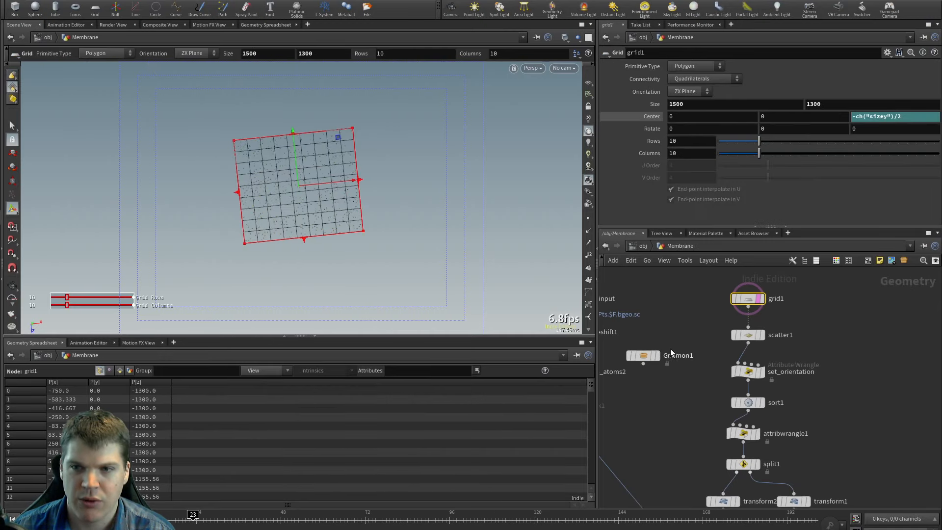
pyautogui.doubleClick(687, 104)
pyautogui.write('1800')
pyautogui.press('Return')
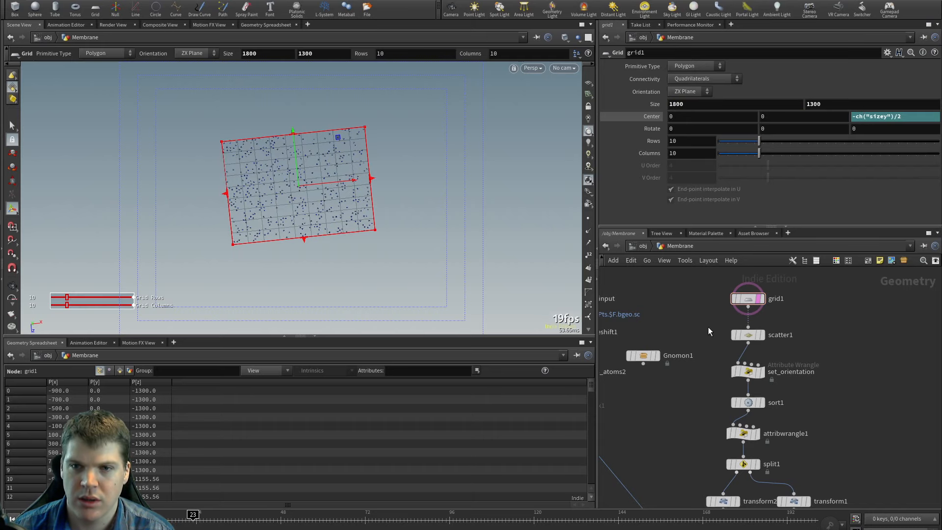
pyautogui.press('u')
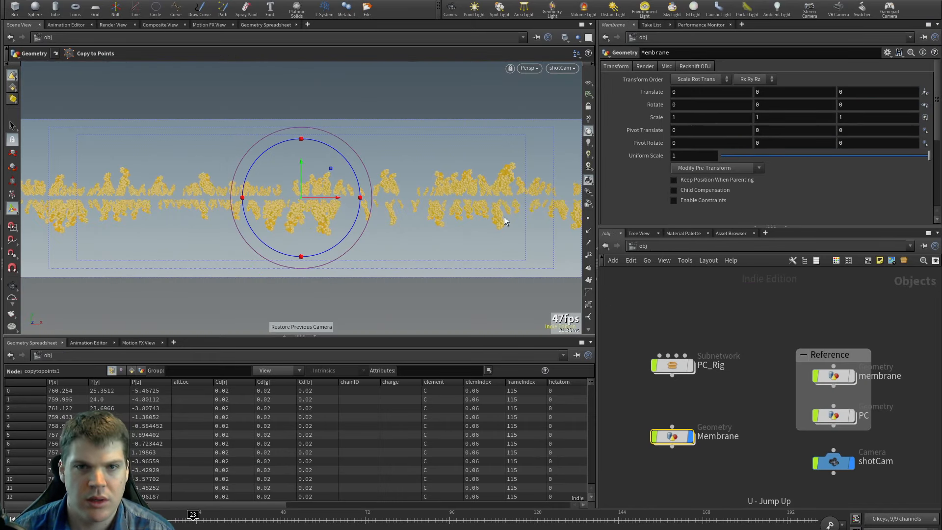
pyautogui.click(725, 295)
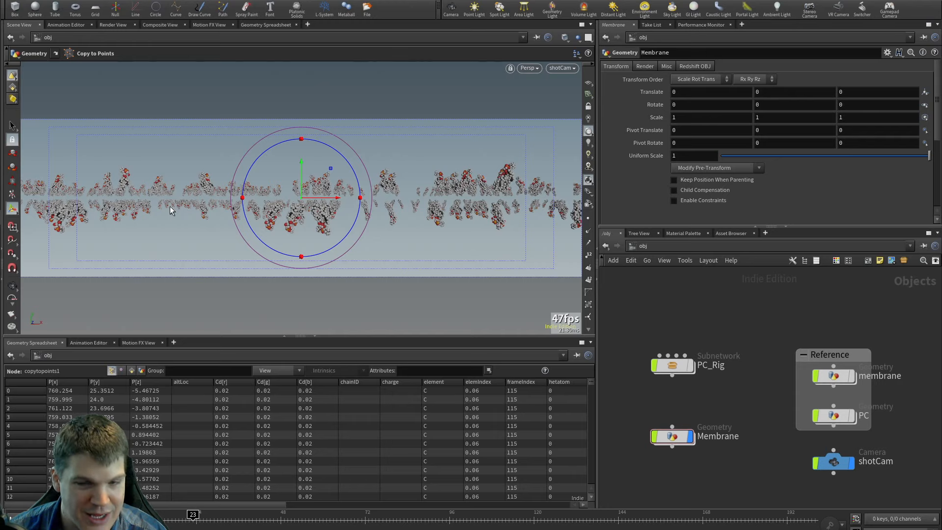
# Step: Open the Membrane network and set scatter1's Force Total Count to 1000
pyautogui.doubleClick(672, 436)
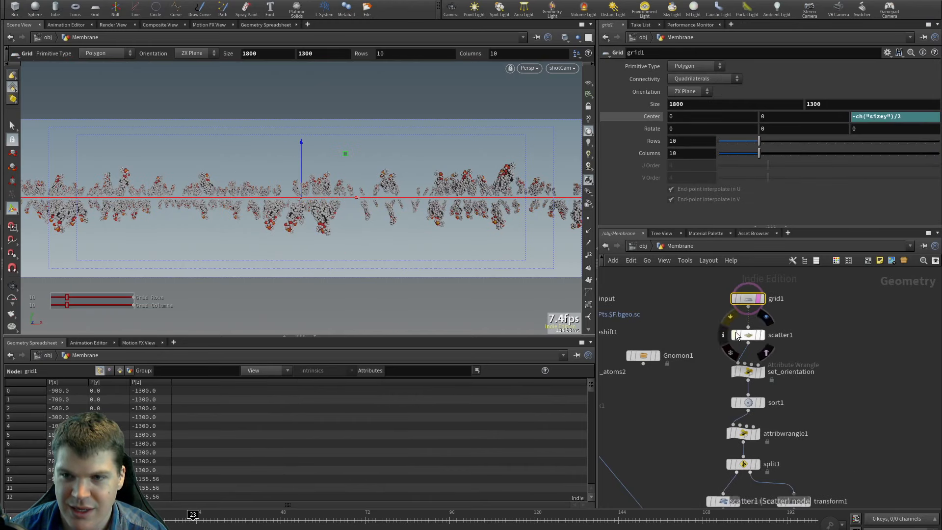
pyautogui.click(748, 335)
pyautogui.click(696, 107)
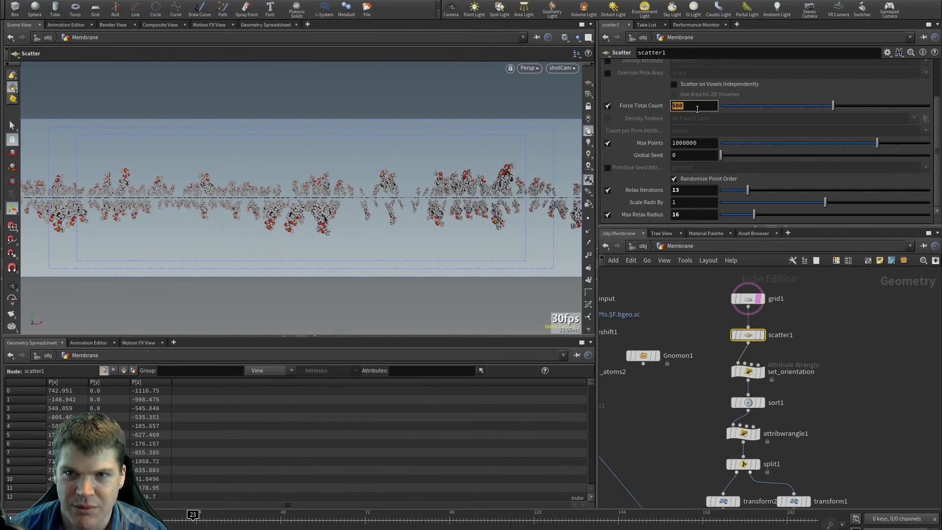
pyautogui.write('10')
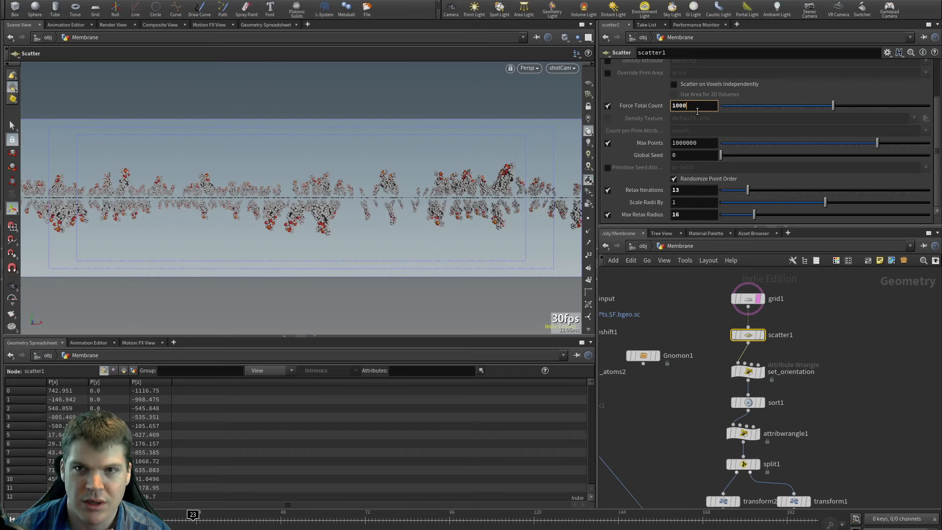
pyautogui.write('00')
pyautogui.press('Return')
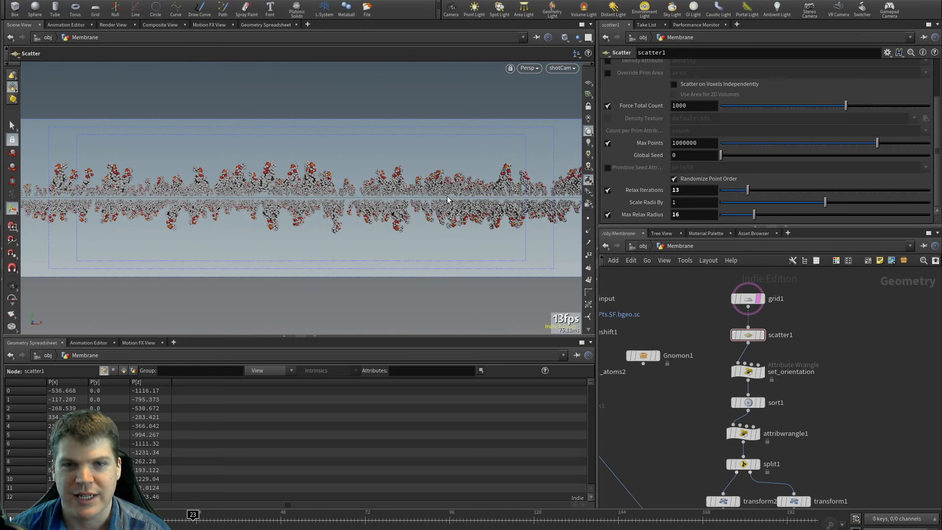
# Step: View the membrane obliquely and raise scatter1's Relax Iterations, first to 15 and finally to 20
pyautogui.press('Escape')
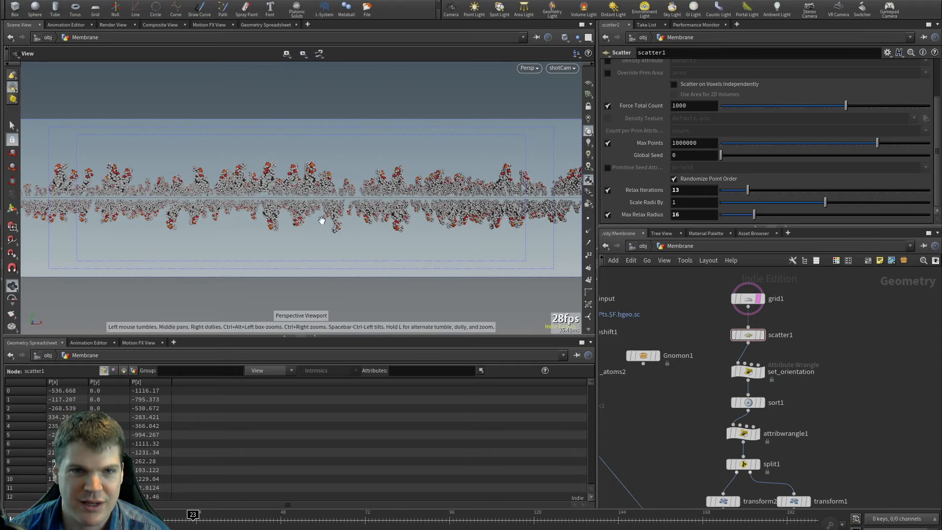
pyautogui.moveTo(403, 181); pyautogui.dragTo(371, 201)
pyautogui.click(710, 191)
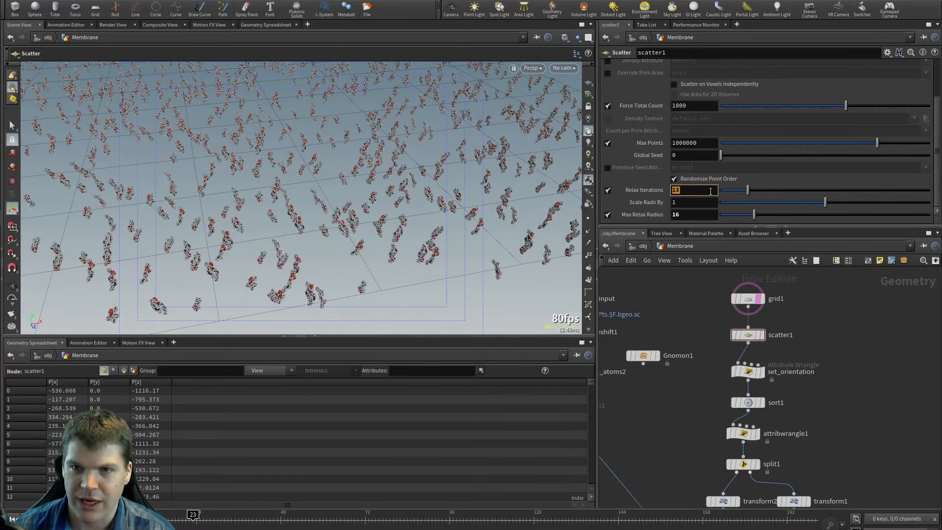
pyautogui.press('Return')
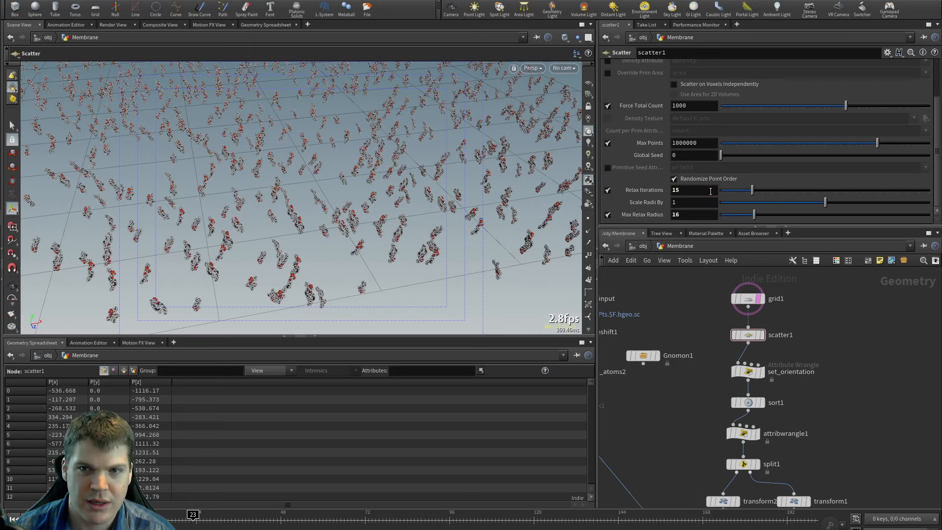
pyautogui.click(710, 191)
pyautogui.write('20')
pyautogui.press('Return')
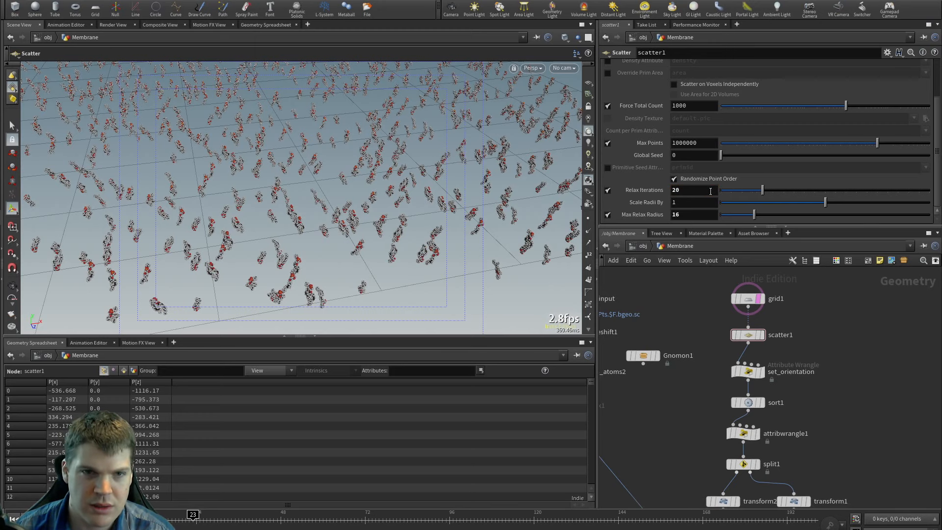
# Step: Display only scatter1's points and set its Max Relax Radius to 20
pyautogui.click(760, 335)
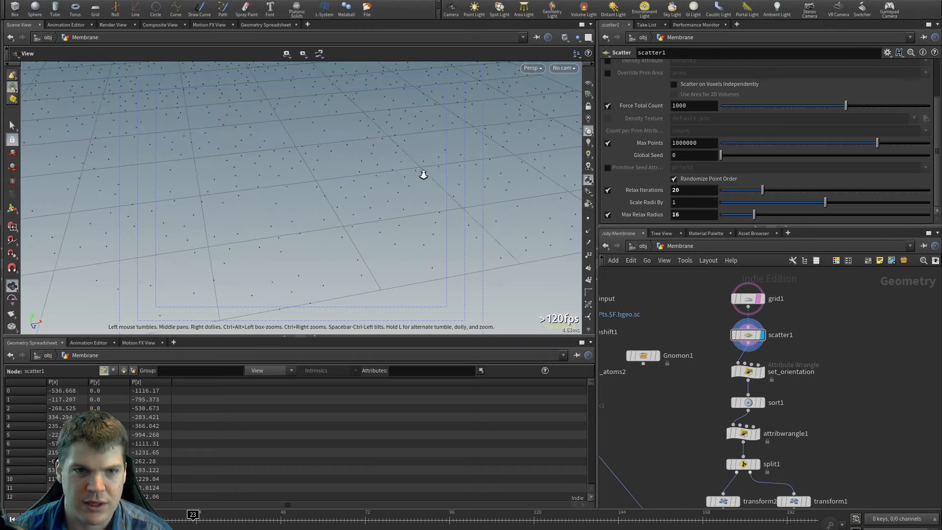
pyautogui.moveTo(762, 194); pyautogui.dragTo(832, 201)
pyautogui.hotkey('ctrl', 'z')
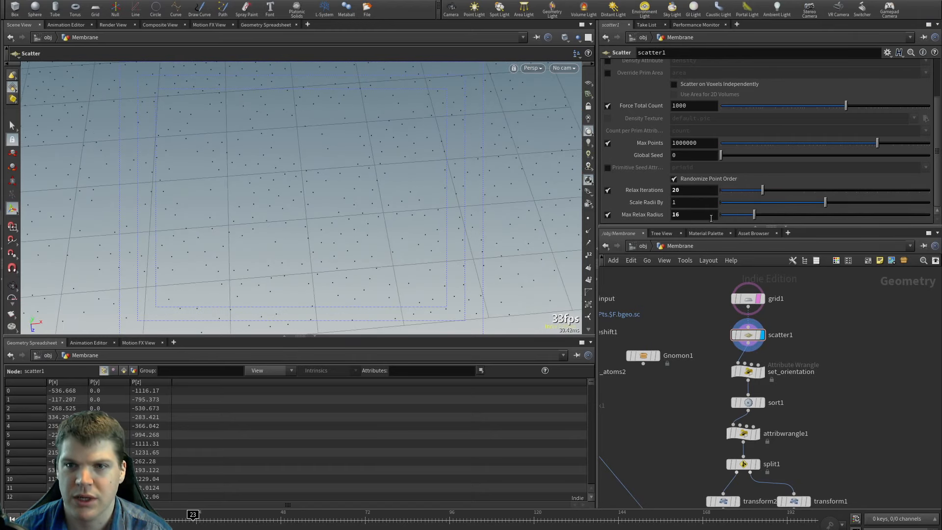
pyautogui.moveTo(754, 216); pyautogui.dragTo(763, 215)
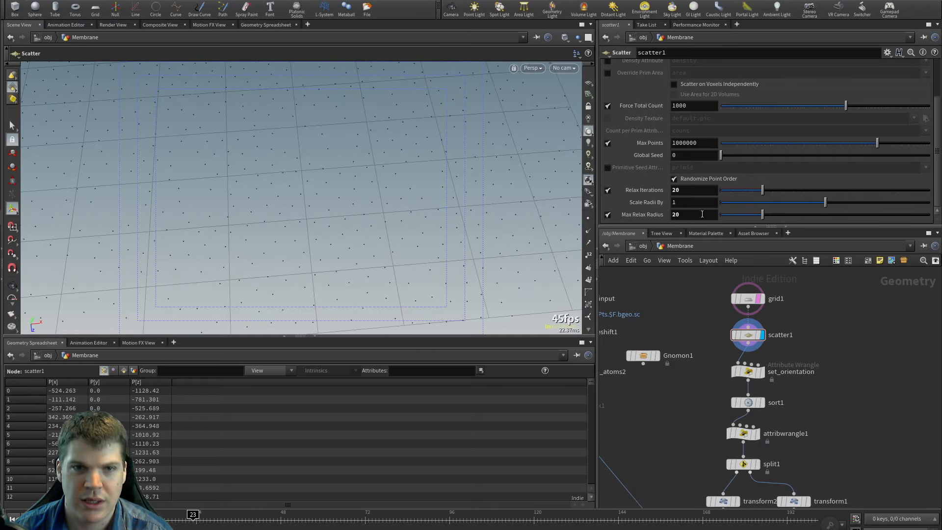
# Step: Set scatter1's Global Seed to 3.53 and inspect the point distribution across the whole grid
pyautogui.scroll(-5, 262, 206)
pyautogui.keyDown('alt'); pyautogui.moveTo(263, 206); pyautogui.dragTo(286, 193); pyautogui.keyUp('alt')
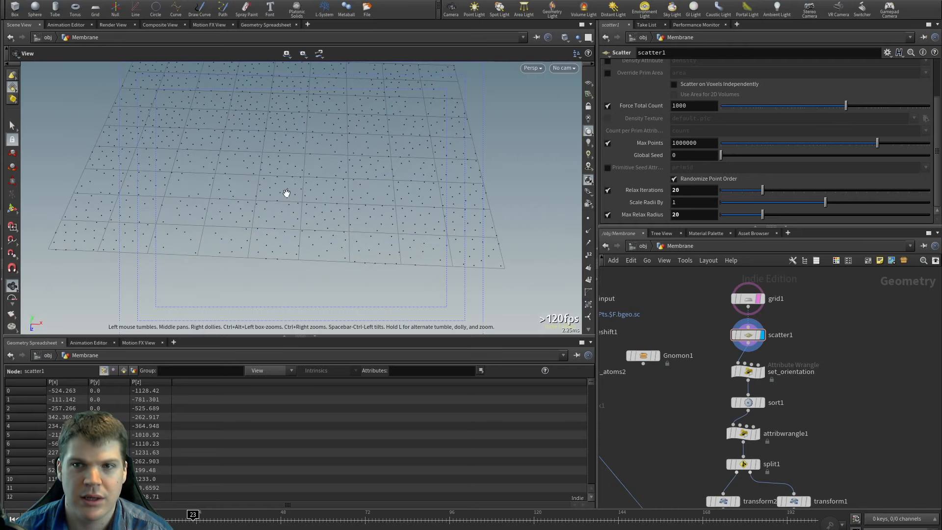
pyautogui.press('Return')
pyautogui.moveTo(720, 155); pyautogui.dragTo(793, 155)
pyautogui.press('Escape')
pyautogui.moveTo(374, 189); pyautogui.dragTo(399, 174)
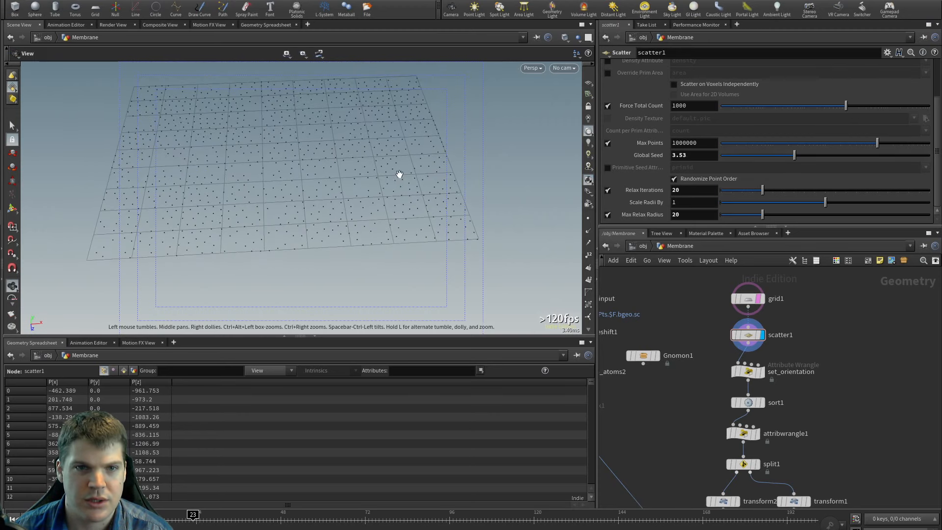
# Step: Display copytopoints1 again and examine the membrane through shotCam and in a tilted perspective
pyautogui.press('[')
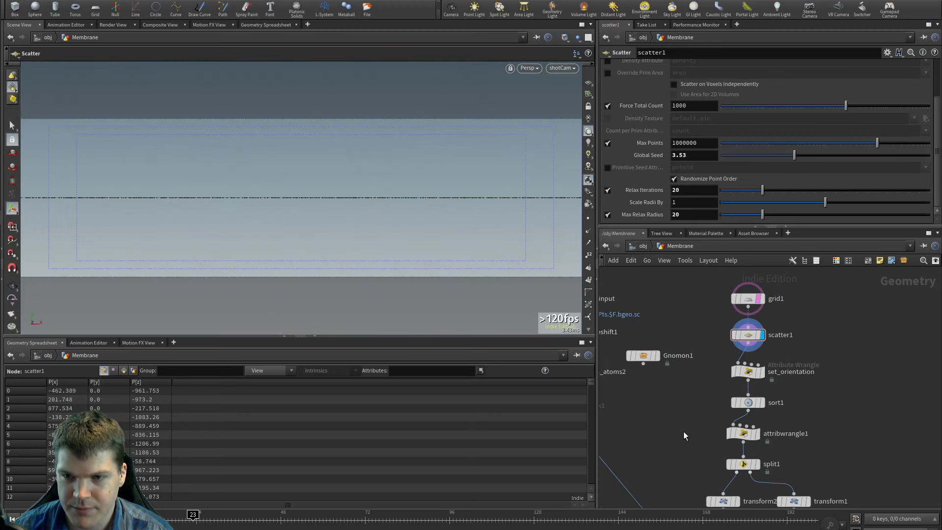
pyautogui.moveTo(685, 435); pyautogui.dragTo(695, 359, button='middle')
pyautogui.moveTo(687, 472); pyautogui.dragTo(687, 366, button='middle')
pyautogui.click(756, 436)
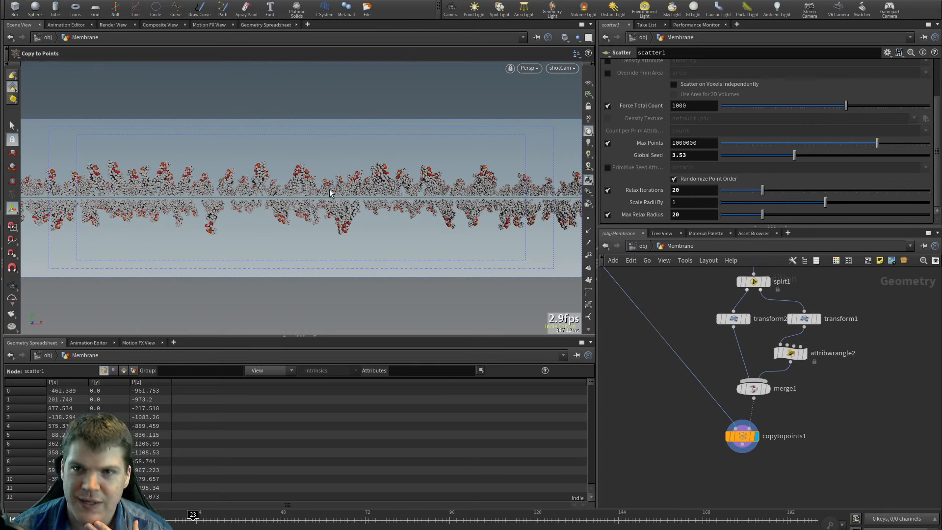
pyautogui.press('Escape')
pyautogui.moveTo(390, 238); pyautogui.dragTo(302, 214)
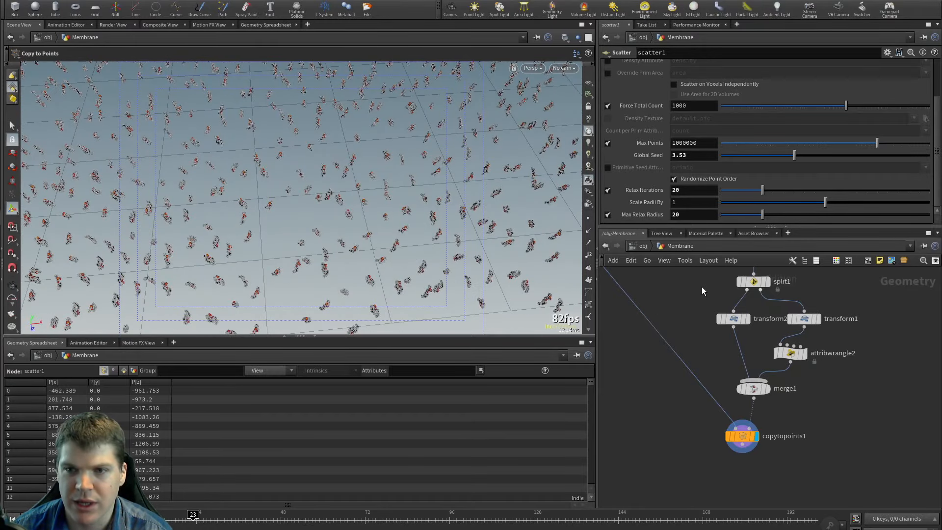
# Step: Set scatter1's Force Total Count to 1200 and view the denser membrane from a low angle
pyautogui.moveTo(702, 287); pyautogui.dragTo(698, 384, button='middle')
pyautogui.moveTo(712, 318); pyautogui.dragTo(708, 353, button='middle')
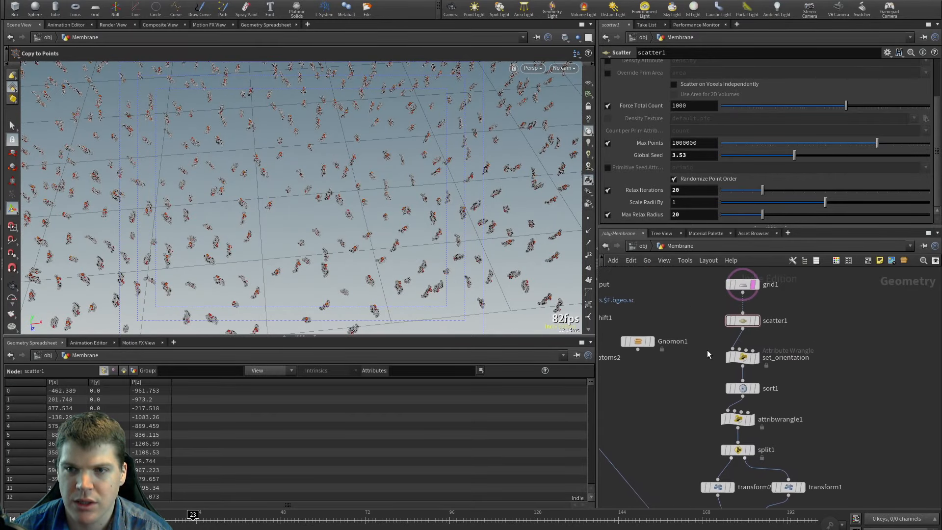
pyautogui.click(746, 322)
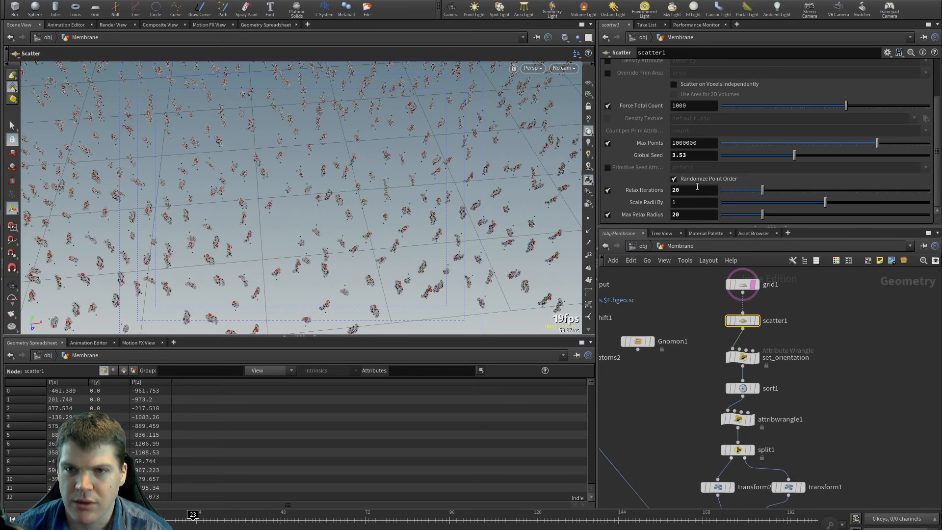
pyautogui.click(699, 105)
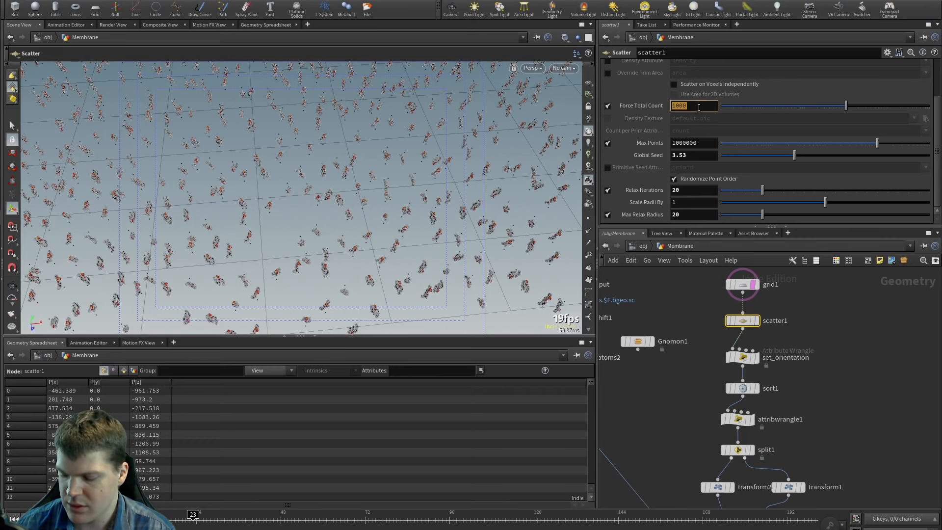
pyautogui.write('1200')
pyautogui.press('Return')
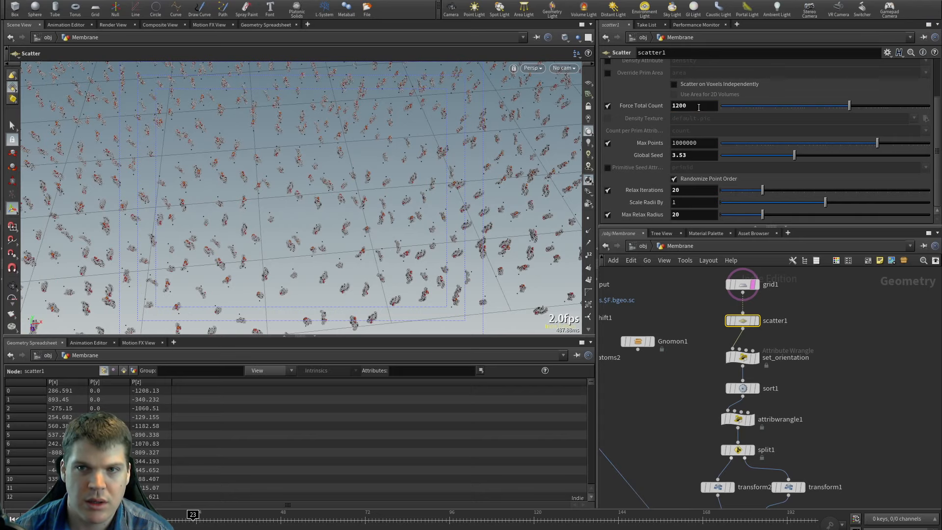
pyautogui.press('Escape')
pyautogui.moveTo(417, 261); pyautogui.dragTo(388, 206)
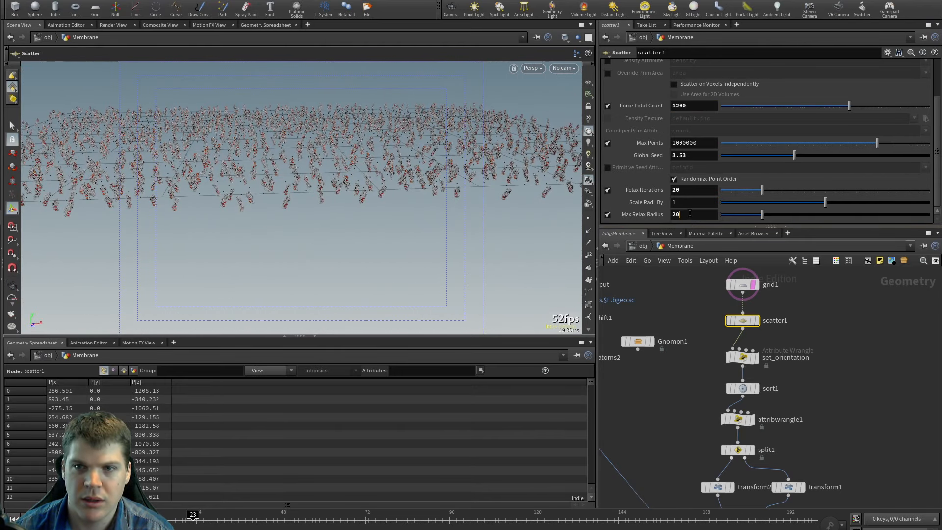
# Step: Set scatter1's Max Relax Radius to 22 and view the redistributed molecules from a higher perspective angle
pyautogui.click(690, 213)
pyautogui.write('22')
pyautogui.press('Return')
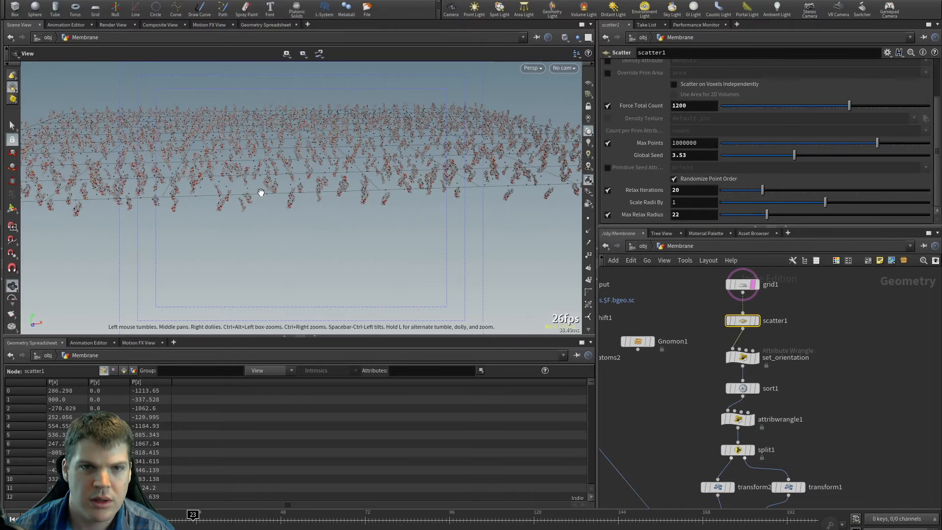
pyautogui.press('[')
pyautogui.keyDown('alt'); pyautogui.moveTo(309, 193); pyautogui.dragTo(324, 220); pyautogui.keyUp('alt')
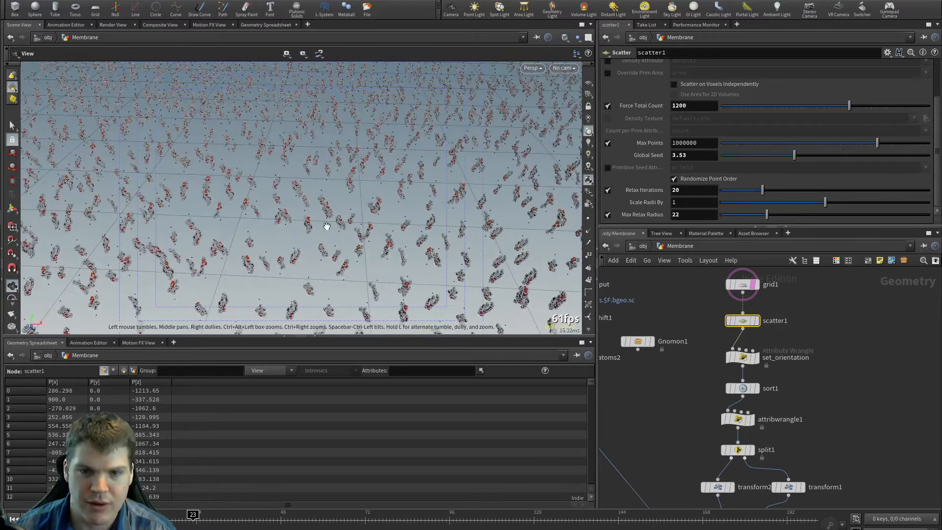
# Step: Look through shotCam and set scatter1's Force Total Count to 1400
pyautogui.press('[')
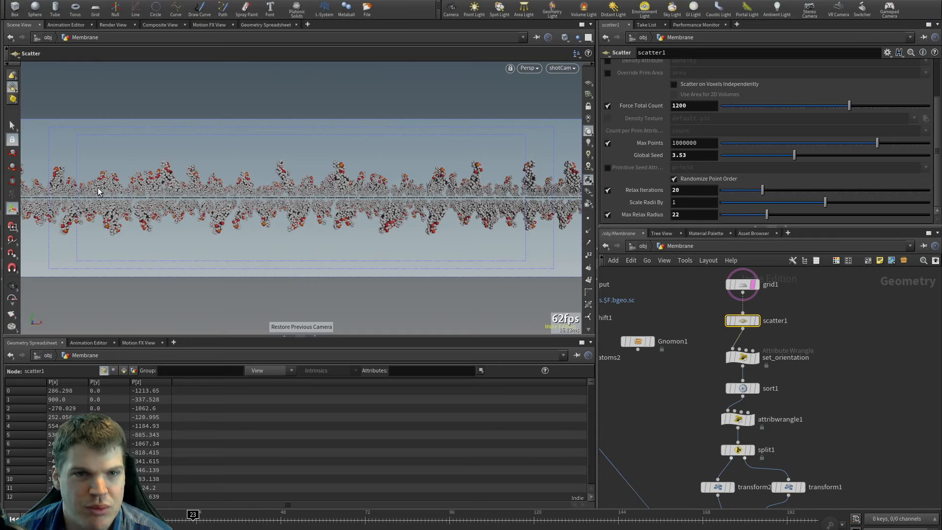
pyautogui.write('1400')
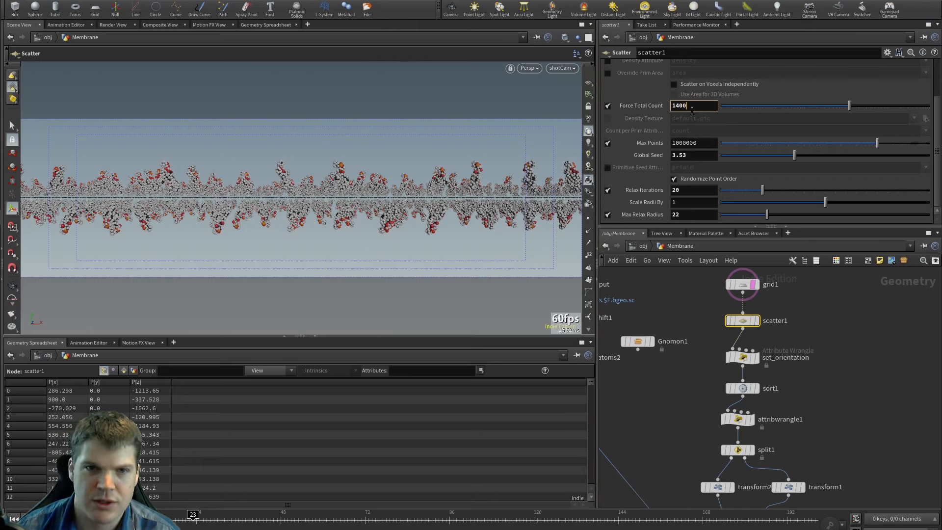
pyautogui.press('Return')
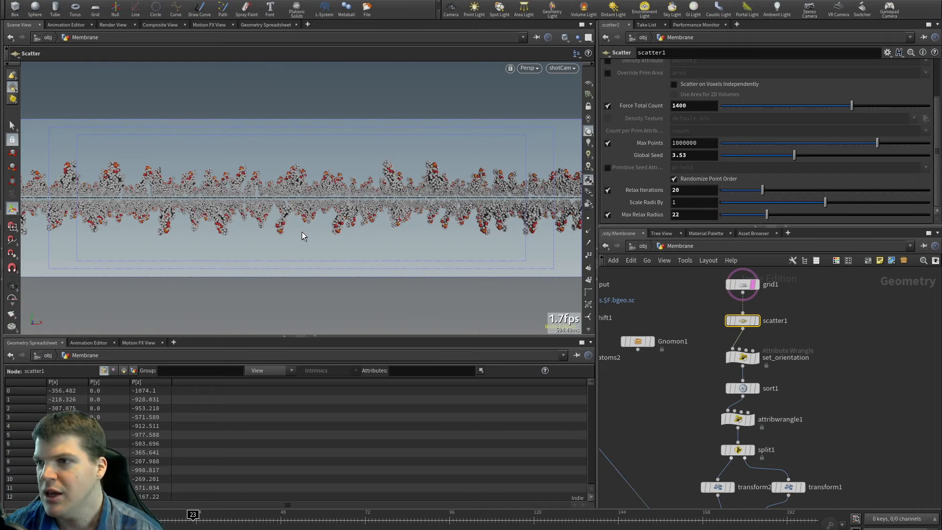
# Step: Set transform2's vertical Translate value to 22 to move the top membrane layer closer to the bottom layer
pyautogui.click(666, 444)
pyautogui.moveTo(666, 447); pyautogui.dragTo(706, 275, button='middle')
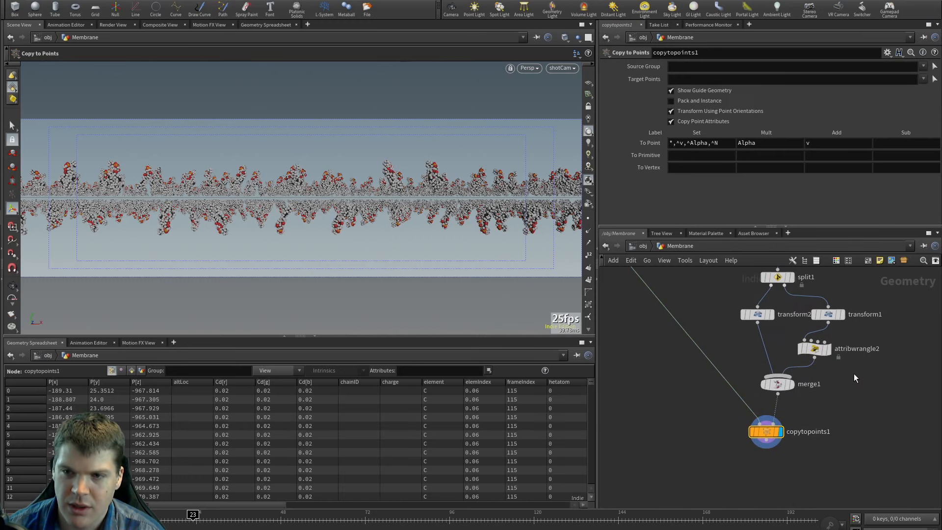
pyautogui.moveTo(850, 321); pyautogui.dragTo(851, 478, button='middle')
pyautogui.moveTo(830, 309)
pyautogui.mouseDown(button='middle')
pyautogui.moveTo(810, 330)
pyautogui.moveTo(837, 319)
pyautogui.mouseUp(button='middle')
pyautogui.moveTo(825, 473); pyautogui.dragTo(825, 420, button='middle')
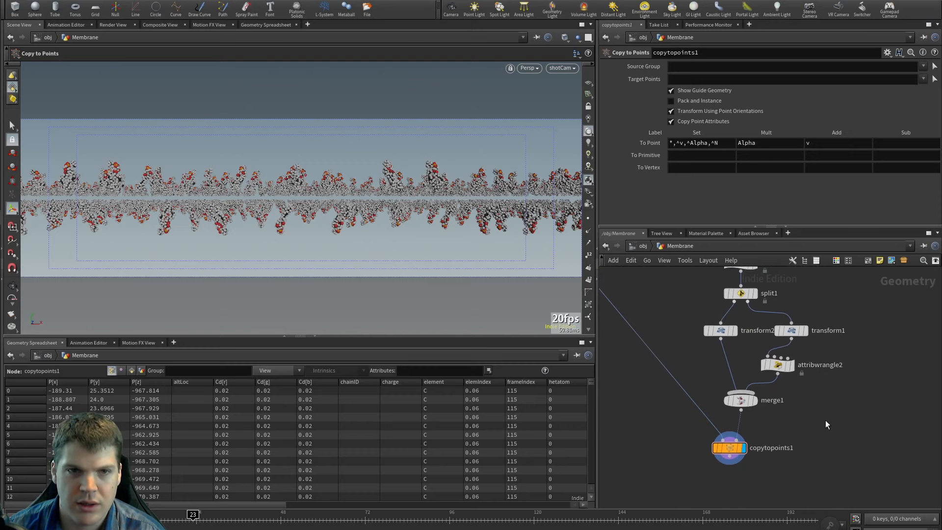
pyautogui.click(729, 332)
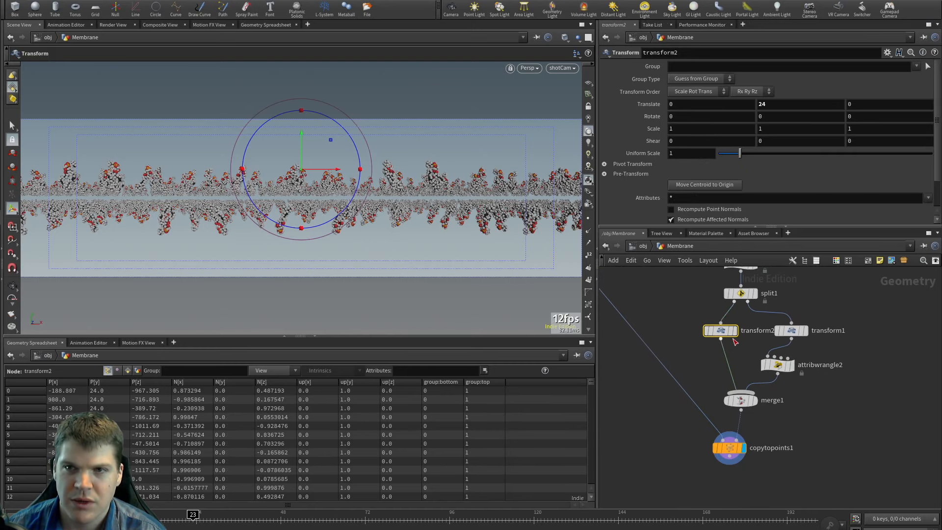
pyautogui.moveTo(774, 103); pyautogui.dragTo(754, 82, button='middle')
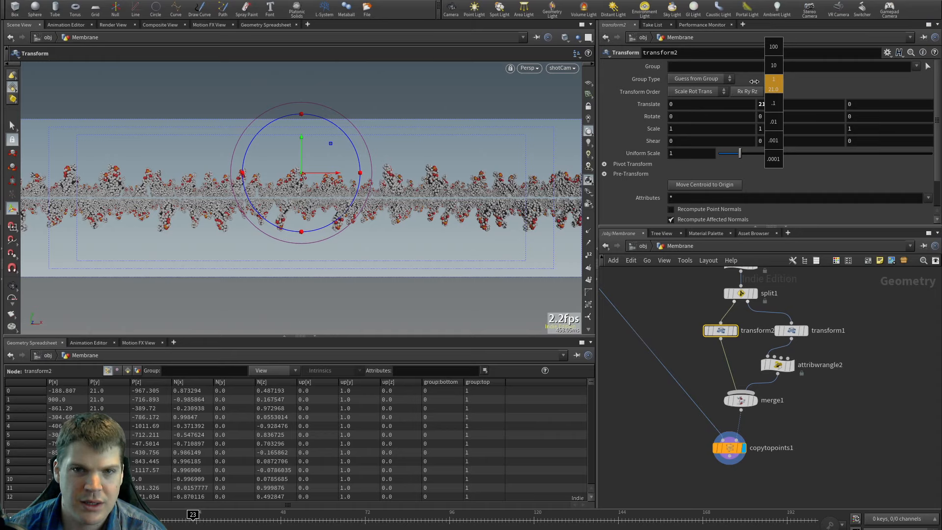
pyautogui.moveTo(754, 82); pyautogui.dragTo(757, 81, button='middle')
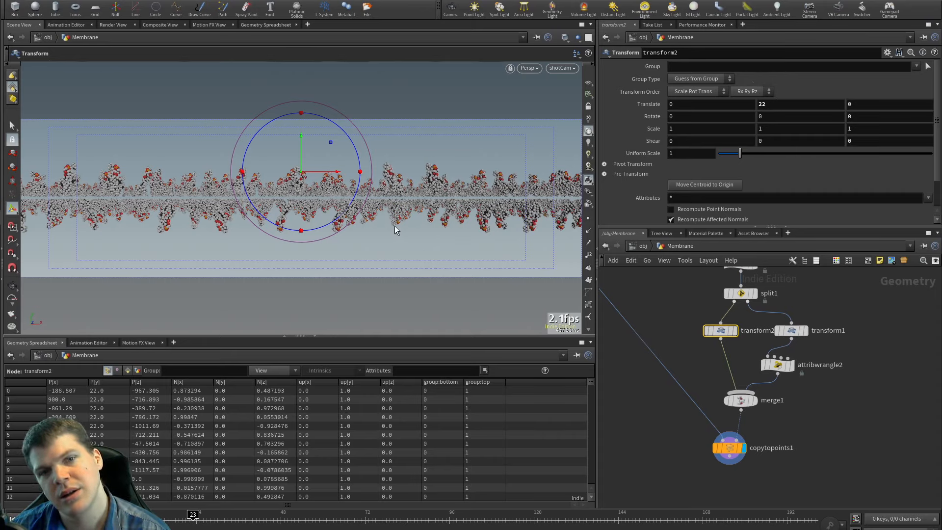
pyautogui.click(663, 427)
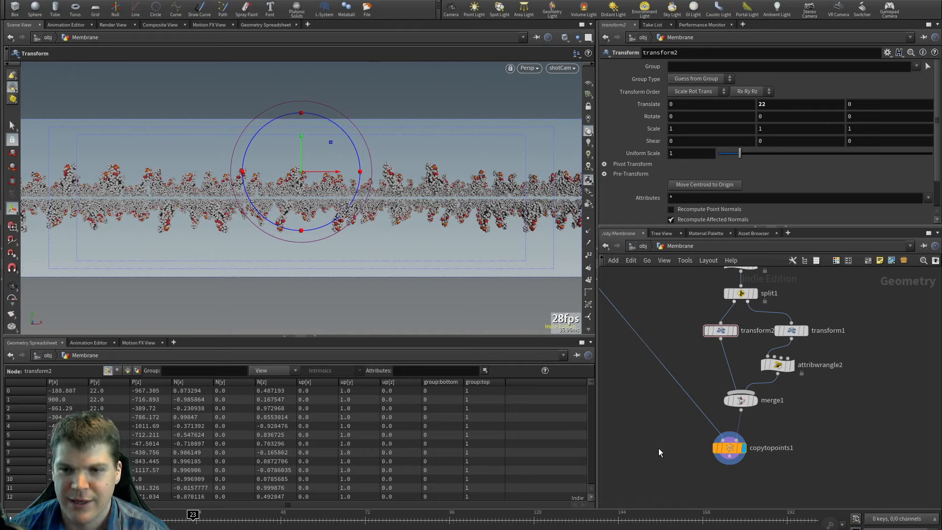
# Step: Examine the molecules of the membrane up close and from a raised perspective outside shotCam
pyautogui.moveTo(658, 448); pyautogui.dragTo(666, 439, button='middle')
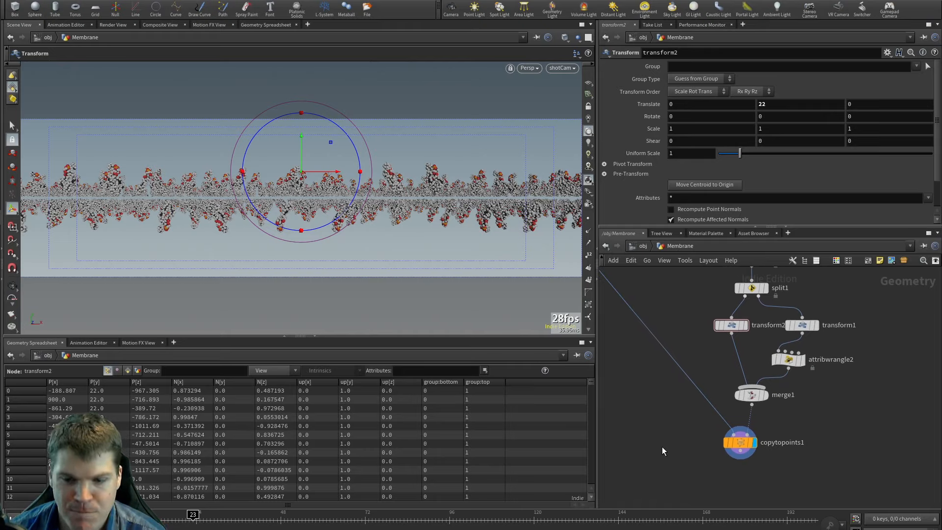
pyautogui.moveTo(663, 275); pyautogui.dragTo(683, 369, button='middle')
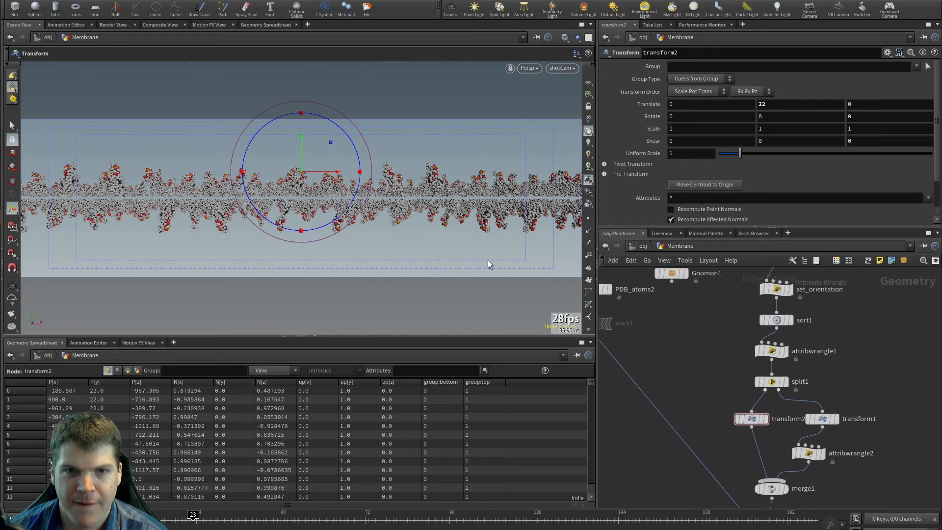
pyautogui.moveTo(679, 331); pyautogui.dragTo(773, 394, button='middle')
pyautogui.scroll(-1, 779, 404)
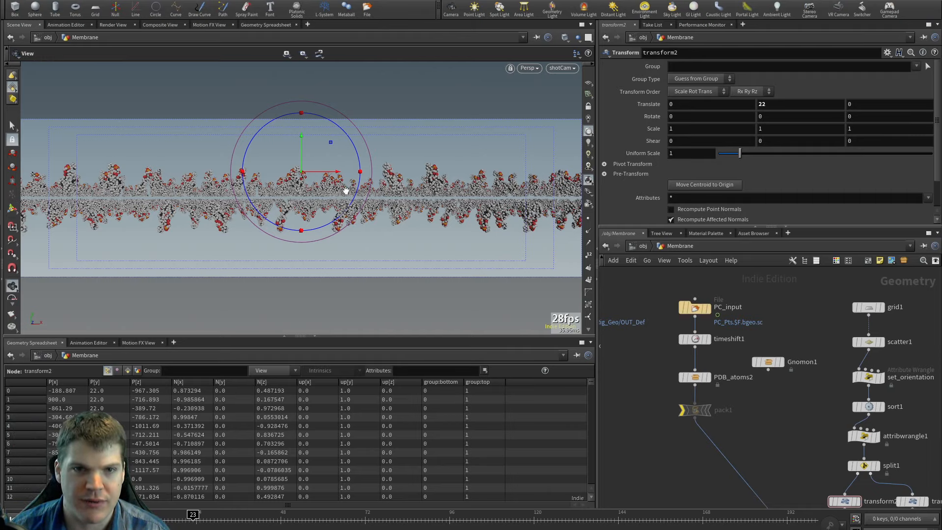
pyautogui.keyDown('alt'); pyautogui.moveTo(429, 197); pyautogui.dragTo(376, 203, button='right'); pyautogui.keyUp('alt')
pyautogui.moveTo(376, 203); pyautogui.dragTo(392, 227)
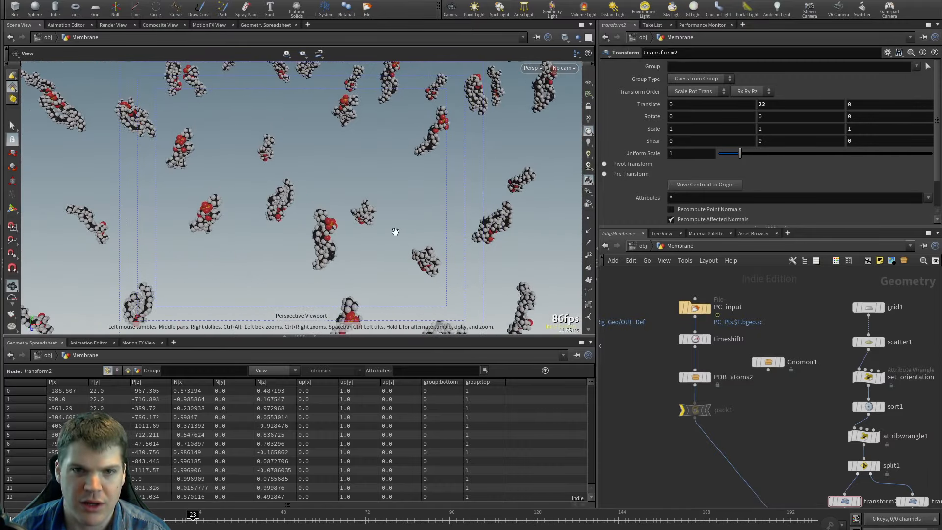
pyautogui.moveTo(263, 244); pyautogui.dragTo(443, 199)
pyautogui.keyDown('alt'); pyautogui.moveTo(443, 200); pyautogui.dragTo(330, 209, button='right'); pyautogui.keyUp('alt')
pyautogui.keyDown('alt'); pyautogui.moveTo(330, 209); pyautogui.dragTo(348, 212); pyautogui.keyUp('alt')
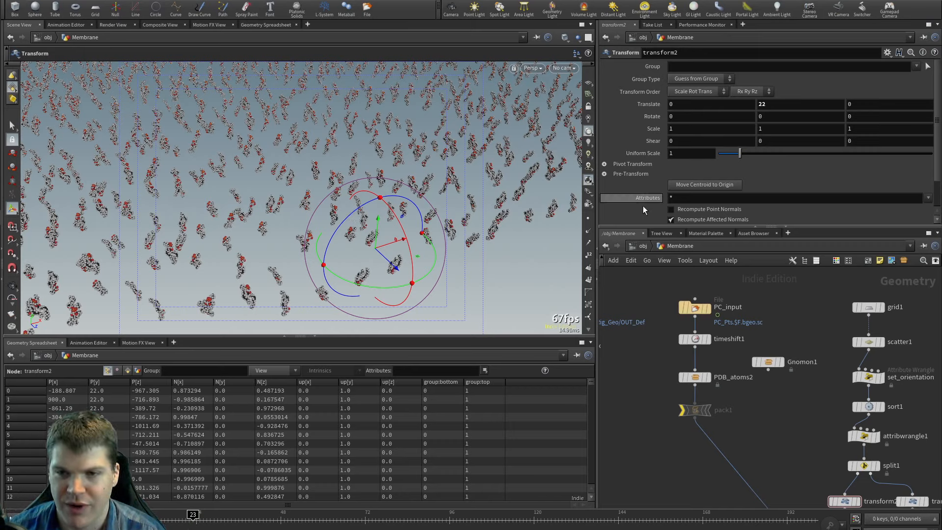
# Step: Compare the point attributes of object_merge1, add_frameIndex, PC_input and timeshift1, scrubbing the timeline to check how frameIndex behaves
pyautogui.moveTo(646, 379); pyautogui.dragTo(726, 381, button='middle')
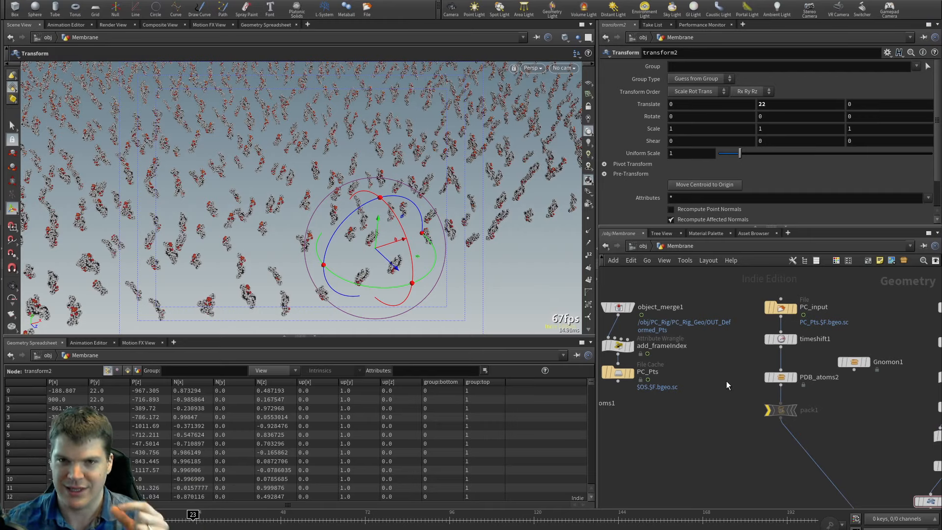
pyautogui.moveTo(675, 426); pyautogui.dragTo(721, 445, button='middle')
pyautogui.click(692, 333)
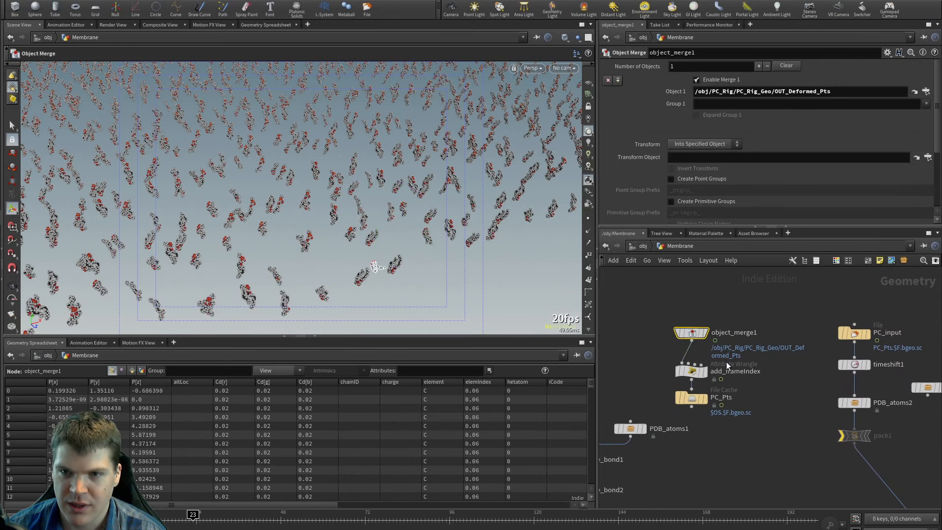
pyautogui.moveTo(317, 506); pyautogui.dragTo(569, 519)
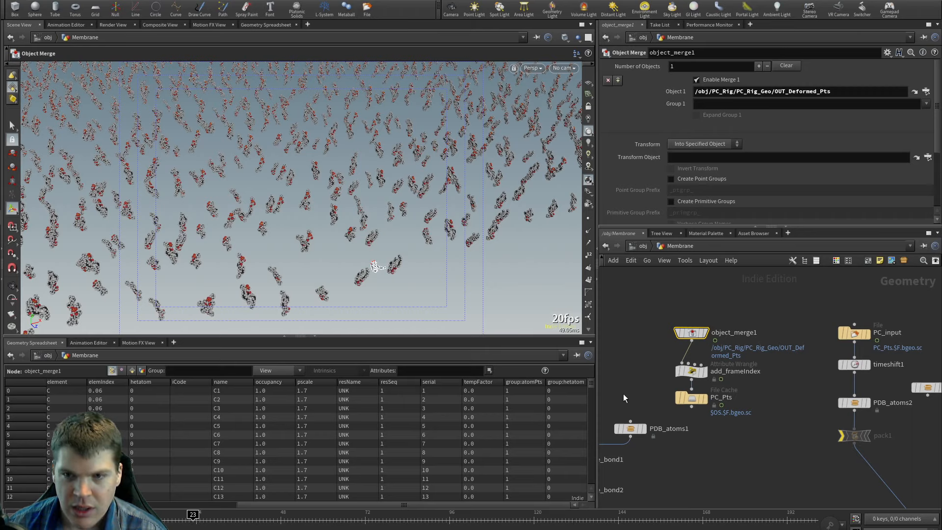
pyautogui.click(692, 371)
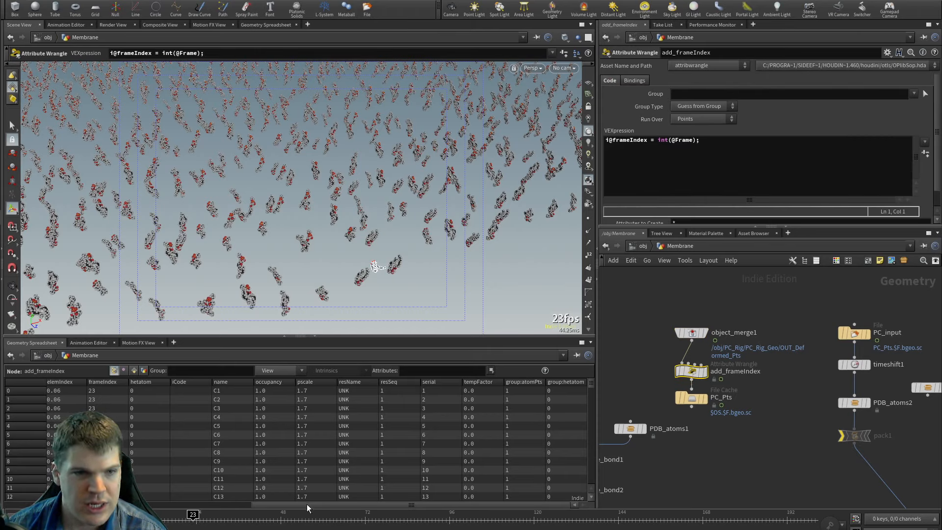
pyautogui.moveTo(293, 505); pyautogui.dragTo(259, 505)
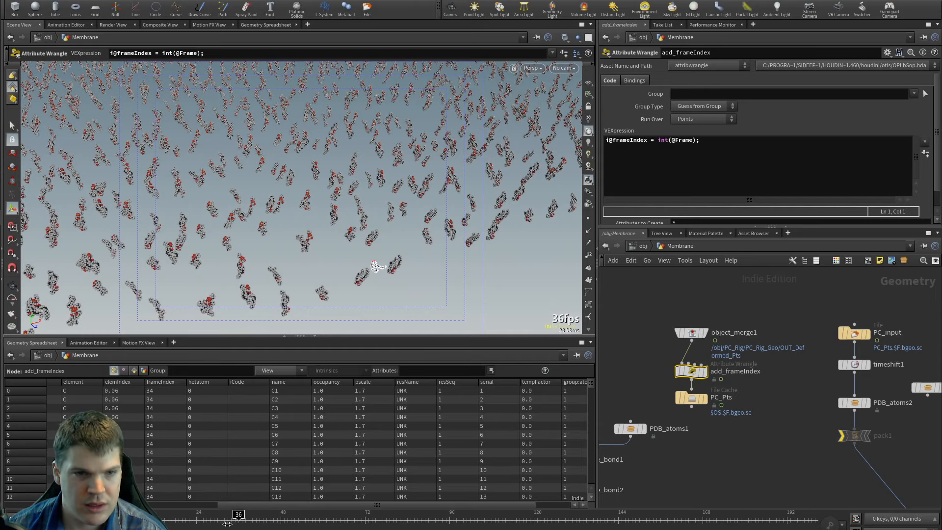
pyautogui.click(865, 333)
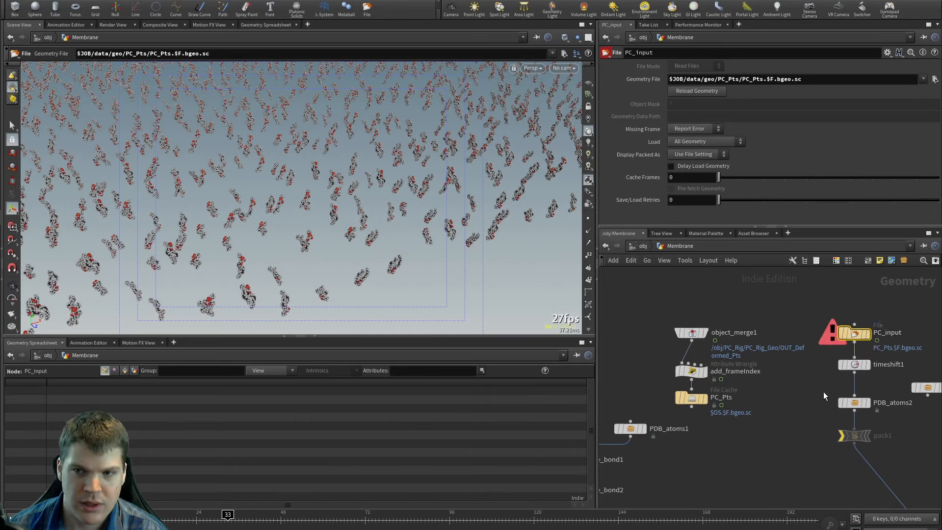
pyautogui.click(863, 365)
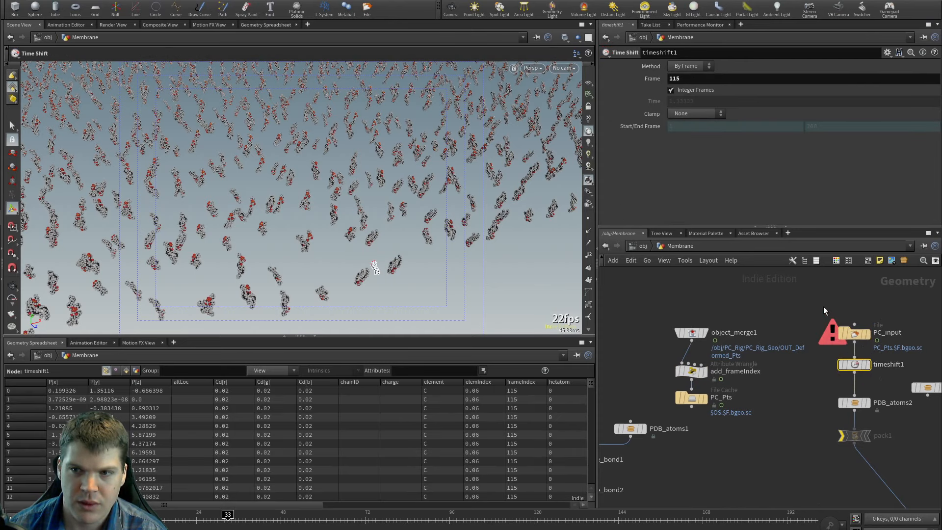
pyautogui.click(856, 333)
pyautogui.click(854, 364)
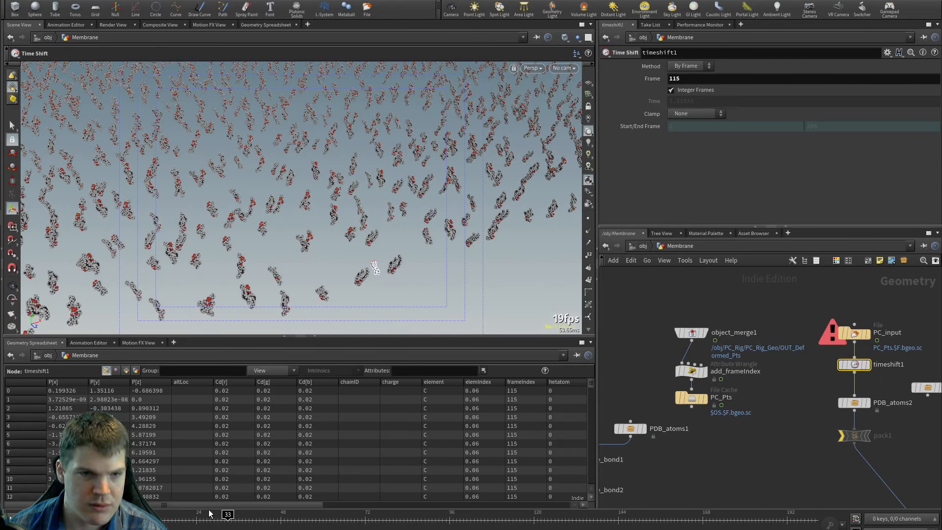
pyautogui.click(802, 454)
pyautogui.moveTo(799, 434); pyautogui.dragTo(778, 439, button='middle')
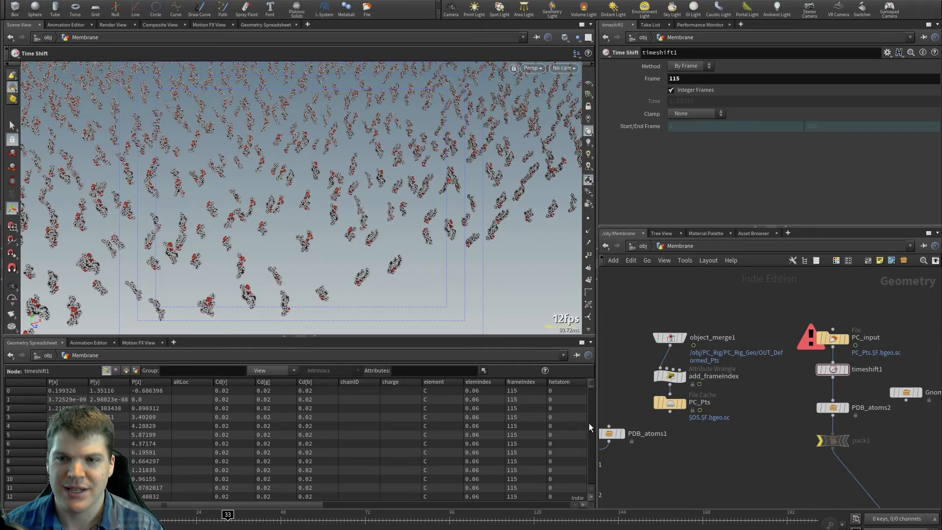
# Step: Re-enable the bypassed pack1 node below PDB_atoms2 and view the packed membrane edge-on
pyautogui.moveTo(801, 397); pyautogui.dragTo(762, 360, button='middle')
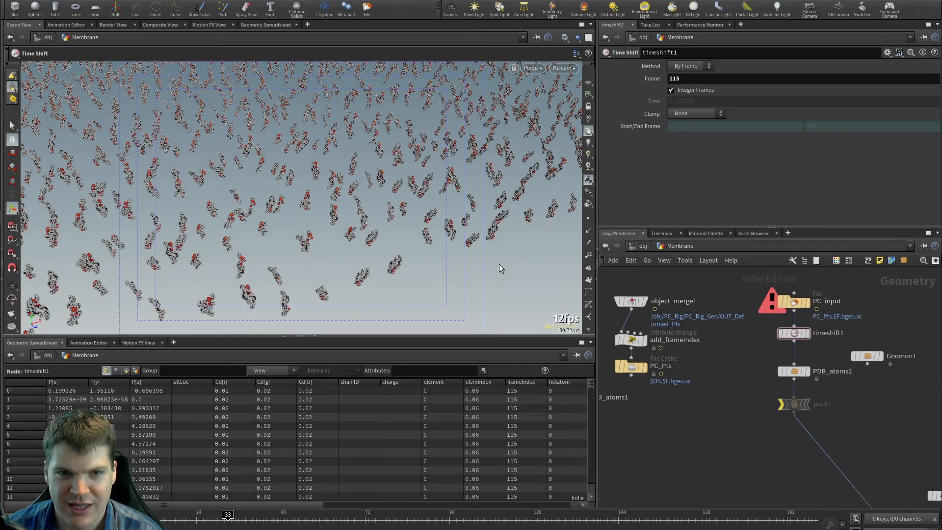
pyautogui.press('Escape')
pyautogui.moveTo(414, 248); pyautogui.dragTo(361, 266)
pyautogui.moveTo(754, 417); pyautogui.dragTo(794, 406)
pyautogui.press('b')
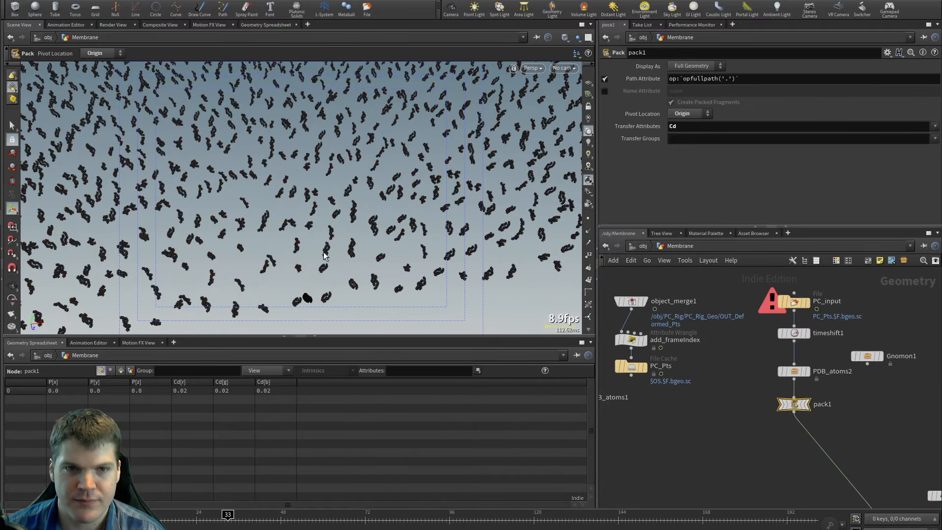
pyautogui.press('Escape')
pyautogui.moveTo(324, 255); pyautogui.dragTo(461, 206)
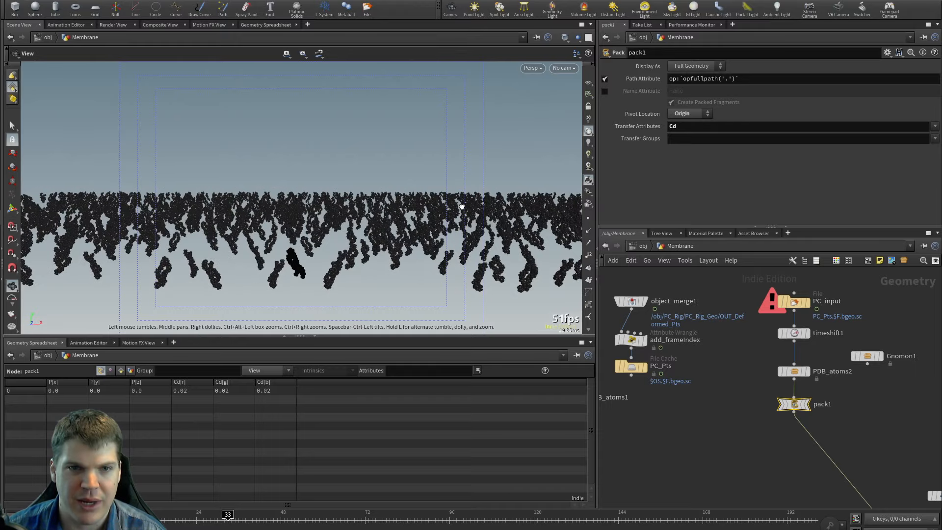
pyautogui.scroll(-3, 736, 437)
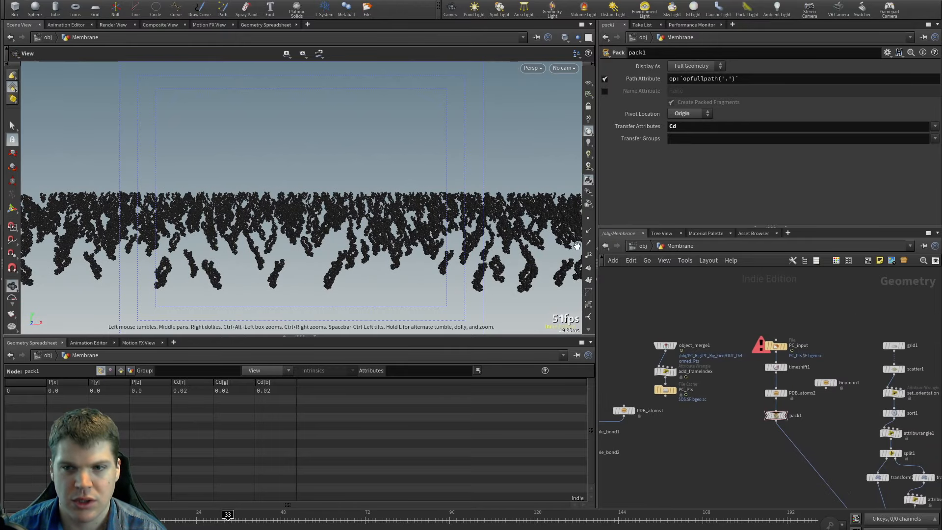
pyautogui.moveTo(291, 167)
pyautogui.mouseDown()
pyautogui.moveTo(295, 282)
pyautogui.moveTo(283, 175)
pyautogui.moveTo(294, 169)
pyautogui.moveTo(285, 163)
pyautogui.mouseUp()
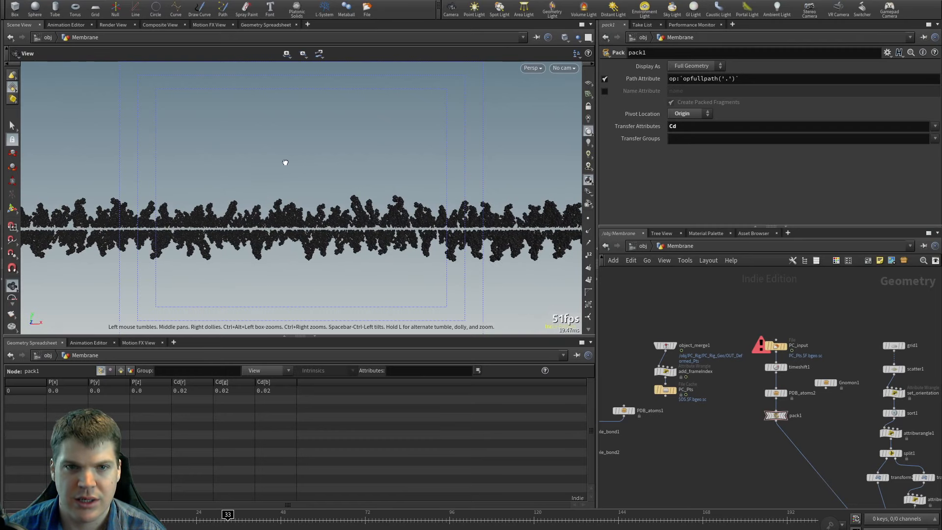
pyautogui.press('Return')
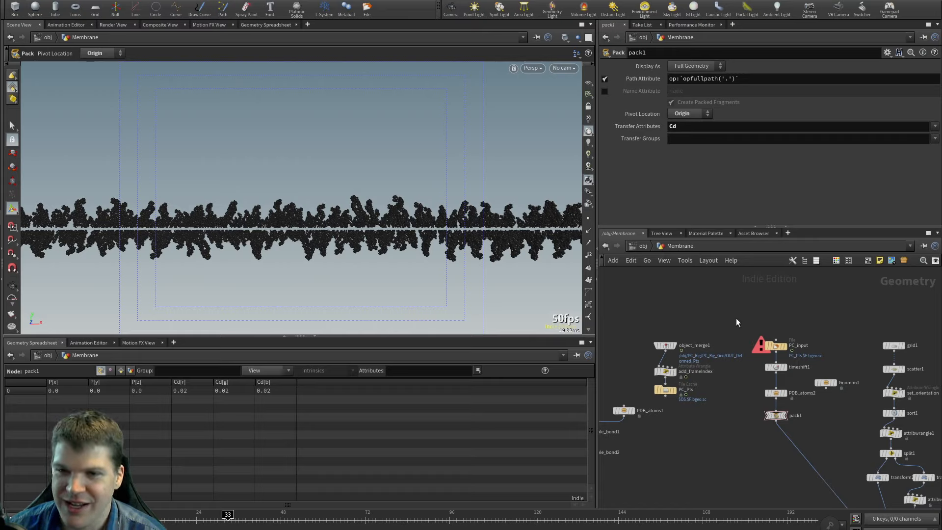
pyautogui.moveTo(736, 307); pyautogui.dragTo(810, 431)
pyautogui.click(752, 452)
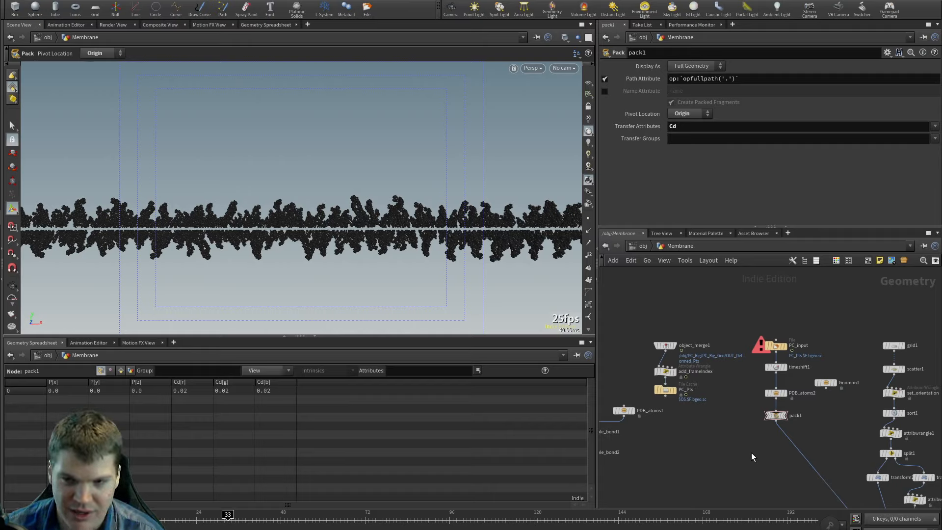
pyautogui.moveTo(763, 447)
pyautogui.mouseDown(button='middle')
pyautogui.moveTo(695, 405)
pyautogui.moveTo(694, 363)
pyautogui.moveTo(690, 406)
pyautogui.moveTo(679, 394)
pyautogui.moveTo(702, 425)
pyautogui.moveTo(805, 405)
pyautogui.moveTo(689, 408)
pyautogui.mouseUp(button='middle')
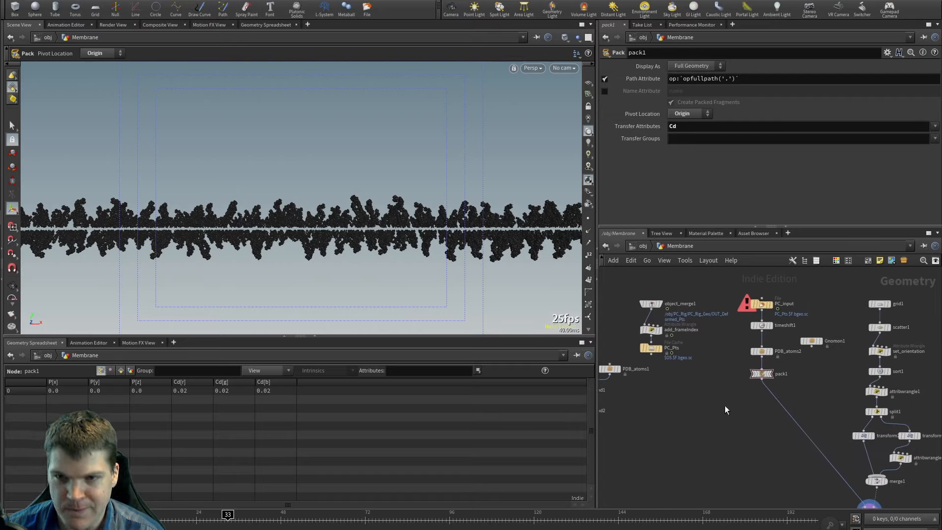
pyautogui.moveTo(725, 405); pyautogui.dragTo(714, 407, button='middle')
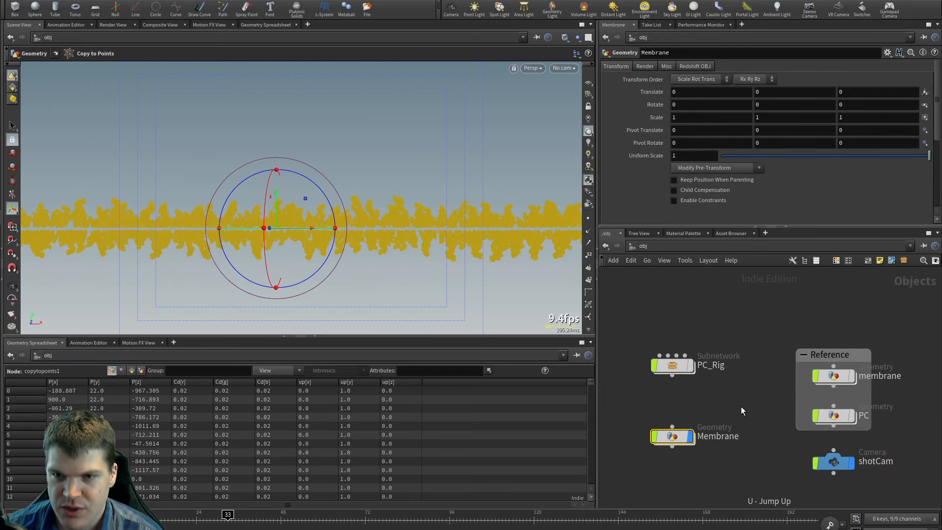
pyautogui.moveTo(681, 413); pyautogui.dragTo(779, 441, button='middle')
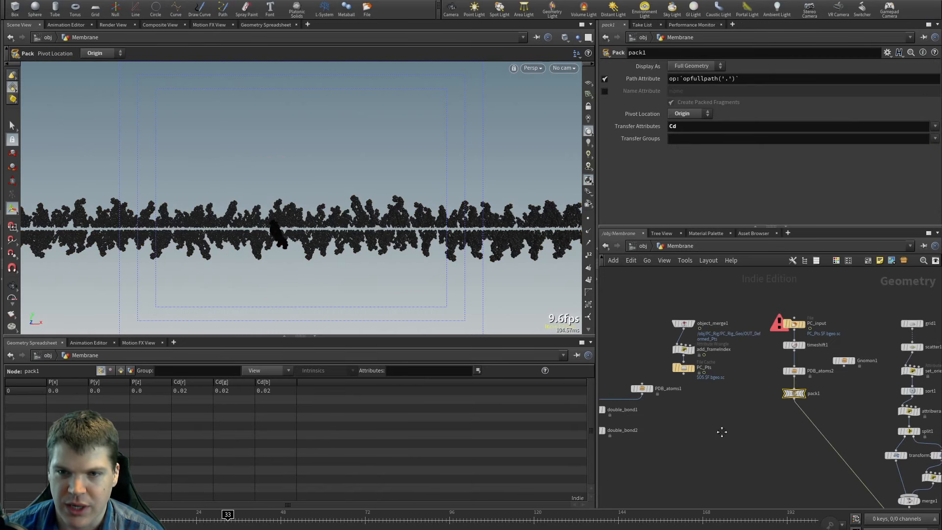
# Step: Display the add_frameIndex output and frame its molecule points in the viewport
pyautogui.scroll(4, 778, 438)
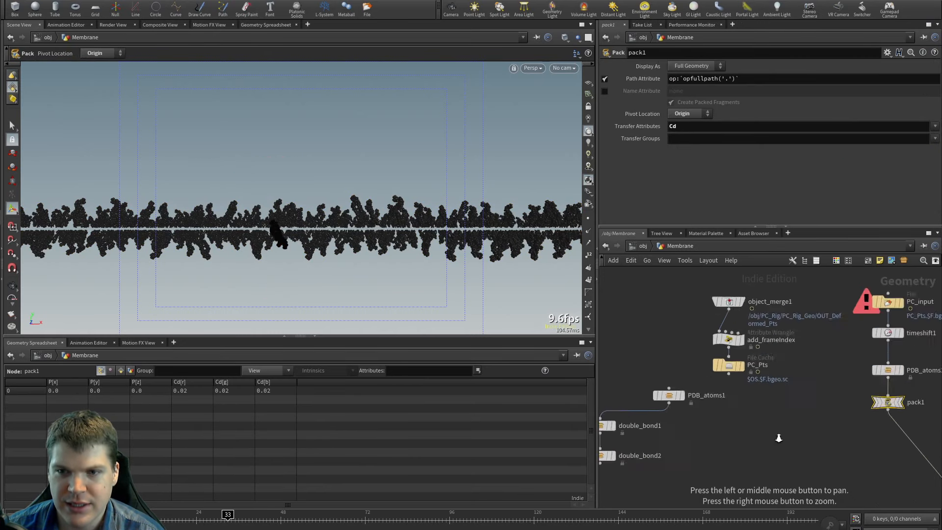
pyautogui.moveTo(742, 385); pyautogui.dragTo(762, 472, button='middle')
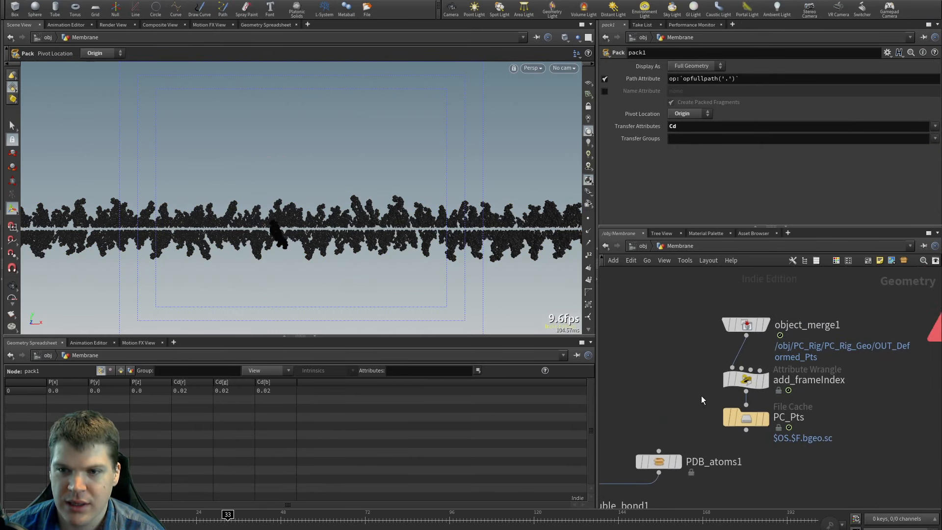
pyautogui.click(764, 380)
pyautogui.press('Escape')
pyautogui.press('f')
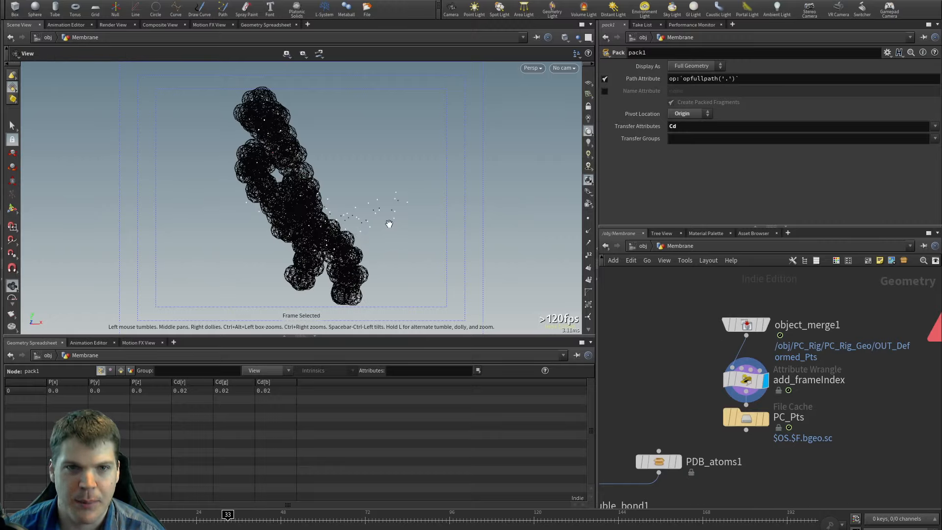
pyautogui.moveTo(389, 224); pyautogui.dragTo(344, 247)
pyautogui.press('Return')
# Step: Wire PC_Pts into PDB_atoms1, display the atoms, and scrub the timeline to frame 80
pyautogui.moveTo(679, 402); pyautogui.dragTo(723, 329, button='middle')
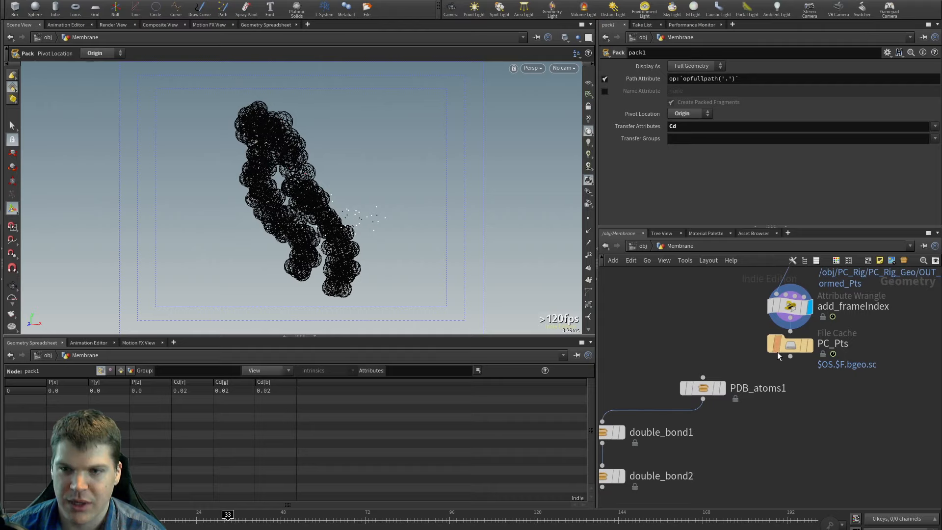
pyautogui.moveTo(790, 357); pyautogui.dragTo(703, 377)
pyautogui.press('r')
pyautogui.click(703, 390)
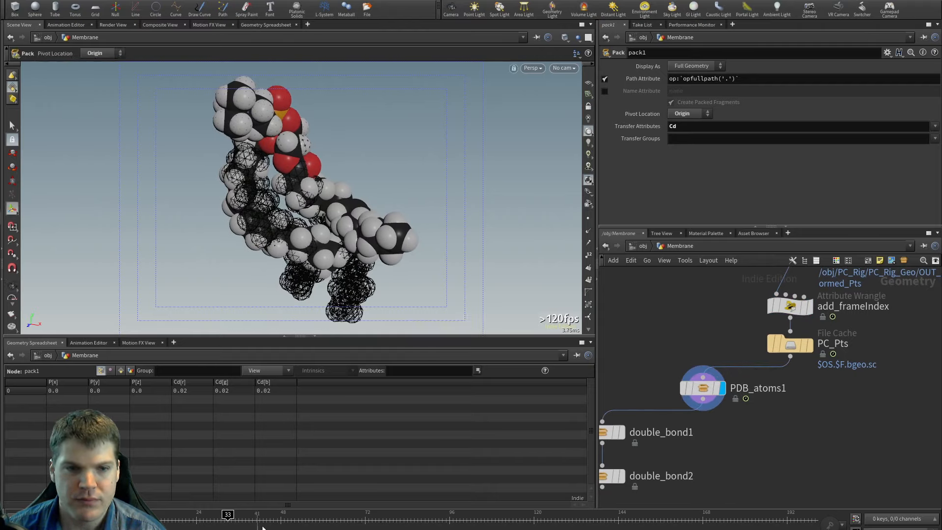
pyautogui.moveTo(189, 521)
pyautogui.mouseDown()
pyautogui.moveTo(682, 520)
pyautogui.moveTo(364, 523)
pyautogui.moveTo(393, 521)
pyautogui.mouseUp()
# Step: Reduce the PDB_atoms1 Atom Scale to about 0.28 and enable its Ball and Stick display
pyautogui.click(698, 404)
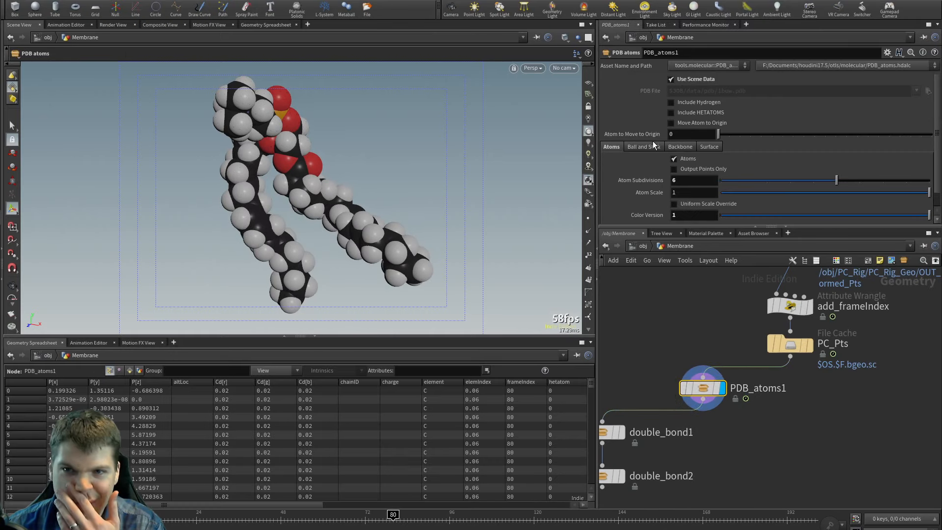
pyautogui.click(611, 146)
pyautogui.moveTo(829, 193); pyautogui.dragTo(776, 195)
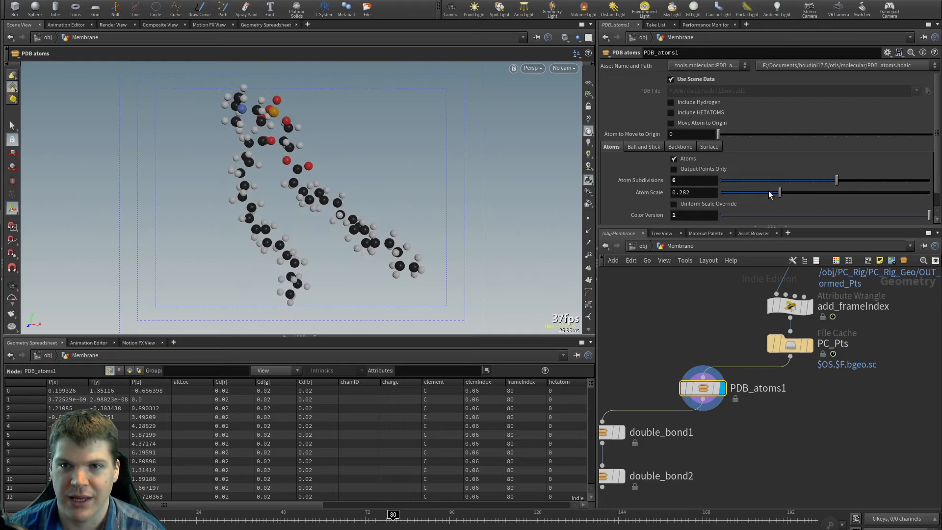
pyautogui.click(643, 146)
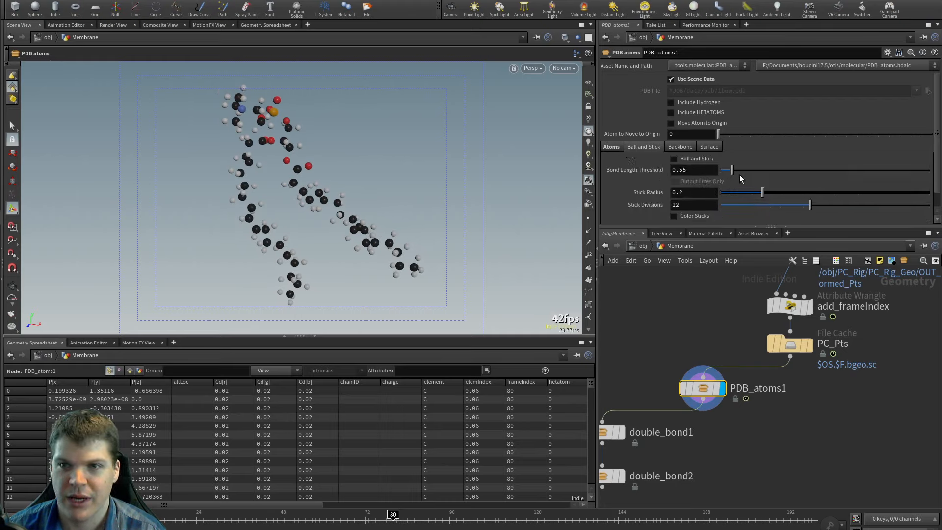
pyautogui.click(684, 162)
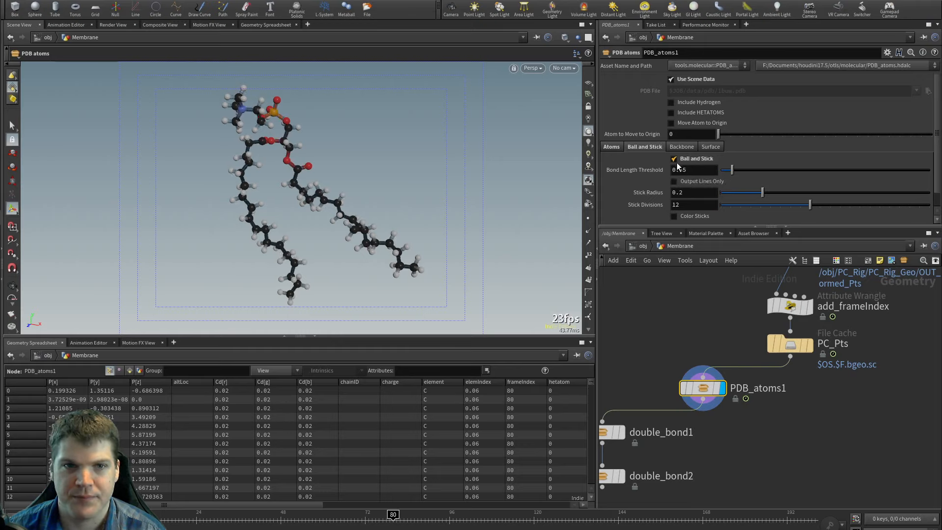
# Step: Scrub the timeline and orbit the ball-and-stick molecule to examine how its head and tails move
pyautogui.moveTo(376, 522); pyautogui.dragTo(168, 512)
pyautogui.scroll(-3, 208, 181)
pyautogui.keyDown('alt'); pyautogui.moveTo(208, 181); pyautogui.dragTo(316, 192); pyautogui.keyUp('alt')
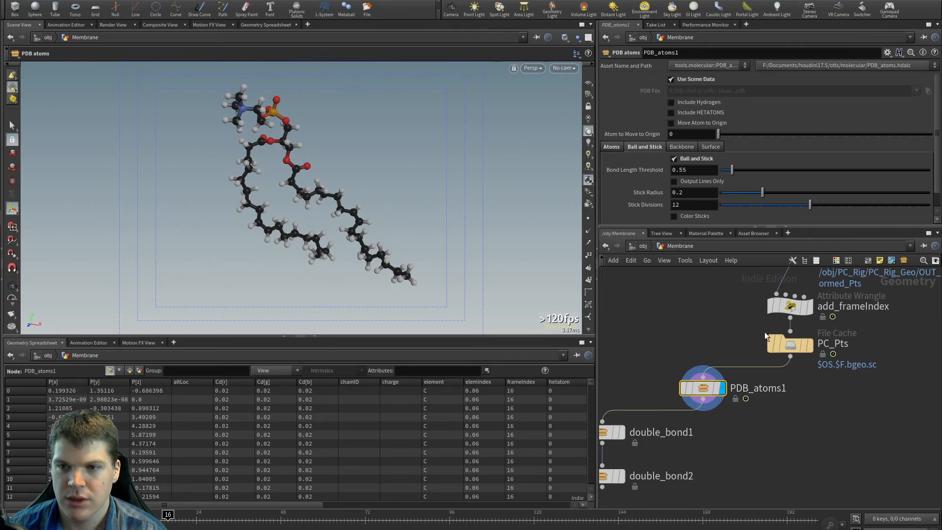
pyautogui.moveTo(767, 336); pyautogui.dragTo(728, 351, button='middle')
pyautogui.click(127, 513)
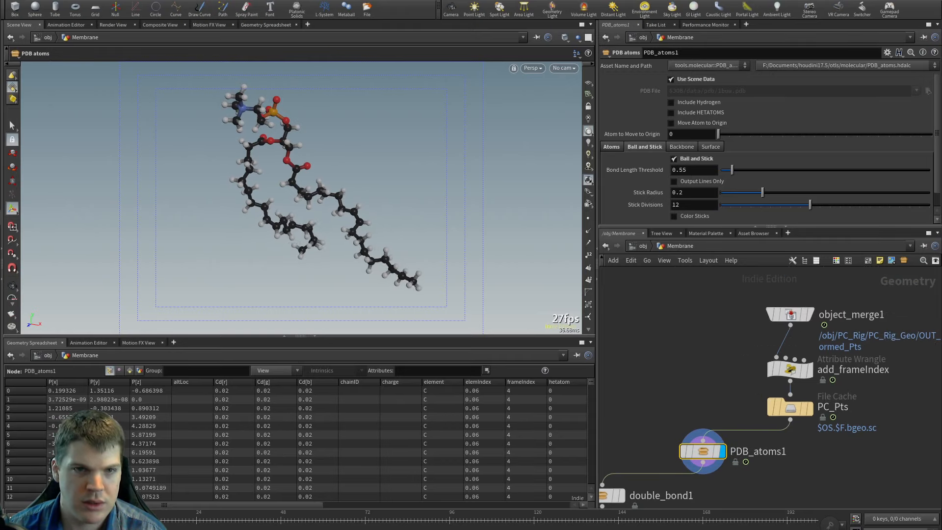
pyautogui.moveTo(222, 519)
pyautogui.mouseDown()
pyautogui.moveTo(814, 527)
pyautogui.moveTo(231, 518)
pyautogui.mouseUp()
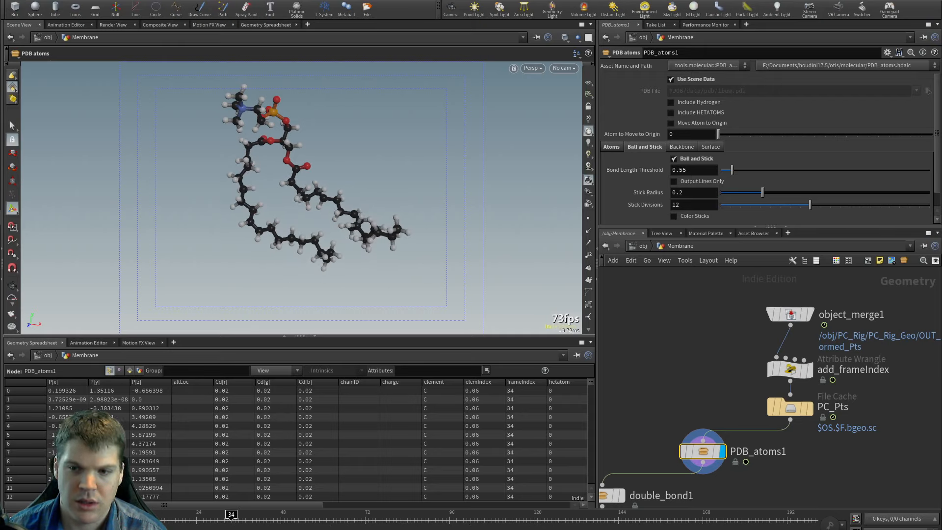
pyautogui.click(242, 514)
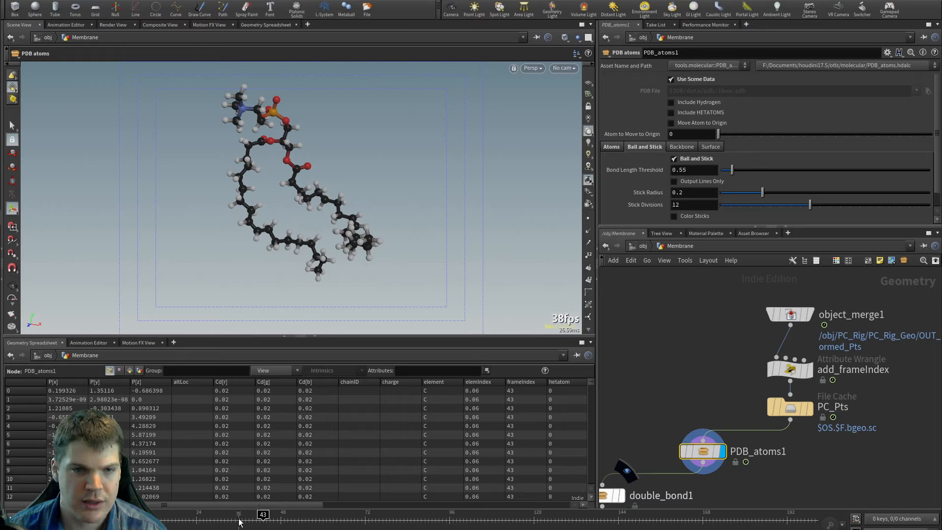
pyautogui.moveTo(239, 522); pyautogui.dragTo(152, 510)
pyautogui.press('Escape')
pyautogui.moveTo(278, 235); pyautogui.dragTo(235, 180)
pyautogui.keyDown('alt'); pyautogui.moveTo(235, 180); pyautogui.dragTo(357, 182, button='right'); pyautogui.keyUp('alt')
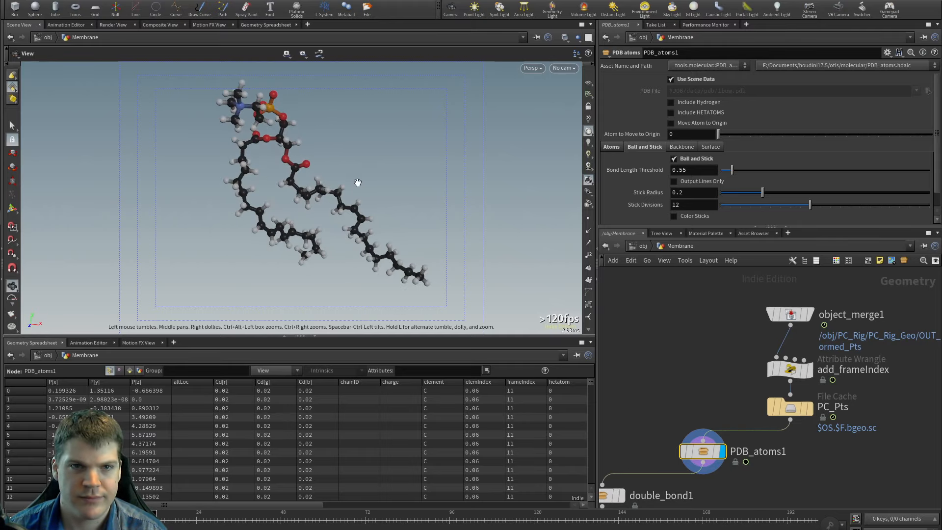
# Step: Go into the PC_Rig subnetwork and set the Main Amplitude of chop_legA_random_motion to 50
pyautogui.press('u')
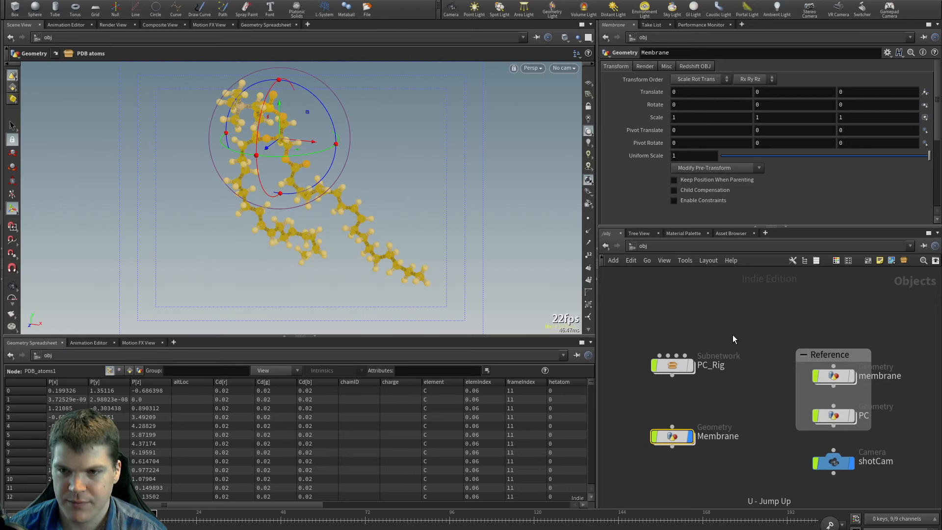
pyautogui.doubleClick(672, 366)
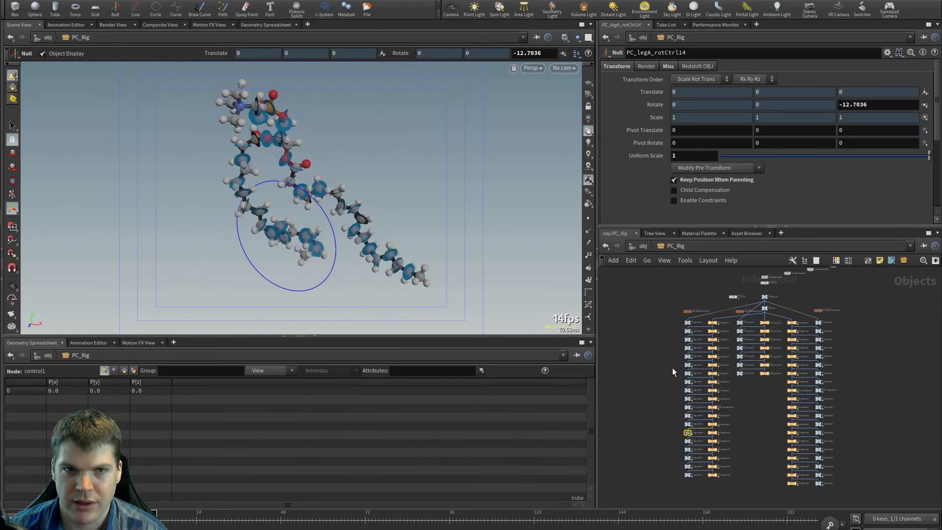
pyautogui.click(701, 314)
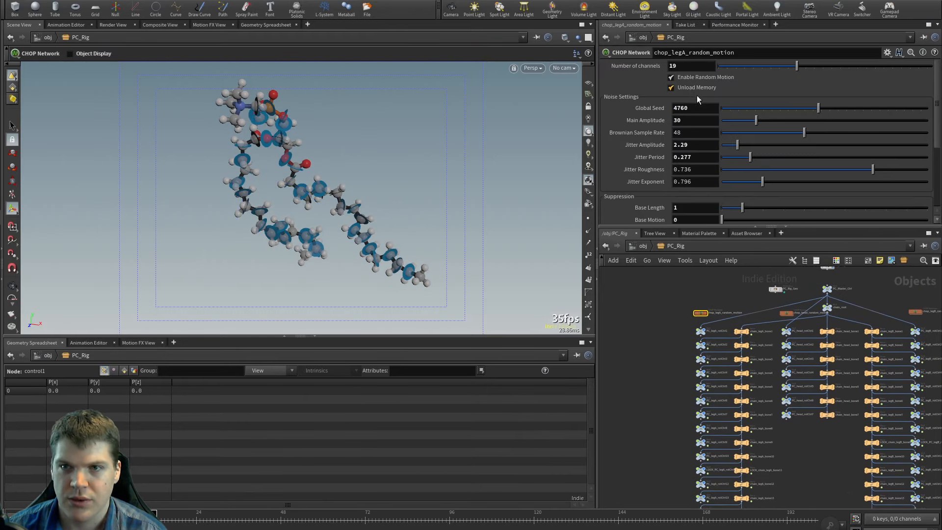
pyautogui.click(689, 123)
pyautogui.write('50')
pyautogui.press('Return')
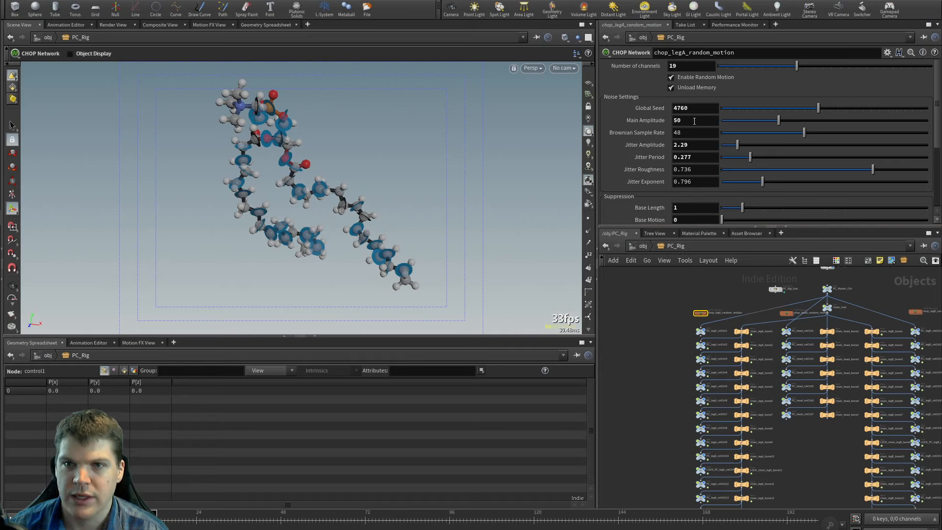
pyautogui.moveTo(746, 294); pyautogui.dragTo(725, 328, button='middle')
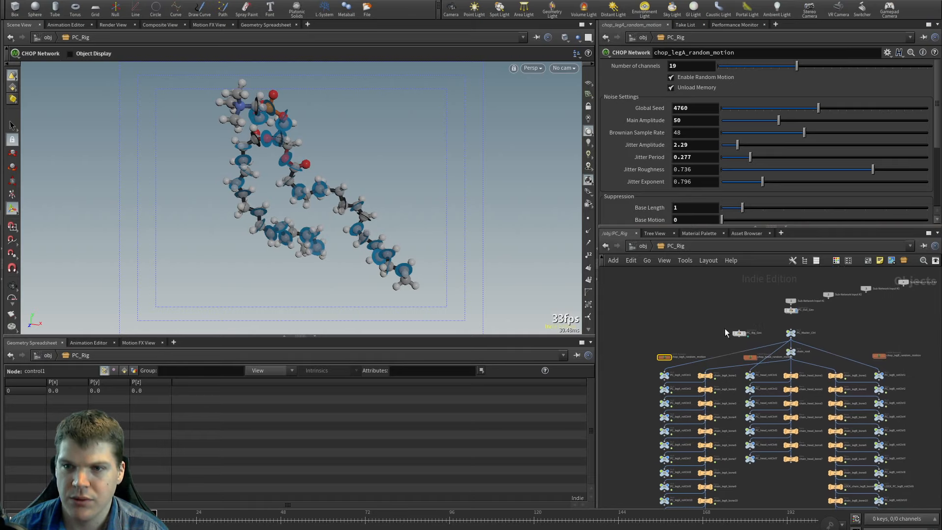
# Step: Set the Main Amplitude of chop_head_random_motion to 80 and enable its random motion
pyautogui.click(749, 357)
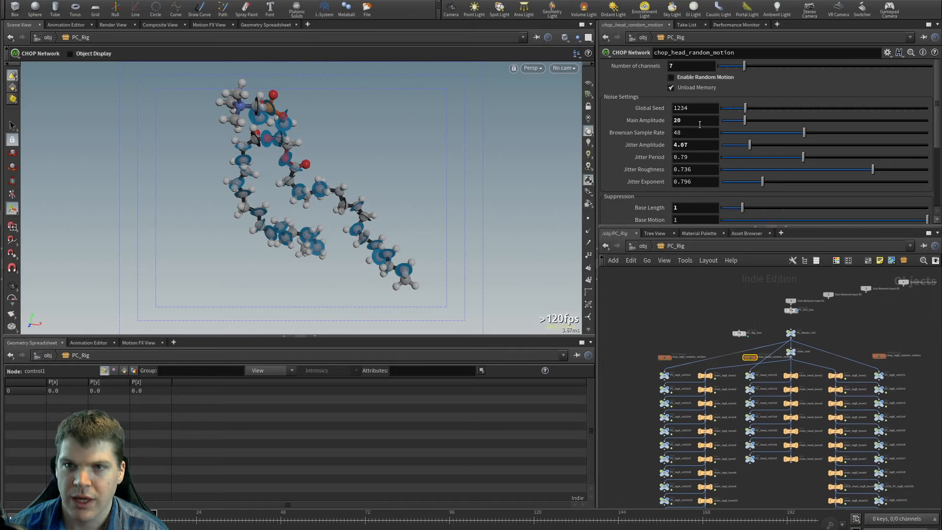
pyautogui.write('80')
pyautogui.press('Return')
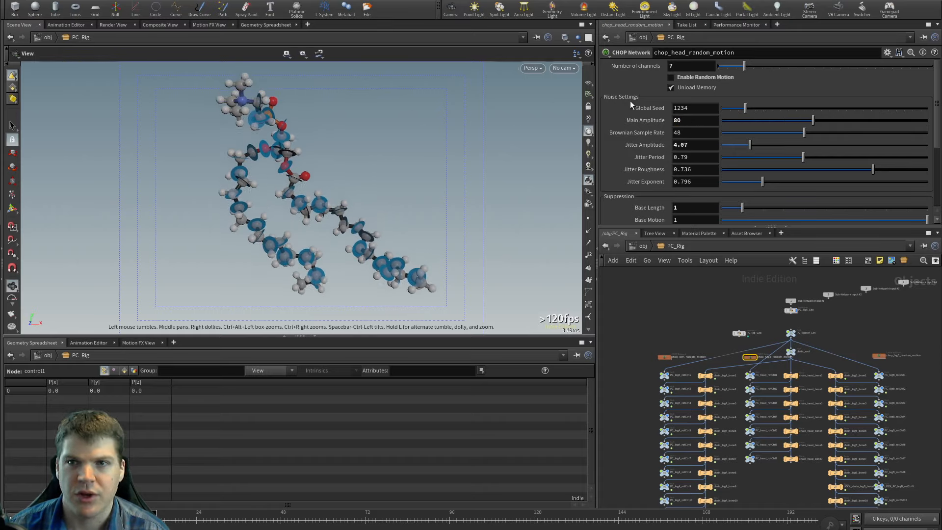
pyautogui.click(704, 78)
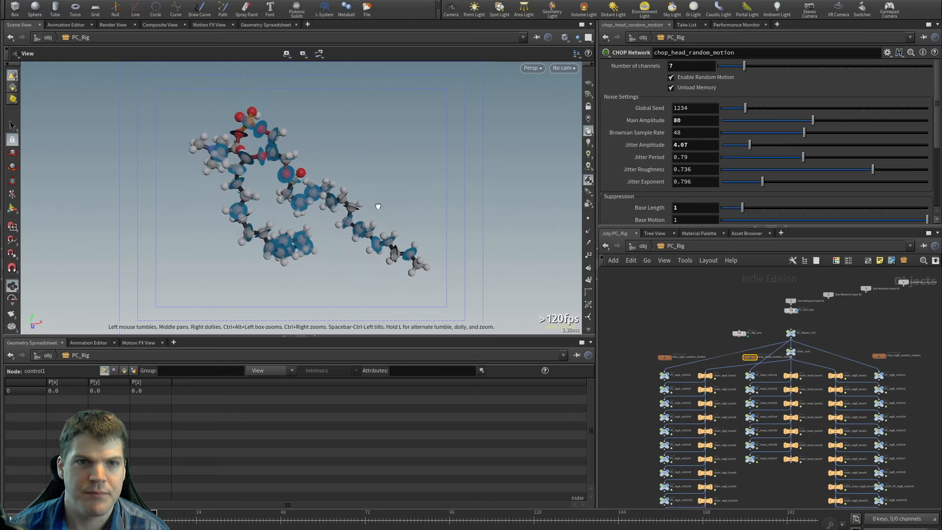
# Step: Set the head motion's suppression Base Length to 2 and Base Motion to 0.413
pyautogui.scroll(-5, 640, 191)
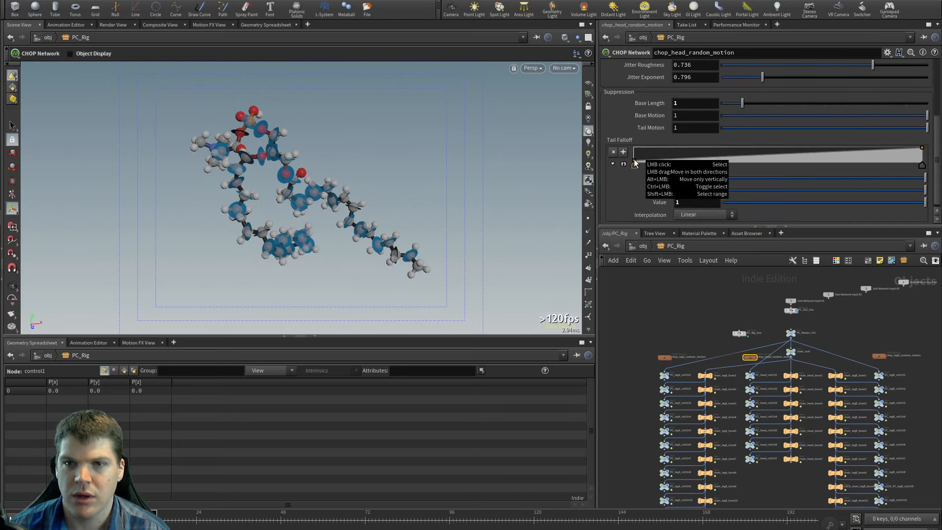
pyautogui.scroll(2, 711, 154)
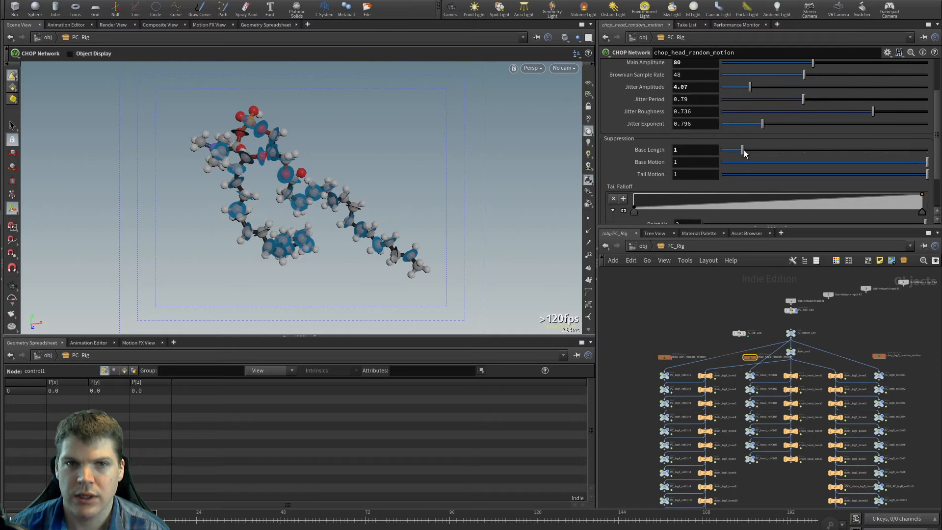
pyautogui.moveTo(744, 153); pyautogui.dragTo(764, 153)
pyautogui.scroll(1, 636, 145)
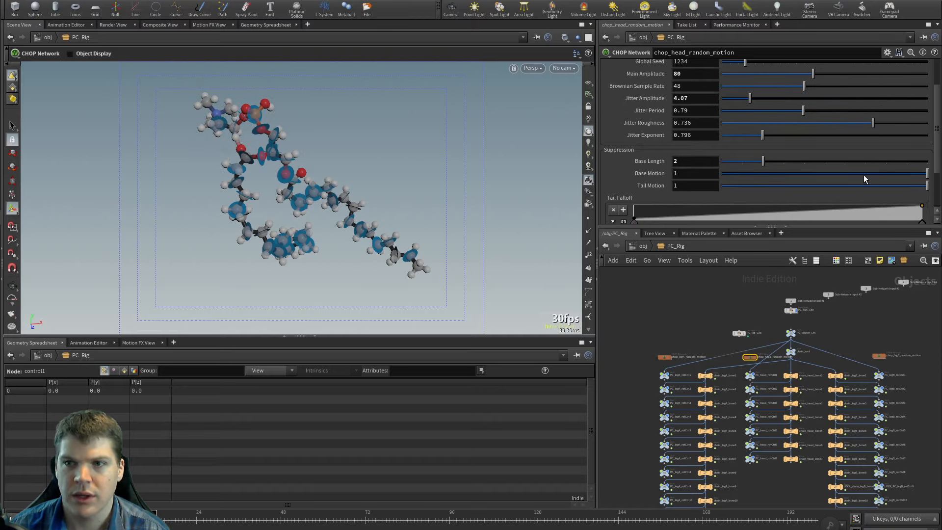
pyautogui.moveTo(916, 175); pyautogui.dragTo(807, 183)
pyautogui.press('Escape')
pyautogui.moveTo(391, 171); pyautogui.dragTo(323, 123)
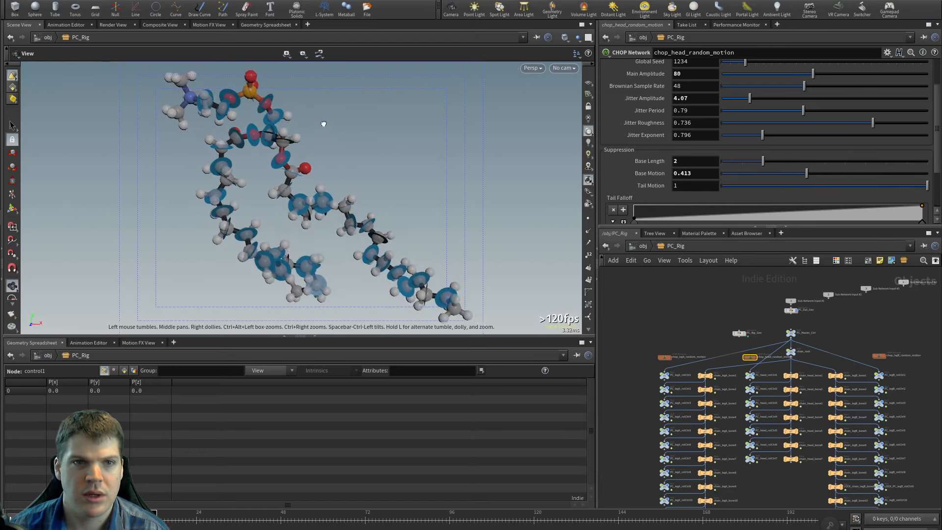
# Step: Rotate the head control PC_head_rotCtrl3 about Z to about -64.8 degrees
pyautogui.press('s')
pyautogui.click(275, 97)
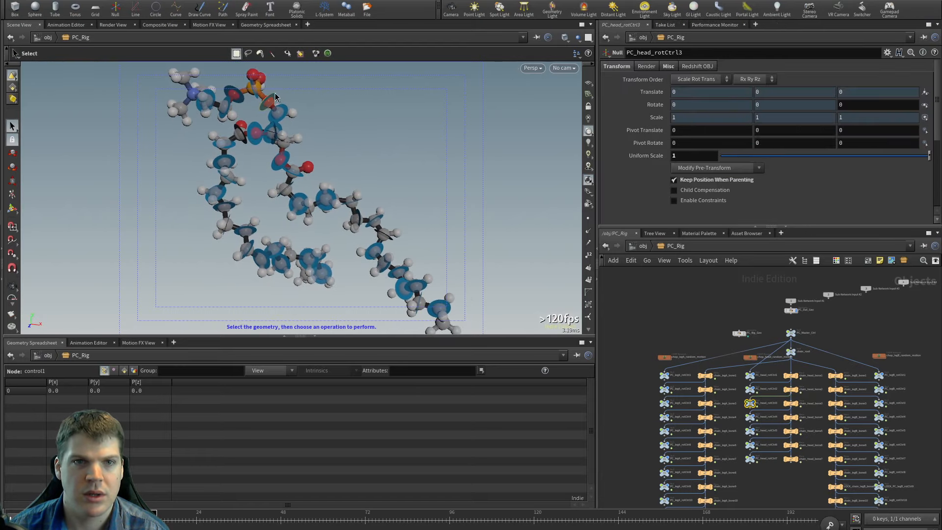
pyautogui.press('r')
pyautogui.moveTo(308, 71); pyautogui.dragTo(311, 75)
pyautogui.keyDown('alt'); pyautogui.moveTo(311, 75); pyautogui.dragTo(378, 139, button='right'); pyautogui.keyUp('alt')
pyautogui.keyDown('alt'); pyautogui.moveTo(378, 139); pyautogui.dragTo(399, 141); pyautogui.keyUp('alt')
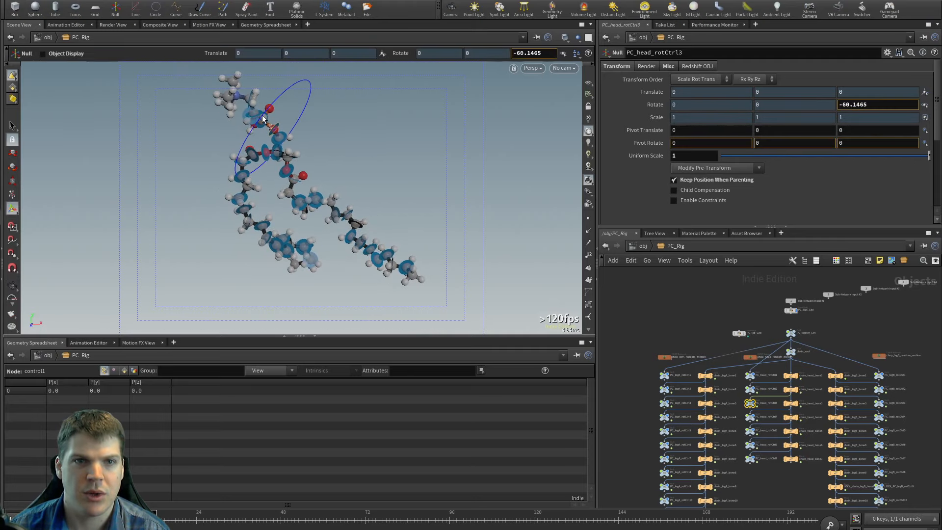
pyautogui.moveTo(262, 116); pyautogui.dragTo(258, 122)
pyautogui.keyDown('alt'); pyautogui.moveTo(242, 134); pyautogui.dragTo(313, 148, button='right'); pyautogui.keyUp('alt')
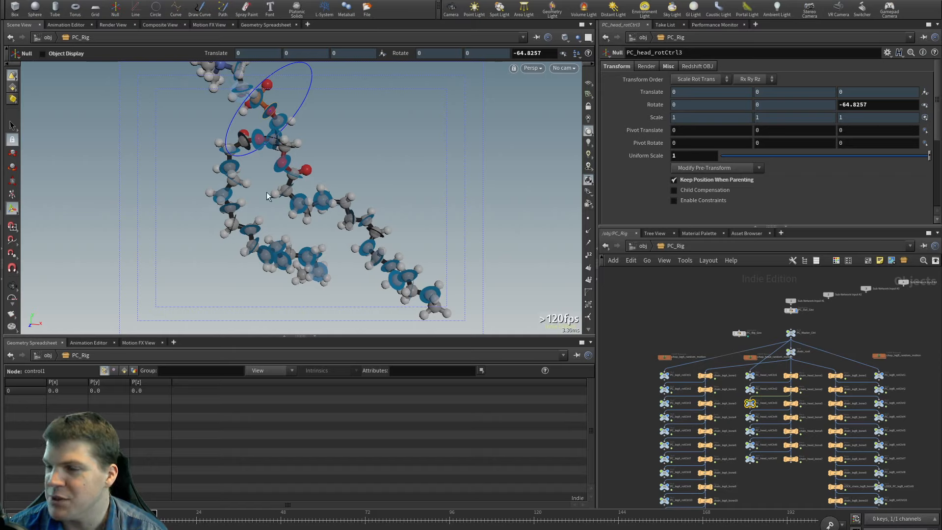
# Step: Rotate PC_head_rotCtrl3 further about Z to about 280.35 degrees, viewing the molecule's head up close
pyautogui.press('Escape')
pyautogui.moveTo(370, 197); pyautogui.dragTo(327, 204)
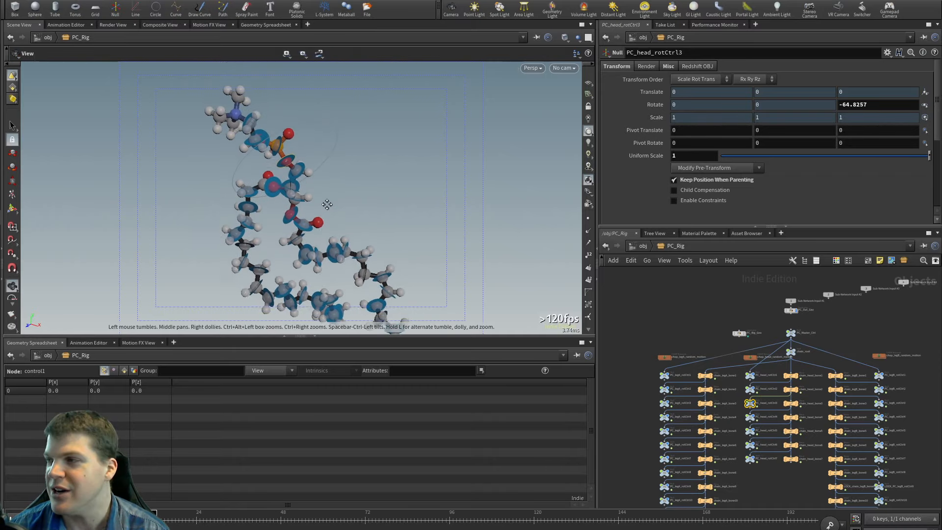
pyautogui.press('r')
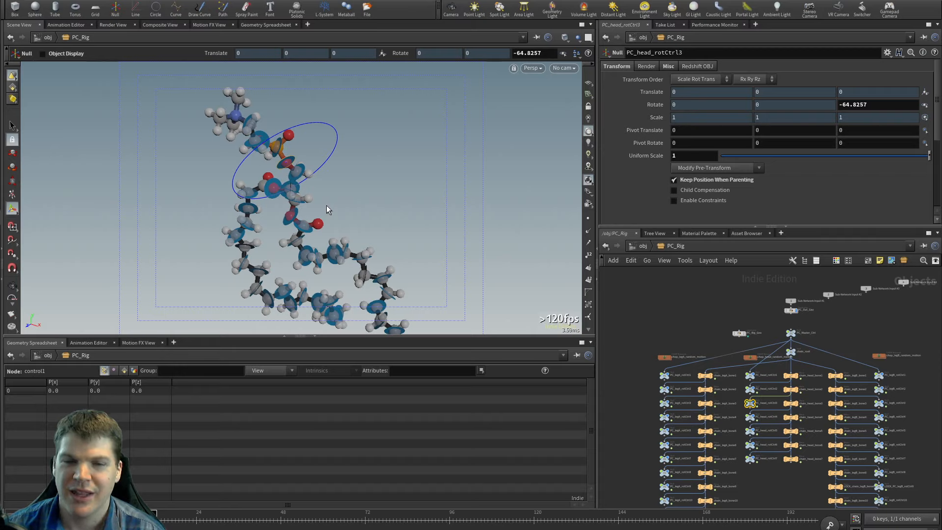
pyautogui.scroll(2, 334, 204)
pyautogui.keyDown('alt'); pyautogui.moveTo(334, 203); pyautogui.dragTo(366, 245, button='middle'); pyautogui.keyUp('alt')
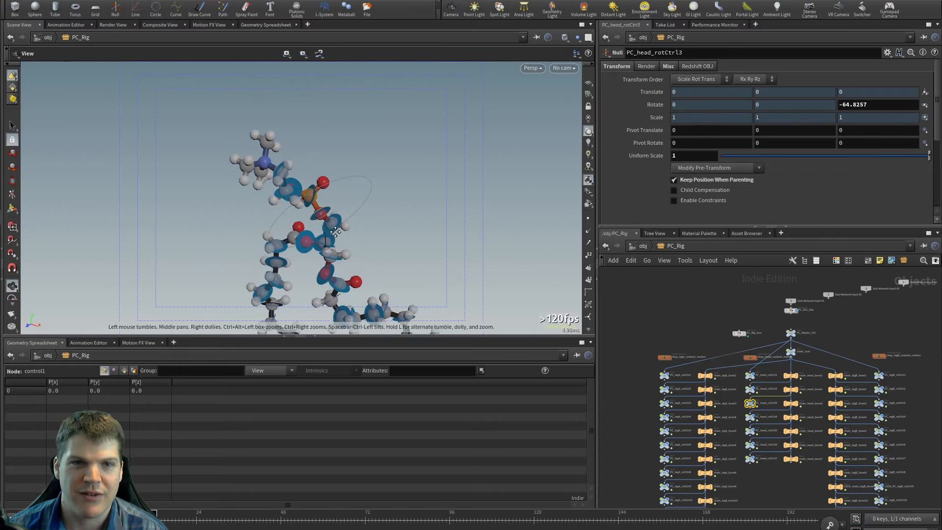
pyautogui.keyDown('alt'); pyautogui.moveTo(365, 245); pyautogui.dragTo(380, 209); pyautogui.keyUp('alt')
pyautogui.keyDown('alt'); pyautogui.moveTo(324, 216); pyautogui.dragTo(313, 248, button='right'); pyautogui.keyUp('alt')
pyautogui.keyDown('alt'); pyautogui.moveTo(313, 247); pyautogui.dragTo(354, 197); pyautogui.keyUp('alt')
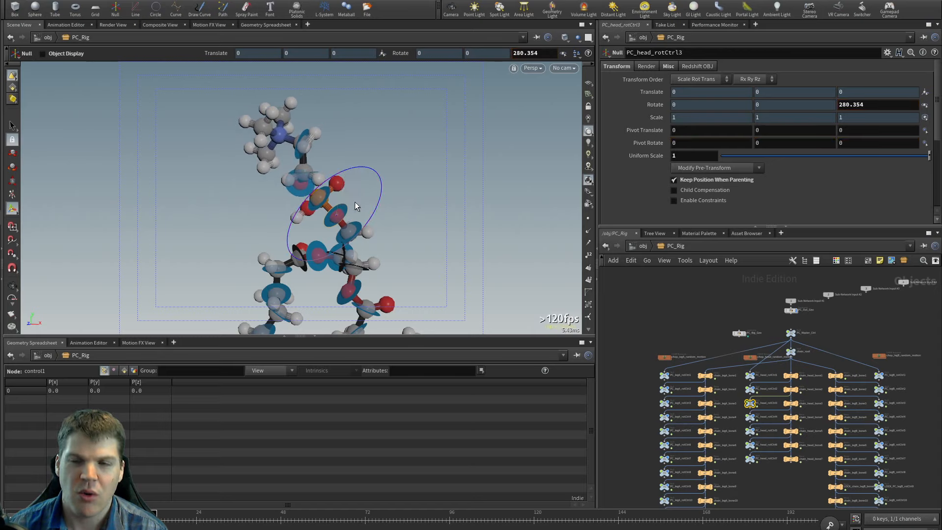
pyautogui.keyDown('alt'); pyautogui.moveTo(439, 231); pyautogui.dragTo(418, 225, button='right'); pyautogui.keyUp('alt')
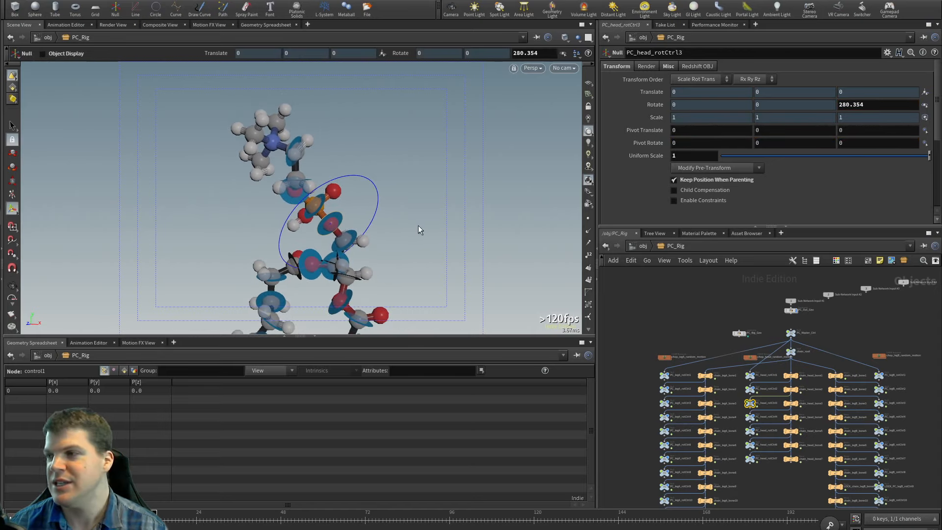
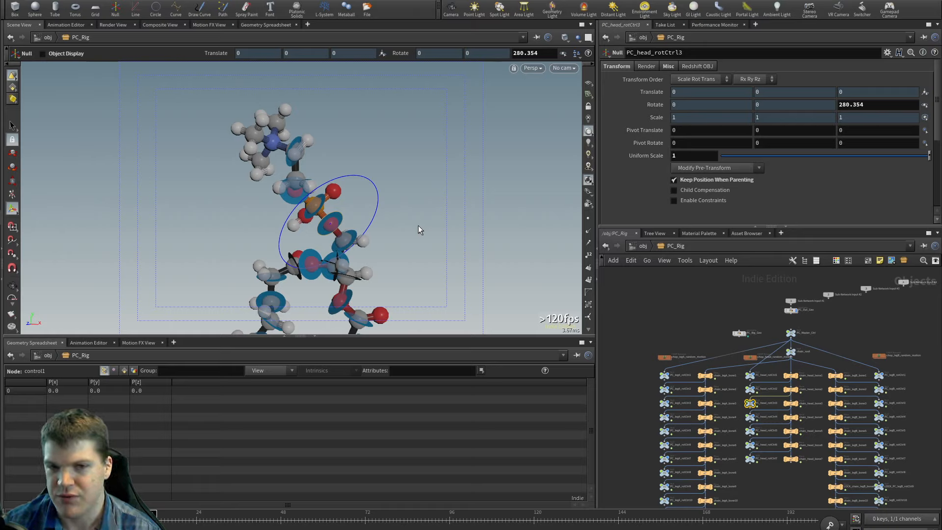
# Step: Rotate the head control PC_head_rotCtrl3 back about Z to about 258.32 degrees
pyautogui.moveTo(316, 179); pyautogui.dragTo(314, 226)
pyautogui.press('Escape')
pyautogui.press('s')
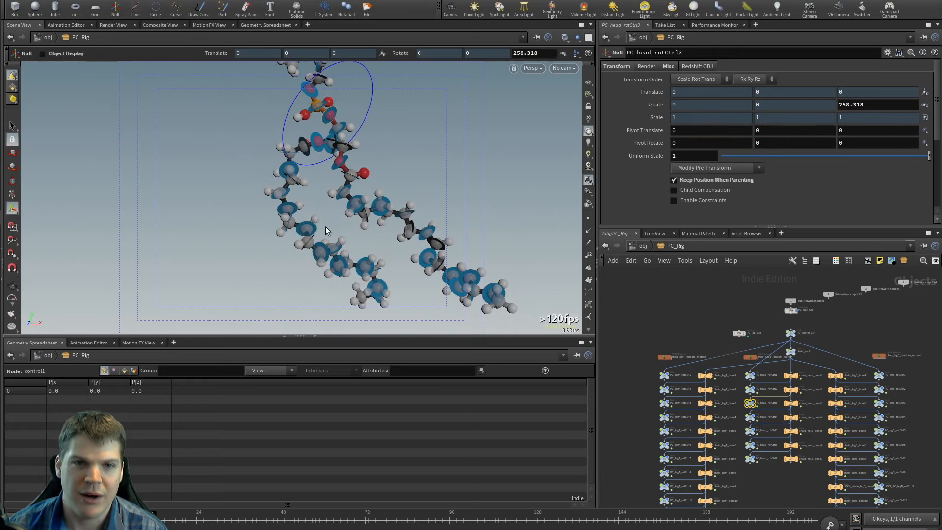
# Step: Select the leg control PC_legA_rotCtrl10 and rotate it about Z to about 19.27 degrees
pyautogui.click(309, 228)
pyautogui.moveTo(341, 193); pyautogui.dragTo(311, 200)
pyautogui.press('Escape')
pyautogui.moveTo(311, 200); pyautogui.dragTo(216, 206)
pyautogui.press('Return')
pyautogui.keyDown('alt'); pyautogui.moveTo(340, 206); pyautogui.dragTo(397, 199); pyautogui.keyUp('alt')
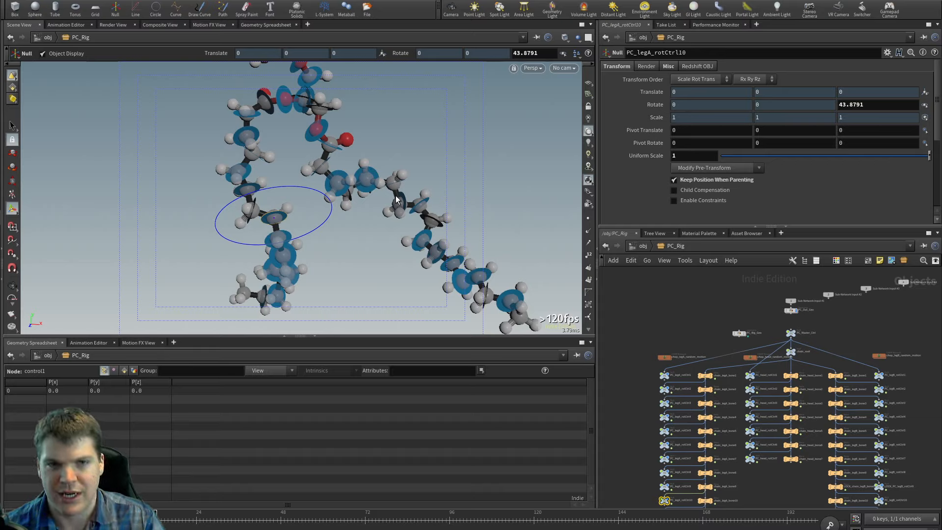
pyautogui.keyDown('alt'); pyautogui.moveTo(303, 216); pyautogui.dragTo(288, 200); pyautogui.keyUp('alt')
# Step: Scrub the animation to frame 95 and examine the molecule's leg A around the selected control up close
pyautogui.moveTo(196, 518); pyautogui.dragTo(446, 517)
pyautogui.scroll(-4, 299, 220)
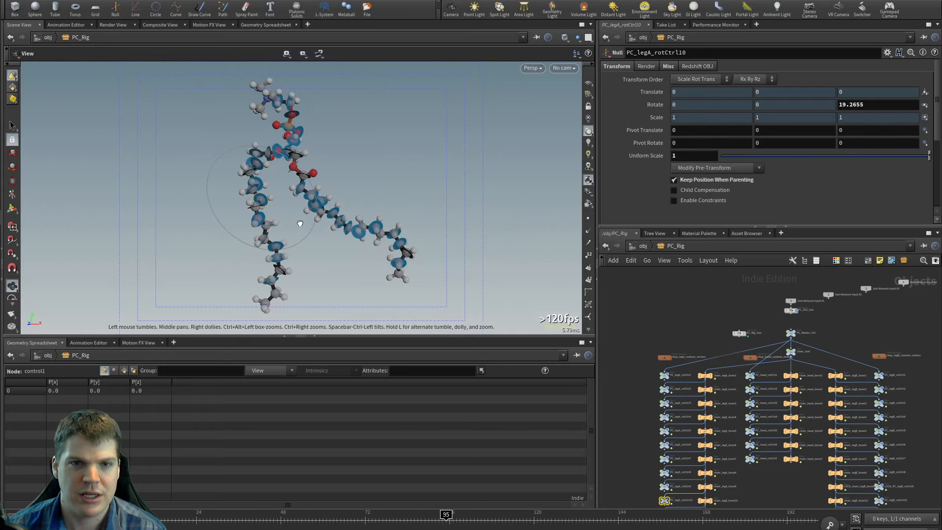
pyautogui.keyDown('alt'); pyautogui.moveTo(299, 221); pyautogui.dragTo(304, 200); pyautogui.keyUp('alt')
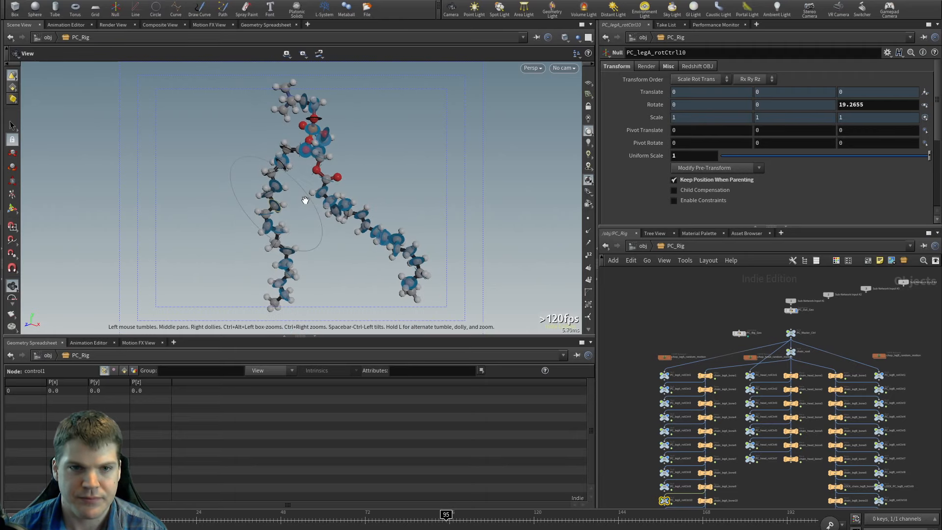
pyautogui.keyDown('alt'); pyautogui.moveTo(305, 200); pyautogui.dragTo(360, 219, button='right'); pyautogui.keyUp('alt')
pyautogui.keyDown('alt'); pyautogui.moveTo(214, 210); pyautogui.dragTo(259, 176, button='middle'); pyautogui.keyUp('alt')
pyautogui.keyDown('alt'); pyautogui.moveTo(259, 176); pyautogui.dragTo(338, 181, button='right'); pyautogui.keyUp('alt')
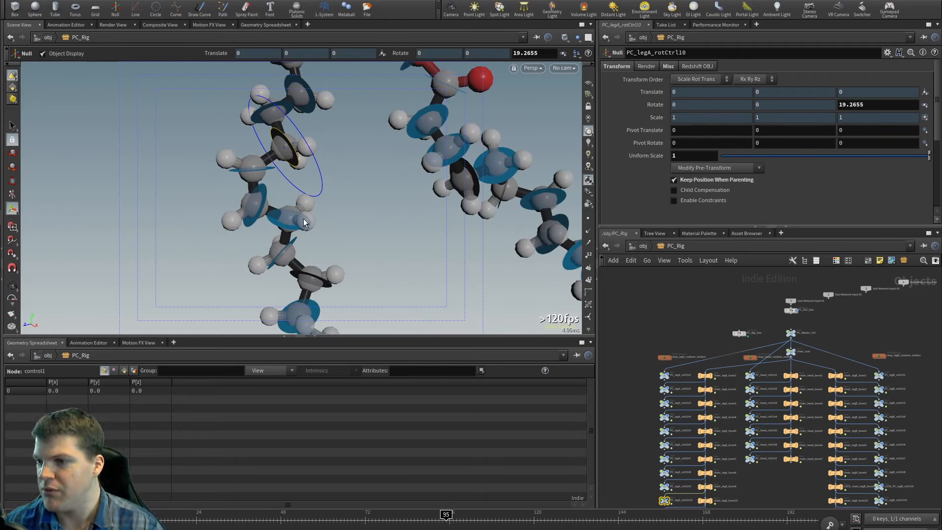
# Step: Find the locked leg control LOCK_PC_legA_rotCtrl11 in the PC_Rig network and select it
pyautogui.keyDown('alt'); pyautogui.moveTo(645, 459); pyautogui.dragTo(646, 393, button='middle'); pyautogui.keyUp('alt')
pyautogui.keyDown('alt'); pyautogui.moveTo(645, 400); pyautogui.dragTo(661, 415, button='right'); pyautogui.keyUp('alt')
pyautogui.keyDown('alt'); pyautogui.moveTo(658, 447); pyautogui.dragTo(656, 388, button='middle'); pyautogui.keyUp('alt')
pyautogui.keyDown('alt'); pyautogui.moveTo(657, 388); pyautogui.dragTo(667, 386, button='right'); pyautogui.keyUp('alt')
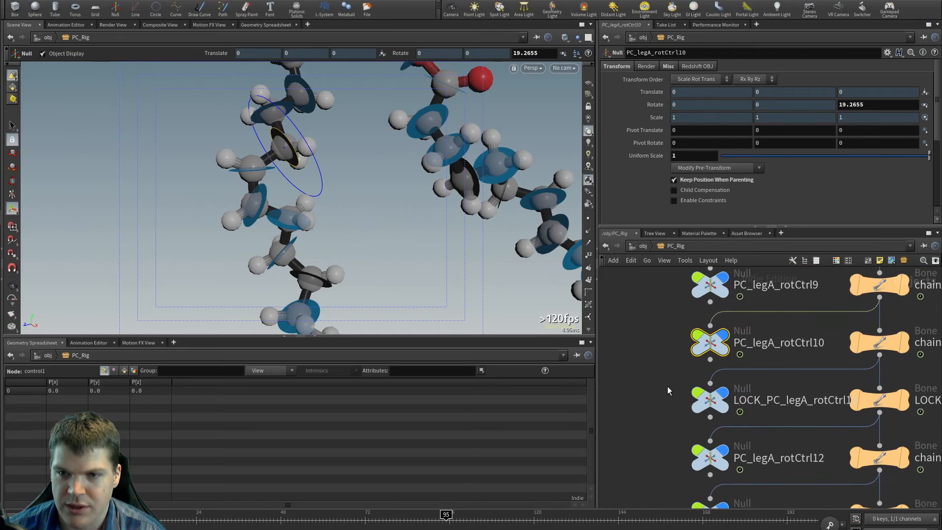
pyautogui.click(722, 404)
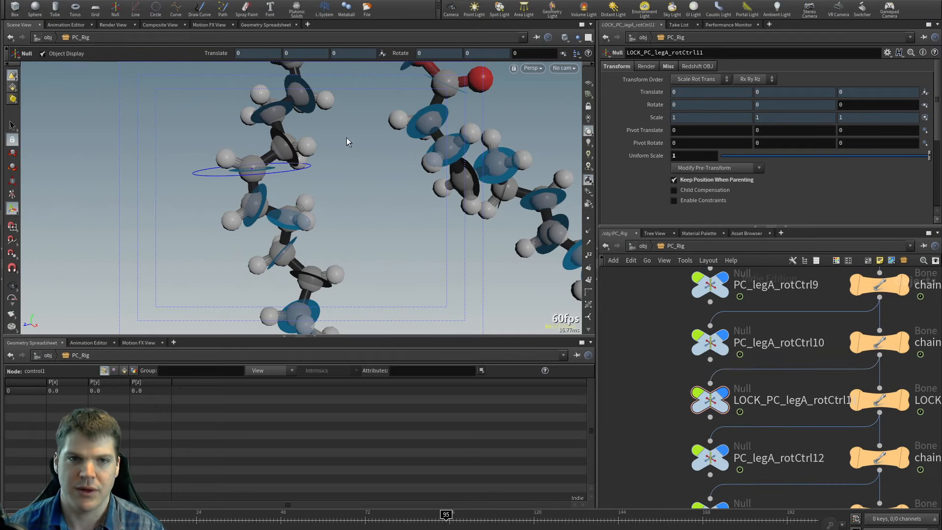
# Step: Scrub the animation back and forth to frame 96, examining the whole molecule's pose from several angles
pyautogui.scroll(-6, 322, 208)
pyautogui.moveTo(332, 214)
pyautogui.keyDown('alt'); pyautogui.mouseDown()
pyautogui.moveTo(317, 225)
pyautogui.moveTo(333, 221)
pyautogui.moveTo(322, 216)
pyautogui.moveTo(338, 224)
pyautogui.mouseUp(); pyautogui.keyUp('alt')
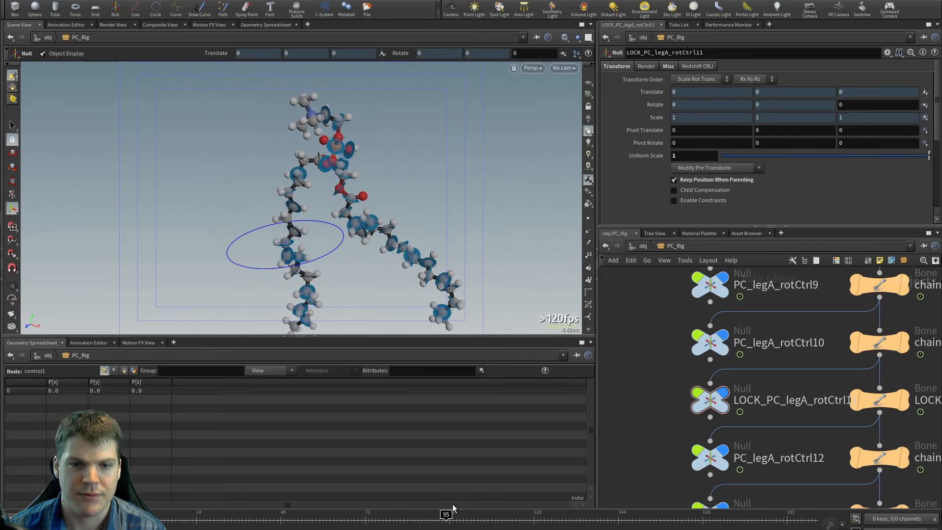
pyautogui.moveTo(452, 510)
pyautogui.mouseDown()
pyautogui.moveTo(242, 513)
pyautogui.moveTo(759, 514)
pyautogui.moveTo(165, 514)
pyautogui.mouseUp()
pyautogui.moveTo(449, 185)
pyautogui.keyDown('alt'); pyautogui.mouseDown()
pyautogui.moveTo(473, 156)
pyautogui.moveTo(321, 192)
pyautogui.mouseUp(); pyautogui.keyUp('alt')
pyautogui.scroll(3, 323, 192)
pyautogui.moveTo(172, 521); pyautogui.dragTo(459, 524)
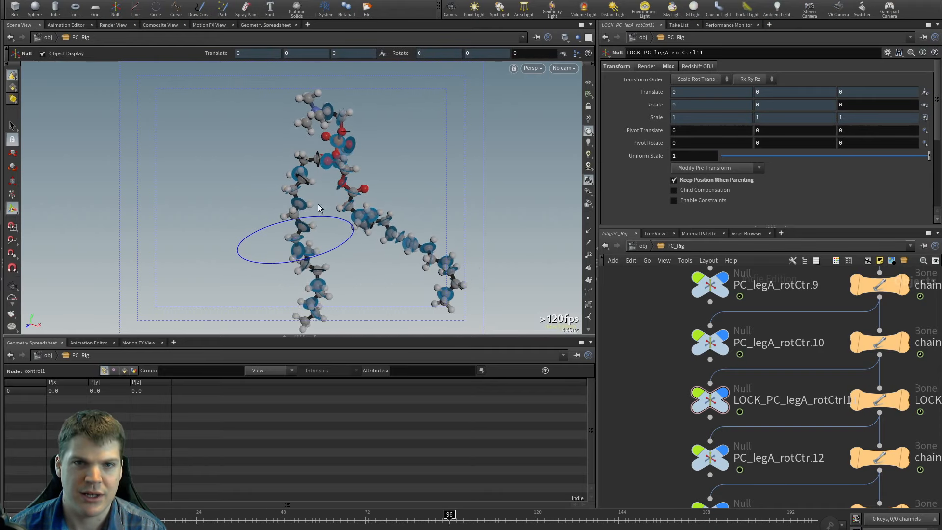
pyautogui.moveTo(318, 208)
pyautogui.keyDown('alt'); pyautogui.mouseDown()
pyautogui.moveTo(452, 157)
pyautogui.moveTo(274, 189)
pyautogui.moveTo(321, 196)
pyautogui.mouseUp(); pyautogui.keyUp('alt')
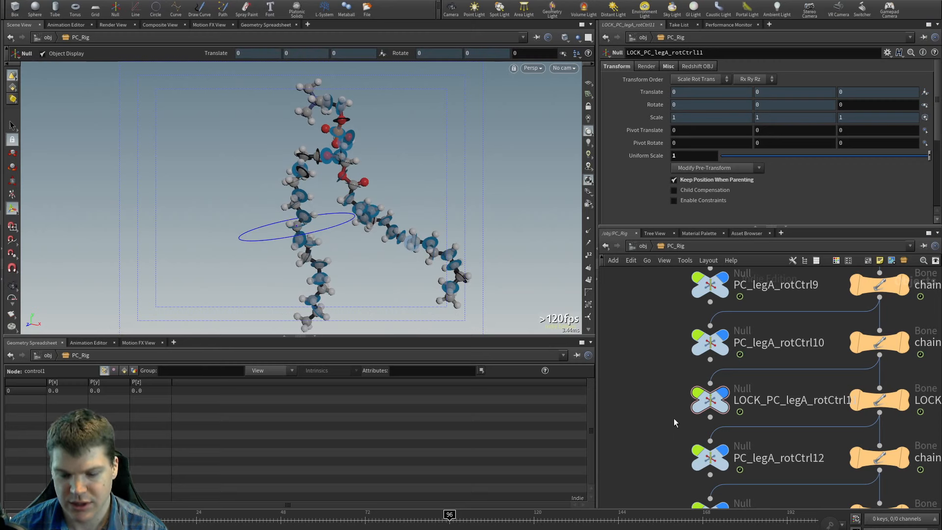
# Step: Go to the Membrane network and save the current frame of the PC_Pts file cache to disk
pyautogui.press('u')
pyautogui.doubleClick(673, 437)
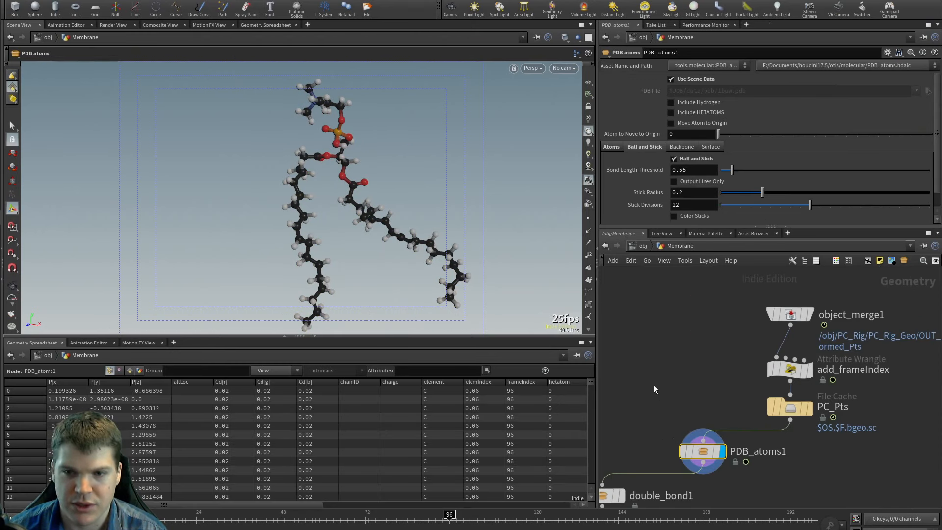
pyautogui.click(797, 374)
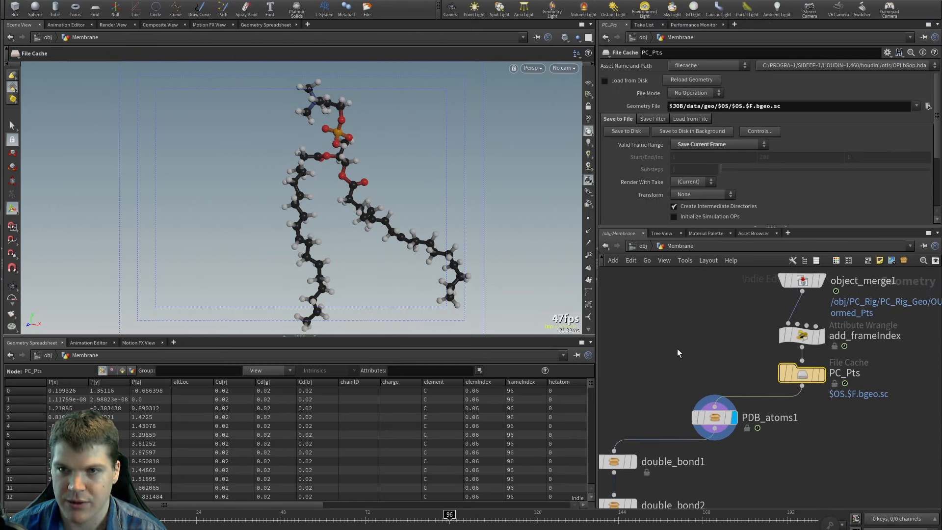
pyautogui.click(623, 131)
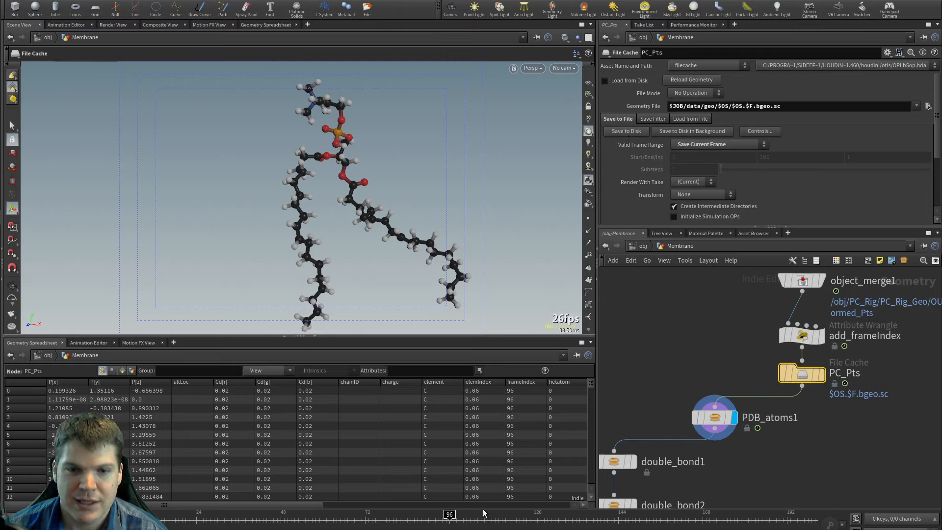
# Step: Scrub to frame 36 and on to frame 30, examining each molecule pose as a candidate for caching
pyautogui.moveTo(429, 520); pyautogui.dragTo(239, 520)
pyautogui.press('Escape')
pyautogui.moveTo(291, 250)
pyautogui.keyDown('alt'); pyautogui.mouseDown()
pyautogui.moveTo(338, 249)
pyautogui.moveTo(294, 251)
pyautogui.mouseUp(); pyautogui.keyUp('alt')
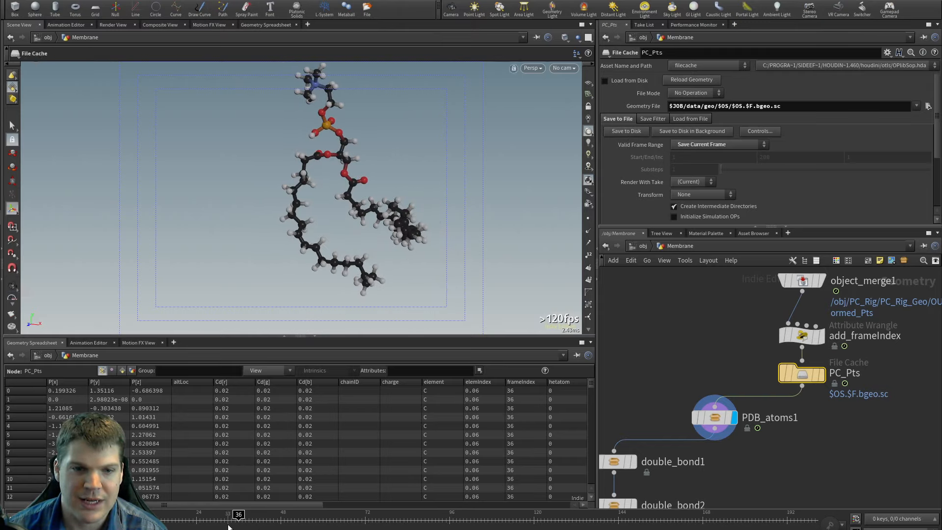
pyautogui.moveTo(231, 521); pyautogui.dragTo(218, 518)
pyautogui.press('Escape')
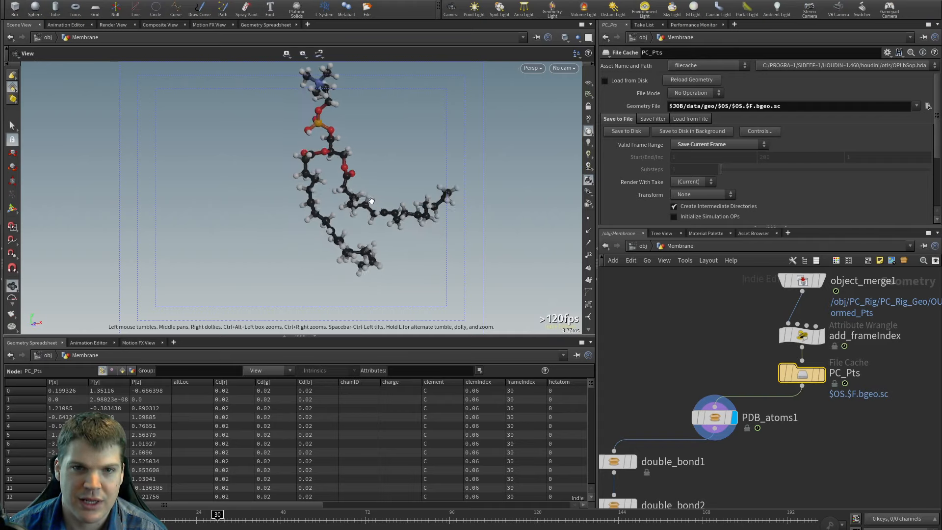
pyautogui.keyDown('alt'); pyautogui.moveTo(274, 206); pyautogui.dragTo(314, 211); pyautogui.keyUp('alt')
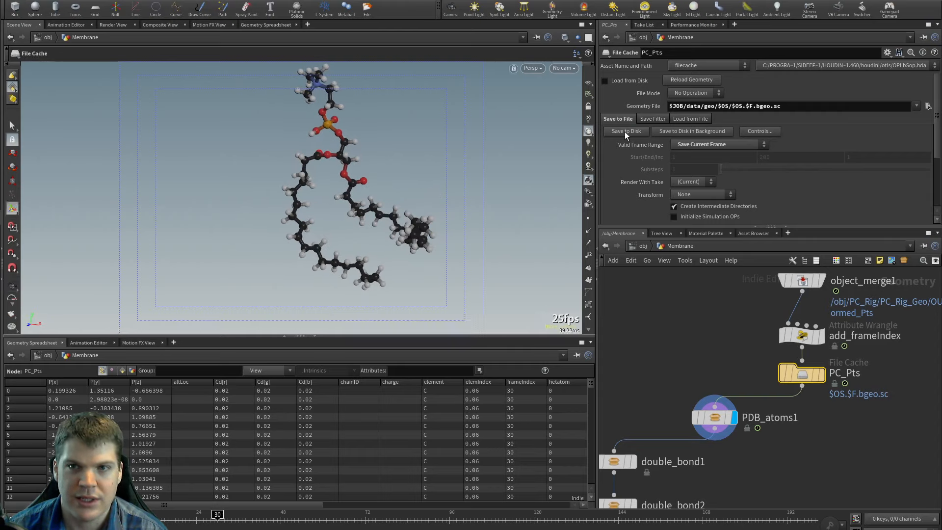
# Step: Scrub to frame 164 and back to frame 151 to examine further molecule poses for caching
pyautogui.moveTo(170, 518); pyautogui.dragTo(689, 515)
pyautogui.press('Escape')
pyautogui.moveTo(358, 257); pyautogui.dragTo(377, 219)
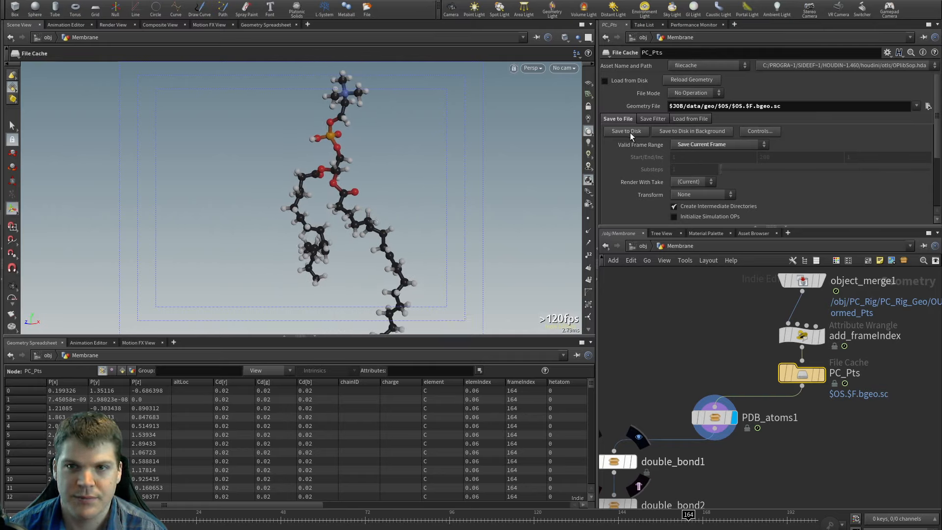
pyautogui.moveTo(714, 523); pyautogui.dragTo(643, 525)
pyautogui.moveTo(691, 334); pyautogui.dragTo(685, 351, button='middle')
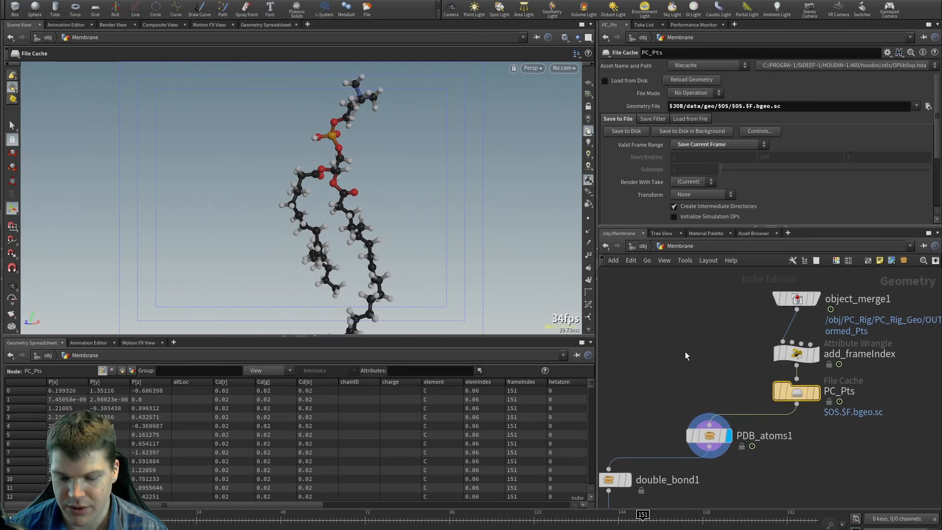
# Step: Return to the PC_Rig network and open the noise settings of chop_legA_random_motion
pyautogui.press('u')
pyautogui.doubleClick(676, 367)
pyautogui.moveTo(673, 294); pyautogui.dragTo(662, 447, button='middle')
pyautogui.moveTo(654, 274); pyautogui.dragTo(681, 446, button='middle')
pyautogui.moveTo(685, 269); pyautogui.dragTo(685, 337, button='middle')
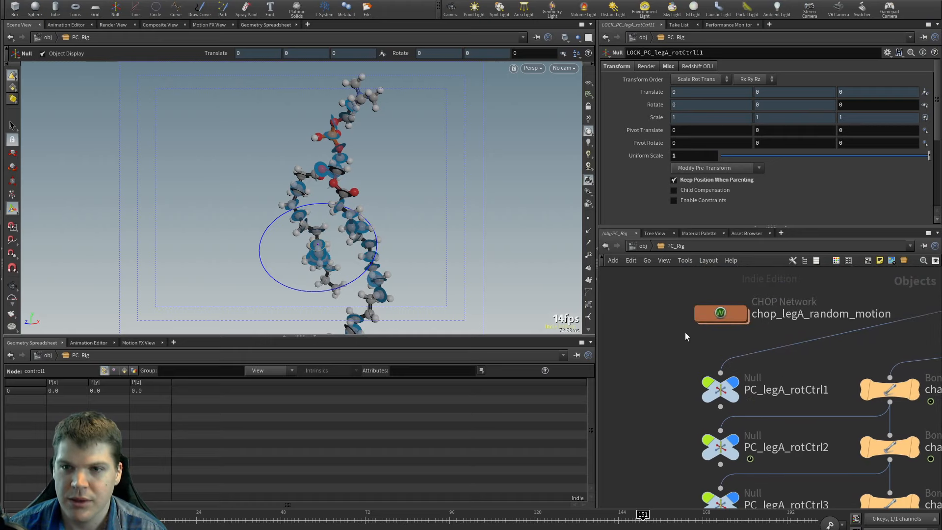
pyautogui.moveTo(701, 314); pyautogui.dragTo(702, 313)
pyautogui.scroll(2, 622, 125)
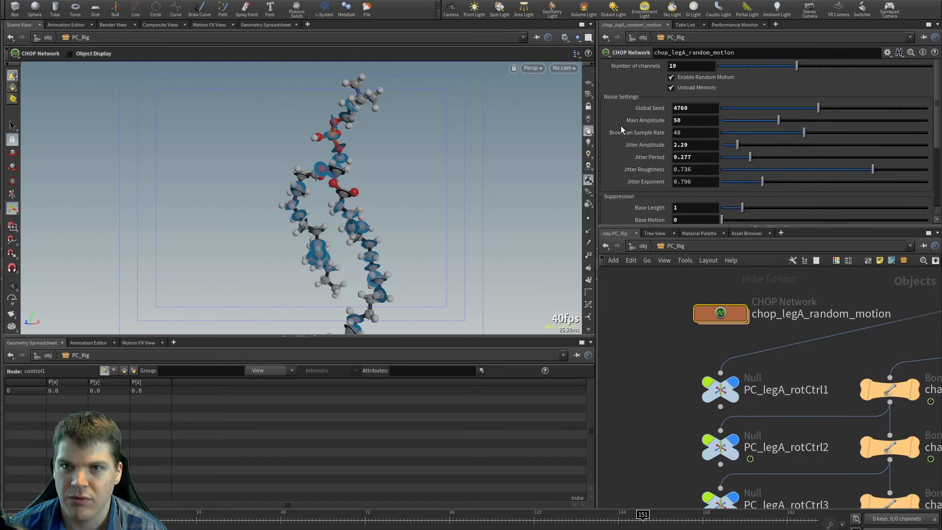
# Step: Set the global seed of chop_legA_random_motion to 2628 and that of chop_head_random_motion to 1825
pyautogui.moveTo(818, 108)
pyautogui.mouseDown()
pyautogui.moveTo(856, 106)
pyautogui.moveTo(837, 107)
pyautogui.mouseUp()
pyautogui.moveTo(779, 107); pyautogui.dragTo(774, 107)
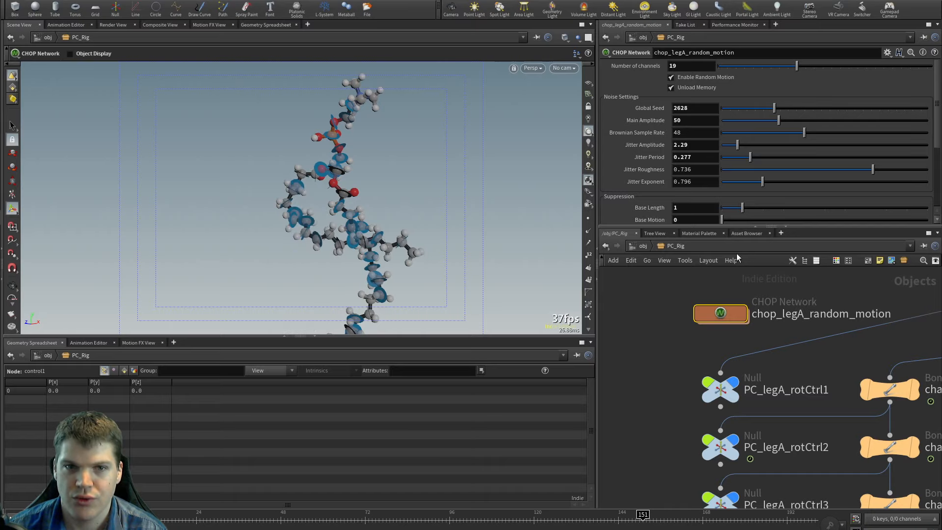
pyautogui.moveTo(785, 349); pyautogui.dragTo(521, 348, button='middle')
pyautogui.moveTo(860, 321); pyautogui.dragTo(730, 329, button='middle')
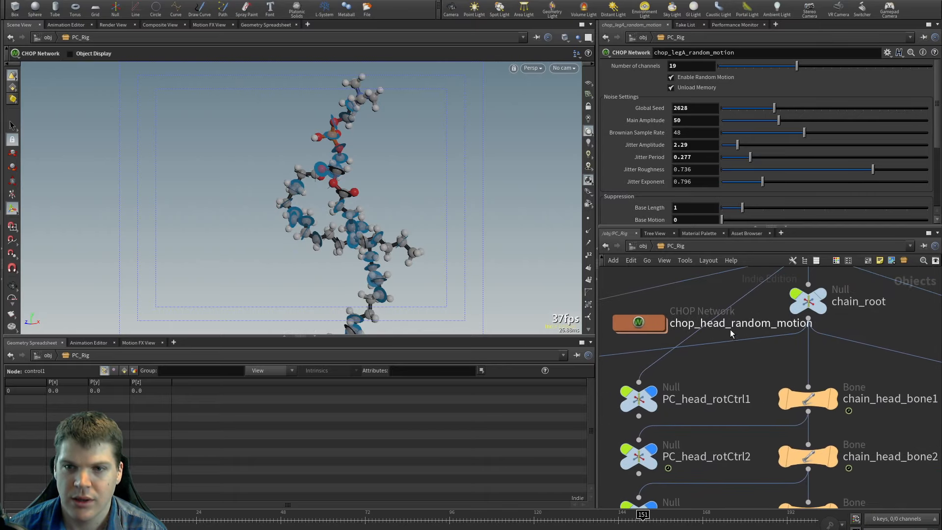
pyautogui.click(650, 324)
pyautogui.moveTo(752, 108); pyautogui.dragTo(757, 107)
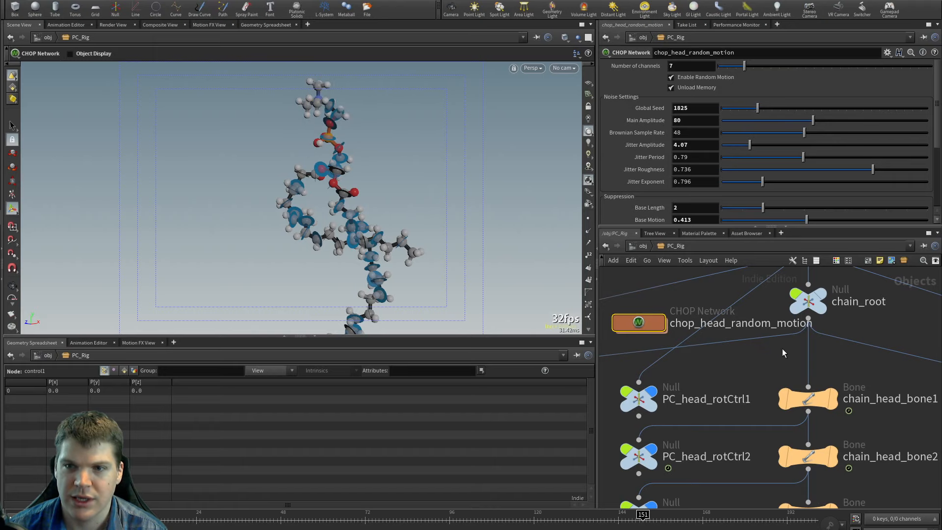
# Step: Set the global seed of chop_legB_random_motion to 6220
pyautogui.moveTo(834, 350); pyautogui.dragTo(609, 350, button='middle')
pyautogui.moveTo(874, 335); pyautogui.dragTo(734, 349, button='middle')
pyautogui.click(771, 333)
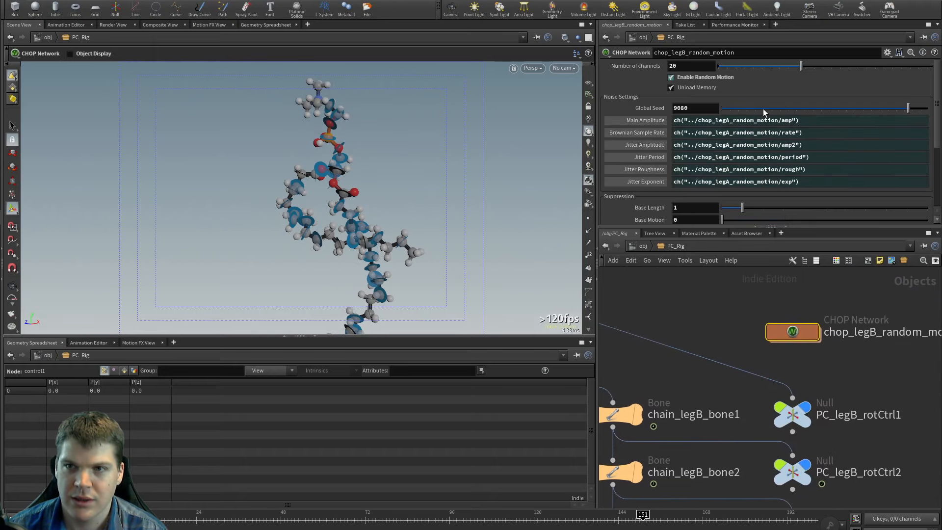
pyautogui.moveTo(877, 108); pyautogui.dragTo(848, 108)
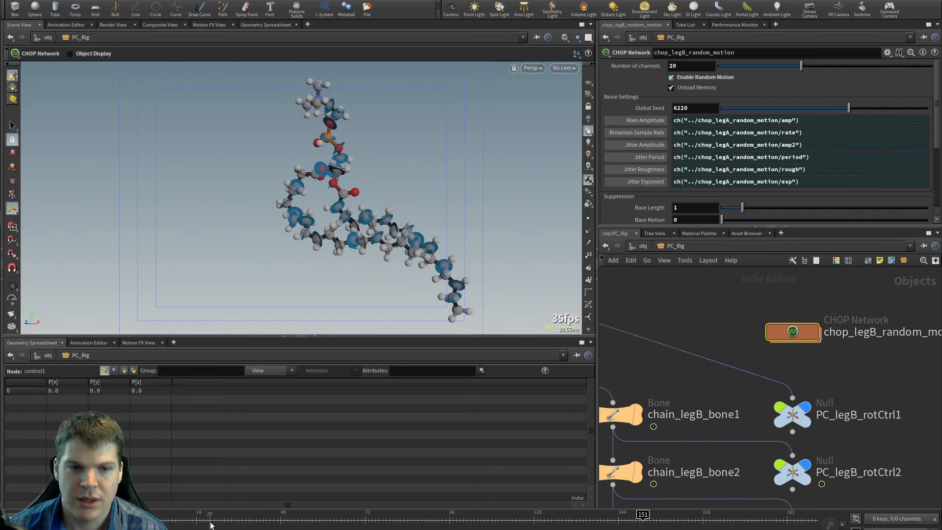
# Step: Preview the rig's random motion at frames 21 and 82, examining the pose of the head and both legs
pyautogui.moveTo(273, 523); pyautogui.dragTo(188, 522)
pyautogui.press('space')
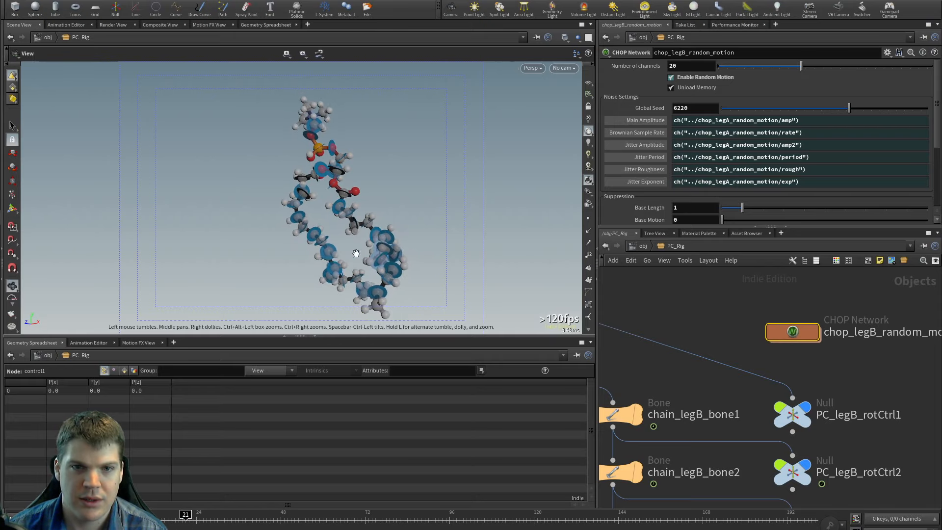
pyautogui.moveTo(356, 253); pyautogui.dragTo(416, 270)
pyautogui.moveTo(178, 524); pyautogui.dragTo(400, 525)
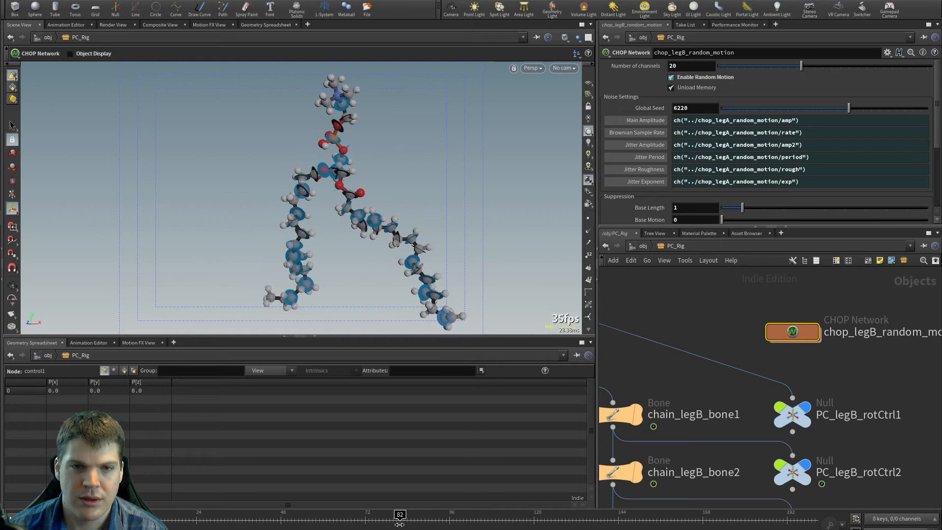
pyautogui.scroll(-3, 324, 231)
pyautogui.moveTo(324, 231)
pyautogui.mouseDown()
pyautogui.moveTo(374, 223)
pyautogui.moveTo(331, 226)
pyautogui.mouseUp()
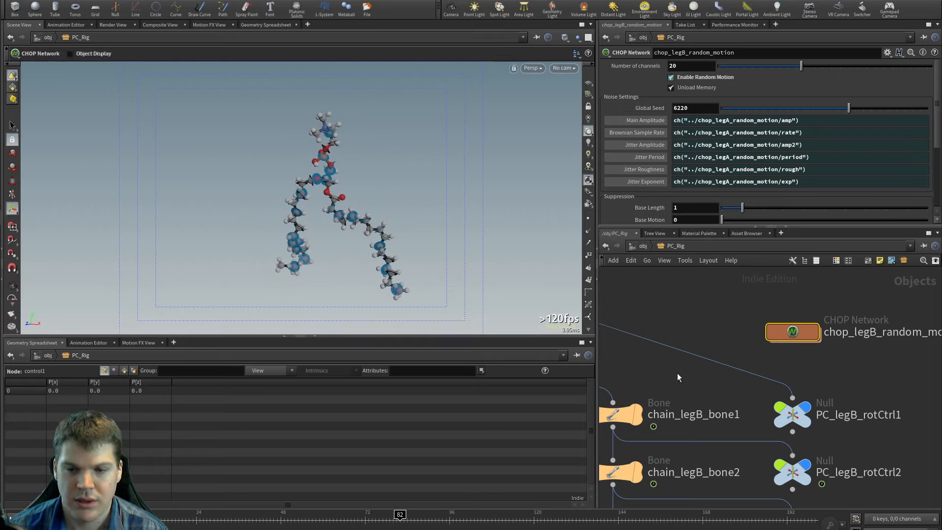
# Step: Open the Membrane geometry network and examine the animated molecule from several angles at frame 188
pyautogui.press('u')
pyautogui.doubleClick(676, 438)
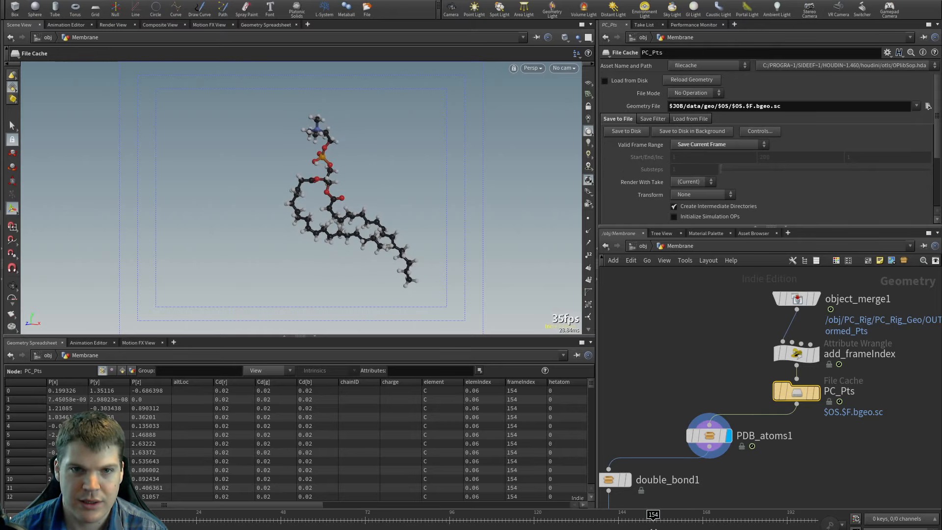
pyautogui.scroll(5, 363, 249)
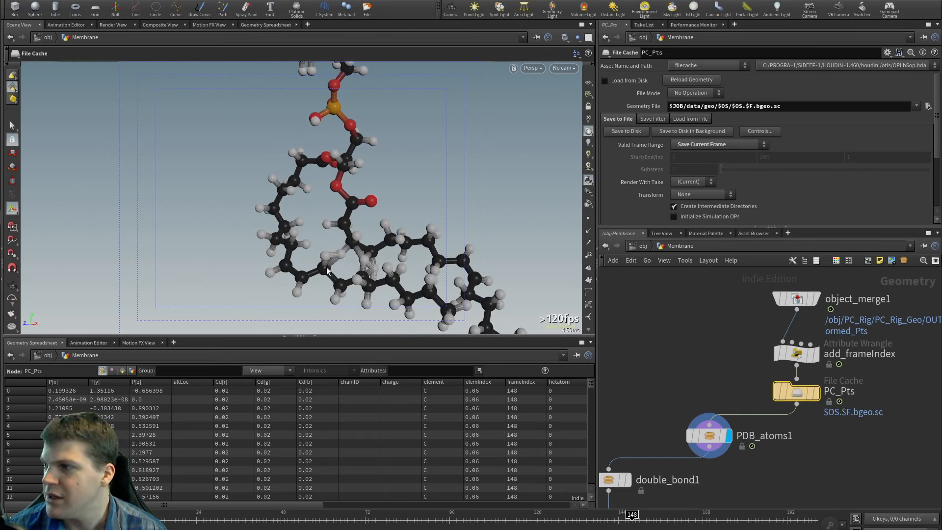
pyautogui.moveTo(633, 521)
pyautogui.mouseDown()
pyautogui.moveTo(375, 523)
pyautogui.moveTo(789, 527)
pyautogui.moveTo(779, 529)
pyautogui.mouseUp()
pyautogui.press('Escape')
pyautogui.moveTo(238, 194); pyautogui.dragTo(273, 212)
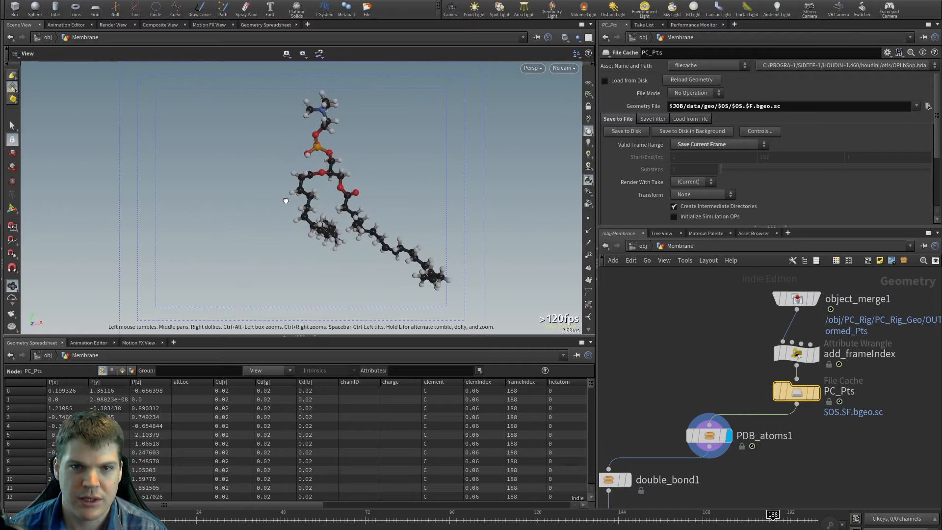
pyautogui.moveTo(238, 194); pyautogui.dragTo(385, 199)
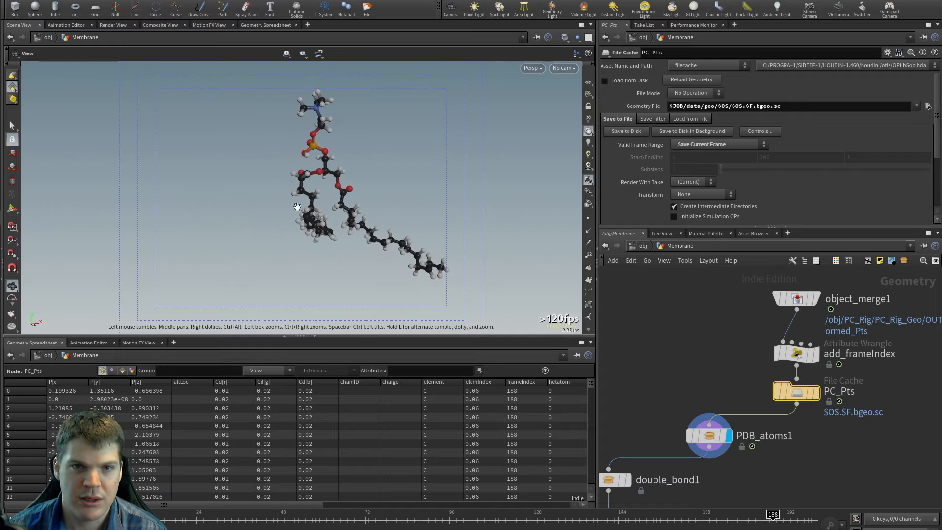
pyautogui.moveTo(297, 206); pyautogui.dragTo(325, 206, button='right')
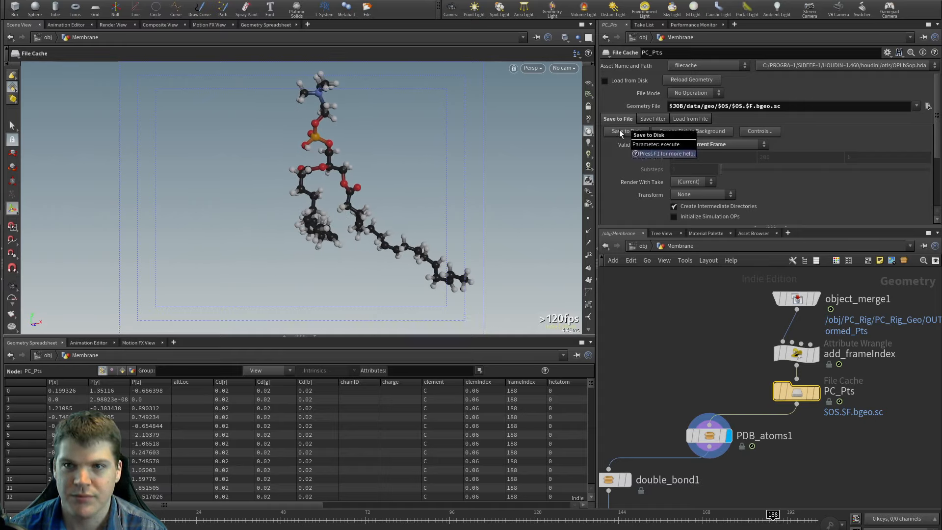
# Step: Scrub the molecule's animation to frames 22, 41 and 50 and compare the leg poses
pyautogui.moveTo(245, 519); pyautogui.dragTo(189, 526)
pyautogui.moveTo(318, 181)
pyautogui.keyDown('alt'); pyautogui.mouseDown()
pyautogui.moveTo(442, 145)
pyautogui.moveTo(322, 180)
pyautogui.moveTo(188, 185)
pyautogui.moveTo(320, 179)
pyautogui.mouseUp(); pyautogui.keyUp('alt')
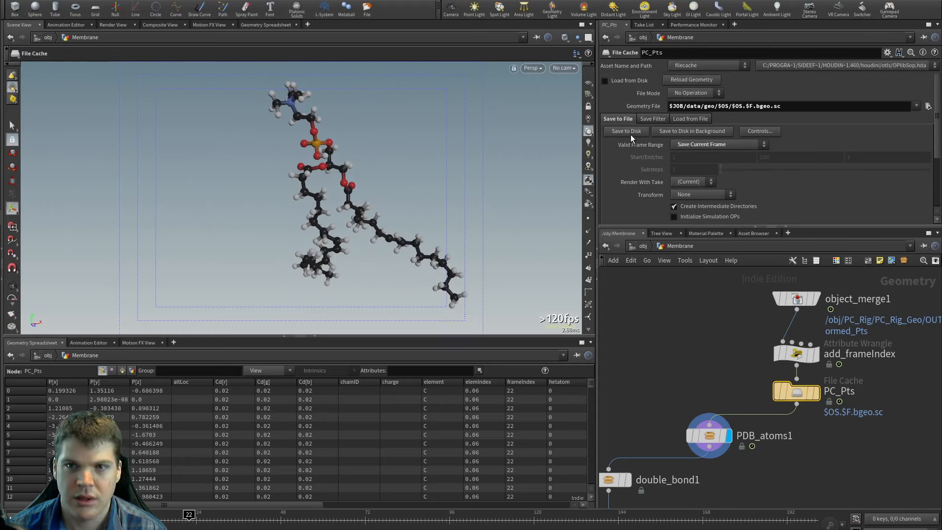
pyautogui.click(254, 520)
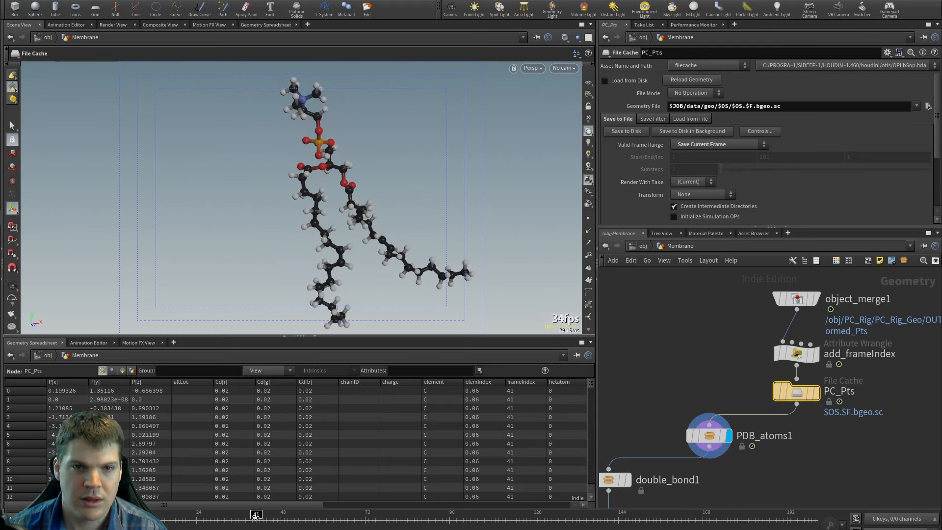
pyautogui.moveTo(256, 518); pyautogui.dragTo(286, 518)
pyautogui.keyDown('alt'); pyautogui.moveTo(343, 235); pyautogui.dragTo(328, 220); pyautogui.keyUp('alt')
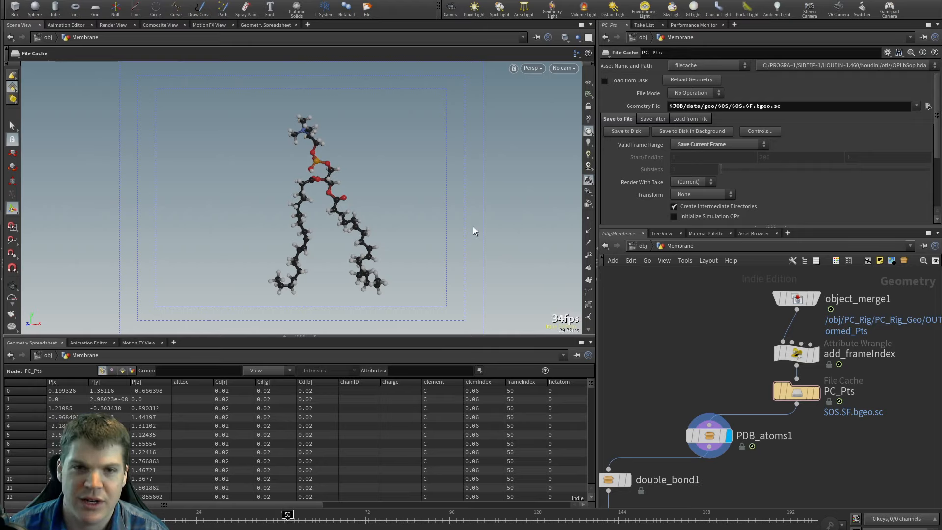
# Step: Examine the carbon chain and its bent bond in the molecule's leg up close at frame 50
pyautogui.keyDown('alt'); pyautogui.moveTo(255, 262); pyautogui.dragTo(475, 159, button='right'); pyautogui.keyUp('alt')
pyautogui.keyDown('alt'); pyautogui.moveTo(475, 159); pyautogui.dragTo(307, 176, button='middle'); pyautogui.keyUp('alt')
pyautogui.keyDown('alt'); pyautogui.moveTo(307, 177); pyautogui.dragTo(383, 198, button='right'); pyautogui.keyUp('alt')
pyautogui.keyDown('alt'); pyautogui.moveTo(383, 198); pyautogui.dragTo(332, 237); pyautogui.keyUp('alt')
pyautogui.keyDown('alt'); pyautogui.moveTo(332, 237); pyautogui.dragTo(284, 209, button='right'); pyautogui.keyUp('alt')
pyautogui.keyDown('alt'); pyautogui.moveTo(284, 209); pyautogui.dragTo(326, 248); pyautogui.keyUp('alt')
pyautogui.keyDown('alt'); pyautogui.moveTo(326, 248); pyautogui.dragTo(284, 206, button='middle'); pyautogui.keyUp('alt')
pyautogui.keyDown('alt'); pyautogui.moveTo(284, 206); pyautogui.dragTo(319, 163, button='right'); pyautogui.keyUp('alt')
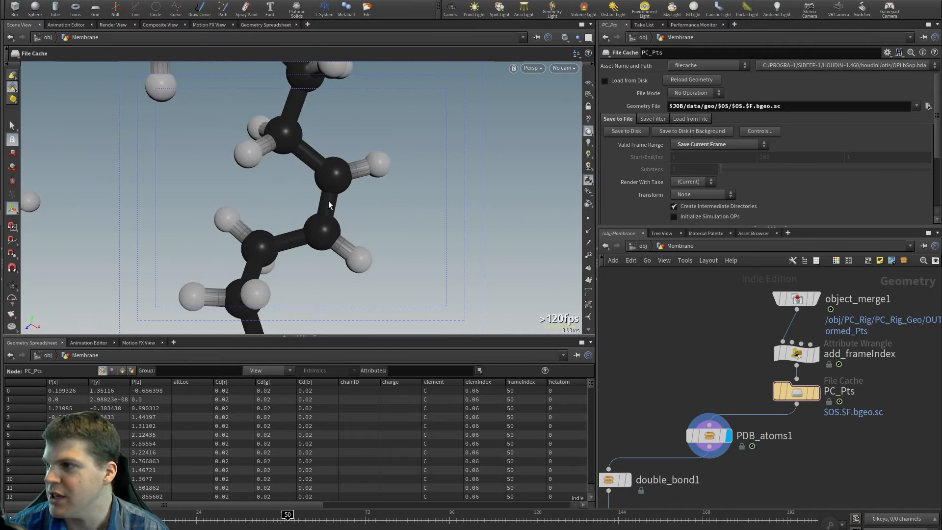
pyautogui.keyDown('alt'); pyautogui.moveTo(347, 214); pyautogui.dragTo(296, 163); pyautogui.keyUp('alt')
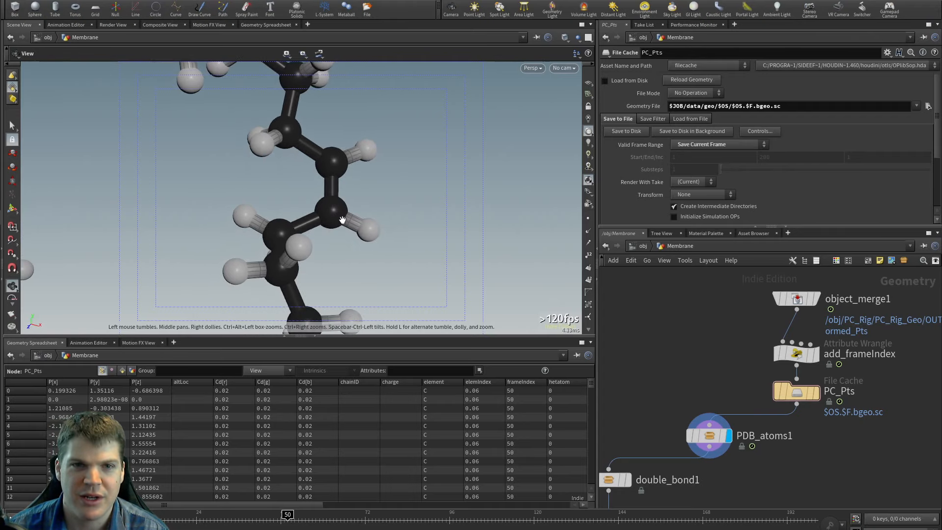
pyautogui.keyDown('alt'); pyautogui.moveTo(343, 220); pyautogui.dragTo(328, 217, button='right'); pyautogui.keyUp('alt')
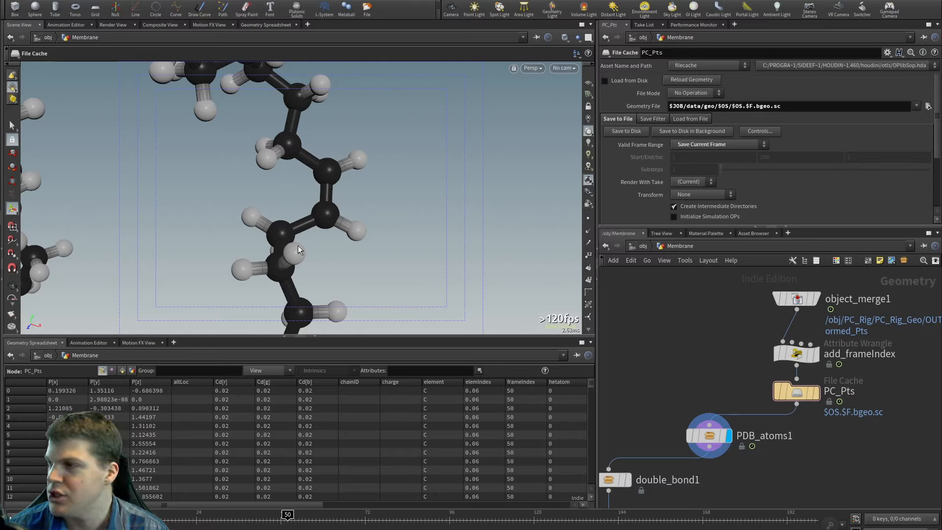
pyautogui.keyDown('alt'); pyautogui.moveTo(417, 238); pyautogui.dragTo(278, 218); pyautogui.keyUp('alt')
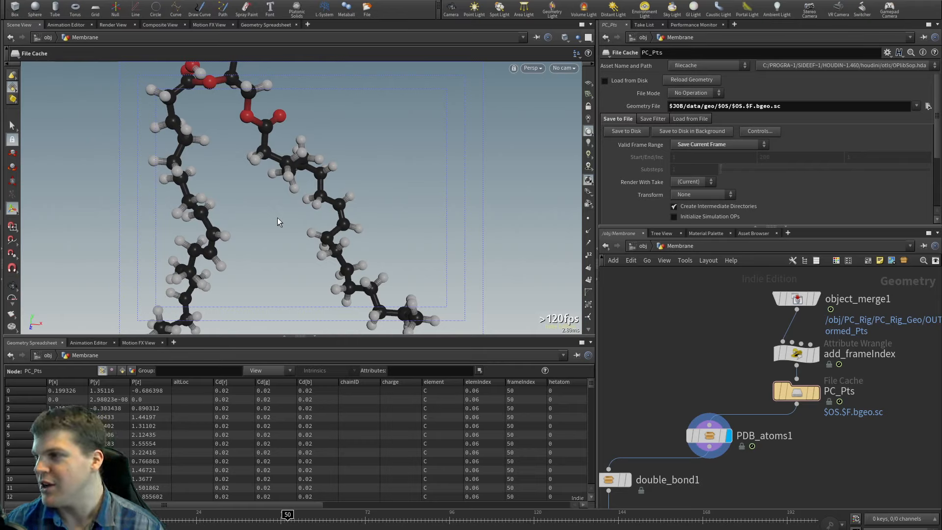
pyautogui.keyDown('alt'); pyautogui.moveTo(282, 217); pyautogui.dragTo(190, 196, button='right'); pyautogui.keyUp('alt')
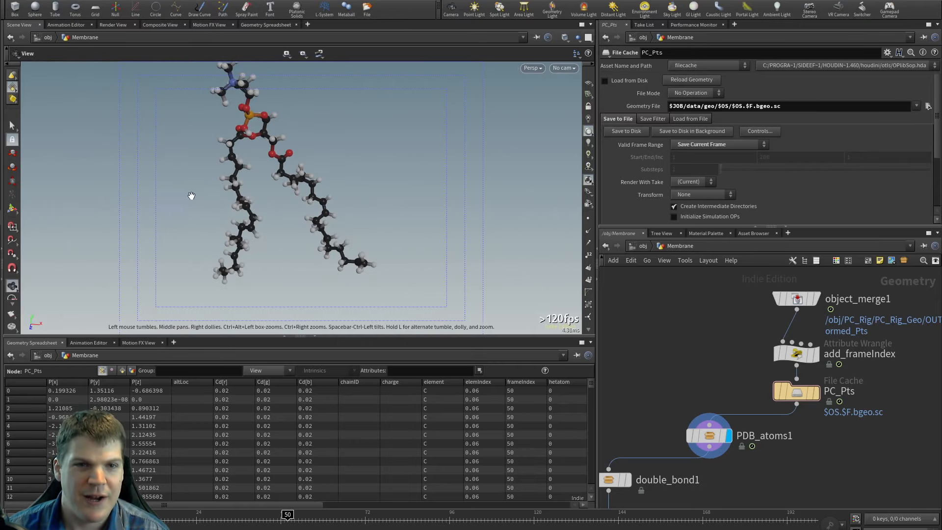
pyautogui.keyDown('alt'); pyautogui.moveTo(190, 196); pyautogui.dragTo(250, 189); pyautogui.keyUp('alt')
# Step: Reopen the PC_Rig subnetwork and show the suppression settings of the chop_legA_random_motion network
pyautogui.press('u')
pyautogui.click(676, 364)
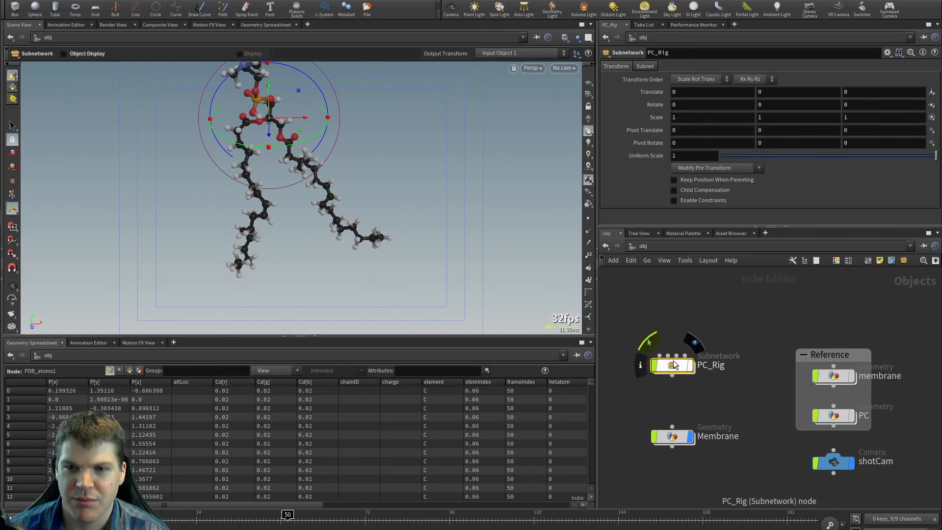
pyautogui.doubleClick(673, 360)
pyautogui.keyDown('alt'); pyautogui.moveTo(394, 177); pyautogui.dragTo(313, 145); pyautogui.keyUp('alt')
pyautogui.keyDown('alt'); pyautogui.moveTo(312, 145); pyautogui.dragTo(330, 186, button='middle'); pyautogui.keyUp('alt')
pyautogui.keyDown('alt'); pyautogui.moveTo(330, 186); pyautogui.dragTo(387, 202, button='right'); pyautogui.keyUp('alt')
pyautogui.press('h')
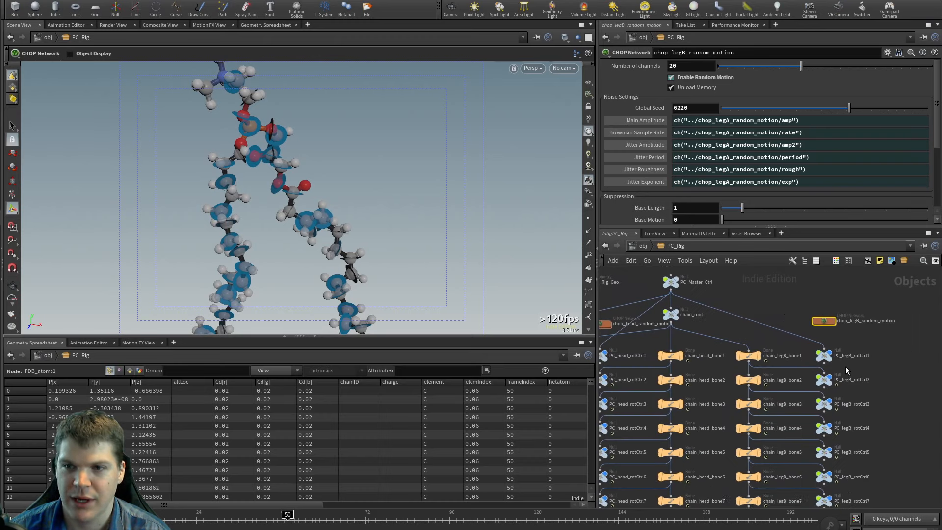
pyautogui.scroll(-5, 657, 216)
pyautogui.moveTo(648, 294); pyautogui.dragTo(792, 298, button='middle')
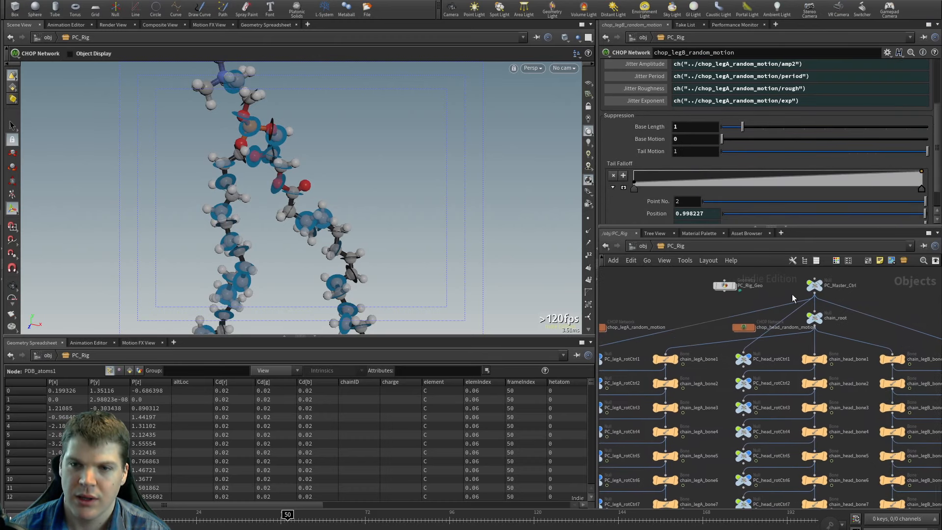
pyautogui.moveTo(634, 299); pyautogui.dragTo(683, 301, button='middle')
pyautogui.click(647, 328)
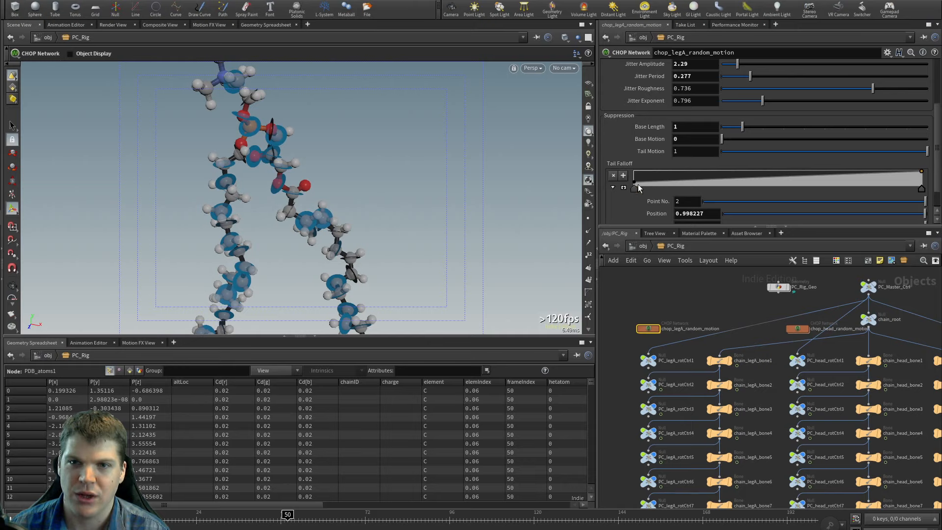
# Step: Try a multi-point Tail Falloff ramp for leg A, with raised points near positions 0.07 and 0.21 and a lowered one near 0.88
pyautogui.moveTo(297, 244); pyautogui.dragTo(245, 142)
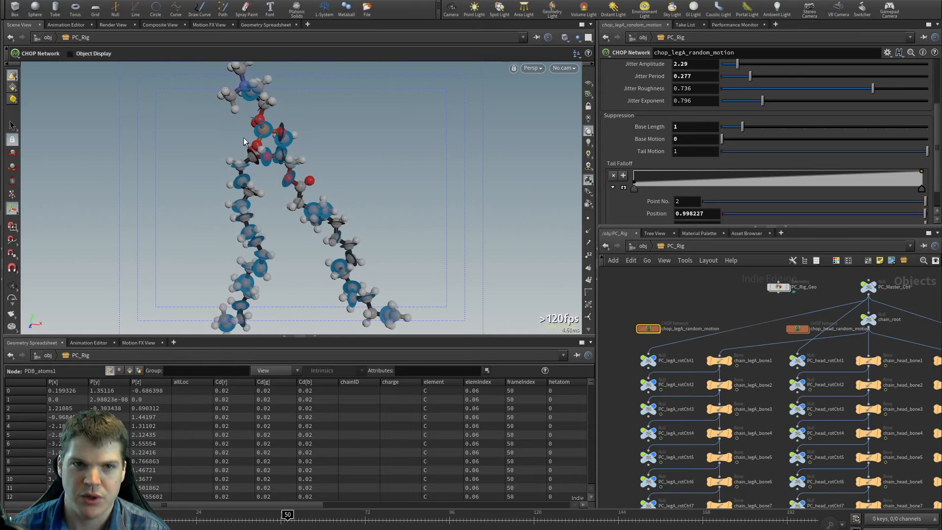
pyautogui.moveTo(308, 265); pyautogui.dragTo(268, 209)
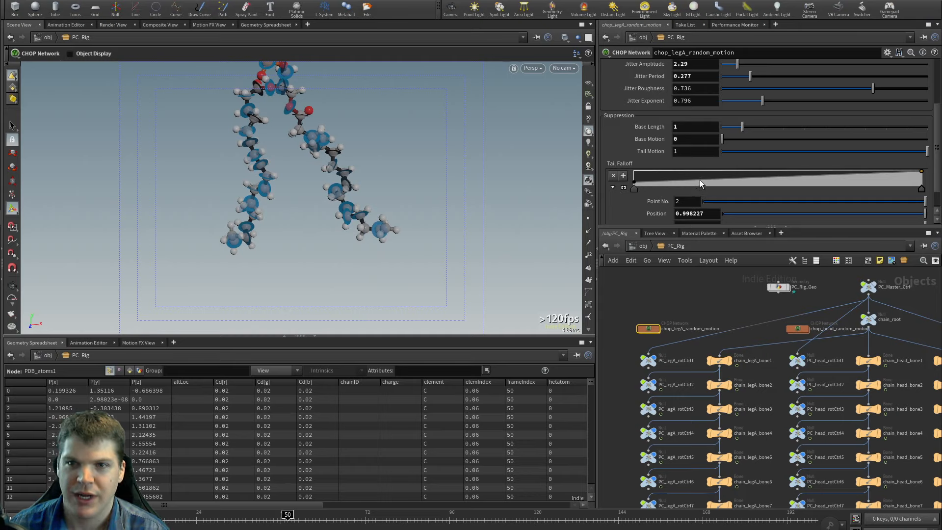
pyautogui.moveTo(696, 184); pyautogui.dragTo(696, 178)
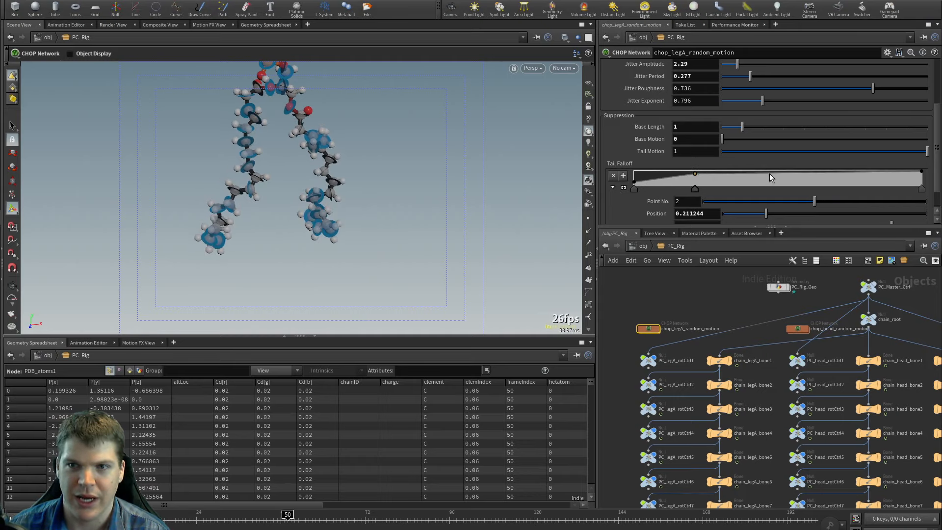
pyautogui.moveTo(772, 178); pyautogui.dragTo(774, 200)
pyautogui.moveTo(844, 180); pyautogui.dragTo(888, 203)
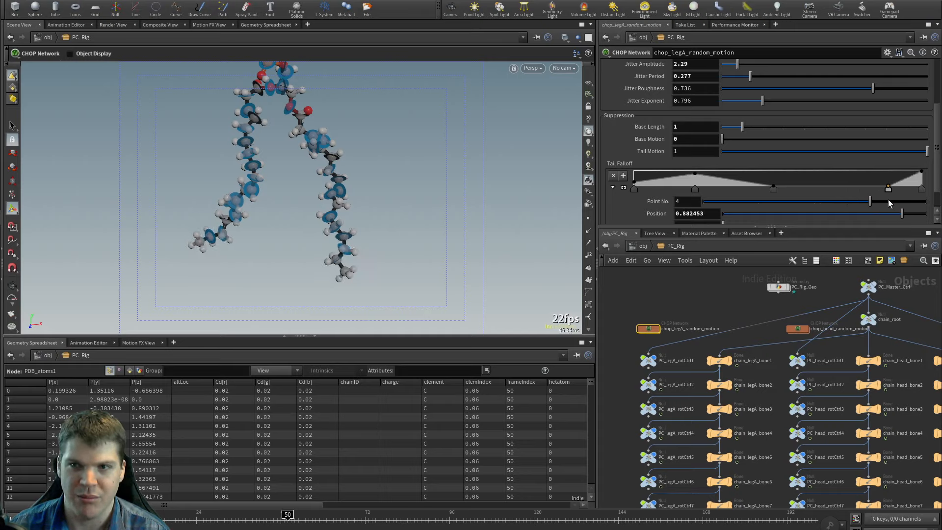
pyautogui.moveTo(729, 181); pyautogui.dragTo(729, 176)
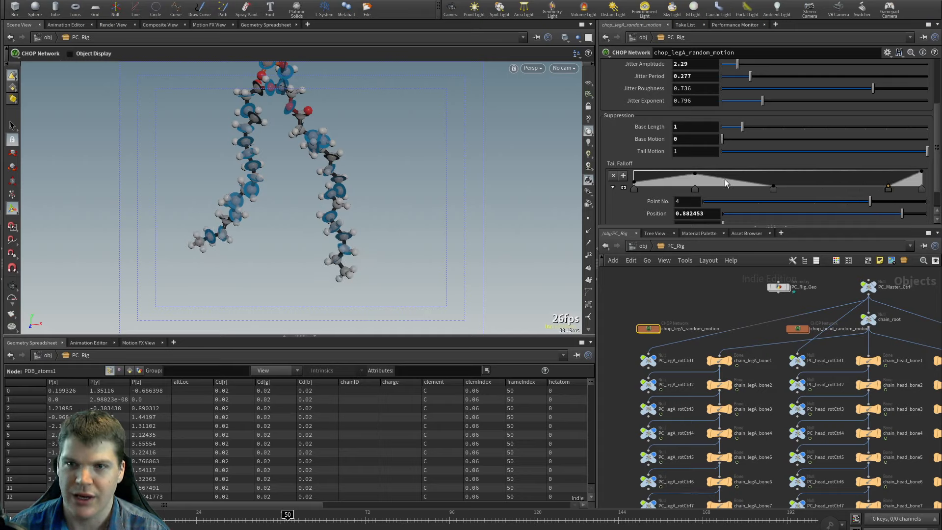
pyautogui.moveTo(654, 182); pyautogui.dragTo(654, 171)
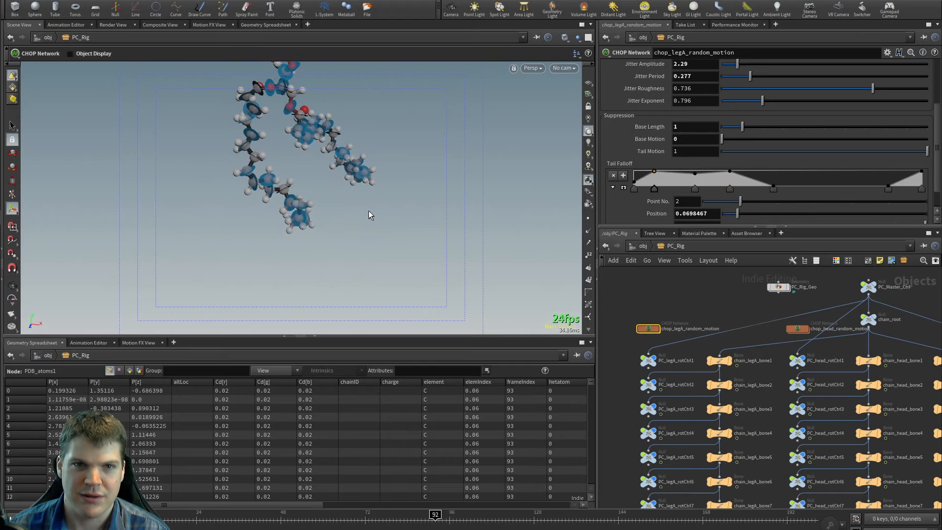
# Step: Undo all the points added to leg A's Tail Falloff ramp
pyautogui.hotkey('ctrl', 'z')
pyautogui.hotkey('ctrl', 'z')
pyautogui.hotkey('ctrl', 'z')
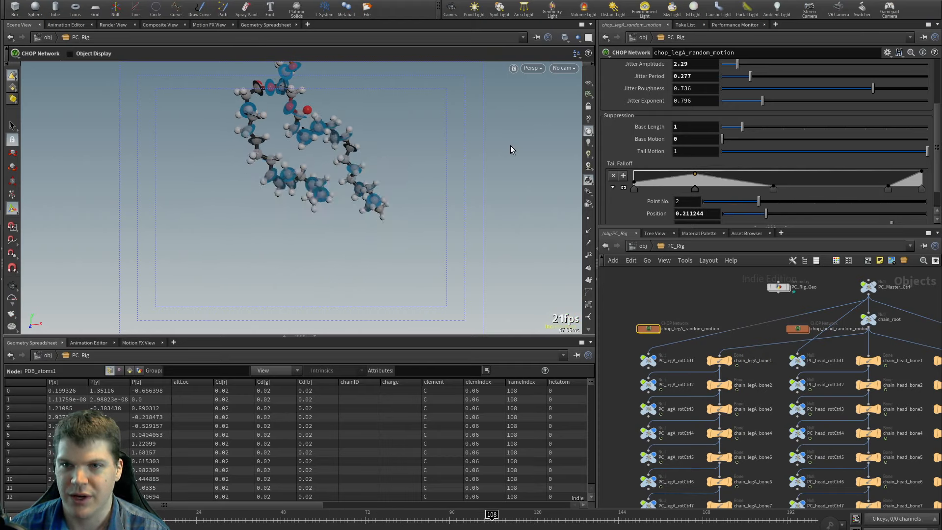
pyautogui.hotkey('ctrl', 'z')
pyautogui.hotkey('ctrl', 'z')
pyautogui.press('Escape')
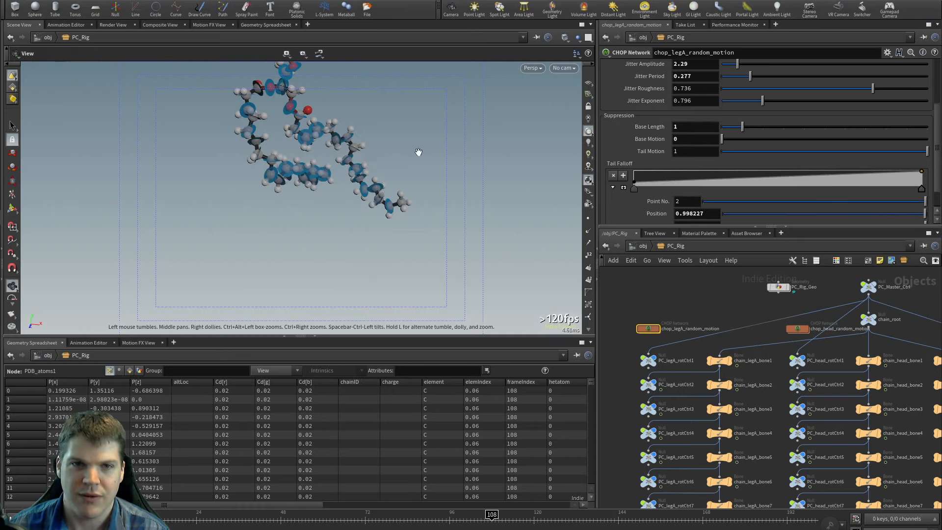
pyautogui.moveTo(417, 152); pyautogui.dragTo(245, 177)
pyautogui.keyDown('alt'); pyautogui.moveTo(245, 176); pyautogui.dragTo(314, 196, button='right'); pyautogui.keyUp('alt')
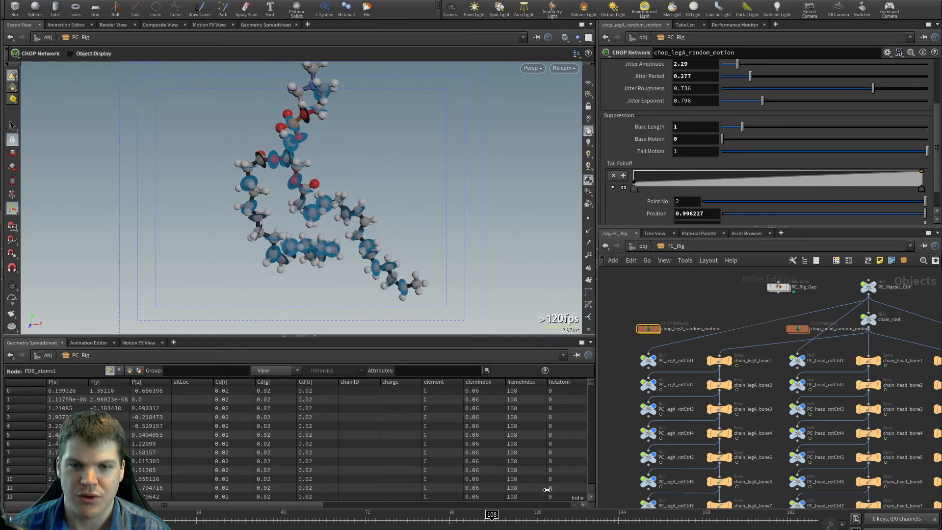
pyautogui.moveTo(921, 156)
pyautogui.mouseDown()
pyautogui.moveTo(780, 153)
pyautogui.moveTo(878, 153)
pyautogui.moveTo(769, 170)
pyautogui.moveTo(932, 164)
pyautogui.mouseUp()
pyautogui.keyDown('alt'); pyautogui.moveTo(393, 225); pyautogui.dragTo(503, 266, button='right'); pyautogui.keyUp('alt')
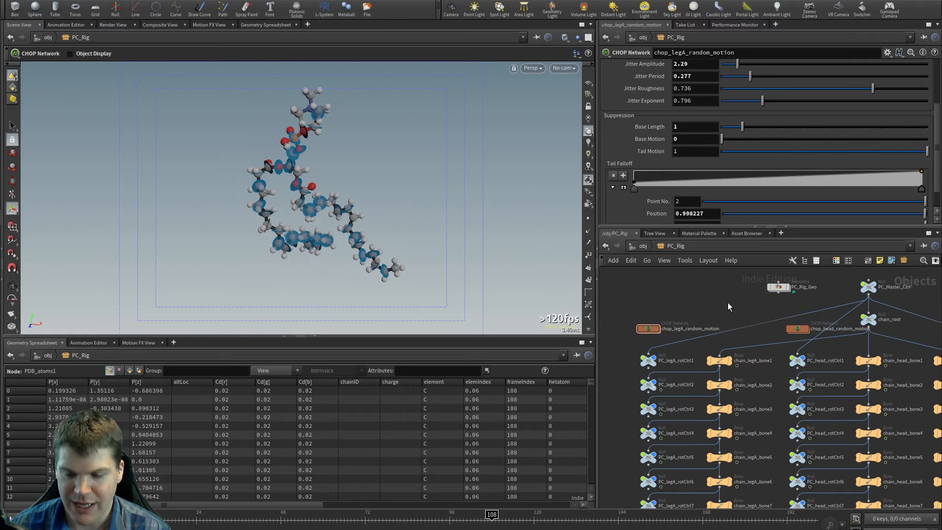
# Step: Inspect the molecule's bent legs from the object level, then return inside the PC_Rig subnetwork
pyautogui.press('u')
pyautogui.moveTo(327, 231)
pyautogui.keyDown('alt'); pyautogui.mouseDown()
pyautogui.moveTo(269, 222)
pyautogui.moveTo(328, 221)
pyautogui.mouseUp(); pyautogui.keyUp('alt')
pyautogui.keyDown('alt'); pyautogui.moveTo(329, 221); pyautogui.dragTo(354, 228, button='right'); pyautogui.keyUp('alt')
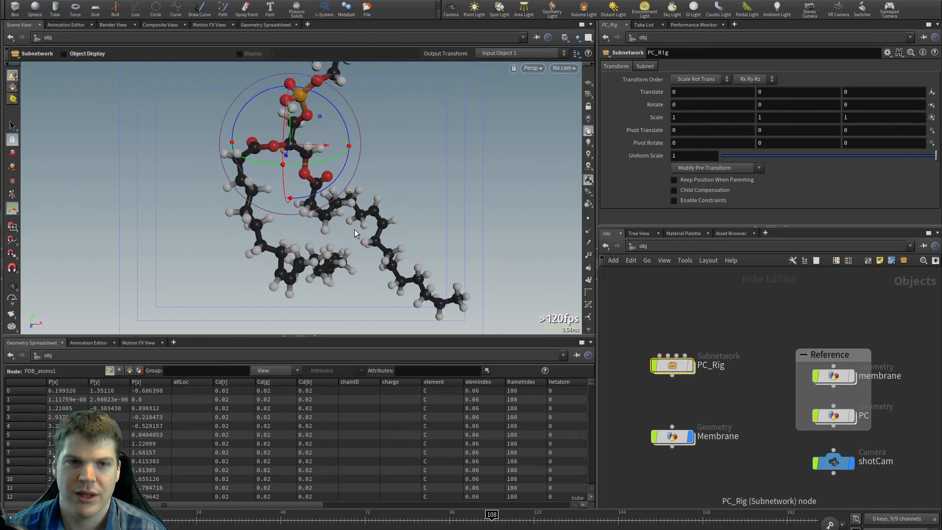
pyautogui.doubleClick(676, 367)
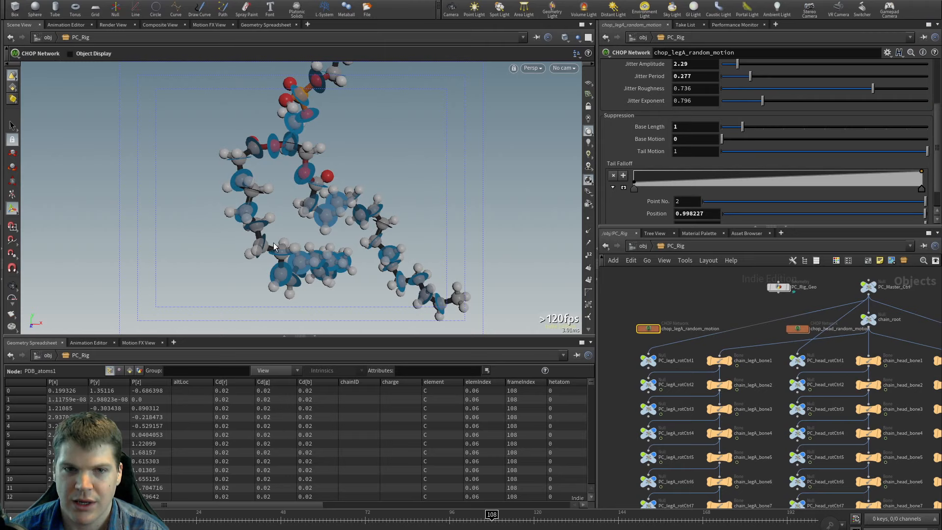
# Step: Try rotating the PC_legA_rotCtrl14 control partway along leg A's chain, then undo the rotation
pyautogui.press('s')
pyautogui.click(299, 268)
pyautogui.keyDown('alt'); pyautogui.moveTo(300, 268); pyautogui.dragTo(341, 216); pyautogui.keyUp('alt')
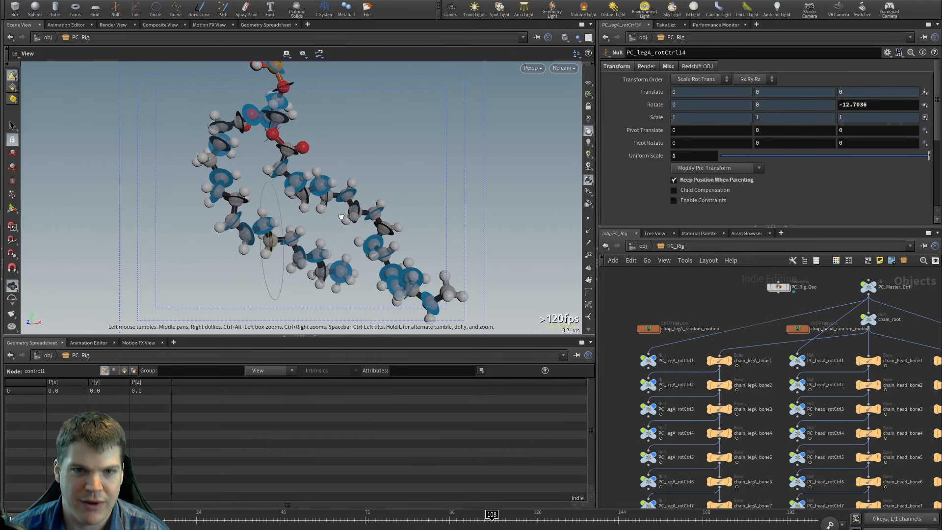
pyautogui.press('r')
pyautogui.moveTo(283, 238); pyautogui.dragTo(238, 265)
pyautogui.press('s')
pyautogui.click(265, 226)
pyautogui.hotkey('ctrl', 'z')
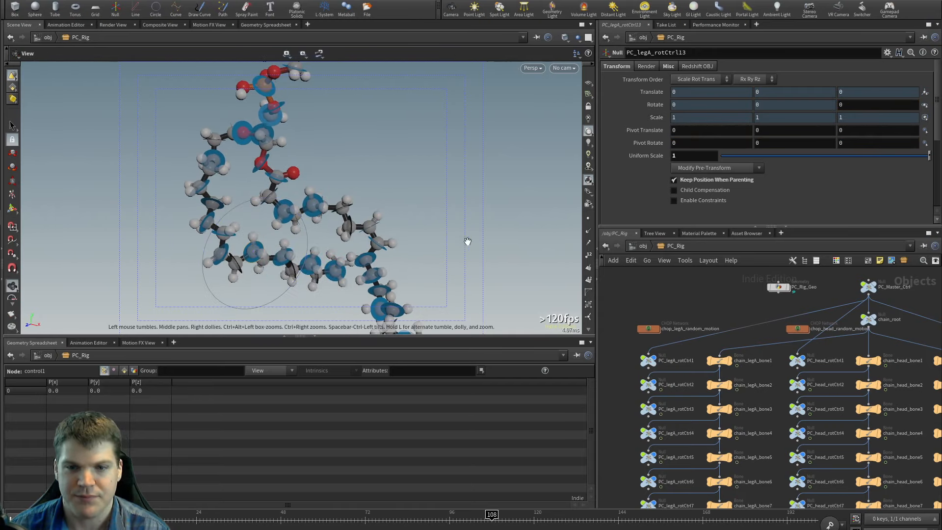
# Step: Leave PC_Rig, open the Membrane geometry network, and show the PC_input file node's settings
pyautogui.press('u')
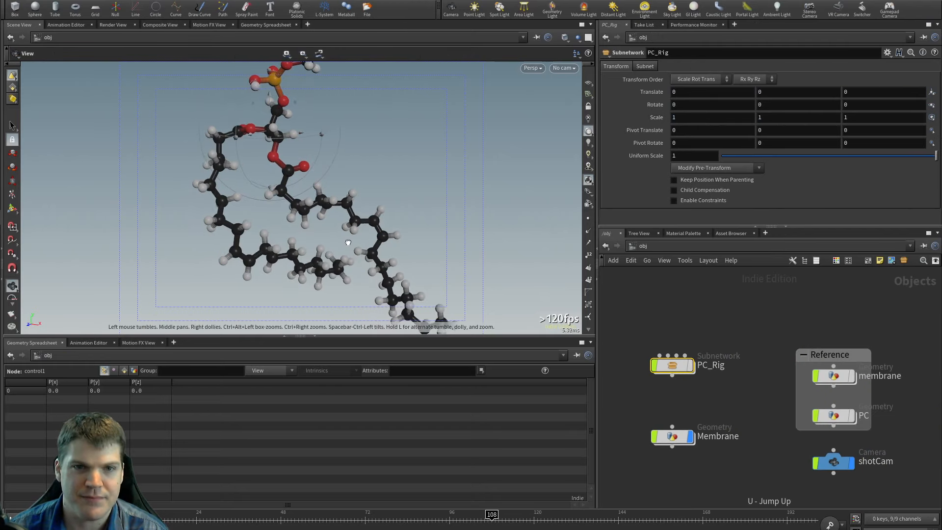
pyautogui.doubleClick(655, 437)
pyautogui.moveTo(687, 391); pyautogui.dragTo(690, 368, button='middle')
pyautogui.click(681, 373)
pyautogui.scroll(-2, 854, 425)
pyautogui.moveTo(887, 425)
pyautogui.mouseDown(button='middle')
pyautogui.moveTo(709, 427)
pyautogui.moveTo(655, 457)
pyautogui.mouseUp(button='middle')
pyautogui.moveTo(713, 308)
pyautogui.mouseDown()
pyautogui.moveTo(765, 346)
pyautogui.moveTo(736, 345)
pyautogui.moveTo(718, 320)
pyautogui.mouseUp()
# Step: Add a File Merge node beside PC_input in the Membrane network
pyautogui.press('Tab')
pyautogui.write('FILE')
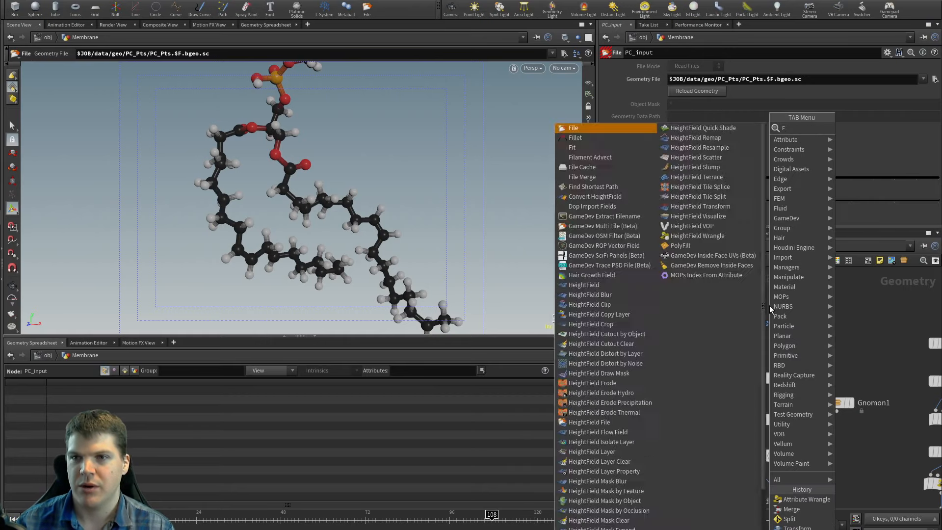
pyautogui.press('Down')
pyautogui.press('Down')
pyautogui.press('Return')
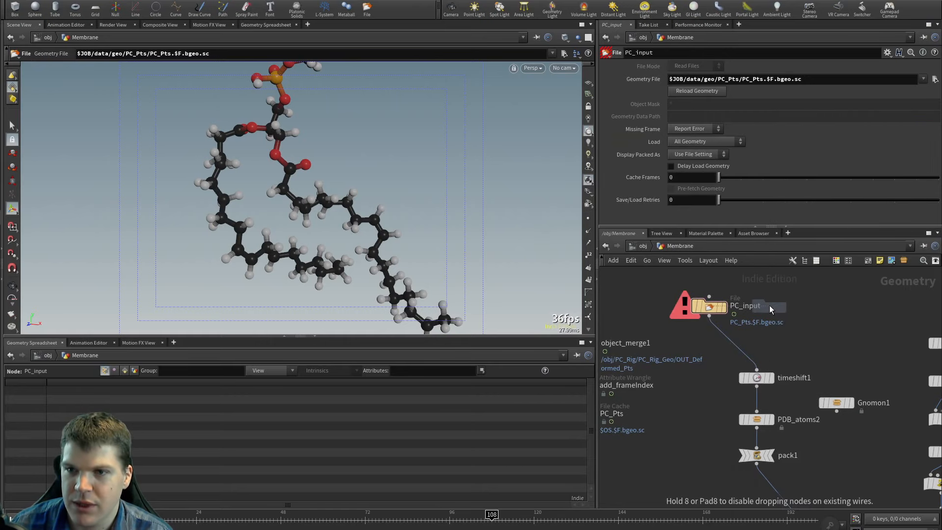
pyautogui.click(790, 308)
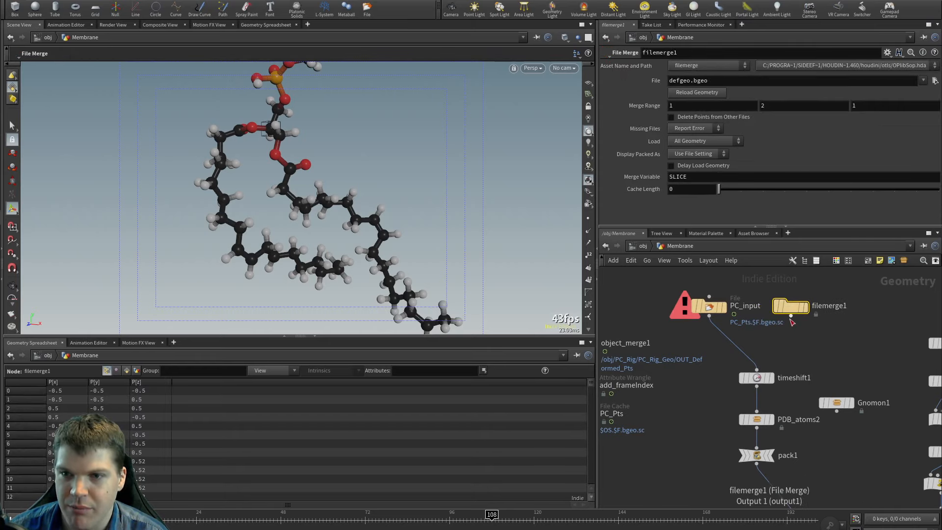
# Step: Copy PC_input's geometry path $JOB/data/geo/PC_Pts/PC_Pts.$F.bgeo.sc into the File Merge node's file setting
pyautogui.click(705, 305)
pyautogui.tripleClick(748, 79)
pyautogui.hotkey('ctrl', 'c')
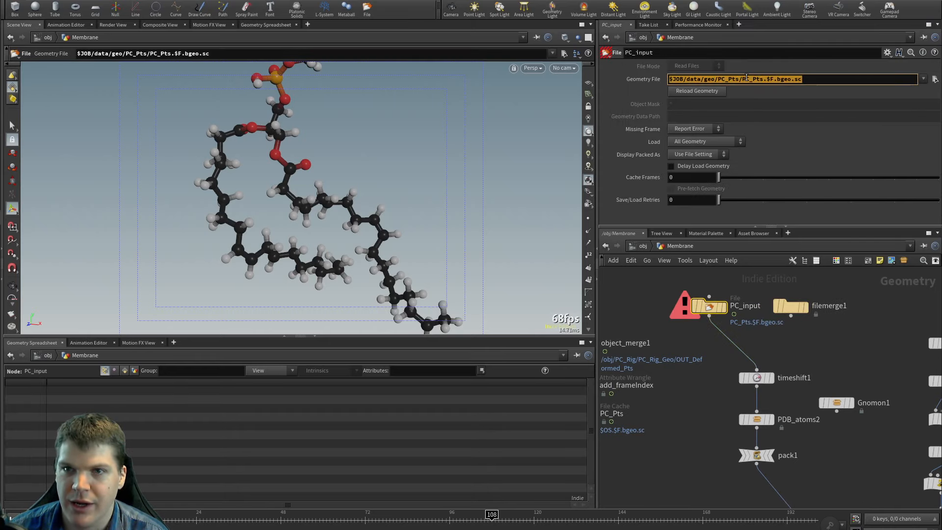
pyautogui.click(790, 307)
pyautogui.tripleClick(801, 80)
pyautogui.hotkey('ctrl', 'v')
pyautogui.press('Return')
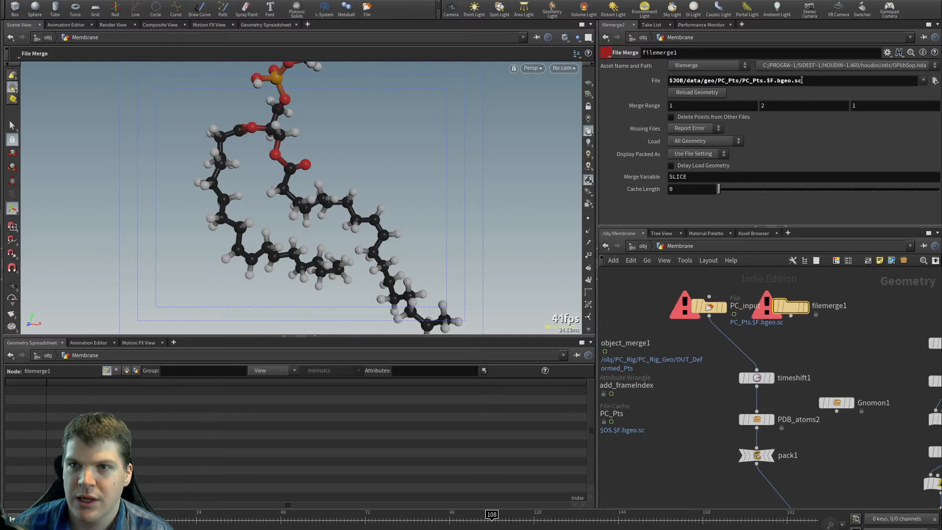
# Step: Set the File Merge node's merge range end to 200 and its merge variable to F
pyautogui.click(779, 106)
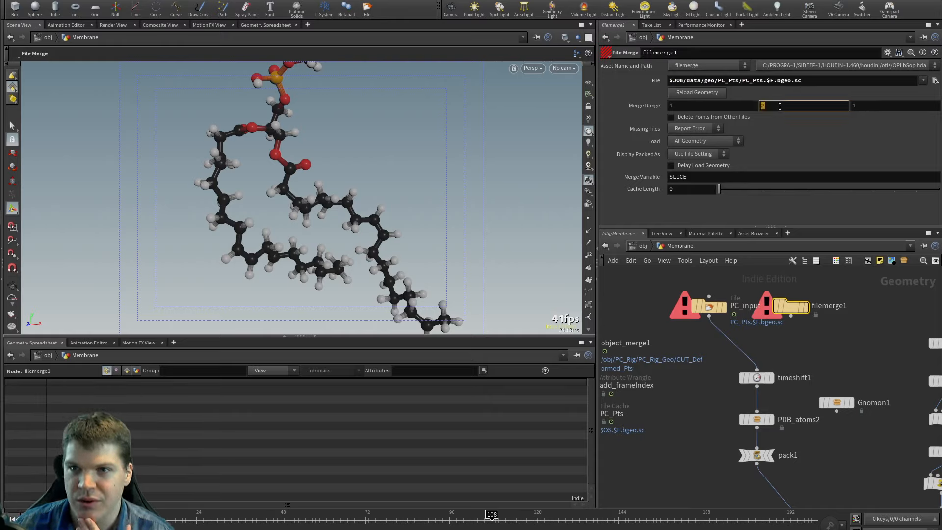
pyautogui.press('Return')
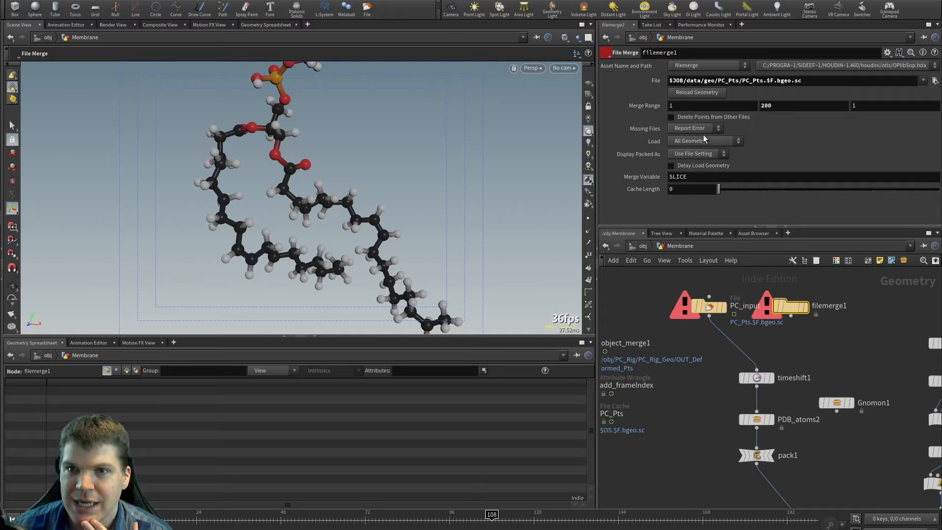
pyautogui.doubleClick(699, 178)
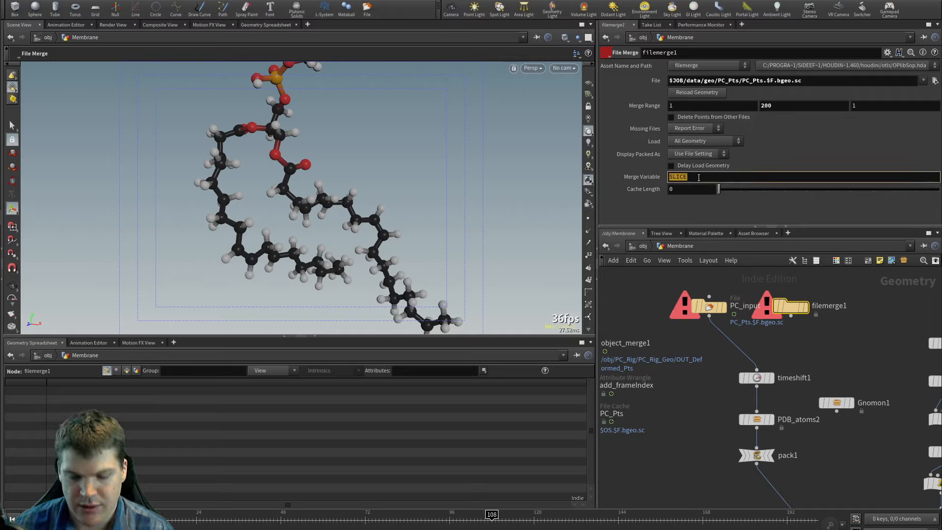
pyautogui.write('F')
pyautogui.press('Return')
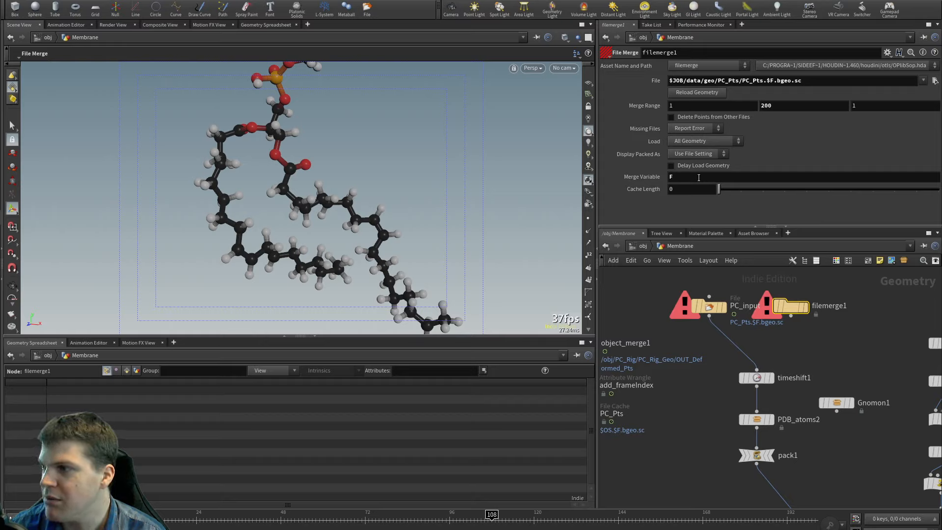
# Step: Examine the molecule's carbon chains and their bends up close from several angles
pyautogui.keyDown('alt'); pyautogui.moveTo(317, 241); pyautogui.dragTo(367, 231); pyautogui.keyUp('alt')
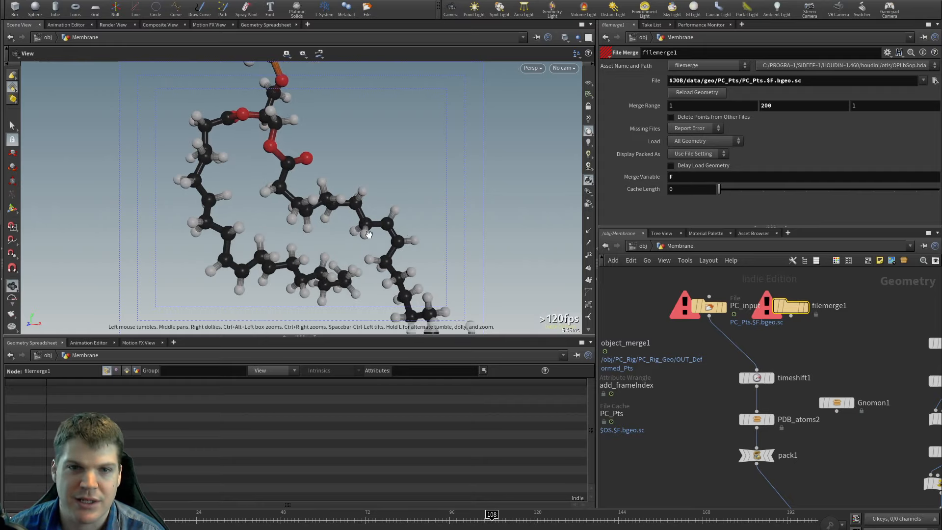
pyautogui.keyDown('alt'); pyautogui.moveTo(368, 231); pyautogui.dragTo(301, 204, button='middle'); pyautogui.keyUp('alt')
pyautogui.keyDown('alt'); pyautogui.moveTo(301, 204); pyautogui.dragTo(405, 218, button='right'); pyautogui.keyUp('alt')
pyautogui.press('Escape')
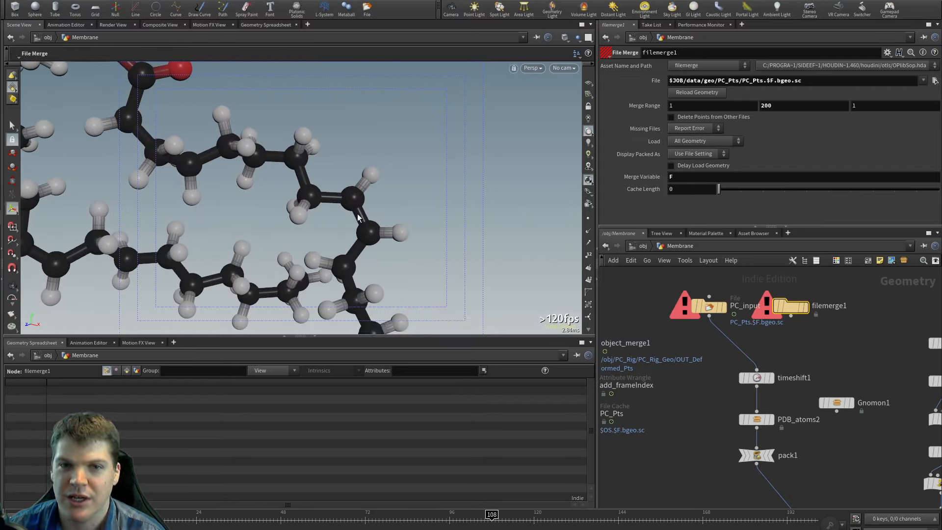
pyautogui.keyDown('alt'); pyautogui.moveTo(346, 211); pyautogui.dragTo(351, 212); pyautogui.keyUp('alt')
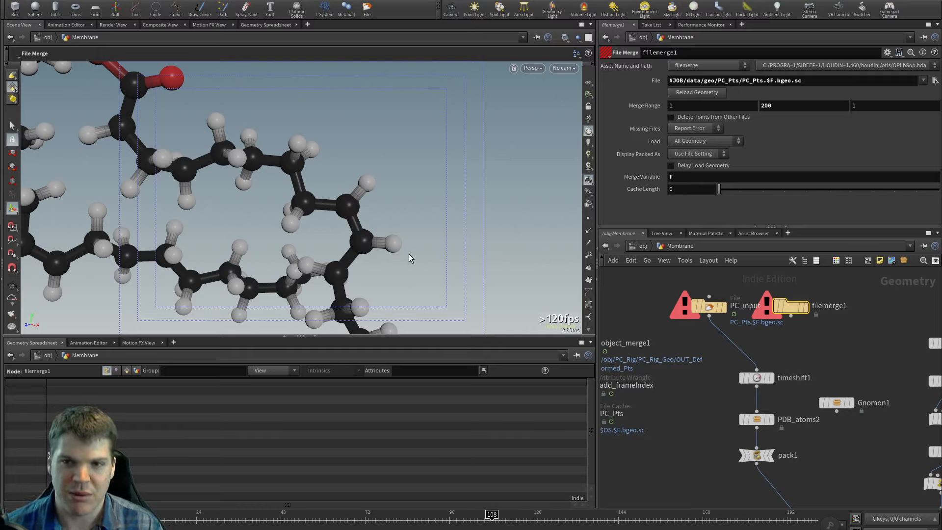
pyautogui.keyDown('alt'); pyautogui.moveTo(391, 229); pyautogui.dragTo(364, 197); pyautogui.keyUp('alt')
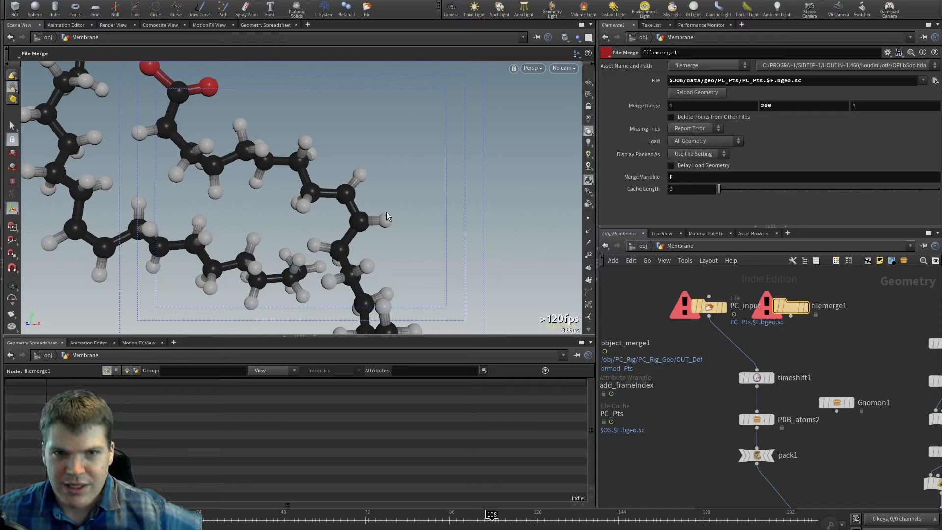
pyautogui.keyDown('alt'); pyautogui.moveTo(379, 226); pyautogui.dragTo(310, 233); pyautogui.keyUp('alt')
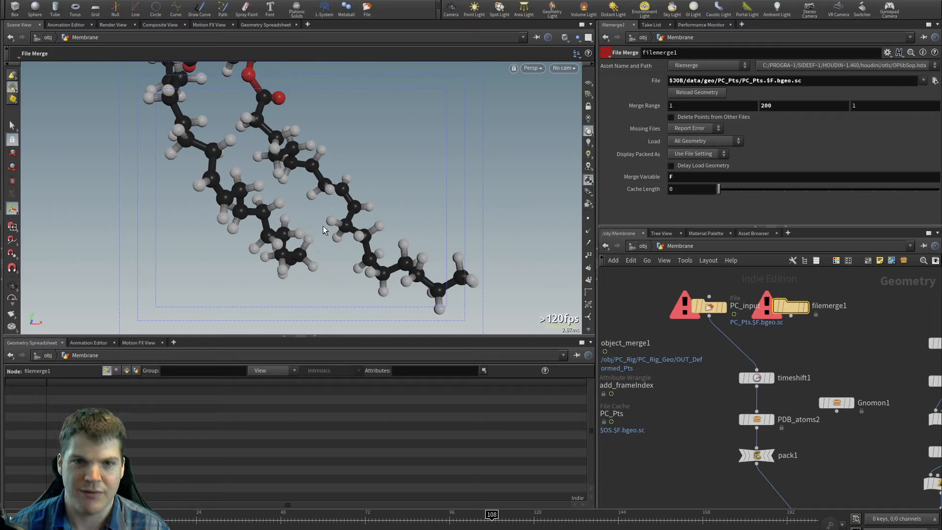
pyautogui.keyDown('alt'); pyautogui.moveTo(363, 228); pyautogui.dragTo(307, 261); pyautogui.keyUp('alt')
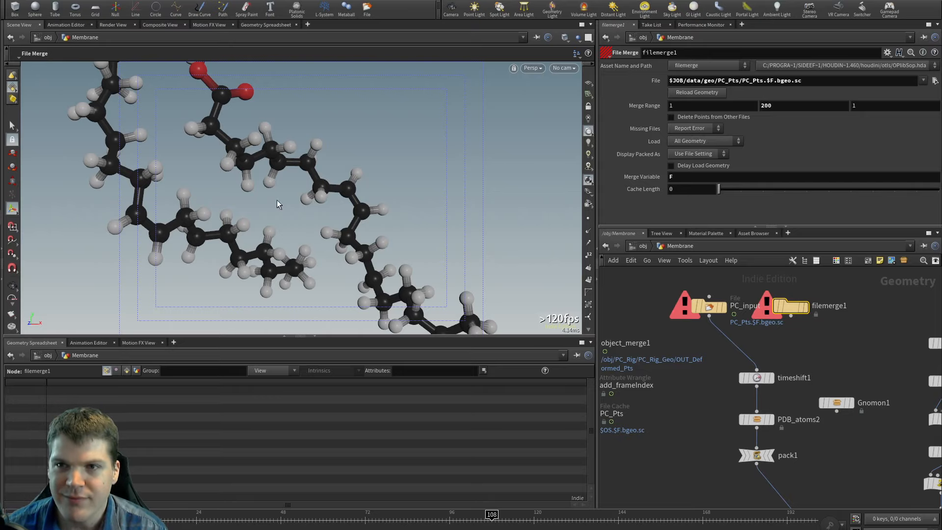
# Step: Move timeshift1 directly below PC_input and shift the File Merge node slightly farther from PC_input
pyautogui.moveTo(806, 343); pyautogui.dragTo(793, 315, button='middle')
pyautogui.middleClick(786, 295)
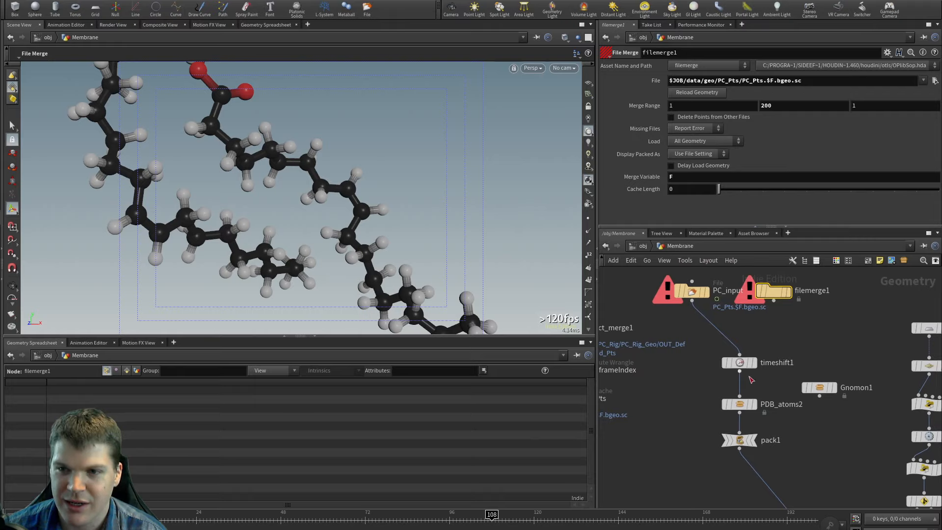
pyautogui.moveTo(739, 362); pyautogui.dragTo(692, 322)
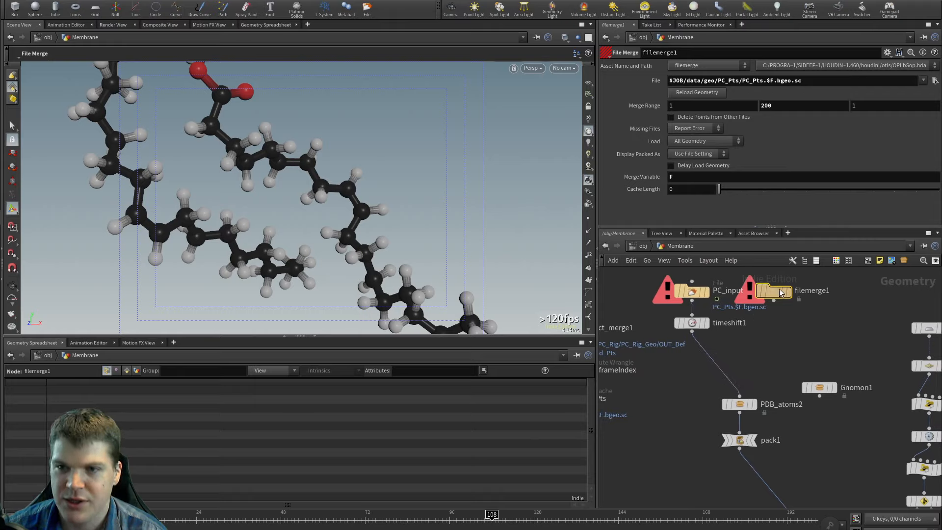
pyautogui.moveTo(780, 290); pyautogui.dragTo(795, 290)
pyautogui.moveTo(795, 291); pyautogui.dragTo(795, 294, button='middle')
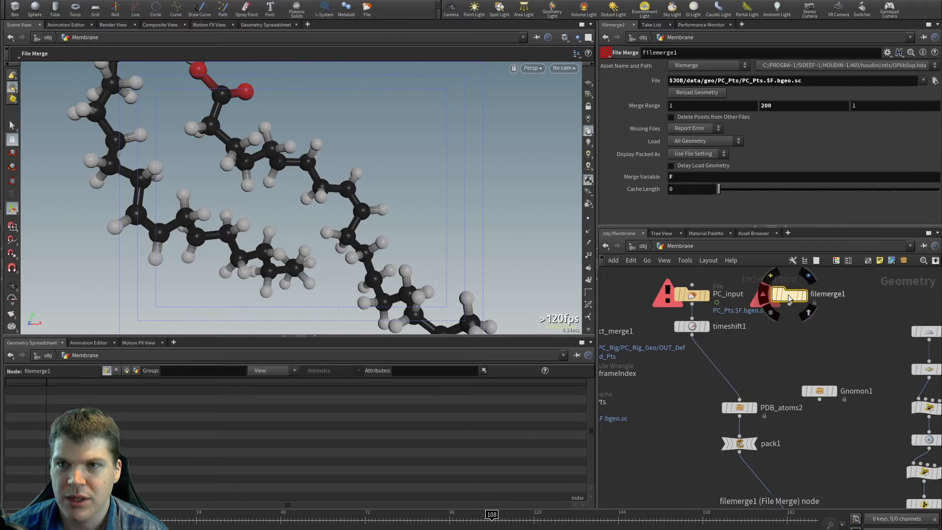
# Step: Set the File Merge node's missing files handling to No Geometry and check its point count in the node info
pyautogui.click(696, 129)
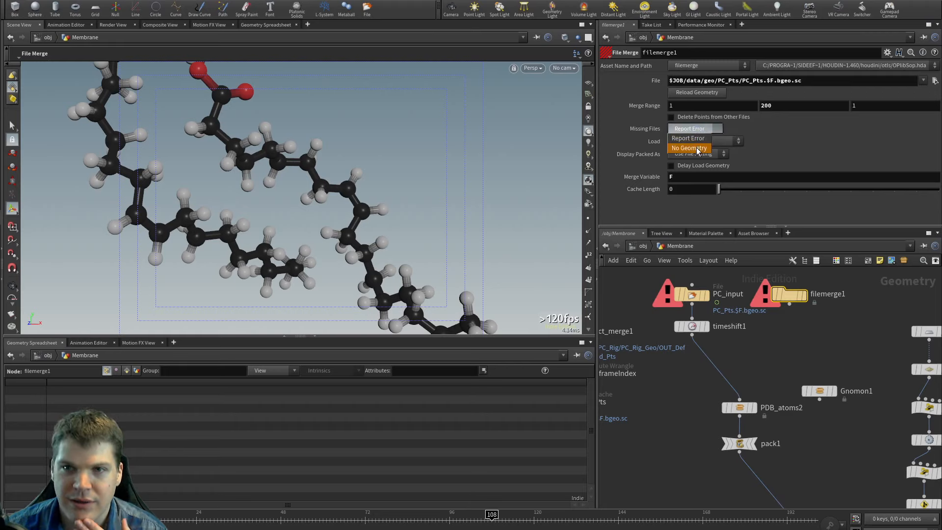
pyautogui.click(689, 148)
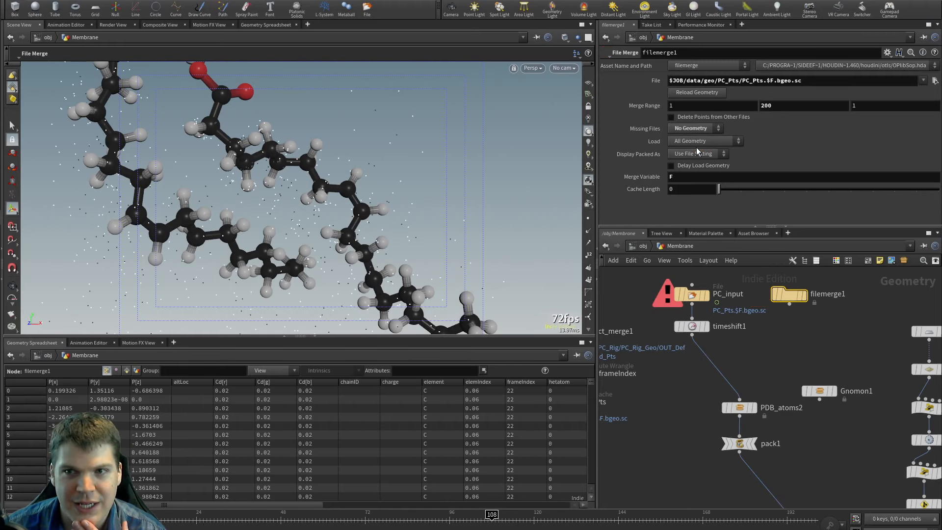
pyautogui.click(765, 295)
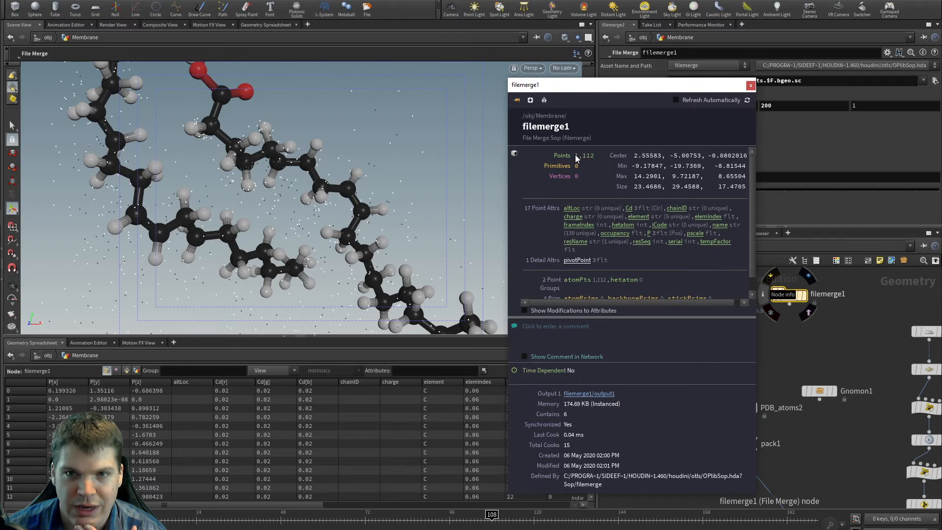
pyautogui.click(751, 86)
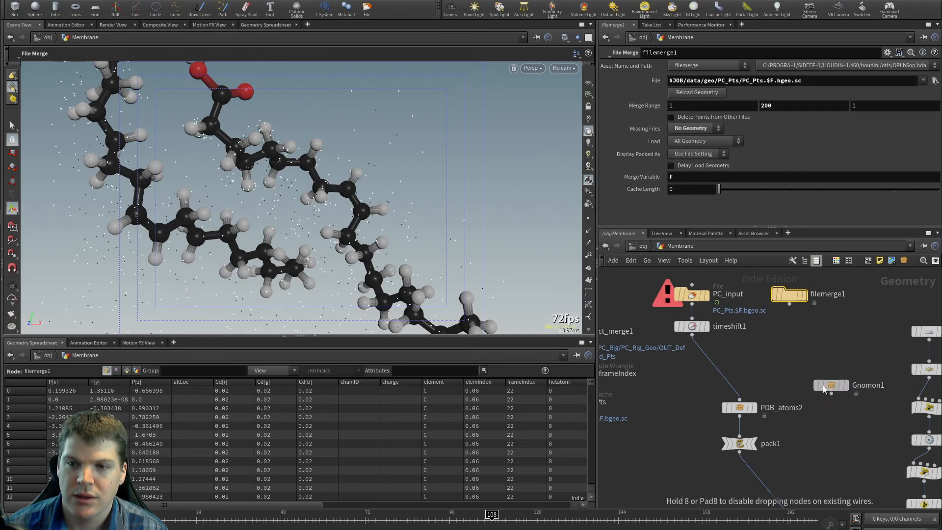
# Step: Move Gnomon1 out of the way and add a For-Each Point block below the File Merge node
pyautogui.moveTo(819, 391); pyautogui.dragTo(653, 440)
pyautogui.press('Tab')
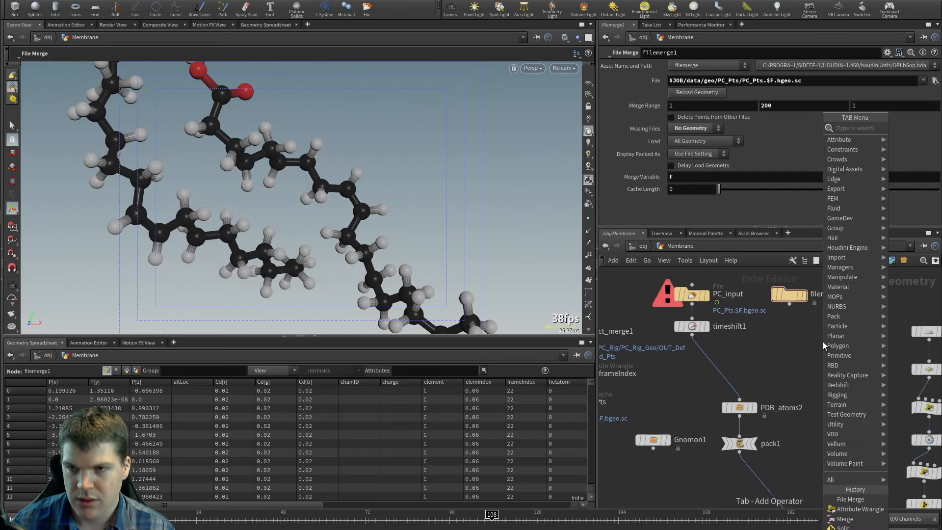
pyautogui.write('fo')
pyautogui.press('Down')
pyautogui.press('Down')
pyautogui.press('Down')
pyautogui.press('Down')
pyautogui.press('Down')
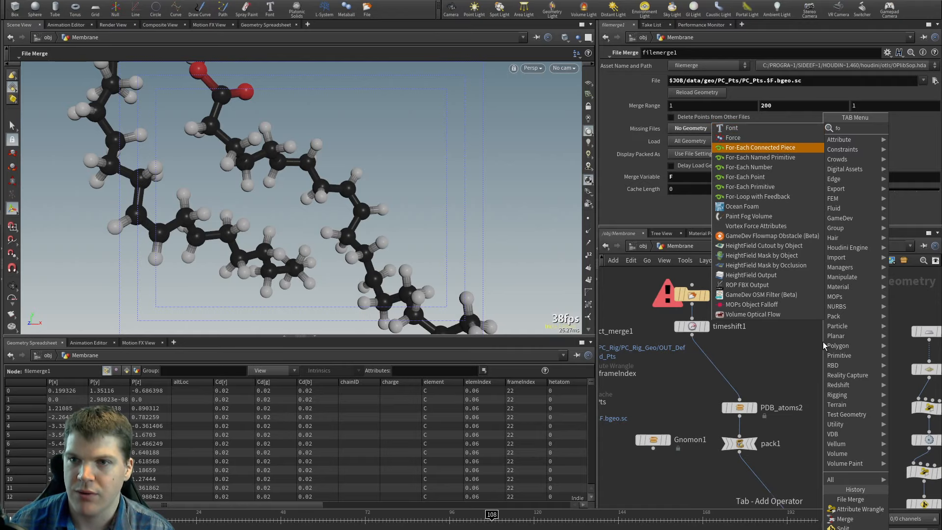
pyautogui.press('Return')
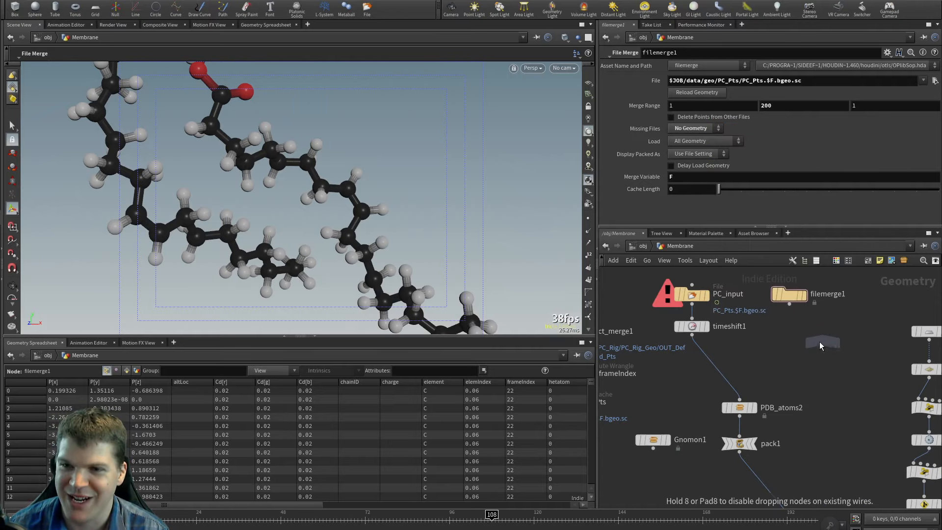
pyautogui.click(819, 341)
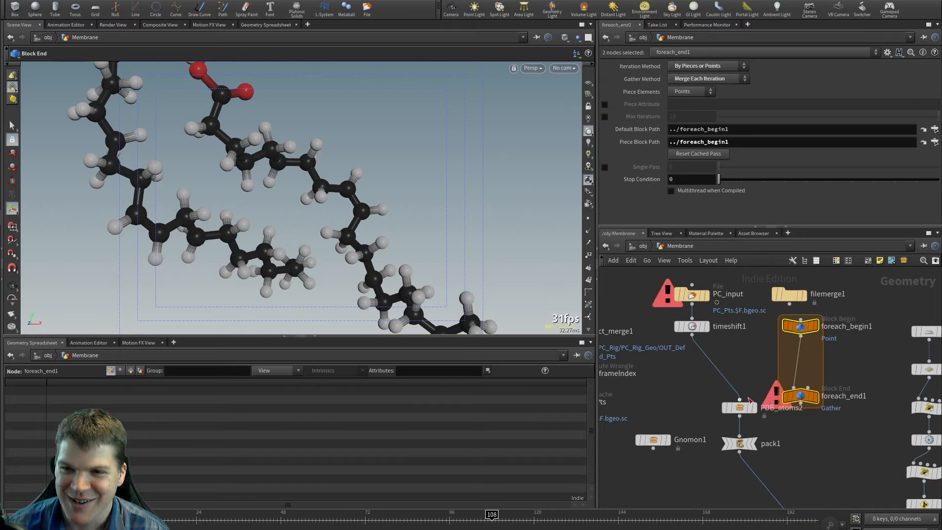
# Step: Align PDB_atoms2 below timeshift1 and the for-each block below filemerge1, and set the block's piece attribute to frameIndex
pyautogui.moveTo(741, 408); pyautogui.dragTo(694, 396)
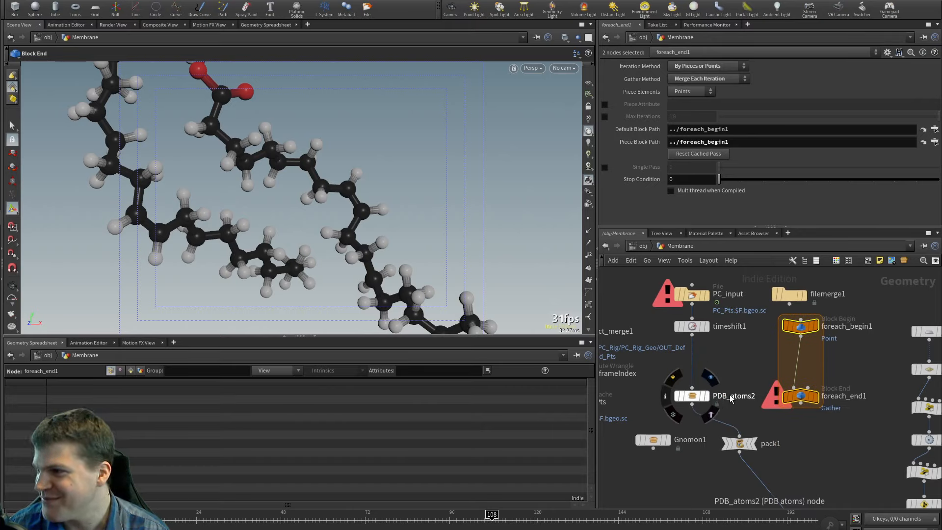
pyautogui.moveTo(800, 326)
pyautogui.mouseDown()
pyautogui.moveTo(785, 338)
pyautogui.moveTo(795, 337)
pyautogui.mouseUp()
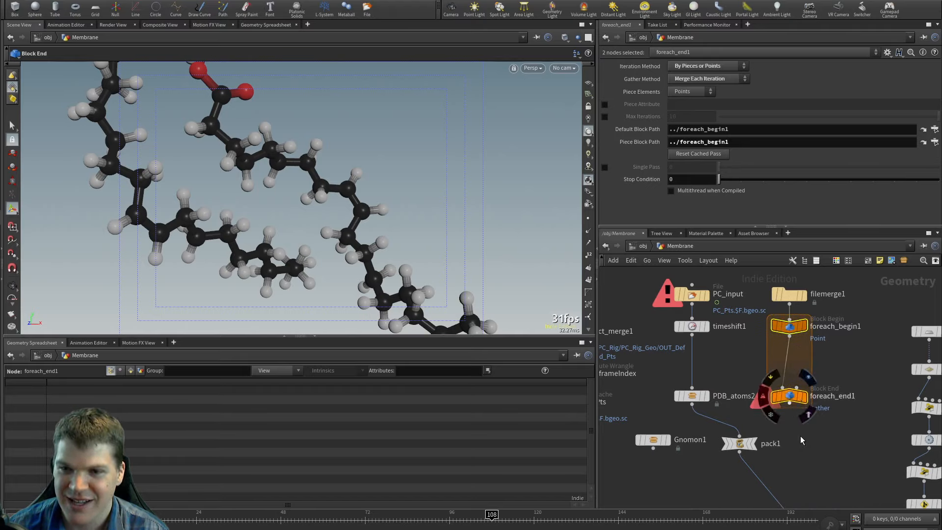
pyautogui.click(704, 93)
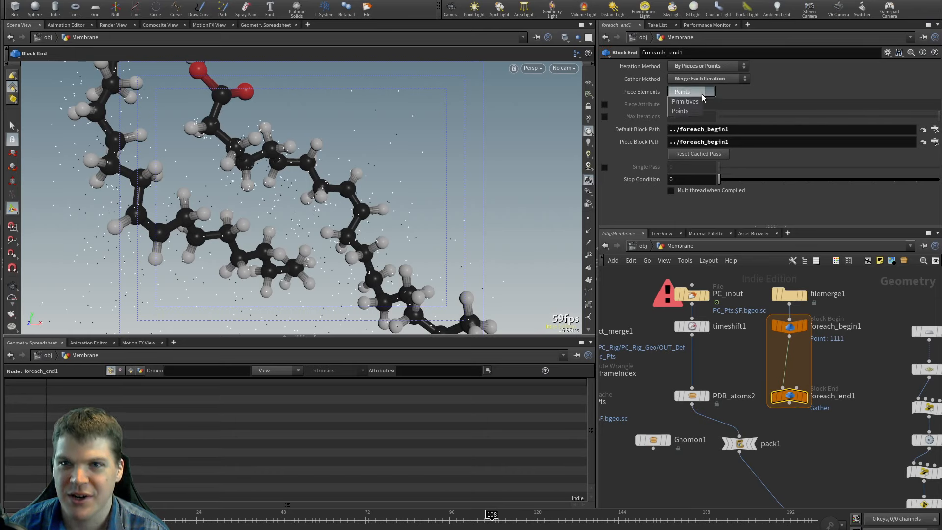
pyautogui.click(605, 104)
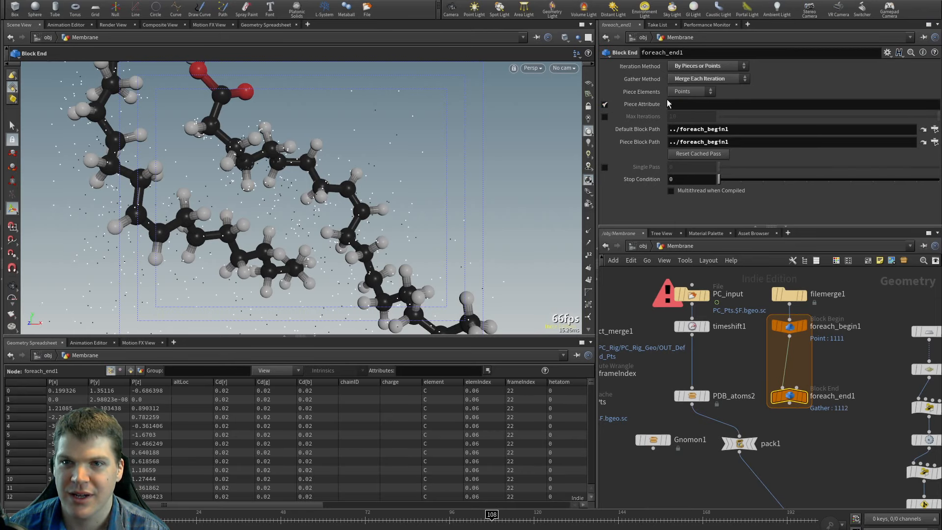
pyautogui.click(686, 103)
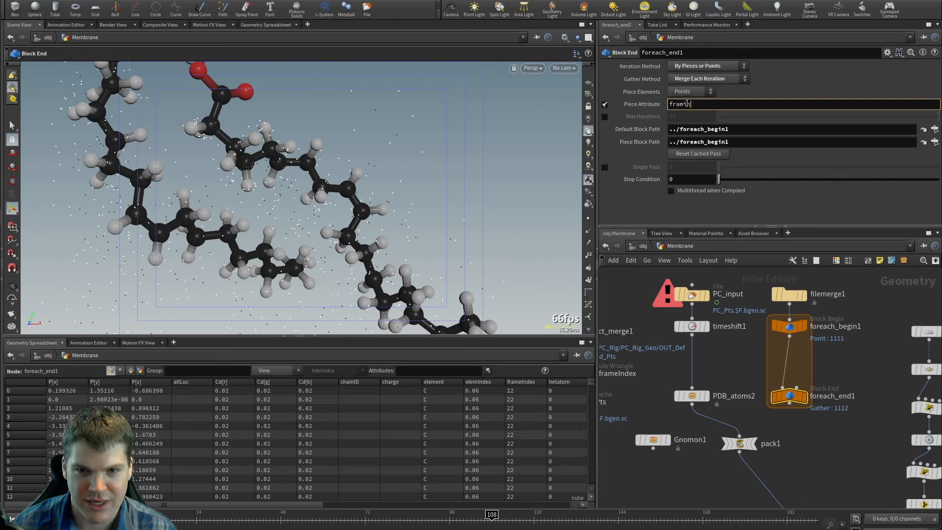
pyautogui.press('Return')
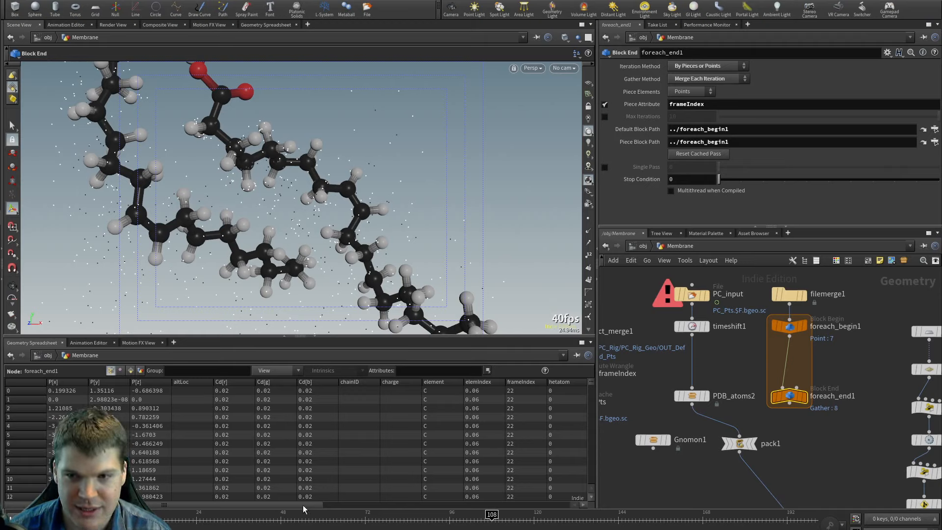
# Step: Check the points fetched by foreach_begin1, and line up pack1 below PDB_atoms2 with Gnomon1 moved out of the way
pyautogui.moveTo(805, 426); pyautogui.dragTo(789, 334)
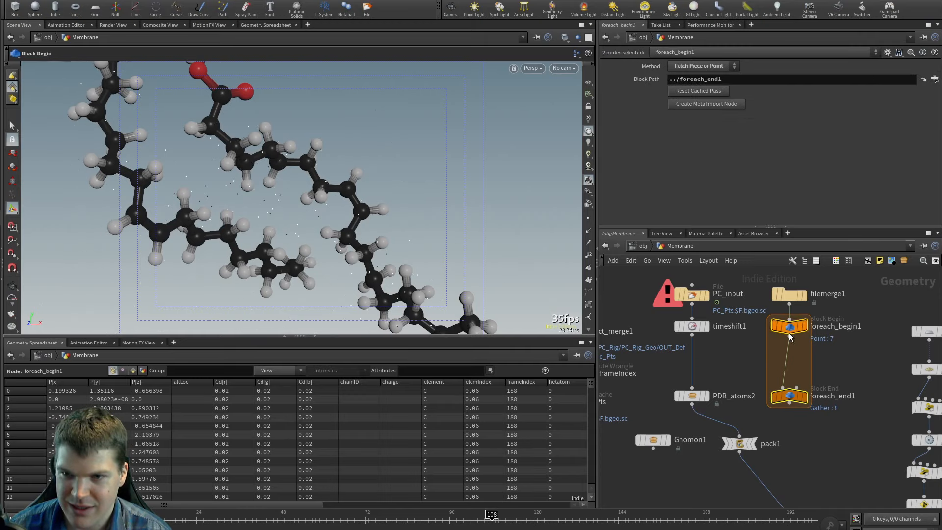
pyautogui.click(803, 441)
pyautogui.moveTo(802, 441); pyautogui.dragTo(754, 417, button='middle')
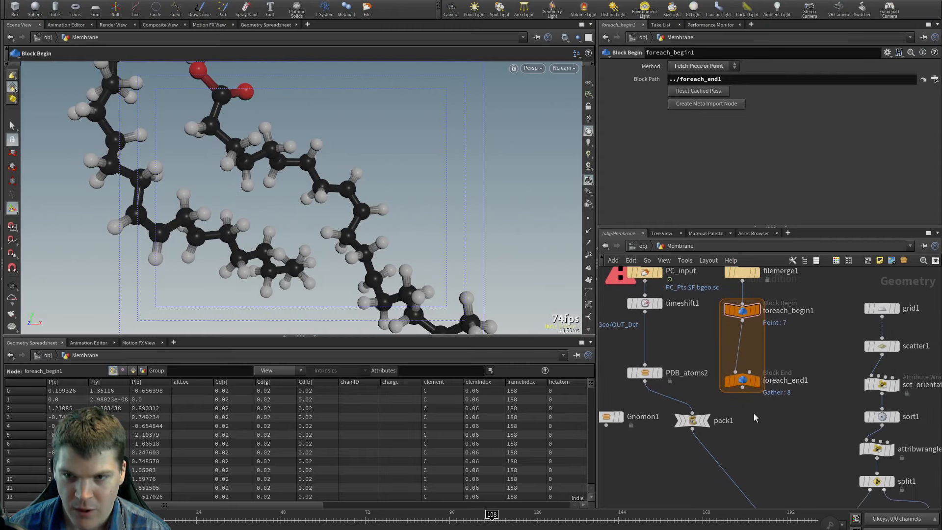
pyautogui.moveTo(651, 457); pyautogui.dragTo(695, 449, button='middle')
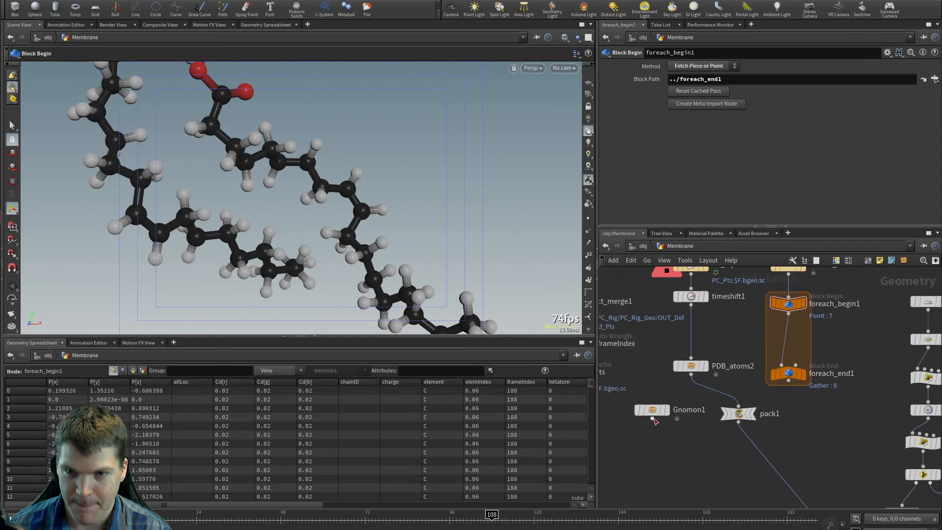
pyautogui.moveTo(651, 417); pyautogui.dragTo(628, 437)
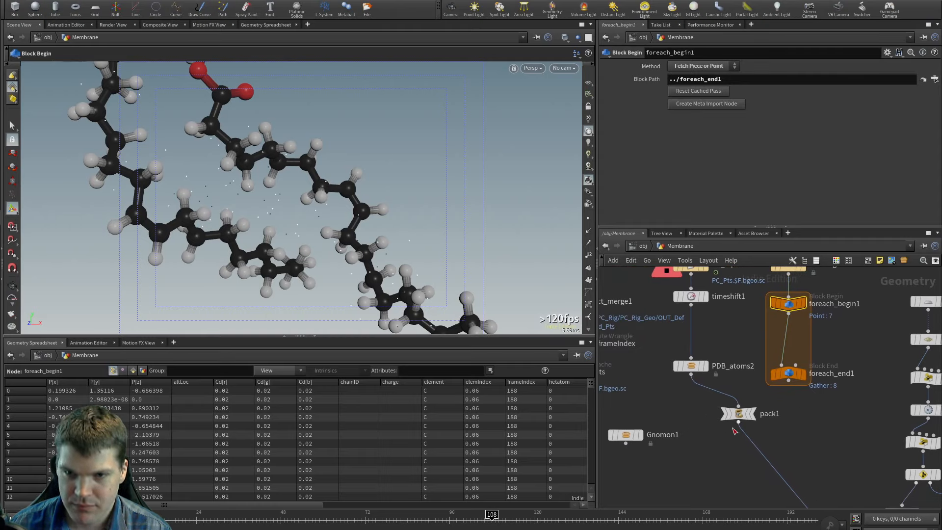
pyautogui.moveTo(741, 416); pyautogui.dragTo(694, 412)
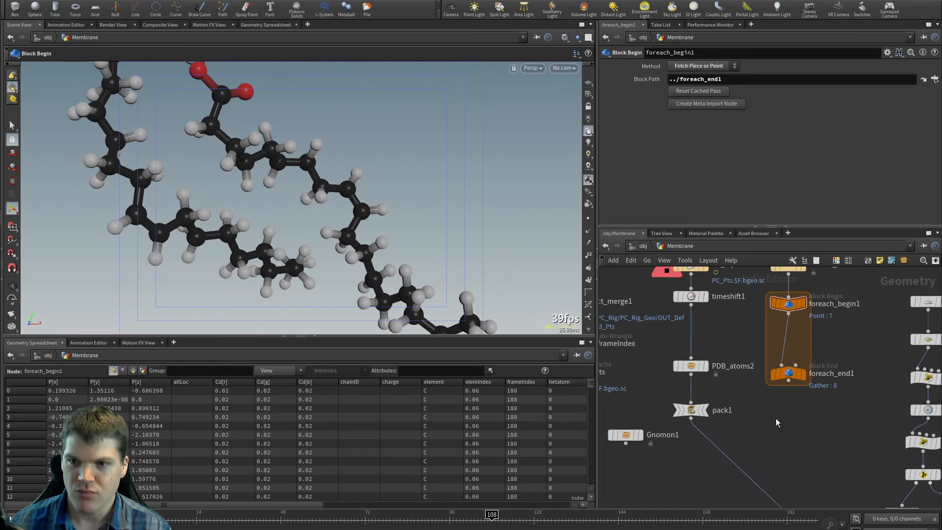
# Step: Make room above foreach_end1 and insert a Pack node between foreach_begin1 and foreach_end1
pyautogui.moveTo(776, 418); pyautogui.dragTo(759, 455, button='middle')
pyautogui.moveTo(775, 425); pyautogui.dragTo(774, 420)
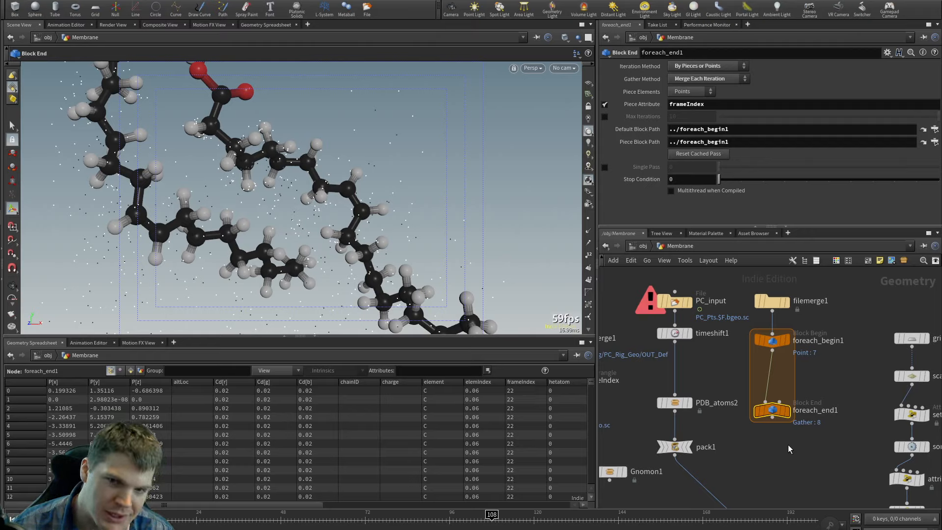
pyautogui.moveTo(773, 416)
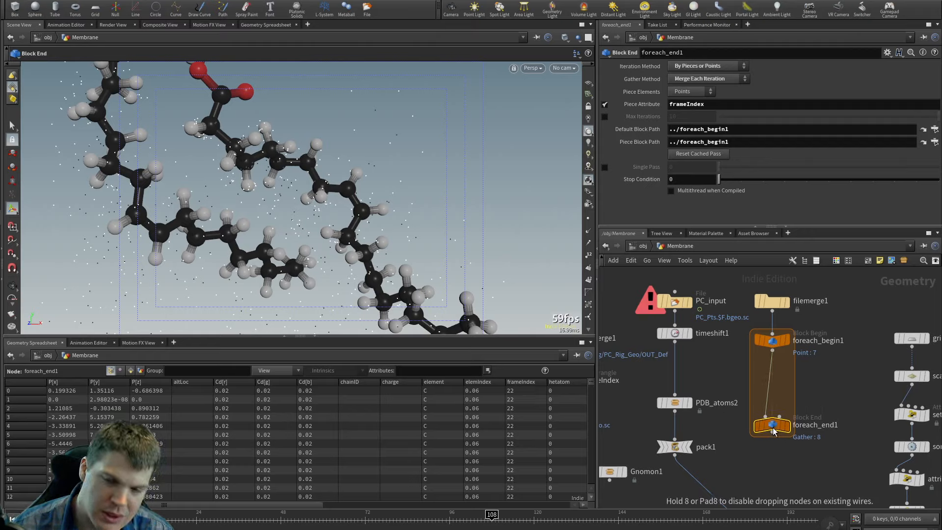
pyautogui.press('Tab')
pyautogui.write('pac')
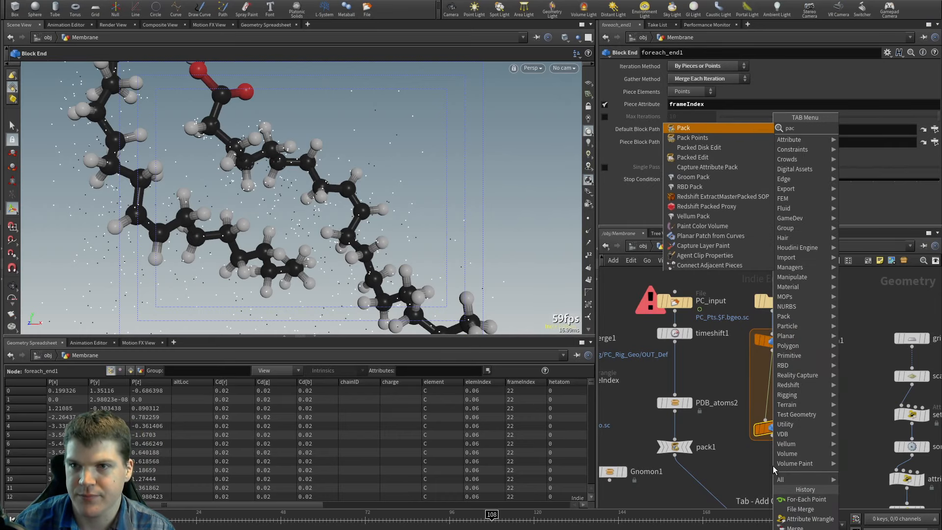
pyautogui.press('Return')
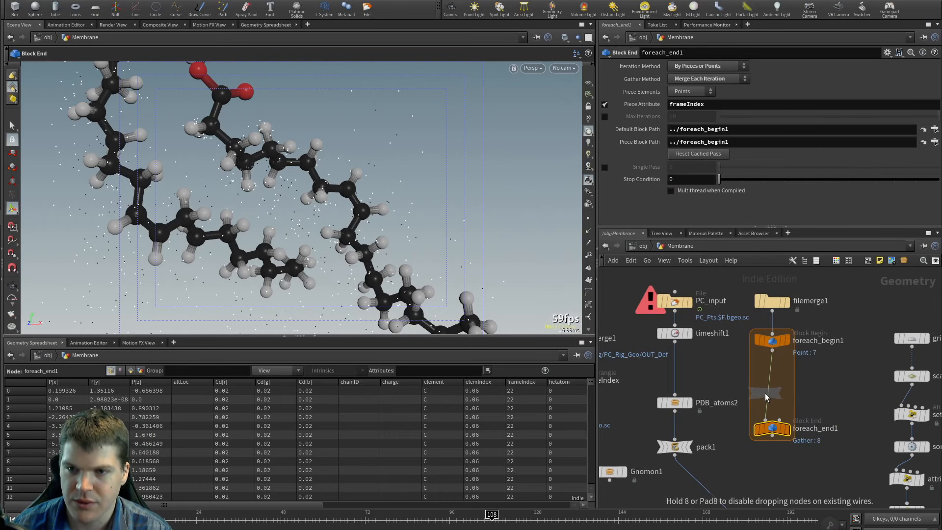
pyautogui.click(772, 409)
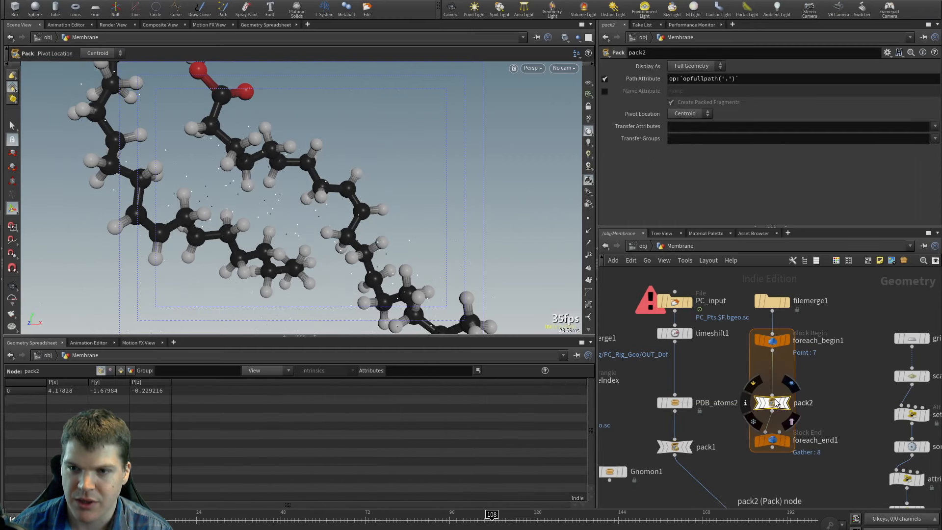
# Step: Set pack2's pivot location to Origin and its transfer attributes to frameIndex
pyautogui.click(689, 114)
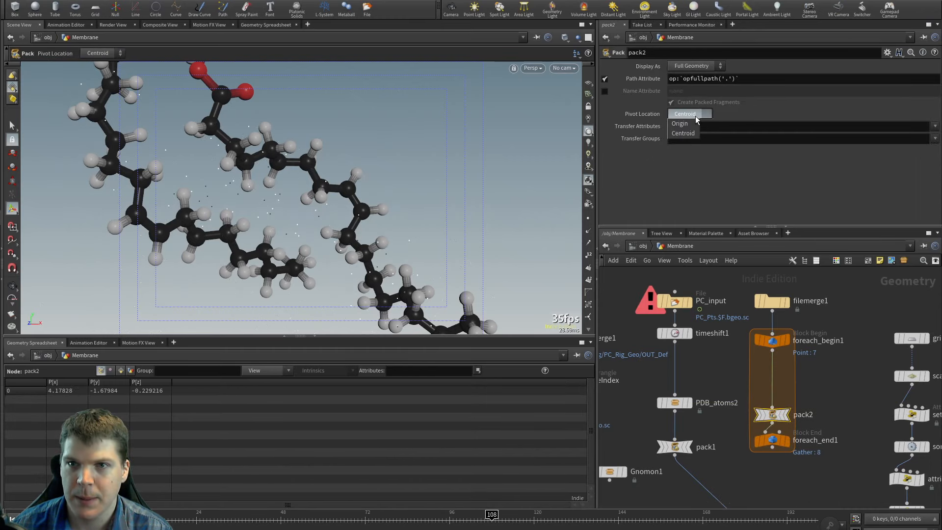
pyautogui.click(684, 118)
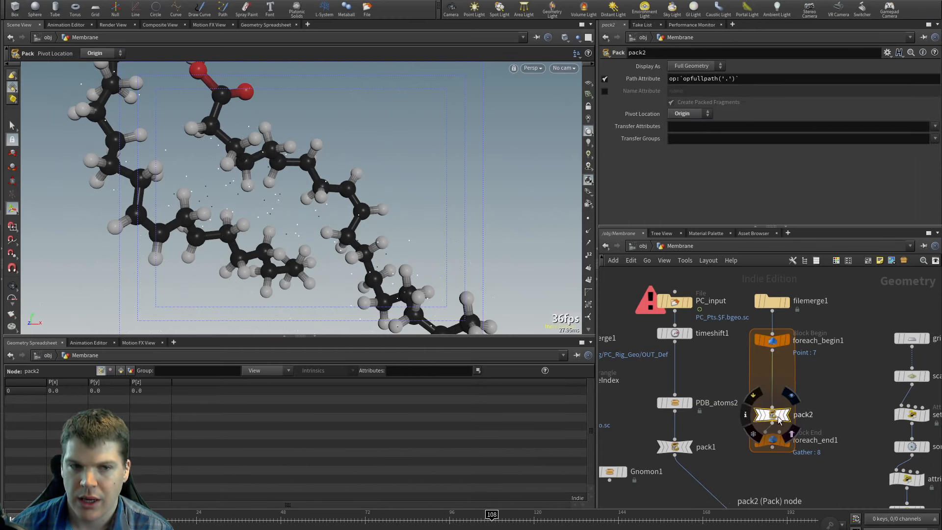
pyautogui.moveTo(773, 414); pyautogui.dragTo(773, 410)
pyautogui.click(935, 127)
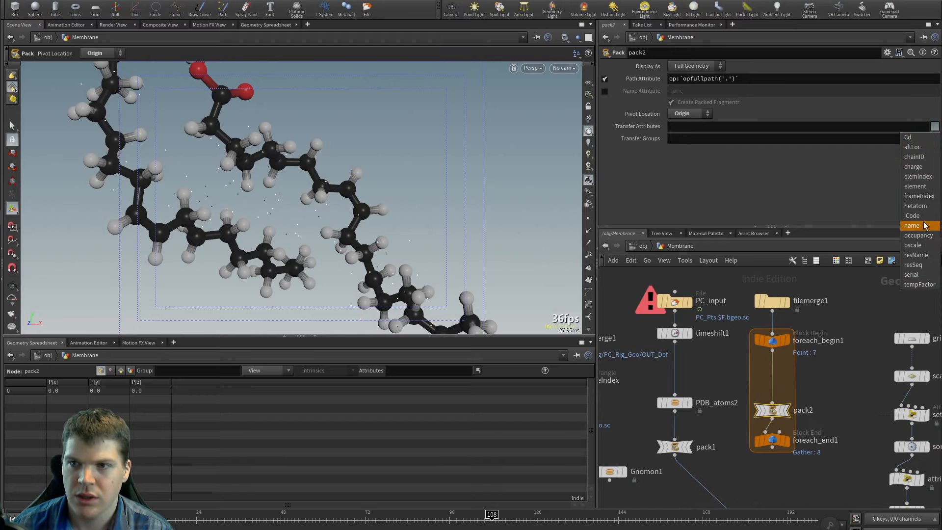
pyautogui.click(920, 196)
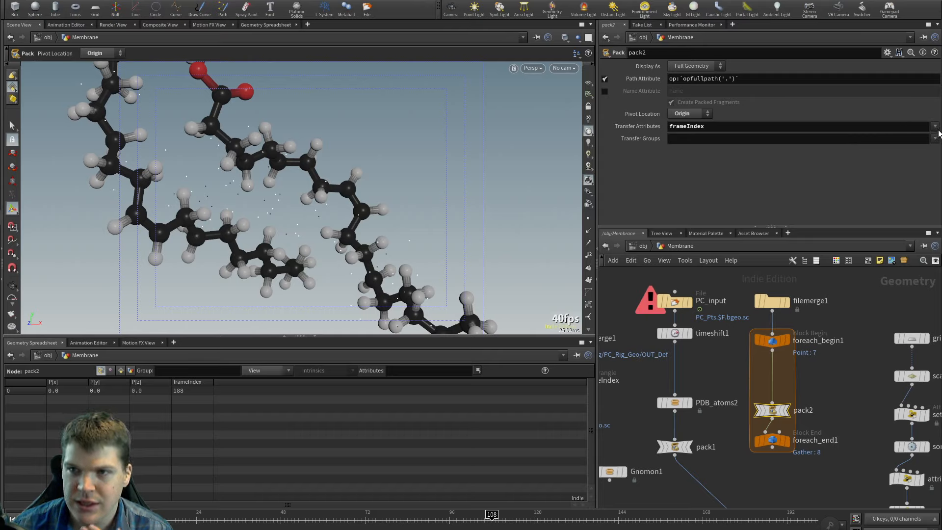
pyautogui.click(935, 127)
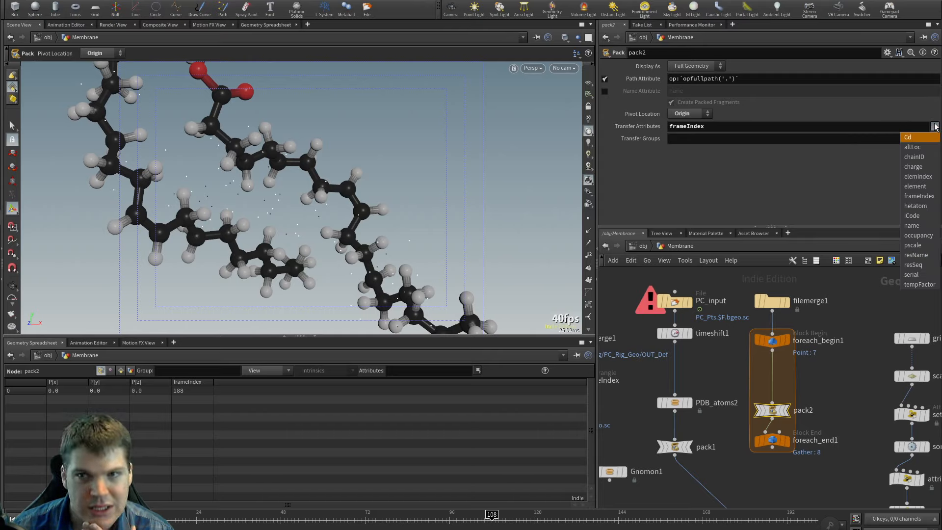
# Step: Duplicate PDB_atoms2 and insert the copy inside the loop between pack2 and foreach_end1, moving pack2 up to make room
pyautogui.moveTo(775, 411); pyautogui.dragTo(775, 403)
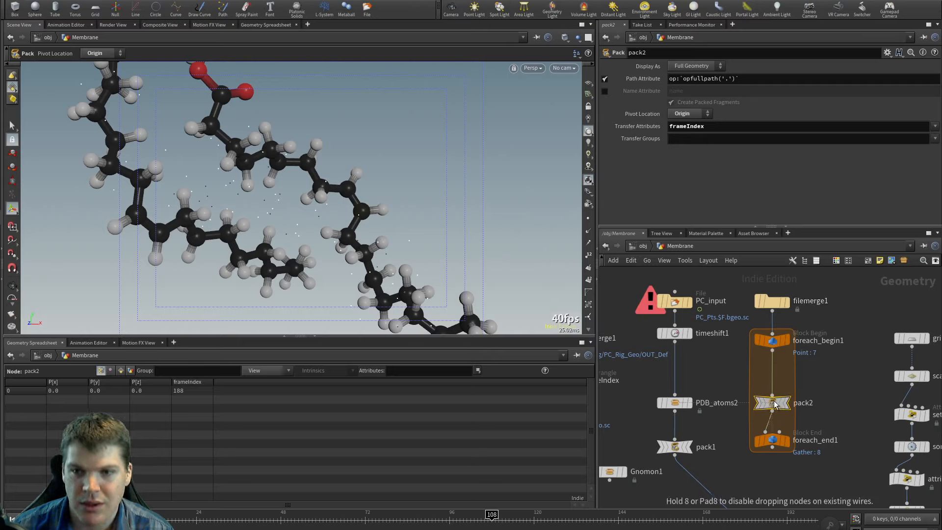
pyautogui.moveTo(774, 441)
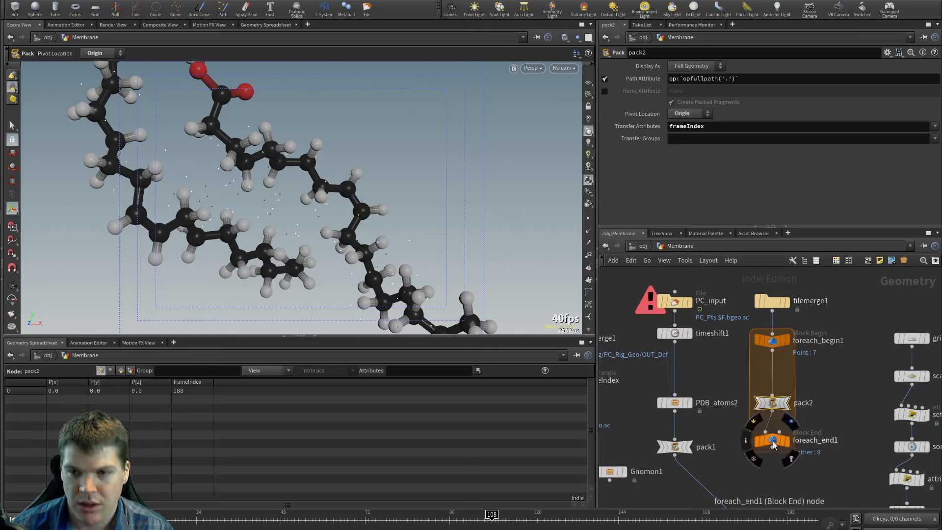
pyautogui.moveTo(772, 402); pyautogui.dragTo(772, 382)
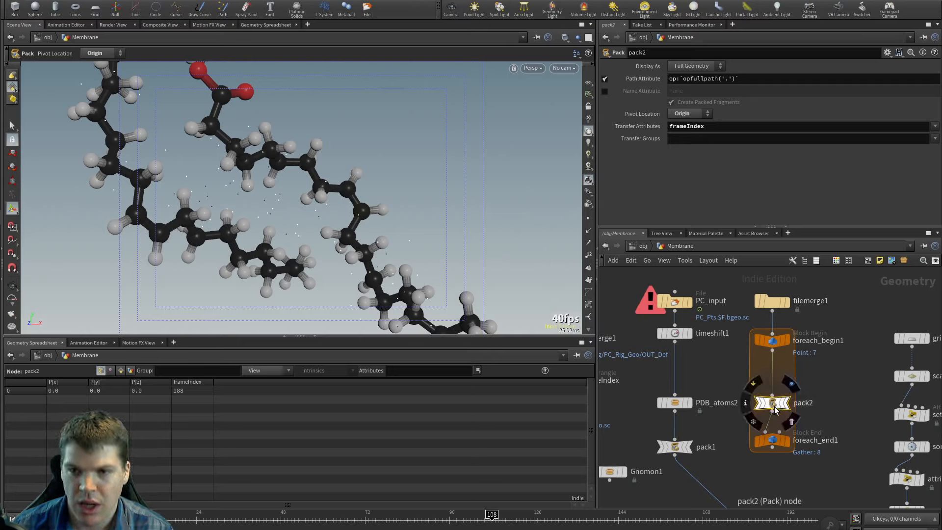
pyautogui.click(676, 406)
pyautogui.hotkey('ctrl', 'c')
pyautogui.hotkey('ctrl', 'v')
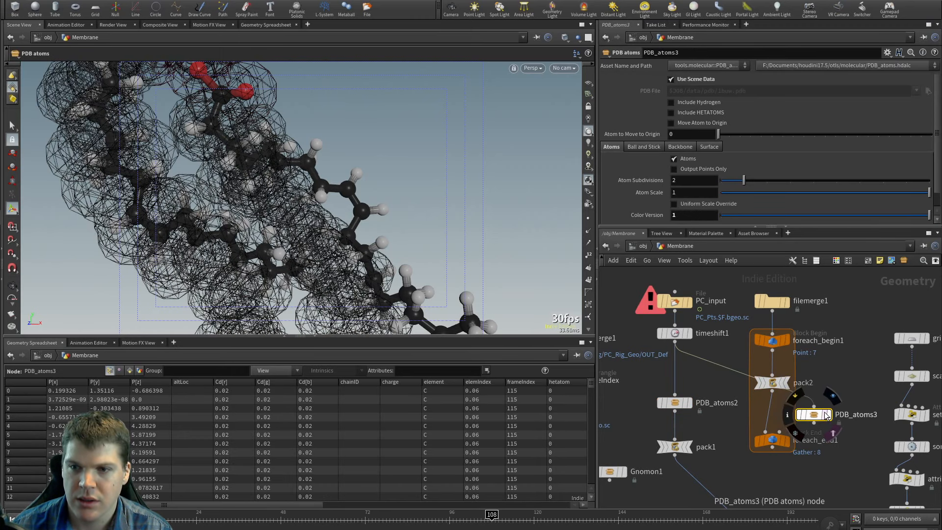
pyautogui.moveTo(825, 415); pyautogui.dragTo(773, 418)
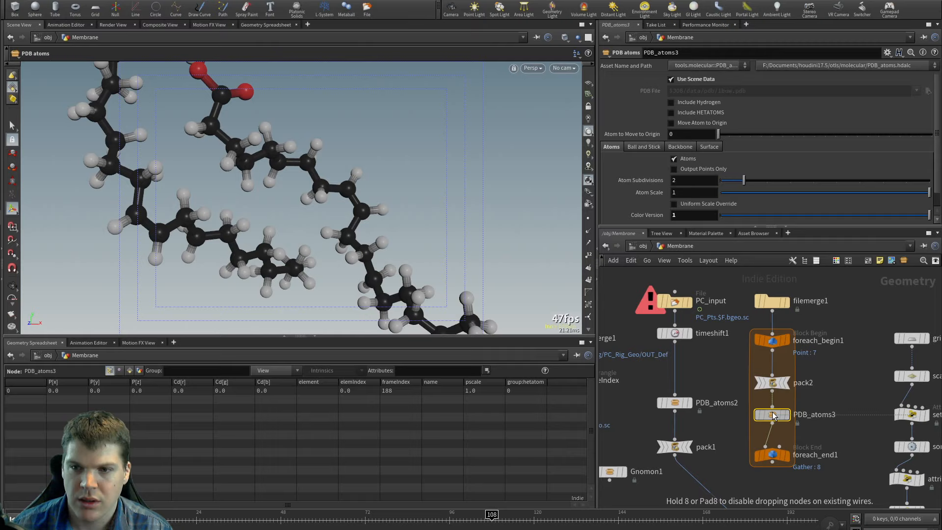
# Step: Check the settings and output of PDB_atoms3 and pack2, and display the foreach_end1 result framed in the viewport
pyautogui.click(644, 147)
pyautogui.click(619, 148)
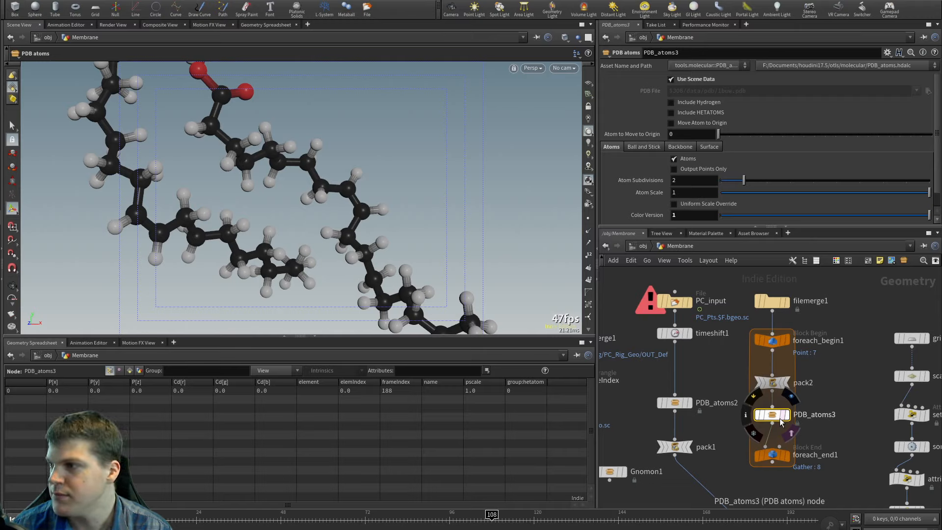
pyautogui.click(772, 385)
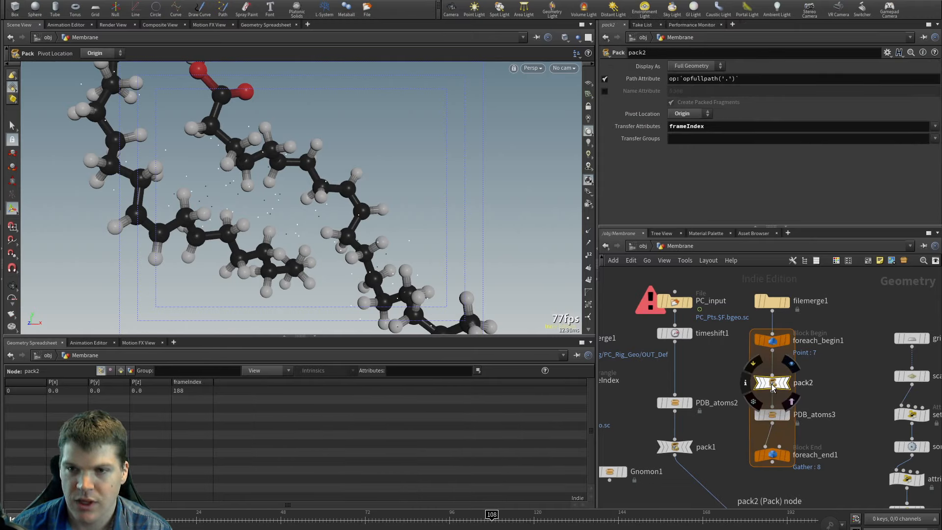
pyautogui.click(772, 414)
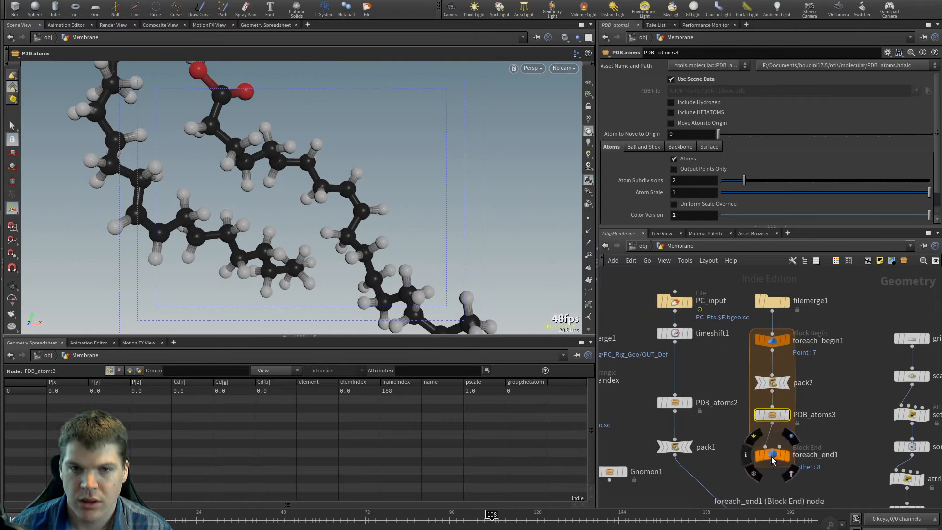
pyautogui.click(785, 456)
pyautogui.hotkey('space', 'f')
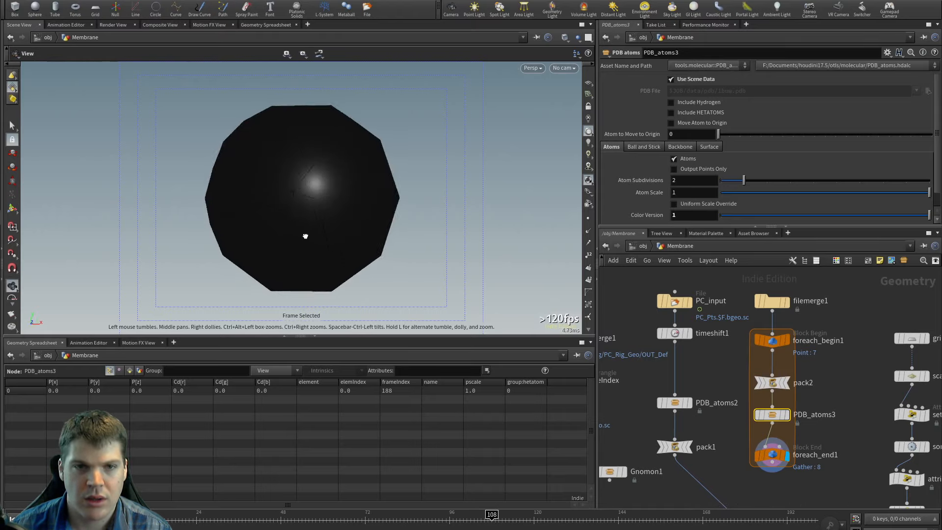
pyautogui.moveTo(305, 236)
pyautogui.mouseDown()
pyautogui.moveTo(403, 206)
pyautogui.moveTo(304, 248)
pyautogui.mouseUp()
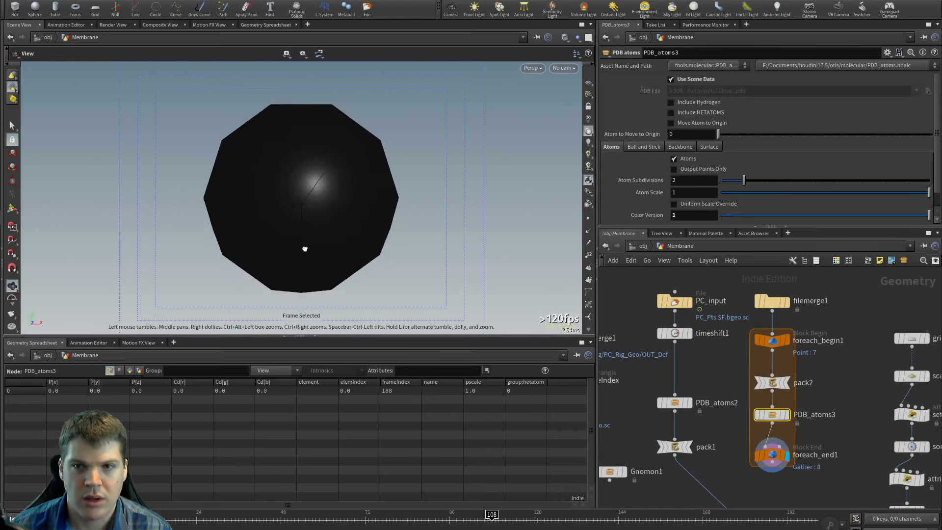
# Step: Compare the point attributes of foreach_end1 and foreach_begin1 in the geometry spreadsheet
pyautogui.click(779, 453)
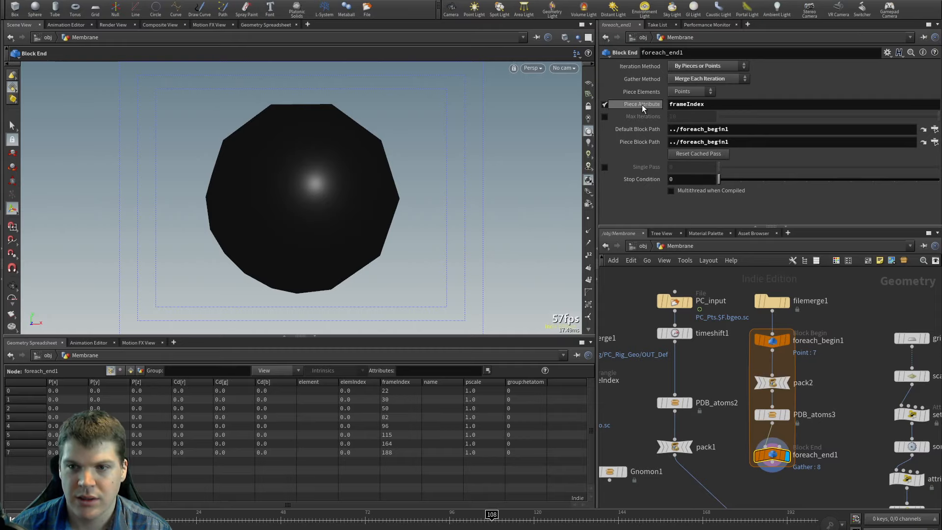
pyautogui.moveTo(774, 342)
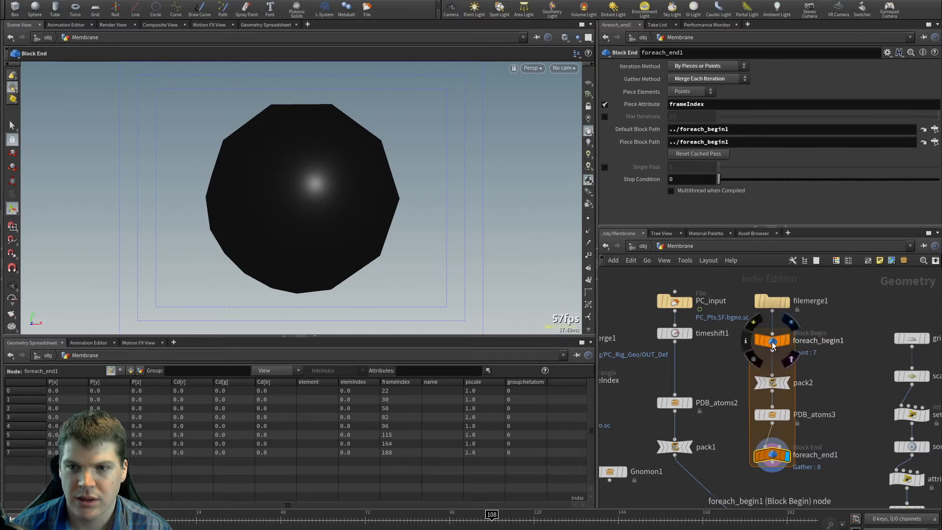
pyautogui.click(773, 344)
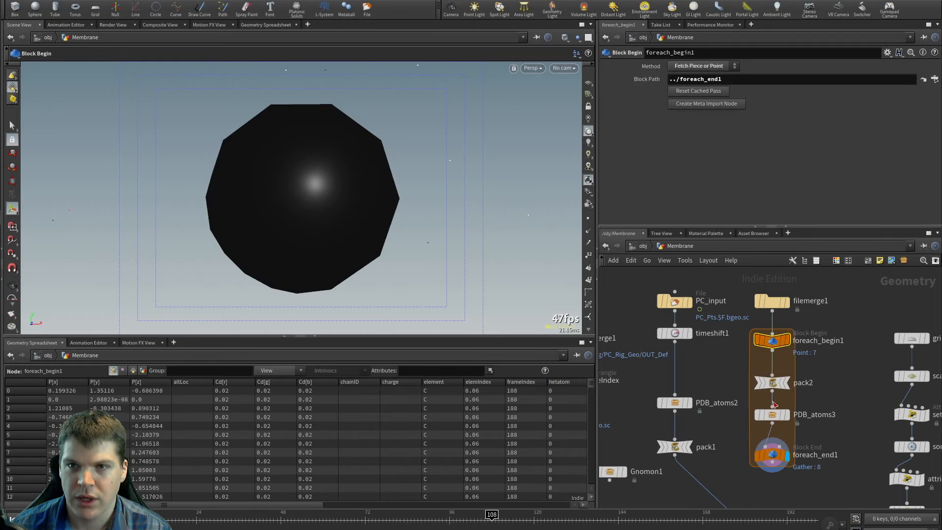
pyautogui.click(777, 455)
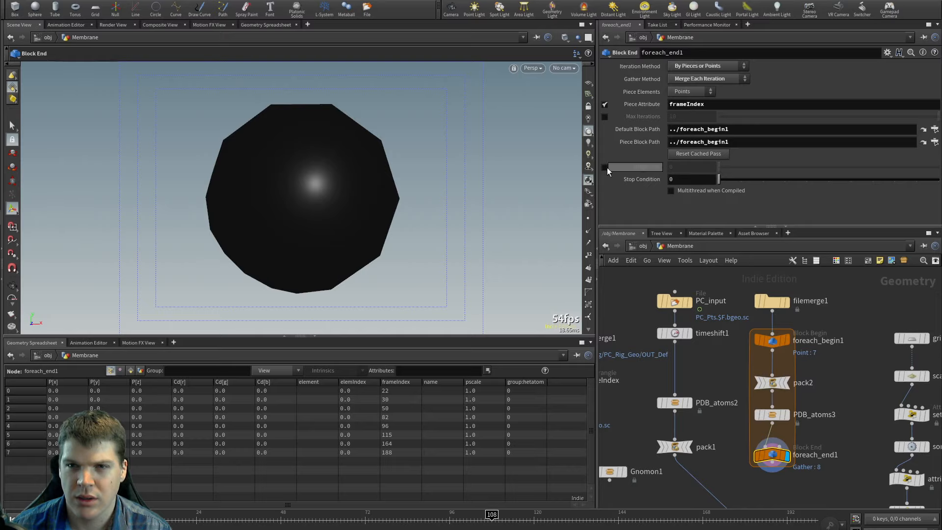
# Step: Enable Single Pass on foreach_end1 at 0 and reorder the loop so PDB_atoms3 feeds pack2
pyautogui.click(605, 168)
pyautogui.press('f')
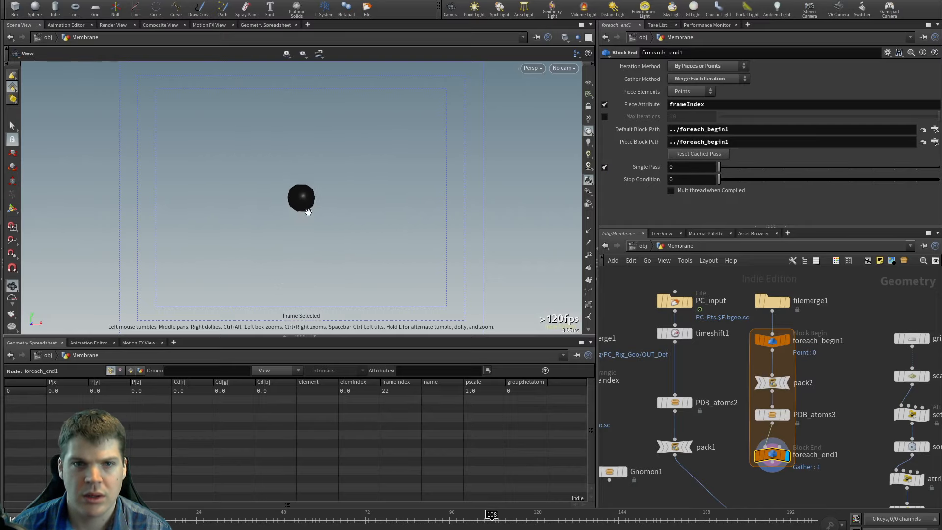
pyautogui.click(775, 388)
pyautogui.moveTo(775, 387)
pyautogui.mouseDown()
pyautogui.moveTo(731, 381)
pyautogui.moveTo(812, 382)
pyautogui.moveTo(785, 441)
pyautogui.moveTo(778, 393)
pyautogui.mouseUp()
pyautogui.moveTo(777, 451); pyautogui.dragTo(777, 427)
pyautogui.moveTo(775, 483); pyautogui.dragTo(774, 457)
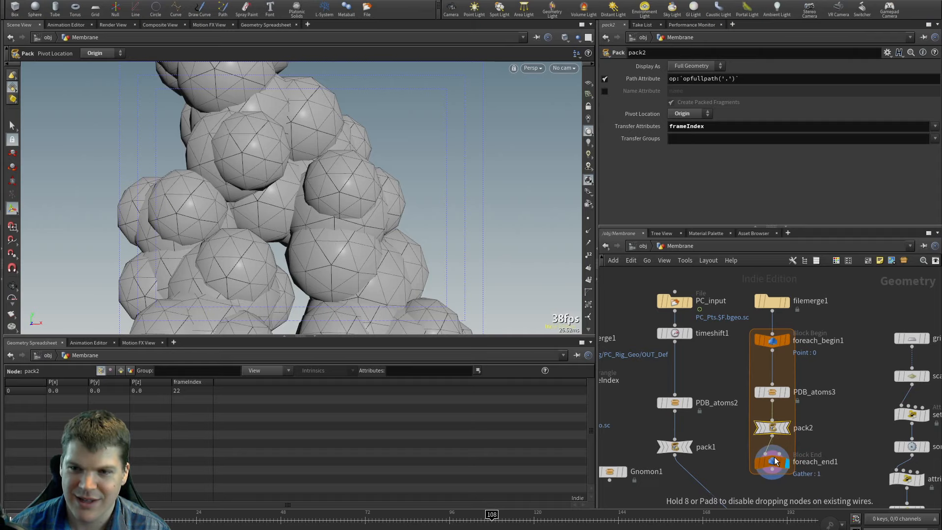
pyautogui.click(774, 461)
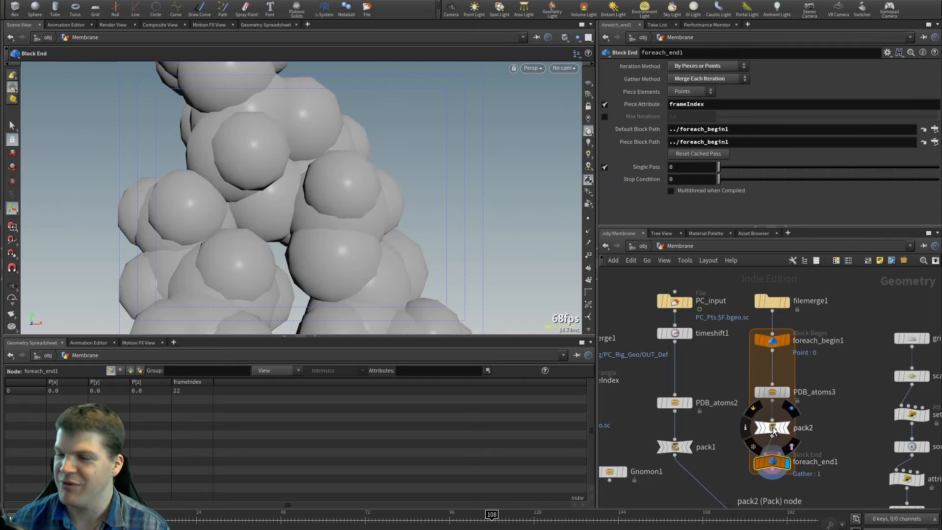
# Step: Examine the PDB_atoms3 output in the viewport, viewing the whole phospholipid from several angles
pyautogui.click(773, 394)
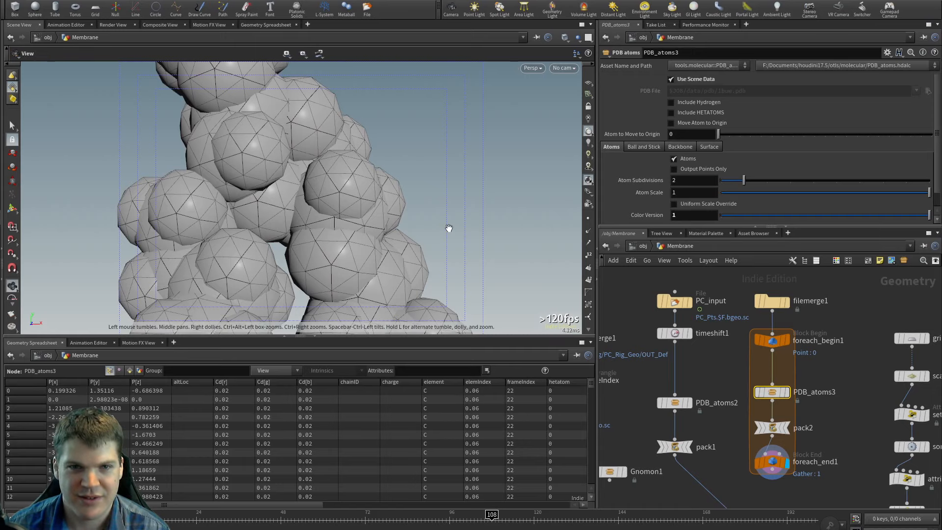
pyautogui.moveTo(449, 228); pyautogui.dragTo(263, 185, button='right')
pyautogui.moveTo(262, 184); pyautogui.dragTo(347, 159)
pyautogui.moveTo(347, 159); pyautogui.dragTo(370, 193, button='right')
pyautogui.moveTo(371, 193); pyautogui.dragTo(310, 187)
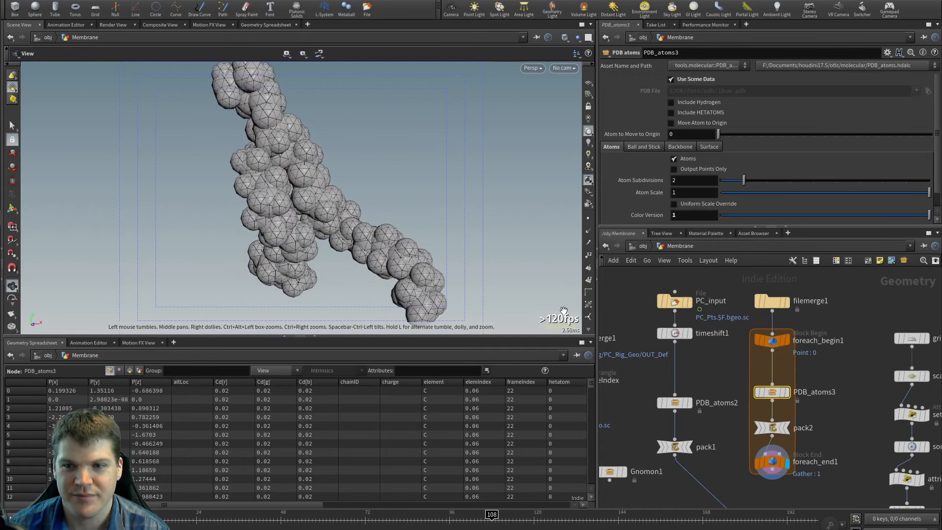
# Step: Compare the foreach_end1 output with pack2 bypassed and with it active again
pyautogui.click(772, 430)
pyautogui.press('b')
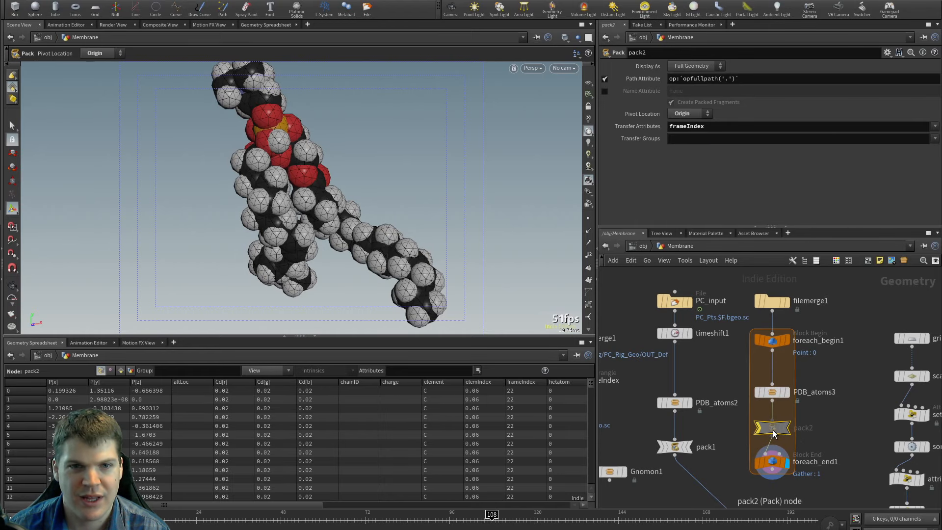
pyautogui.click(774, 466)
pyautogui.click(773, 429)
pyautogui.press('b')
pyautogui.click(773, 468)
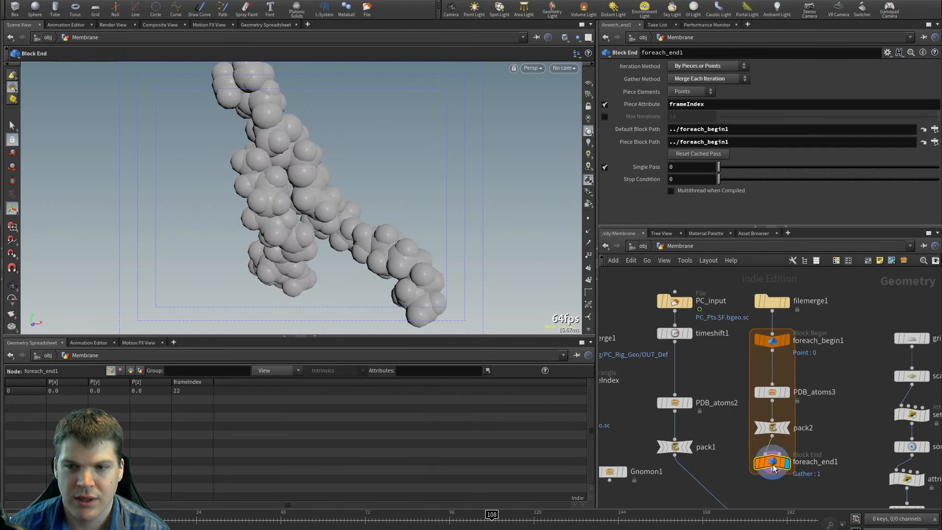
# Step: Add an Unpack node below copytopoints1 and display its output
pyautogui.moveTo(772, 502); pyautogui.dragTo(765, 411, button='middle')
pyautogui.moveTo(766, 374); pyautogui.dragTo(766, 366)
pyautogui.moveTo(778, 412); pyautogui.dragTo(749, 417, button='middle')
pyautogui.keyDown('alt'); pyautogui.moveTo(781, 422); pyautogui.dragTo(740, 429, button='right'); pyautogui.keyUp('alt')
pyautogui.keyDown('alt'); pyautogui.moveTo(740, 431); pyautogui.dragTo(679, 380, button='middle'); pyautogui.keyUp('alt')
pyautogui.keyDown('alt'); pyautogui.moveTo(726, 460); pyautogui.dragTo(764, 437, button='right'); pyautogui.keyUp('alt')
pyautogui.keyDown('alt'); pyautogui.moveTo(764, 437); pyautogui.dragTo(746, 431, button='middle'); pyautogui.keyUp('alt')
pyautogui.moveTo(750, 404); pyautogui.dragTo(746, 411)
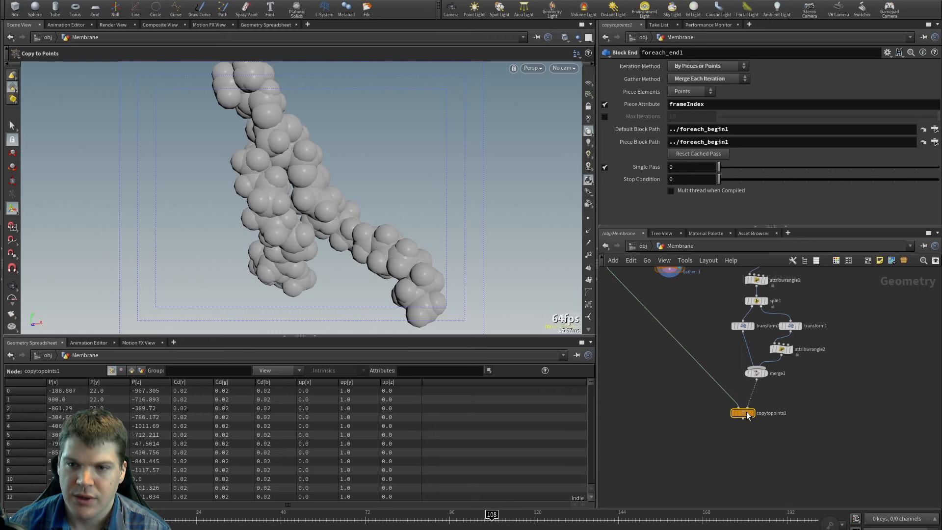
pyautogui.press('Tab')
pyautogui.write('un')
pyautogui.press('Return')
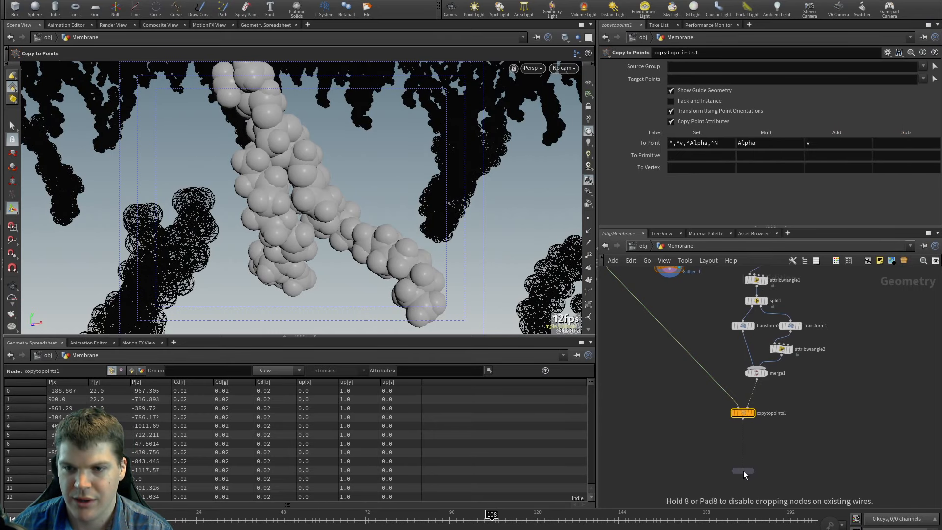
pyautogui.click(743, 470)
pyautogui.press('r')
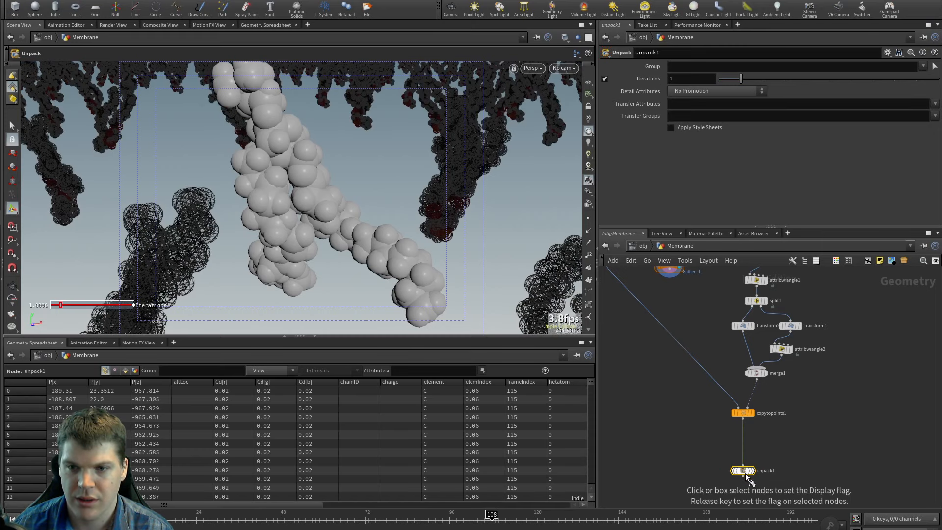
# Step: Append a Null below unpack1, display it and name it Membrane_OUT
pyautogui.press('Tab')
pyautogui.write('null')
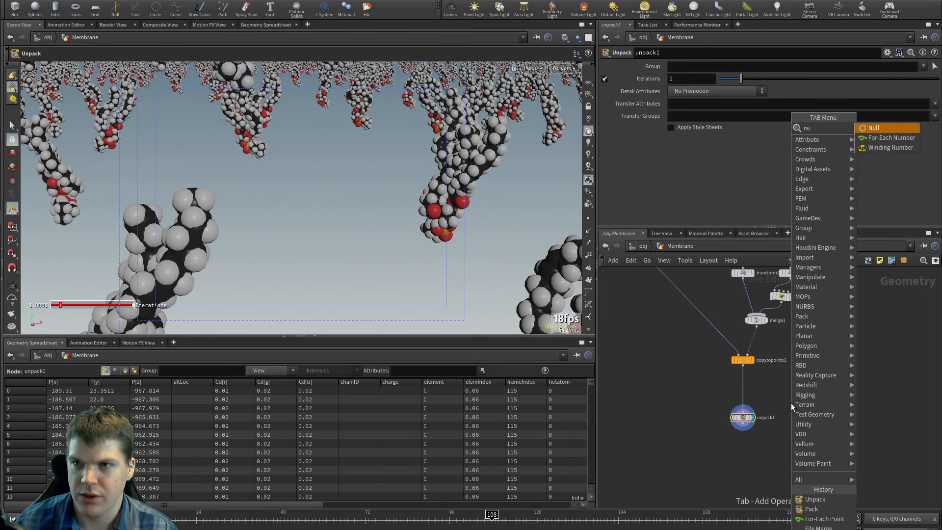
pyautogui.press('Return')
pyautogui.click(742, 448)
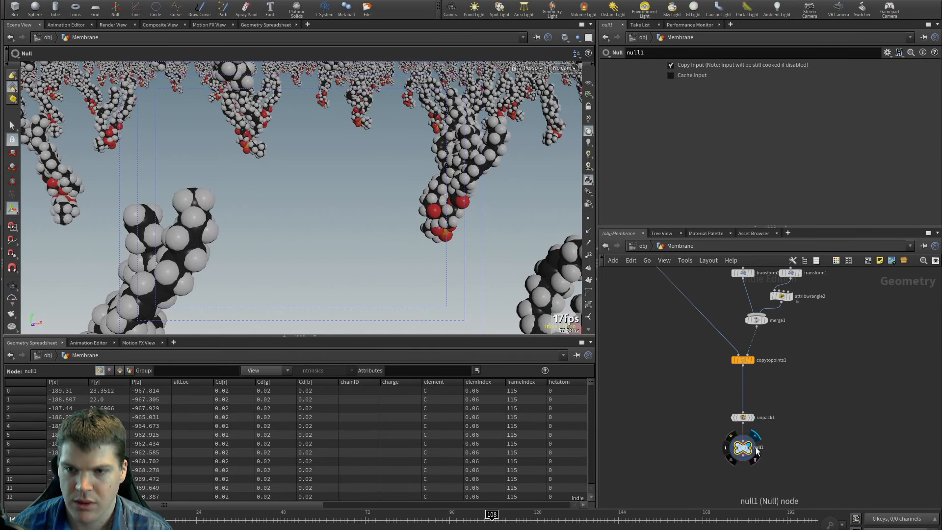
pyautogui.doubleClick(757, 447)
pyautogui.write('Membrane_OUT')
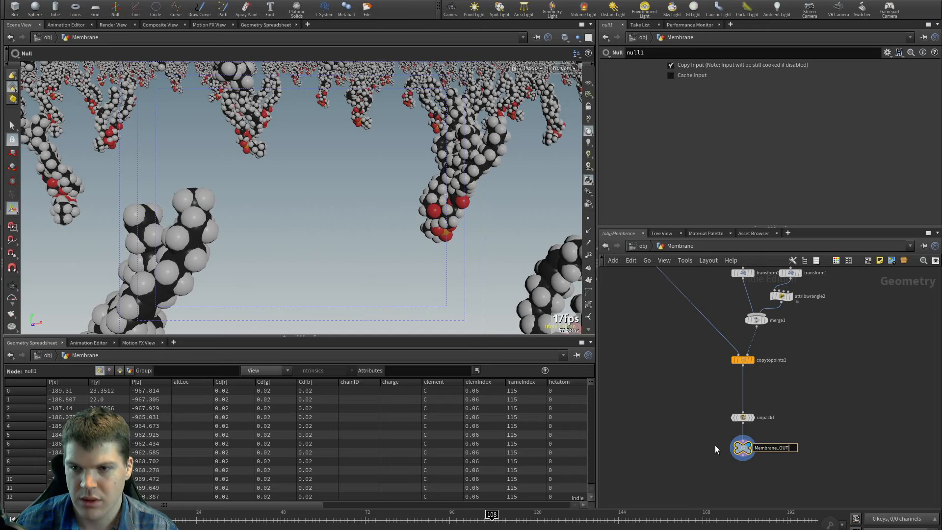
pyautogui.press('Return')
# Step: Review the Membrane network and examine both layers of the unpacked membrane in the viewport
pyautogui.moveTo(703, 374); pyautogui.dragTo(703, 423, button='middle')
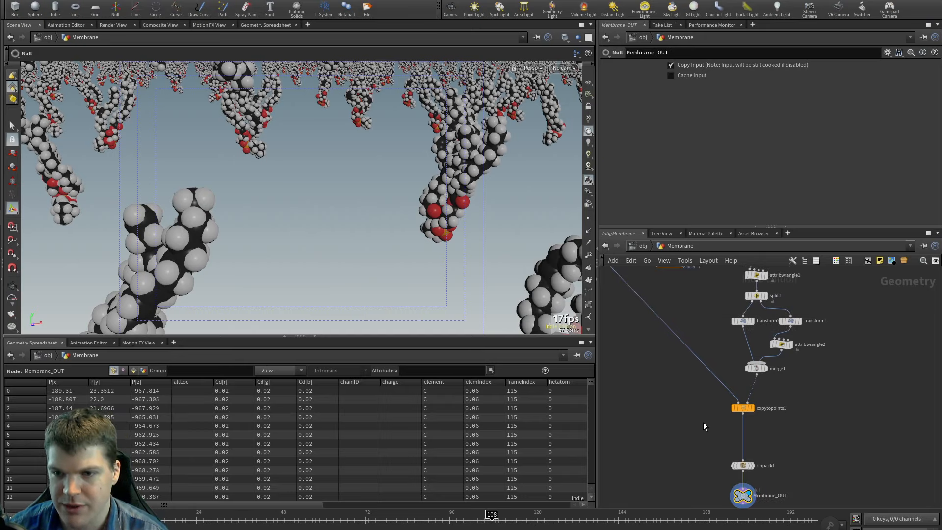
pyautogui.moveTo(701, 338); pyautogui.dragTo(705, 477, button='middle')
pyautogui.scroll(3, 706, 415)
pyautogui.moveTo(718, 414); pyautogui.dragTo(735, 404, button='middle')
pyautogui.scroll(-3, 721, 436)
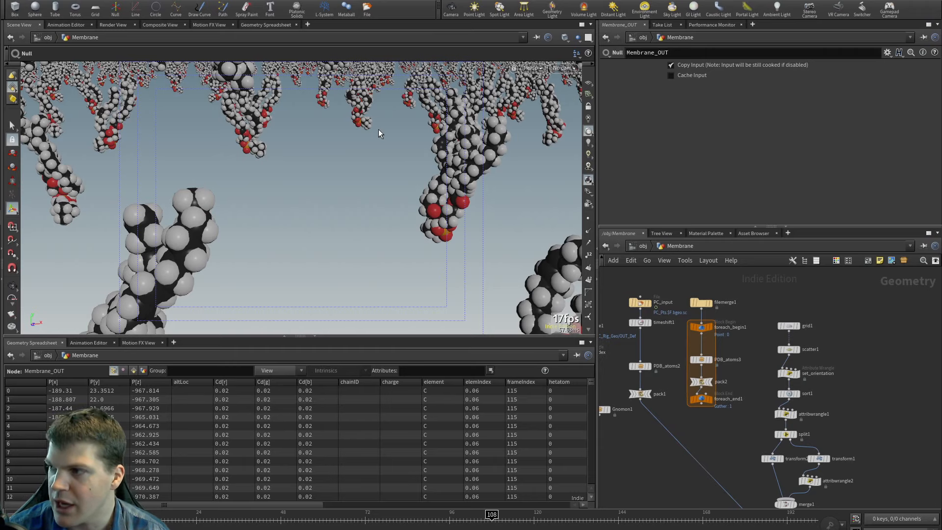
pyautogui.keyDown('alt'); pyautogui.moveTo(420, 191); pyautogui.dragTo(462, 183, button='right'); pyautogui.keyUp('alt')
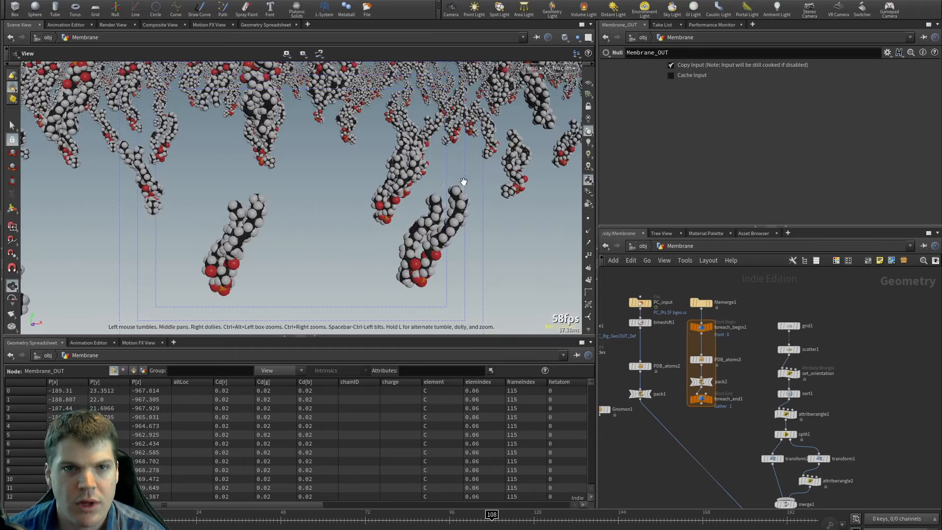
pyautogui.keyDown('alt'); pyautogui.moveTo(463, 183); pyautogui.dragTo(413, 155); pyautogui.keyUp('alt')
pyautogui.keyDown('alt'); pyautogui.moveTo(413, 155); pyautogui.dragTo(441, 169, button='right'); pyautogui.keyUp('alt')
pyautogui.moveTo(737, 444); pyautogui.dragTo(712, 385, button='middle')
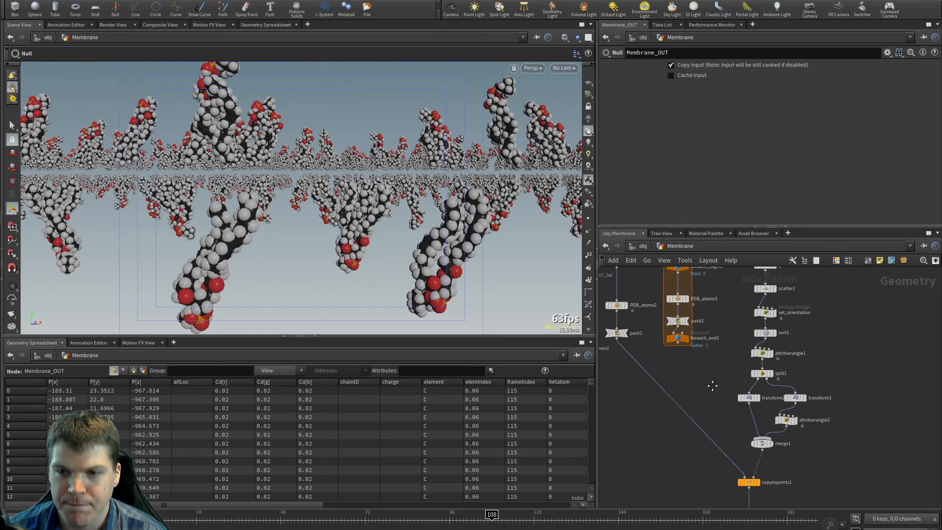
pyautogui.keyDown('alt'); pyautogui.moveTo(696, 391); pyautogui.dragTo(706, 373, button='right'); pyautogui.keyUp('alt')
pyautogui.click(705, 334)
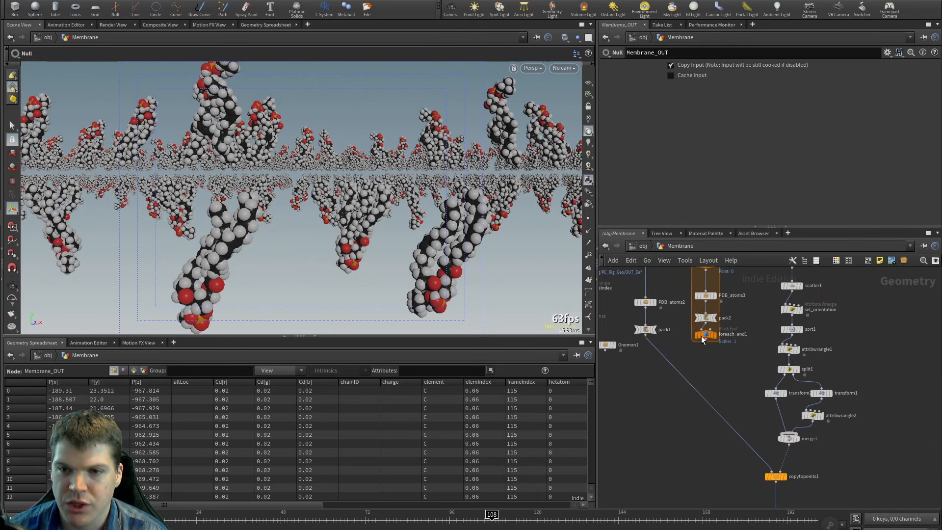
pyautogui.press('Tab')
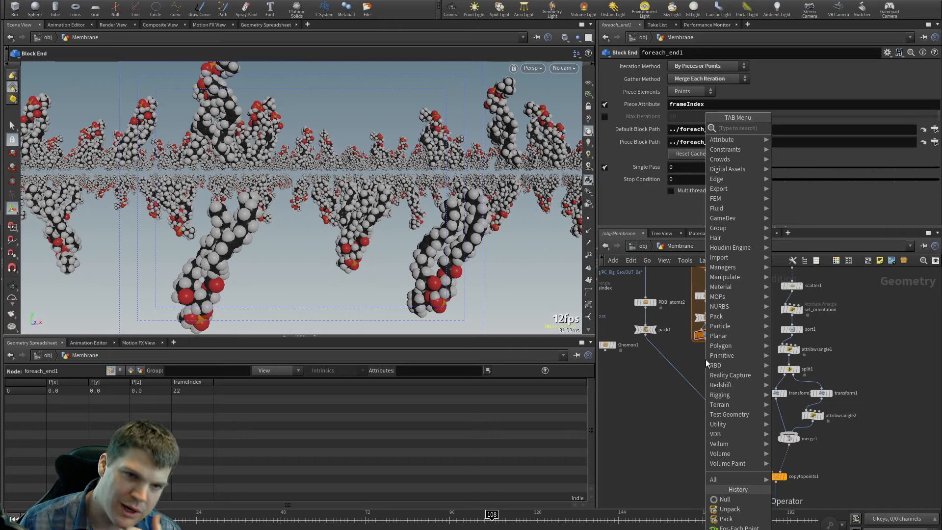
pyautogui.click(689, 419)
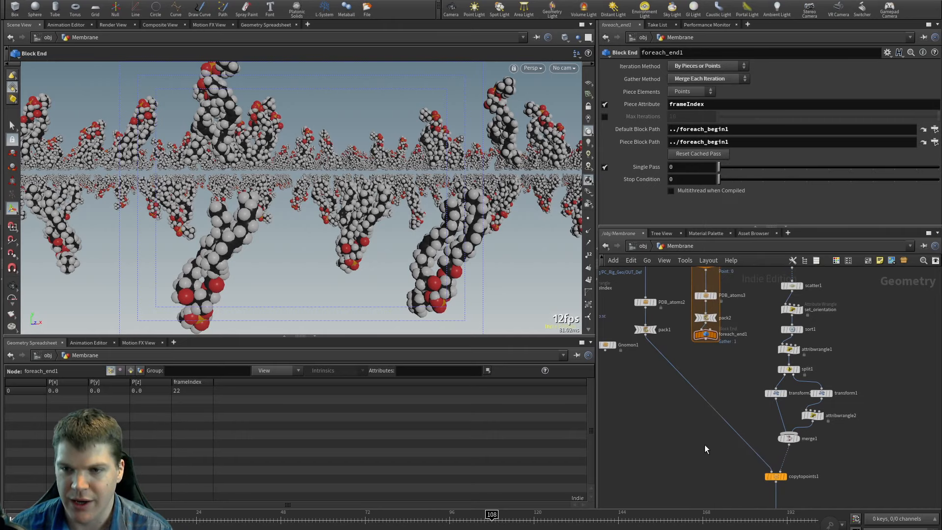
# Step: Insert a For-Each Point loop after merge1 and move copytopoints1 inside it between foreach_begin2 and foreach_end2
pyautogui.moveTo(705, 445); pyautogui.dragTo(679, 415, button='middle')
pyautogui.press('Tab')
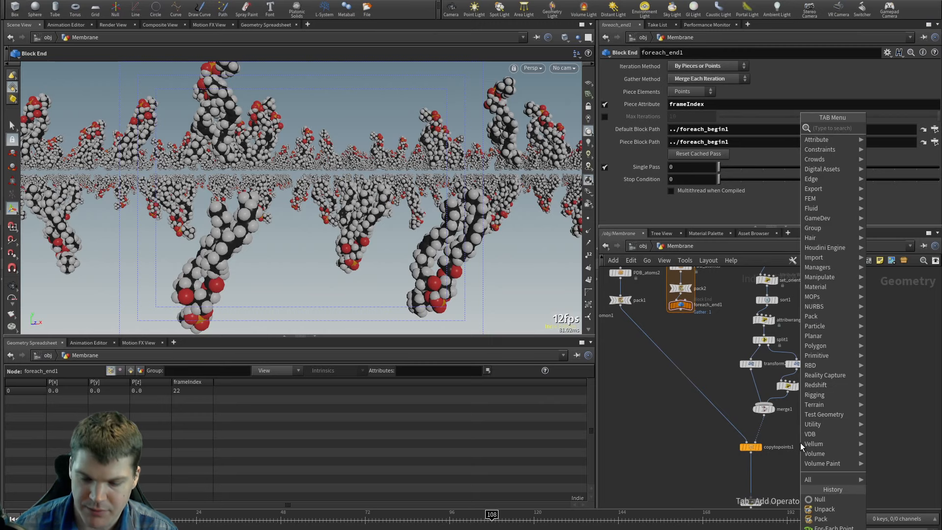
pyautogui.write('for')
pyautogui.press('Down')
pyautogui.press('Down')
pyautogui.press('Down')
pyautogui.press('Down')
pyautogui.press('Return')
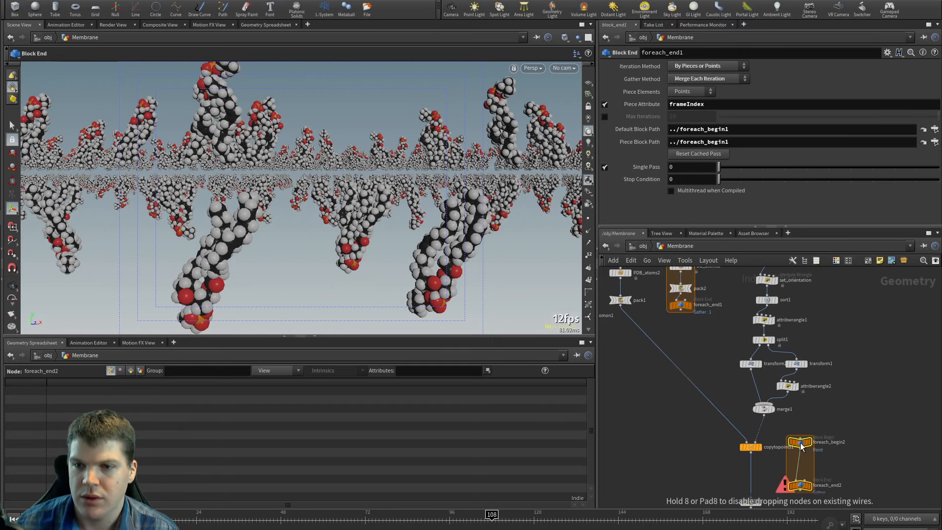
pyautogui.click(759, 439)
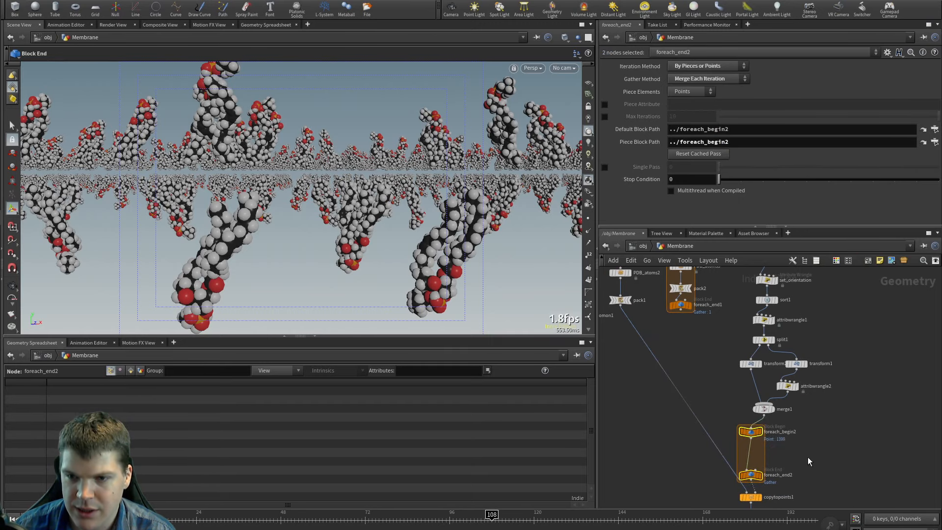
pyautogui.moveTo(805, 473); pyautogui.dragTo(807, 424, button='middle')
pyautogui.moveTo(754, 449); pyautogui.dragTo(751, 409)
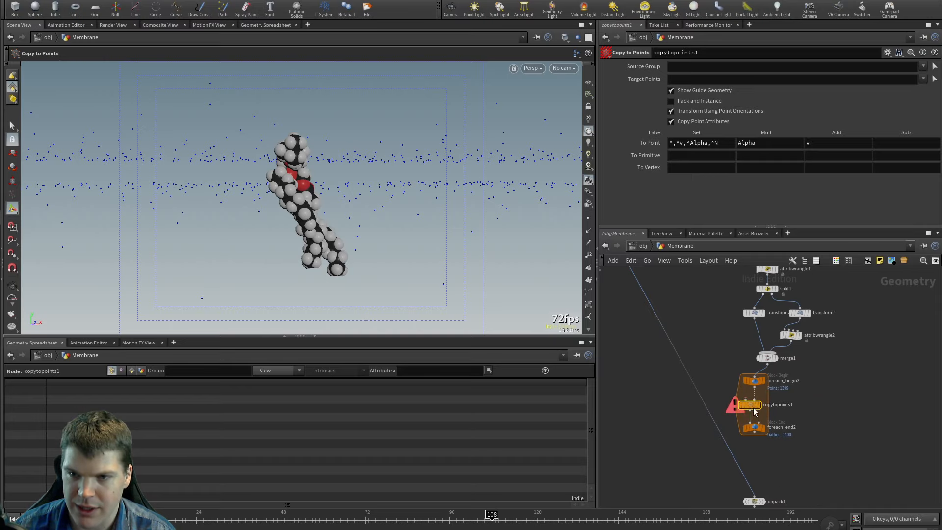
# Step: Connect a Blast node to the output of foreach_end1 and place it below the loop
pyautogui.moveTo(805, 400); pyautogui.dragTo(826, 456, button='middle')
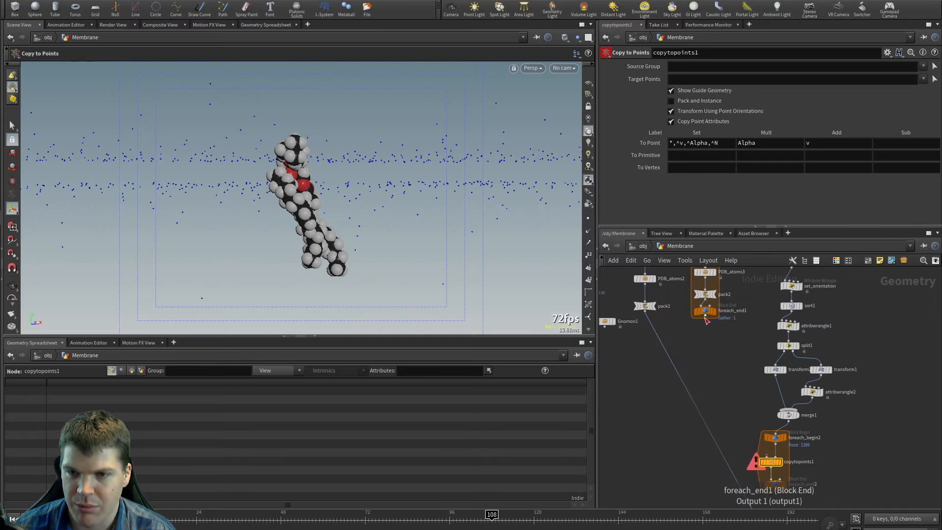
pyautogui.click(705, 318)
pyautogui.click(707, 345)
pyautogui.press('Escape')
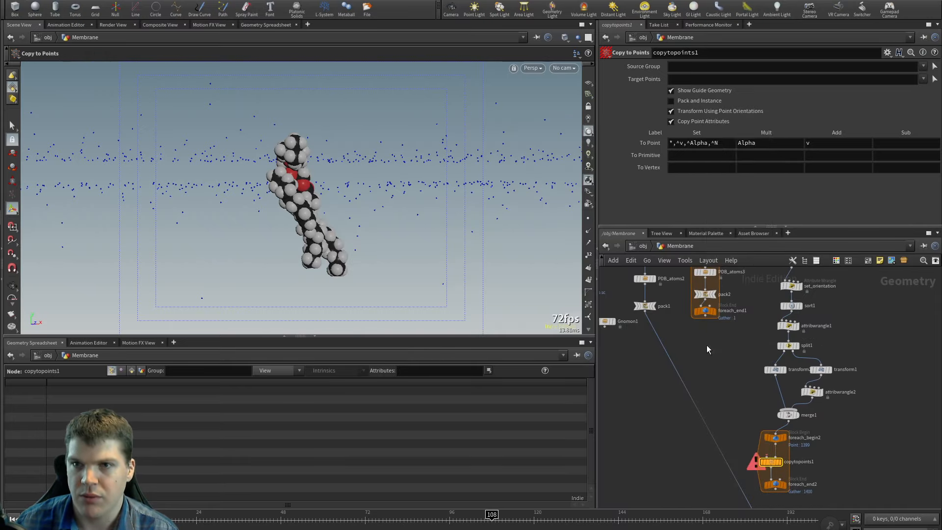
pyautogui.moveTo(707, 346); pyautogui.dragTo(711, 364)
pyautogui.press('Tab')
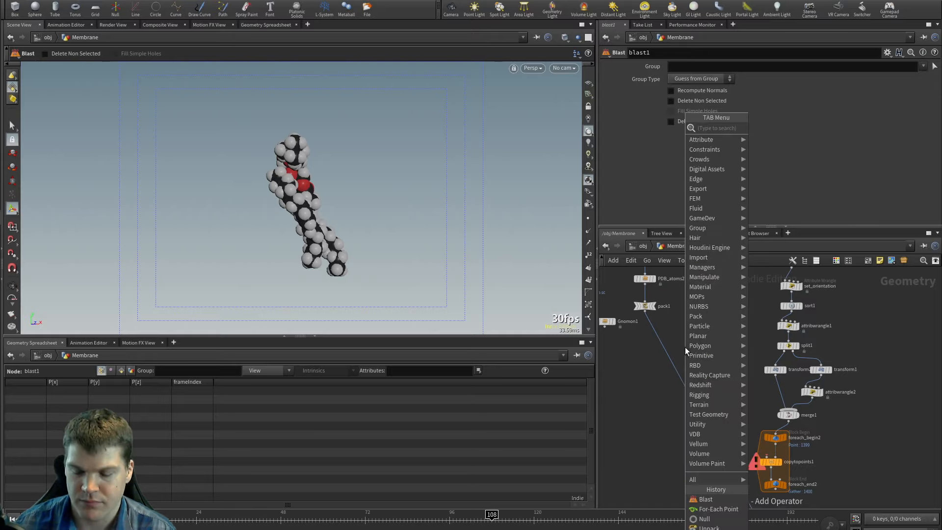
pyautogui.press('Escape')
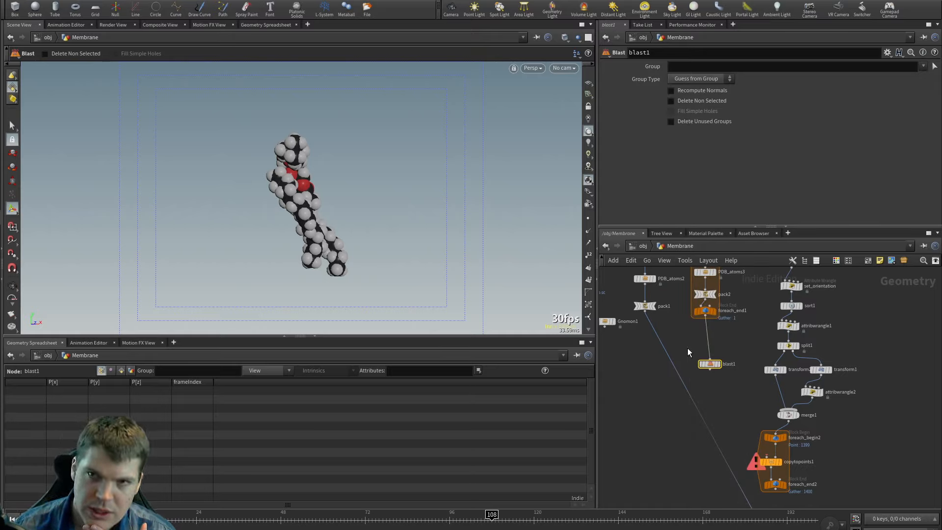
pyautogui.moveTo(714, 365); pyautogui.dragTo(710, 372)
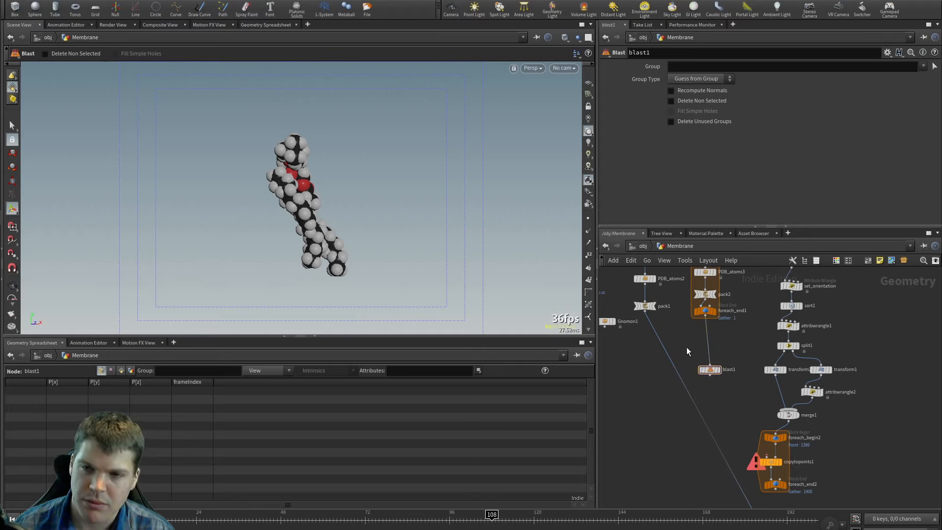
# Step: Insert an Attribute Wrangle between foreach_end1 and blast1, leaving space above it
pyautogui.press('Tab')
pyautogui.write('wrangle')
pyautogui.press('Return')
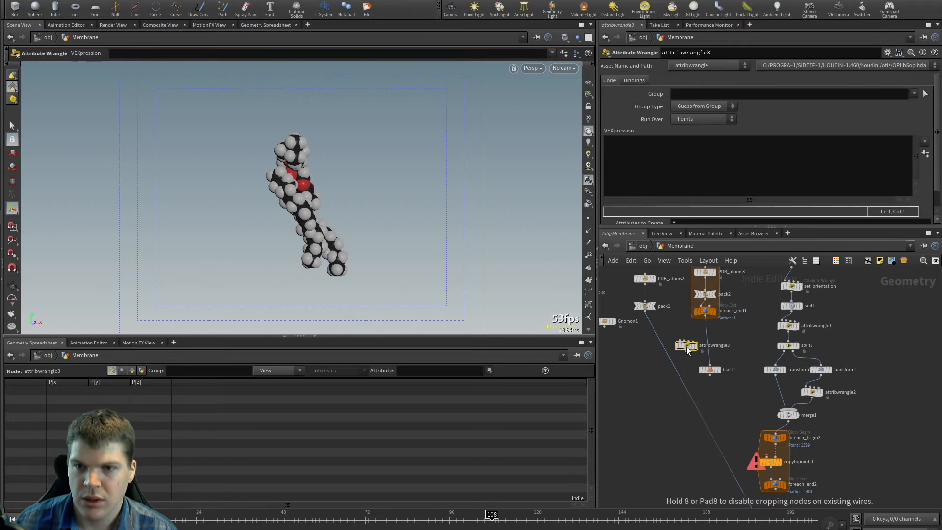
pyautogui.click(709, 346)
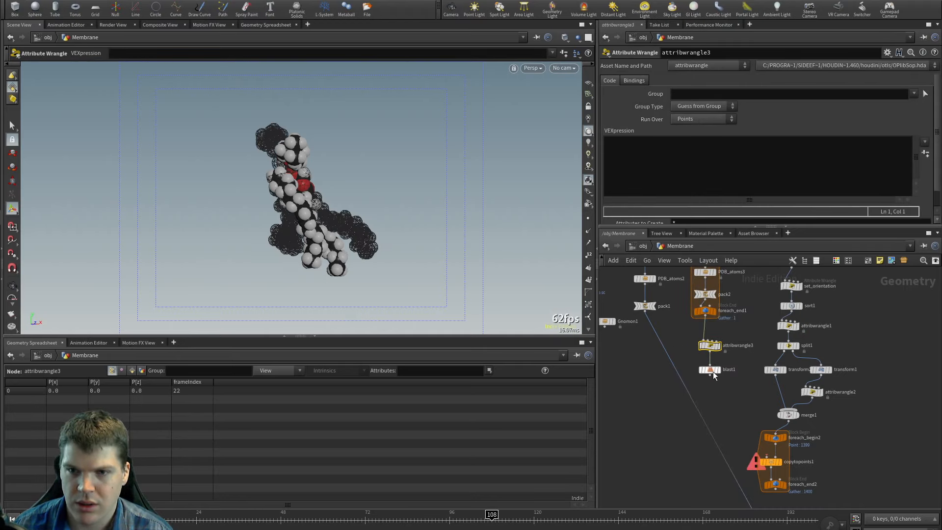
pyautogui.moveTo(712, 348); pyautogui.dragTo(713, 360)
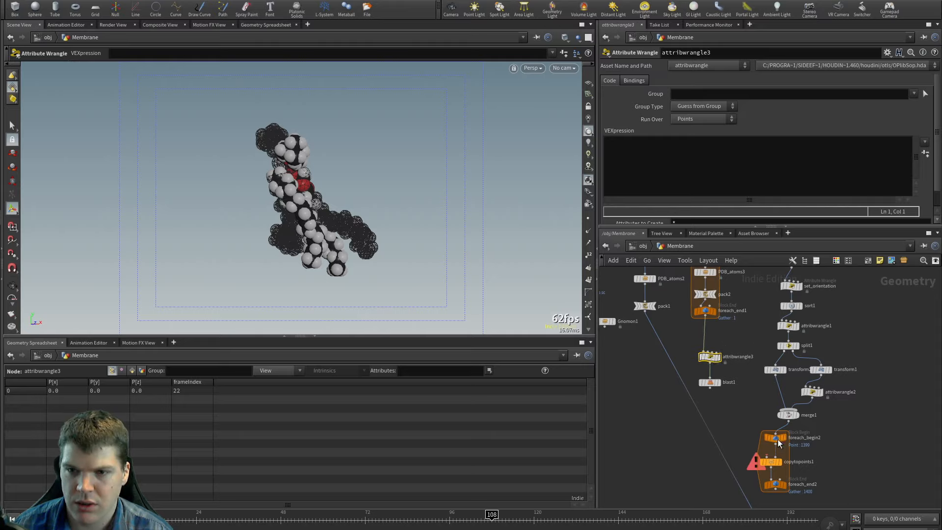
# Step: Route the pack1 to unpack1 wire aside with a dot and reposition attribwrangle3 and blast1 together below foreach_end1
pyautogui.moveTo(779, 451)
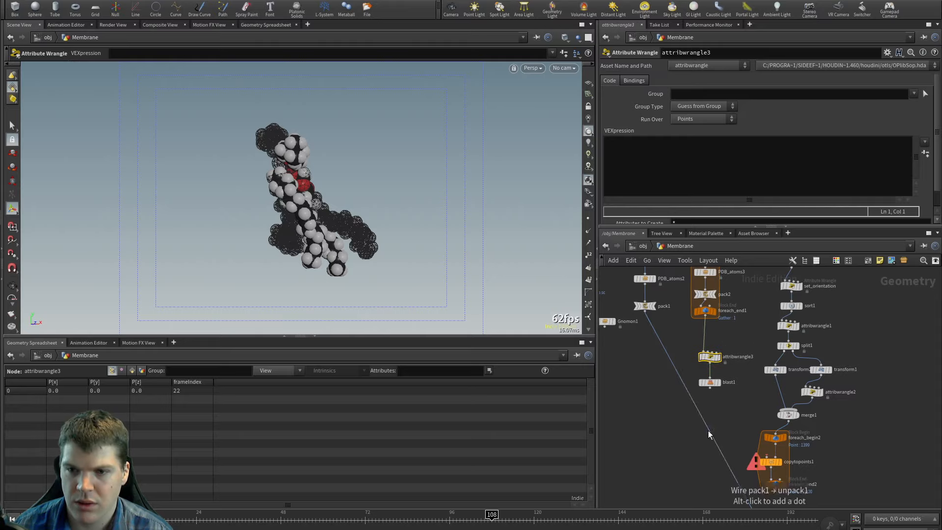
pyautogui.keyDown('alt'); pyautogui.moveTo(708, 430); pyautogui.dragTo(666, 450); pyautogui.keyUp('alt')
pyautogui.moveTo(701, 438)
pyautogui.mouseDown(button='middle')
pyautogui.moveTo(698, 370)
pyautogui.moveTo(715, 426)
pyautogui.mouseUp(button='middle')
pyautogui.moveTo(714, 404); pyautogui.dragTo(698, 361)
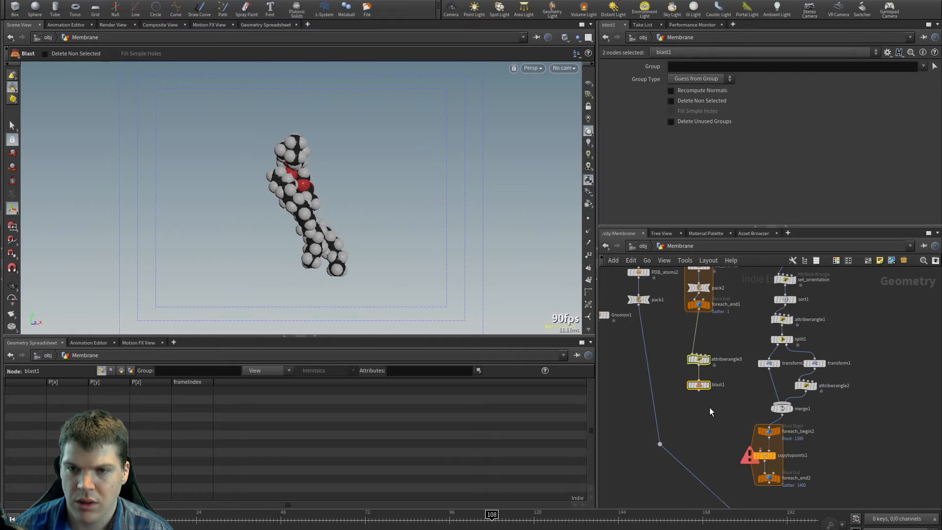
pyautogui.click(709, 408)
# Step: Rename the wrangle above blast1 to choose_conformation and select it for editing
pyautogui.doubleClick(723, 361)
pyautogui.write('cho')
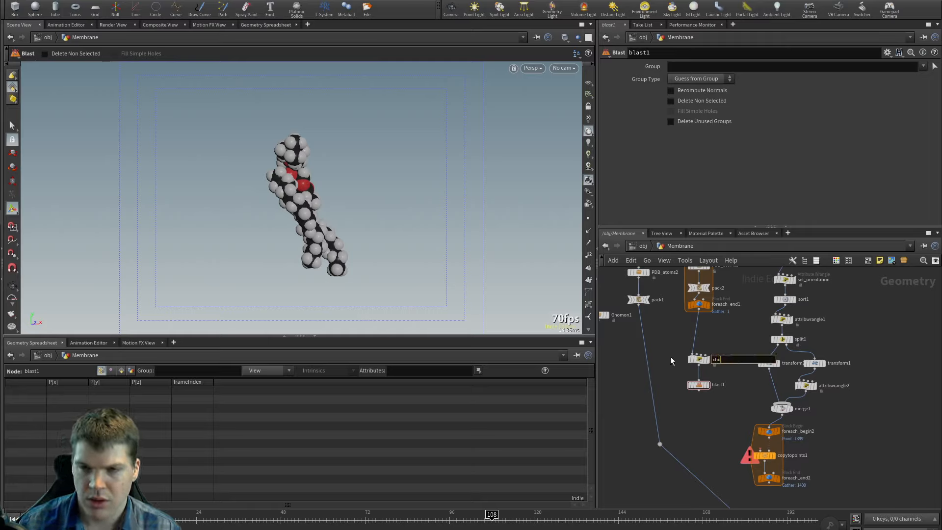
pyautogui.write('ose_co')
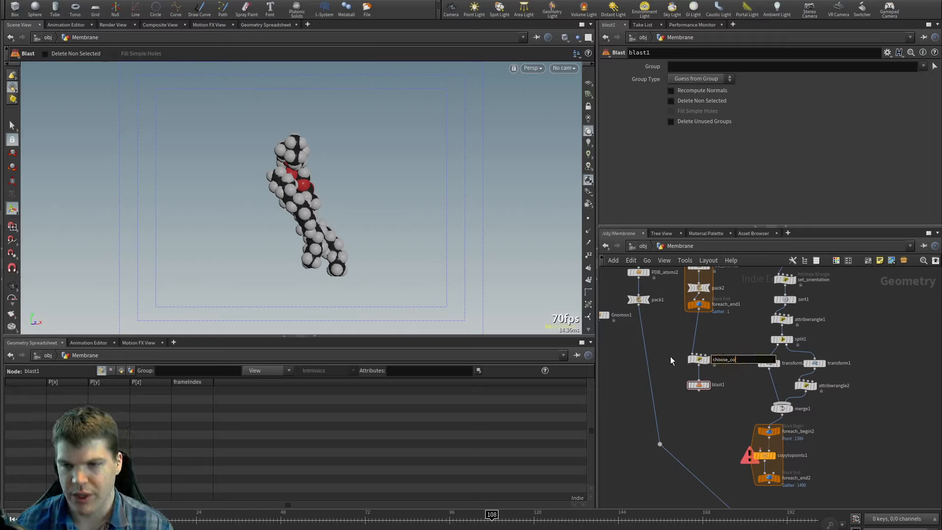
pyautogui.write('nformation')
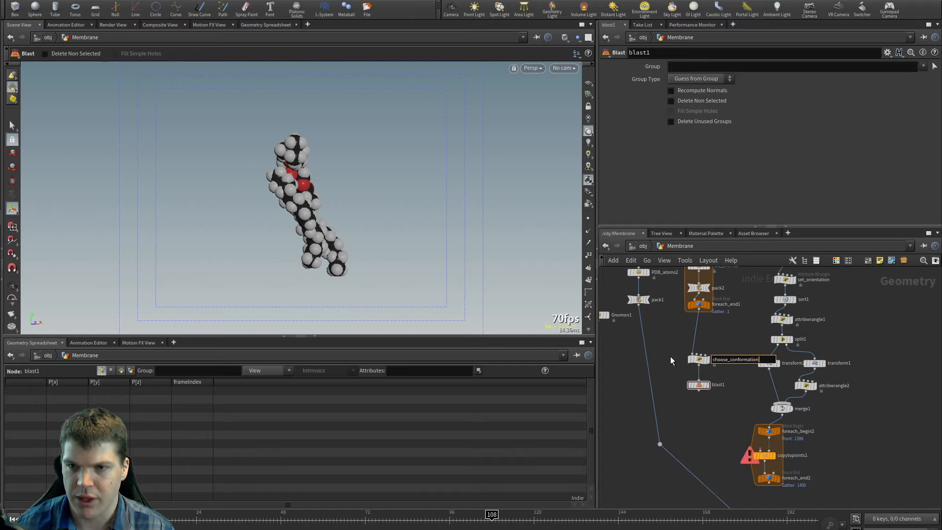
pyautogui.press('Return')
pyautogui.click(701, 361)
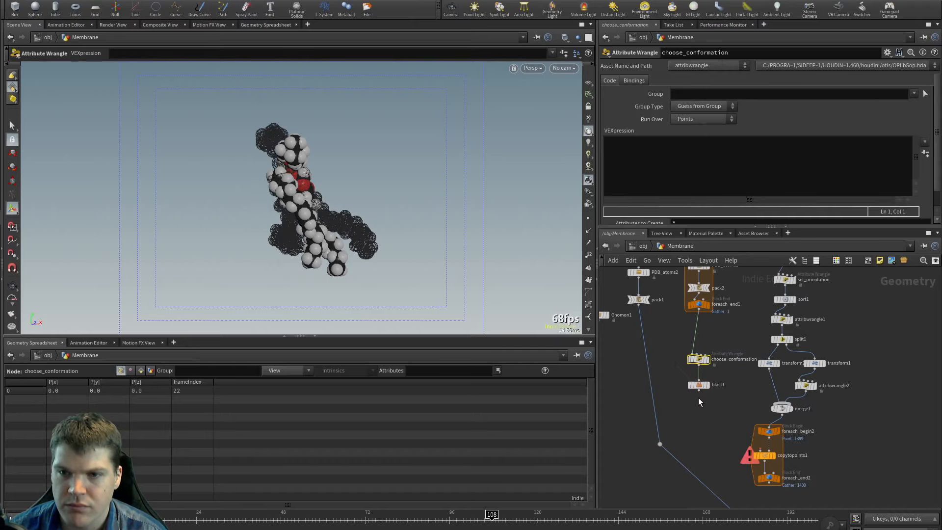
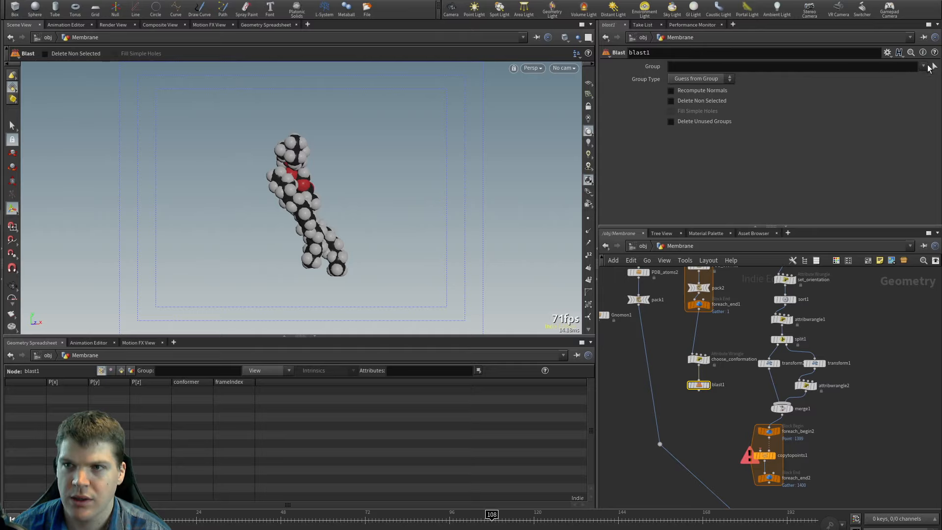
pyautogui.click(768, 68)
pyautogui.write('@con')
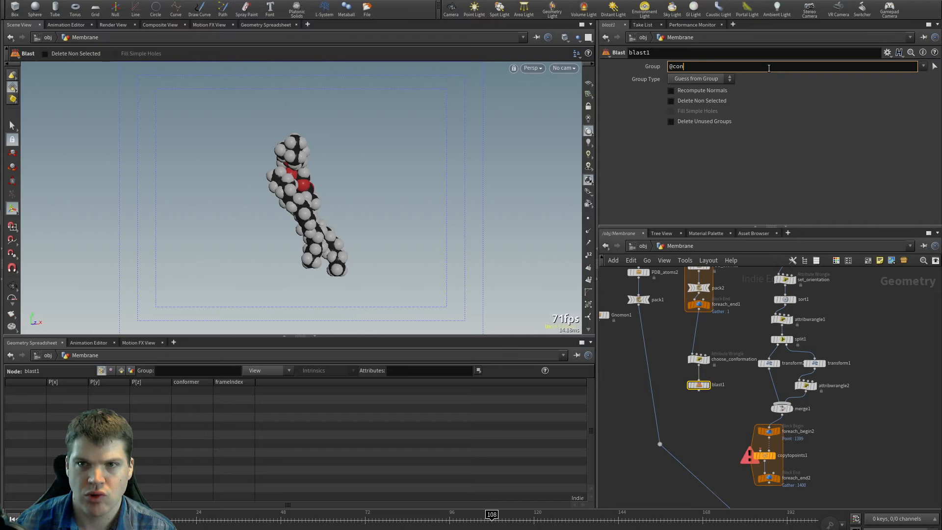
pyautogui.click(698, 359)
pyautogui.click(743, 110)
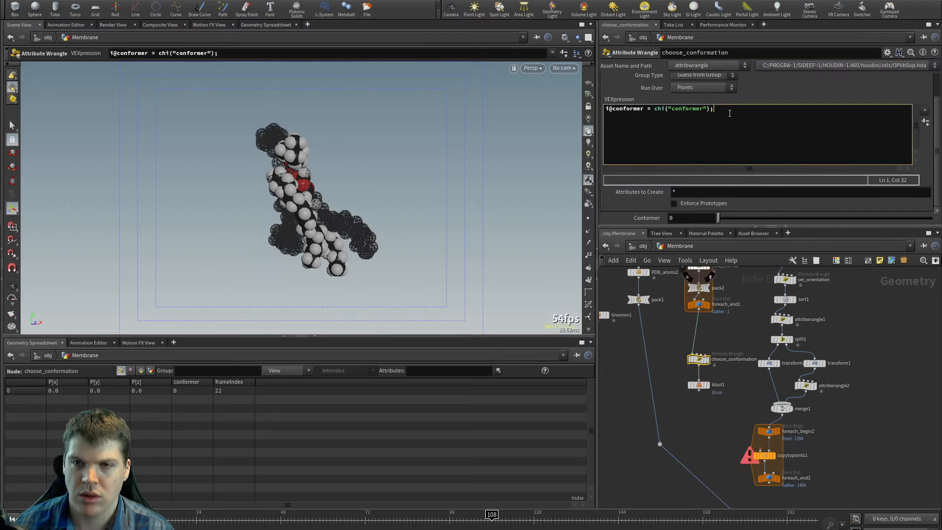
pyautogui.press('Return')
pyautogui.write('if (')
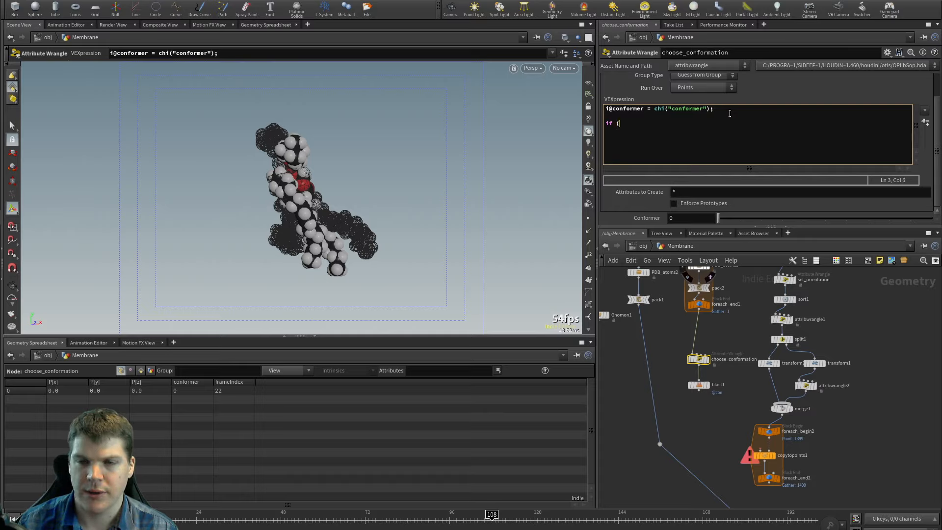
pyautogui.write('@ptnum =')
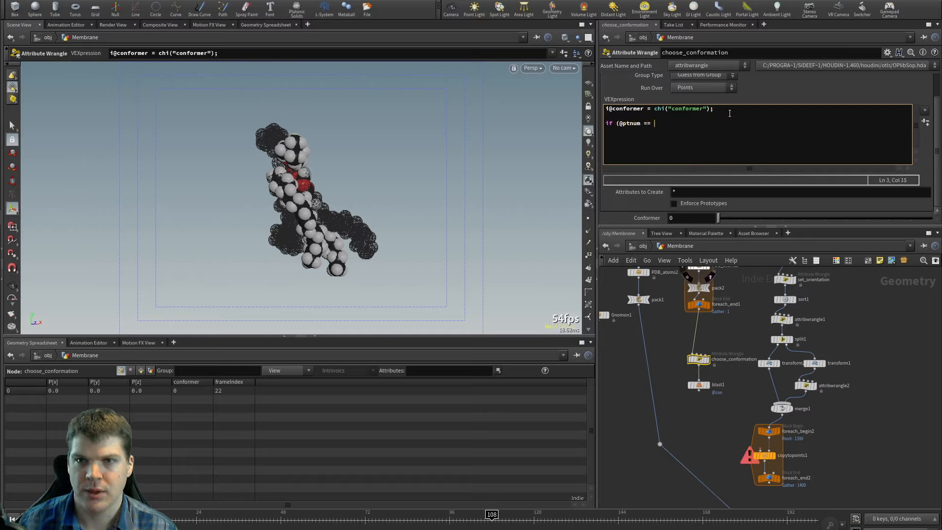
pyautogui.write('= @c')
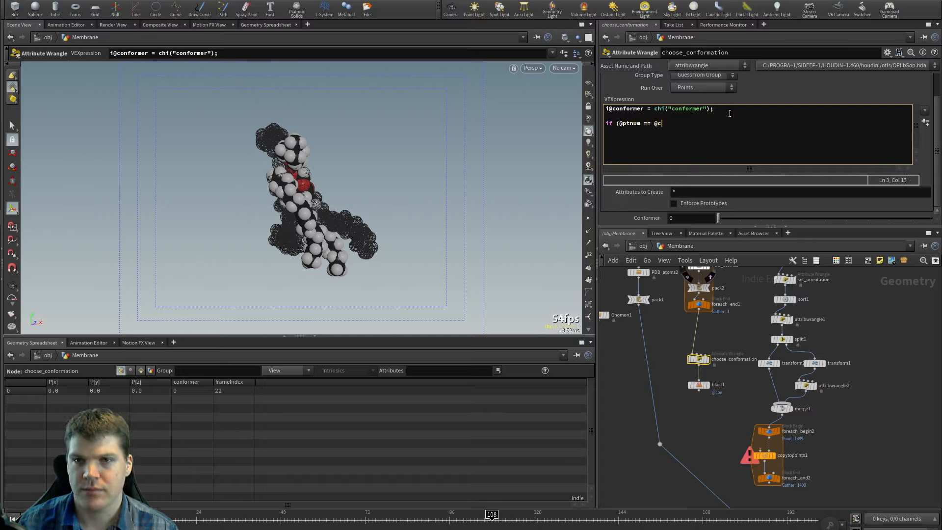
pyautogui.write('onformer)')
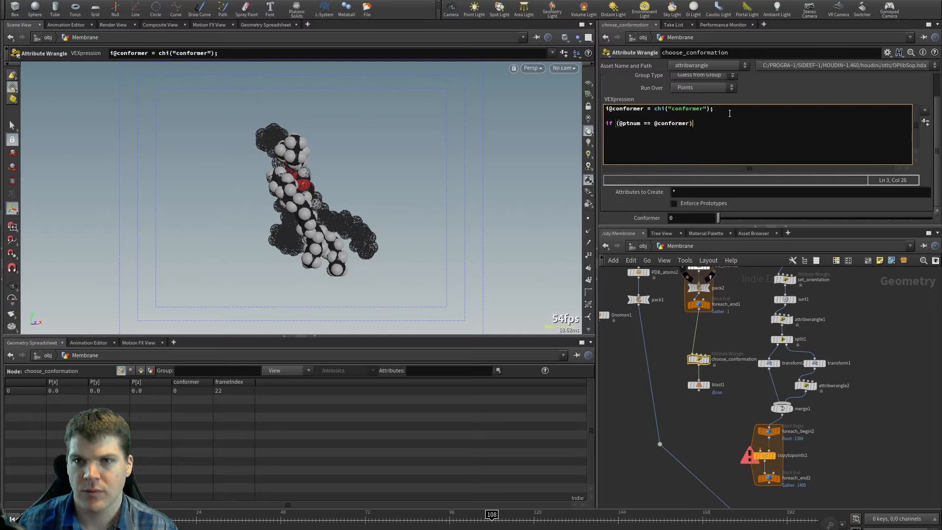
# Step: Give the if statement a braced body containing i@group_instance = 1;
pyautogui.write('{')
pyautogui.press('Return')
pyautogui.press('Return')
pyautogui.write('}')
pyautogui.press('Up')
pyautogui.press('Tab')
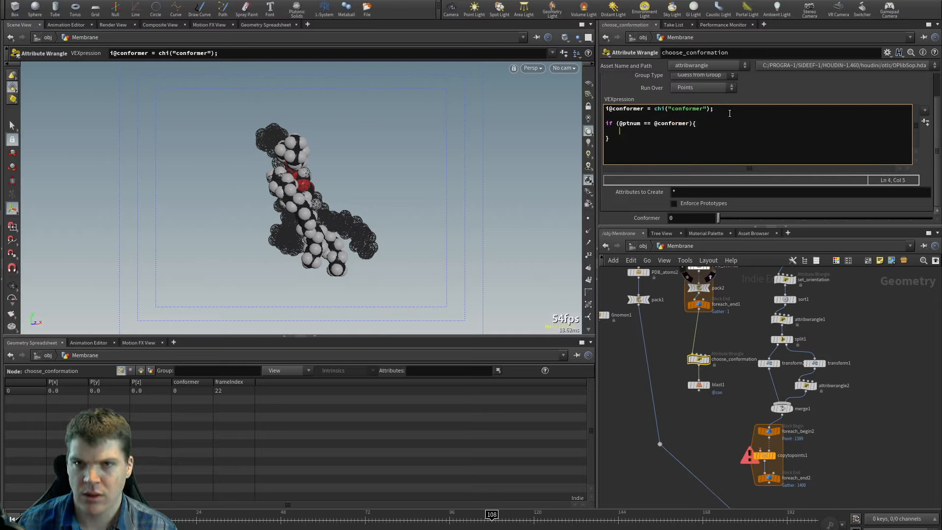
pyautogui.write('i@group_')
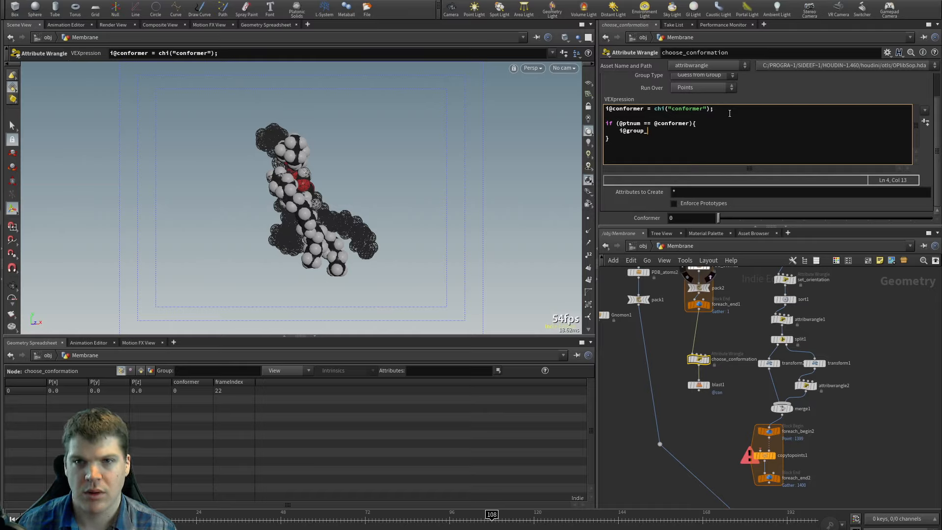
pyautogui.write('insta')
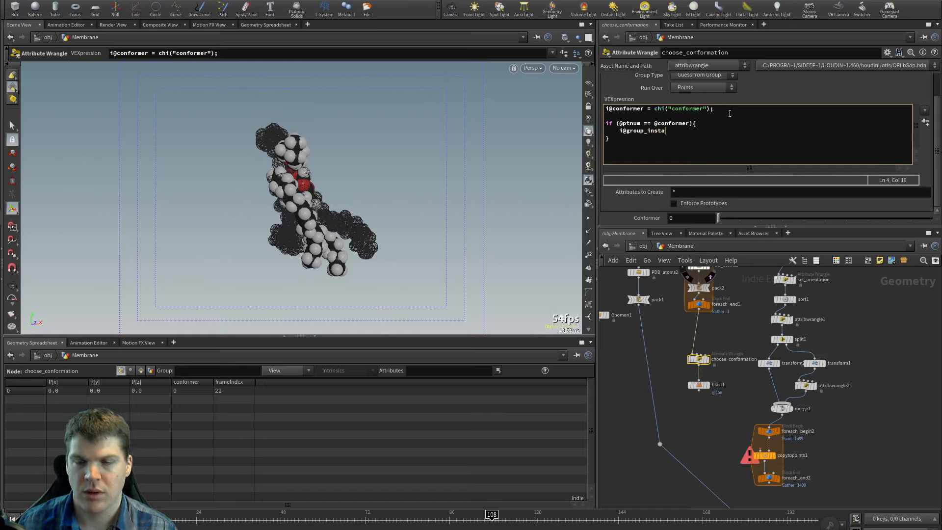
pyautogui.write('nce = 1;')
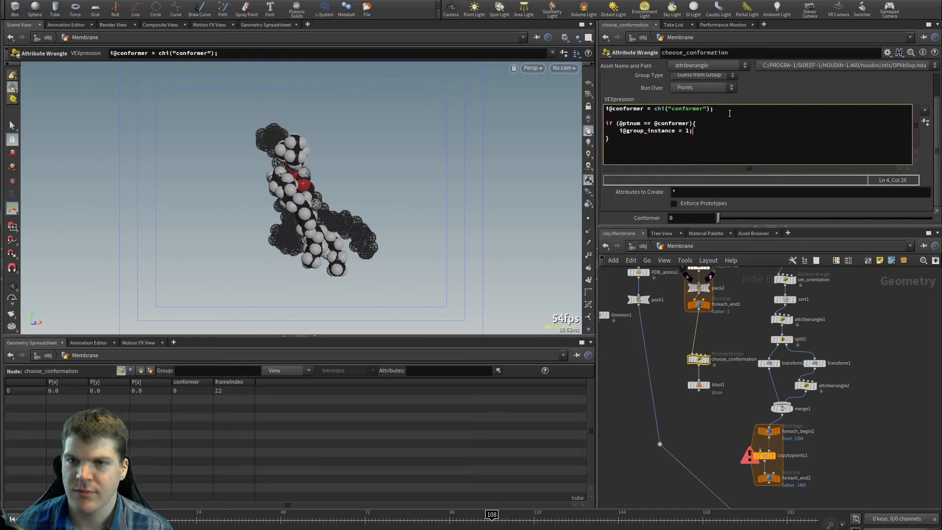
pyautogui.click(698, 385)
pyautogui.click(923, 66)
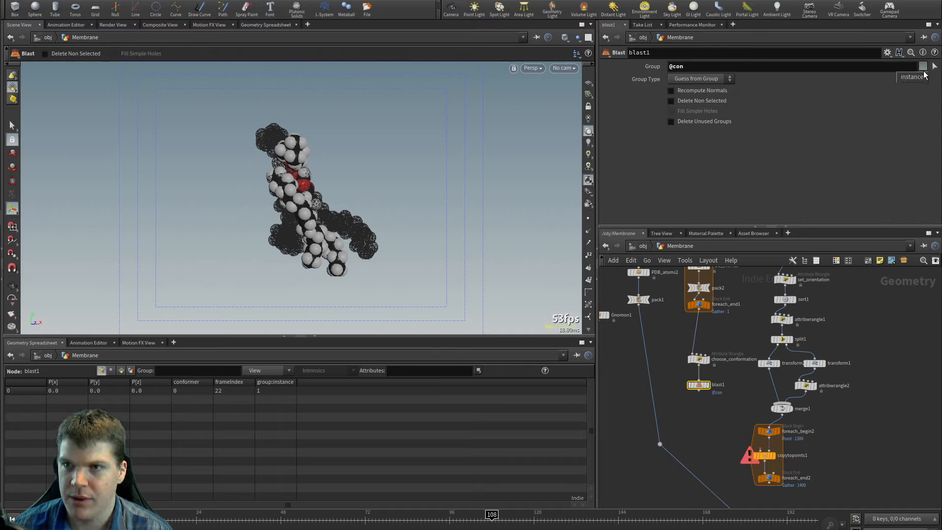
pyautogui.click(912, 76)
pyautogui.moveTo(685, 66); pyautogui.dragTo(626, 63)
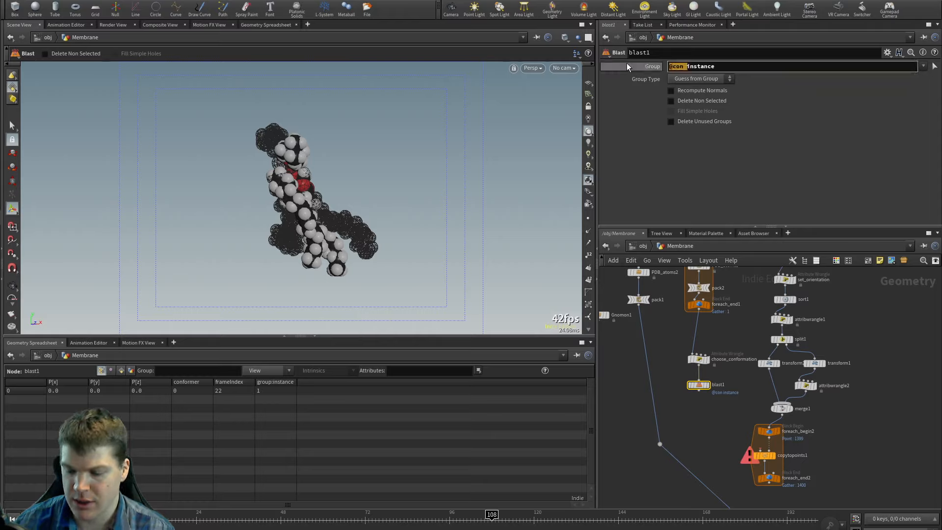
pyautogui.press('BackSpace')
pyautogui.press('Return')
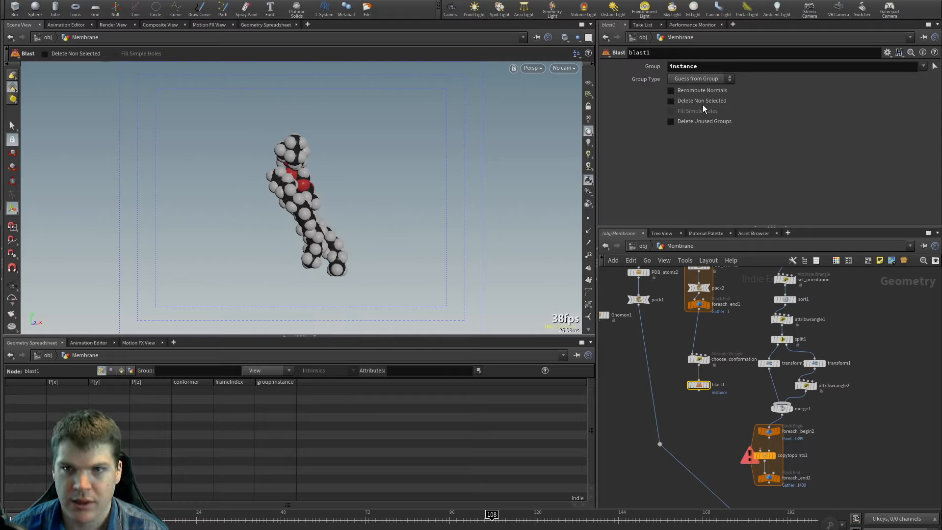
# Step: Make blast1 delete the non-selected geometry and set it as the displayed node
pyautogui.click(671, 101)
pyautogui.press('r')
pyautogui.click(701, 388)
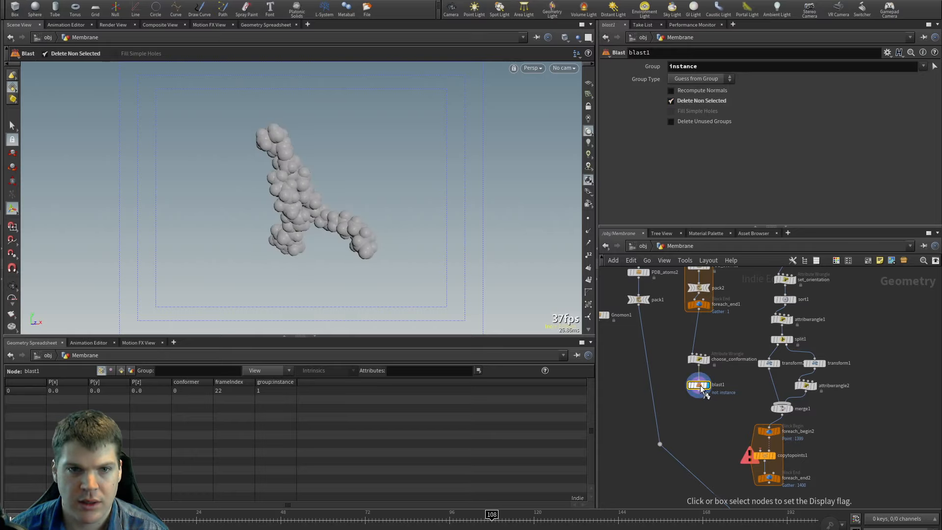
# Step: Turn off Single Pass on foreach_end1, and check the point data on choose_conformation and blast1
pyautogui.click(698, 304)
pyautogui.click(604, 167)
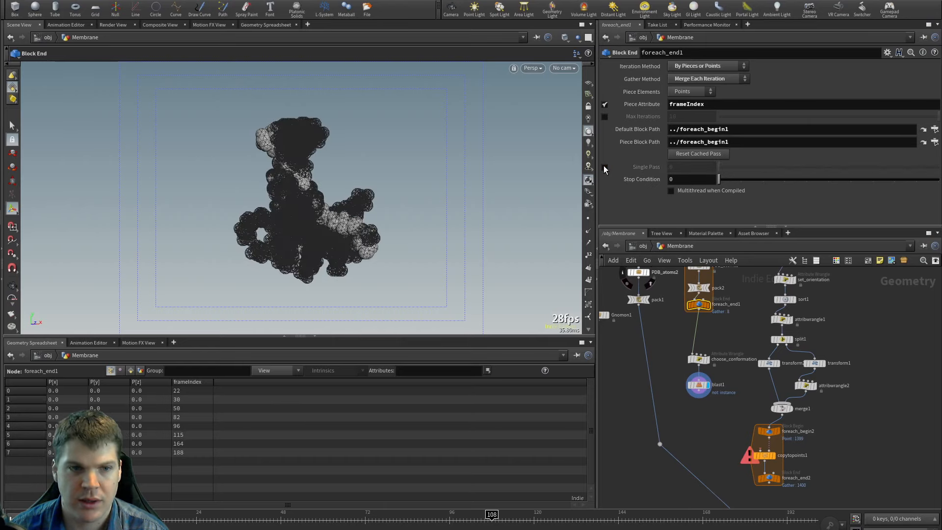
pyautogui.click(698, 359)
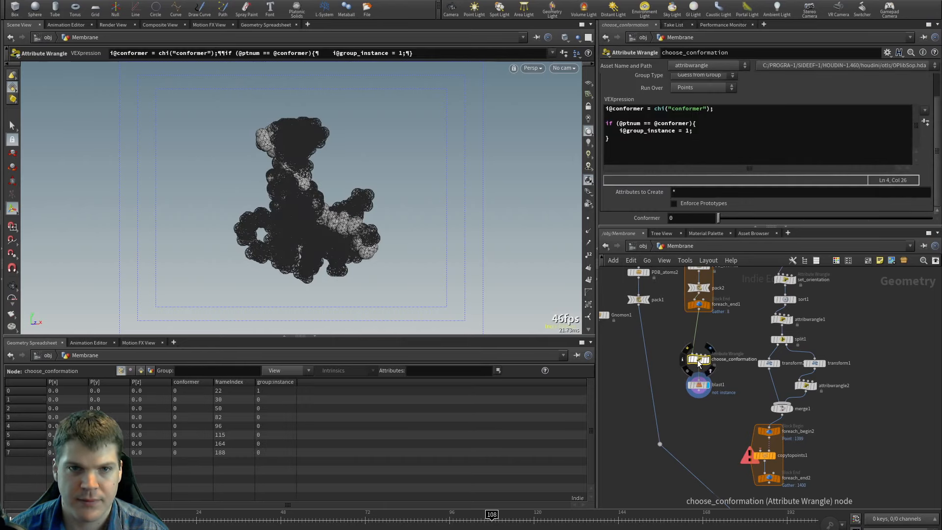
pyautogui.click(699, 386)
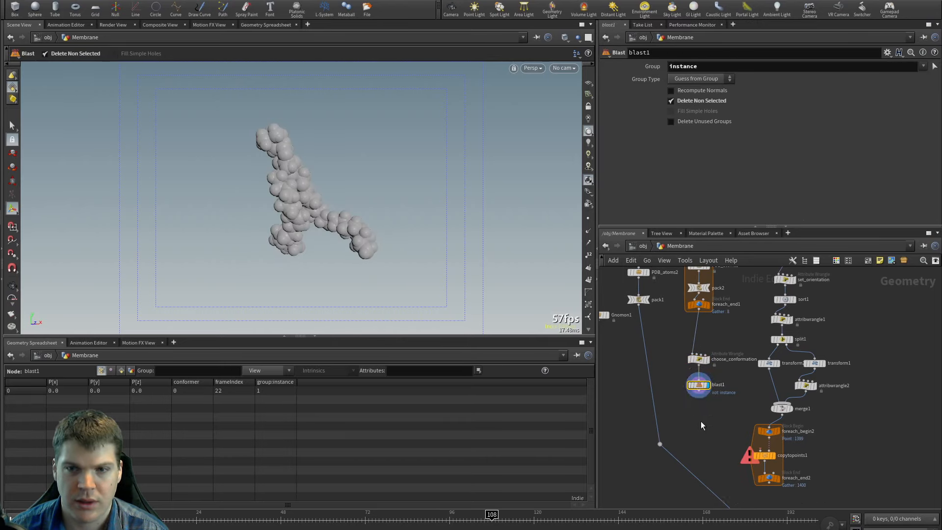
# Step: Preview different Conformer values on choose_conformation with blast1 displayed, returning the value to 0
pyautogui.click(699, 360)
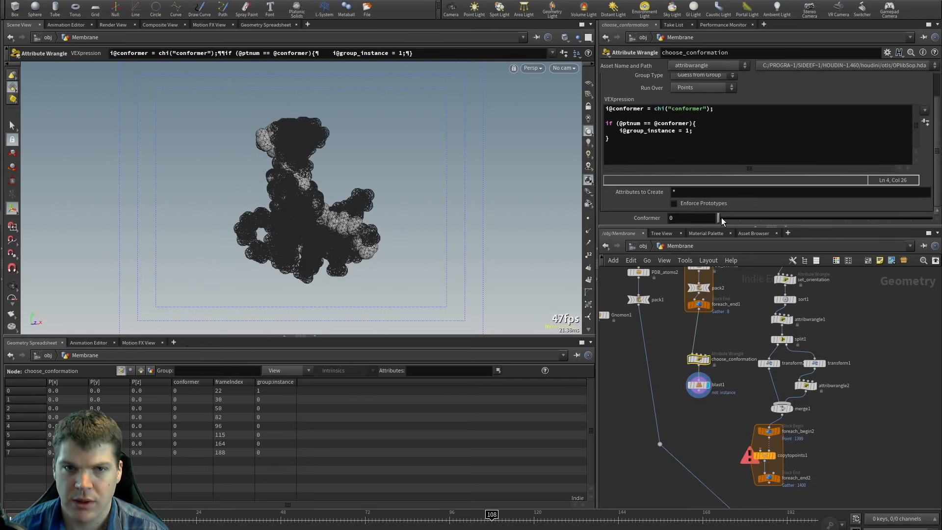
pyautogui.moveTo(721, 219)
pyautogui.mouseDown()
pyautogui.moveTo(874, 218)
pyautogui.moveTo(706, 219)
pyautogui.mouseUp()
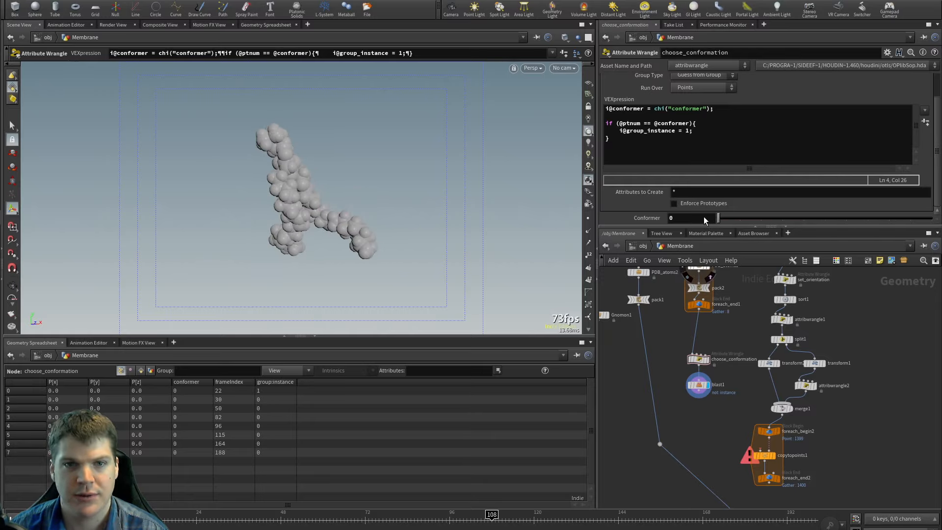
pyautogui.press('Escape')
pyautogui.moveTo(288, 231)
pyautogui.keyDown('alt'); pyautogui.mouseDown()
pyautogui.moveTo(519, 209)
pyautogui.moveTo(278, 226)
pyautogui.mouseUp(); pyautogui.keyUp('alt')
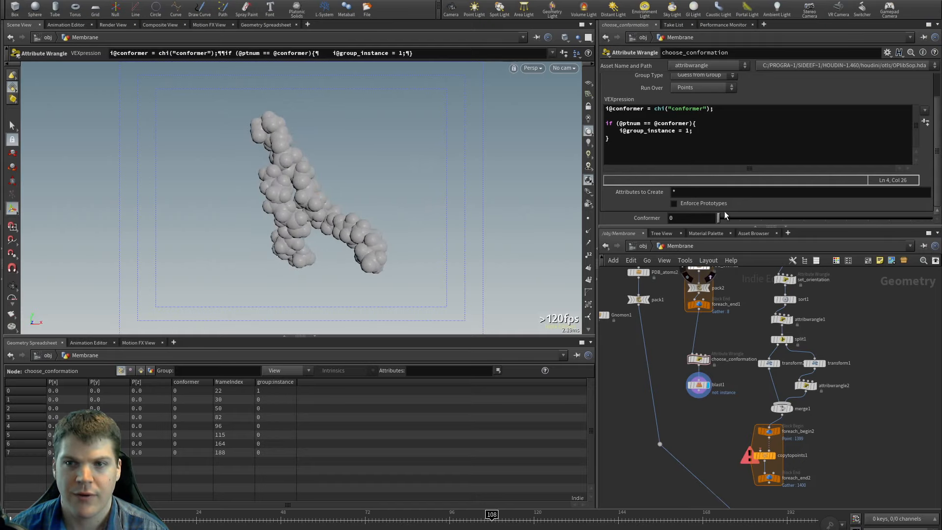
pyautogui.moveTo(725, 216)
pyautogui.mouseDown()
pyautogui.moveTo(873, 220)
pyautogui.moveTo(712, 217)
pyautogui.mouseUp()
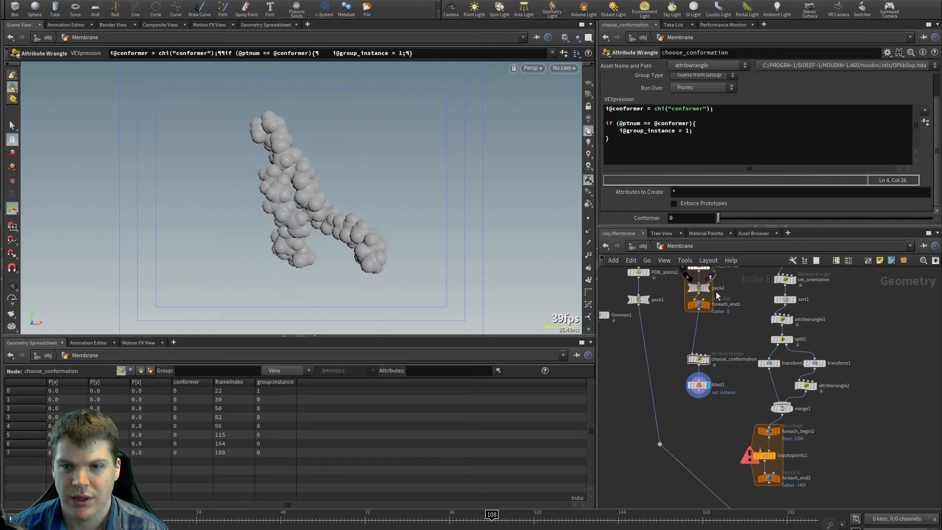
# Step: Connect blast1's output to the first input of copytopoints1 inside the second for-each loop
pyautogui.scroll(5, 749, 417)
pyautogui.moveTo(749, 416); pyautogui.dragTo(733, 398, button='middle')
pyautogui.moveTo(658, 343); pyautogui.dragTo(772, 451)
pyautogui.moveTo(693, 467); pyautogui.dragTo(692, 395, button='middle')
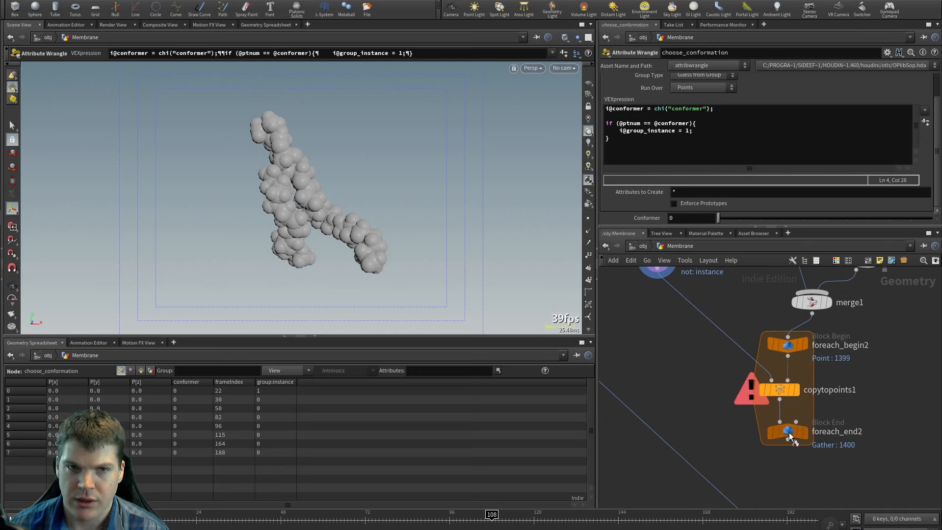
# Step: Display foreach_end2 and view the copied membrane through shotCam
pyautogui.click(804, 432)
pyautogui.keyDown('alt'); pyautogui.moveTo(413, 202); pyautogui.dragTo(269, 189, button='right'); pyautogui.keyUp('alt')
pyautogui.keyDown('alt'); pyautogui.moveTo(453, 182); pyautogui.dragTo(365, 174, button='right'); pyautogui.keyUp('alt')
pyautogui.moveTo(365, 174)
pyautogui.keyDown('alt'); pyautogui.mouseDown()
pyautogui.moveTo(357, 98)
pyautogui.moveTo(354, 177)
pyautogui.mouseUp(); pyautogui.keyUp('alt')
pyautogui.hotkey('ctrl', '\\')
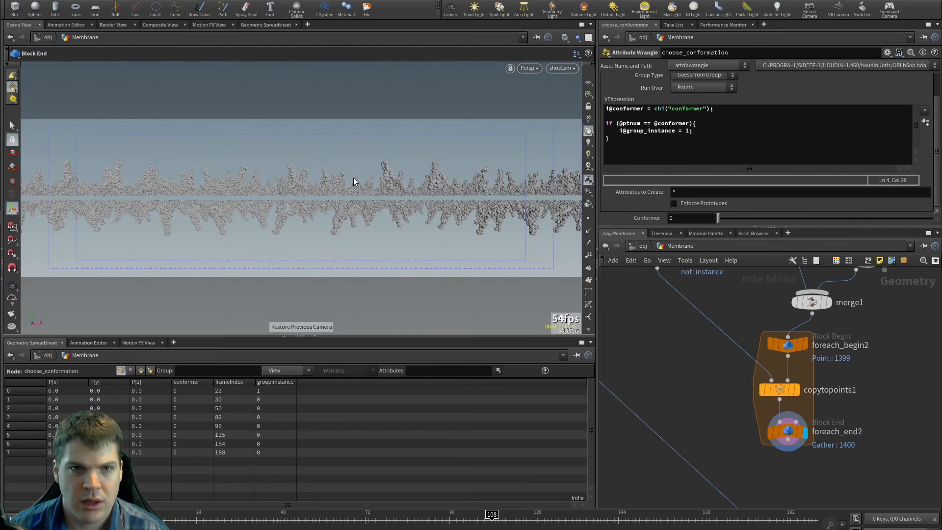
# Step: Test the Conformer value on choose_conformation against the whole membrane and set it to 2
pyautogui.moveTo(673, 295); pyautogui.dragTo(696, 367, button='middle')
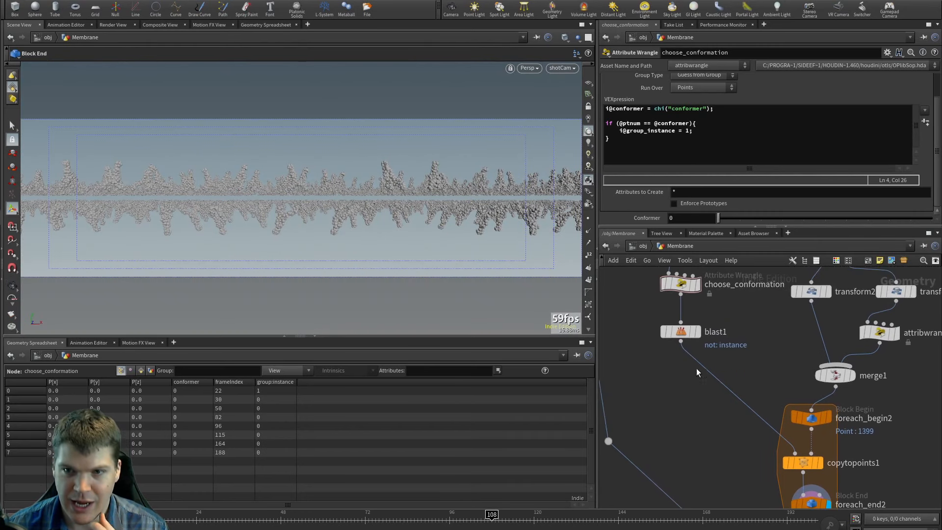
pyautogui.click(681, 332)
pyautogui.click(680, 285)
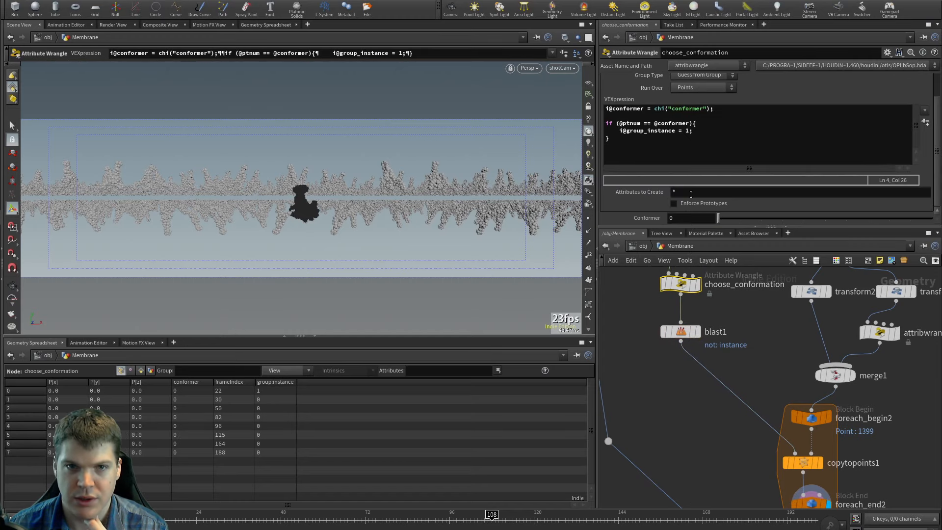
pyautogui.moveTo(729, 219); pyautogui.dragTo(702, 227)
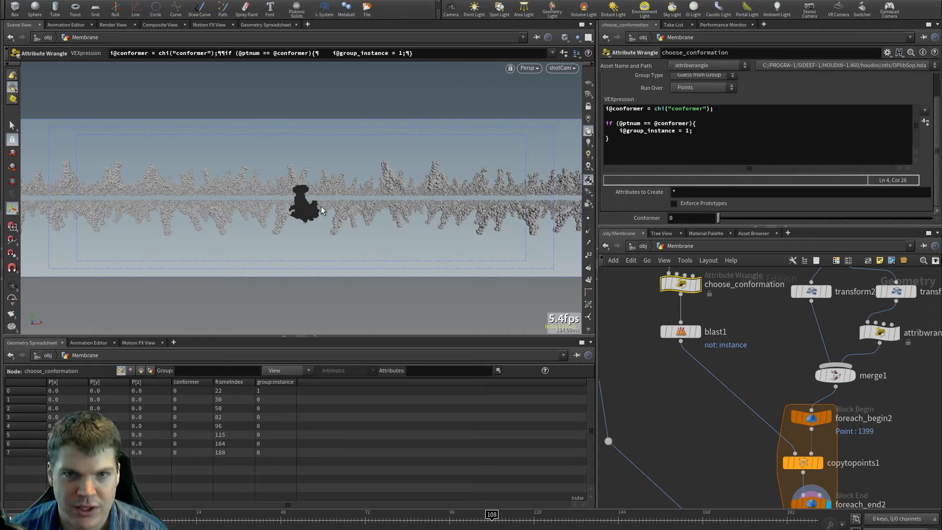
pyautogui.moveTo(728, 219); pyautogui.dragTo(763, 225)
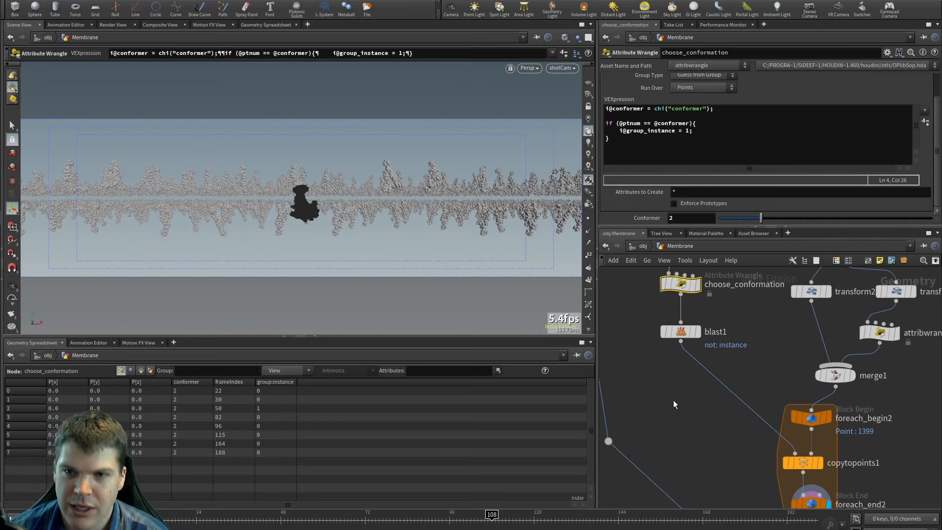
# Step: Create a meta import node for the foreach_begin2 block
pyautogui.moveTo(673, 399); pyautogui.dragTo(675, 416, button='middle')
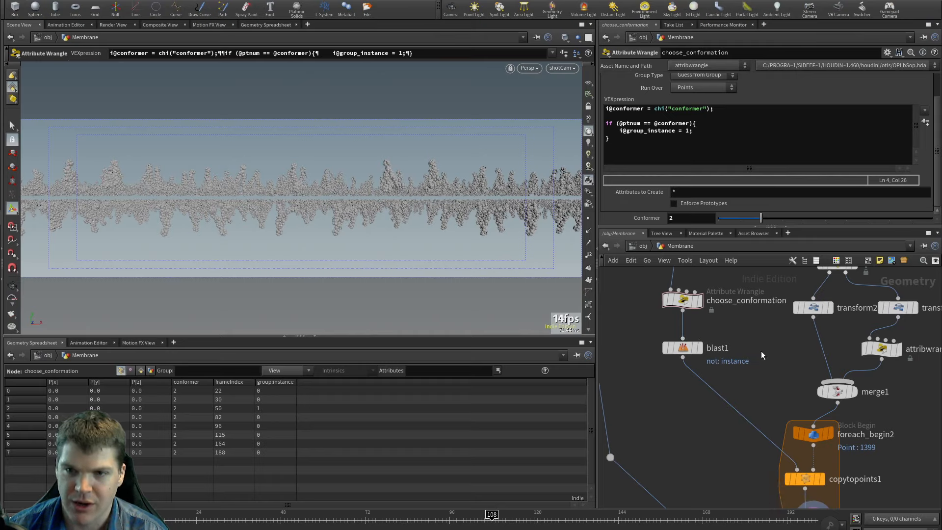
pyautogui.moveTo(789, 351); pyautogui.dragTo(770, 349, button='middle')
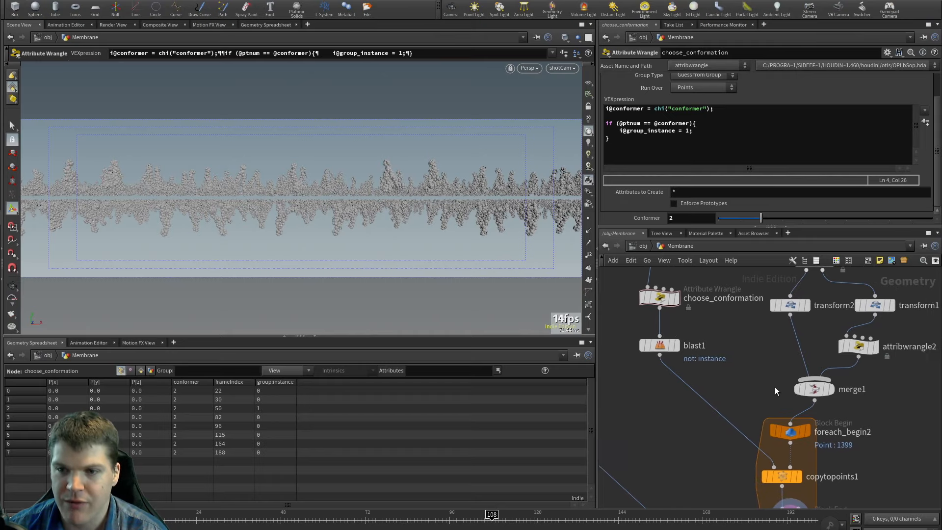
pyautogui.click(794, 434)
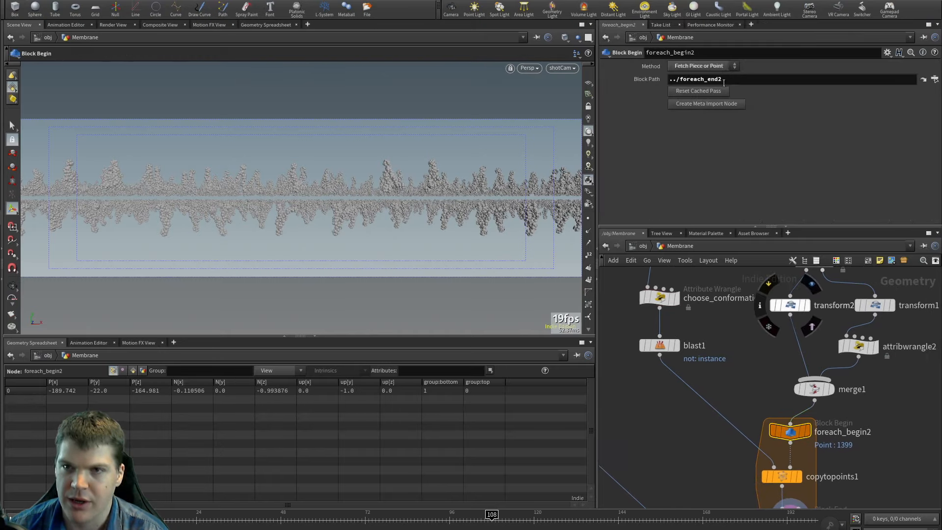
pyautogui.click(719, 102)
# Step: Rename the new metadata block-begin node as iteration_node
pyautogui.moveTo(941, 449); pyautogui.dragTo(766, 410, button='middle')
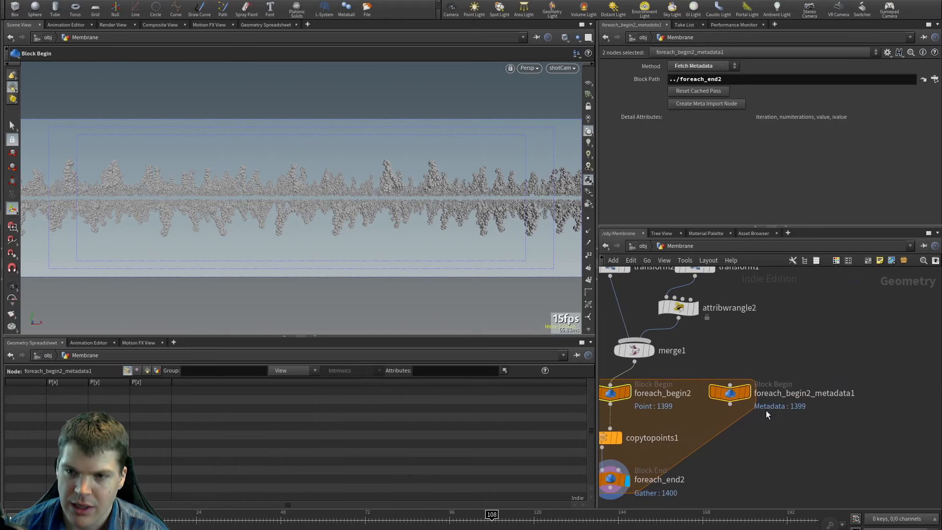
pyautogui.doubleClick(779, 394)
pyautogui.hotkey('ctrl', 'a')
pyautogui.write('iter')
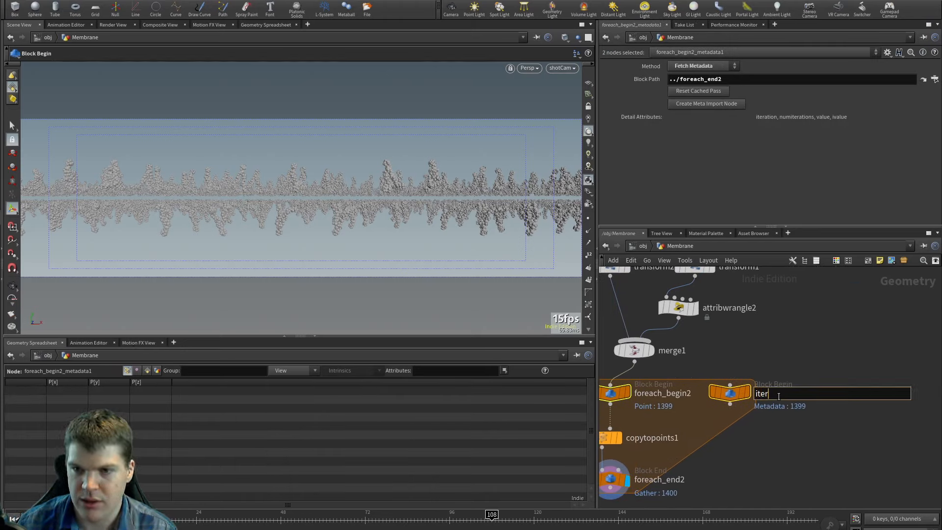
pyautogui.write('ation_node')
pyautogui.press('Return')
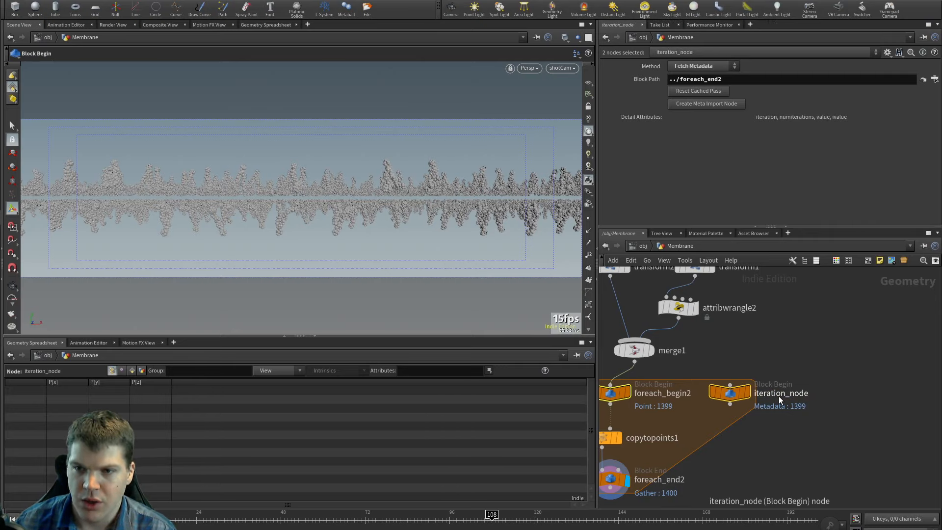
# Step: Connect iteration_node's output to the second input of choose_conformation and place that wrangle just above blast1
pyautogui.moveTo(750, 451); pyautogui.dragTo(802, 436, button='middle')
pyautogui.scroll(-1, 806, 435)
pyautogui.scroll(-1, 802, 436)
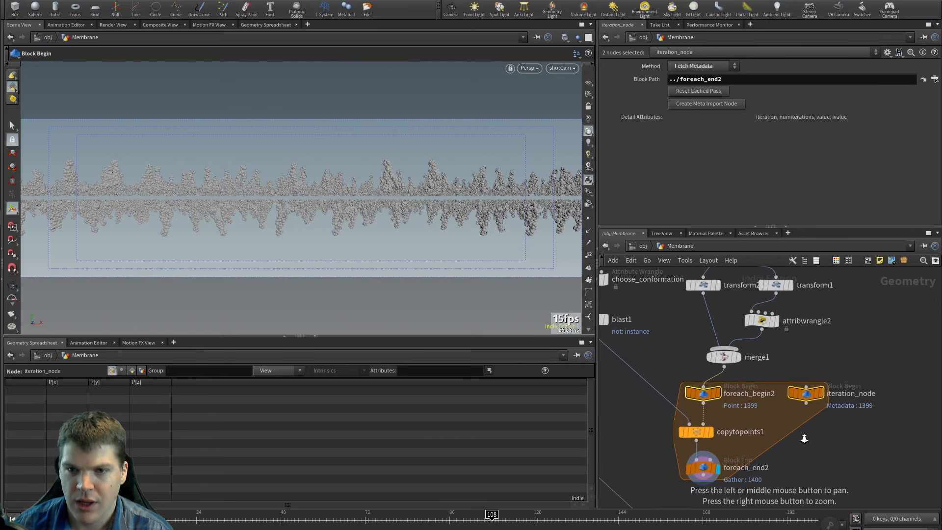
pyautogui.moveTo(648, 429); pyautogui.dragTo(768, 422, button='middle')
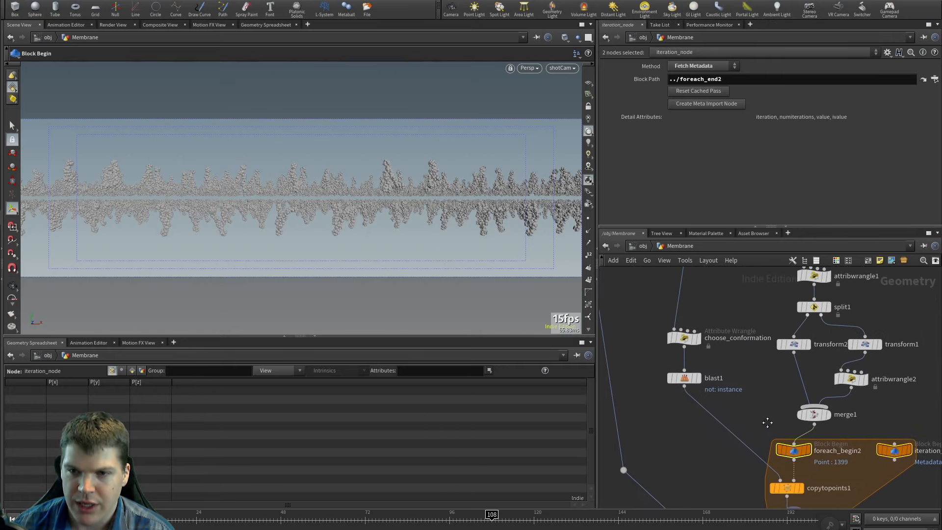
pyautogui.moveTo(894, 461); pyautogui.dragTo(706, 393)
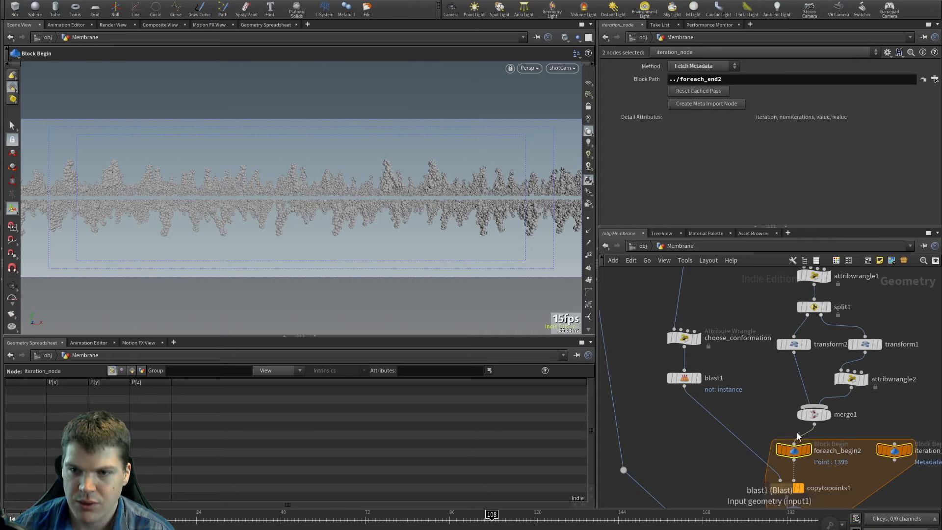
pyautogui.click(896, 504)
pyautogui.moveTo(894, 460); pyautogui.dragTo(686, 417)
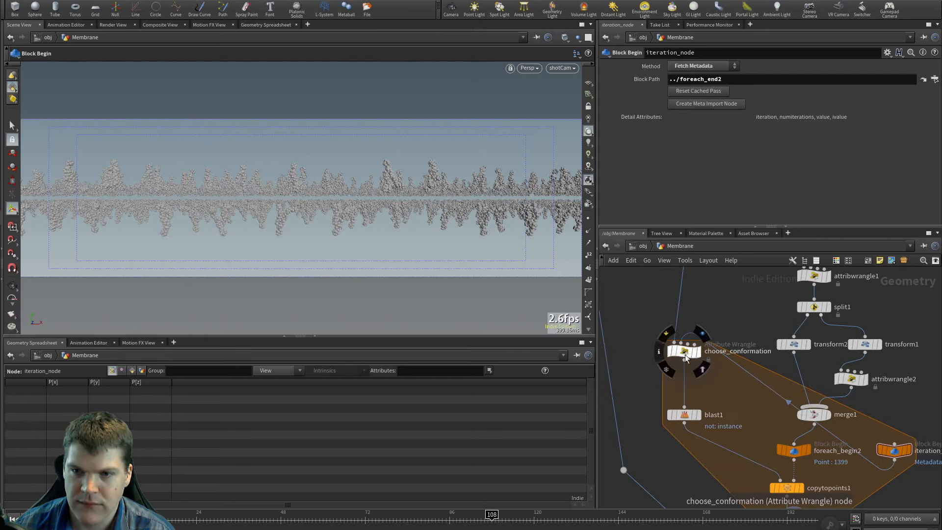
pyautogui.moveTo(685, 355); pyautogui.dragTo(688, 391)
pyautogui.click(685, 390)
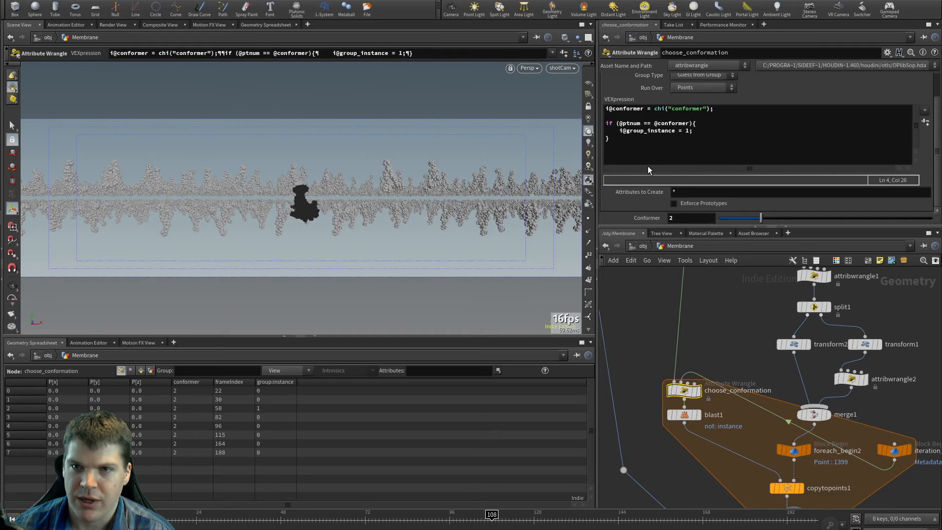
# Step: Duplicate the i@conformer = chi("conformer"); line in choose_conformation's VEXpression and comment out the first copy with //
pyautogui.click(745, 115)
pyautogui.press('Left')
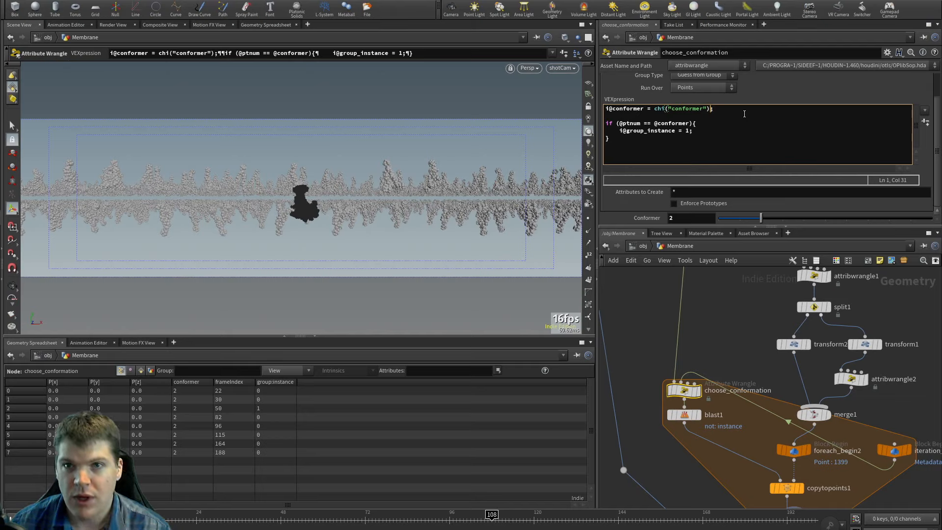
pyautogui.hotkey('ctrl', 'shift', 'Left')
pyautogui.hotkey('ctrl', 'shift', 'Left')
pyautogui.hotkey('ctrl', 'shift', 'Left')
pyautogui.hotkey('ctrl', 'shift', 'Left')
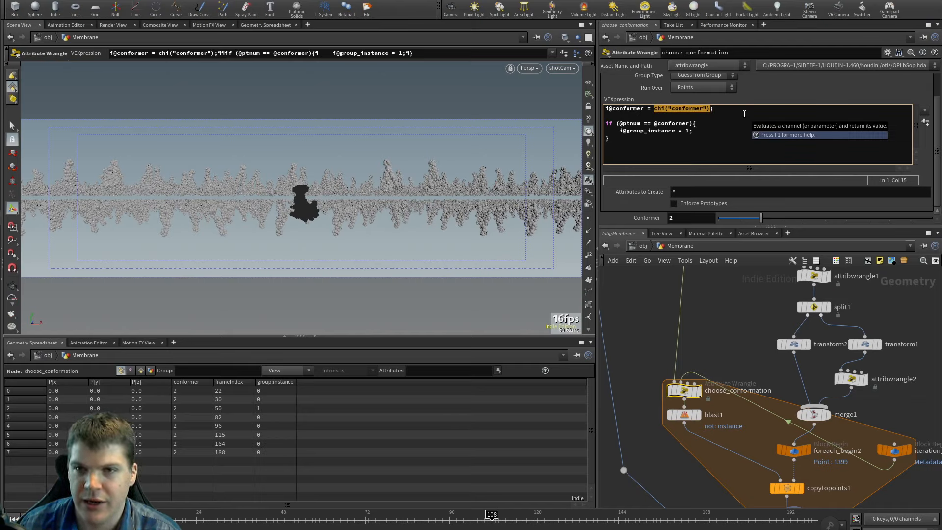
pyautogui.press('End')
pyautogui.hotkey('shift', 'Home')
pyautogui.hotkey('ctrl', 'c')
pyautogui.press('End')
pyautogui.press('Return')
pyautogui.hotkey('ctrl', 'v')
pyautogui.press('Home')
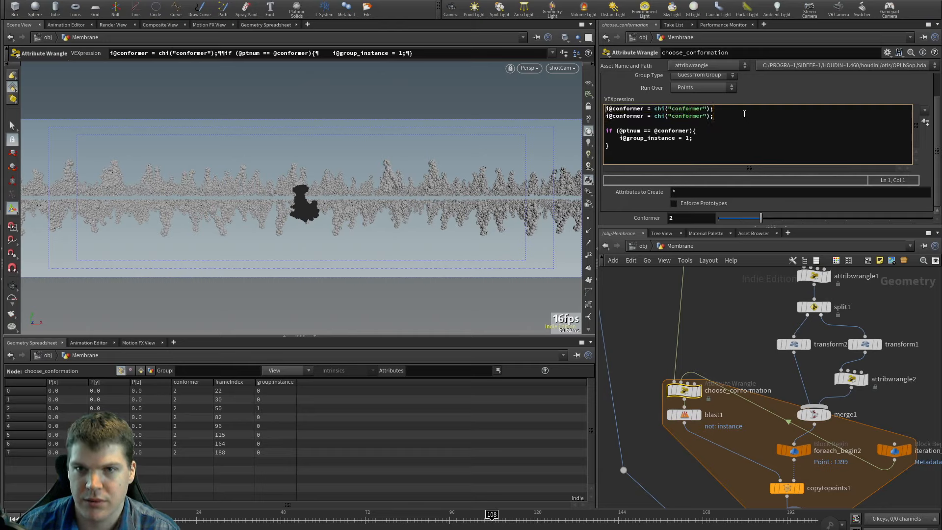
pyautogui.write('//')
# Step: Replace the chi call in the active conformer line with detail(1, "iteration") and apply the code
pyautogui.press('Down')
pyautogui.press('End')
pyautogui.press('Left')
pyautogui.hotkey('ctrl', 'shift', 'Left')
pyautogui.hotkey('ctrl', 'shift', 'Left')
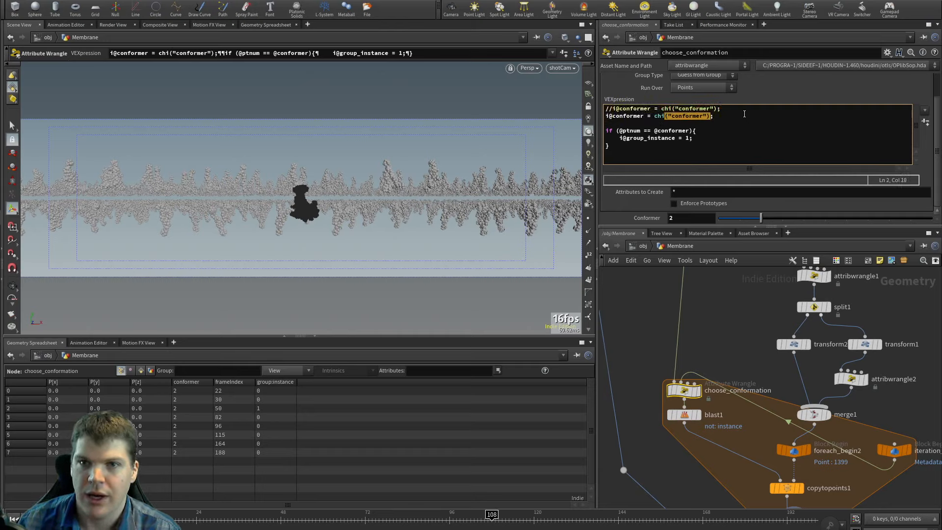
pyautogui.hotkey('ctrl', 'shift', 'Left')
pyautogui.write('detail(')
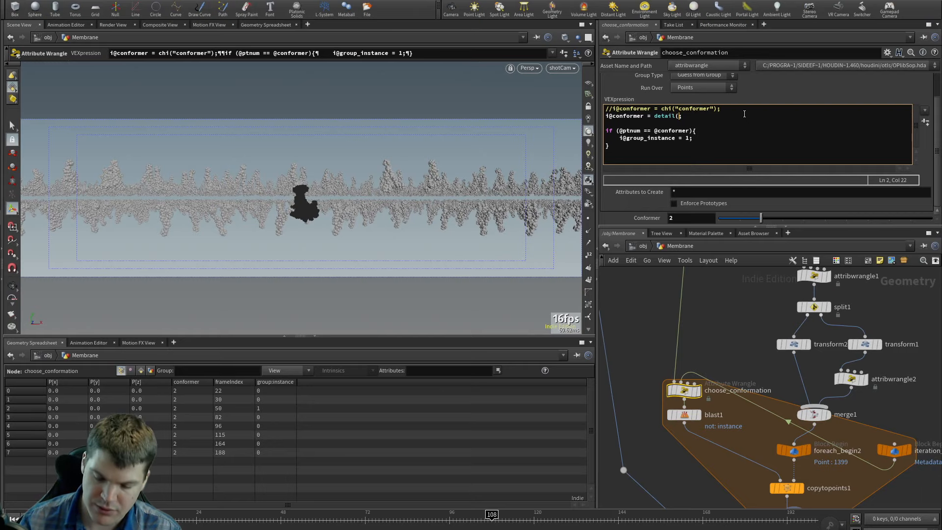
pyautogui.write('1, ')
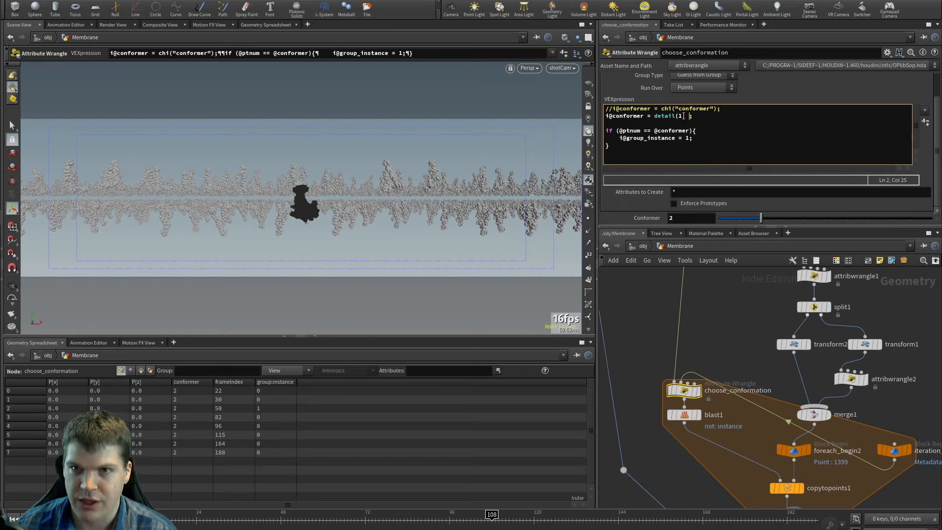
pyautogui.write('"iteration")')
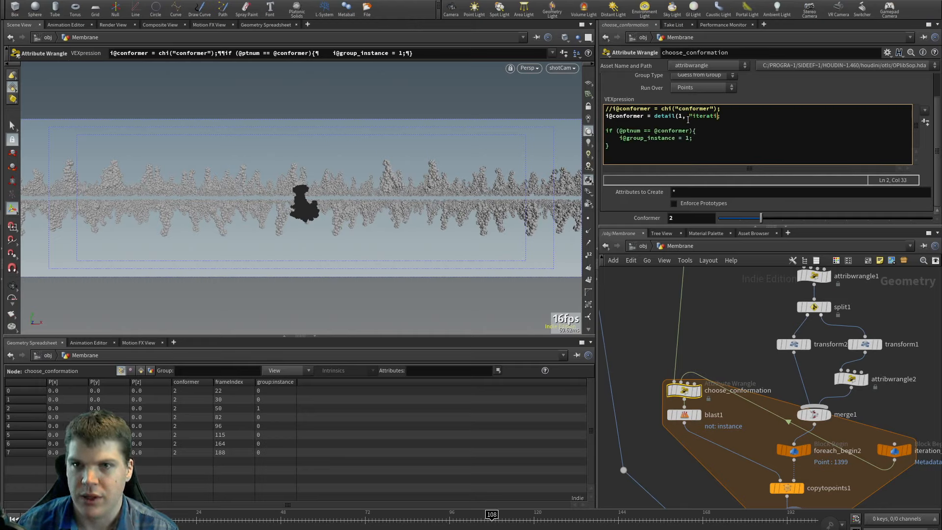
pyautogui.click(781, 93)
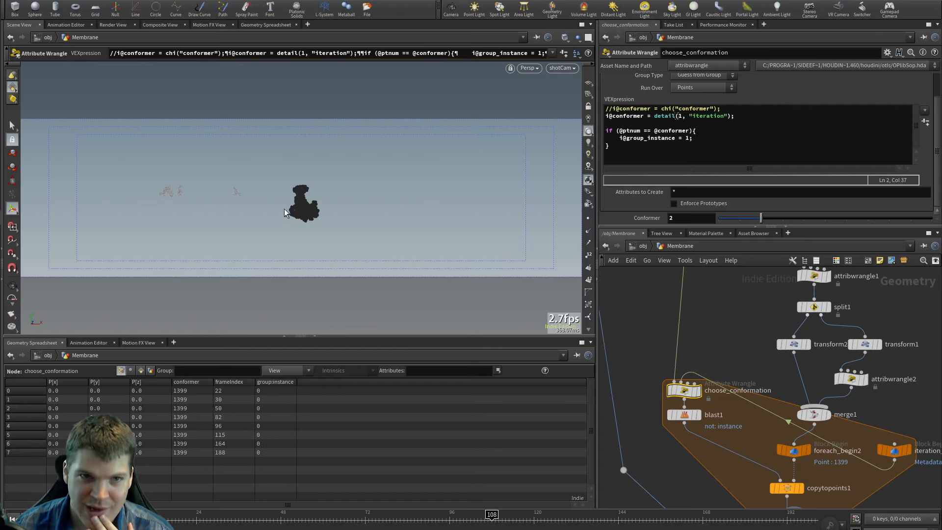
# Step: Add the line int iteration = detail(1, "iteration"); above the active i@conformer line
pyautogui.click(655, 116)
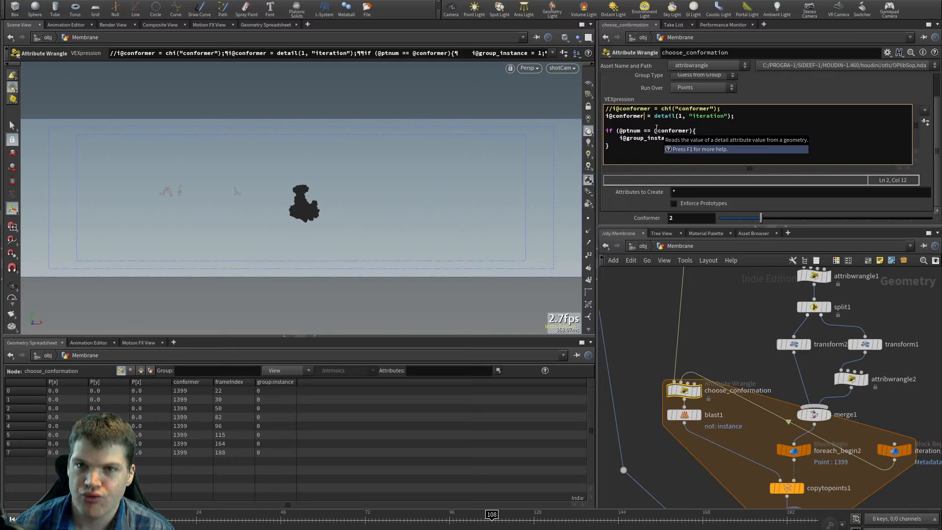
pyautogui.hotkey('shift', 'End')
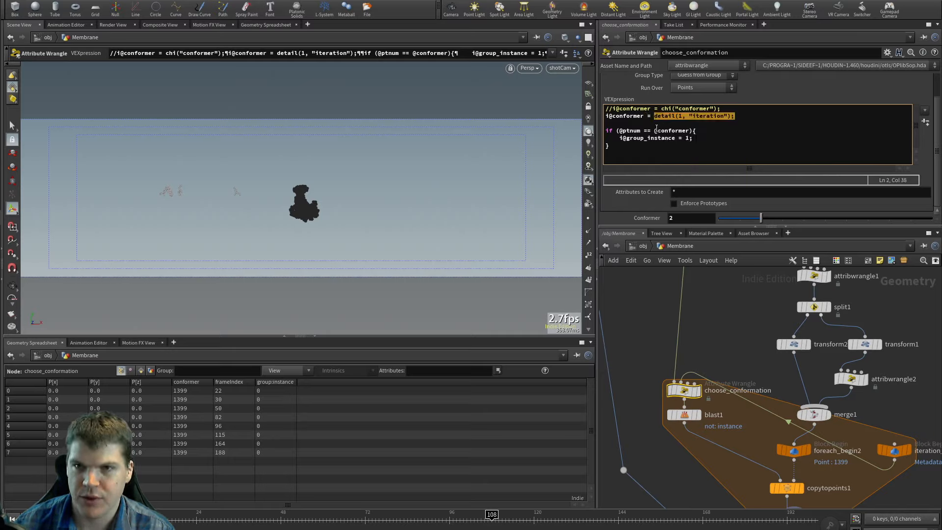
pyautogui.hotkey('ctrl', 'c')
pyautogui.press('Home')
pyautogui.press('Return')
pyautogui.press('Up')
pyautogui.hotkey('ctrl', 'v')
pyautogui.press('Home')
pyautogui.write('i')
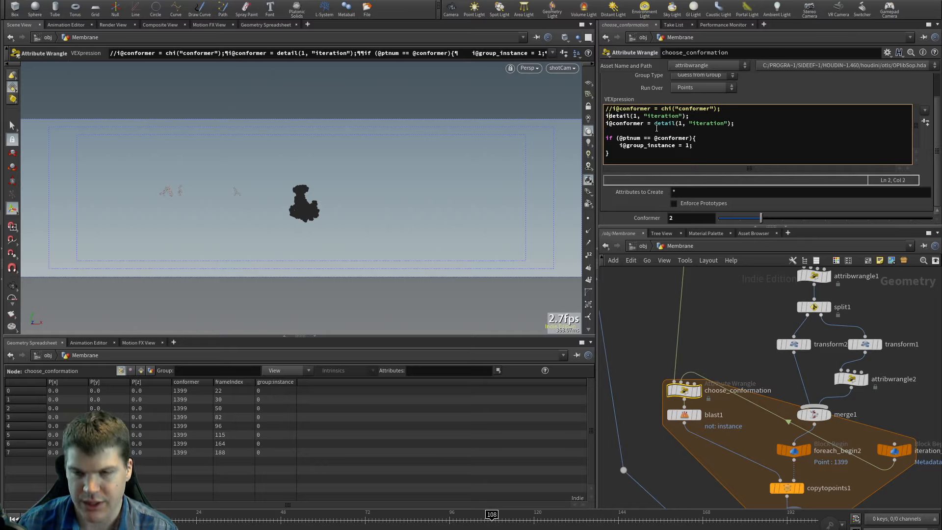
pyautogui.write('nt ')
pyautogui.write('iteration =')
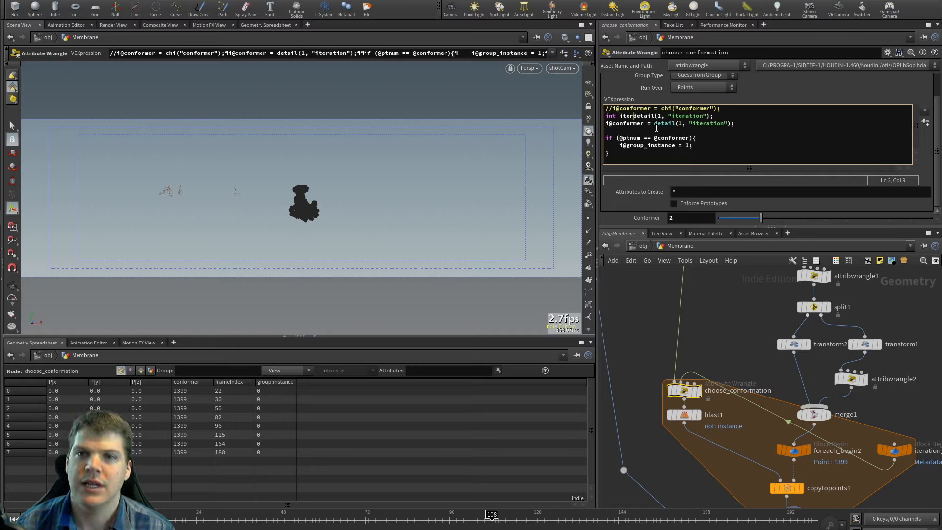
pyautogui.press('End')
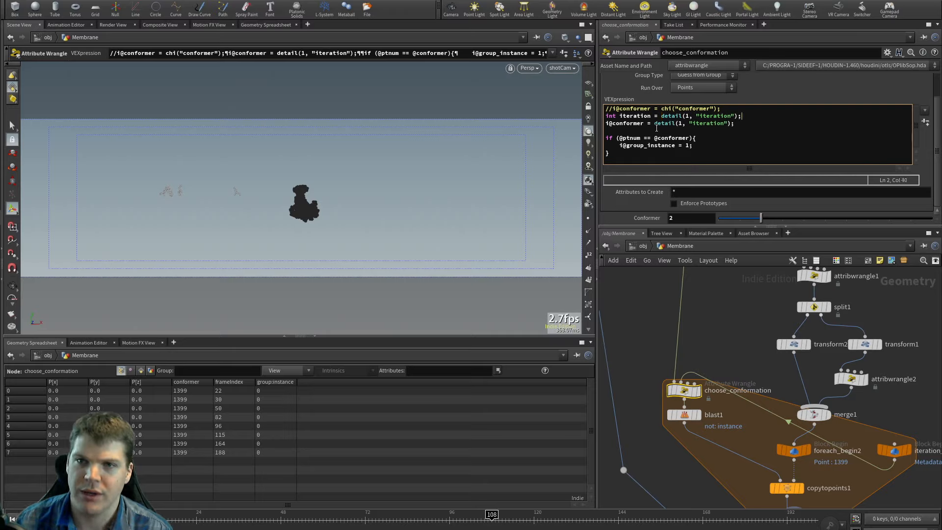
# Step: Replace the detail call in the i@conformer line with fit01(rand(iteration), 0, 8)
pyautogui.moveTo(654, 124); pyautogui.dragTo(730, 123)
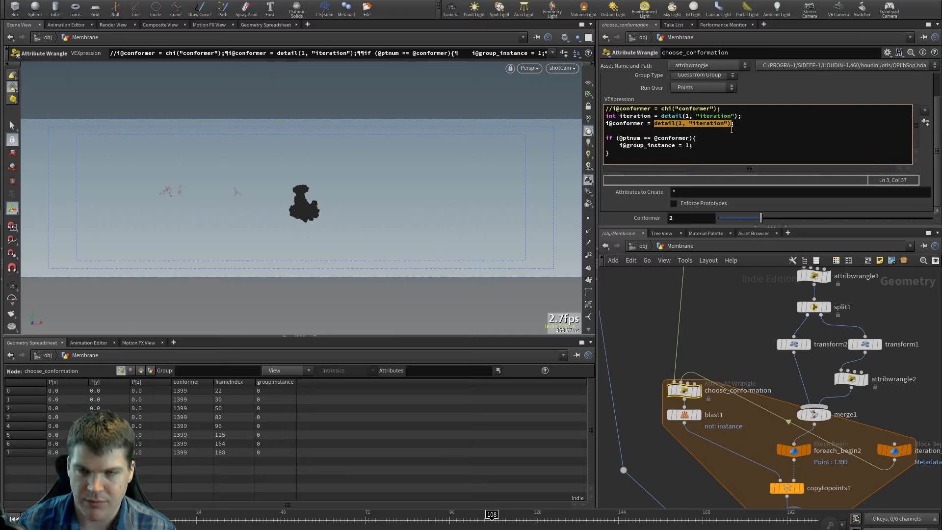
pyautogui.write('fit(;')
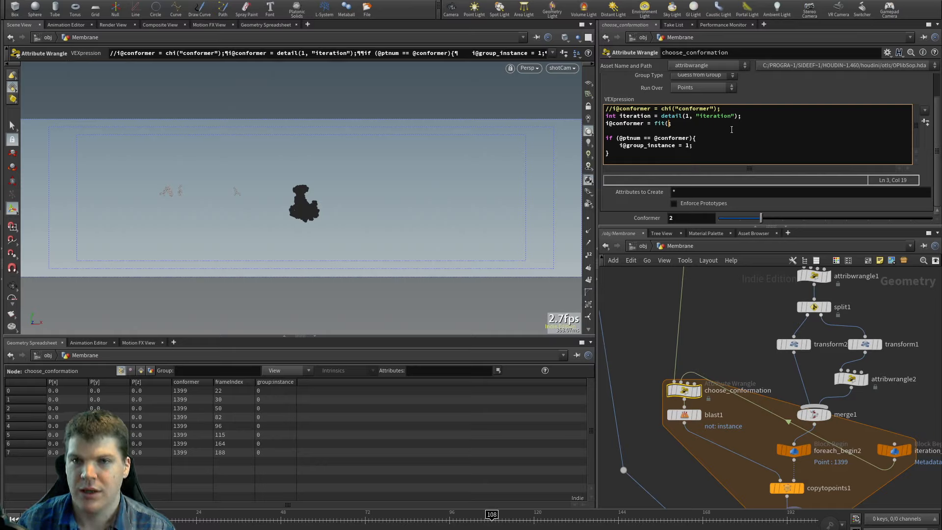
pyautogui.press('BackSpace')
pyautogui.write('01(')
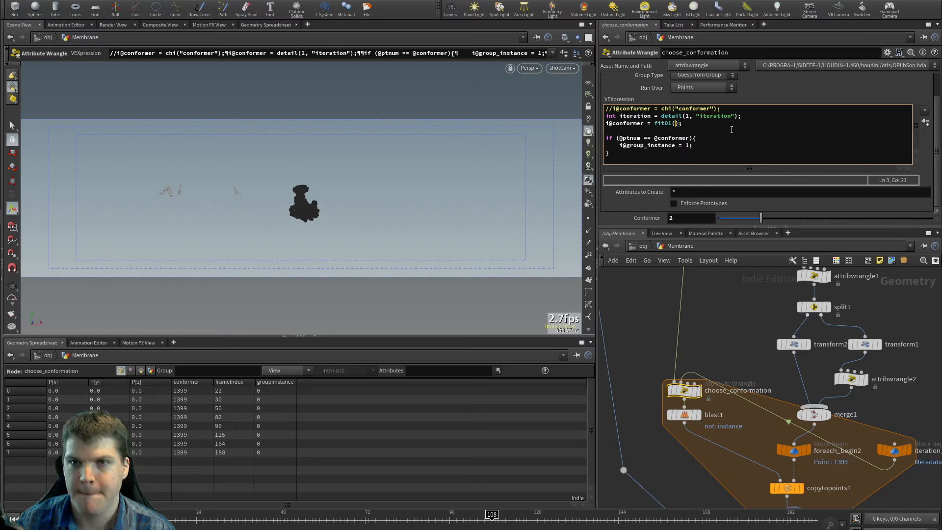
pyautogui.write('iteration,')
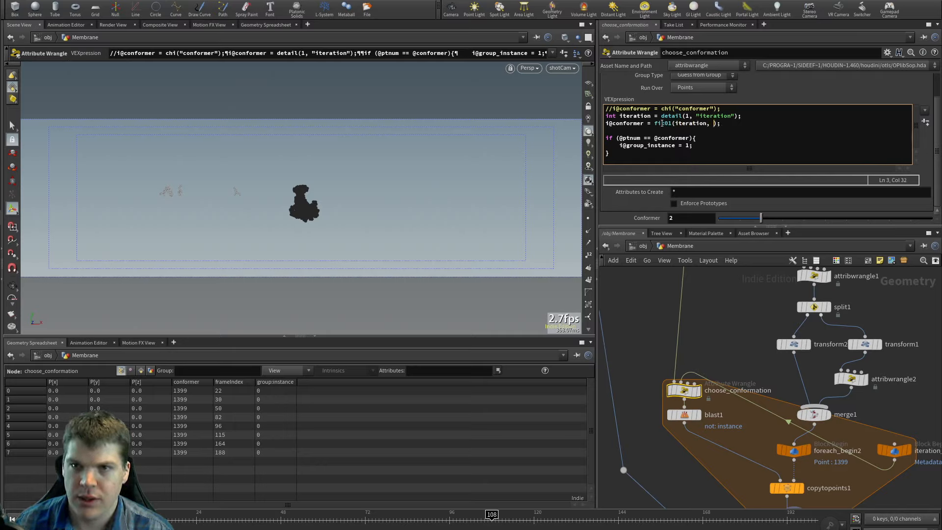
pyautogui.moveTo(663, 123)
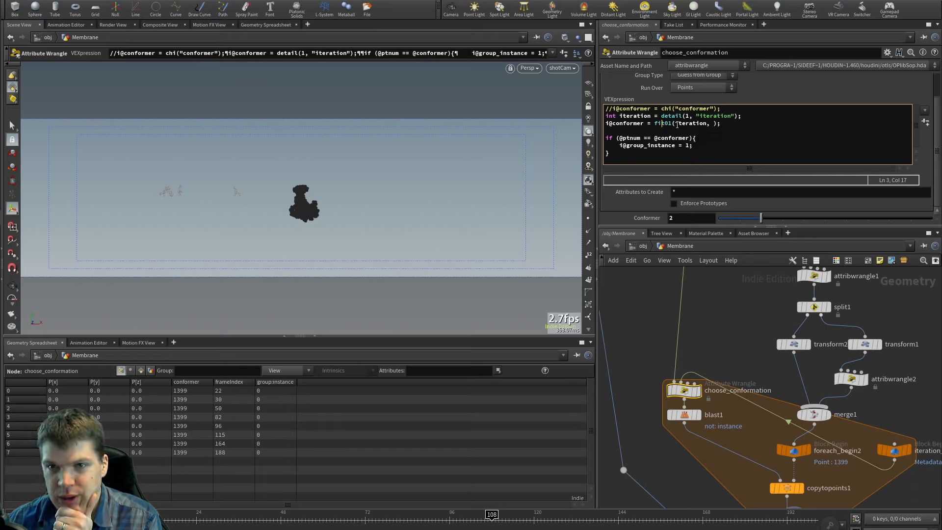
pyautogui.click(675, 123)
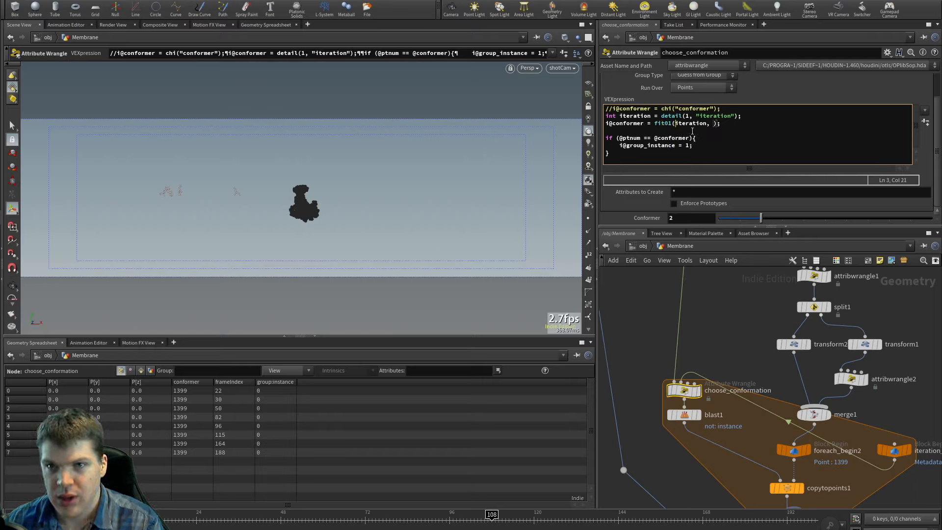
pyautogui.write('rand(')
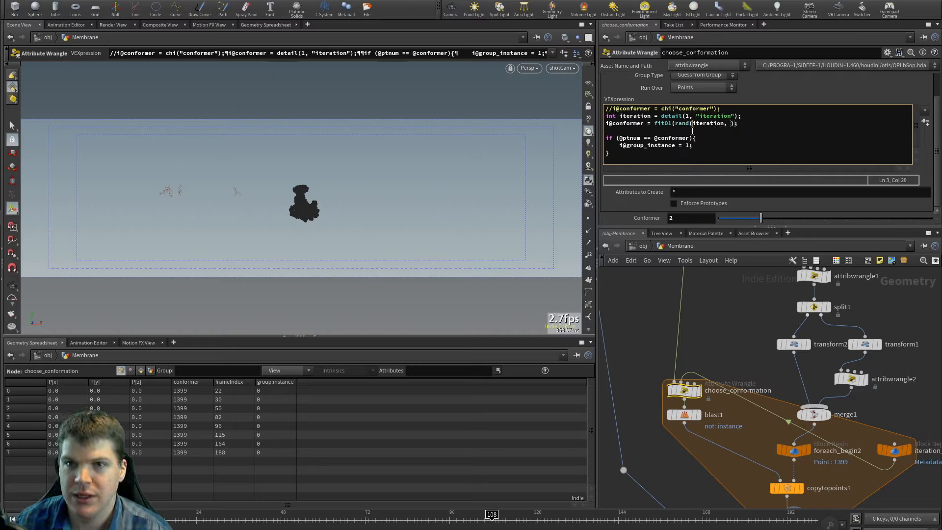
pyautogui.hotkey('ctrl', 'Right')
pyautogui.write(')')
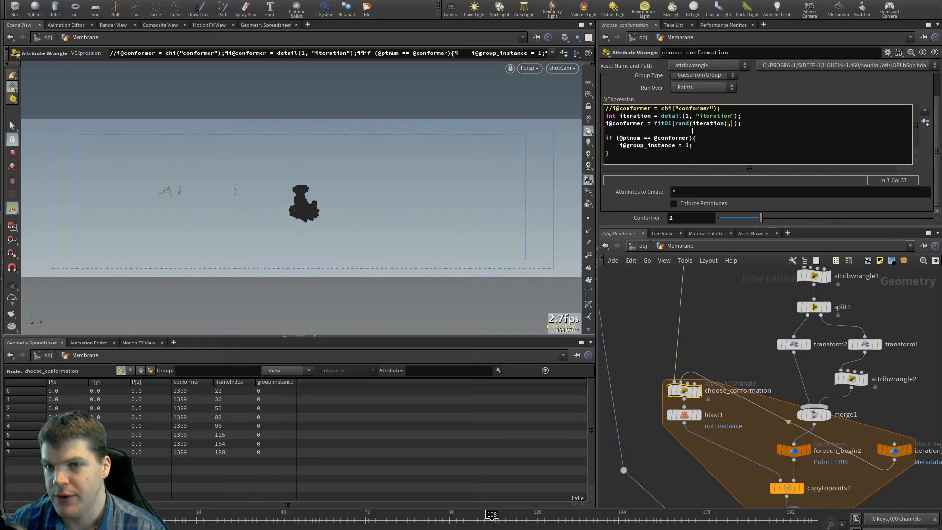
pyautogui.write(', 0,')
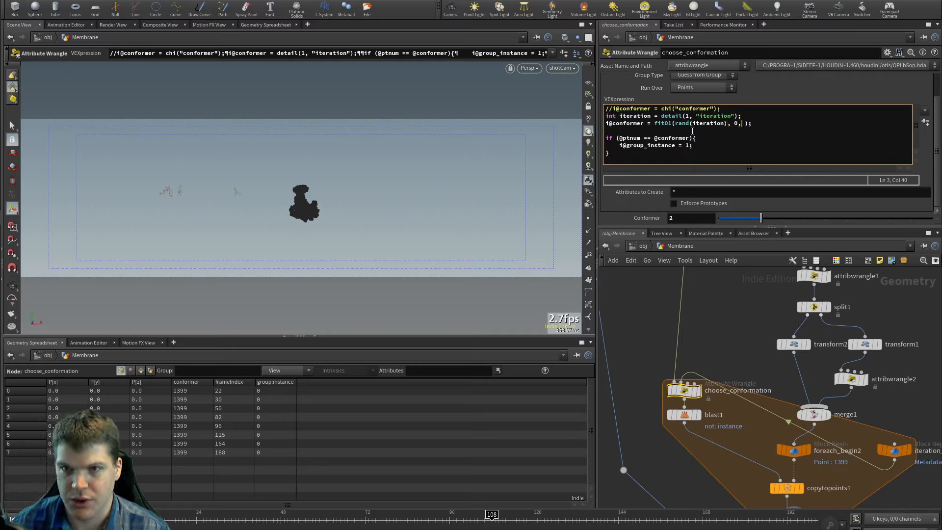
# Step: Wrap the fit01 expression in choose_conformation's i@conformer line in int(), apply the code, and set the Conformer parameter to 1
pyautogui.press('Home')
pyautogui.hotkey('ctrl', 'Right')
pyautogui.hotkey('ctrl', 'Right')
pyautogui.hotkey('ctrl', 'Right')
pyautogui.hotkey('ctrl', 'Right')
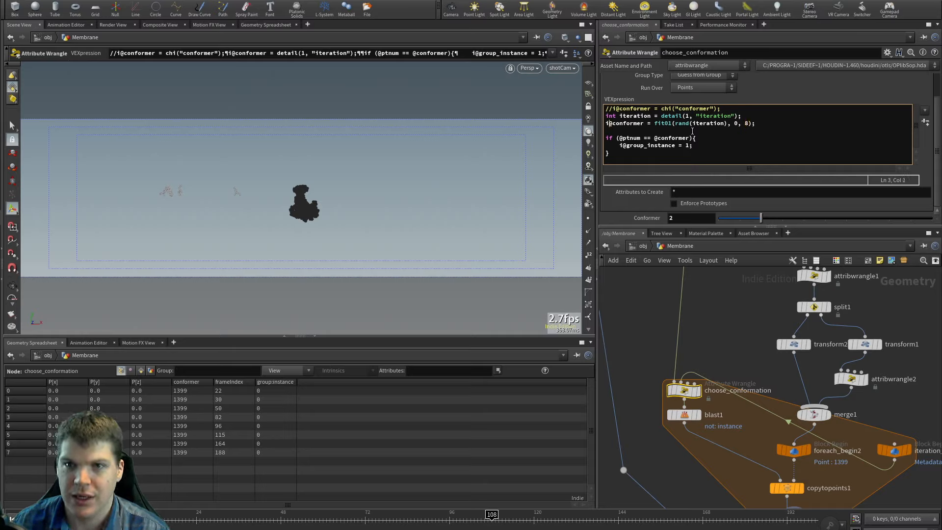
pyautogui.write('int(')
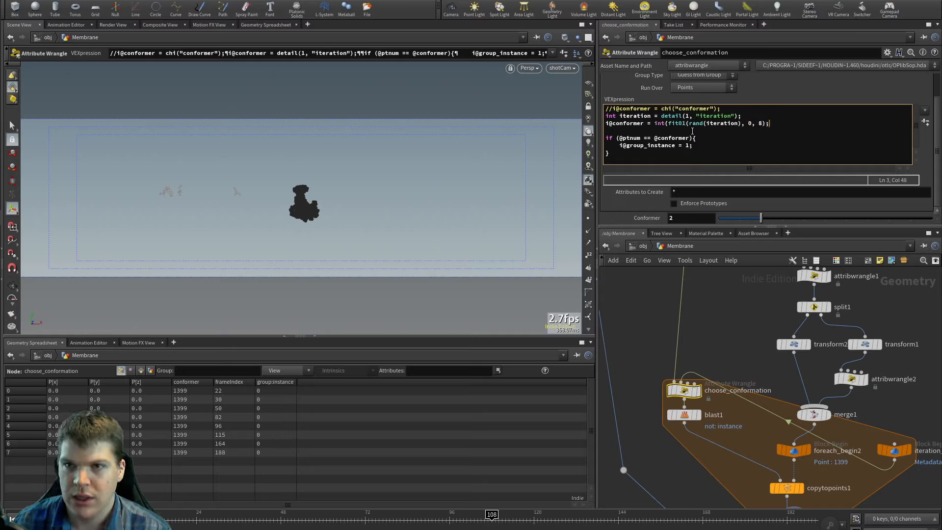
pyautogui.click(775, 94)
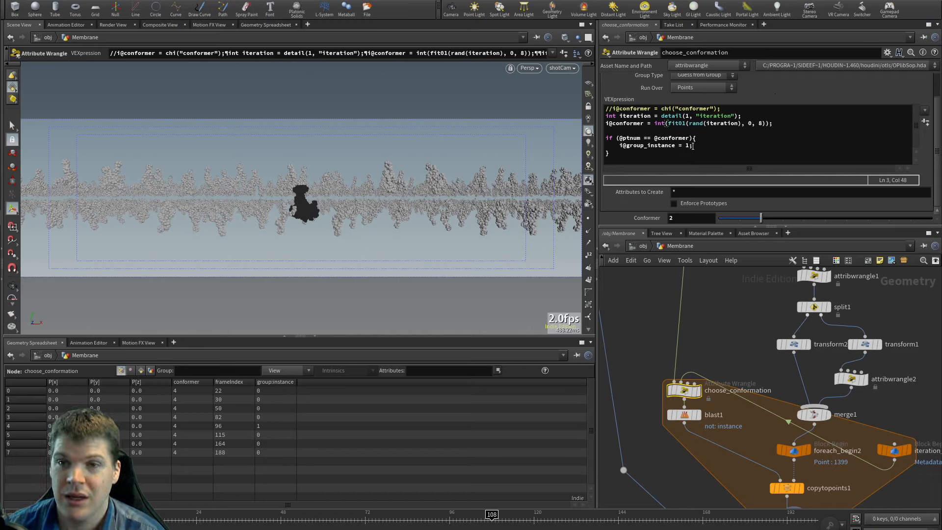
pyautogui.moveTo(778, 223); pyautogui.dragTo(740, 224)
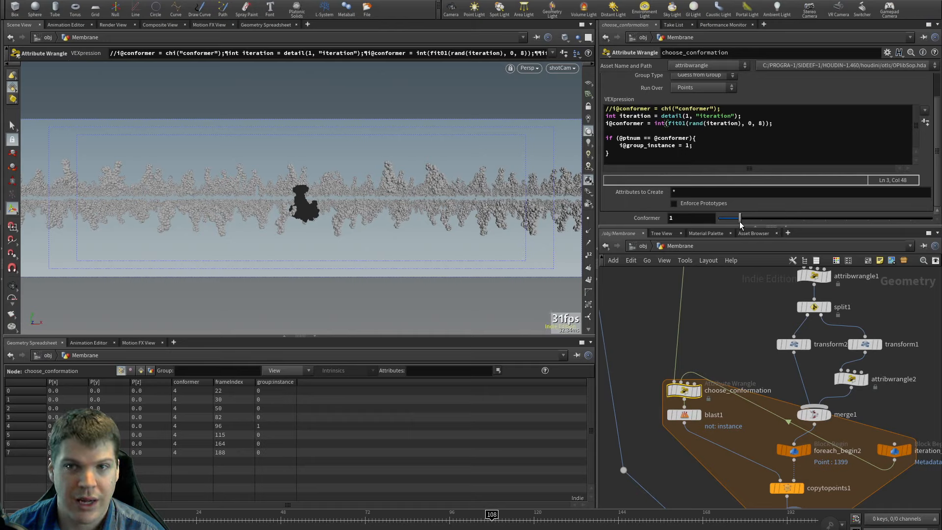
# Step: Rearrange the loop nodes so iteration_node sits directly above choose_conformation, with choose_conformation and blast1 below it
pyautogui.moveTo(739, 347); pyautogui.dragTo(736, 313, button='middle')
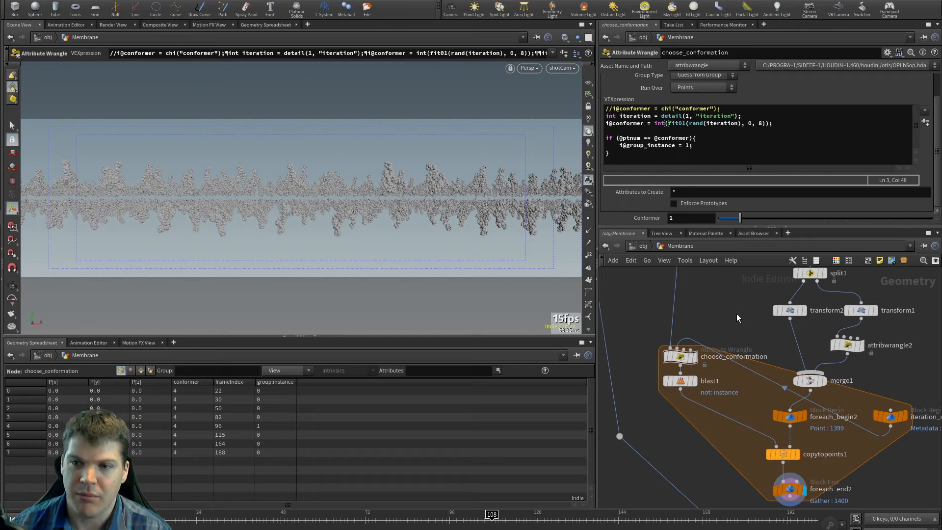
pyautogui.moveTo(892, 421)
pyautogui.moveTo(892, 421); pyautogui.dragTo(764, 369)
pyautogui.moveTo(646, 397); pyautogui.dragTo(681, 382)
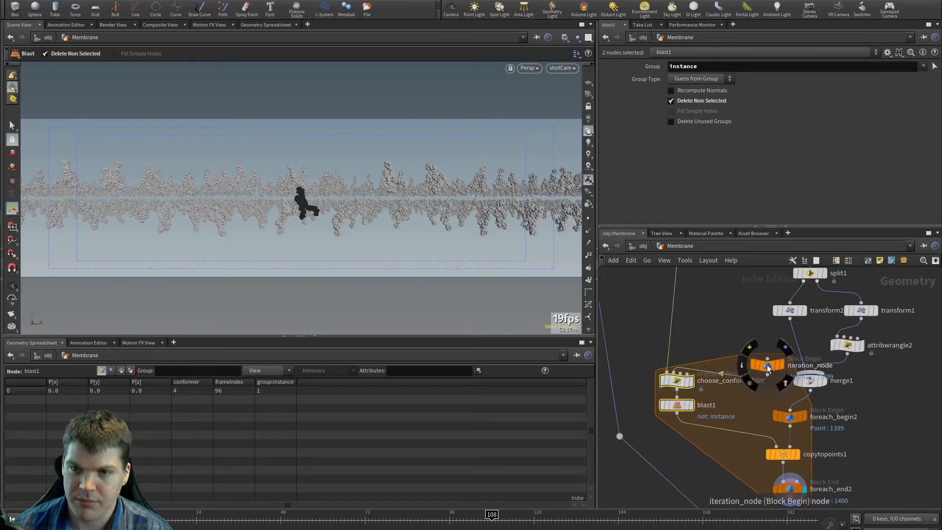
pyautogui.moveTo(768, 368); pyautogui.dragTo(720, 348)
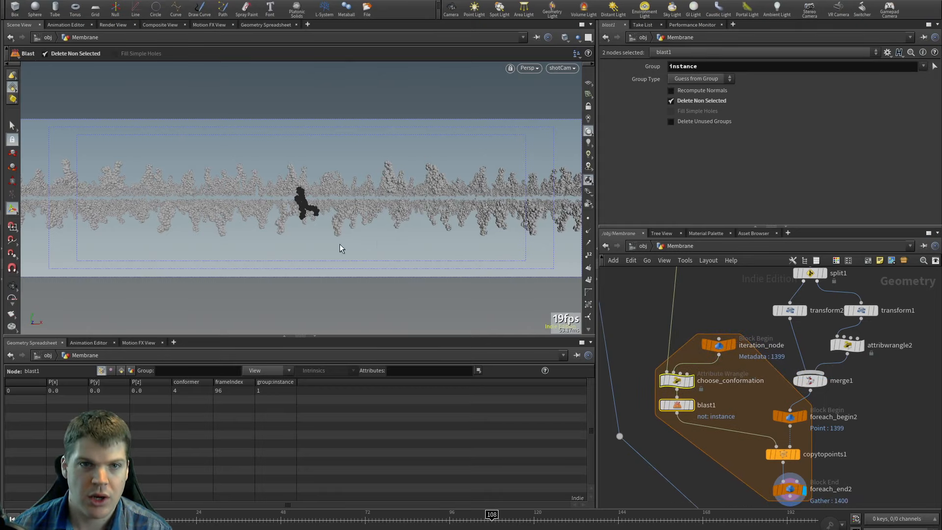
pyautogui.click(712, 312)
# Step: Review the choose_conformation code and the spreadsheet data of blast1 and copytopoints1
pyautogui.click(679, 380)
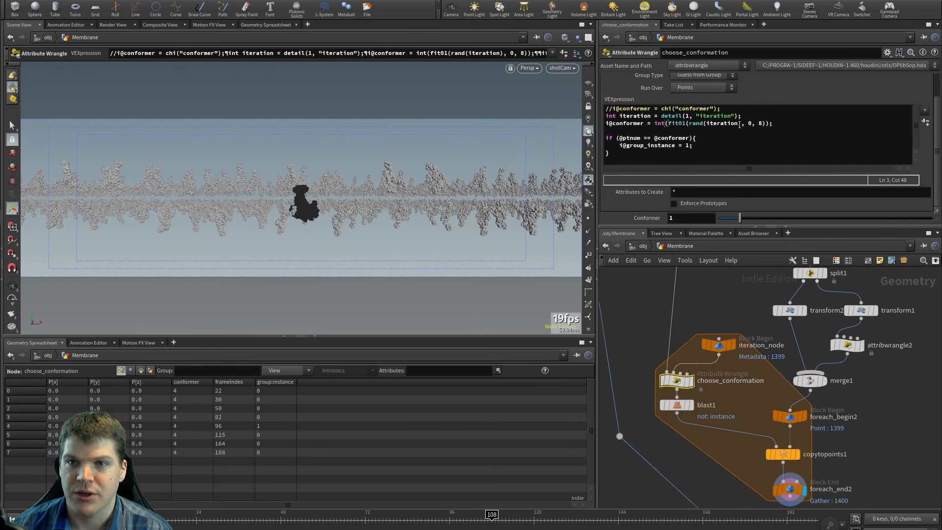
pyautogui.click(741, 124)
pyautogui.click(763, 124)
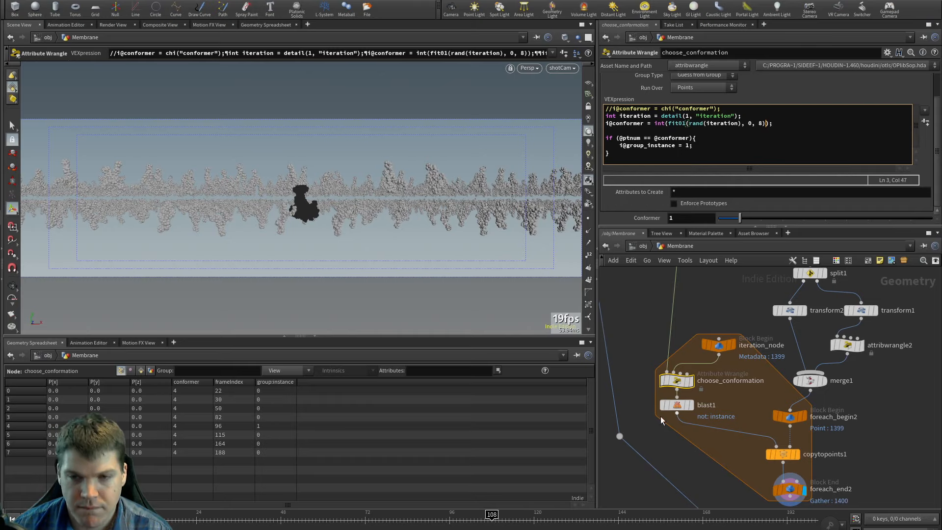
pyautogui.moveTo(680, 413)
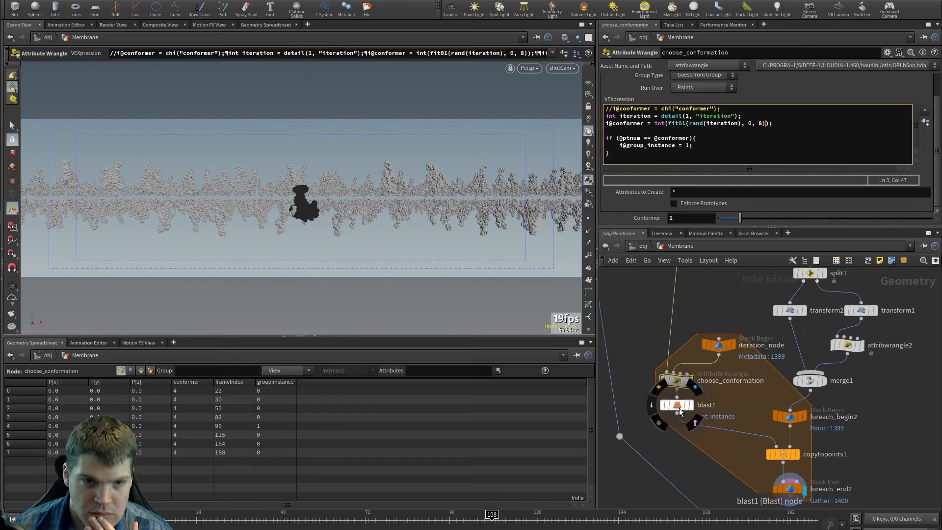
pyautogui.click(679, 406)
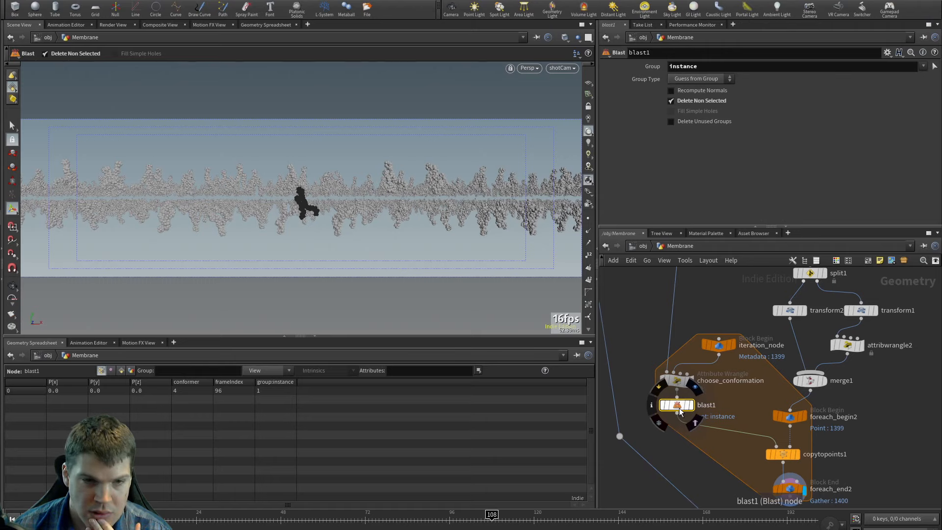
pyautogui.click(784, 456)
pyautogui.moveTo(834, 460); pyautogui.dragTo(831, 421, button='middle')
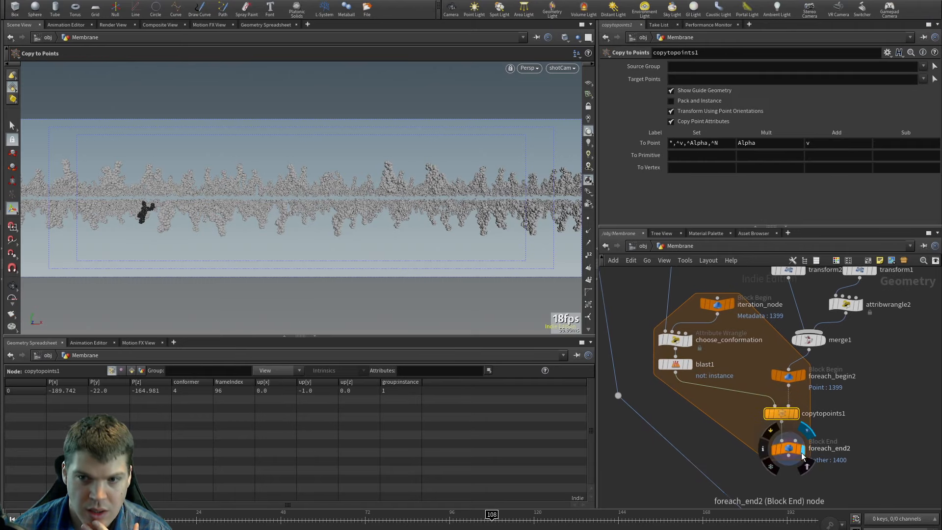
# Step: Sort foreach_end2's points by descending conformer, review the values, and recheck the fit01 range in choose_conformation
pyautogui.click(788, 448)
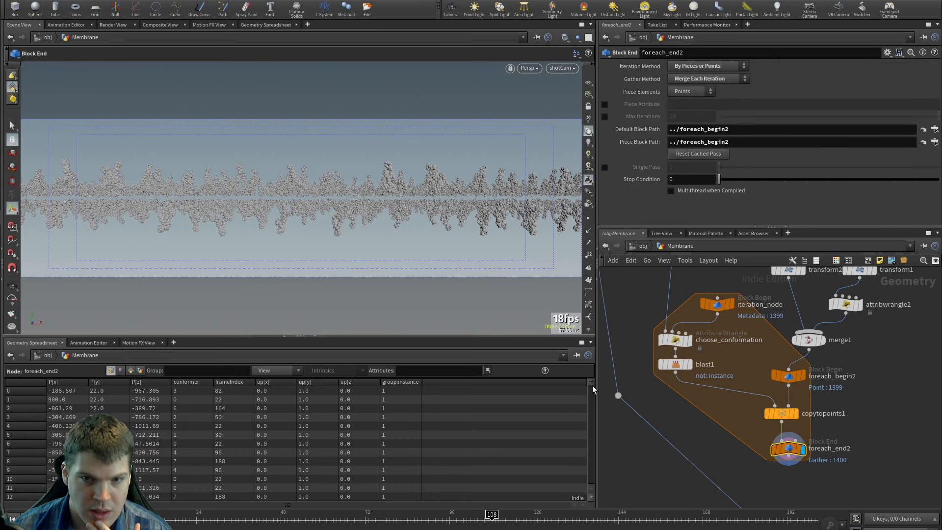
pyautogui.click(199, 383)
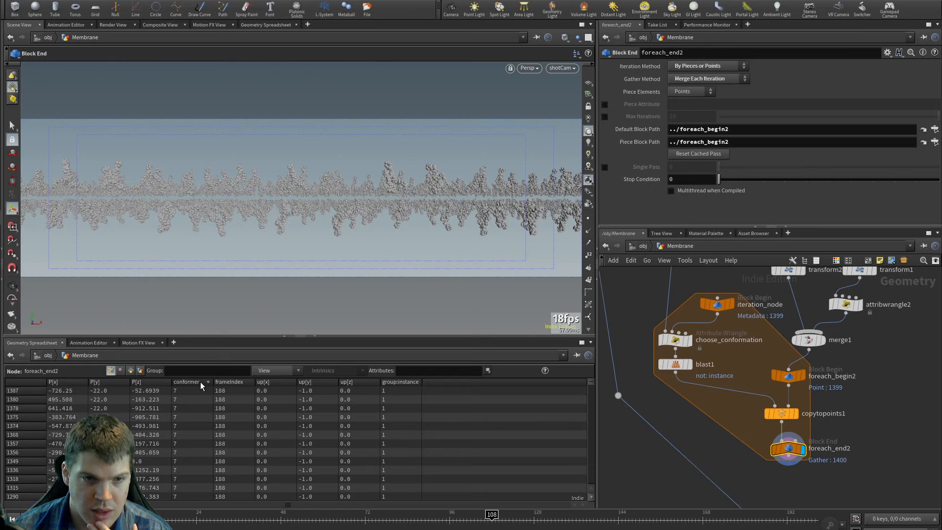
pyautogui.scroll(-6, 242, 421)
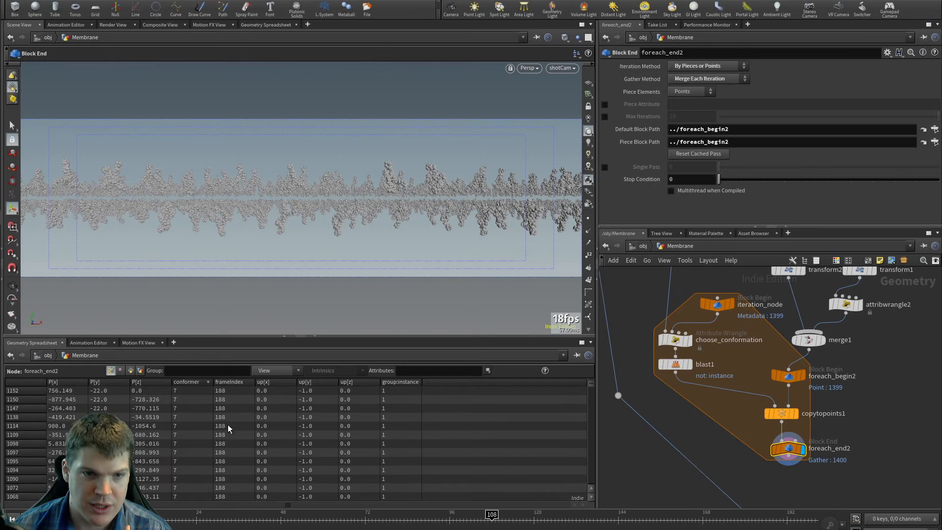
pyautogui.moveTo(592, 383)
pyautogui.mouseDown()
pyautogui.moveTo(582, 486)
pyautogui.moveTo(581, 372)
pyautogui.mouseUp()
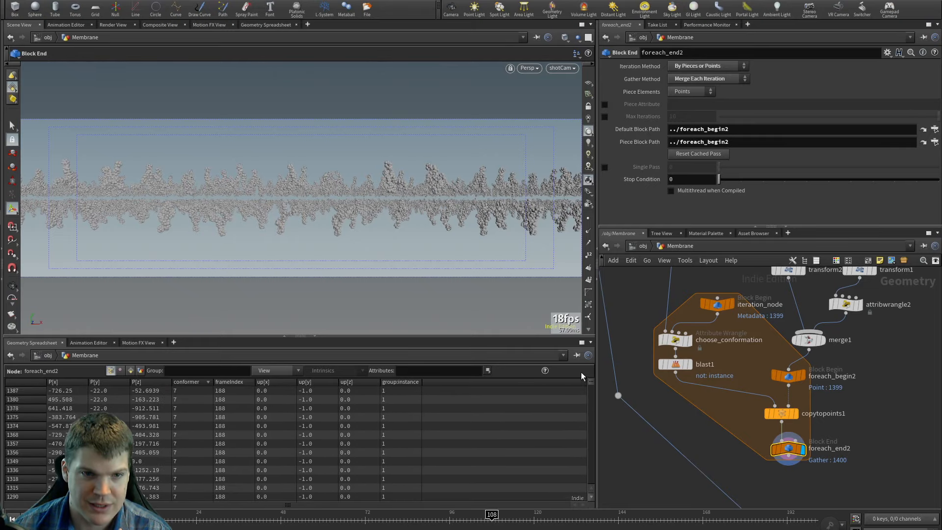
pyautogui.click(674, 340)
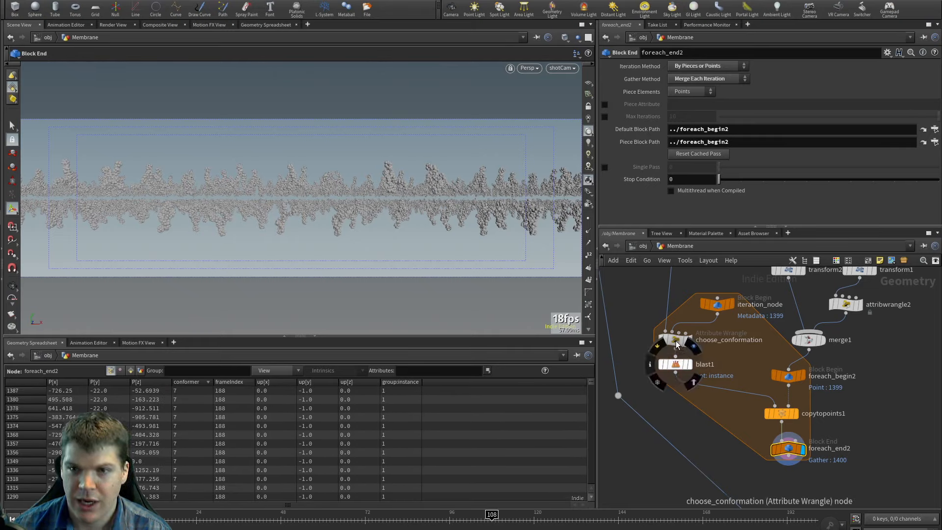
pyautogui.click(708, 437)
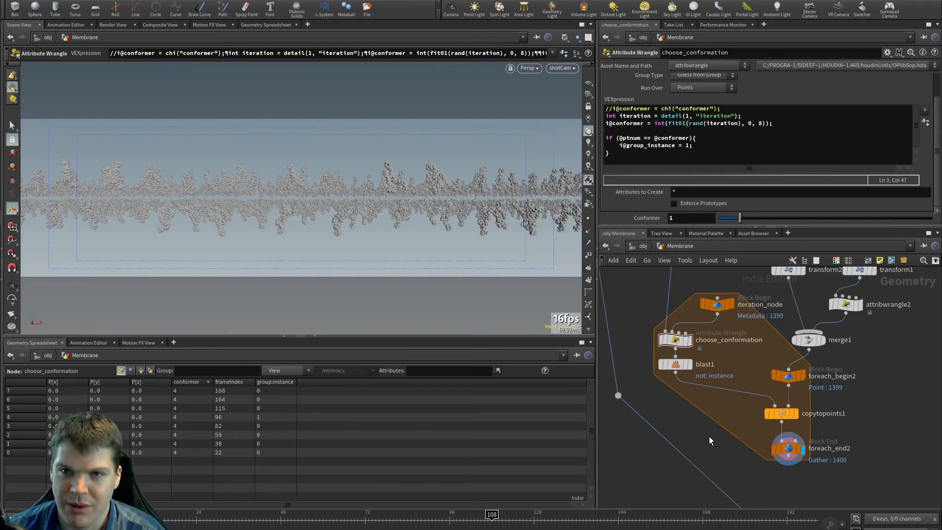
pyautogui.click(759, 123)
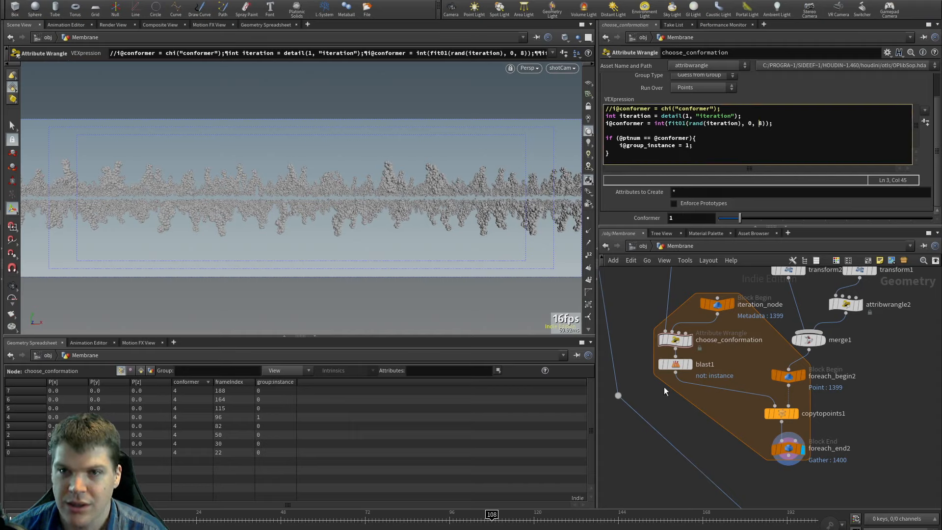
# Step: Display PDB_atoms1 and frame its lipid molecule in the viewport
pyautogui.moveTo(655, 369); pyautogui.dragTo(761, 416, button='middle')
pyautogui.moveTo(634, 323)
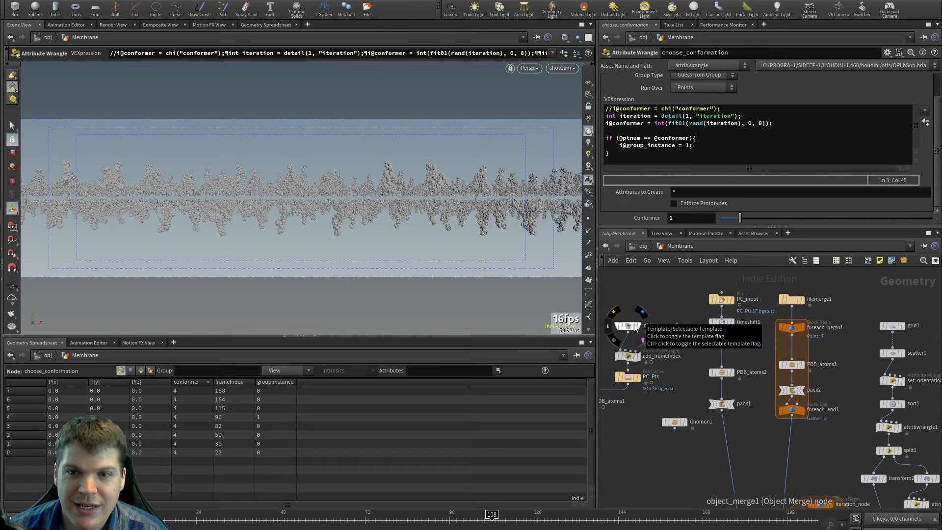
pyautogui.moveTo(629, 411); pyautogui.dragTo(681, 409, button='middle')
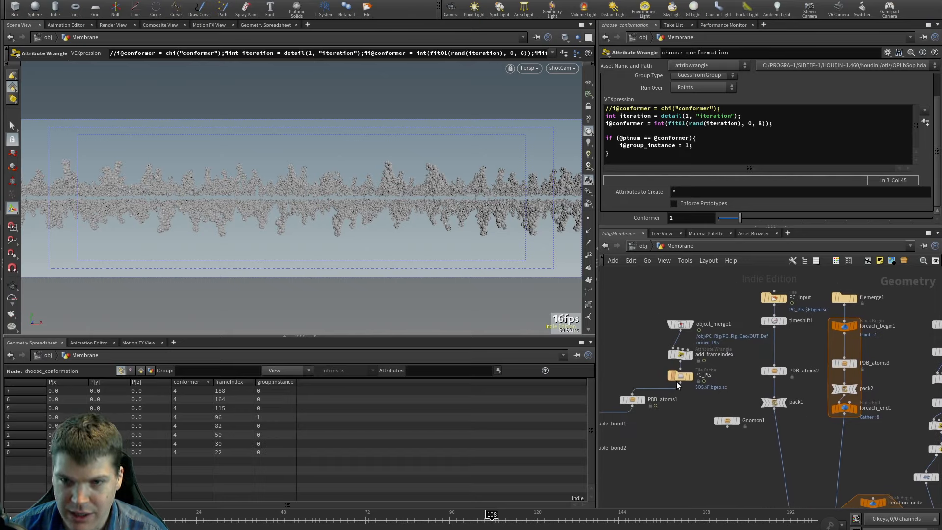
pyautogui.click(630, 399)
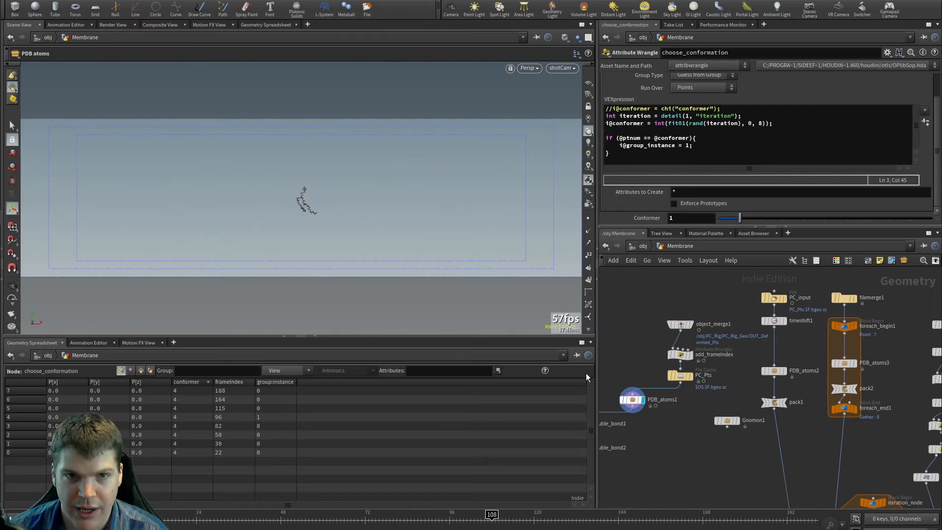
pyautogui.hotkey('space', 'f')
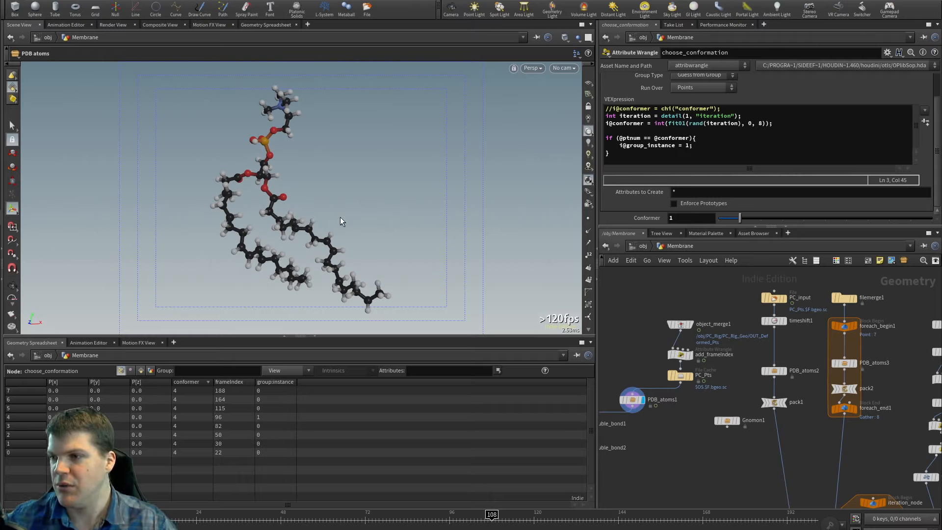
# Step: Scrub the timeline through the lipid's poses and stop at frame 44
pyautogui.moveTo(476, 523)
pyautogui.mouseDown()
pyautogui.moveTo(148, 526)
pyautogui.moveTo(794, 524)
pyautogui.moveTo(185, 524)
pyautogui.moveTo(547, 523)
pyautogui.moveTo(299, 524)
pyautogui.moveTo(203, 502)
pyautogui.mouseUp()
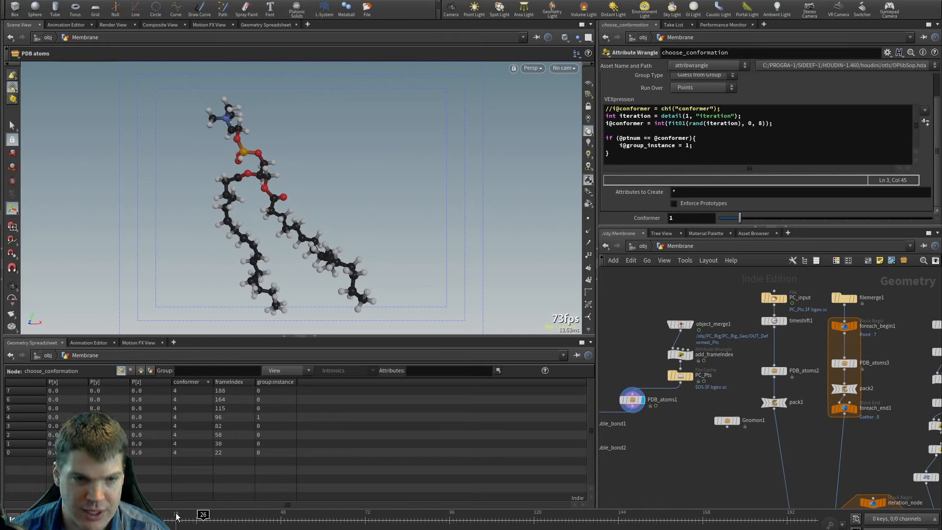
pyautogui.moveTo(202, 515)
pyautogui.mouseDown()
pyautogui.moveTo(192, 515)
pyautogui.moveTo(265, 515)
pyautogui.mouseUp()
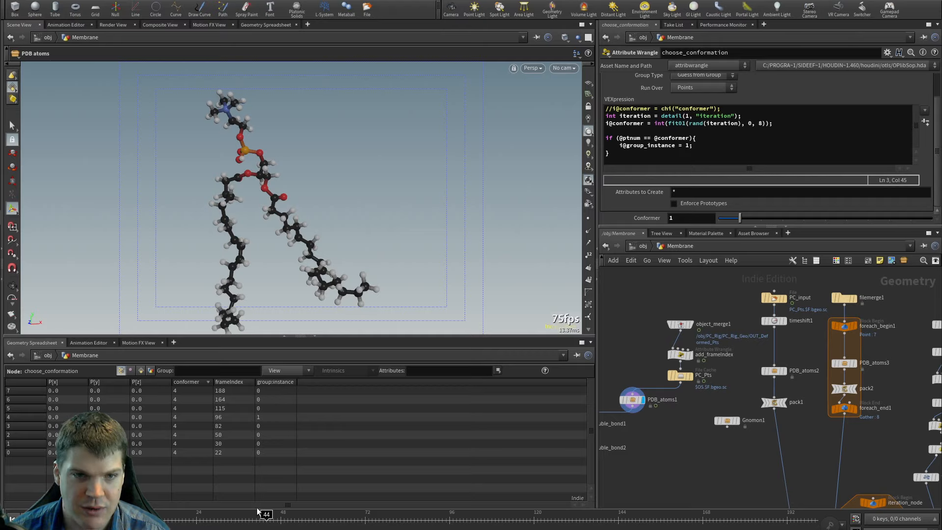
pyautogui.scroll(-2, 265, 222)
pyautogui.keyDown('alt'); pyautogui.moveTo(264, 223); pyautogui.dragTo(254, 269); pyautogui.keyUp('alt')
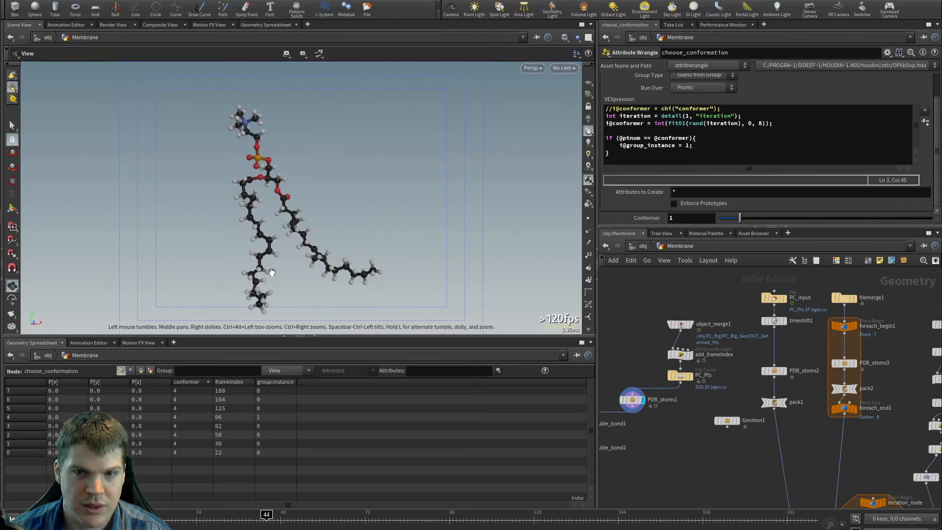
# Step: Inside the PC_Rig subnetwork, rotate the tail control PC_legA_rotCtrl18 to about 67 degrees around Z
pyautogui.press('u')
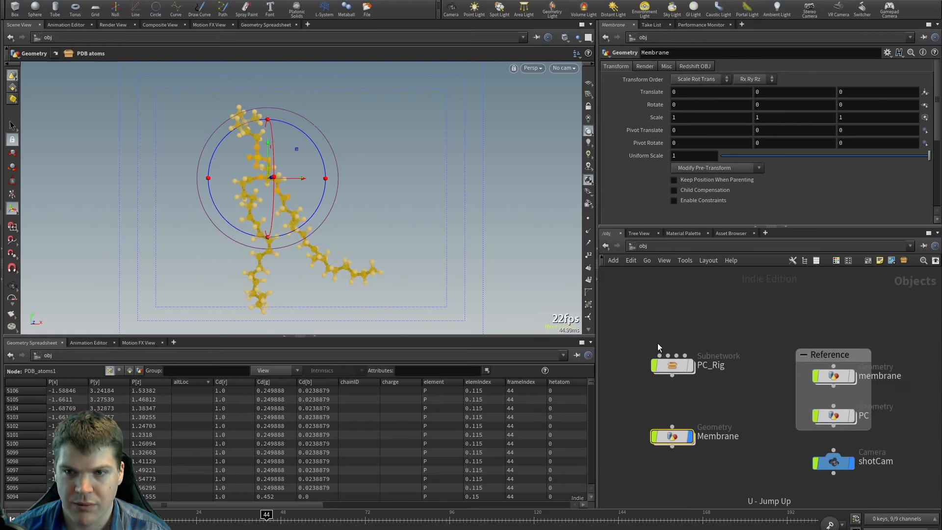
pyautogui.doubleClick(676, 364)
pyautogui.keyDown('alt'); pyautogui.moveTo(231, 268); pyautogui.dragTo(359, 248); pyautogui.keyUp('alt')
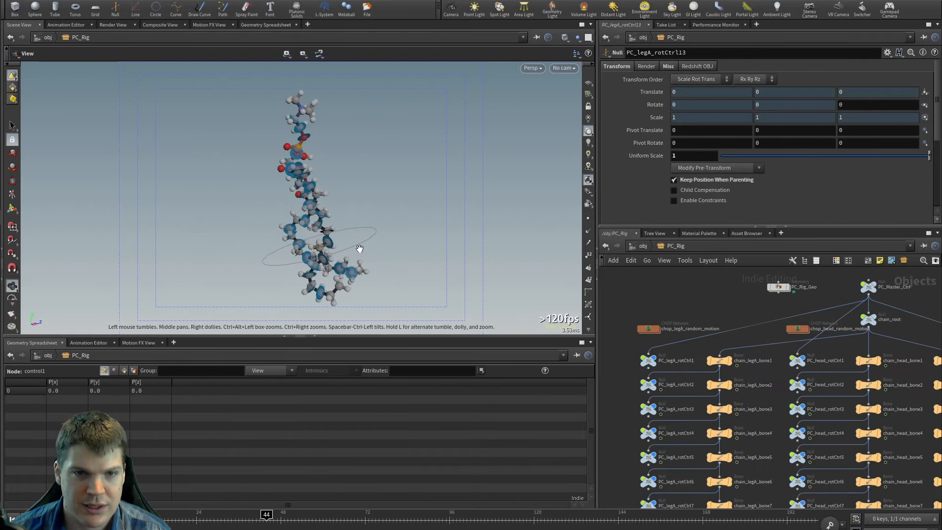
pyautogui.keyDown('alt'); pyautogui.moveTo(360, 248); pyautogui.dragTo(355, 256, button='right'); pyautogui.keyUp('alt')
pyautogui.keyDown('alt'); pyautogui.moveTo(355, 256); pyautogui.dragTo(348, 170, button='middle'); pyautogui.keyUp('alt')
pyautogui.keyDown('alt'); pyautogui.moveTo(349, 170); pyautogui.dragTo(362, 233, button='right'); pyautogui.keyUp('alt')
pyautogui.press('f')
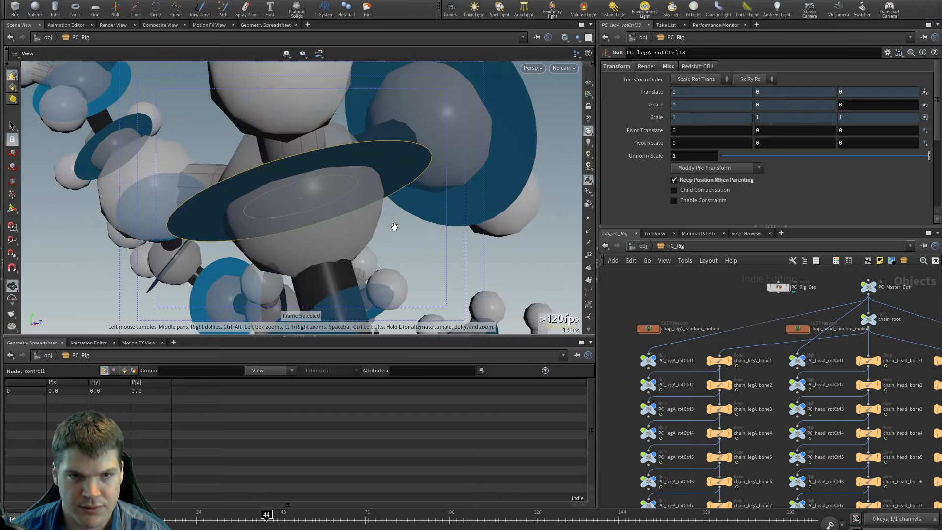
pyautogui.keyDown('alt'); pyautogui.moveTo(116, 264); pyautogui.dragTo(294, 273); pyautogui.keyUp('alt')
pyautogui.click(294, 270)
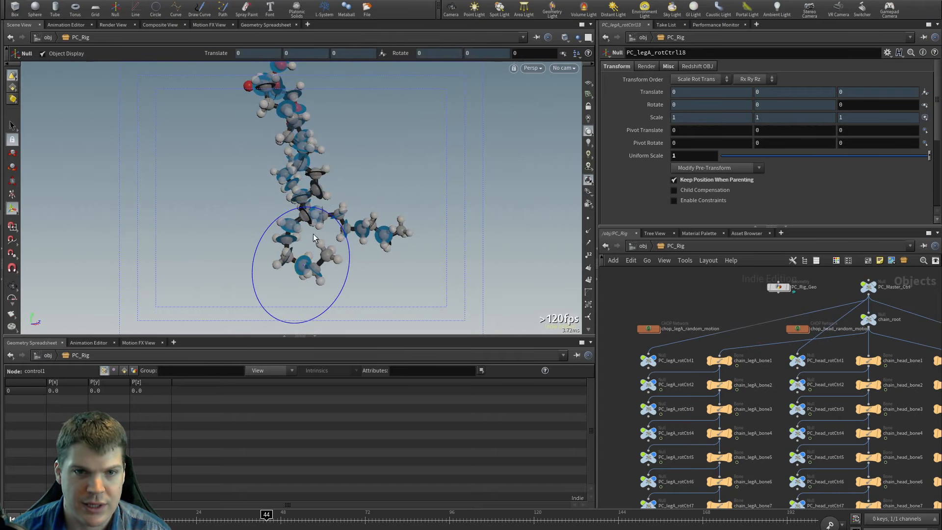
pyautogui.moveTo(312, 207); pyautogui.dragTo(387, 231)
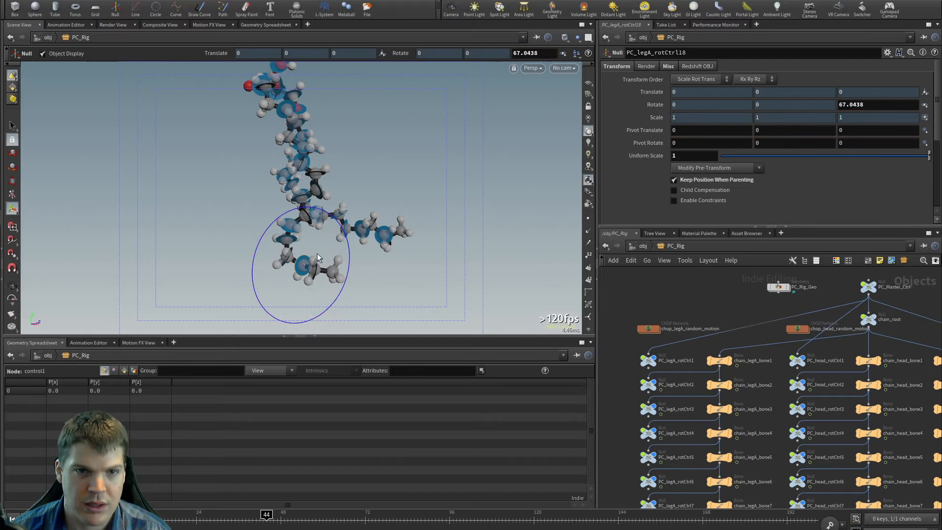
# Step: Rotate another tail control of the PC rig to straighten the lipid's legs
pyautogui.press('s')
pyautogui.click(288, 259)
pyautogui.moveTo(315, 216); pyautogui.dragTo(365, 250)
pyautogui.press('s')
pyautogui.click(411, 223)
pyautogui.press('s')
pyautogui.click(422, 213)
pyautogui.press('r')
# Step: Return to the Membrane network and save the current frame of the PC_Pts file cache to disk
pyautogui.press('u')
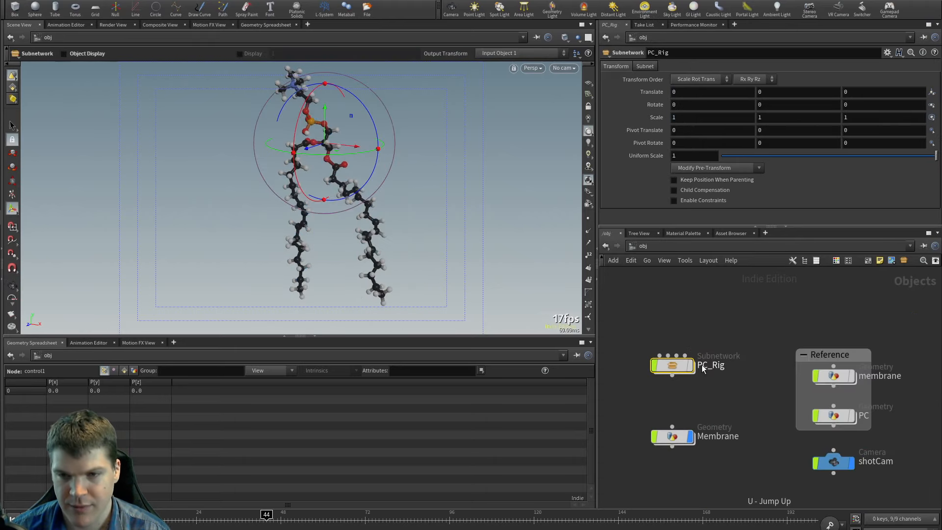
pyautogui.doubleClick(670, 434)
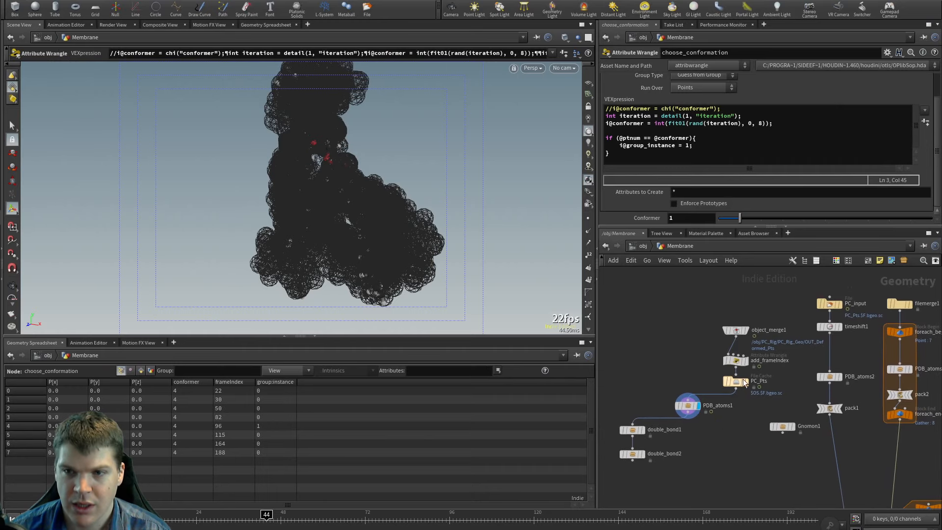
pyautogui.click(736, 382)
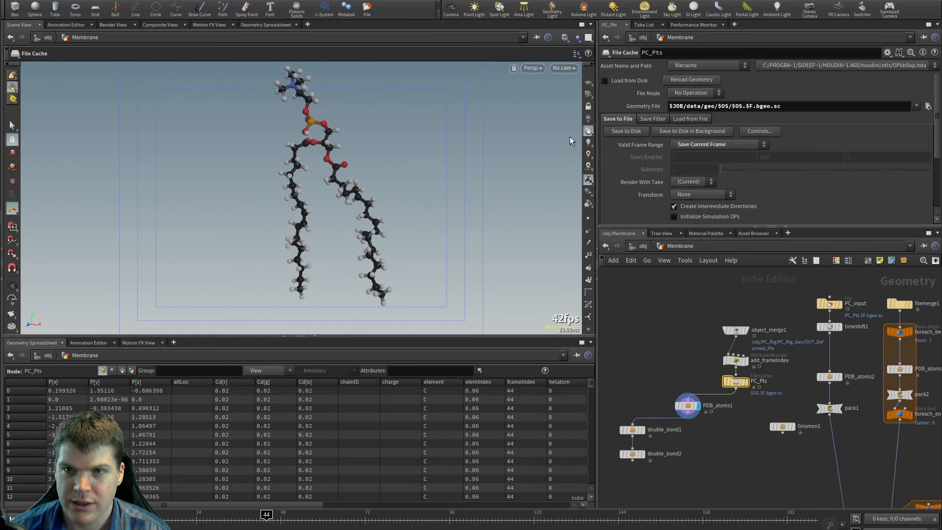
pyautogui.click(625, 132)
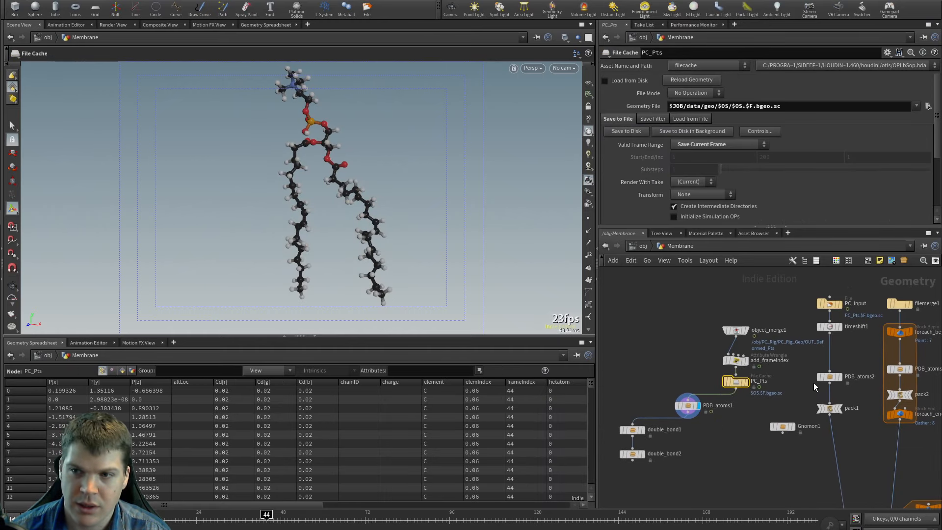
# Step: Reload the cached lipid geometry in filemerge1 and check the packed conformers produced by foreach_end1
pyautogui.moveTo(870, 331); pyautogui.dragTo(652, 348, button='middle')
pyautogui.click(682, 324)
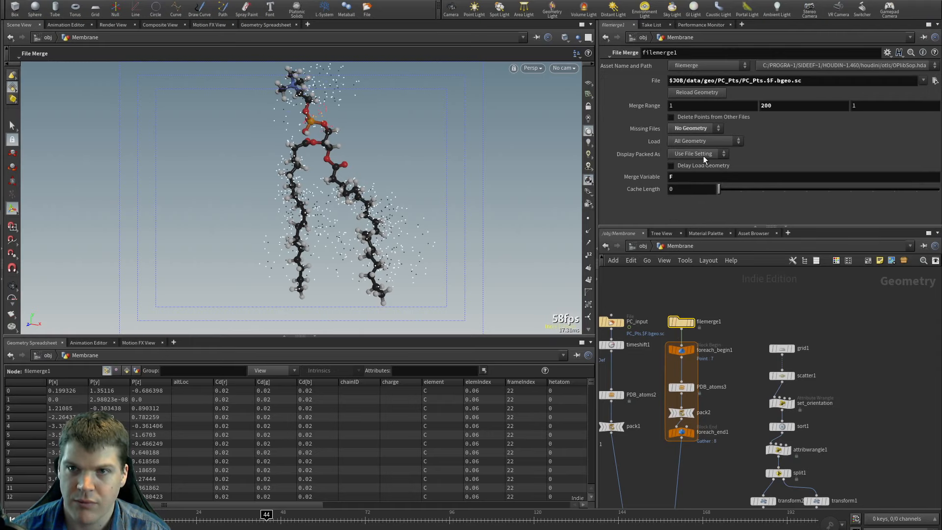
pyautogui.click(702, 93)
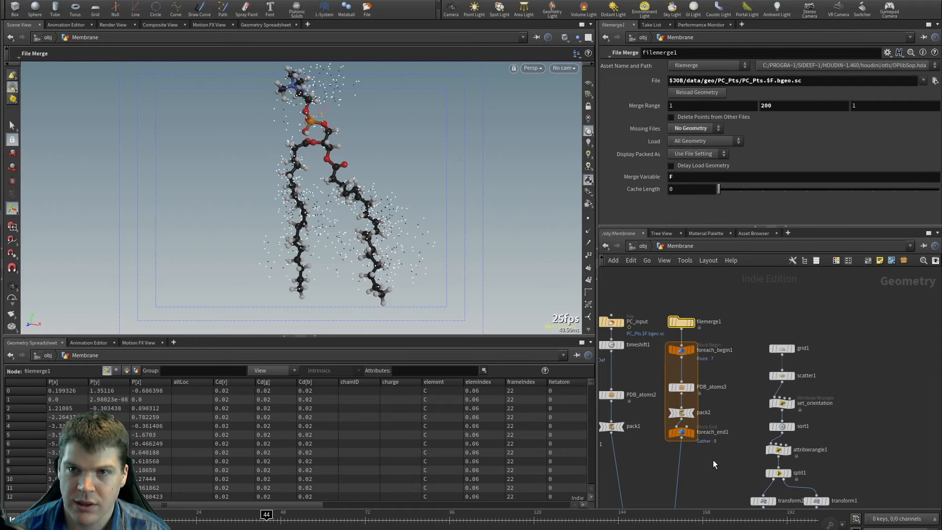
pyautogui.click(677, 430)
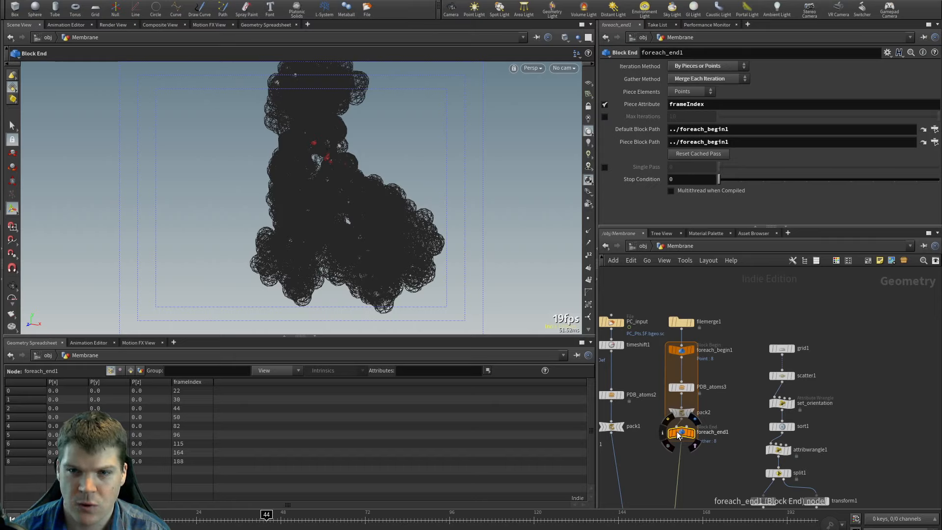
pyautogui.click(604, 167)
pyautogui.click(605, 167)
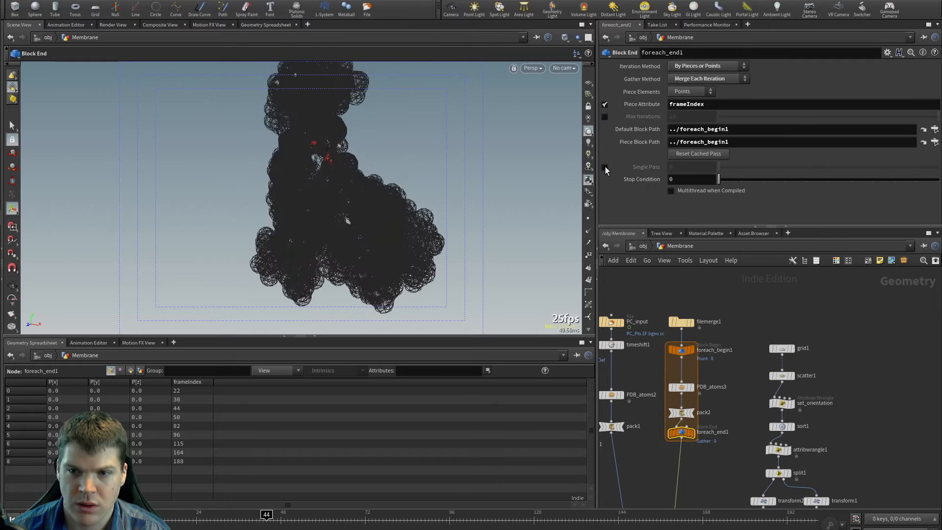
# Step: In the choose_conformation wrangle, set the upper limit of the fit01 random range to 9
pyautogui.moveTo(710, 455); pyautogui.dragTo(734, 341, button='middle')
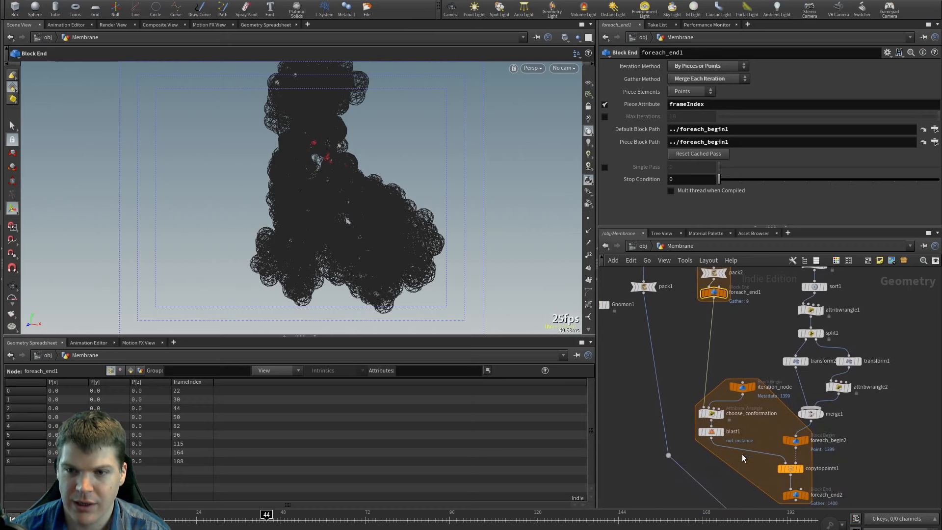
pyautogui.moveTo(733, 487); pyautogui.dragTo(712, 461, button='middle')
pyautogui.click(689, 388)
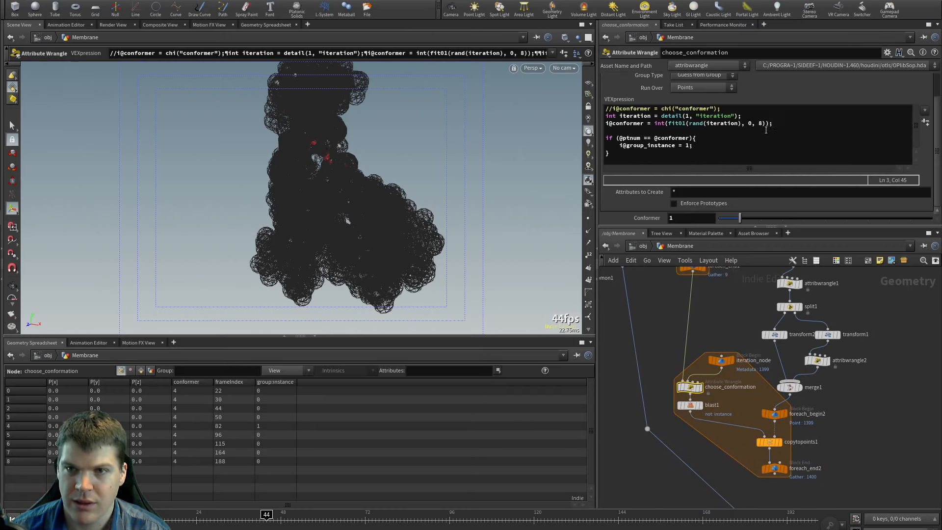
pyautogui.doubleClick(761, 123)
pyautogui.write('9')
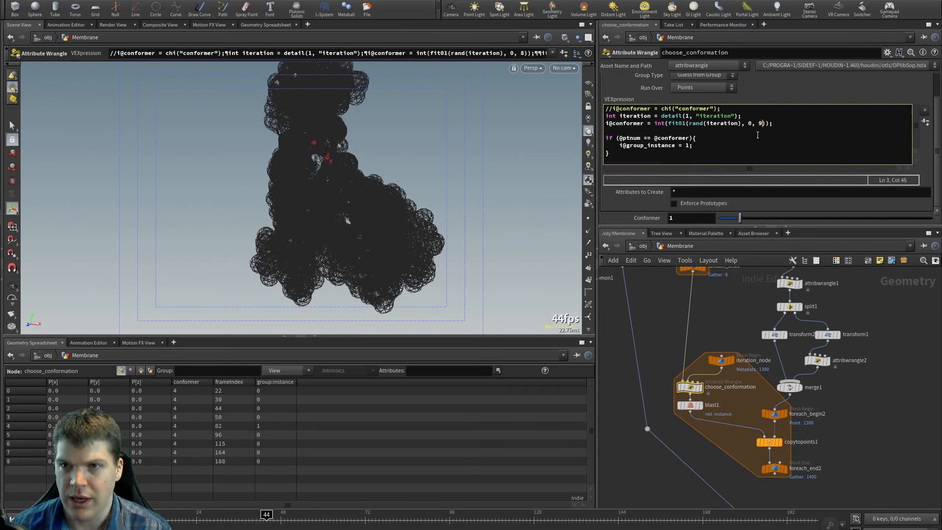
# Step: Display foreach_end2, sort its points by the conformer attribute, and view the membrane through shotCam
pyautogui.click(775, 471)
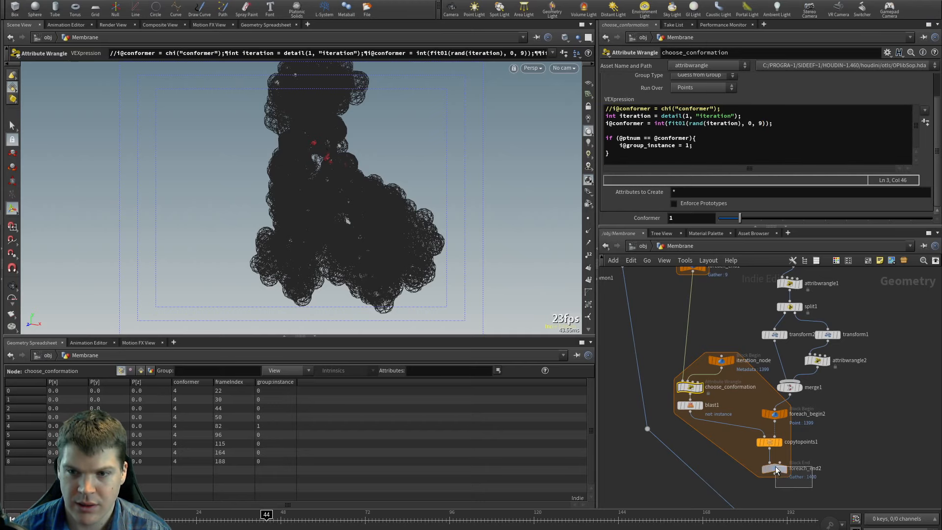
pyautogui.click(776, 471)
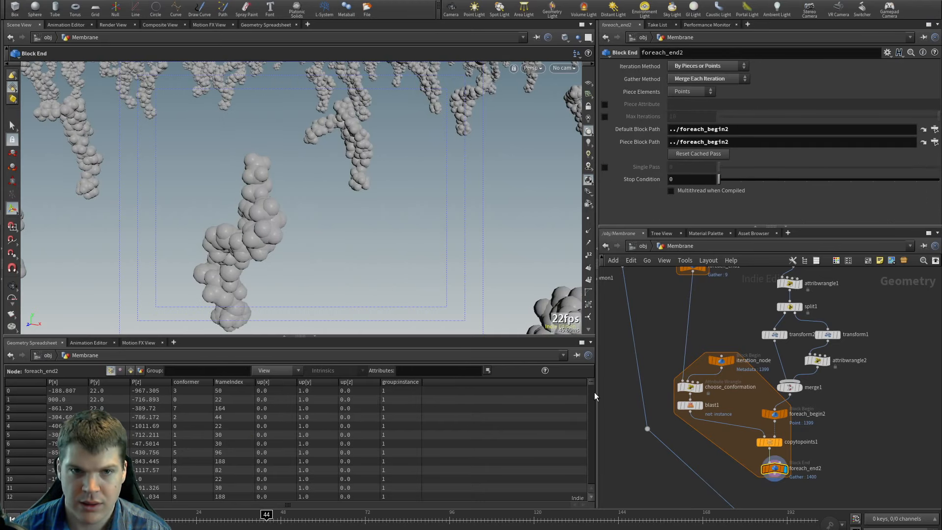
pyautogui.click(190, 382)
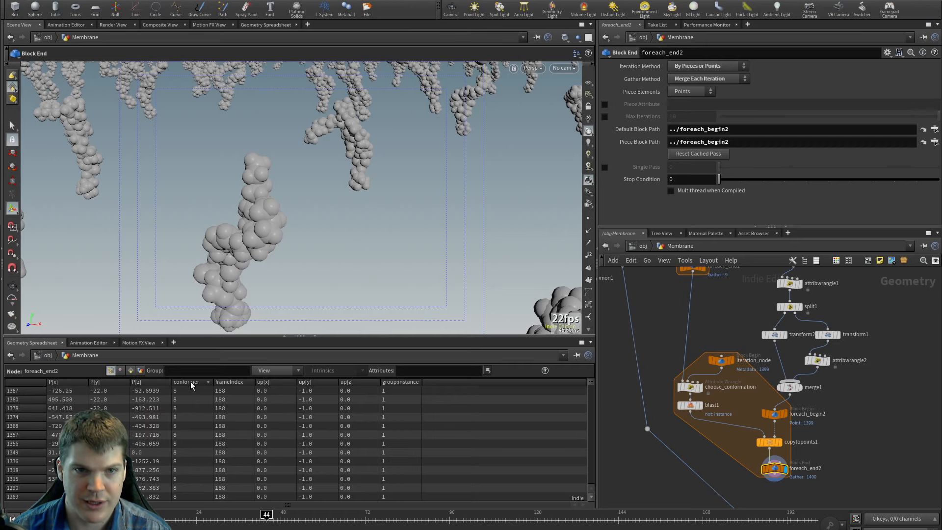
pyautogui.press('[')
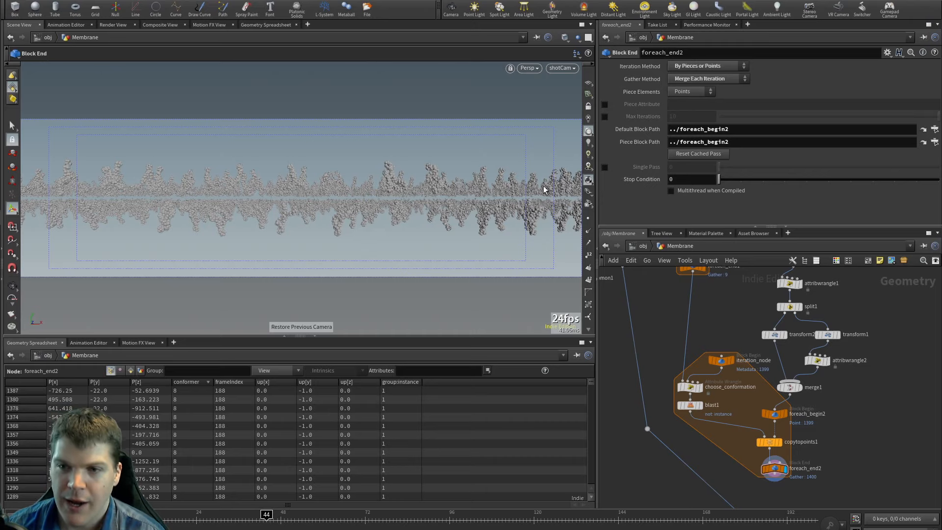
# Step: Set the Y translation of transform2 to 20 to bring the upper lipid layer closer to the lower one
pyautogui.click(774, 334)
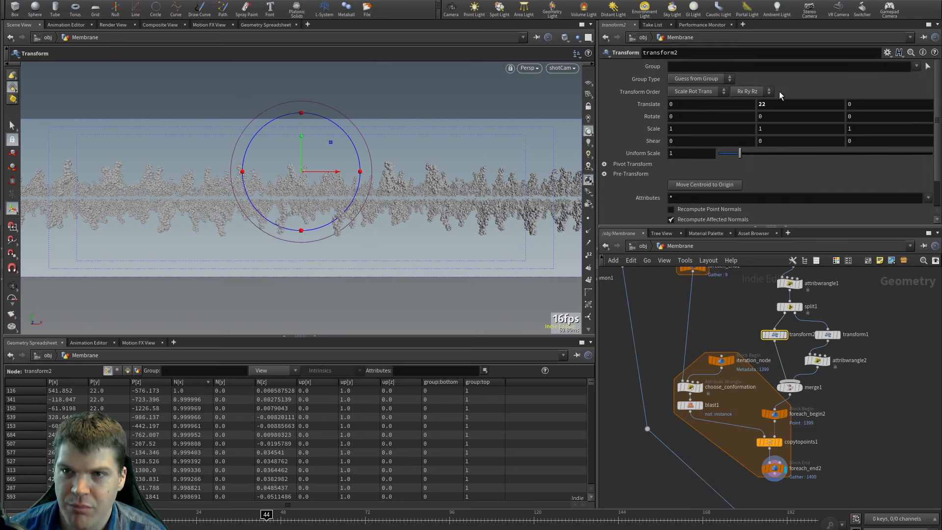
pyautogui.moveTo(787, 104); pyautogui.dragTo(772, 89, button='middle')
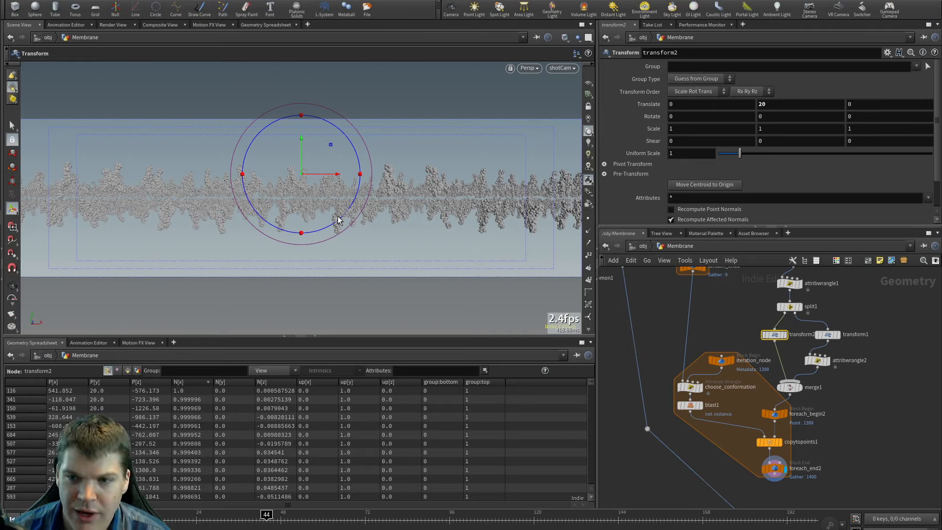
pyautogui.click(861, 440)
# Step: Connect the foreach_end2 output to unpack1 and display Membrane_OUT
pyautogui.moveTo(856, 450); pyautogui.dragTo(860, 423, button='middle')
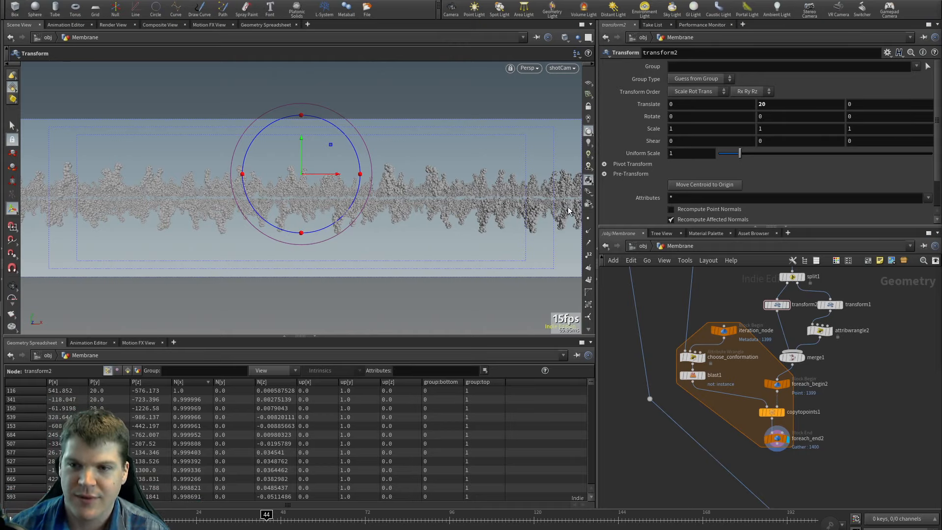
pyautogui.moveTo(799, 463); pyautogui.dragTo(799, 354, button='middle')
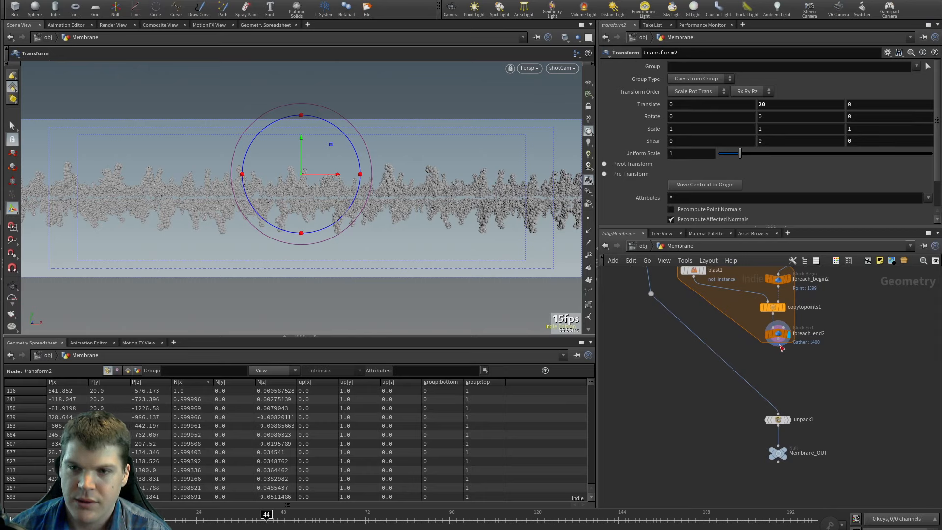
pyautogui.moveTo(777, 345); pyautogui.dragTo(778, 415)
pyautogui.click(792, 465)
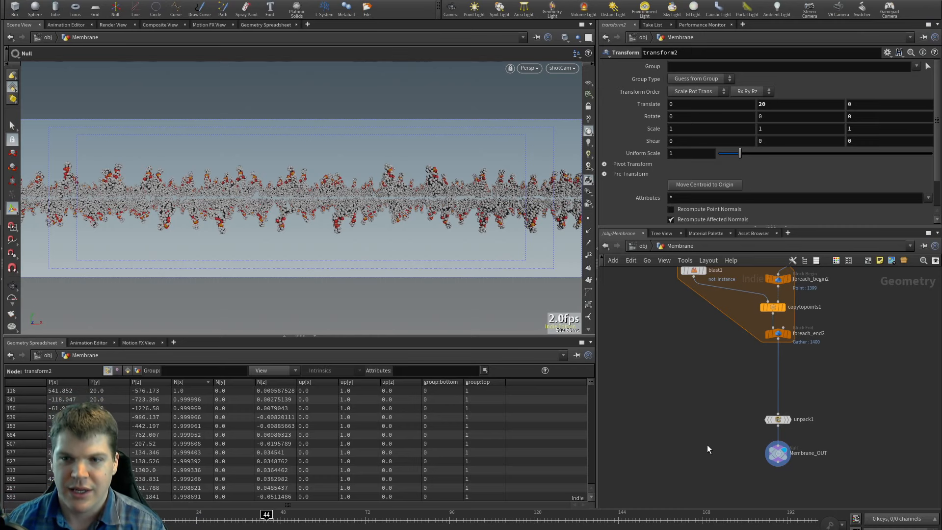
# Step: At object level, enable Instance SOP Level Packed Primitives in the Membrane object's Redshift instancing settings
pyautogui.press('u')
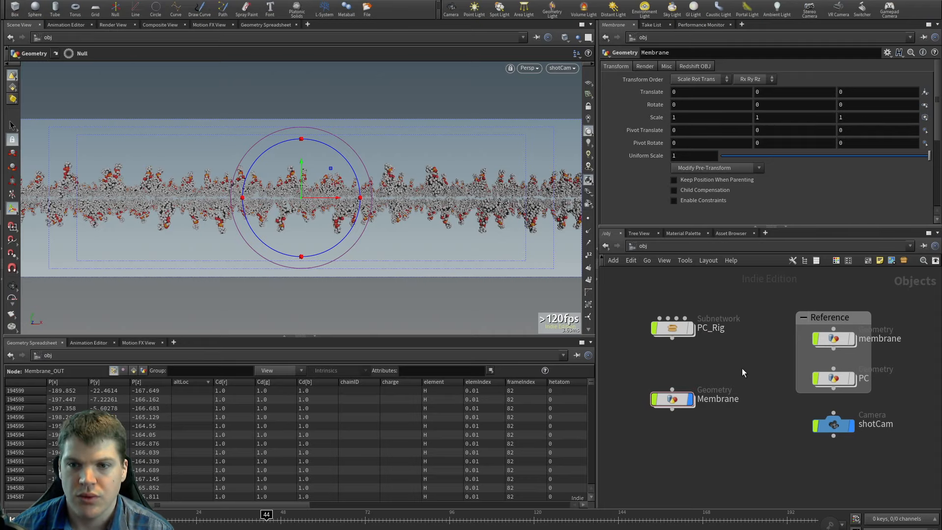
pyautogui.click(672, 400)
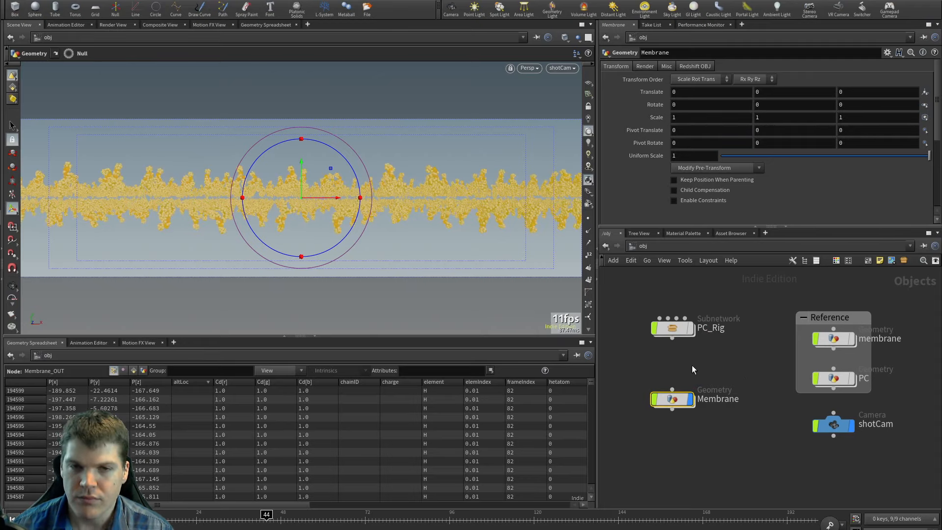
pyautogui.click(692, 67)
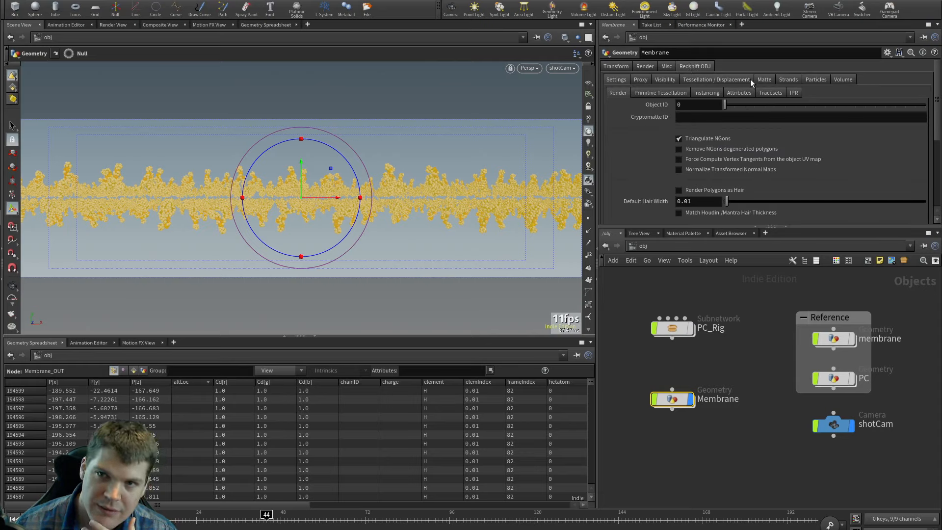
pyautogui.click(816, 80)
pyautogui.click(708, 81)
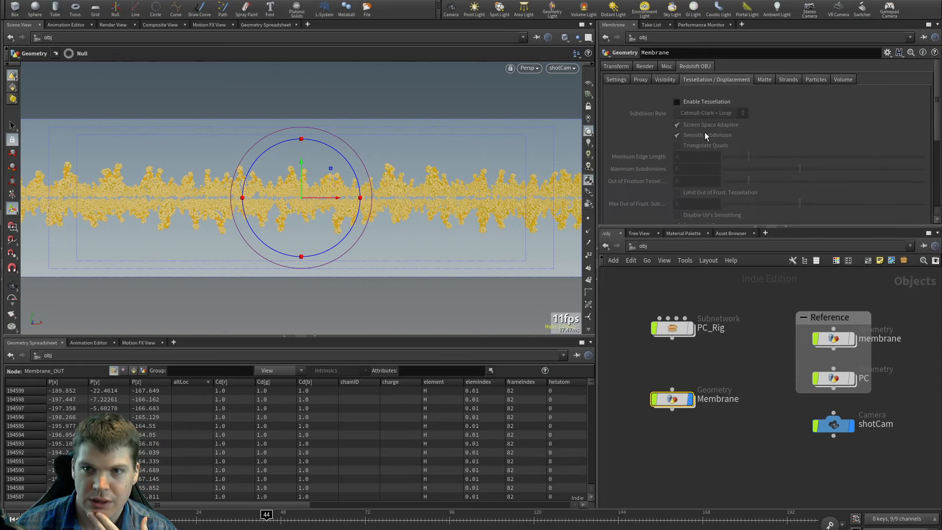
pyautogui.click(646, 68)
pyautogui.click(683, 69)
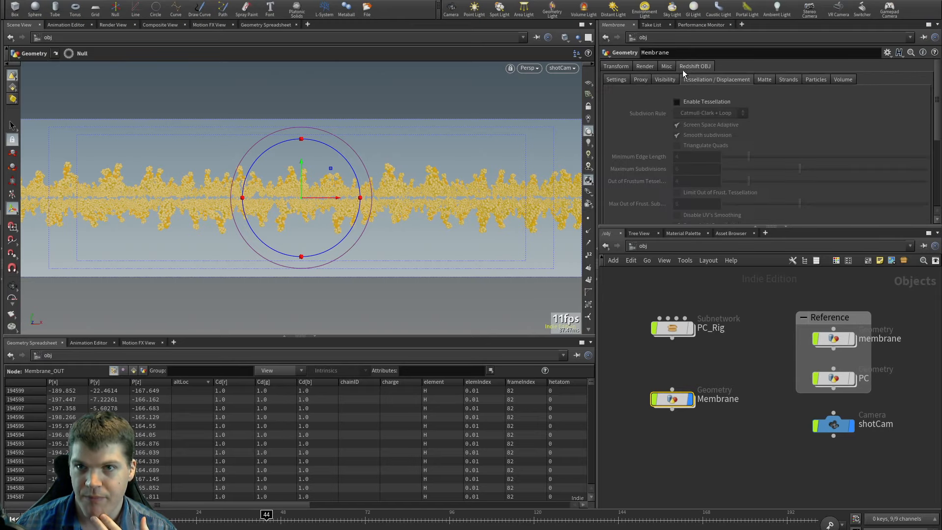
pyautogui.click(623, 81)
pyautogui.click(717, 93)
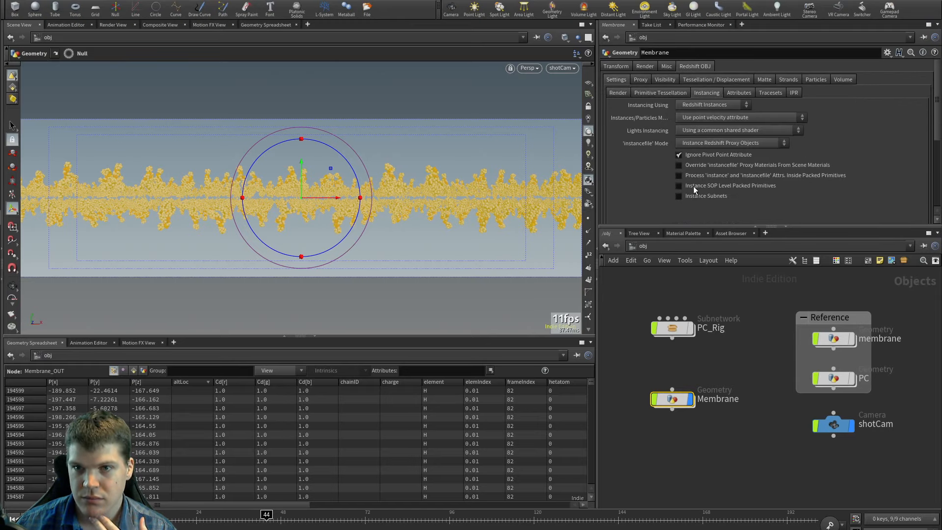
pyautogui.click(714, 185)
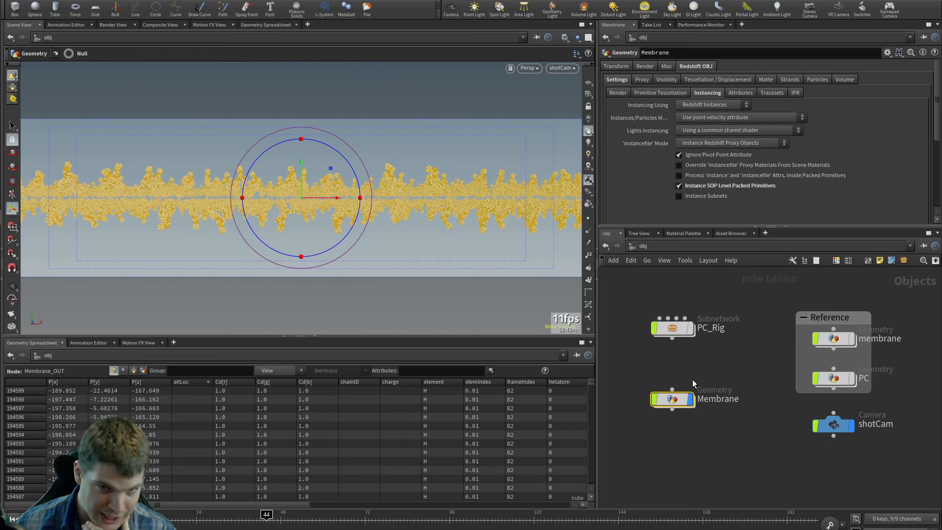
# Step: Inside the Membrane network, set the Atom Subdivisions of PDB_atoms3 to 4
pyautogui.doubleClick(676, 402)
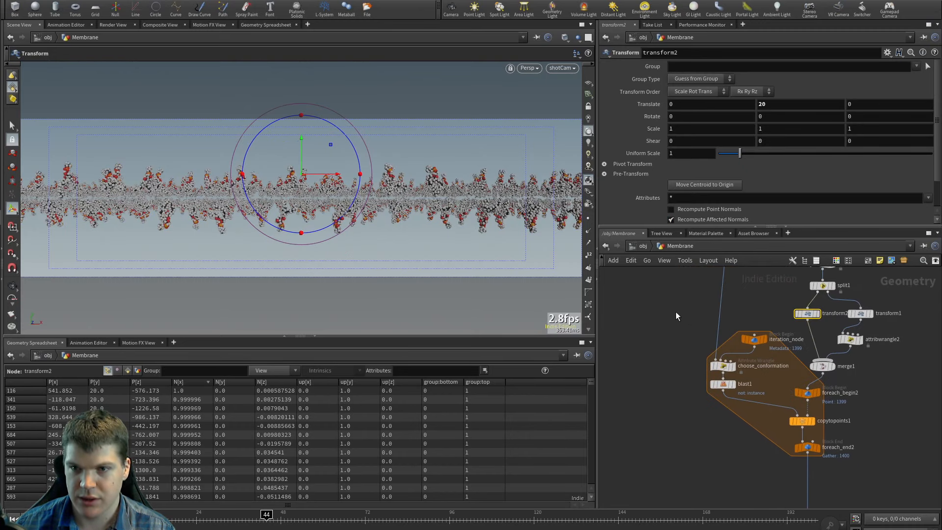
pyautogui.moveTo(676, 316); pyautogui.dragTo(693, 479, button='middle')
pyautogui.click(728, 363)
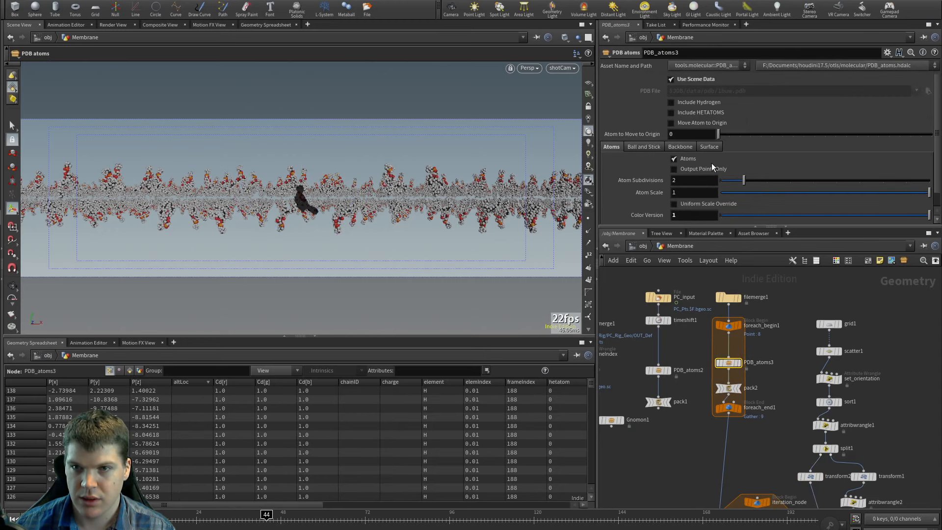
pyautogui.click(698, 180)
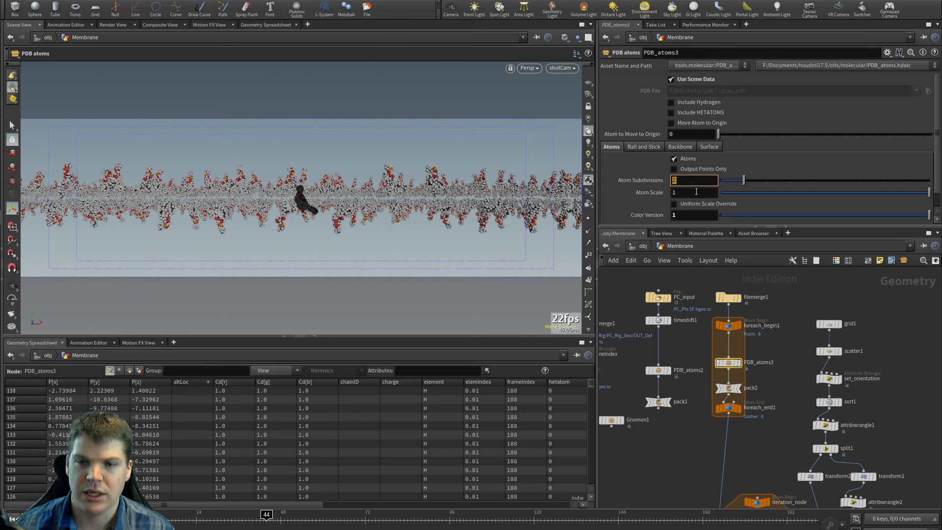
pyautogui.press('u')
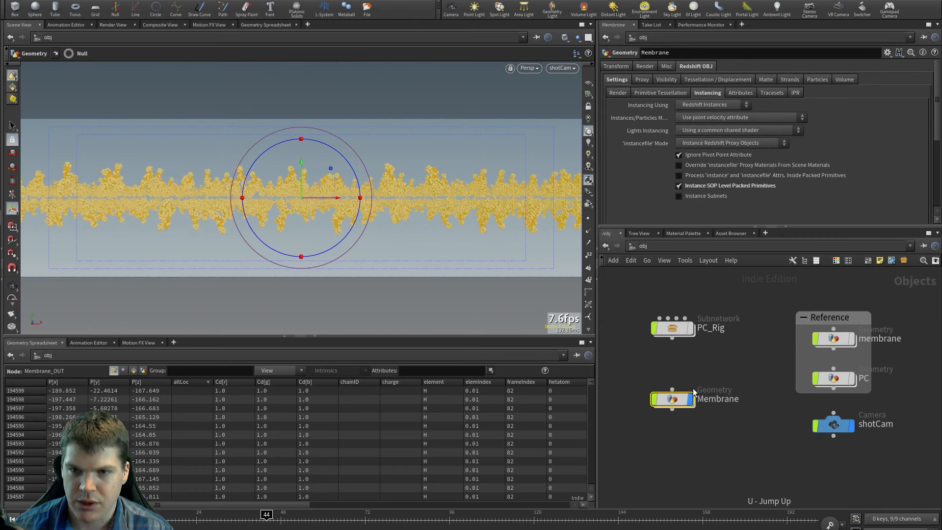
pyautogui.moveTo(678, 404)
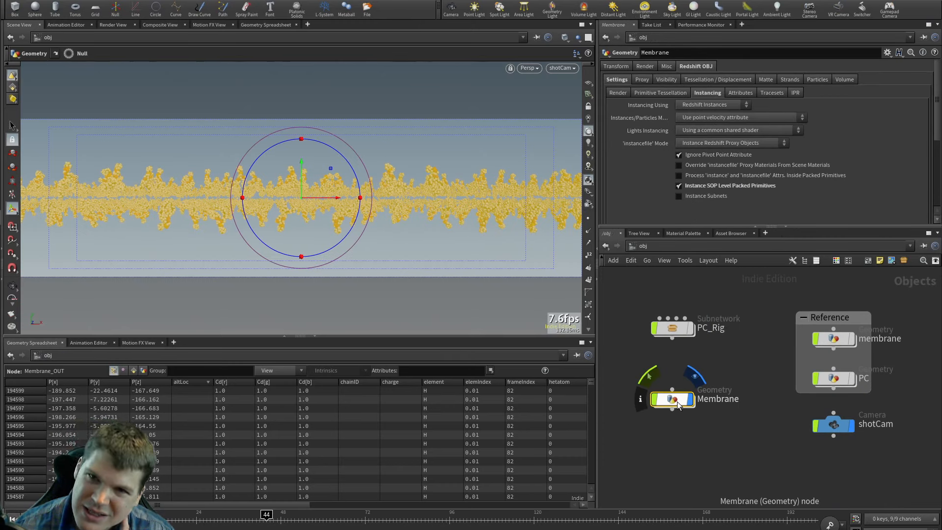
pyautogui.doubleClick(678, 405)
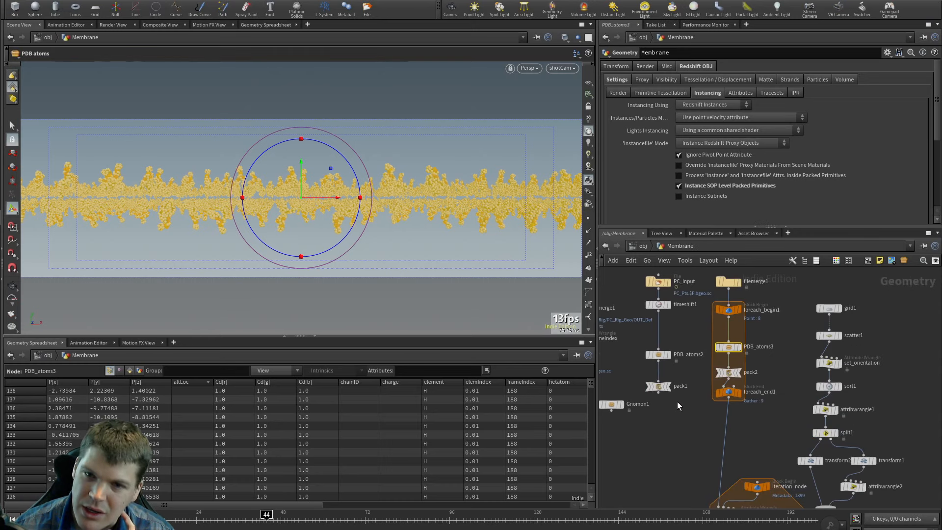
pyautogui.click(685, 180)
pyautogui.doubleClick(685, 180)
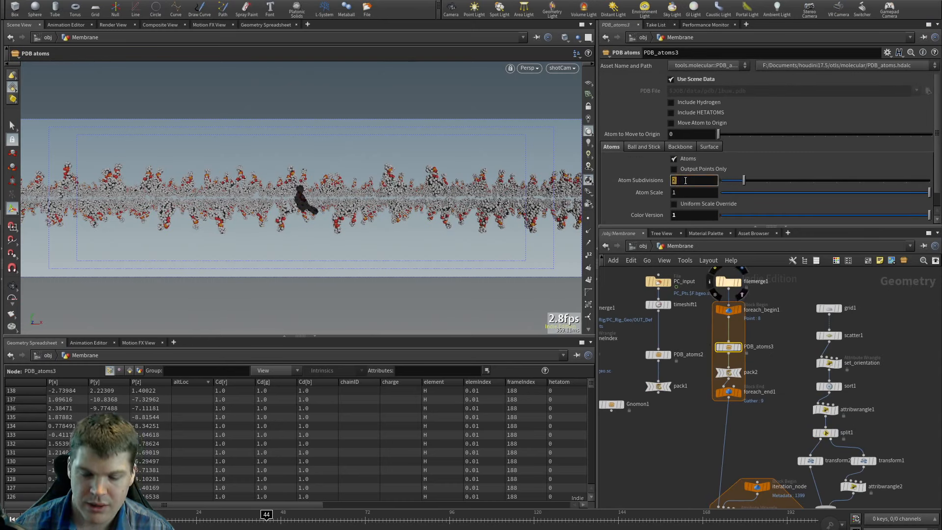
pyautogui.write('4')
pyautogui.press('Return')
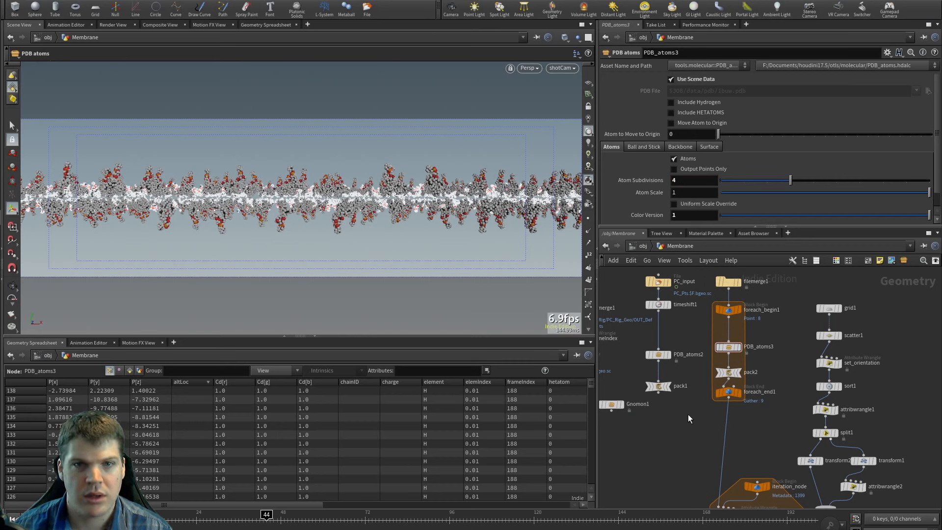
# Step: Return to the object level and review the viewport's Optimize display options for packed geometry culling
pyautogui.moveTo(682, 441); pyautogui.dragTo(701, 290, button='middle')
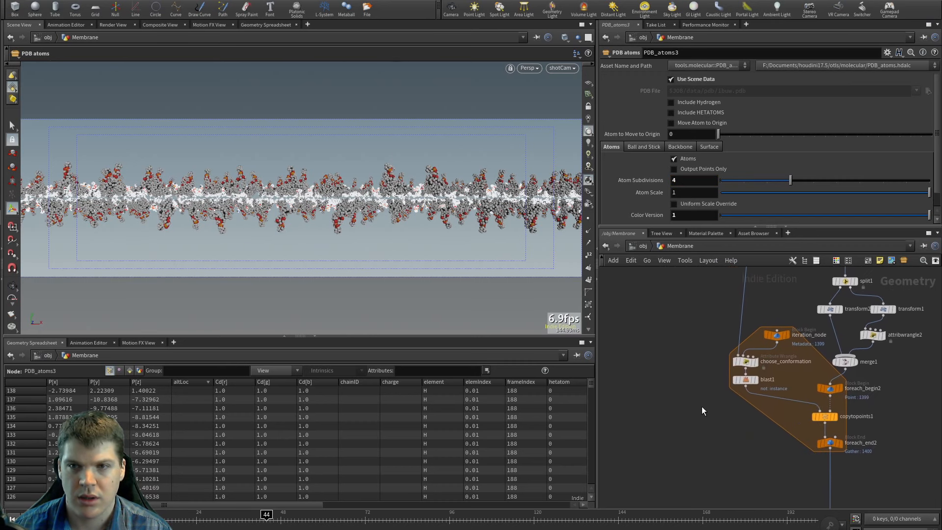
pyautogui.moveTo(701, 380); pyautogui.dragTo(617, 322, button='middle')
pyautogui.moveTo(636, 403); pyautogui.dragTo(638, 332, button='middle')
pyautogui.press('u')
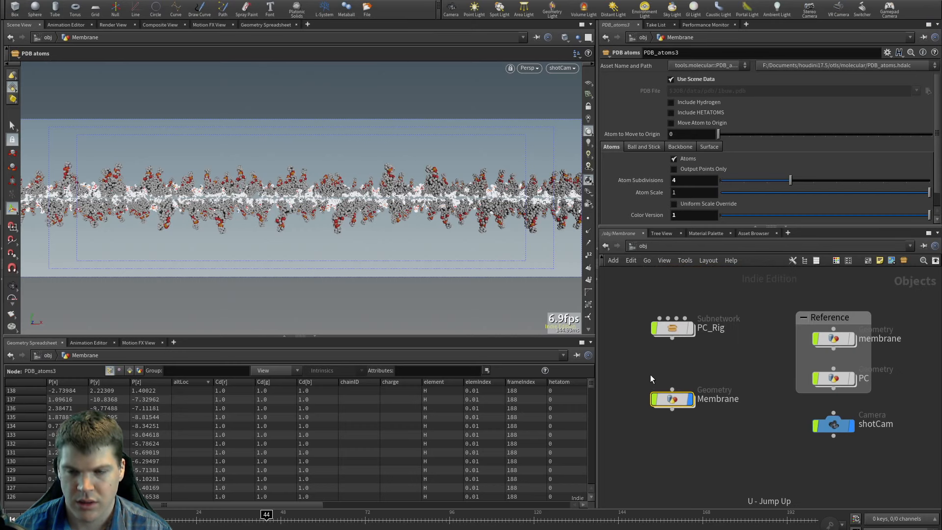
pyautogui.click(682, 452)
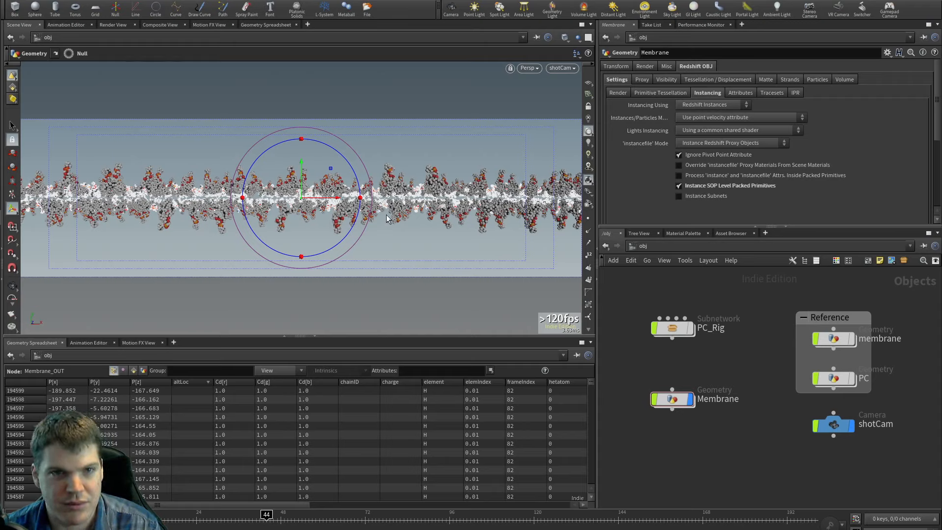
pyautogui.press('d')
pyautogui.click(505, 104)
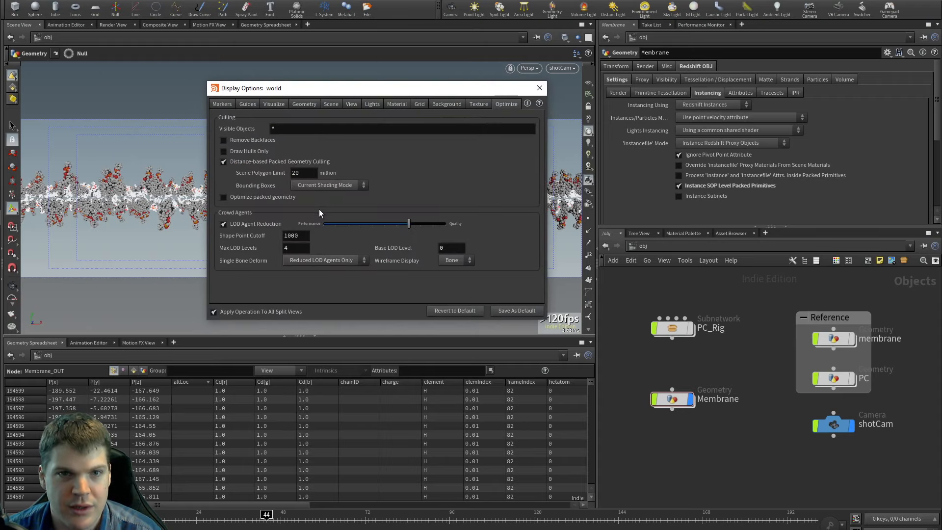
pyautogui.moveTo(398, 93); pyautogui.dragTo(437, 108)
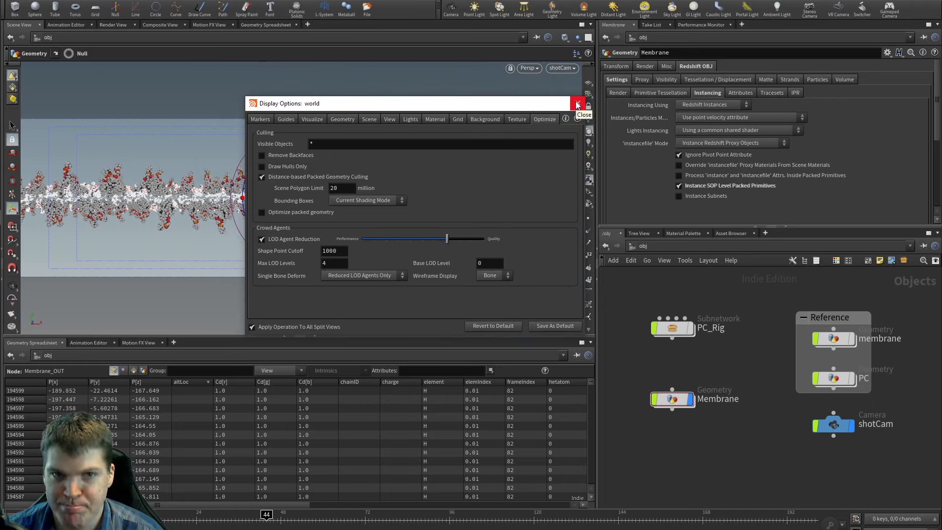
pyautogui.click(577, 104)
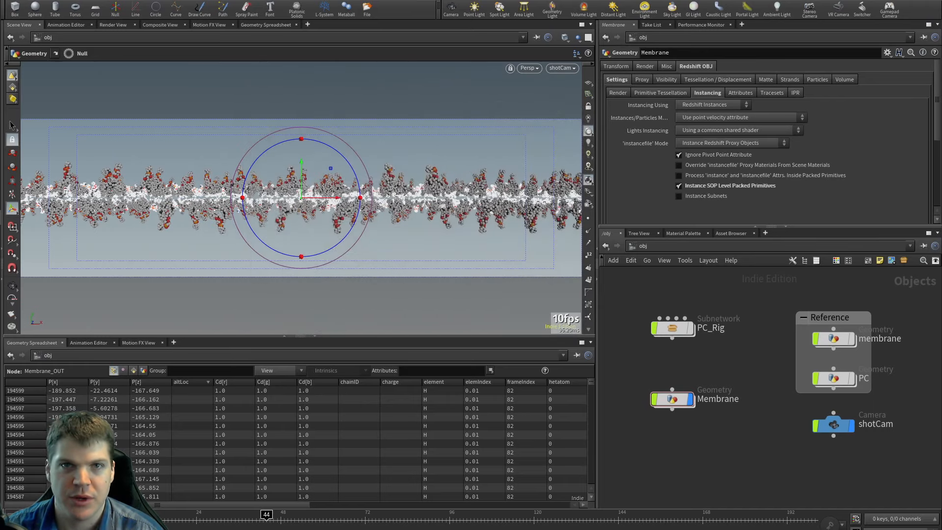
# Step: Move the Membrane node closer to PC_Rig and show its Render settings
pyautogui.moveTo(673, 400); pyautogui.dragTo(673, 387)
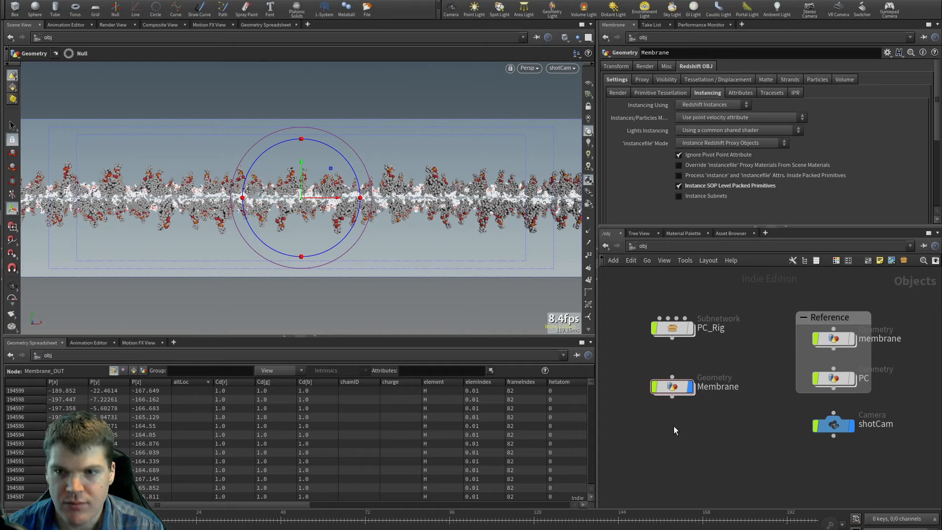
pyautogui.click(651, 68)
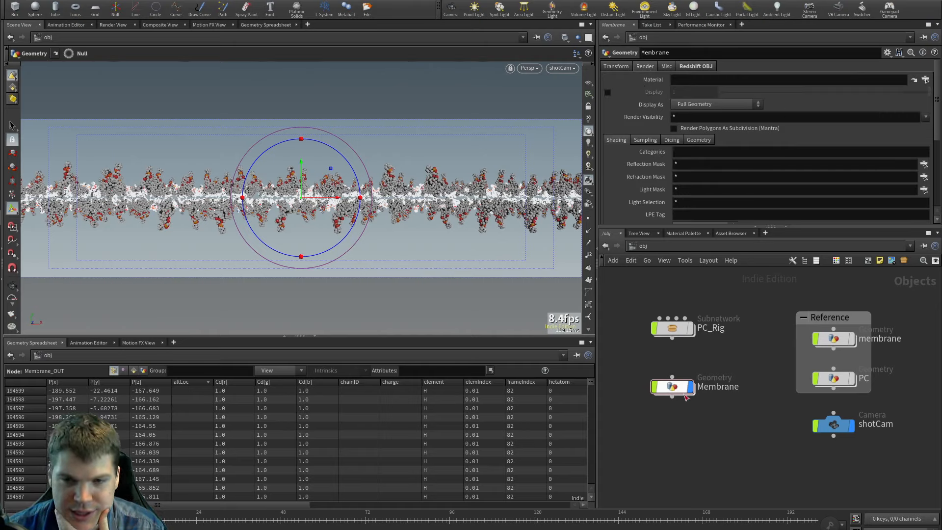
pyautogui.moveTo(673, 389)
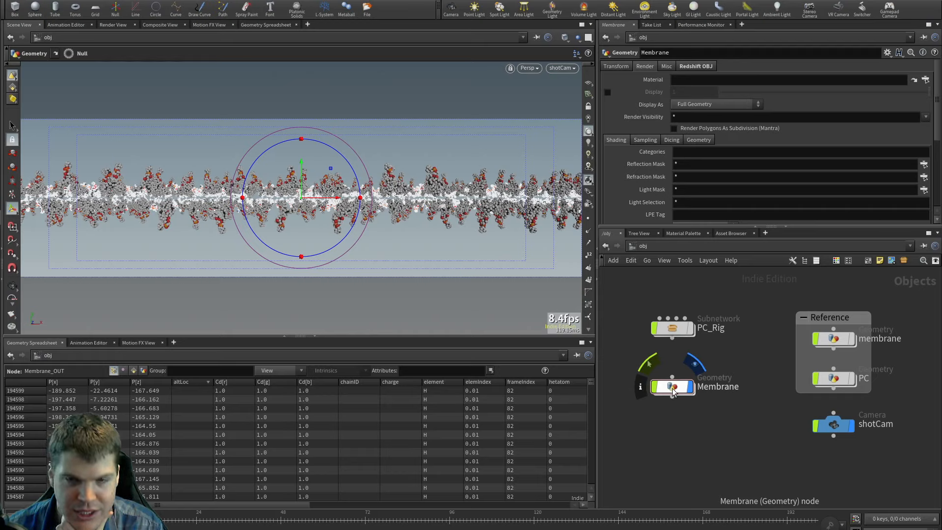
# Step: Examine the generic_rsMat shader network, checking the user data color node and the Generic_Material reflection settings
pyautogui.press('2')
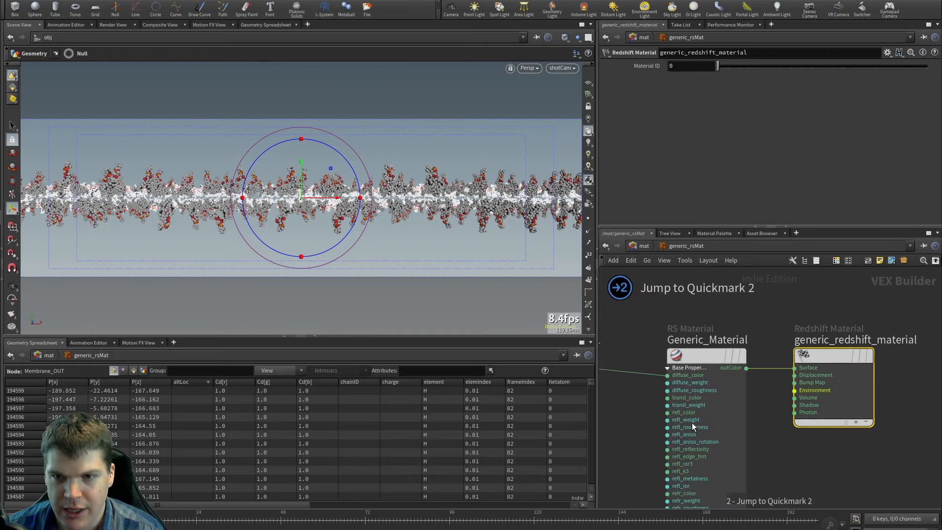
pyautogui.keyDown('alt'); pyautogui.moveTo(767, 417); pyautogui.dragTo(735, 421, button='right'); pyautogui.keyUp('alt')
pyautogui.keyDown('alt'); pyautogui.moveTo(735, 422); pyautogui.dragTo(763, 392, button='middle'); pyautogui.keyUp('alt')
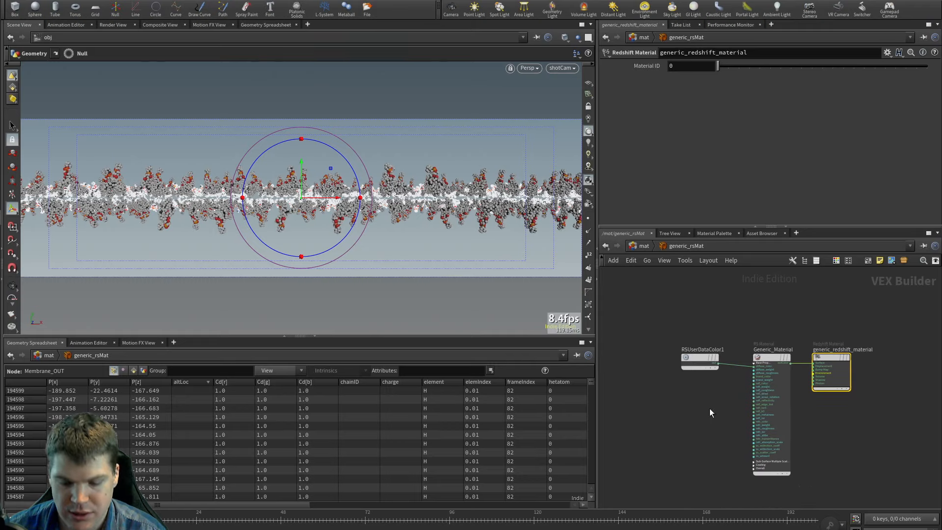
pyautogui.press('u')
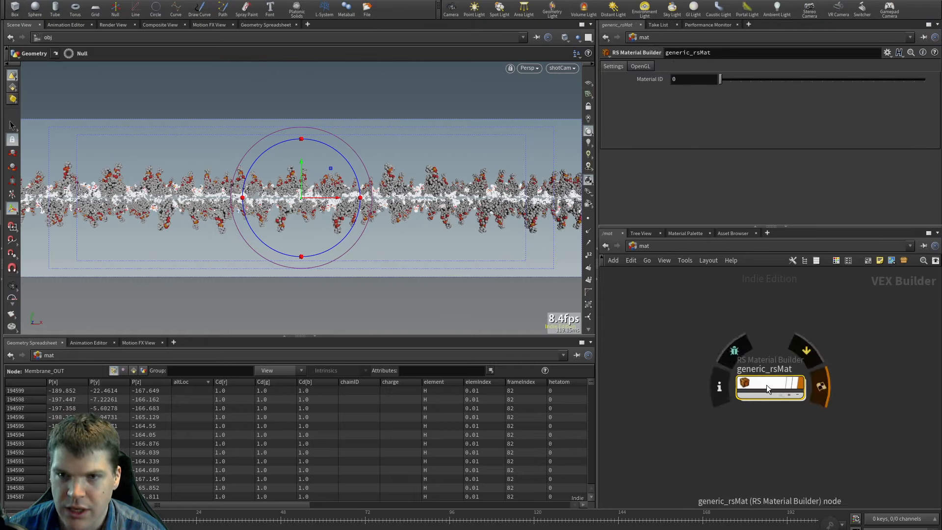
pyautogui.moveTo(766, 385); pyautogui.dragTo(753, 370)
pyautogui.doubleClick(753, 370)
pyautogui.moveTo(716, 402); pyautogui.dragTo(652, 404)
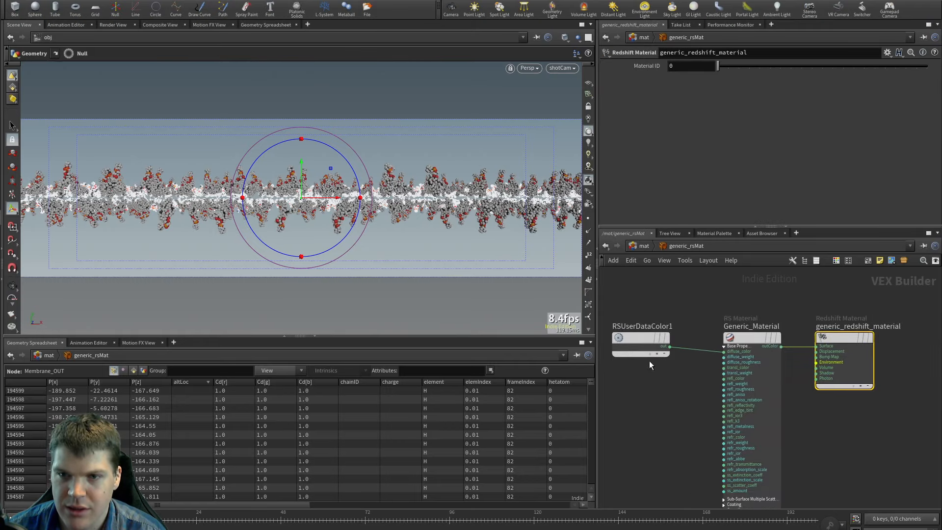
pyautogui.click(643, 339)
pyautogui.click(743, 337)
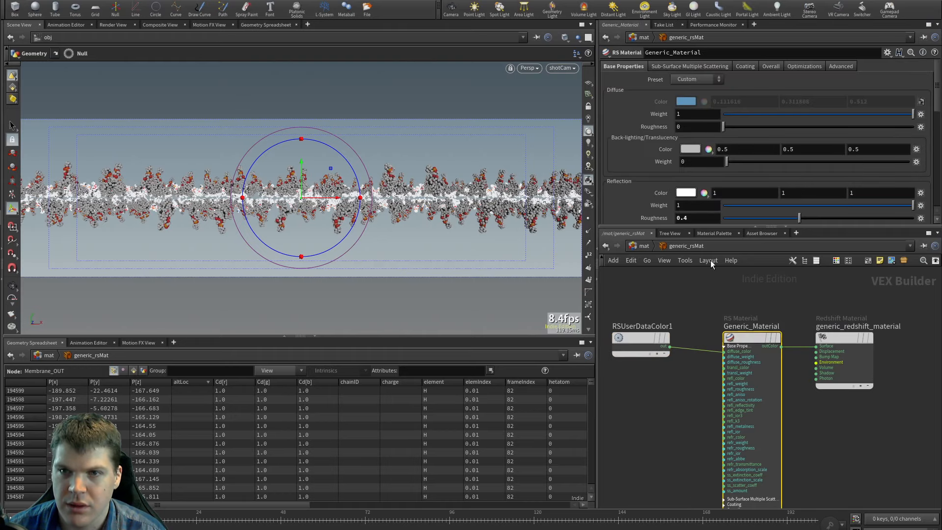
pyautogui.scroll(-4, 639, 152)
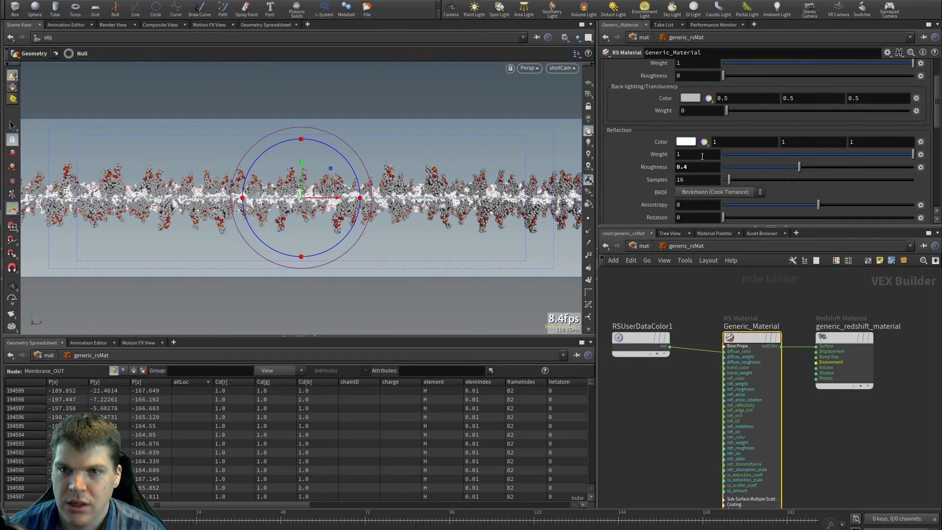
pyautogui.click(702, 393)
pyautogui.press('u')
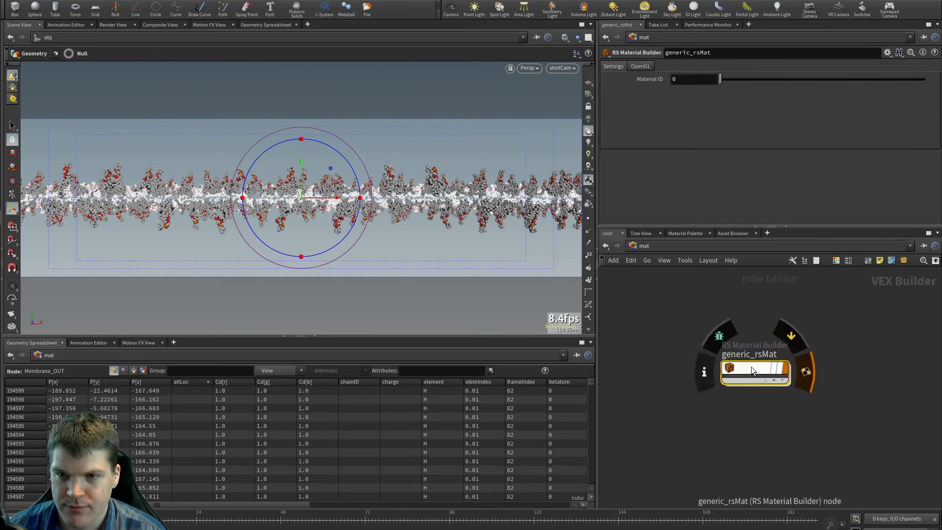
# Step: Rename the generic_rsMat material builder to lipid_rsMat
pyautogui.doubleClick(747, 355)
pyautogui.moveTo(752, 355); pyautogui.dragTo(715, 353)
pyautogui.write('lipid')
pyautogui.press('Return')
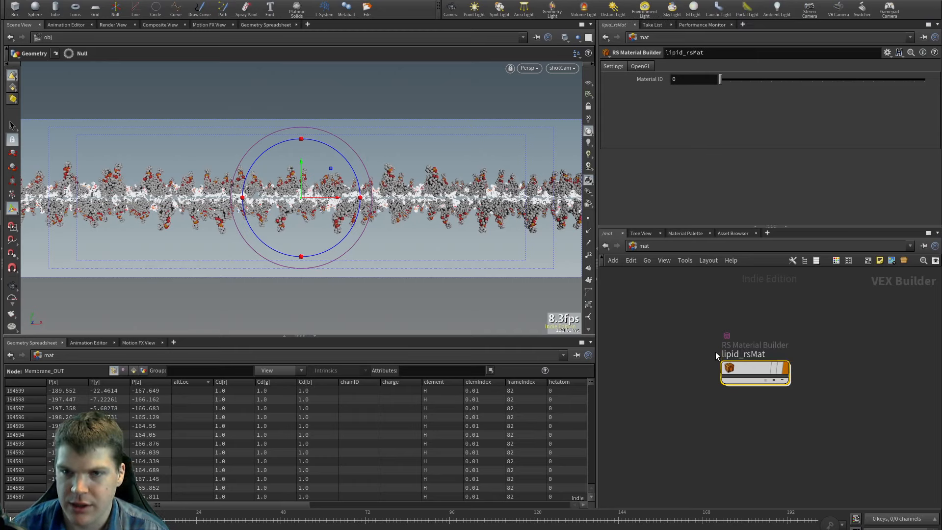
# Step: Back at object level, assign the material /mat/lipid_rsMat to the Membrane object
pyautogui.press('1')
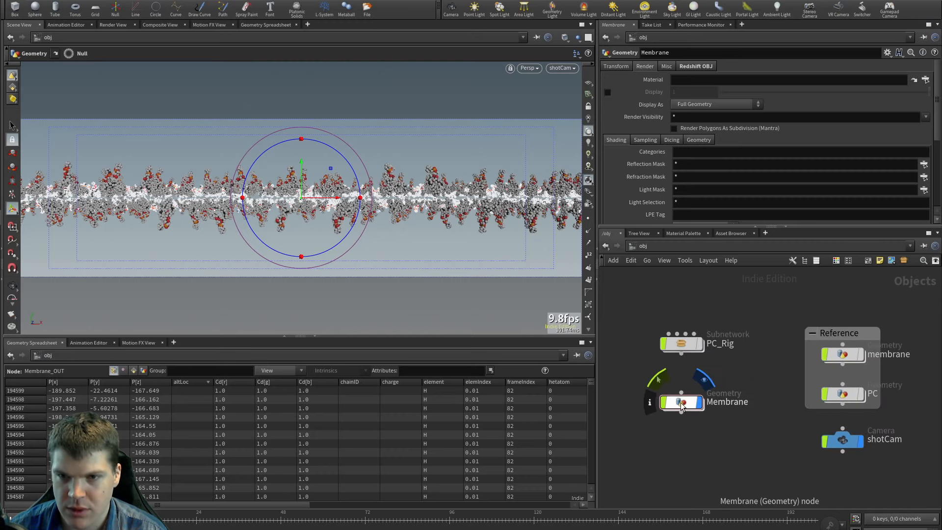
pyautogui.click(713, 403)
pyautogui.hotkey('ctrl', '1')
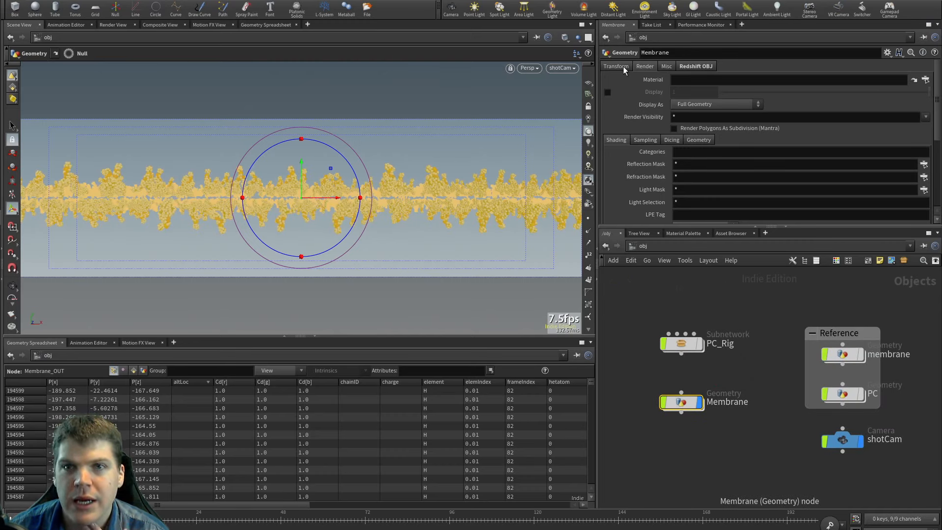
pyautogui.click(925, 80)
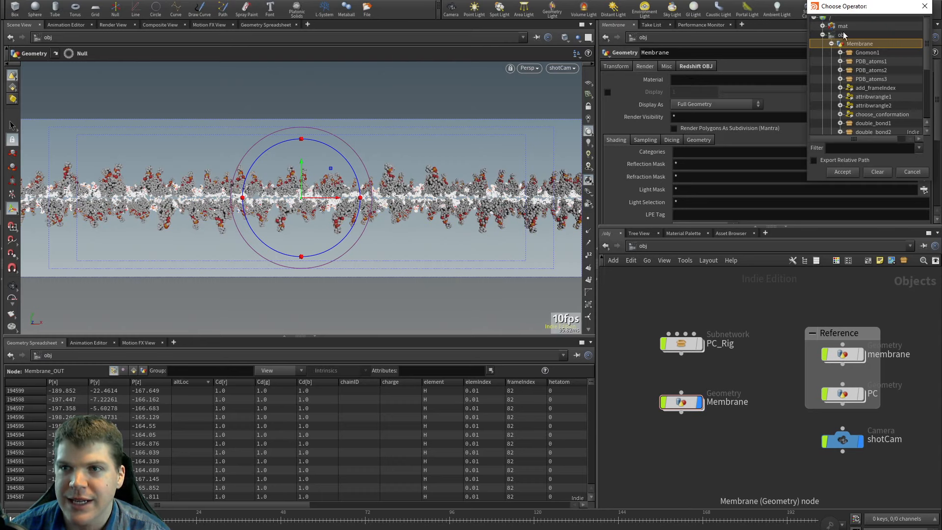
pyautogui.click(824, 26)
pyautogui.click(859, 35)
pyautogui.doubleClick(849, 35)
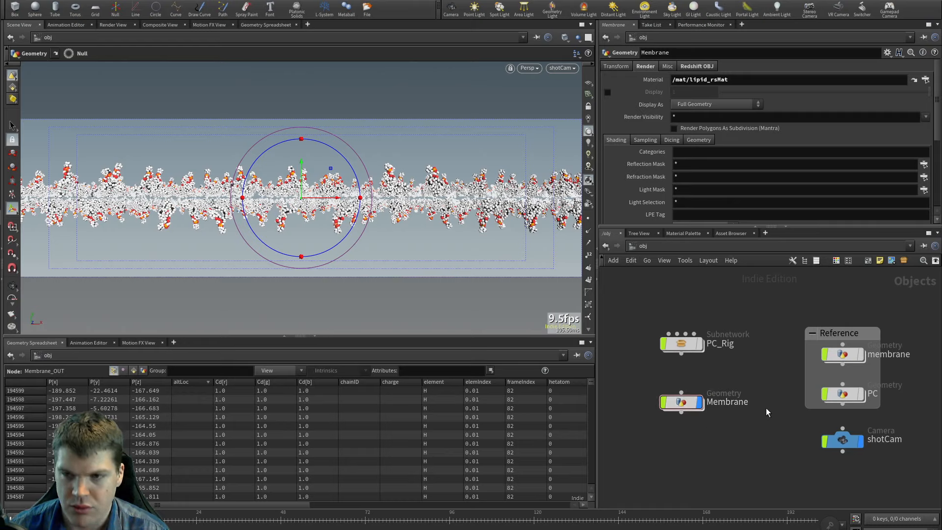
# Step: Add a Redshift dome light, place its node below shotCam, and review its Light settings
pyautogui.moveTo(739, 425); pyautogui.dragTo(738, 418, button='middle')
pyautogui.press('Tab')
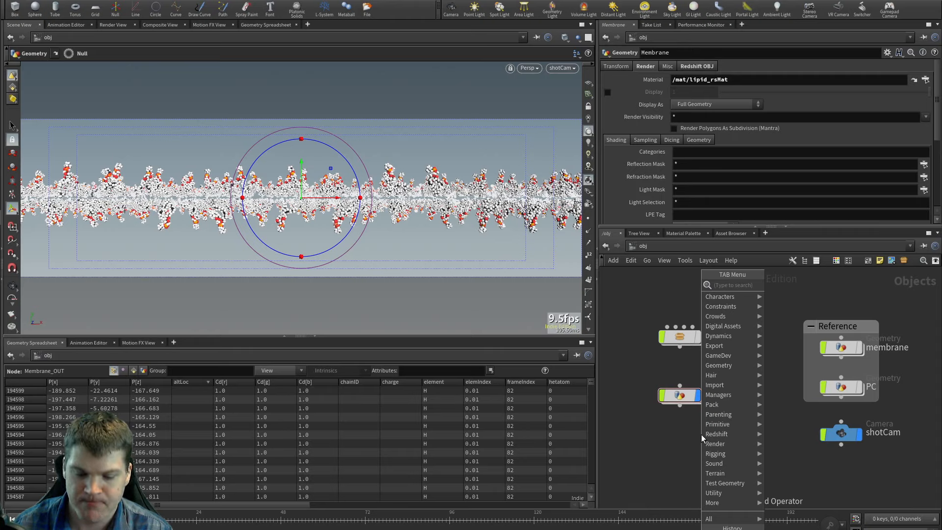
pyautogui.write('dom')
pyautogui.press('Return')
pyautogui.click(701, 438)
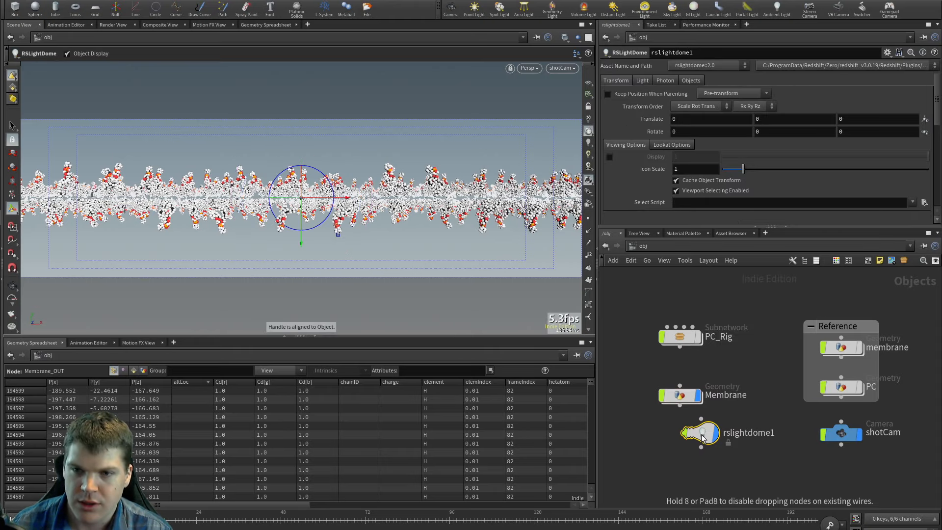
pyautogui.moveTo(703, 438); pyautogui.dragTo(754, 436)
pyautogui.moveTo(774, 437); pyautogui.dragTo(842, 477)
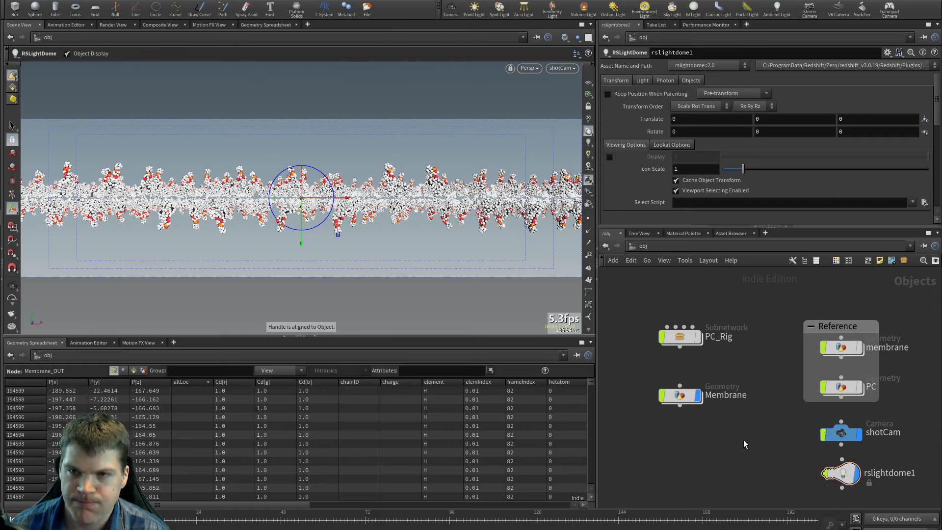
pyautogui.click(650, 81)
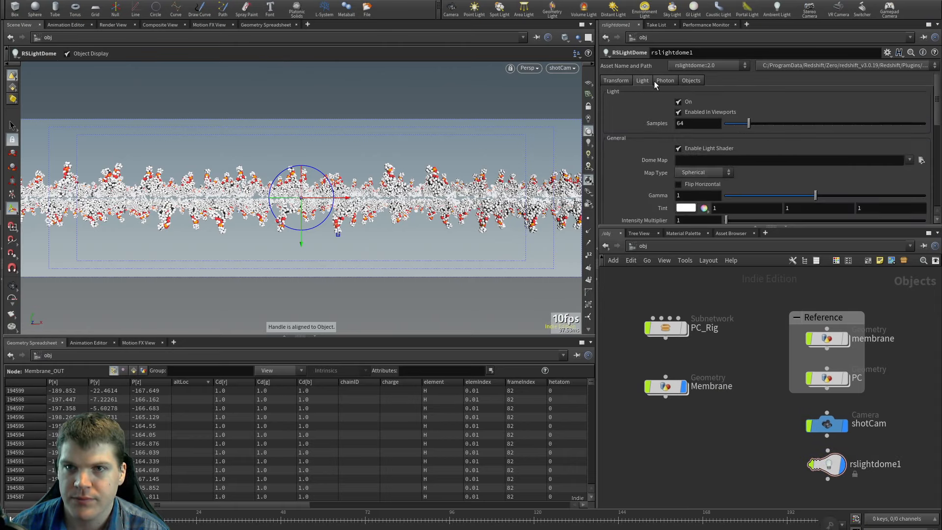
pyautogui.click(662, 81)
pyautogui.click(641, 80)
pyautogui.scroll(-2, 635, 118)
pyautogui.scroll(-2, 635, 119)
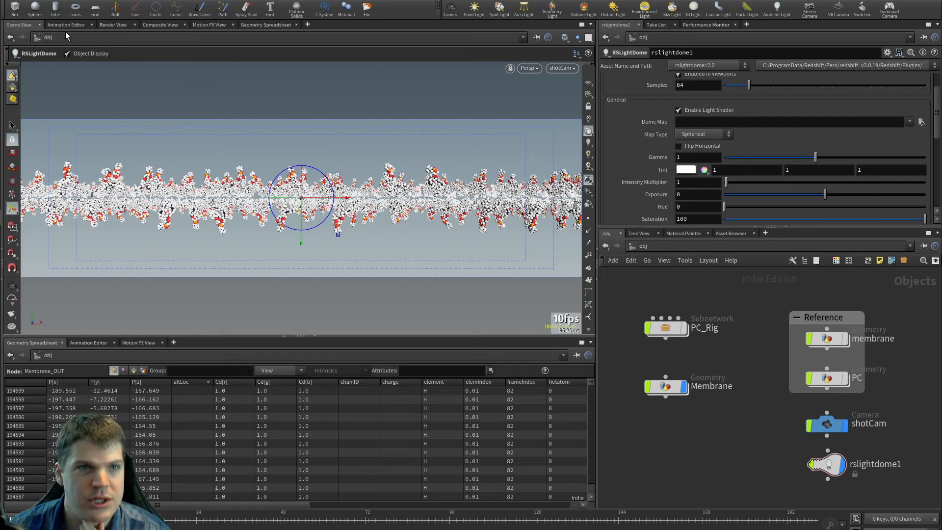
pyautogui.click(123, 0)
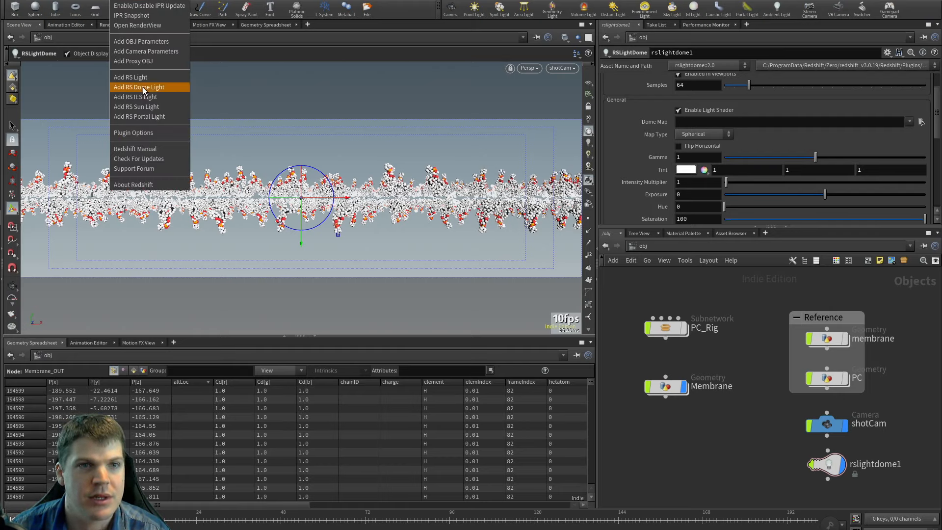
pyautogui.click(136, 27)
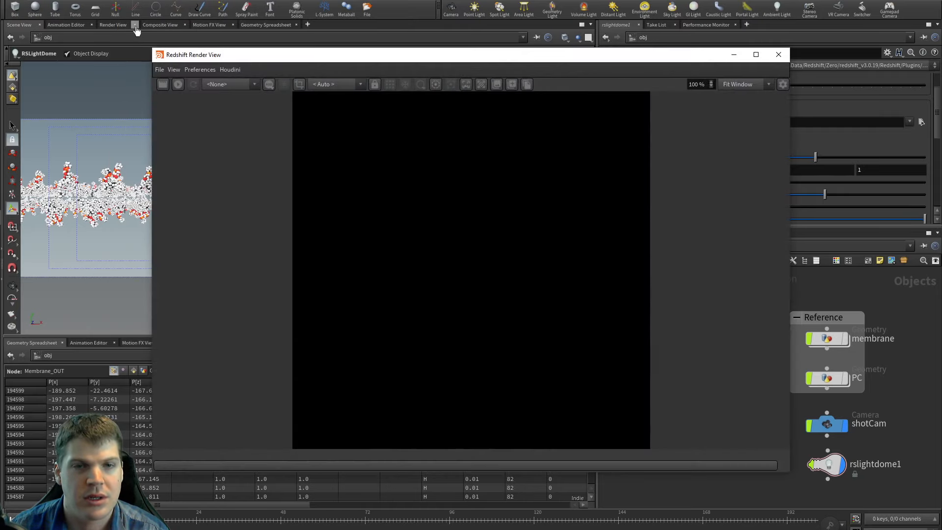
pyautogui.moveTo(200, 61); pyautogui.dragTo(281, 37)
pyautogui.click(816, 30)
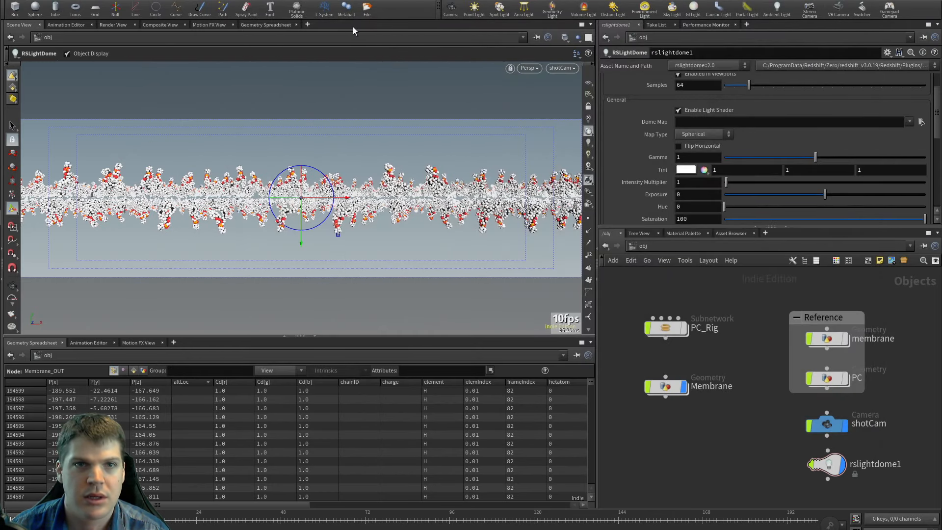
# Step: Add a Redshift RenderView tab to the scene view pane and enlarge the pane in width and height
pyautogui.click(308, 25)
pyautogui.moveTo(343, 43)
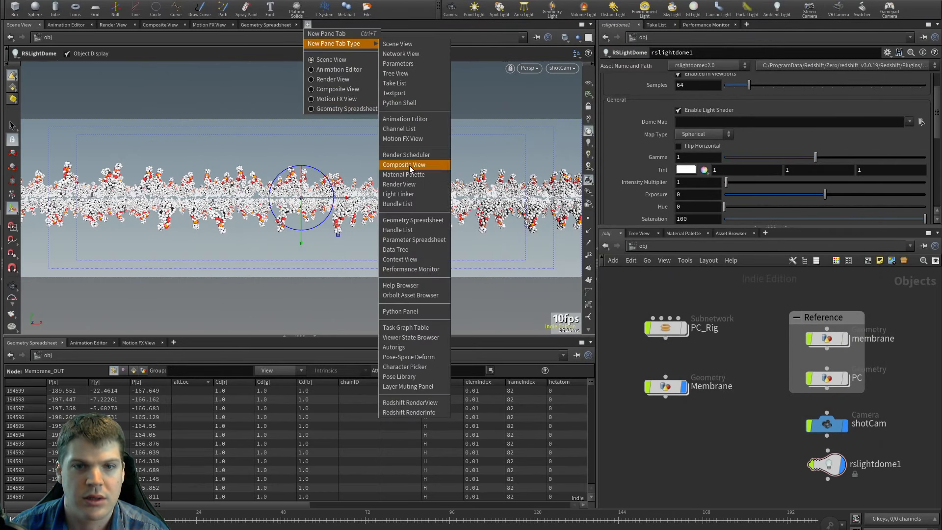
pyautogui.click(413, 403)
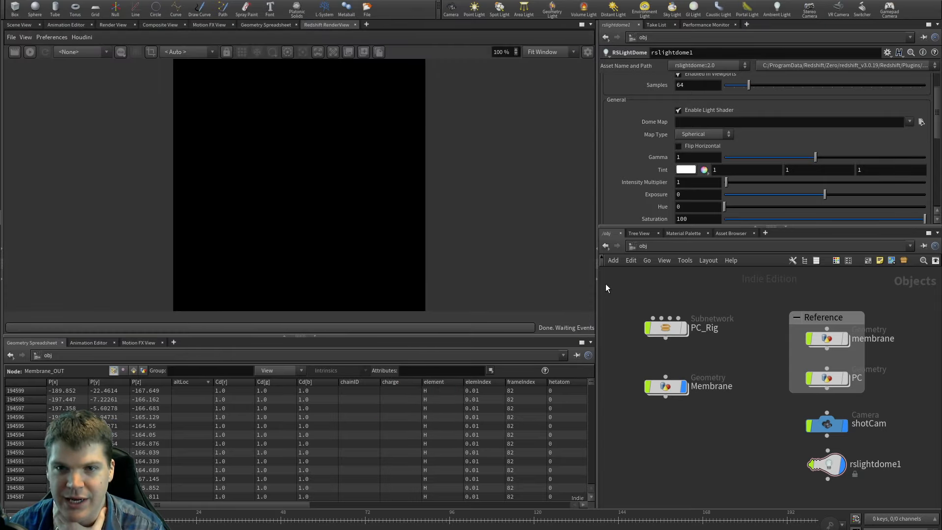
pyautogui.moveTo(596, 287); pyautogui.dragTo(696, 286)
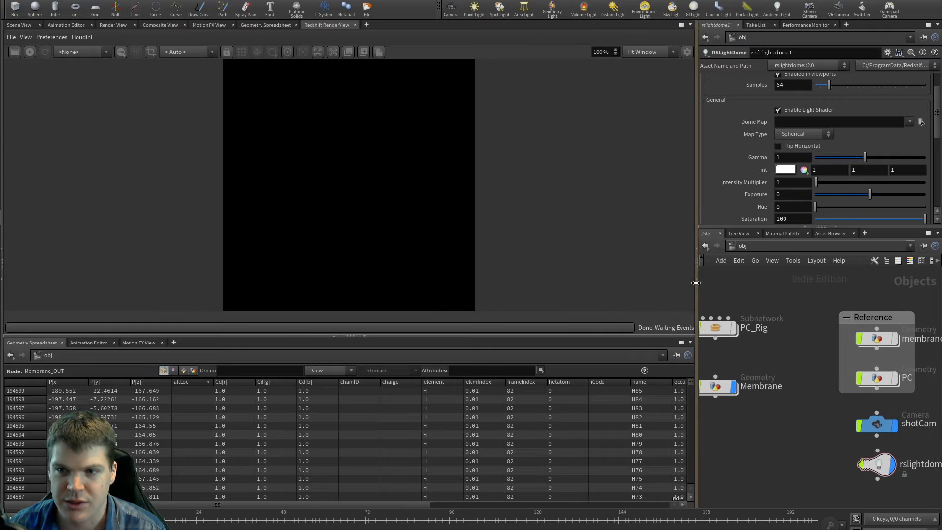
pyautogui.moveTo(737, 420); pyautogui.dragTo(746, 417, button='middle')
pyautogui.moveTo(428, 335); pyautogui.dragTo(428, 340)
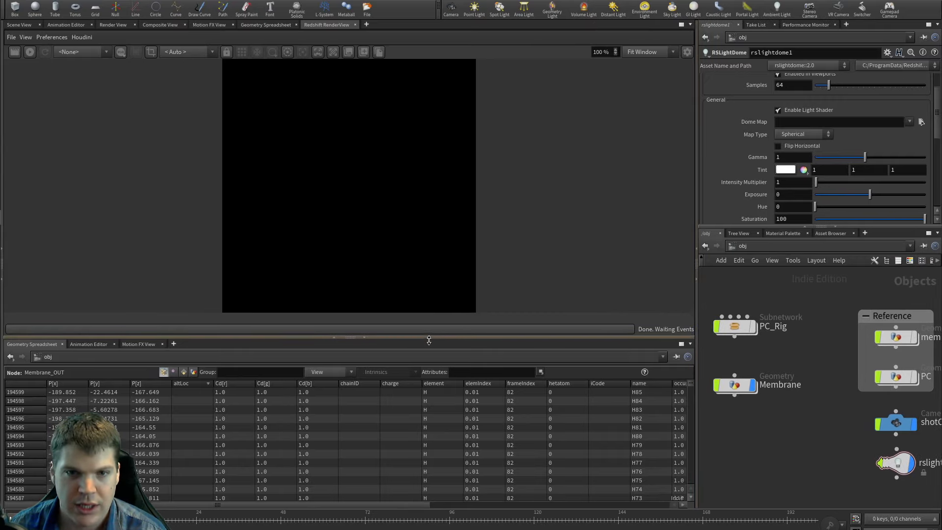
# Step: Check the View settings of the shotCam camera
pyautogui.click(890, 423)
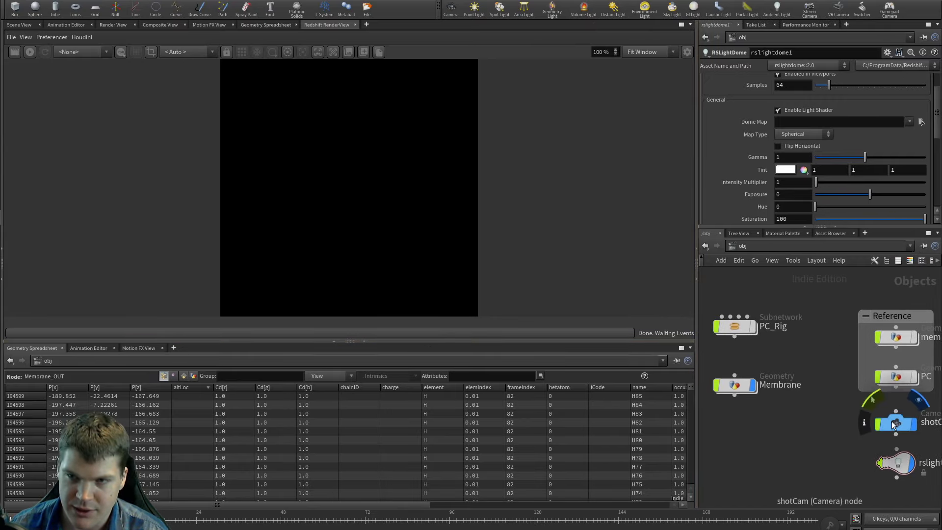
pyautogui.click(768, 67)
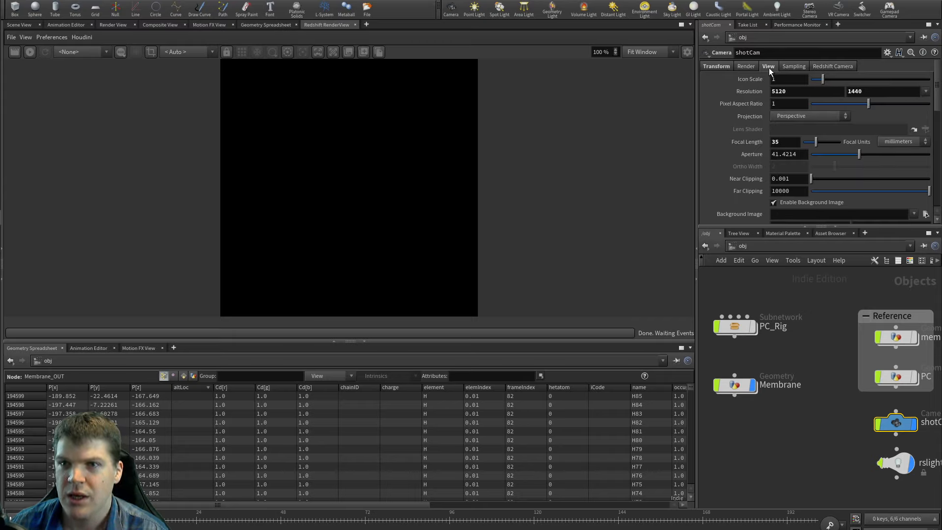
# Step: Go to the out network and store it as quickmark 3
pyautogui.press('3')
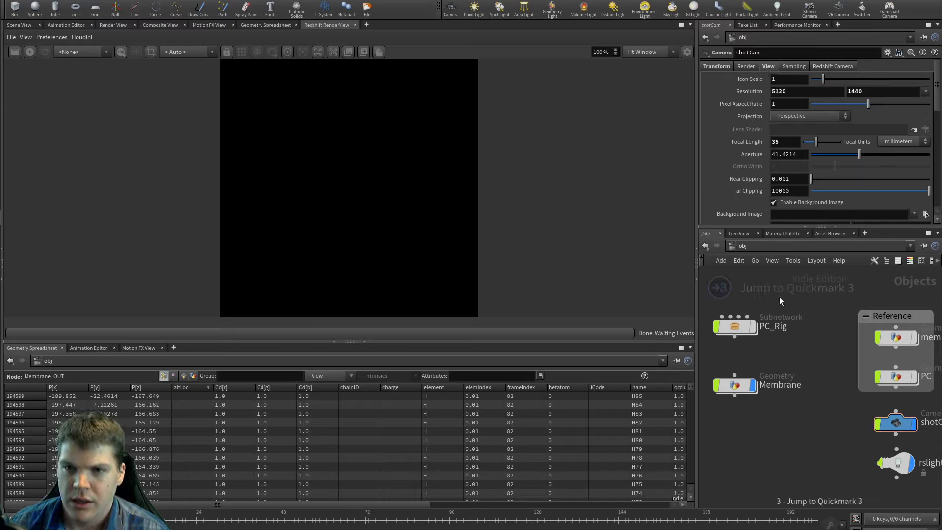
pyautogui.click(774, 246)
pyautogui.click(791, 298)
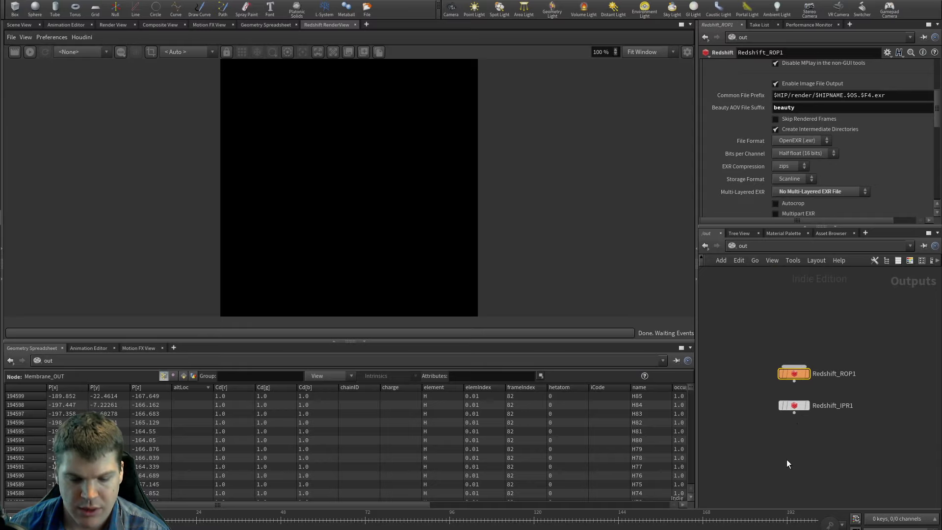
pyautogui.hotkey('ctrl', '3')
# Step: Rename the Redshift_ROP1 node to WWW001_Main
pyautogui.doubleClick(826, 374)
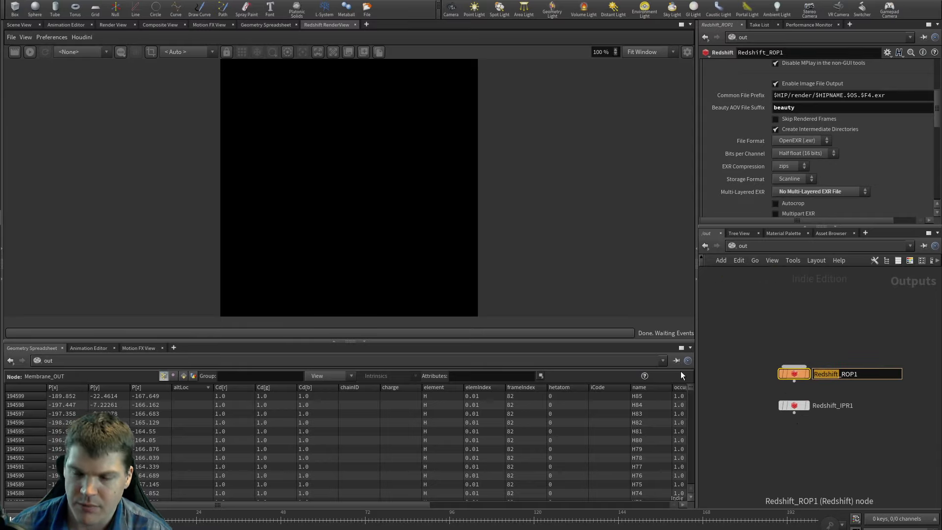
pyautogui.write('Lip')
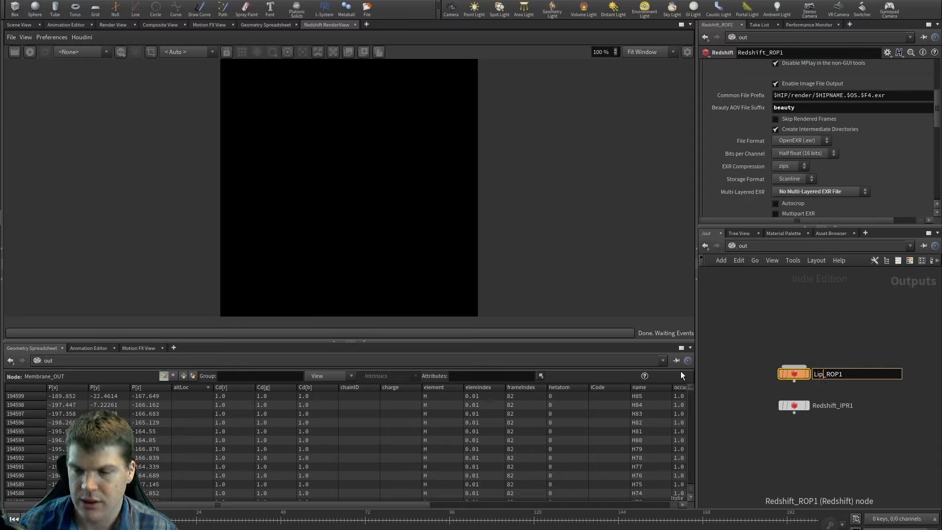
pyautogui.write('id')
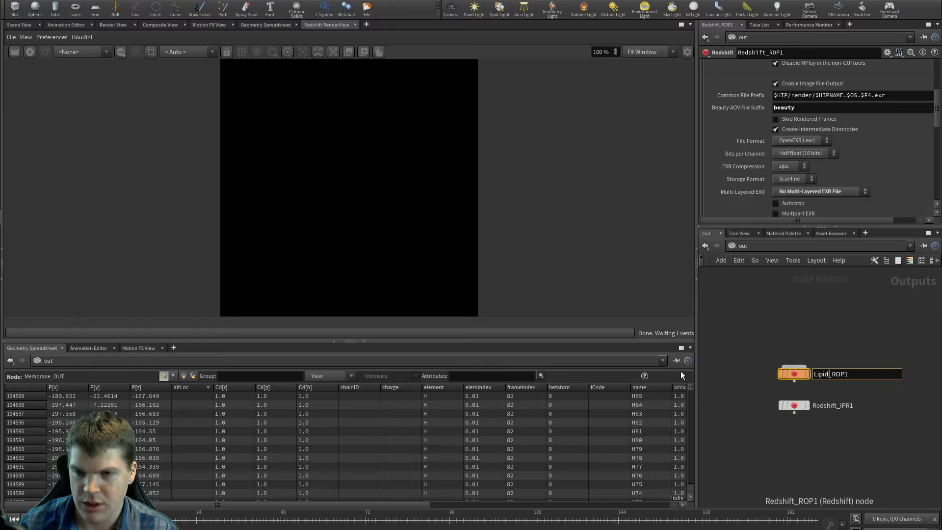
pyautogui.press('Home')
pyautogui.write('WWW001')
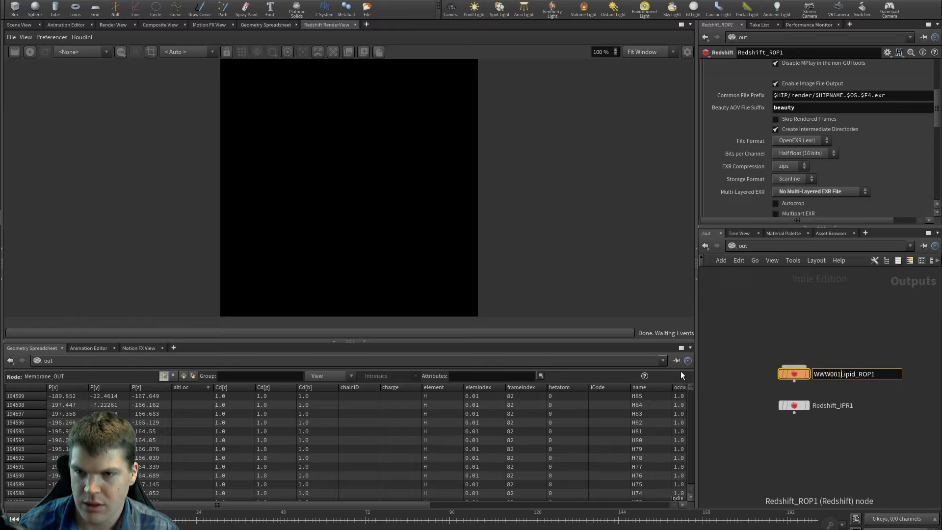
pyautogui.write('_')
pyautogui.hotkey('shift', 'Left')
pyautogui.hotkey('shift', 'Left')
pyautogui.hotkey('shift', 'Left')
pyautogui.hotkey('shift', 'Left')
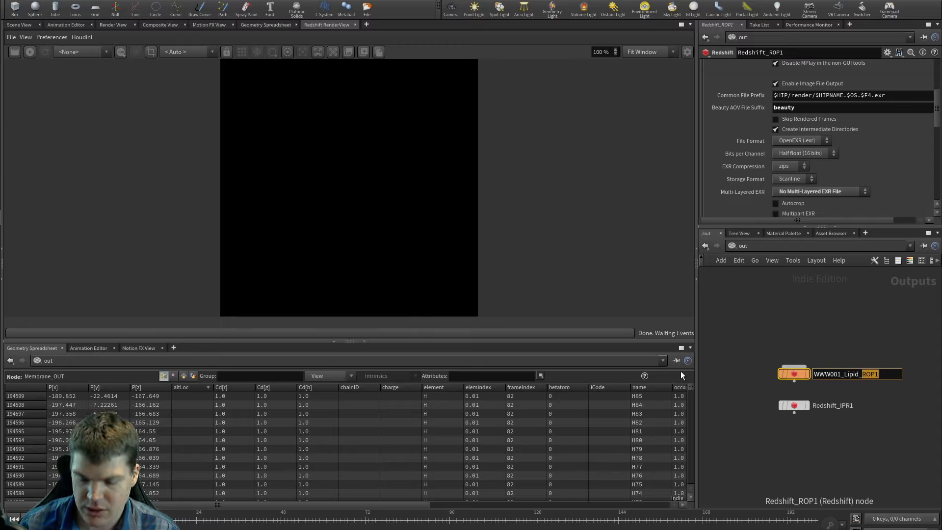
pyautogui.write('Main')
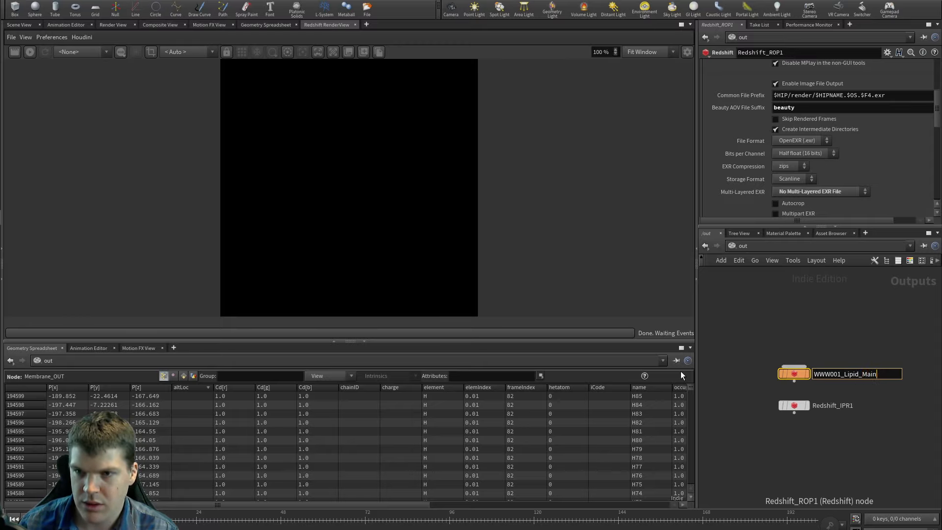
pyautogui.press('BackSpace')
pyautogui.press('BackSpace')
pyautogui.press('BackSpace')
pyautogui.press('BackSpace')
pyautogui.press('BackSpace')
pyautogui.press('BackSpace')
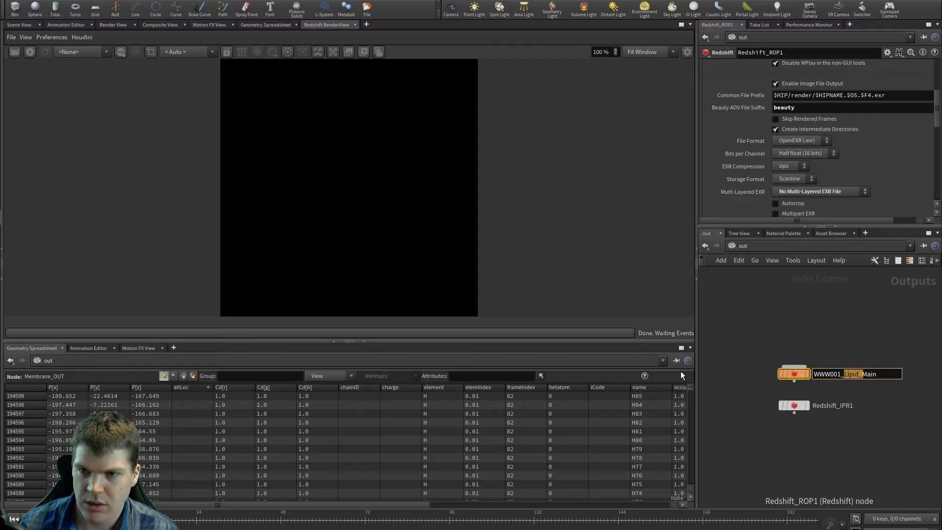
pyautogui.press('Return')
# Step: Check WWW001_Main's render camera, and run an interactive render of that ROP in the RenderView
pyautogui.scroll(5, 734, 149)
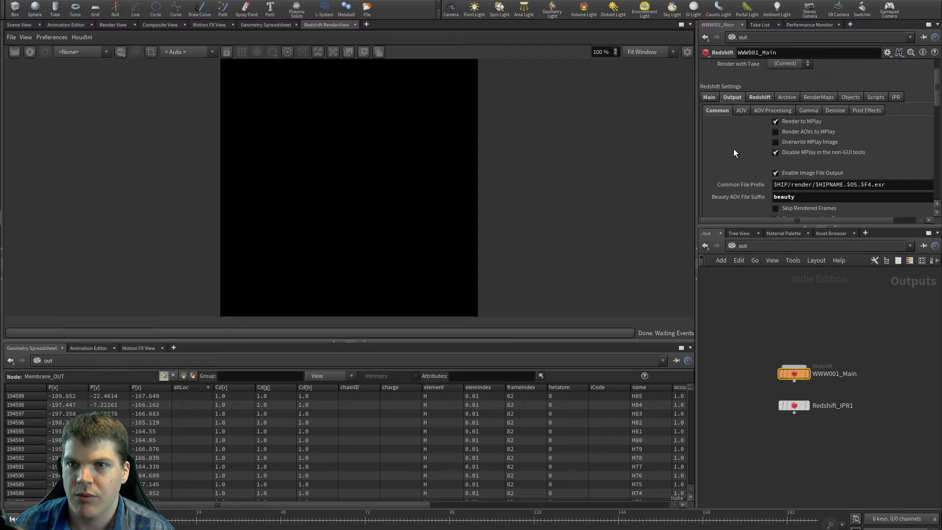
pyautogui.click(709, 97)
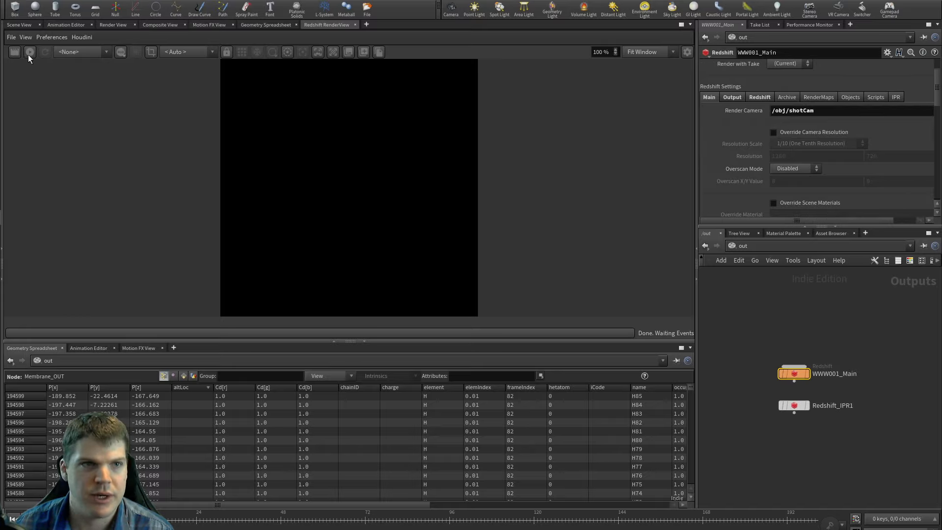
pyautogui.click(82, 37)
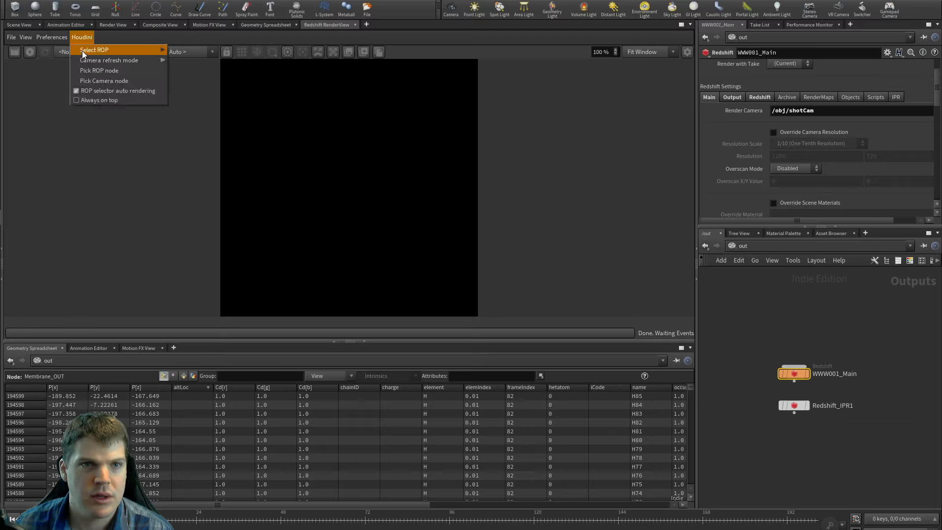
pyautogui.moveTo(82, 51)
pyautogui.click(185, 50)
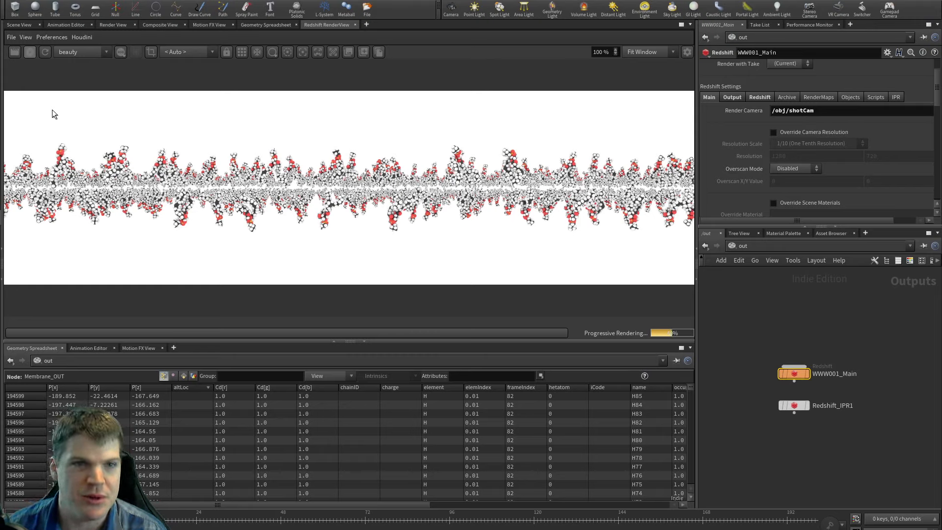
pyautogui.click(30, 52)
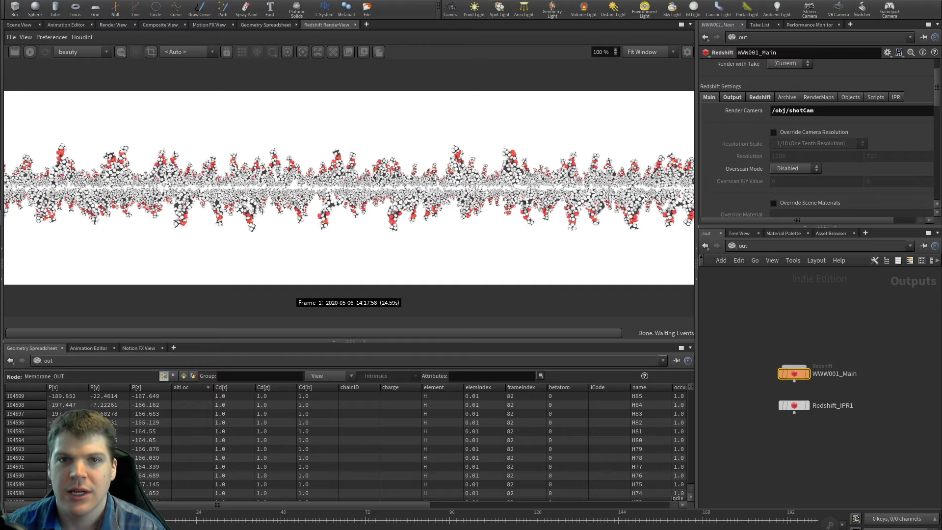
# Step: Restart the interactive render and enable global volume scattering in WWW001_Main's Redshift settings
pyautogui.click(30, 53)
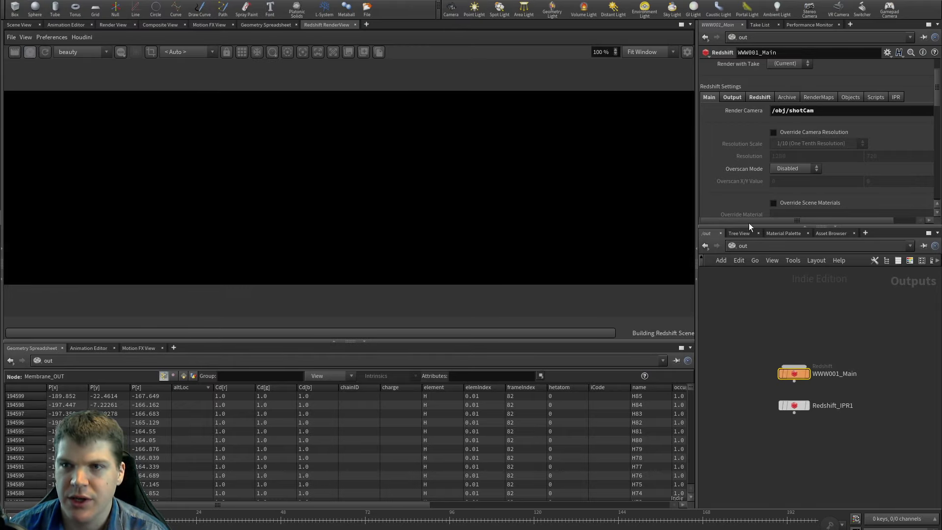
pyautogui.click(768, 97)
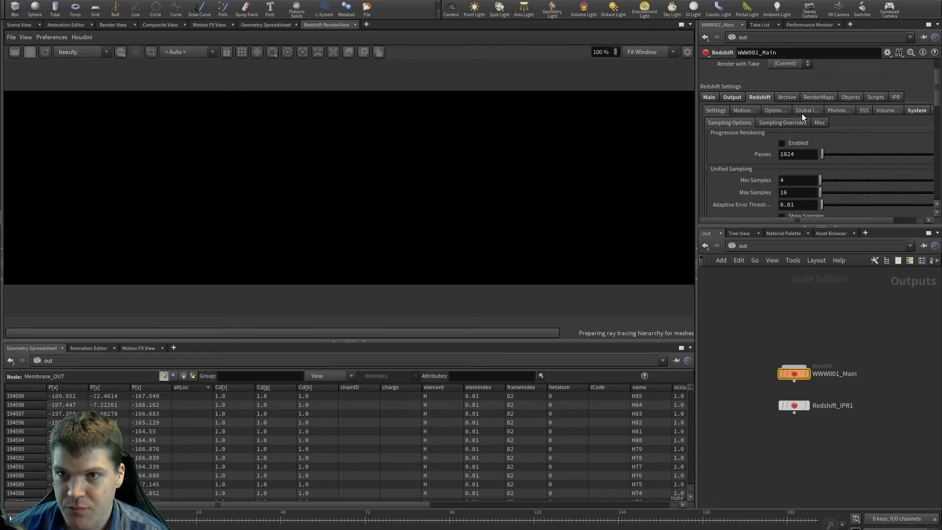
pyautogui.click(773, 111)
pyautogui.click(809, 111)
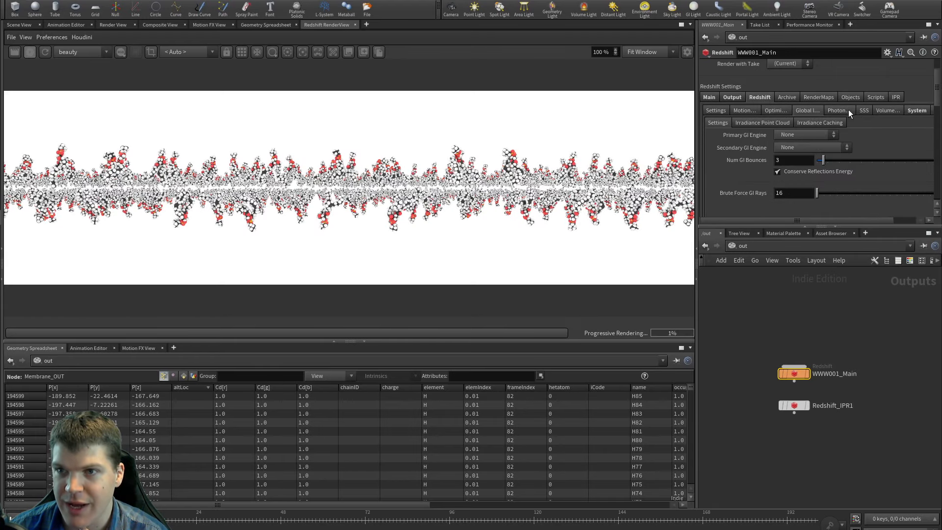
pyautogui.click(874, 111)
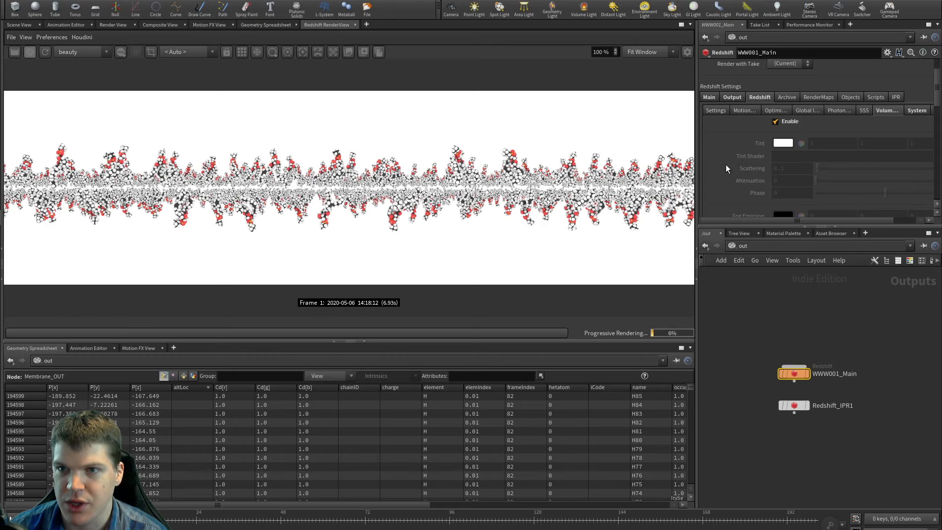
pyautogui.scroll(-2, 725, 164)
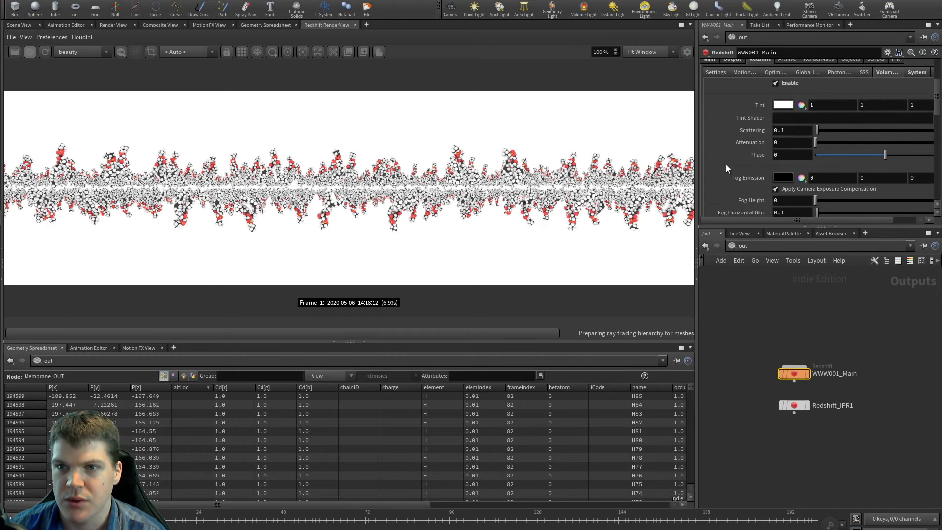
# Step: Set the volume scattering Attenuation to 0.18 and stop the interactive render
pyautogui.scroll(-1, 726, 164)
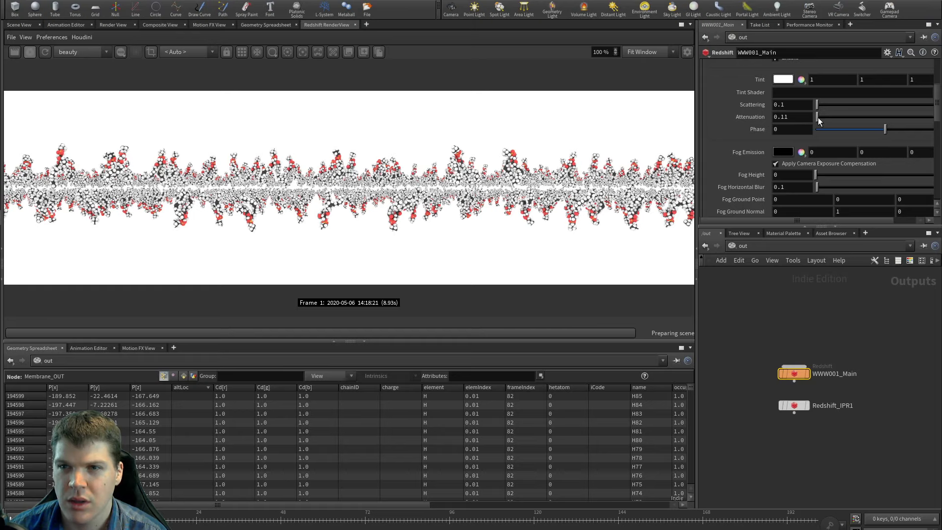
pyautogui.click(788, 117)
pyautogui.press('BackSpace')
pyautogui.write('8')
pyautogui.press('Return')
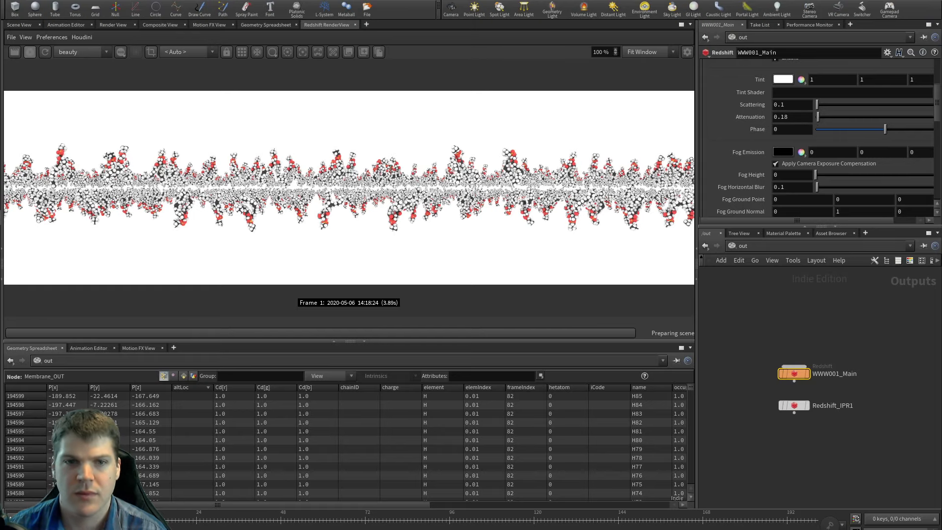
pyautogui.moveTo(15, 78)
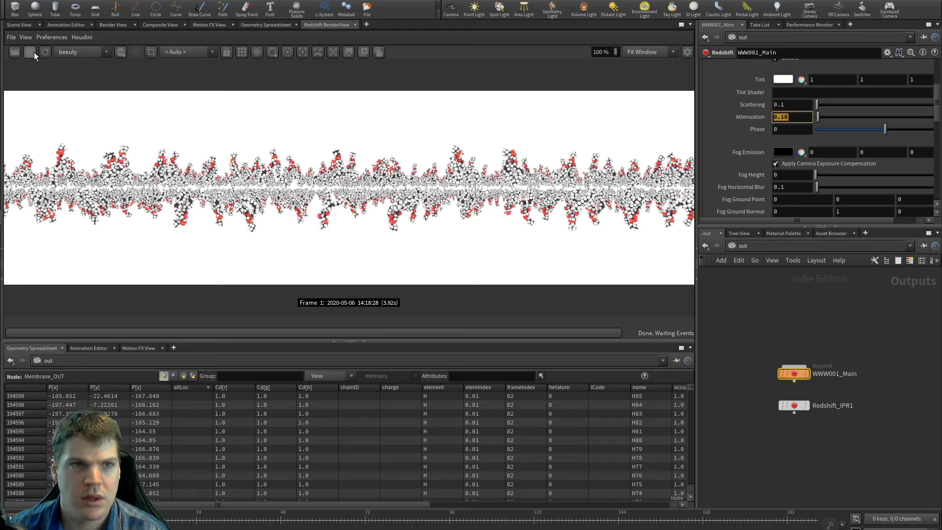
pyautogui.click(34, 52)
pyautogui.click(784, 310)
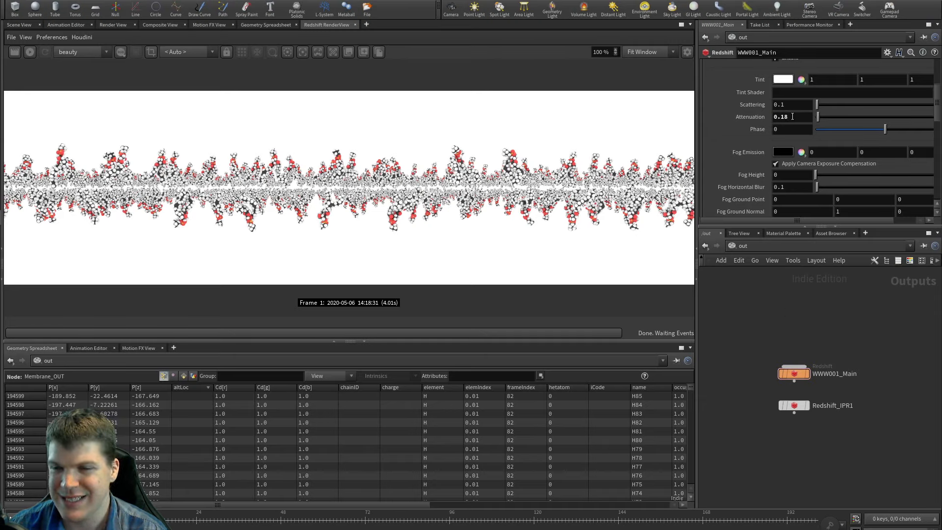
# Step: Set the Fog Emission color to white and restart the interactive render
pyautogui.click(789, 179)
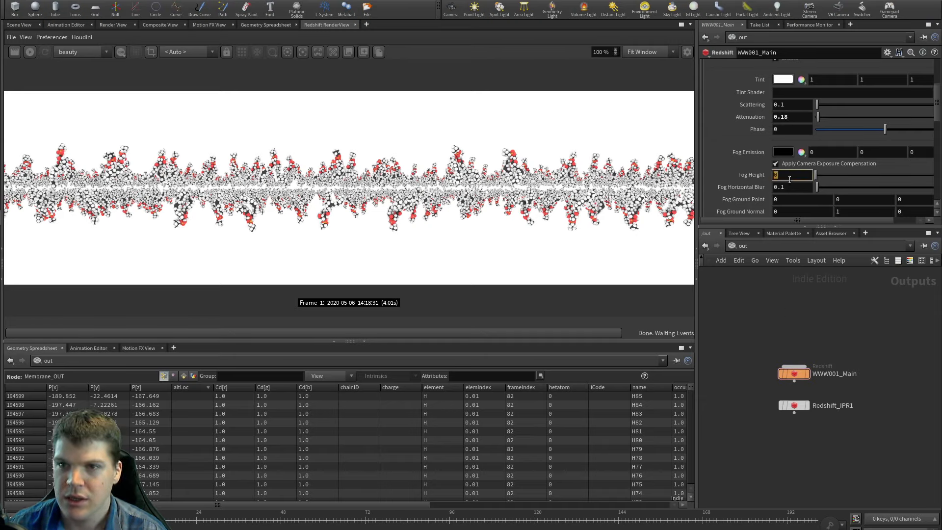
pyautogui.click(783, 152)
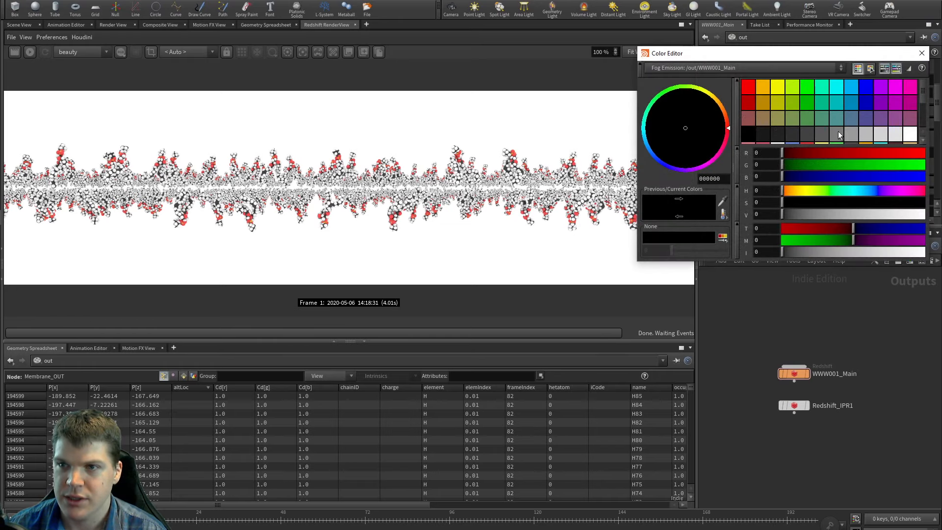
pyautogui.click(910, 134)
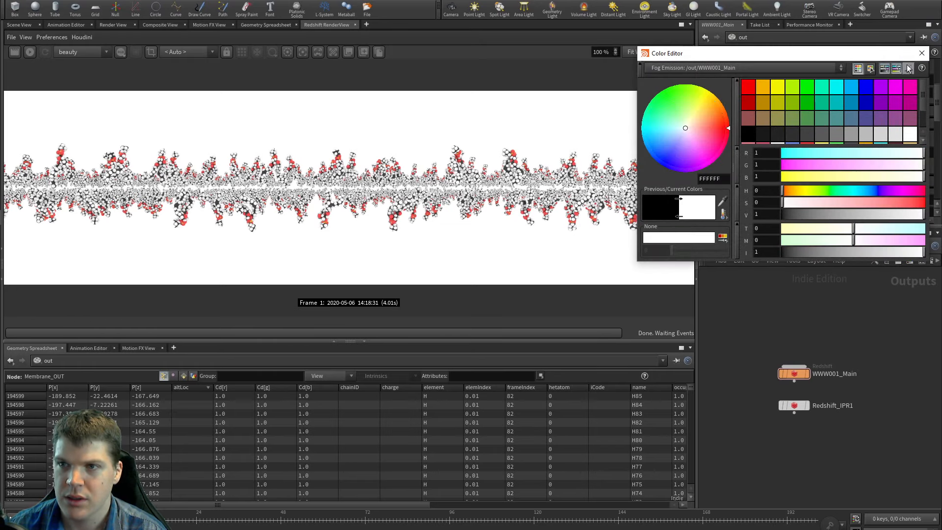
pyautogui.click(923, 54)
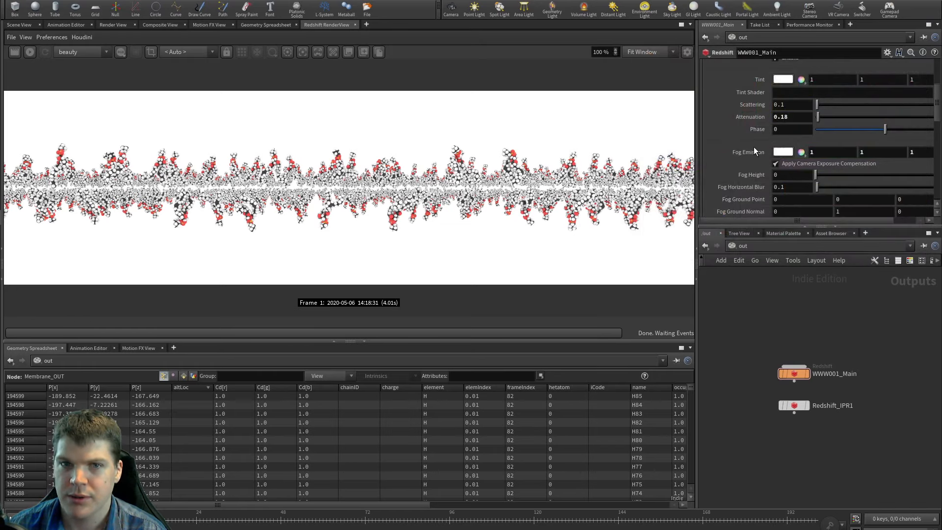
pyautogui.click(30, 52)
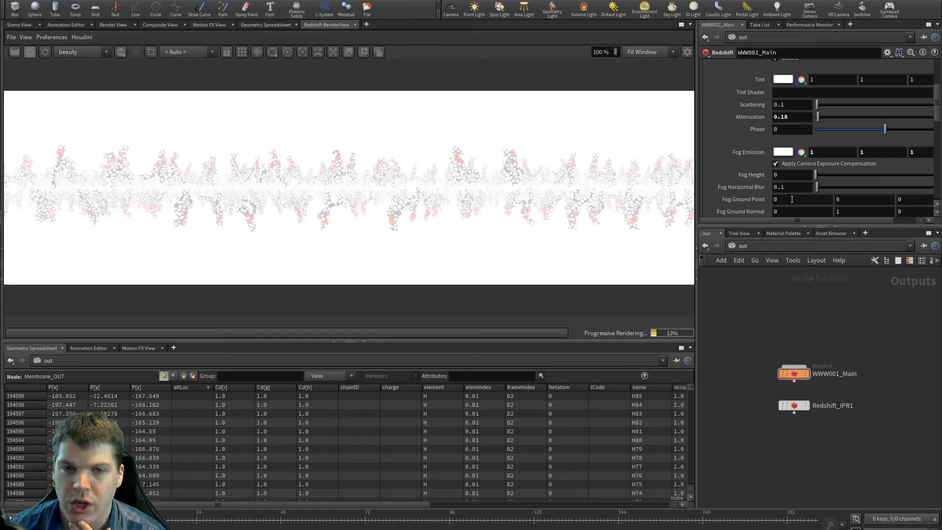
# Step: Set the Fog Ground Normal to 0, 0, -1
pyautogui.moveTo(796, 219); pyautogui.dragTo(815, 219)
pyautogui.click(830, 212)
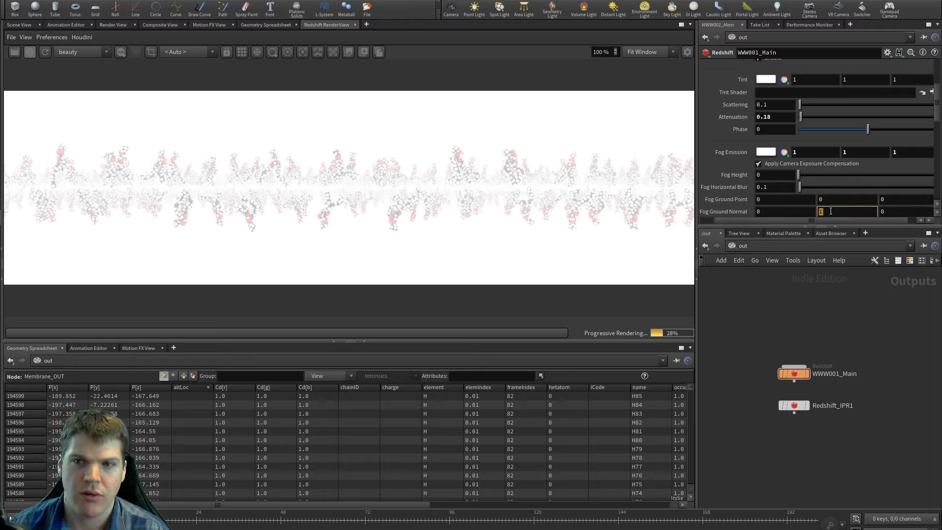
pyautogui.write('0')
pyautogui.press('Tab')
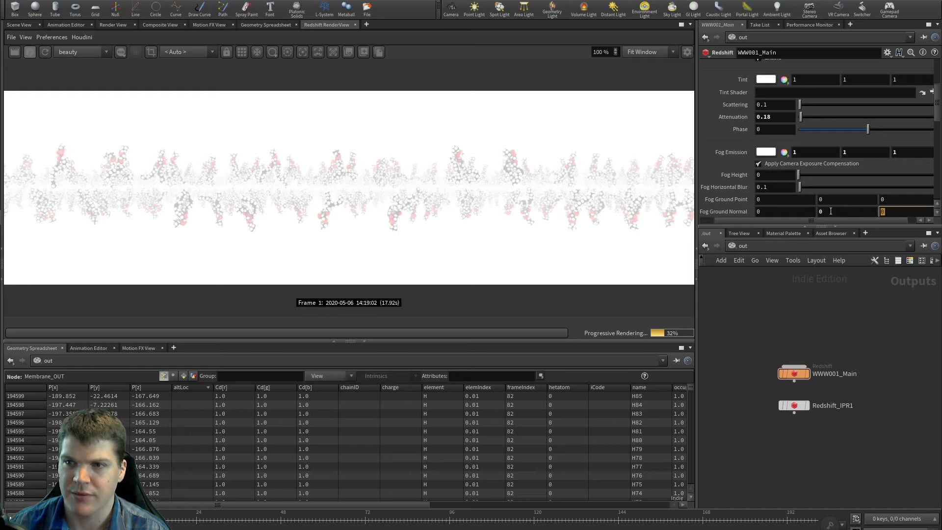
pyautogui.write('-1')
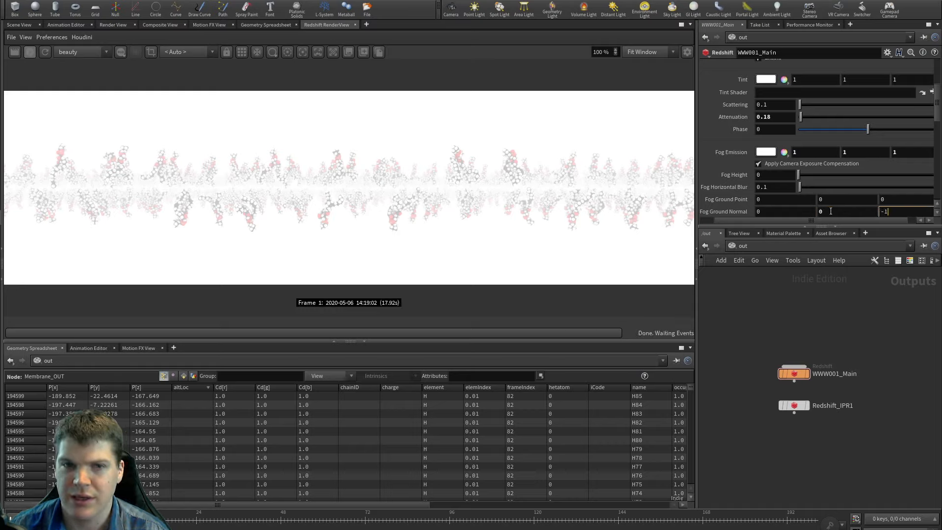
pyautogui.press('Return')
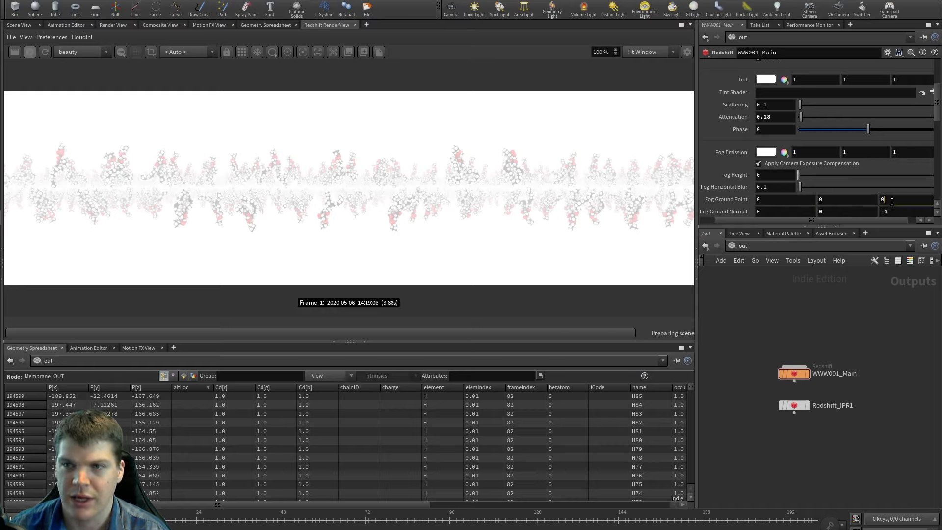
# Step: Try Fog Ground Point Z values of -200 and 200 in WWW001_Main's volume scattering settings
pyautogui.click(892, 201)
pyautogui.write('-20')
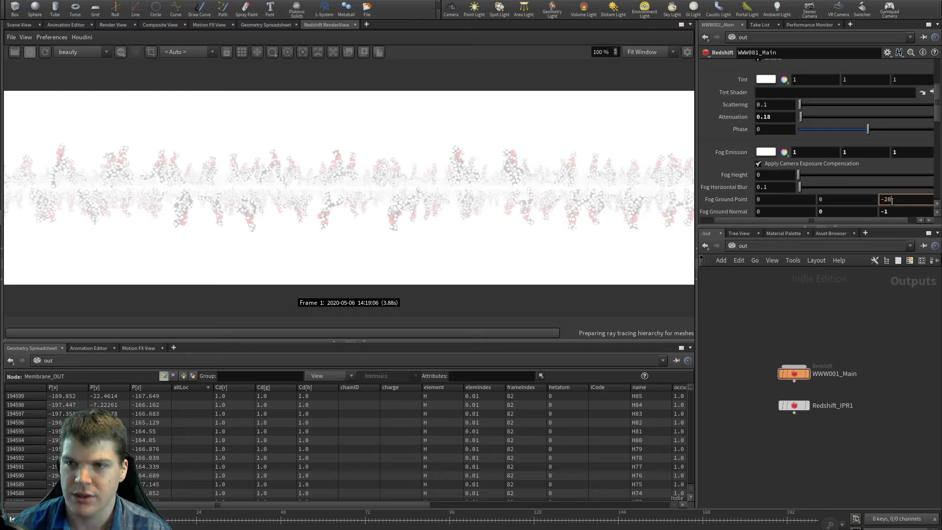
pyautogui.press('Return')
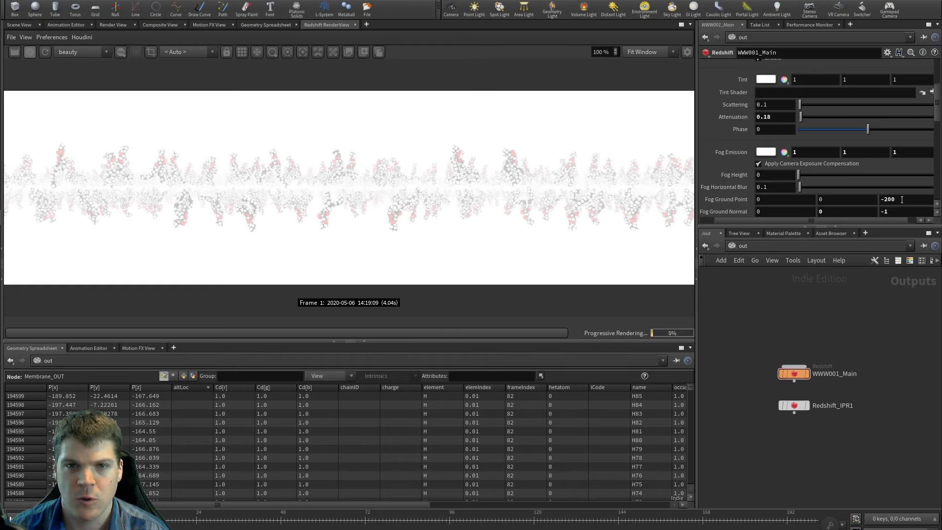
pyautogui.click(901, 199)
pyautogui.write('200')
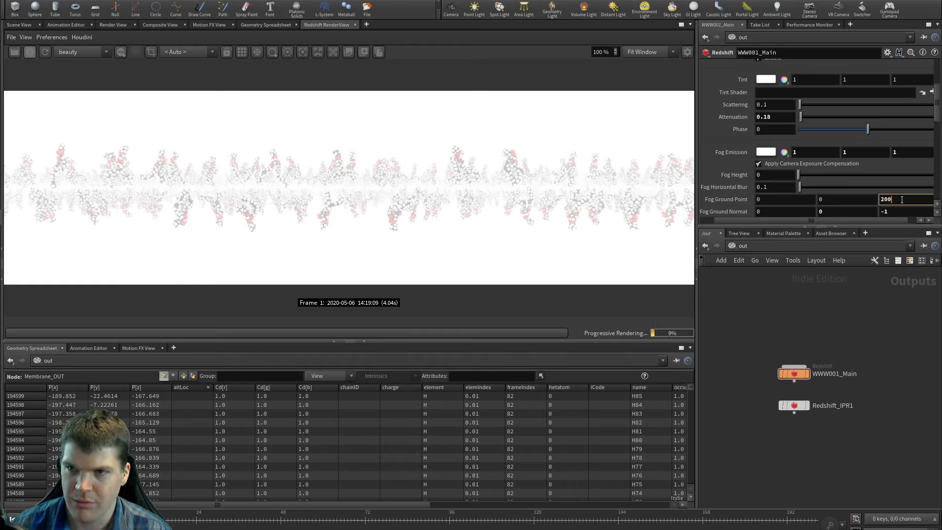
pyautogui.press('Return')
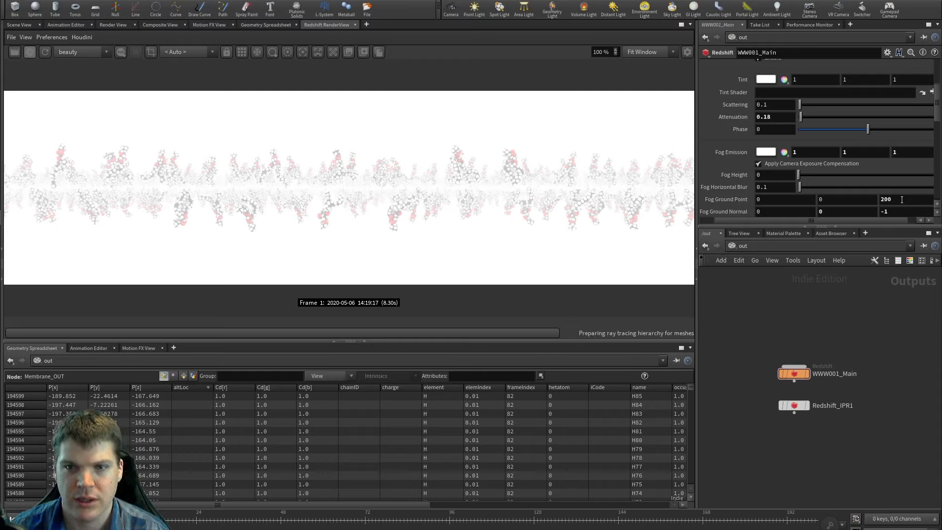
# Step: Set the Fog Ground Normal Z to 1 and the Fog Ground Point Z to -200, and refresh the interactive render
pyautogui.click(898, 215)
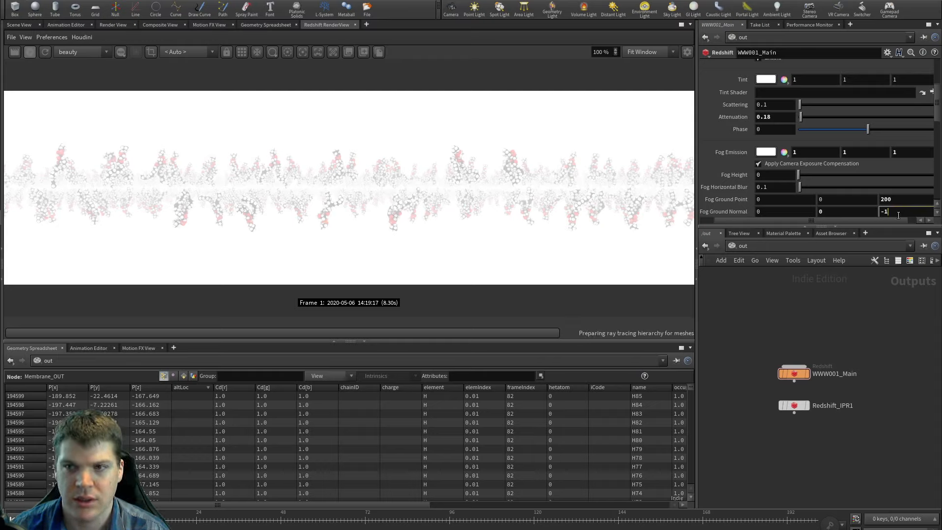
pyautogui.write('1')
pyautogui.press('Return')
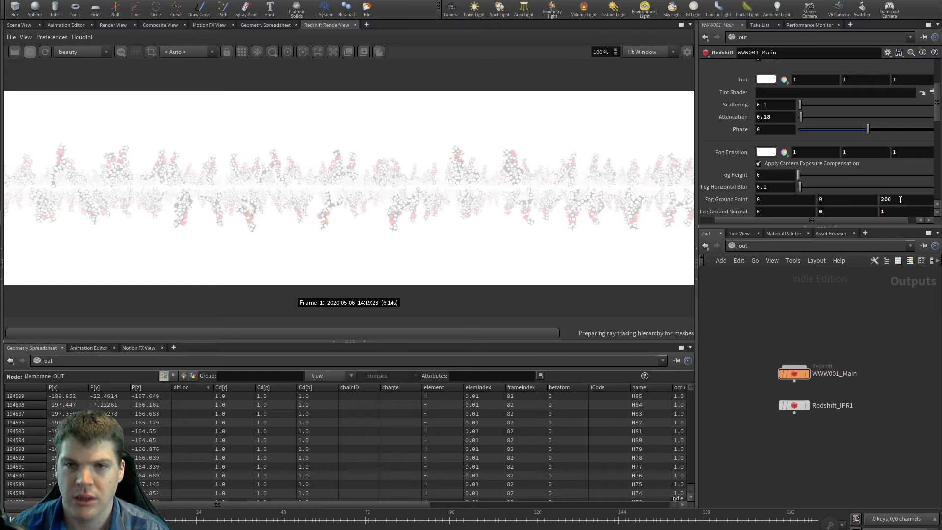
pyautogui.click(900, 199)
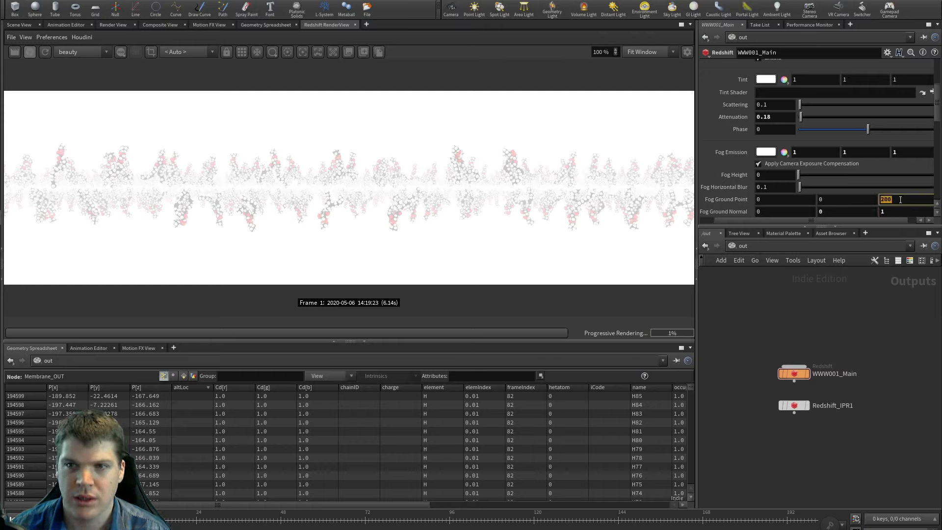
pyautogui.write('-200')
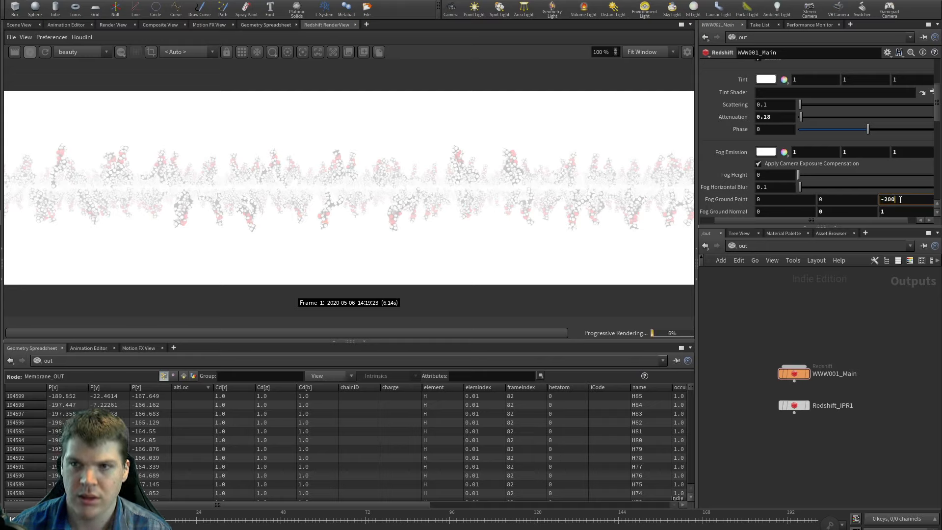
pyautogui.press('Return')
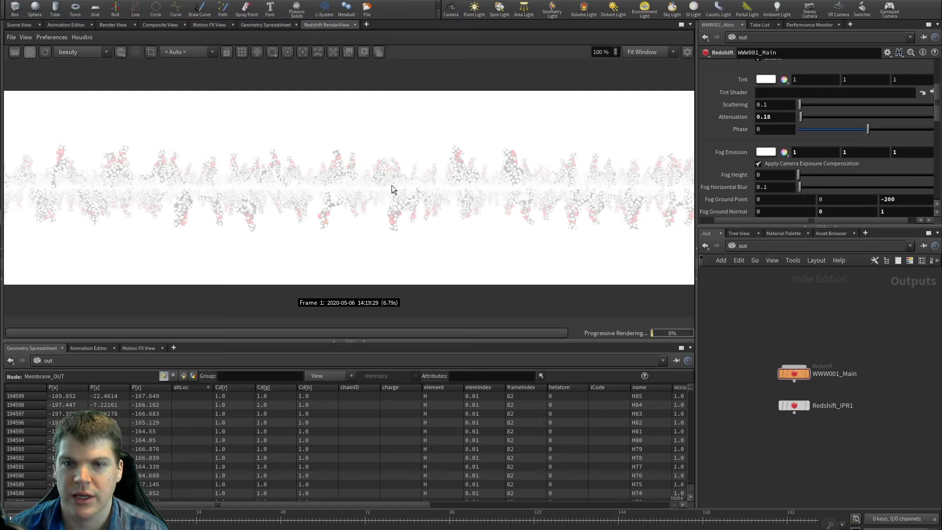
pyautogui.click(47, 53)
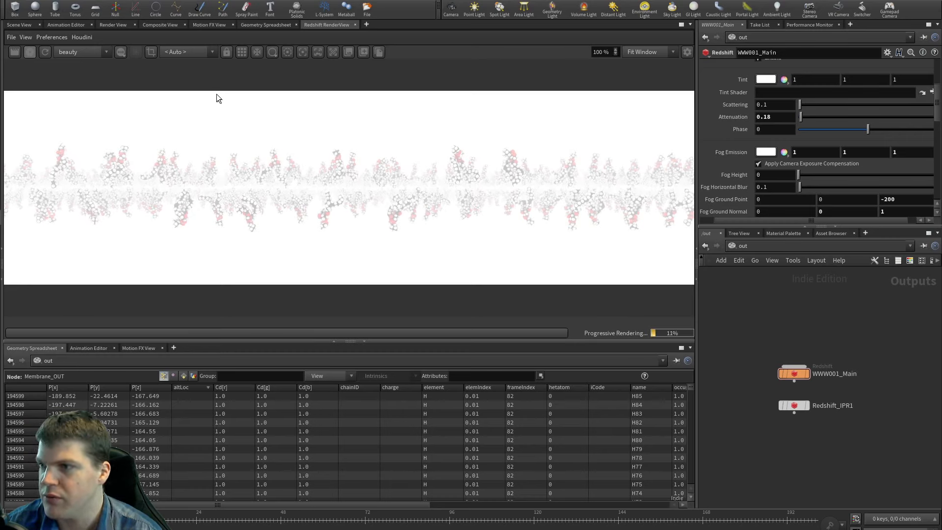
pyautogui.doubleClick(908, 200)
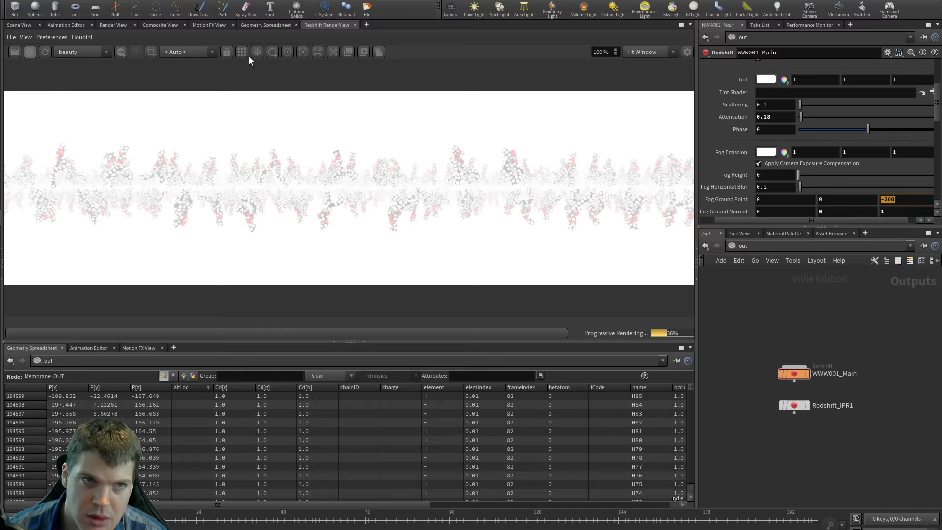
# Step: Check the membrane's depth in the scene view, restore the shotCam view and return to WWW001_Main's render settings
pyautogui.click(22, 22)
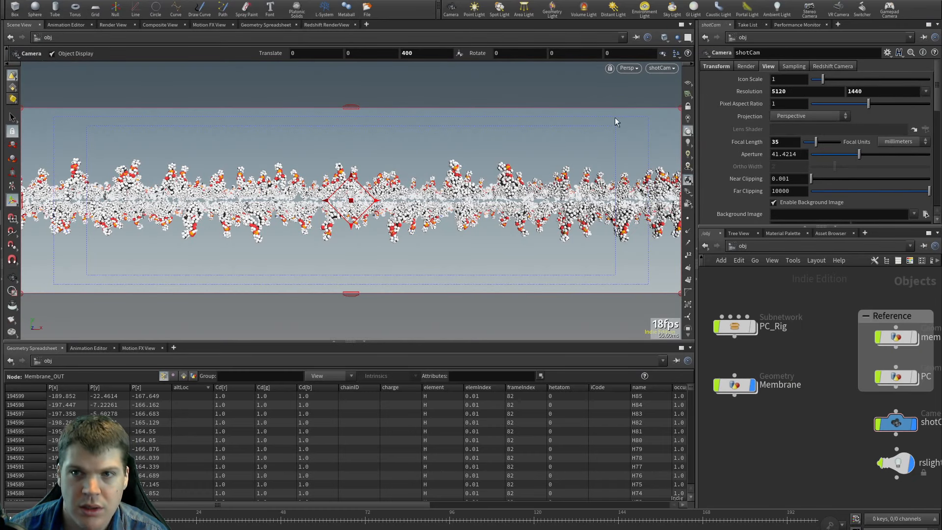
pyautogui.press('Escape')
pyautogui.moveTo(326, 234); pyautogui.dragTo(360, 232)
pyautogui.press('[')
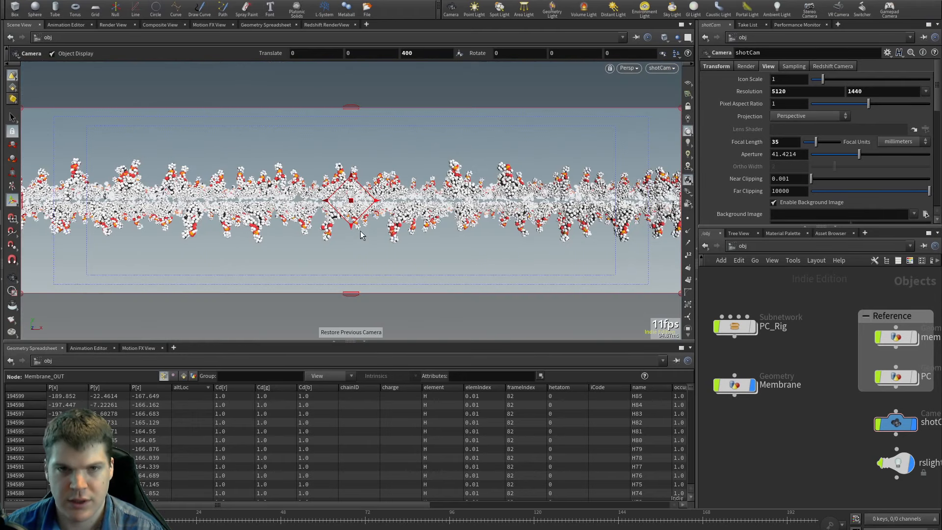
pyautogui.click(321, 25)
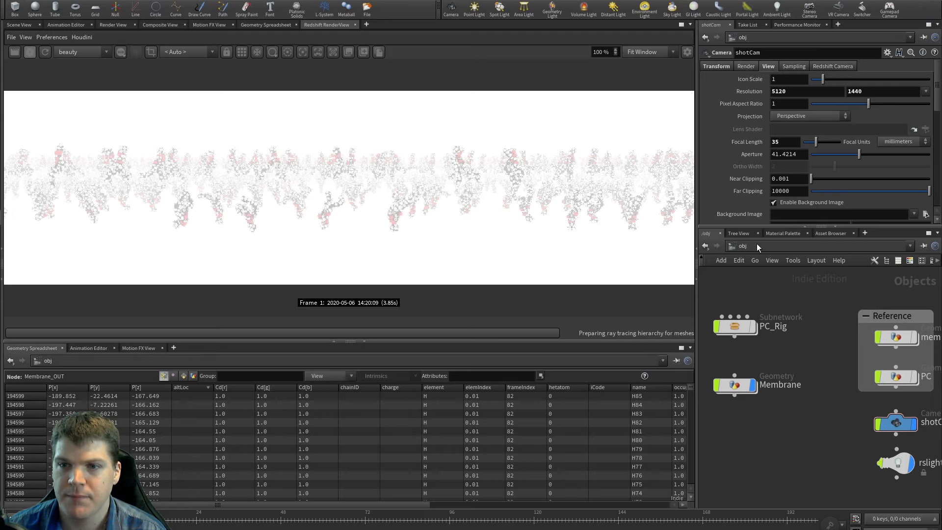
pyautogui.press('3')
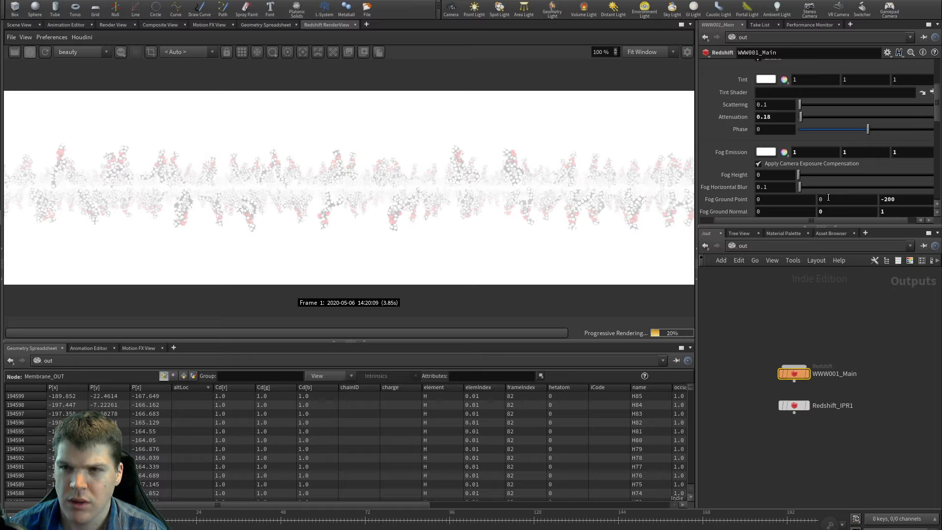
# Step: Set the Fog Height to 1.48
pyautogui.moveTo(797, 172); pyautogui.dragTo(813, 173)
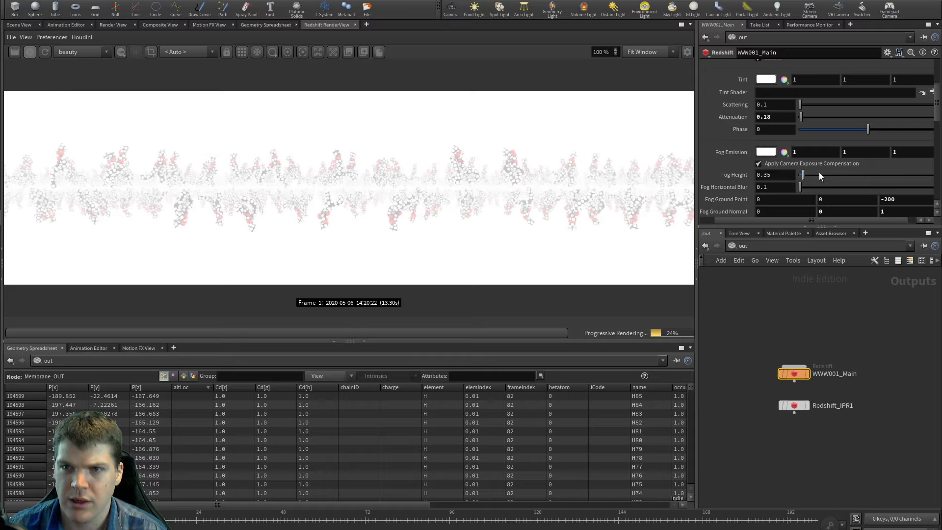
pyautogui.doubleClick(785, 175)
pyautogui.write('1.48')
pyautogui.press('Return')
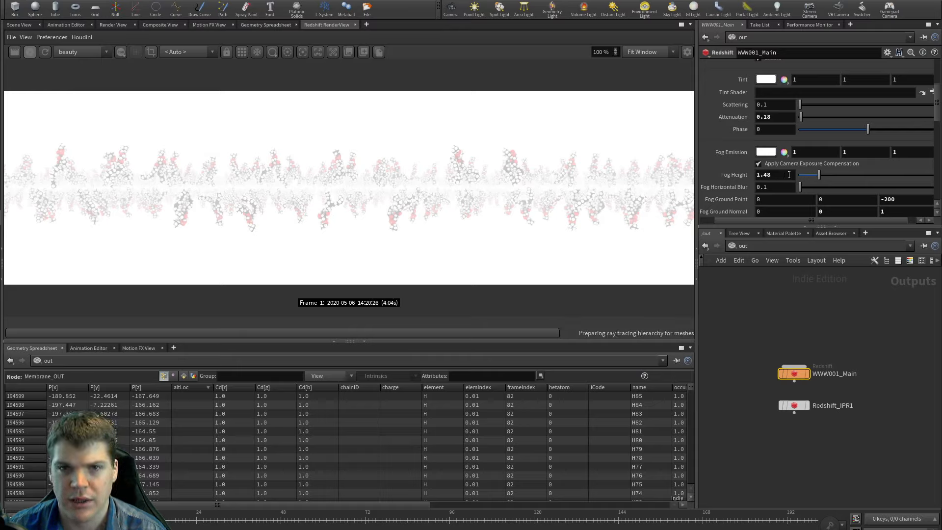
# Step: Set the Fog Ground Normal to 0, 1, 0 and the Fog Ground Point Z to 0
pyautogui.click(848, 212)
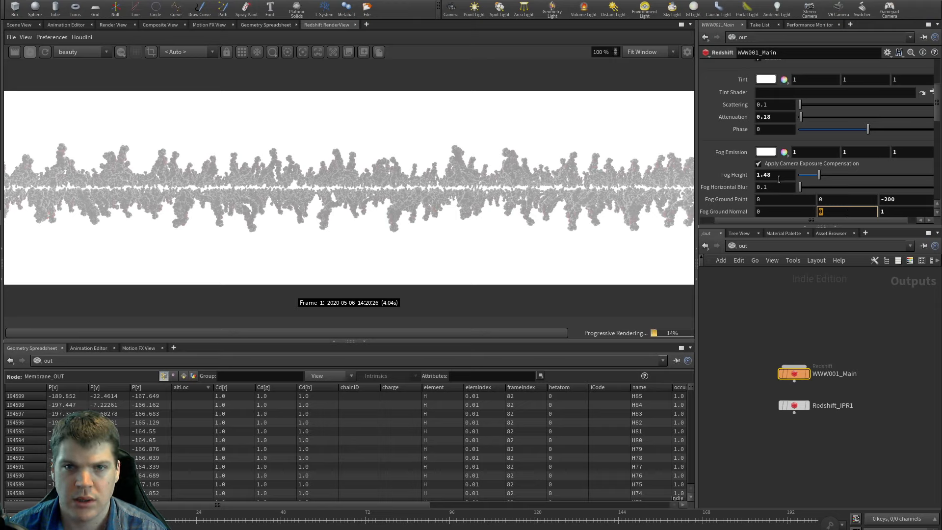
pyautogui.write('1')
pyautogui.press('Tab')
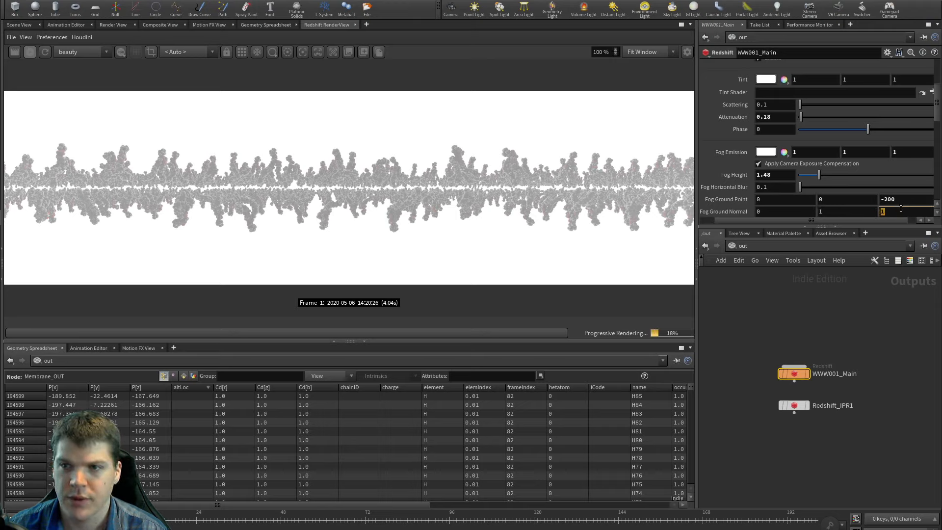
pyautogui.write('0')
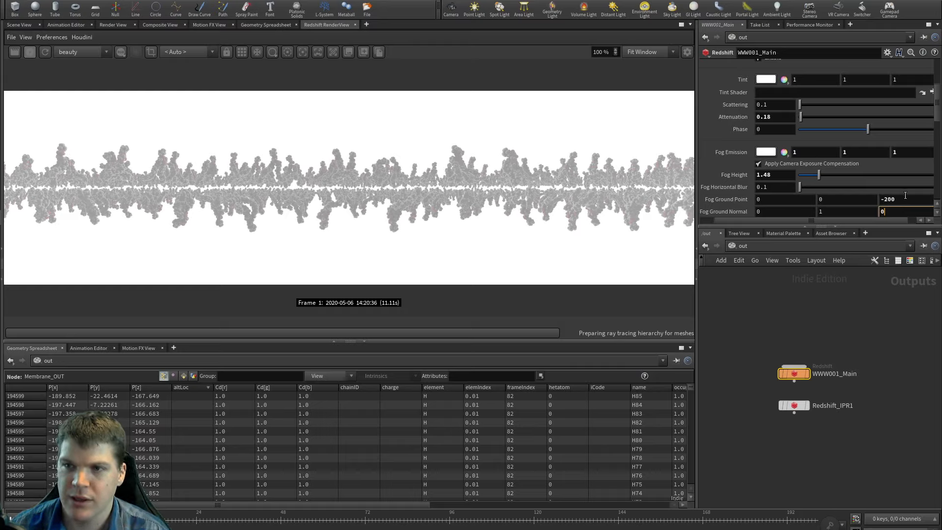
pyautogui.press('Return')
pyautogui.click(905, 198)
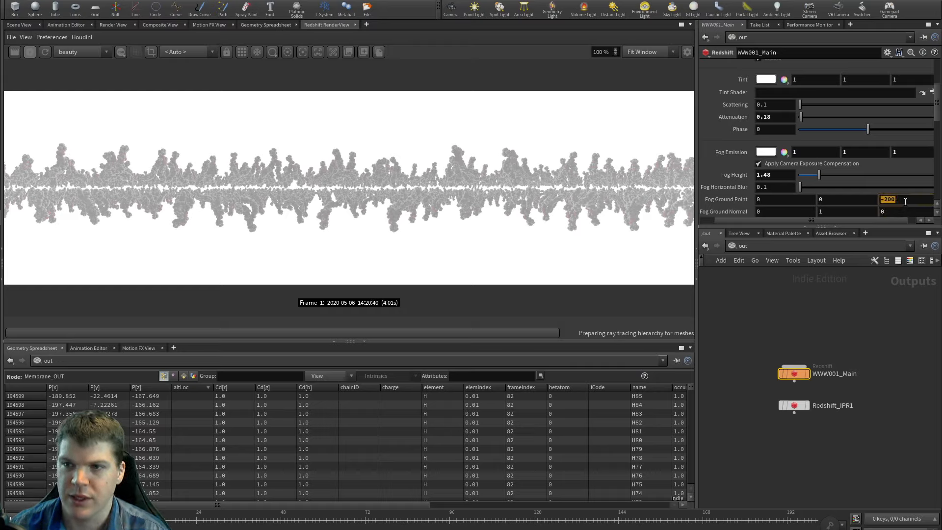
pyautogui.write('0')
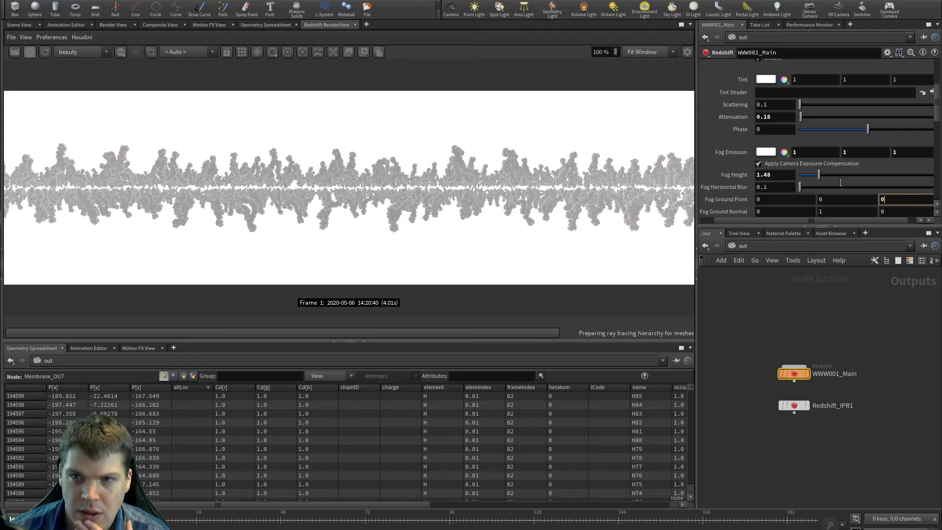
pyautogui.press('Return')
# Step: Try Fog Height values of 20, -20 and 0 to compare the fog in the interactive render
pyautogui.click(780, 175)
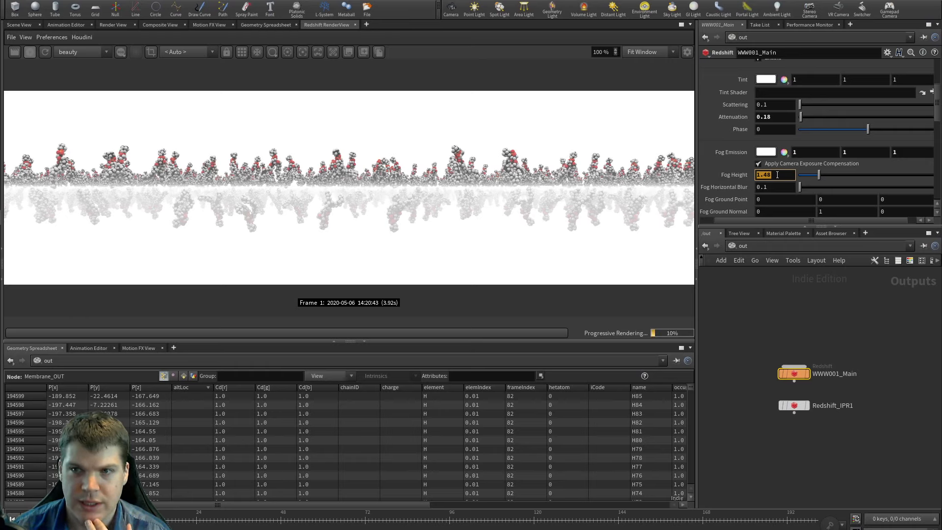
pyautogui.write('20')
pyautogui.press('Return')
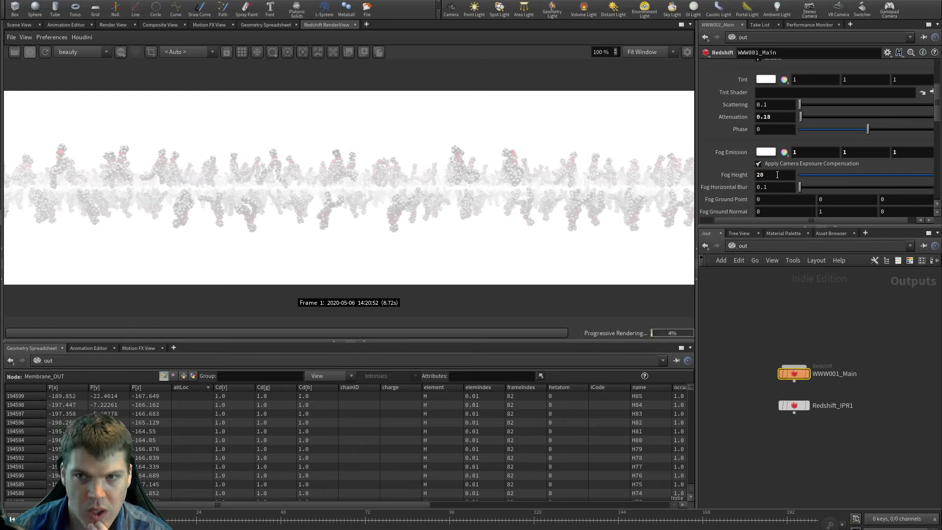
pyautogui.doubleClick(777, 175)
pyautogui.write('-20')
pyautogui.press('Return')
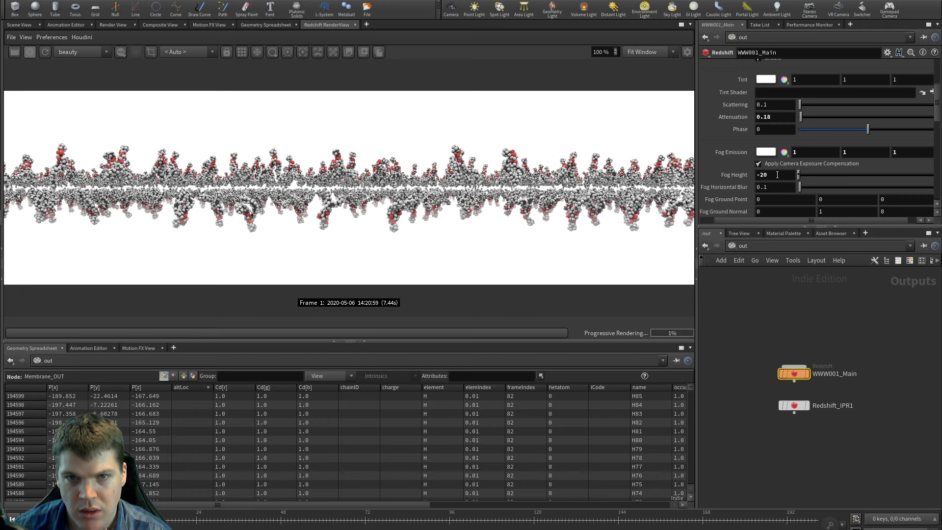
pyautogui.doubleClick(777, 174)
pyautogui.write('0')
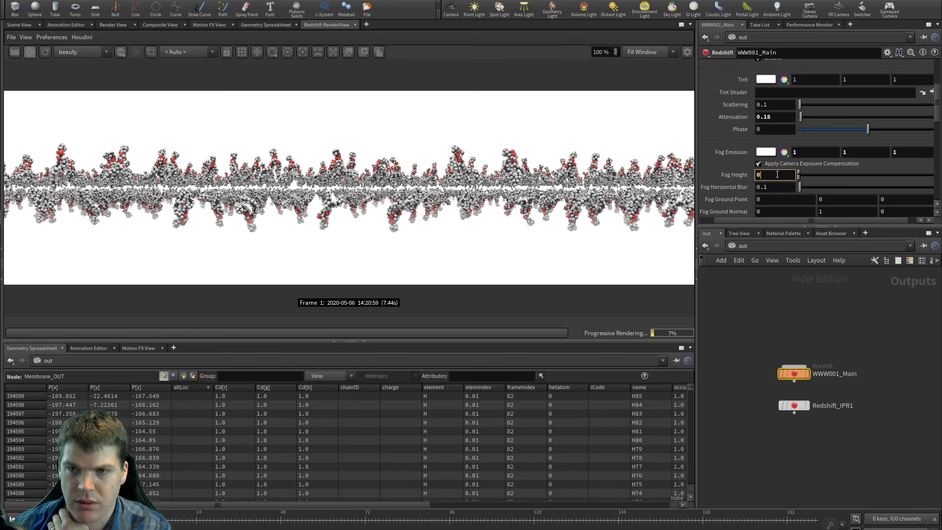
pyautogui.press('Return')
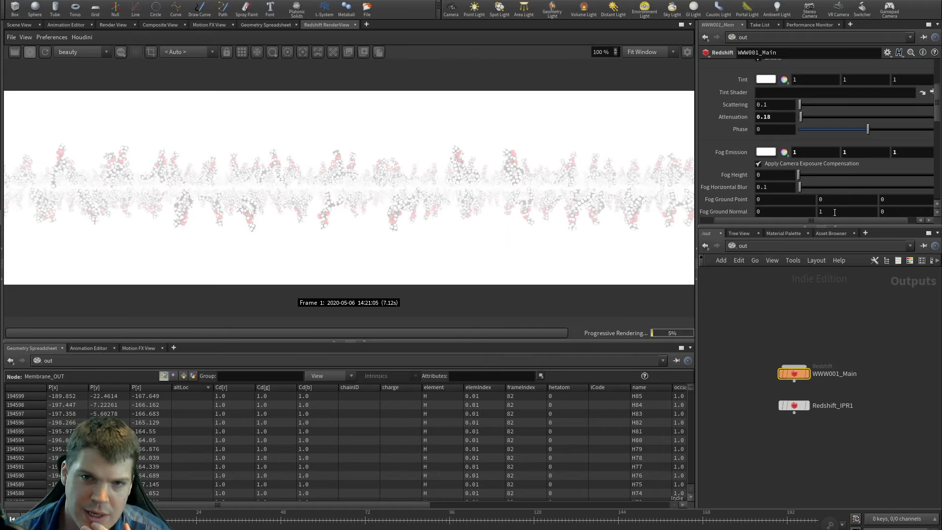
# Step: Set the Fog Height to 0.1
pyautogui.doubleClick(775, 174)
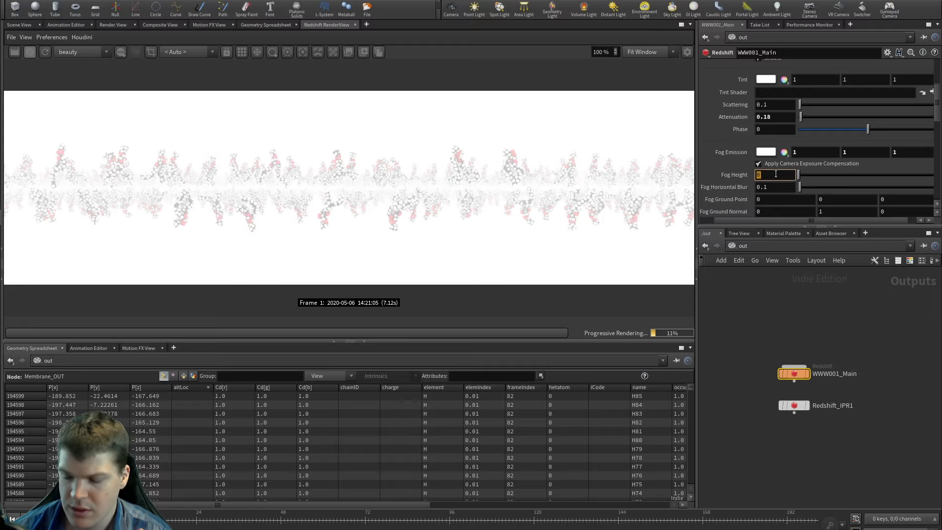
pyautogui.write('.1')
pyautogui.press('Return')
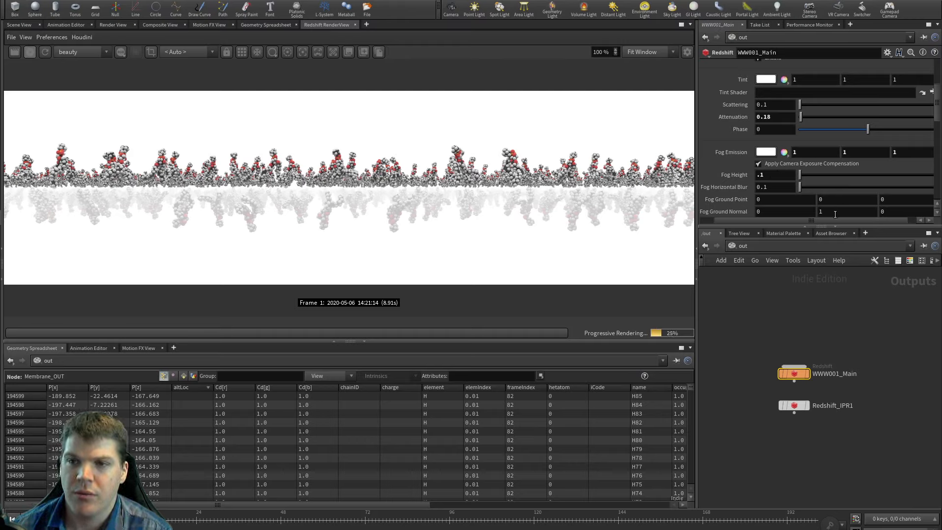
# Step: Set the Fog Ground Normal to 0, 0, 1
pyautogui.click(862, 211)
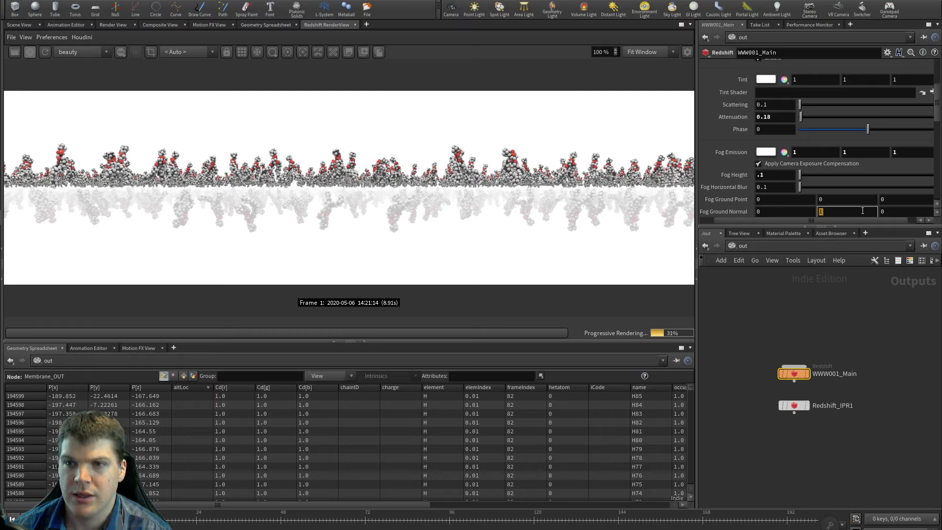
pyautogui.write('0')
pyautogui.press('Tab')
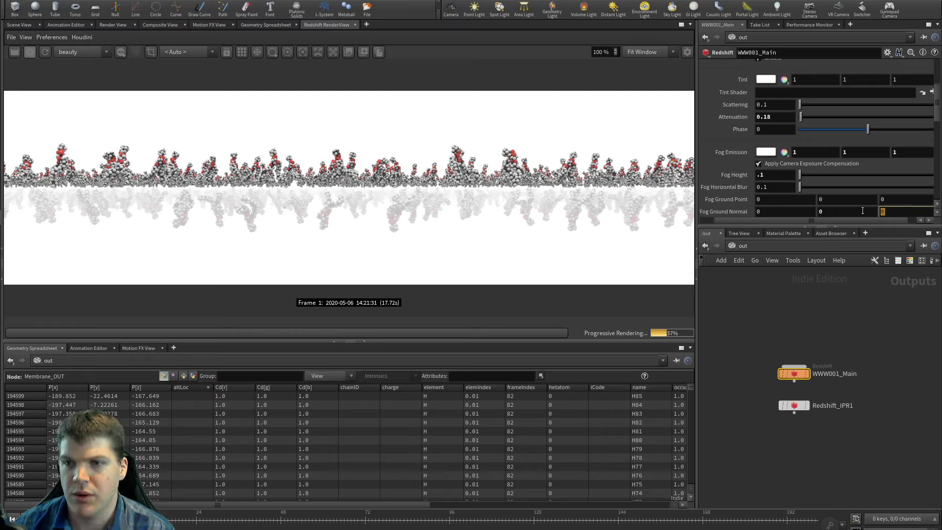
pyautogui.write('1')
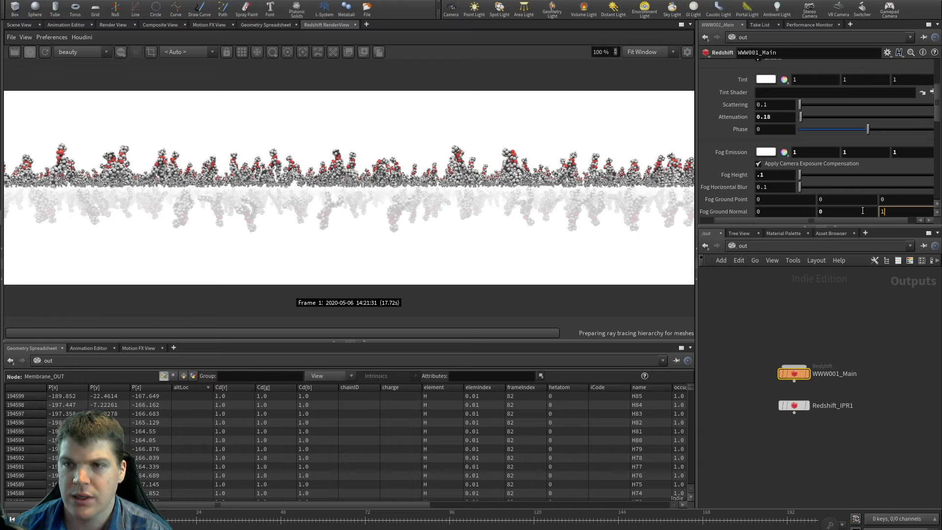
pyautogui.press('Return')
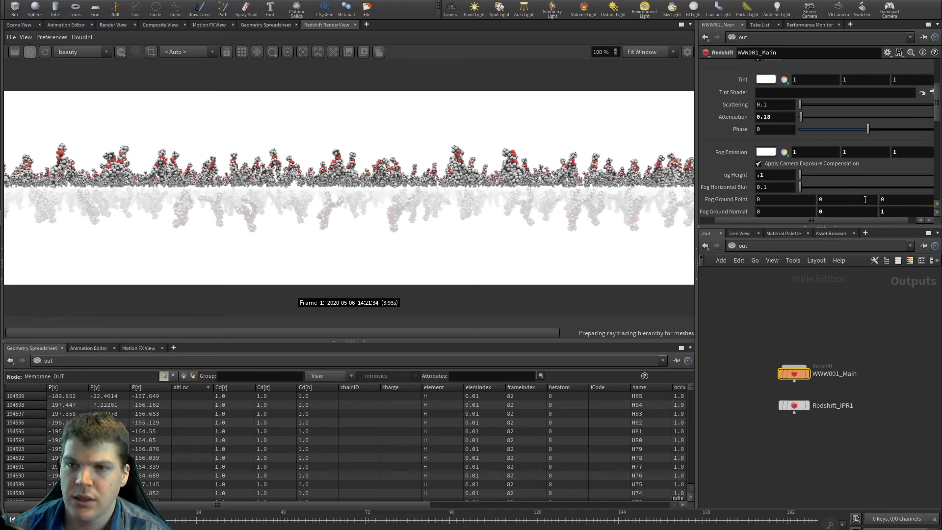
# Step: Try Fog Ground Point Z values of -100 and -200 to compare the fog in the interactive render
pyautogui.click(896, 200)
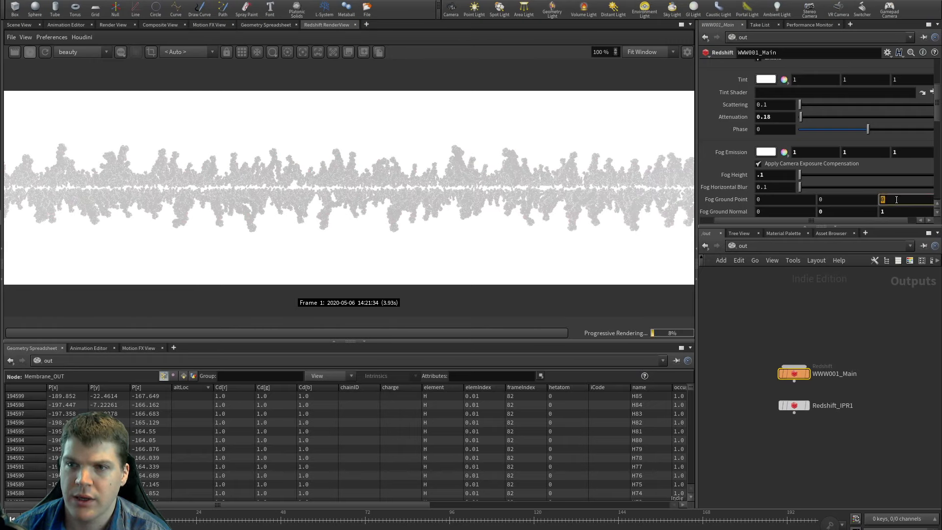
pyautogui.write('-100')
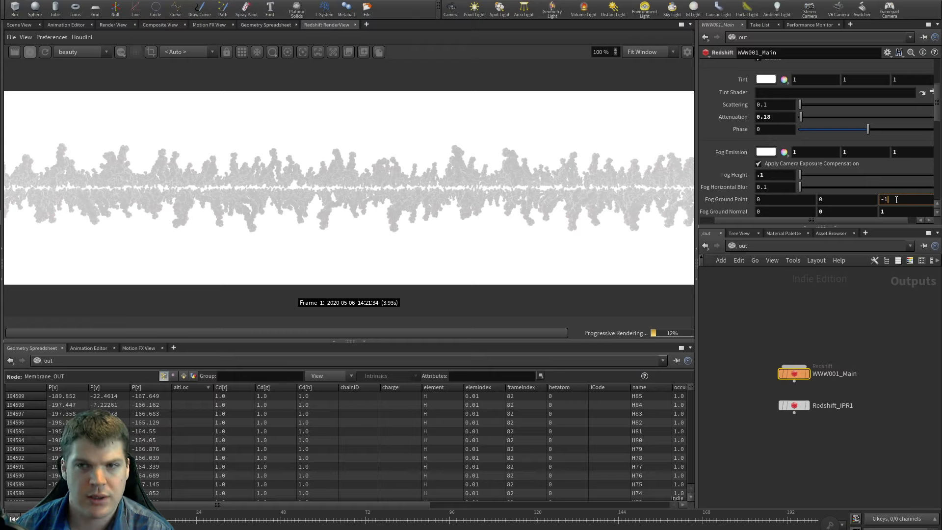
pyautogui.press('Return')
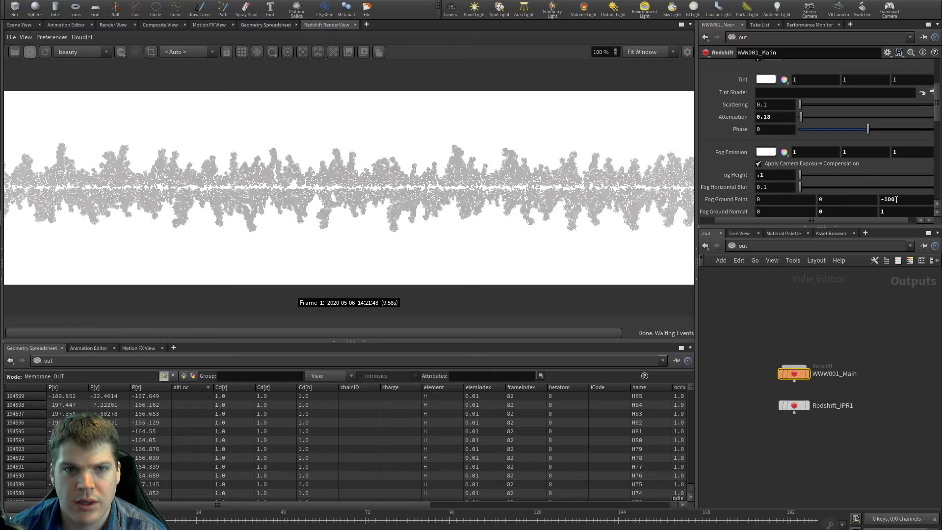
pyautogui.doubleClick(892, 199)
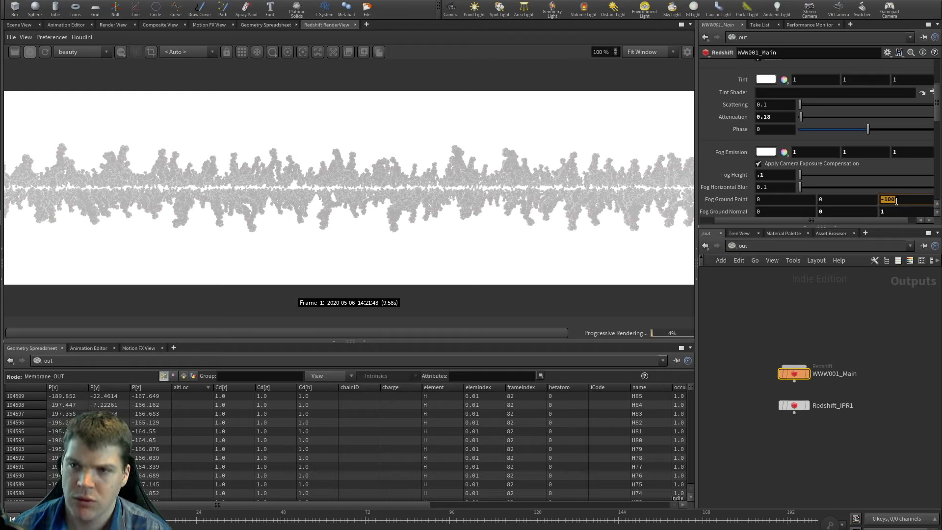
pyautogui.write('-200')
pyautogui.press('Return')
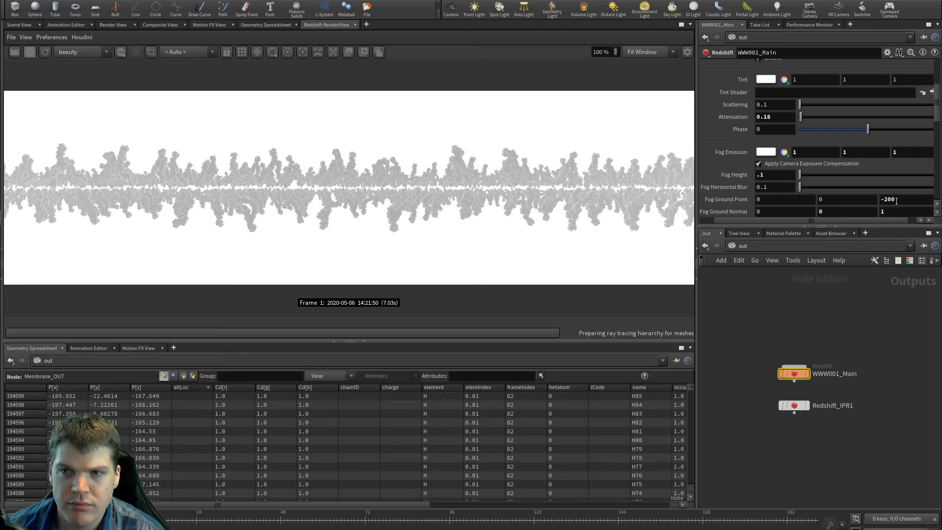
# Step: Set the Fog Height to 100
pyautogui.doubleClick(778, 175)
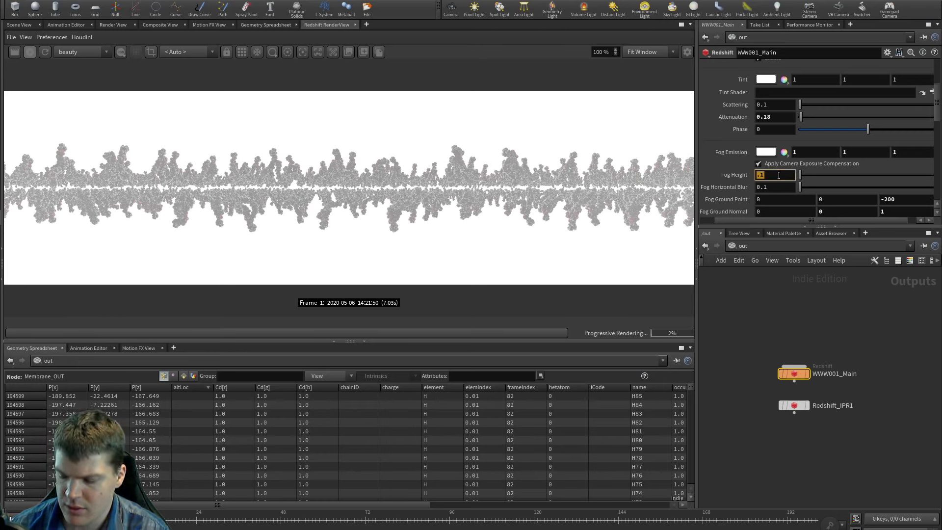
pyautogui.write('100')
pyautogui.press('Return')
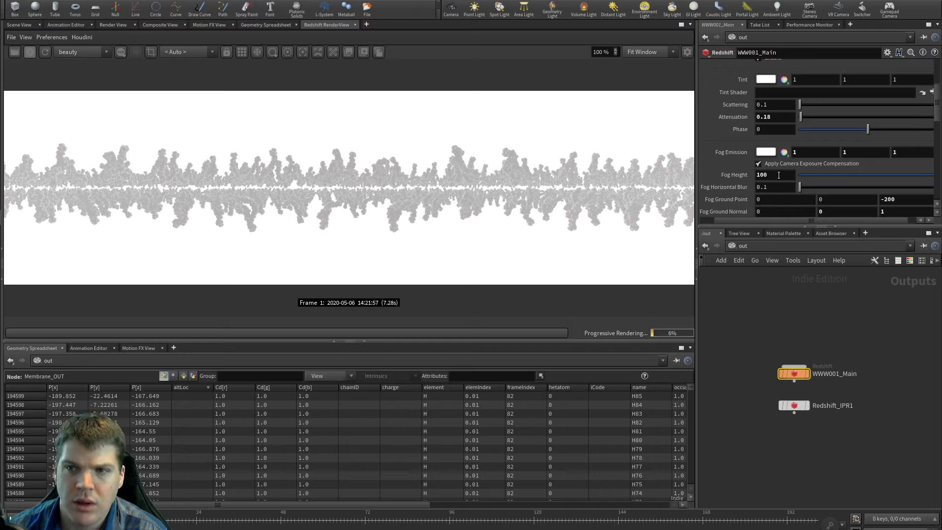
# Step: Try Fog Ground Point Z values of 100, 300 and -200 to compare the fog in the interactive render
pyautogui.doubleClick(885, 199)
pyautogui.write('100')
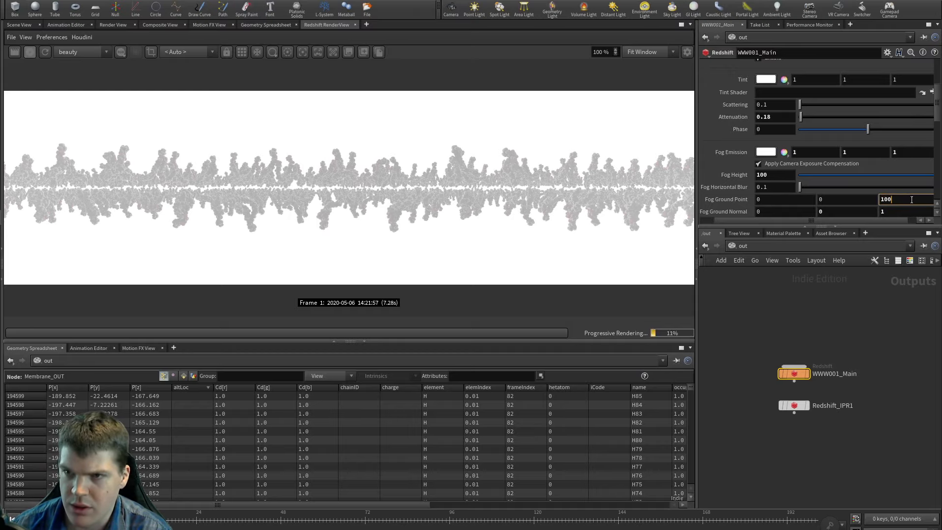
pyautogui.press('Return')
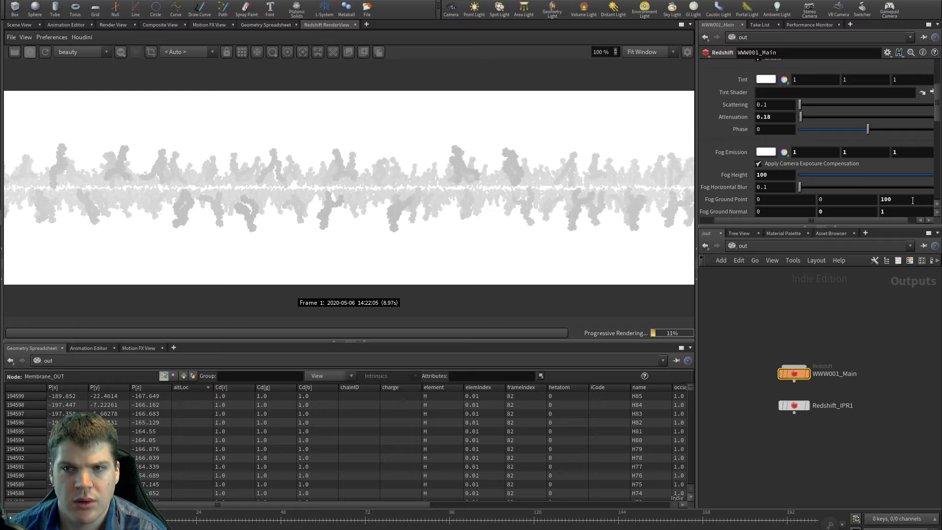
pyautogui.click(909, 201)
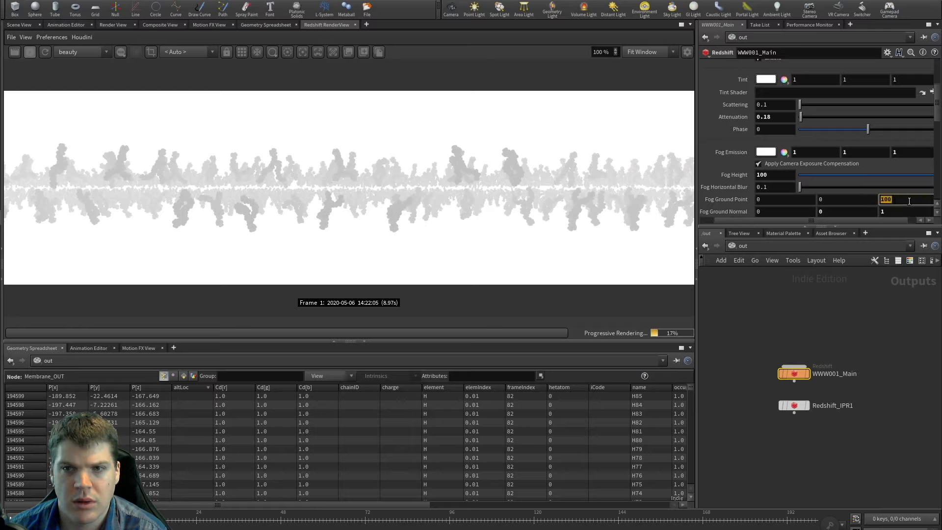
pyautogui.write('300')
pyautogui.press('Return')
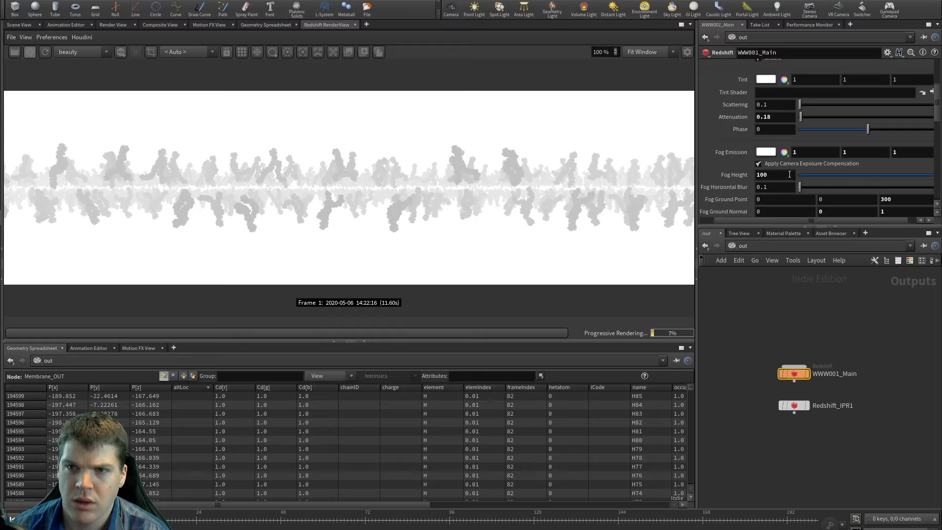
pyautogui.click(900, 201)
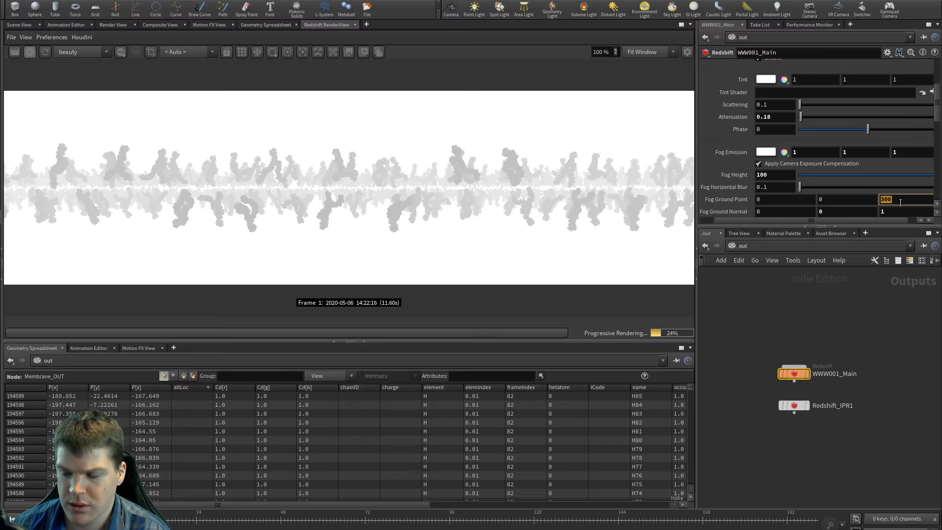
pyautogui.write('-200')
pyautogui.press('Return')
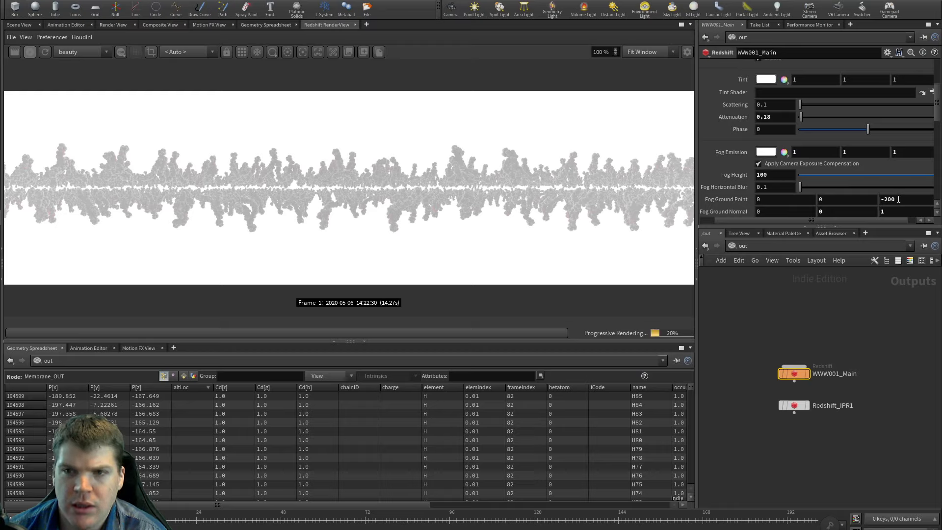
# Step: Return the Fog Ground Normal to 0, 1, 0
pyautogui.click(861, 210)
pyautogui.write('1')
pyautogui.press('Return')
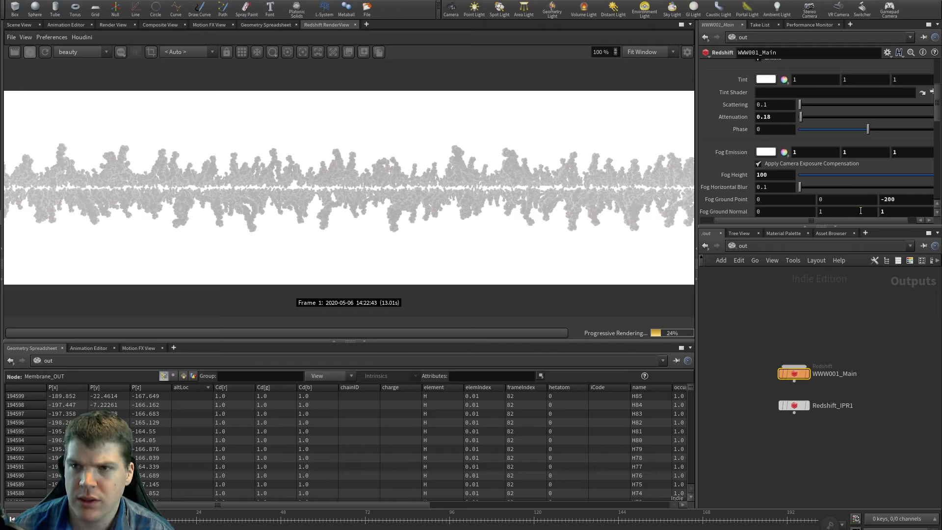
pyautogui.click(890, 210)
pyautogui.write('0')
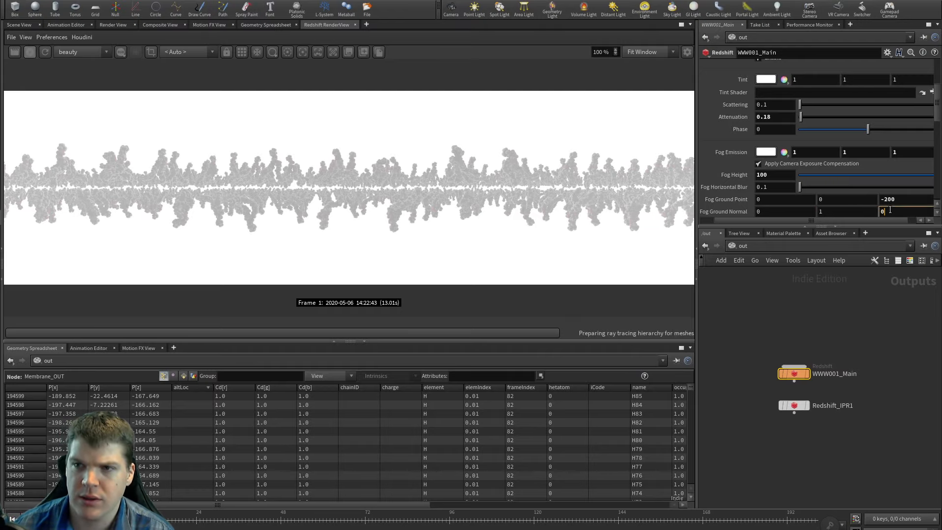
# Step: Set the Fog Ground Point to 0, -200, 0
pyautogui.click(843, 199)
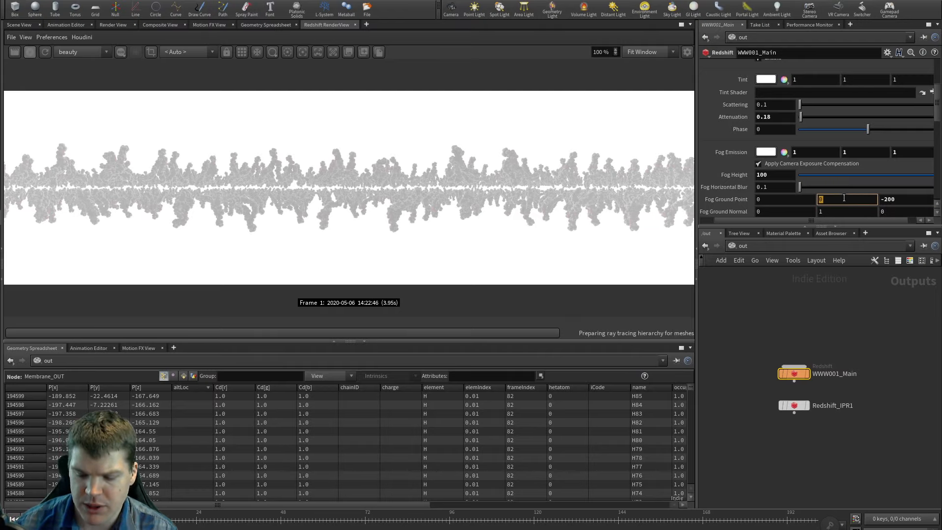
pyautogui.write('-200')
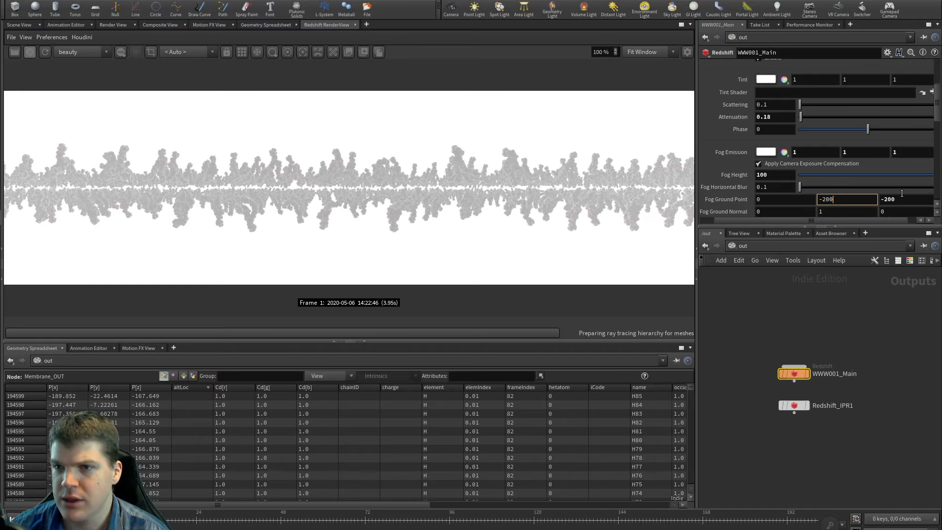
pyautogui.press('Return')
pyautogui.click(900, 200)
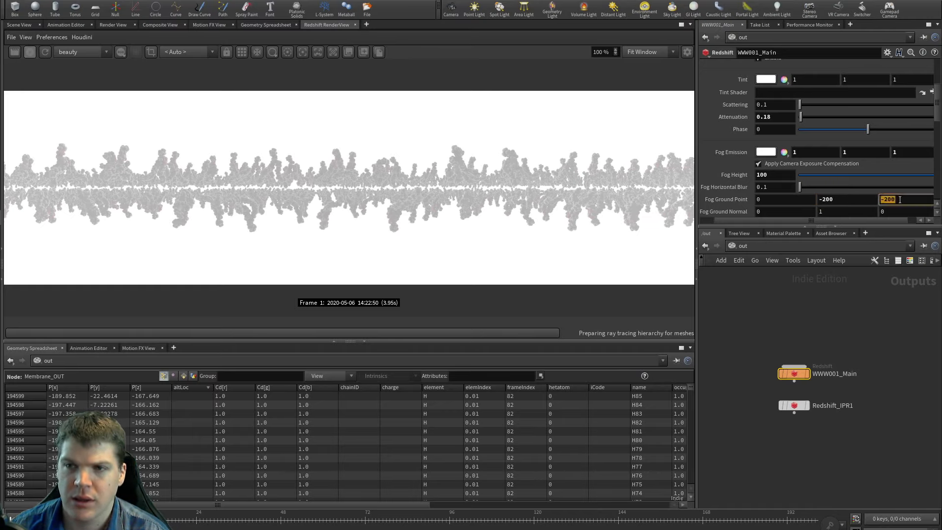
pyautogui.write('0')
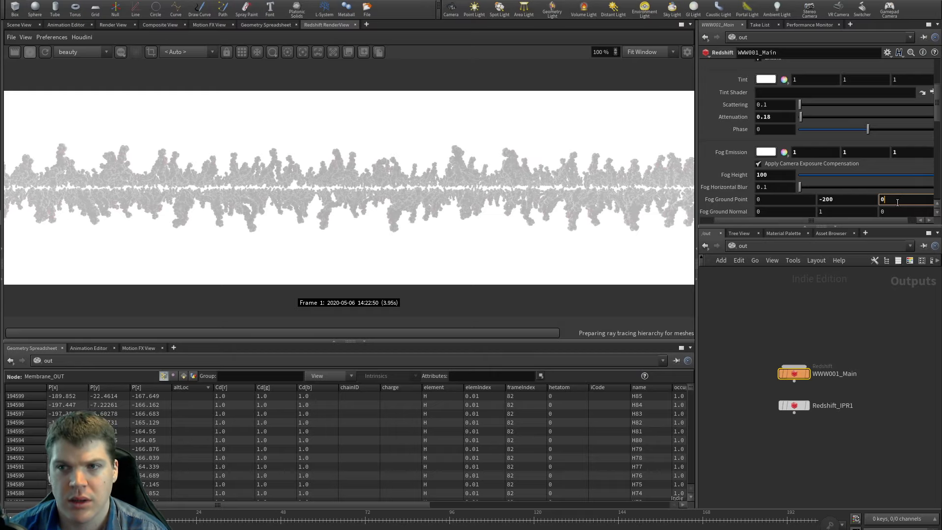
pyautogui.press('Return')
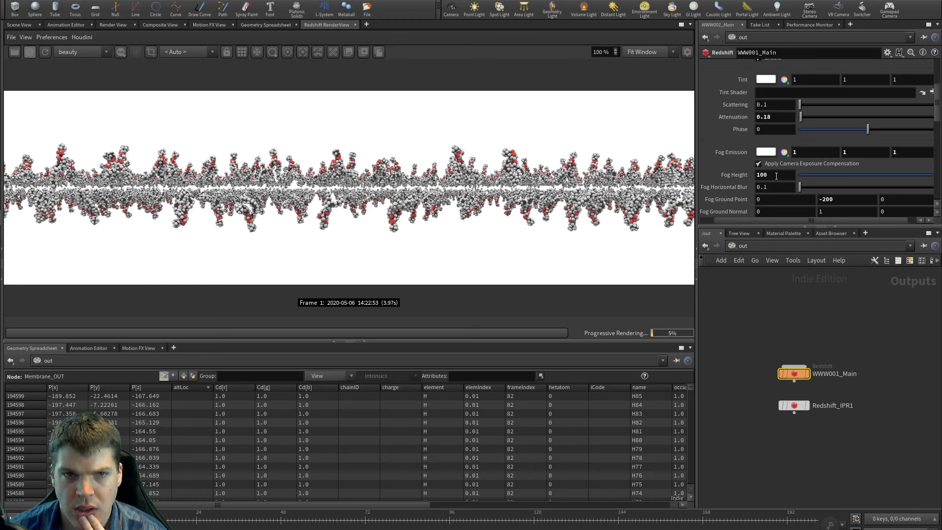
# Step: Set the Fog Height to 200
pyautogui.doubleClick(776, 176)
pyautogui.write('200')
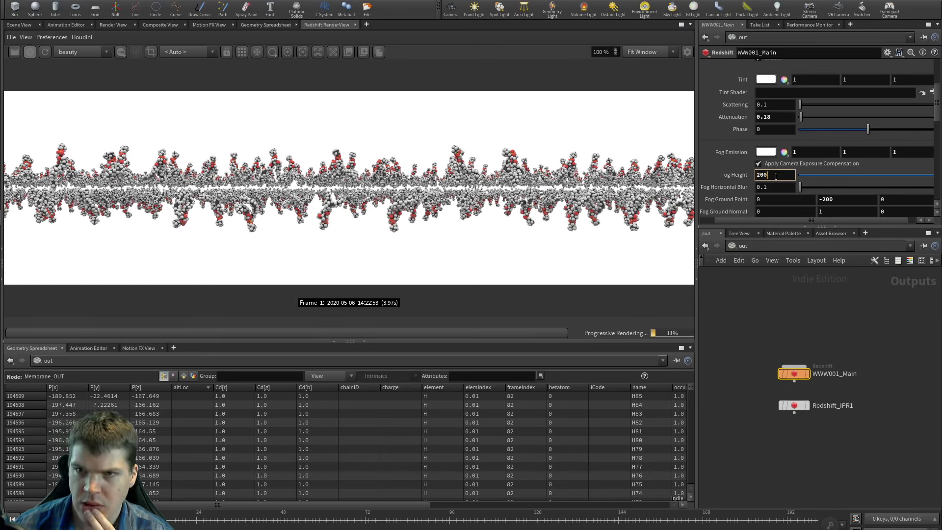
pyautogui.press('Return')
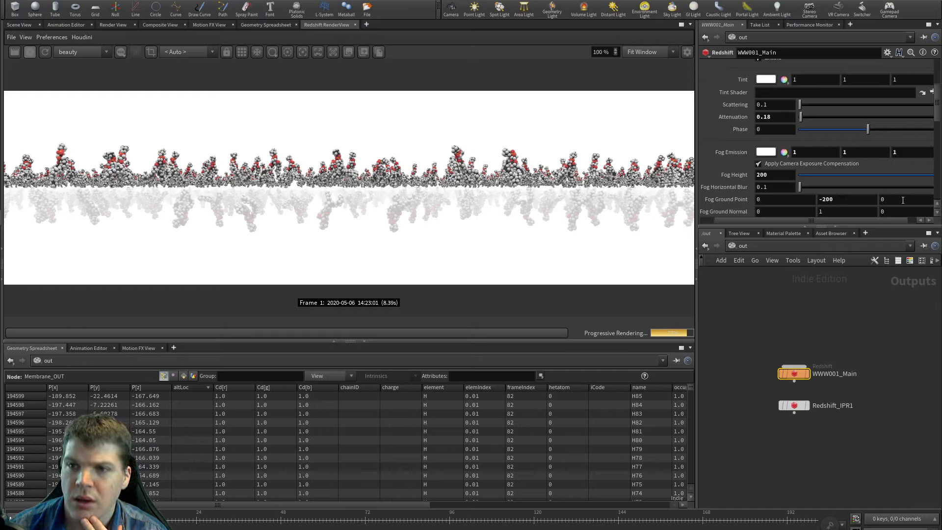
# Step: Change the Fog Ground Normal to point along Z, with Y at 0 and Z at 1
pyautogui.click(852, 212)
pyautogui.write('0')
pyautogui.press('Tab')
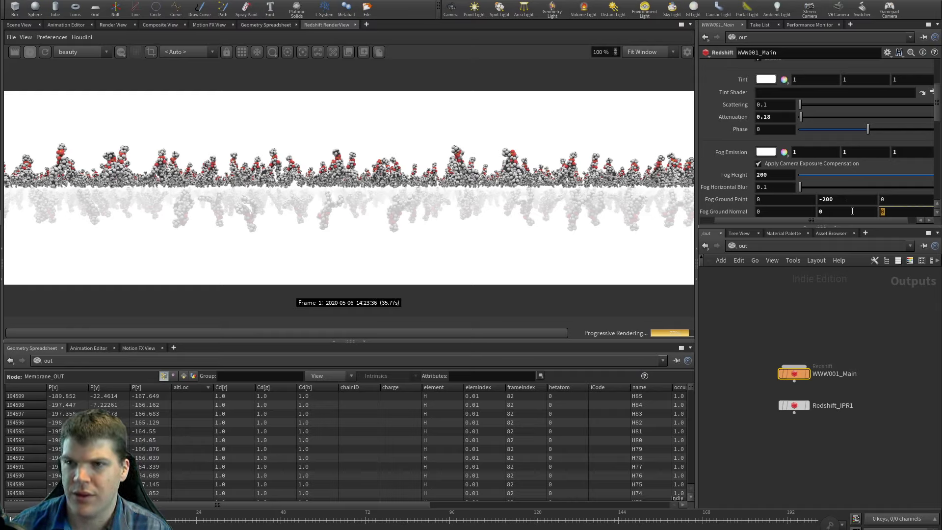
pyautogui.write('1')
pyautogui.press('Tab')
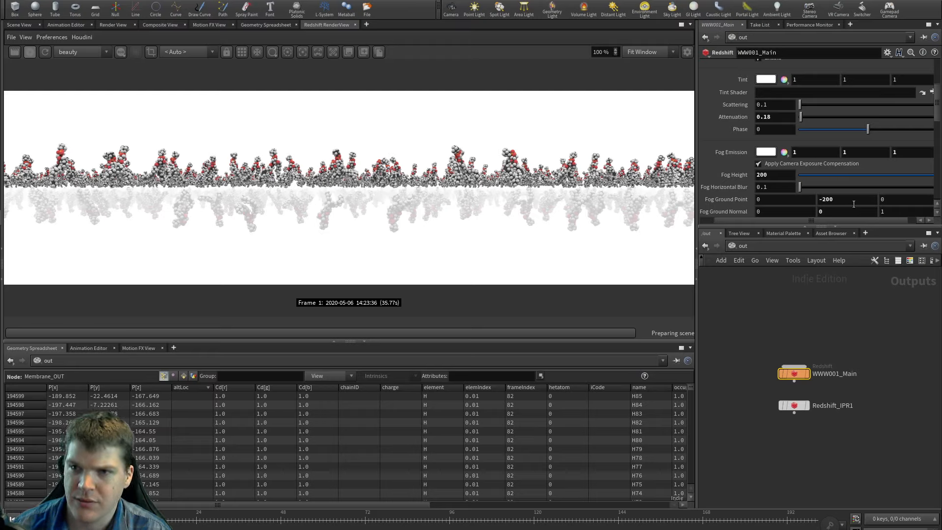
# Step: Open the Fog Ground Point Y value for editing
pyautogui.click(854, 199)
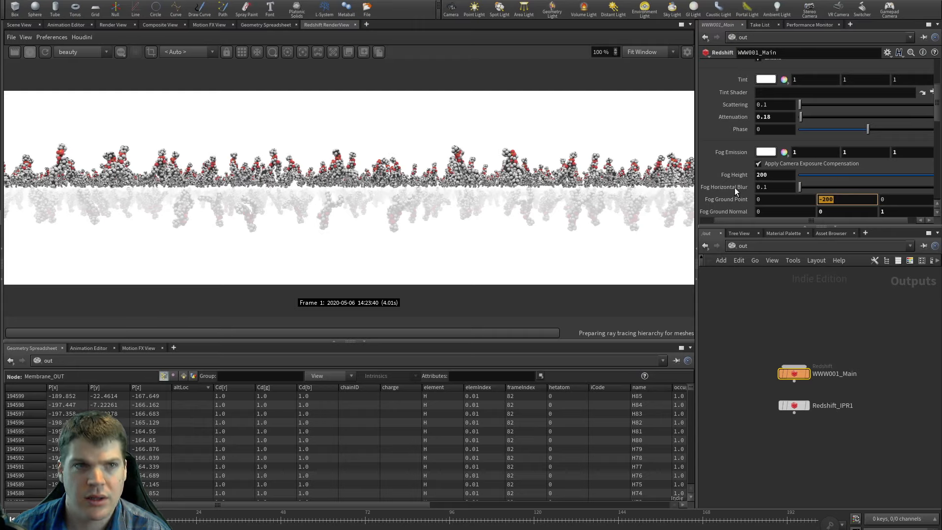
pyautogui.doubleClick(846, 200)
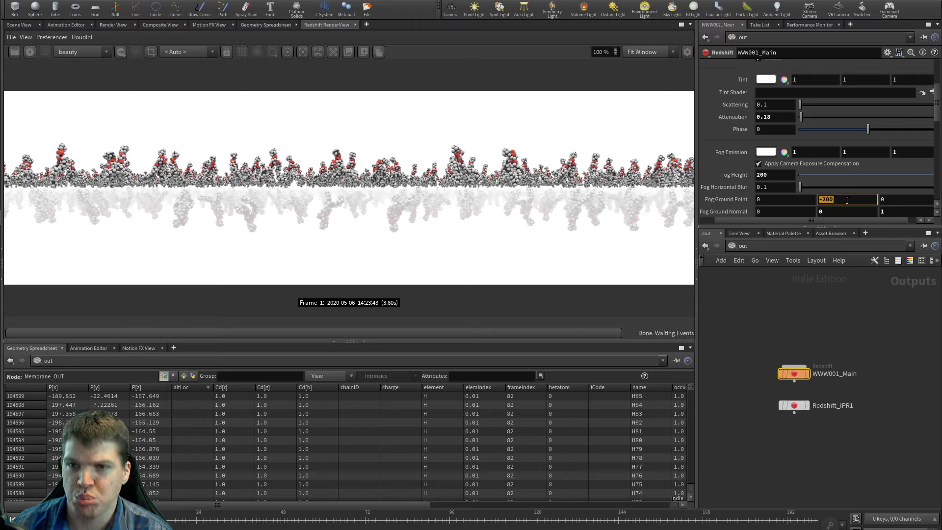
# Step: Set the Y component of the Fog Ground Point to 0 and its Z component to -800
pyautogui.write('-')
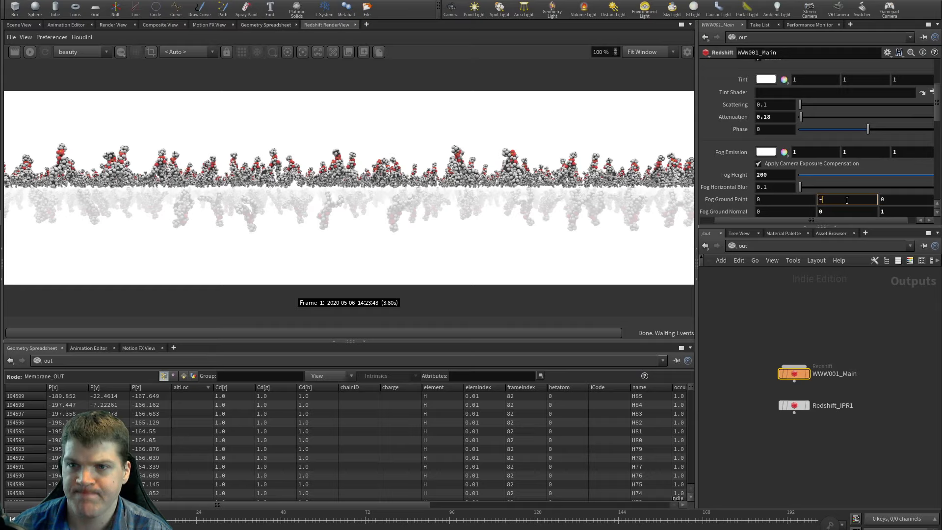
pyautogui.press('Tab')
pyautogui.write('-')
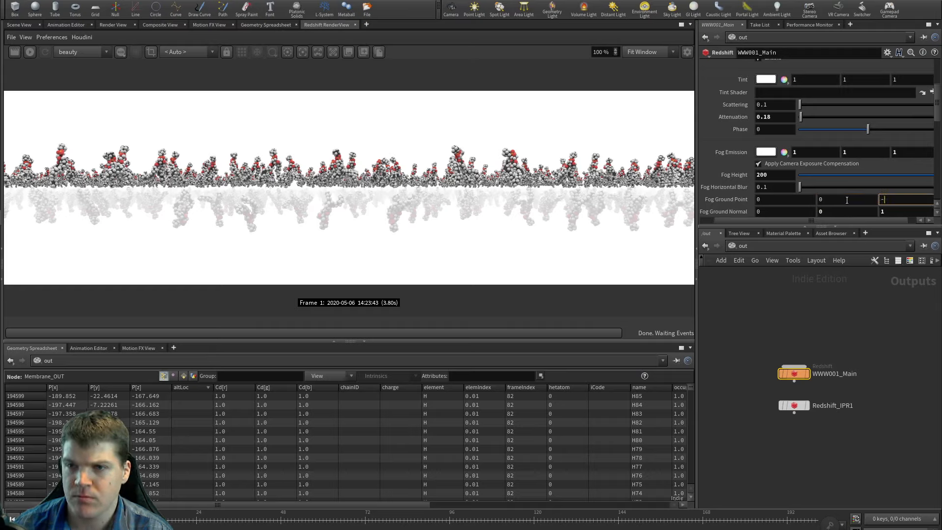
pyautogui.write('800')
pyautogui.press('Return')
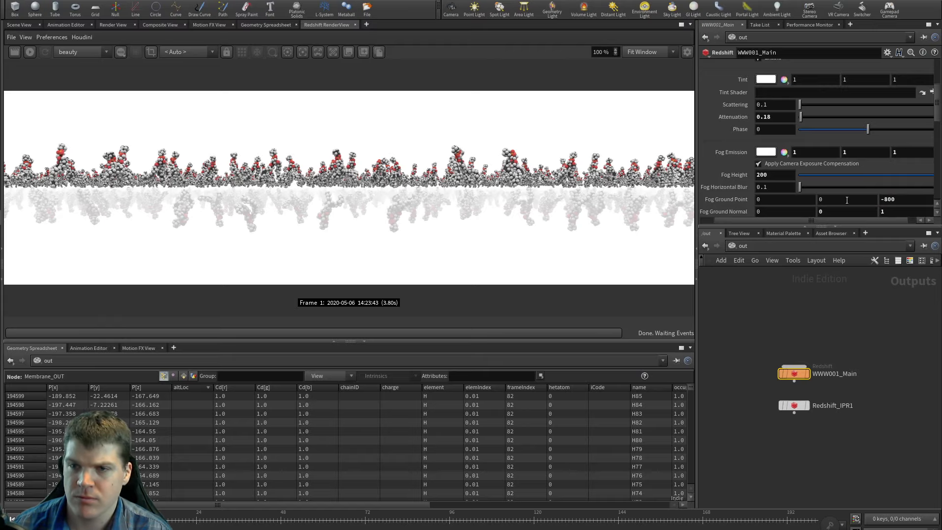
# Step: Set the Fog Height to 500 and start the interactive render preview
pyautogui.click(776, 174)
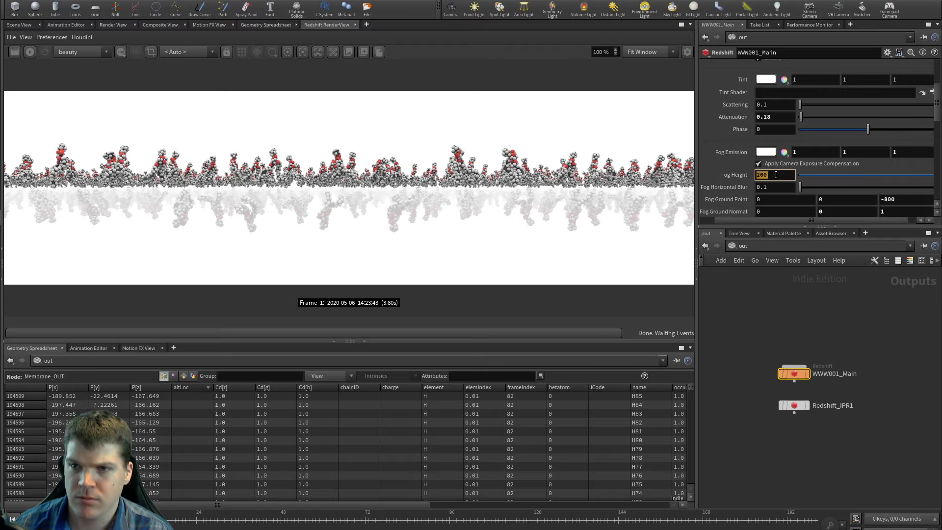
pyautogui.write('500')
pyautogui.press('Return')
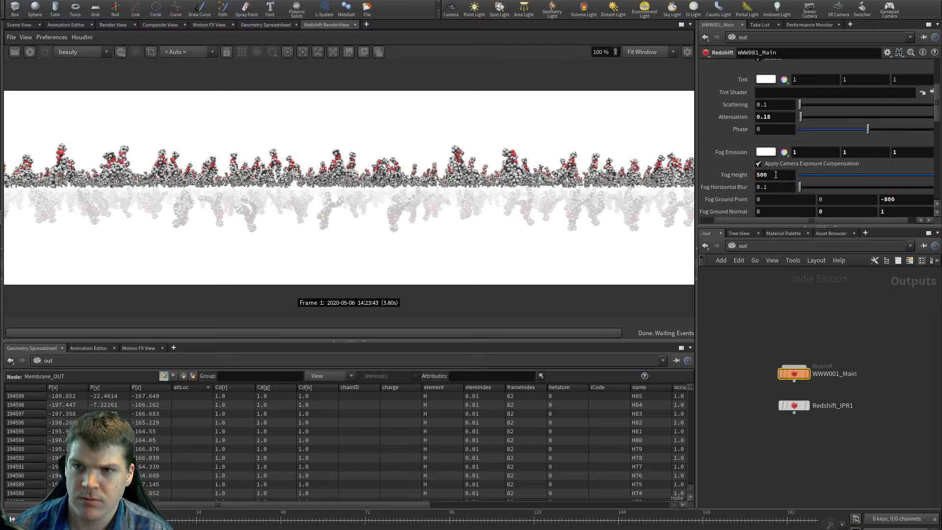
pyautogui.click(30, 53)
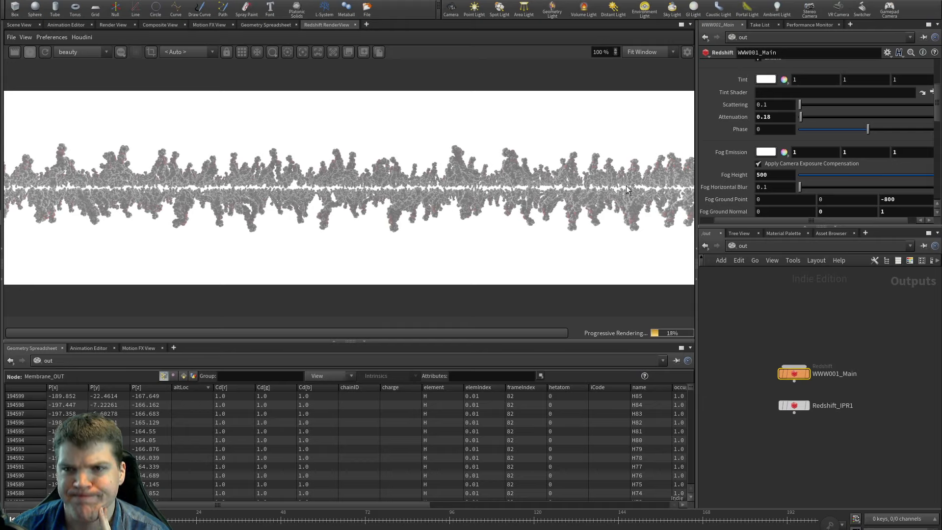
# Step: Set the Fog Height to 0 and the Z component of the Fog Ground Point to 0
pyautogui.doubleClick(779, 175)
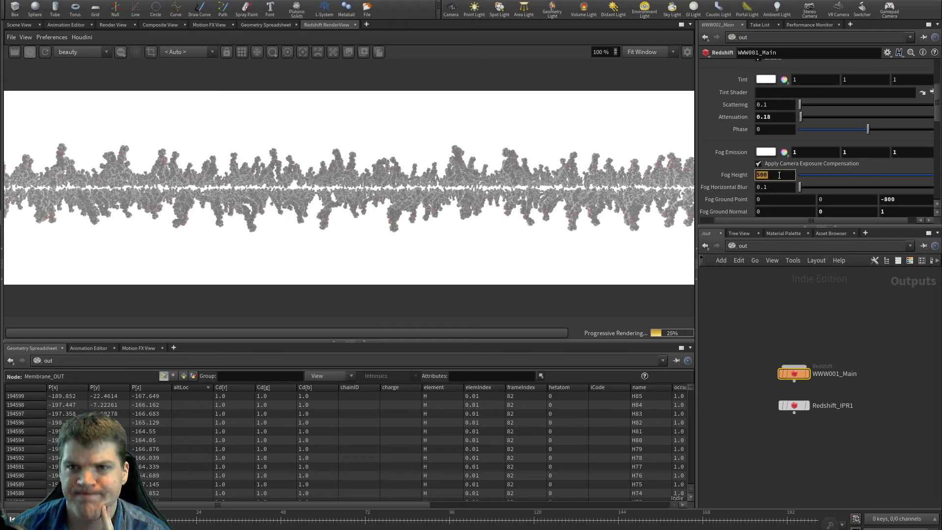
pyautogui.write('0')
pyautogui.press('Return')
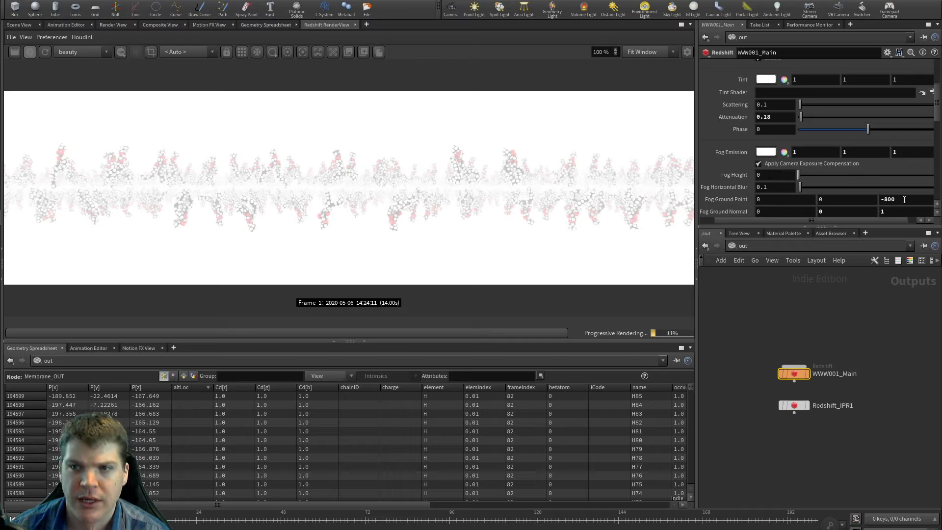
pyautogui.doubleClick(902, 199)
pyautogui.write('0')
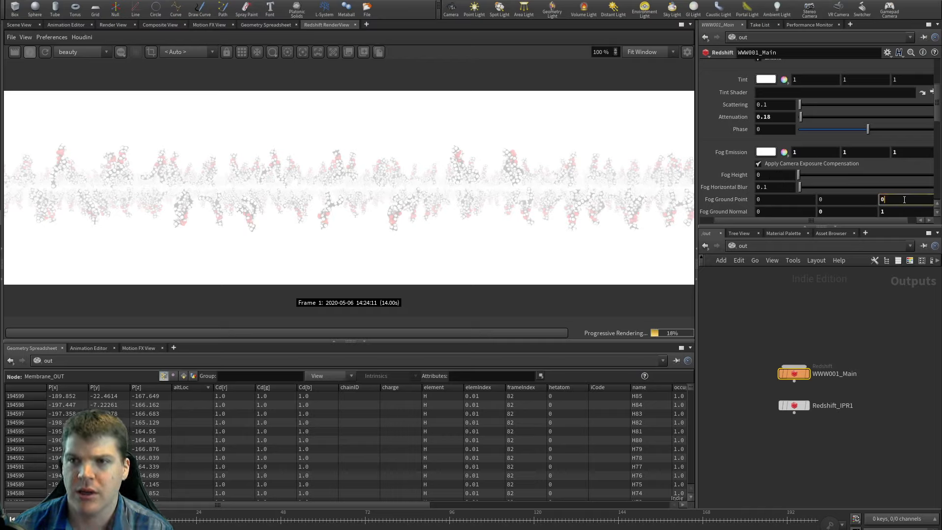
pyautogui.press('Return')
# Step: Set the Fog Ground Normal to 0, 1, 0
pyautogui.click(847, 214)
pyautogui.write('1')
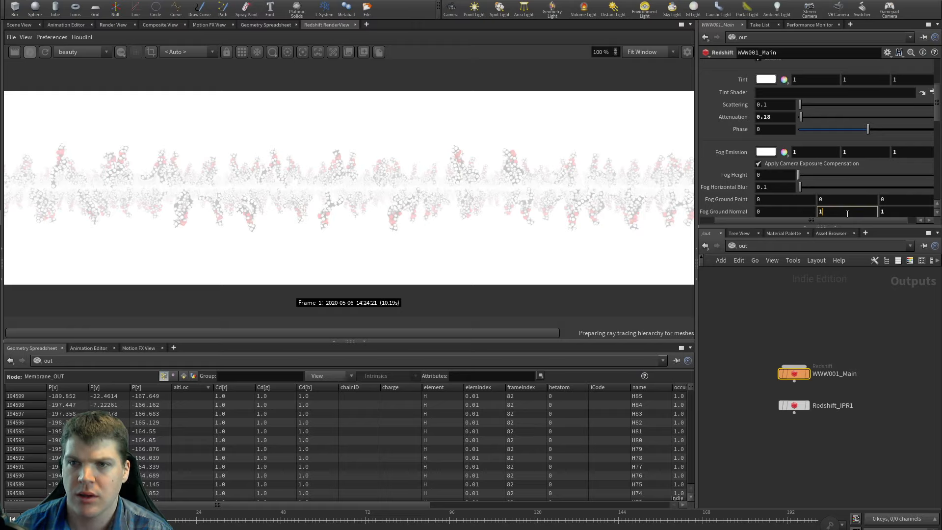
pyautogui.press('Tab')
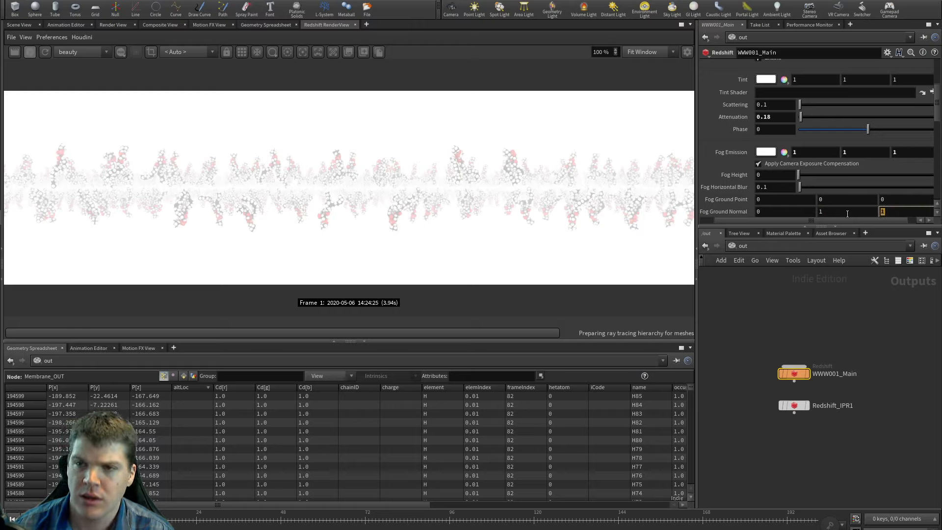
pyautogui.write('0')
pyautogui.press('Return')
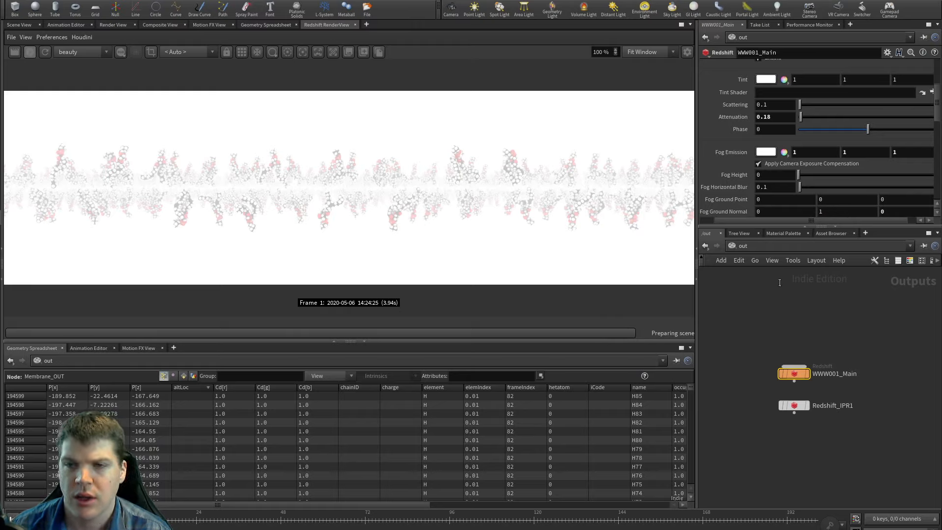
# Step: Set the volume fog's Attenuation to 0.03 and its Scattering to .5
pyautogui.click(781, 117)
pyautogui.write('0.03')
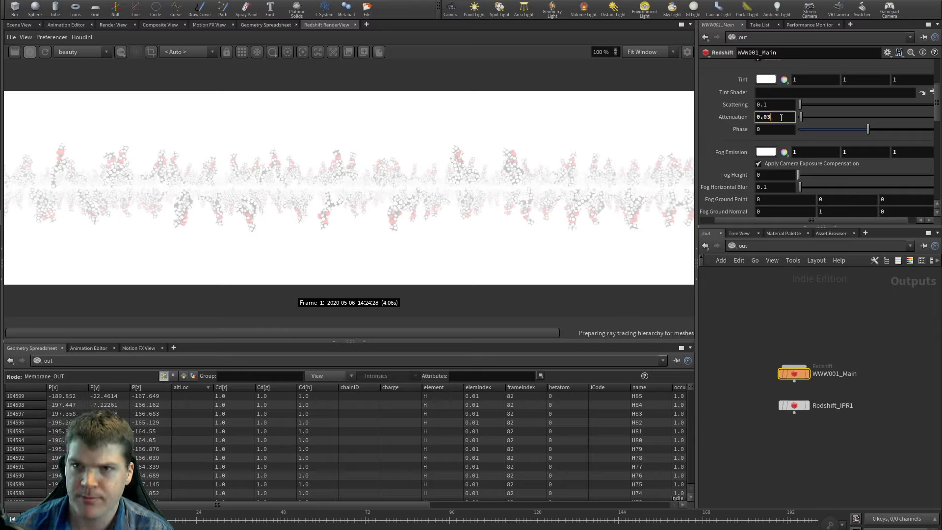
pyautogui.press('Return')
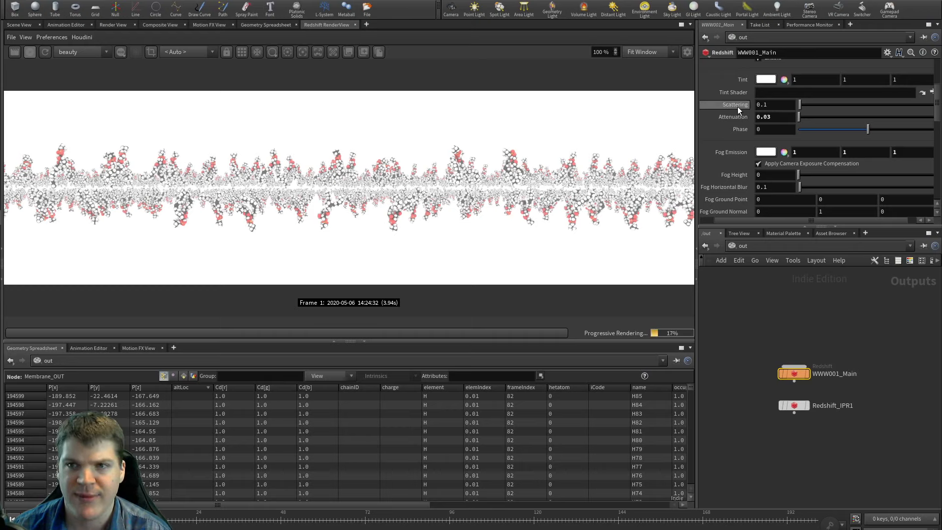
pyautogui.click(778, 105)
pyautogui.write('.5')
pyautogui.press('Tab')
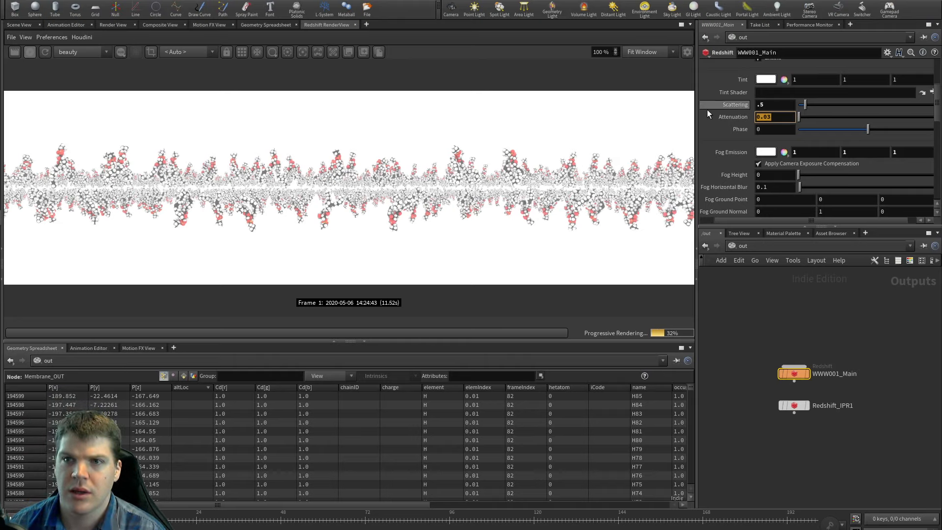
# Step: Toggle the volume lighting off and on to compare the renders, and leave it disabled
pyautogui.scroll(2, 707, 110)
pyautogui.click(758, 83)
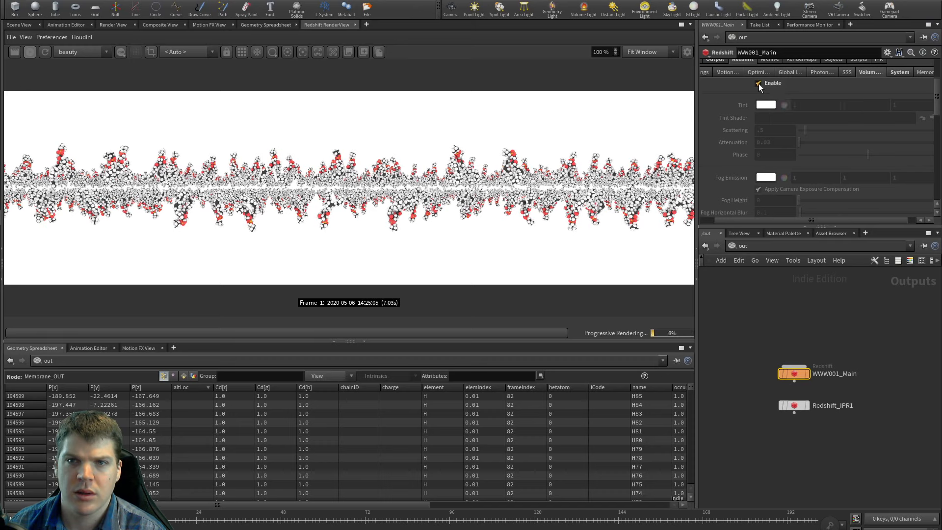
pyautogui.click(758, 83)
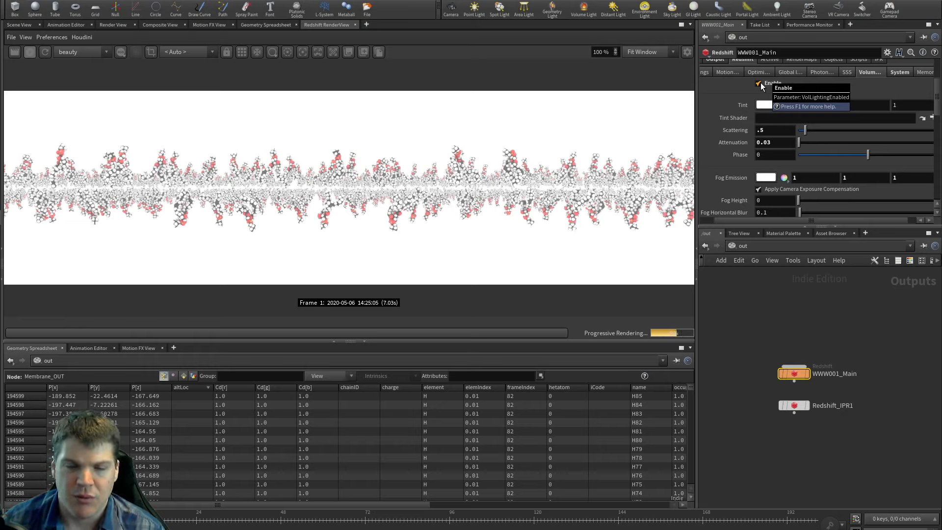
pyautogui.click(758, 82)
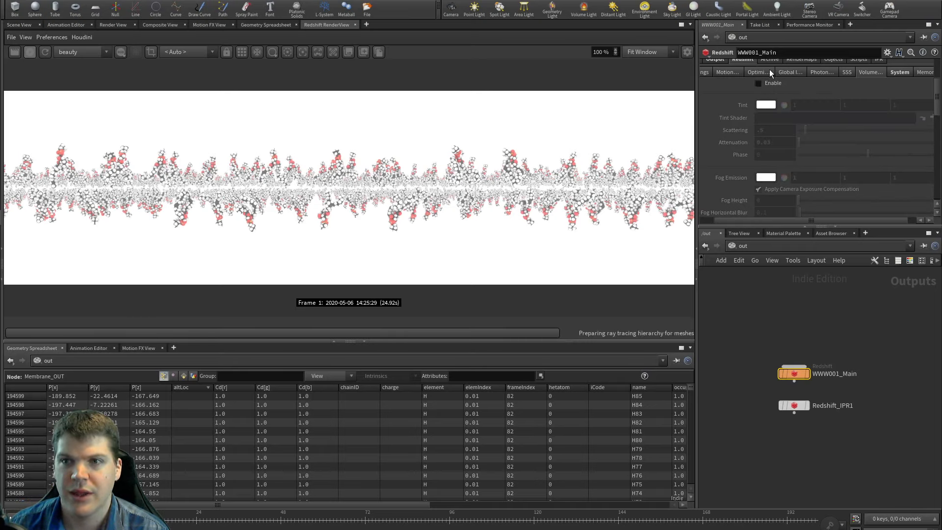
# Step: Go to the object network and show the light settings of the rslightdome1 dome light
pyautogui.click(767, 295)
pyautogui.moveTo(750, 315); pyautogui.dragTo(771, 310, button='middle')
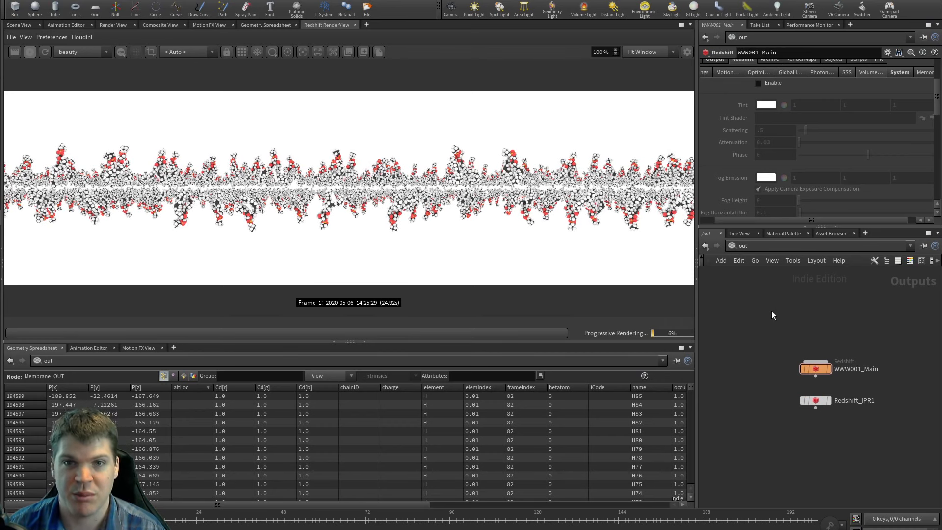
pyautogui.moveTo(783, 315); pyautogui.dragTo(768, 320, button='middle')
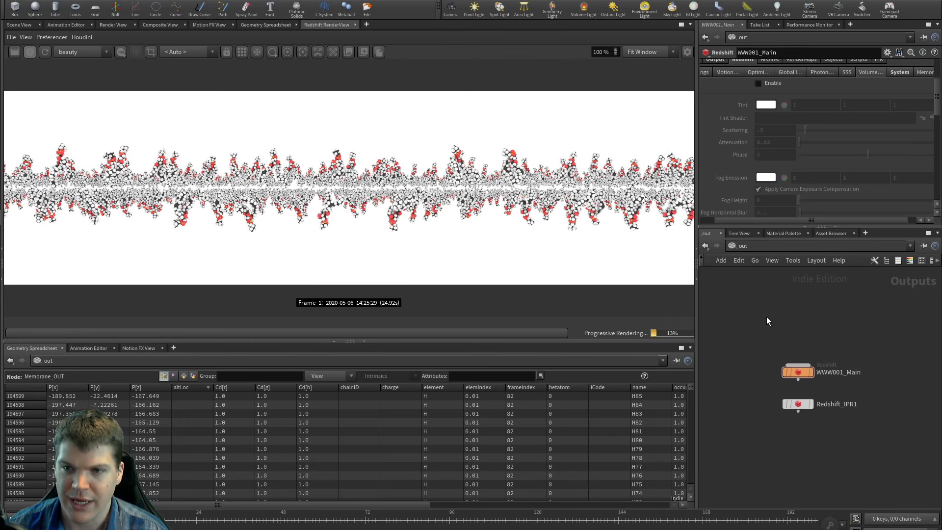
pyautogui.press('1')
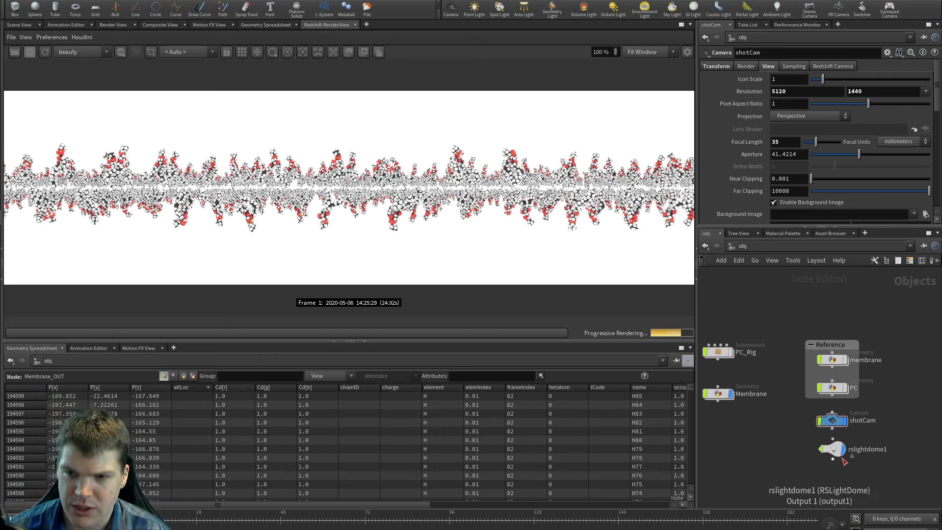
pyautogui.moveTo(839, 452); pyautogui.dragTo(840, 453)
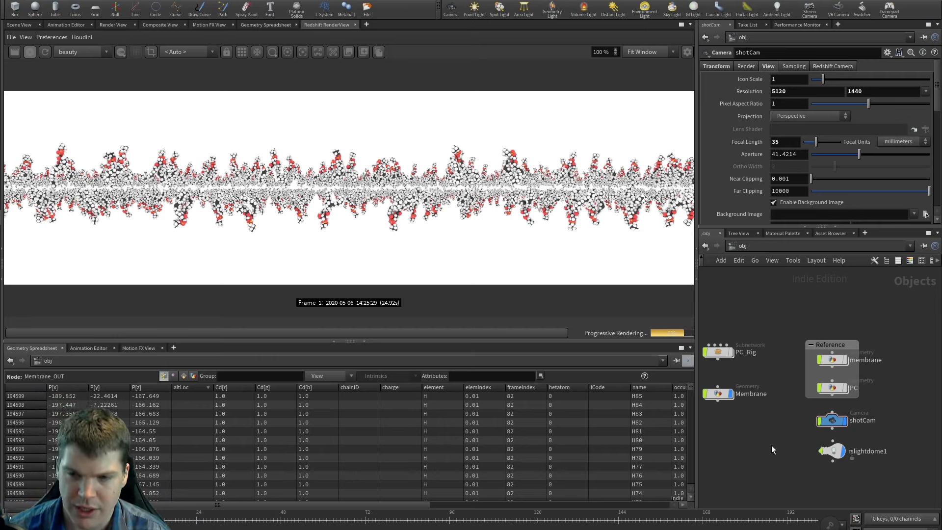
pyautogui.moveTo(771, 442); pyautogui.dragTo(778, 441, button='middle')
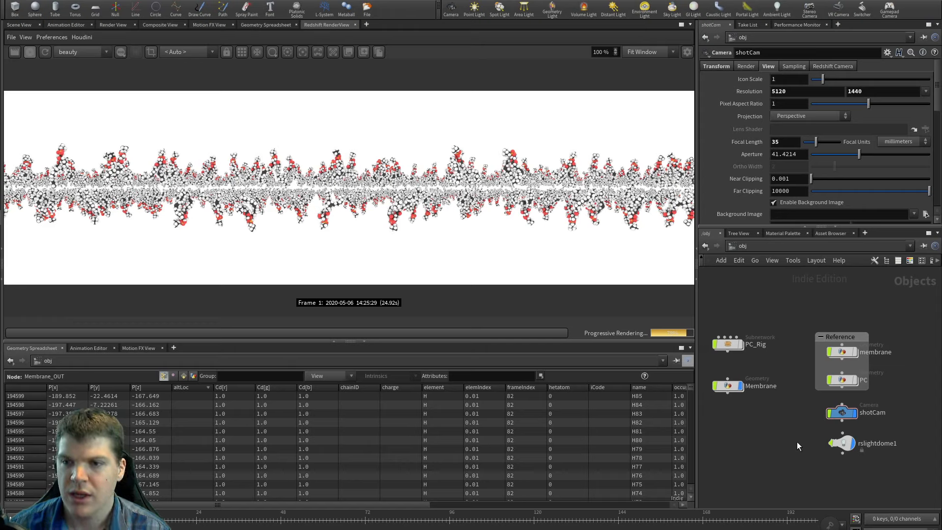
pyautogui.click(842, 445)
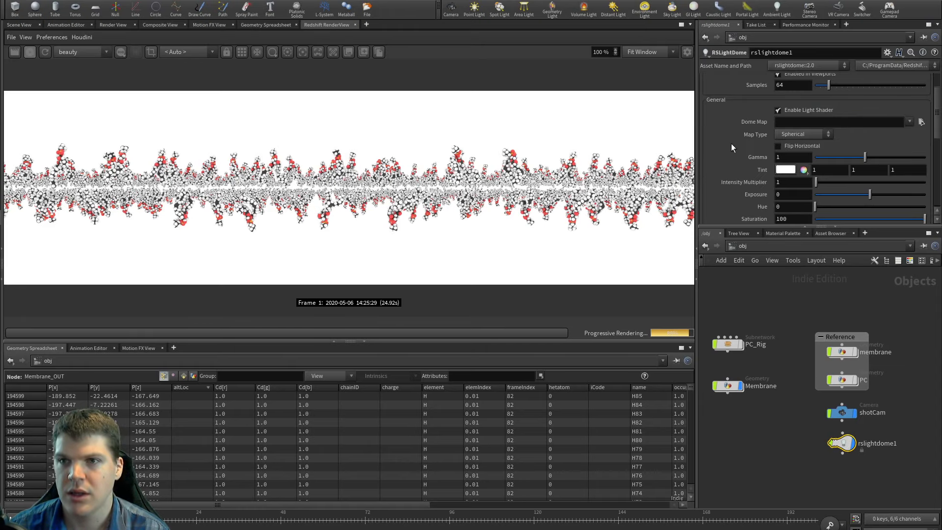
pyautogui.scroll(2, 731, 145)
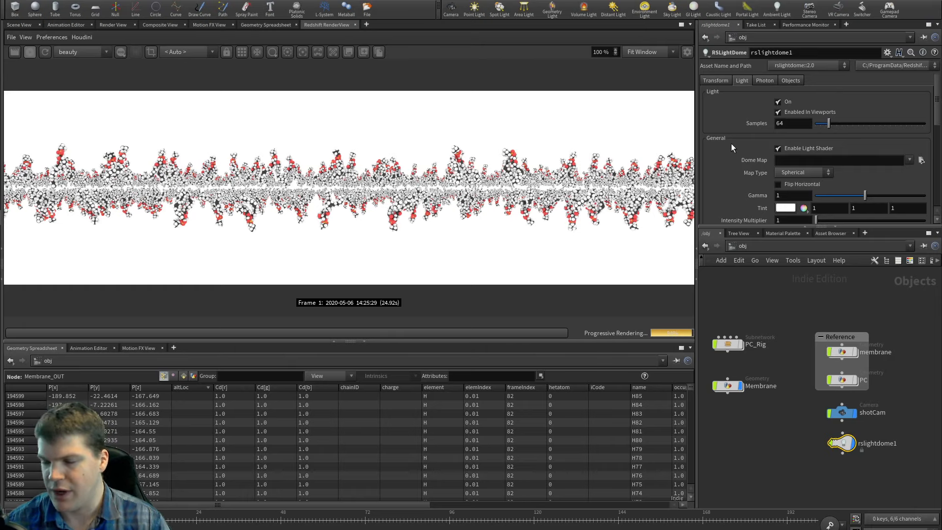
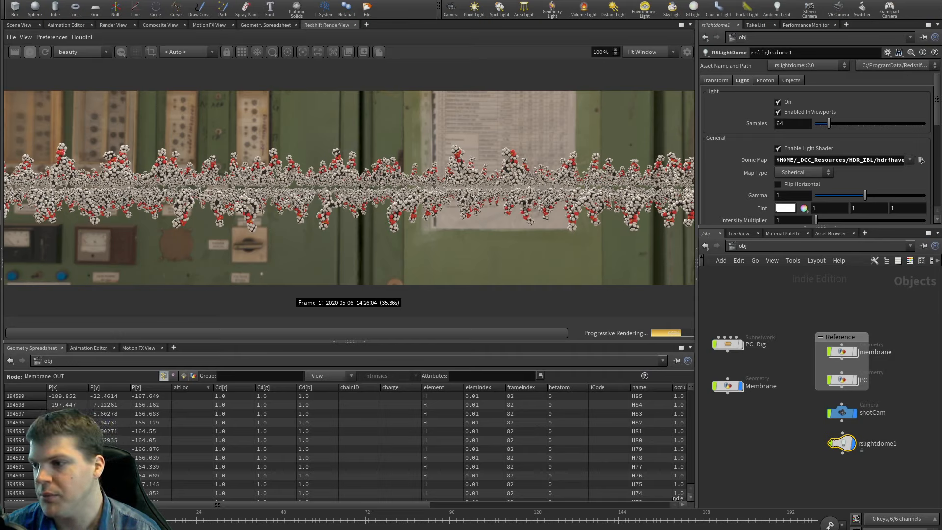
# Step: Try the render with the dome light's background disabled, and enable the background again
pyautogui.scroll(-5, 785, 142)
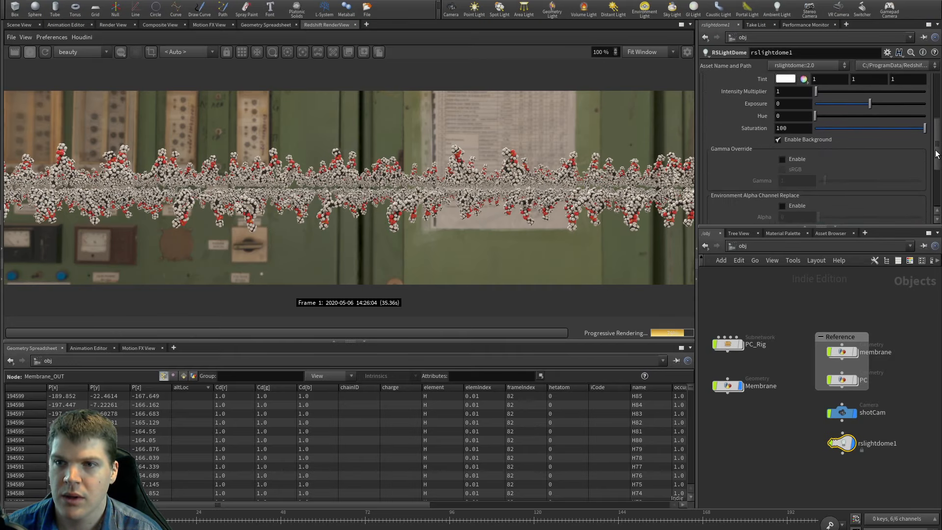
pyautogui.click(790, 140)
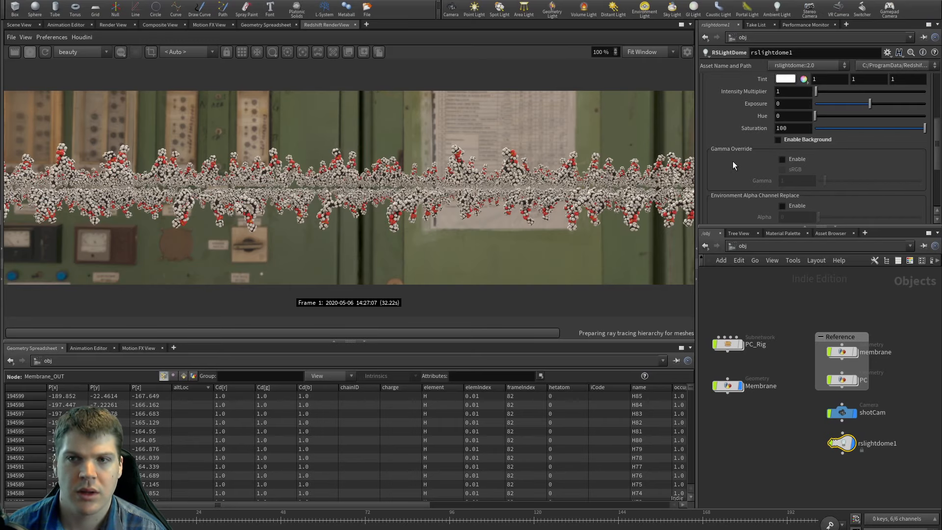
pyautogui.scroll(1, 739, 161)
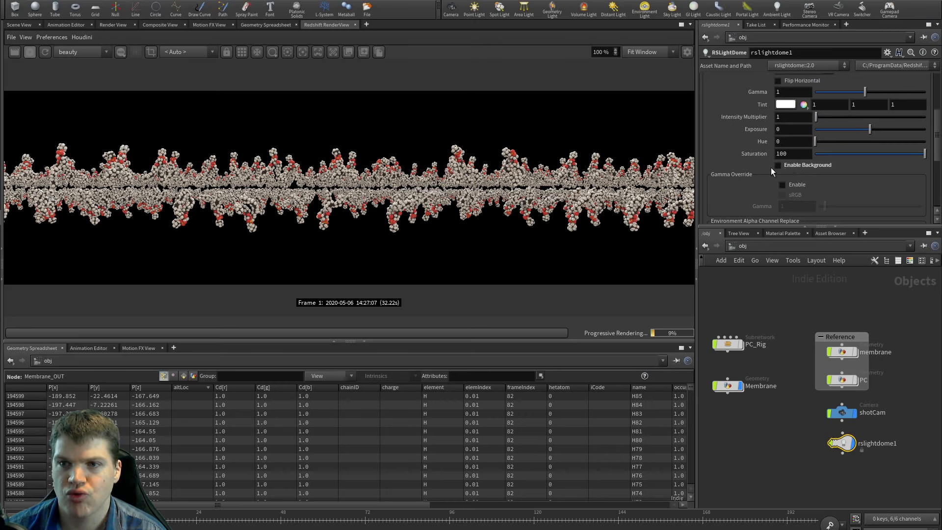
pyautogui.scroll(2, 723, 168)
pyautogui.scroll(-5, 723, 168)
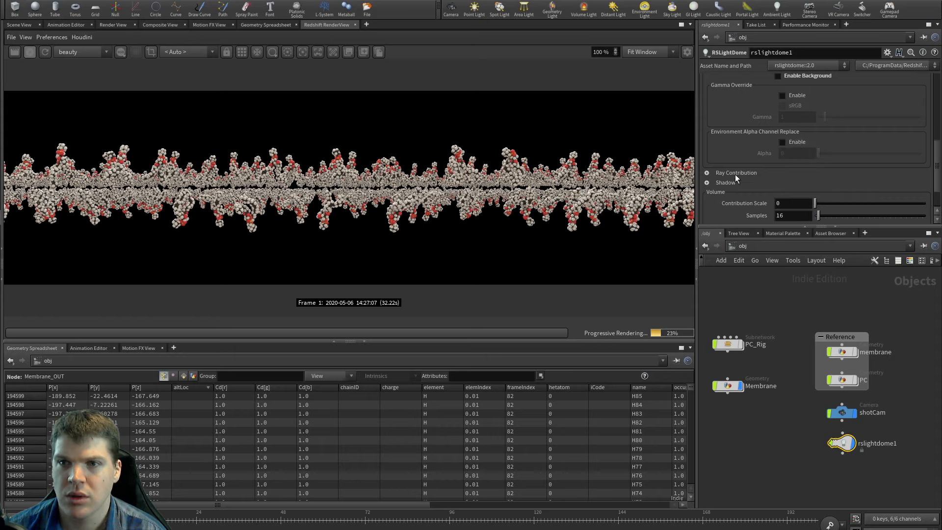
pyautogui.scroll(2, 741, 167)
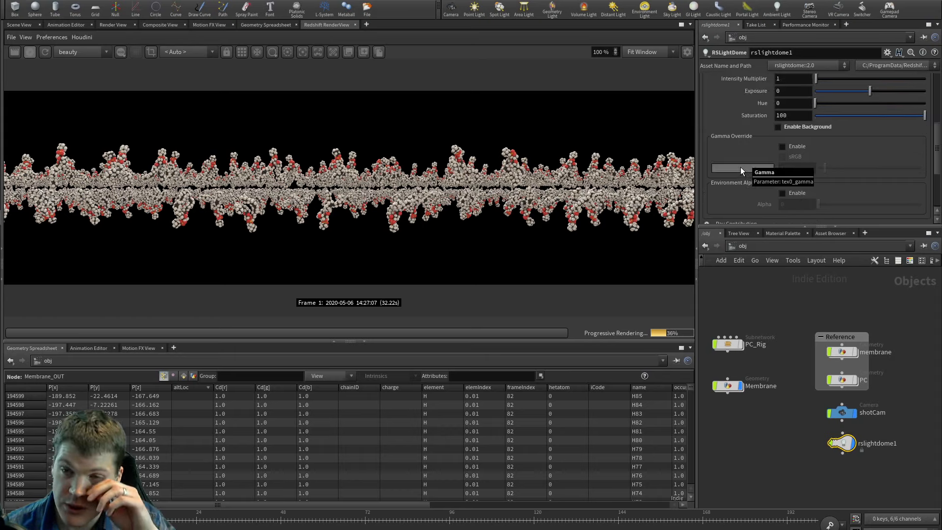
pyautogui.scroll(2, 740, 167)
pyautogui.click(796, 165)
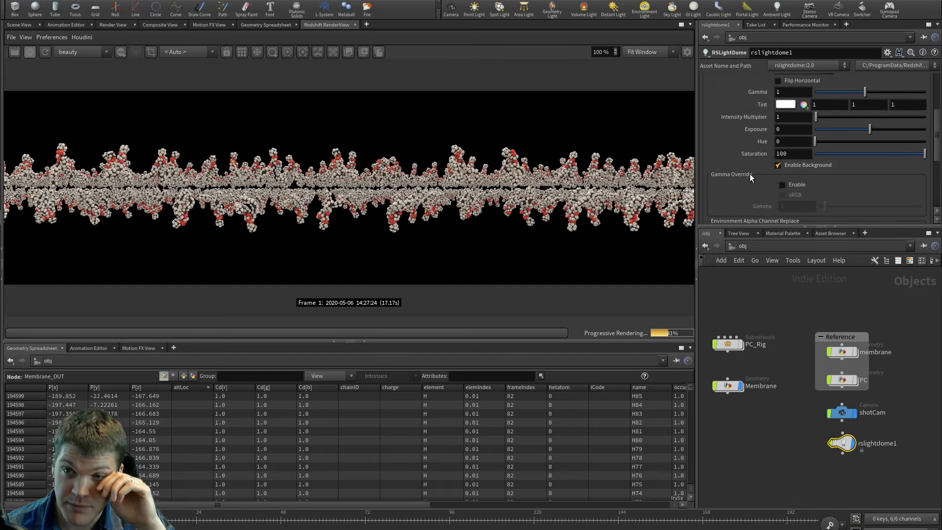
# Step: Try the render with rslightdome1's Back-Plate enabled, and disable the Back-Plate again
pyautogui.scroll(-2, 744, 173)
pyautogui.scroll(-3, 737, 165)
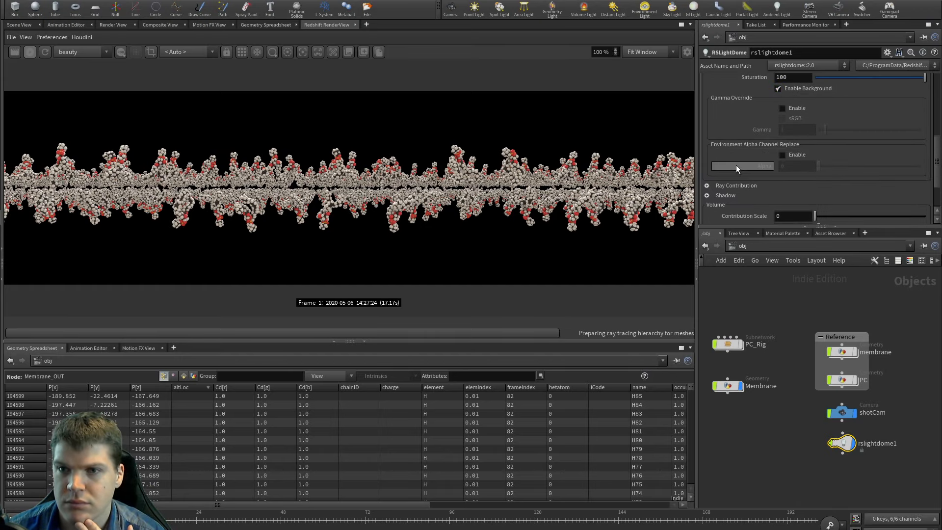
pyautogui.click(707, 189)
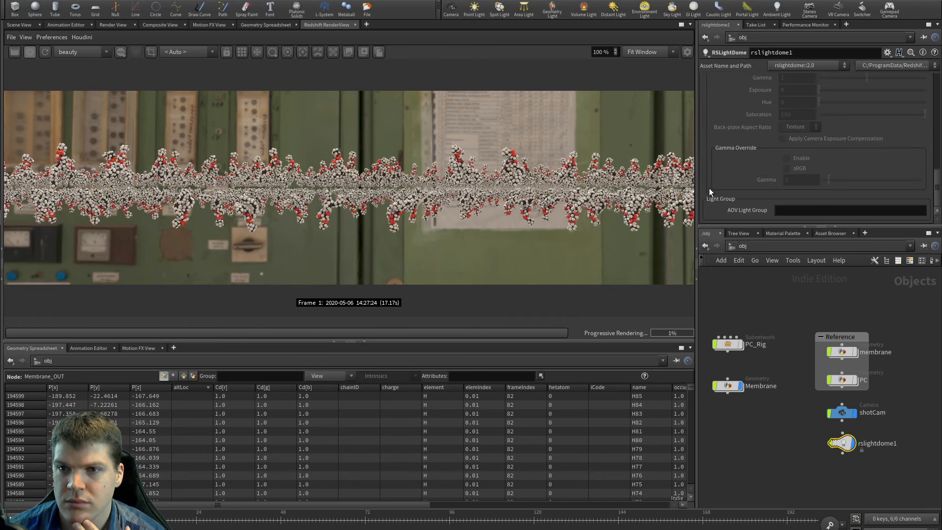
pyautogui.scroll(-2, 719, 171)
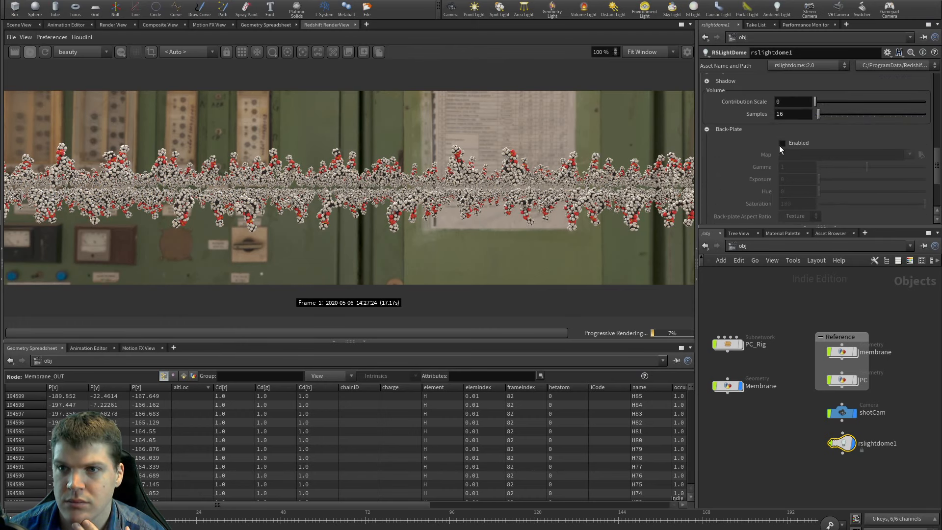
pyautogui.click(782, 143)
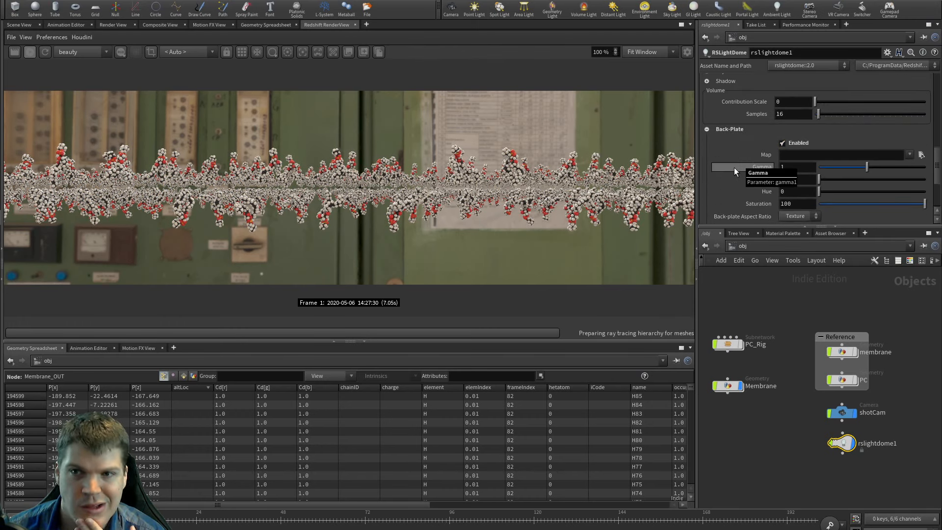
pyautogui.scroll(1, 733, 168)
pyautogui.click(782, 181)
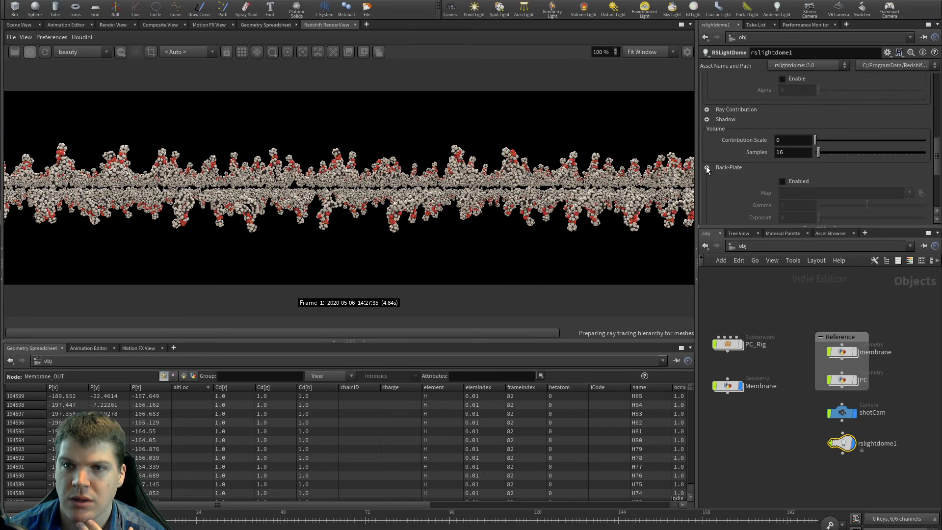
pyautogui.scroll(4, 731, 169)
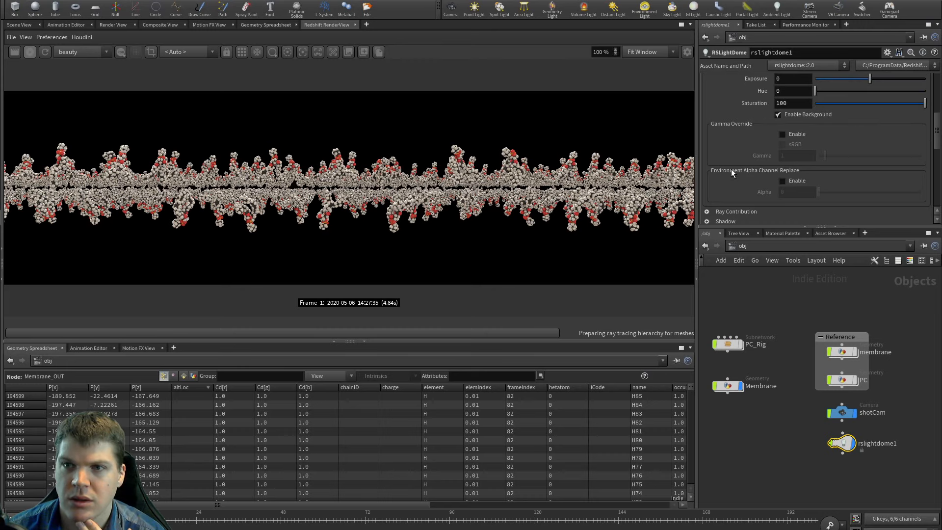
pyautogui.scroll(2, 731, 168)
pyautogui.scroll(2, 732, 168)
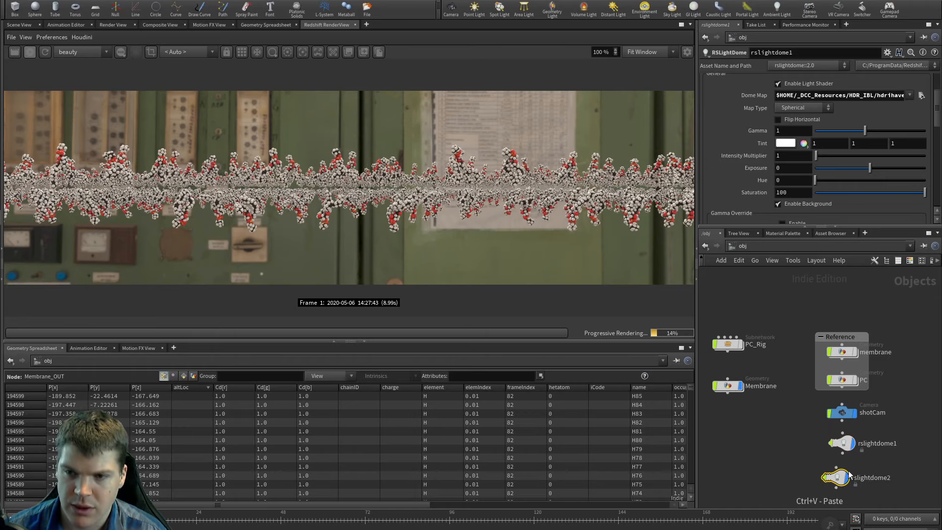
# Step: Duplicate the rslightdome1 light, place the copy below the original, and disable the background on both dome lights
pyautogui.hotkey('ctrl', 'c')
pyautogui.hotkey('ctrl', 'v')
pyautogui.moveTo(846, 471); pyautogui.dragTo(844, 481)
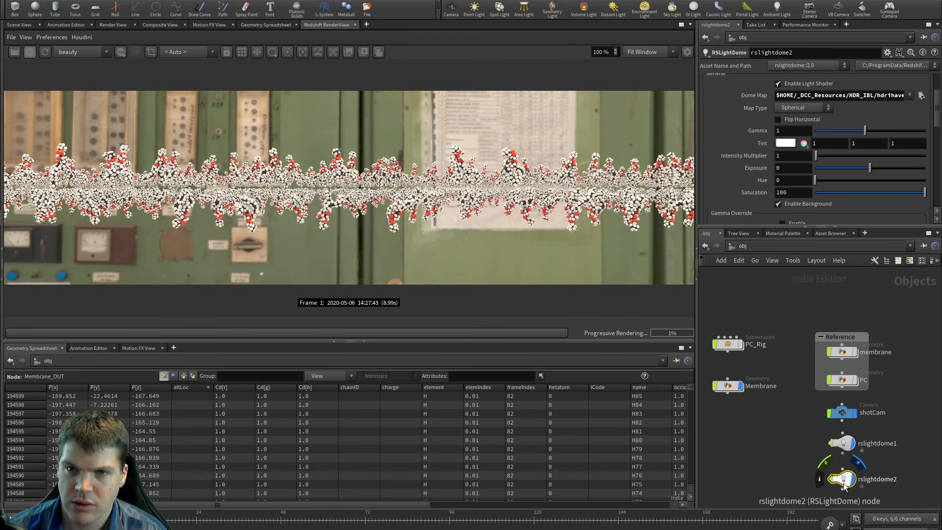
pyautogui.click(787, 204)
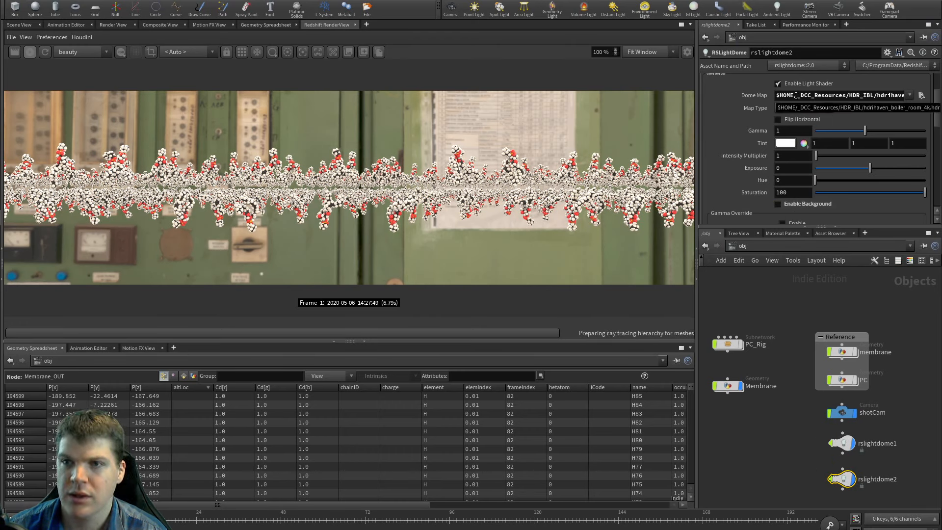
pyautogui.click(842, 443)
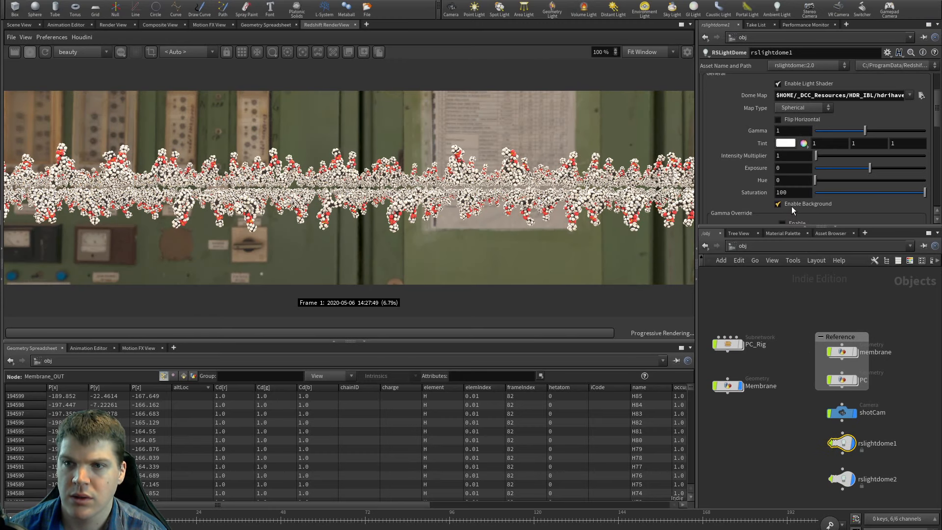
pyautogui.click(791, 205)
# Step: Rename the duplicated dome light rslightdome2 as white_backplate
pyautogui.click(842, 478)
pyautogui.doubleClick(877, 479)
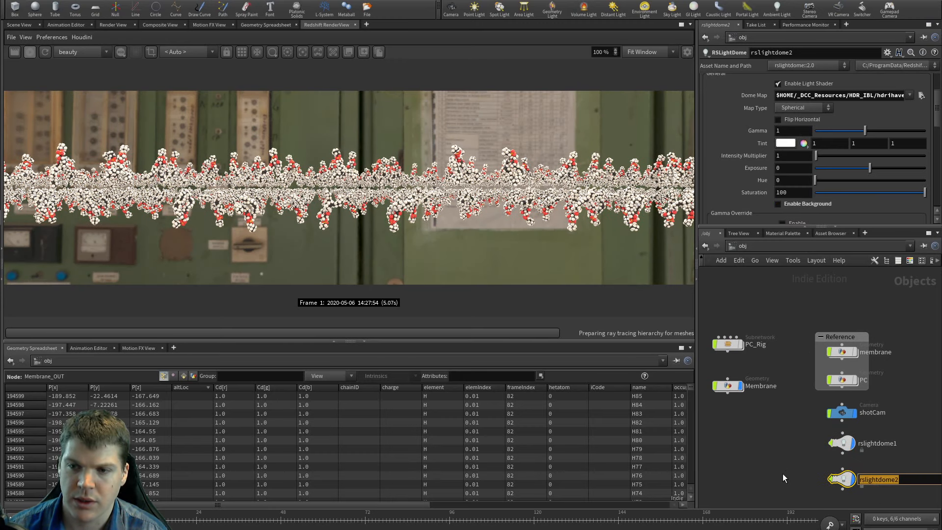
pyautogui.write('white_back')
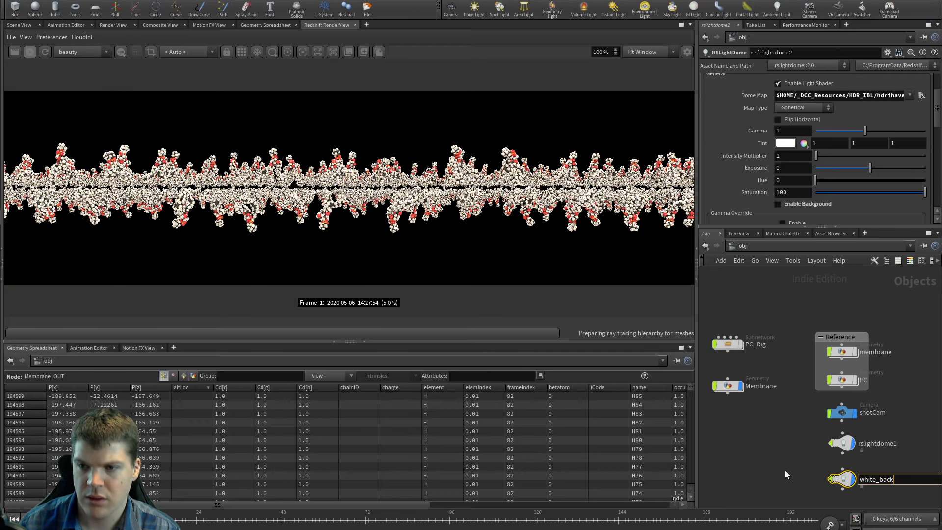
pyautogui.write('plate')
pyautogui.press('Return')
# Step: Clear the Dome Map path of the white_backplate light
pyautogui.scroll(3, 734, 140)
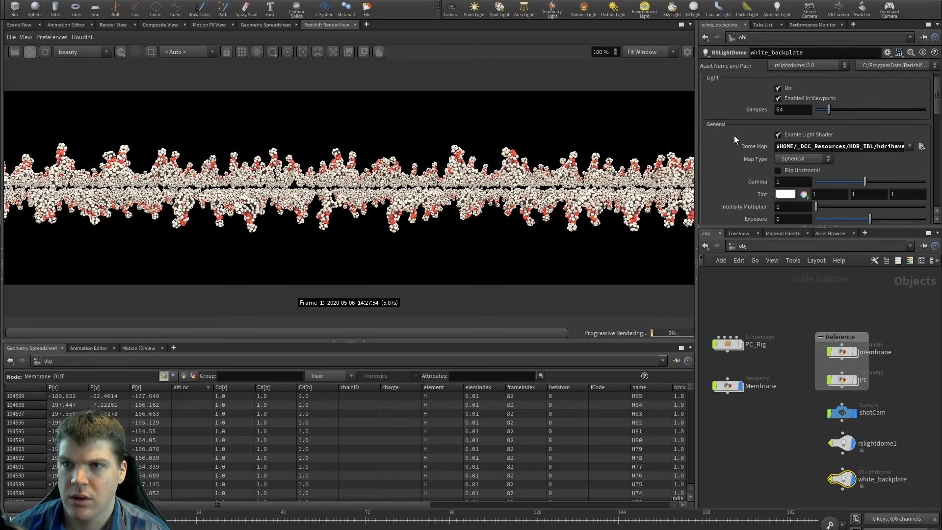
pyautogui.click(824, 147)
pyautogui.press('BackSpace')
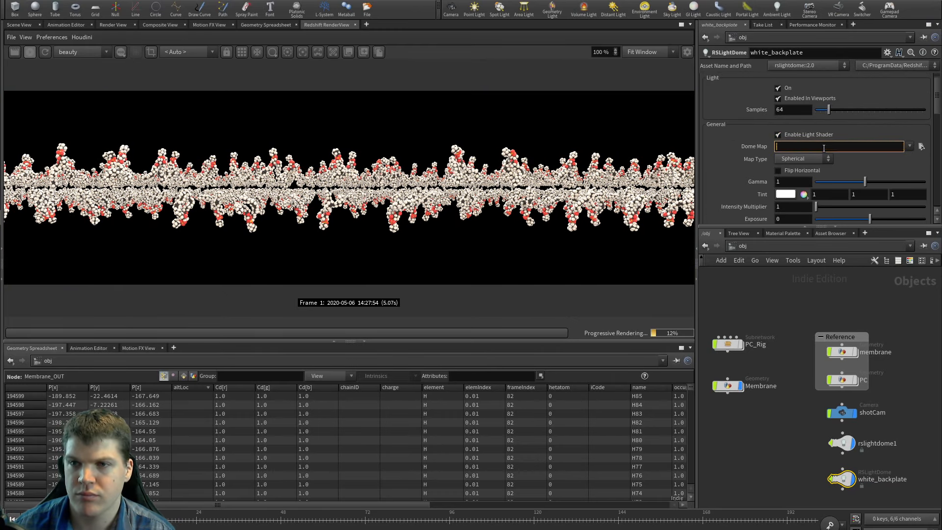
pyautogui.press('Return')
# Step: Set the white_backplate light's Exposure to -10 and enable its background
pyautogui.scroll(-1, 750, 203)
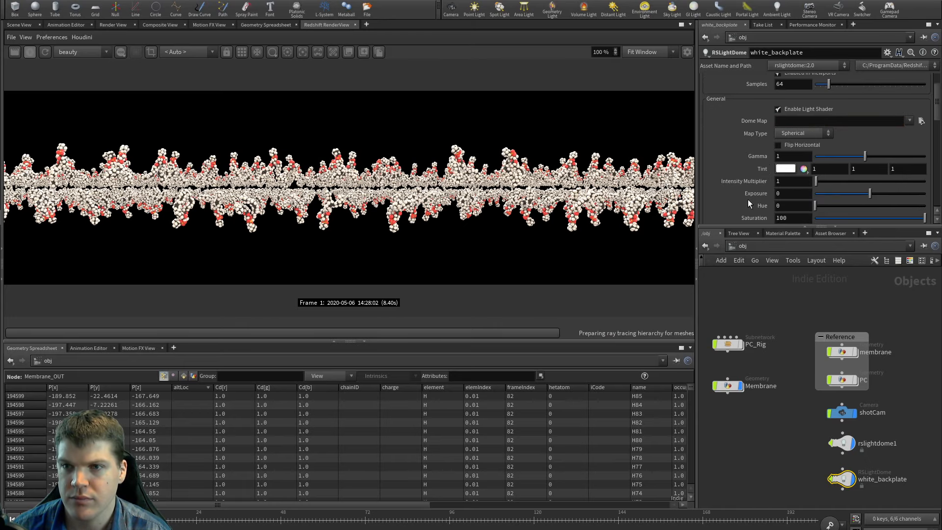
pyautogui.click(795, 194)
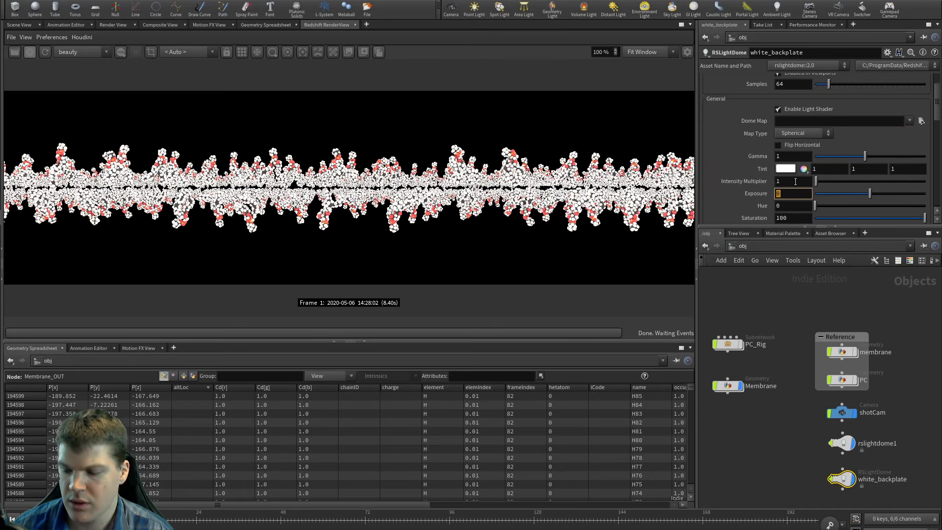
pyautogui.write('-10')
pyautogui.press('Return')
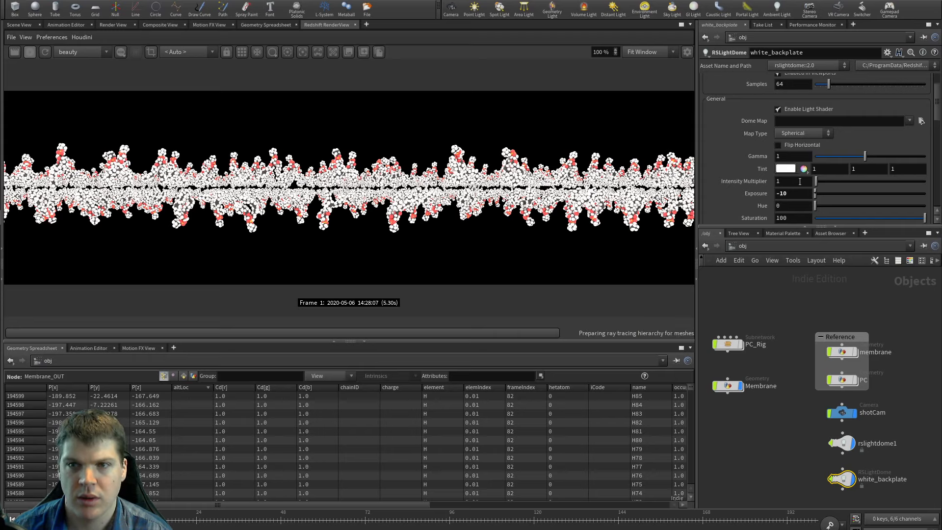
pyautogui.scroll(-3, 746, 194)
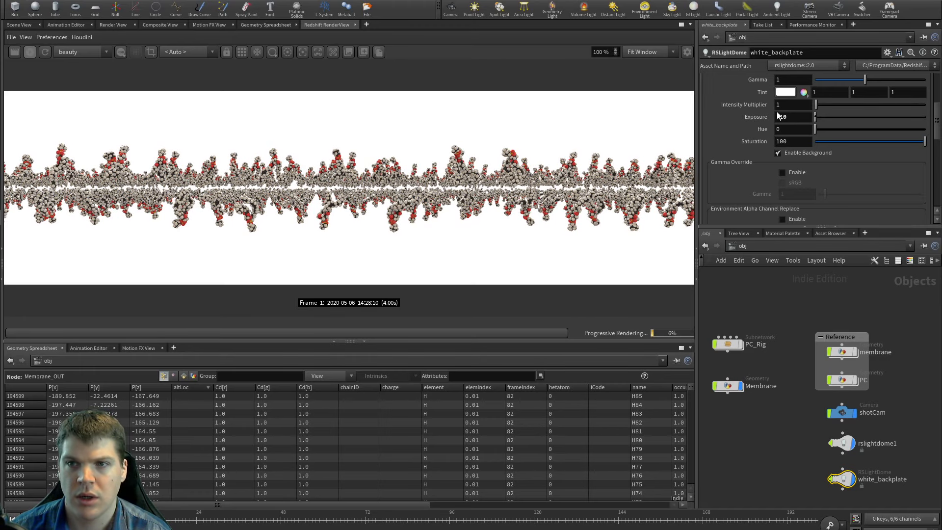
# Step: Switch the white_backplate light off and on again to compare its effect on the render
pyautogui.scroll(5, 729, 125)
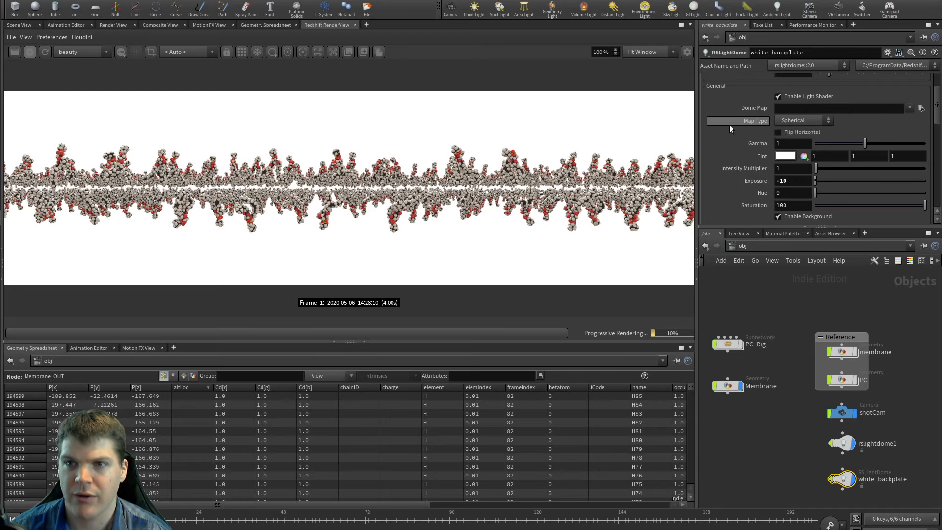
pyautogui.click(787, 100)
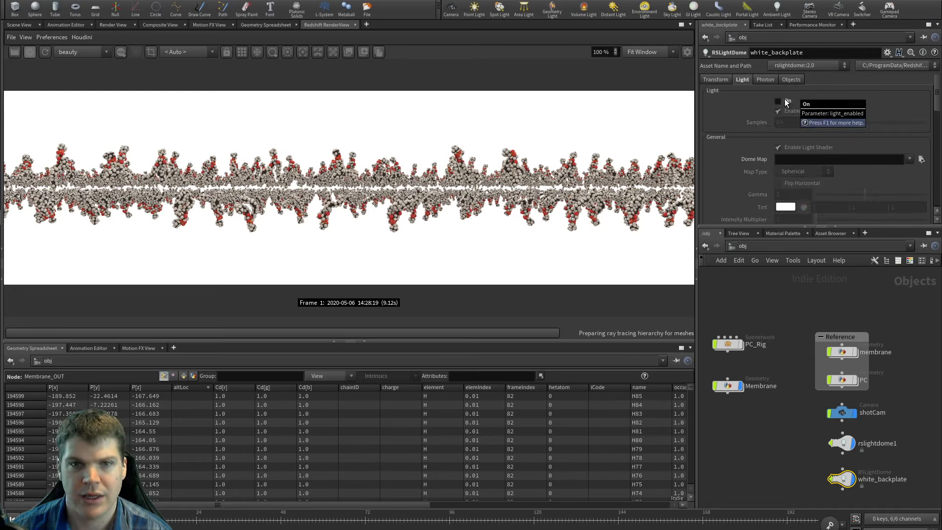
pyautogui.click(786, 101)
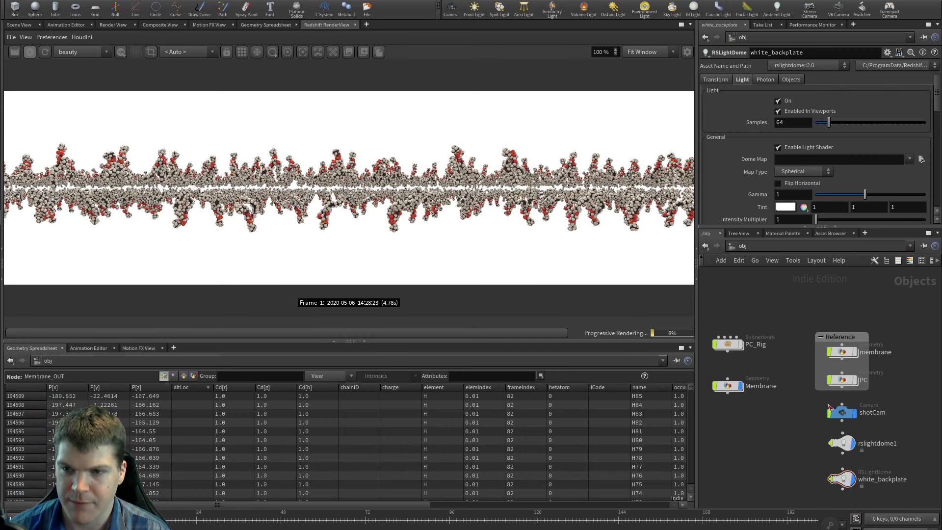
# Step: Show the transform settings of the rslightdome1 dome light
pyautogui.click(842, 443)
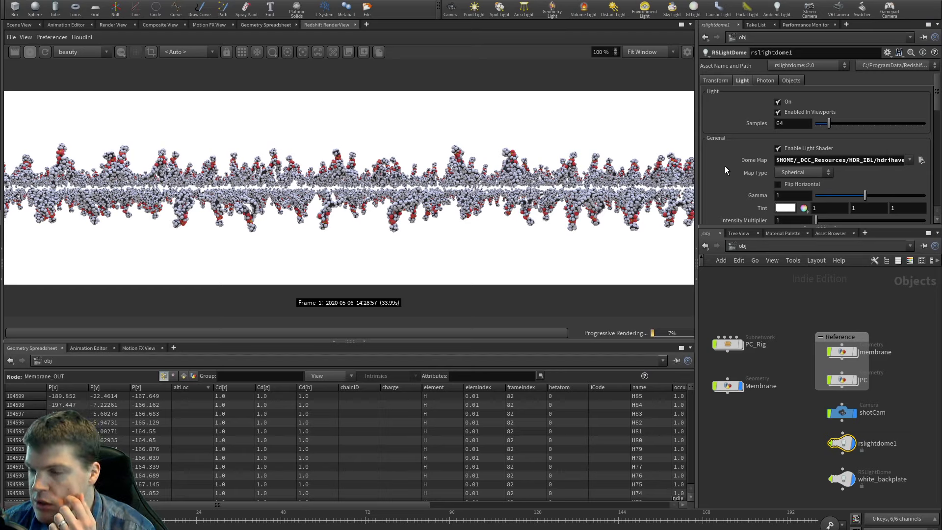
pyautogui.click(718, 81)
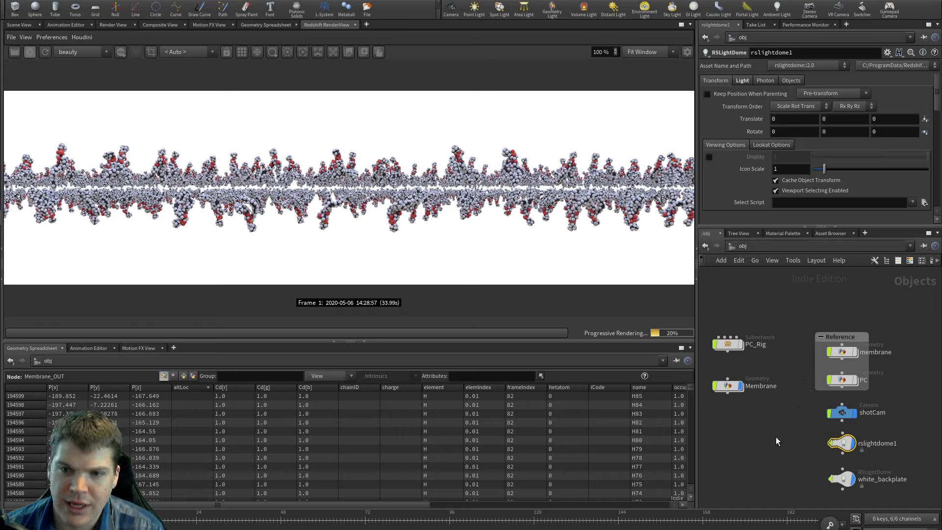
# Step: Create a Sphere object in the object network and place it below the Membrane node
pyautogui.press('Tab')
pyautogui.write('spher')
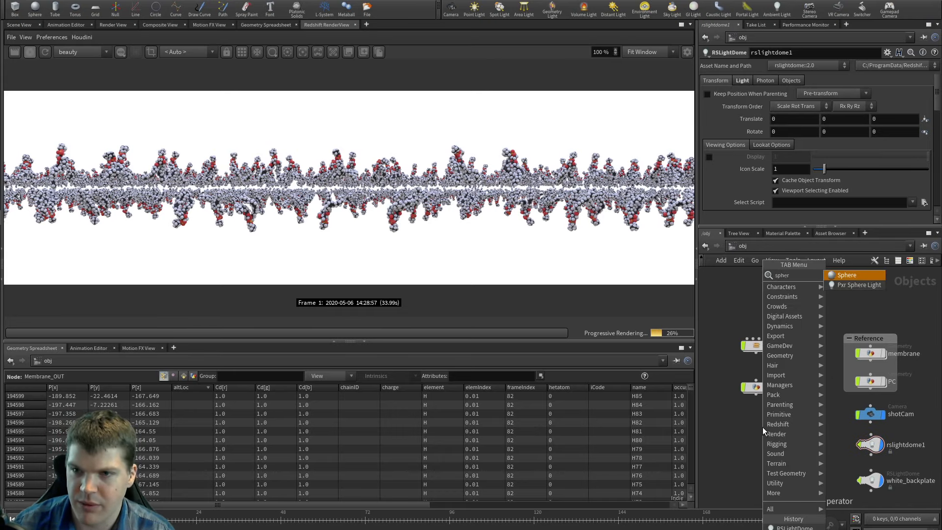
pyautogui.press('Return')
pyautogui.click(754, 418)
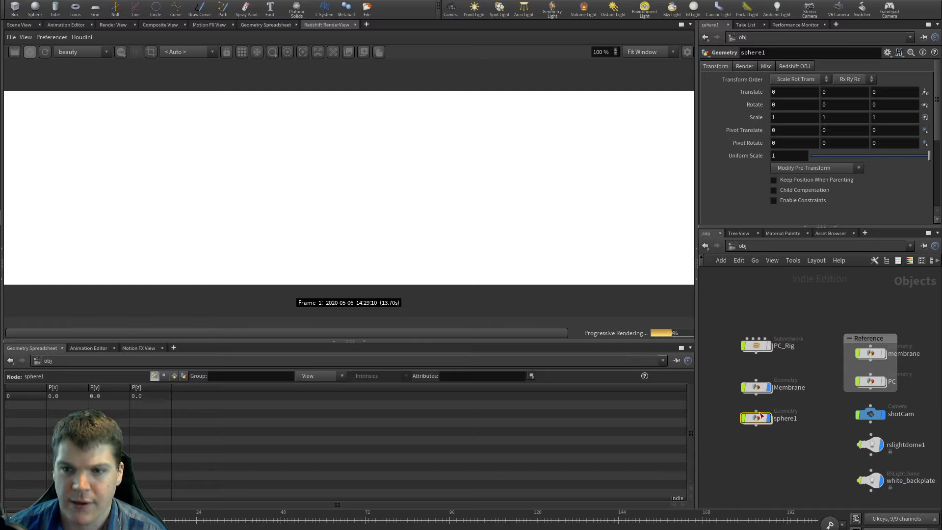
# Step: Inside the sphere object, set the sphere's Primitive Type to Polygon Mesh and its Uniform Scale to 25
pyautogui.doubleClick(758, 419)
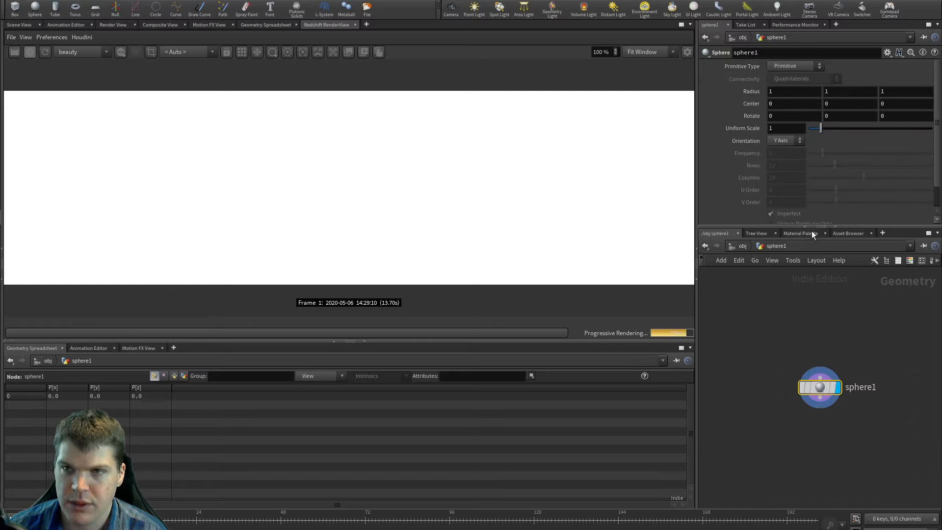
pyautogui.click(785, 66)
pyautogui.click(796, 98)
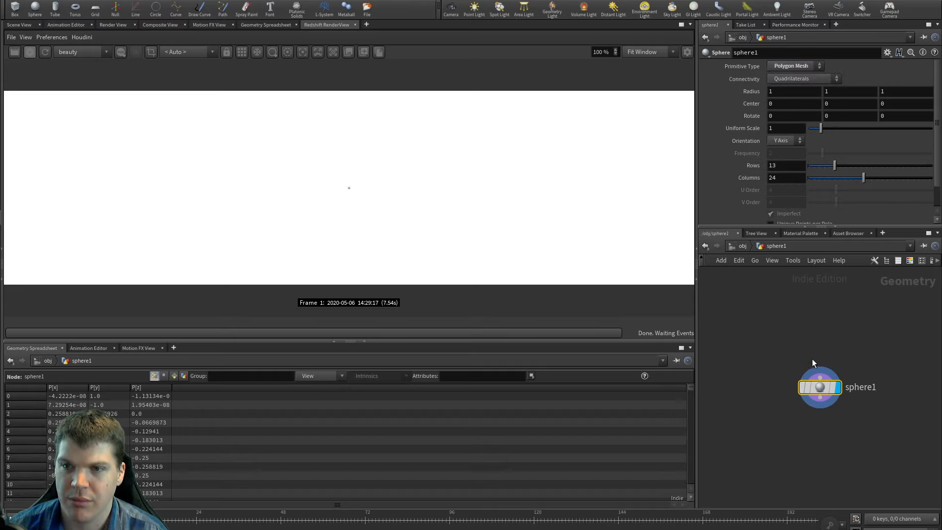
pyautogui.moveTo(820, 128); pyautogui.dragTo(927, 127)
pyautogui.doubleClick(792, 132)
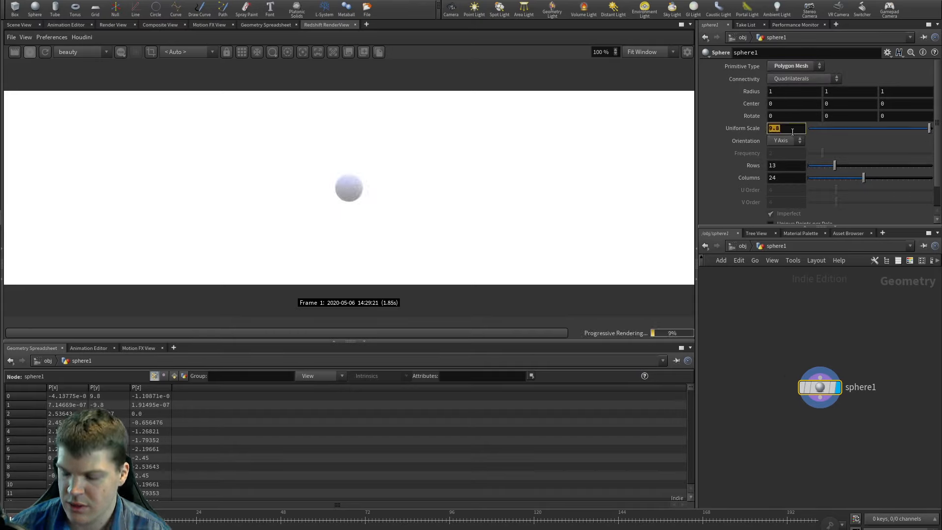
pyautogui.write('20')
pyautogui.press('Return')
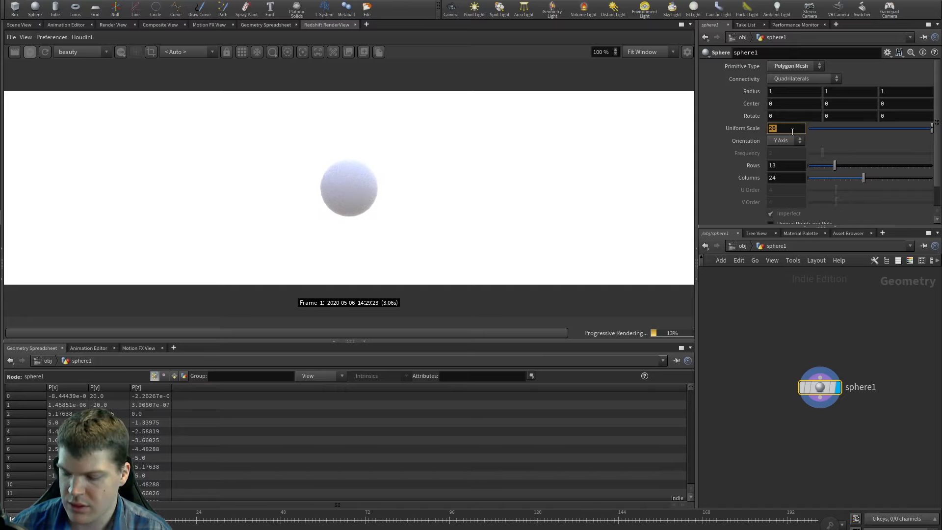
pyautogui.write('25')
pyautogui.press('Return')
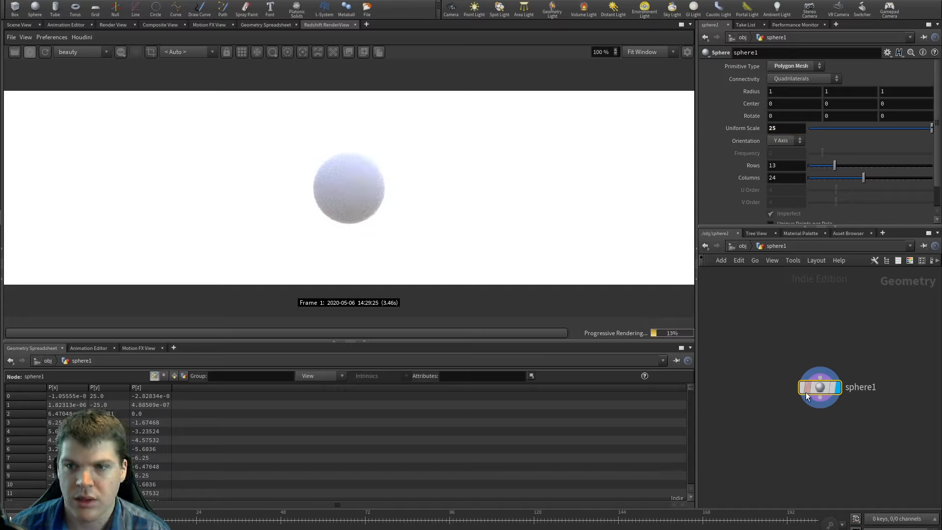
# Step: Add a Color node connected below the sphere1 node inside the sphere object
pyautogui.press('u')
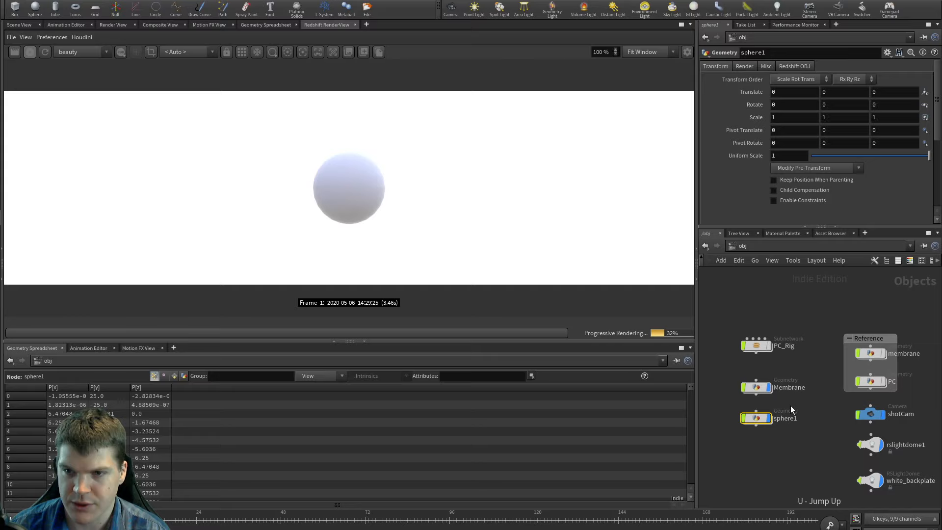
pyautogui.doubleClick(758, 419)
pyautogui.press('Tab')
pyautogui.write('co')
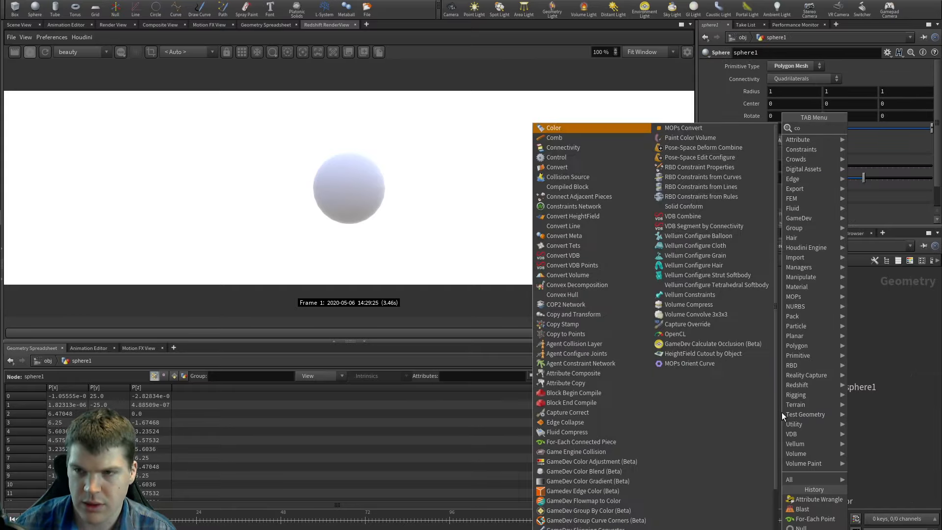
pyautogui.press('Escape')
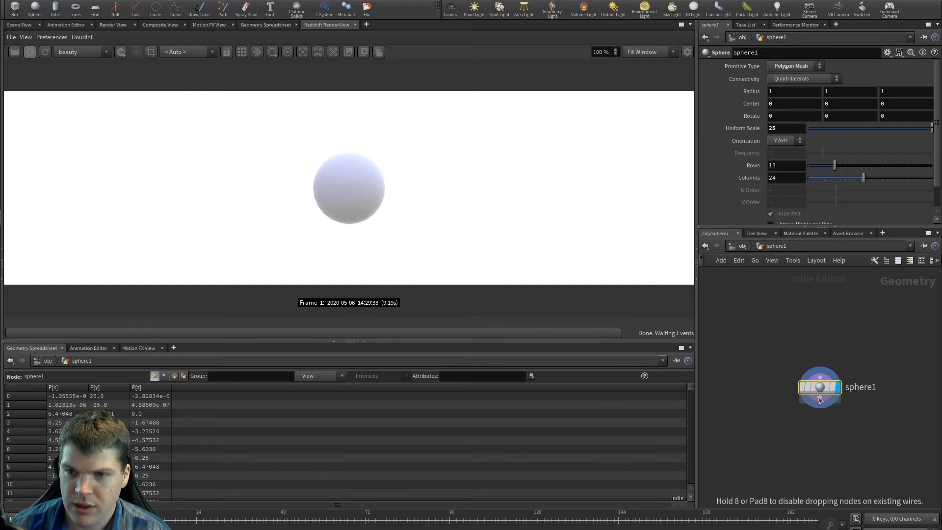
pyautogui.click(819, 422)
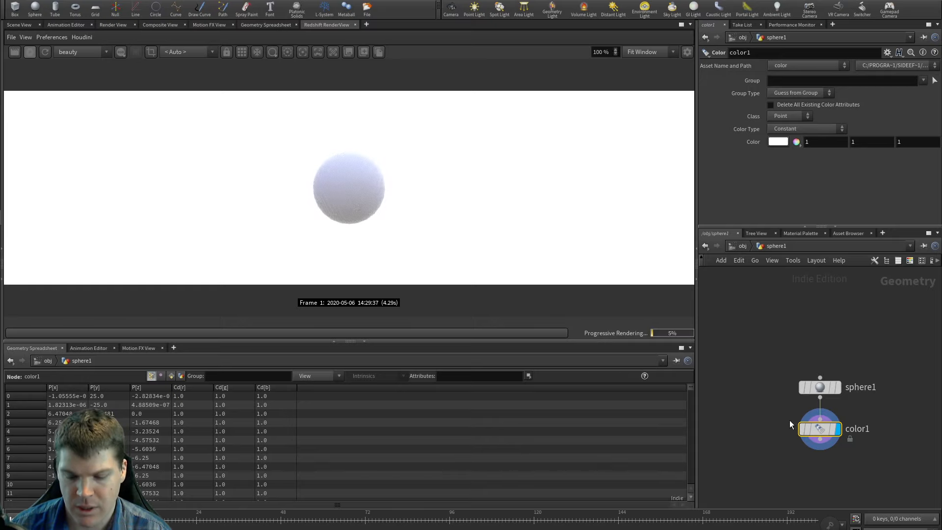
# Step: Return to the object network and assign the lipid_rsMat material from /mat to the sphere1 object
pyautogui.press('u')
pyautogui.click(765, 67)
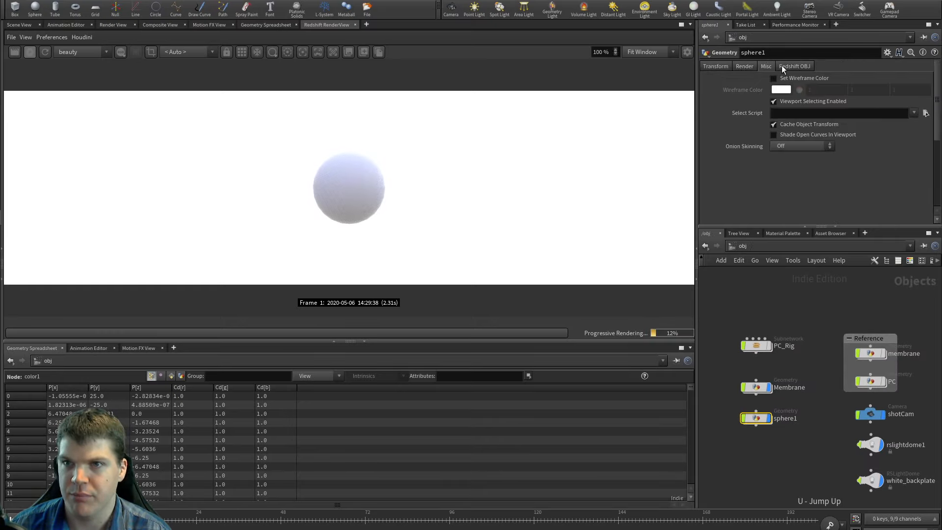
pyautogui.click(796, 67)
pyautogui.click(746, 67)
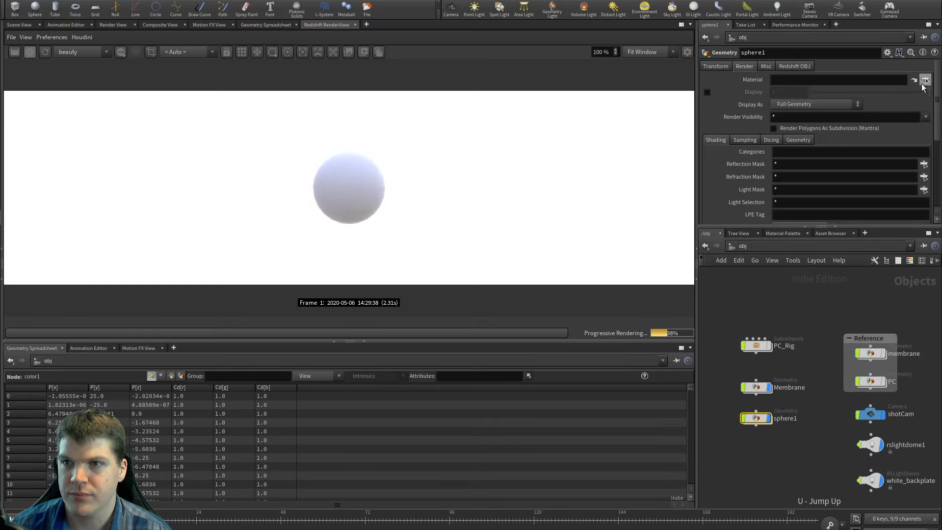
pyautogui.click(924, 79)
pyautogui.scroll(5, 853, 48)
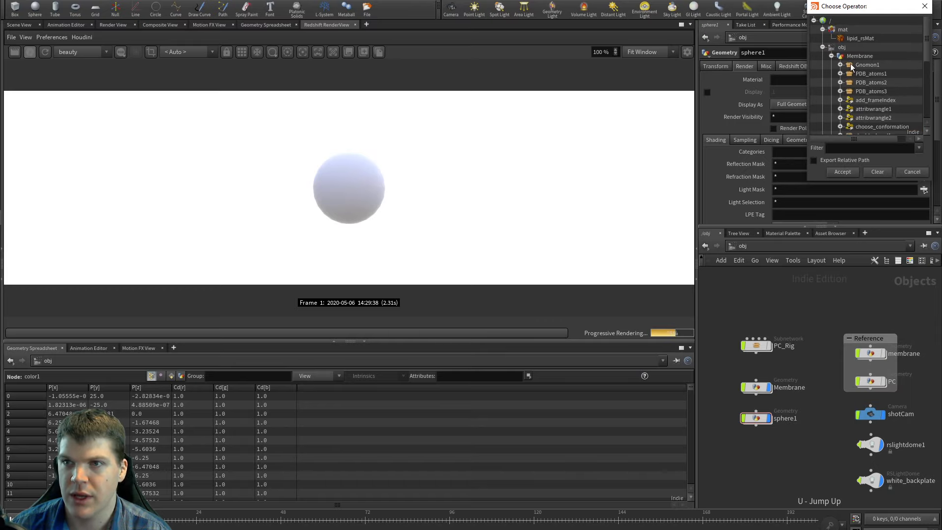
pyautogui.doubleClick(856, 37)
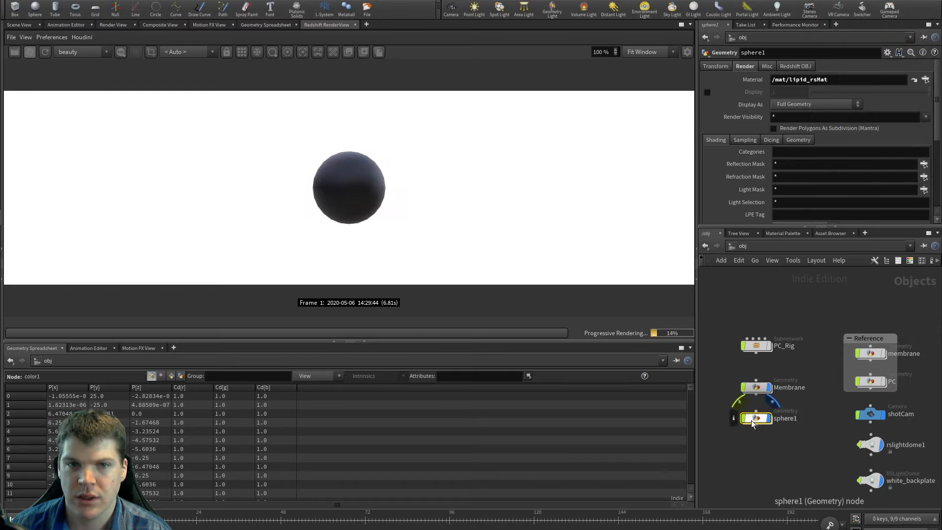
# Step: Enable tessellation in sphere1's Redshift object settings and restart the interactive render
pyautogui.click(796, 66)
pyautogui.click(801, 80)
pyautogui.click(796, 101)
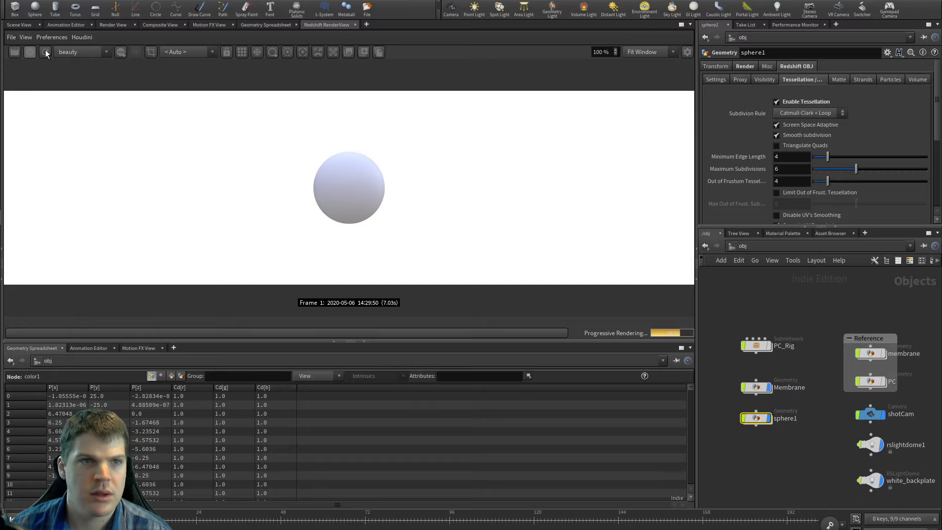
pyautogui.click(31, 51)
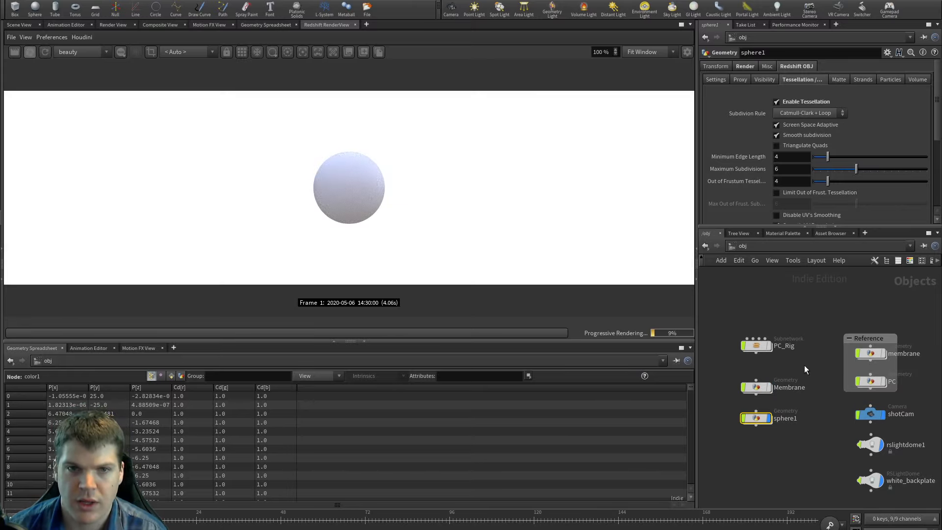
# Step: Scale the sphere1 object up to a Uniform Scale of 2.1, then deselect it
pyautogui.click(715, 66)
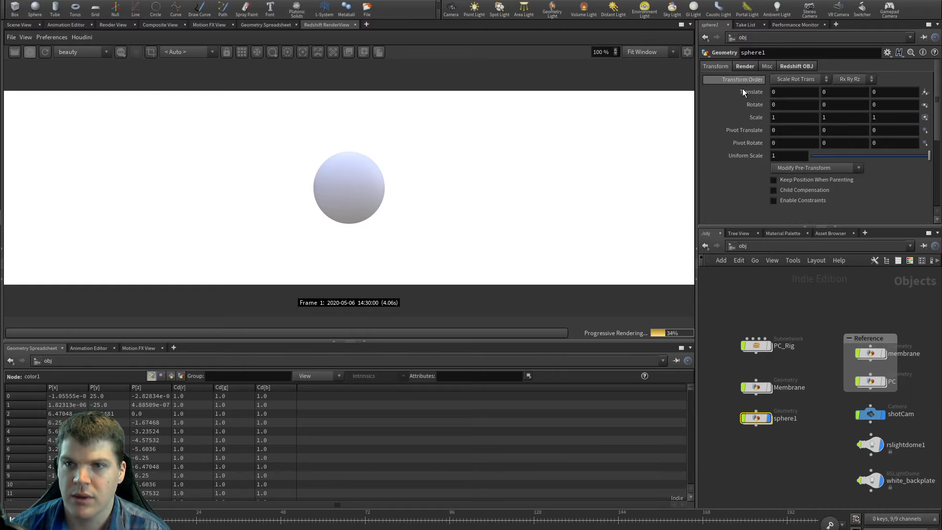
pyautogui.moveTo(781, 155)
pyautogui.mouseDown(button='middle')
pyautogui.moveTo(843, 155)
pyautogui.moveTo(784, 159)
pyautogui.mouseUp(button='middle')
pyautogui.moveTo(776, 156); pyautogui.dragTo(754, 158, button='middle')
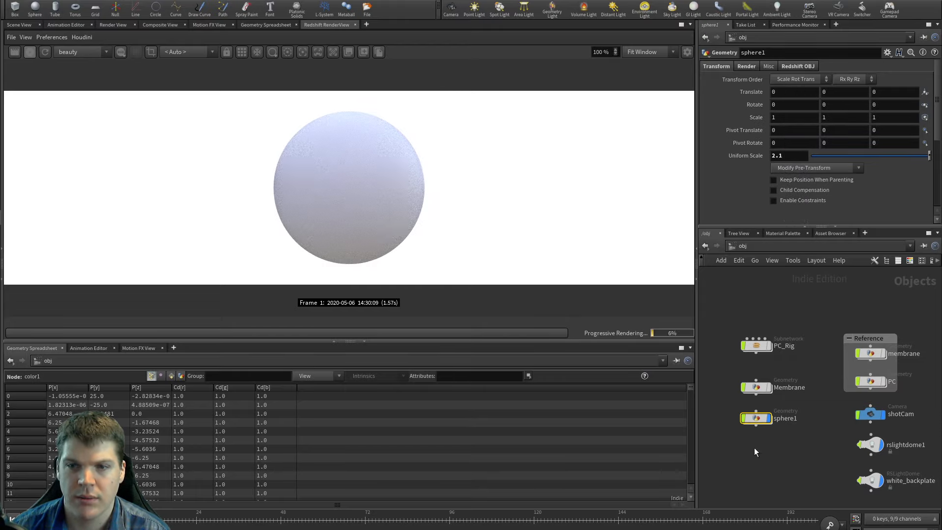
pyautogui.click(758, 460)
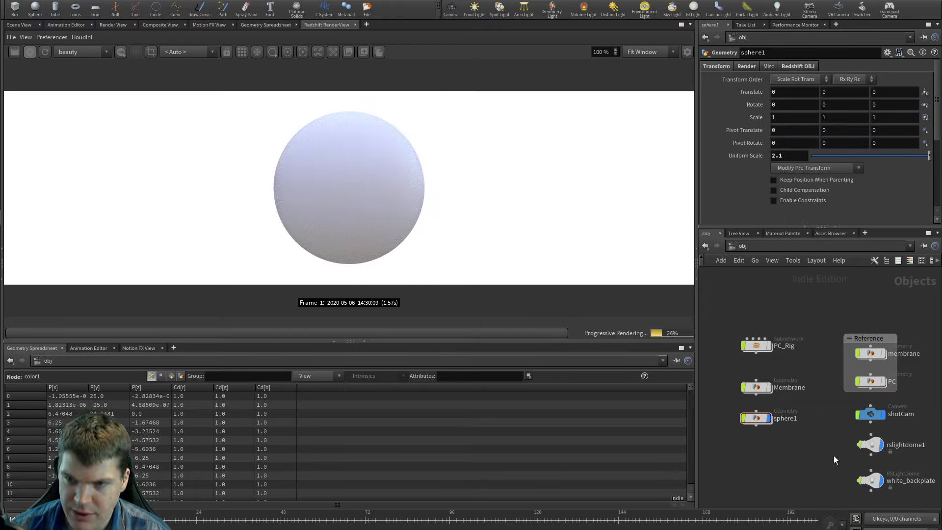
# Step: Rotate the rslightdome1 dome light around Y to 192 degrees
pyautogui.click(870, 444)
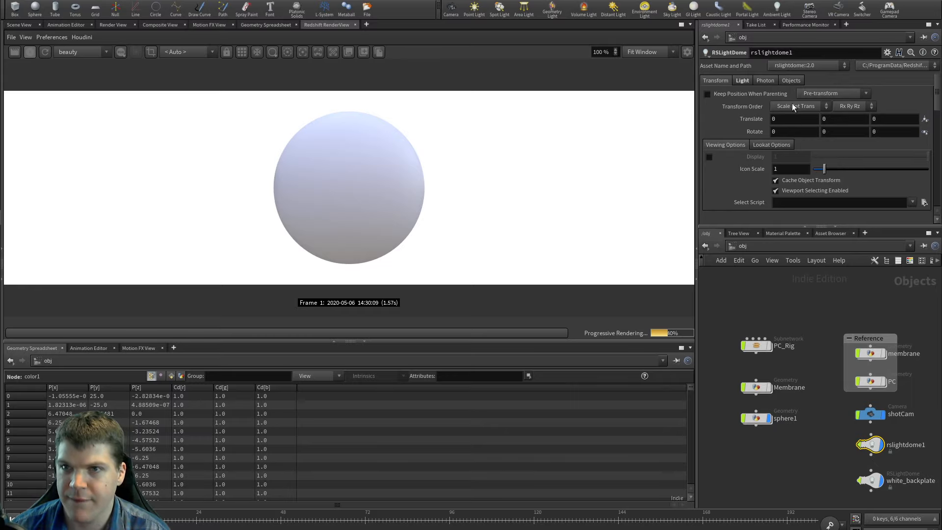
pyautogui.click(743, 80)
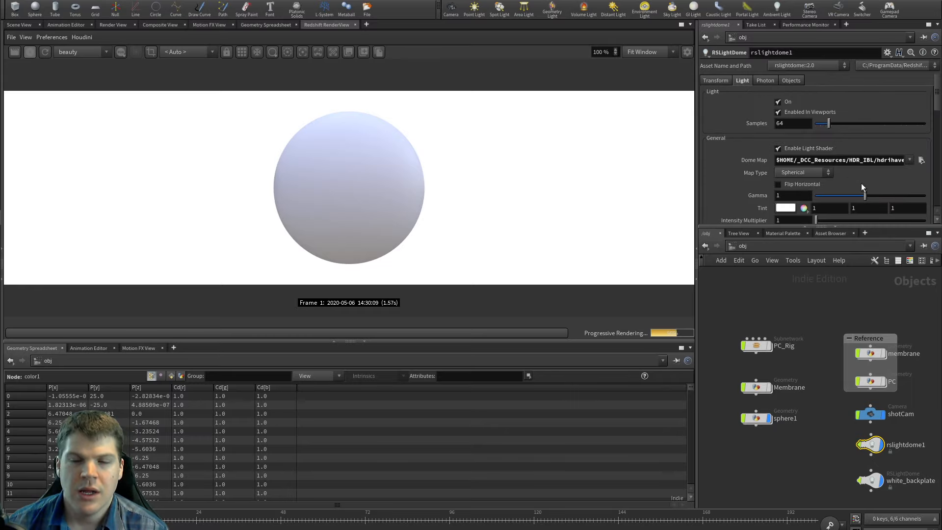
pyautogui.click(720, 81)
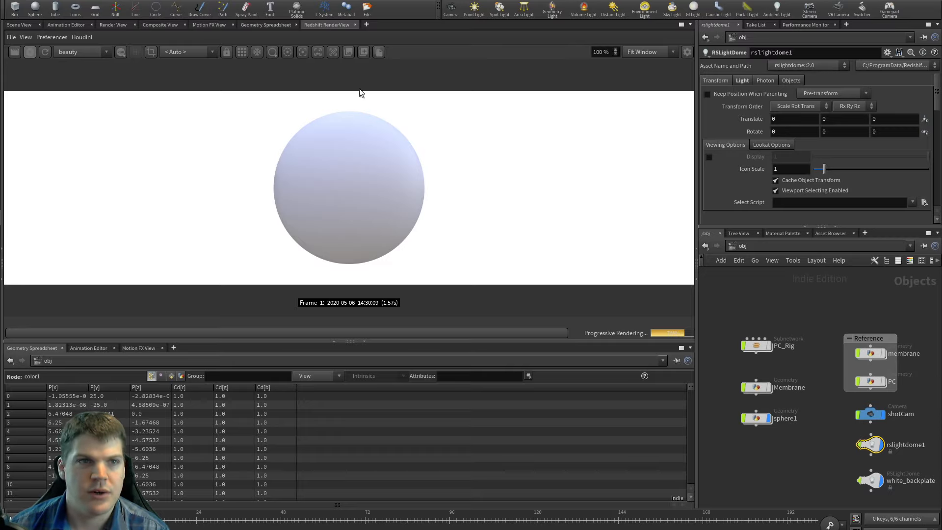
pyautogui.click(51, 37)
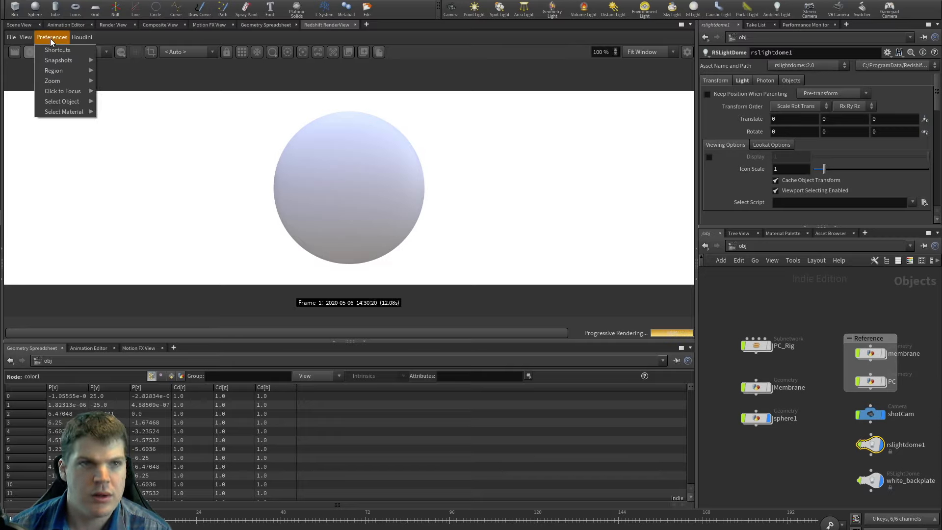
pyautogui.click(50, 39)
pyautogui.moveTo(837, 136); pyautogui.dragTo(941, 119, button='middle')
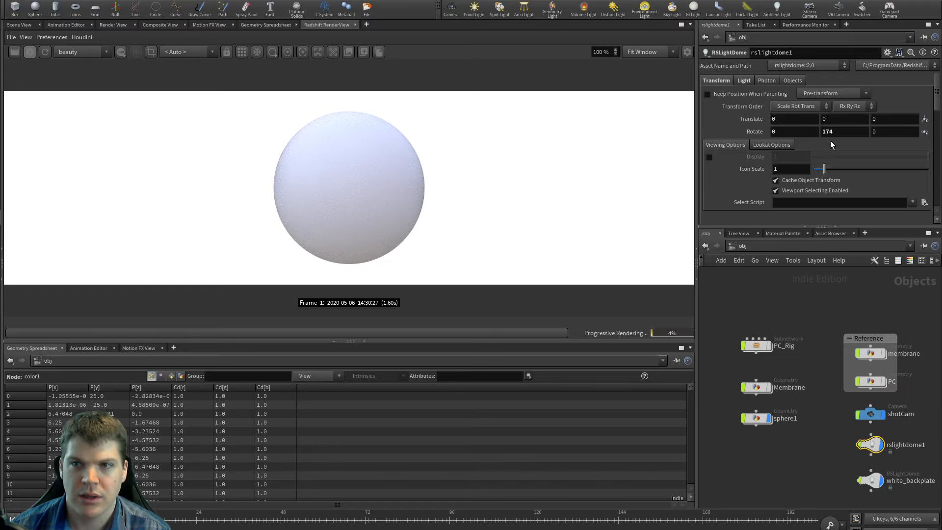
pyautogui.moveTo(841, 131); pyautogui.dragTo(925, 114, button='middle')
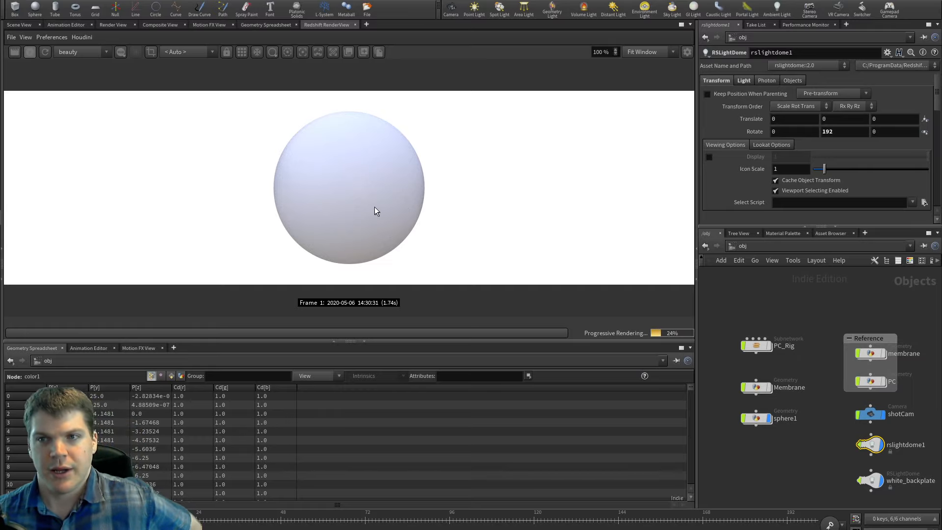
# Step: Load a different HDR image from the HDR_IBL folder as the dome light's Dome Map
pyautogui.click(743, 81)
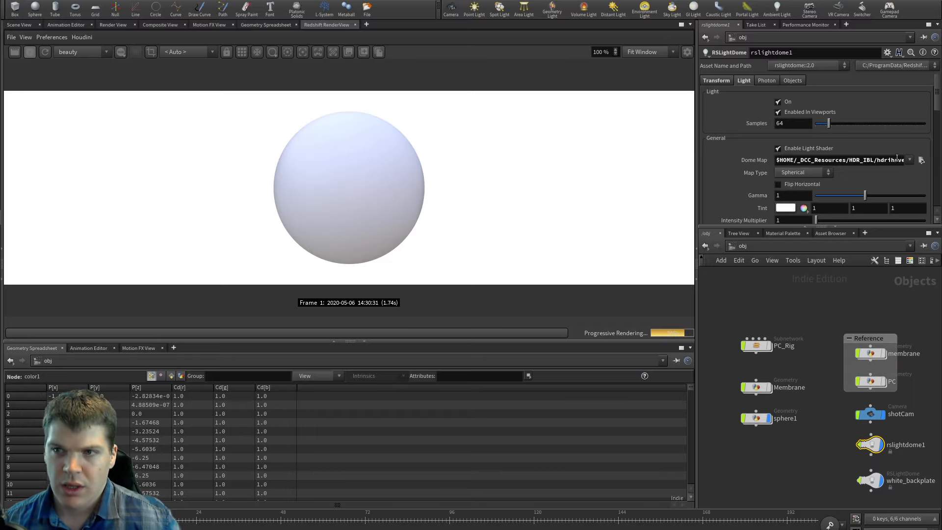
pyautogui.moveTo(897, 159); pyautogui.dragTo(909, 160)
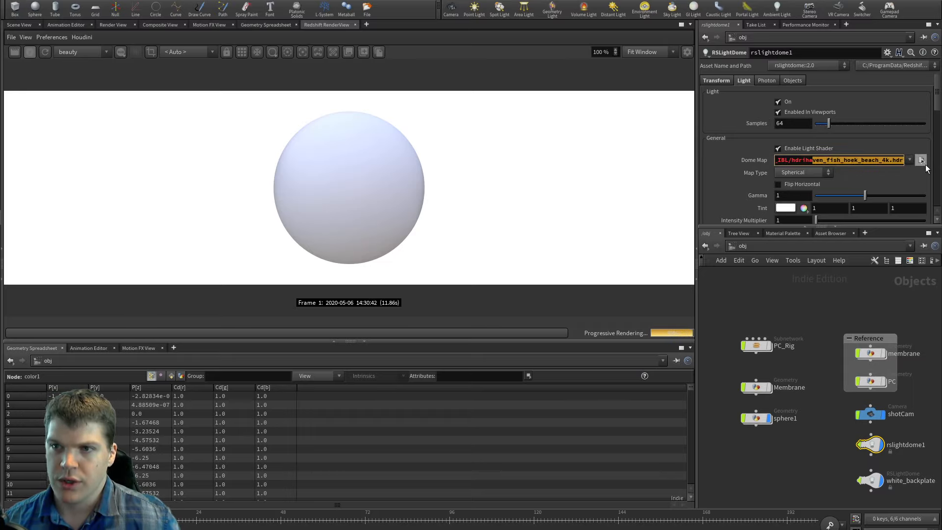
pyautogui.click(921, 161)
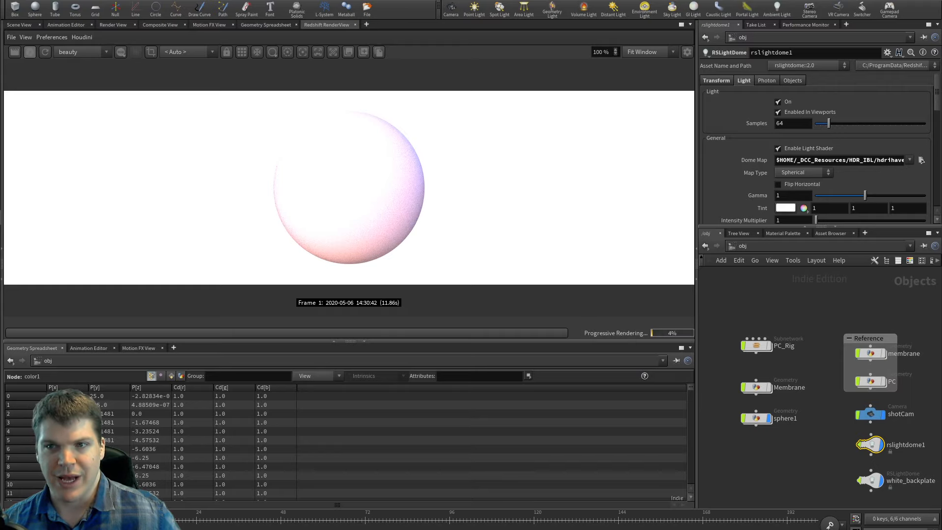
# Step: Lower the dome light's Exposure to -1
pyautogui.click(719, 82)
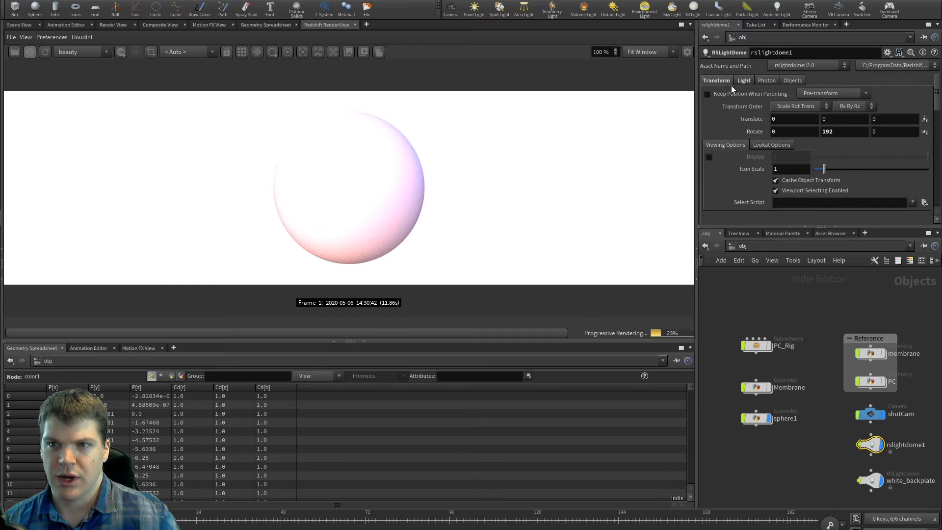
pyautogui.click(743, 80)
pyautogui.scroll(-5, 725, 188)
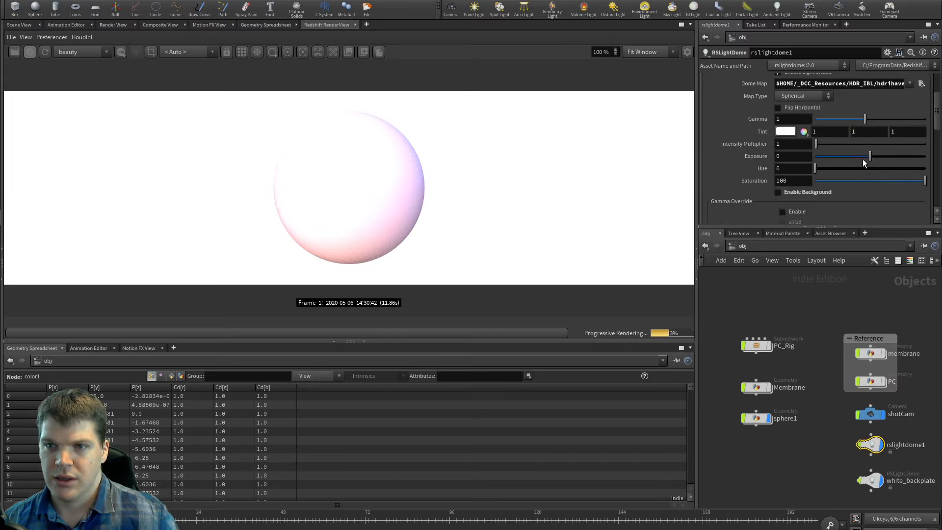
pyautogui.click(863, 157)
pyautogui.moveTo(863, 157); pyautogui.dragTo(860, 156)
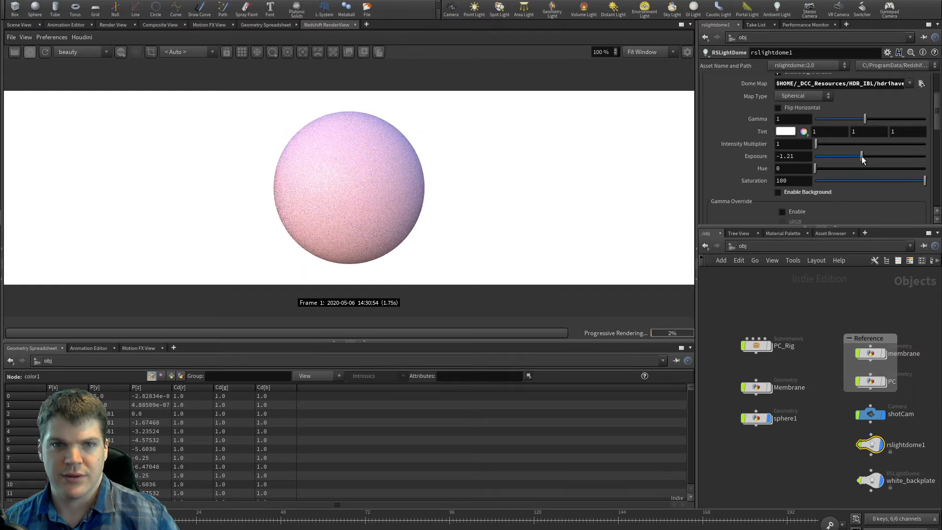
pyautogui.keyDown('ctrl'); pyautogui.middleClick(804, 158); pyautogui.keyUp('ctrl')
pyautogui.doubleClick(787, 156)
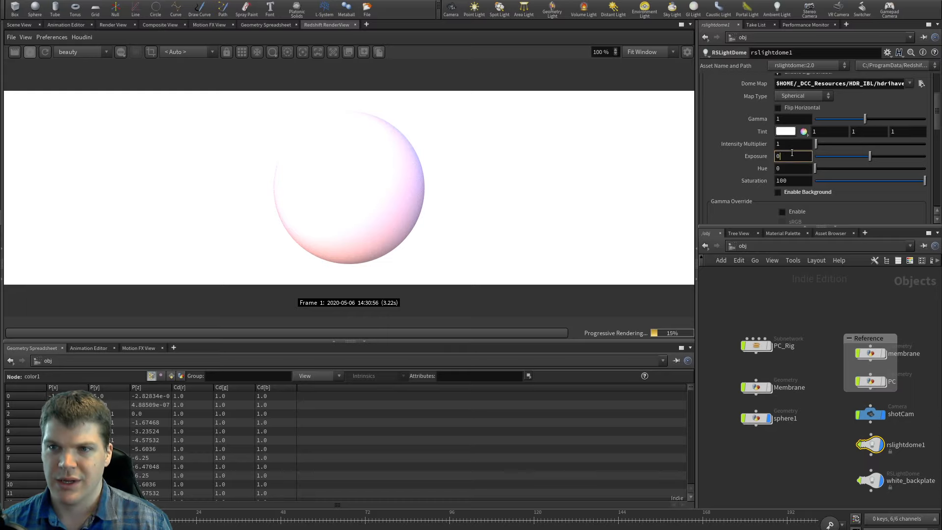
pyautogui.write('-1')
pyautogui.press('Return')
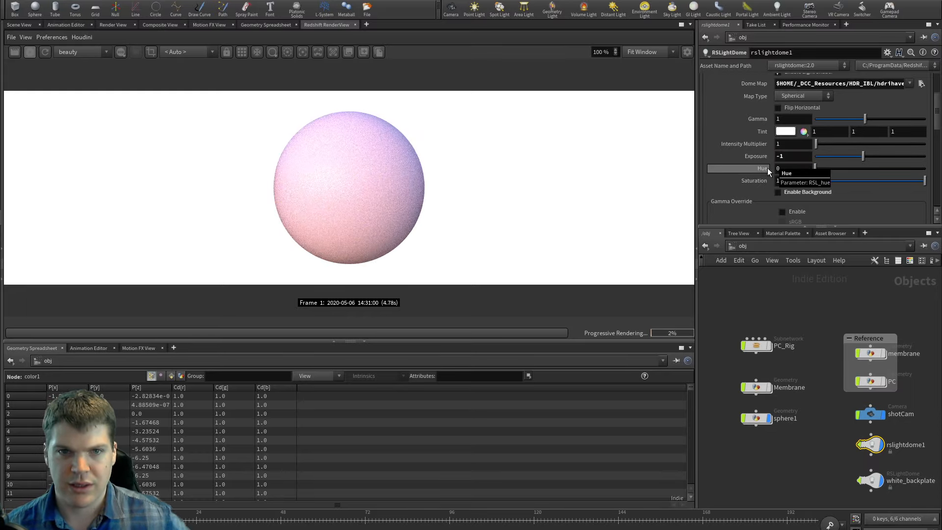
# Step: Try other HDR images as the Dome Map and set rslightdome1's Y rotation to 122 degrees
pyautogui.scroll(5, 737, 180)
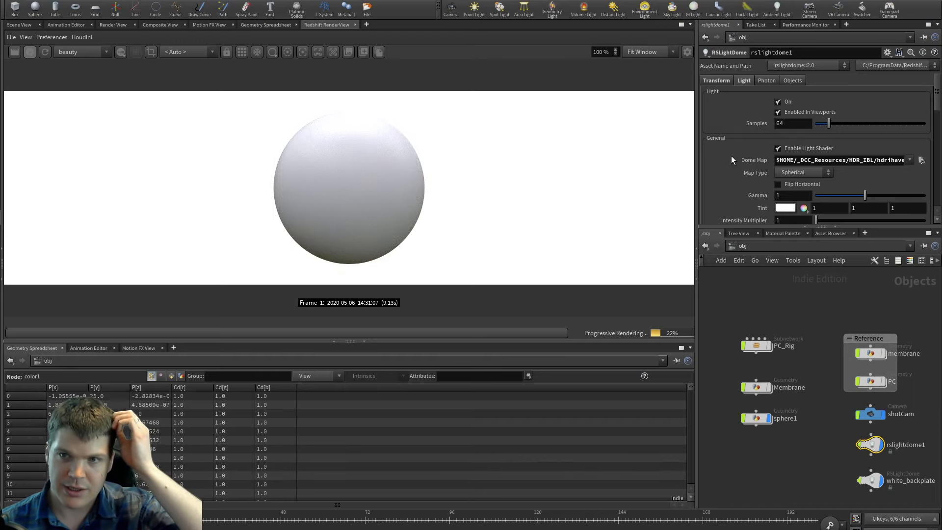
pyautogui.scroll(-3, 731, 157)
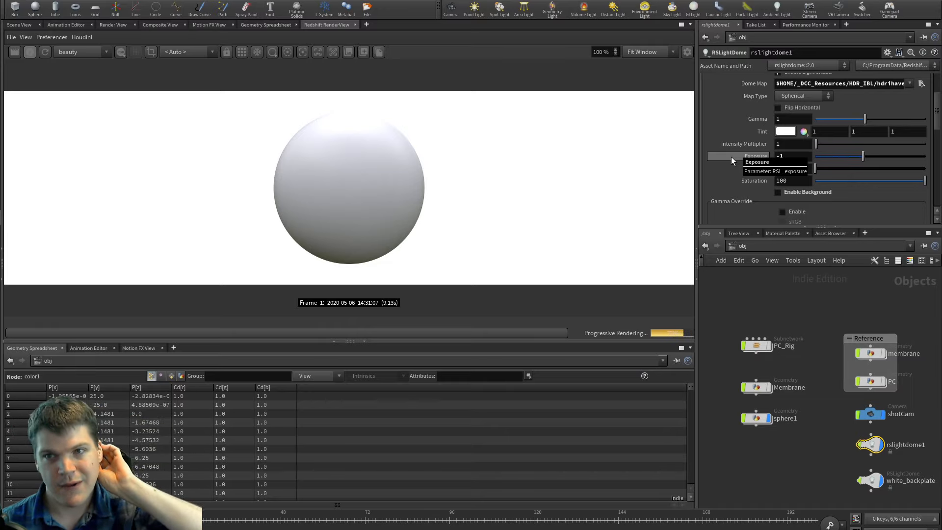
pyautogui.scroll(5, 736, 150)
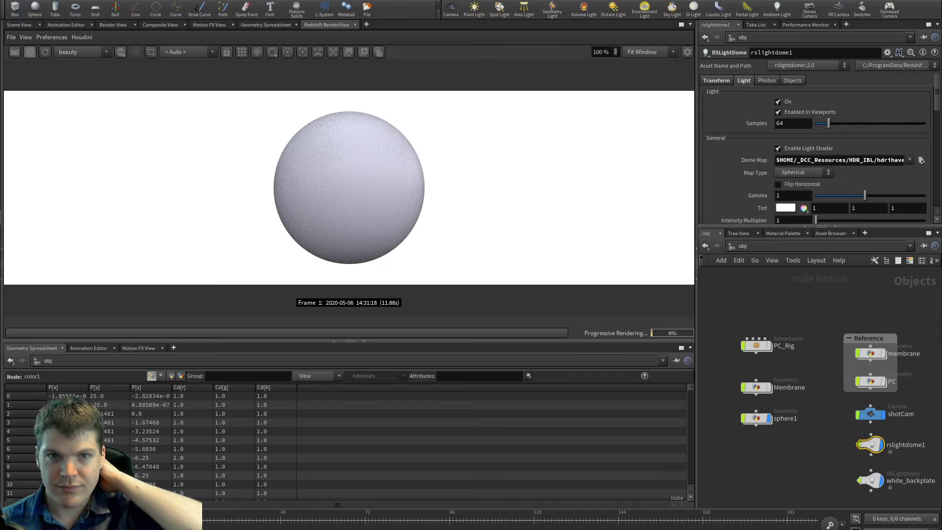
pyautogui.click(725, 80)
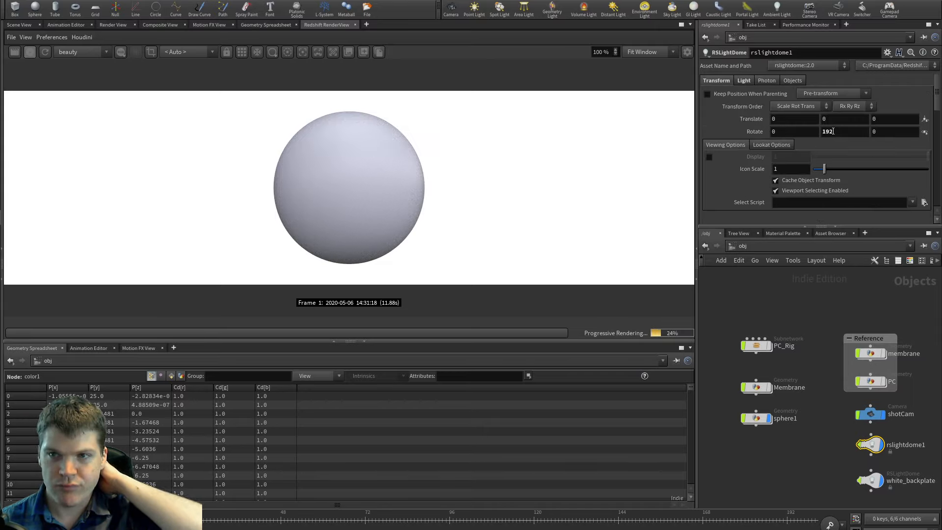
pyautogui.moveTo(834, 132); pyautogui.dragTo(797, 94, button='middle')
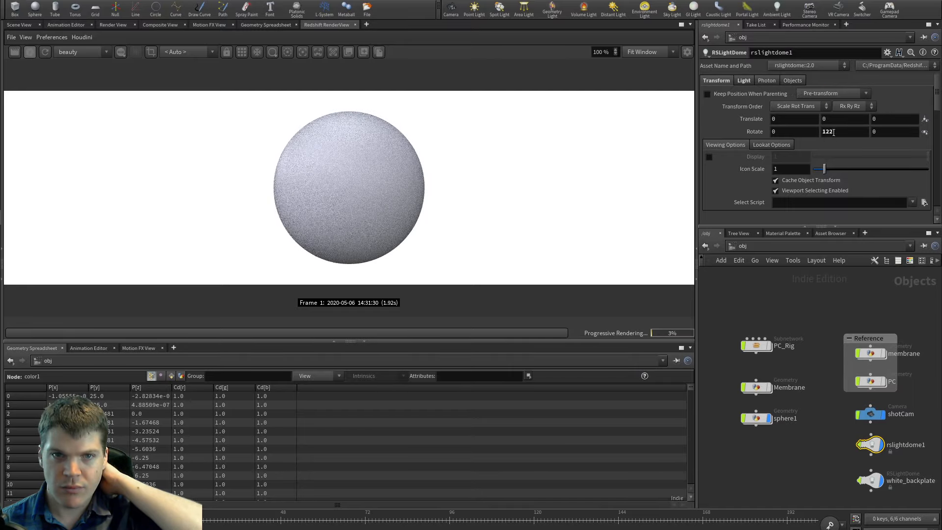
# Step: Try the dome light's Exposure at 0 and at -0.5
pyautogui.click(744, 80)
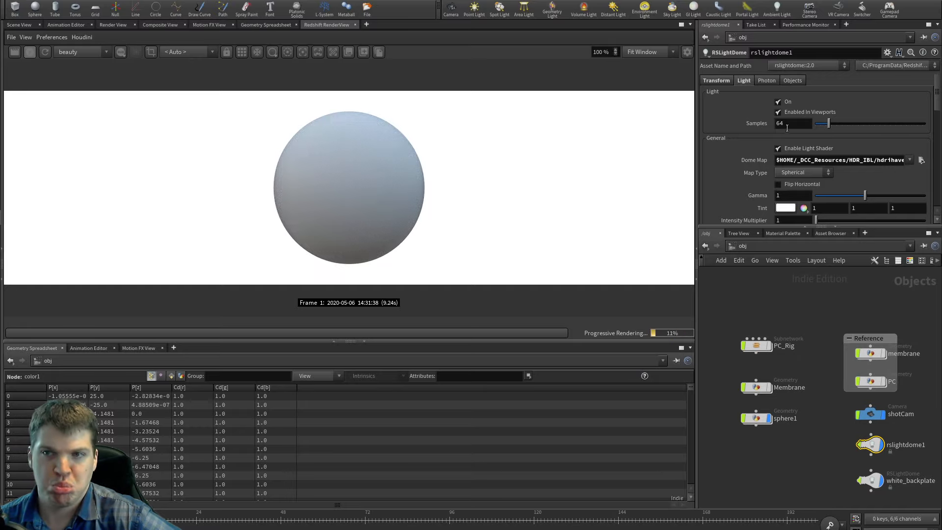
pyautogui.scroll(-3, 733, 191)
pyautogui.click(789, 157)
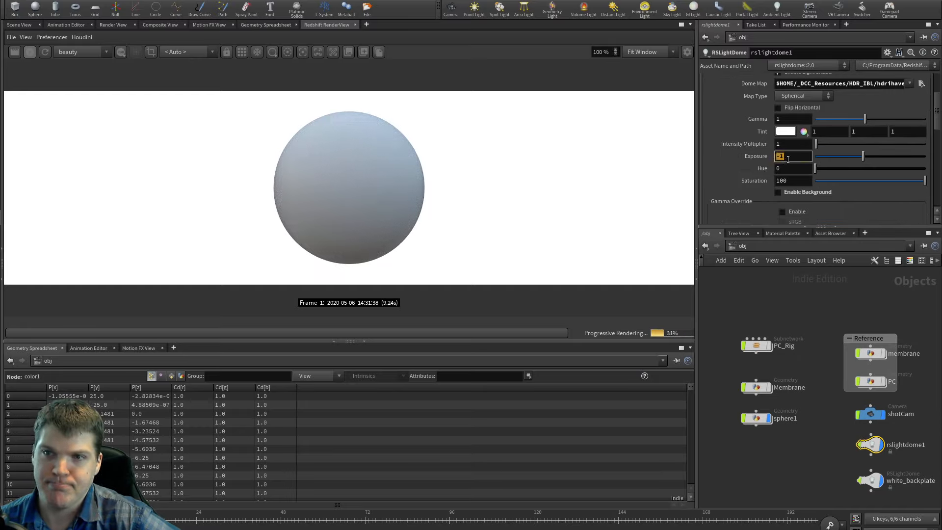
pyautogui.write('0')
pyautogui.press('Return')
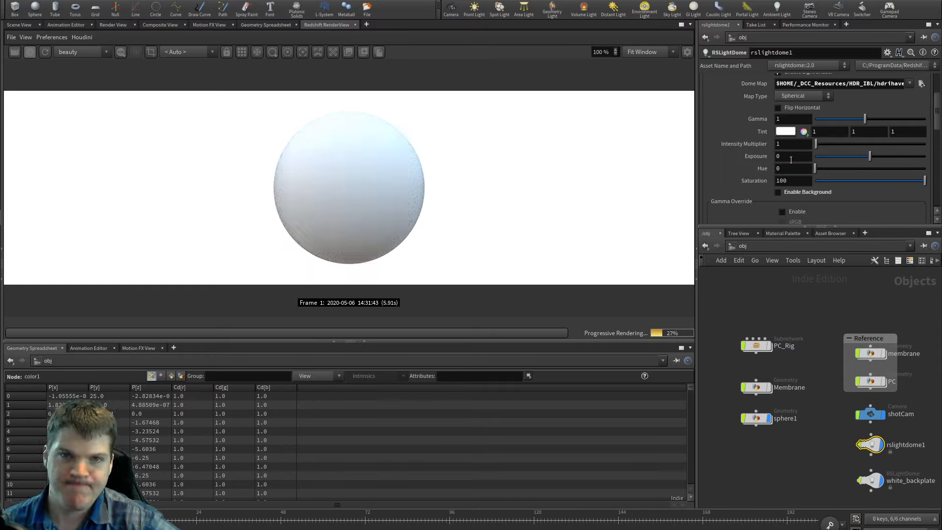
pyautogui.click(791, 156)
pyautogui.write('-.5')
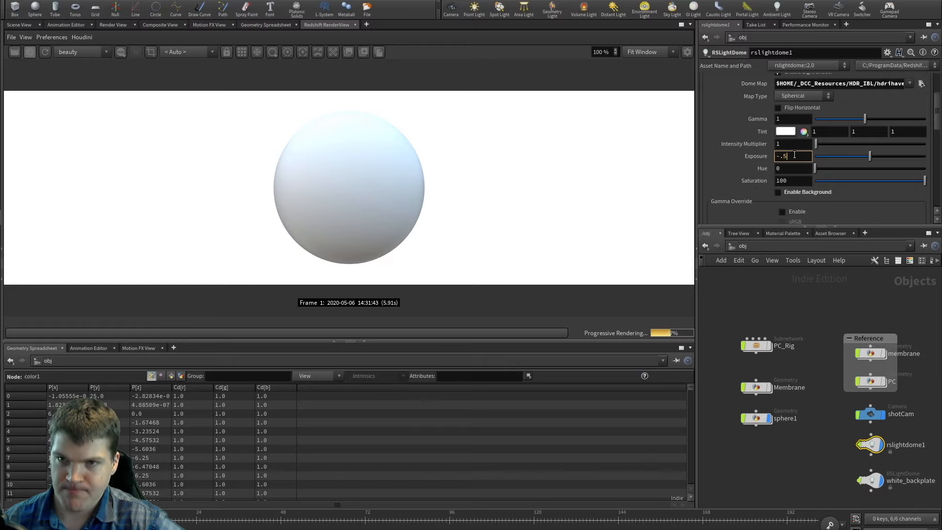
pyautogui.press('Return')
# Step: Reduce the dome light's Saturation to 44.6 and set its Exposure to 0
pyautogui.moveTo(910, 182); pyautogui.dragTo(864, 184)
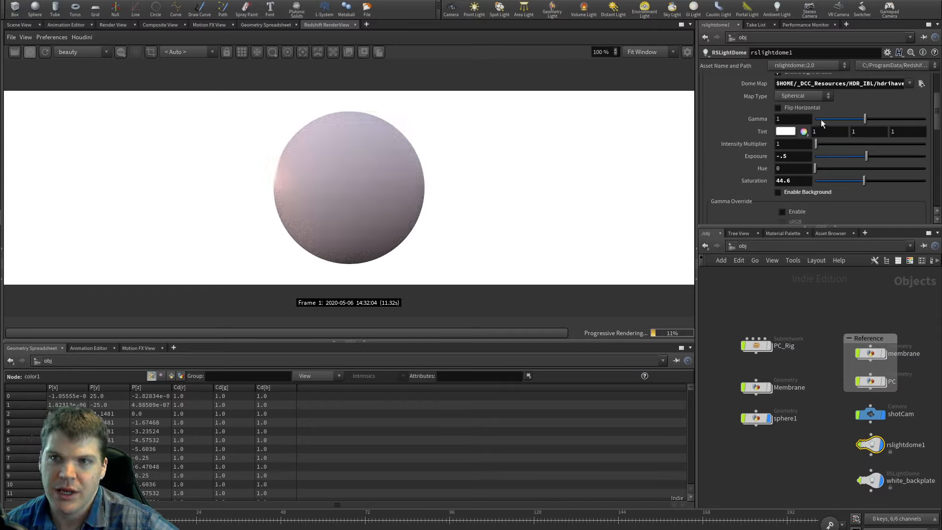
pyautogui.click(791, 157)
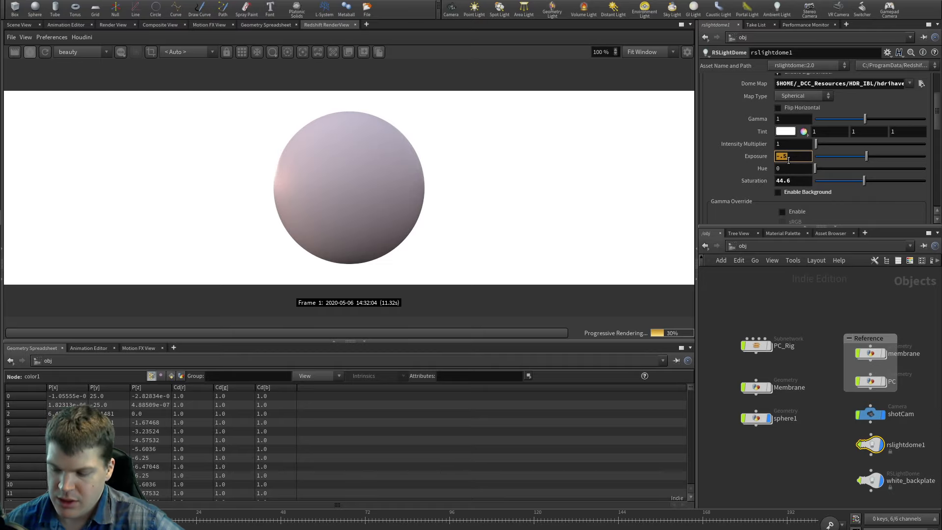
pyautogui.write('0')
pyautogui.press('Return')
pyautogui.scroll(5, 713, 98)
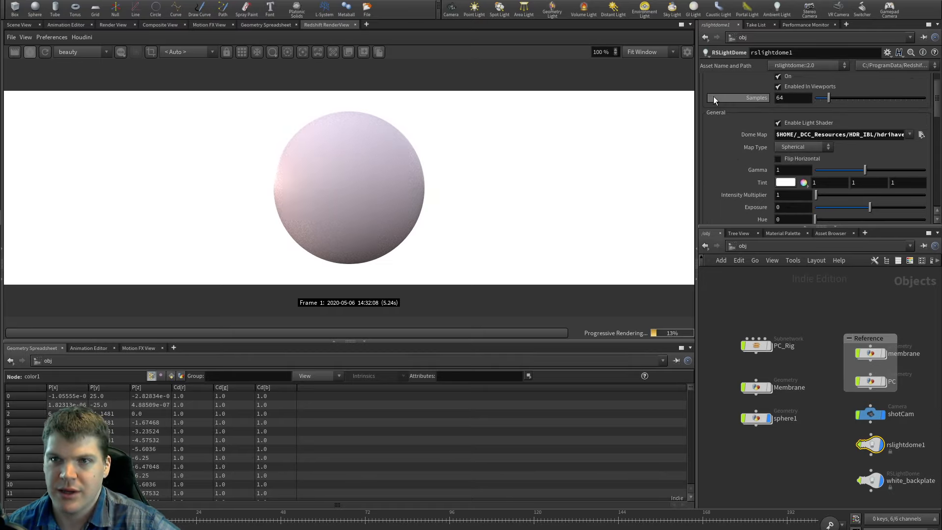
# Step: Try a Y rotation of -148 degrees and a Saturation of 79.9 on rslightdome1
pyautogui.click(716, 80)
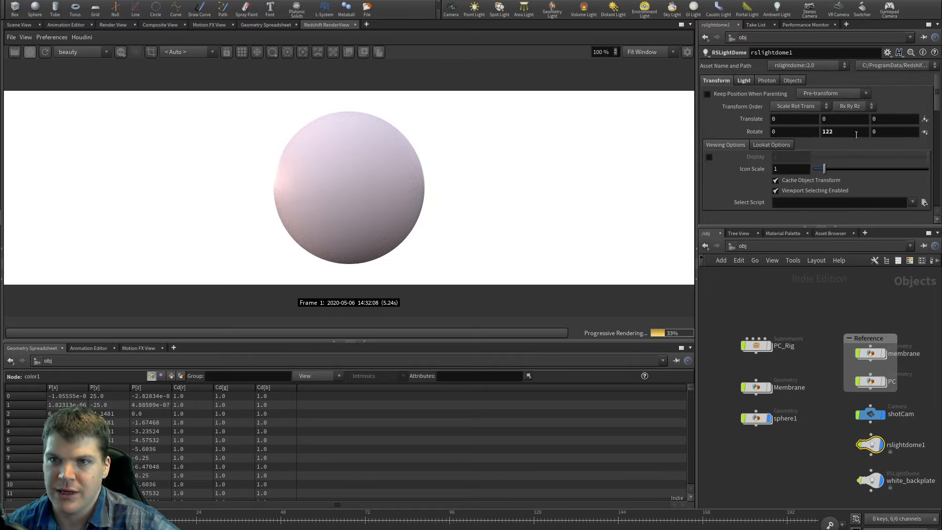
pyautogui.moveTo(856, 135)
pyautogui.mouseDown(button='middle')
pyautogui.moveTo(857, 95)
pyautogui.moveTo(918, 96)
pyautogui.moveTo(707, 105)
pyautogui.moveTo(855, 135)
pyautogui.mouseUp(button='middle')
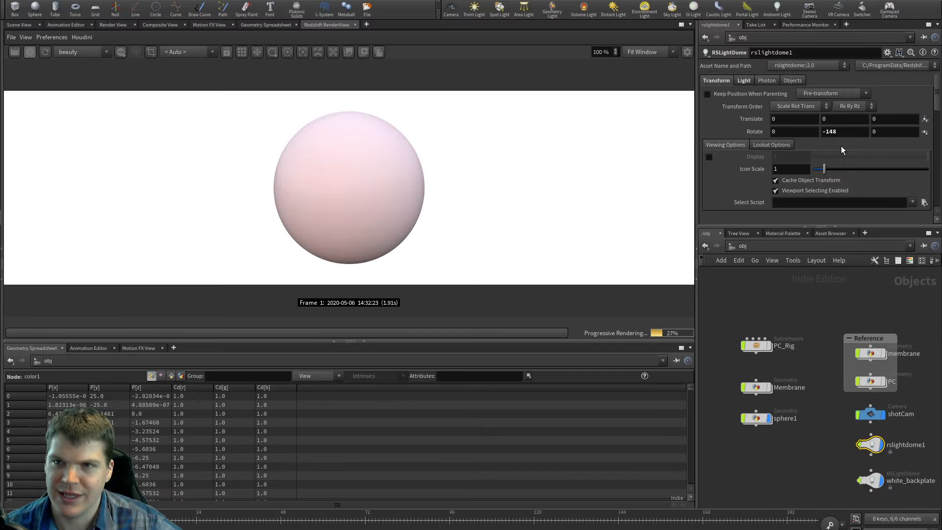
pyautogui.click(745, 81)
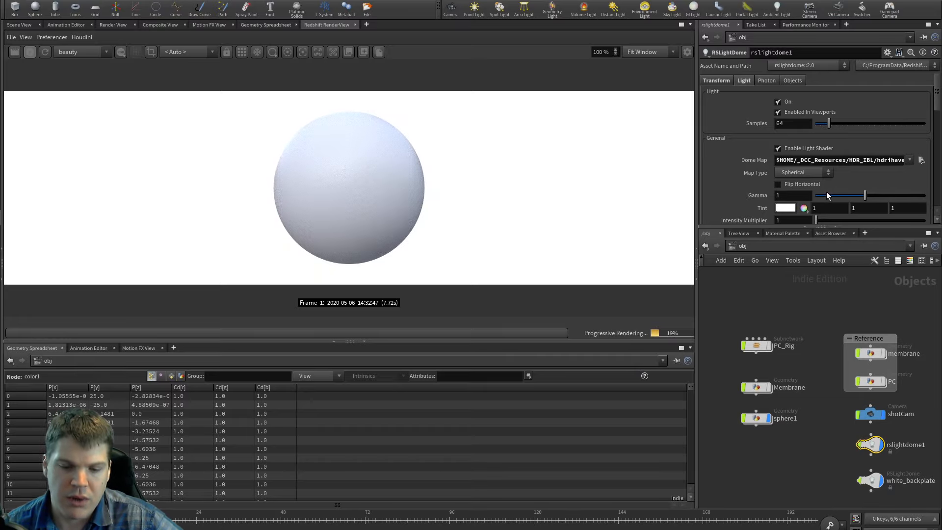
pyautogui.scroll(-3, 751, 185)
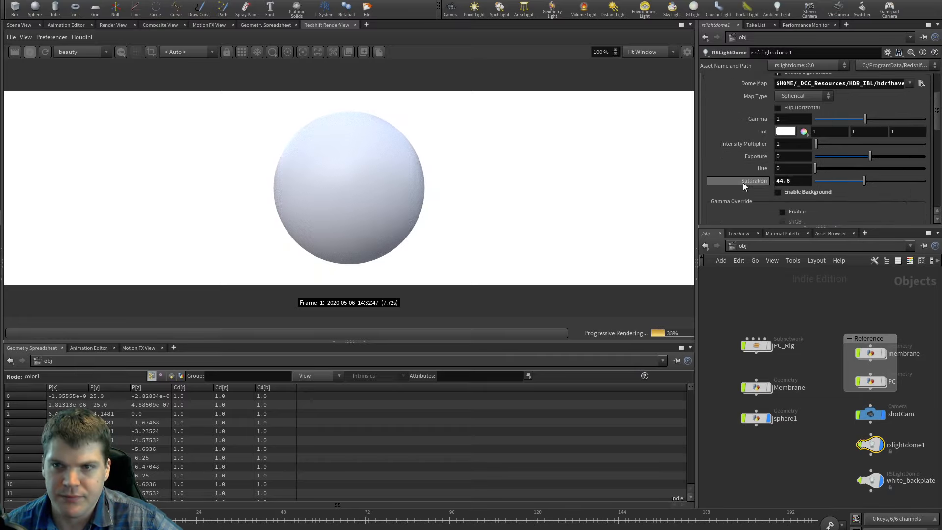
pyautogui.click(909, 182)
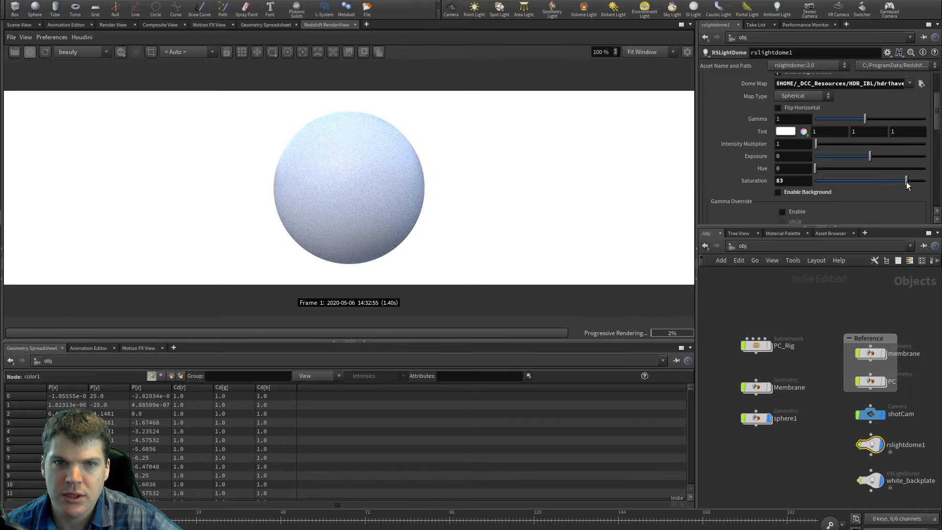
pyautogui.click(905, 182)
pyautogui.moveTo(905, 182); pyautogui.dragTo(903, 183)
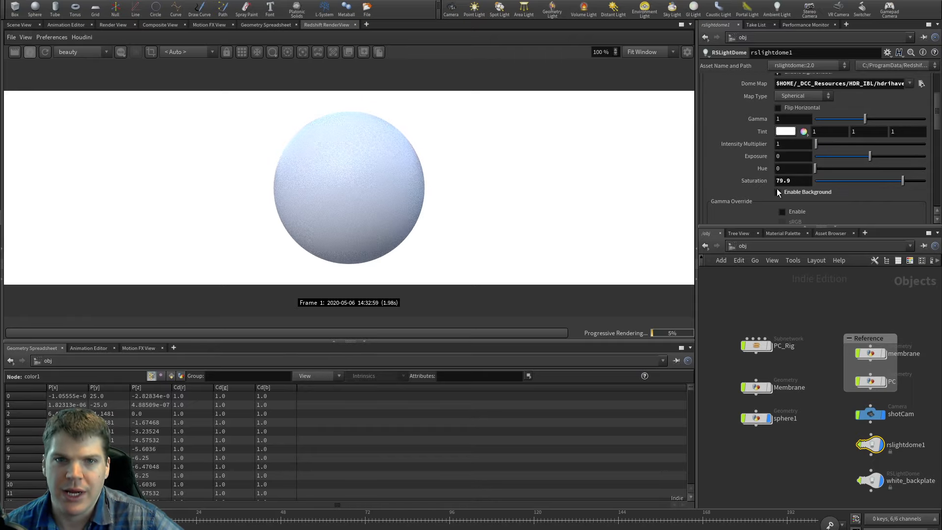
# Step: Set rslightdome1's Y rotation to -88 degrees
pyautogui.scroll(3, 734, 185)
pyautogui.scroll(3, 731, 125)
pyautogui.click(719, 81)
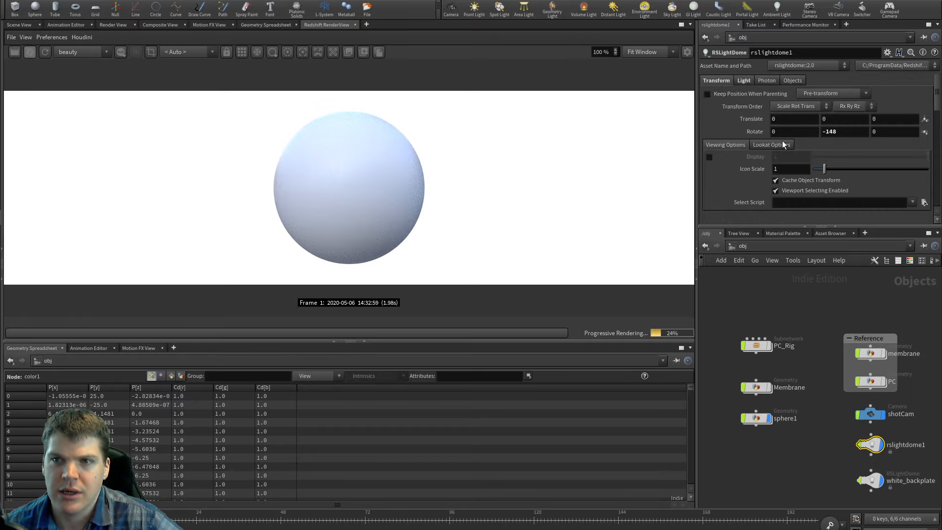
pyautogui.moveTo(842, 132)
pyautogui.mouseDown(button='middle')
pyautogui.moveTo(842, 100)
pyautogui.moveTo(881, 95)
pyautogui.moveTo(837, 143)
pyautogui.mouseUp(button='middle')
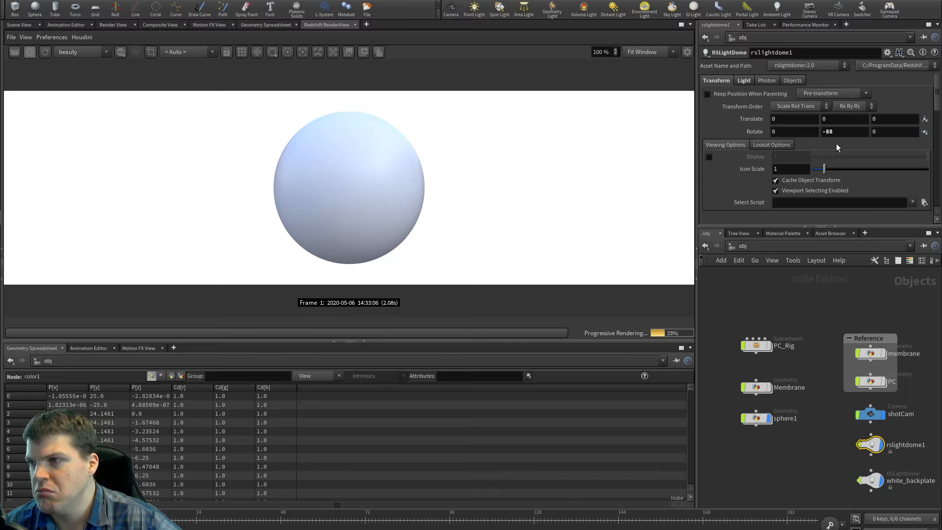
# Step: Hide sphere1, display the Membrane object instead and refresh the Redshift render
pyautogui.click(769, 387)
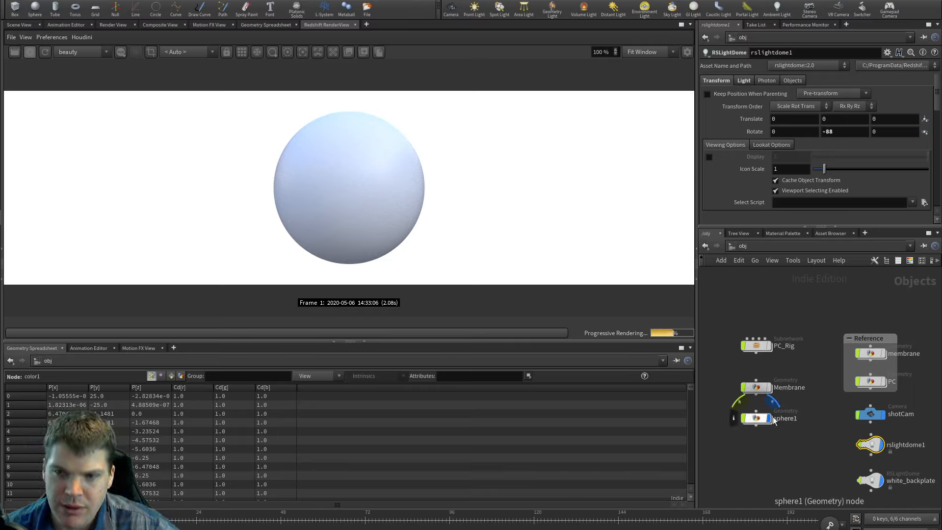
pyautogui.click(769, 417)
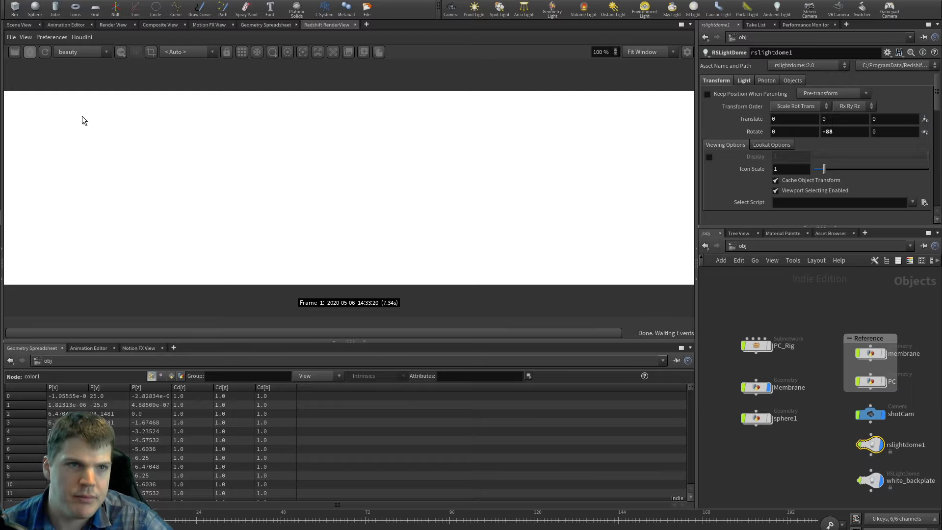
pyautogui.click(45, 52)
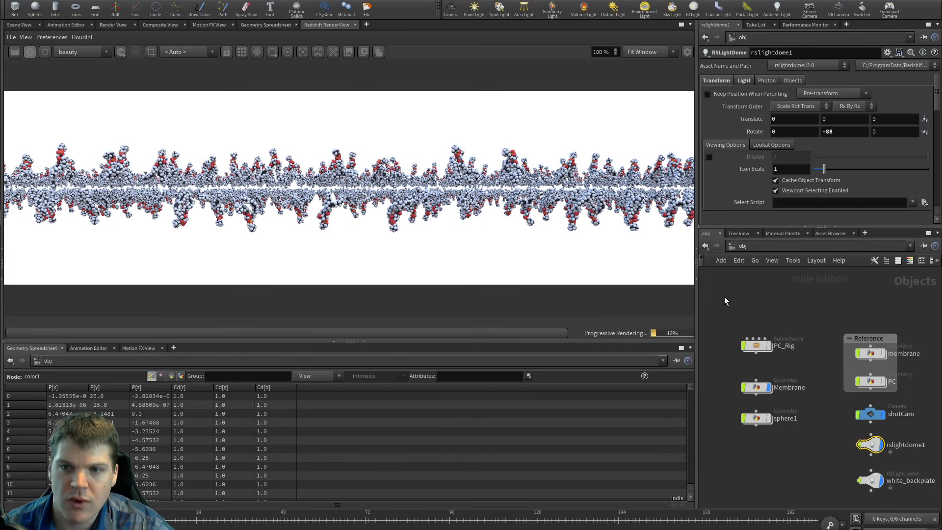
# Step: Reduce rslightdome1's Saturation to 71.4
pyautogui.click(759, 387)
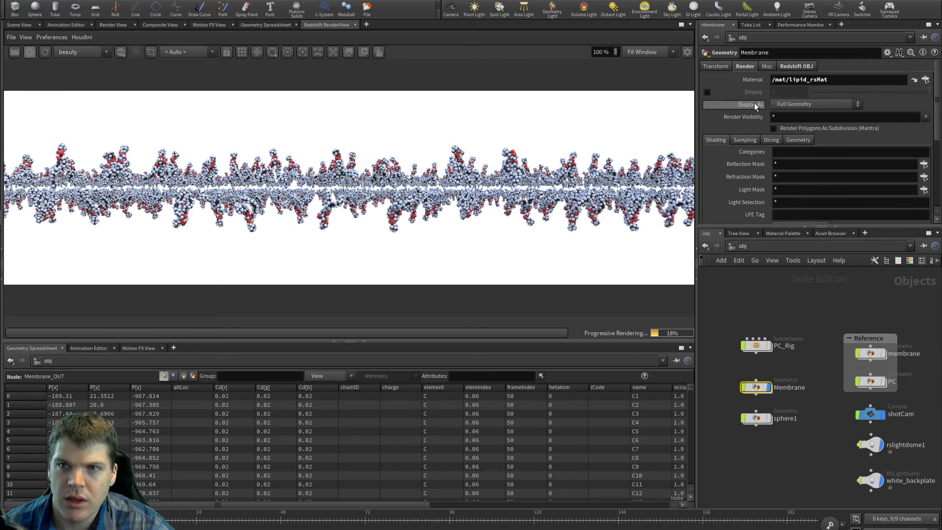
pyautogui.click(870, 445)
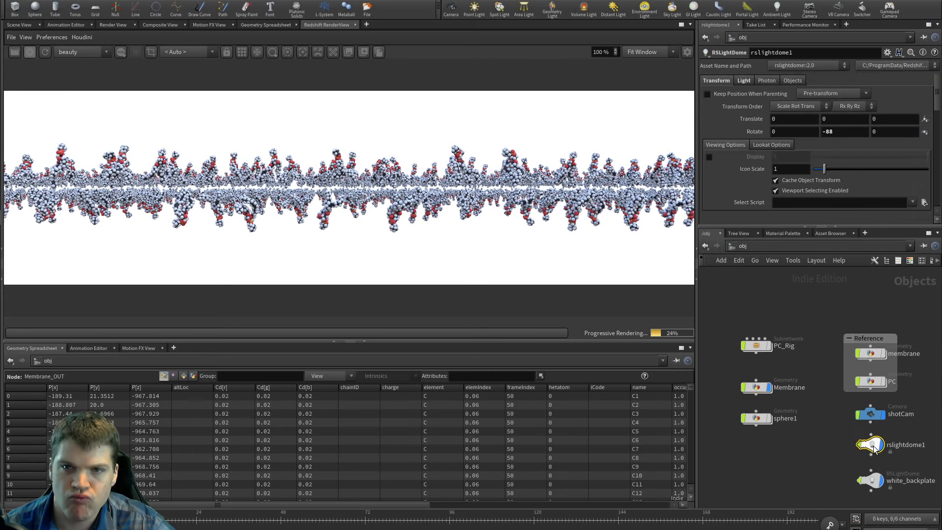
pyautogui.click(744, 81)
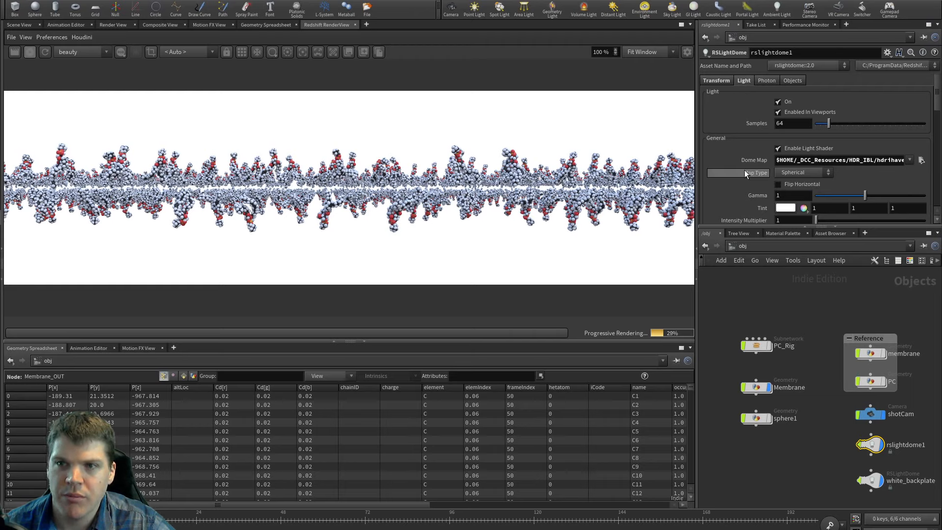
pyautogui.scroll(-3, 744, 169)
pyautogui.moveTo(902, 167); pyautogui.dragTo(861, 166)
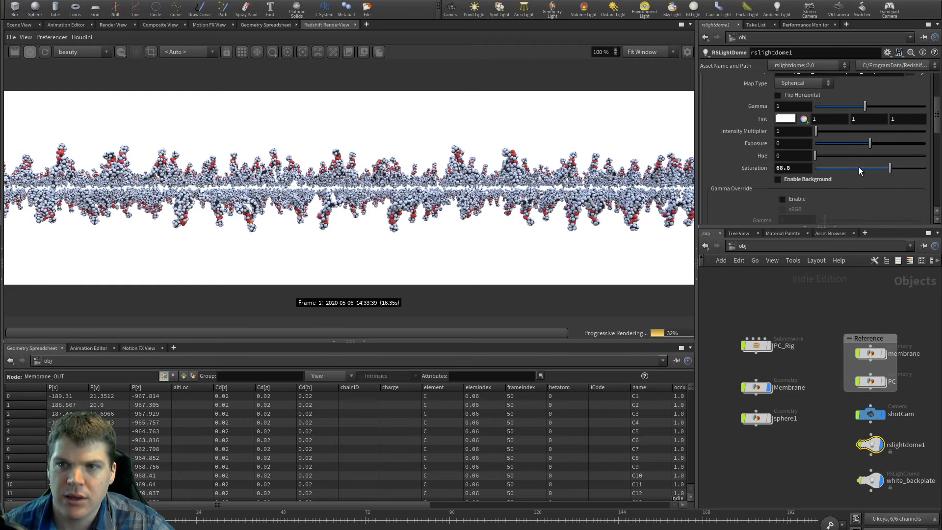
pyautogui.click(891, 169)
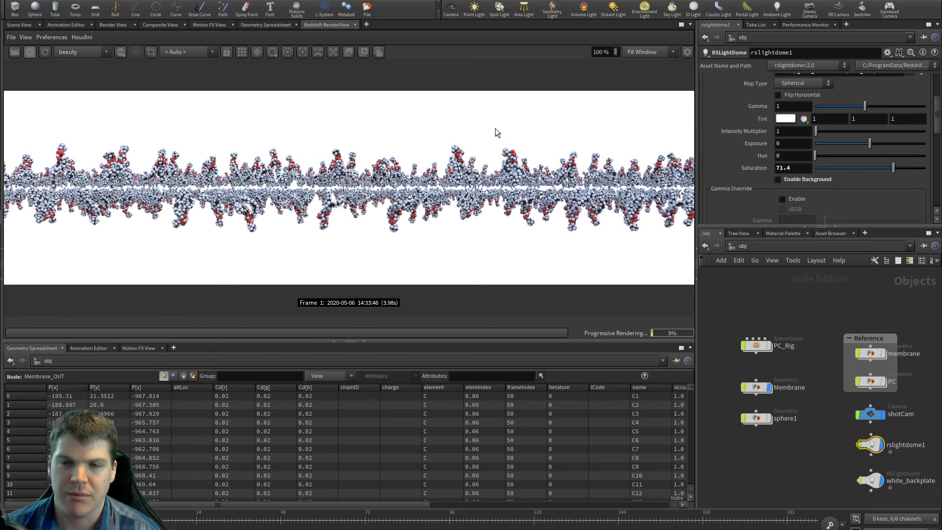
# Step: Try the dome light with Exposure at 0.5 and Gamma at 0.8
pyautogui.click(729, 317)
pyautogui.moveTo(729, 318); pyautogui.dragTo(732, 309, button='middle')
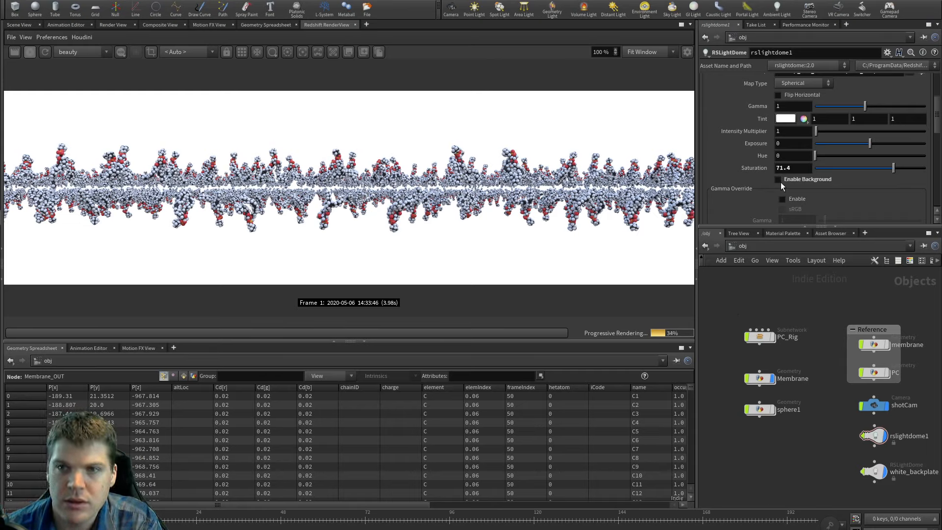
pyautogui.click(793, 144)
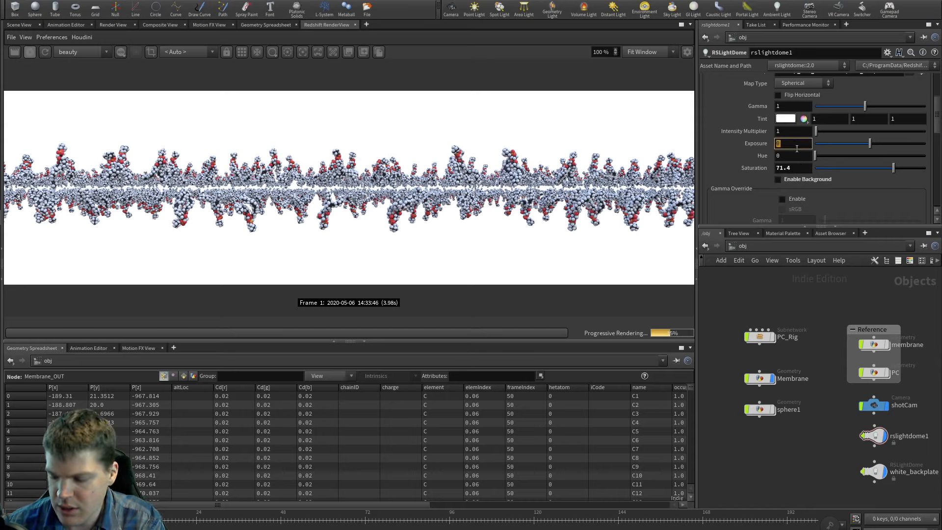
pyautogui.write('.5')
pyautogui.press('Return')
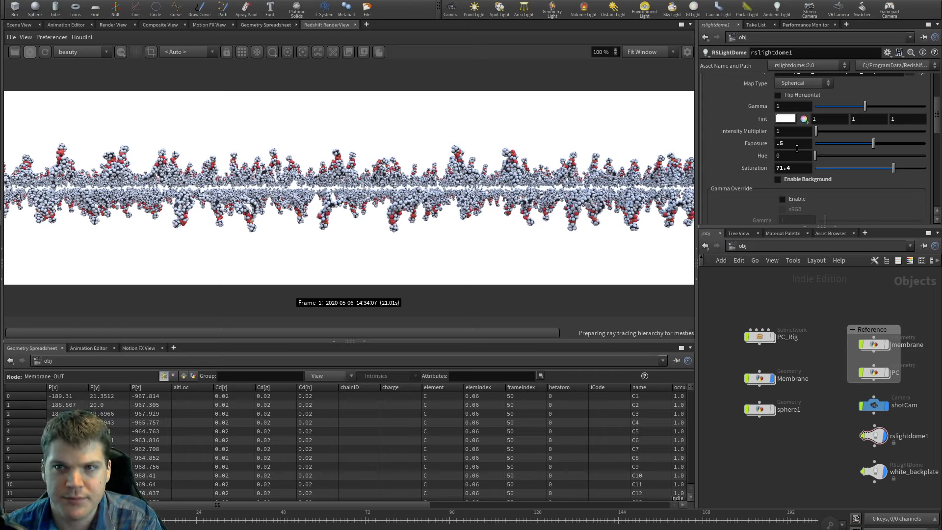
pyautogui.scroll(1, 789, 138)
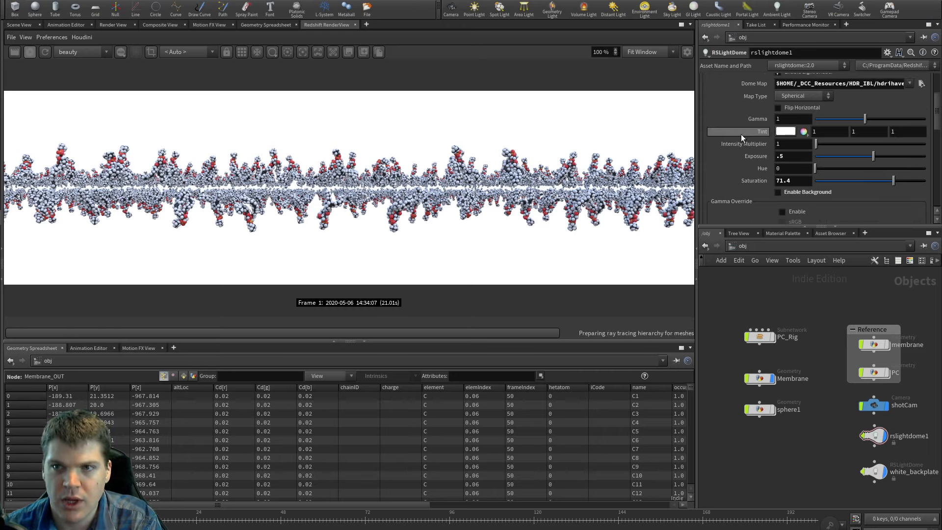
pyautogui.click(785, 121)
pyautogui.write('.8')
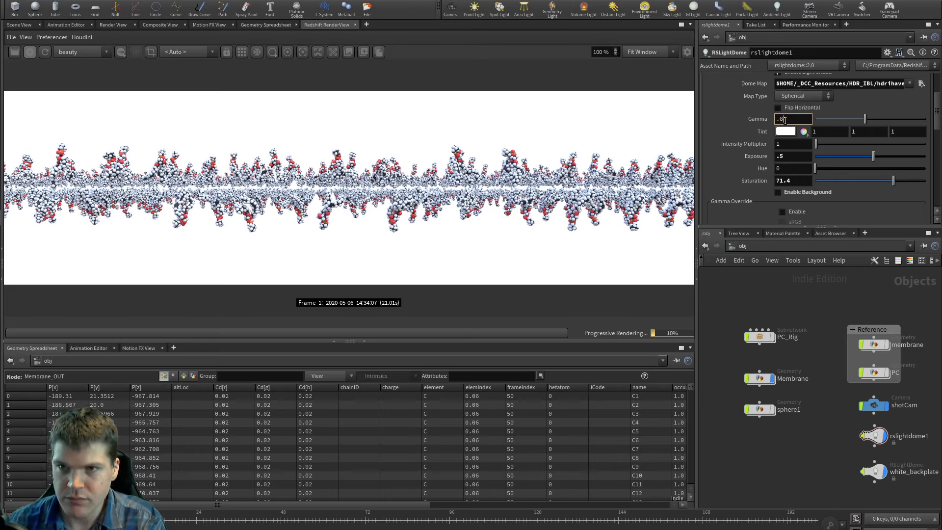
pyautogui.press('Return')
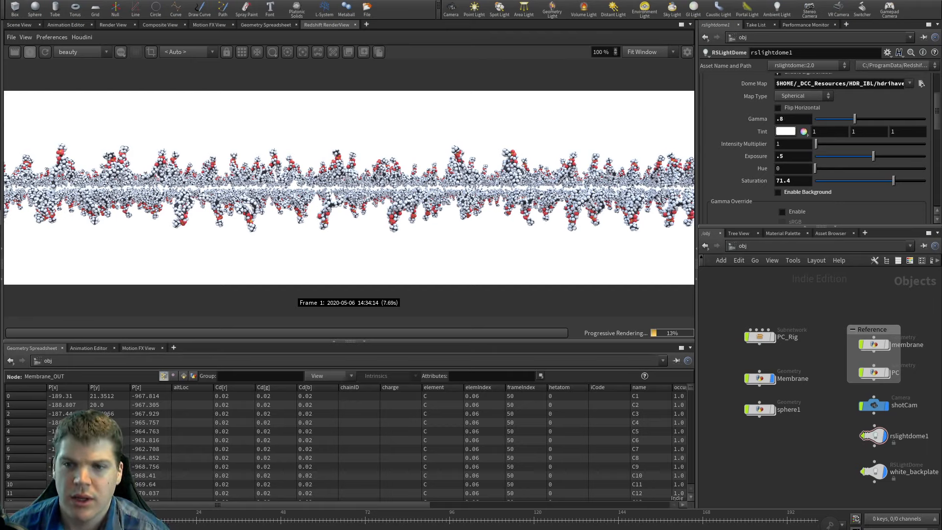
# Step: Display sphere1 in place of Membrane to check the lighting, and switch back to Membrane
pyautogui.click(759, 378)
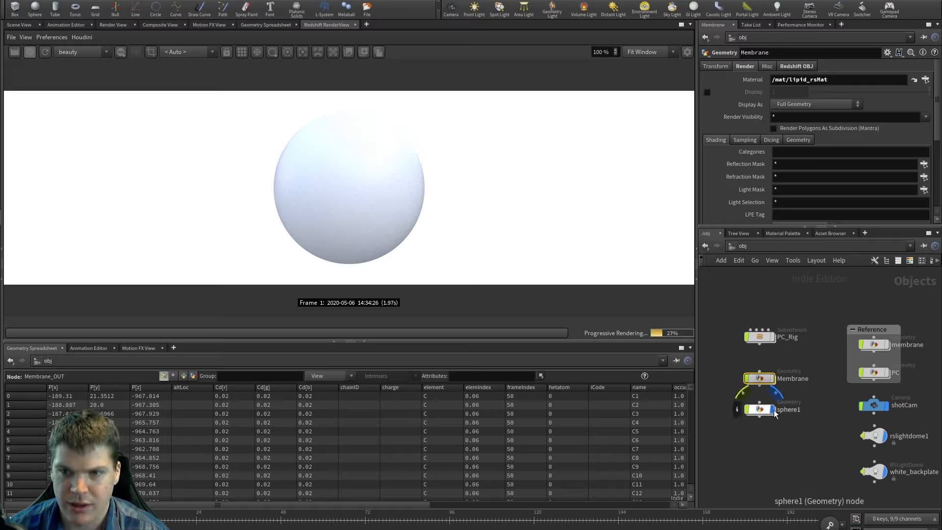
pyautogui.click(767, 389)
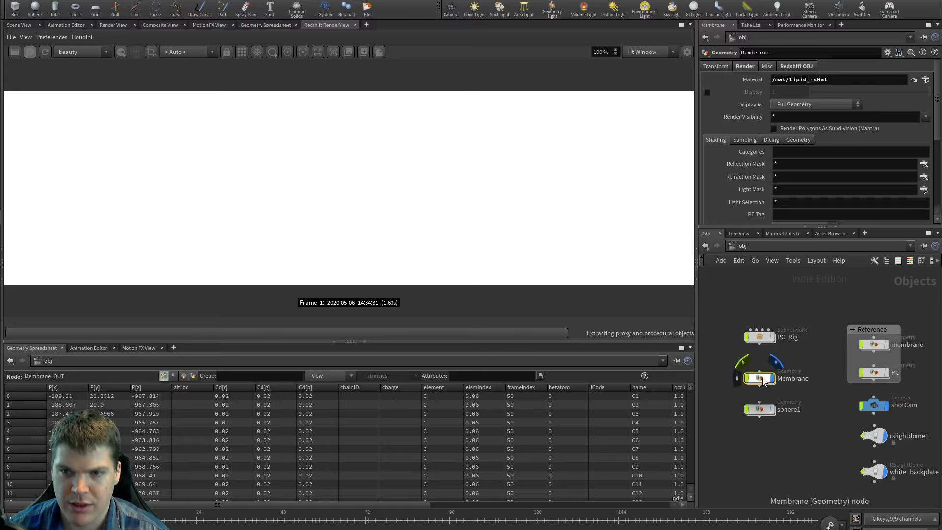
# Step: Set rslightdome1's Gamma to 0.9 and Exposure to 0.4, and restart the render
pyautogui.click(870, 436)
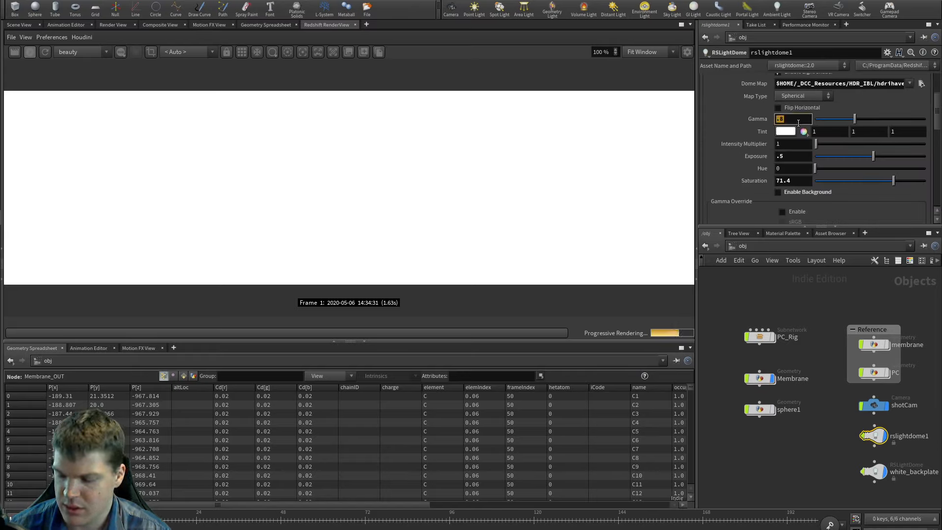
pyautogui.press('BackSpace')
pyautogui.write('9')
pyautogui.press('Return')
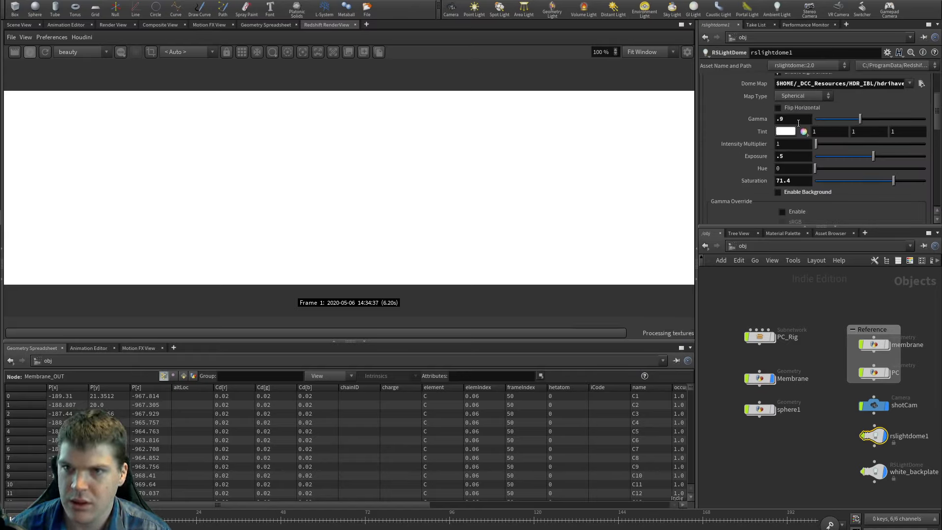
pyautogui.doubleClick(798, 156)
pyautogui.write('.4')
pyautogui.press('Return')
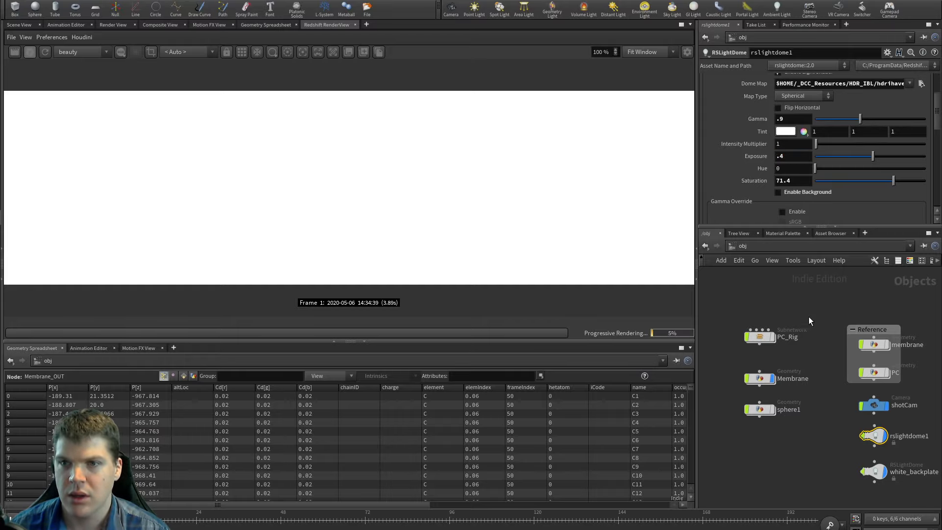
pyautogui.click(46, 52)
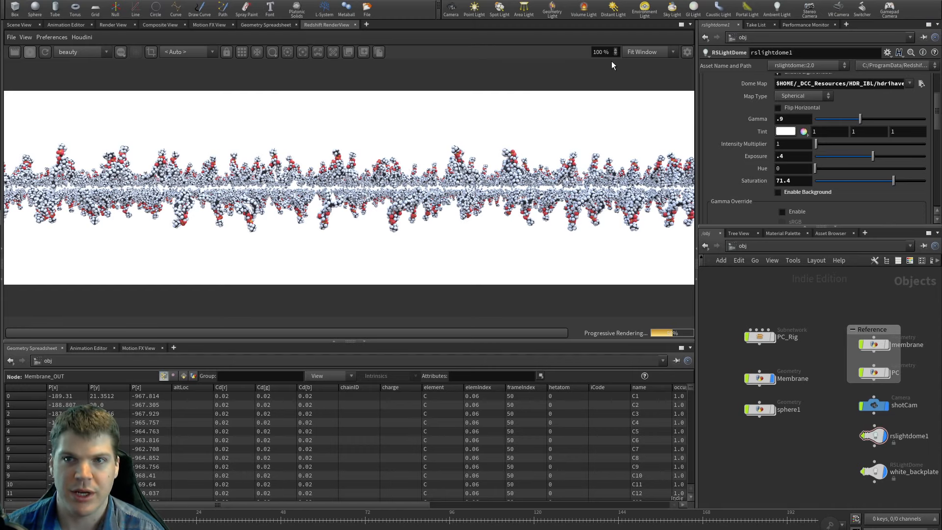
# Step: Zoom in on the rendered membrane to examine its shading, and request the 100% zoom preset
pyautogui.click(641, 51)
pyautogui.click(646, 51)
pyautogui.scroll(3, 371, 191)
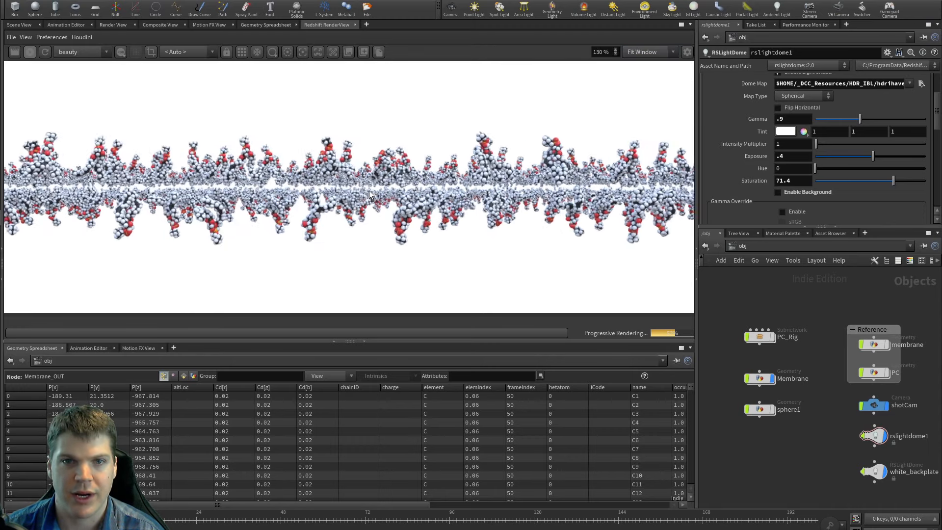
pyautogui.scroll(2, 369, 190)
pyautogui.scroll(-2, 369, 190)
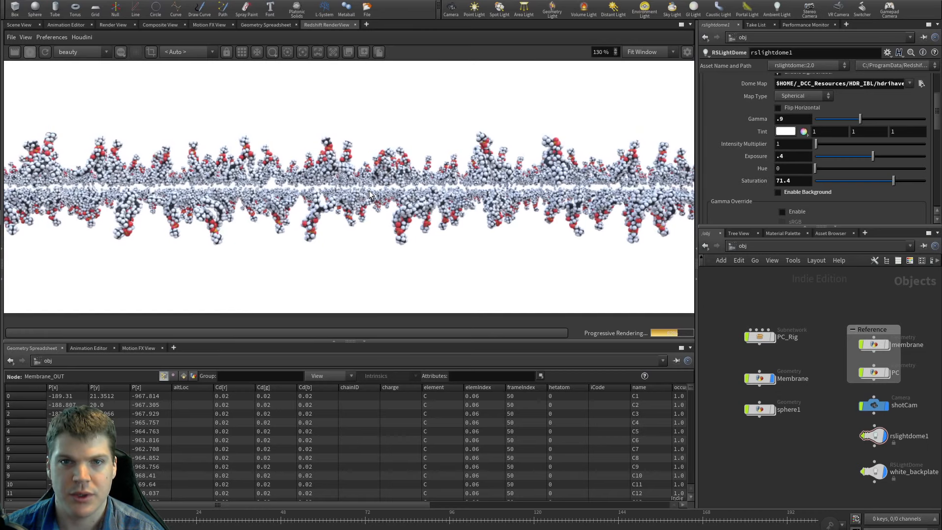
pyautogui.scroll(2, 369, 195)
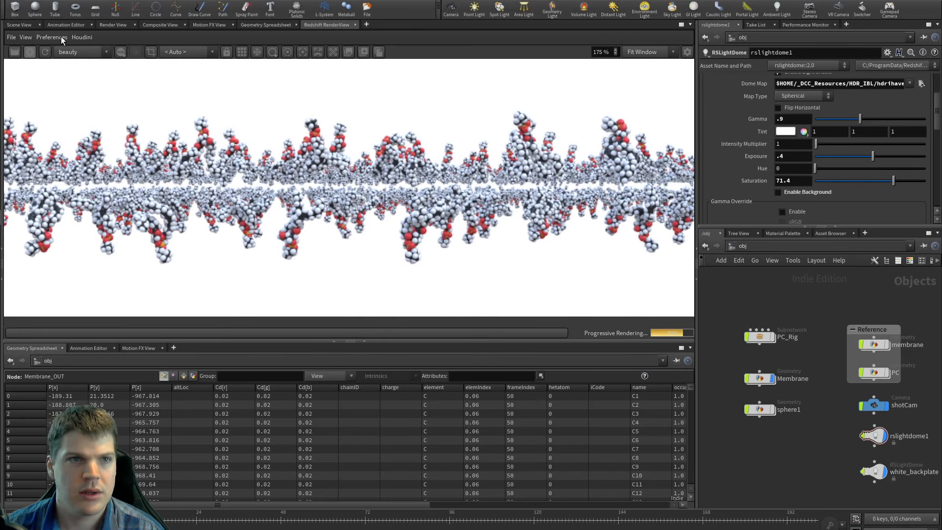
pyautogui.click(26, 37)
pyautogui.moveTo(78, 154)
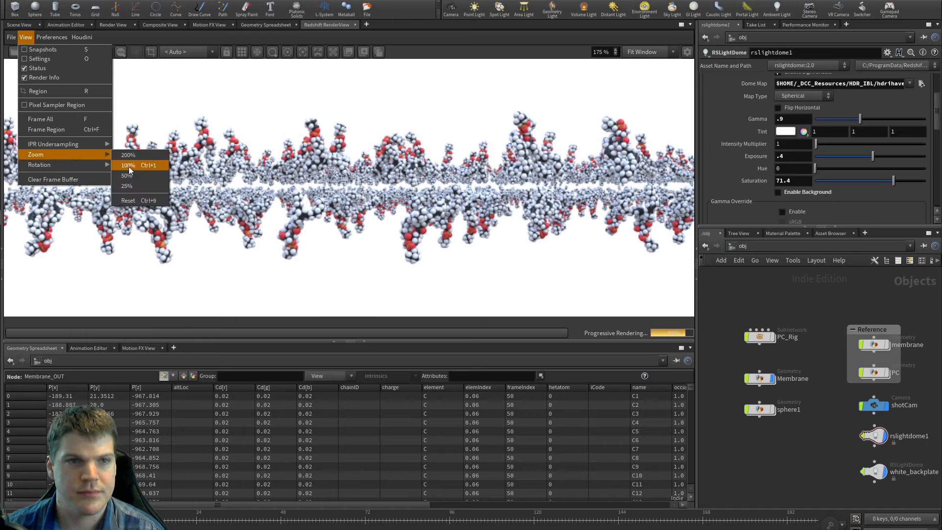
pyautogui.click(450, 93)
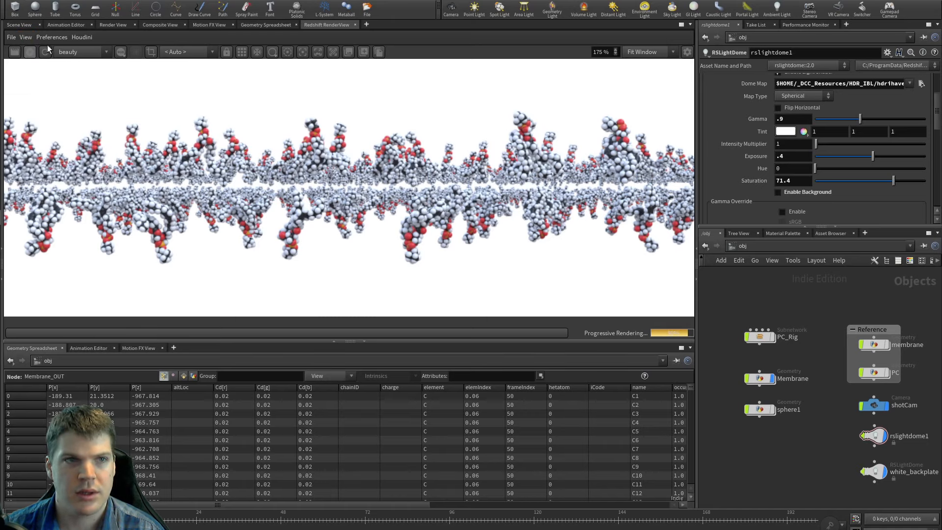
pyautogui.click(25, 36)
pyautogui.moveTo(57, 156)
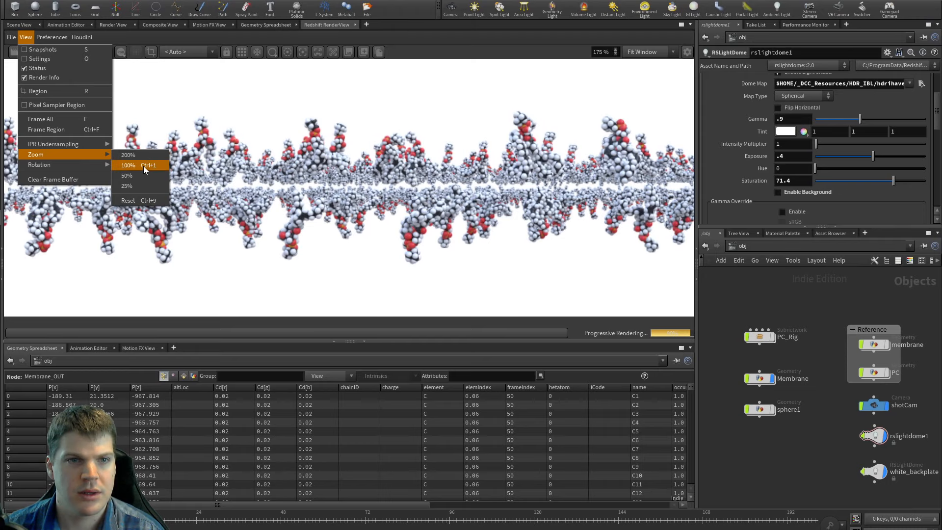
pyautogui.click(143, 165)
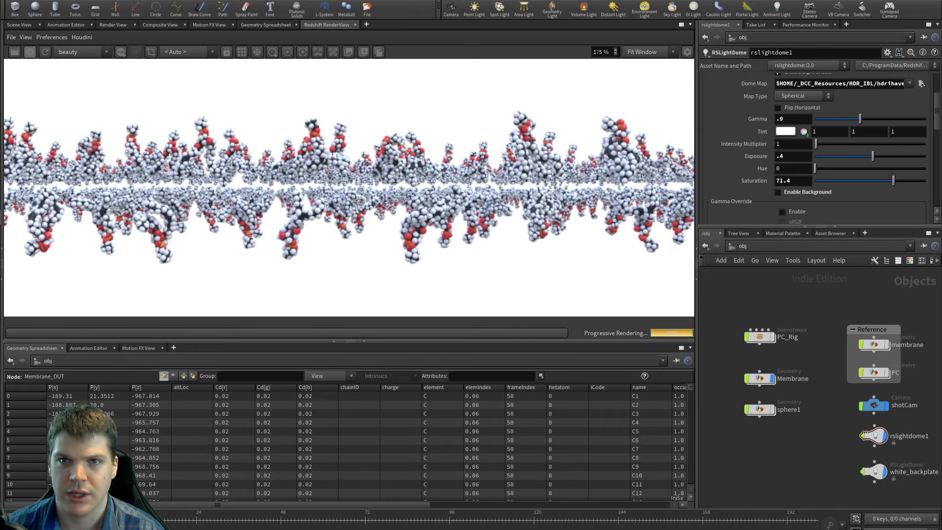
# Step: Set the render view's zoom to 100% and examine the membrane at that scale
pyautogui.doubleClick(600, 52)
pyautogui.write('100')
pyautogui.press('Return')
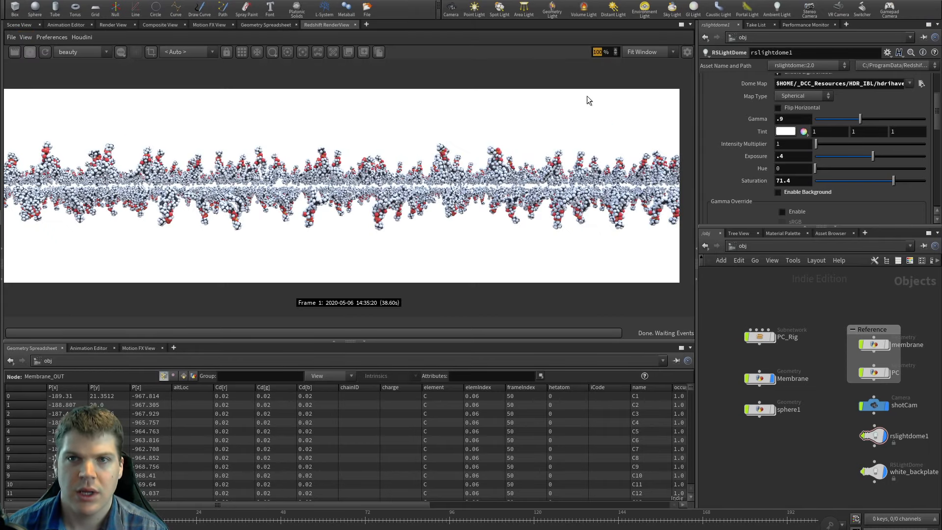
pyautogui.click(454, 174)
pyautogui.moveTo(395, 174)
pyautogui.mouseDown(button='middle')
pyautogui.moveTo(444, 174)
pyautogui.moveTo(411, 173)
pyautogui.mouseUp(button='middle')
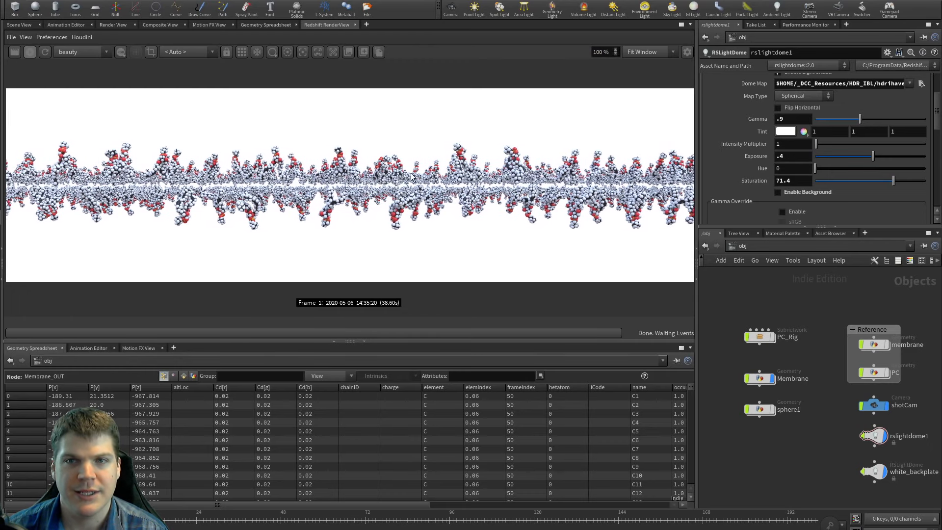
# Step: Switch the render view from Fit Window to Fixed Scaling and set the scaling to 40%
pyautogui.click(638, 51)
pyautogui.click(640, 74)
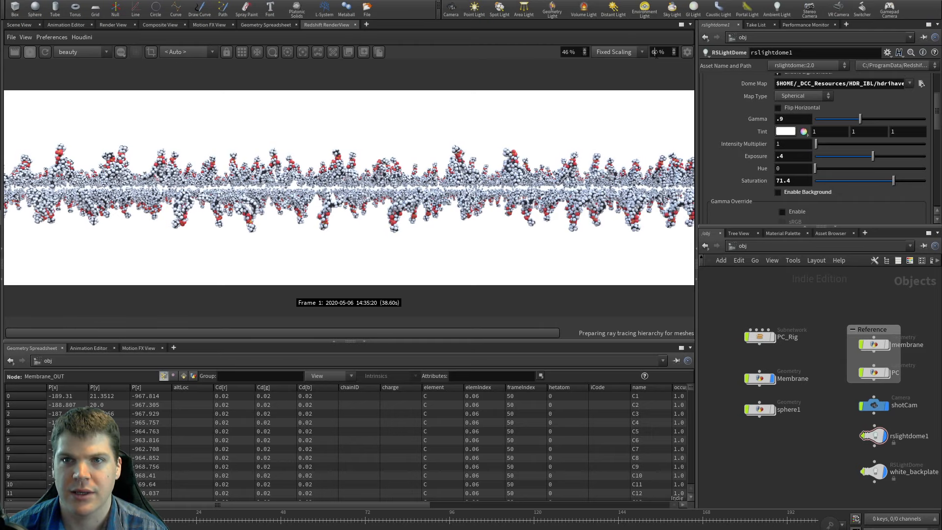
pyautogui.moveTo(656, 52); pyautogui.dragTo(650, 52)
pyautogui.write('4')
pyautogui.press('Return')
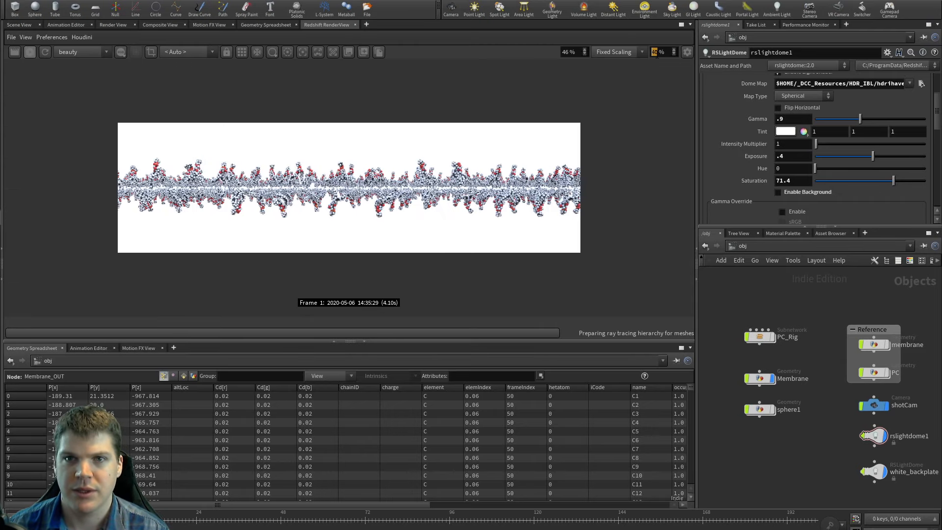
# Step: Set the render view's zoom to 100% and its fixed scaling to 70%
pyautogui.doubleClick(567, 51)
pyautogui.write('100')
pyautogui.press('Return')
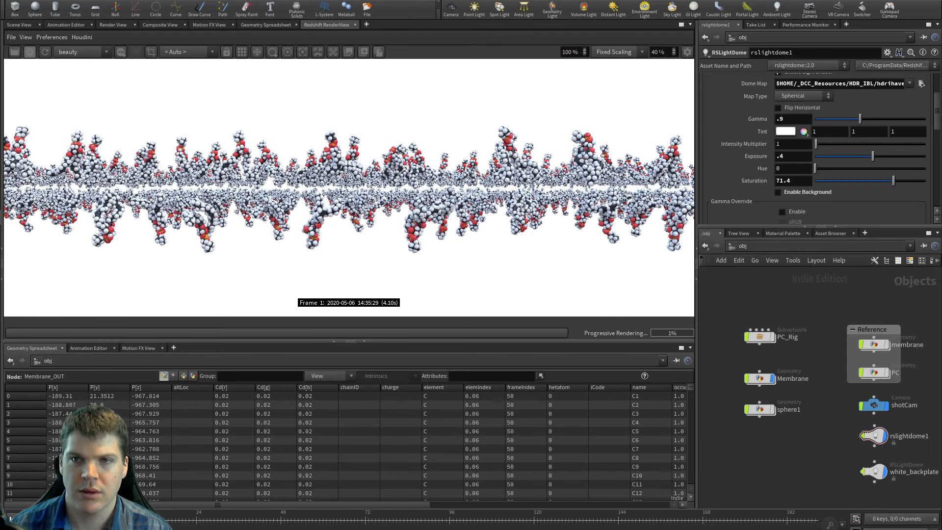
pyautogui.doubleClick(661, 52)
pyautogui.write('70')
pyautogui.press('Return')
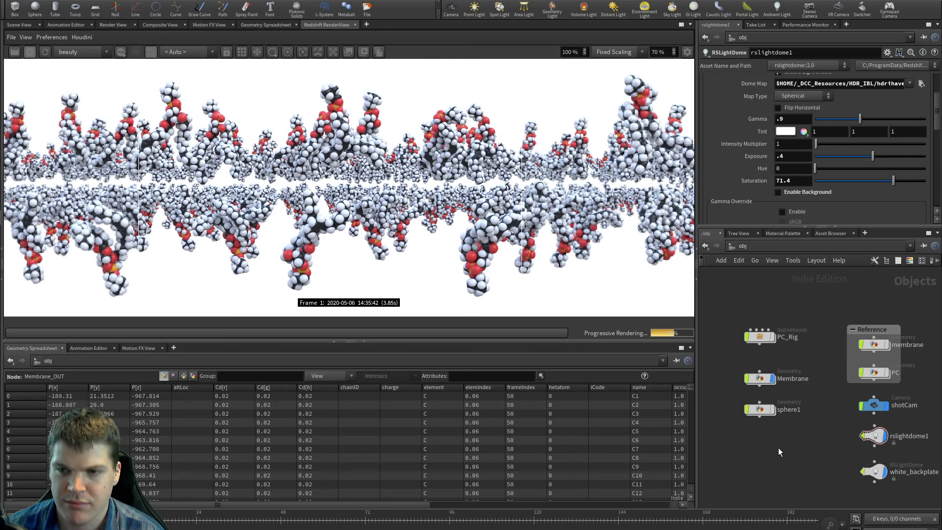
# Step: Enter the Membrane object's geometry network
pyautogui.moveTo(785, 449); pyautogui.dragTo(780, 447, button='middle')
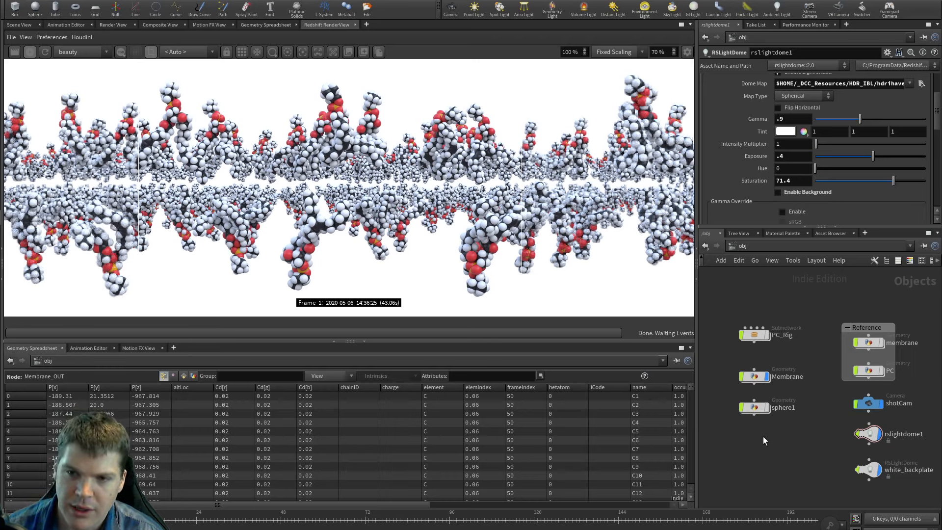
pyautogui.doubleClick(754, 377)
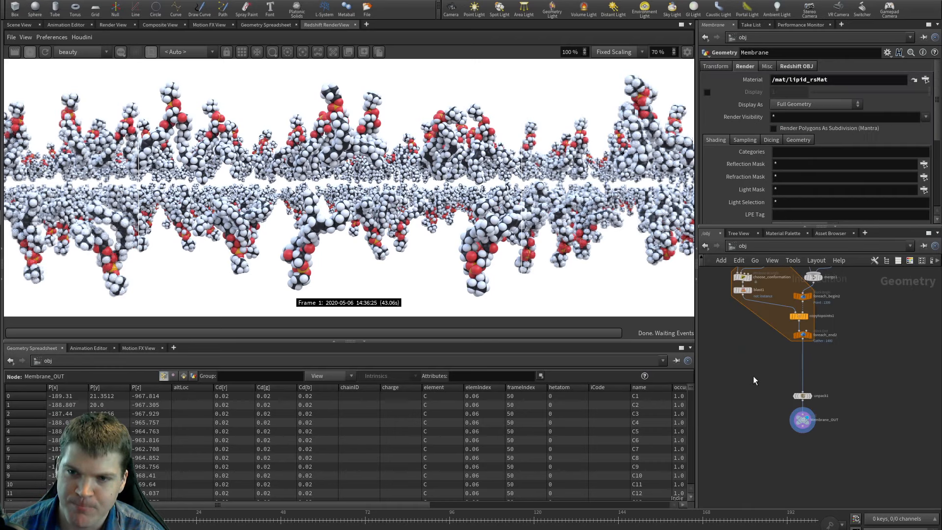
# Step: Try rendering the membrane with unpack1 bypassed, re-enable the node and restart the render
pyautogui.click(794, 395)
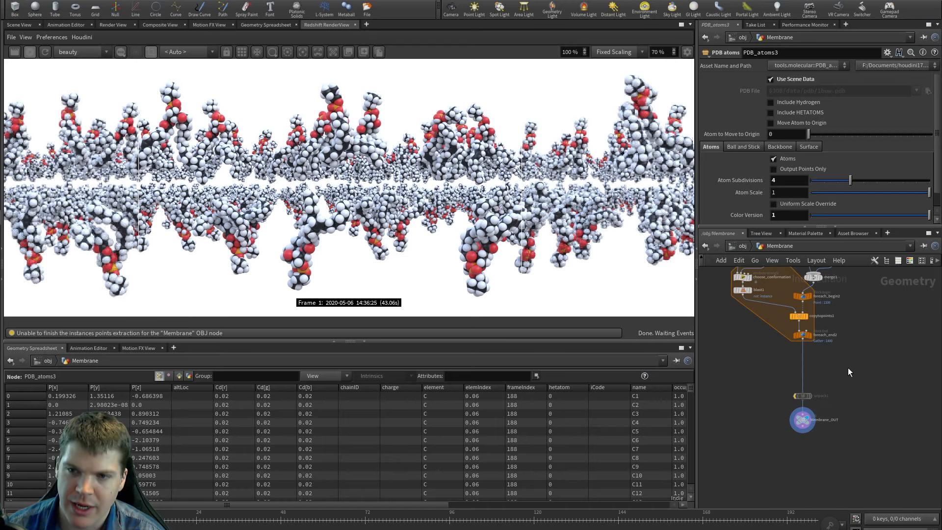
pyautogui.click(45, 52)
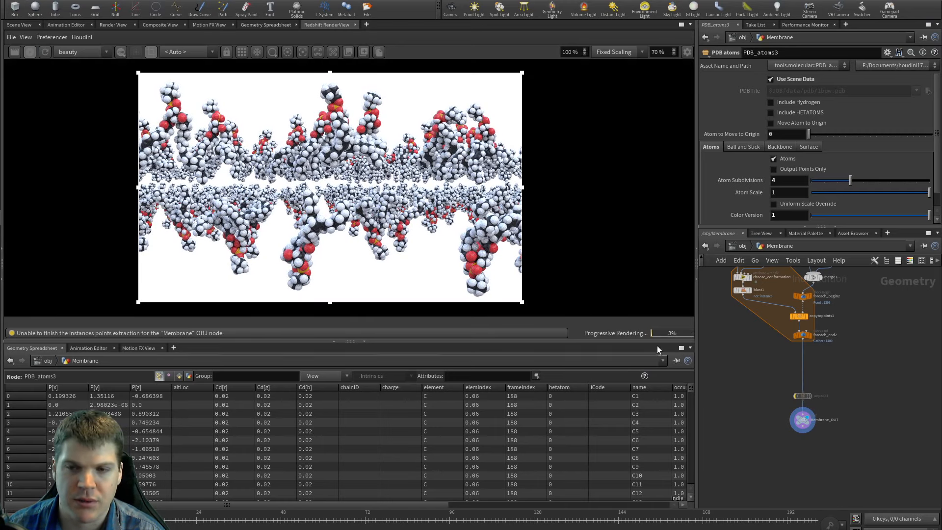
pyautogui.moveTo(774, 416); pyautogui.dragTo(782, 408, button='middle')
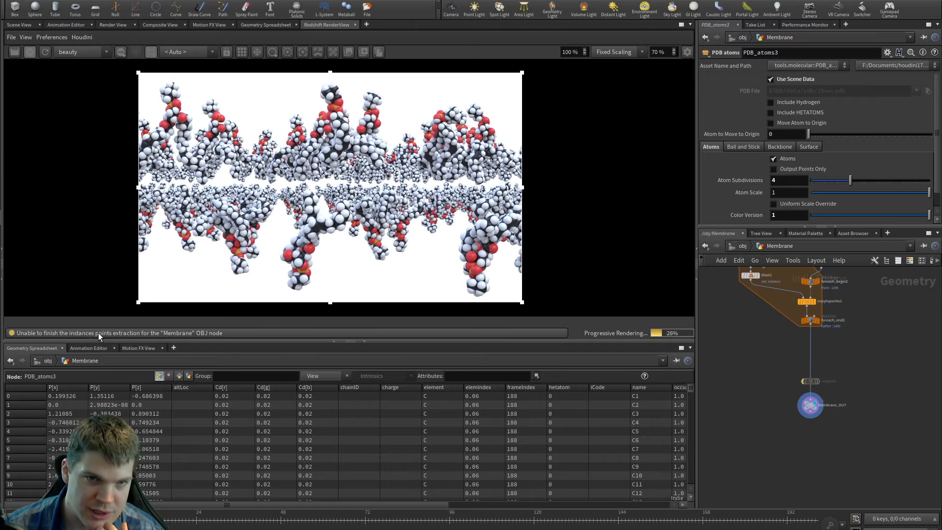
pyautogui.click(44, 52)
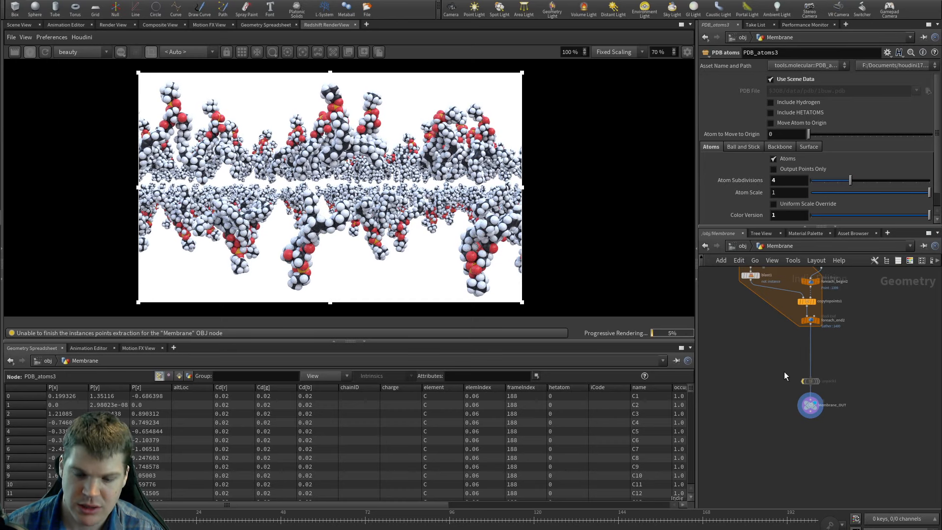
pyautogui.press('q')
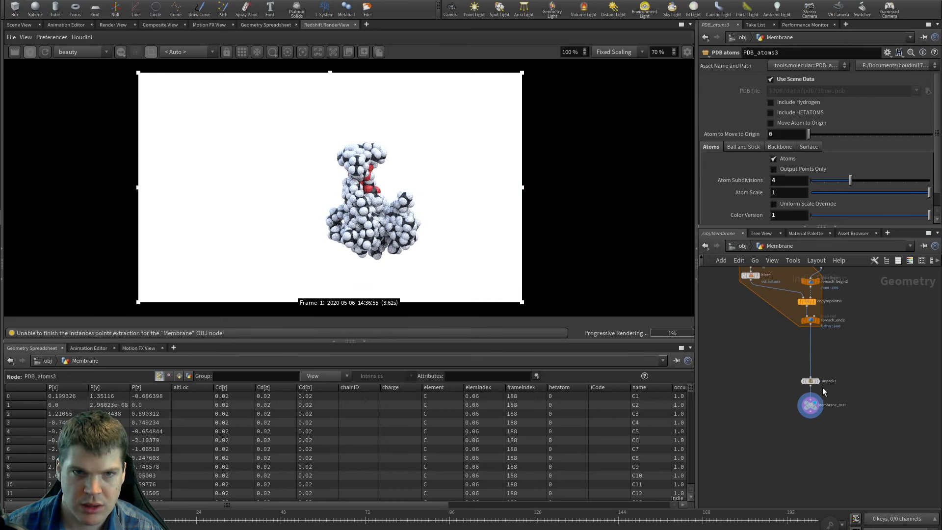
pyautogui.click(46, 52)
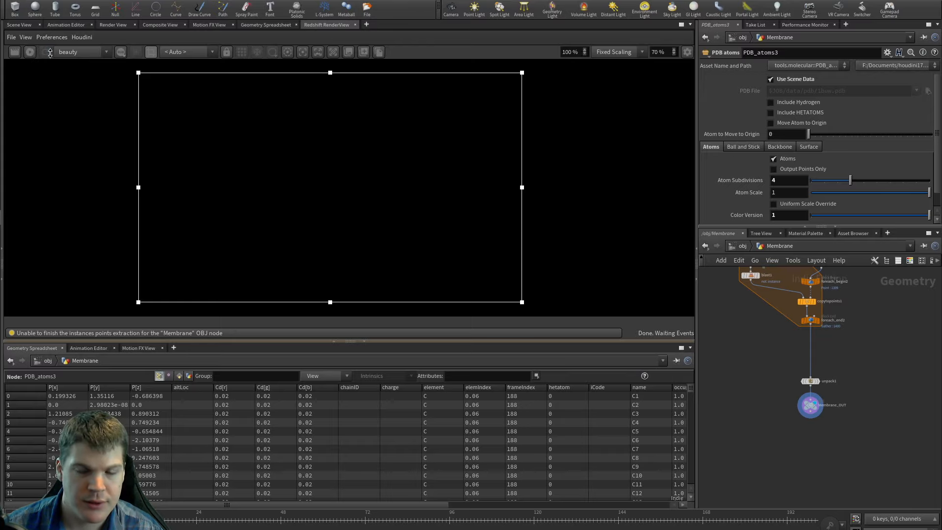
pyautogui.click(49, 52)
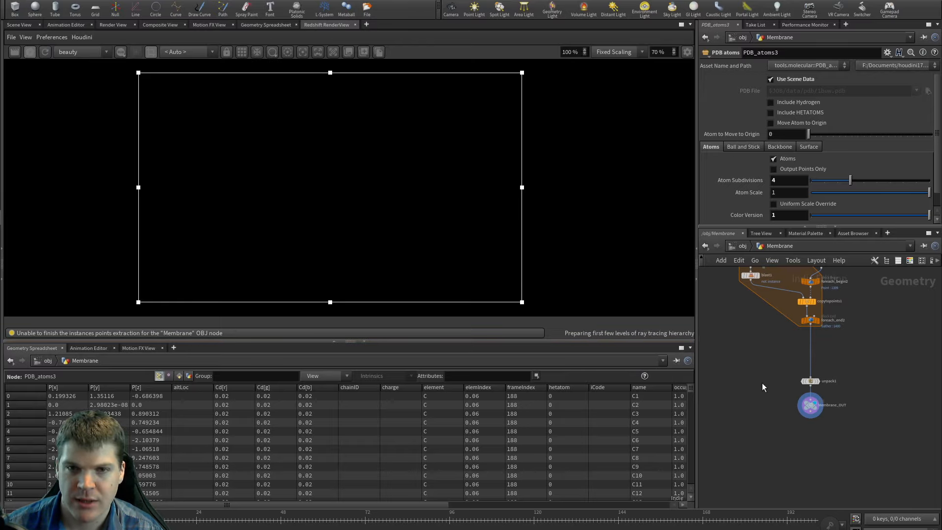
# Step: Stop the live render, make room between unpack1 and Membrane_OUT, and insert an Attribute Wrangle between them
pyautogui.moveTo(766, 382); pyautogui.dragTo(766, 395, button='middle')
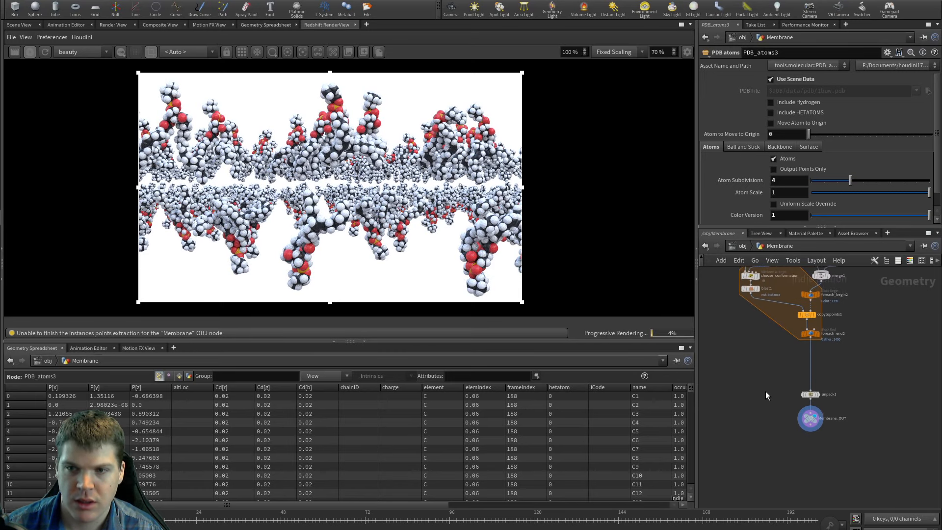
pyautogui.click(27, 54)
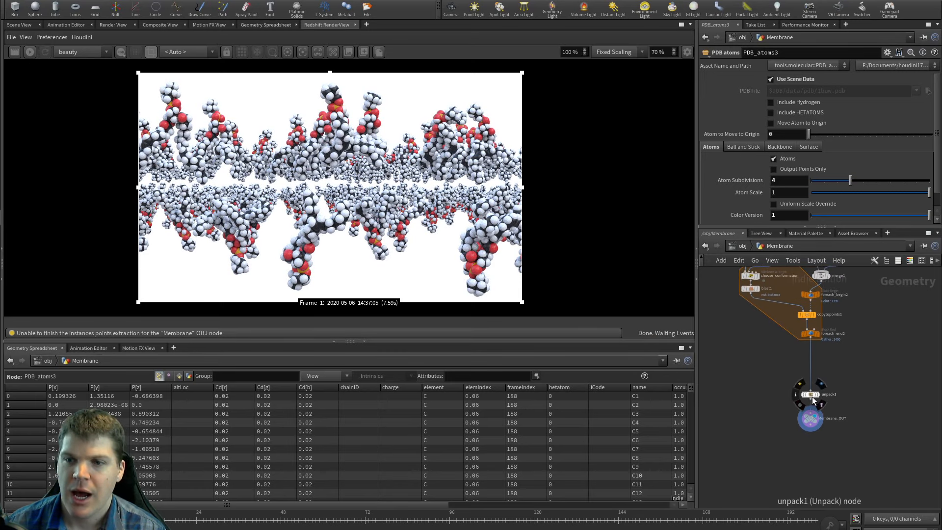
pyautogui.moveTo(813, 395); pyautogui.dragTo(813, 379)
pyautogui.moveTo(812, 416); pyautogui.dragTo(810, 459)
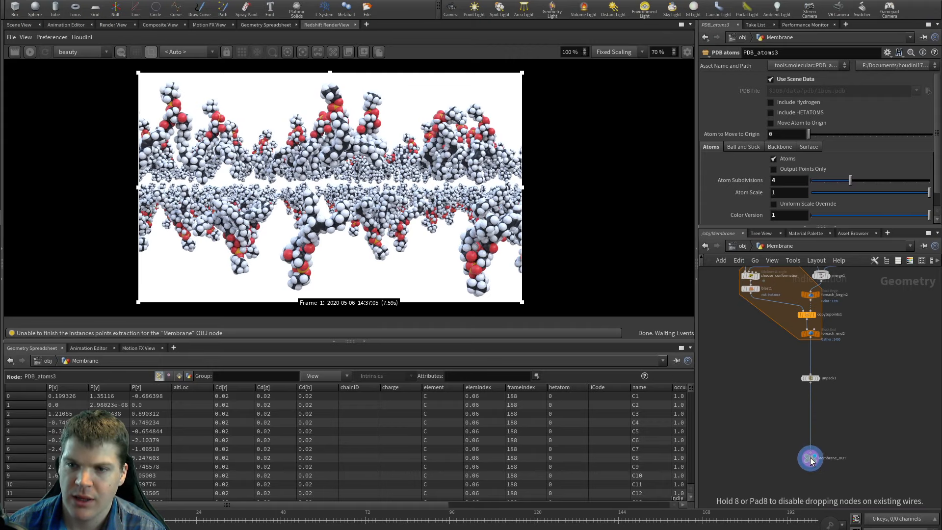
pyautogui.press('Tab')
pyautogui.write('wr')
pyautogui.press('Return')
pyautogui.click(840, 406)
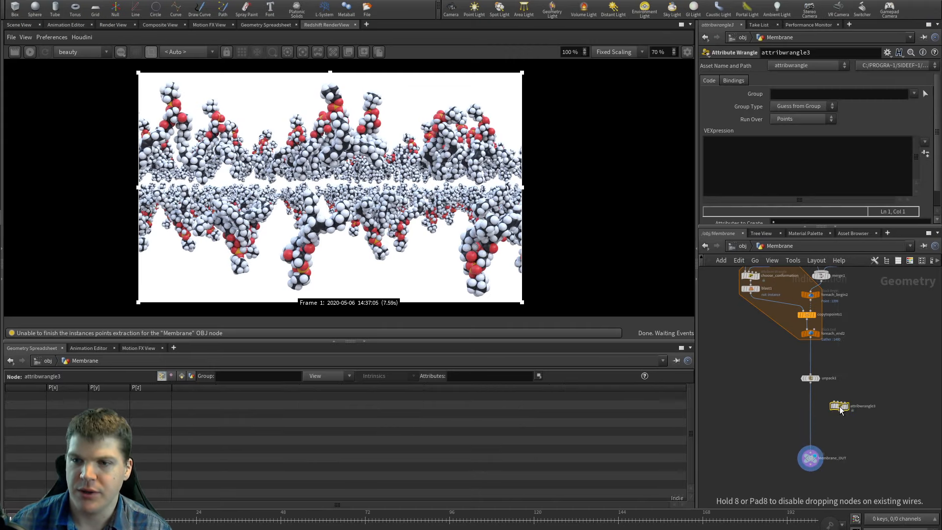
pyautogui.moveTo(839, 406); pyautogui.dragTo(810, 411)
# Step: Begin the wrangle's VEX code with f@gradient = fit(@P.x, ); leaving the range arguments empty
pyautogui.click(783, 171)
pyautogui.write('f@')
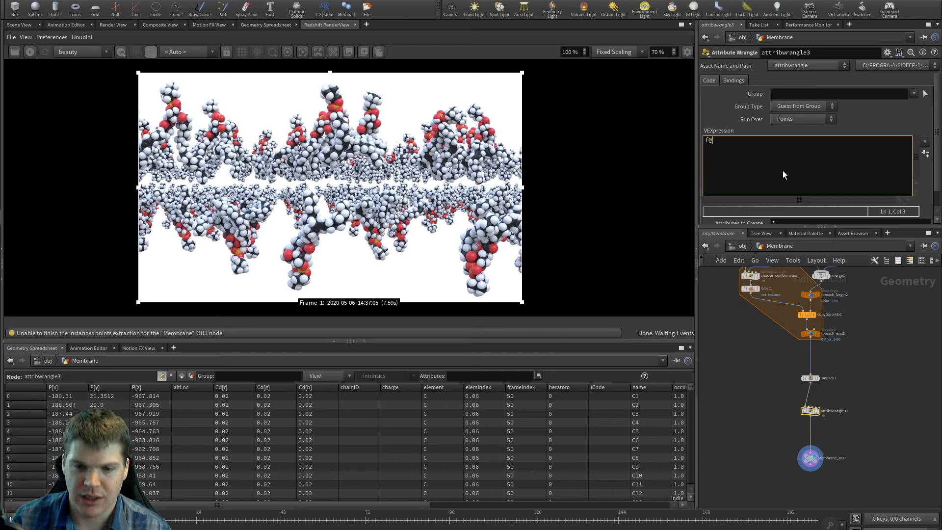
pyautogui.write('graidf')
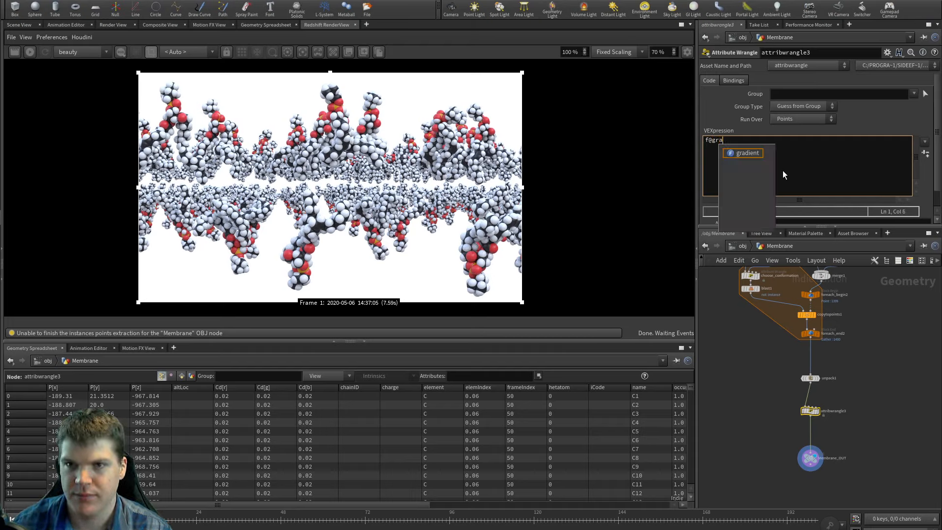
pyautogui.press('BackSpace')
pyautogui.press('BackSpace')
pyautogui.press('BackSpace')
pyautogui.write('dient = ')
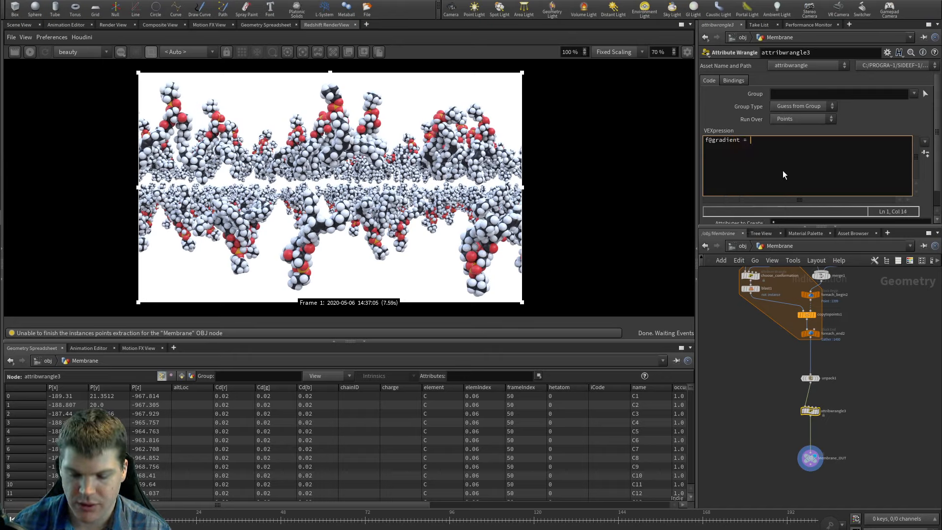
pyautogui.write('fit(')
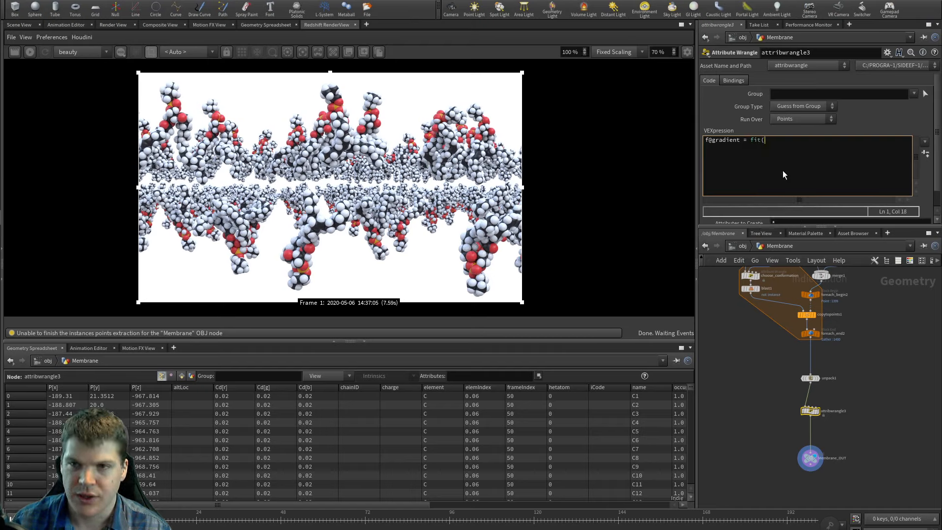
pyautogui.write('@P.')
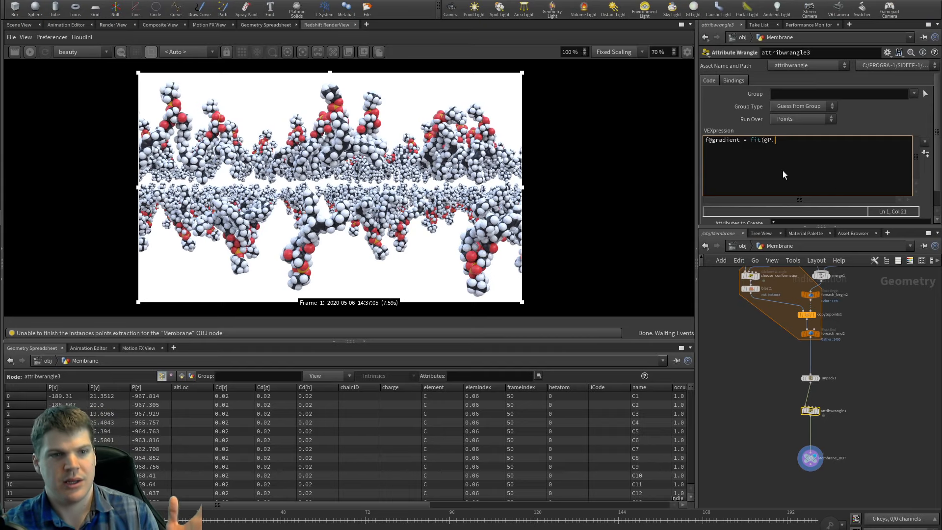
pyautogui.write('z')
pyautogui.press('BackSpace')
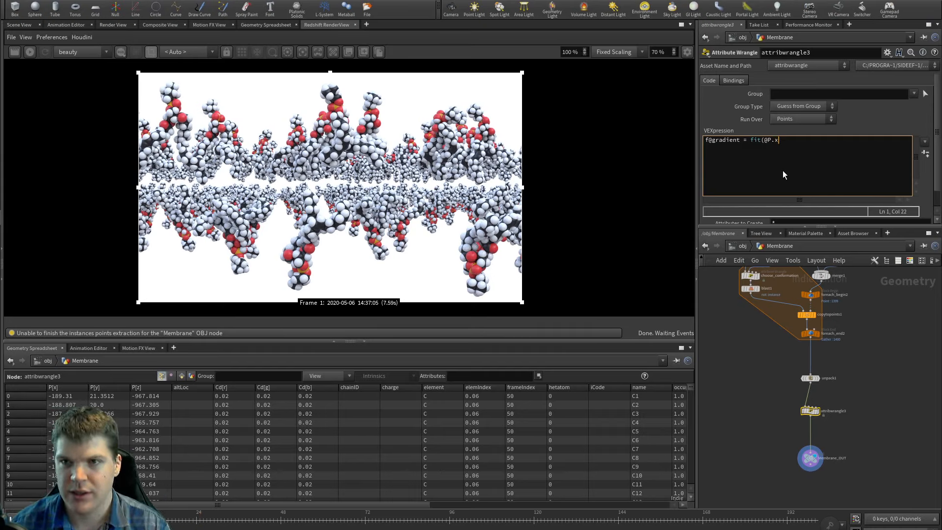
pyautogui.write('x, );')
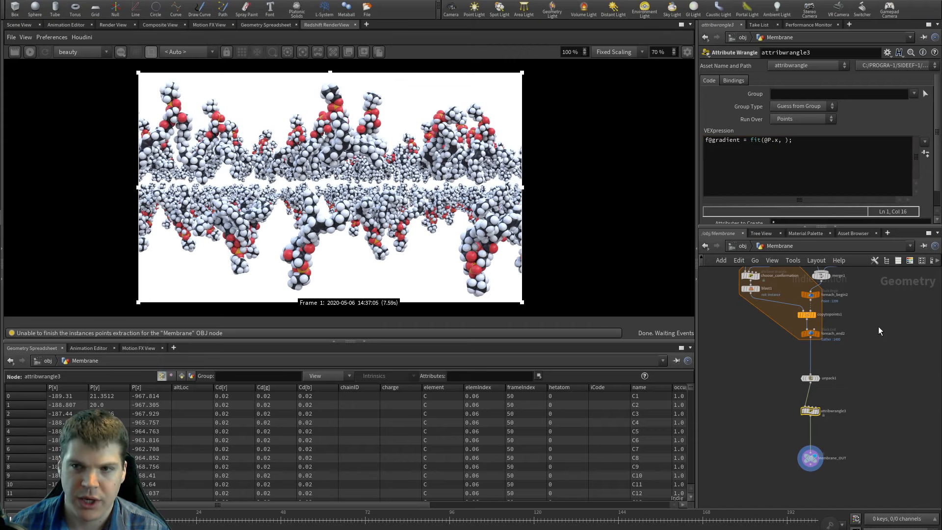
# Step: Check the dimensions of grid1, upstream in the Membrane network, for the fit range
pyautogui.moveTo(878, 325); pyautogui.dragTo(868, 354, button='middle')
pyautogui.click(785, 140)
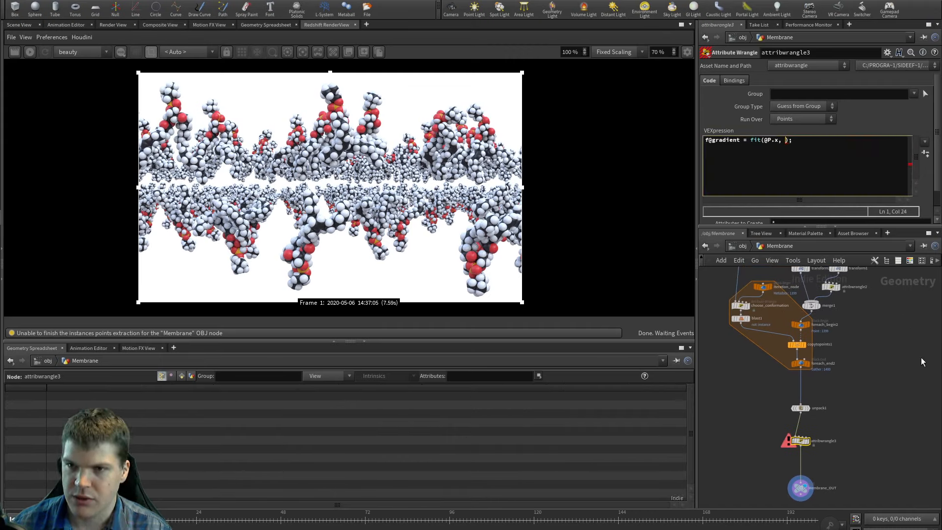
pyautogui.moveTo(893, 317); pyautogui.dragTo(884, 371, button='middle')
pyautogui.moveTo(824, 339); pyautogui.dragTo(815, 340)
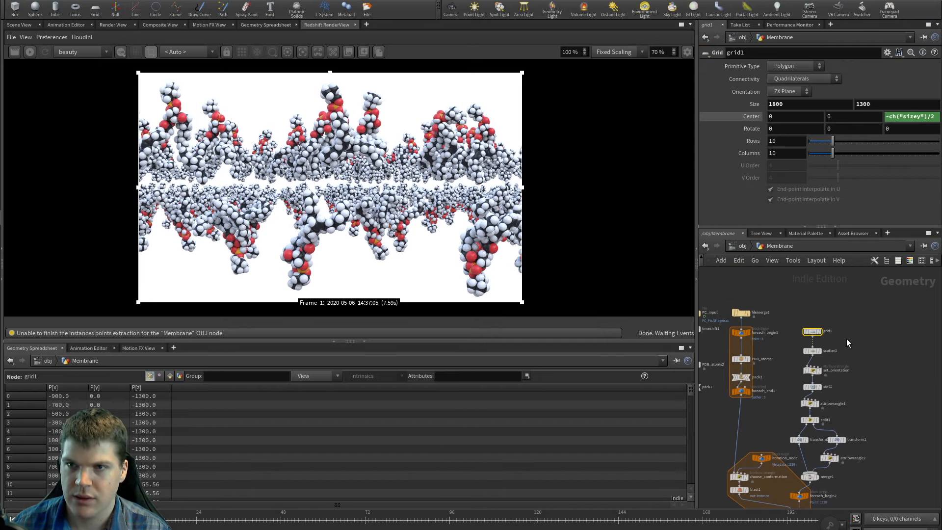
pyautogui.moveTo(878, 424); pyautogui.dragTo(881, 349, button='middle')
pyautogui.moveTo(863, 466); pyautogui.dragTo(865, 399, button='middle')
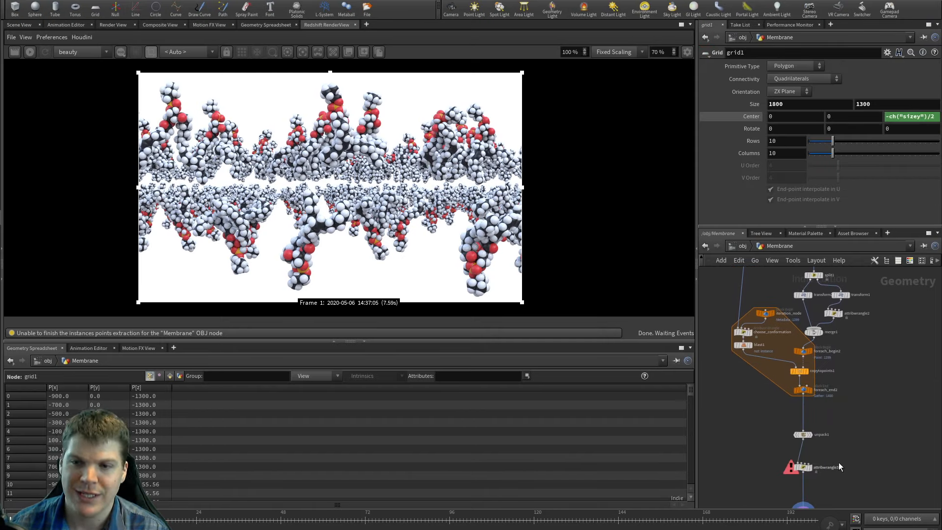
# Step: Complete the wrangle's code as f@gradient = fit(@P.x, -900,900, 0, 1); and inspect the gradient attribute in the spreadsheet
pyautogui.click(802, 466)
pyautogui.click(785, 141)
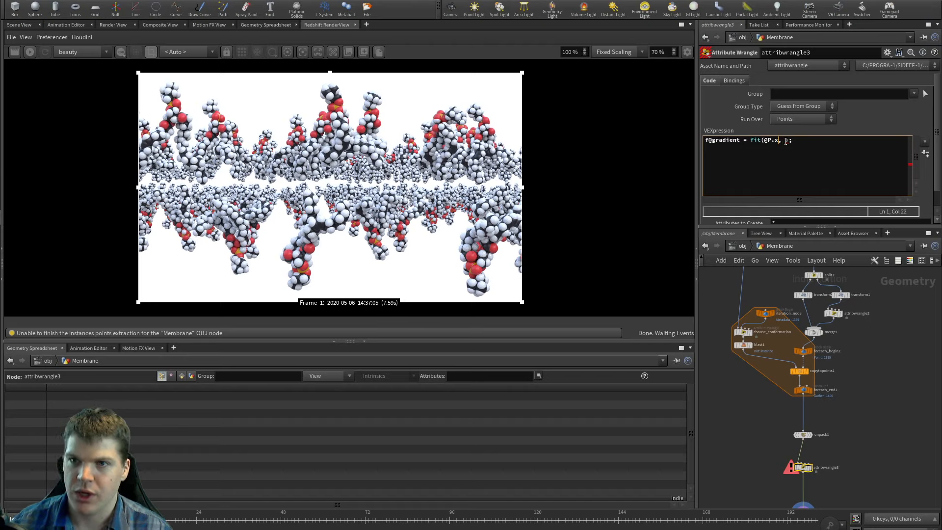
pyautogui.write('0')
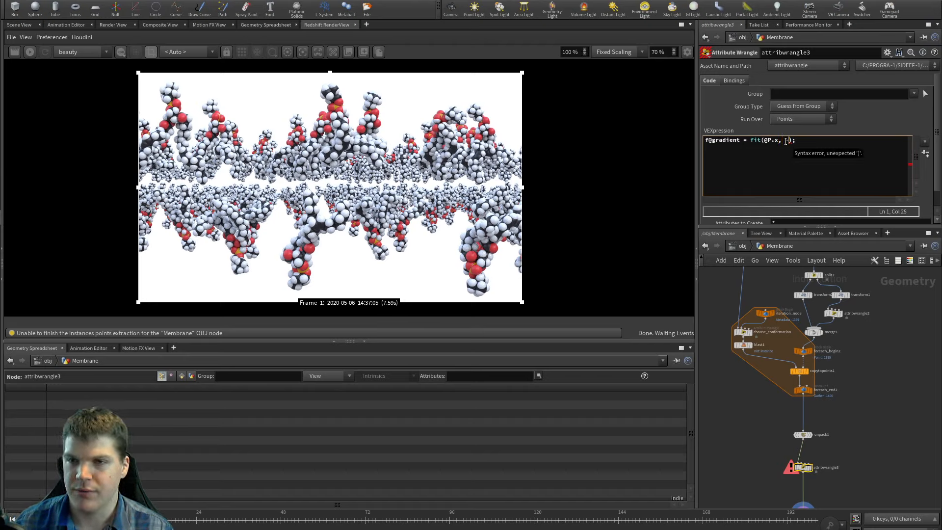
pyautogui.write('900,9')
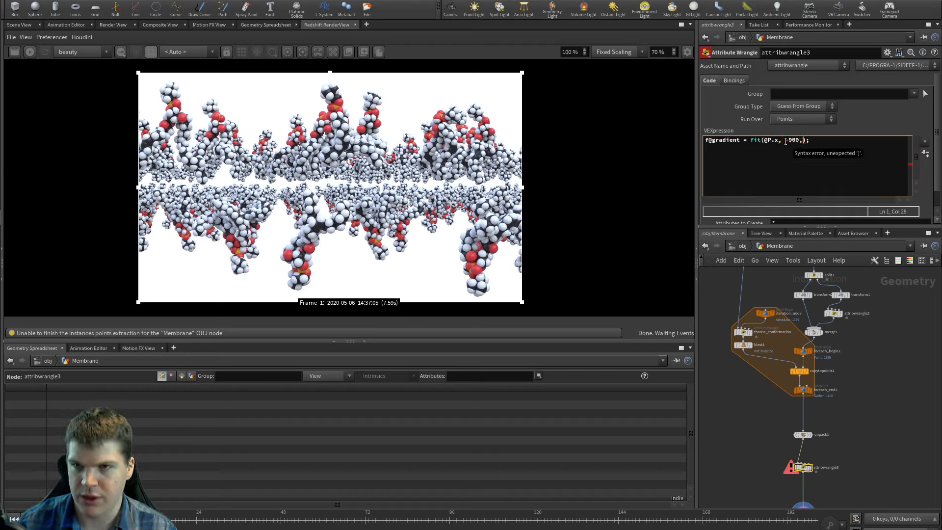
pyautogui.write('00')
pyautogui.write(', 0, 1')
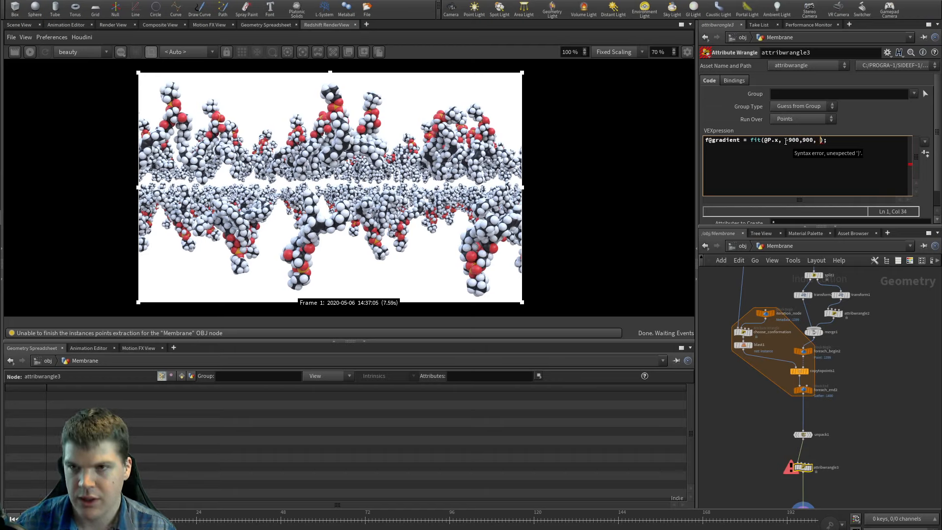
pyautogui.click(861, 130)
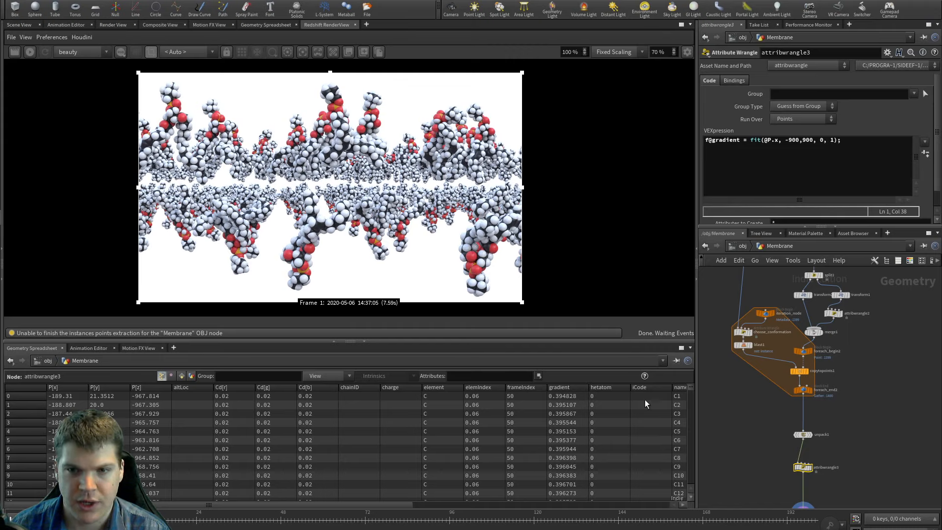
pyautogui.moveTo(690, 388); pyautogui.dragTo(583, 379)
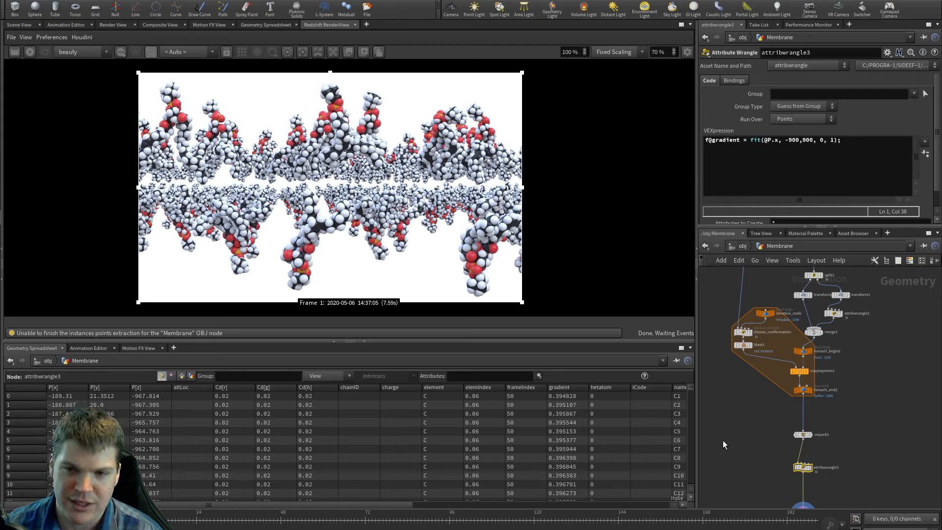
# Step: Reposition attribwrangle3 slightly lower in the chain between unpack1 and Membrane_OUT
pyautogui.click(741, 439)
pyautogui.moveTo(752, 459); pyautogui.dragTo(754, 381, button='middle')
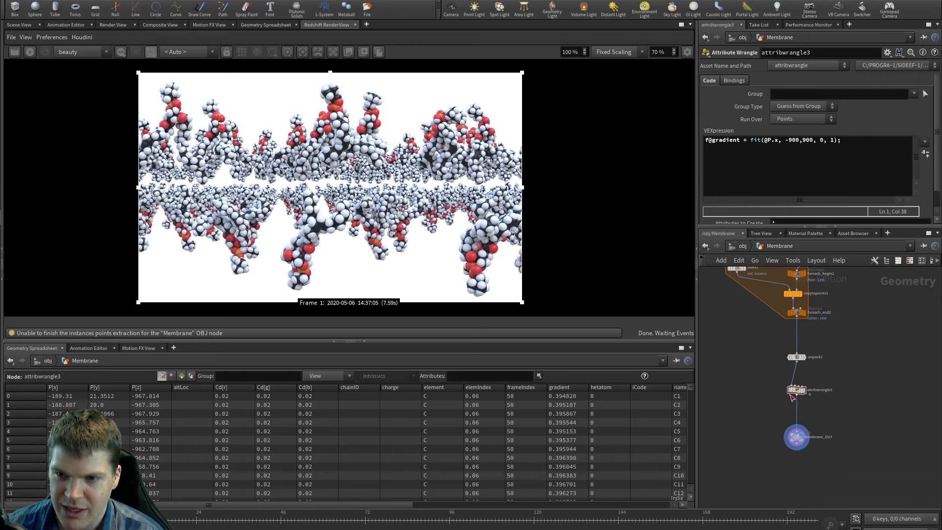
pyautogui.moveTo(794, 390); pyautogui.dragTo(797, 396)
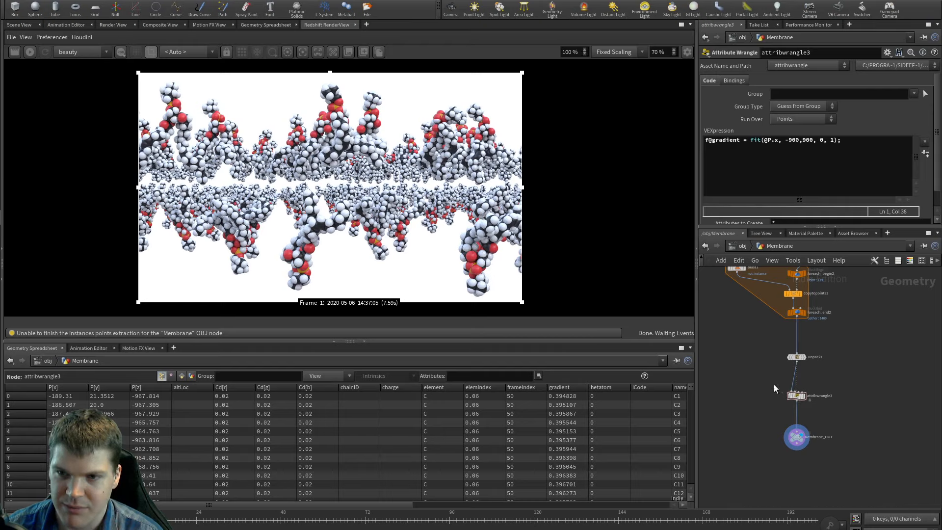
pyautogui.moveTo(773, 389); pyautogui.dragTo(763, 422, button='middle')
pyautogui.scroll(2, 767, 411)
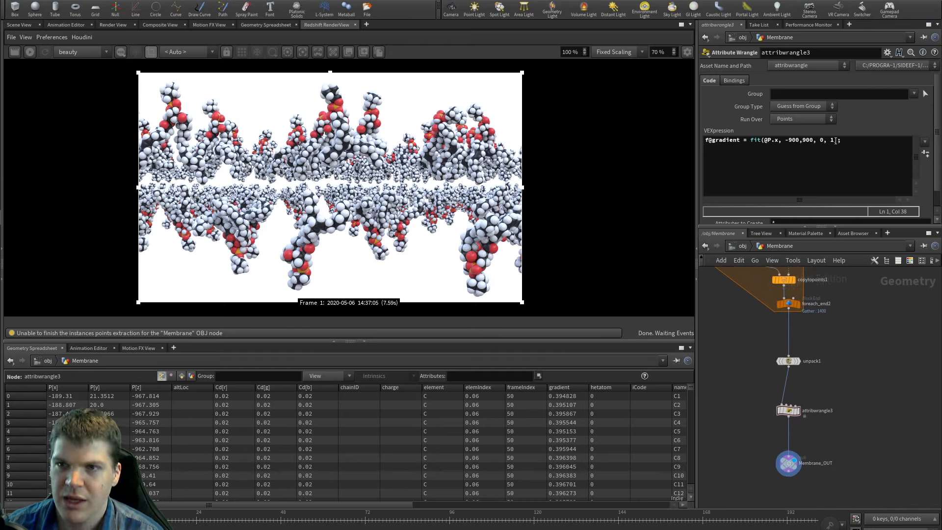
# Step: Add the missing space before 900 in the fit call and write an empty if (s@element=="H"){ } block below it
pyautogui.click(802, 140)
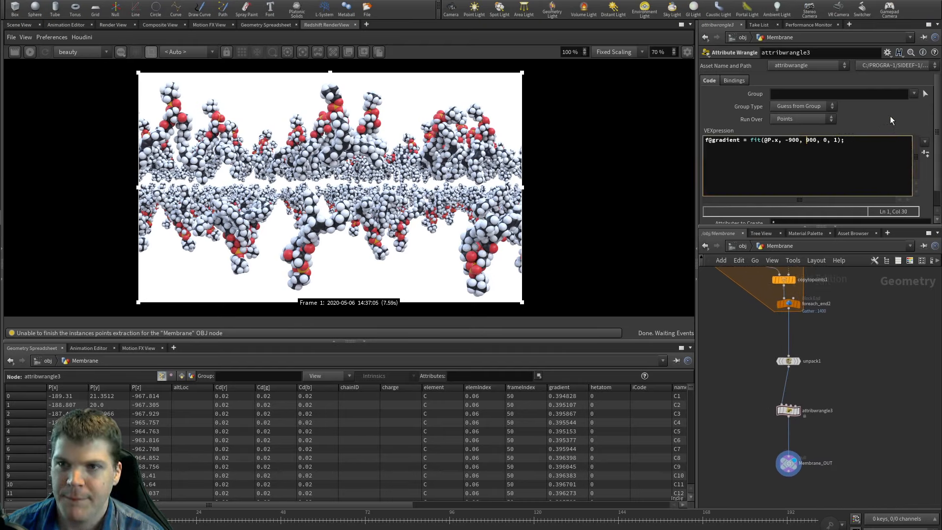
pyautogui.click(861, 162)
pyautogui.press('Return')
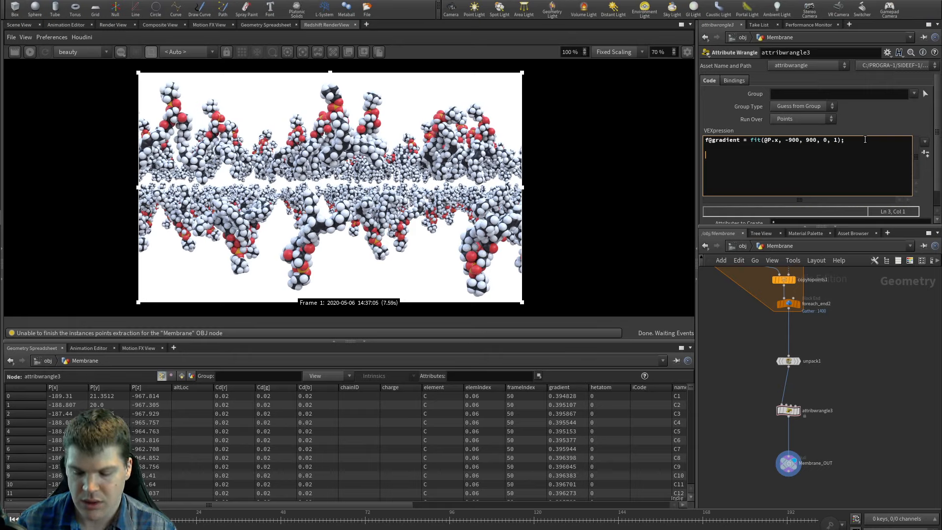
pyautogui.write('if (')
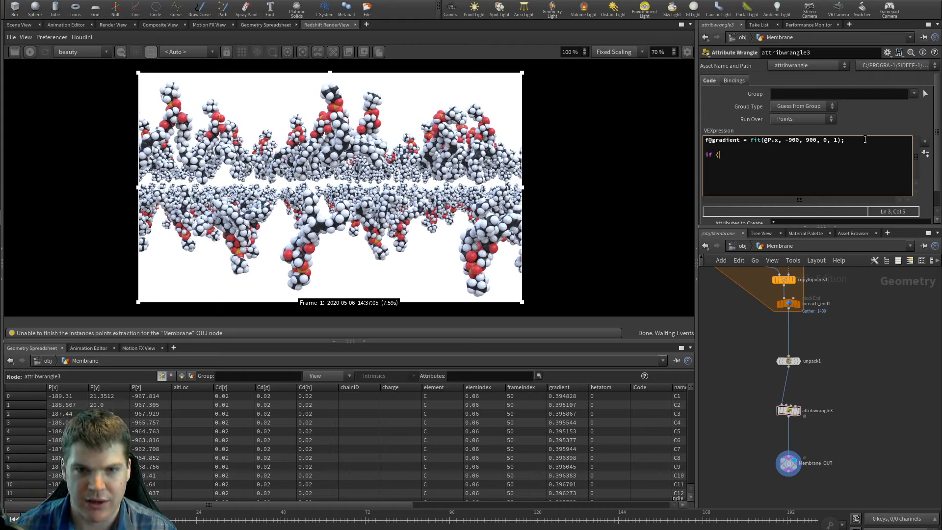
pyautogui.write('s@e')
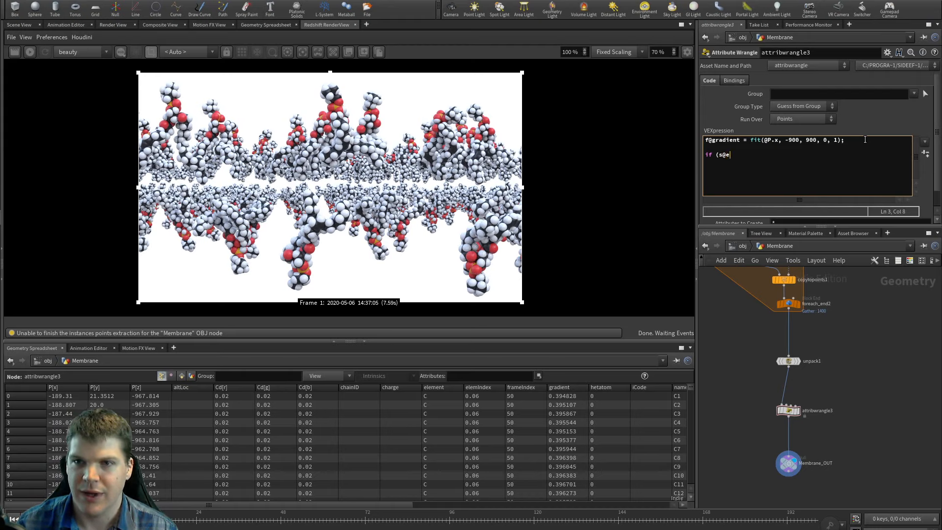
pyautogui.write('lement ')
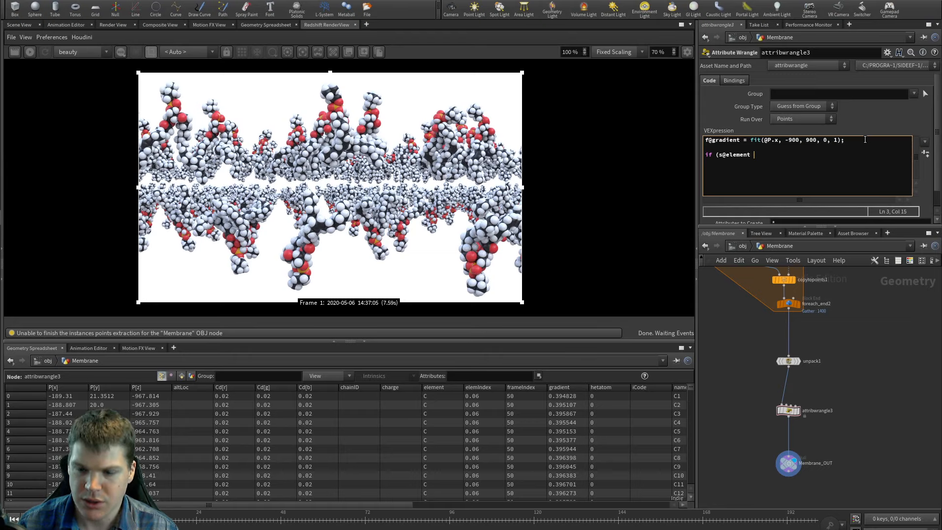
pyautogui.write('=="H"')
pyautogui.press('BackSpace')
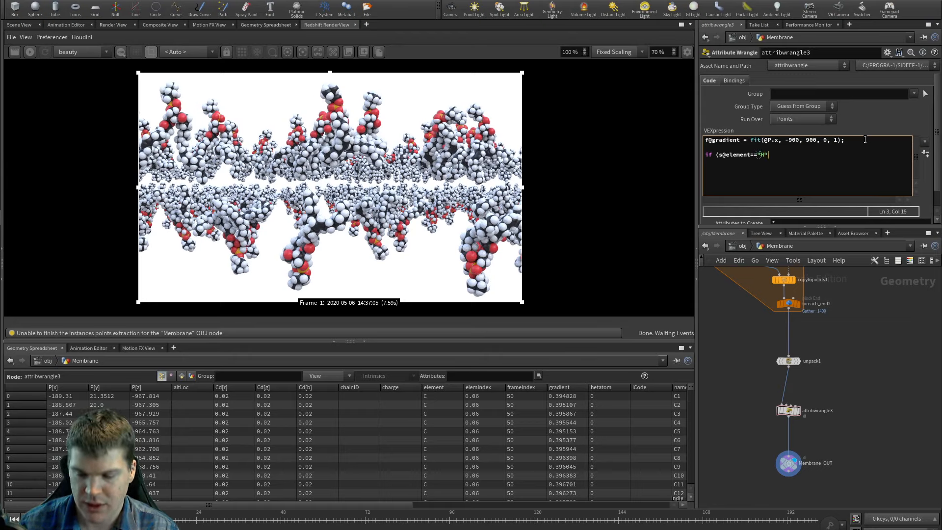
pyautogui.write('){')
pyautogui.press('Return')
pyautogui.press('Return')
pyautogui.press('Return')
pyautogui.write('}')
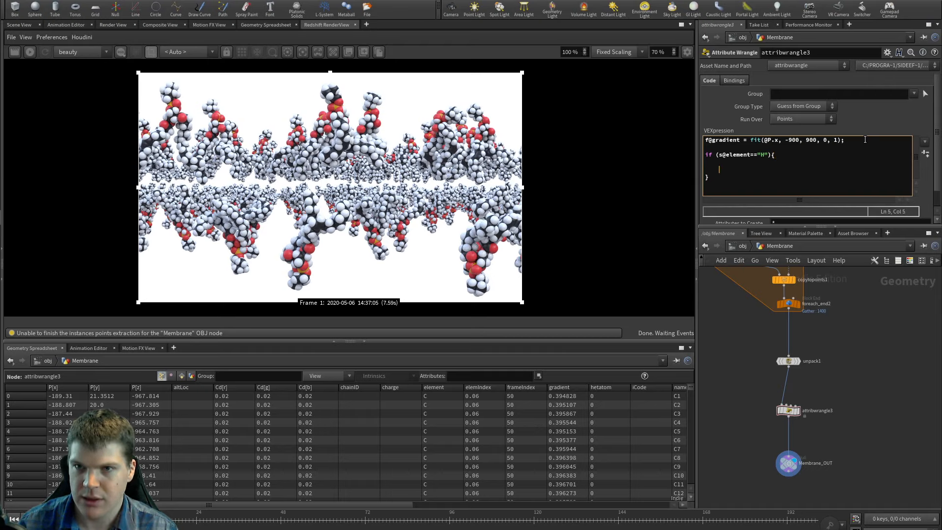
# Step: Write i@elemType = 1; inside the if block
pyautogui.write('i@')
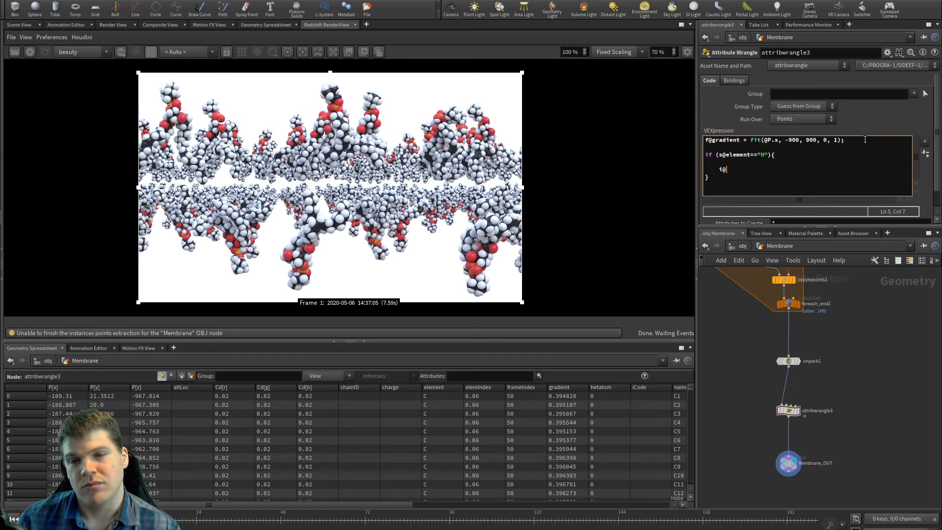
pyautogui.write('elemTyp')
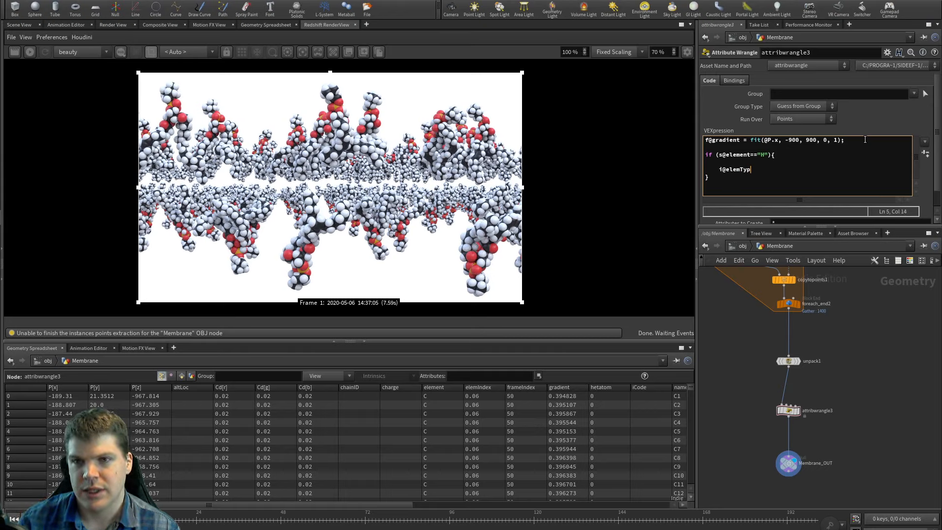
pyautogui.write('e = 0;')
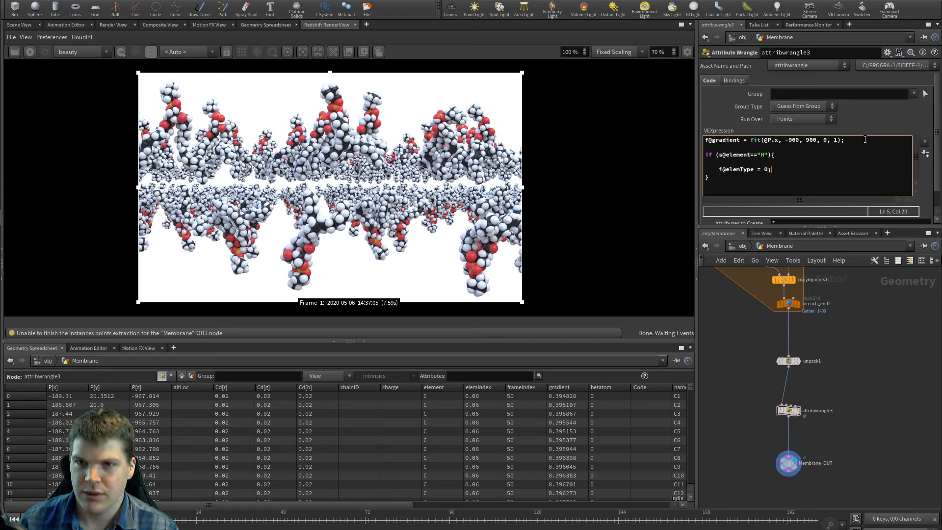
pyautogui.press('BackSpace')
pyautogui.press('BackSpace')
pyautogui.write('1;')
pyautogui.press('Down')
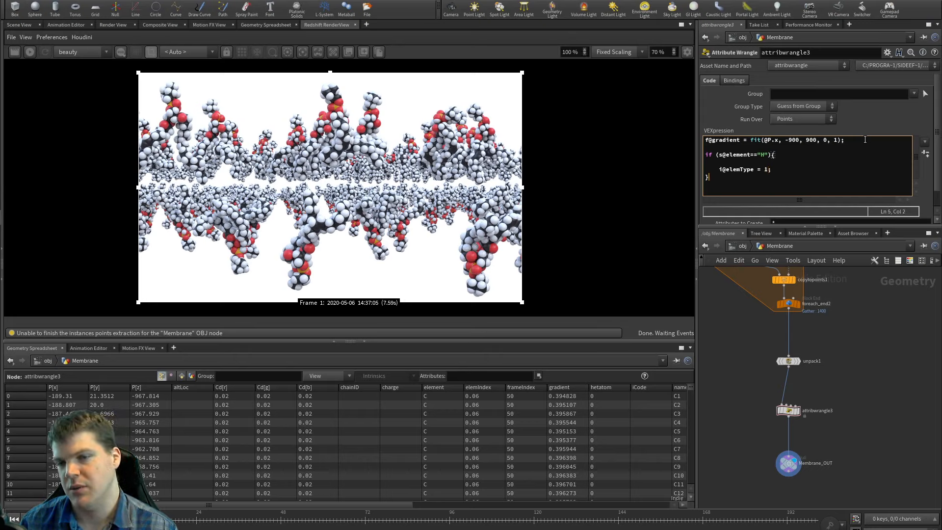
# Step: Add an else block containing i@elemType = 2; and apply the wrangle code
pyautogui.press('Return')
pyautogui.write('else {')
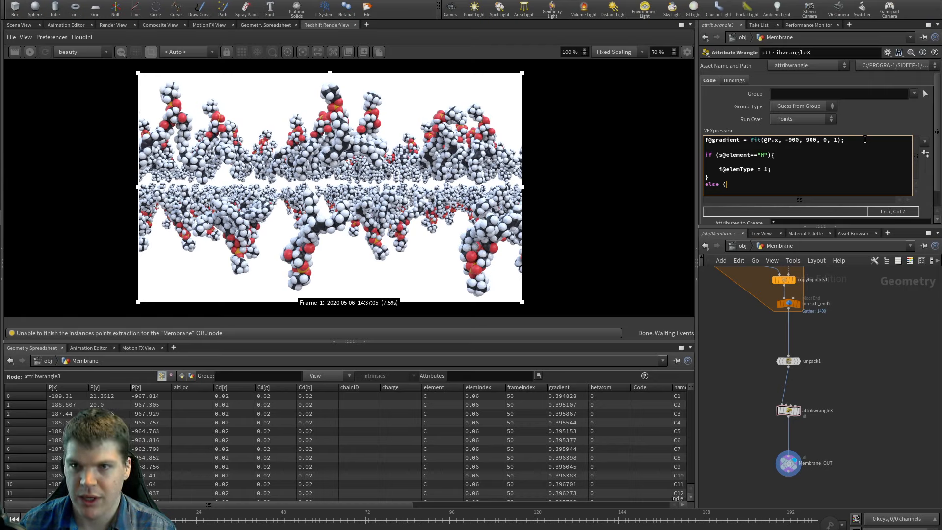
pyautogui.press('Return')
pyautogui.press('Return')
pyautogui.write('}')
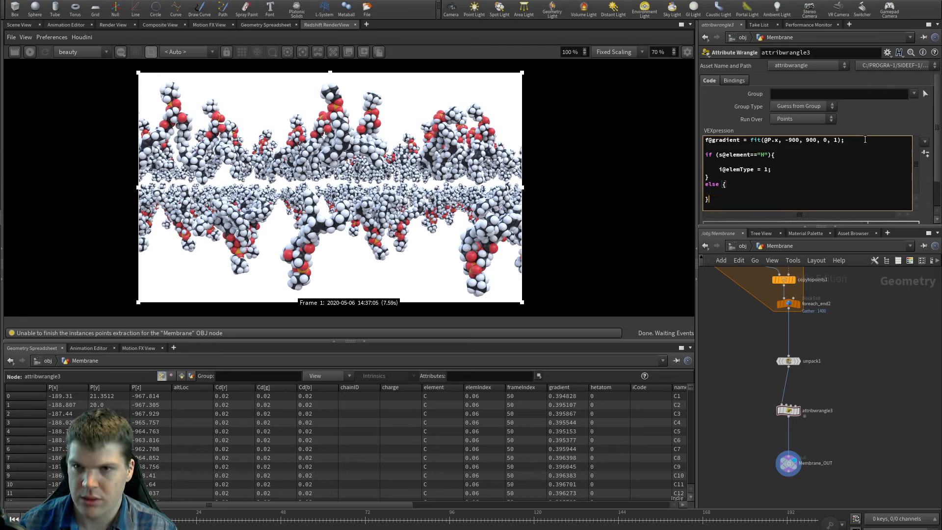
pyautogui.press('Up')
pyautogui.press('Tab')
pyautogui.write('i@elemt')
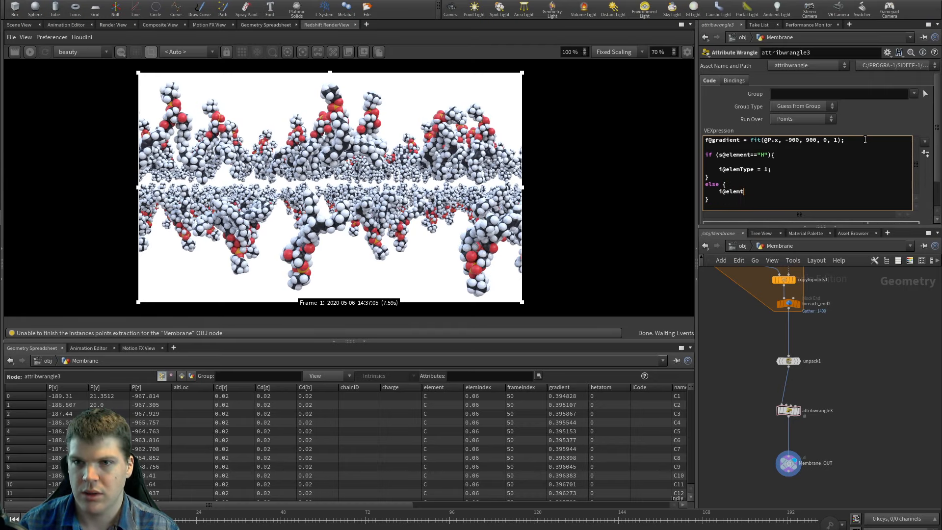
pyautogui.press('BackSpace')
pyautogui.write('Type = 2;')
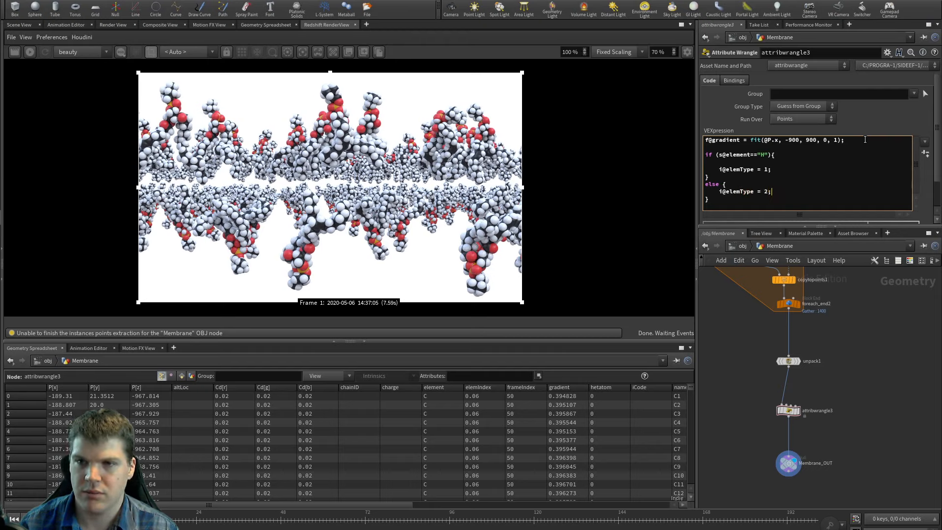
pyautogui.click(884, 121)
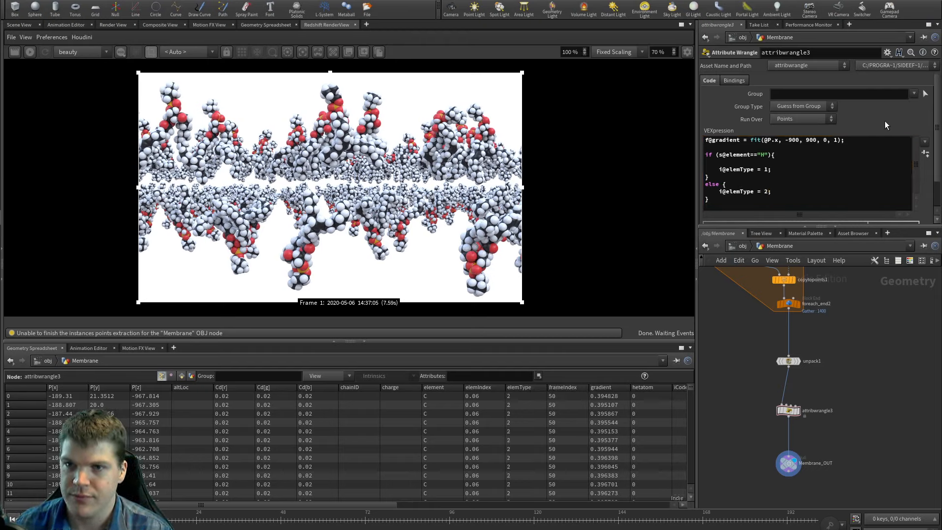
# Step: Adjust the position of the Membrane_OUT node so it sits slightly closer below attribwrangle3
pyautogui.moveTo(690, 395)
pyautogui.mouseDown()
pyautogui.moveTo(691, 505)
pyautogui.moveTo(695, 378)
pyautogui.mouseUp()
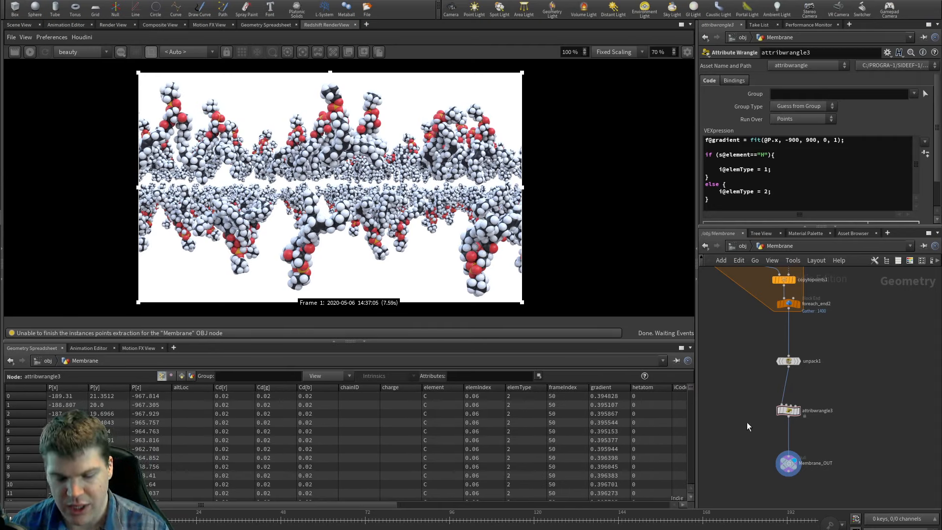
pyautogui.moveTo(791, 467); pyautogui.dragTo(788, 452)
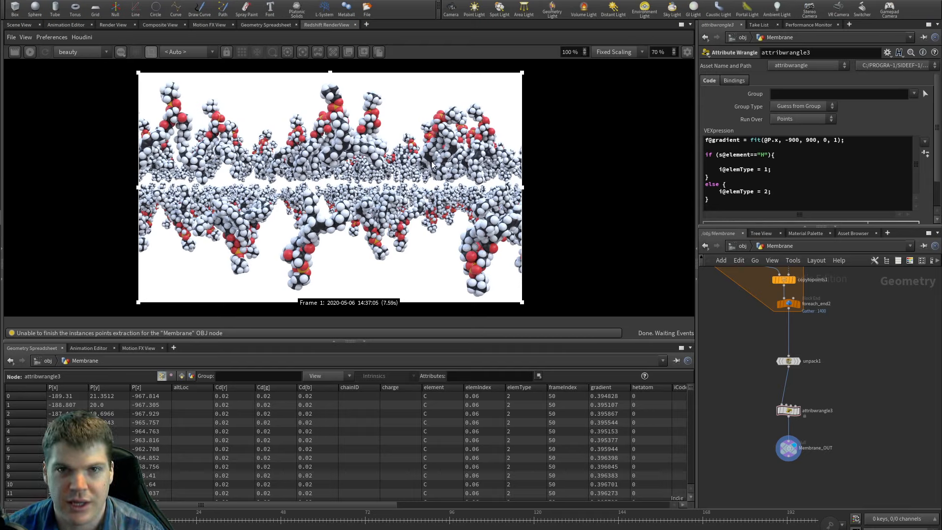
pyautogui.moveTo(792, 451); pyautogui.dragTo(793, 462)
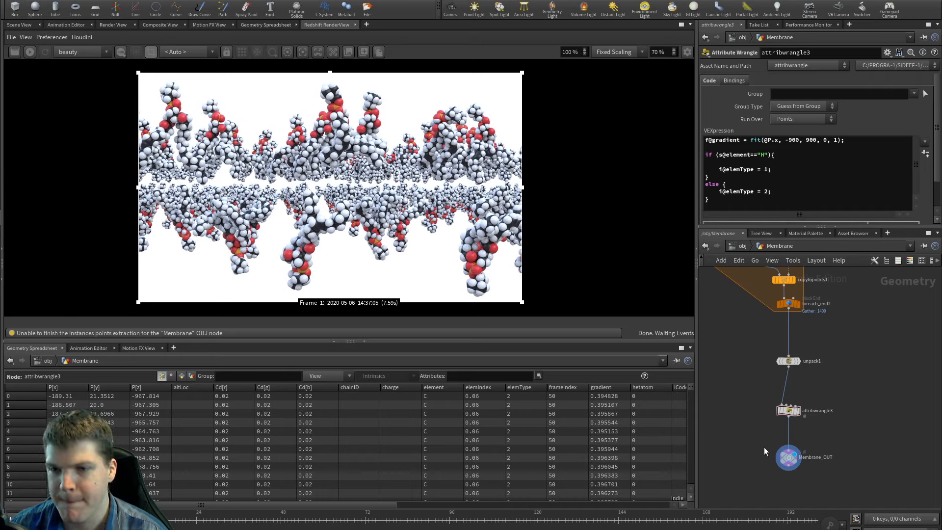
pyautogui.moveTo(752, 438); pyautogui.dragTo(751, 426, button='middle')
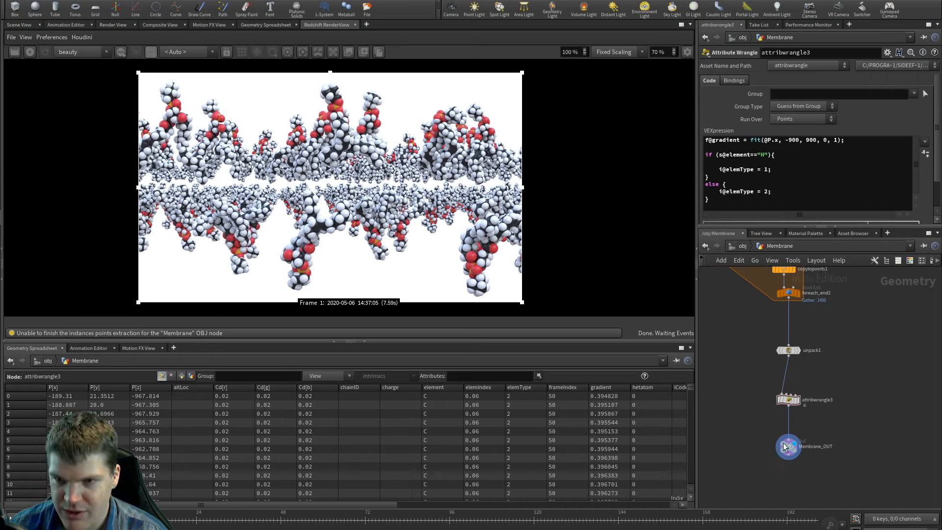
pyautogui.moveTo(792, 451)
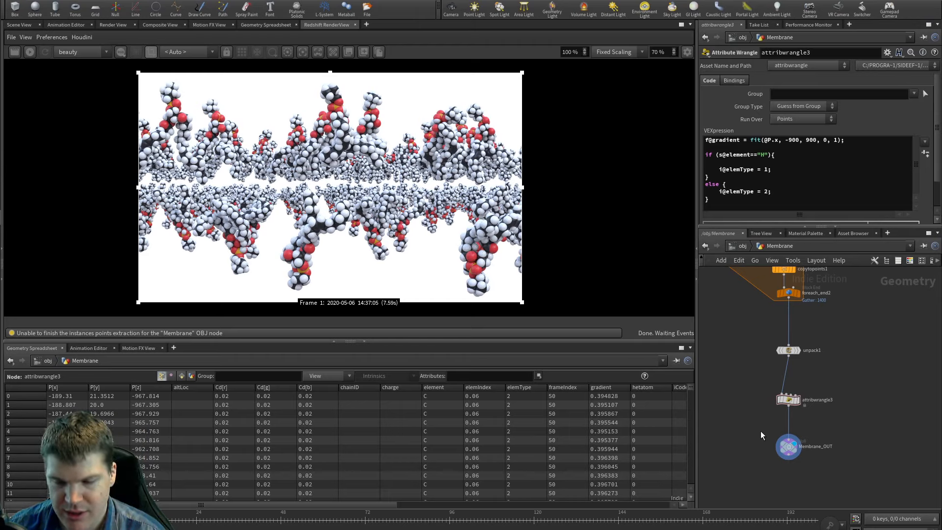
pyautogui.press('u')
pyautogui.press('2')
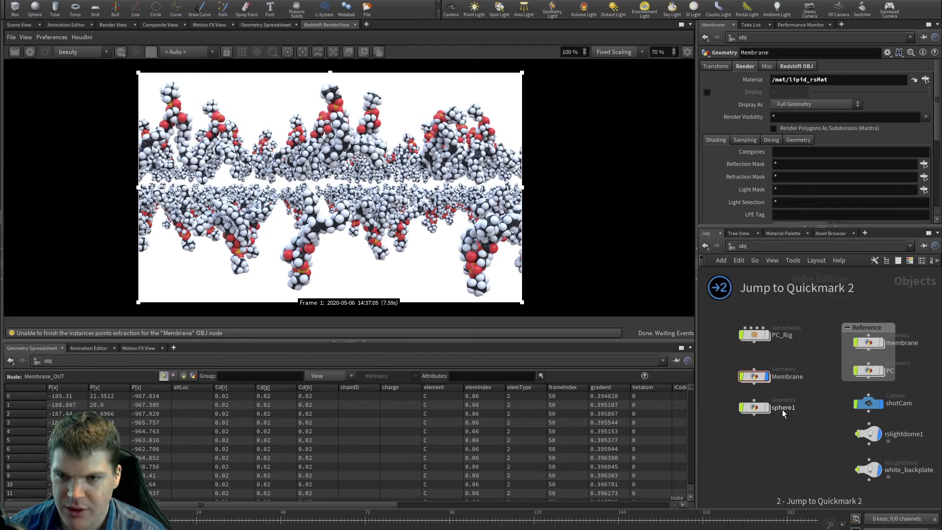
pyautogui.press('3')
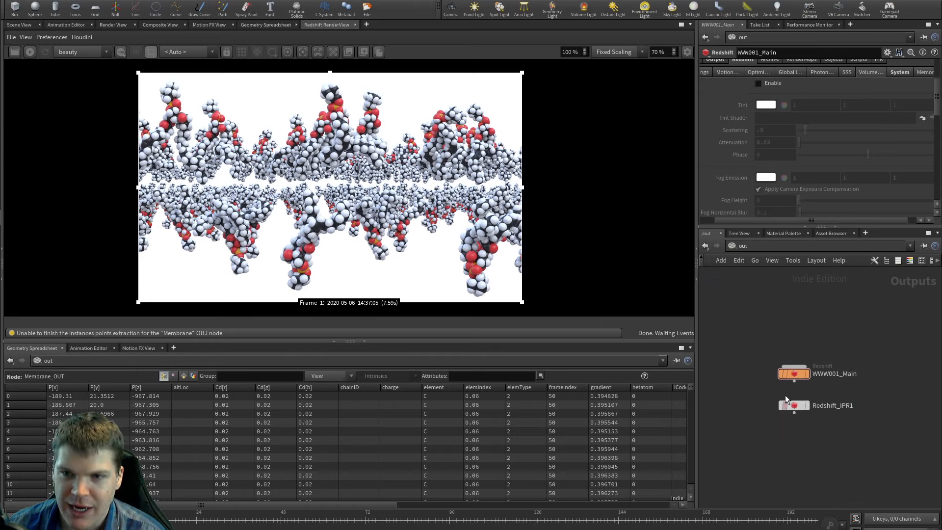
pyautogui.press('1')
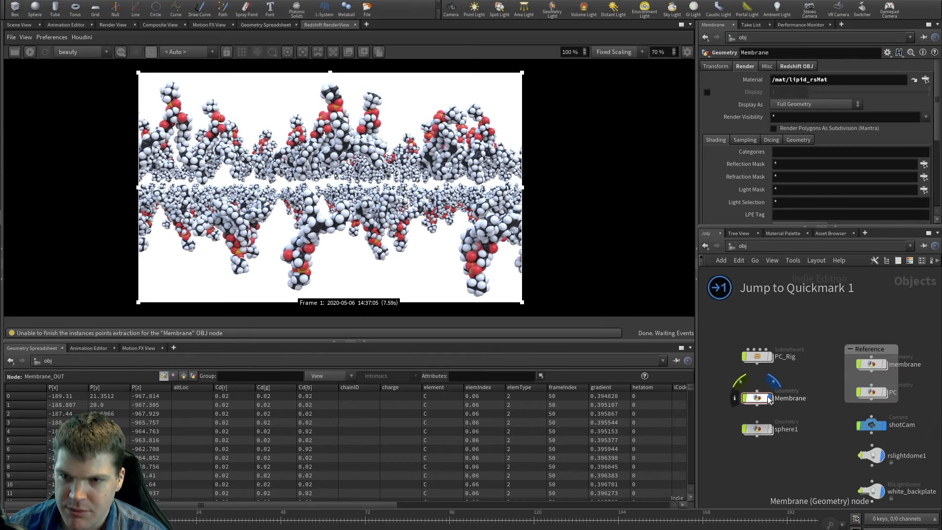
pyautogui.press('i')
# Step: Rename the attribwrangle3 node as shader_attrs
pyautogui.press('F2')
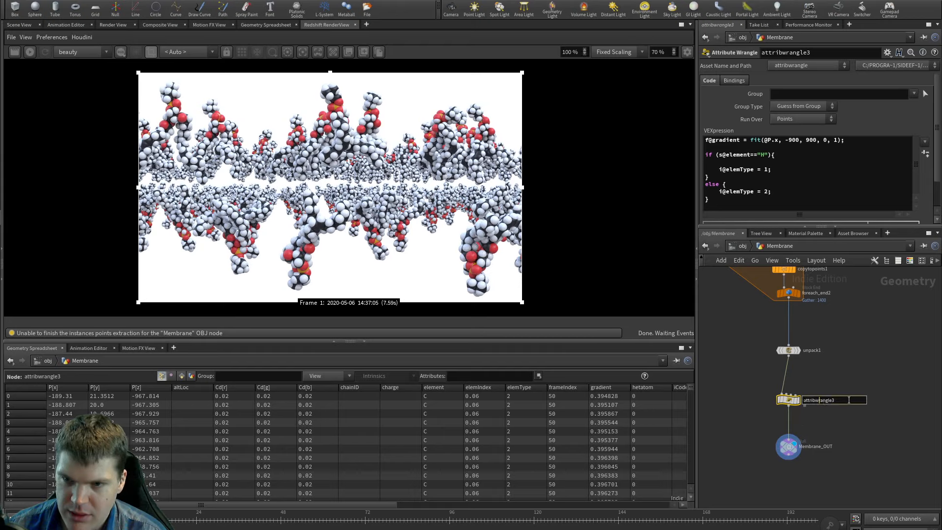
pyautogui.write('shader_')
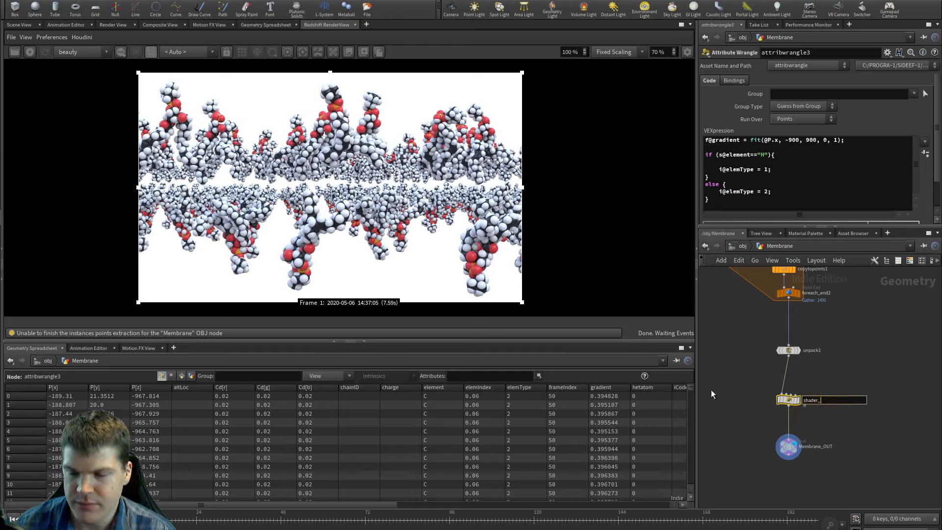
pyautogui.write('attrs')
pyautogui.press('Return')
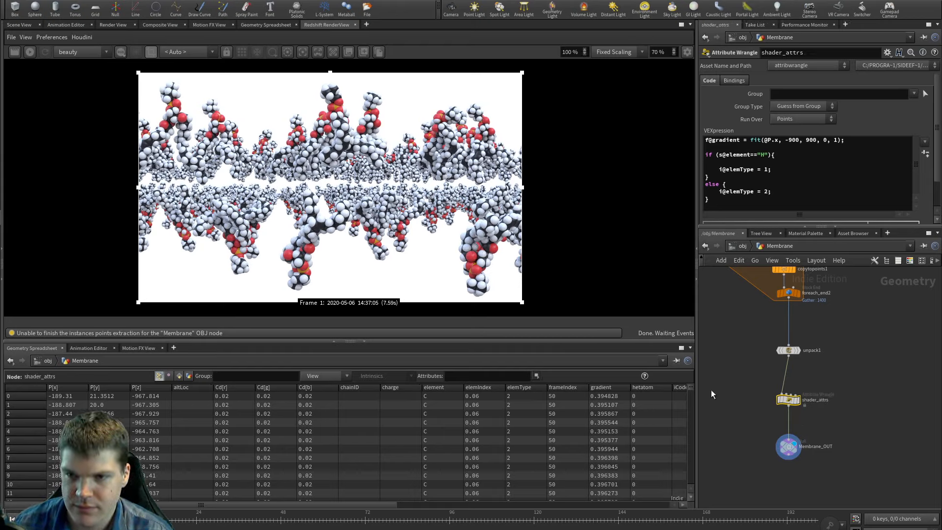
# Step: Open the lipid_rsMat material network in the mat context and store that location as quickmark 2
pyautogui.press('2')
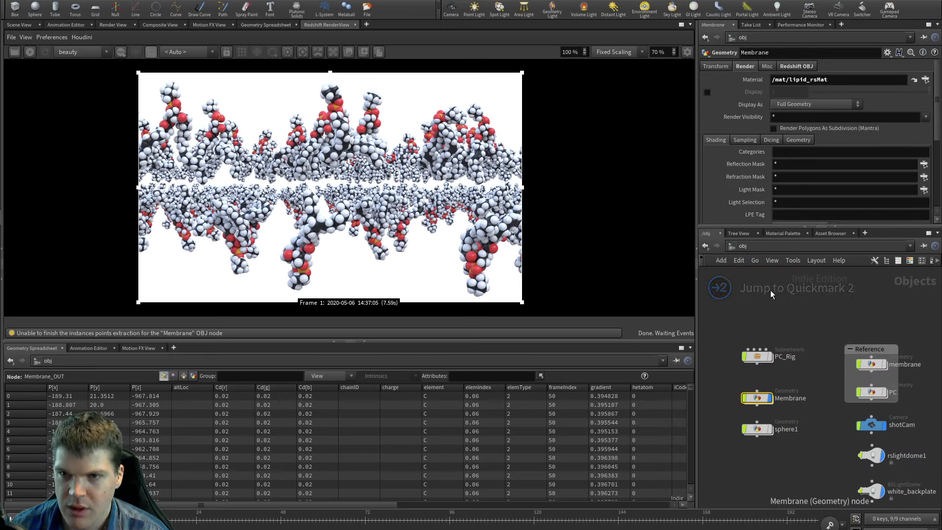
pyautogui.click(762, 248)
pyautogui.click(779, 282)
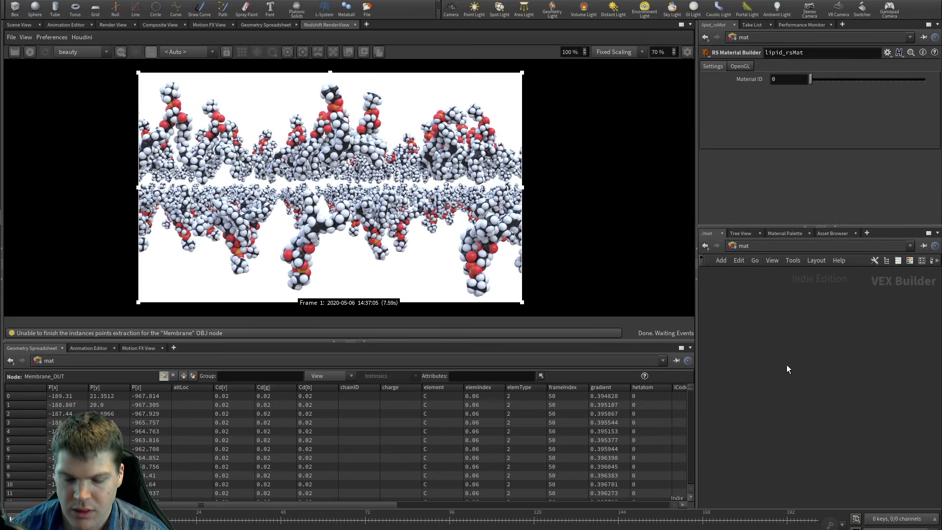
pyautogui.doubleClick(821, 384)
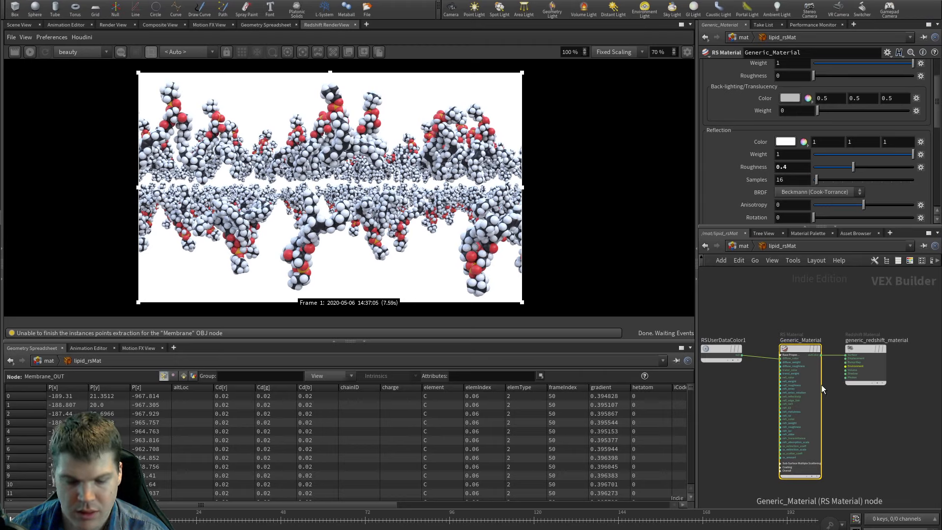
pyautogui.hotkey('ctrl', '2')
# Step: Move RSUserDataColor1 farther away from Generic_Material to make room for more shader nodes between them
pyautogui.click(752, 355)
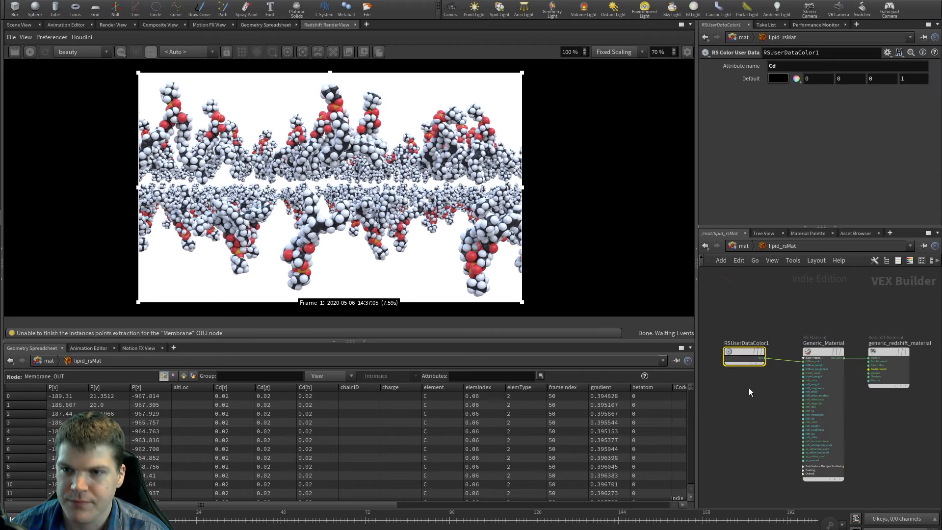
pyautogui.moveTo(749, 388); pyautogui.dragTo(840, 390, button='middle')
pyautogui.moveTo(825, 361); pyautogui.dragTo(727, 347)
pyautogui.moveTo(818, 394); pyautogui.dragTo(787, 386, button='middle')
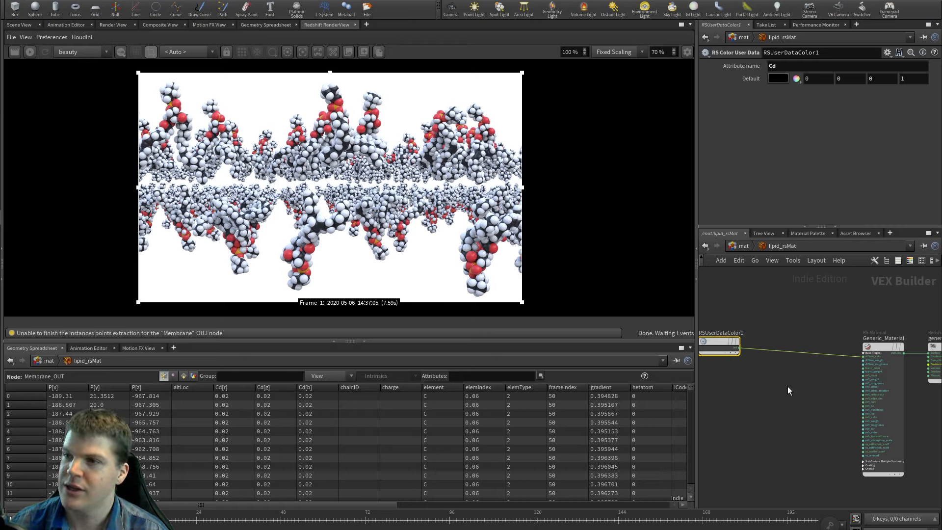
# Step: Add an RS Scalar User Data node below RSUserDataColor1 and set its attribute name to gradient
pyautogui.moveTo(719, 386); pyautogui.dragTo(752, 385, button='middle')
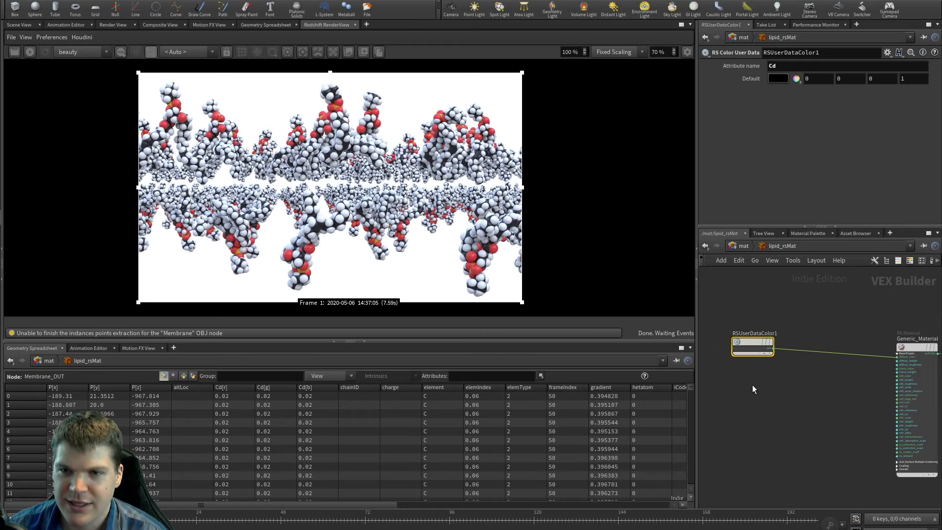
pyautogui.press('Tab')
pyautogui.write('sca')
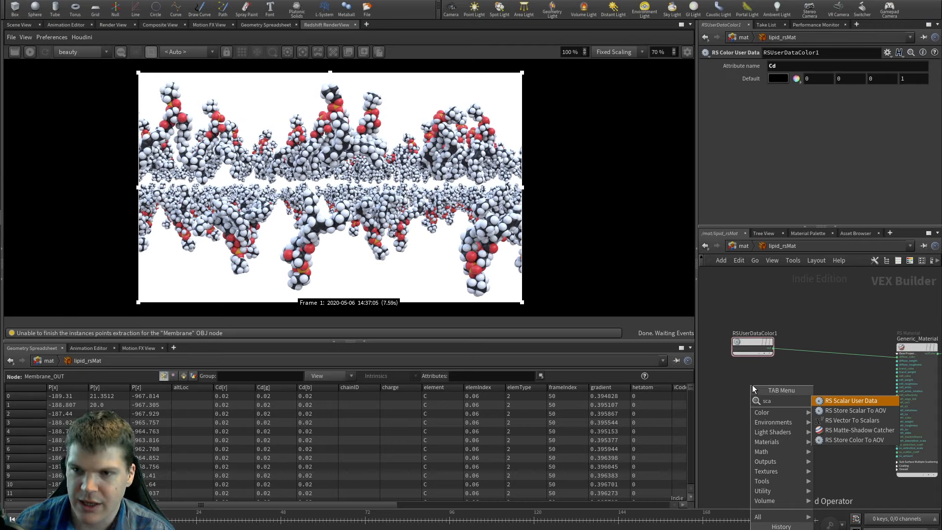
pyautogui.press('Return')
pyautogui.click(747, 385)
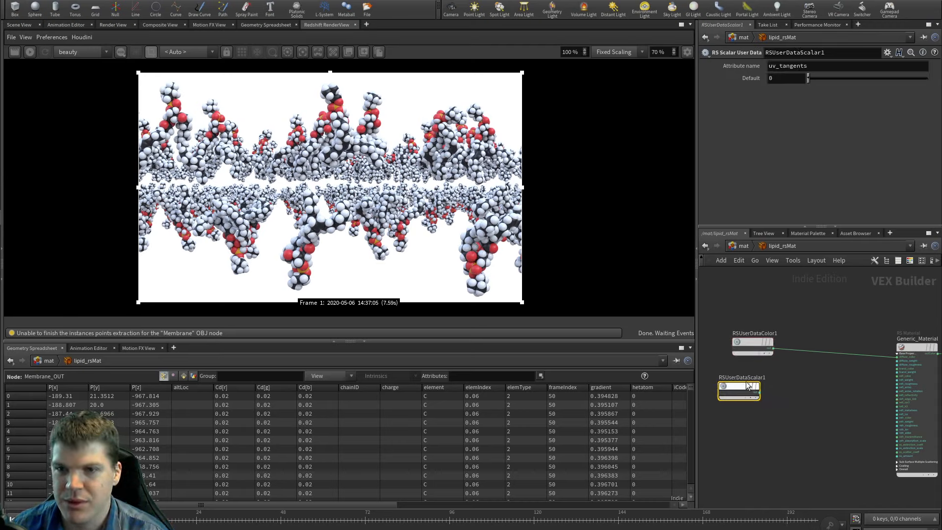
pyautogui.doubleClick(818, 66)
pyautogui.write('gra')
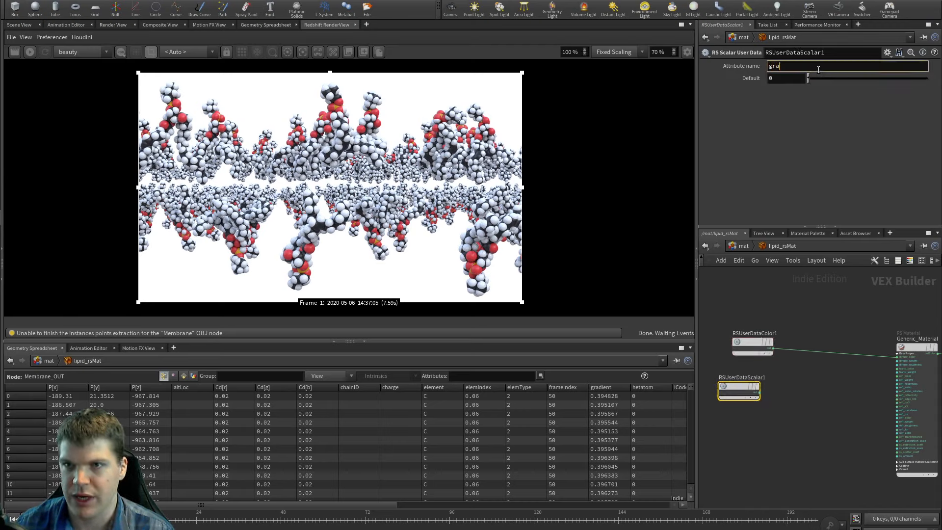
pyautogui.write('dient')
pyautogui.press('Return')
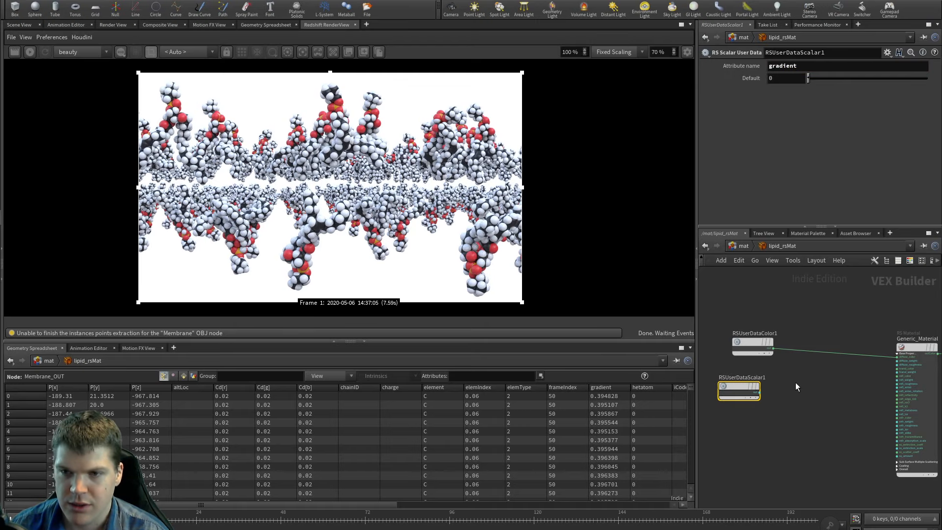
# Step: Add an RS Ramp node, feed the scalar user data into its alt input, and wire its output to Generic_Material's diffuse color
pyautogui.moveTo(796, 387); pyautogui.dragTo(783, 386, button='middle')
pyautogui.press('Tab')
pyautogui.write('ram')
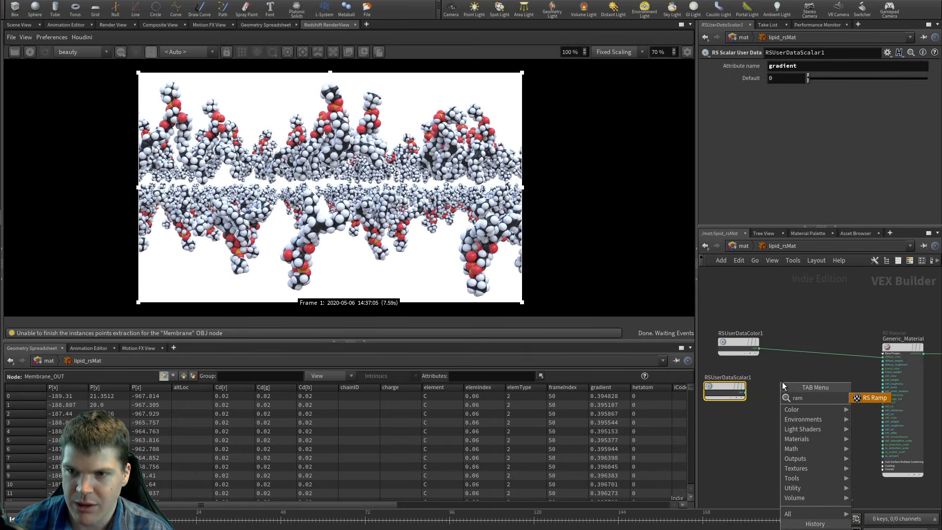
pyautogui.press('Return')
pyautogui.click(782, 382)
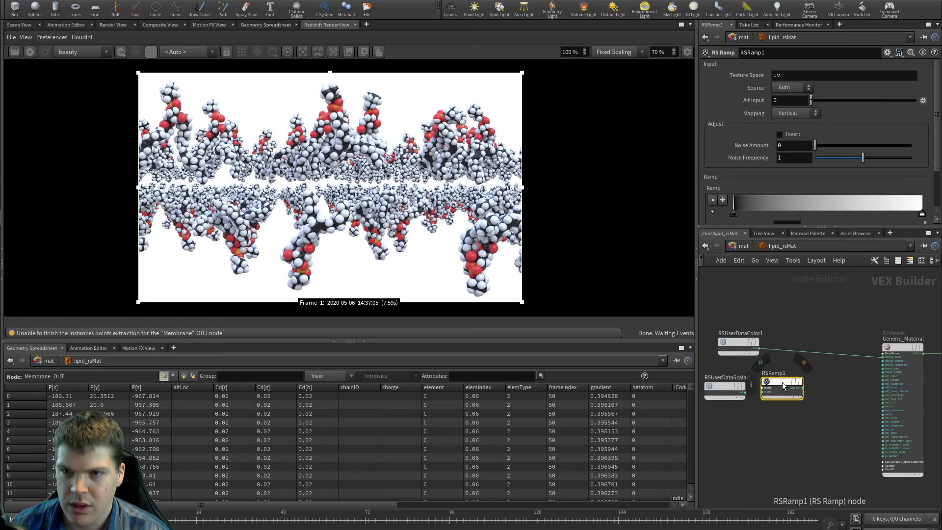
pyautogui.moveTo(743, 396); pyautogui.dragTo(764, 391)
pyautogui.moveTo(837, 395); pyautogui.dragTo(799, 405, button='middle')
pyautogui.moveTo(765, 398); pyautogui.dragTo(845, 367)
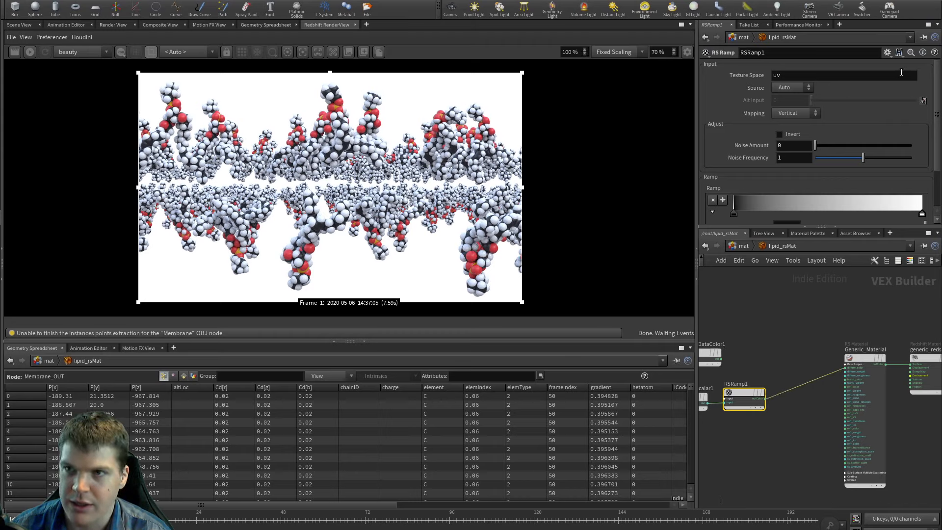
pyautogui.click(887, 53)
pyautogui.click(812, 260)
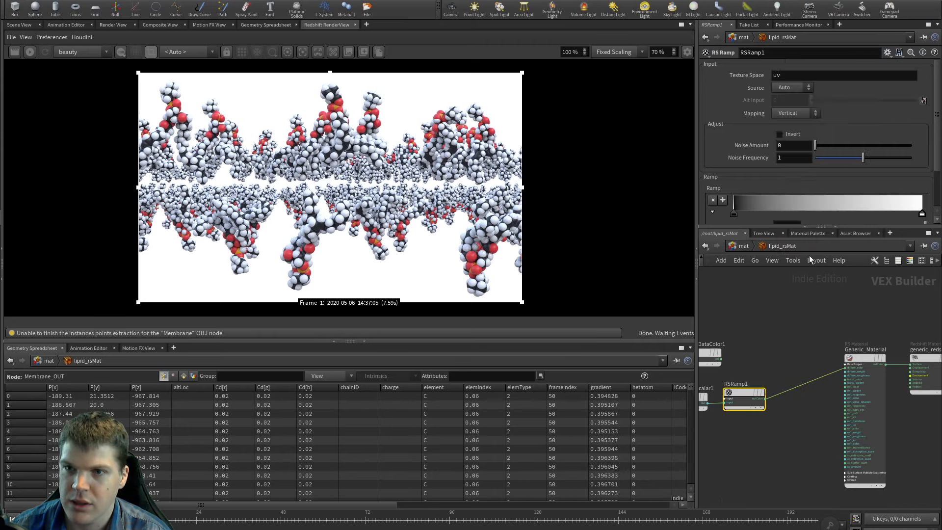
pyautogui.moveTo(743, 395); pyautogui.dragTo(753, 397)
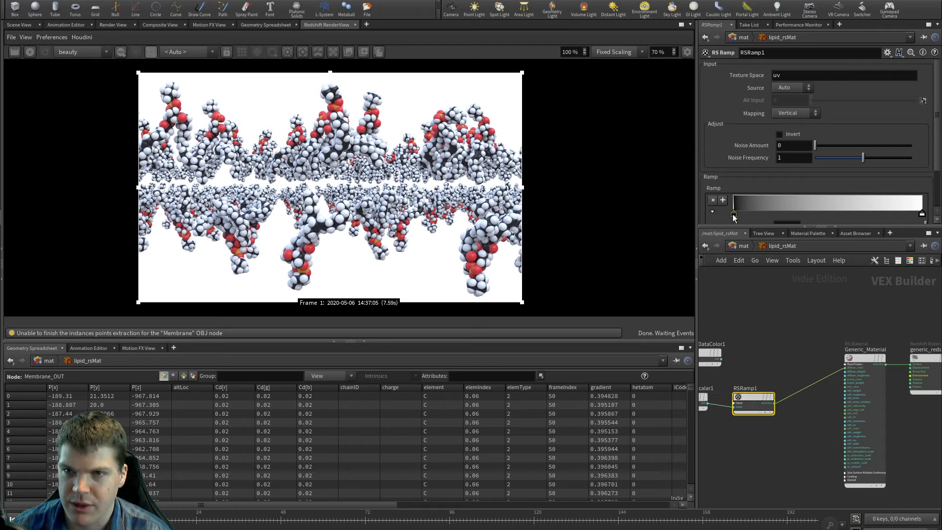
# Step: Color the ramp's start point red and add an orange point at about 0.12 and a yellow point at about 0.24
pyautogui.moveTo(937, 143); pyautogui.dragTo(936, 201)
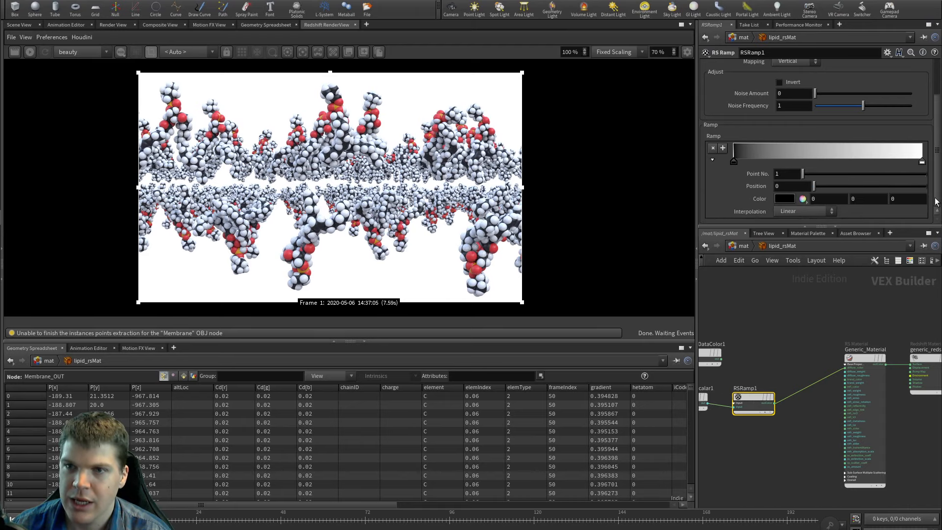
pyautogui.click(787, 198)
pyautogui.click(749, 86)
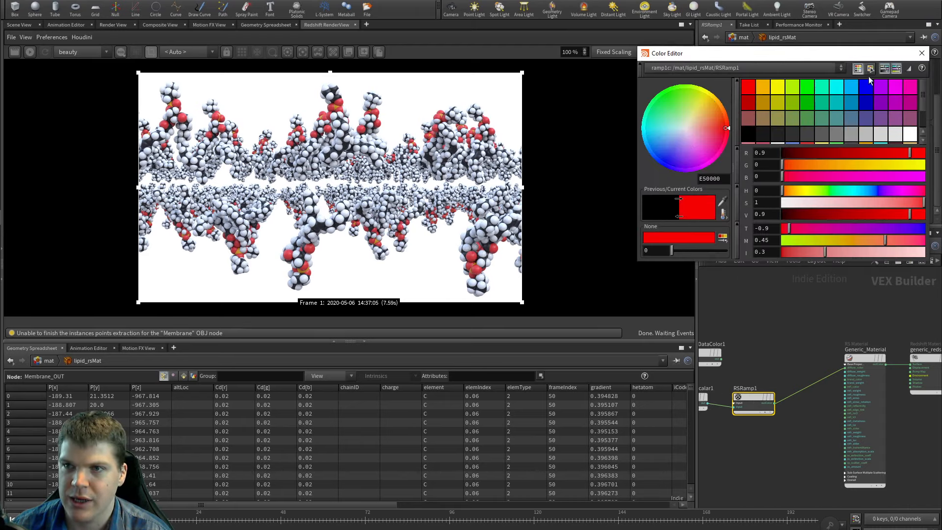
pyautogui.moveTo(765, 52); pyautogui.dragTo(558, 81)
pyautogui.click(757, 160)
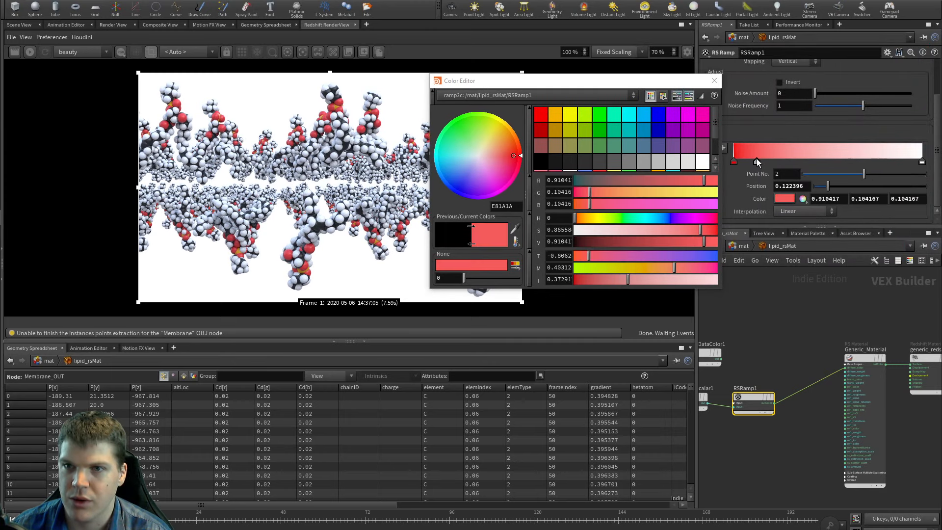
pyautogui.click(557, 114)
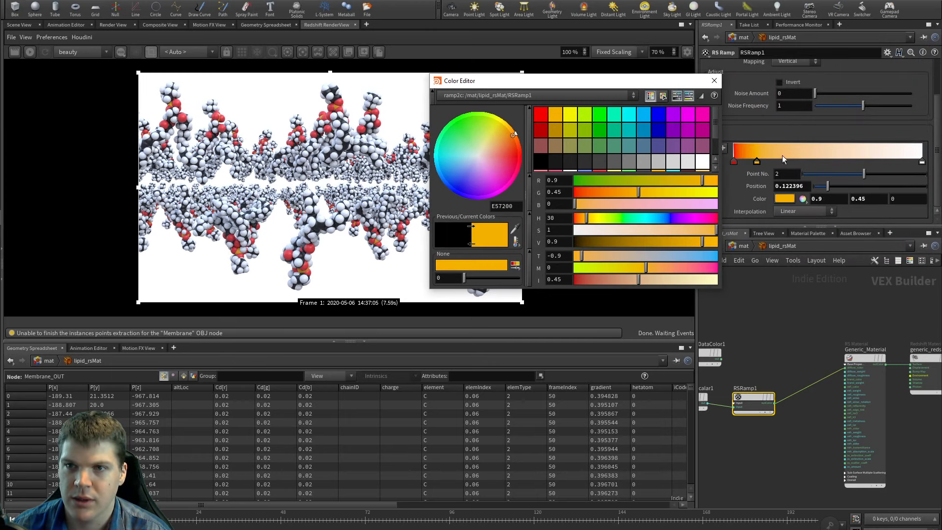
pyautogui.click(779, 157)
pyautogui.click(570, 114)
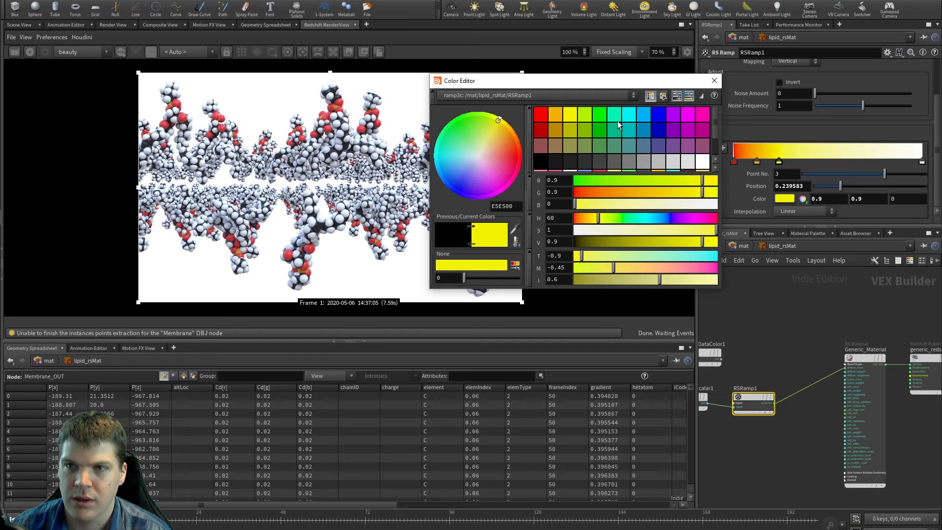
# Step: Add green, cyan and blue points to the ramp at positions of about 0.36, 0.51 and 0.65
pyautogui.click(802, 156)
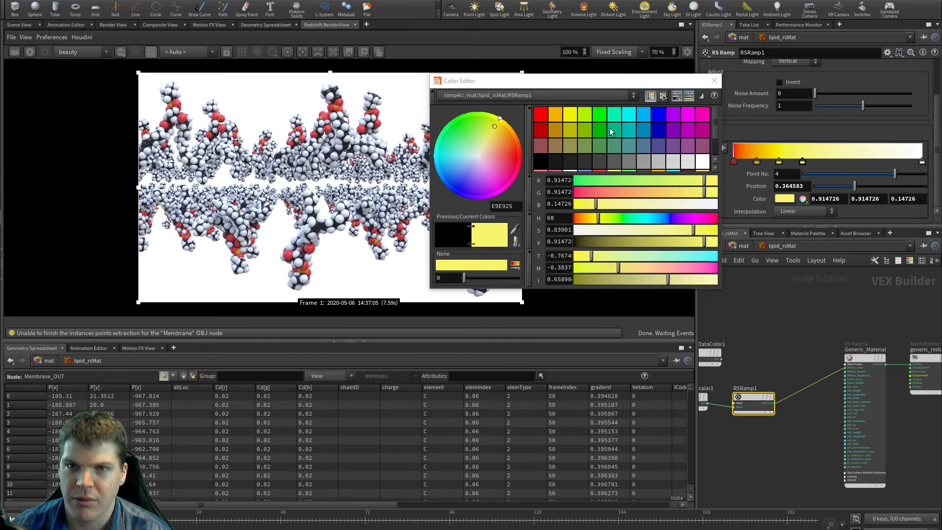
pyautogui.click(598, 115)
pyautogui.click(829, 160)
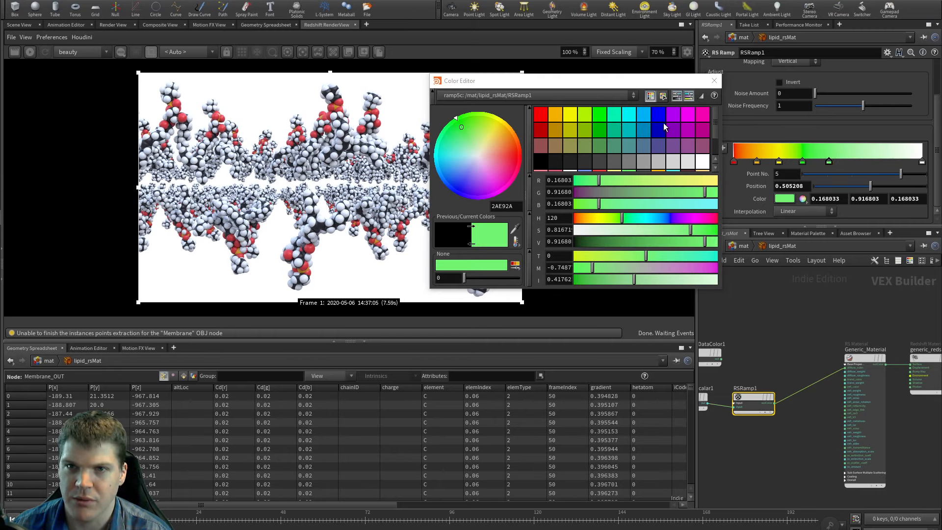
pyautogui.click(629, 115)
pyautogui.click(855, 160)
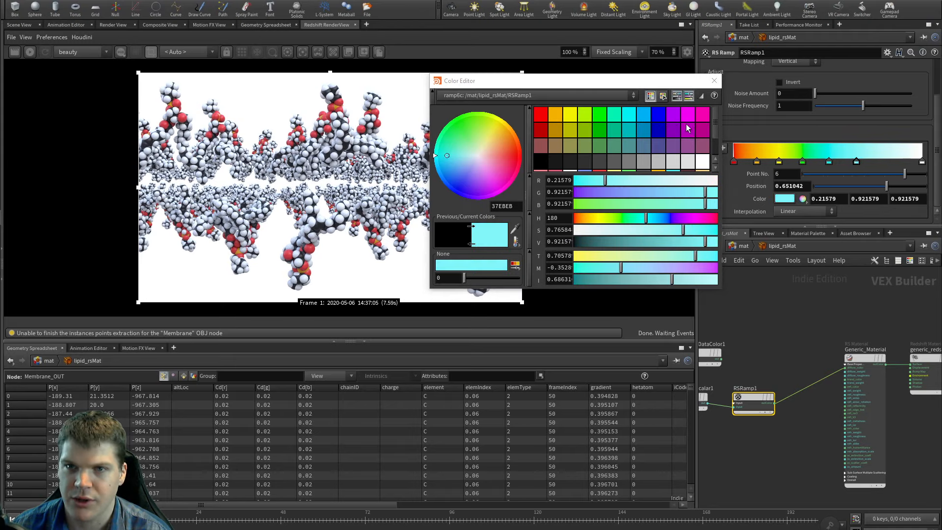
pyautogui.click(658, 115)
# Step: Add a magenta ramp point at about 0.83, color the end point red, and close the color editor
pyautogui.click(889, 159)
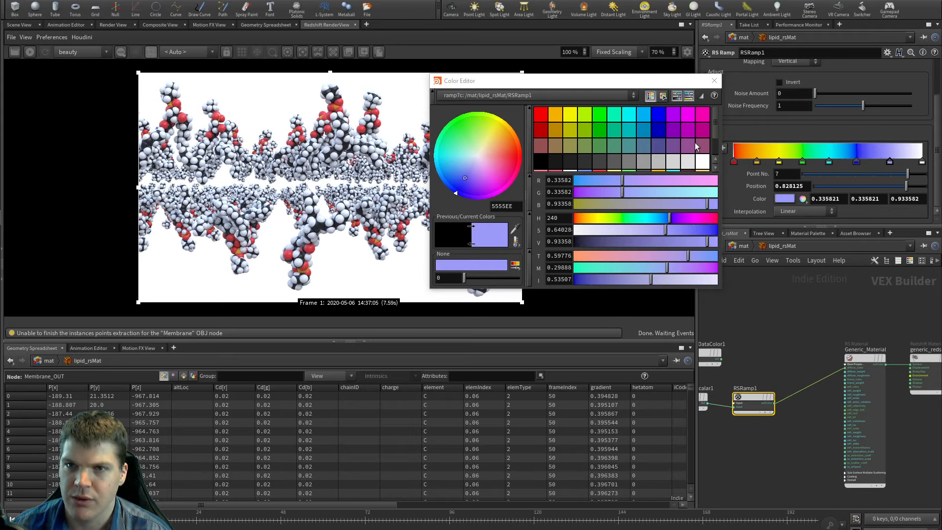
pyautogui.click(688, 115)
pyautogui.click(923, 160)
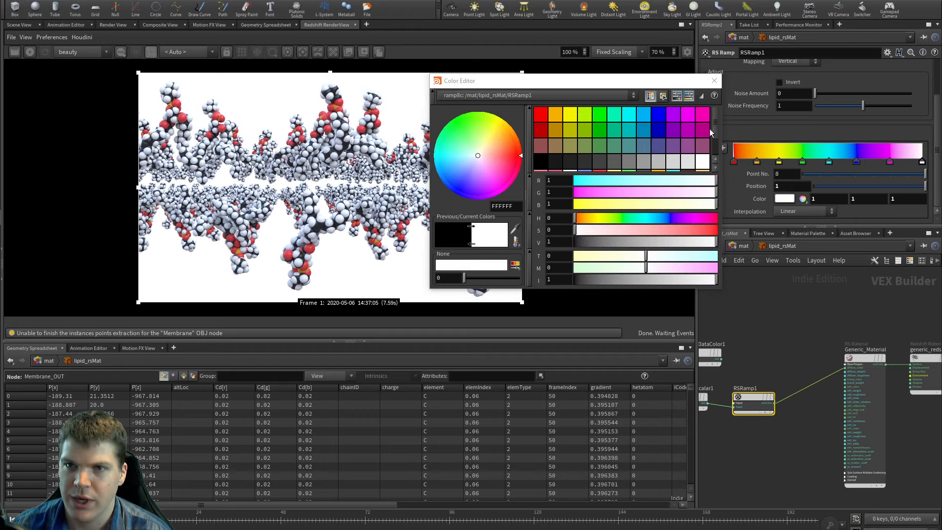
pyautogui.click(703, 116)
pyautogui.click(540, 115)
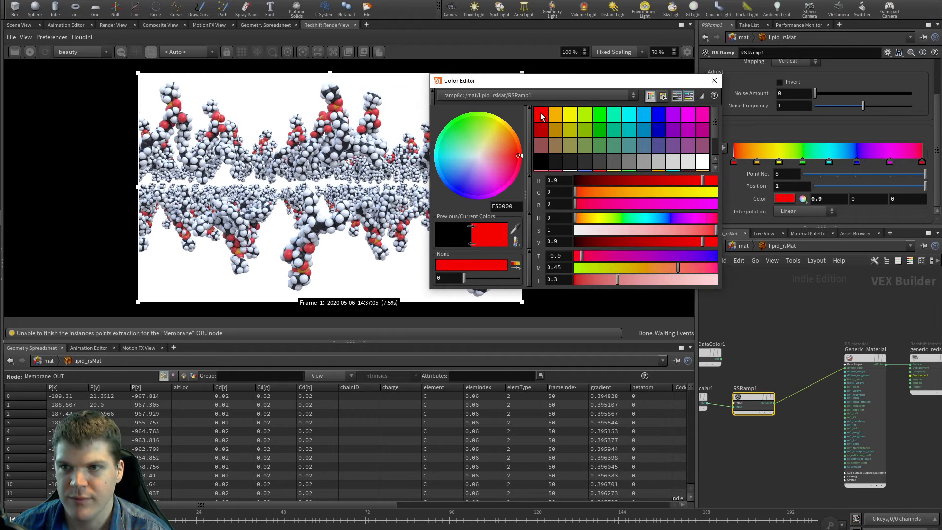
pyautogui.click(714, 81)
# Step: Add an RS Shader Switch node below RSRamp1 in the lipid material network
pyautogui.moveTo(765, 328); pyautogui.dragTo(793, 316, button='middle')
pyautogui.moveTo(784, 420); pyautogui.dragTo(808, 423, button='middle')
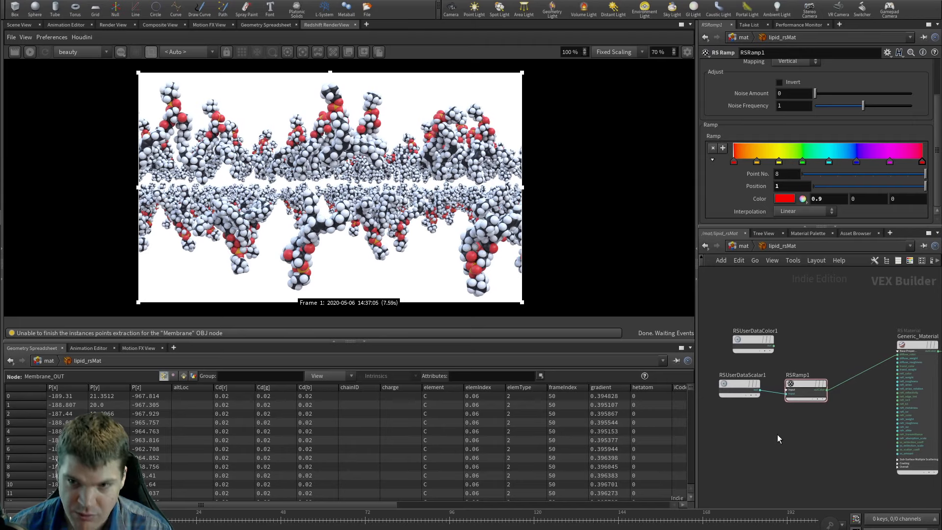
pyautogui.press('Tab')
pyautogui.write('shad')
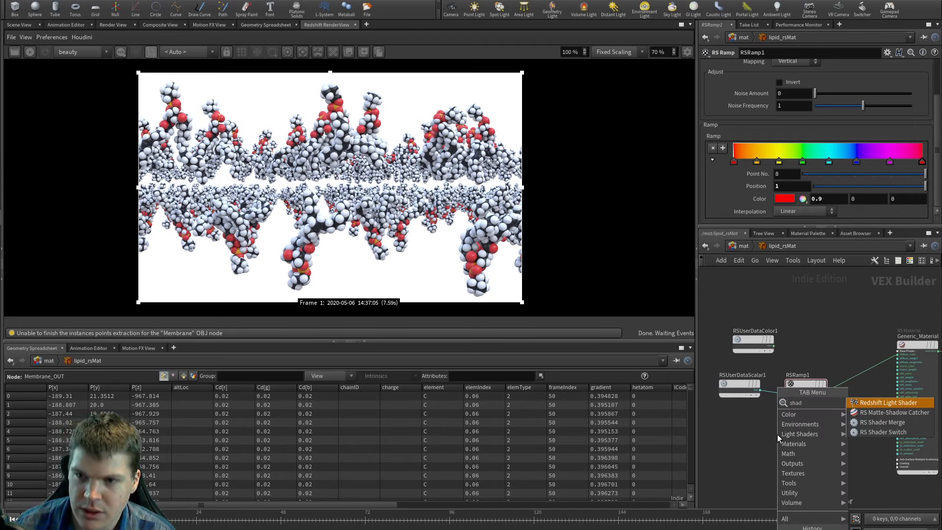
pyautogui.press('Down')
pyautogui.press('Down')
pyautogui.press('Down')
pyautogui.press('Return')
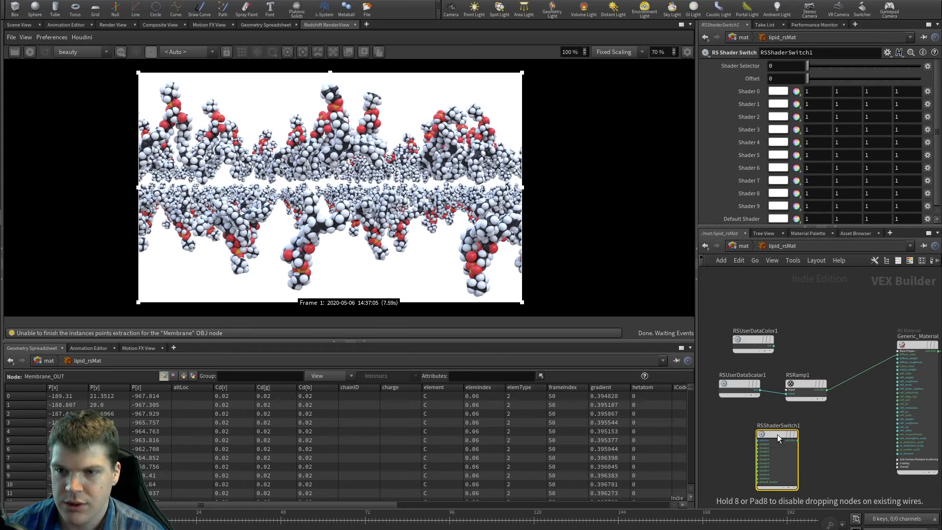
# Step: Add an RS Integer User Data node beside RSShaderSwitch1 and set its attribute name to elemType
pyautogui.moveTo(709, 431); pyautogui.dragTo(731, 421, button='middle')
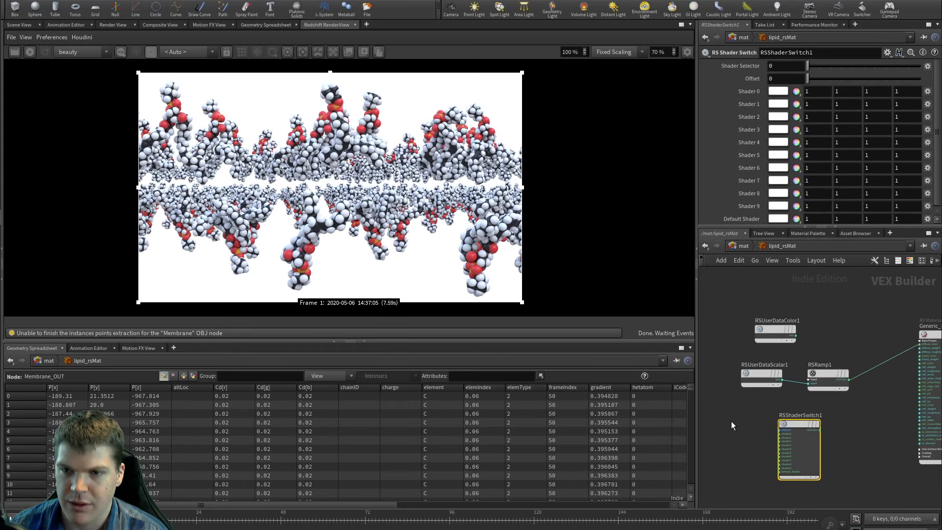
pyautogui.press('Tab')
pyautogui.write('int')
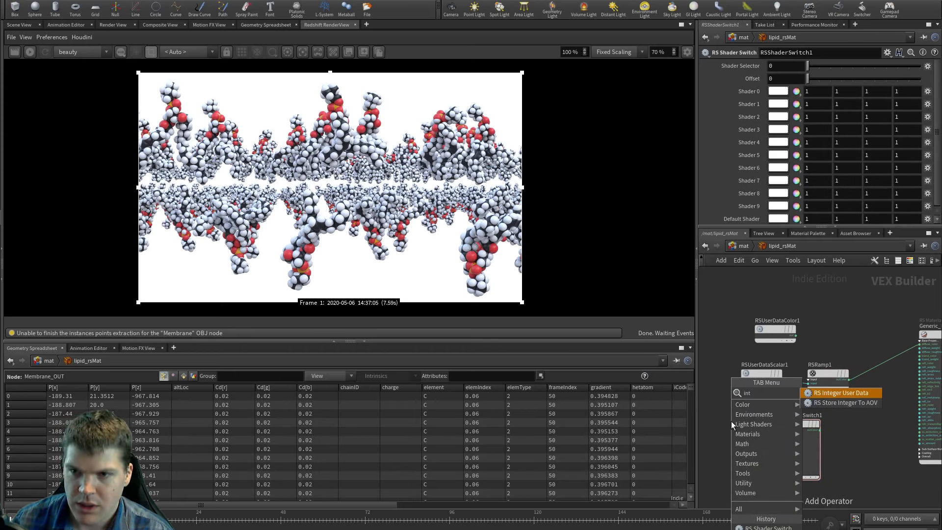
pyautogui.press('Return')
pyautogui.doubleClick(816, 68)
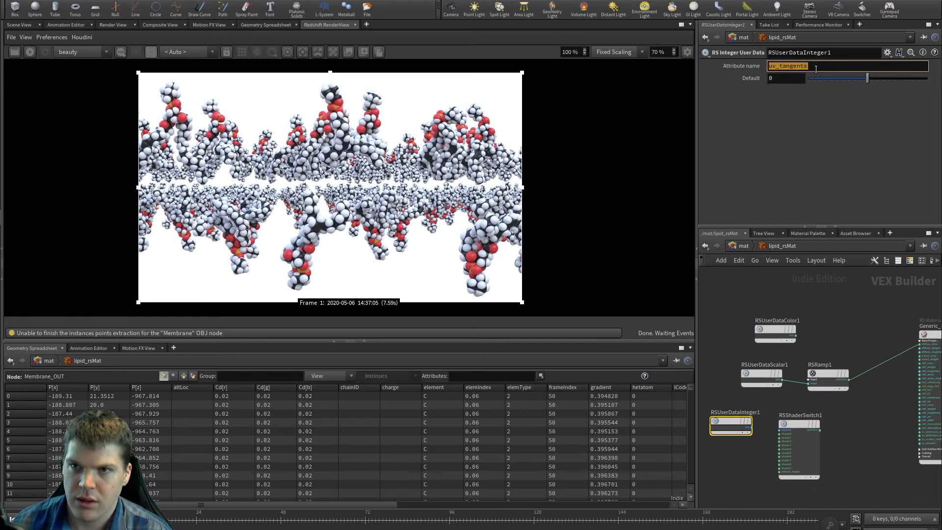
pyautogui.write('elemType')
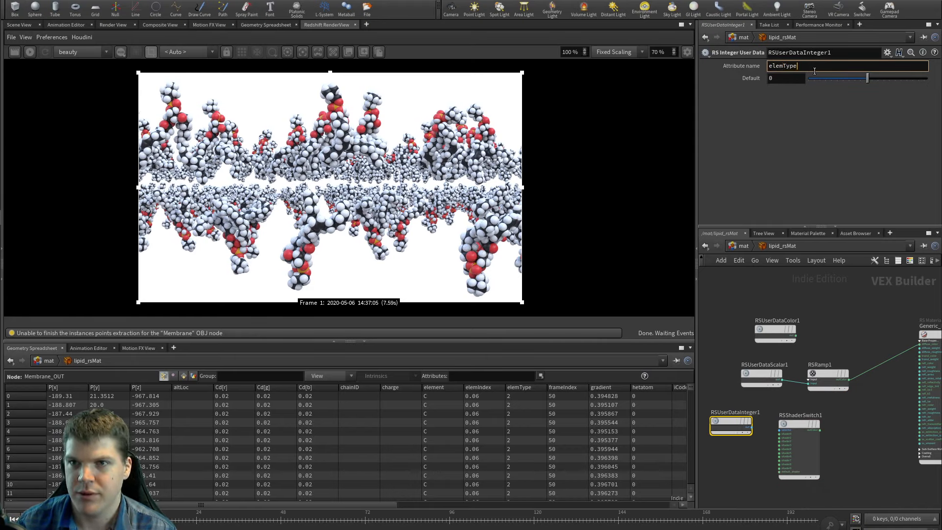
pyautogui.press('Return')
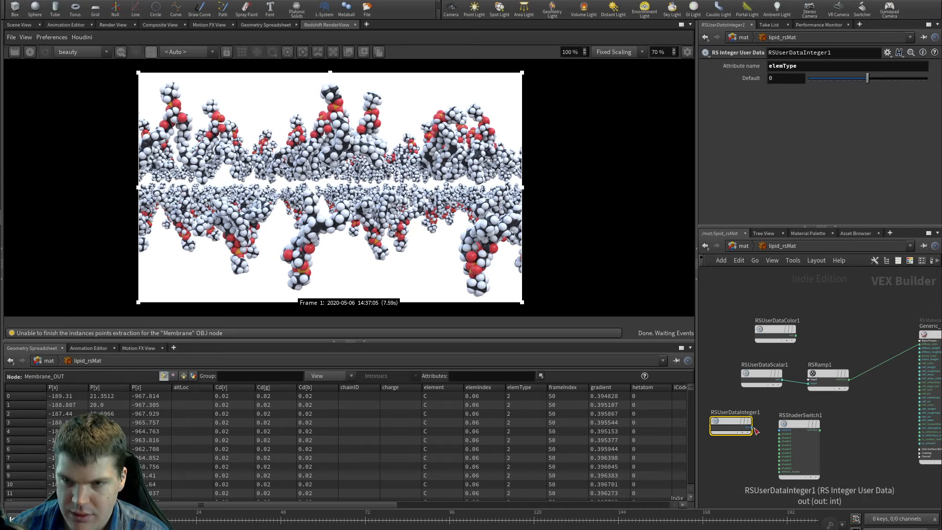
# Step: Wire RSUserDataInteger1 into the shader switch's selector and RSRamp1's output into its Shader 2 input
pyautogui.scroll(2, 754, 429)
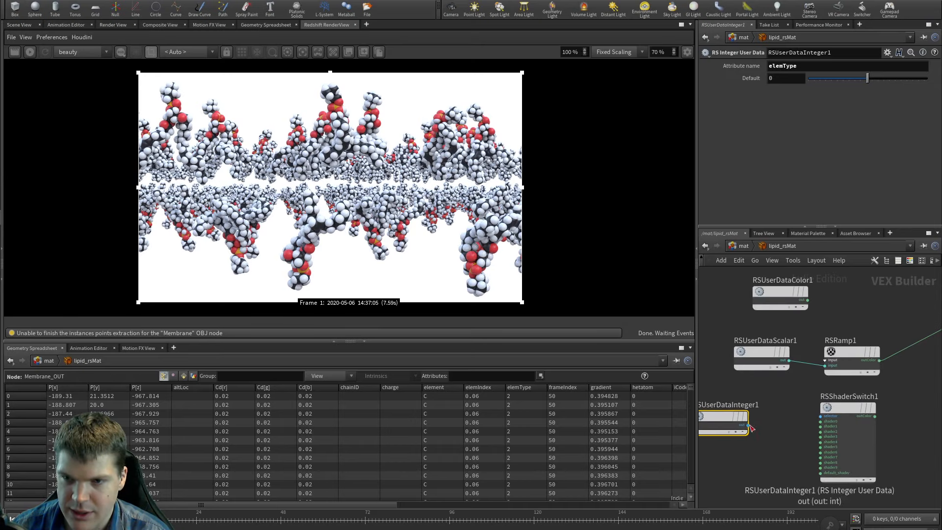
pyautogui.moveTo(748, 426); pyautogui.dragTo(858, 419)
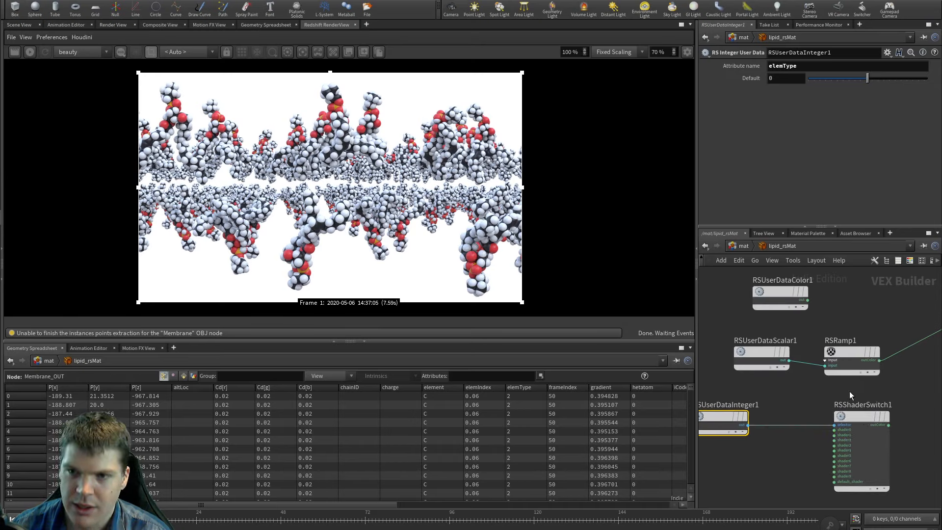
pyautogui.click(879, 360)
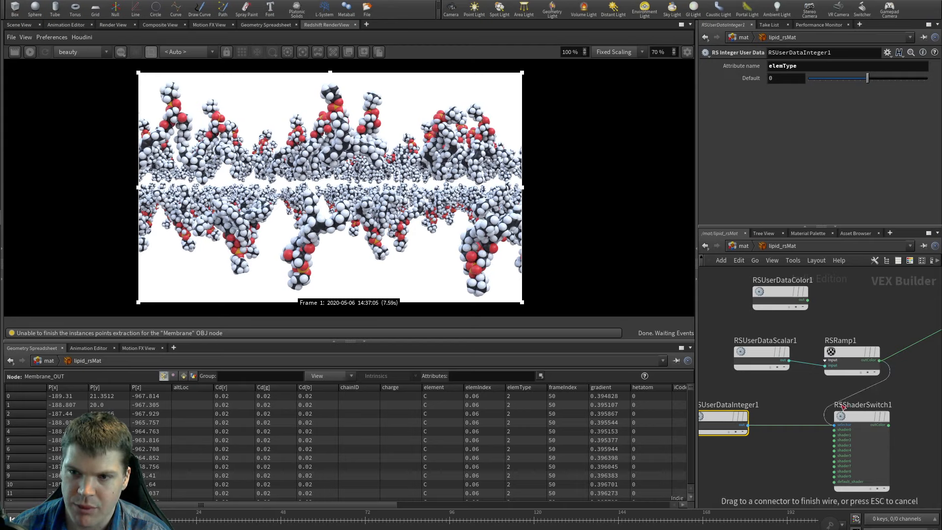
pyautogui.click(828, 440)
pyautogui.moveTo(862, 417); pyautogui.dragTo(904, 410)
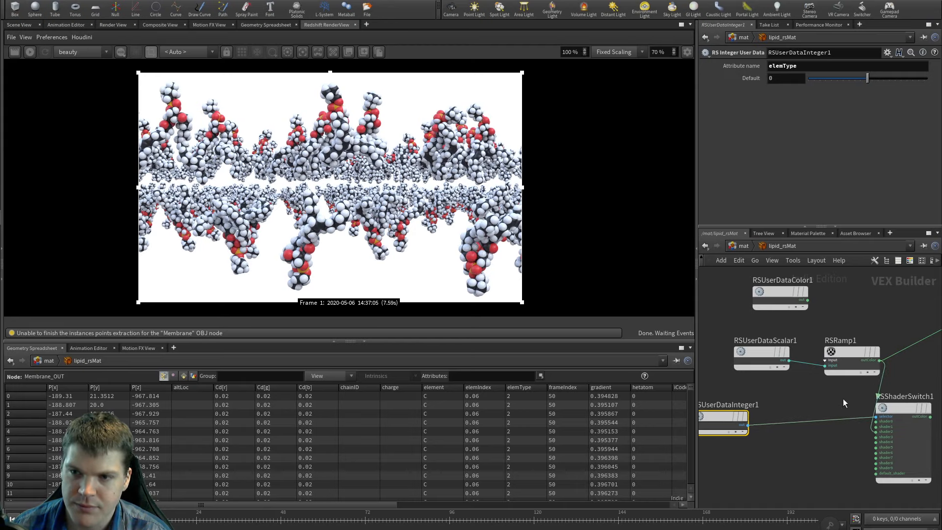
pyautogui.moveTo(843, 398); pyautogui.dragTo(794, 400, button='middle')
# Step: Set the Shader 1 color of RSShaderSwitch1 to a light gray with a value of 0.85
pyautogui.click(855, 414)
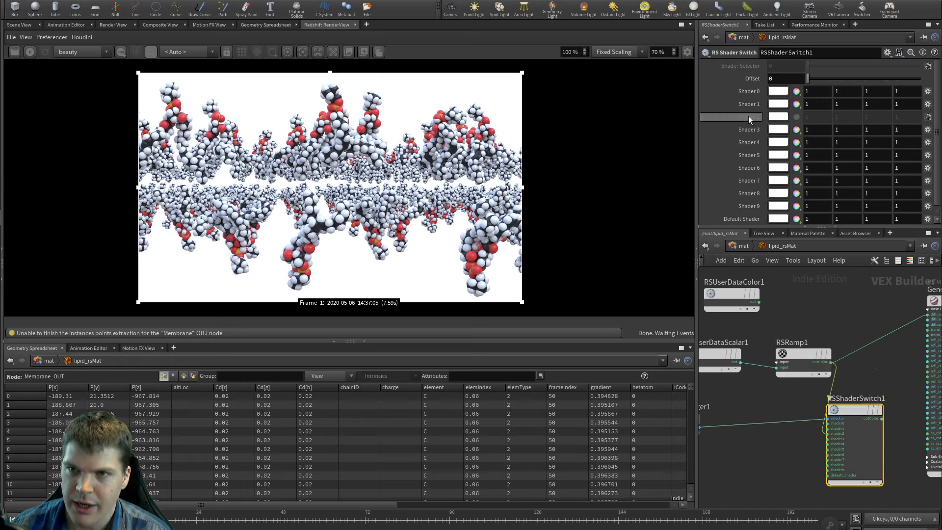
pyautogui.click(776, 104)
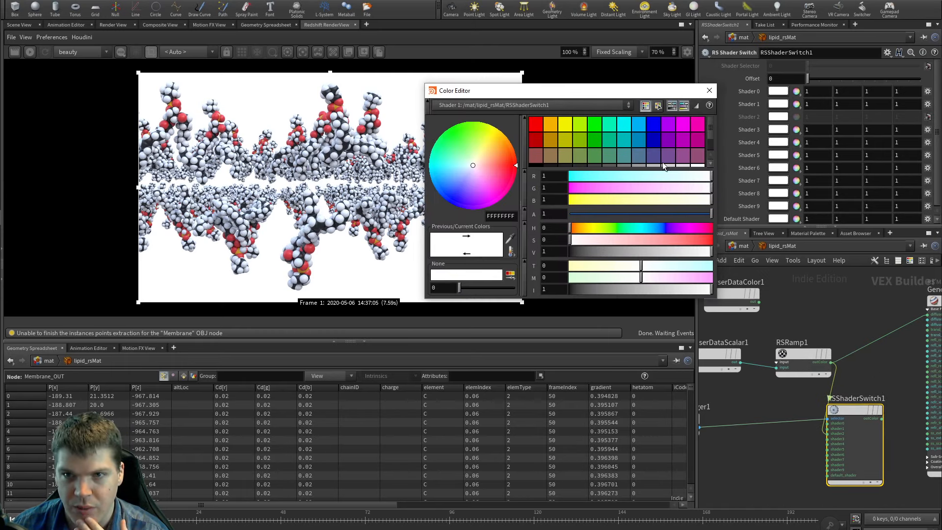
pyautogui.scroll(-2, 677, 147)
pyautogui.click(685, 143)
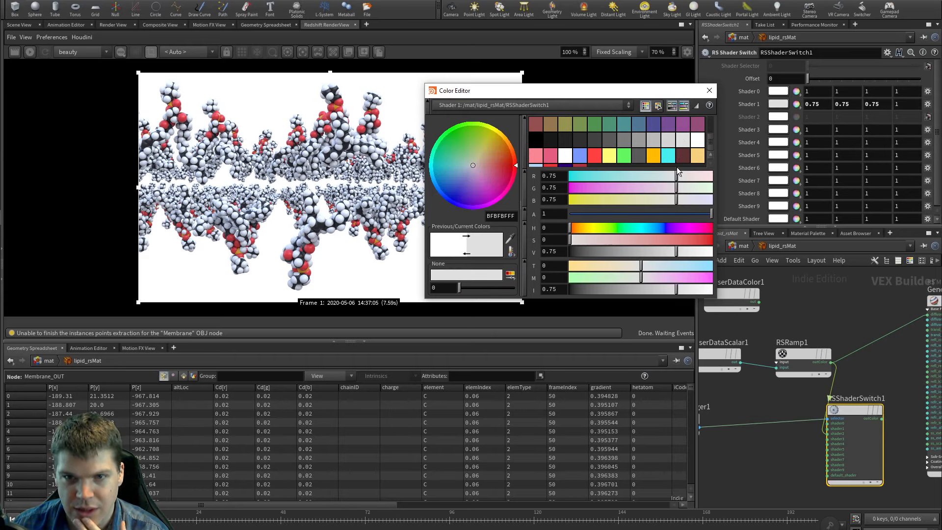
pyautogui.moveTo(681, 256); pyautogui.dragTo(692, 255)
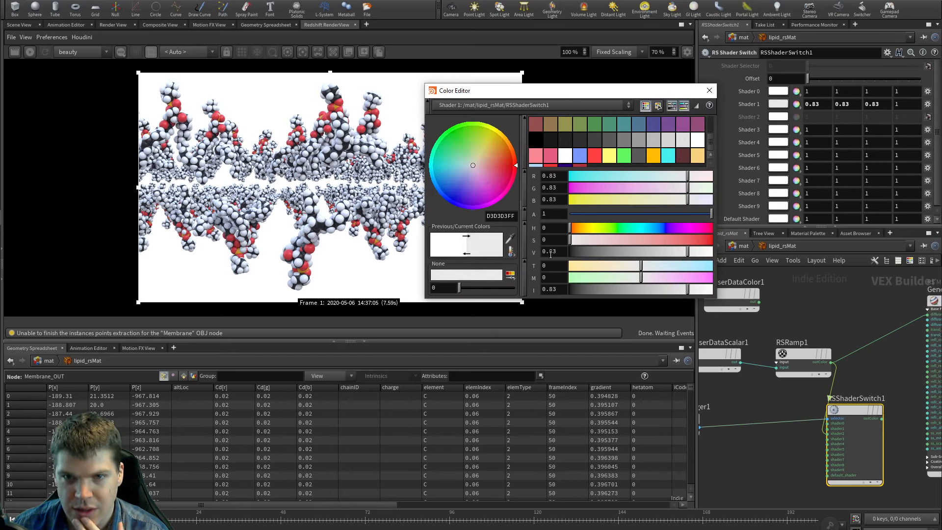
pyautogui.doubleClick(564, 251)
pyautogui.write('.85')
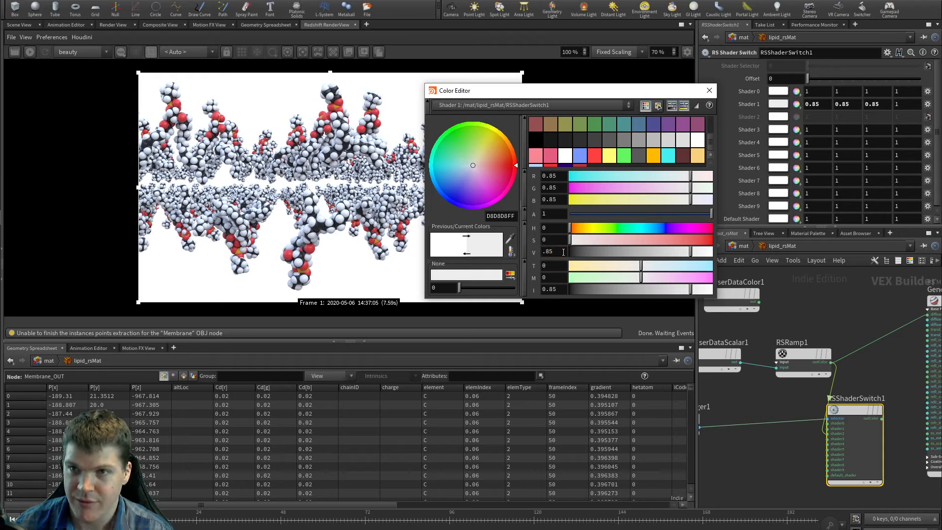
pyautogui.click(709, 90)
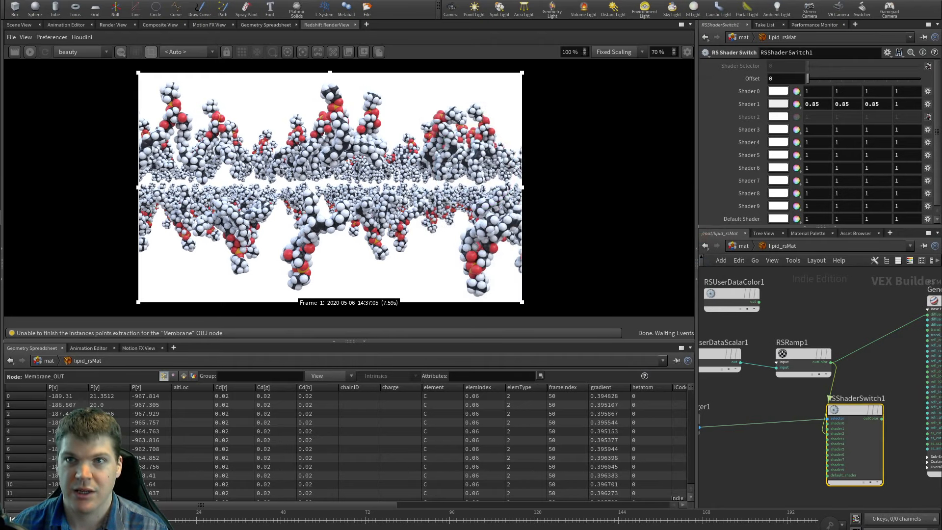
# Step: Wire RSShaderSwitch1's output into the diffuse_color input of Generic_Material, replacing the direct ramp connection
pyautogui.moveTo(863, 373); pyautogui.dragTo(740, 374, button='middle')
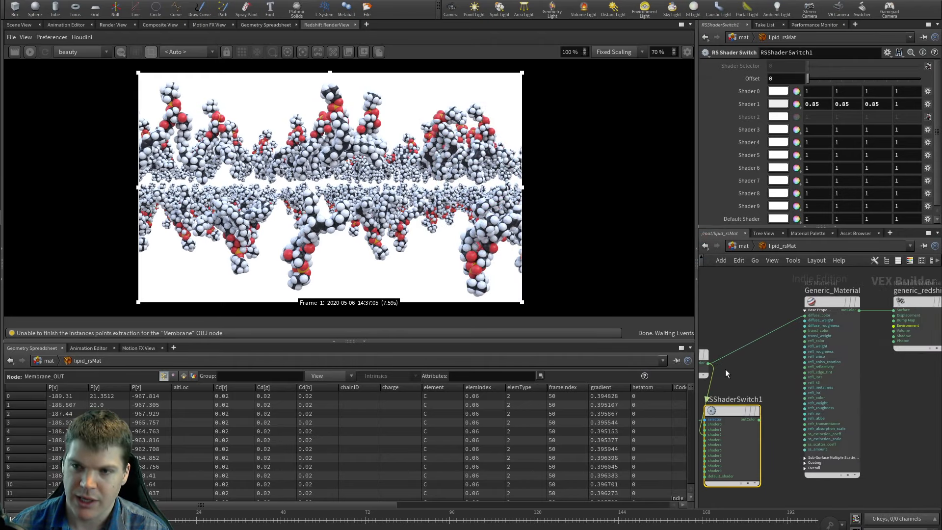
pyautogui.moveTo(759, 420); pyautogui.dragTo(799, 349)
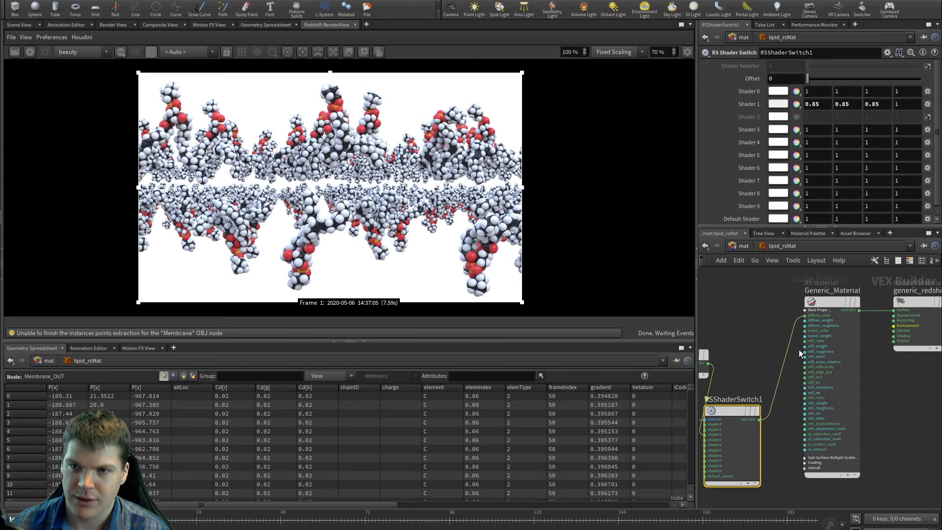
# Step: Fit the render preview to the window, turn off the crop region and start an interactive render of the full frame
pyautogui.click(610, 51)
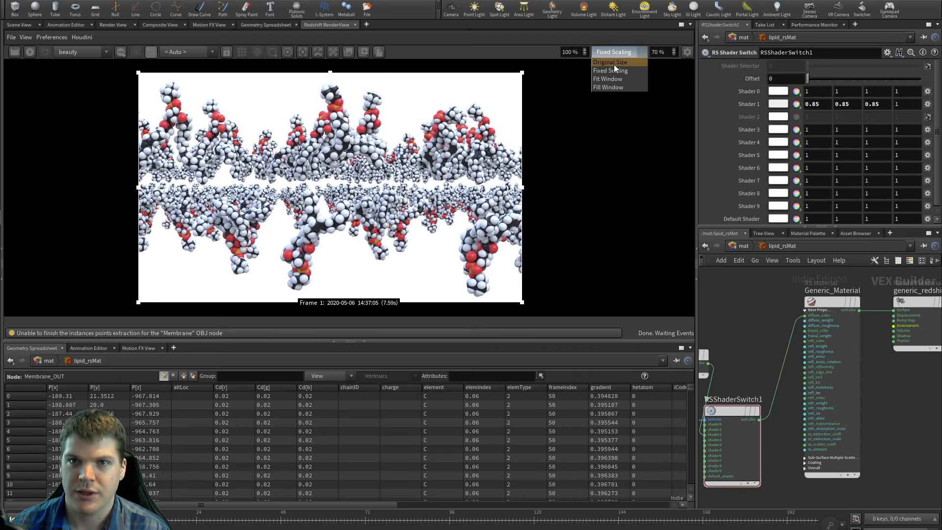
pyautogui.click(614, 78)
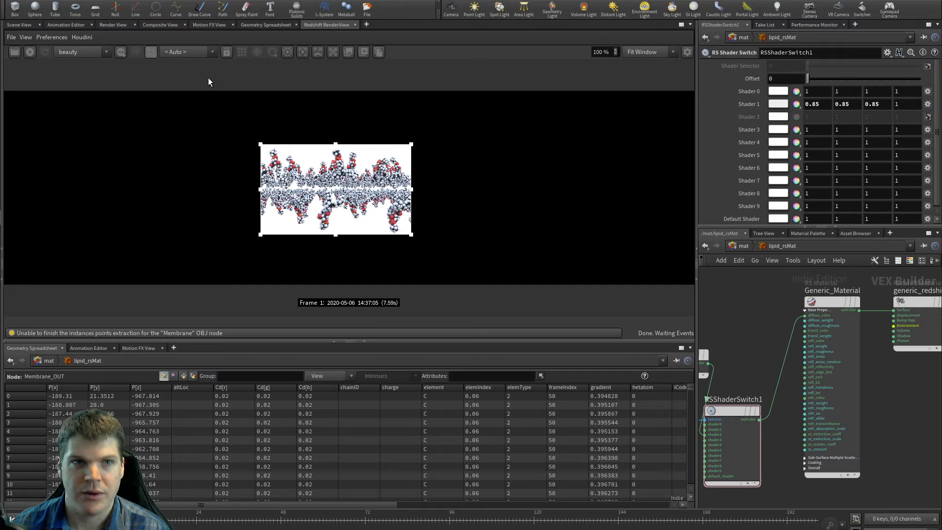
pyautogui.click(151, 52)
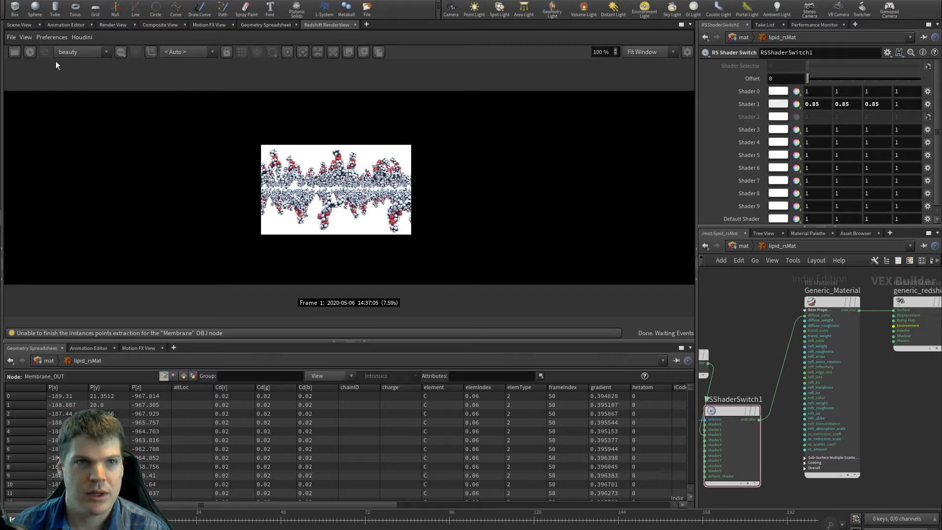
pyautogui.click(29, 51)
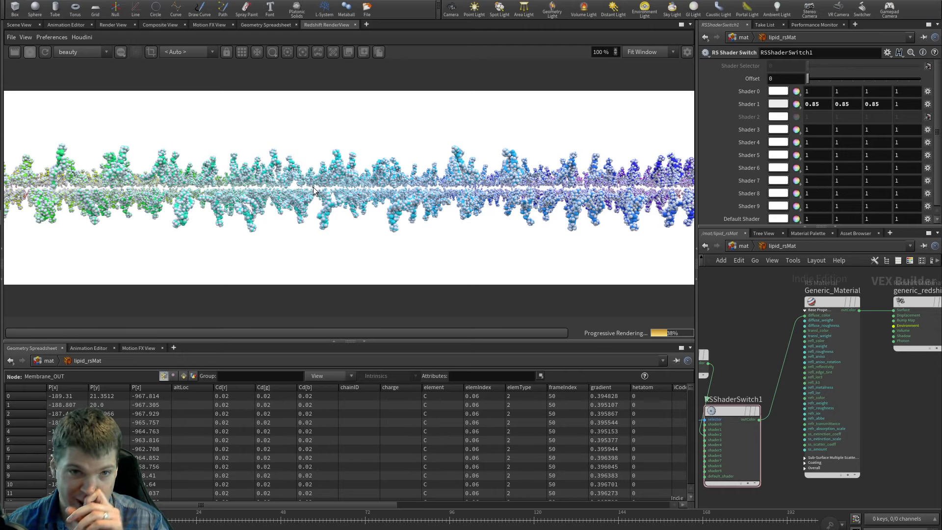
# Step: Stop the render and compress RSRamp1's points: red start at about 0.2, orange 0.26, magenta 0.59 and red end 0.68
pyautogui.moveTo(704, 340); pyautogui.dragTo(759, 343, button='middle')
pyautogui.click(759, 343)
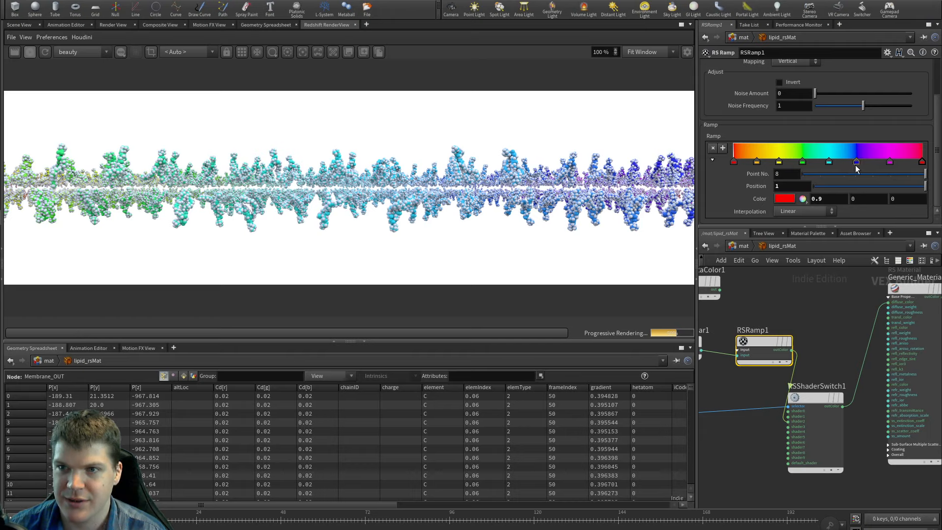
pyautogui.moveTo(856, 163); pyautogui.dragTo(850, 162)
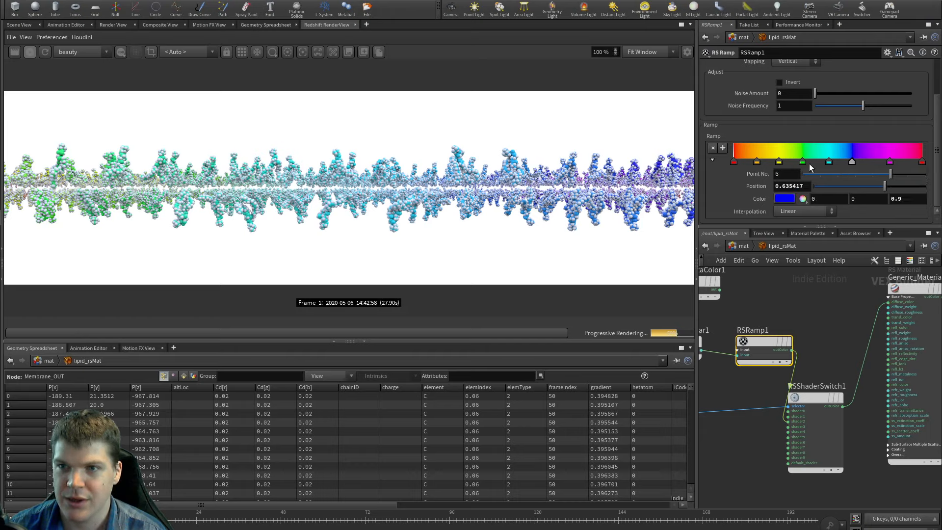
pyautogui.click(29, 56)
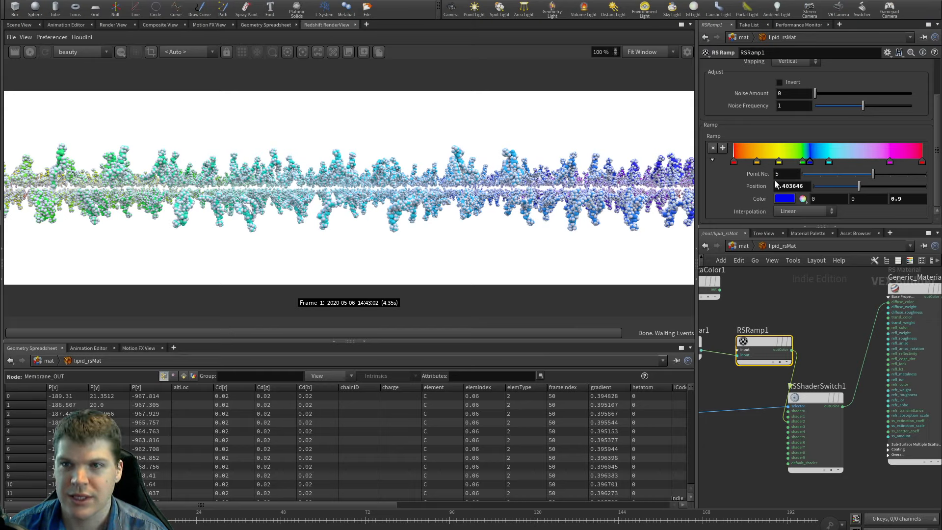
pyautogui.moveTo(810, 162); pyautogui.dragTo(786, 162)
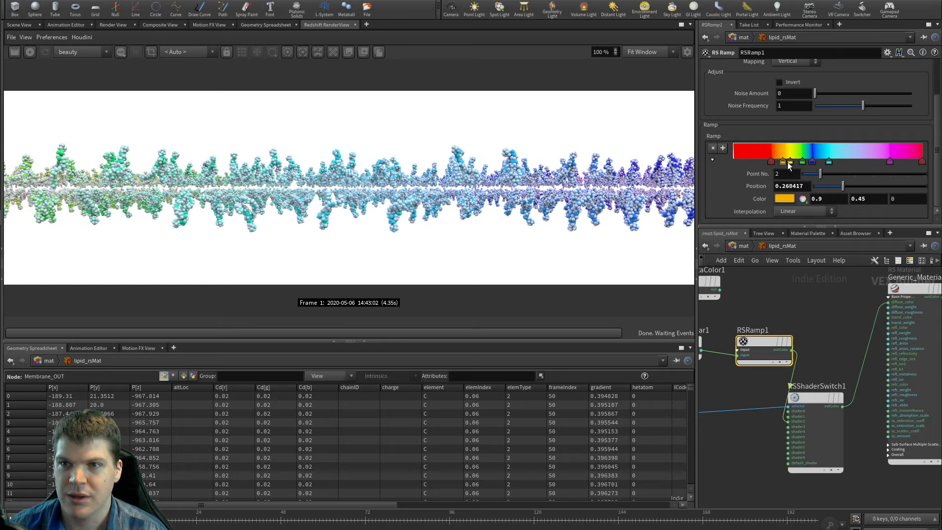
pyautogui.moveTo(890, 161); pyautogui.dragTo(845, 162)
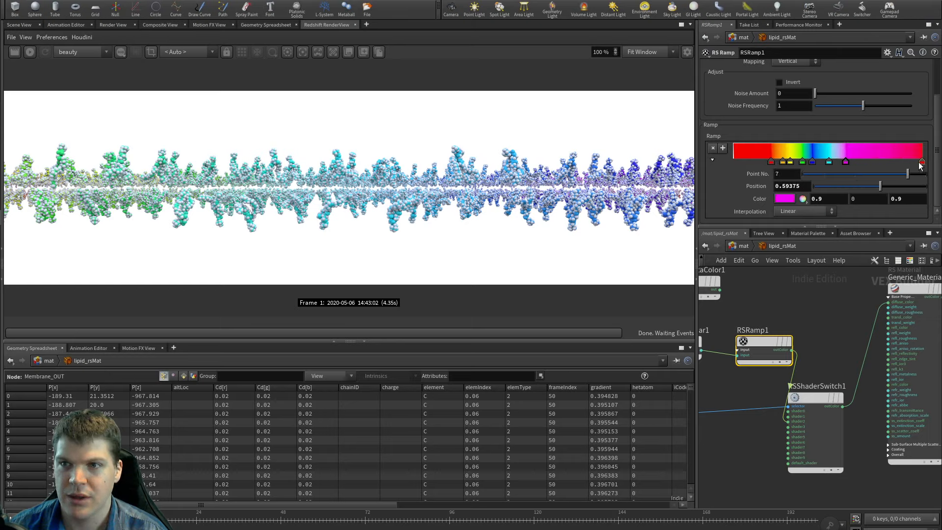
pyautogui.moveTo(921, 162); pyautogui.dragTo(862, 161)
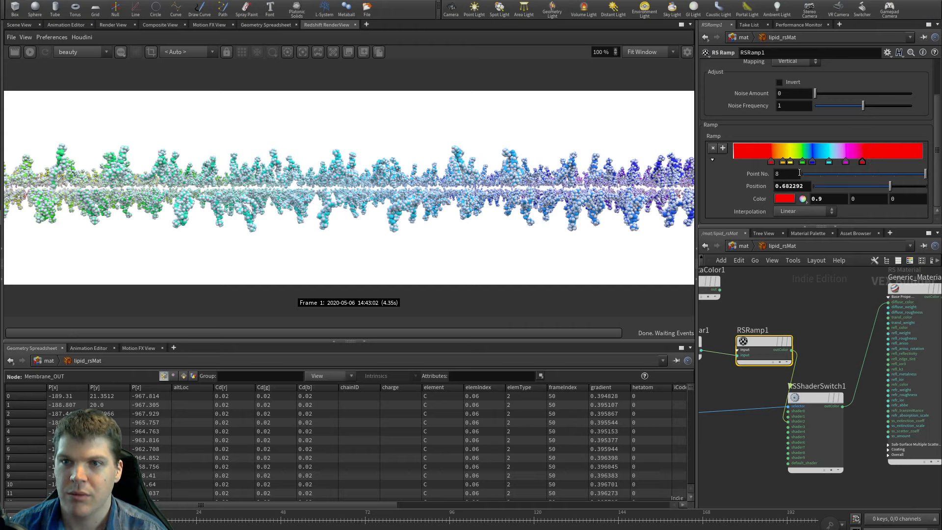
# Step: Recolor the red ramp point at about 0.2 black and set its interpolation to Constant
pyautogui.click(771, 162)
pyautogui.click(785, 199)
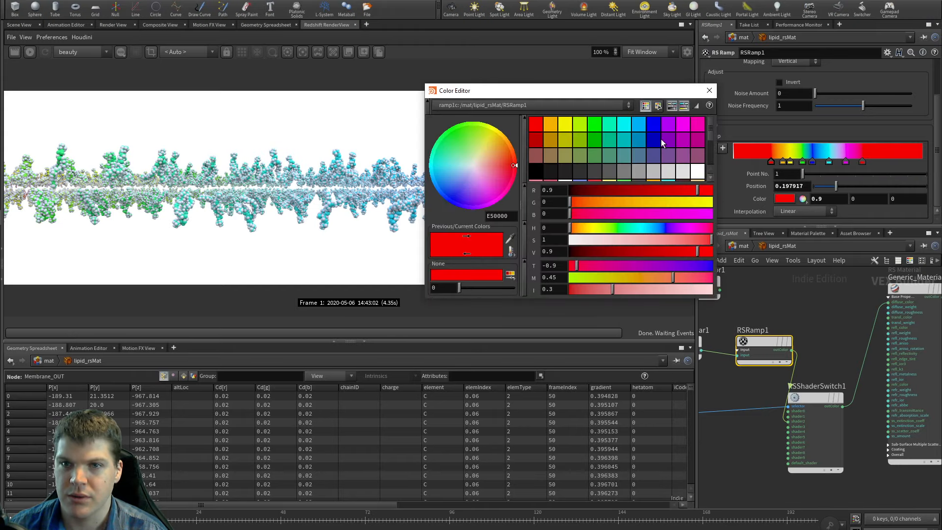
pyautogui.click(537, 170)
pyautogui.click(709, 91)
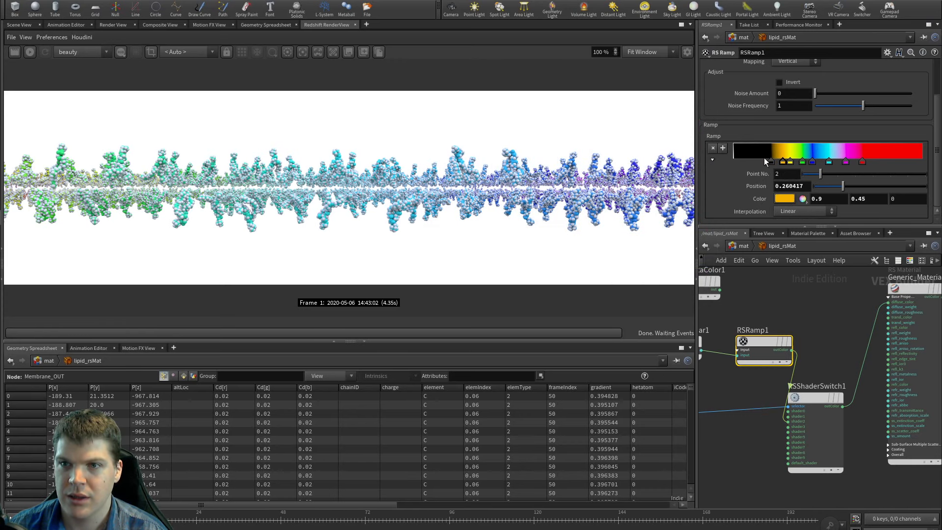
pyautogui.click(792, 212)
pyautogui.click(793, 222)
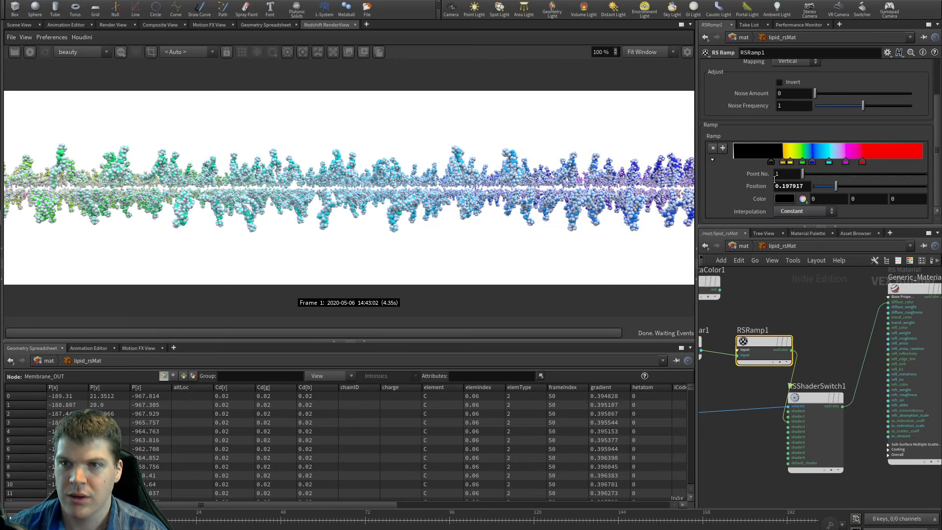
# Step: Move the black point to the start of the ramp and shift the orange point to about 0.23
pyautogui.moveTo(771, 162); pyautogui.dragTo(722, 162)
pyautogui.moveTo(783, 163); pyautogui.dragTo(775, 163)
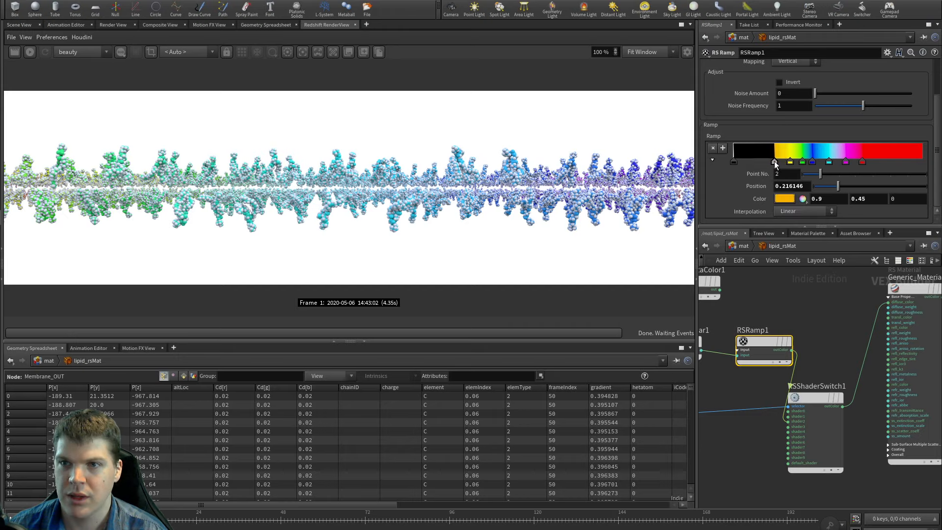
# Step: Make the red end point of the ramp black with Constant interpolation and move it to about 0.66
pyautogui.click(862, 161)
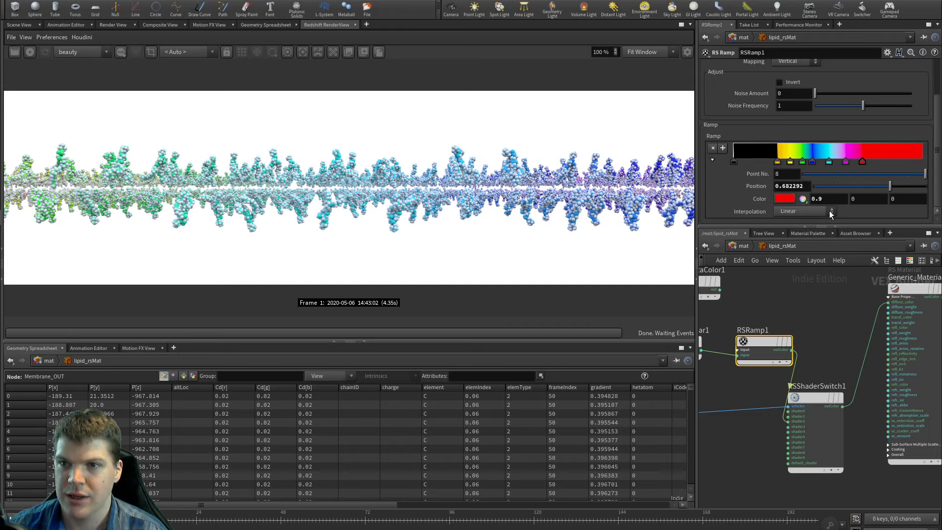
pyautogui.click(794, 201)
pyautogui.click(534, 171)
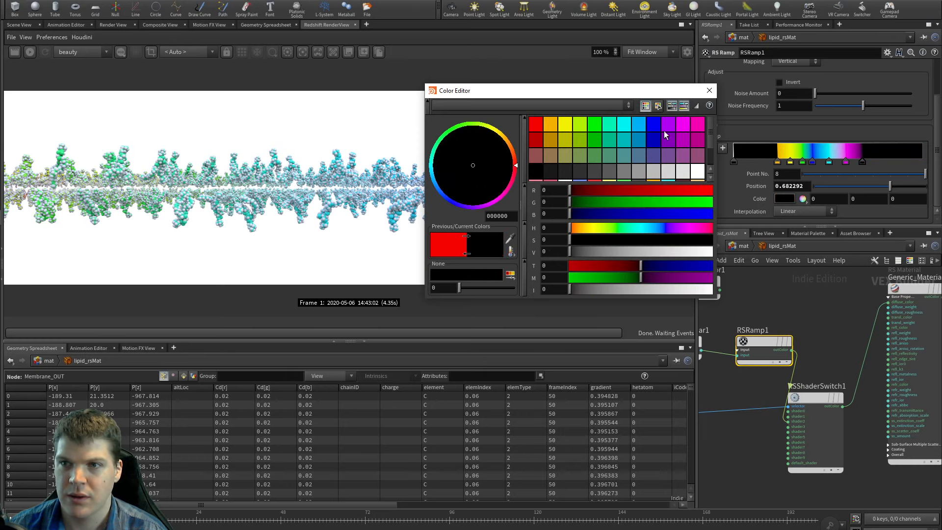
pyautogui.click(708, 91)
pyautogui.click(785, 210)
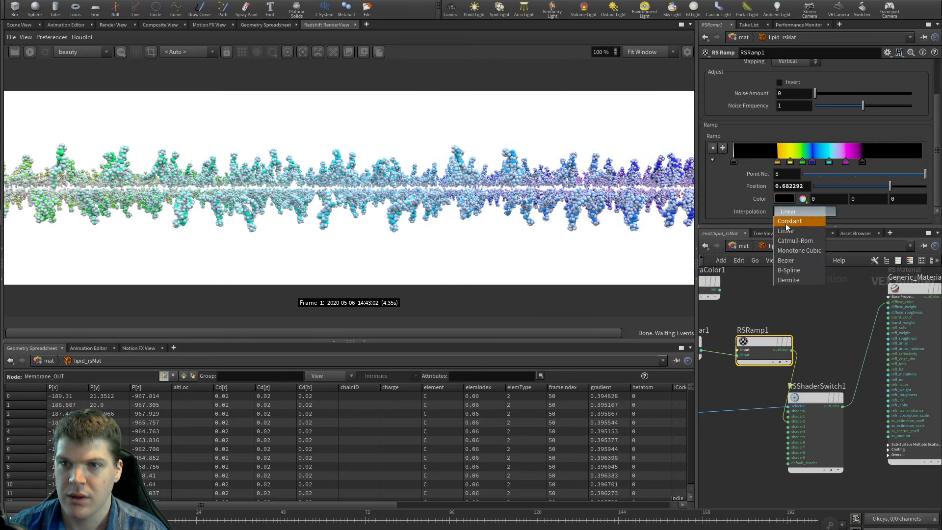
pyautogui.click(785, 223)
pyautogui.moveTo(862, 162); pyautogui.dragTo(858, 163)
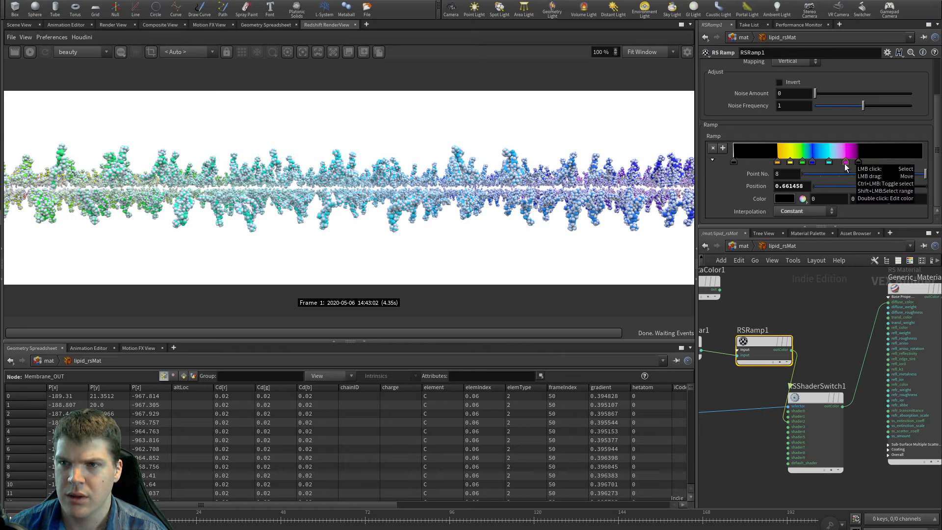
# Step: Set the magenta ramp point's interpolation to Constant and move the black end point to about 0.68
pyautogui.click(845, 162)
pyautogui.click(807, 211)
pyautogui.click(805, 220)
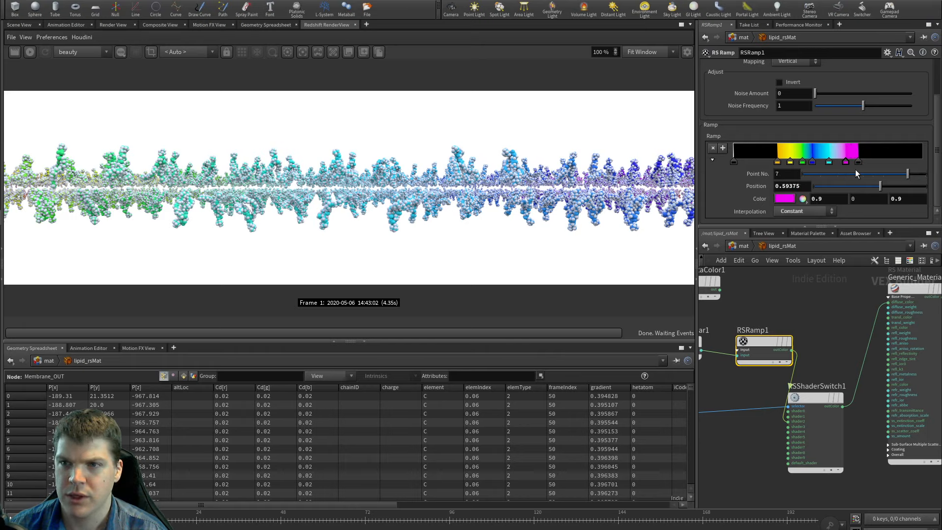
pyautogui.moveTo(858, 163); pyautogui.dragTo(862, 164)
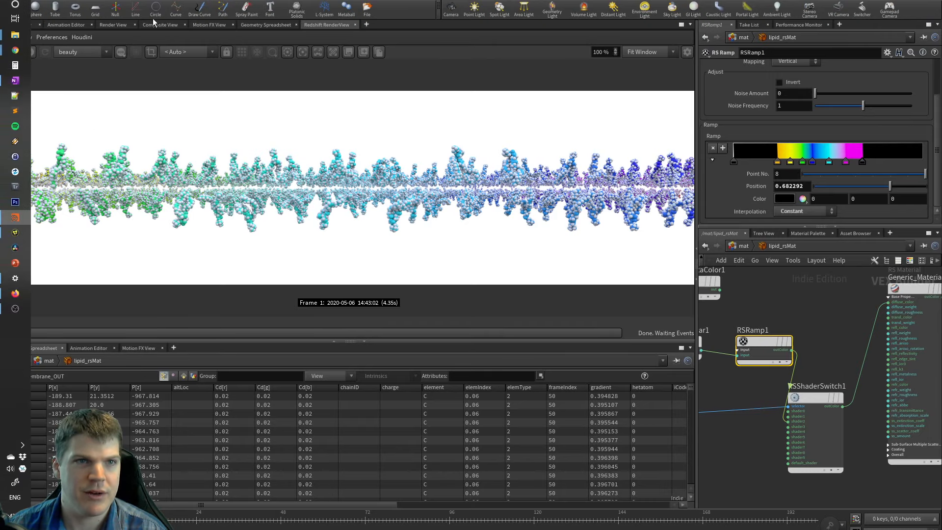
# Step: Restart the interactive render and set the black end point's position on the ramp to 0.7
pyautogui.click(31, 51)
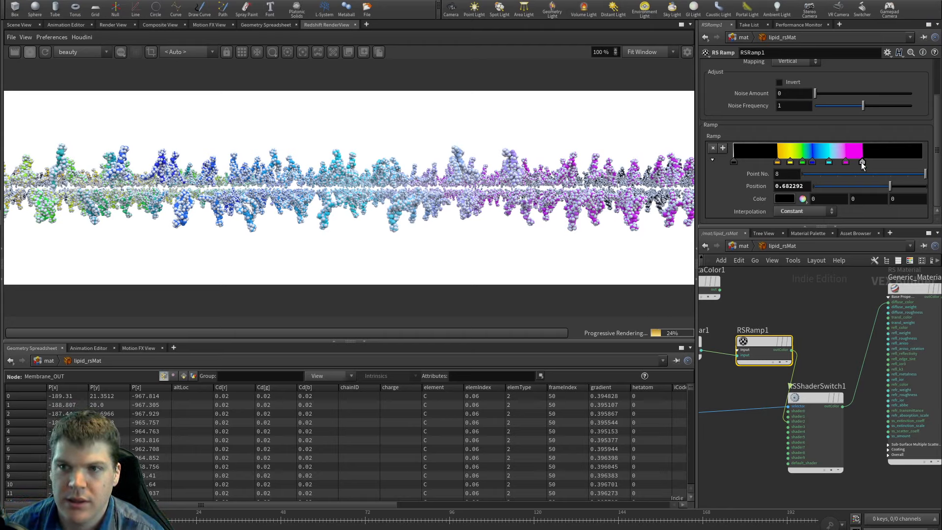
pyautogui.moveTo(862, 163); pyautogui.dragTo(860, 163)
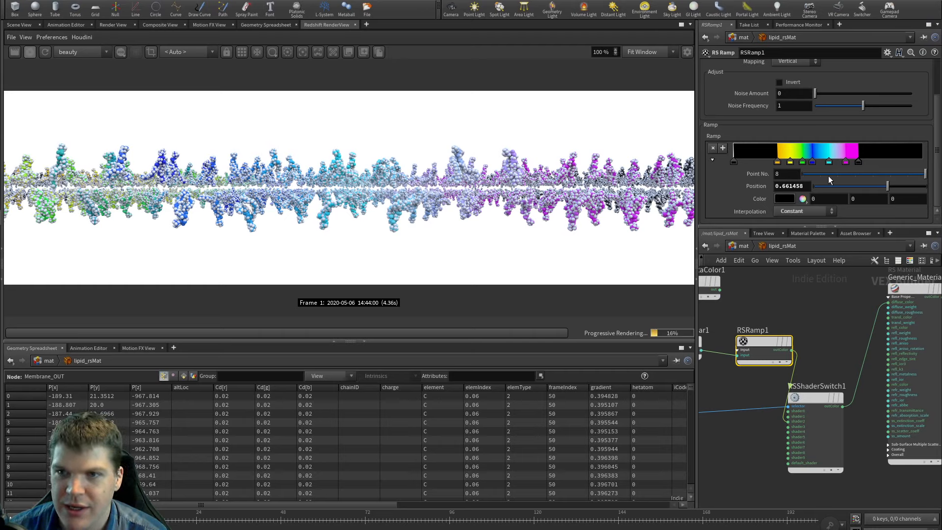
pyautogui.click(805, 187)
pyautogui.write('.7')
pyautogui.press('Return')
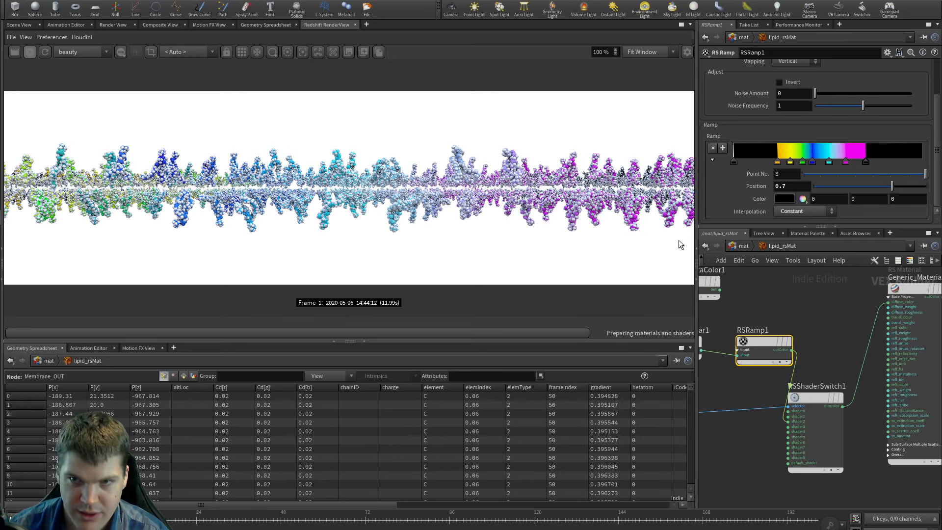
# Step: Set the orange ramp point's position to 0.3 and shift it back to about 0.28
pyautogui.click(777, 162)
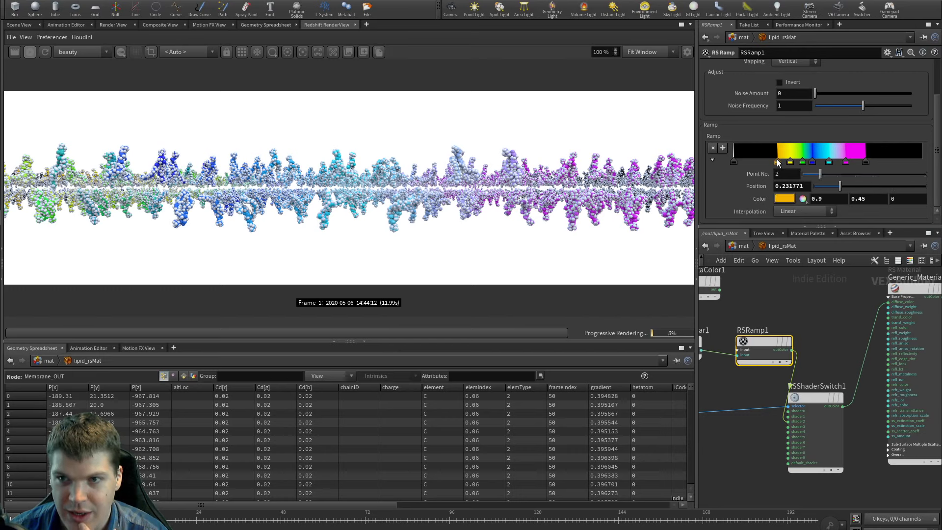
pyautogui.doubleClick(794, 186)
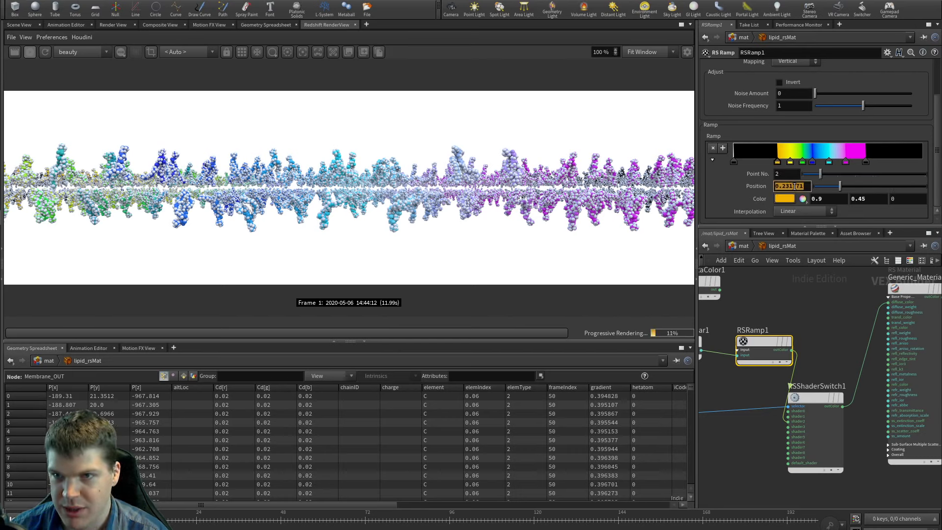
pyautogui.write('.3')
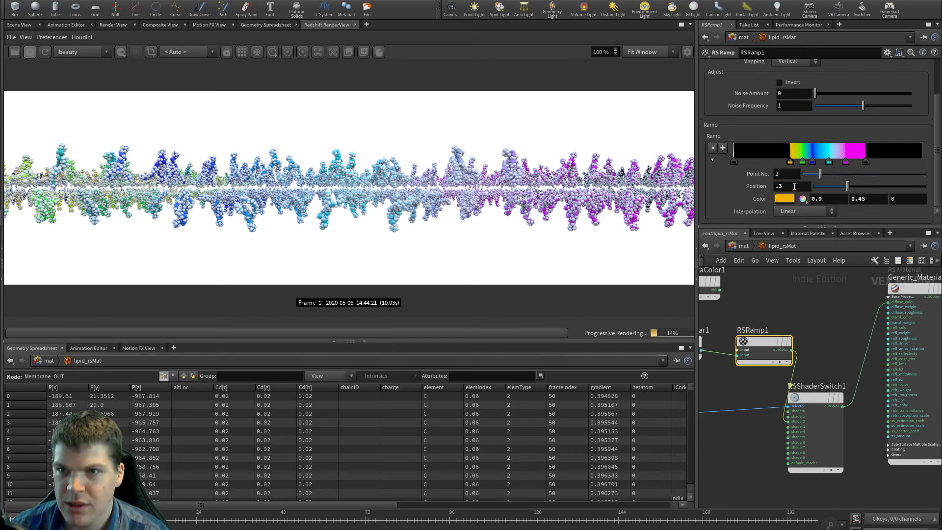
pyautogui.click(788, 162)
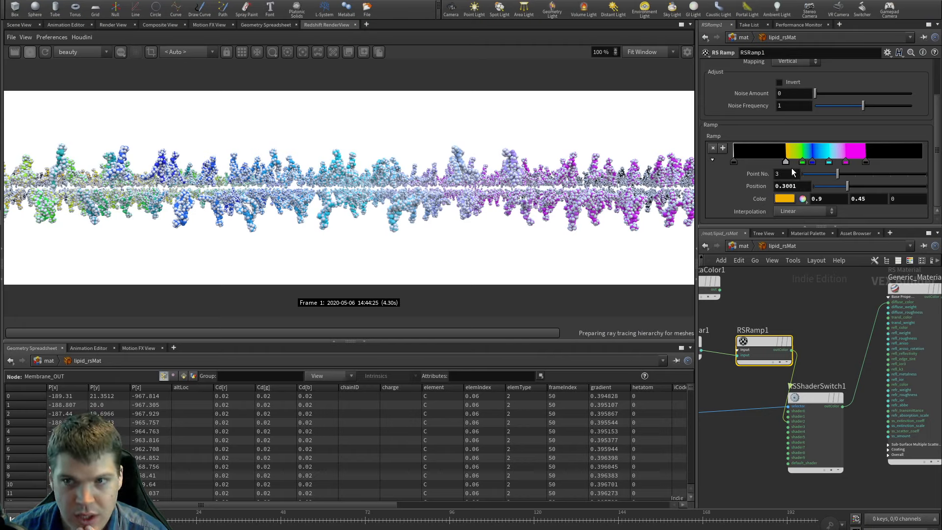
pyautogui.moveTo(791, 168); pyautogui.dragTo(787, 167)
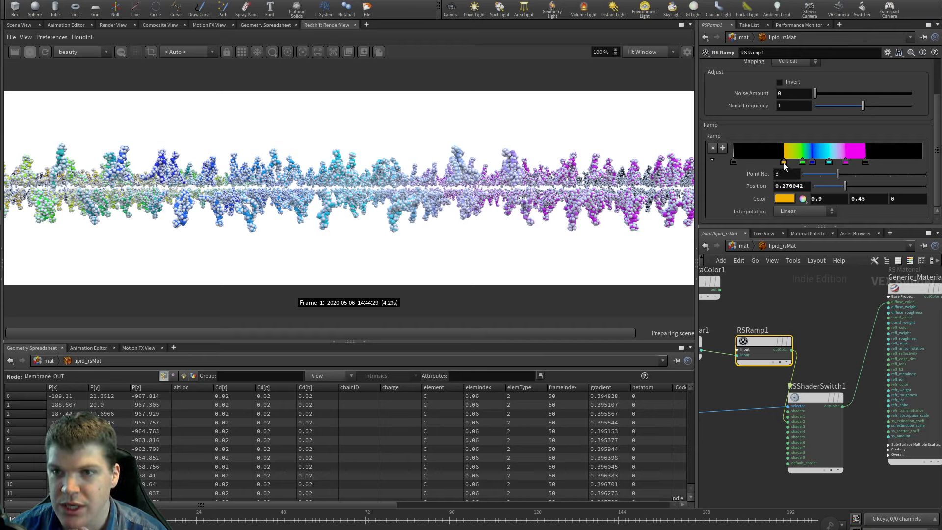
# Step: Move the yellow ramp point ahead of the orange one, to about 0.19
pyautogui.click(784, 163)
pyautogui.click(794, 187)
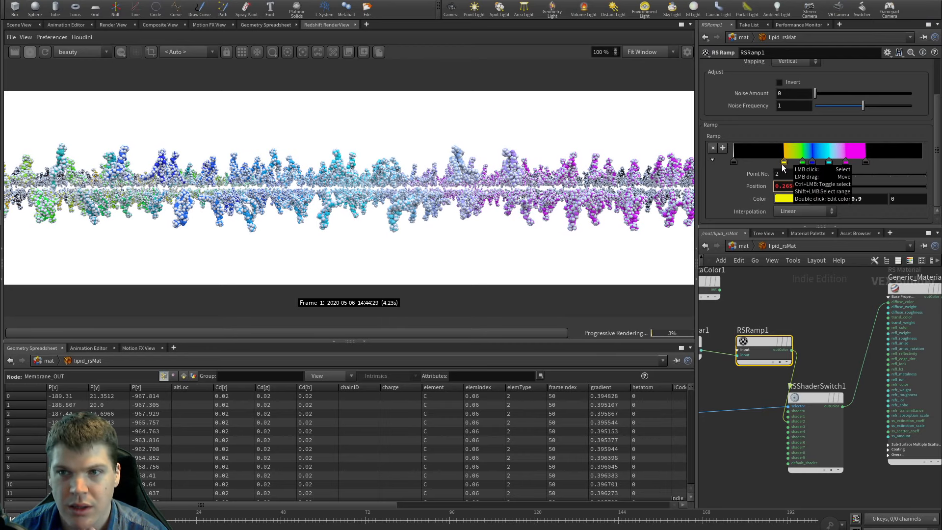
pyautogui.press('Return')
pyautogui.moveTo(779, 162); pyautogui.dragTo(770, 162)
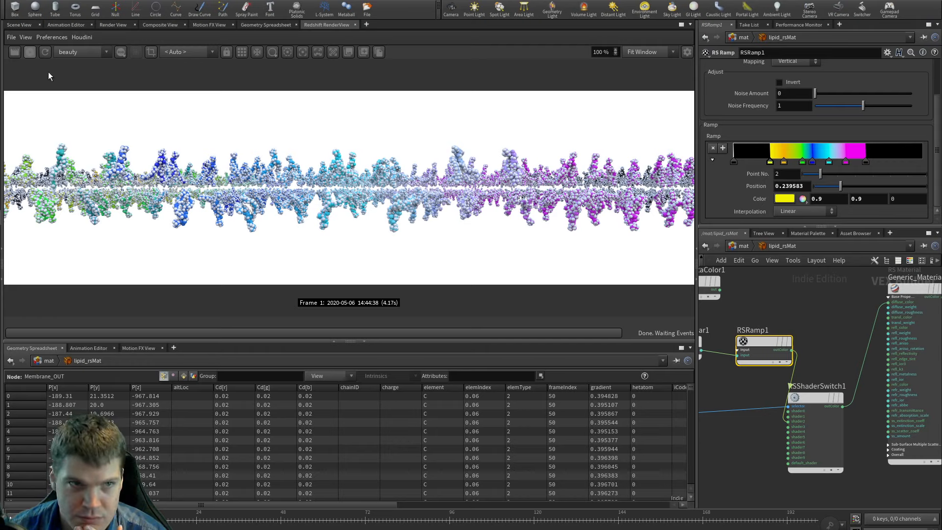
# Step: With the render paused, remove the orange ramp point and set the yellow point's position to 0.3, resuming the render
pyautogui.click(29, 52)
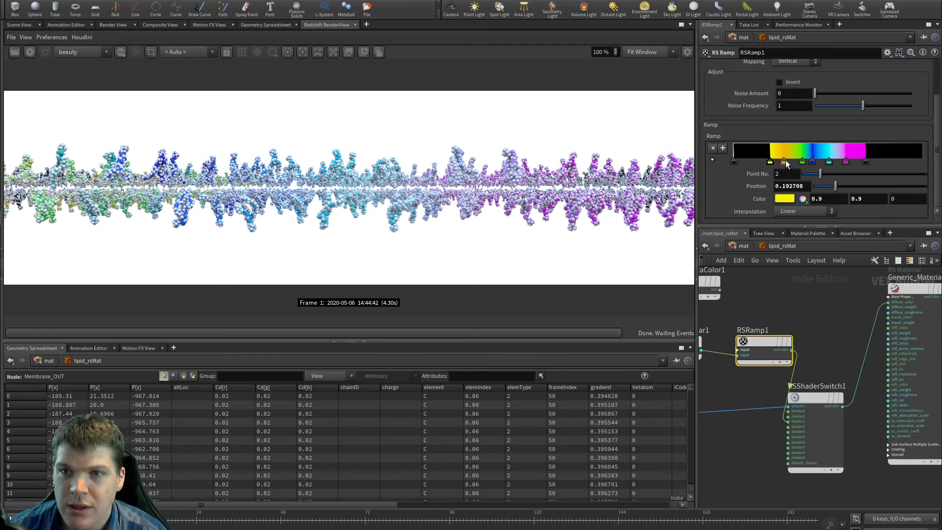
pyautogui.moveTo(784, 162)
pyautogui.mouseDown()
pyautogui.moveTo(773, 164)
pyautogui.moveTo(782, 169)
pyautogui.mouseUp()
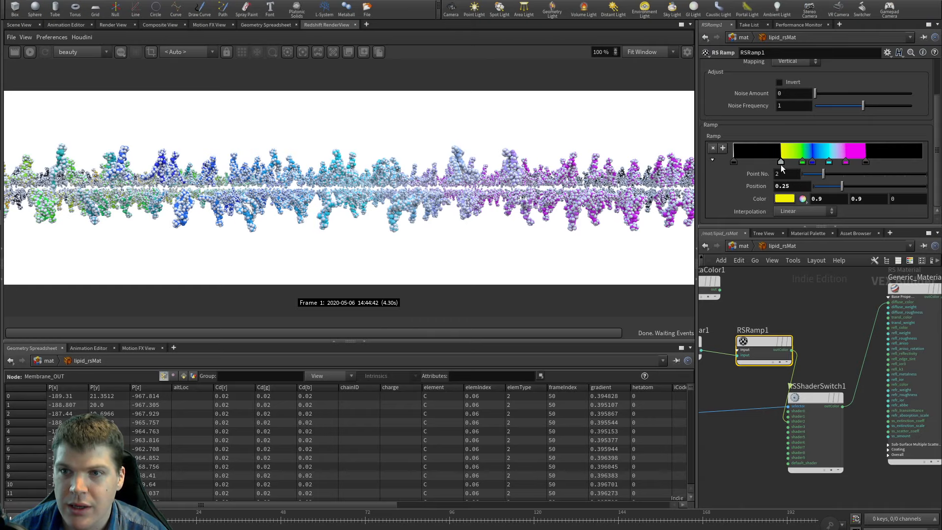
pyautogui.click(791, 186)
pyautogui.write('.3')
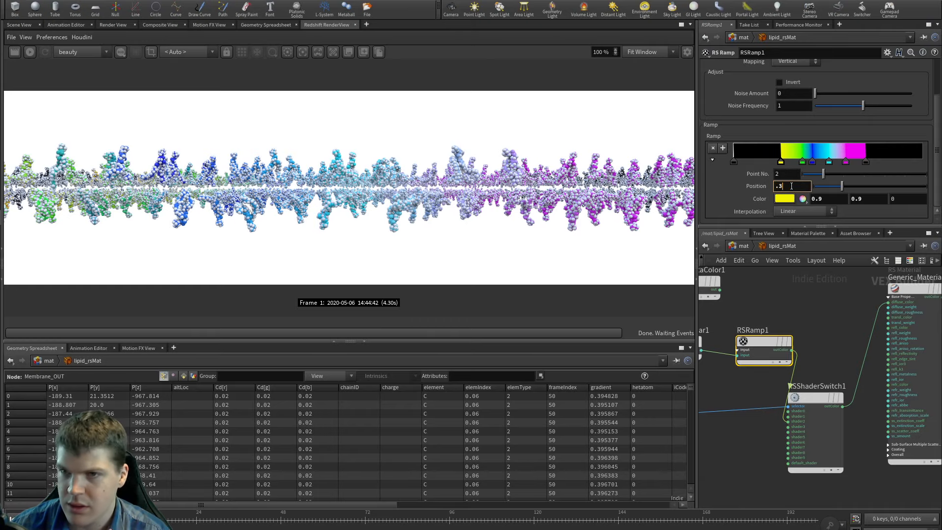
pyautogui.press('Return')
pyautogui.click(29, 54)
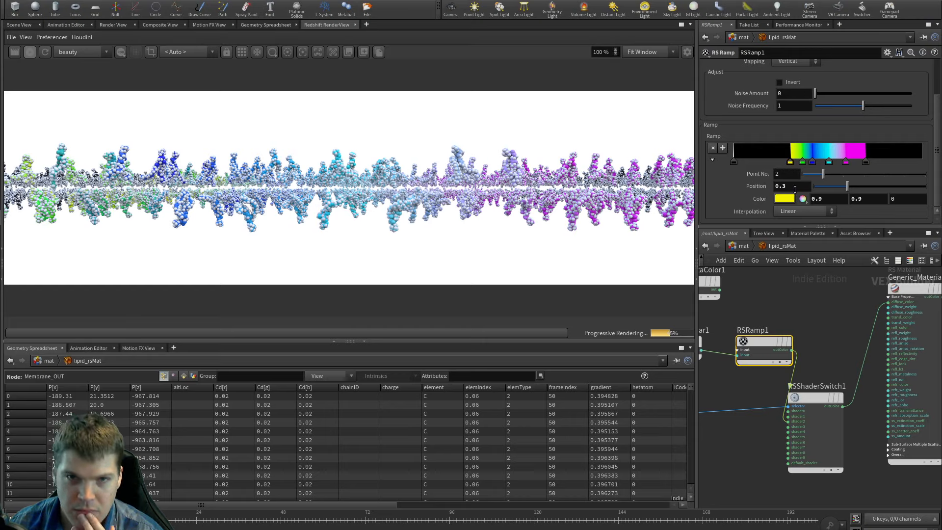
# Step: Delete the blue point from the ramp and stop the interactive render
pyautogui.click(812, 163)
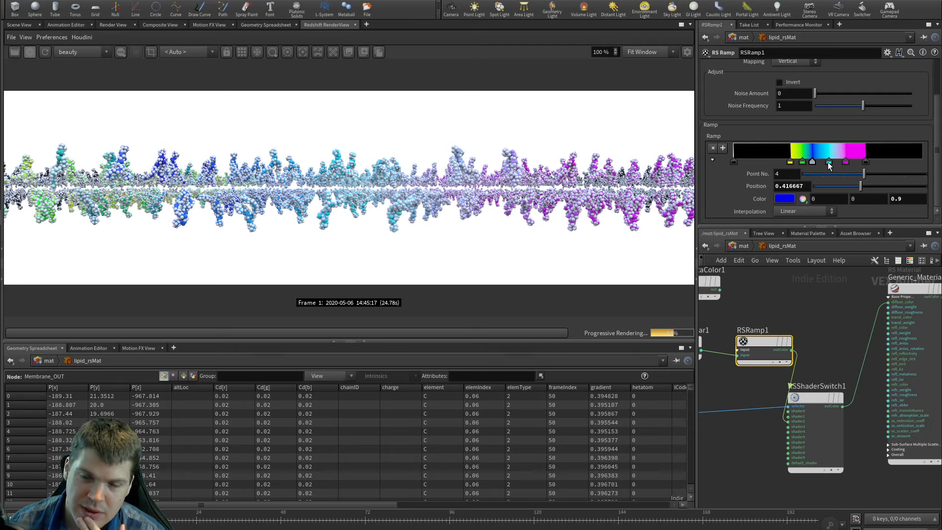
pyautogui.press('Delete')
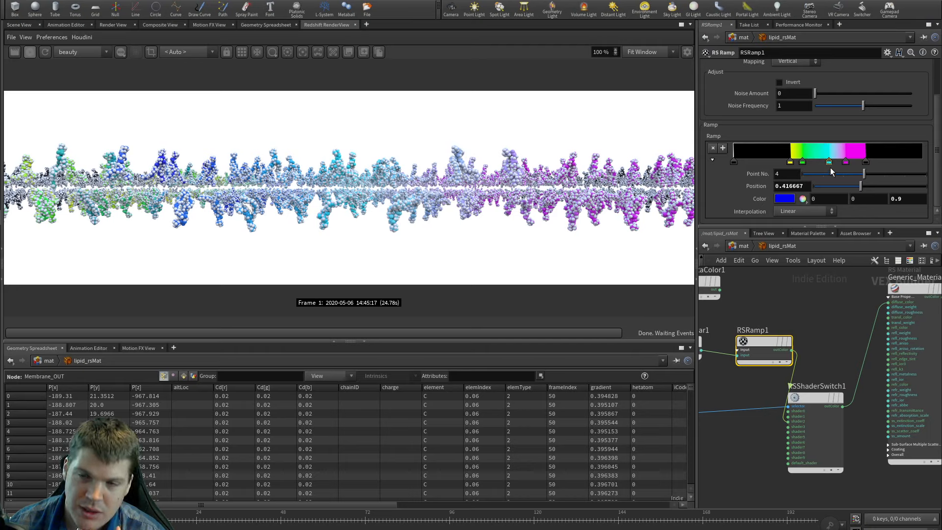
pyautogui.click(830, 165)
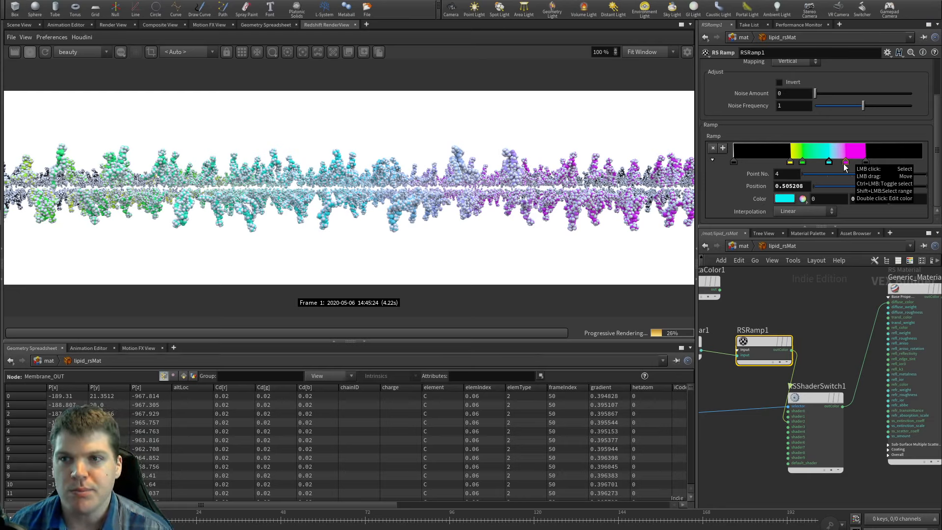
pyautogui.click(30, 51)
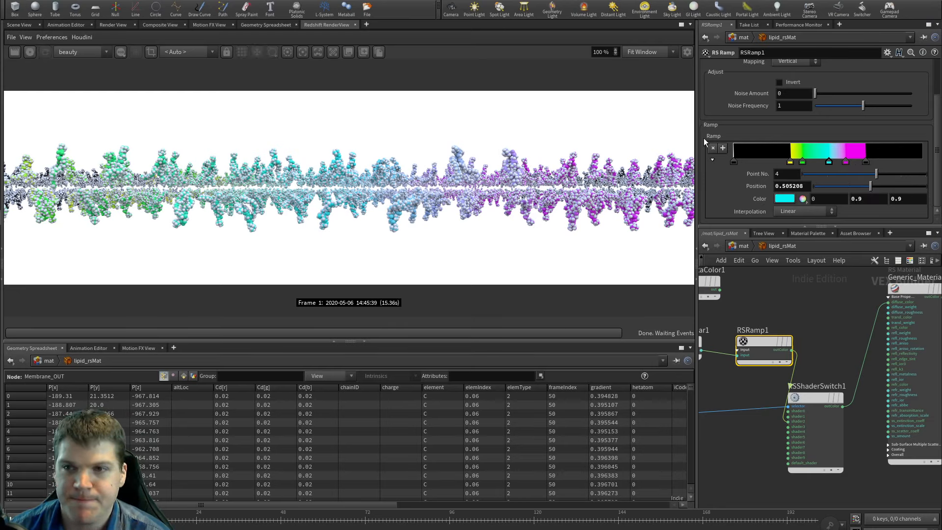
# Step: Delete the magenta ramp point and spread the green and cyan points to about 0.49 and 0.63
pyautogui.click(789, 161)
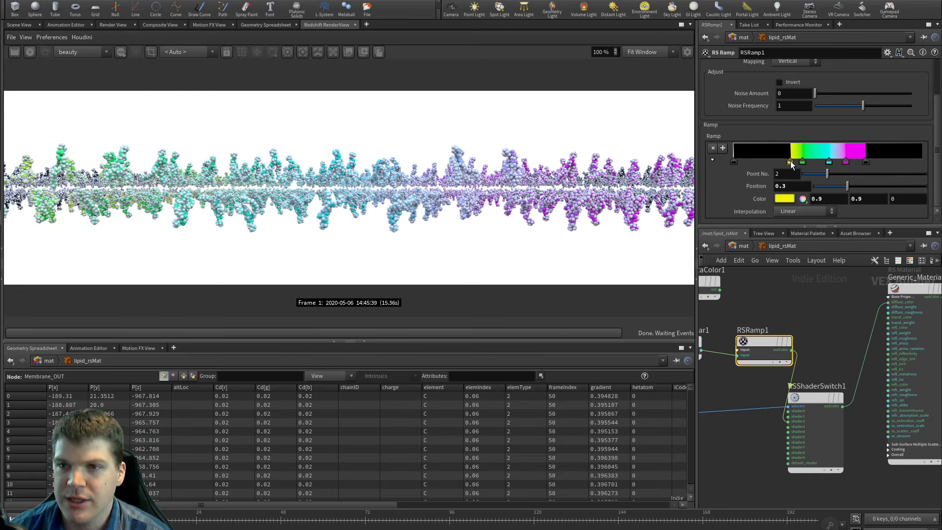
pyautogui.click(734, 162)
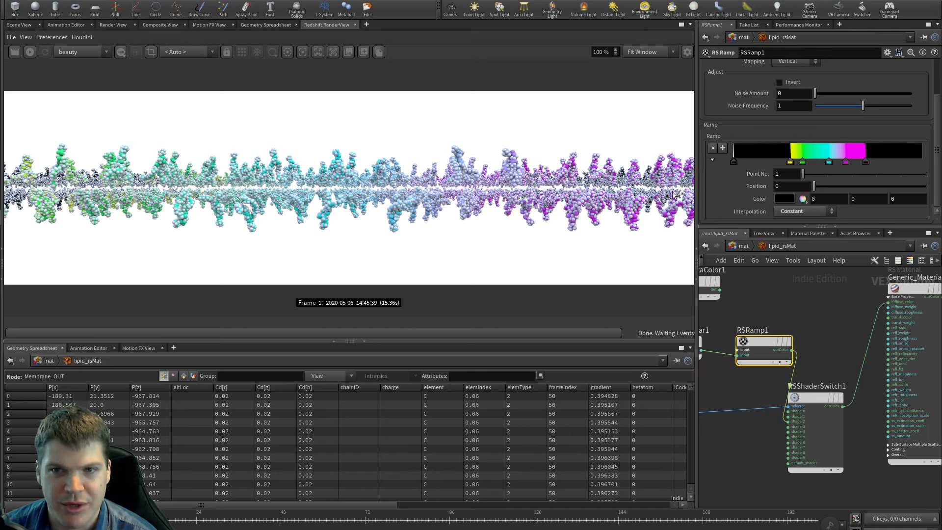
pyautogui.moveTo(802, 161); pyautogui.dragTo(812, 162)
pyautogui.click(830, 163)
pyautogui.click(846, 164)
pyautogui.press('Delete')
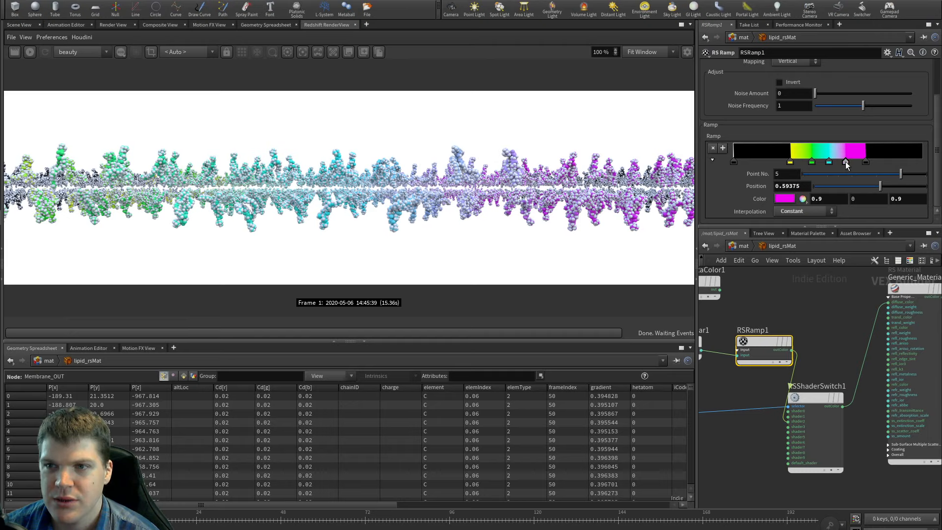
pyautogui.moveTo(829, 162)
pyautogui.mouseDown()
pyautogui.moveTo(852, 162)
pyautogui.moveTo(826, 162)
pyautogui.mouseUp()
# Step: Recolor the yellow ramp point to a deep orange with RGB values 0.9, 0.398, 0
pyautogui.click(789, 162)
pyautogui.click(786, 201)
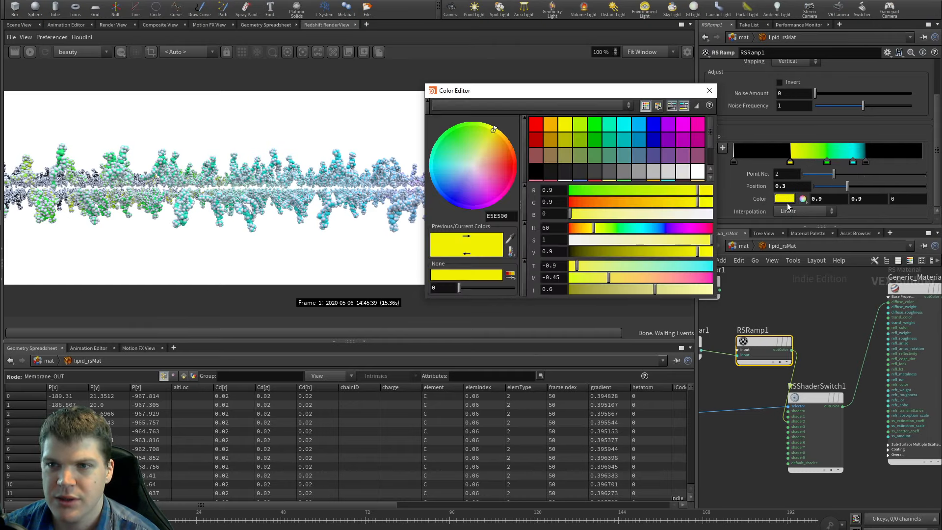
pyautogui.click(551, 124)
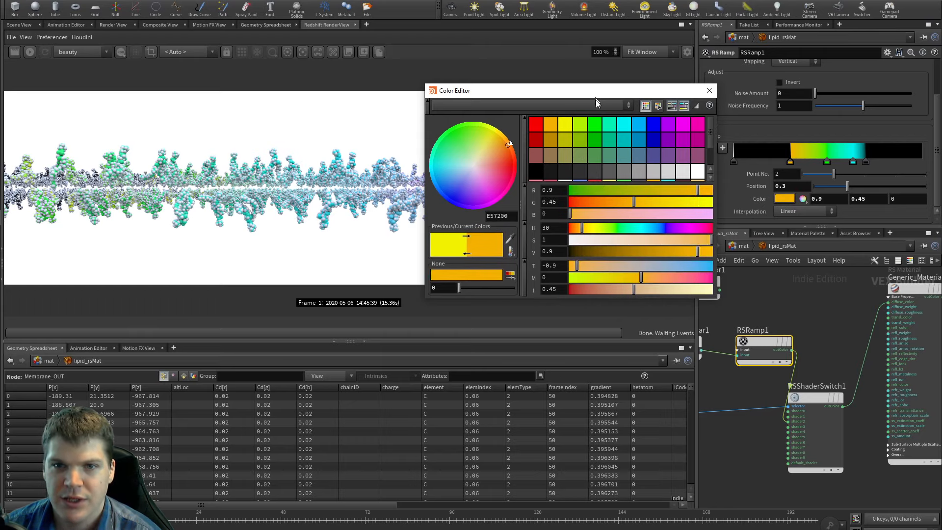
pyautogui.moveTo(601, 92); pyautogui.dragTo(607, 138)
pyautogui.moveTo(643, 247); pyautogui.dragTo(632, 249)
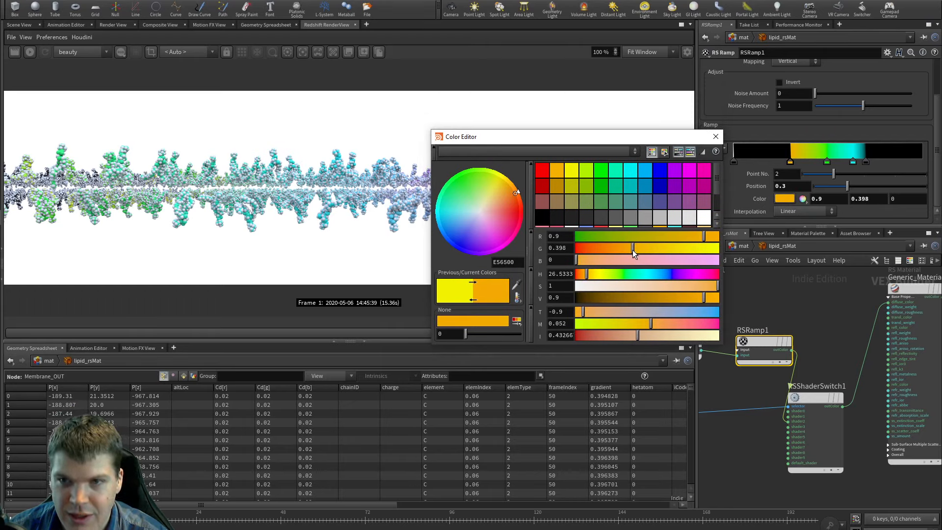
# Step: Recolor the green ramp point coral red (RGB about 1.03, 0.13, 0.13) and the cyan point periwinkle (about 0.31, 0.27, 1.21)
pyautogui.click(826, 162)
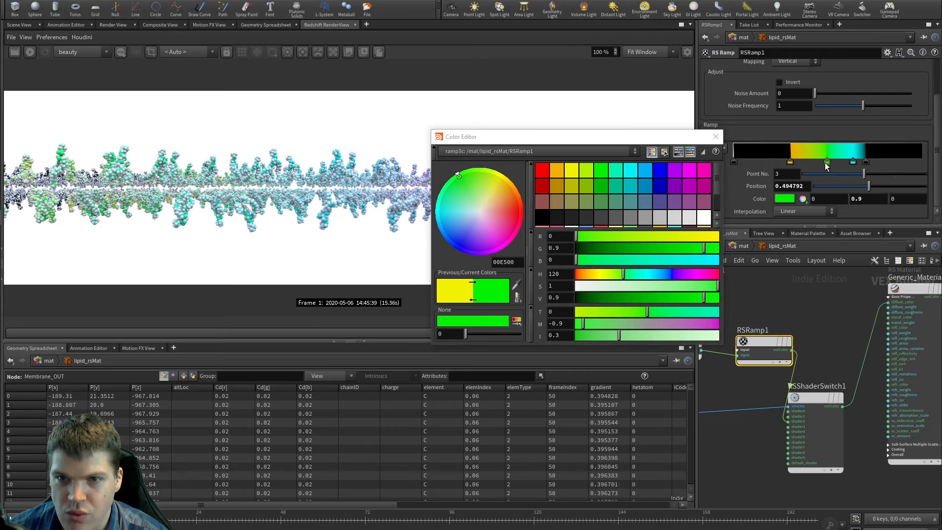
pyautogui.click(558, 176)
pyautogui.moveTo(636, 247); pyautogui.dragTo(632, 248)
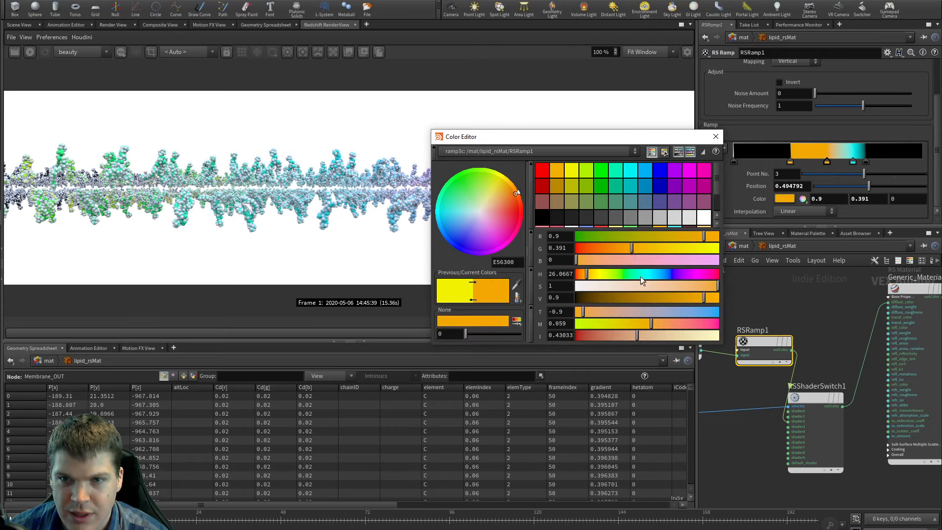
pyautogui.moveTo(665, 322); pyautogui.dragTo(679, 324)
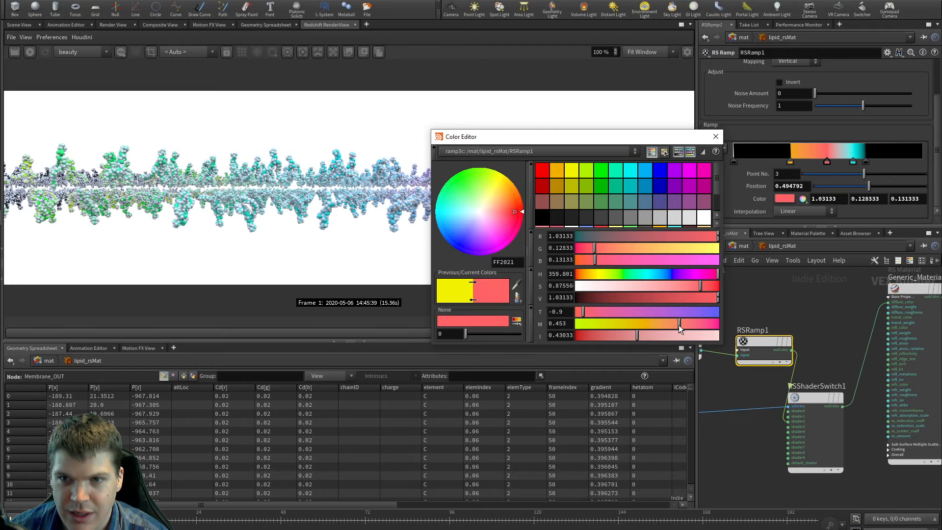
pyautogui.click(852, 162)
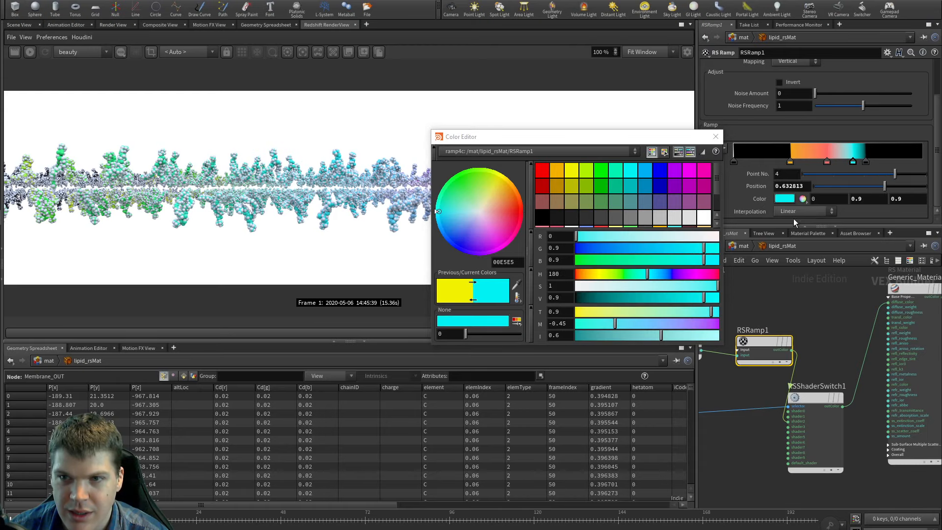
pyautogui.moveTo(695, 324); pyautogui.dragTo(683, 329)
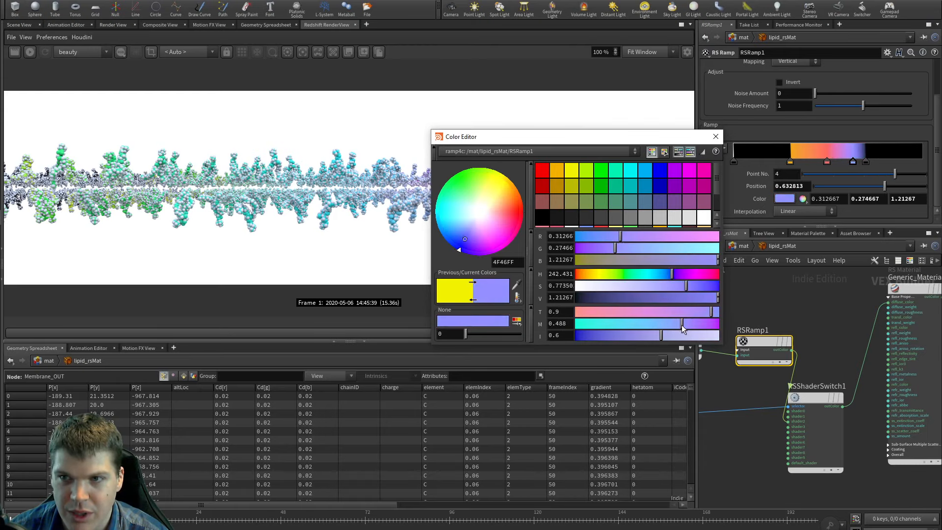
# Step: Remove the black end point from the ramp and move the periwinkle point to about 0.68
pyautogui.moveTo(853, 162); pyautogui.dragTo(926, 164)
pyautogui.click(868, 162)
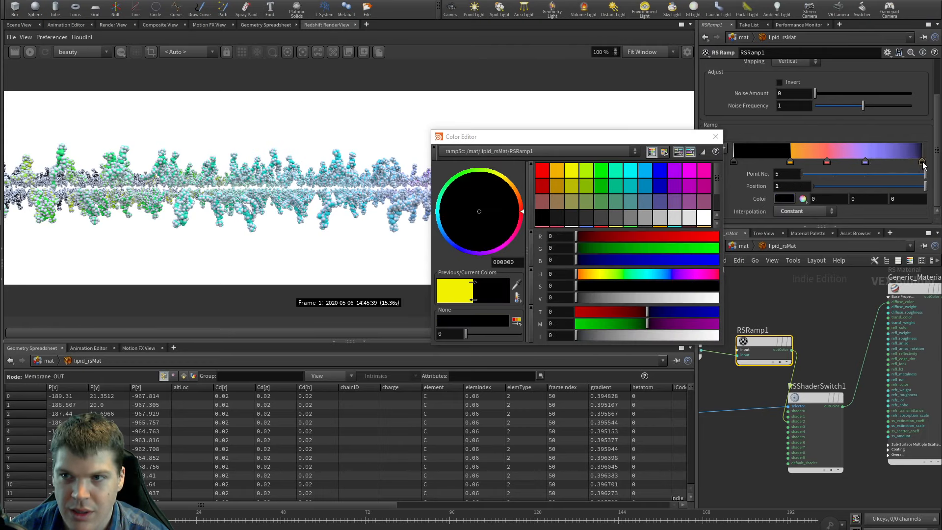
pyautogui.click(865, 162)
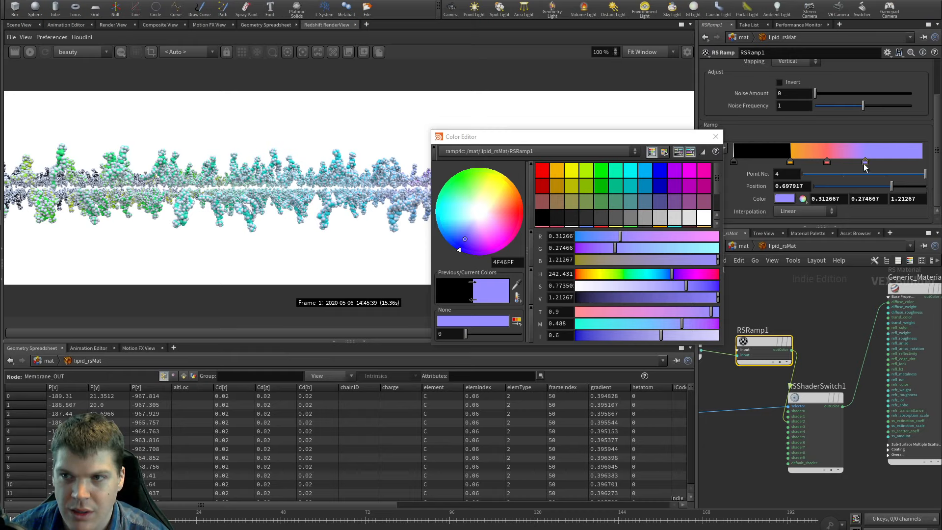
pyautogui.moveTo(864, 164); pyautogui.dragTo(861, 164)
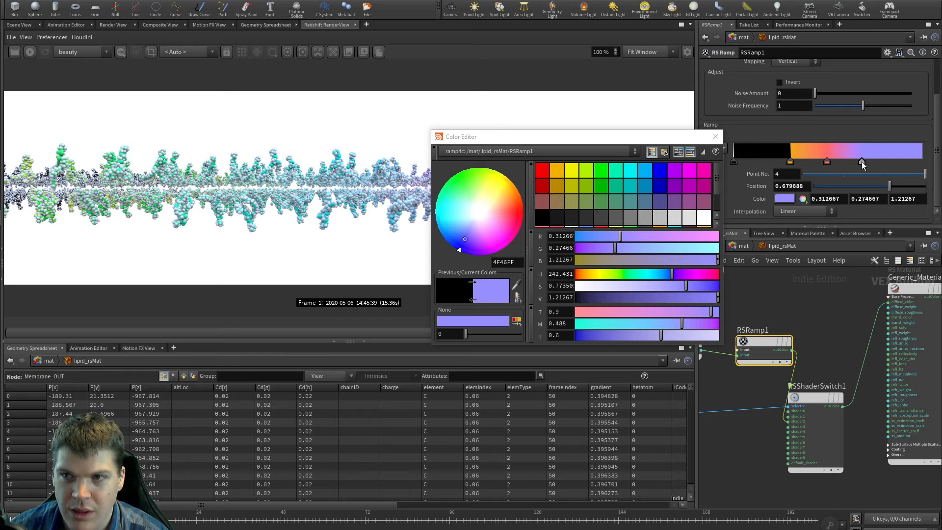
# Step: Remove the black start point from the ramp and nudge the orange point, keeping it at about 0.3
pyautogui.click(791, 164)
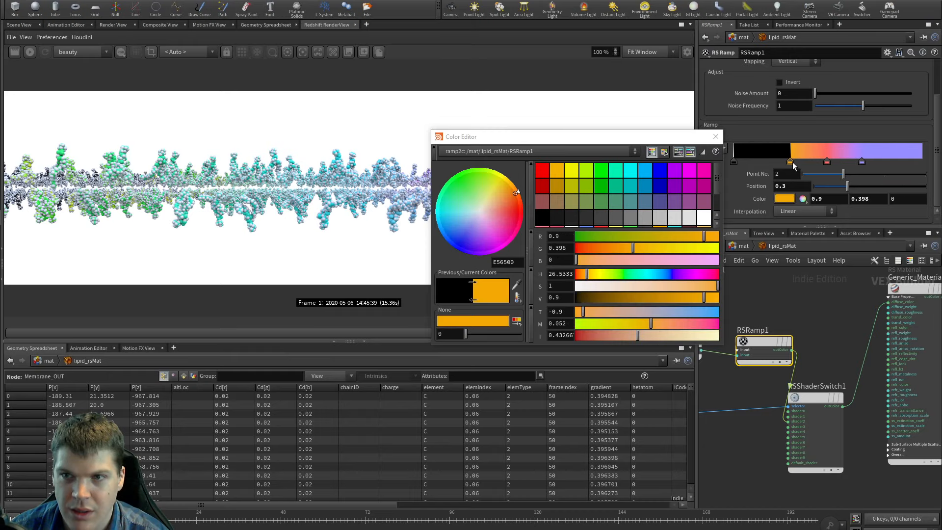
pyautogui.click(734, 163)
pyautogui.click(783, 208)
pyautogui.click(786, 232)
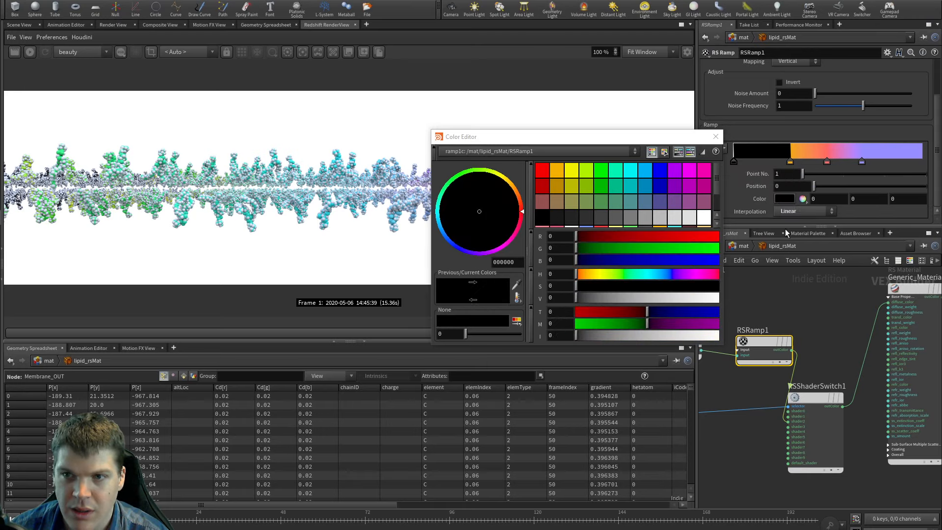
pyautogui.keyDown('ctrl'); pyautogui.click(734, 162); pyautogui.keyUp('ctrl')
pyautogui.moveTo(790, 161); pyautogui.dragTo(790, 162)
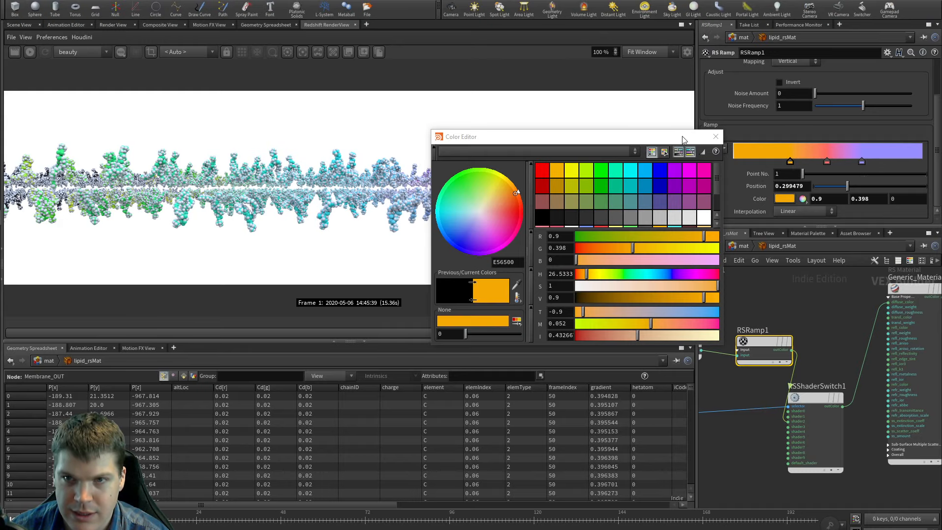
# Step: Close the color editor, restart the interactive render and switch the render view to Fixed Scaling
pyautogui.click(714, 137)
pyautogui.click(30, 51)
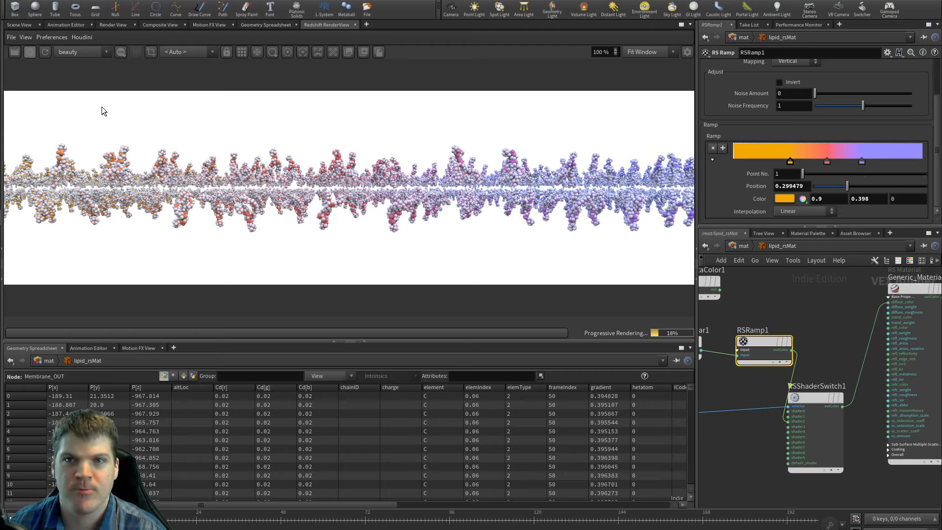
pyautogui.click(647, 52)
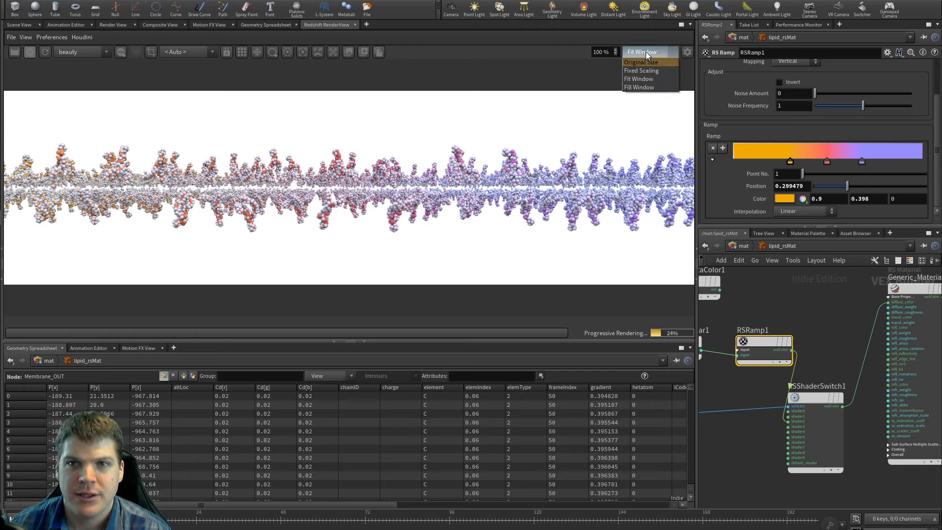
pyautogui.click(643, 70)
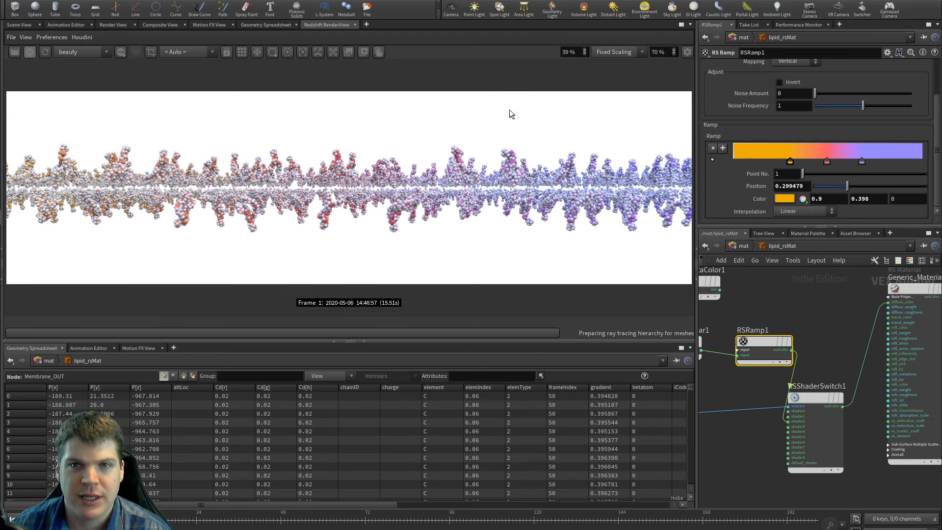
# Step: Examine the rendered gradient up close at 100% zoom, especially the orange-to-coral stretch of the membrane
pyautogui.scroll(6, 447, 128)
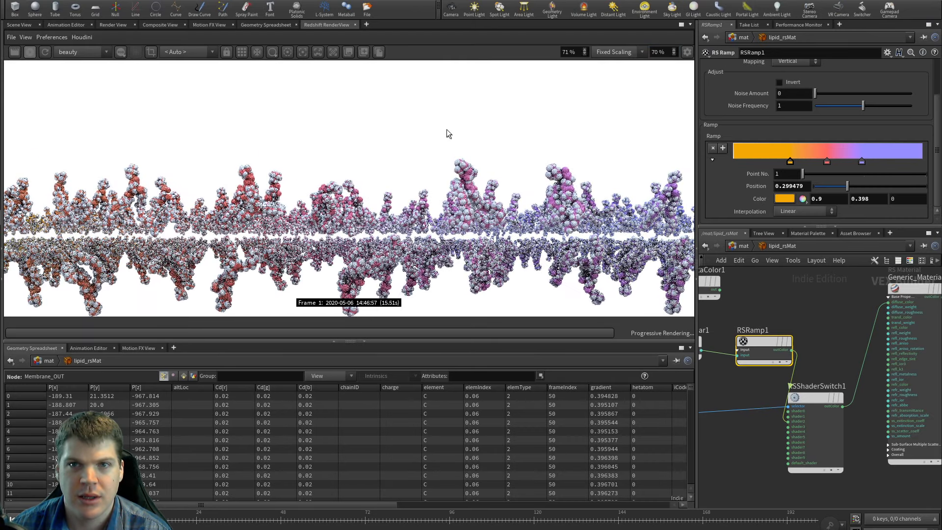
pyautogui.scroll(4, 446, 129)
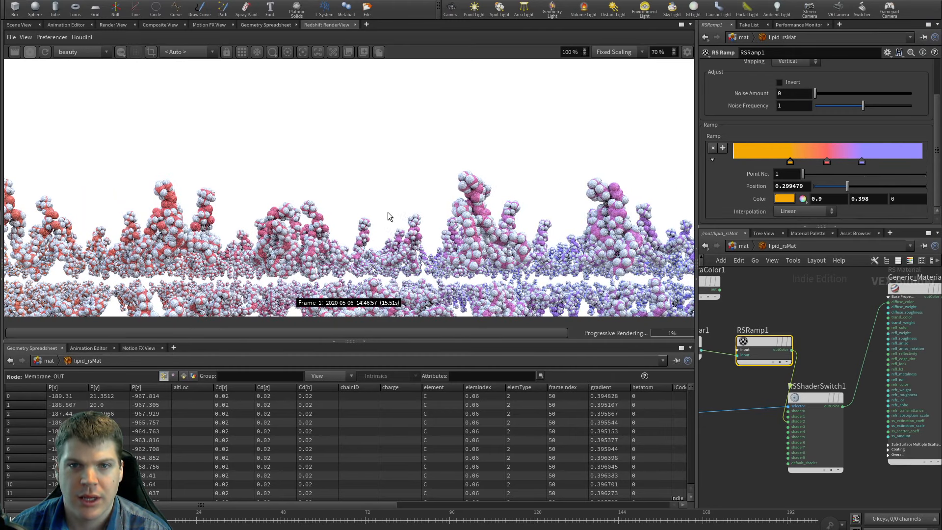
pyautogui.moveTo(388, 212); pyautogui.dragTo(579, 121)
pyautogui.moveTo(243, 208); pyautogui.dragTo(456, 189)
pyautogui.moveTo(143, 184); pyautogui.dragTo(360, 188)
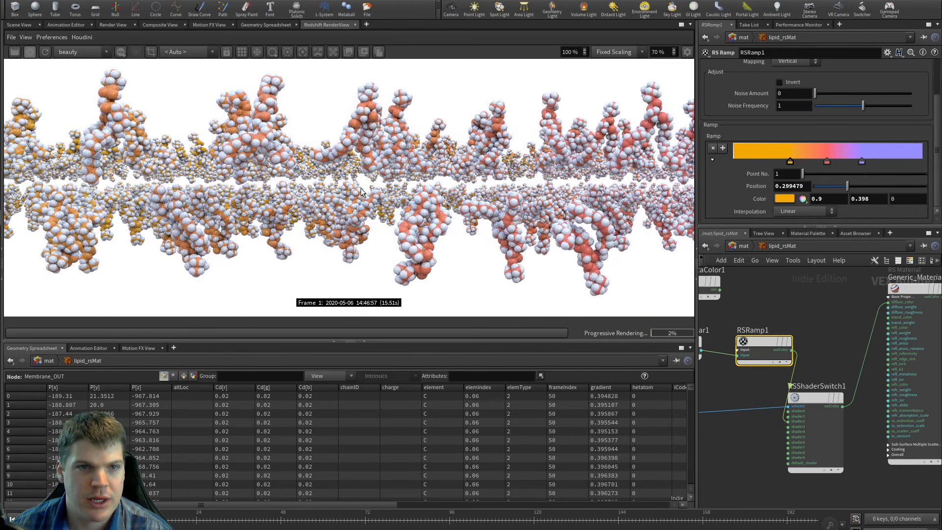
pyautogui.moveTo(211, 193); pyautogui.dragTo(249, 194)
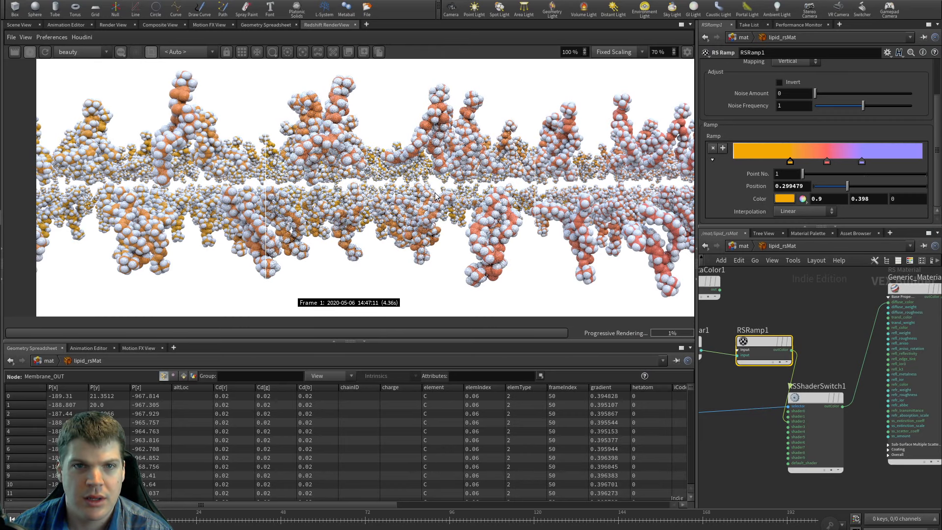
pyautogui.moveTo(478, 190); pyautogui.dragTo(462, 195, button='middle')
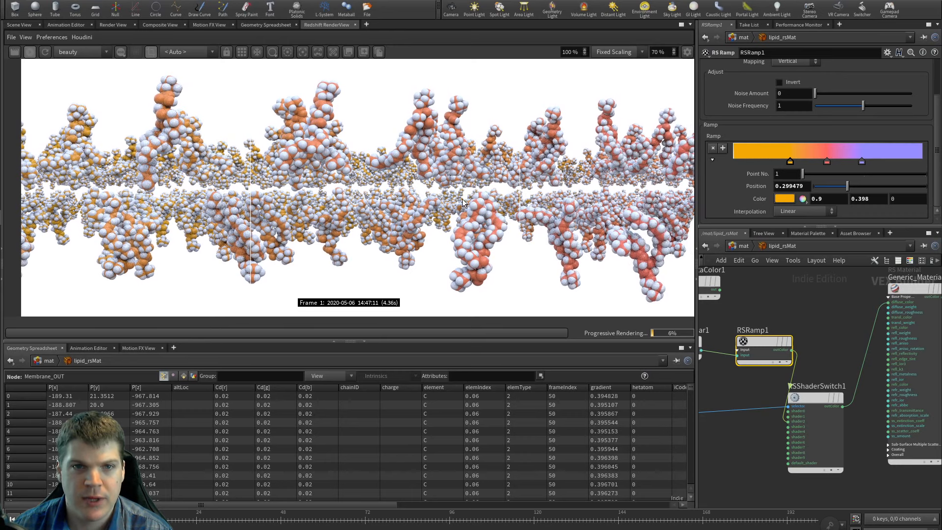
# Step: Set the reflection roughness of Generic_Material to 0.2
pyautogui.moveTo(826, 369); pyautogui.dragTo(779, 370, button='middle')
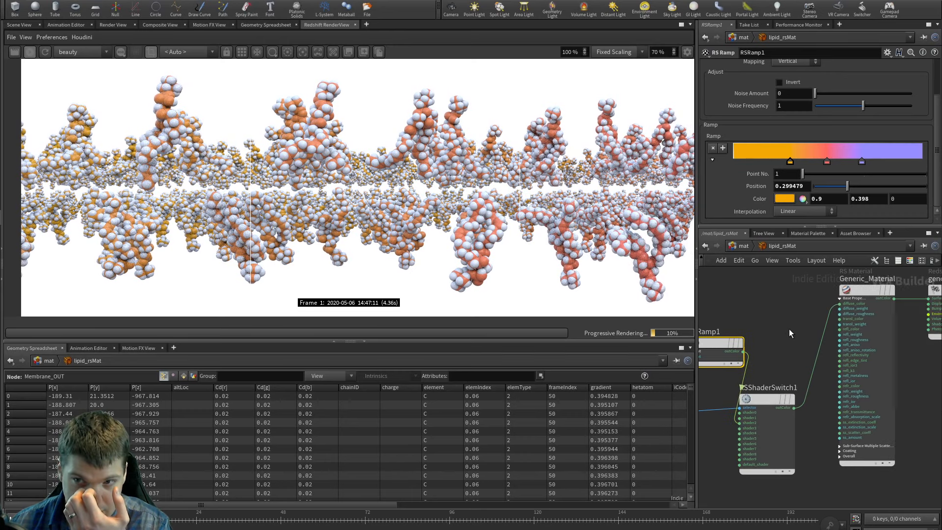
pyautogui.click(864, 292)
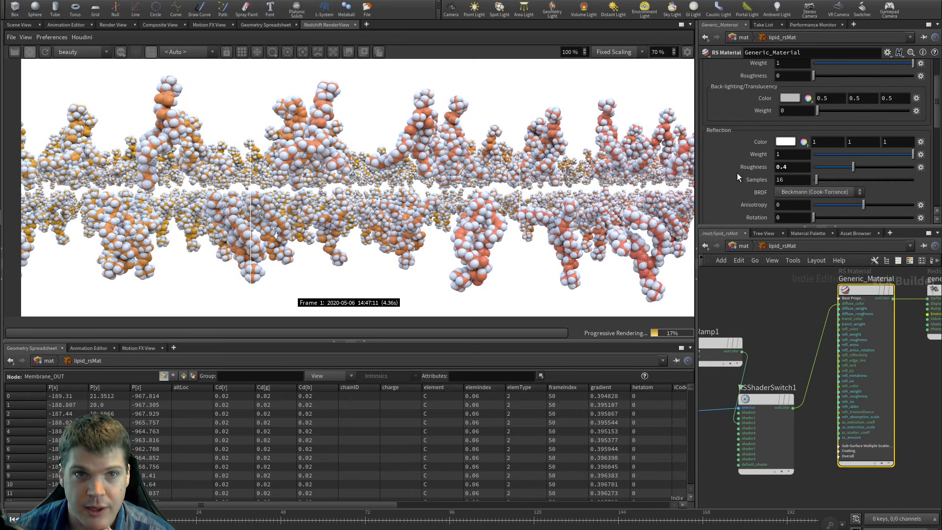
pyautogui.click(798, 166)
pyautogui.write('.2')
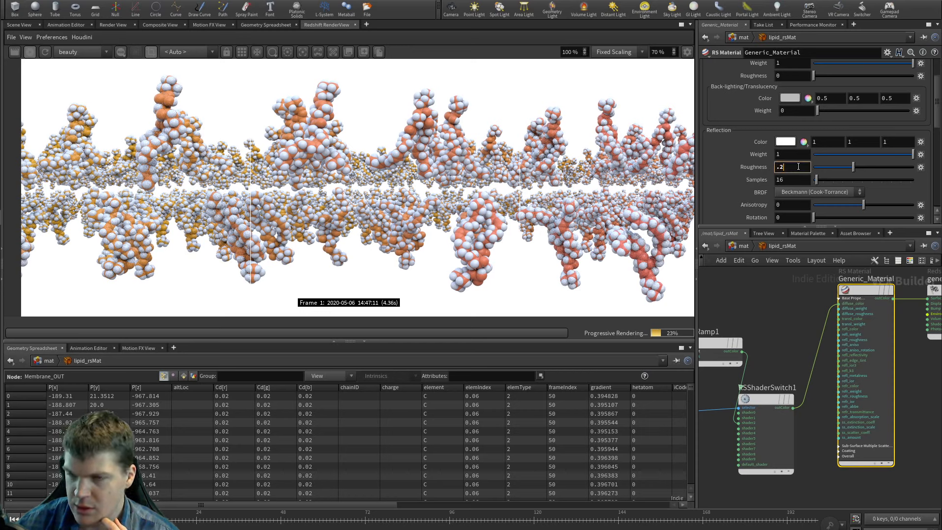
pyautogui.press('Return')
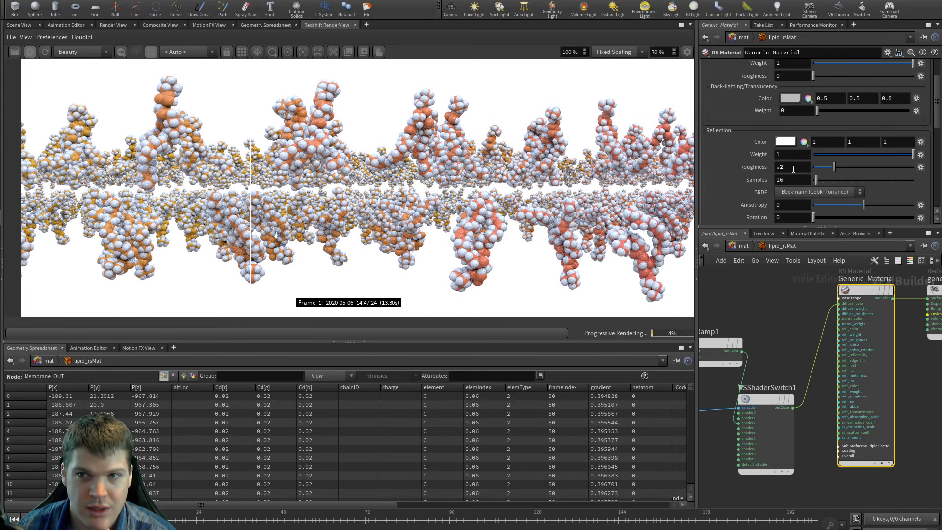
# Step: Try a reflection IOR of 1.8 on Generic_Material, then settle on 1.6
pyautogui.scroll(-3, 793, 169)
pyautogui.click(792, 171)
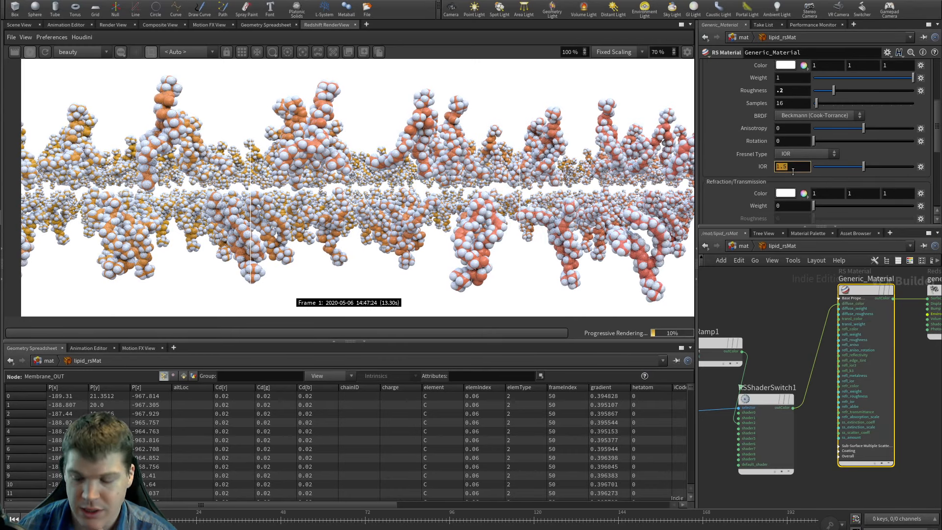
pyautogui.write('1.8')
pyautogui.press('Return')
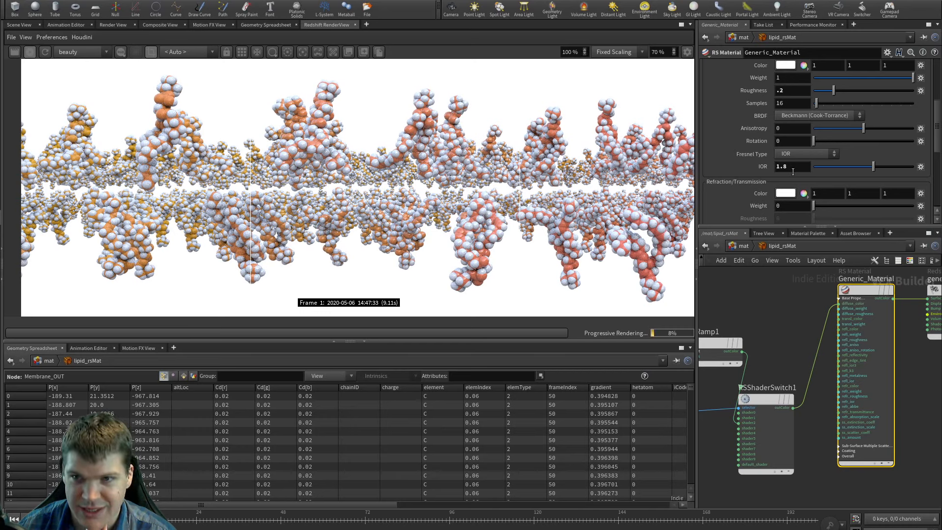
pyautogui.doubleClick(792, 169)
pyautogui.write('1.6')
pyautogui.press('Return')
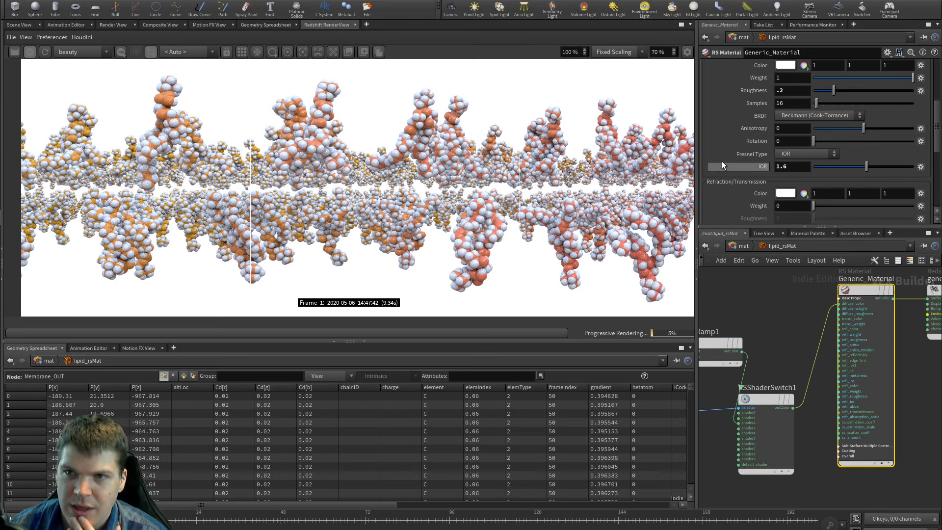
# Step: Set the reflection roughness of Generic_Material to 0.35
pyautogui.scroll(1, 722, 161)
pyautogui.doubleClick(789, 114)
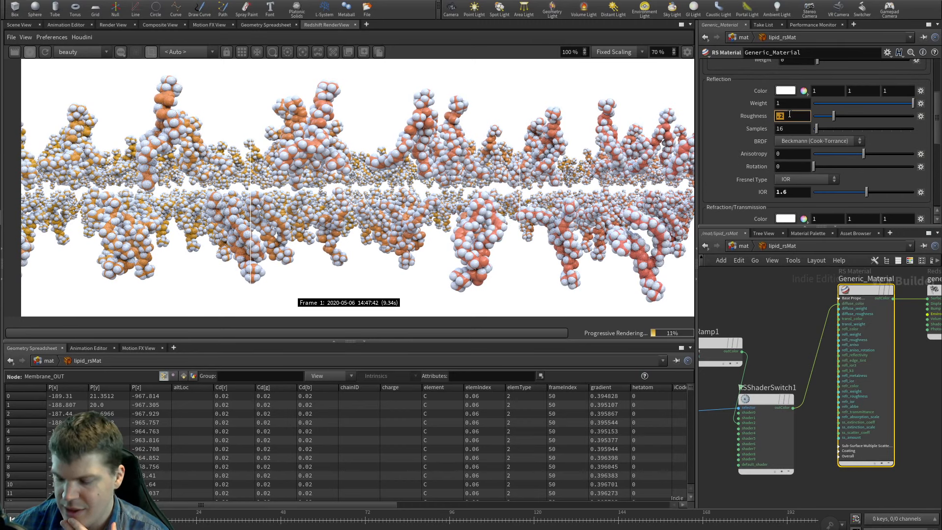
pyautogui.write('.35')
pyautogui.press('Return')
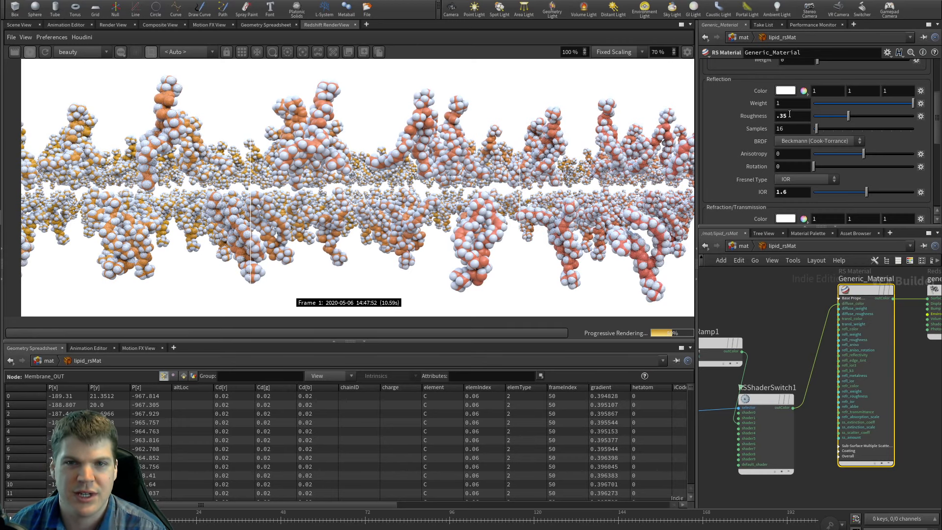
# Step: Shift the RSRamp1 node slightly farther from RSShaderSwitch1 in the material network
pyautogui.moveTo(455, 184); pyautogui.dragTo(143, 186, button='middle')
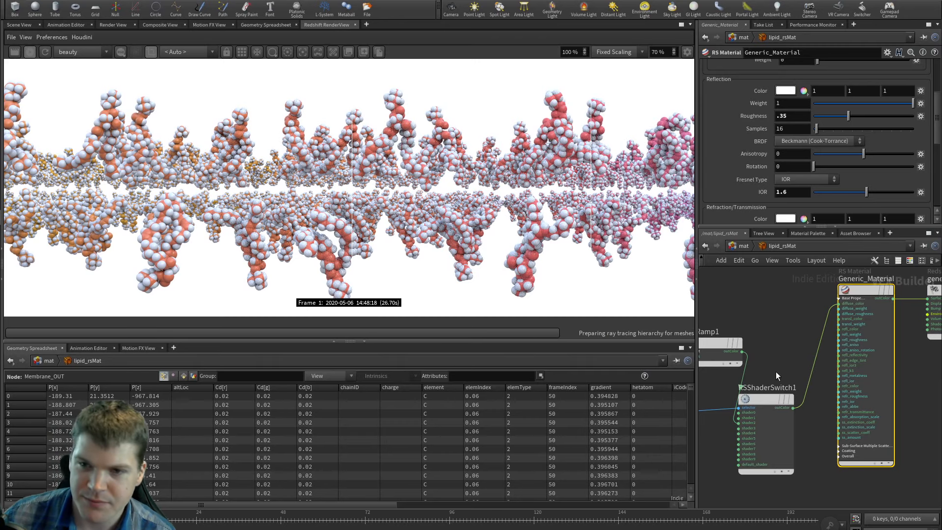
pyautogui.moveTo(775, 372); pyautogui.dragTo(803, 348, button='middle')
pyautogui.moveTo(751, 323); pyautogui.dragTo(735, 321)
pyautogui.moveTo(775, 302); pyautogui.dragTo(804, 290, button='middle')
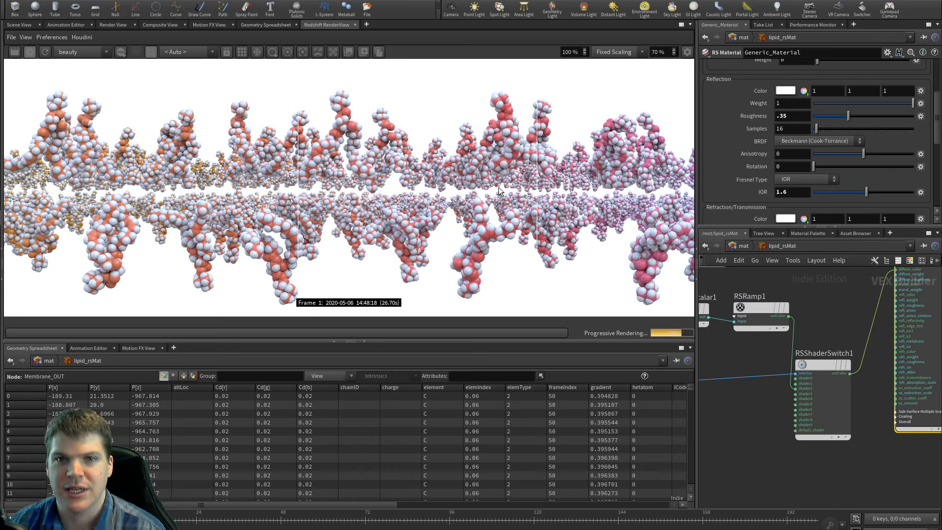
# Step: Examine the updated render along the membrane, from the red stretch through magenta to the periwinkle stretch
pyautogui.moveTo(519, 108); pyautogui.dragTo(367, 113, button='middle')
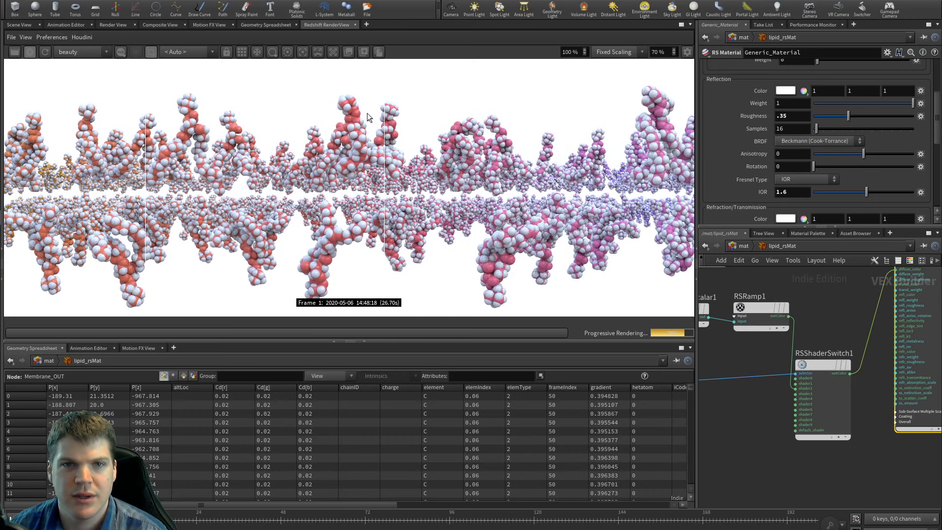
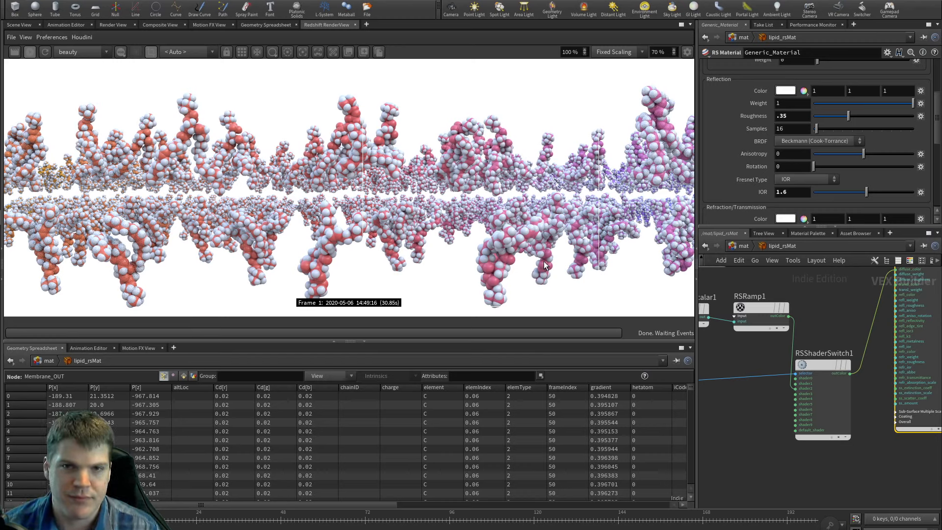
pyautogui.moveTo(566, 205); pyautogui.dragTo(413, 195, button='middle')
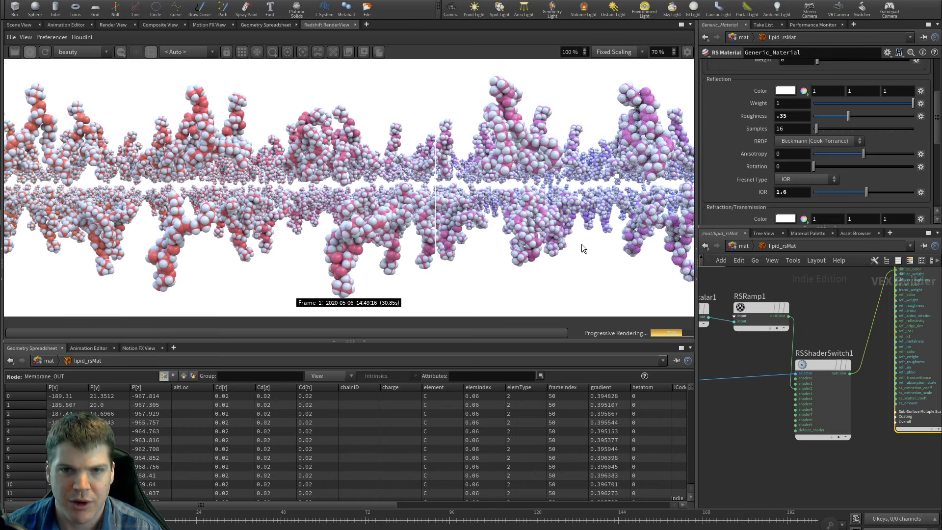
pyautogui.moveTo(579, 198); pyautogui.dragTo(638, 188, button='middle')
pyautogui.moveTo(171, 184); pyautogui.dragTo(441, 188, button='middle')
pyautogui.moveTo(55, 179); pyautogui.dragTo(313, 173, button='middle')
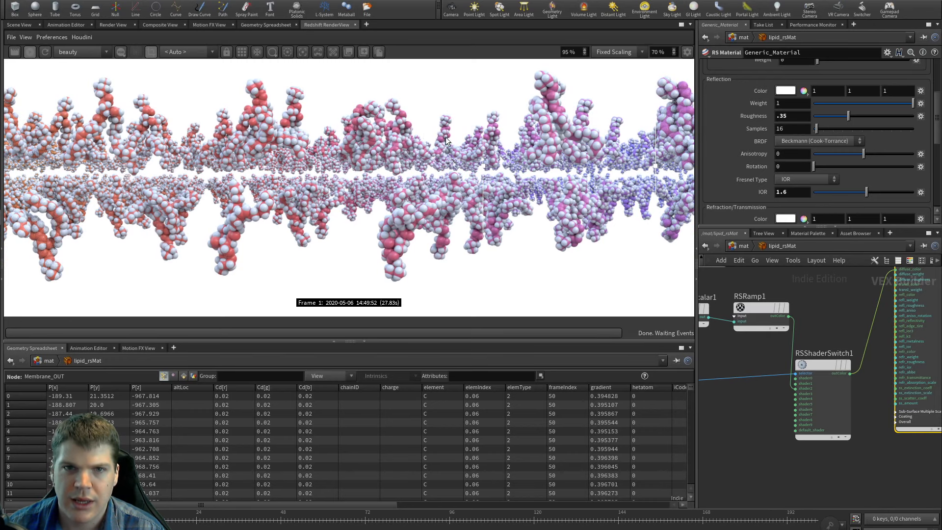
pyautogui.moveTo(439, 157); pyautogui.dragTo(281, 182, button='middle')
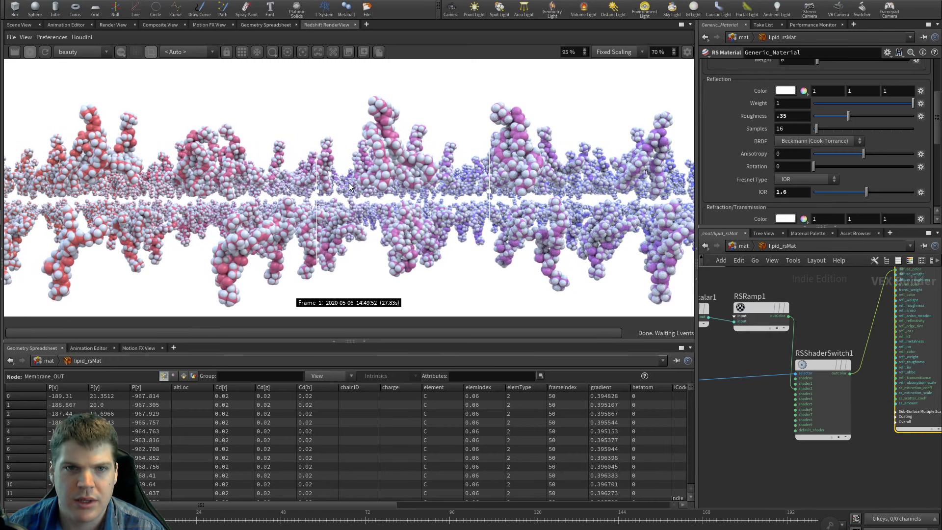
# Step: Set the brightness value of RSRamp1's coral middle point to 1 and stop the interactive render
pyautogui.moveTo(722, 343); pyautogui.dragTo(755, 344, button='middle')
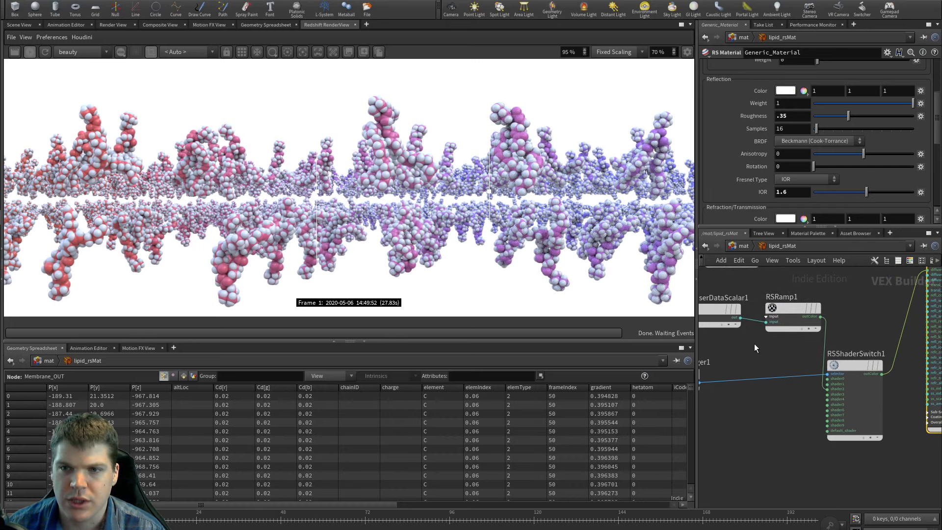
pyautogui.click(768, 312)
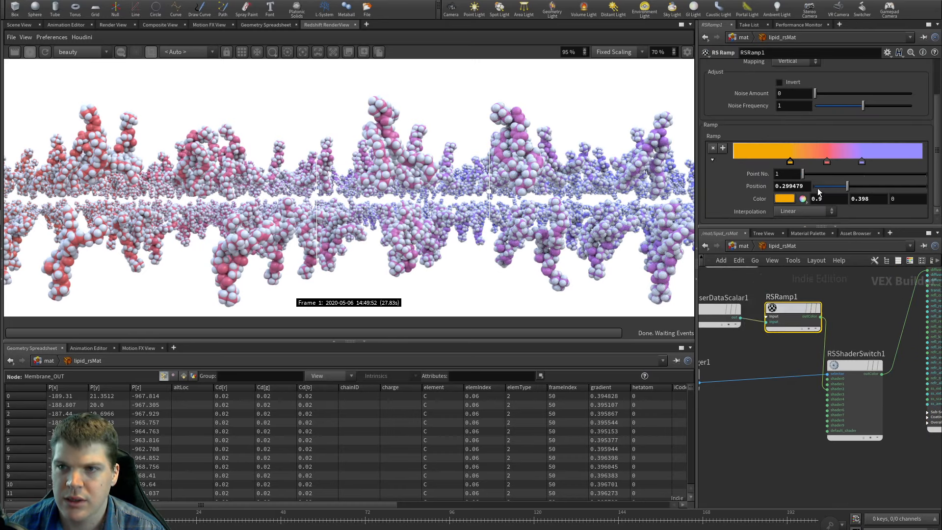
pyautogui.click(826, 161)
pyautogui.click(802, 199)
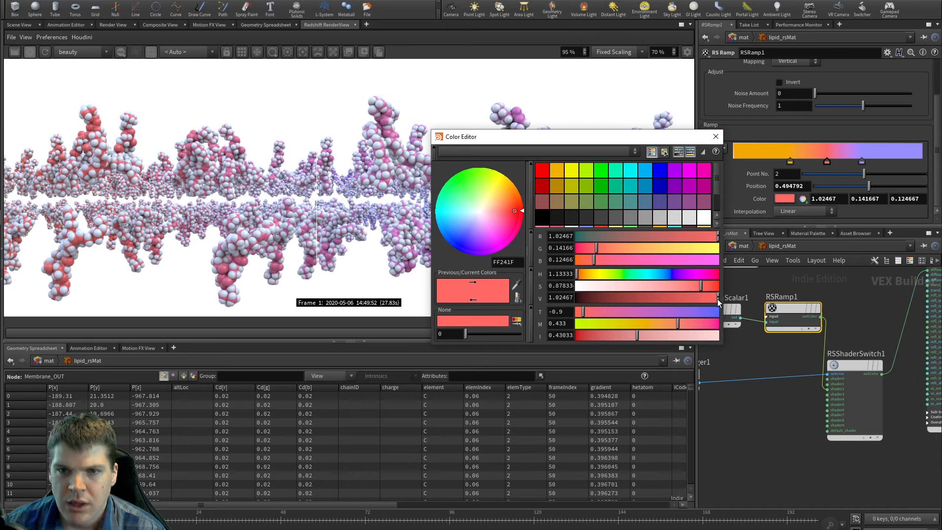
pyautogui.click(564, 298)
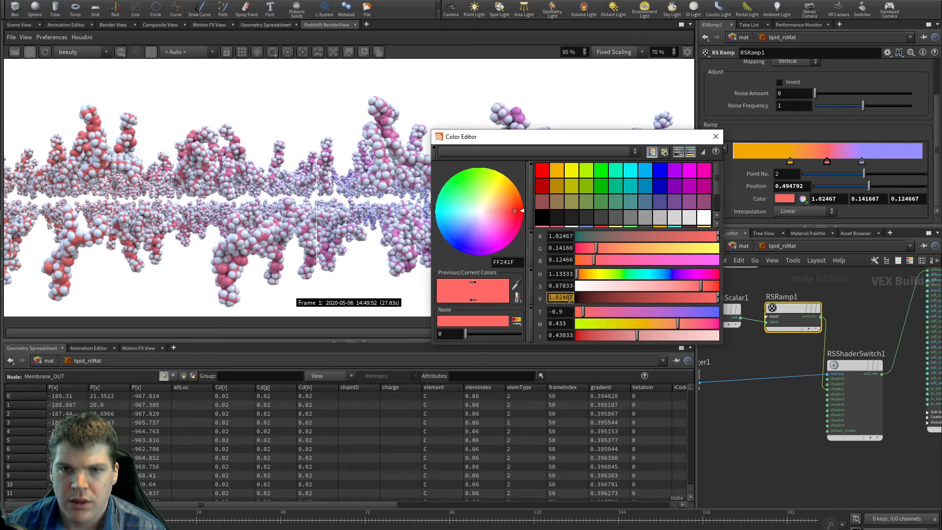
pyautogui.write('1')
pyautogui.press('Tab')
pyautogui.moveTo(700, 286); pyautogui.dragTo(691, 284)
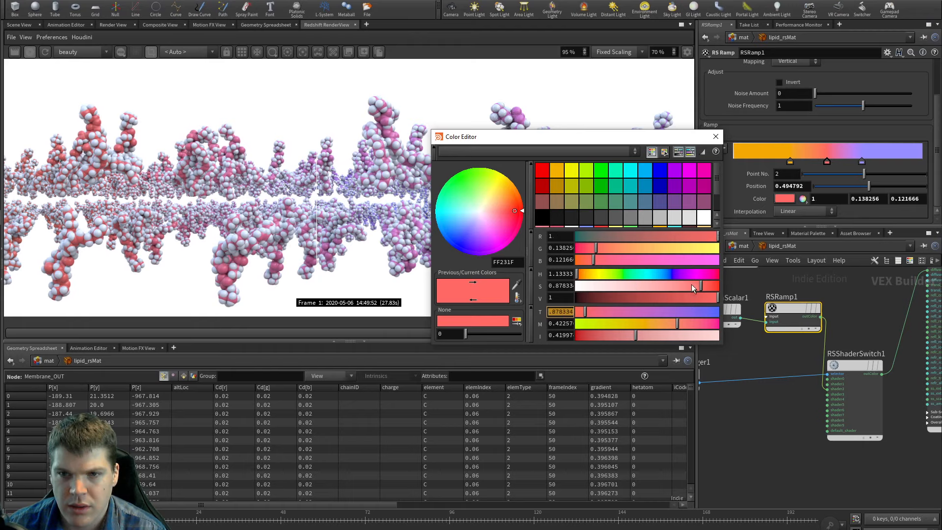
pyautogui.click(32, 52)
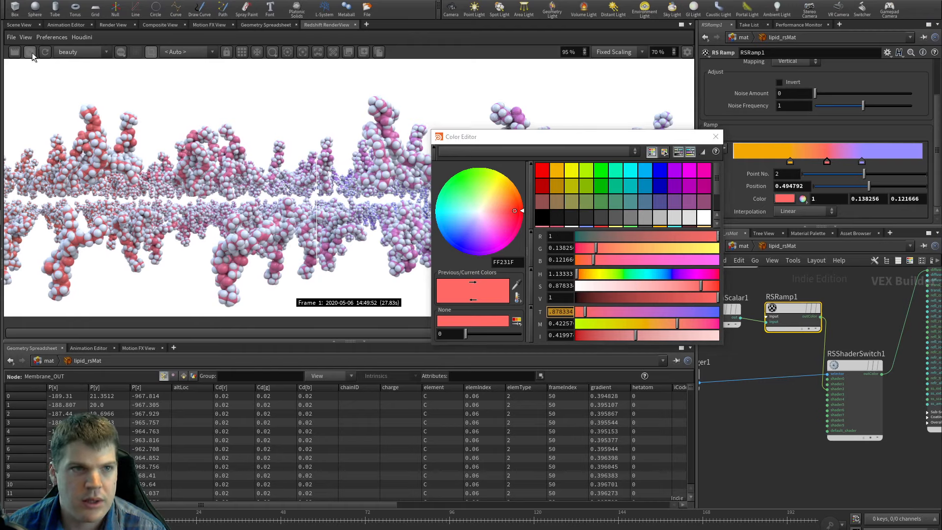
# Step: Set the coral point's saturation to about 0.903 and recolor the orange point to RGB about 0.962, 0.444, 0.034
pyautogui.moveTo(540, 136); pyautogui.dragTo(531, 138)
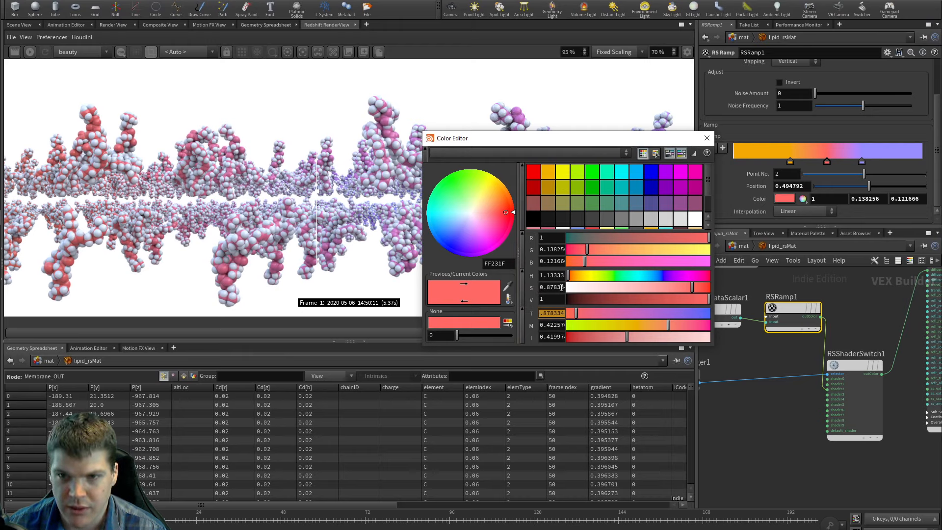
pyautogui.moveTo(693, 289); pyautogui.dragTo(695, 290)
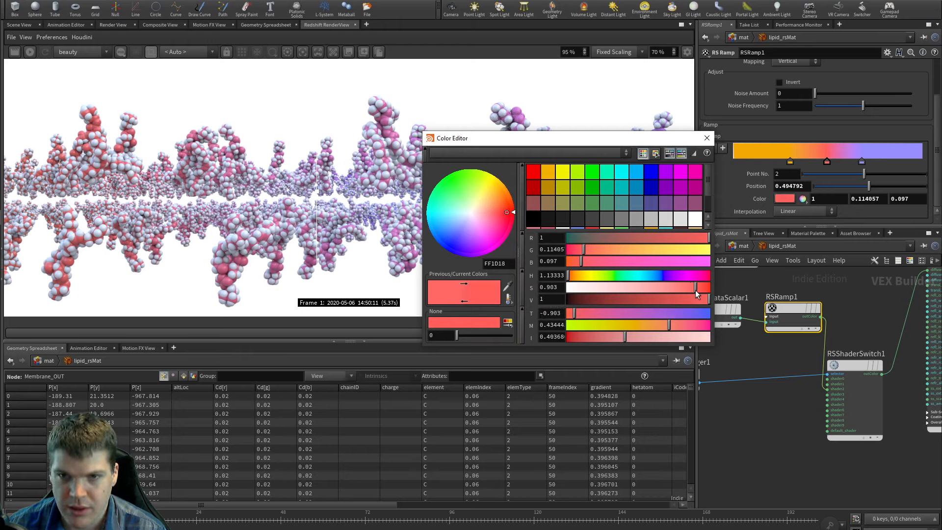
pyautogui.click(789, 163)
pyautogui.moveTo(697, 299)
pyautogui.mouseDown()
pyautogui.moveTo(703, 288)
pyautogui.moveTo(701, 300)
pyautogui.mouseUp()
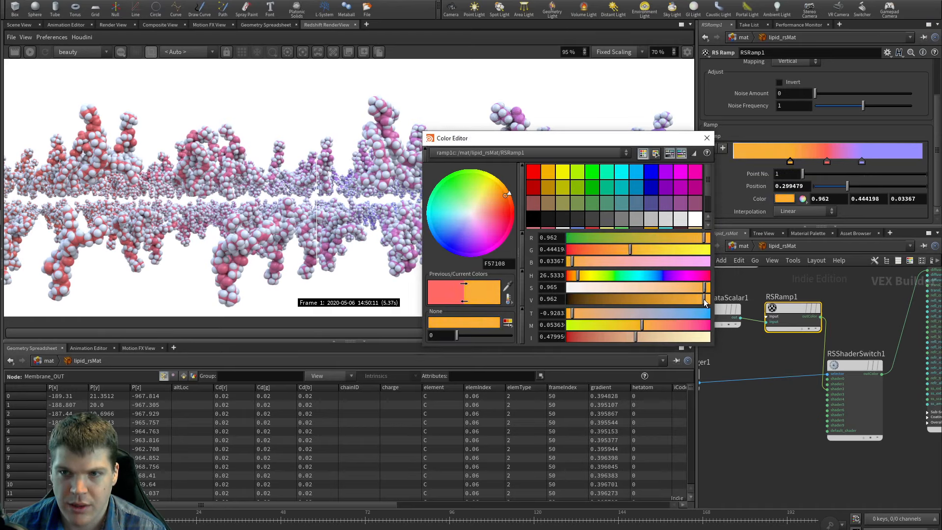
# Step: Recolor the periwinkle ramp point with a brightness value of 1.4 and a saturation of about 0.8
pyautogui.click(862, 162)
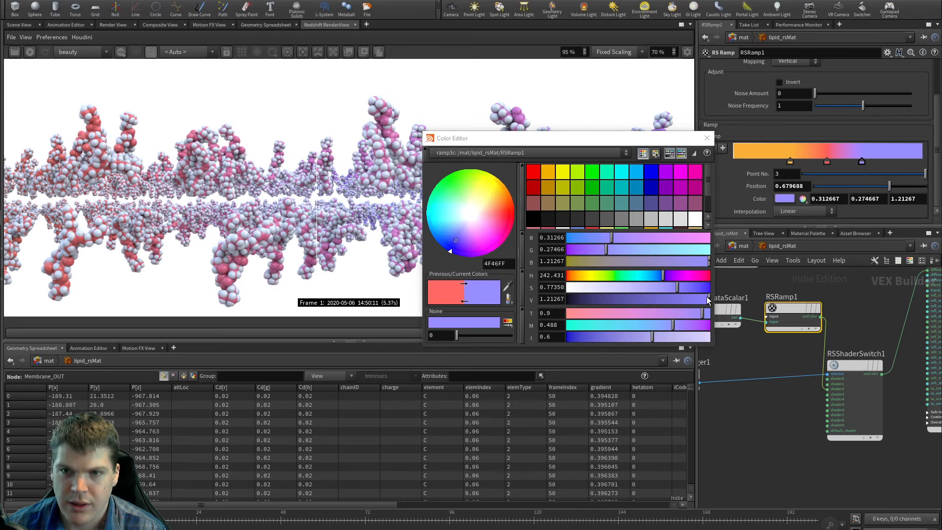
pyautogui.moveTo(702, 313); pyautogui.dragTo(708, 314)
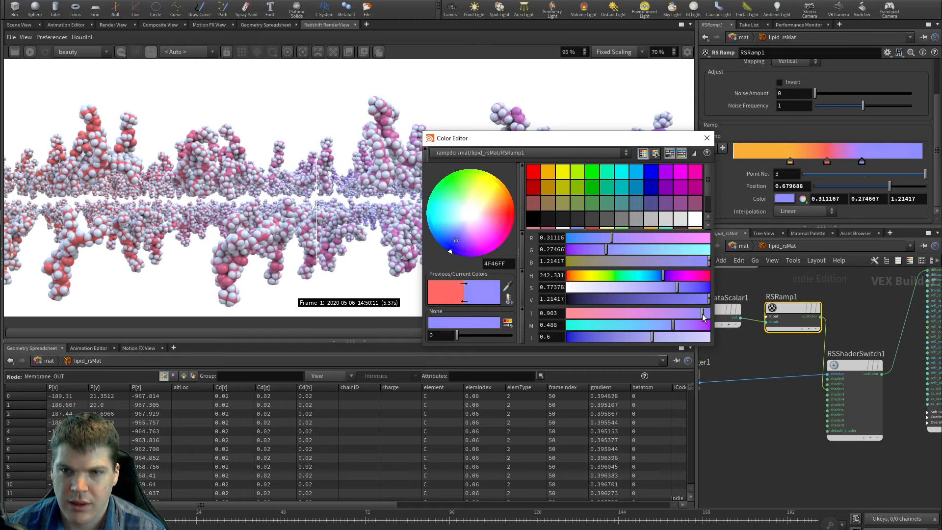
pyautogui.click(707, 300)
pyautogui.moveTo(707, 301); pyautogui.dragTo(707, 303)
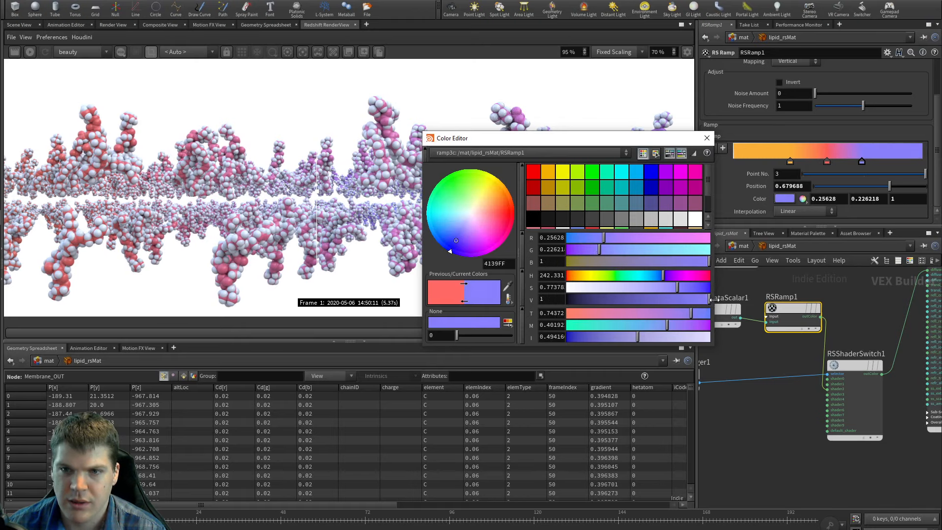
pyautogui.moveTo(551, 299); pyautogui.dragTo(579, 300, button='middle')
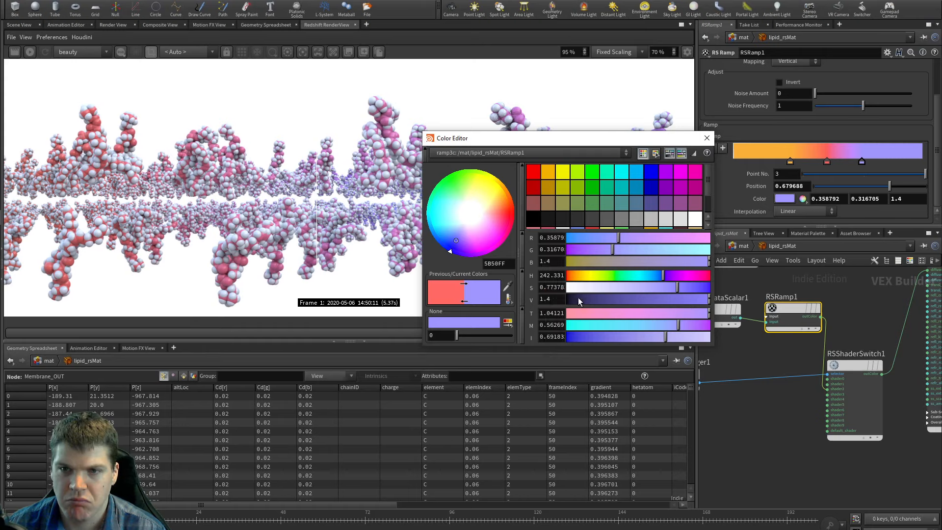
pyautogui.moveTo(677, 287); pyautogui.dragTo(681, 286)
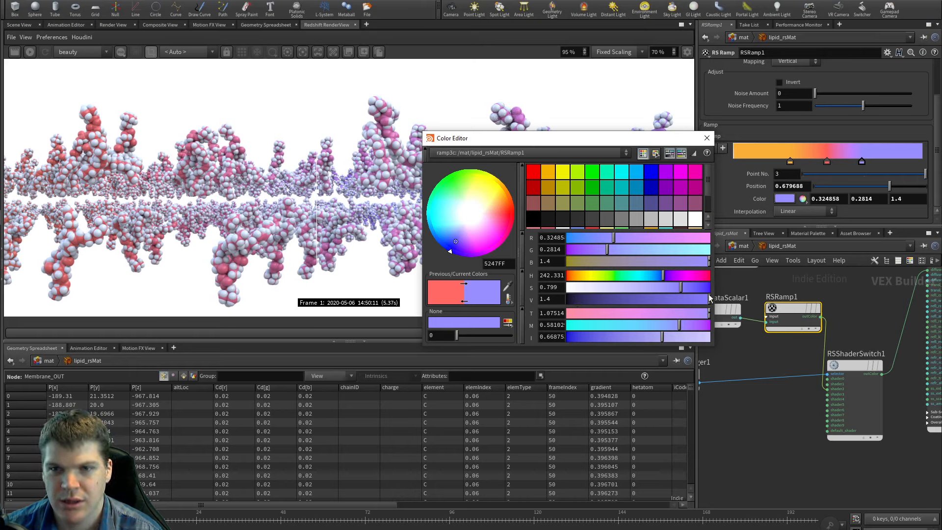
# Step: Shift the periwinkle ramp point's hue to about 244 and close its color editor
pyautogui.moveTo(452, 252); pyautogui.dragTo(457, 258)
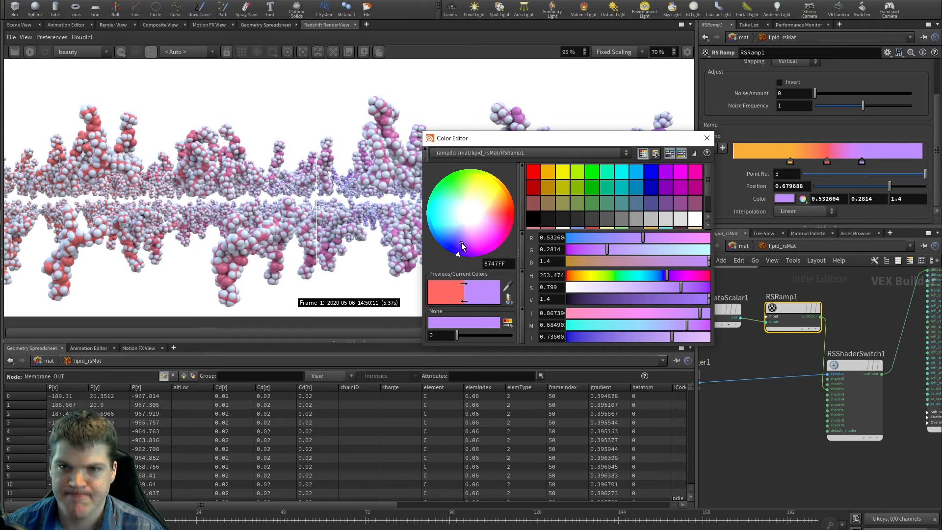
pyautogui.moveTo(457, 255); pyautogui.dragTo(449, 255)
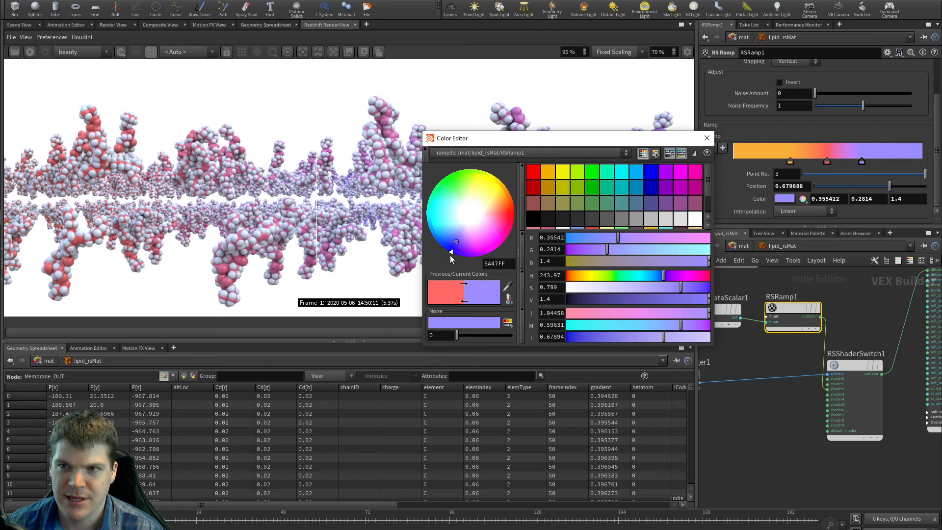
pyautogui.moveTo(557, 142); pyautogui.dragTo(537, 180)
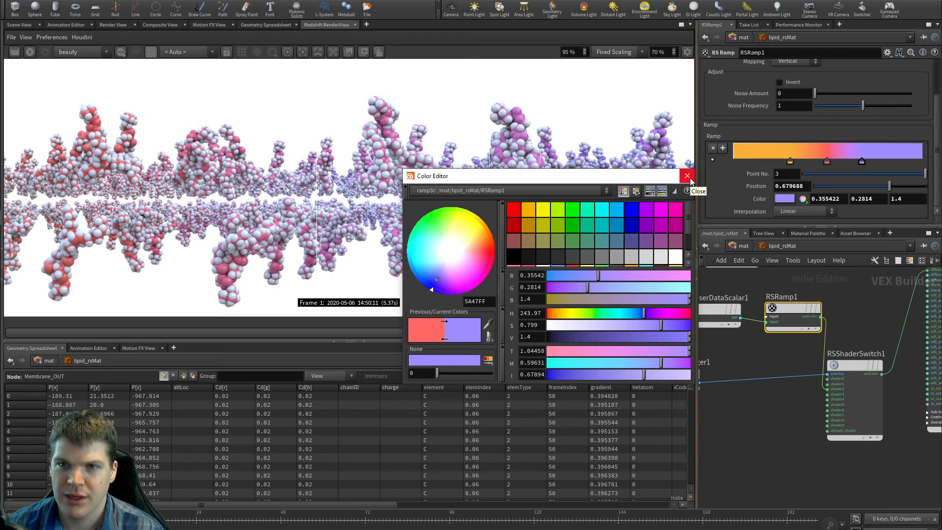
pyautogui.moveTo(660, 177); pyautogui.dragTo(668, 177)
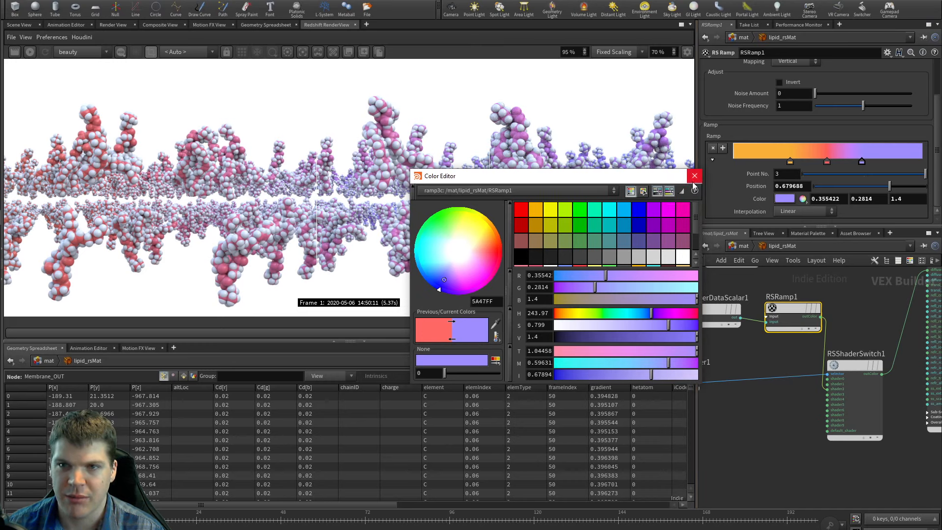
pyautogui.click(693, 180)
# Step: Add a ramp point at about 0.164 and color it golden, with hue about 32.3, saturation 0.976 and value 0.806
pyautogui.click(764, 155)
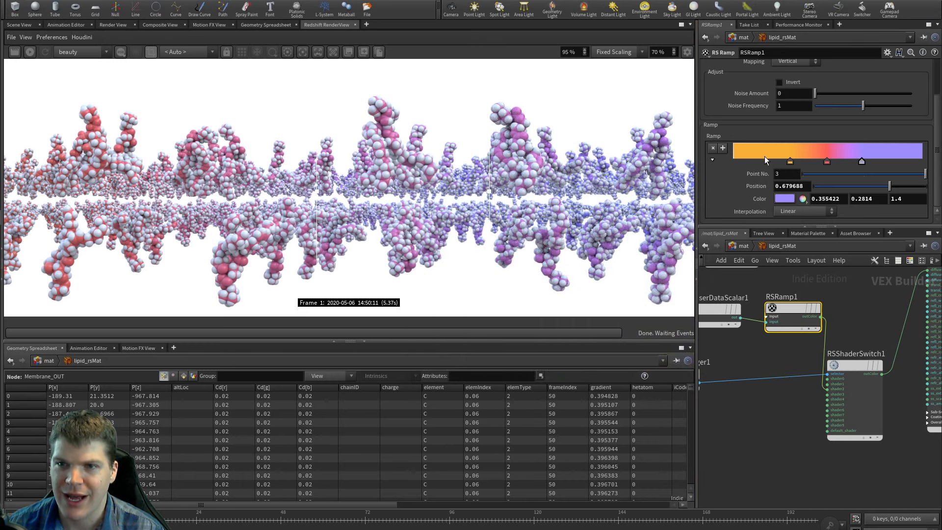
pyautogui.click(785, 199)
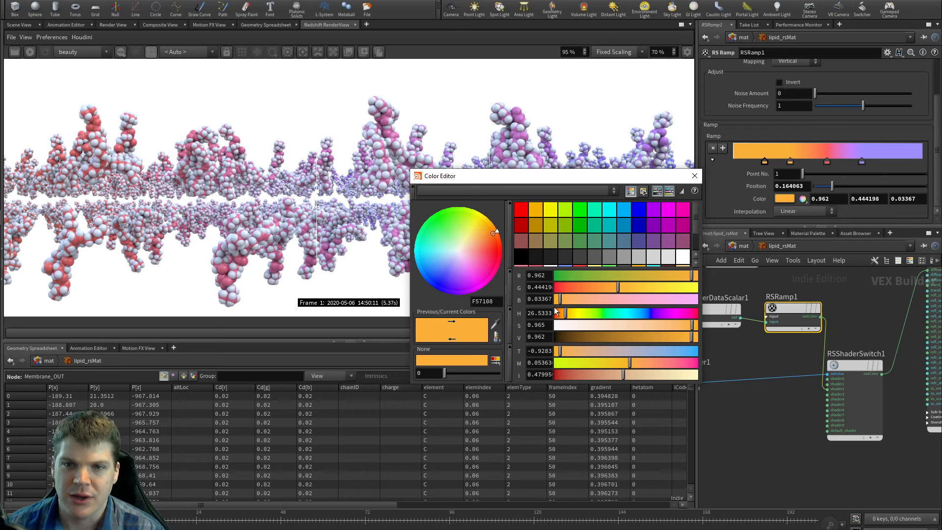
pyautogui.moveTo(496, 232); pyautogui.dragTo(494, 228)
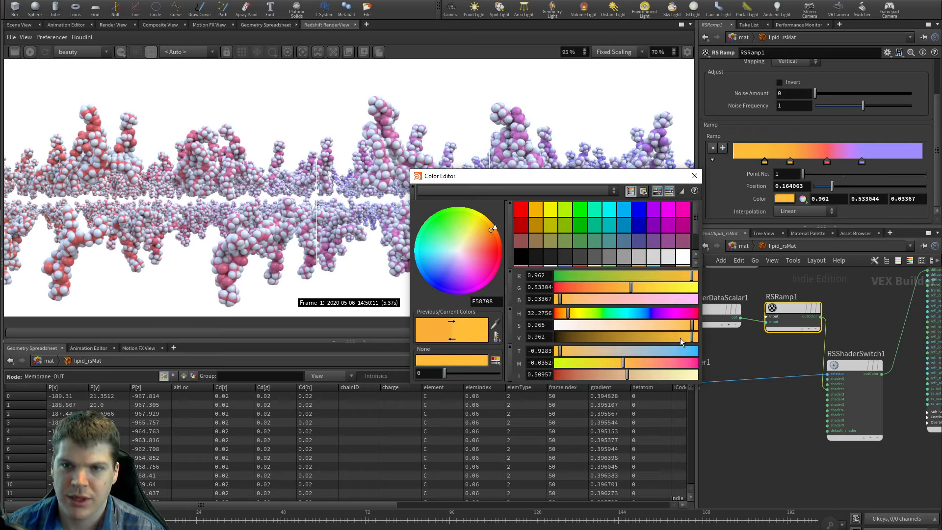
pyautogui.moveTo(679, 337); pyautogui.dragTo(661, 335)
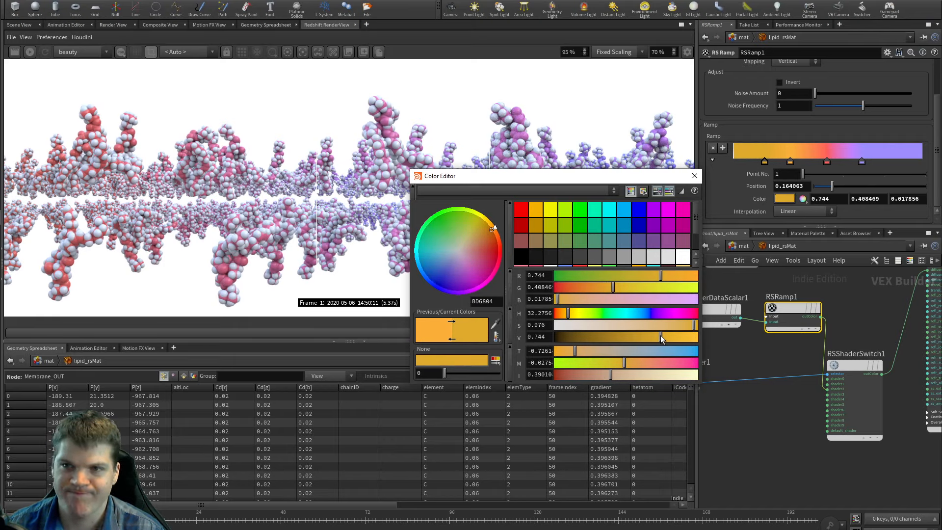
pyautogui.click(789, 161)
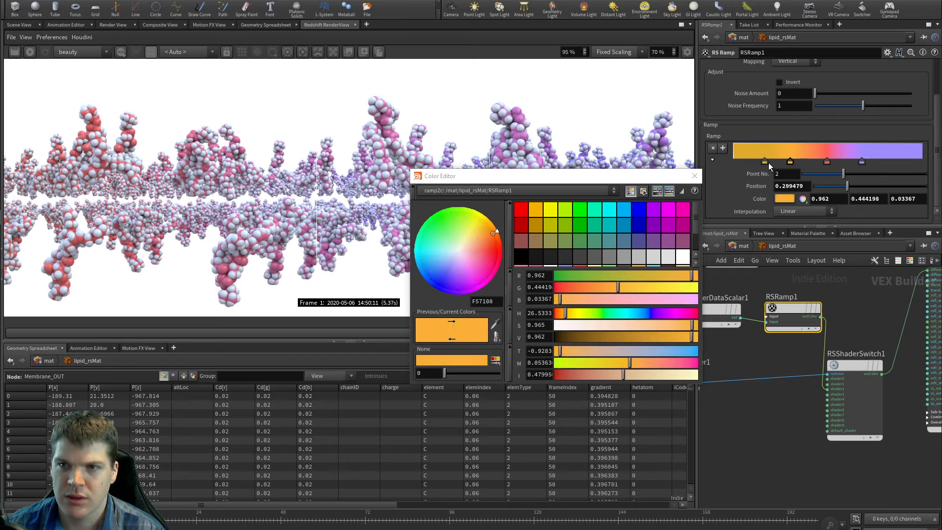
pyautogui.click(765, 162)
pyautogui.moveTo(660, 341); pyautogui.dragTo(658, 339)
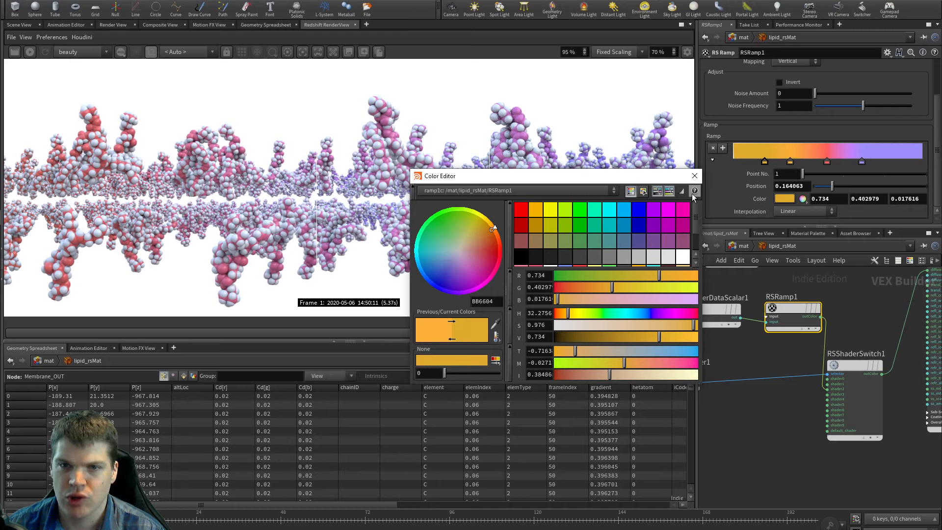
pyautogui.moveTo(666, 338); pyautogui.dragTo(669, 338)
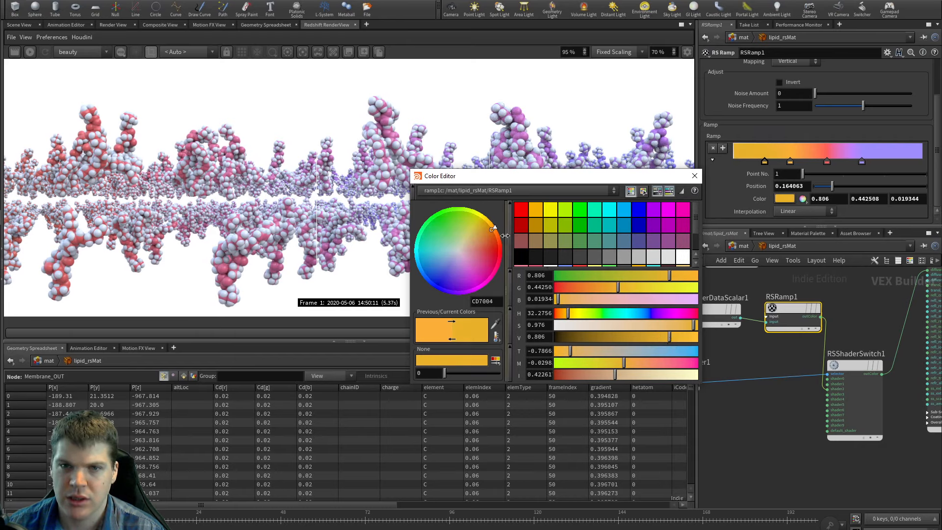
# Step: Soften the new first ramp point to a tan with hue about 27.9, saturation 0.747 and value 0.837
pyautogui.moveTo(495, 226)
pyautogui.mouseDown()
pyautogui.moveTo(497, 245)
pyautogui.moveTo(491, 231)
pyautogui.moveTo(484, 237)
pyautogui.mouseUp()
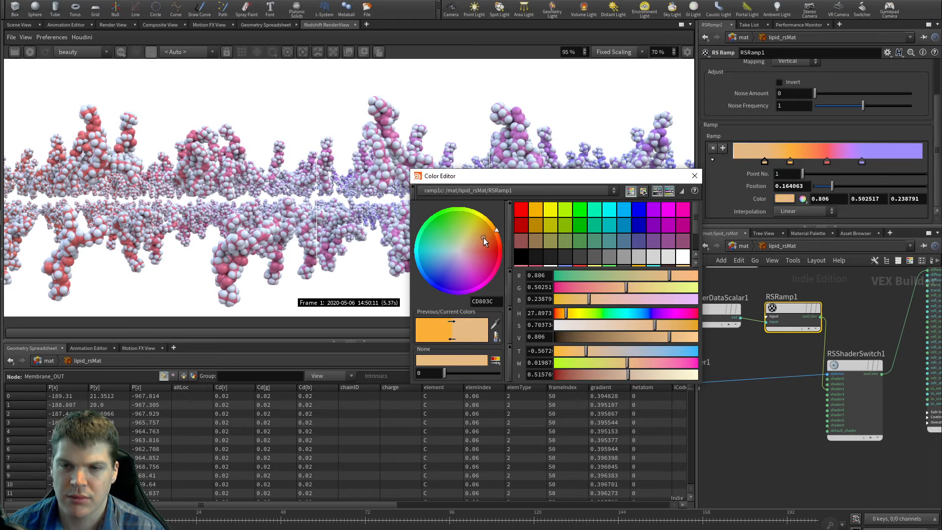
pyautogui.click(673, 337)
pyautogui.click(661, 325)
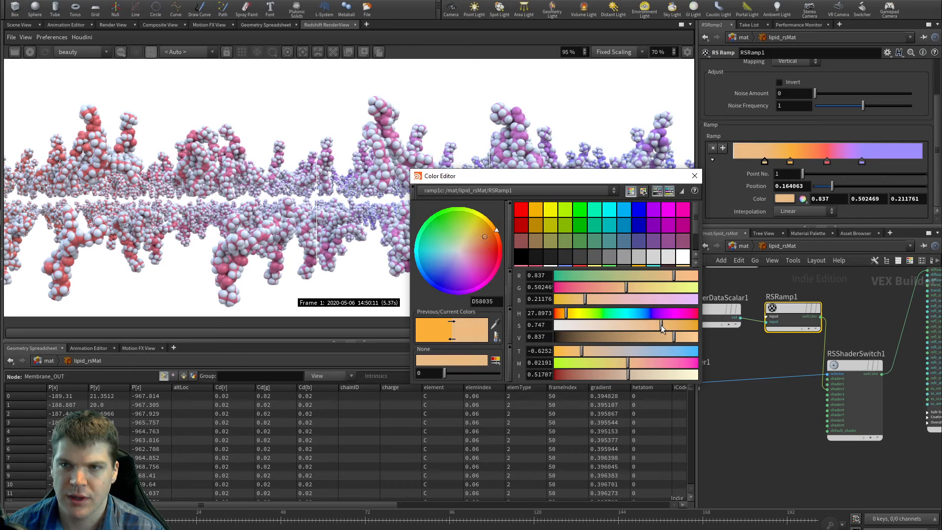
pyautogui.click(694, 176)
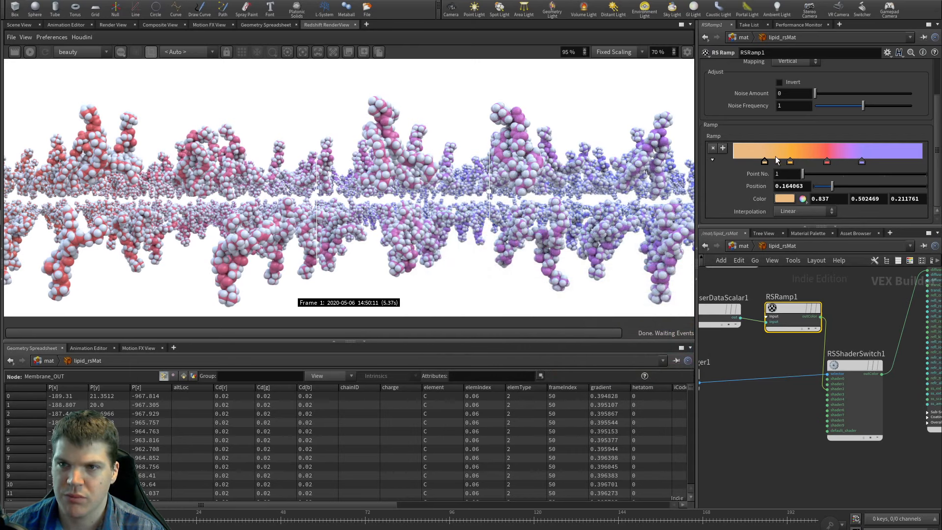
# Step: Add a ramp point at about 0.792 and color it deep blue, RGB about 0.031, 0.088, 0.654
pyautogui.click(861, 162)
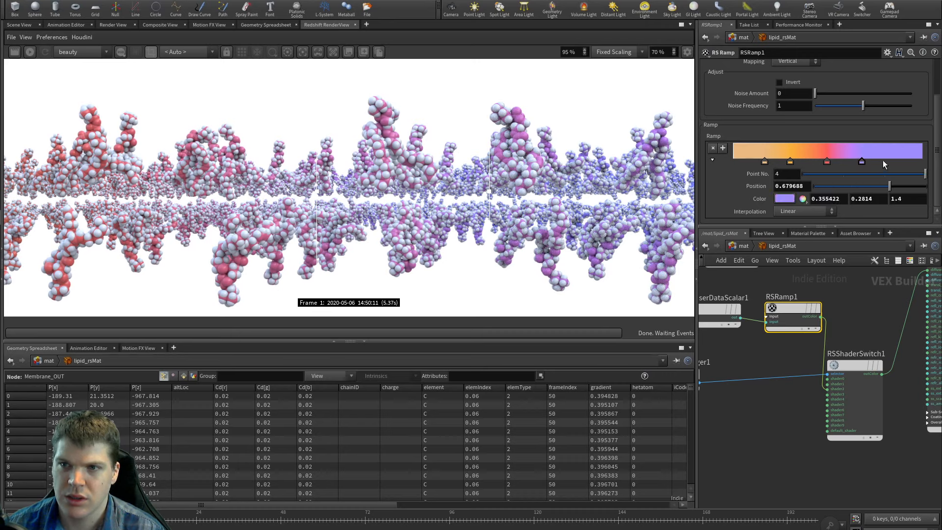
pyautogui.click(881, 160)
pyautogui.click(784, 198)
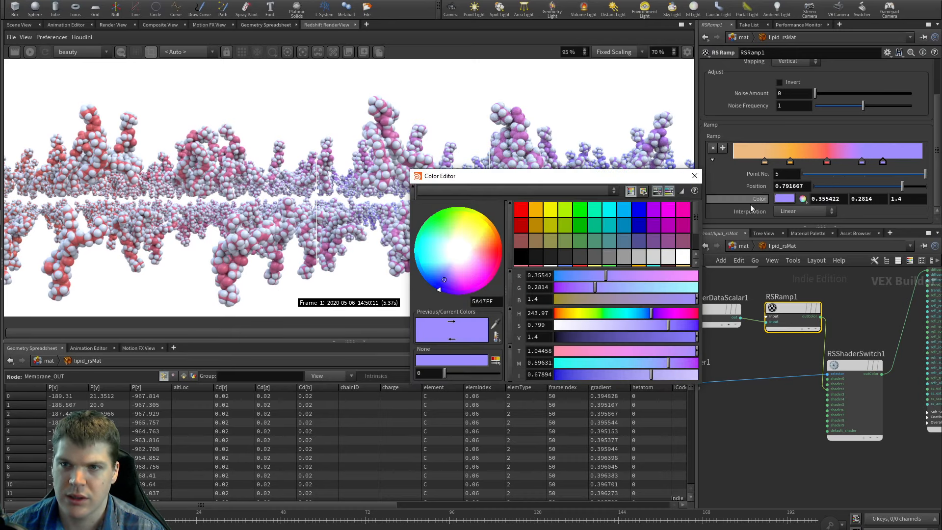
pyautogui.moveTo(688, 324); pyautogui.dragTo(683, 325)
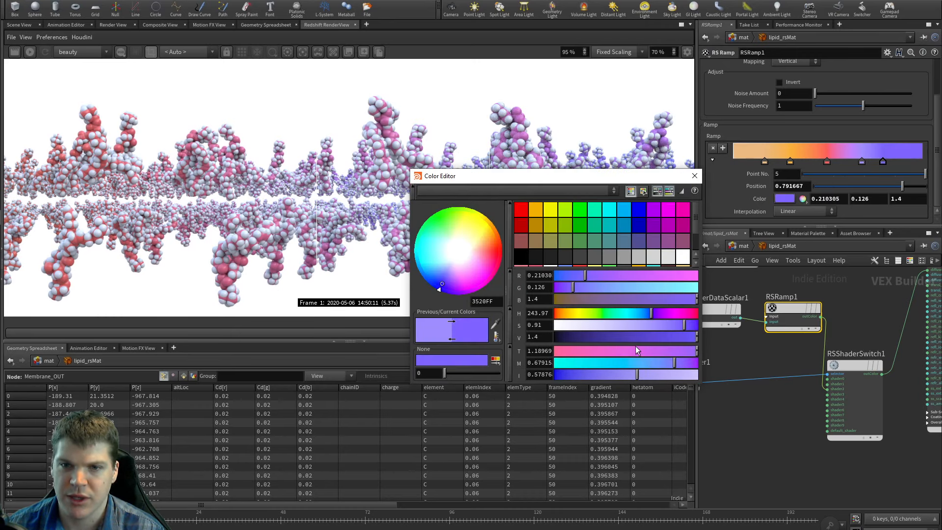
pyautogui.moveTo(436, 295); pyautogui.dragTo(432, 288)
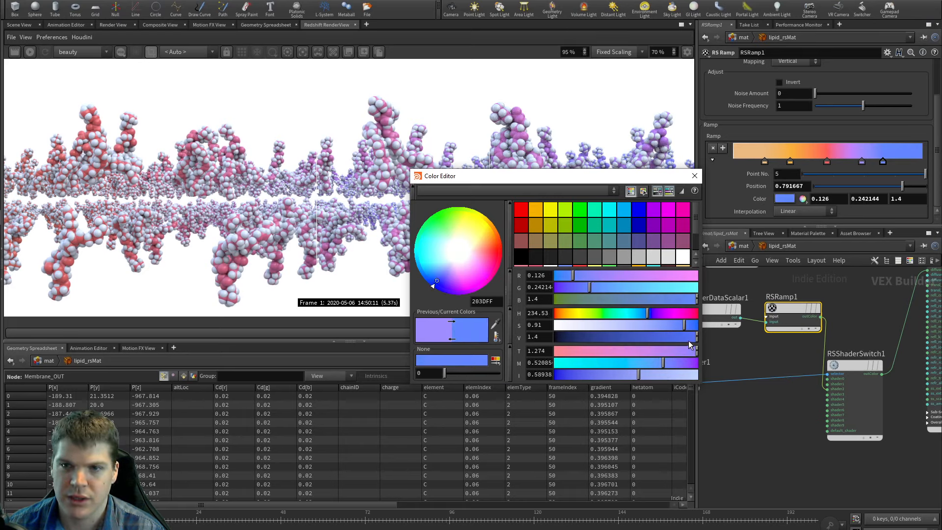
pyautogui.moveTo(689, 338); pyautogui.dragTo(648, 346)
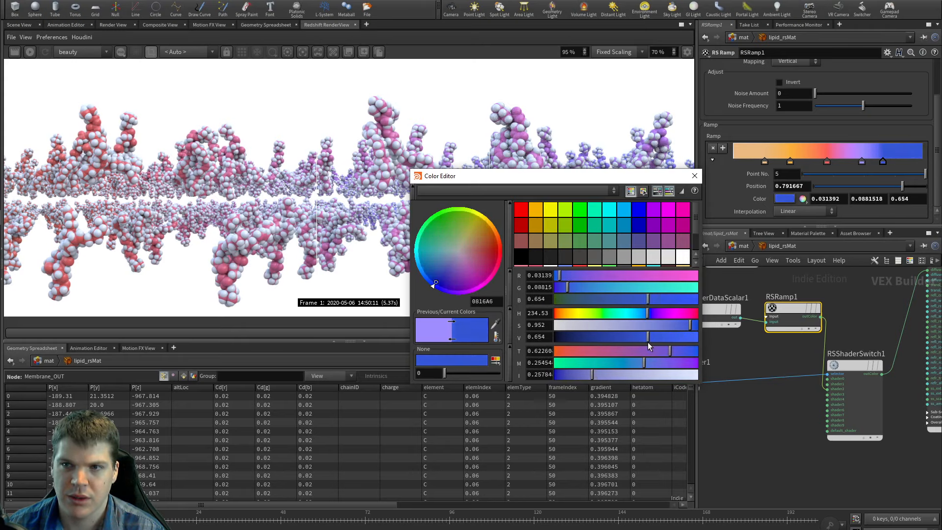
# Step: Recolor the periwinkle ramp point to a more violet tone with saturation 0.851 and hue about 251.6
pyautogui.click(861, 161)
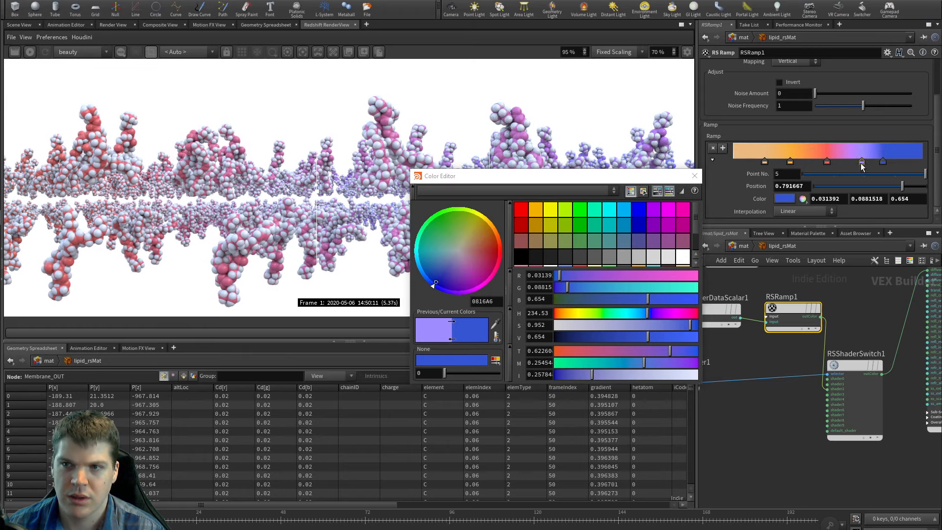
pyautogui.moveTo(673, 325); pyautogui.dragTo(676, 329)
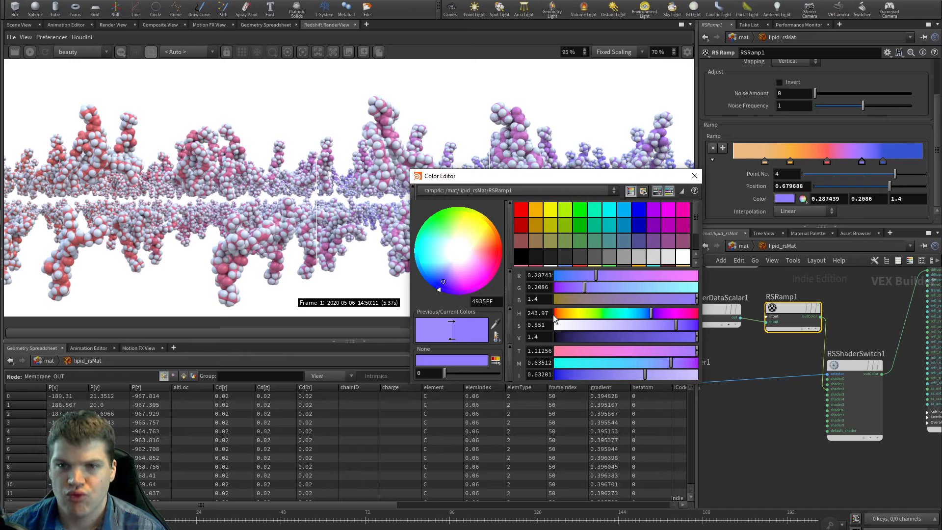
pyautogui.moveTo(439, 291); pyautogui.dragTo(444, 296)
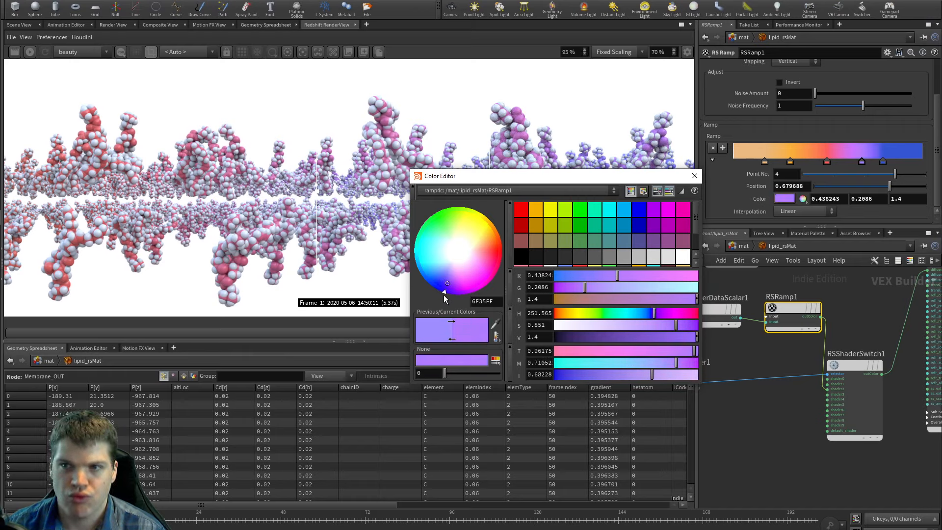
# Step: Shift the coral ramp point's hue to about 6.7 and close its color editor
pyautogui.click(827, 161)
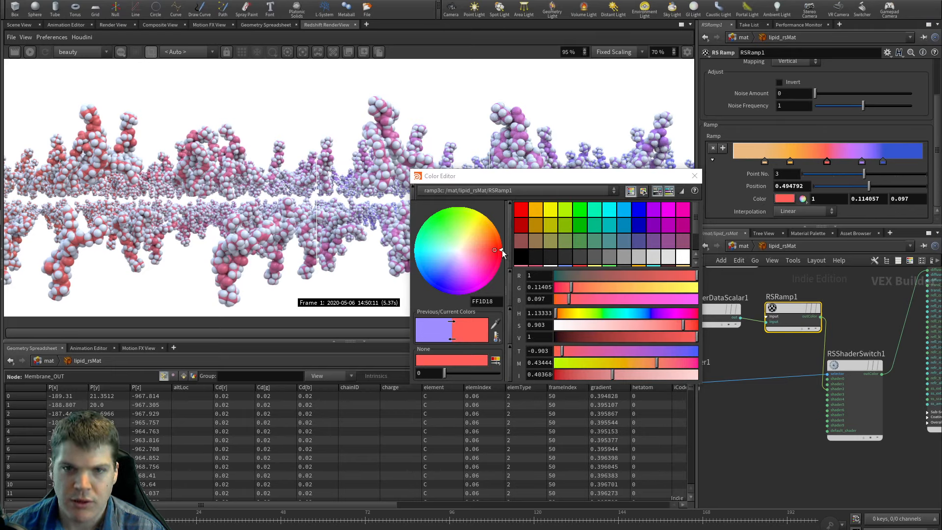
pyautogui.moveTo(501, 250); pyautogui.dragTo(499, 245)
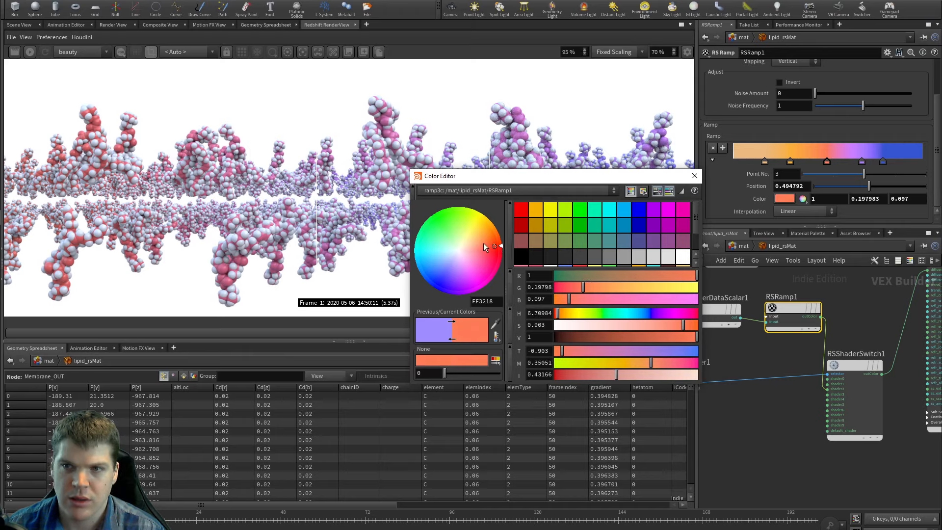
pyautogui.click(694, 176)
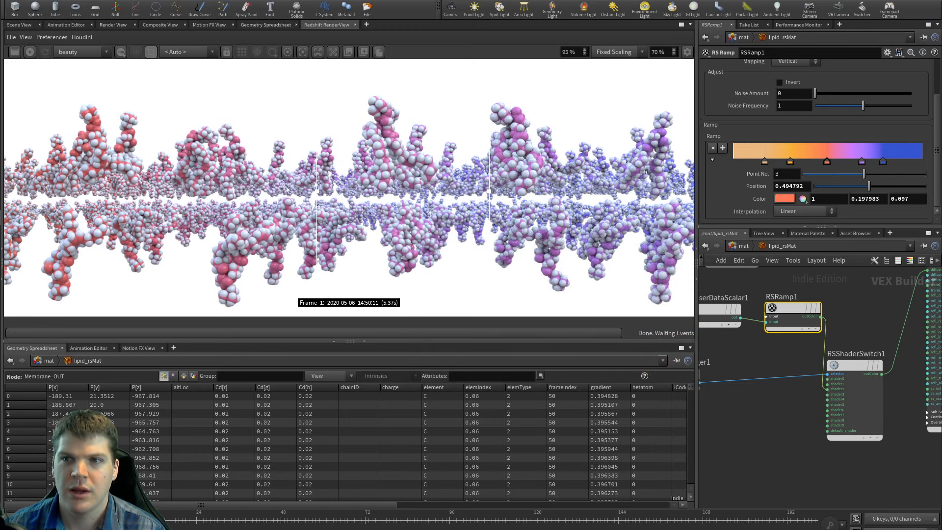
# Step: Try to frame the whole membrane render by lowering the fixed display scaling to 50%
pyautogui.scroll(-5, 491, 170)
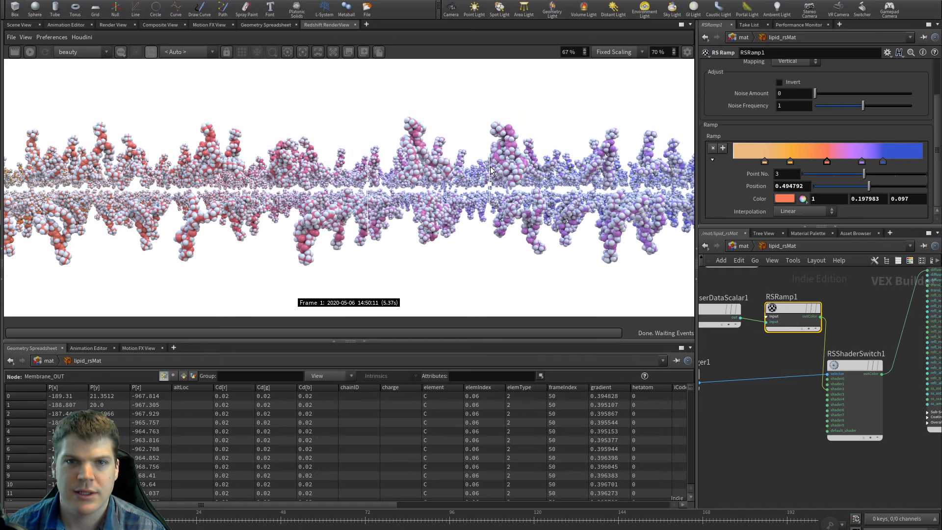
pyautogui.scroll(-2, 491, 170)
pyautogui.scroll(3, 437, 172)
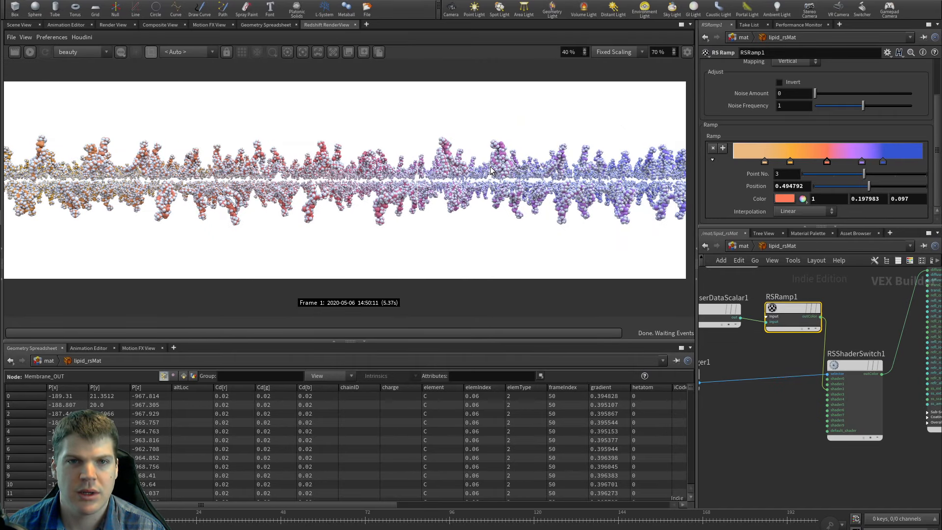
pyautogui.scroll(-2, 434, 181)
pyautogui.scroll(-1, 434, 181)
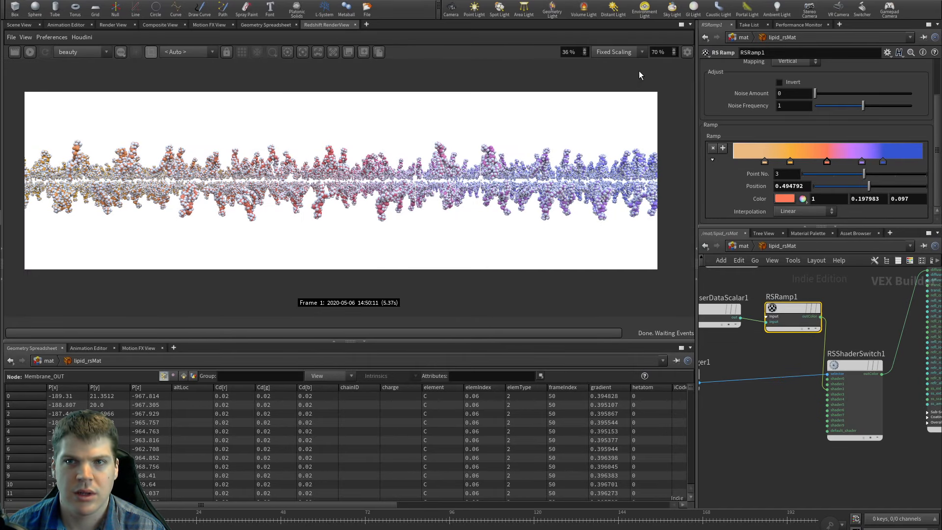
pyautogui.click(673, 53)
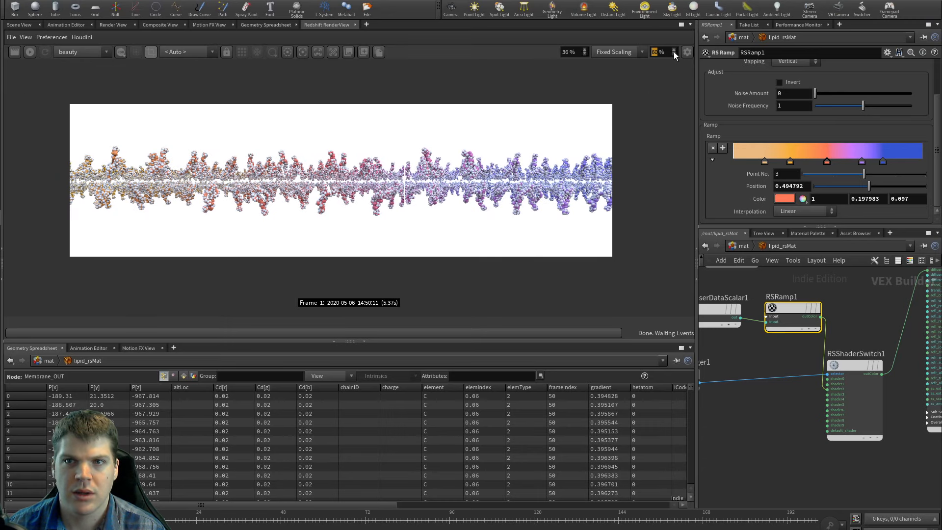
pyautogui.click(673, 52)
pyautogui.click(674, 55)
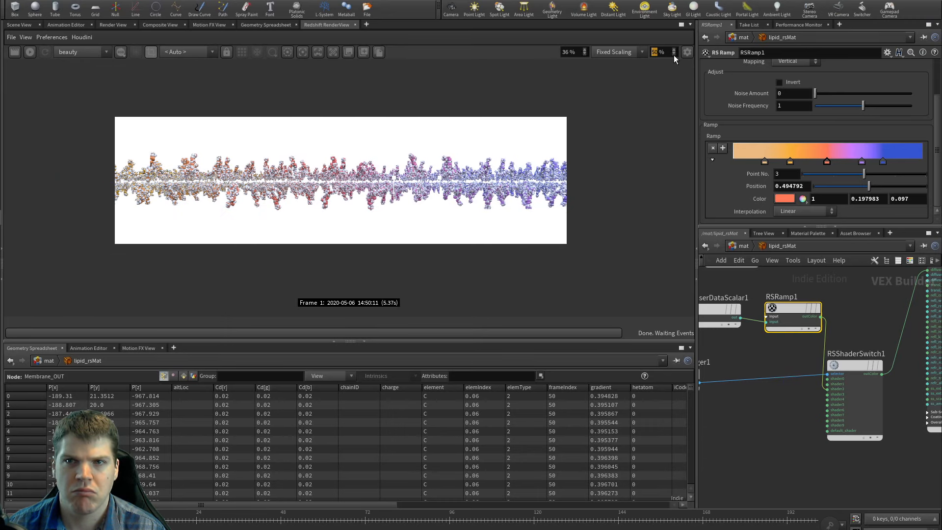
pyautogui.scroll(5, 447, 122)
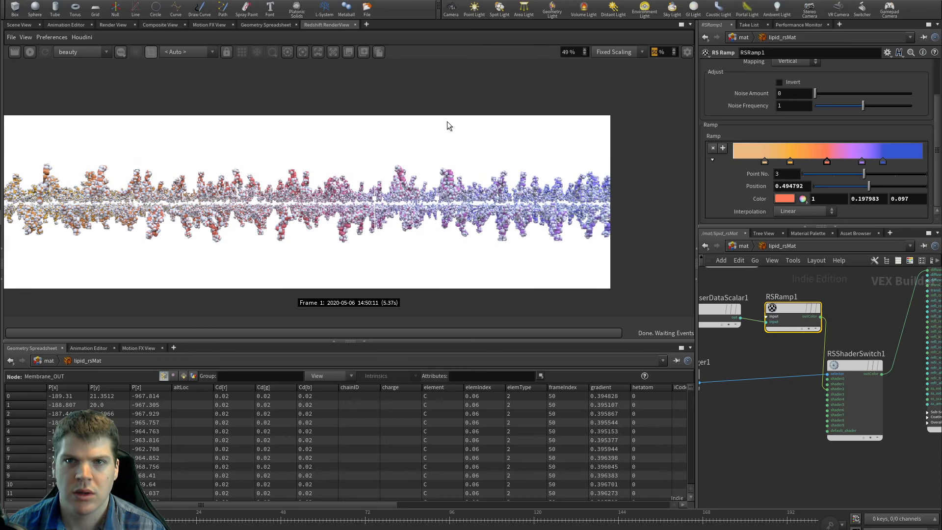
pyautogui.moveTo(384, 162); pyautogui.dragTo(452, 132)
# Step: Set the render view's scaling to Fit Window and restart the interactive render
pyautogui.click(617, 51)
pyautogui.click(633, 74)
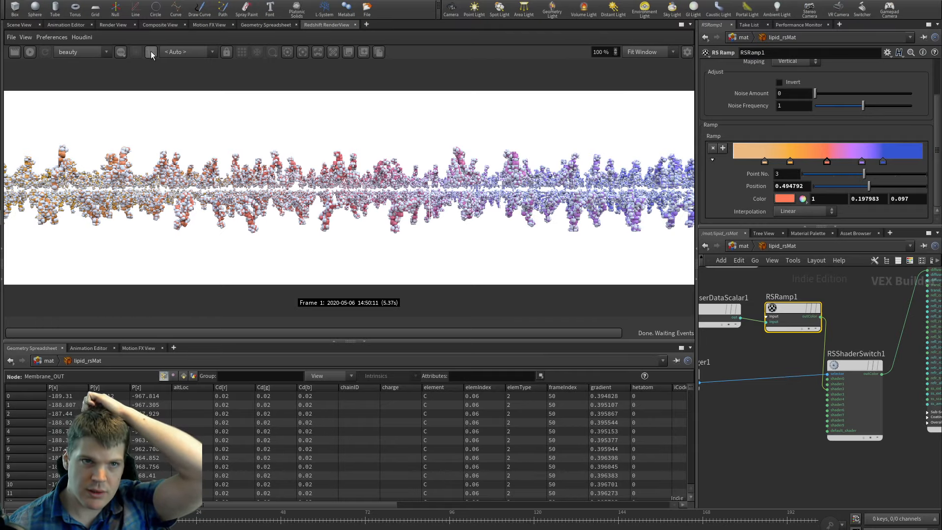
pyautogui.click(31, 54)
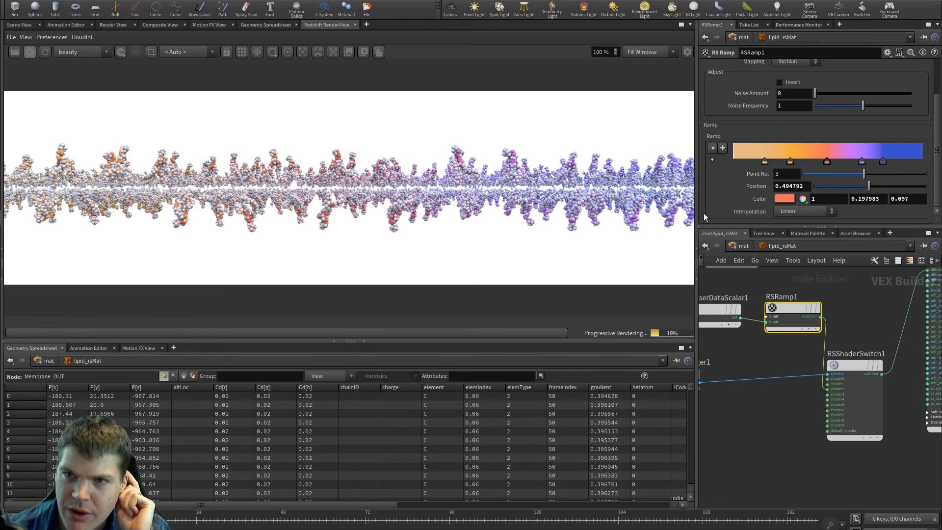
# Step: Recolor the orange ramp point with saturation 1 and value 0.92, and move the color editor clear of the render
pyautogui.click(790, 161)
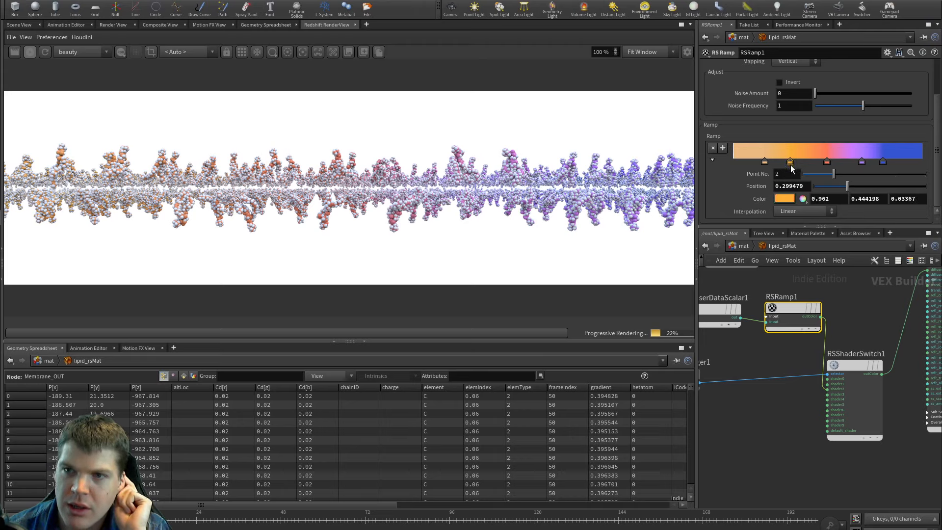
pyautogui.click(787, 199)
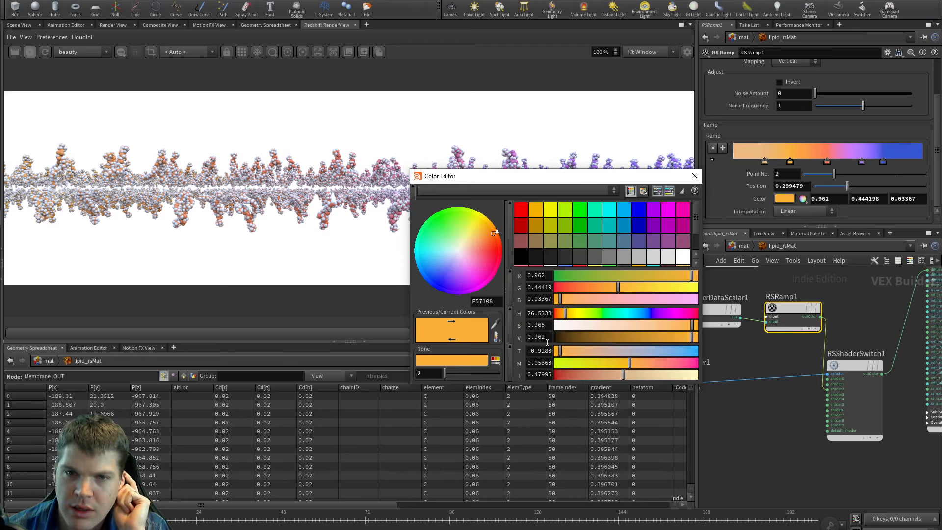
pyautogui.moveTo(684, 336); pyautogui.dragTo(687, 334)
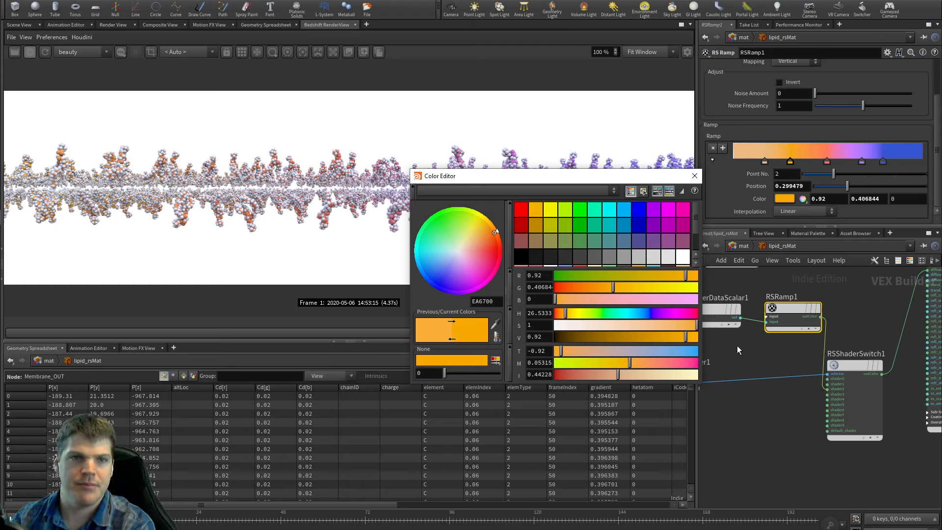
pyautogui.moveTo(628, 176); pyautogui.dragTo(611, 253)
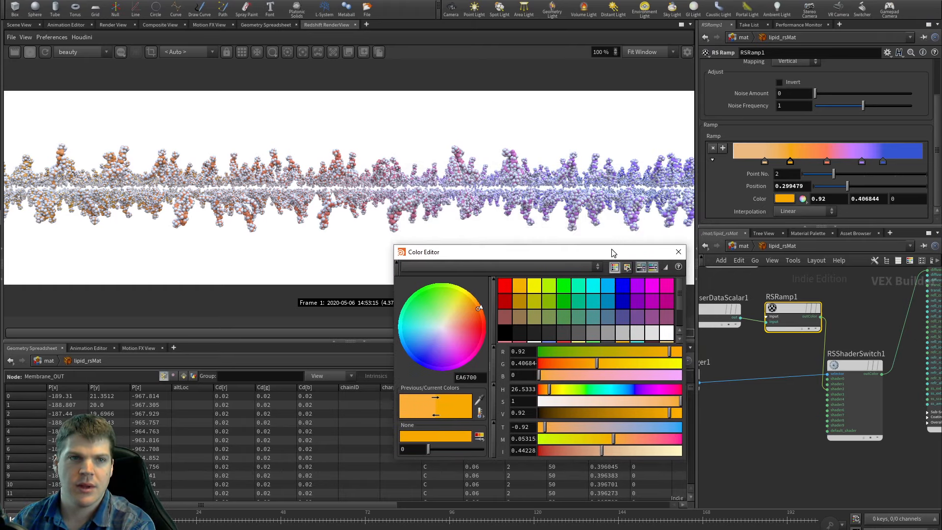
# Step: Lighten the blue ramp point to value 0.931, saturation 0.803 and hue about 227.7, and close its color editor
pyautogui.click(883, 161)
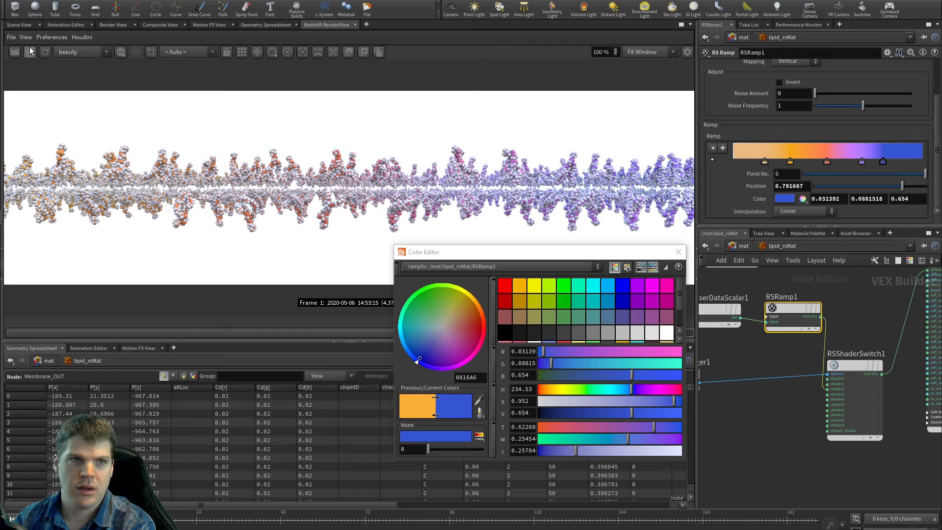
pyautogui.moveTo(648, 416)
pyautogui.mouseDown()
pyautogui.moveTo(673, 415)
pyautogui.moveTo(645, 406)
pyautogui.moveTo(672, 413)
pyautogui.moveTo(653, 401)
pyautogui.mouseUp()
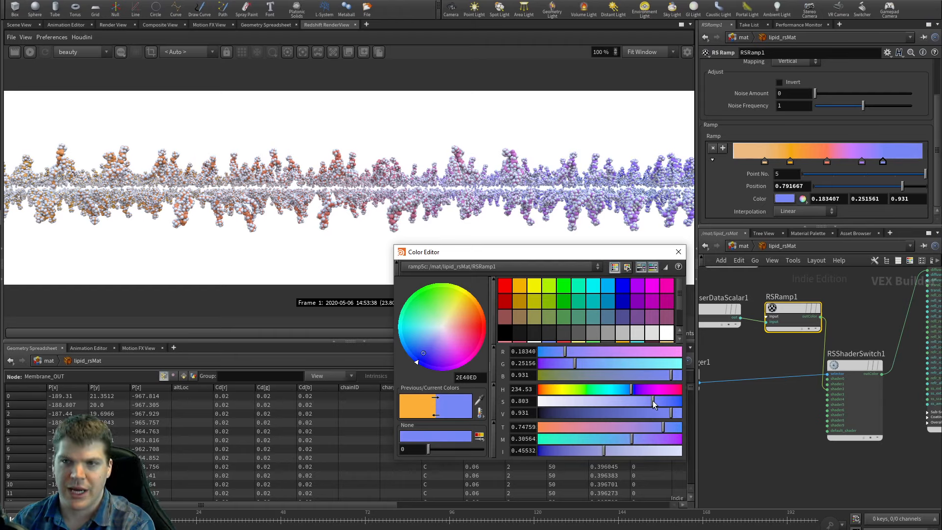
pyautogui.moveTo(417, 362); pyautogui.dragTo(413, 362)
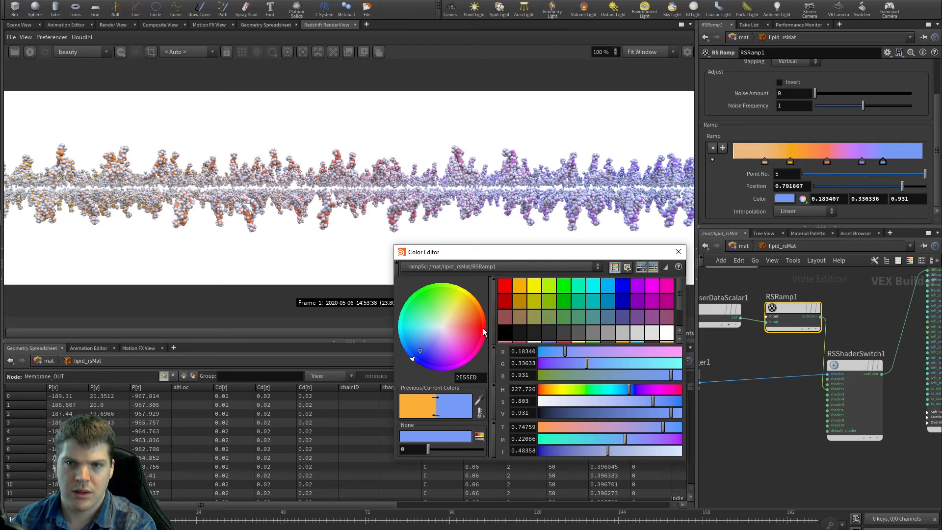
pyautogui.click(678, 252)
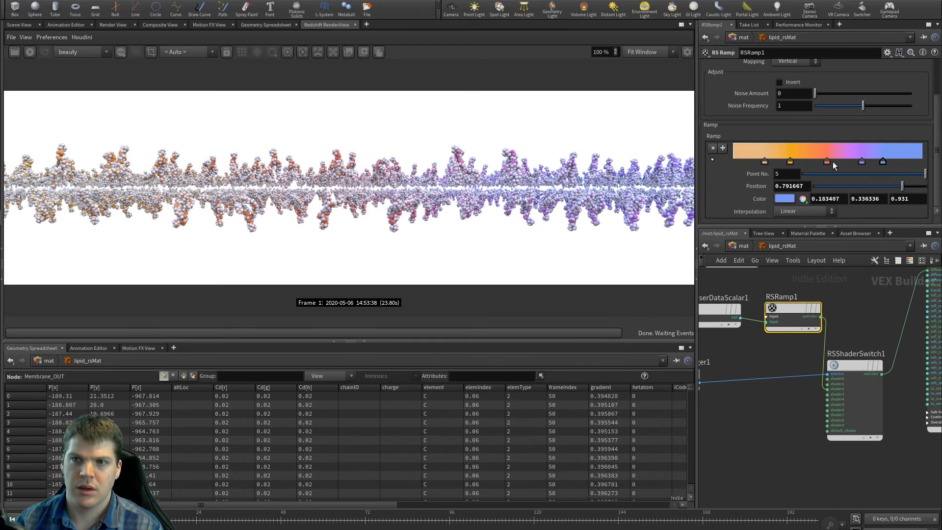
# Step: Turn the violet ramp point magenta with hue about 297.8 and saturation and value both 0.907, and close its color editor
pyautogui.click(862, 162)
pyautogui.click(785, 199)
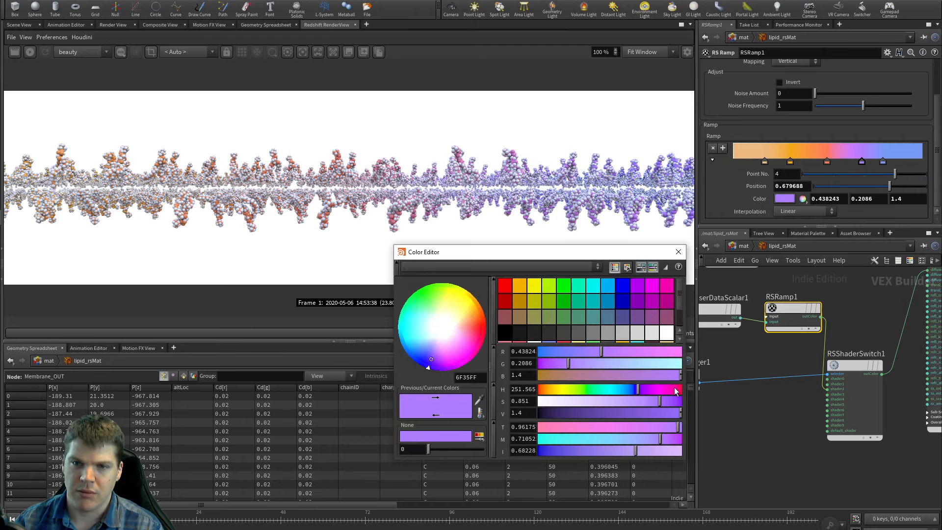
pyautogui.moveTo(673, 416)
pyautogui.mouseDown()
pyautogui.moveTo(669, 401)
pyautogui.moveTo(666, 415)
pyautogui.mouseUp()
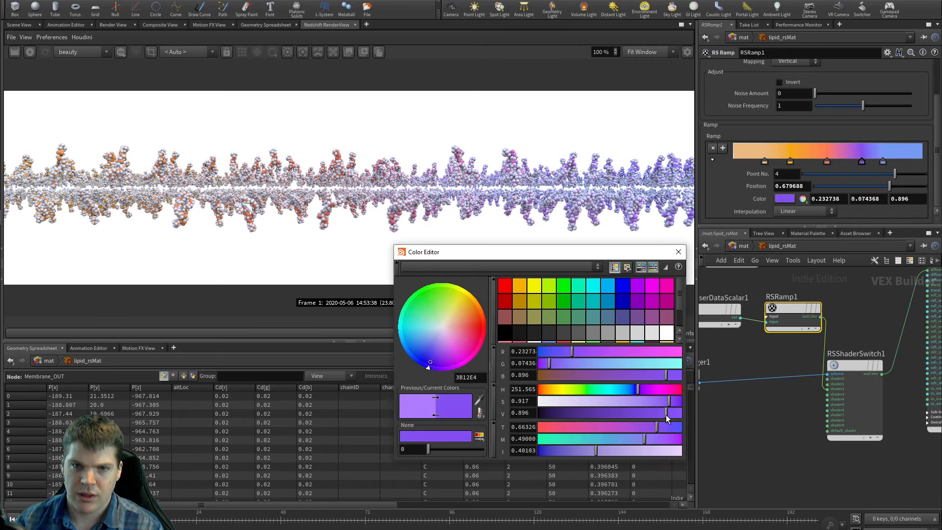
pyautogui.moveTo(428, 368)
pyautogui.mouseDown()
pyautogui.moveTo(473, 369)
pyautogui.moveTo(465, 370)
pyautogui.mouseUp()
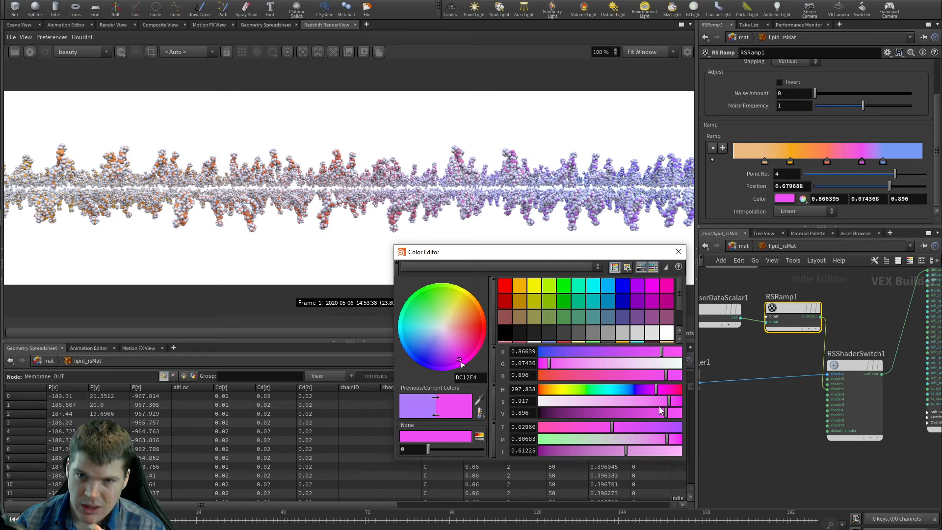
pyautogui.moveTo(667, 414)
pyautogui.mouseDown()
pyautogui.moveTo(657, 414)
pyautogui.moveTo(668, 414)
pyautogui.moveTo(667, 402)
pyautogui.mouseUp()
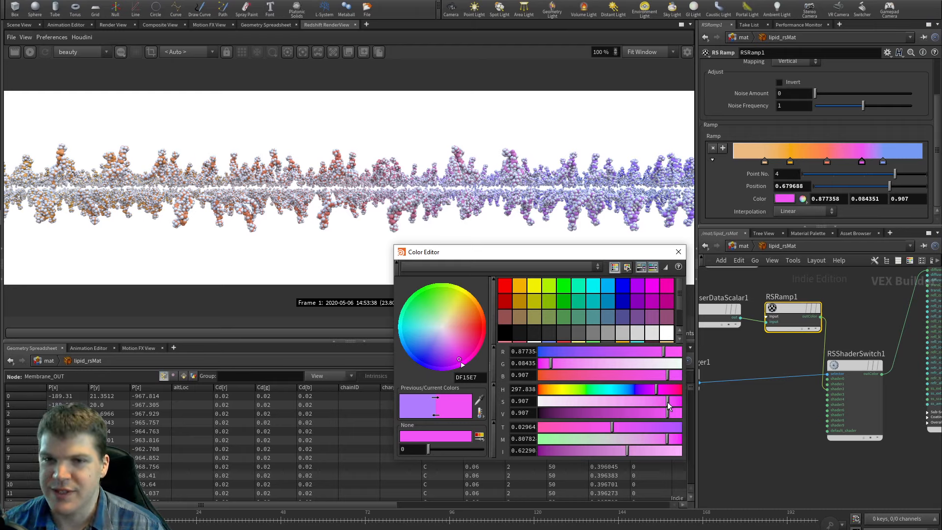
pyautogui.click(679, 251)
# Step: Leave the lipid material's shader network and go to the scene's object-level network
pyautogui.click(752, 440)
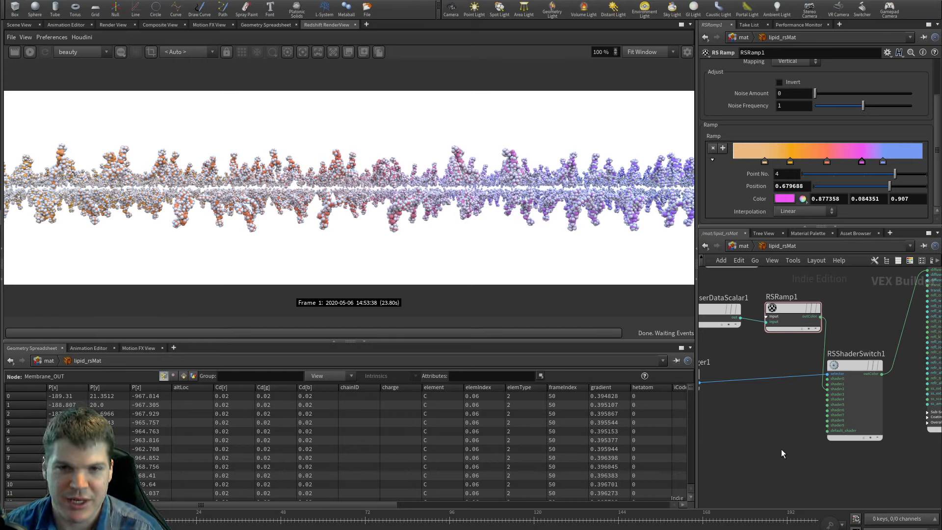
pyautogui.moveTo(824, 444); pyautogui.dragTo(781, 448, button='middle')
pyautogui.moveTo(879, 464); pyautogui.dragTo(799, 474, button='middle')
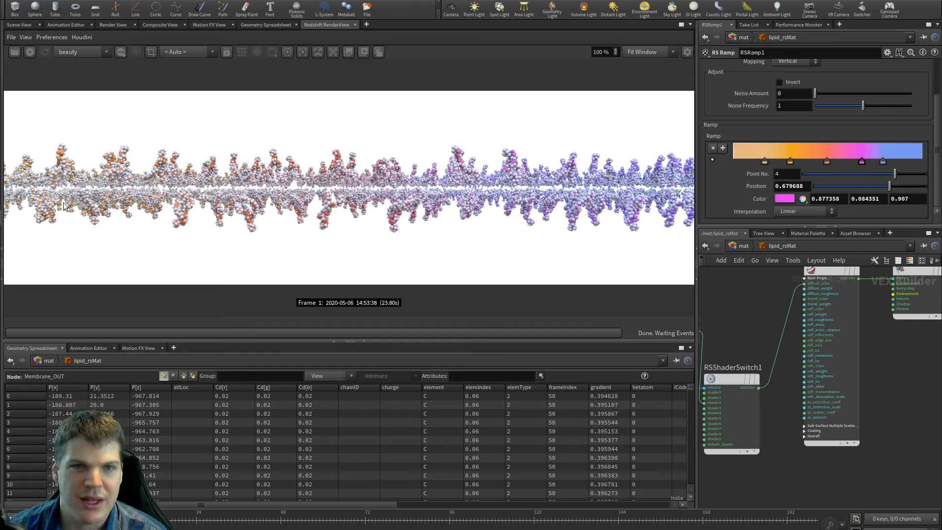
pyautogui.click(374, 194)
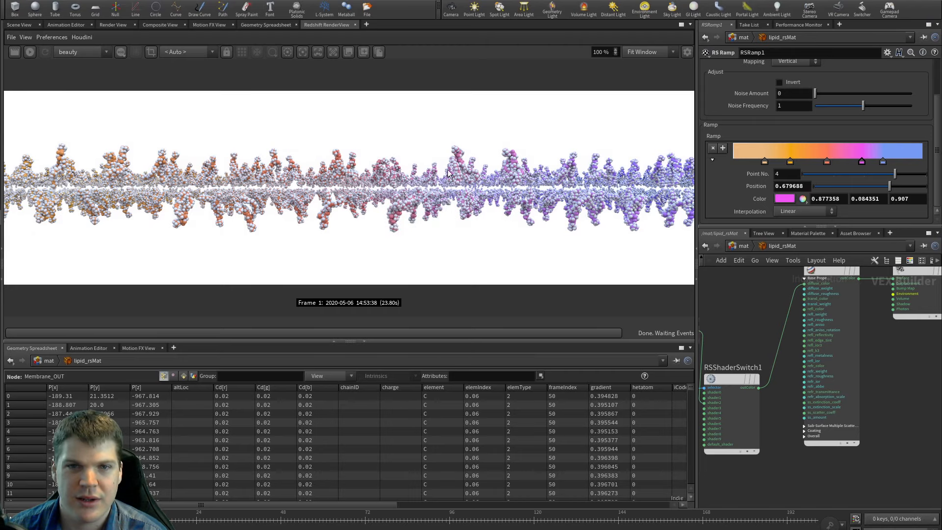
pyautogui.moveTo(788, 288); pyautogui.dragTo(788, 310, button='middle')
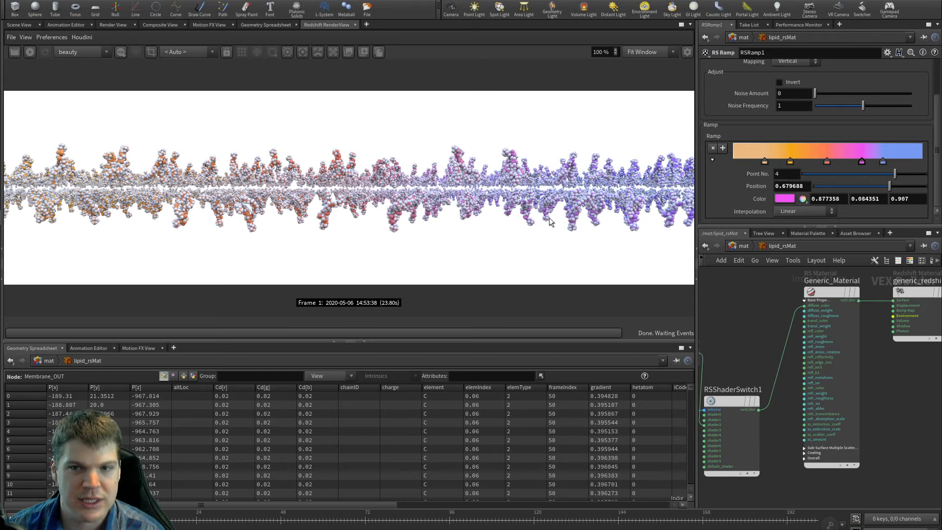
pyautogui.press('u')
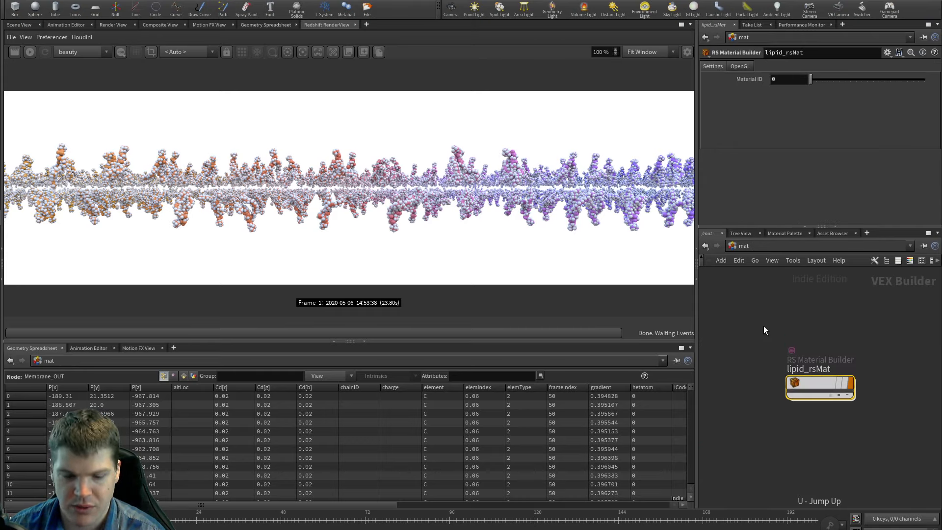
pyautogui.press('1')
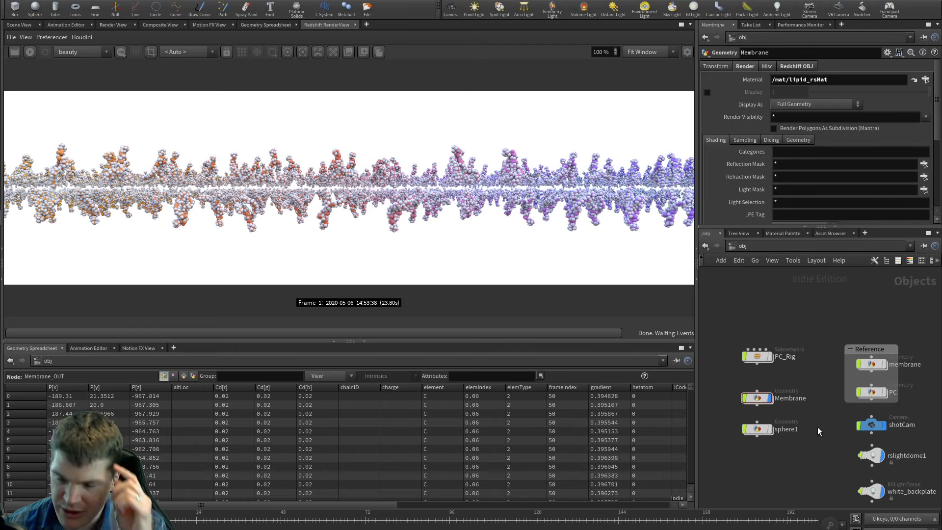
# Step: Add a Z Depth AOV to the WWW001_Main Redshift output node
pyautogui.press('3')
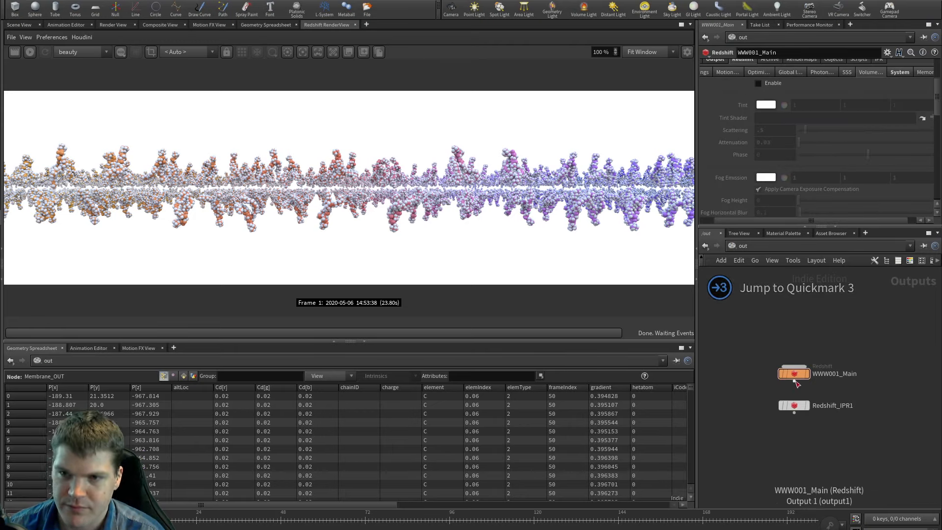
pyautogui.scroll(3, 730, 150)
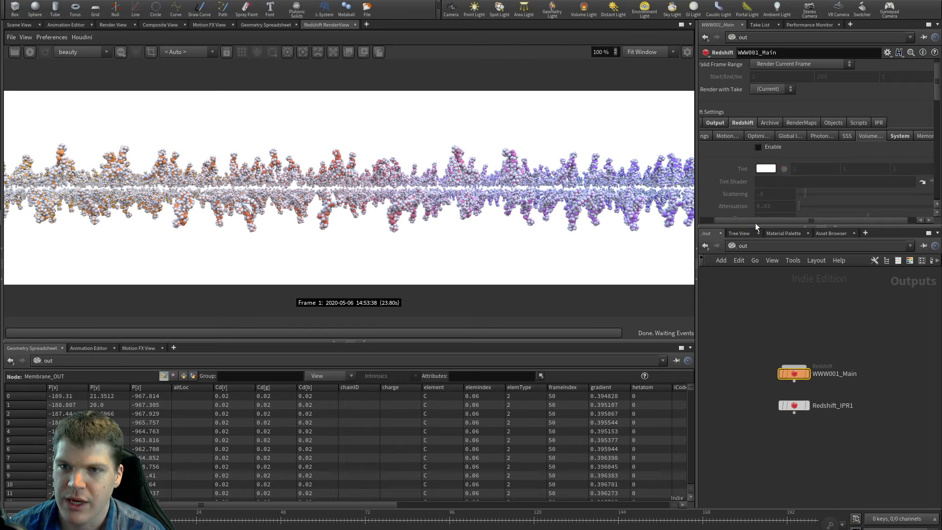
pyautogui.moveTo(754, 221); pyautogui.dragTo(719, 221)
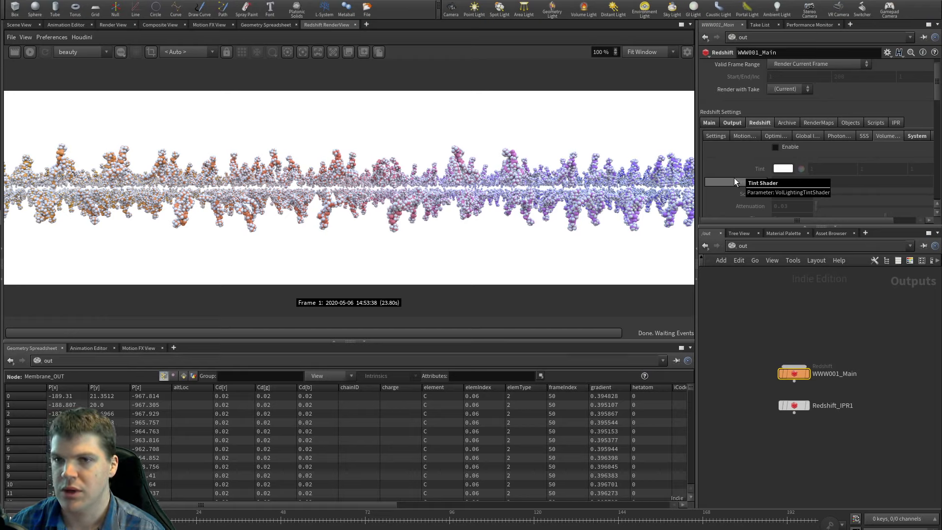
pyautogui.click(729, 123)
pyautogui.click(740, 137)
pyautogui.scroll(-2, 735, 164)
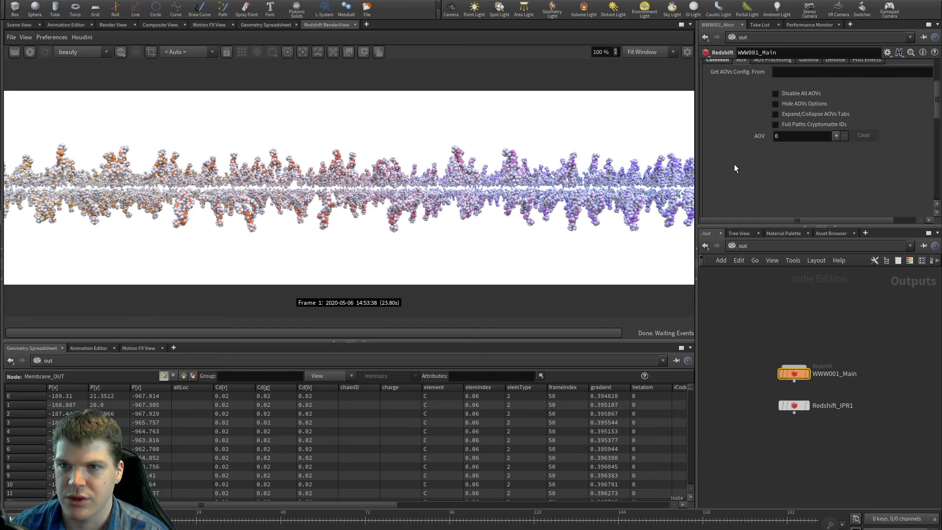
pyautogui.click(835, 137)
pyautogui.click(835, 150)
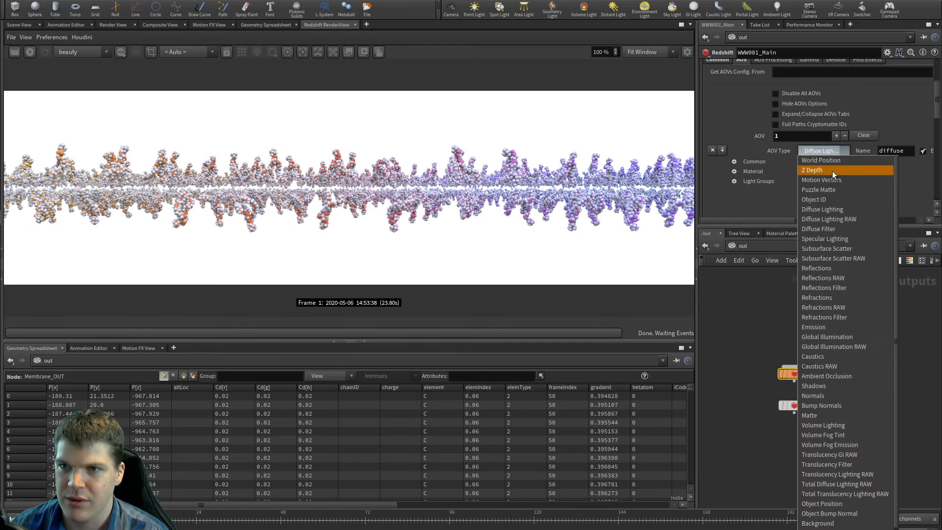
pyautogui.click(832, 171)
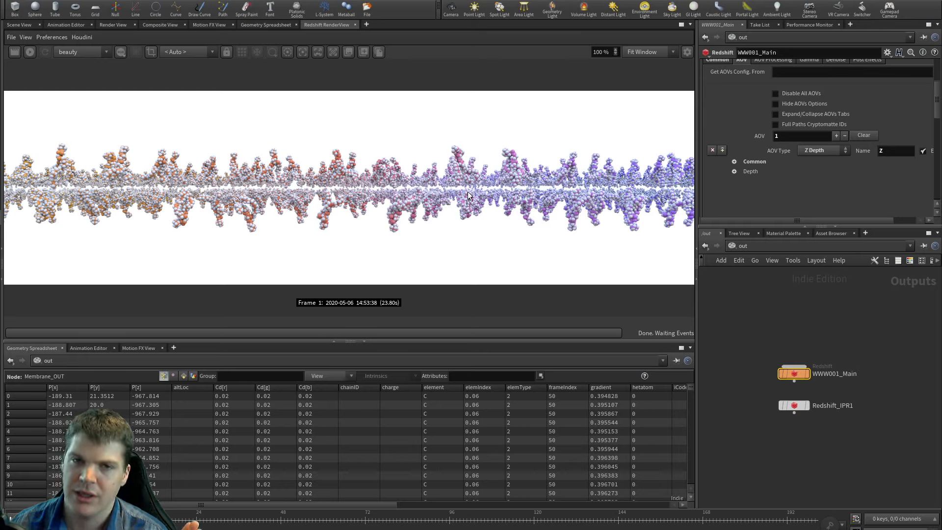
# Step: Inspect the membrane render's alpha channel, and return the render view to full colour
pyautogui.click(123, 52)
pyautogui.click(125, 101)
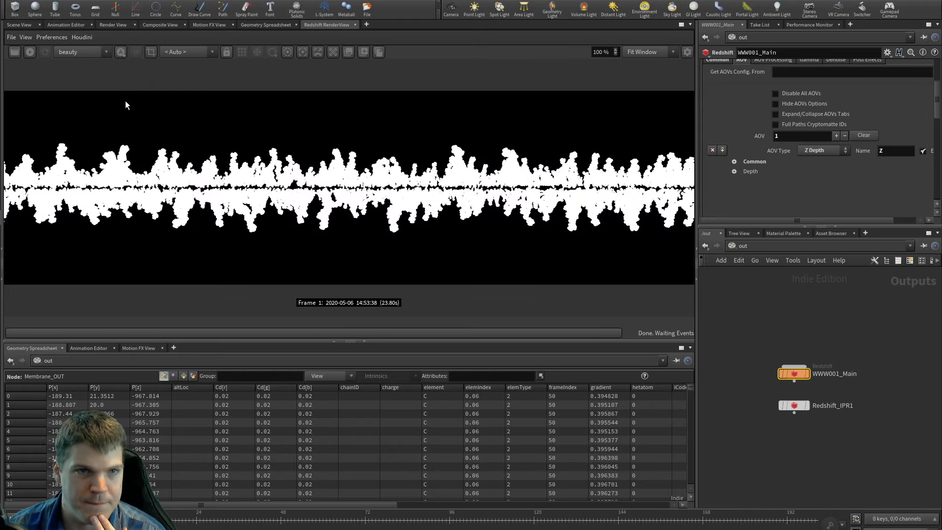
pyautogui.click(122, 51)
pyautogui.click(126, 64)
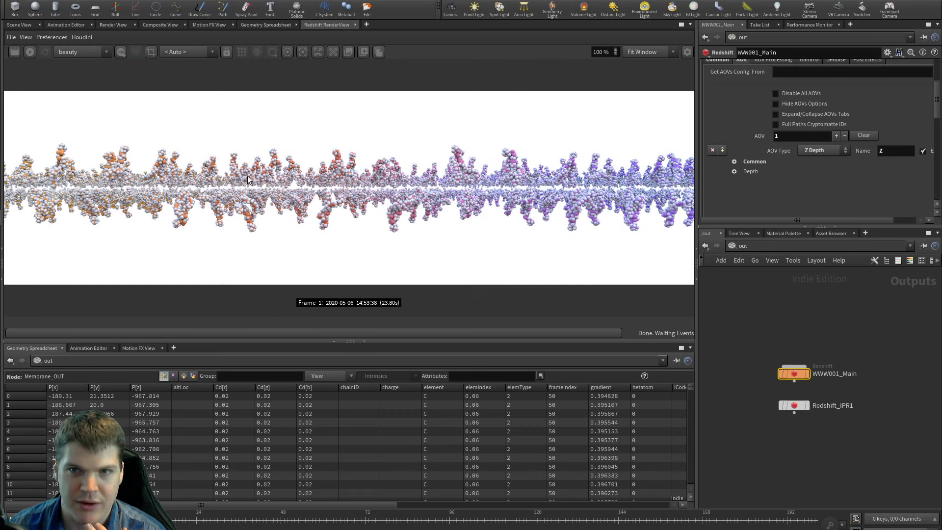
# Step: Set the Z Depth AOV's depth filter to Min Depth and collapse its Common and Depth settings
pyautogui.click(734, 162)
pyautogui.scroll(-3, 734, 161)
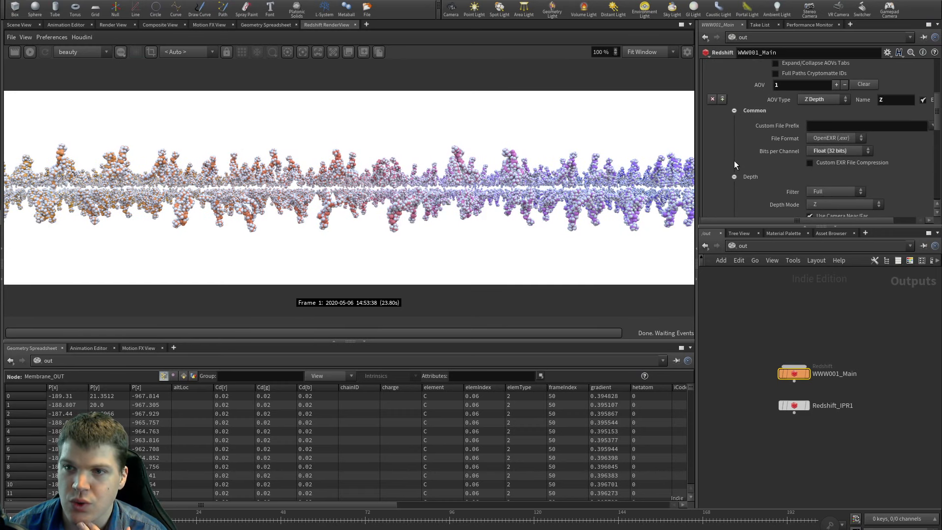
pyautogui.scroll(-2, 739, 186)
pyautogui.click(834, 153)
pyautogui.click(833, 175)
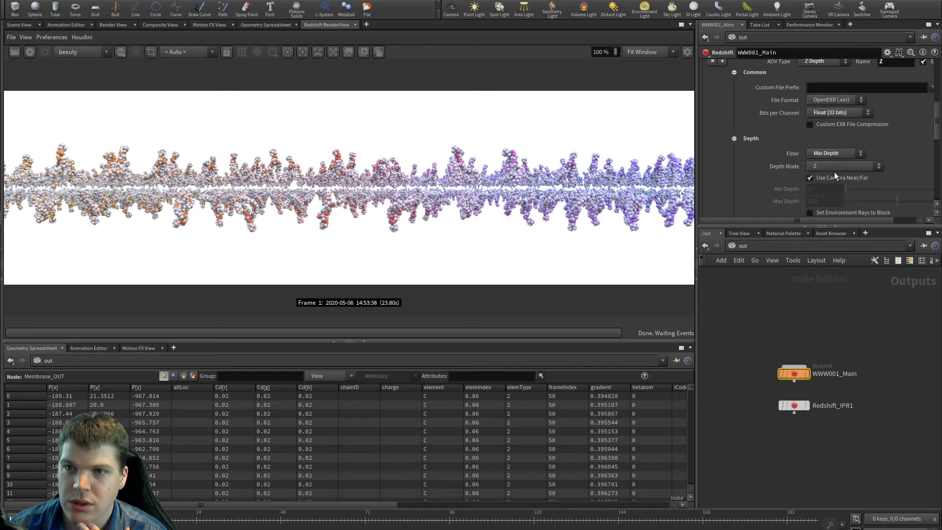
pyautogui.scroll(-2, 761, 183)
pyautogui.scroll(4, 760, 183)
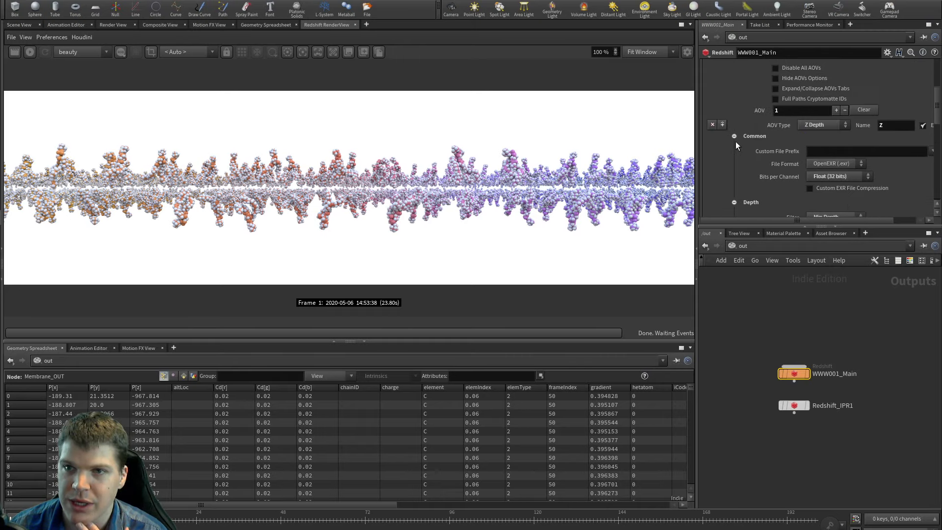
pyautogui.click(734, 136)
pyautogui.click(734, 146)
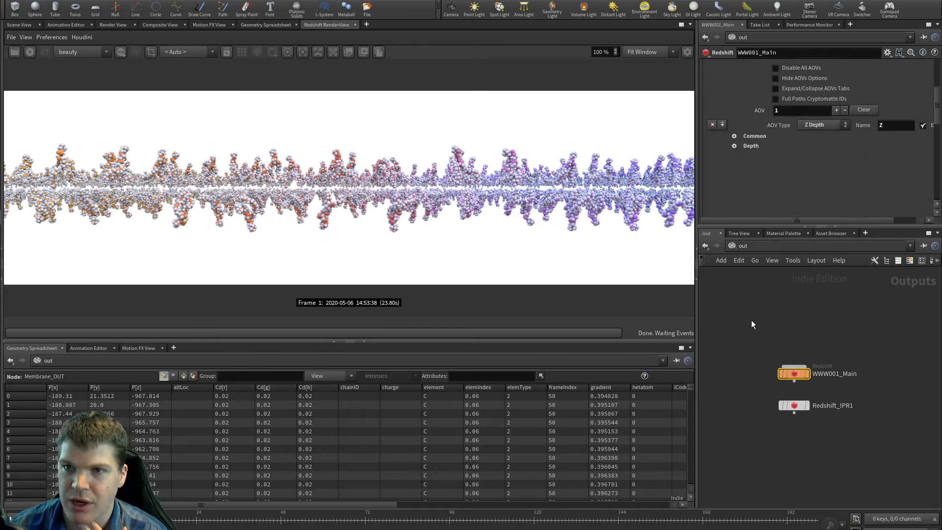
# Step: Insert a second AOV ahead of the Z Depth one and set its type to Custom
pyautogui.click(722, 125)
pyautogui.click(819, 125)
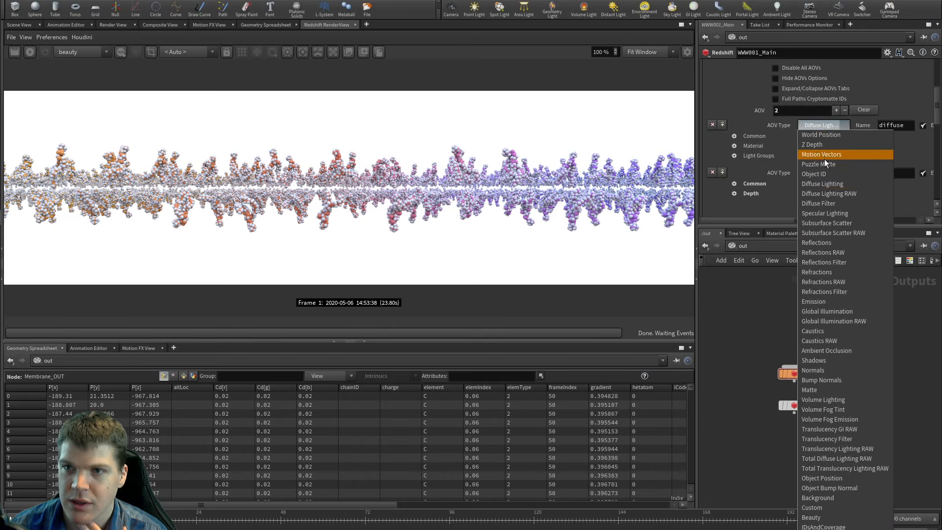
pyautogui.click(814, 508)
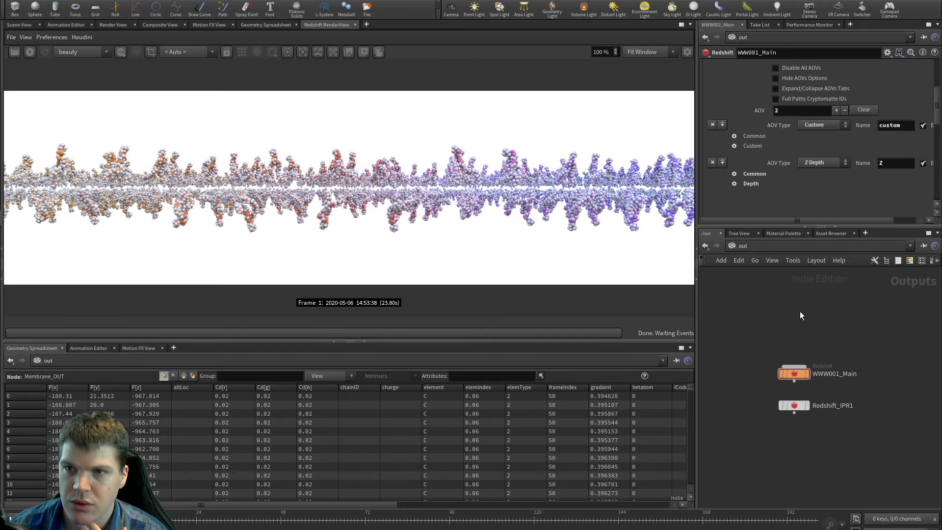
# Step: Name the Custom AOV puzzMatte and expand its Common and Custom settings
pyautogui.doubleClick(896, 126)
pyautogui.write('pu')
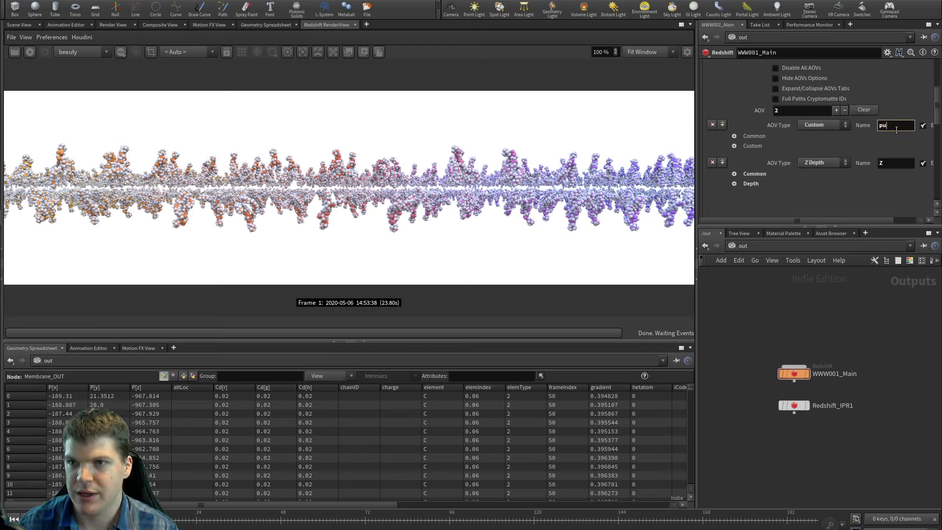
pyautogui.write('zzl')
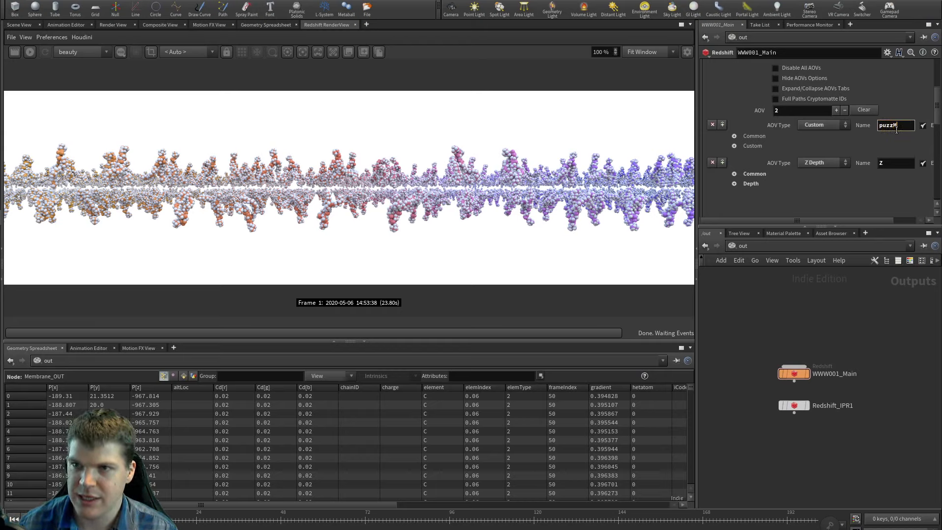
pyautogui.write('atte')
pyautogui.press('Return')
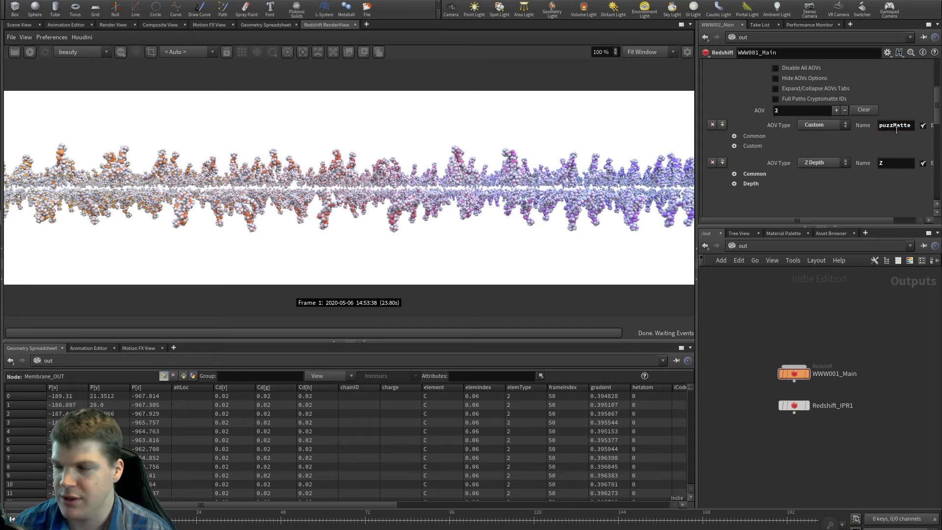
pyautogui.click(736, 135)
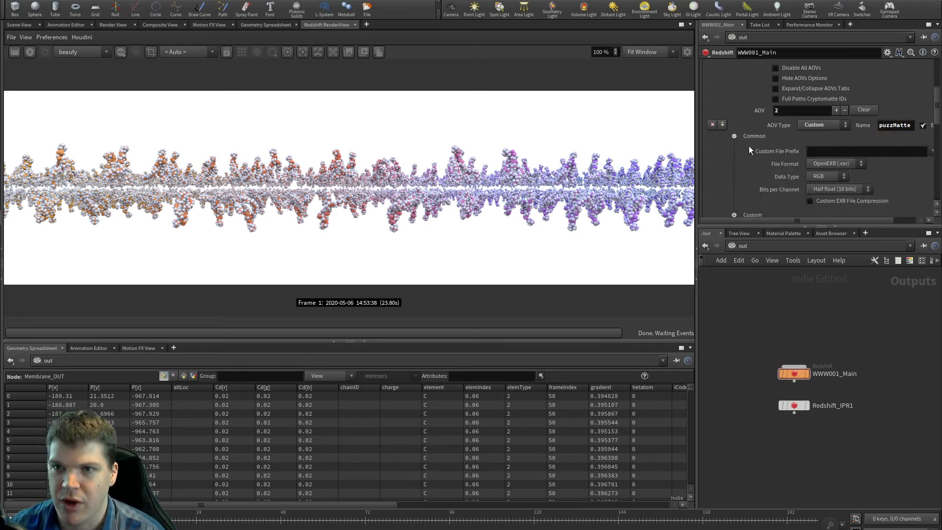
pyautogui.scroll(-3, 743, 176)
pyautogui.click(734, 177)
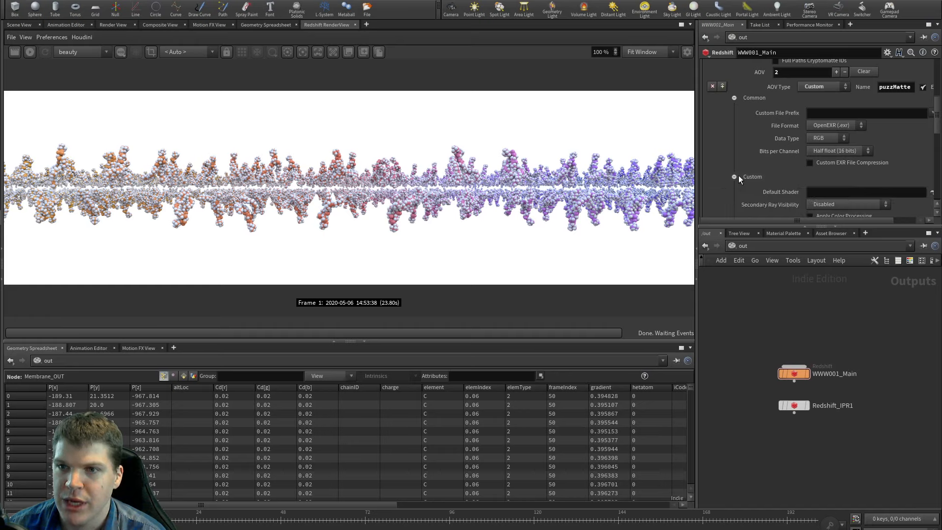
pyautogui.scroll(-3, 738, 175)
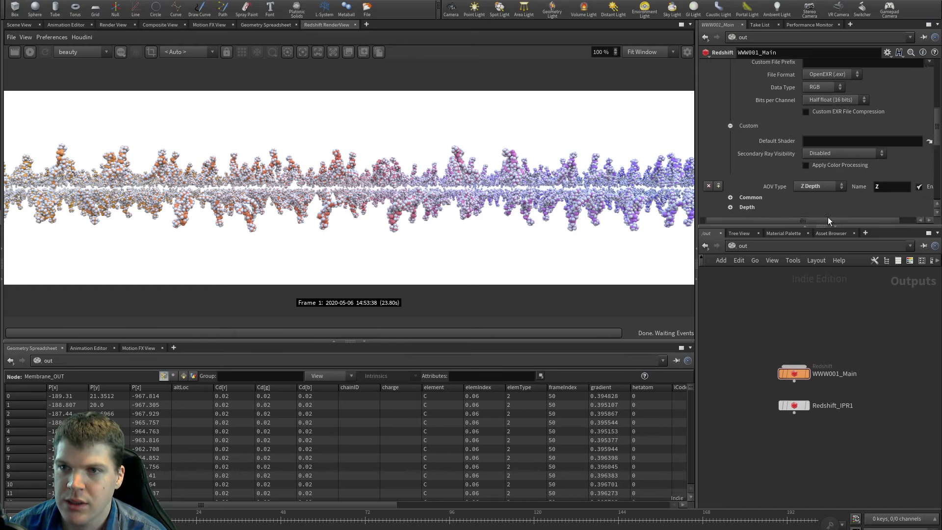
pyautogui.moveTo(828, 219); pyautogui.dragTo(851, 220)
# Step: Duplicate the lipid_rsMat material builder in the material network and rename the copy matte_rsMat
pyautogui.press('2')
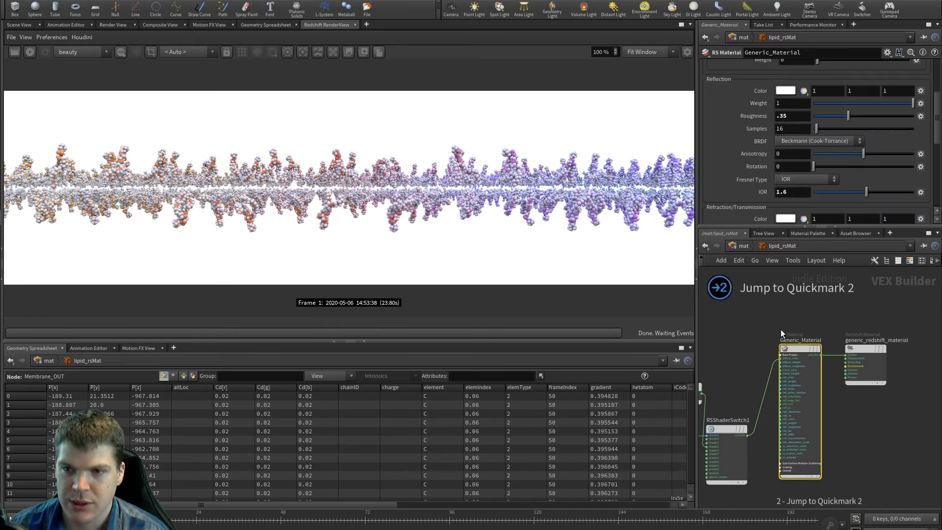
pyautogui.scroll(-2, 847, 415)
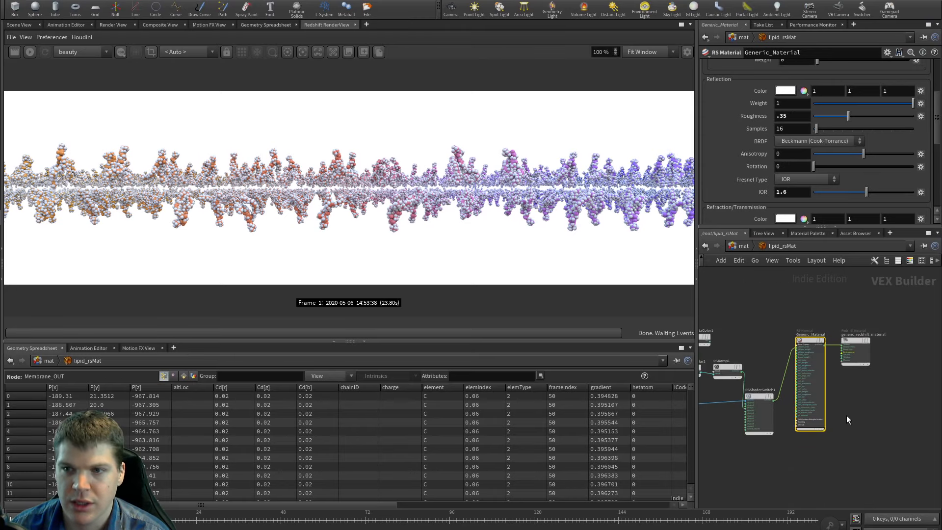
pyautogui.press('u')
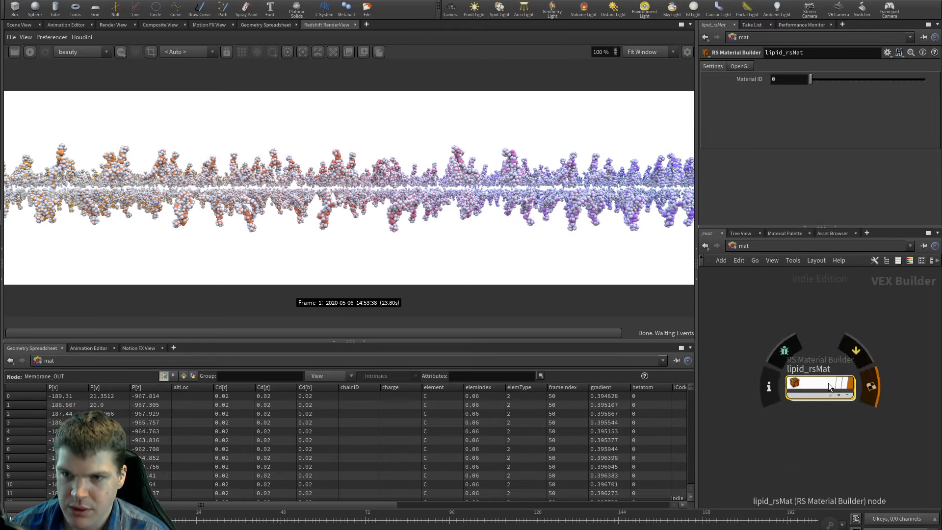
pyautogui.hotkey('ctrl', 'c')
pyautogui.hotkey('ctrl', 'v')
pyautogui.moveTo(823, 425); pyautogui.dragTo(746, 426)
pyautogui.click(804, 435)
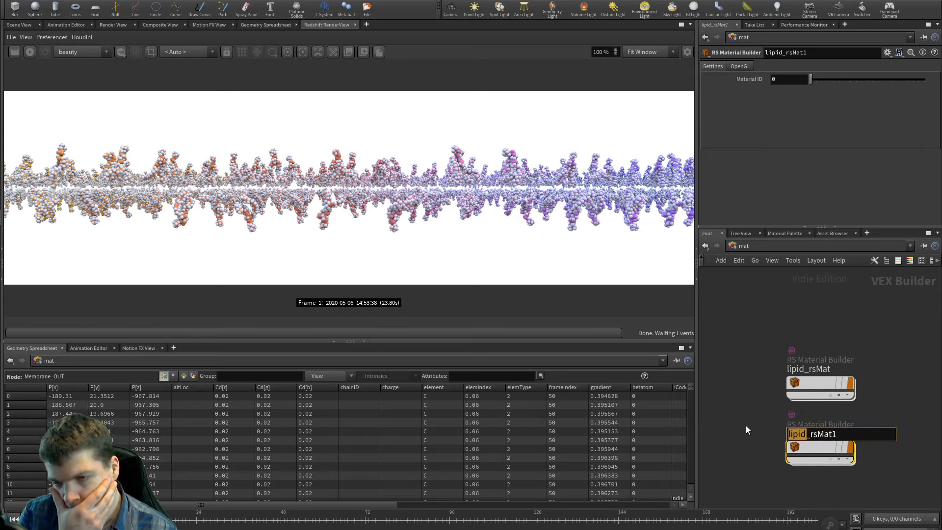
pyautogui.write('matte')
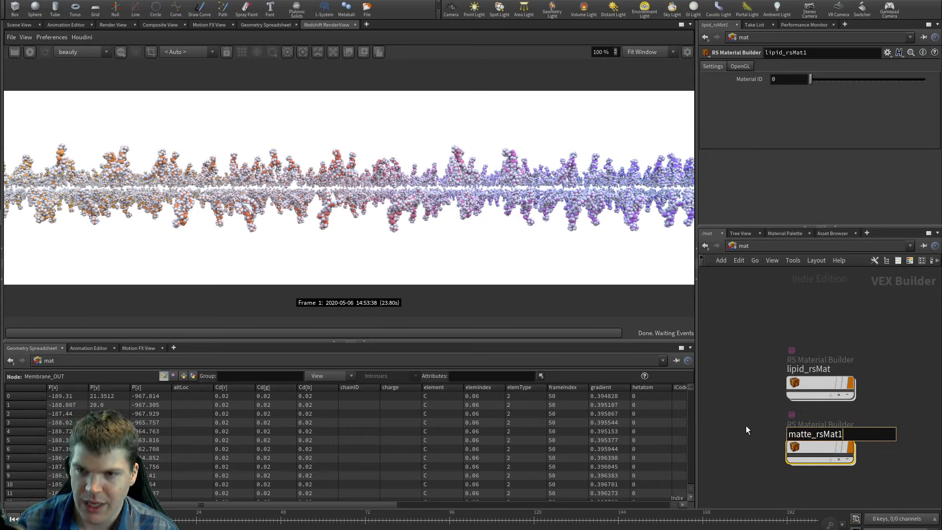
pyautogui.press('End')
pyautogui.press('BackSpace')
pyautogui.press('Return')
# Step: Delete the Generic_Material node inside matte_rsMat so the shader switch feeds the Redshift material output directly
pyautogui.doubleClick(819, 448)
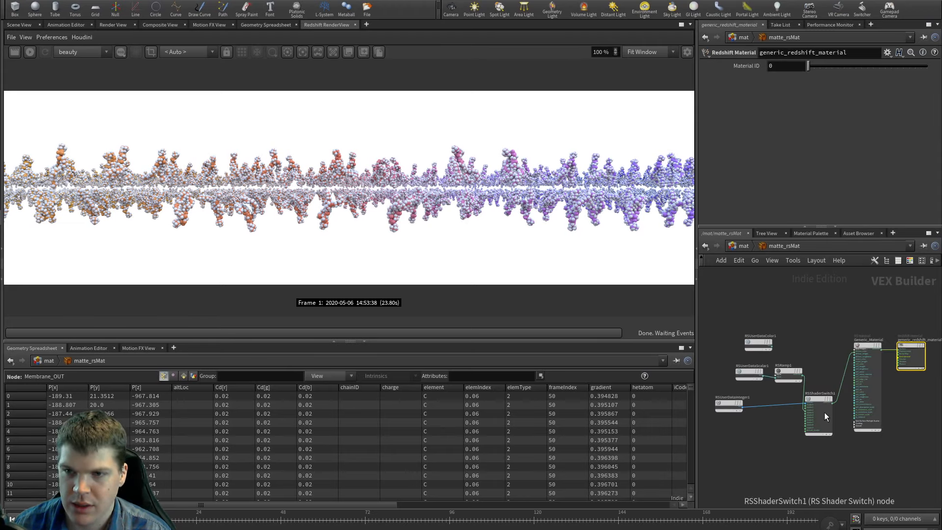
pyautogui.click(837, 363)
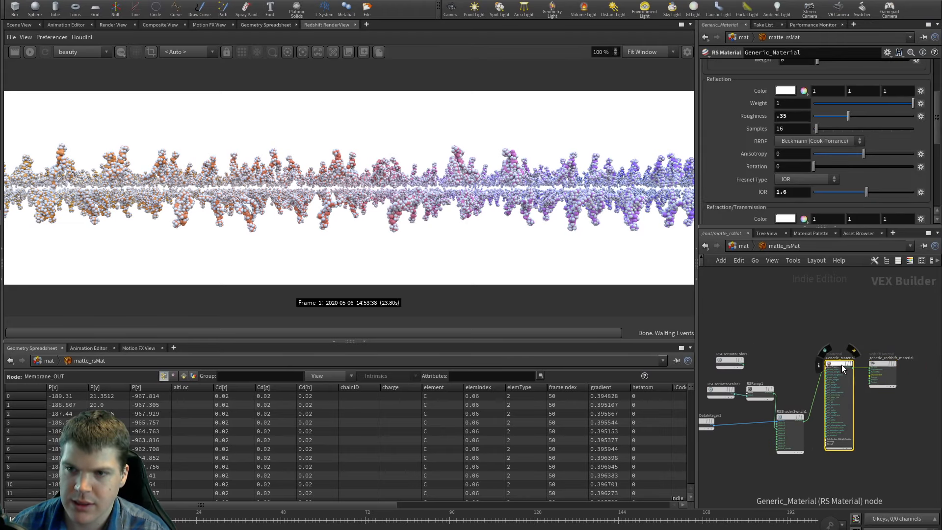
pyautogui.press('Delete')
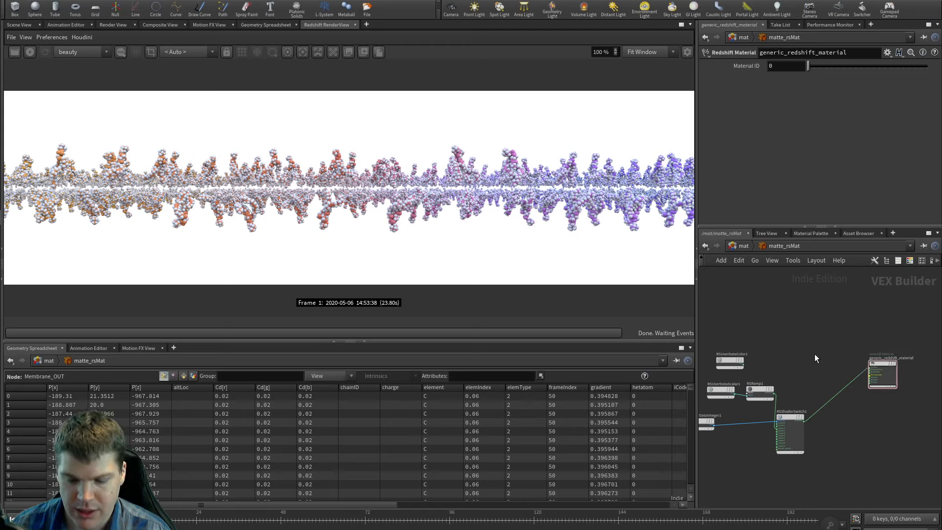
# Step: Assign /mat/matte_rsMat as the material of the Membrane geometry object
pyautogui.press('1')
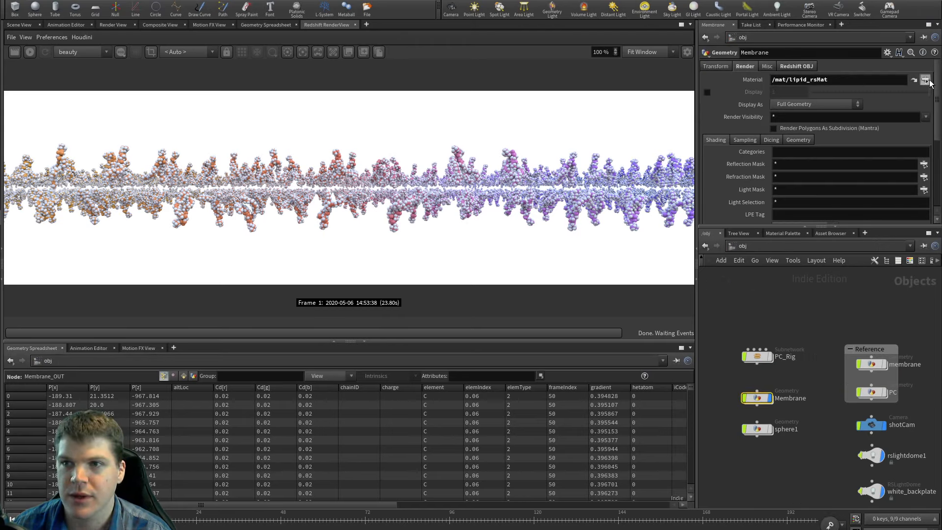
pyautogui.click(925, 80)
pyautogui.doubleClick(856, 46)
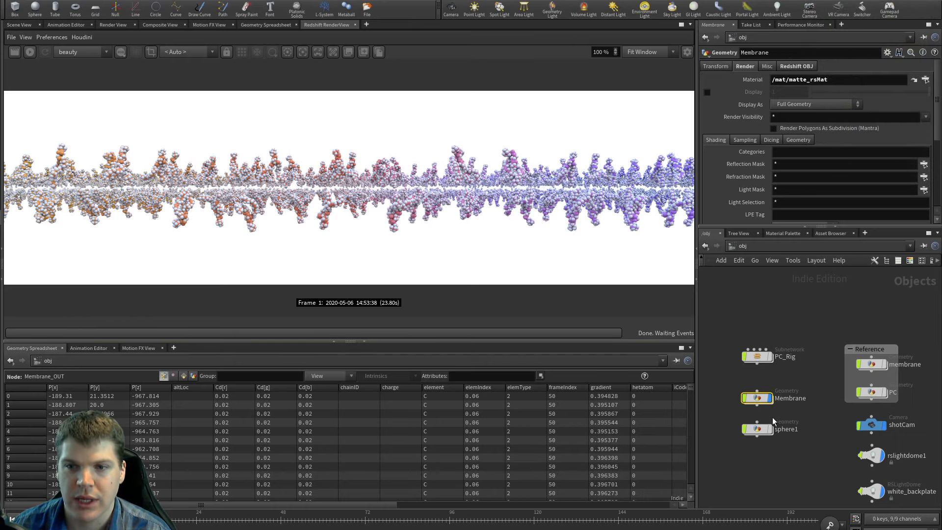
# Step: Delete the RSUserDataScalar1 and RSRamp1 nodes from the matte_rsMat network
pyautogui.doubleClick(757, 398)
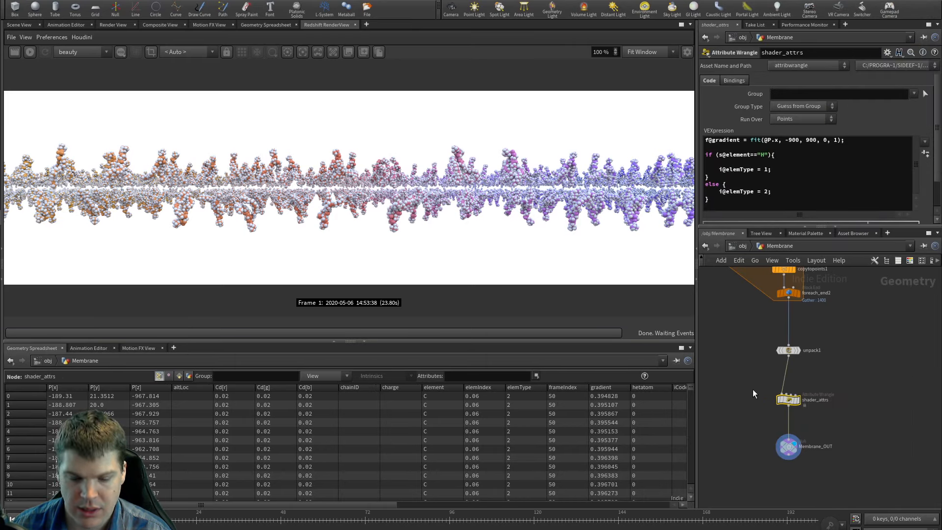
pyautogui.press('2')
pyautogui.press('3')
pyautogui.press('u')
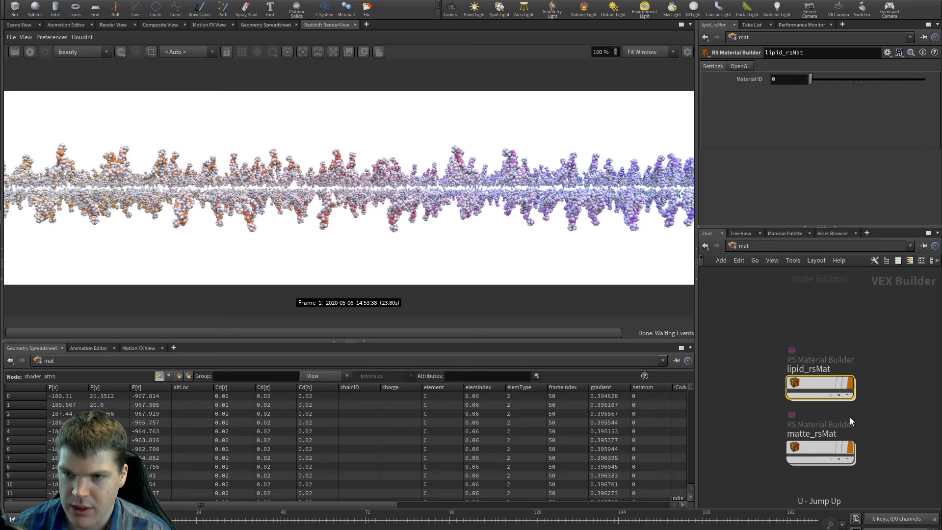
pyautogui.doubleClick(818, 447)
pyautogui.moveTo(804, 373); pyautogui.dragTo(920, 303, button='middle')
pyautogui.scroll(4, 849, 343)
pyautogui.moveTo(747, 308); pyautogui.dragTo(852, 347)
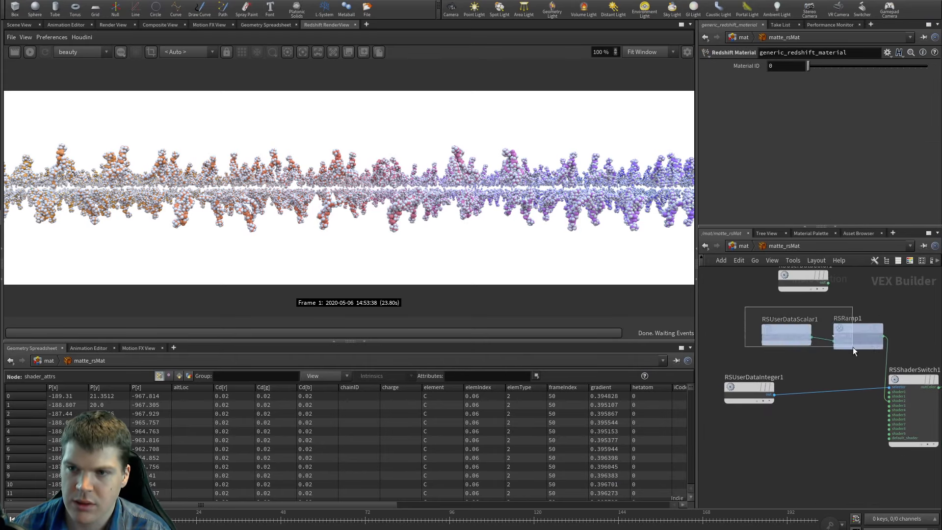
pyautogui.press('Delete')
# Step: On RSShaderSwitch1, give Shader 1 a red palette colour and Shader 2 a green one
pyautogui.click(921, 386)
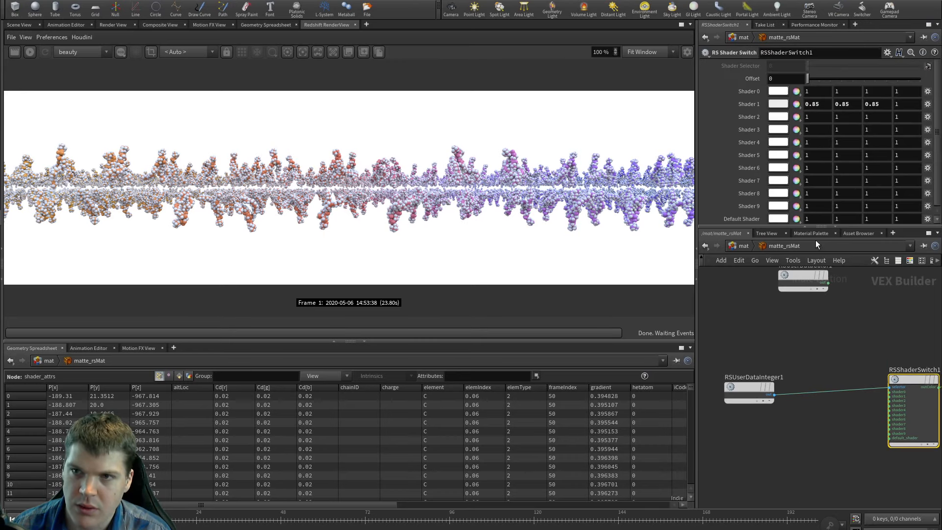
pyautogui.click(780, 104)
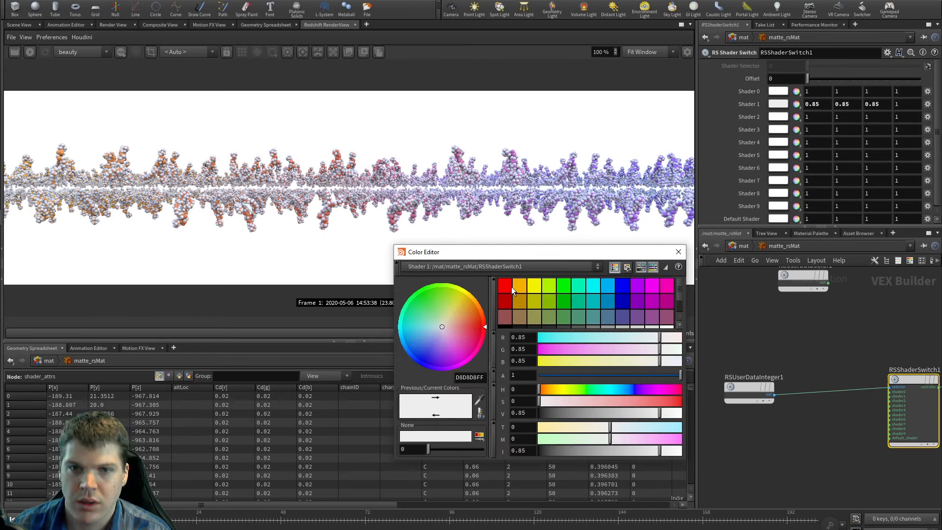
pyautogui.click(505, 285)
pyautogui.click(780, 116)
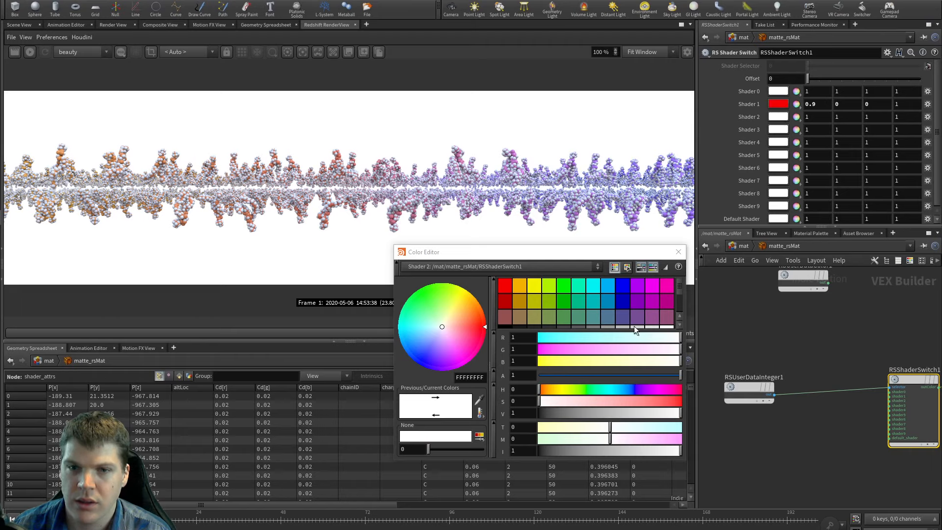
pyautogui.click(559, 290)
# Step: Set the red component of Shader 1 to 1 and the green component of Shader 2 to 1
pyautogui.doubleClick(813, 105)
pyautogui.write('1')
pyautogui.press('Tab')
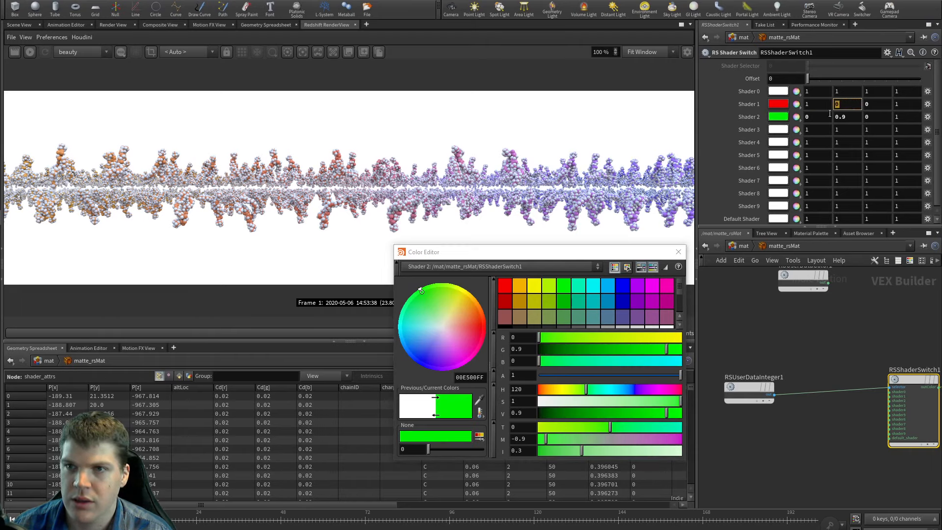
pyautogui.click(845, 118)
pyautogui.press('Tab')
pyautogui.doubleClick(845, 117)
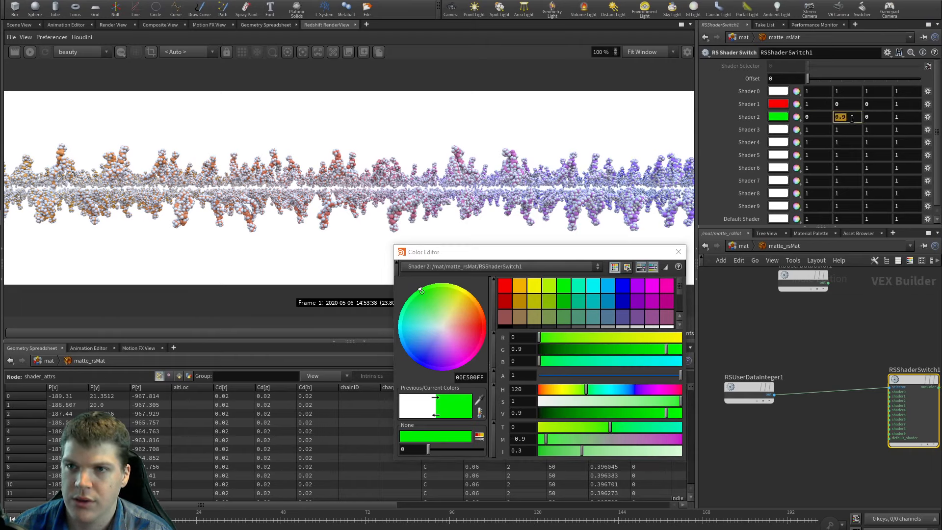
pyautogui.write('1')
pyautogui.press('Return')
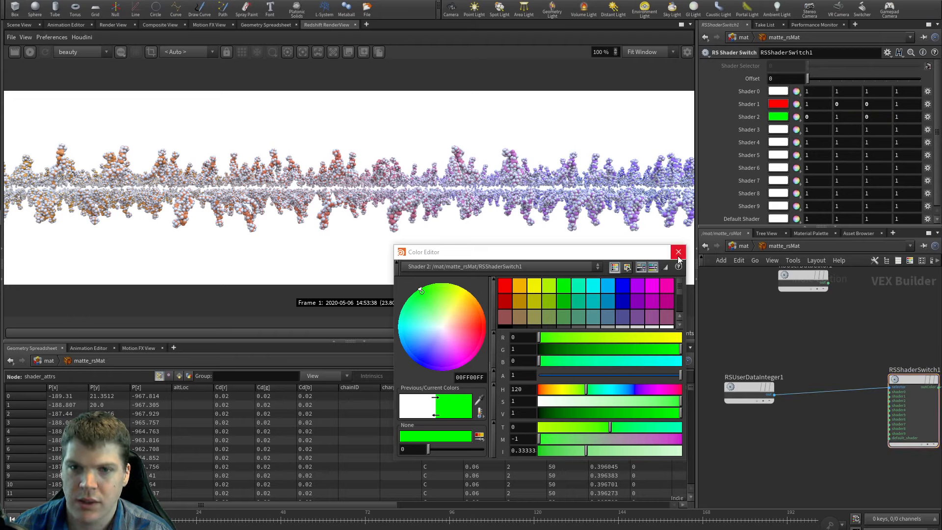
pyautogui.click(678, 255)
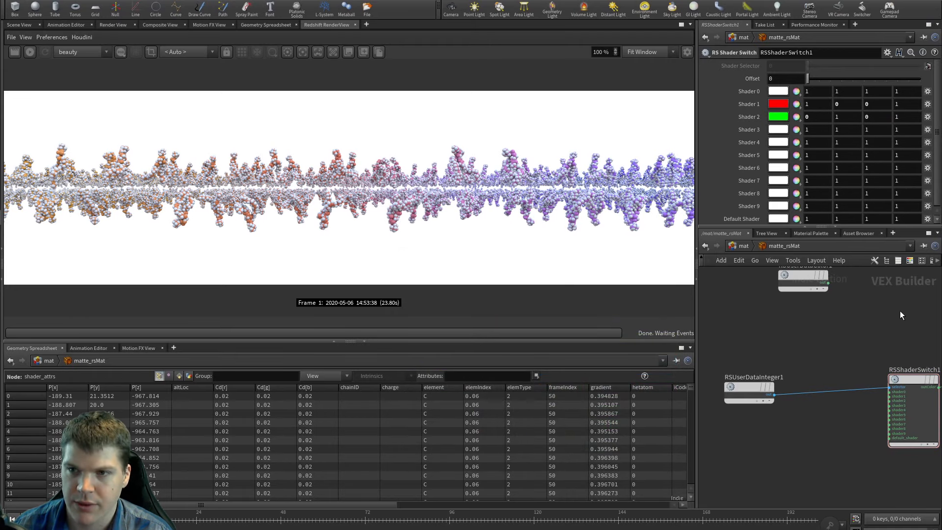
# Step: Render the matte preview and inspect its alpha, red and green channels individually before returning to RGB display
pyautogui.moveTo(857, 368); pyautogui.dragTo(817, 363, button='middle')
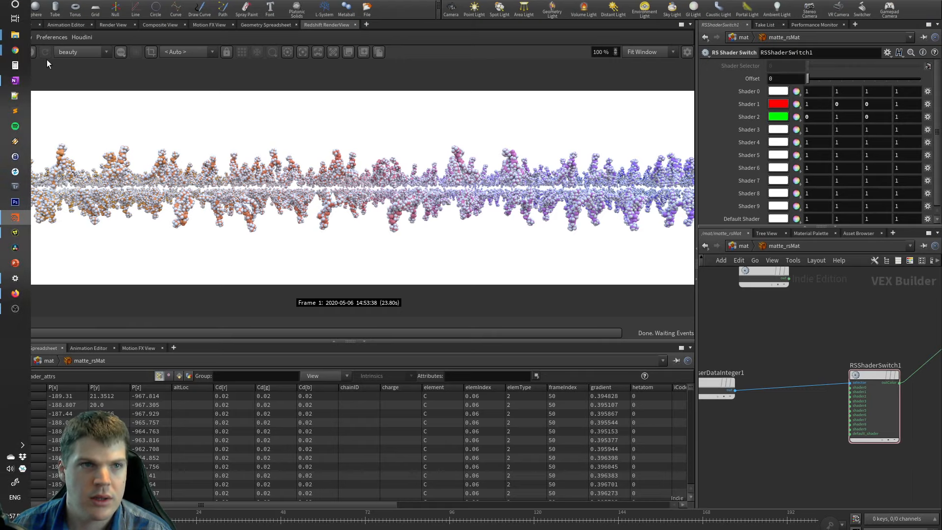
pyautogui.click(32, 54)
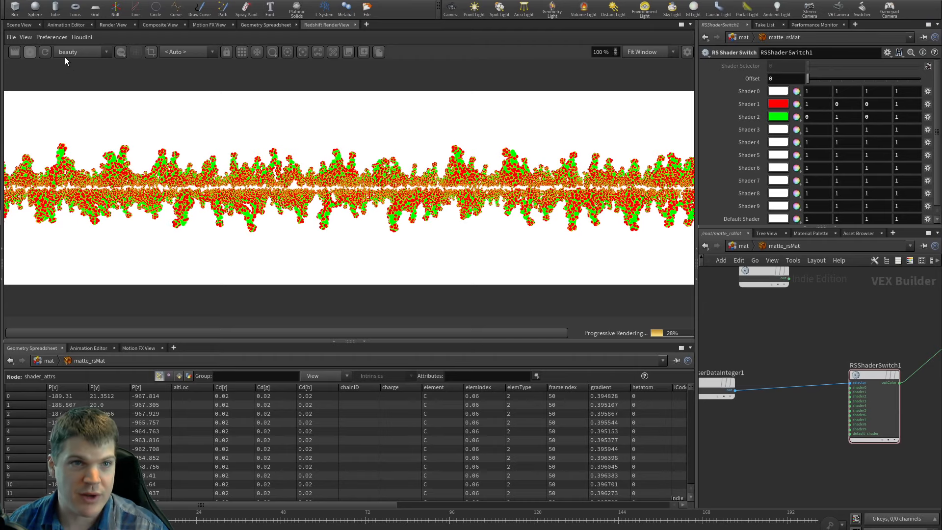
pyautogui.click(120, 51)
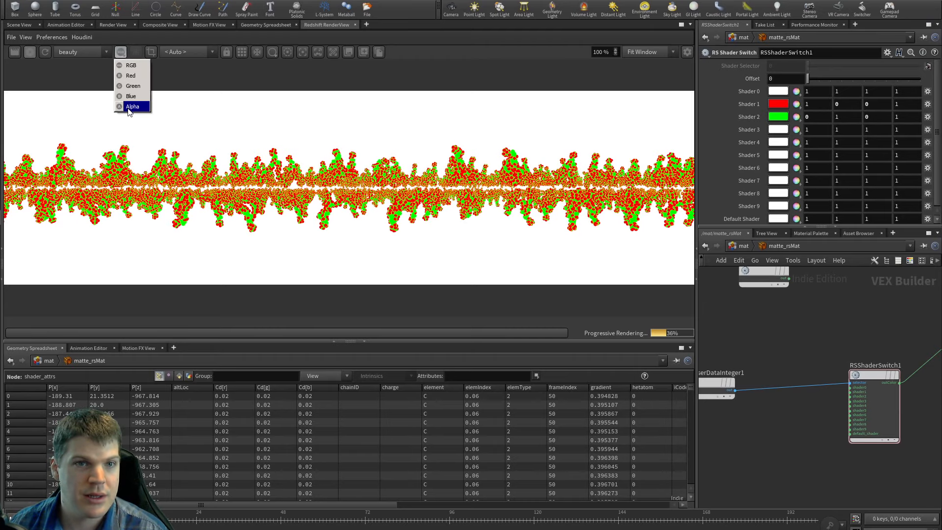
pyautogui.click(129, 106)
pyautogui.click(121, 52)
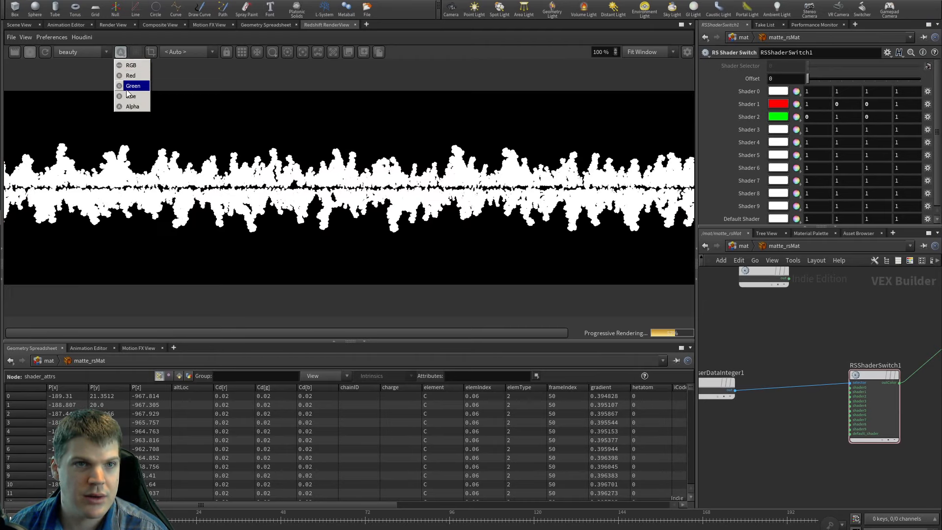
pyautogui.click(129, 86)
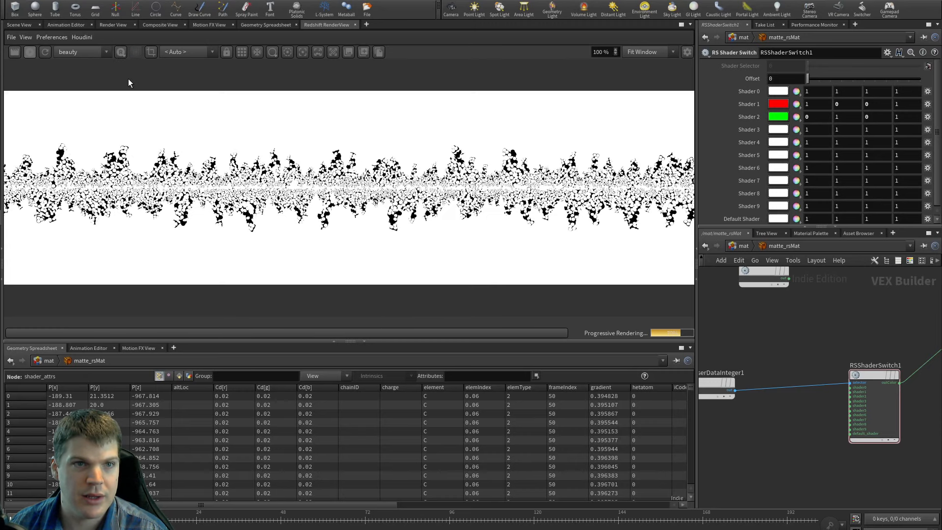
pyautogui.click(118, 52)
pyautogui.click(121, 54)
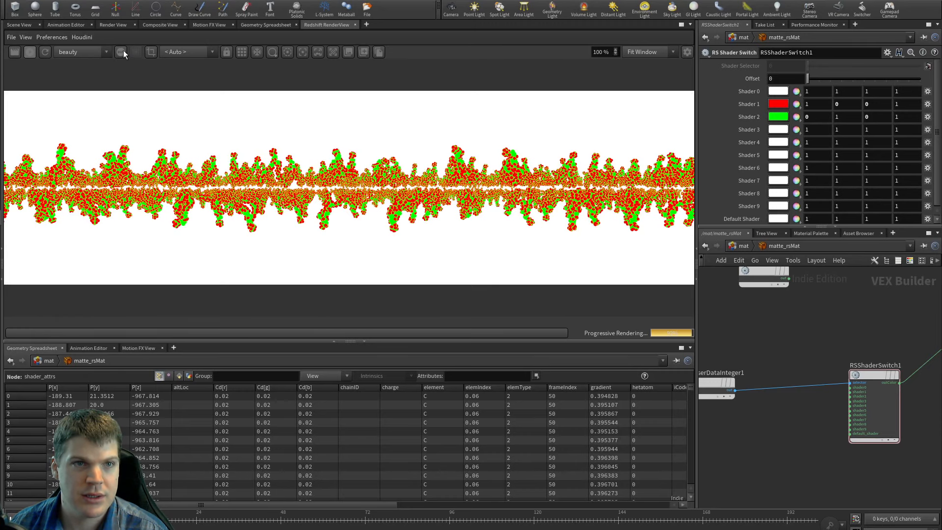
pyautogui.click(123, 51)
pyautogui.click(130, 86)
pyautogui.click(121, 53)
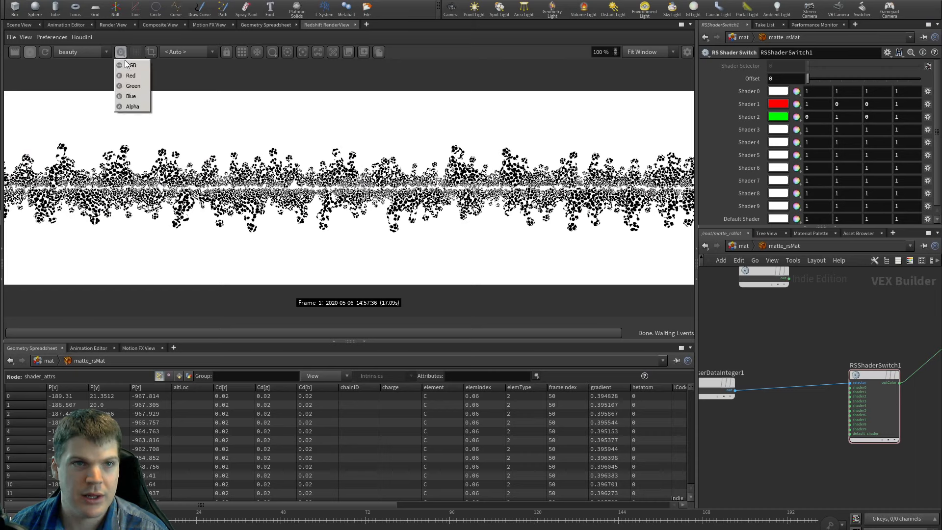
pyautogui.click(128, 65)
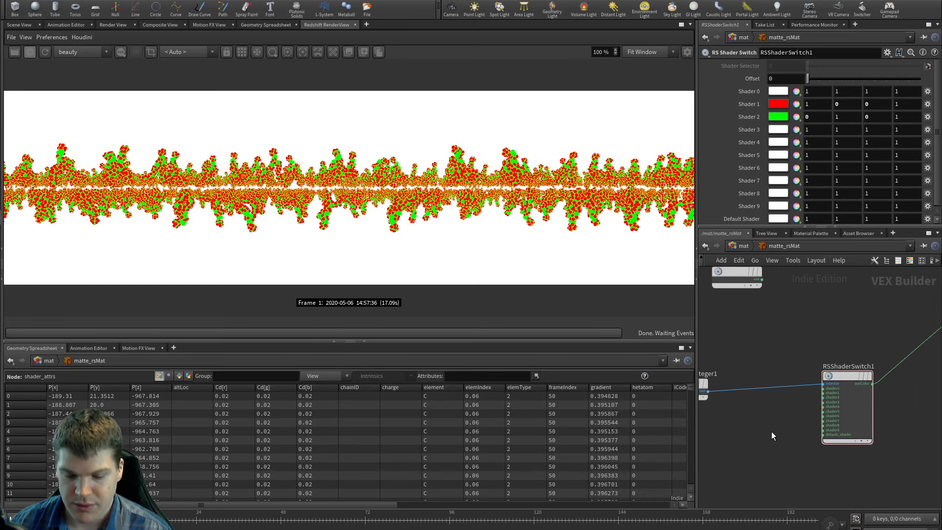
# Step: In the WWW001_Main render node, set the custom AOV's Default Shader to /mat/matte_rsMat
pyautogui.press('u')
pyautogui.press('1')
pyautogui.press('3')
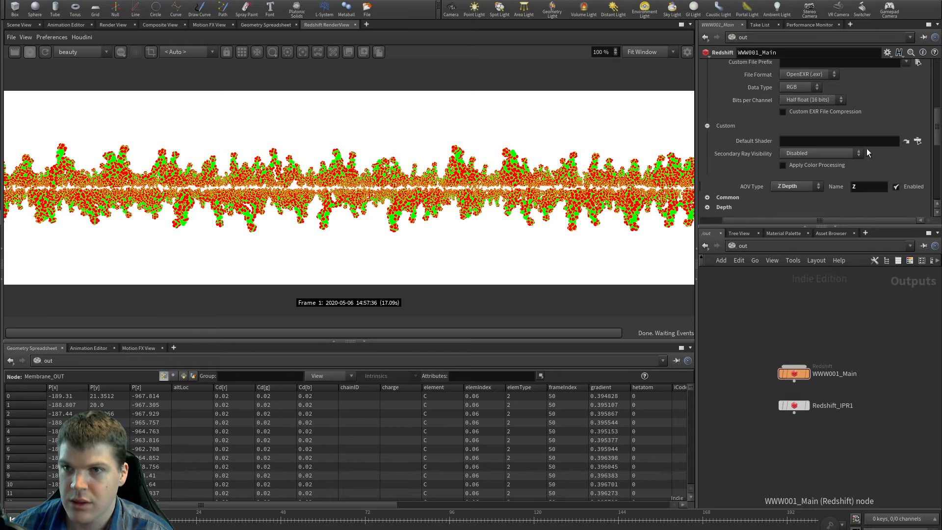
pyautogui.click(918, 141)
pyautogui.doubleClick(853, 48)
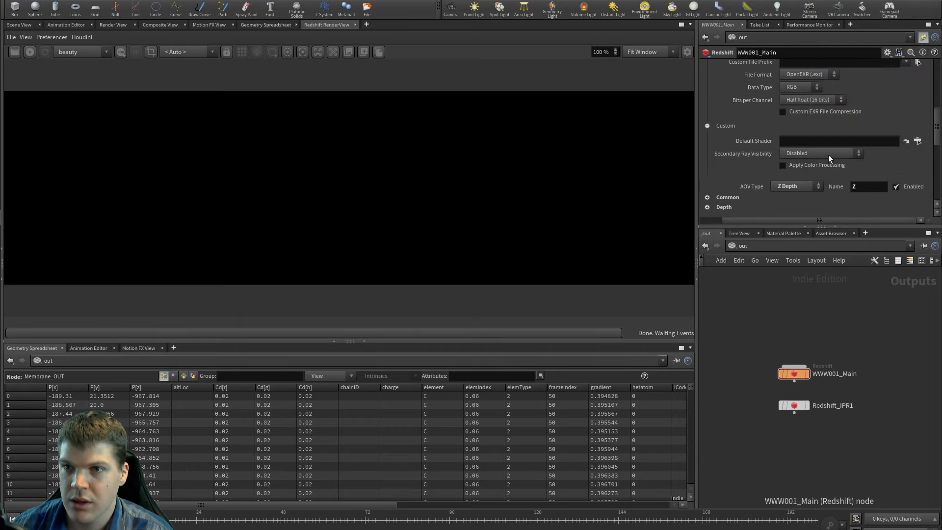
pyautogui.click(802, 154)
pyautogui.click(802, 154)
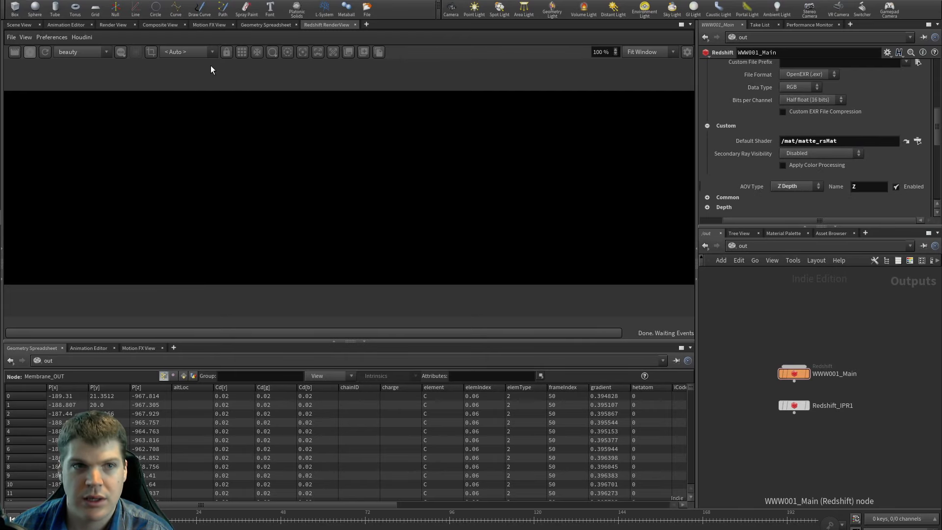
# Step: Assign /mat/lipid_rsMat as the material of the Membrane geometry object
pyautogui.press('1')
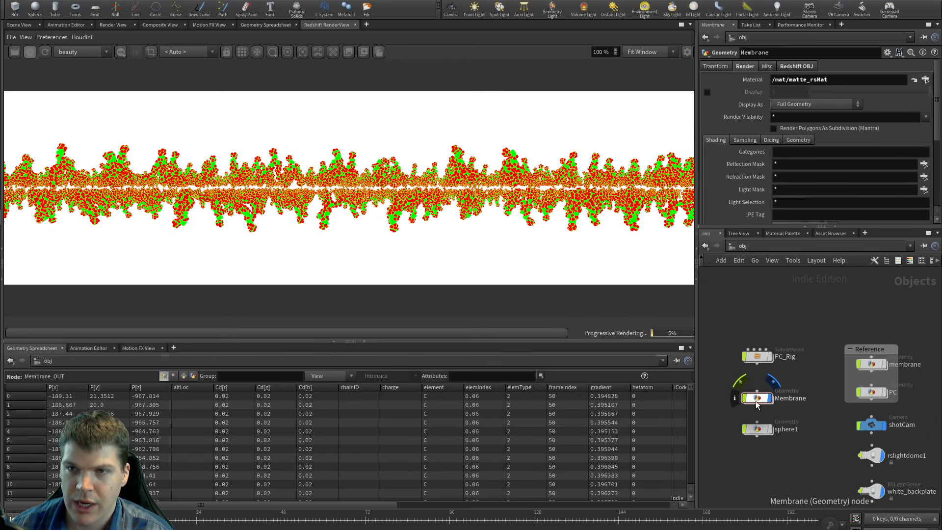
pyautogui.click(783, 65)
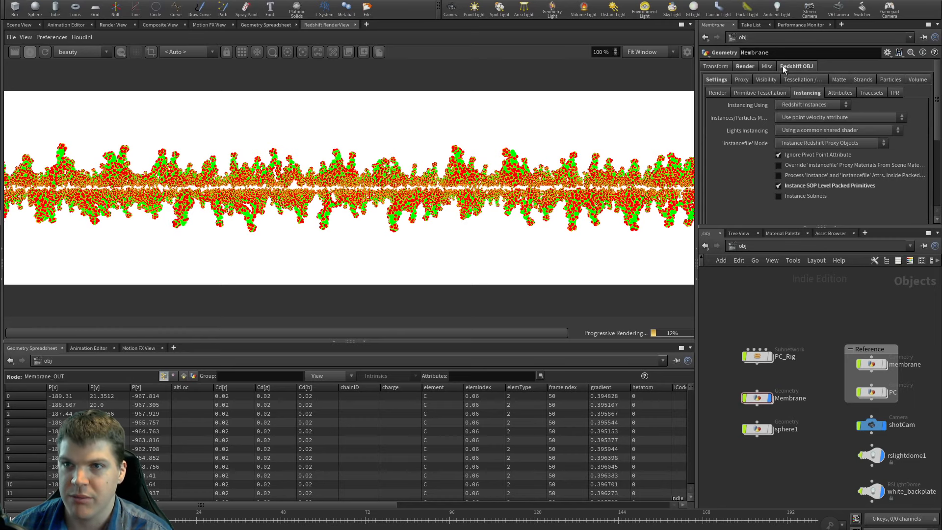
pyautogui.click(741, 66)
pyautogui.click(915, 79)
pyautogui.doubleClick(863, 38)
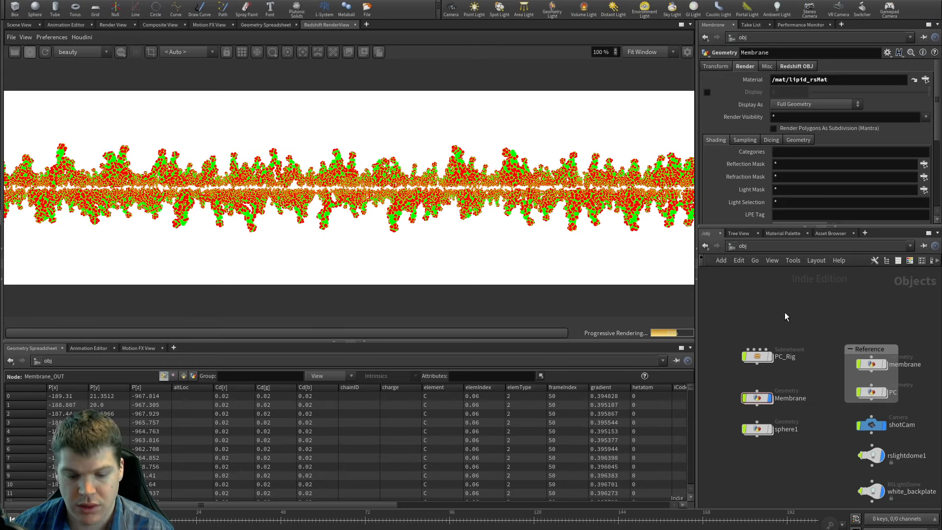
# Step: Limit the WWW001_Main preview to a region of the membrane and restart the render
pyautogui.press('3')
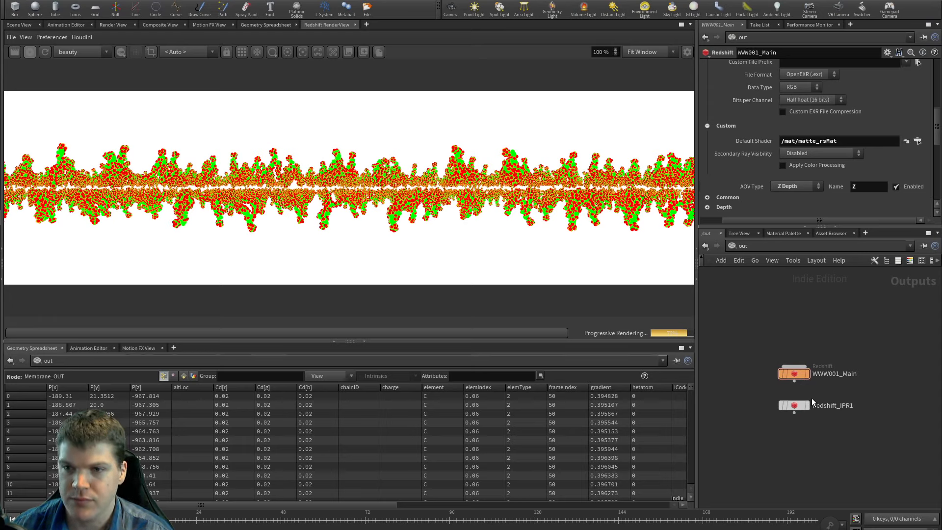
pyautogui.click(795, 374)
pyautogui.scroll(10, 724, 118)
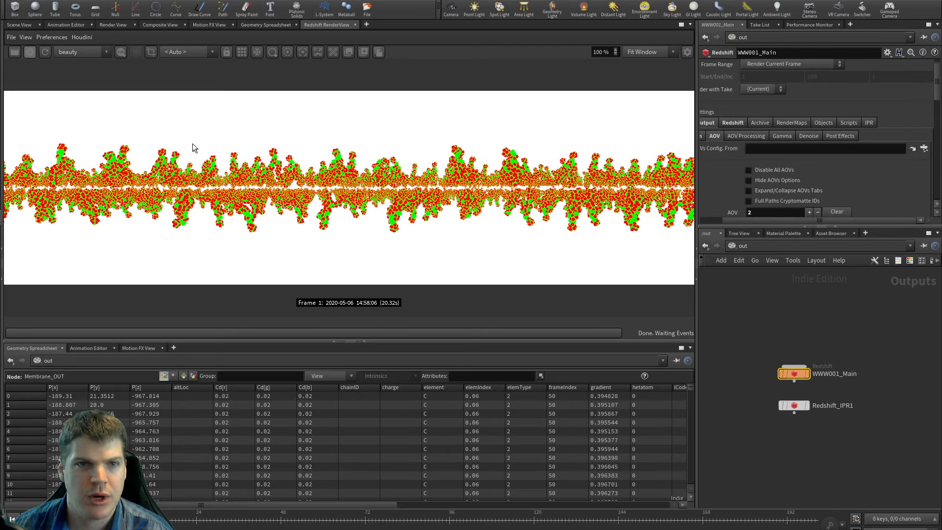
pyautogui.click(241, 51)
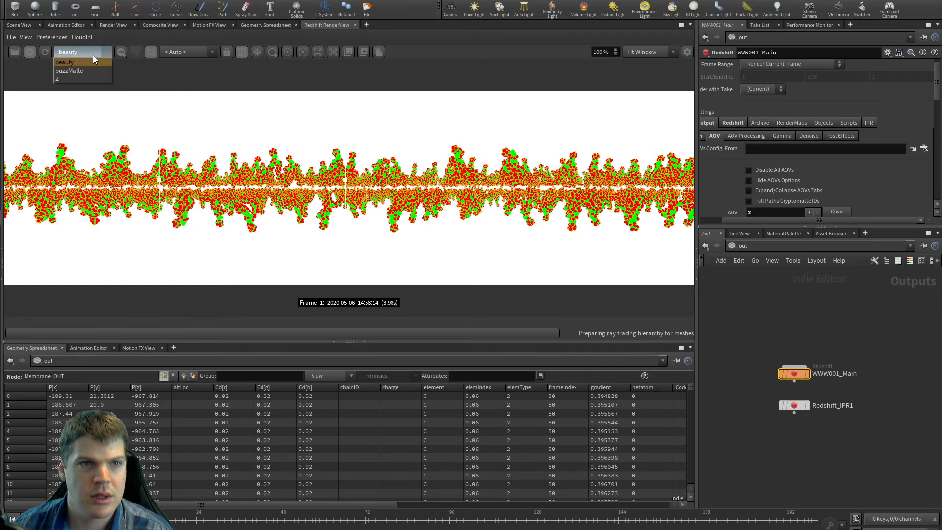
pyautogui.moveTo(144, 175); pyautogui.dragTo(283, 166, button='middle')
pyautogui.scroll(5, 274, 168)
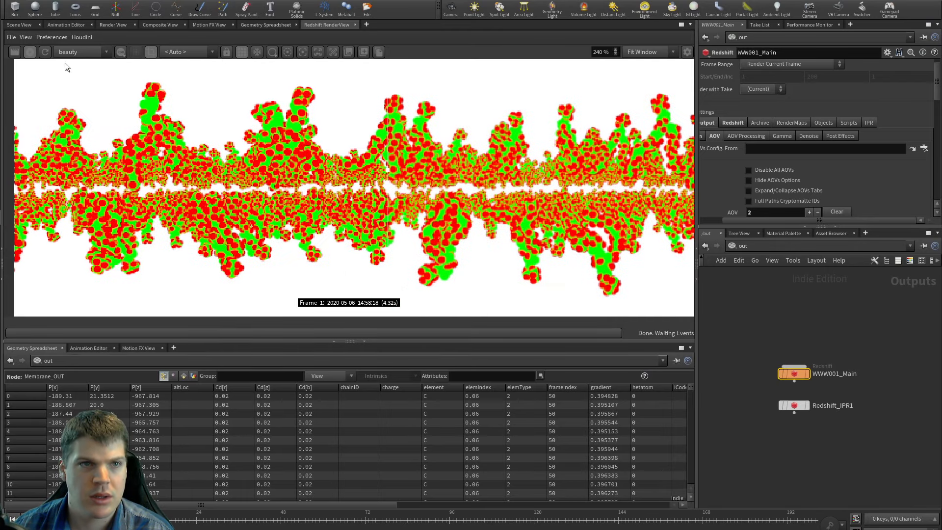
pyautogui.click(45, 52)
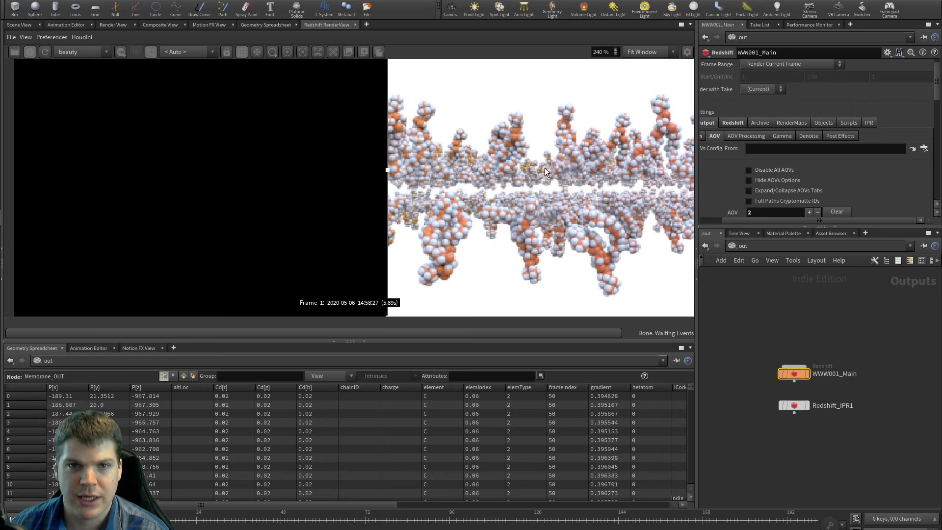
# Step: Display the puzzMatte and Z AOVs of the rendered membrane region
pyautogui.moveTo(573, 157); pyautogui.dragTo(323, 165, button='middle')
pyautogui.click(88, 52)
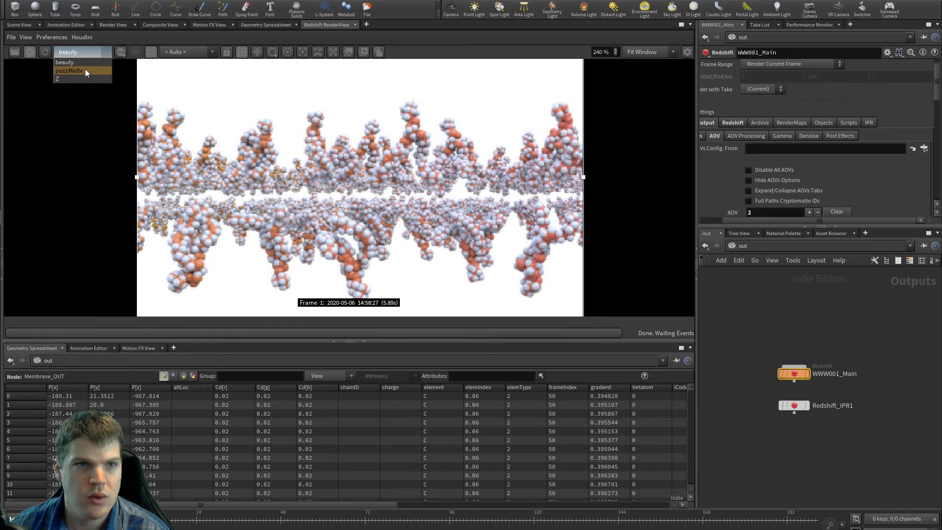
pyautogui.click(84, 70)
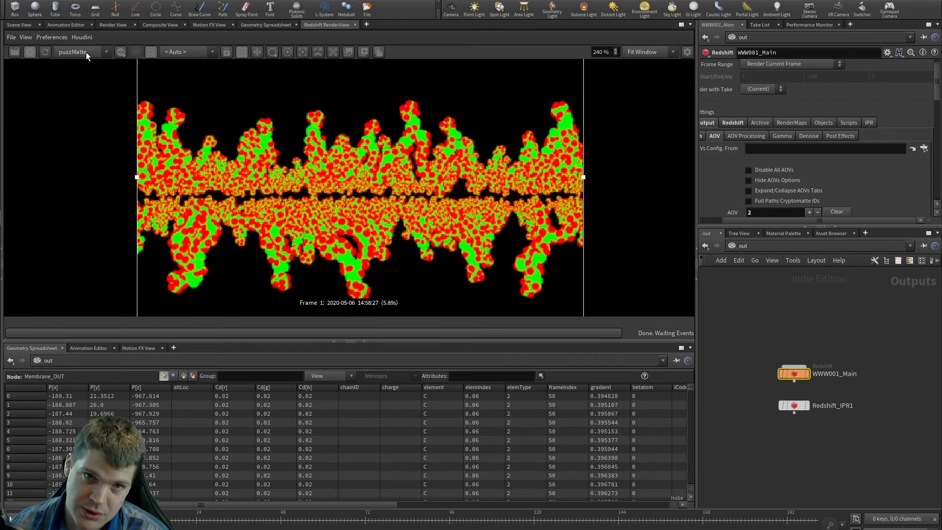
pyautogui.click(88, 52)
pyautogui.click(81, 84)
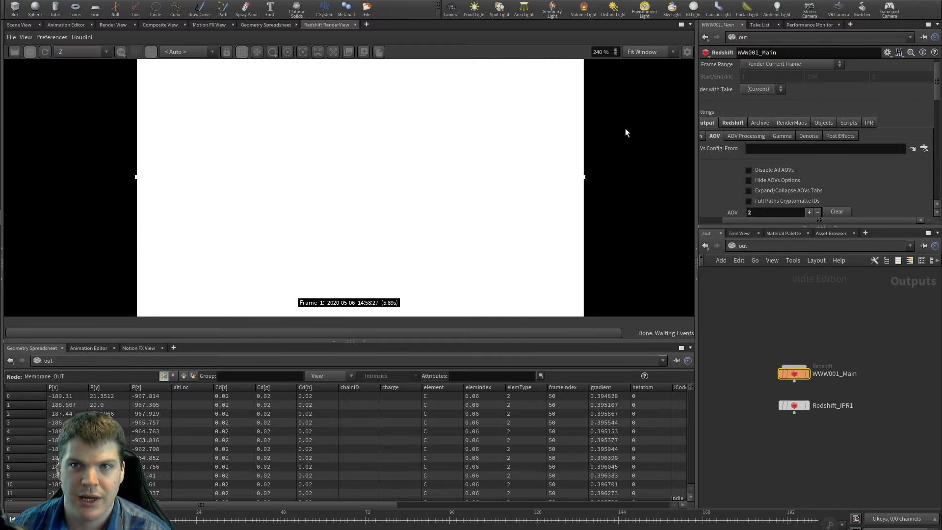
# Step: Open the render view's pixel value readout and display the beauty pass again
pyautogui.click(687, 52)
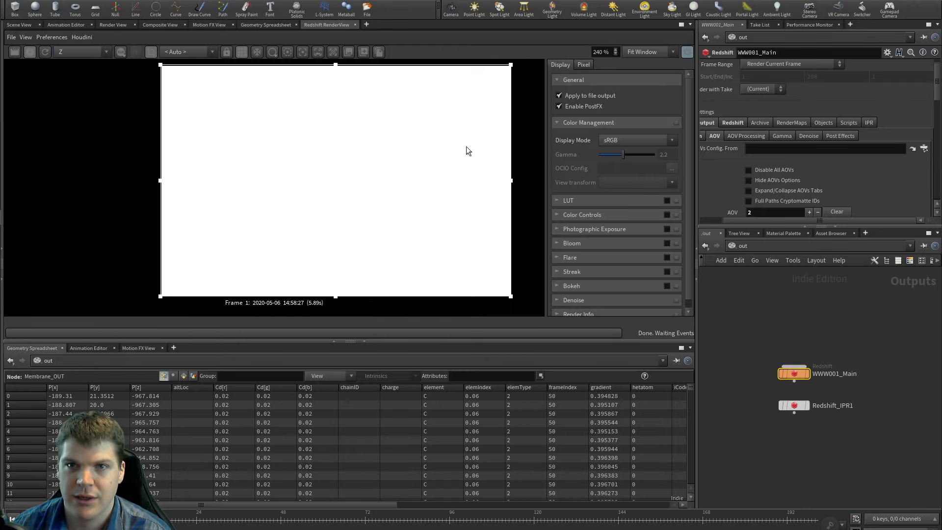
pyautogui.click(582, 66)
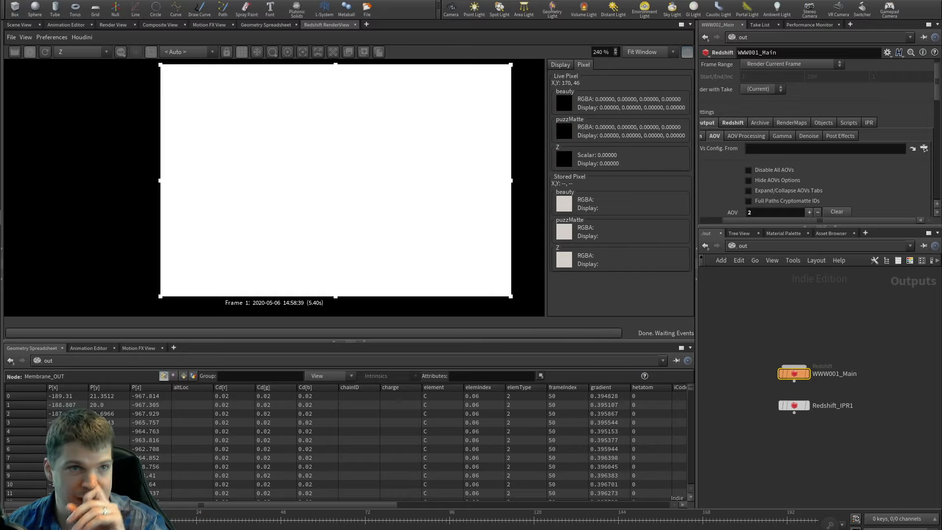
pyautogui.click(81, 51)
pyautogui.click(73, 56)
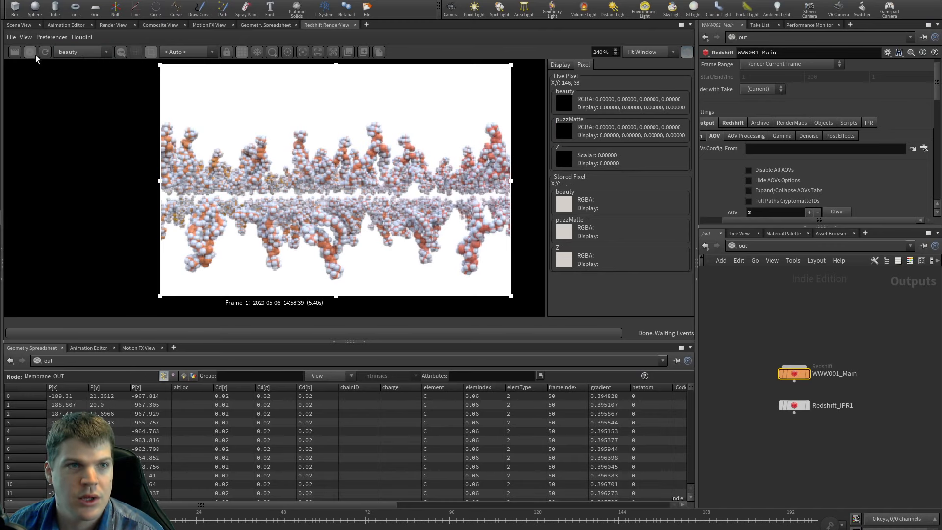
# Step: Set the render preview to Fixed Scaling and inspect the membrane's pixel values across the AOVs
pyautogui.click(647, 51)
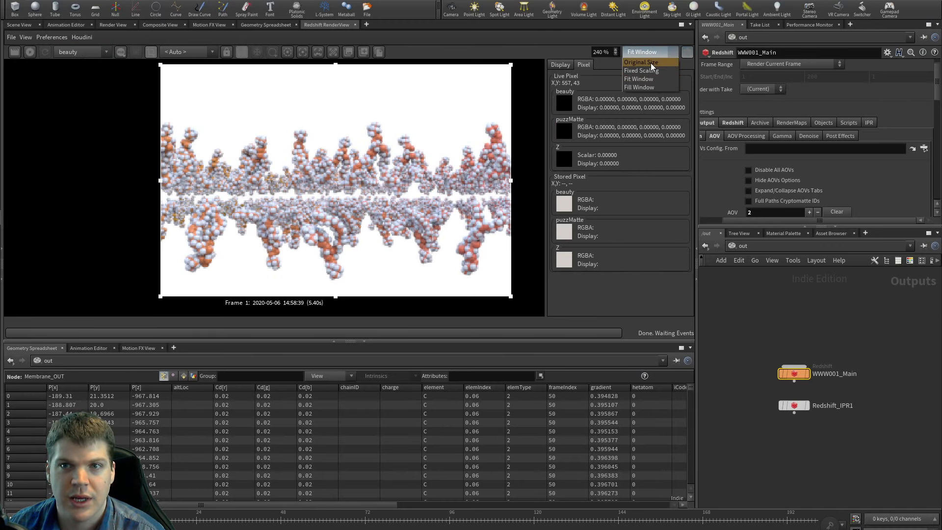
pyautogui.click(651, 70)
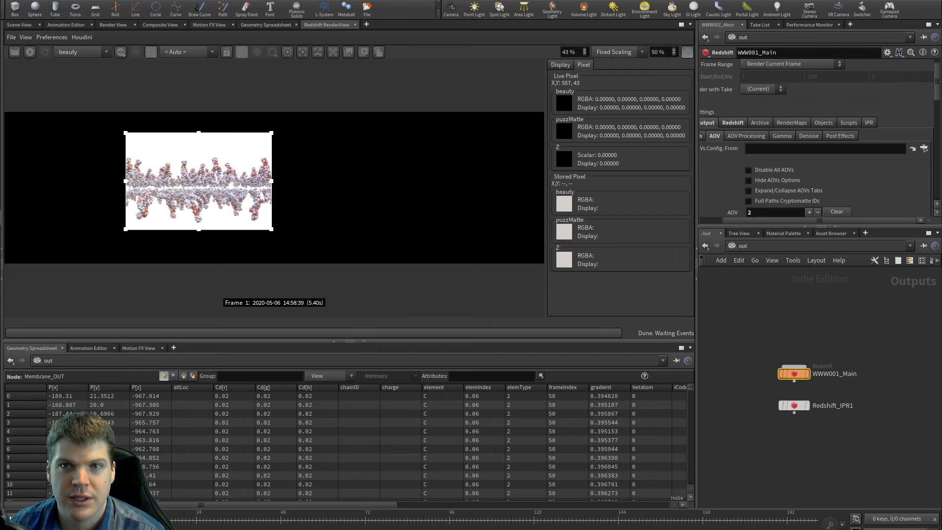
pyautogui.scroll(5, 205, 180)
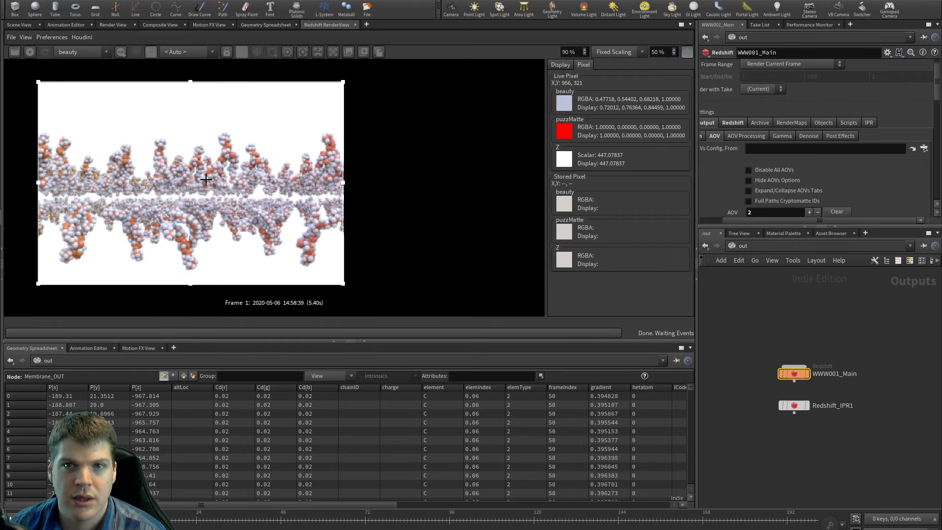
# Step: Restart the membrane render preview and set its Fixed Scaling to 100%
pyautogui.moveTo(203, 181); pyautogui.dragTo(268, 183, button='middle')
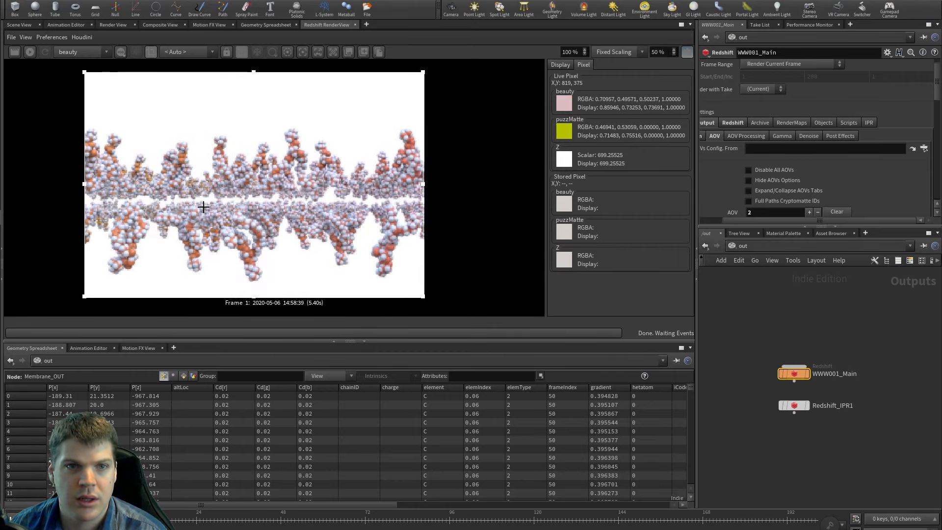
pyautogui.click(29, 52)
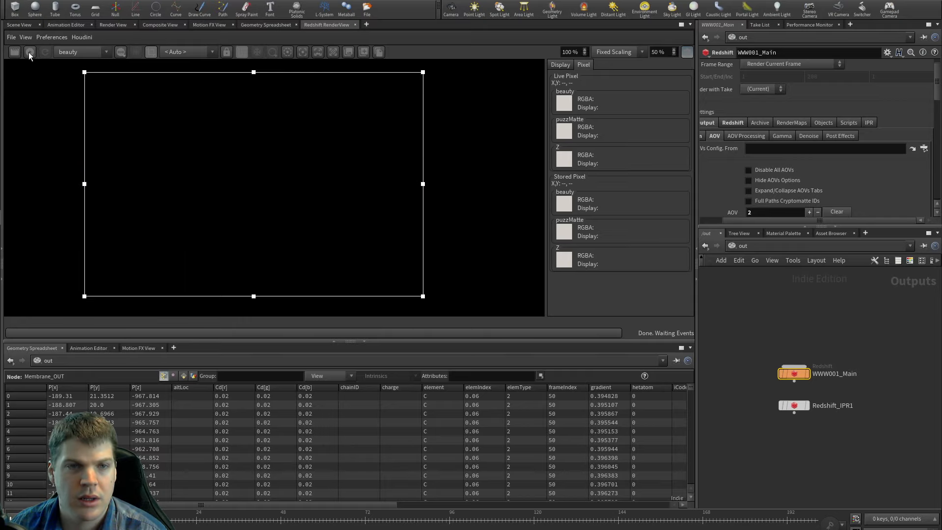
pyautogui.doubleClick(654, 51)
pyautogui.write('100')
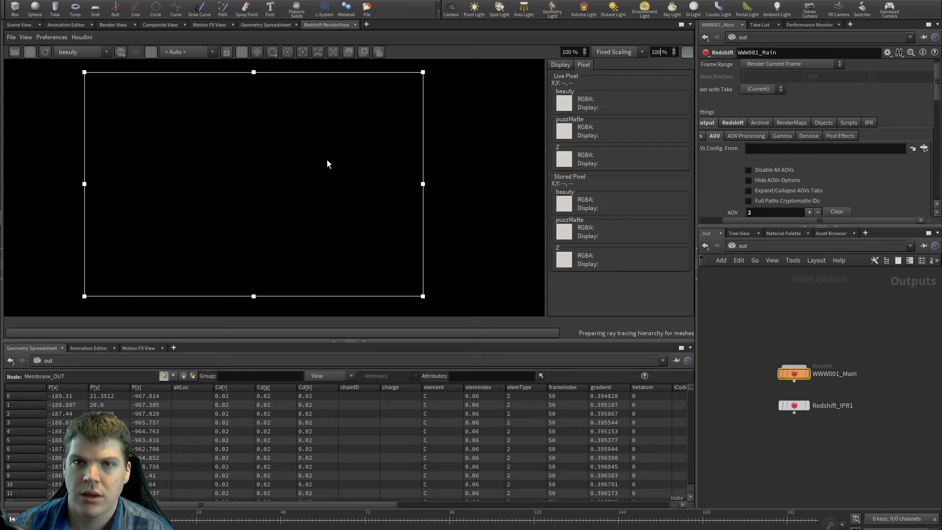
pyautogui.press('Return')
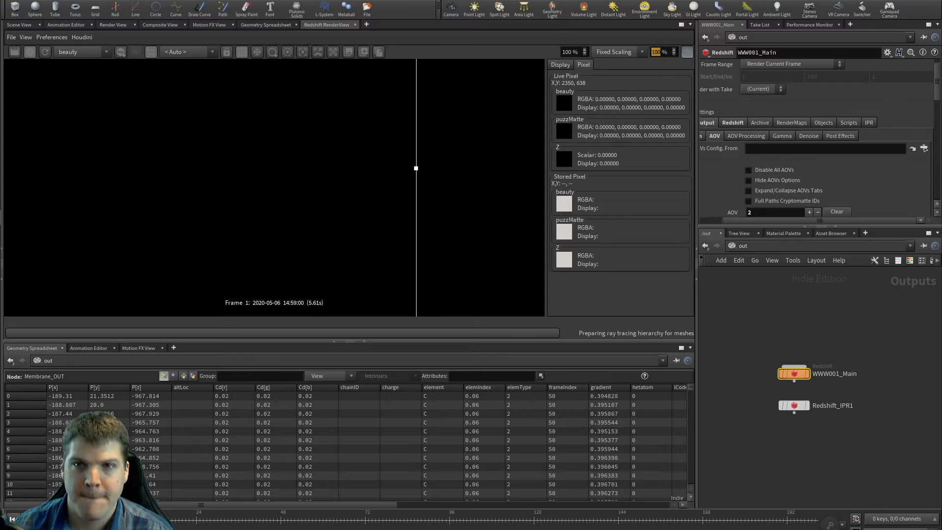
# Step: Inspect the full-resolution membrane render up close and as a whole, sampling pixel values over areas of it
pyautogui.moveTo(265, 181); pyautogui.dragTo(322, 187, button='middle')
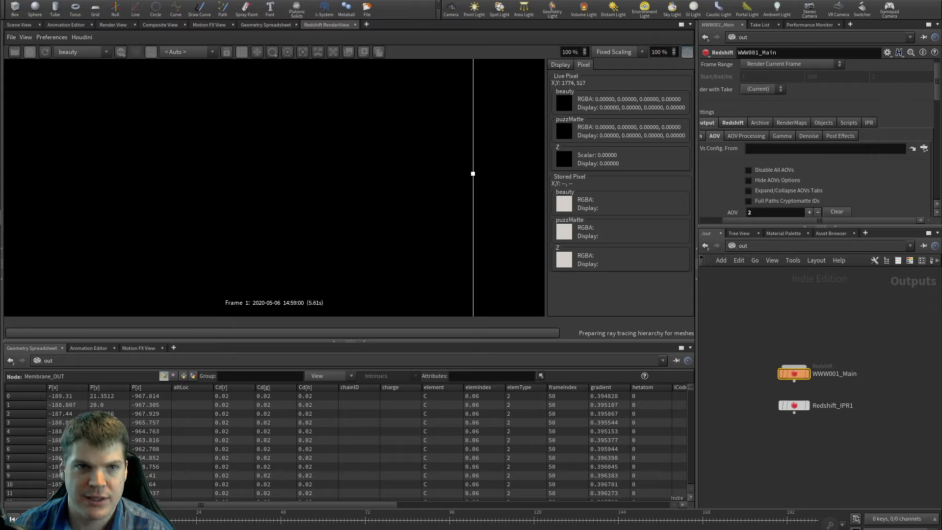
pyautogui.moveTo(74, 85); pyautogui.dragTo(297, 236)
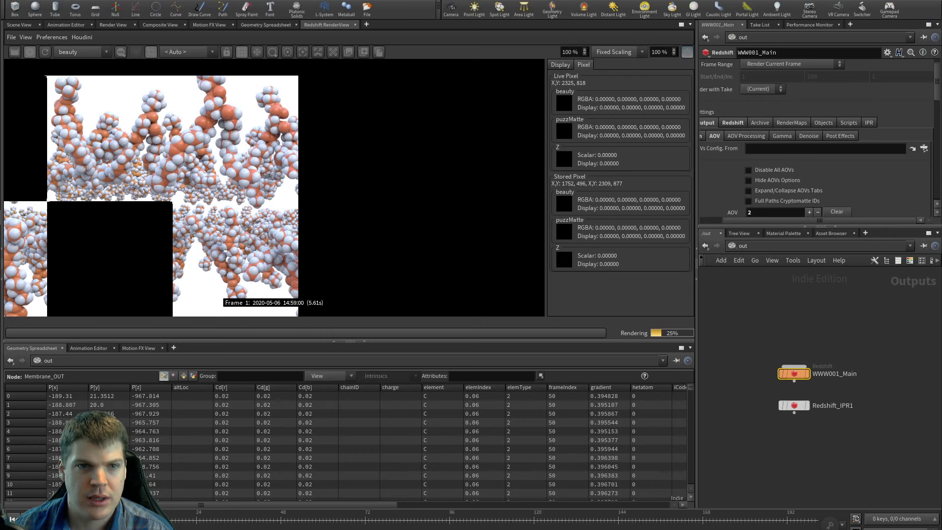
pyautogui.moveTo(212, 215); pyautogui.dragTo(320, 216, button='middle')
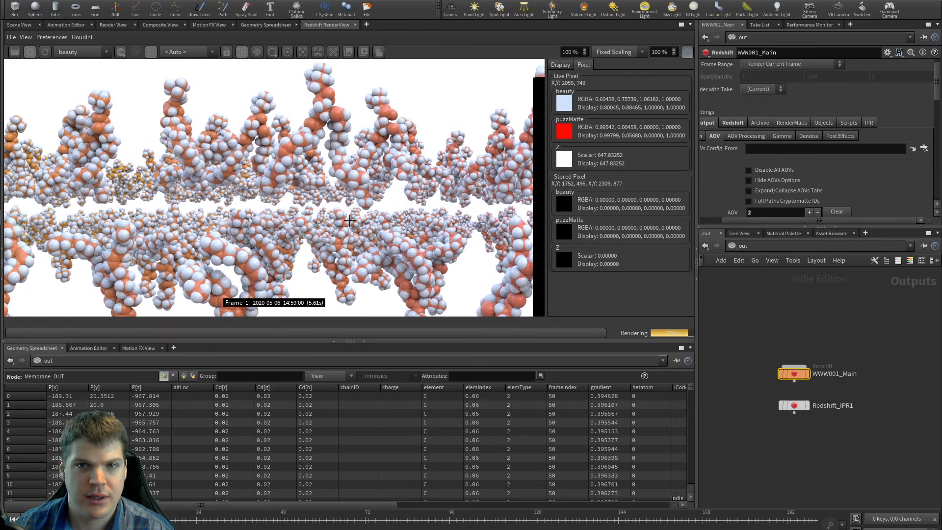
pyautogui.scroll(-2, 320, 216)
pyautogui.scroll(-4, 321, 216)
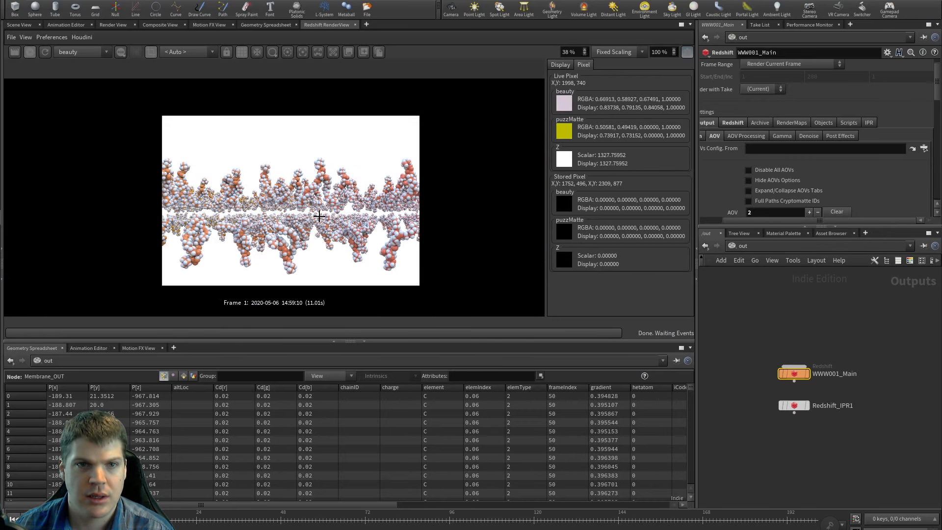
pyautogui.scroll(4, 244, 144)
pyautogui.moveTo(200, 113); pyautogui.dragTo(372, 312)
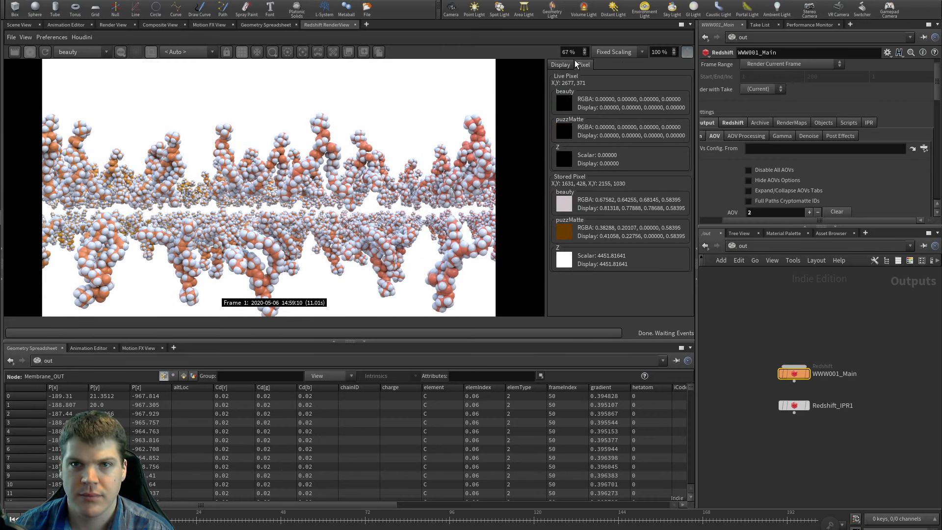
# Step: Hide the render view's display and pixel readouts, limit rendering to a central membrane region, and view it at 100% zoom
pyautogui.click(561, 65)
pyautogui.click(687, 52)
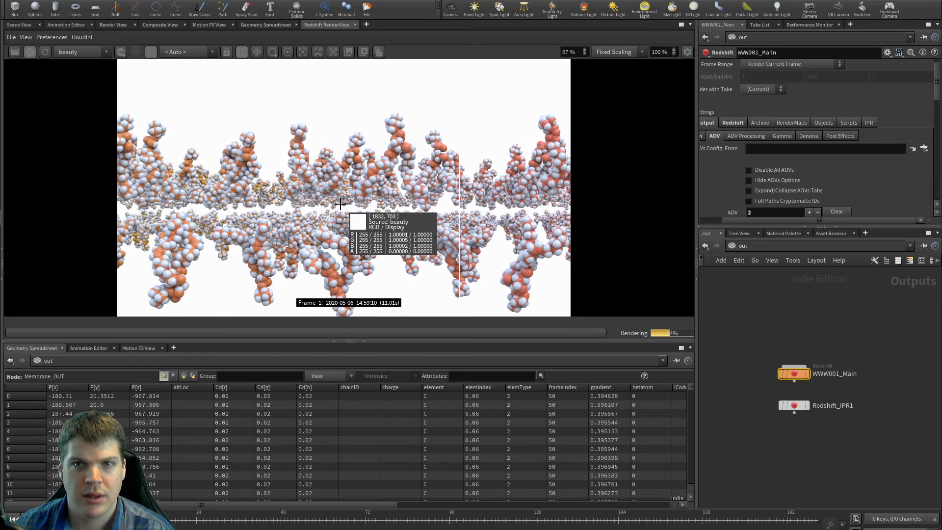
pyautogui.moveTo(500, 227); pyautogui.dragTo(485, 229)
pyautogui.click(437, 211)
pyautogui.moveTo(437, 211); pyautogui.dragTo(530, 139)
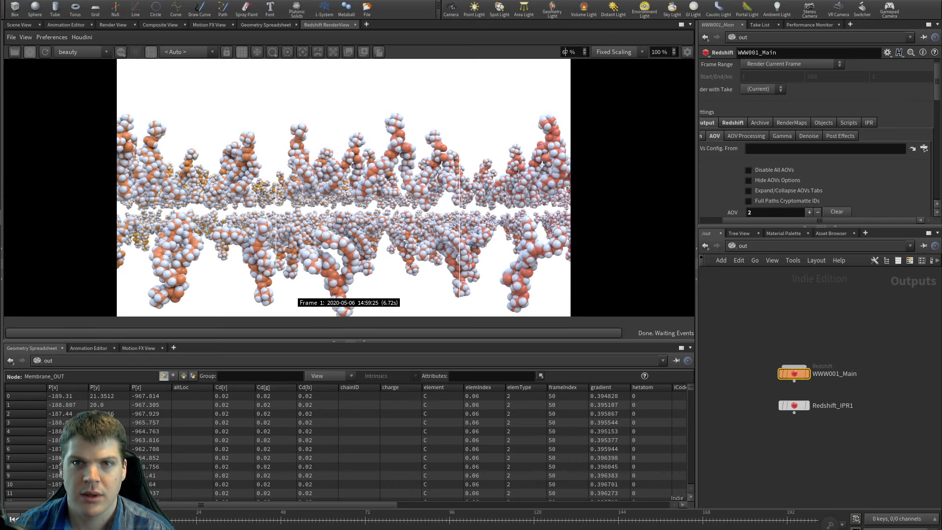
pyautogui.doubleClick(567, 52)
pyautogui.write('100')
pyautogui.press('Return')
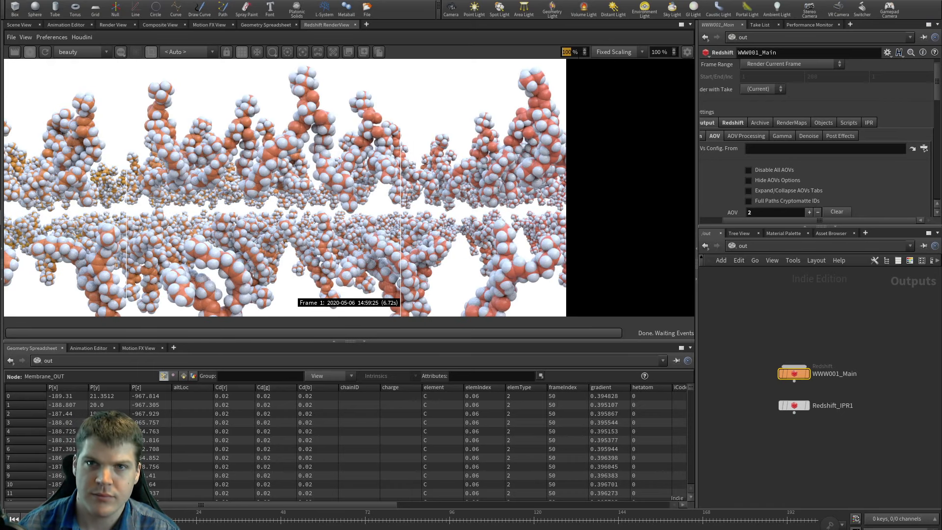
pyautogui.moveTo(265, 192); pyautogui.dragTo(286, 196, button='middle')
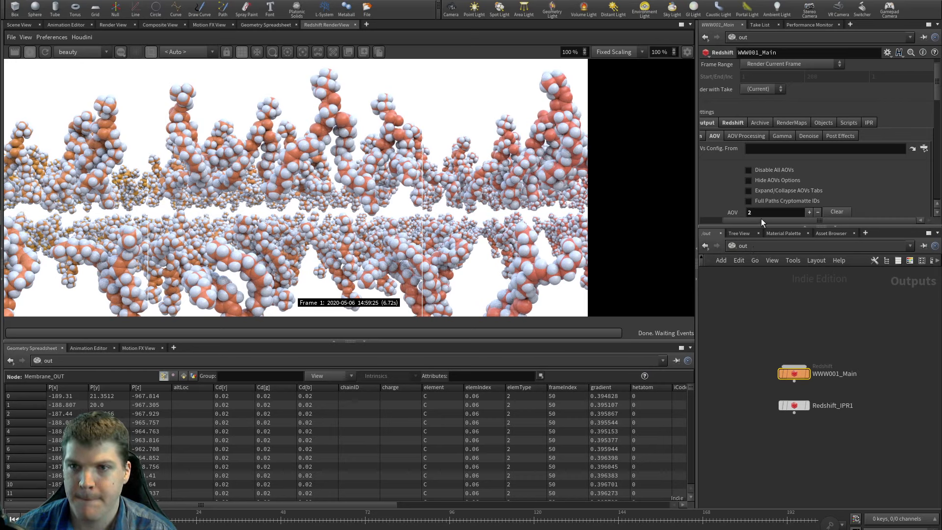
# Step: Enlarge the render view over the geometry spreadsheet area and show the render snapshots strip
pyautogui.moveTo(761, 219); pyautogui.dragTo(735, 219)
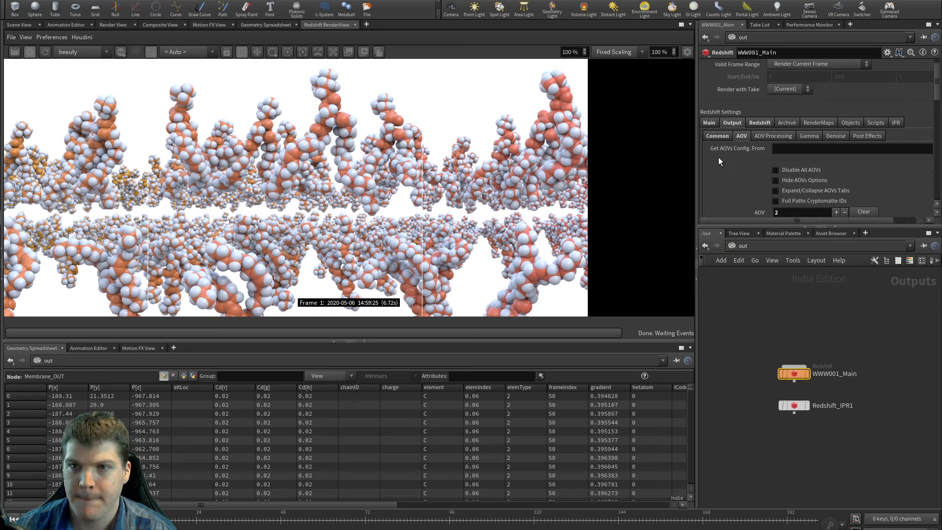
pyautogui.click(364, 51)
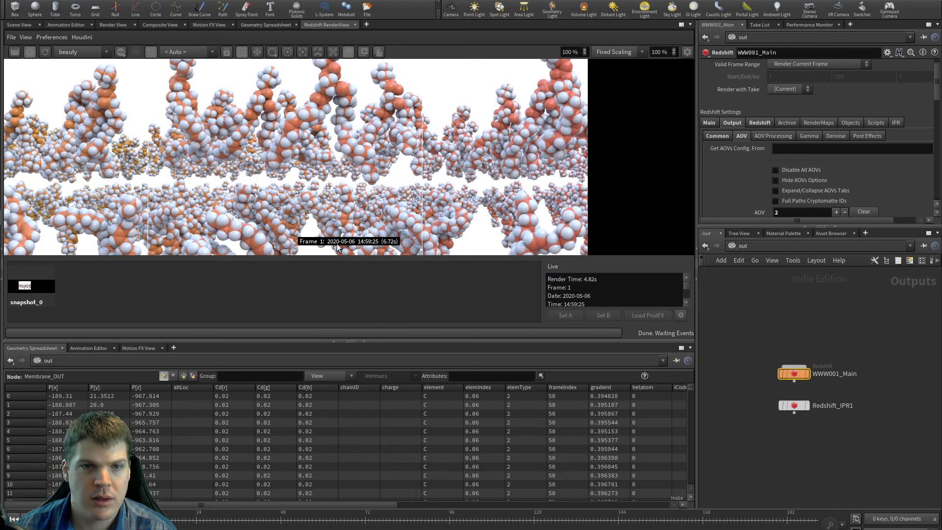
pyautogui.click(364, 340)
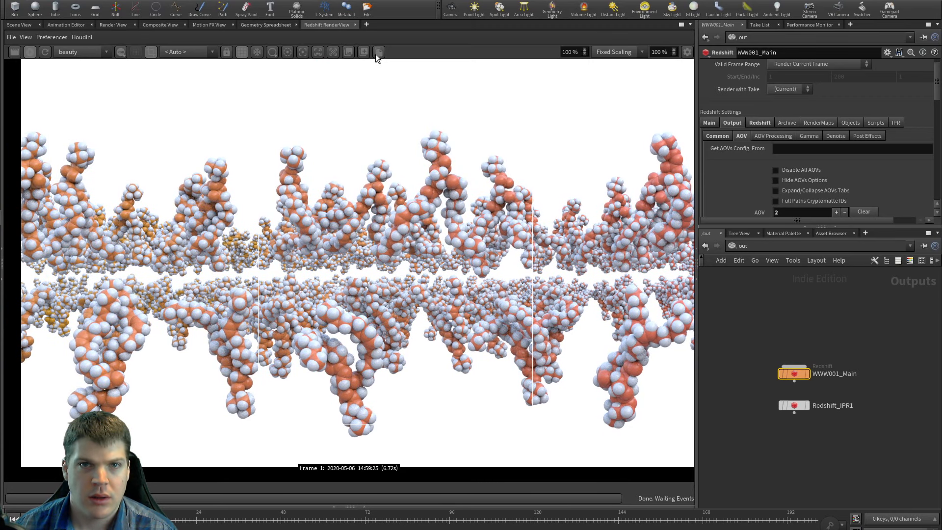
pyautogui.click(348, 51)
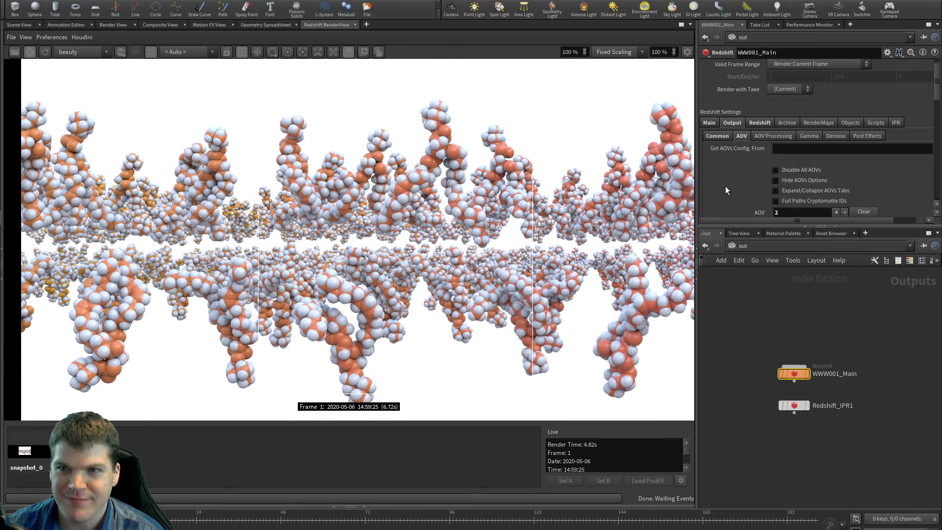
# Step: Set WWW001_Main's unified sampling to 8 min samples, 256 max samples and a 0.003 adaptive error threshold
pyautogui.click(722, 138)
pyautogui.scroll(-5, 734, 164)
pyautogui.scroll(4, 735, 161)
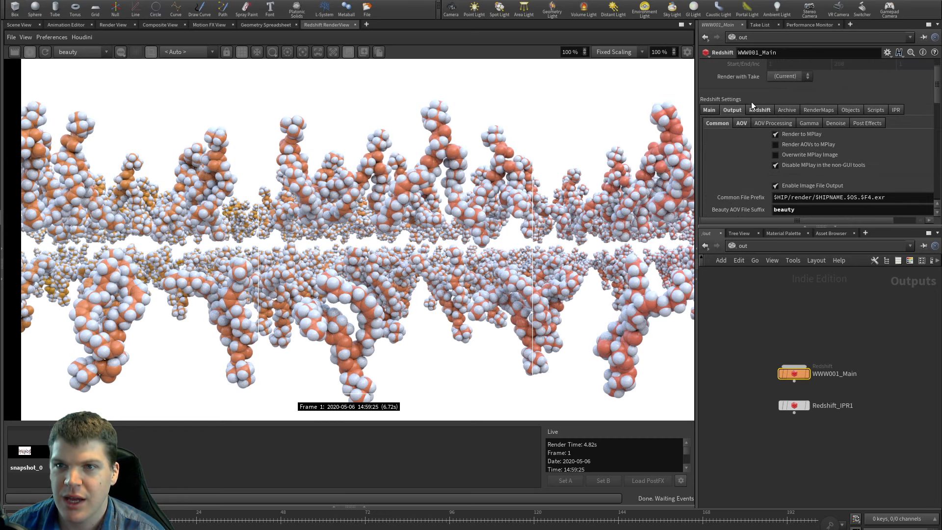
pyautogui.click(753, 110)
pyautogui.click(717, 123)
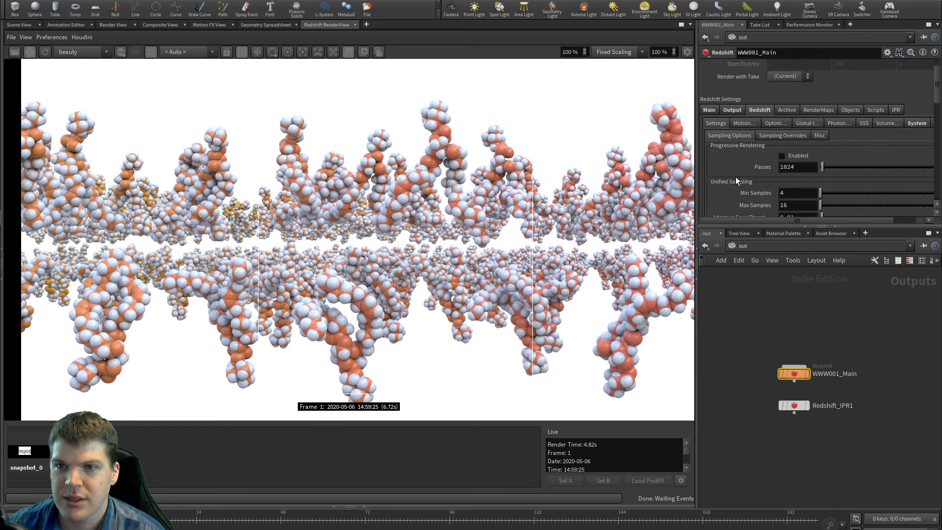
pyautogui.scroll(-1, 735, 176)
pyautogui.click(800, 169)
pyautogui.write('8')
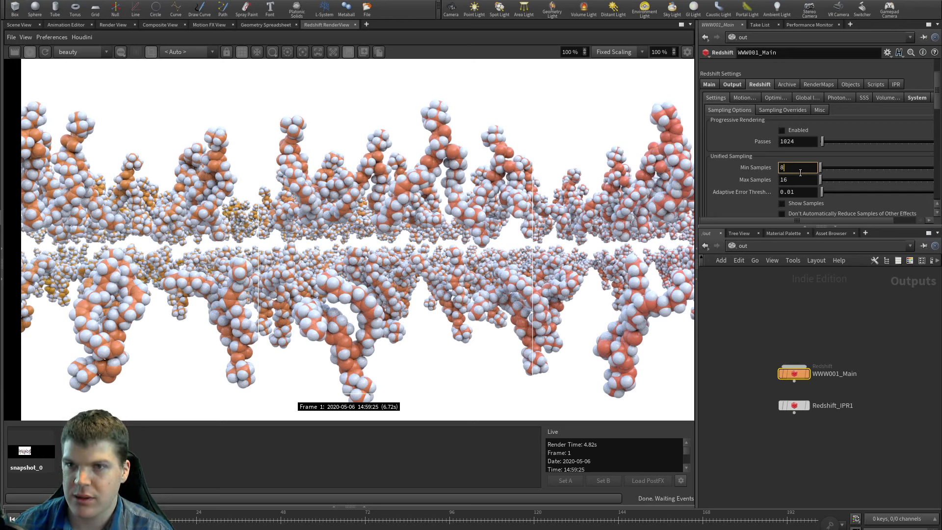
pyautogui.press('Tab')
pyautogui.write('256')
pyautogui.press('Tab')
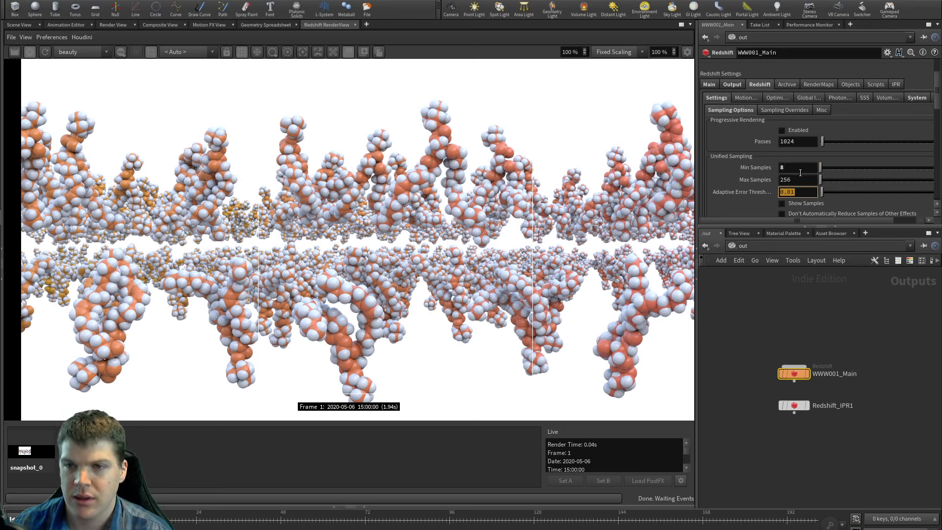
pyautogui.write('03')
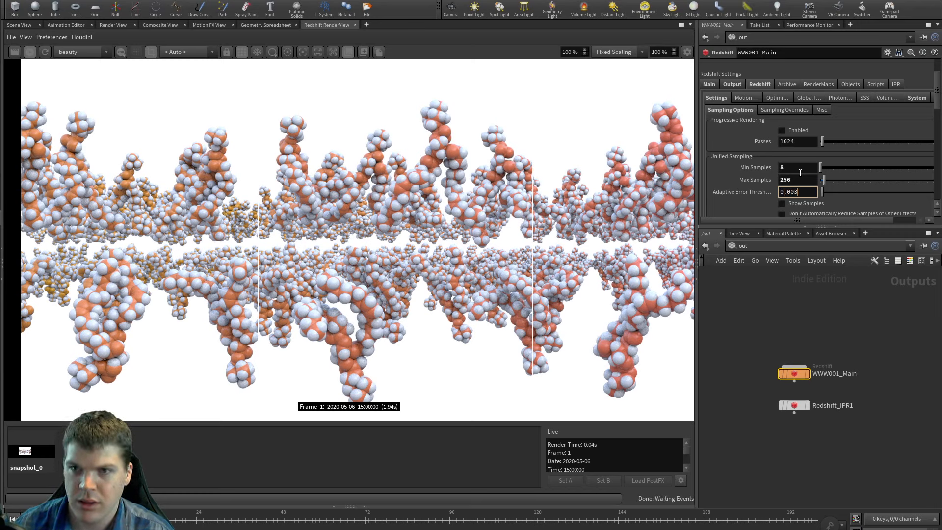
pyautogui.press('Return')
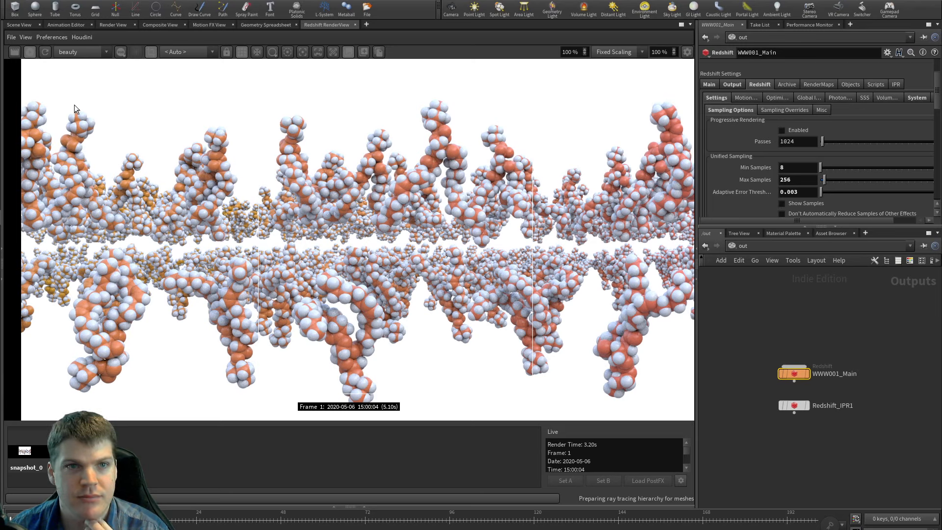
# Step: Enable the reflection sampling override on WWW001_Main and set its samples to 512
pyautogui.click(776, 108)
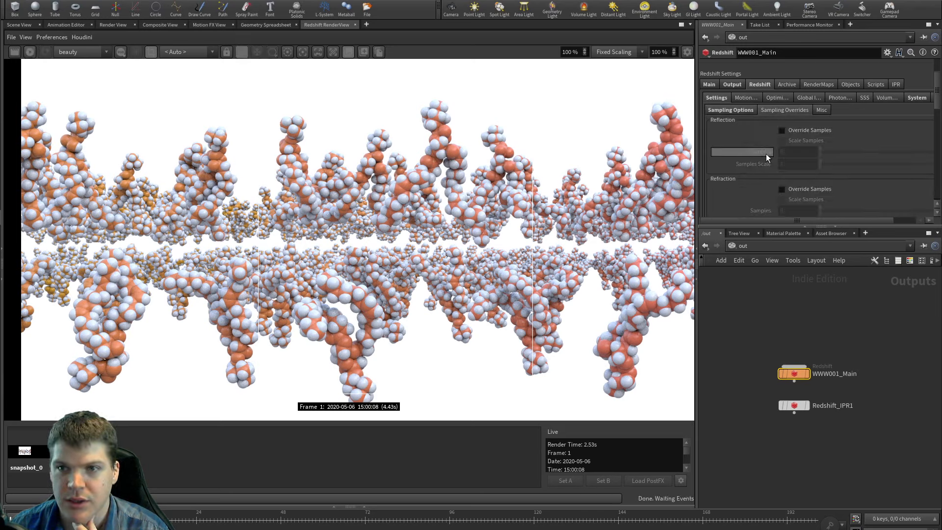
pyautogui.click(800, 129)
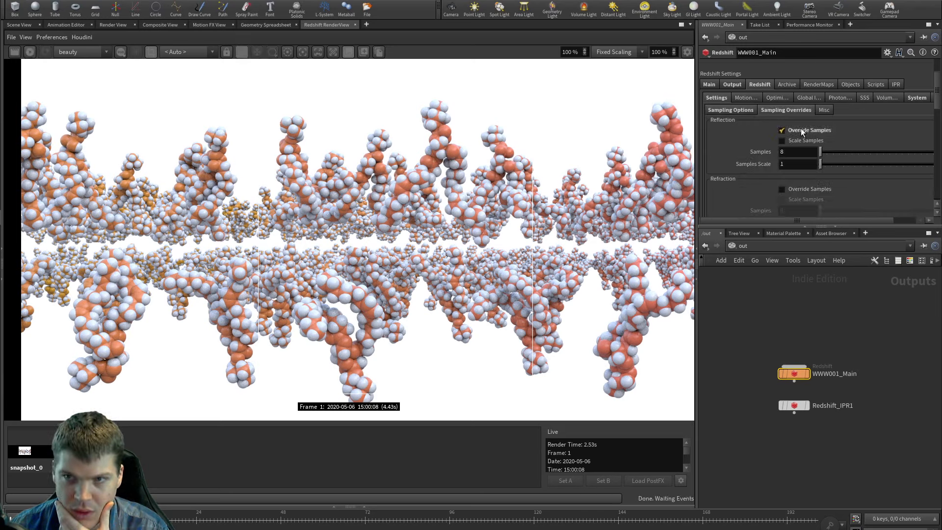
pyautogui.doubleClick(799, 154)
pyautogui.write('512')
pyautogui.press('Tab')
# Step: Enable the light sampling override with 1024 samples and start the render preview of the membrane region
pyautogui.scroll(-1, 751, 176)
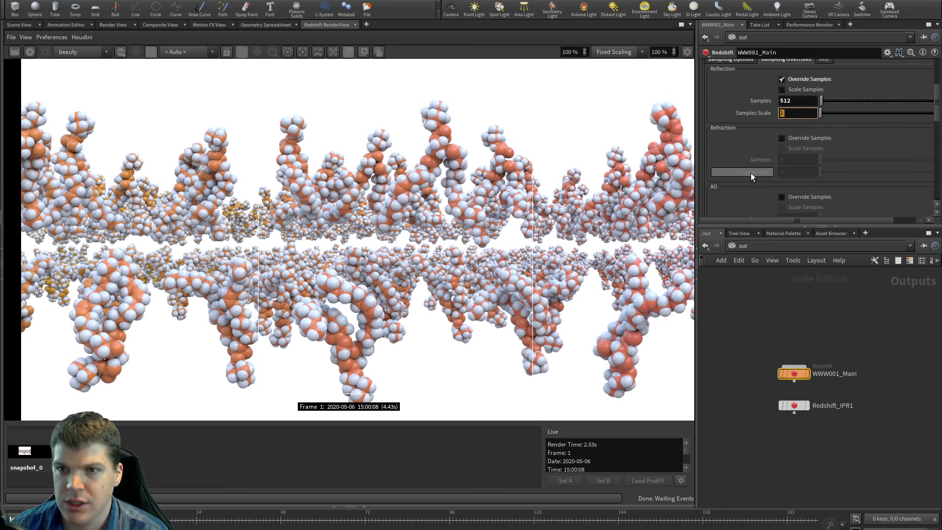
pyautogui.scroll(-1, 751, 172)
pyautogui.scroll(-1, 750, 172)
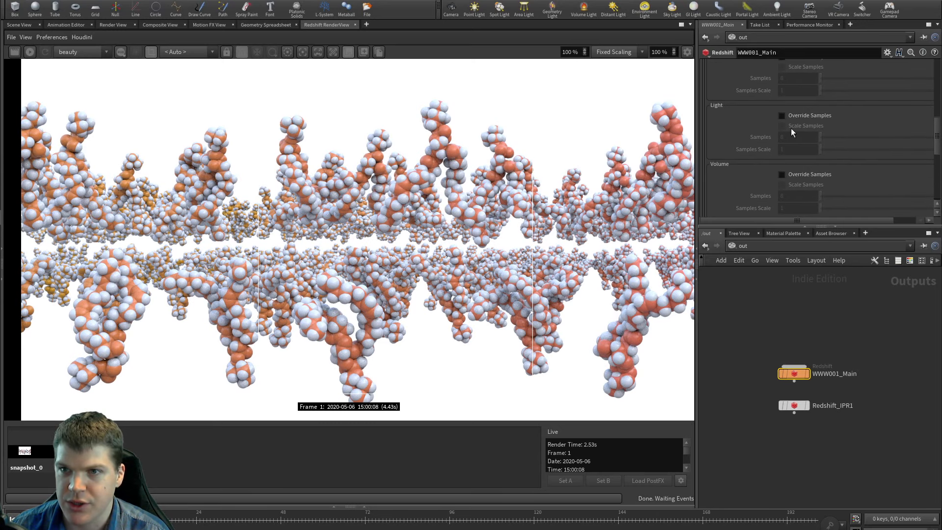
pyautogui.click(781, 116)
pyautogui.doubleClick(797, 136)
pyautogui.write('1024')
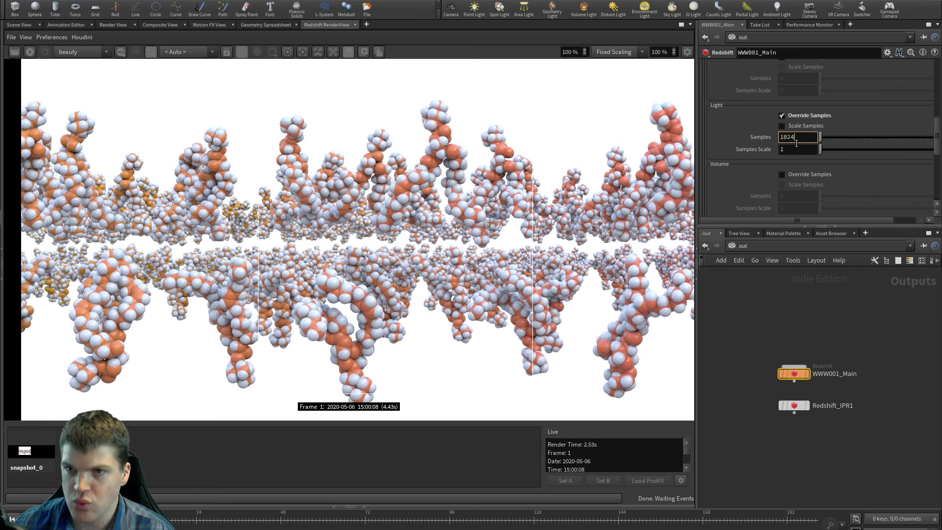
pyautogui.press('Return')
pyautogui.scroll(4, 719, 140)
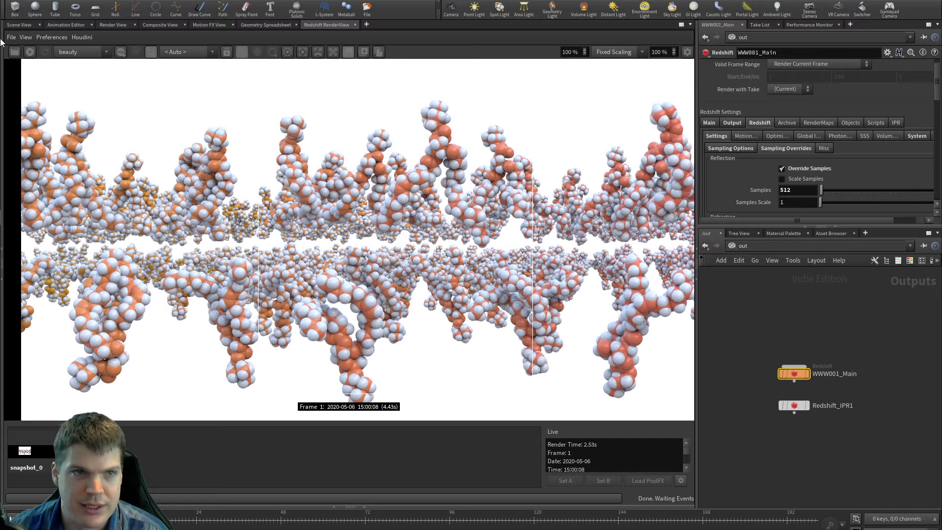
pyautogui.click(30, 52)
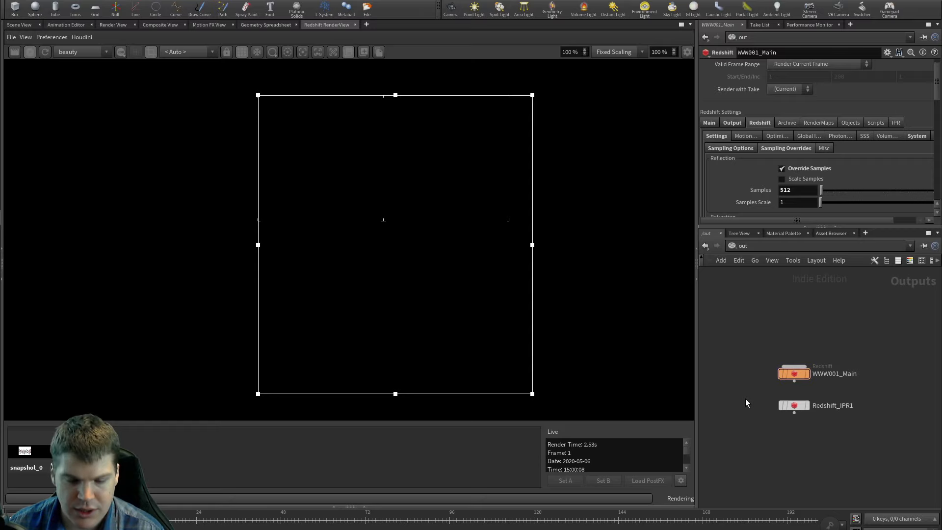
# Step: Turn off the white_backplate dome light at object level and return to the output network
pyautogui.press('1')
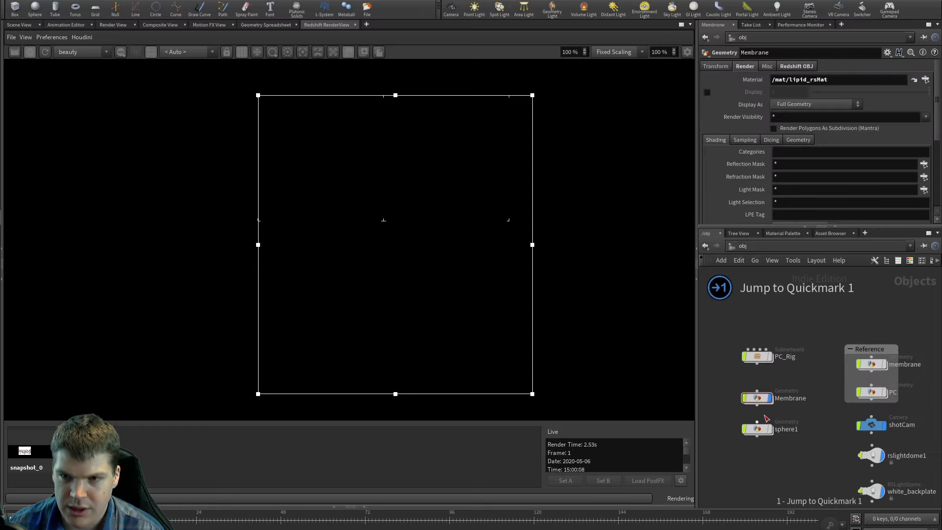
pyautogui.click(876, 492)
pyautogui.scroll(5, 794, 144)
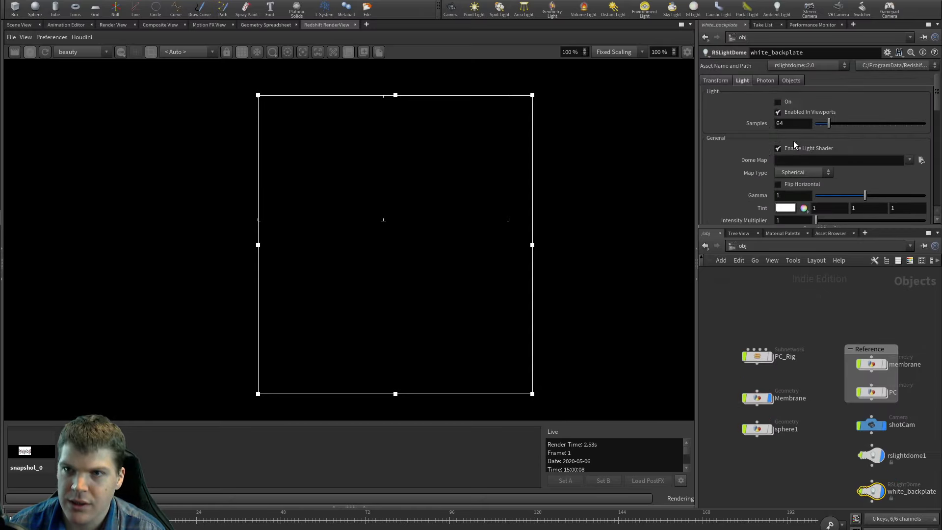
pyautogui.press('3')
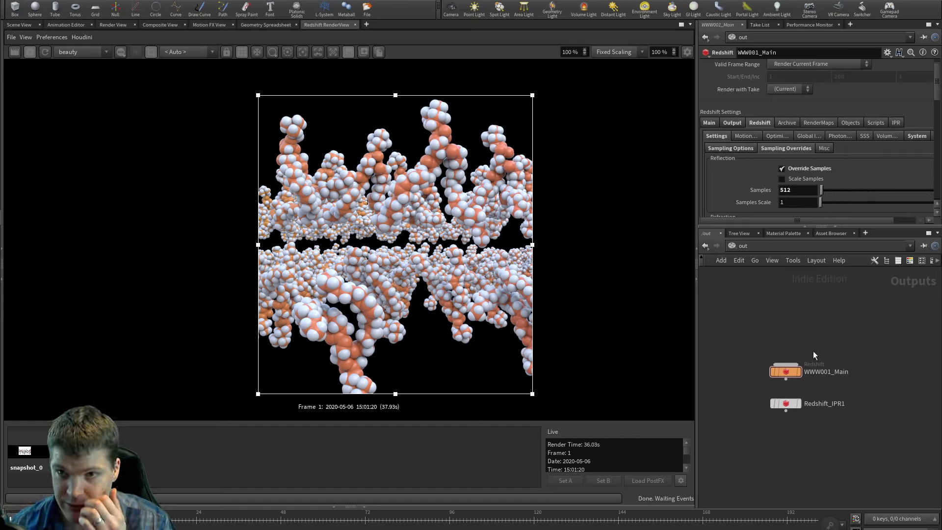
# Step: Set WWW001_Main's primary GI engine to Brute Force and its secondary GI engine to Irradiance Point Cloud
pyautogui.moveTo(878, 225); pyautogui.dragTo(876, 369)
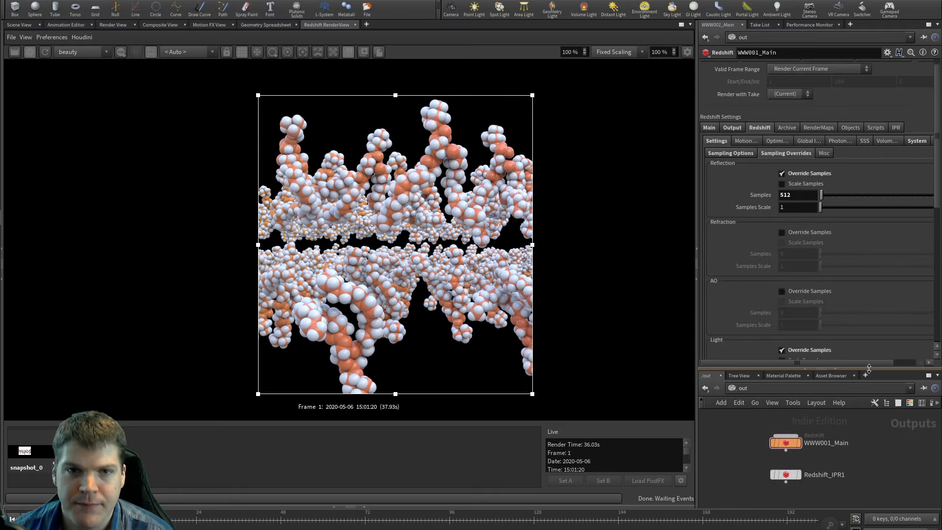
pyautogui.click(810, 141)
pyautogui.click(798, 165)
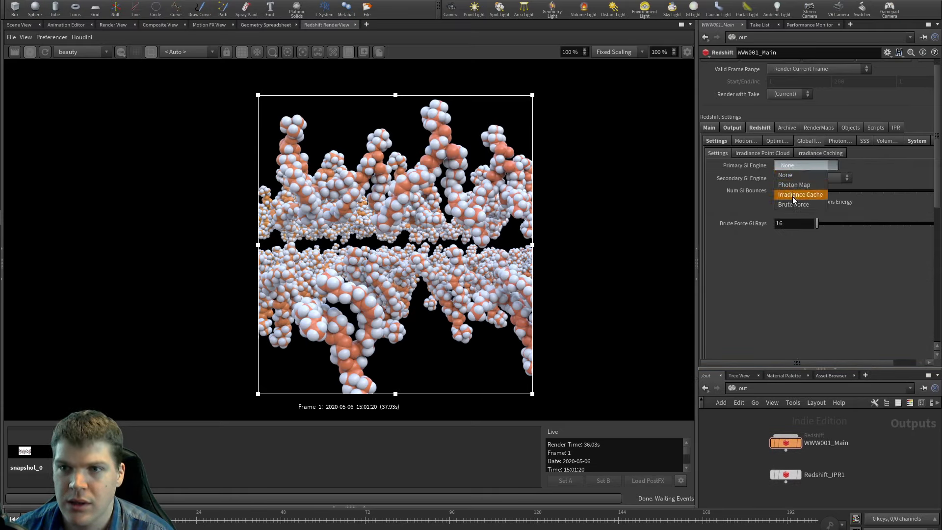
pyautogui.click(792, 202)
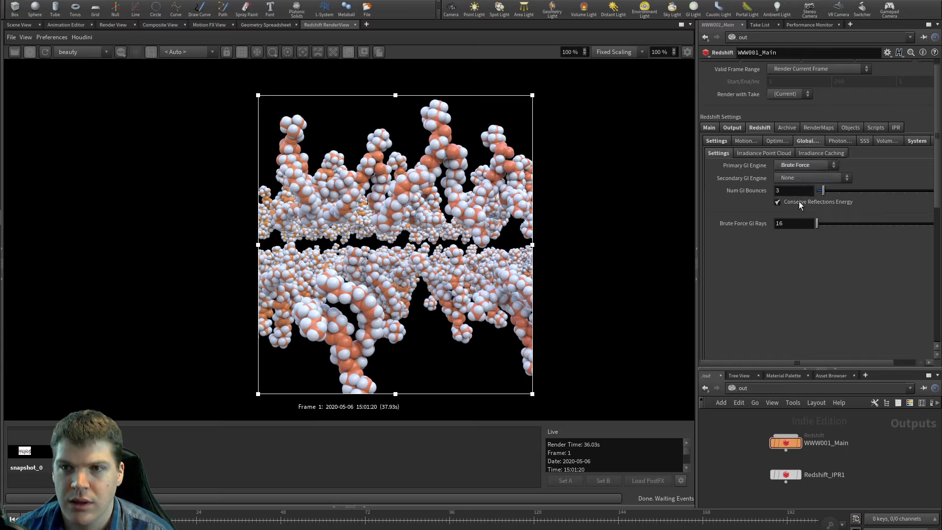
pyautogui.click(805, 178)
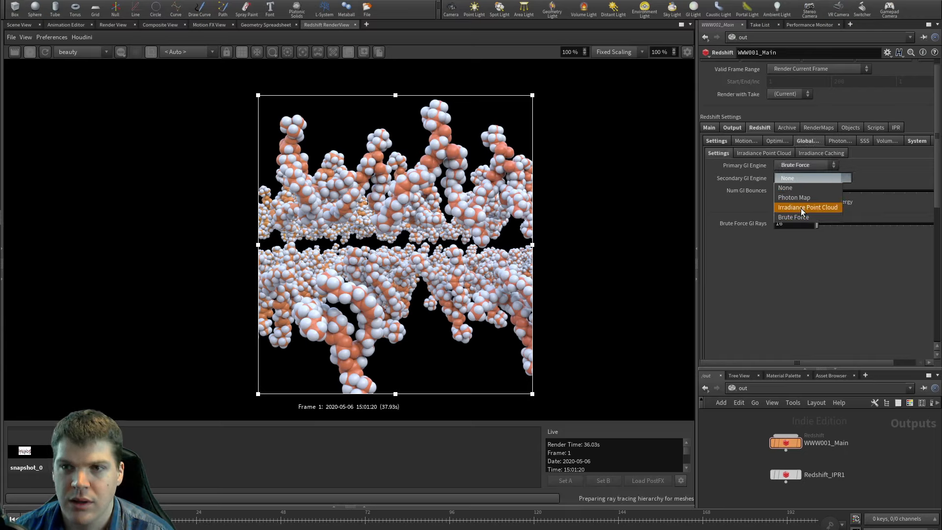
pyautogui.click(801, 208)
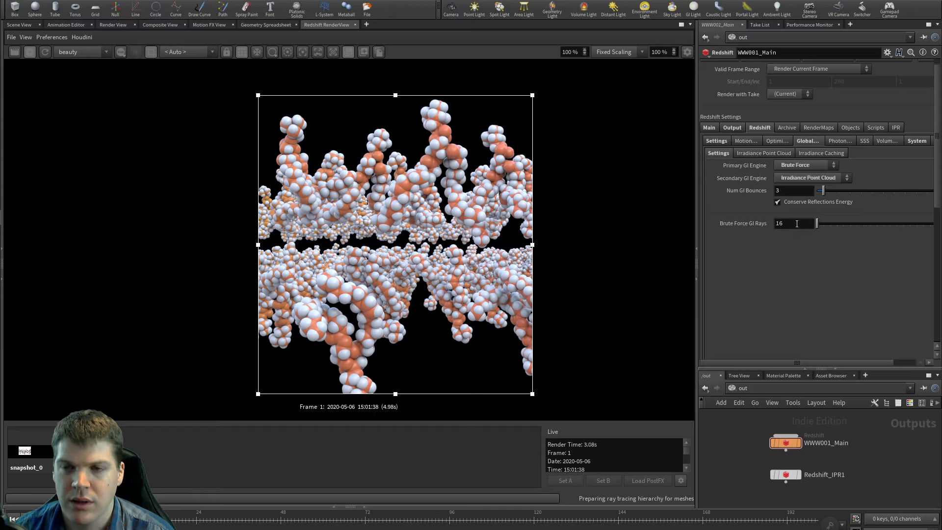
# Step: Set WWW001_Main's Brute Force GI rays to 512
pyautogui.click(797, 223)
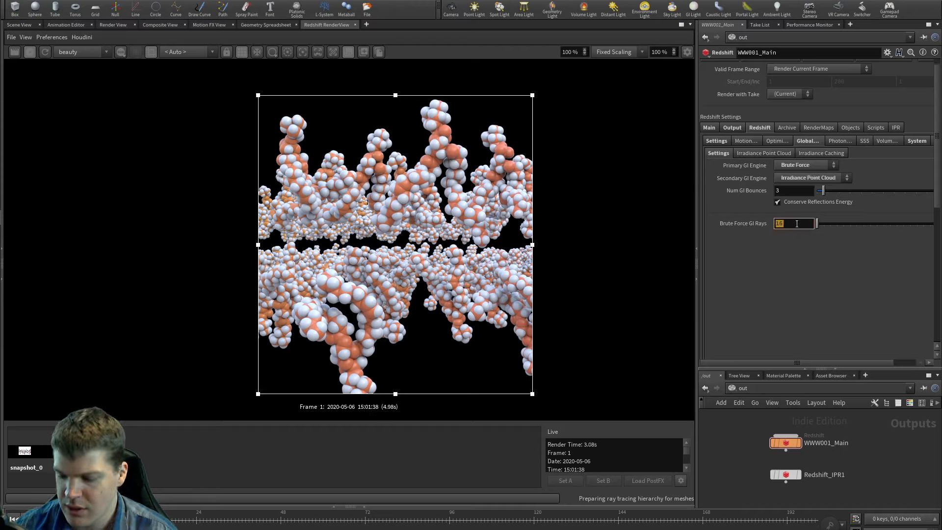
pyautogui.write('512')
pyautogui.press('Return')
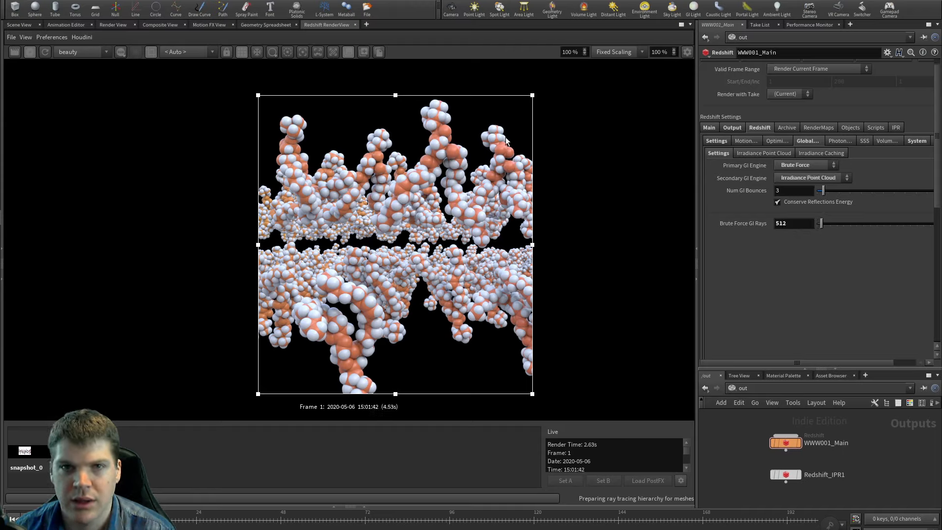
# Step: Take a snapshot of the current membrane render and toggle between it and the live render to compare the global illumination
pyautogui.click(363, 53)
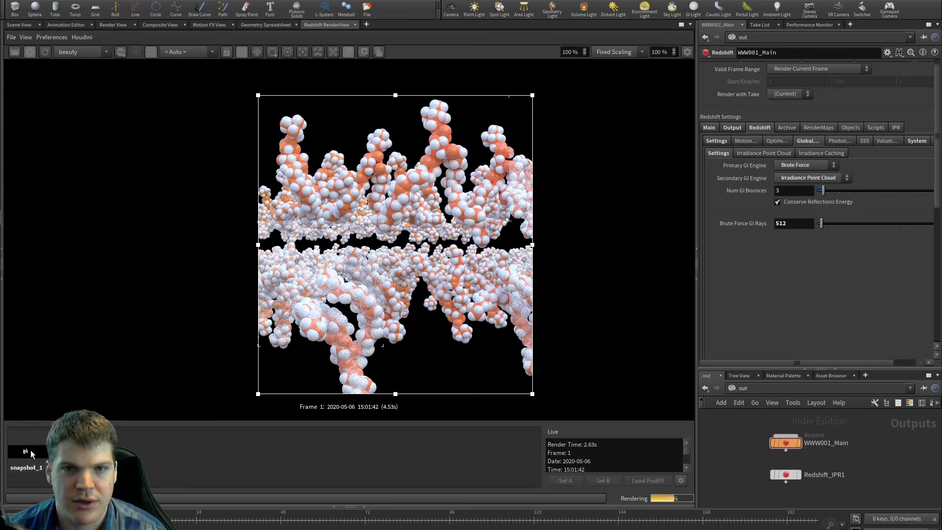
pyautogui.click(30, 449)
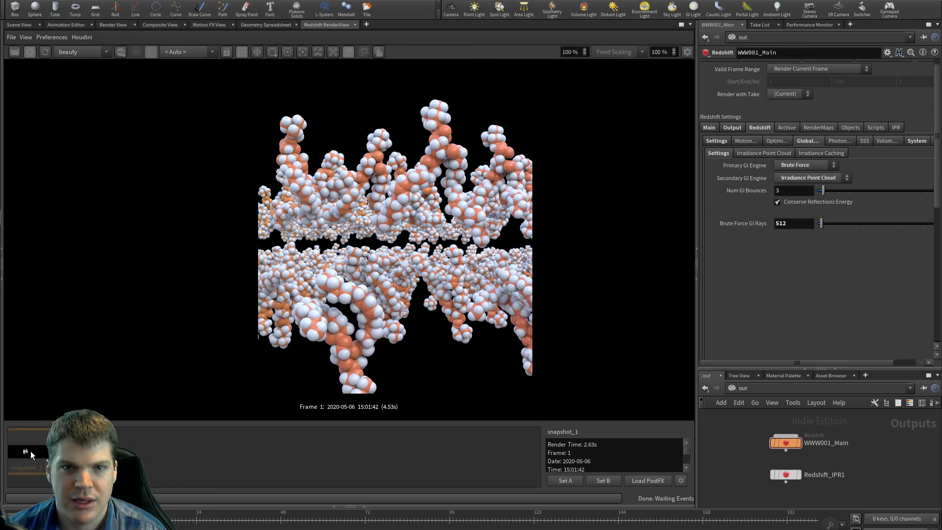
pyautogui.click(31, 451)
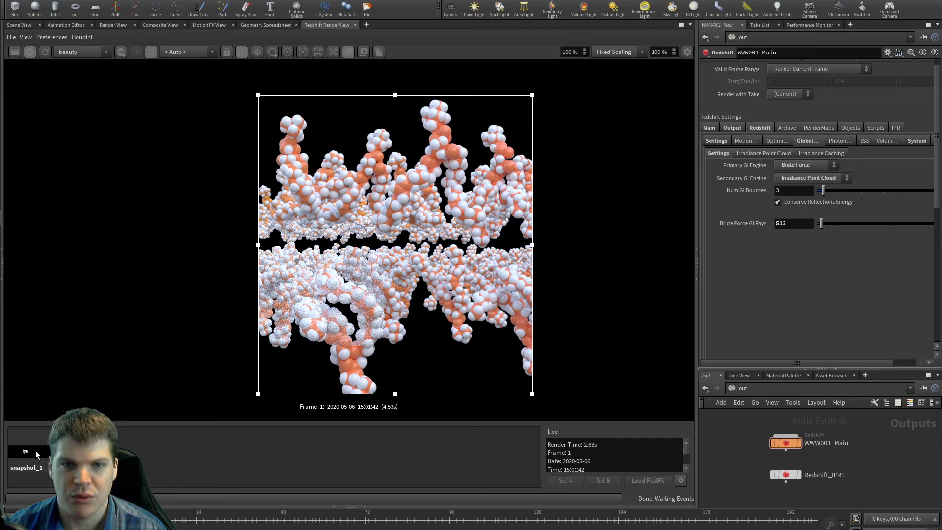
pyautogui.click(36, 453)
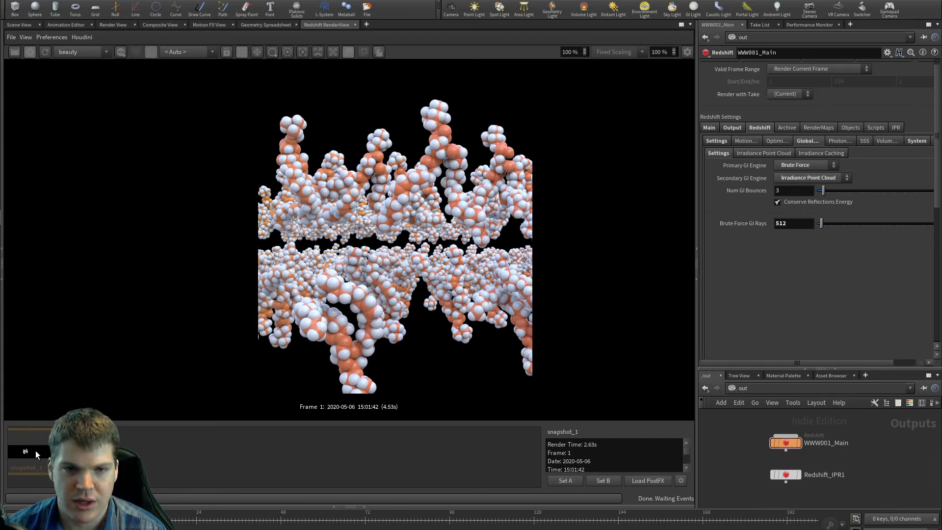
pyautogui.click(36, 453)
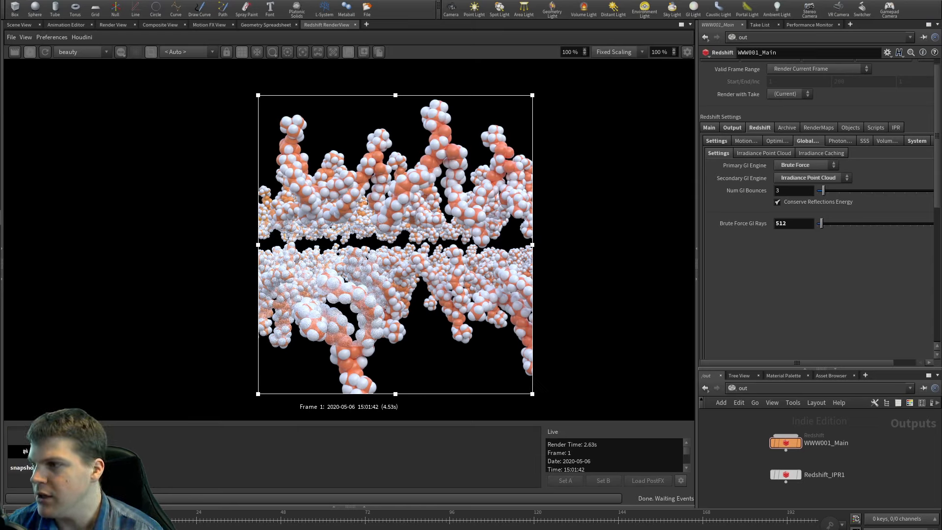
pyautogui.click(35, 451)
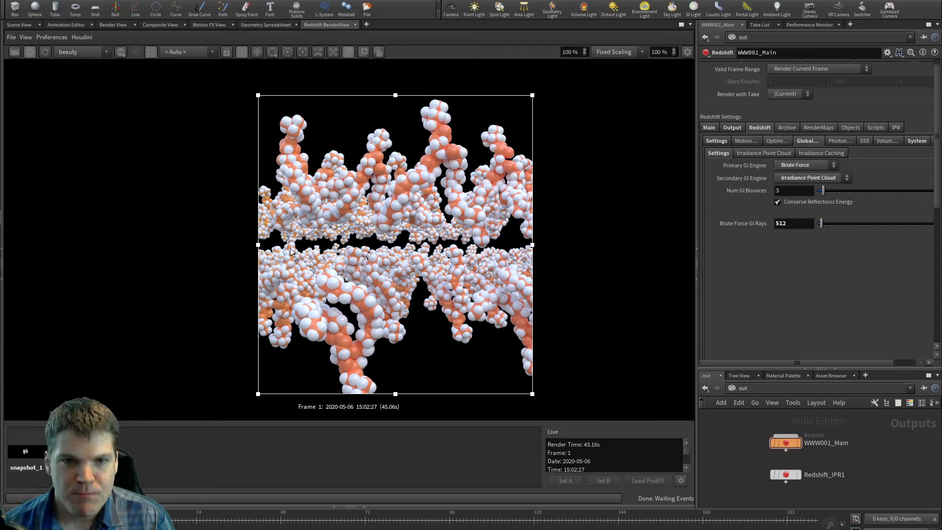
# Step: Stop the interactive render and check the puzzMatte and Z AOVs, returning the display to the beauty pass
pyautogui.click(30, 52)
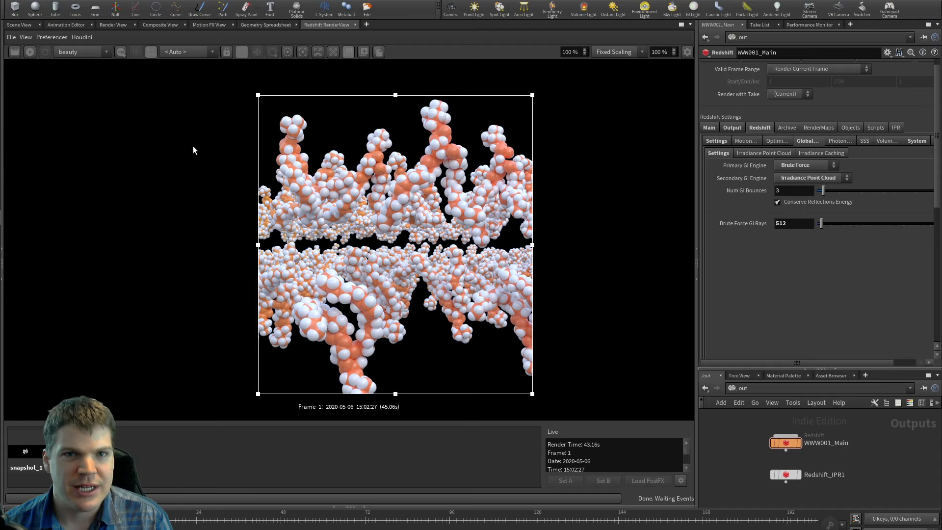
pyautogui.click(73, 52)
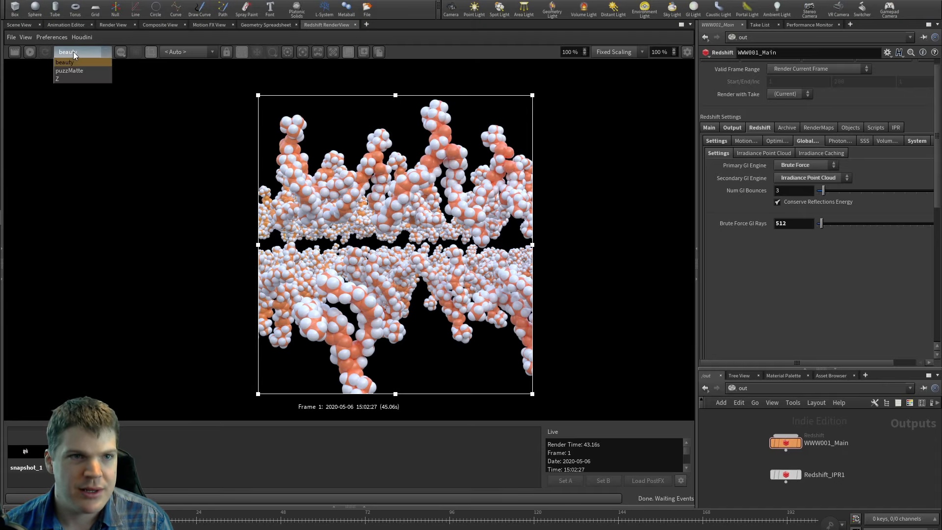
pyautogui.click(72, 70)
pyautogui.click(74, 52)
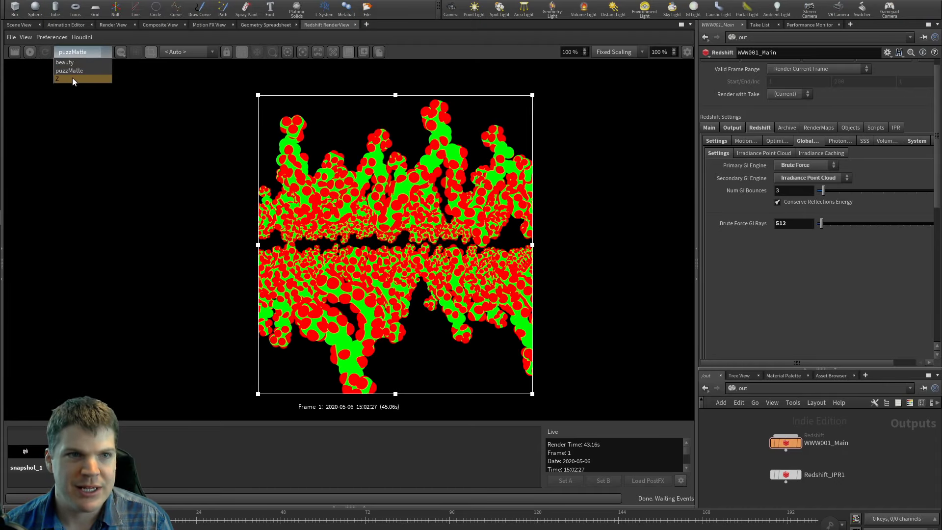
pyautogui.click(72, 78)
pyautogui.click(74, 52)
pyautogui.click(73, 64)
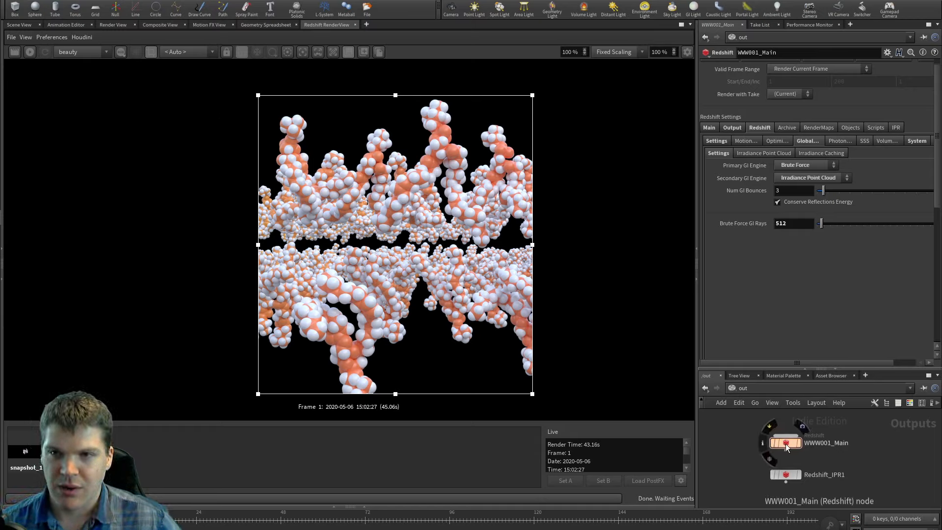
# Step: Set WWW001_Main's common output file prefix to $JOB/render/$OS/$HIPNAME.$OS.{$AOV}.$F4.exr
pyautogui.click(715, 128)
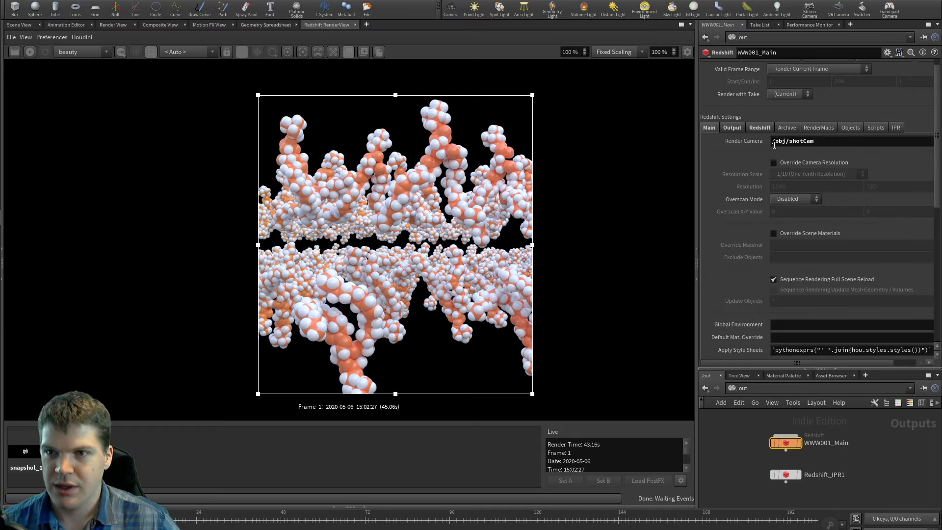
pyautogui.scroll(-2, 740, 147)
pyautogui.click(731, 115)
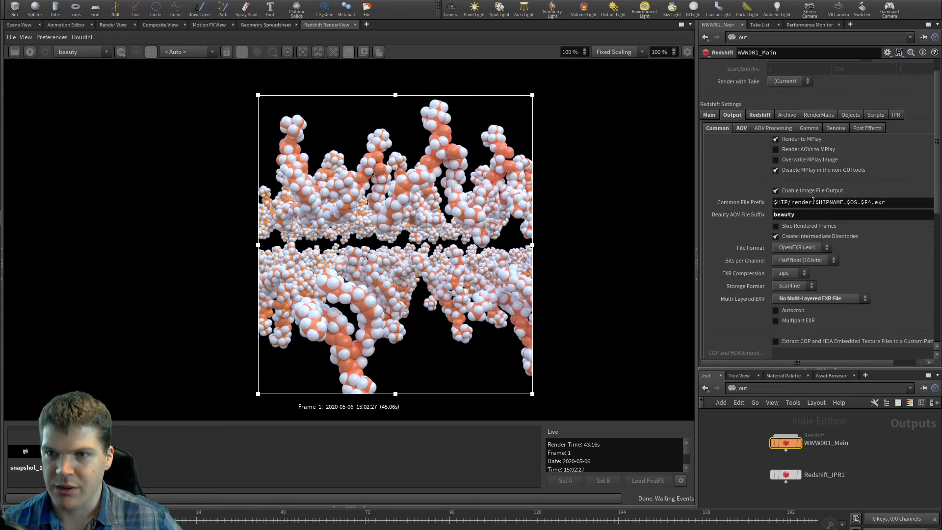
pyautogui.doubleClick(786, 203)
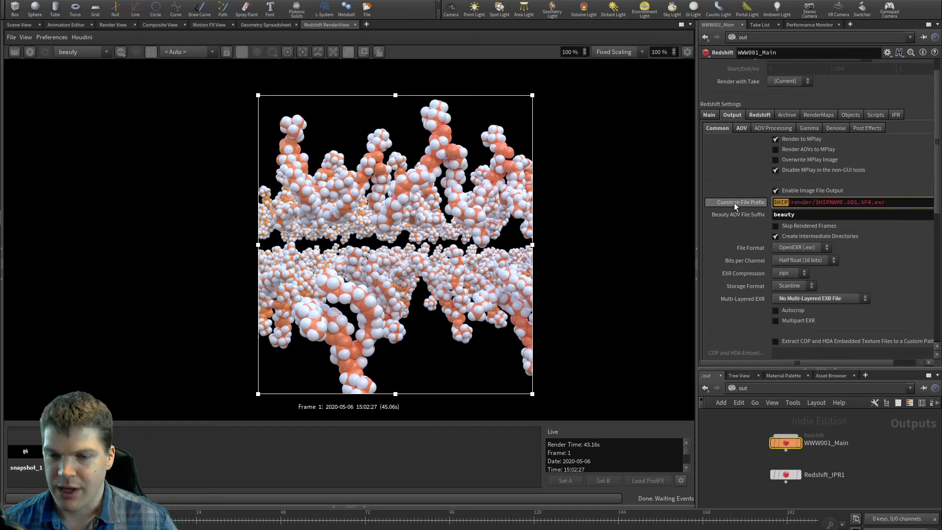
pyautogui.write('JOB')
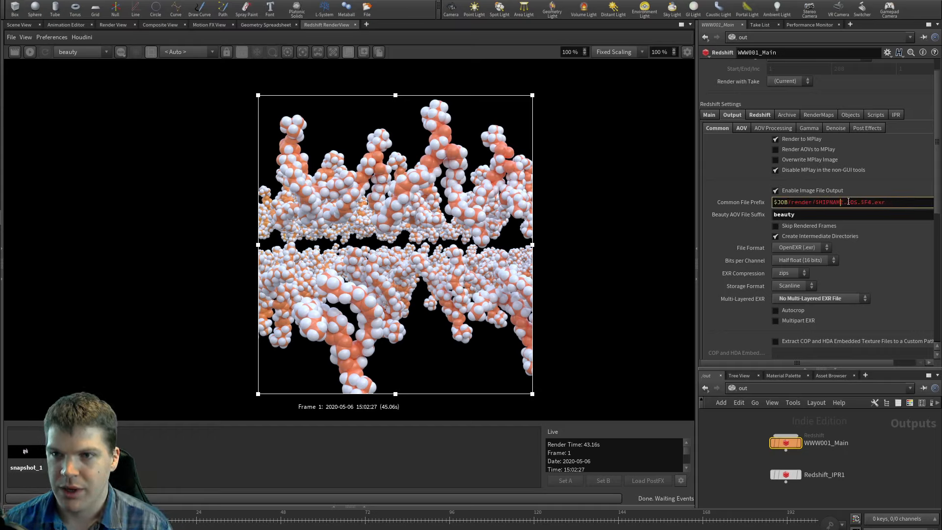
pyautogui.click(814, 202)
pyautogui.write('$OS/')
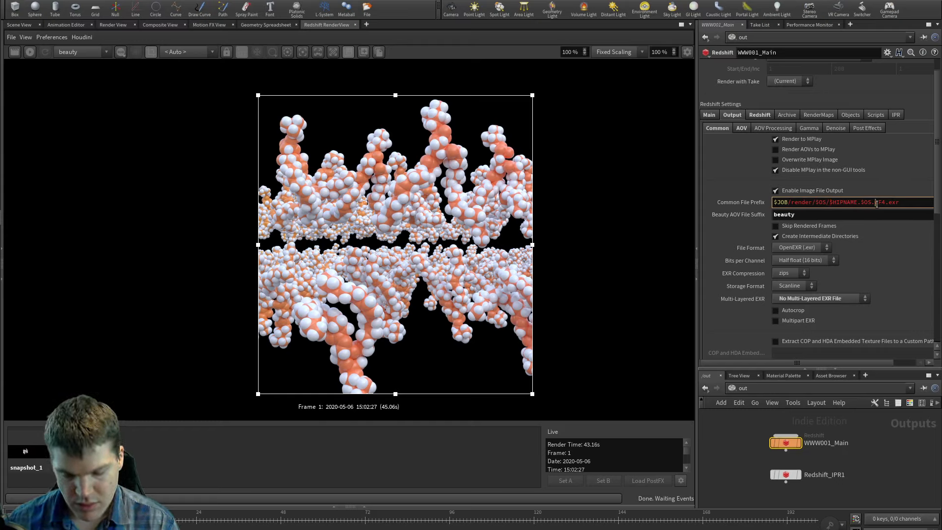
pyautogui.write('($AOV)')
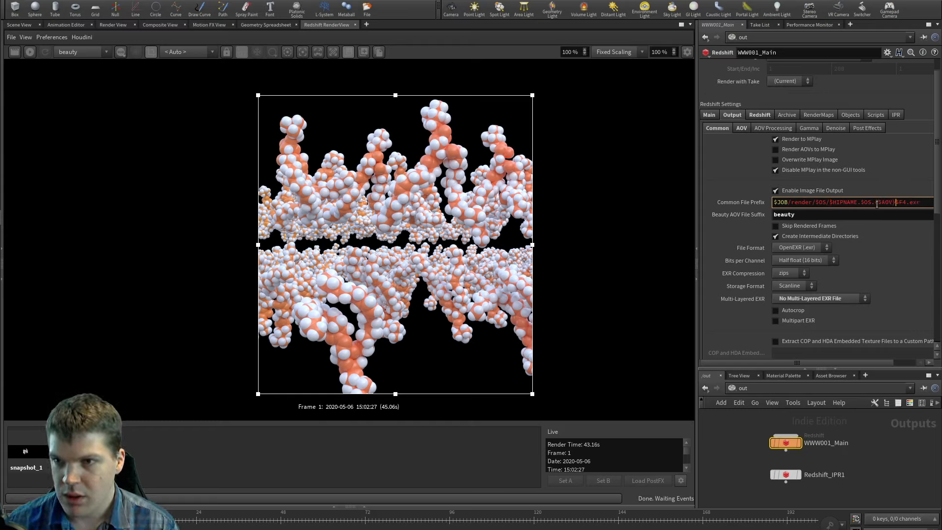
pyautogui.write('.')
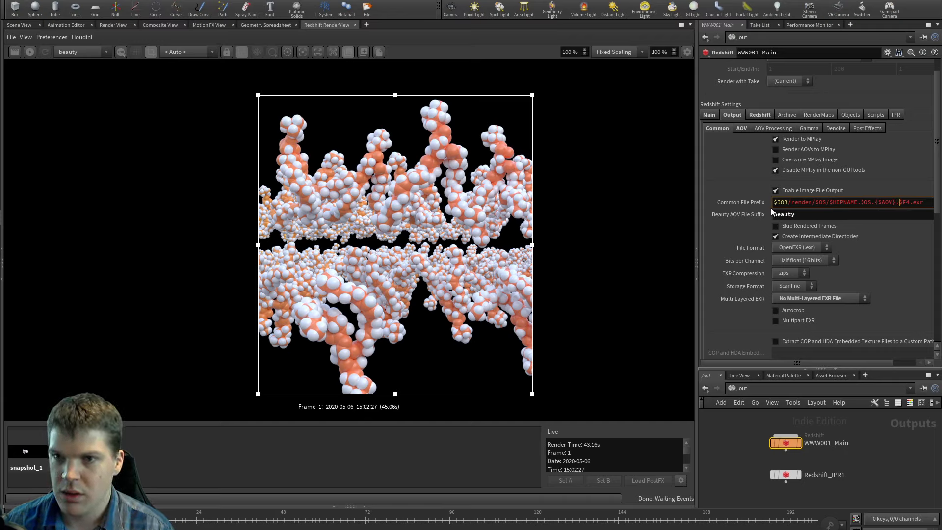
pyautogui.press('Return')
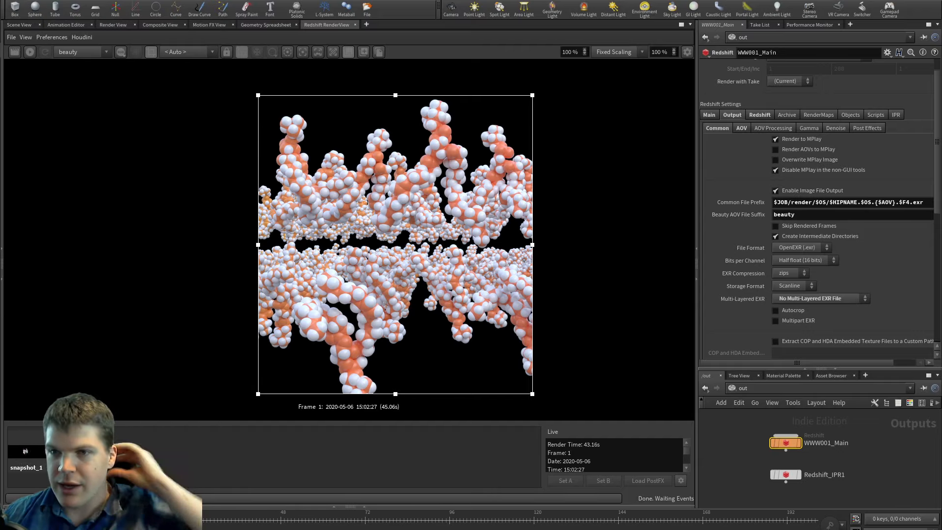
# Step: Correct the AOV variable in the common file prefix to ${AOV}
pyautogui.click(882, 204)
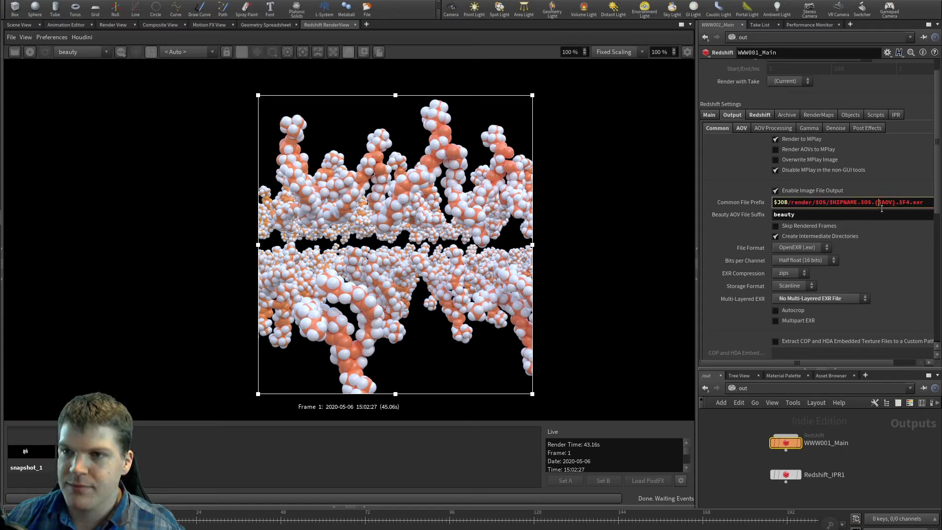
pyautogui.press('BackSpace')
pyautogui.write('{')
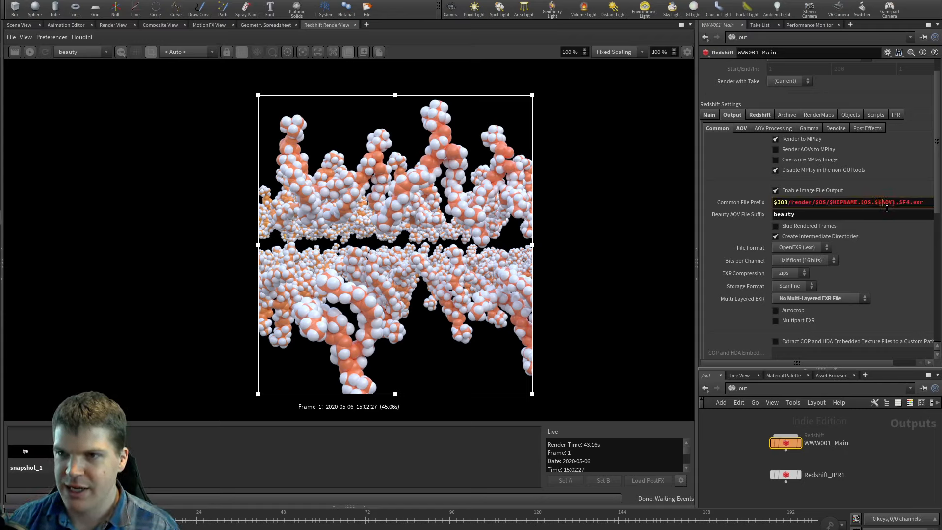
pyautogui.press('Return')
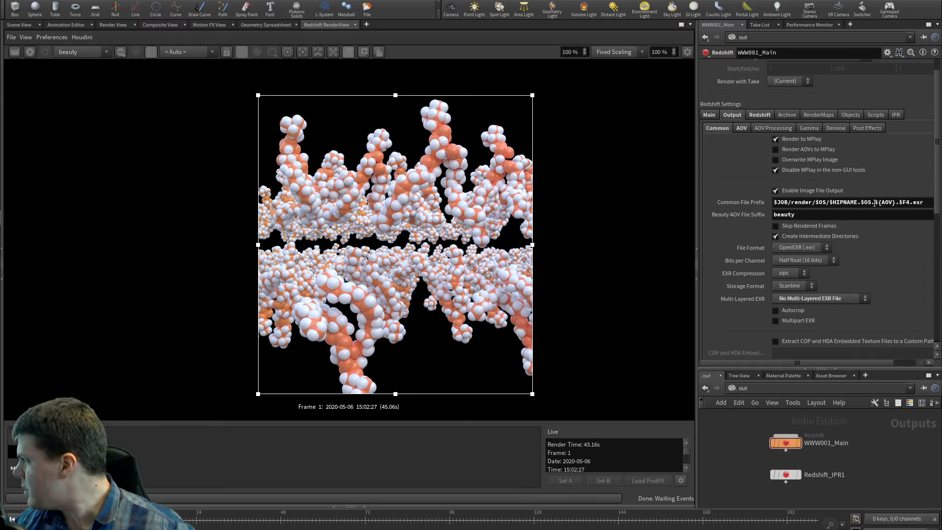
# Step: Rewrite the folder variable after render/ in the common file prefix as ${OS}
pyautogui.click(818, 202)
pyautogui.moveTo(816, 203); pyautogui.dragTo(827, 202)
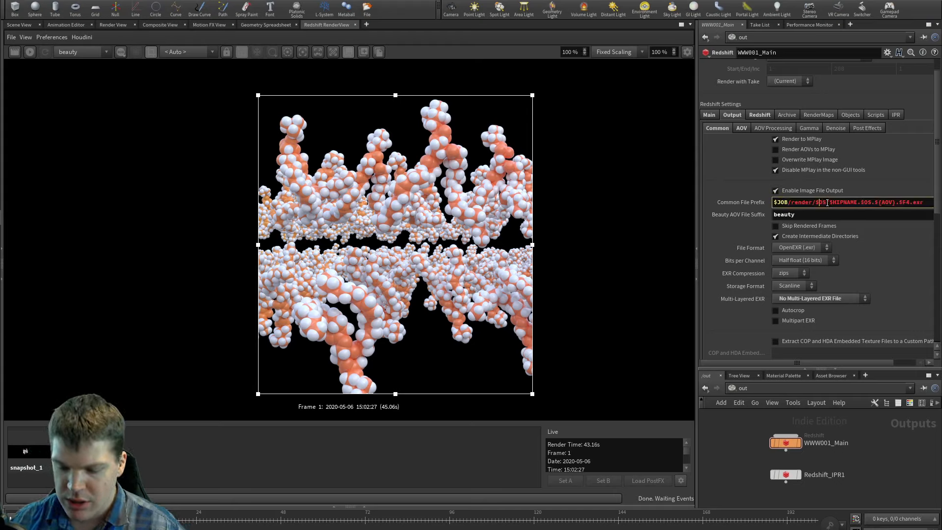
pyautogui.write('${OS}')
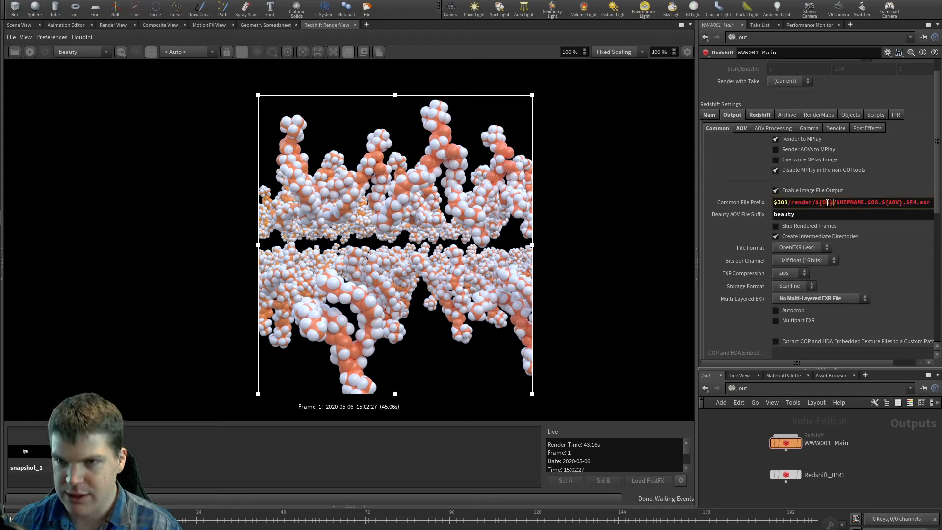
pyautogui.press('Return')
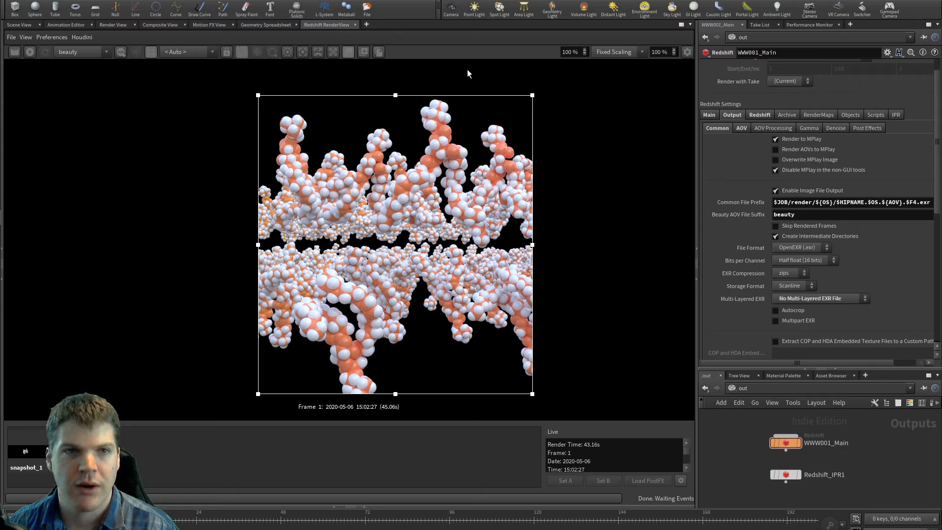
# Step: Turn off the preview's render region and render WWW001_Main's current frame to disk
pyautogui.click(150, 52)
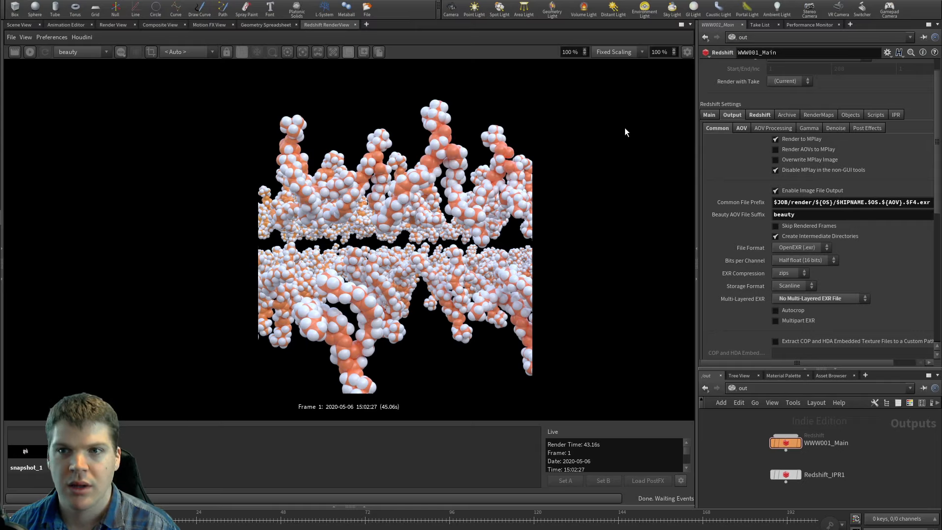
pyautogui.moveTo(937, 121); pyautogui.dragTo(937, 96)
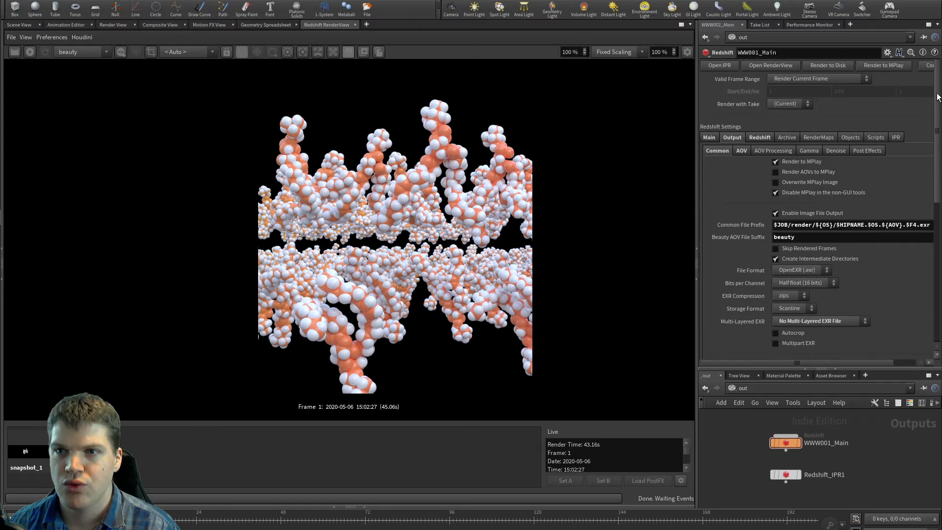
pyautogui.click(814, 66)
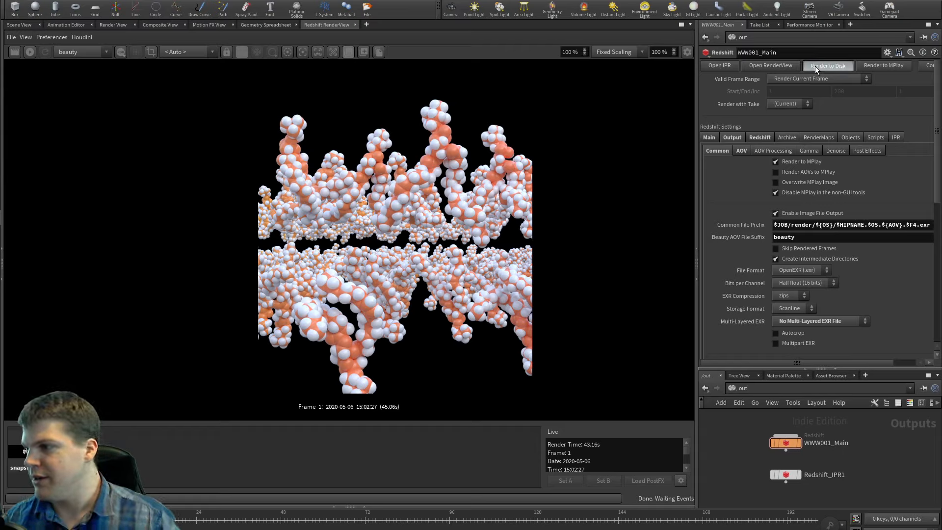
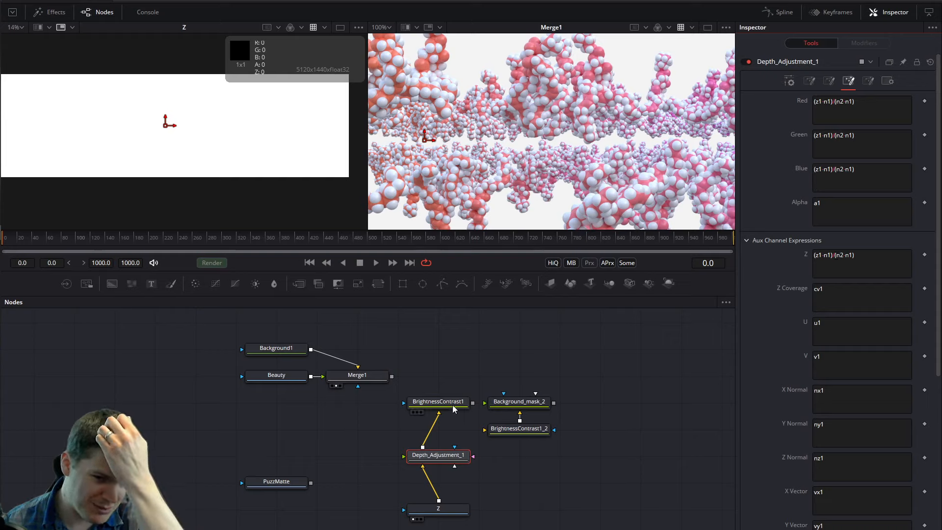
# Step: View Depth_Adjustment_1's output and set its Number In 2 to 2000
pyautogui.press('1')
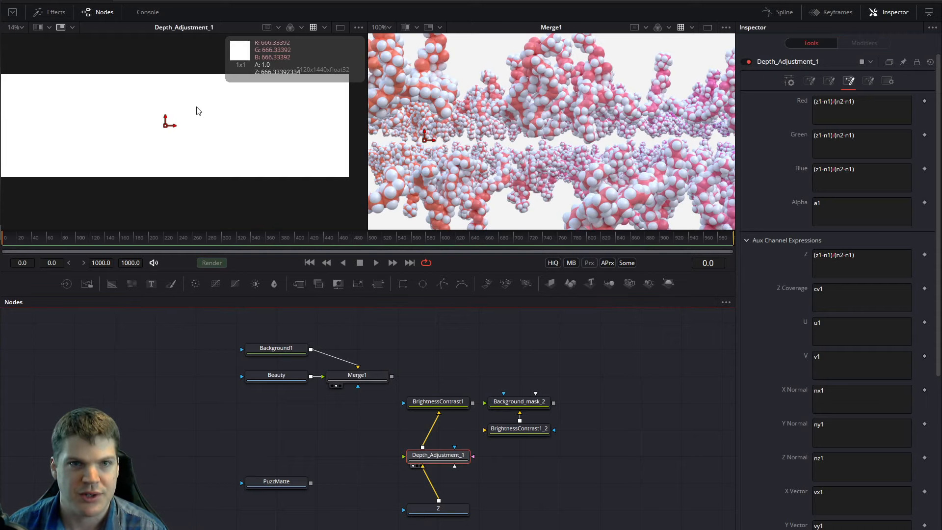
pyautogui.click(788, 85)
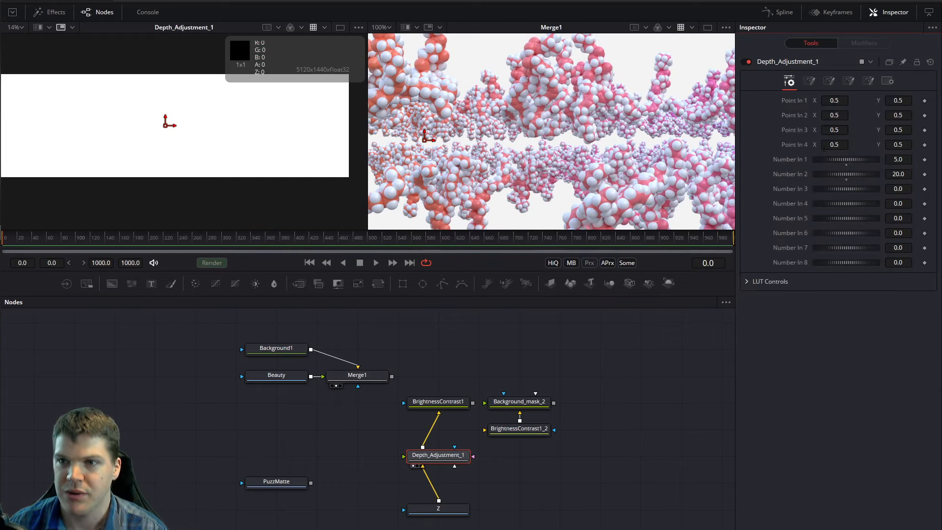
pyautogui.moveTo(907, 162); pyautogui.dragTo(908, 162)
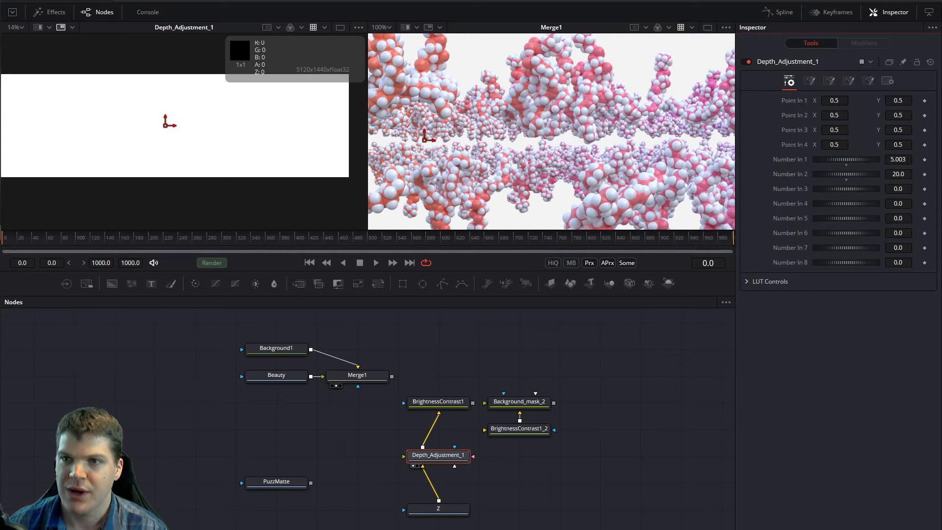
pyautogui.click(905, 174)
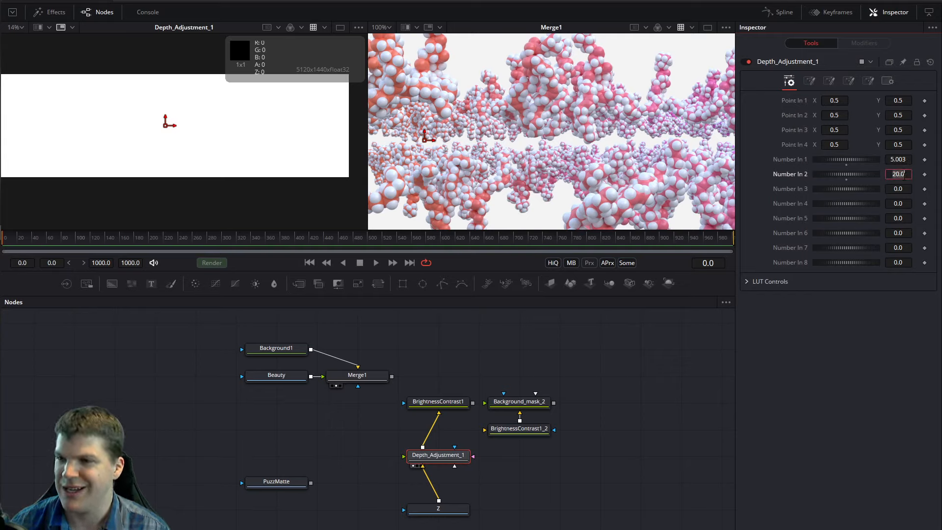
pyautogui.write('200')
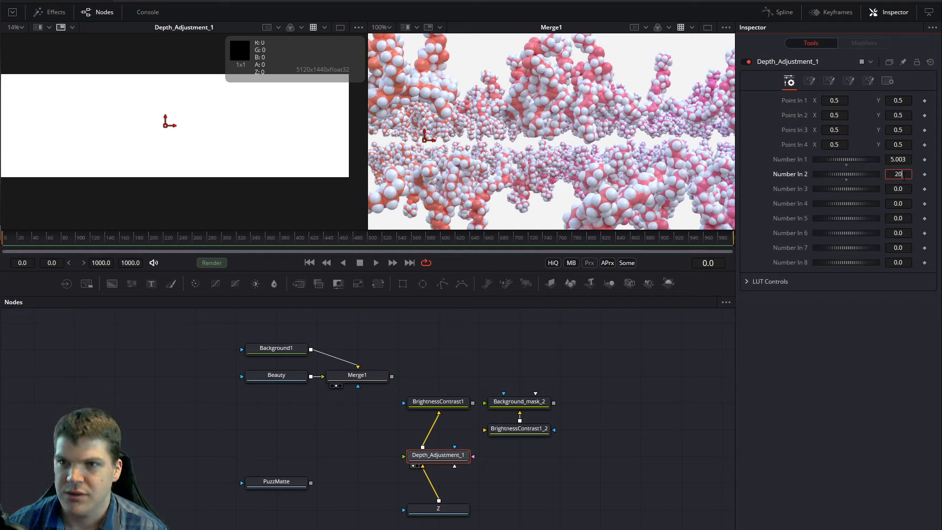
pyautogui.press('Tab')
pyautogui.doubleClick(904, 176)
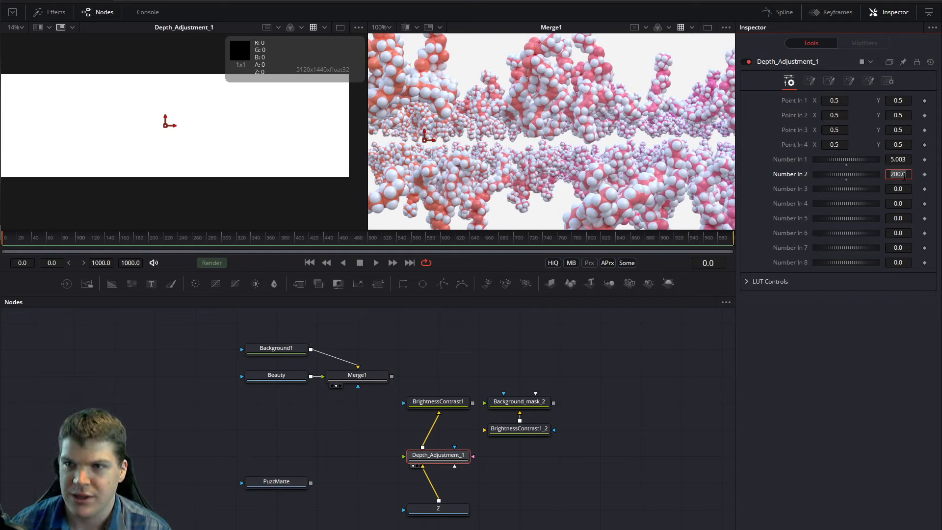
pyautogui.write('2000')
pyautogui.press('Tab')
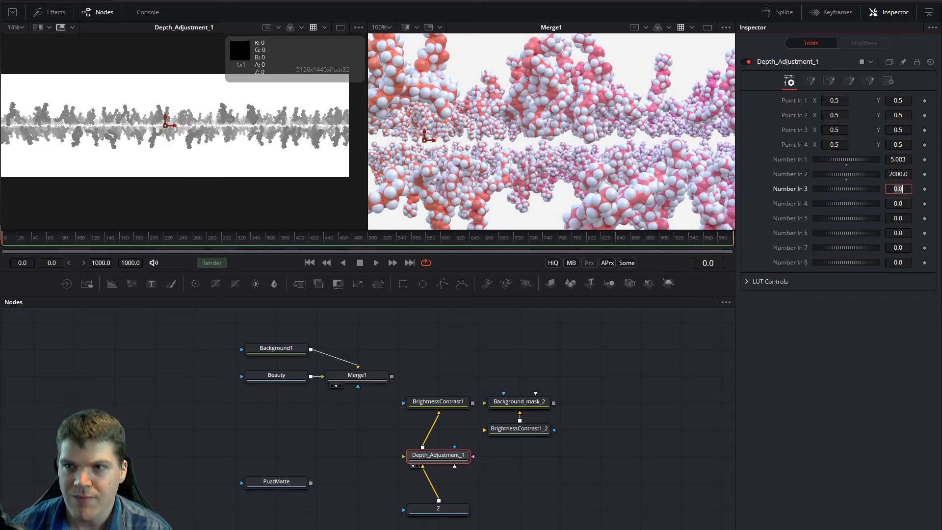
# Step: Set Depth_Adjustment_1's Number In 1 to 500 and inspect the depth image up close
pyautogui.doubleClick(900, 159)
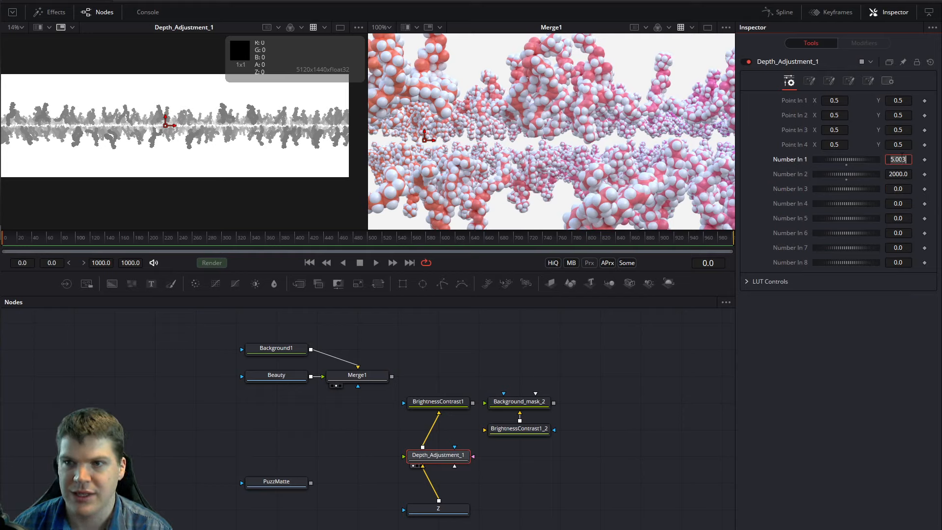
pyautogui.write('500')
pyautogui.press('Tab')
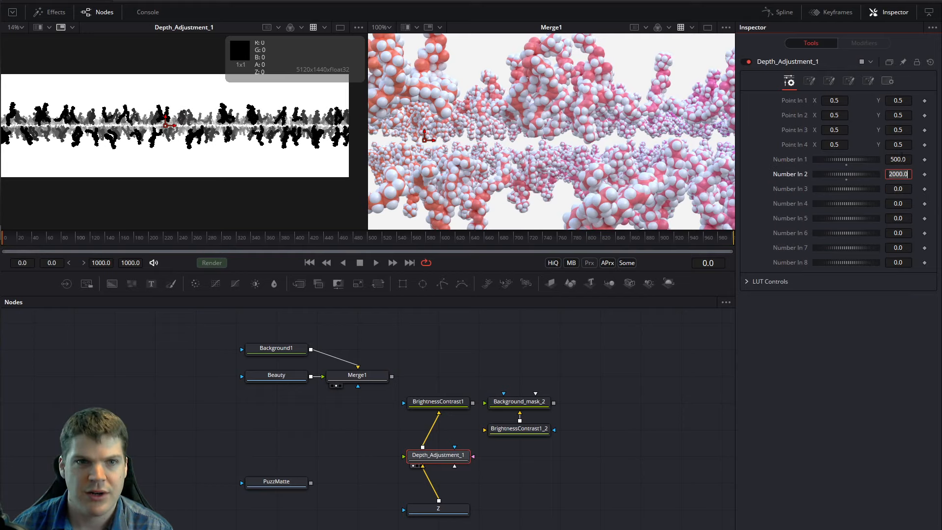
pyautogui.scroll(5, 216, 152)
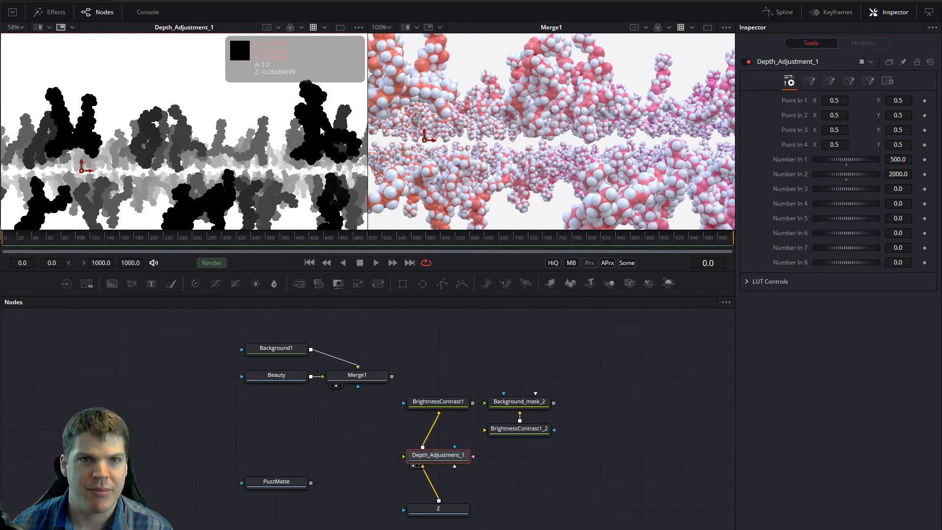
# Step: Insert BrightnessContrast1_2 between Depth_Adjustment_1 and BrightnessContrast1, view it, and set its Low to 0.0 and High to 1.0
pyautogui.click(522, 432)
pyautogui.keyDown('shift'); pyautogui.moveTo(523, 433); pyautogui.dragTo(443, 434); pyautogui.keyUp('shift')
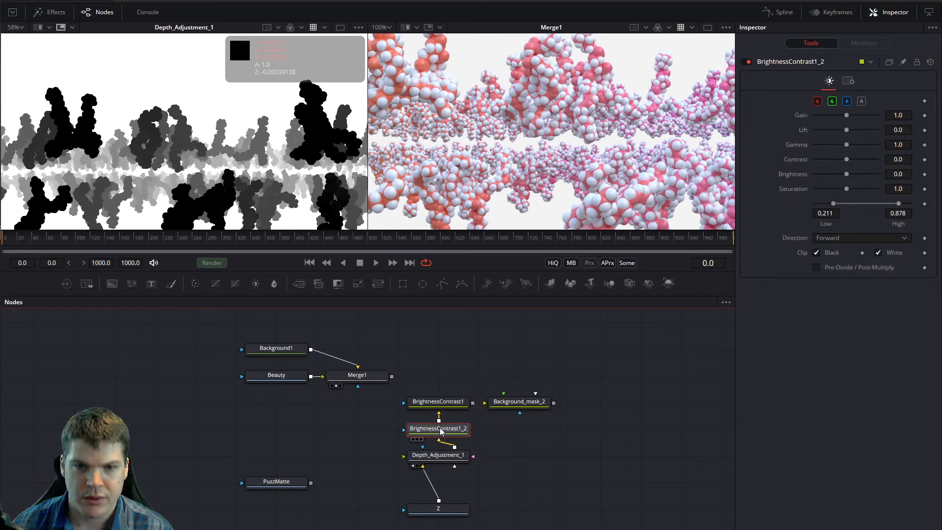
pyautogui.press('1')
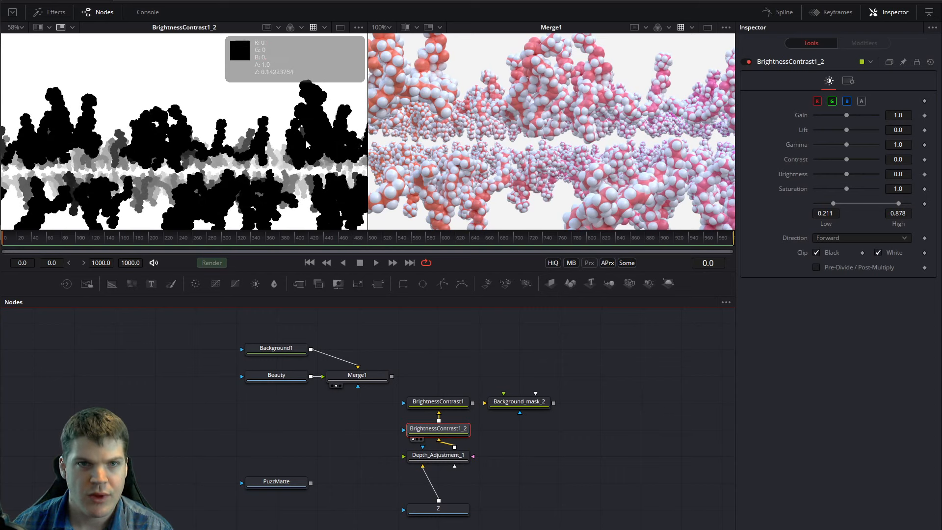
pyautogui.moveTo(833, 204); pyautogui.dragTo(820, 204)
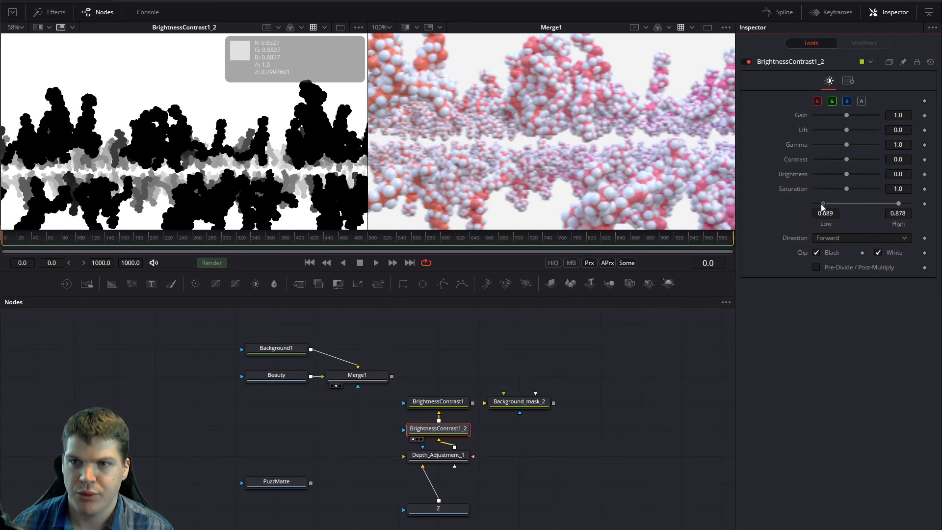
pyautogui.moveTo(897, 204); pyautogui.dragTo(931, 207)
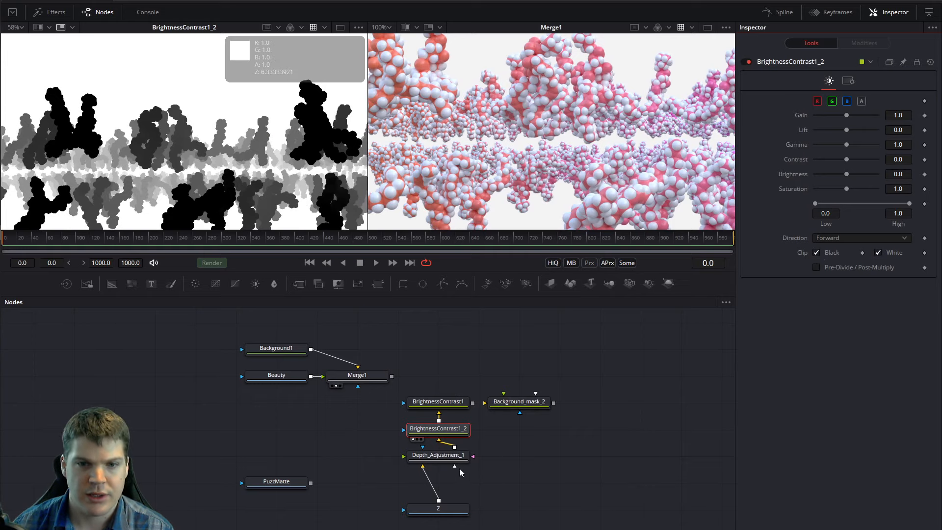
# Step: Set Depth_Adjustment_1's Number In 1 to 600
pyautogui.click(444, 456)
pyautogui.click(904, 159)
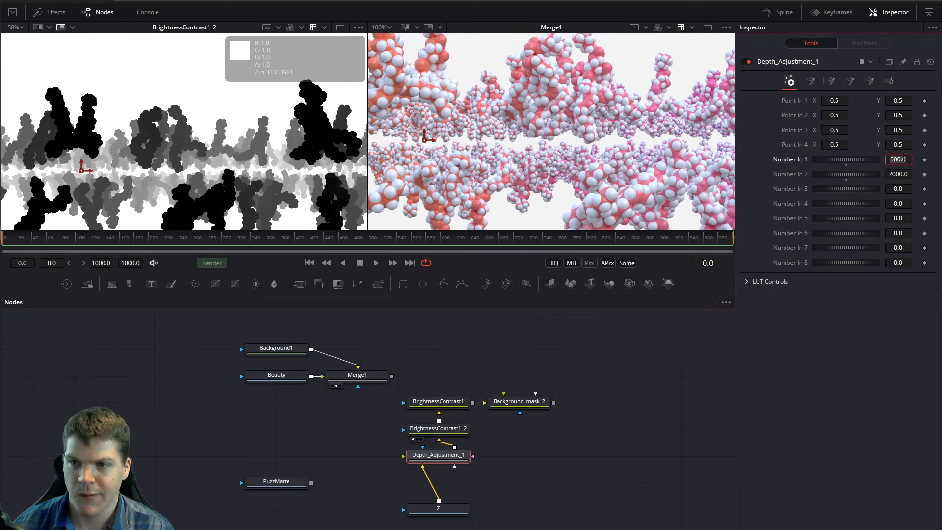
pyautogui.moveTo(838, 161); pyautogui.dragTo(879, 160)
pyautogui.click(898, 159)
pyautogui.write('600')
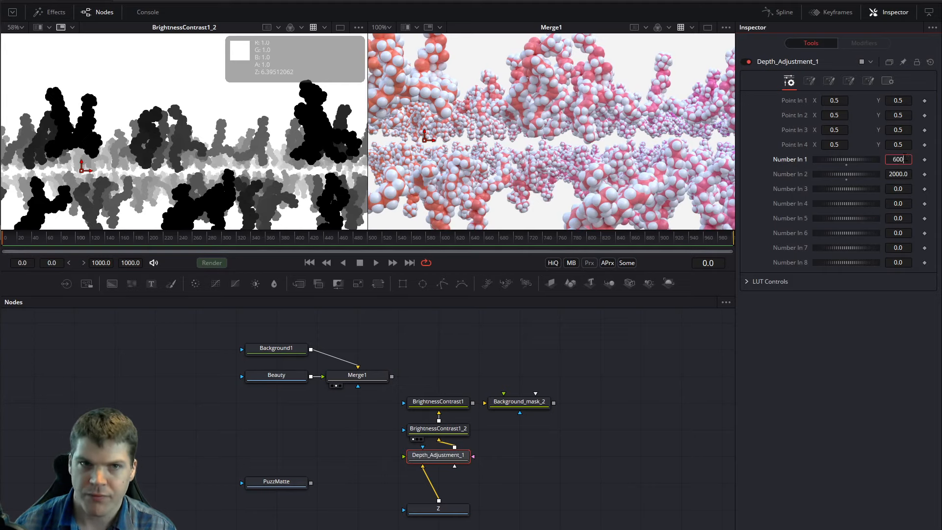
pyautogui.press('Tab')
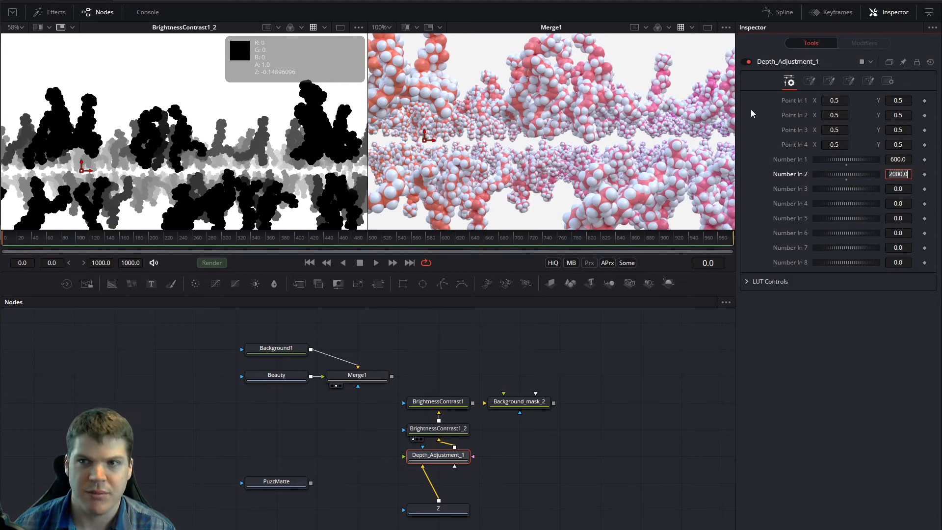
# Step: Set Depth_Adjustment_1's Number In 1 to 550 and check the depth gradient across the image
pyautogui.click(897, 159)
pyautogui.write('550')
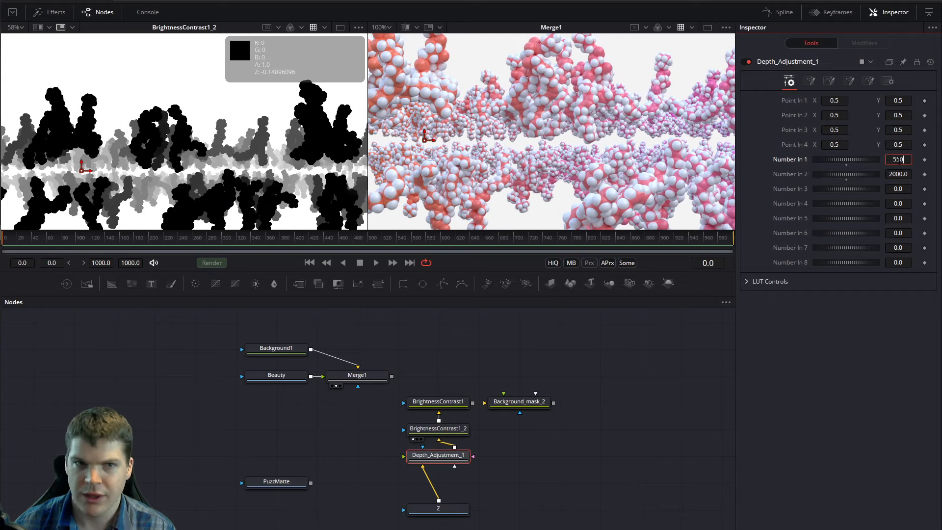
pyautogui.press('Tab')
pyautogui.keyDown('ctrl'); pyautogui.scroll(-3, 193, 175); pyautogui.keyUp('ctrl')
pyautogui.keyDown('ctrl'); pyautogui.scroll(1, 193, 176); pyautogui.keyUp('ctrl')
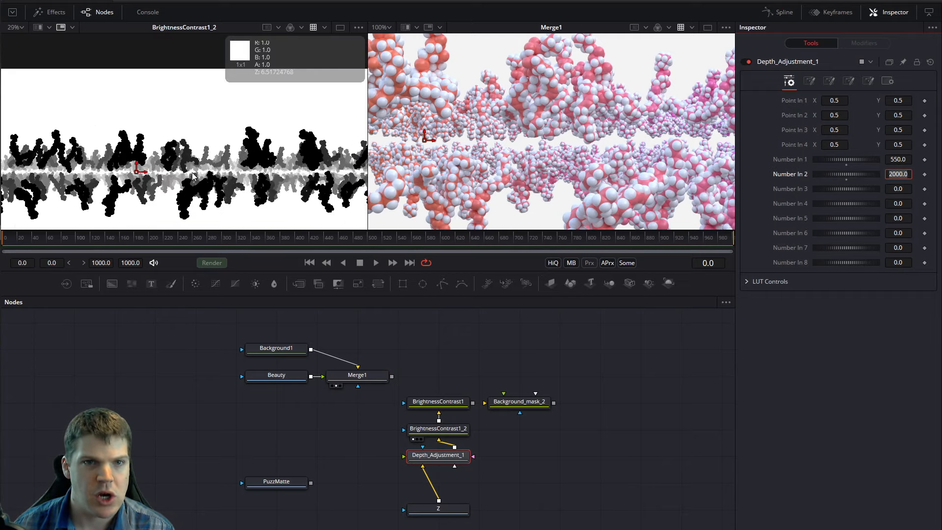
pyautogui.keyDown('ctrl'); pyautogui.scroll(3, 270, 184); pyautogui.keyUp('ctrl')
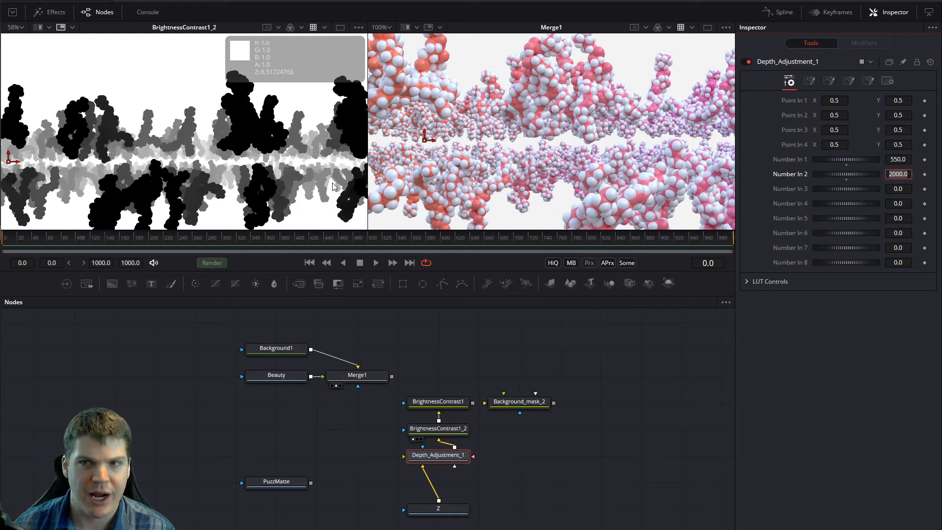
# Step: Try values of 2500, 1800 and 1500 for Depth_Adjustment_1's Number In 2
pyautogui.click(898, 174)
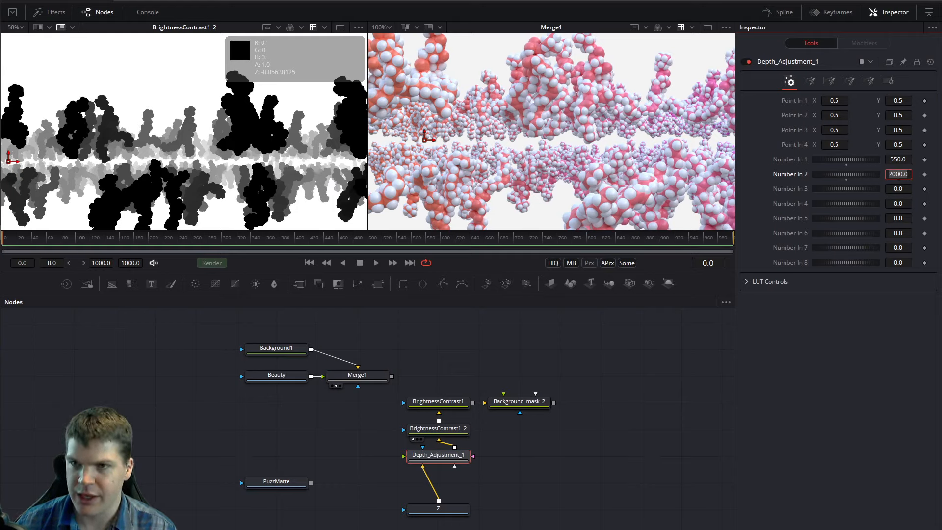
pyautogui.doubleClick(898, 174)
pyautogui.write('2500')
pyautogui.press('Tab')
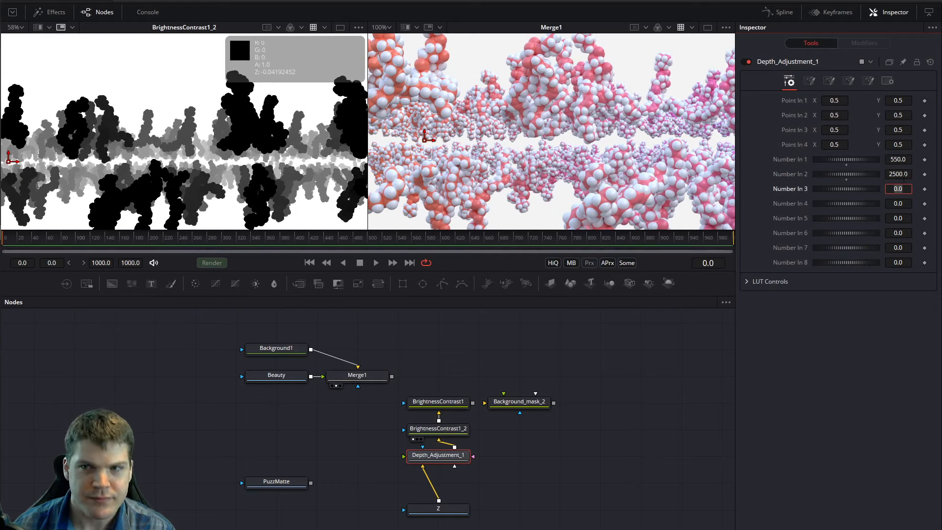
pyautogui.doubleClick(905, 175)
pyautogui.write('1800')
pyautogui.press('Tab')
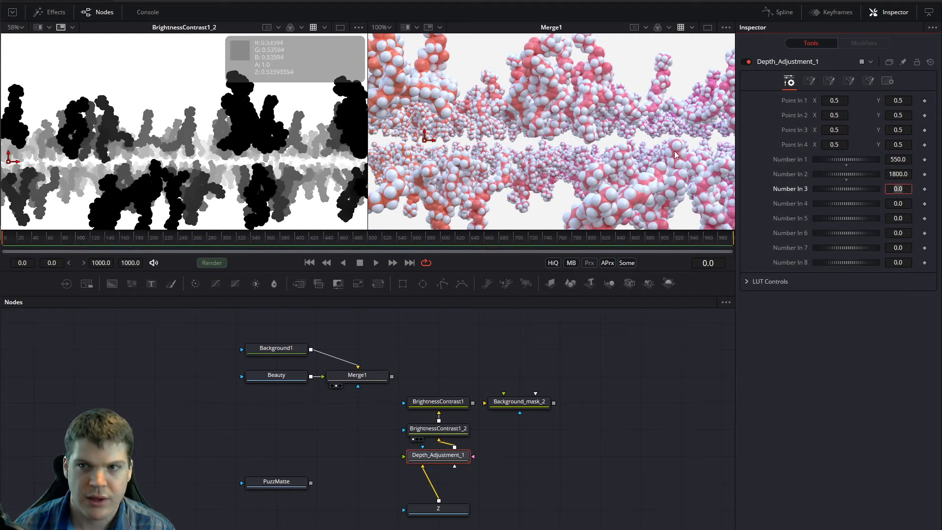
pyautogui.doubleClick(900, 173)
pyautogui.write('1500')
pyautogui.press('Tab')
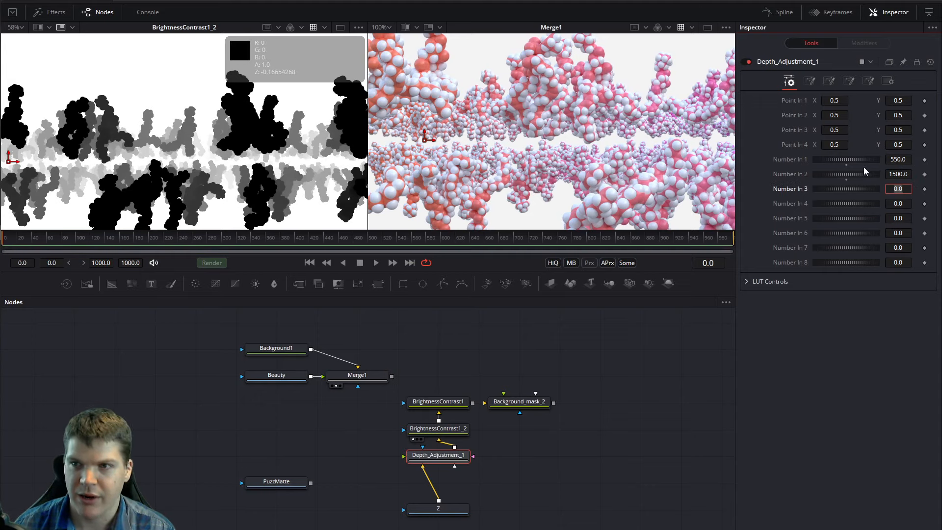
# Step: Set Depth_Adjustment_1's Number In 2 to 1600
pyautogui.doubleClick(902, 174)
pyautogui.write('1600')
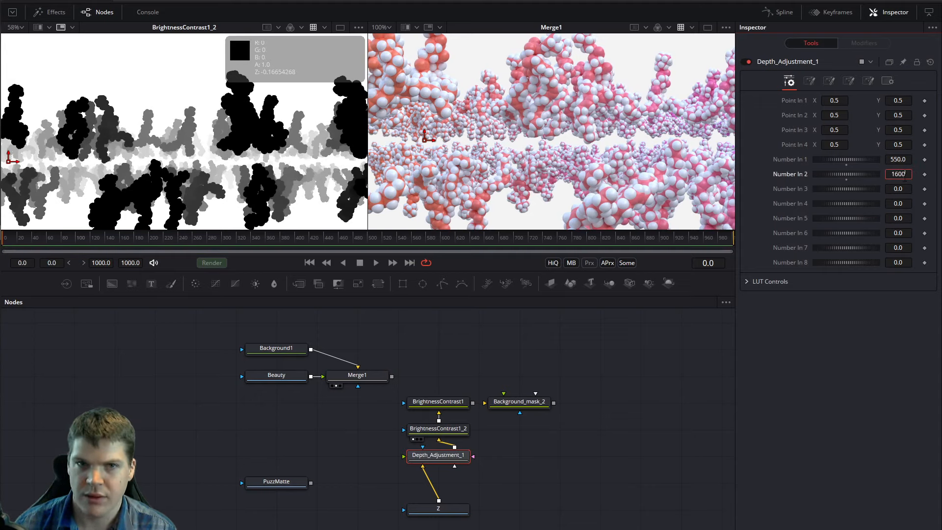
pyautogui.press('Tab')
# Step: Delete the BrightnessContrast1 node that follows BrightnessContrast1_2
pyautogui.moveTo(456, 402); pyautogui.dragTo(456, 376)
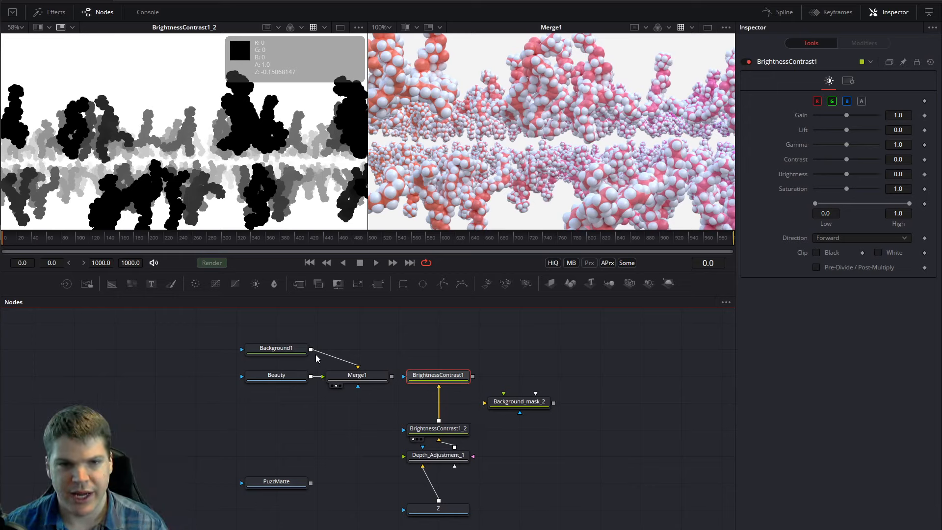
pyautogui.click(289, 352)
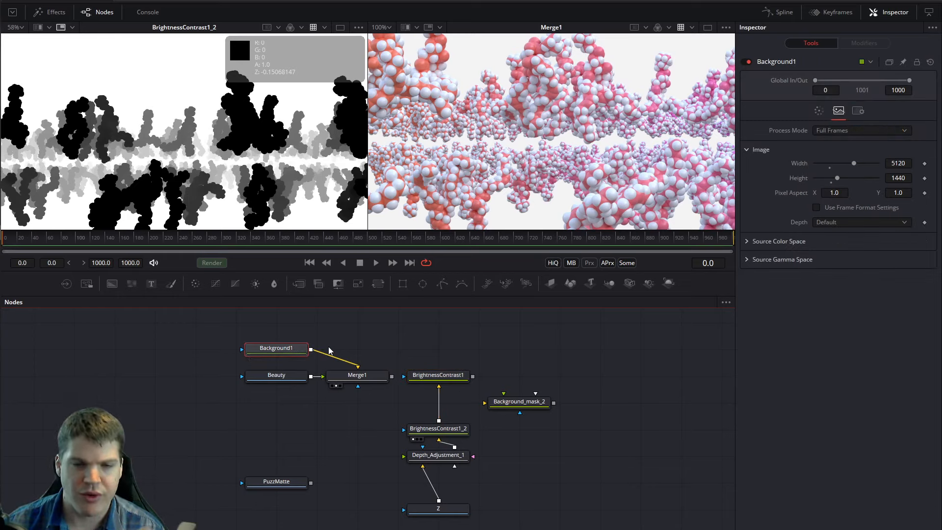
pyautogui.click(439, 432)
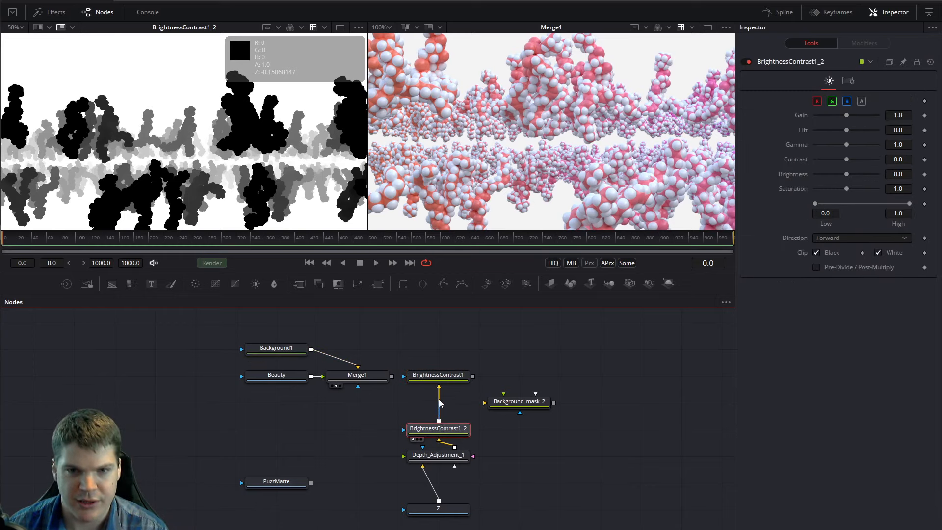
pyautogui.click(444, 378)
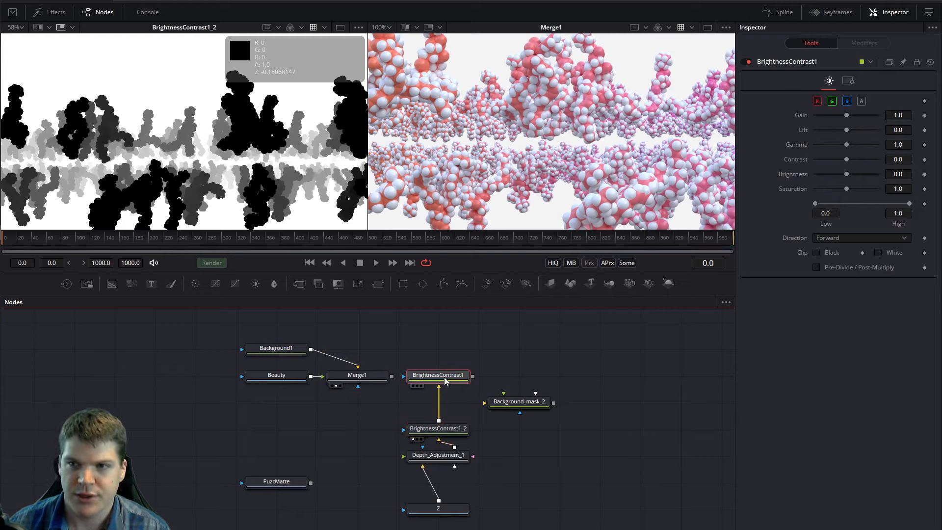
pyautogui.press('Delete')
# Step: Add a Channel Booleans node after BrightnessContrast1_2
pyautogui.hotkey('shift', 'space')
pyautogui.write('cus')
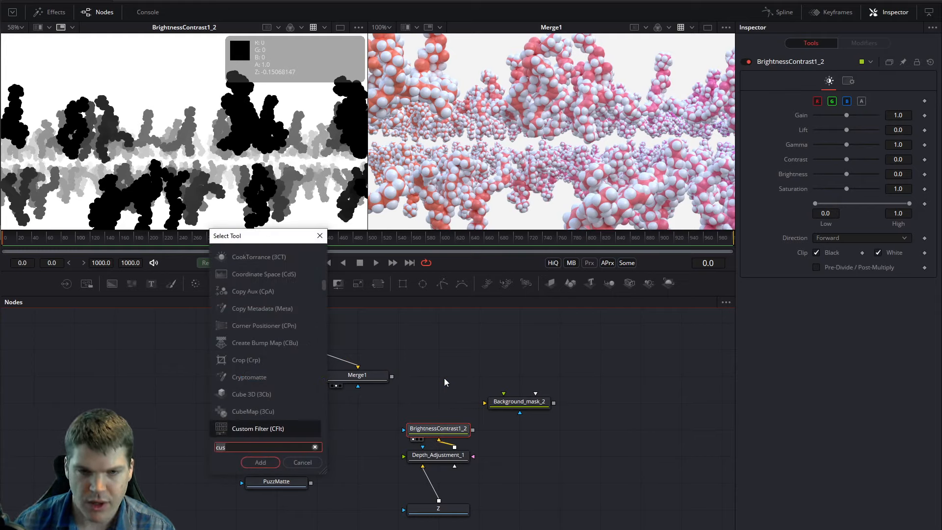
pyautogui.press('BackSpace')
pyautogui.press('BackSpace')
pyautogui.press('BackSpace')
pyautogui.write('bo')
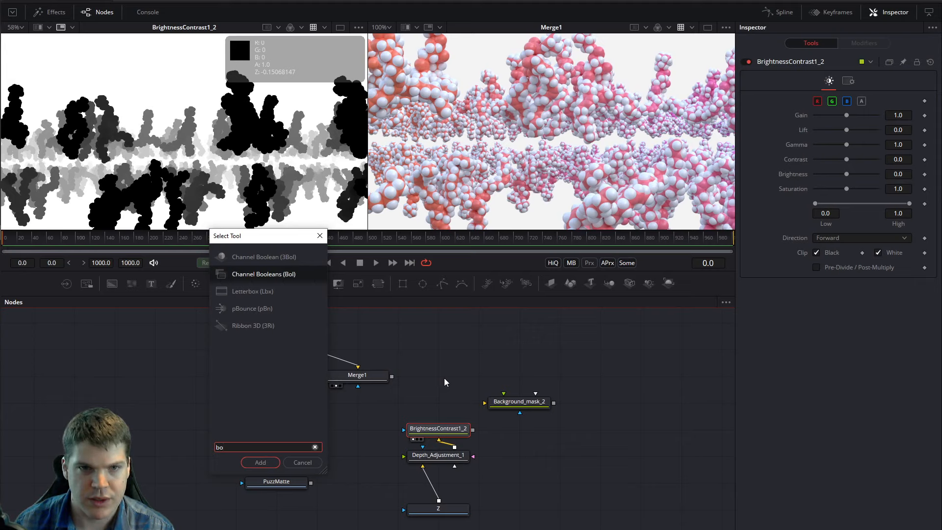
pyautogui.press('Return')
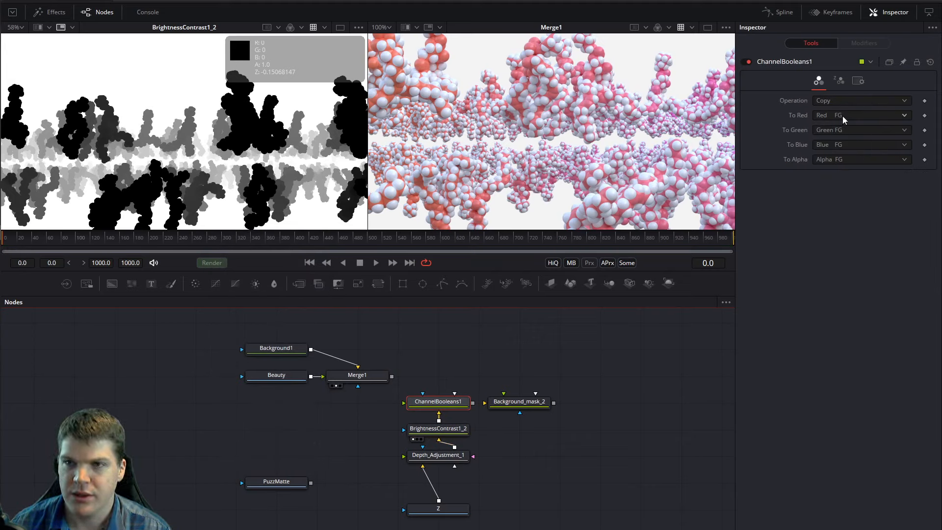
# Step: Set the Channel Booleans node's To Alpha source to Red BG and view its output
pyautogui.click(844, 160)
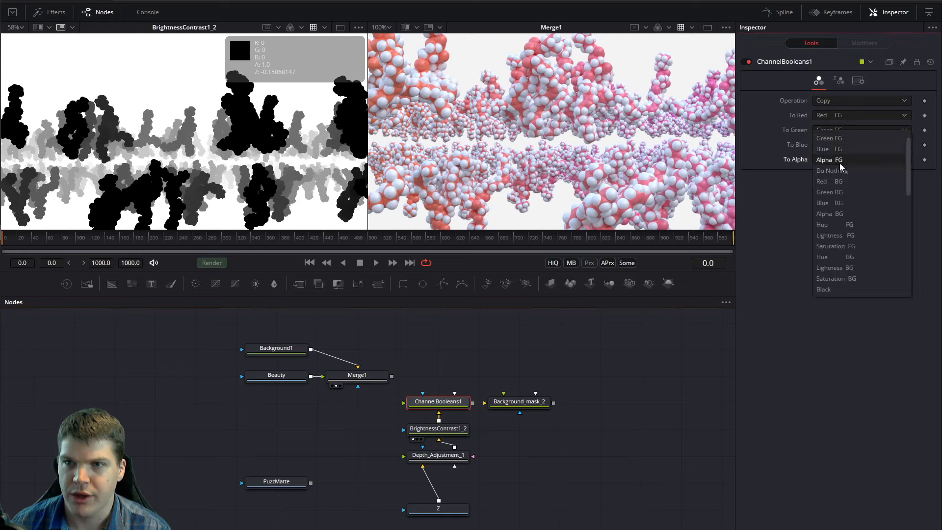
pyautogui.click(836, 189)
pyautogui.click(435, 404)
pyautogui.press('1')
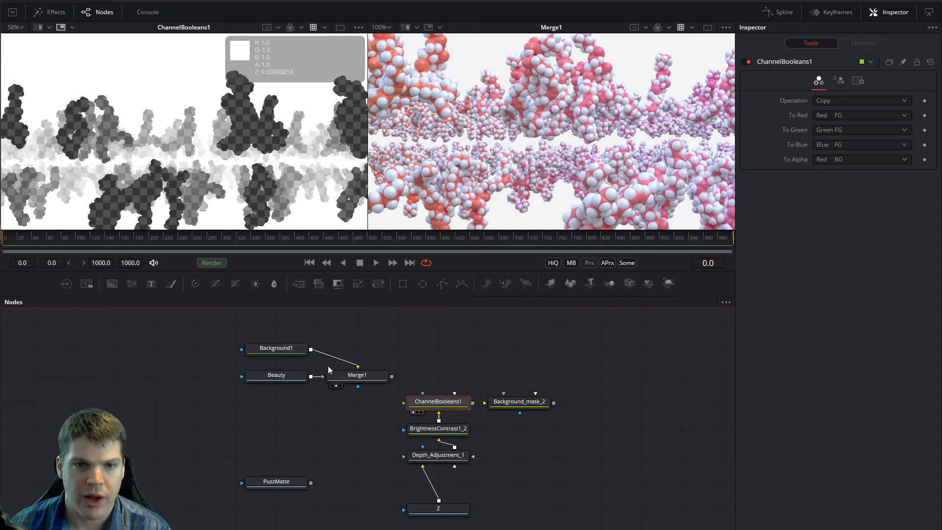
# Step: Merge Background1 over Merge1's output in a new Merge node, routing its connection through a bend above the node
pyautogui.moveTo(310, 349); pyautogui.dragTo(438, 350)
pyautogui.click(438, 375)
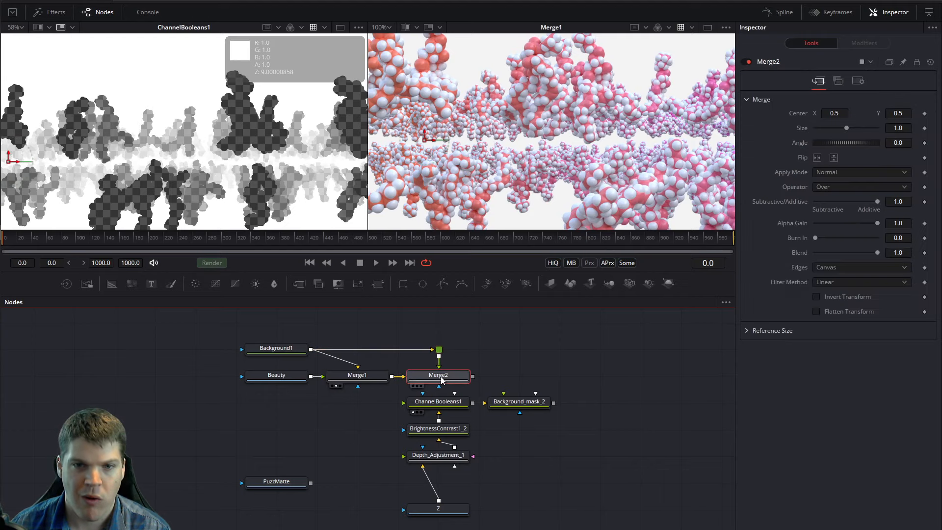
# Step: View Merge2's output and connect ChannelBooleans1 to Merge2 as its effect mask
pyautogui.moveTo(519, 350); pyautogui.dragTo(525, 333, button='middle')
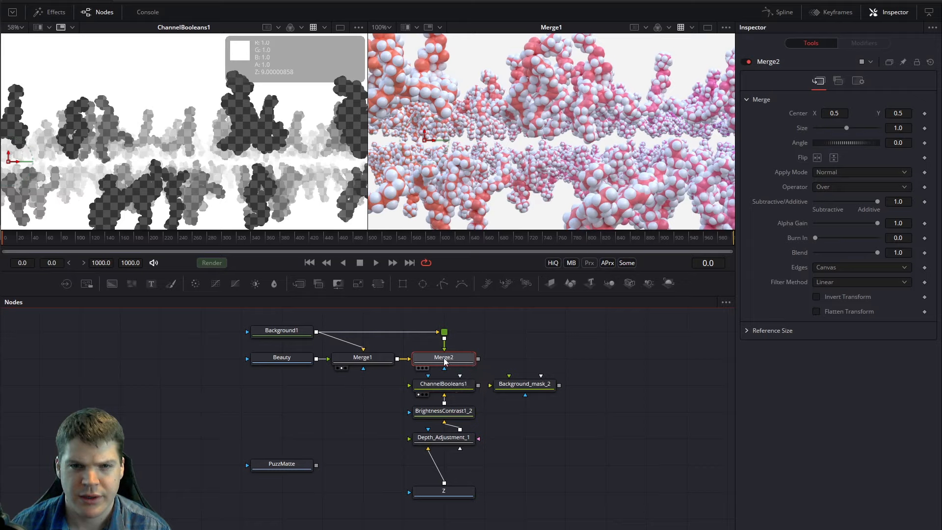
pyautogui.press('2')
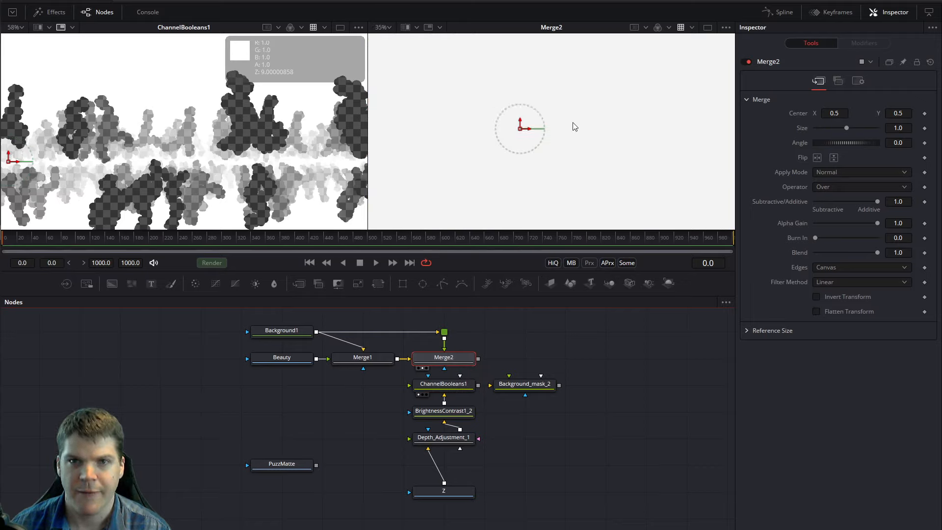
pyautogui.moveTo(478, 385); pyautogui.dragTo(446, 358, button='right')
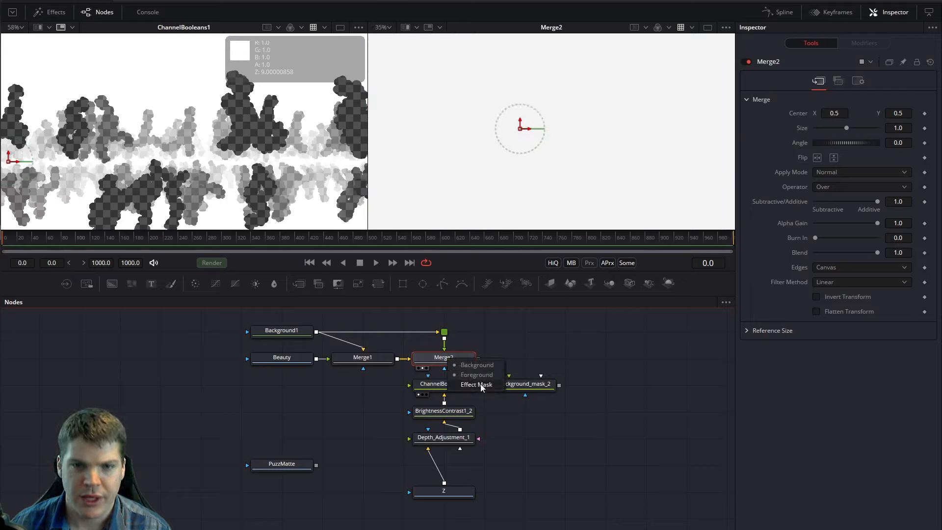
pyautogui.click(476, 385)
# Step: Examine Merge2's output up close and from afar, checking how the distant molecules fade into the background
pyautogui.keyDown('ctrl'); pyautogui.scroll(8, 575, 127); pyautogui.keyUp('ctrl')
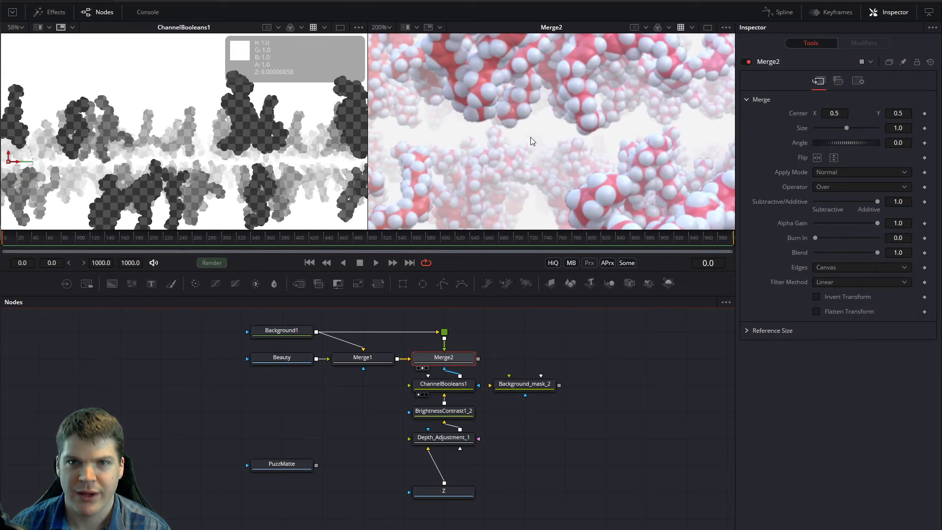
pyautogui.moveTo(531, 137); pyautogui.dragTo(568, 166, button='middle')
pyautogui.moveTo(462, 203); pyautogui.dragTo(500, 187, button='middle')
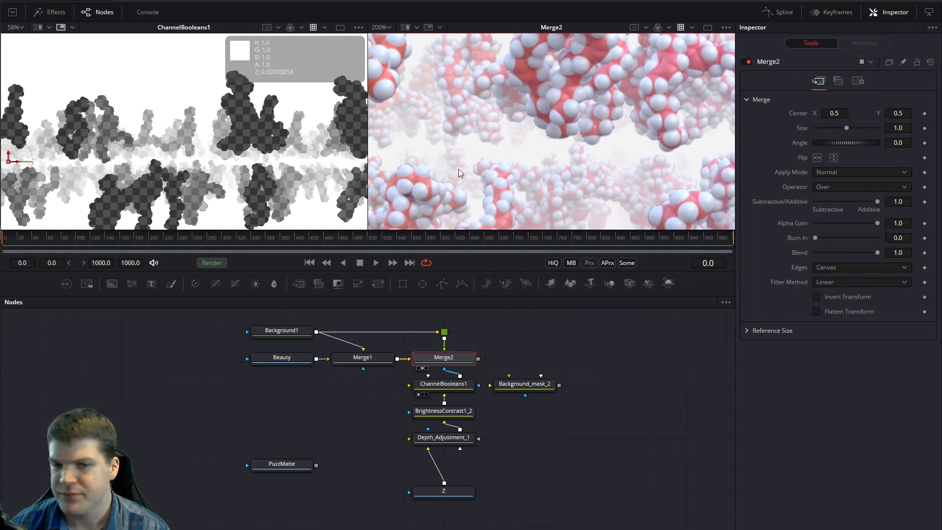
pyautogui.keyDown('ctrl'); pyautogui.scroll(-5, 497, 90); pyautogui.keyUp('ctrl')
pyautogui.keyDown('ctrl'); pyautogui.scroll(5, 611, 145); pyautogui.keyUp('ctrl')
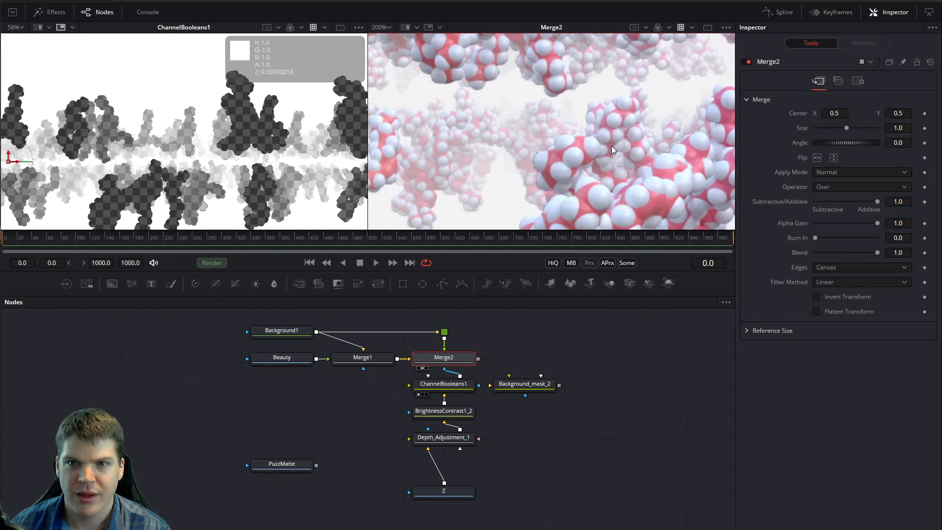
pyautogui.moveTo(671, 149); pyautogui.dragTo(582, 146, button='middle')
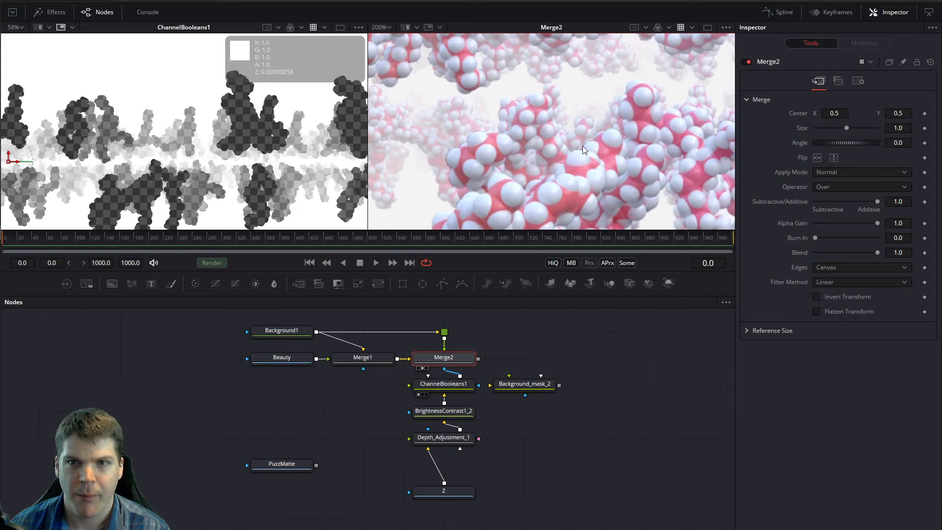
pyautogui.click(457, 386)
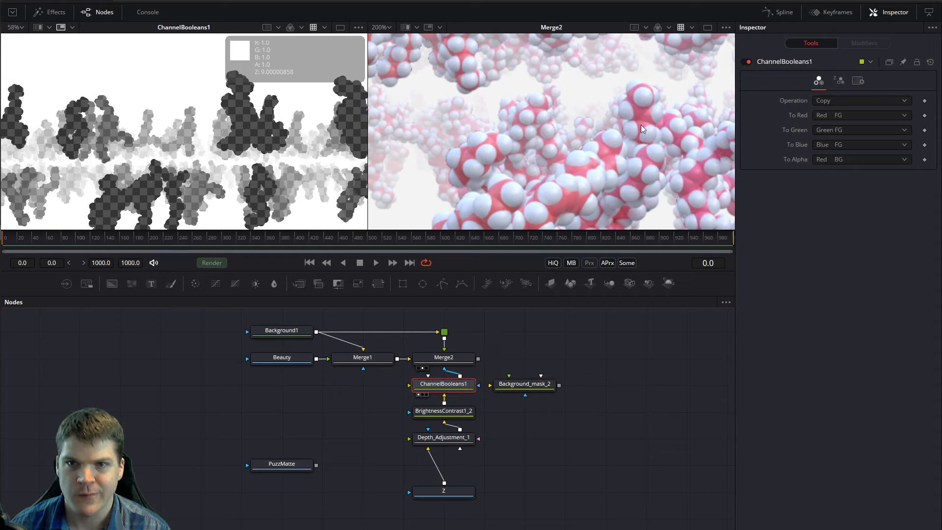
pyautogui.keyDown('ctrl'); pyautogui.scroll(-3, 646, 103); pyautogui.keyUp('ctrl')
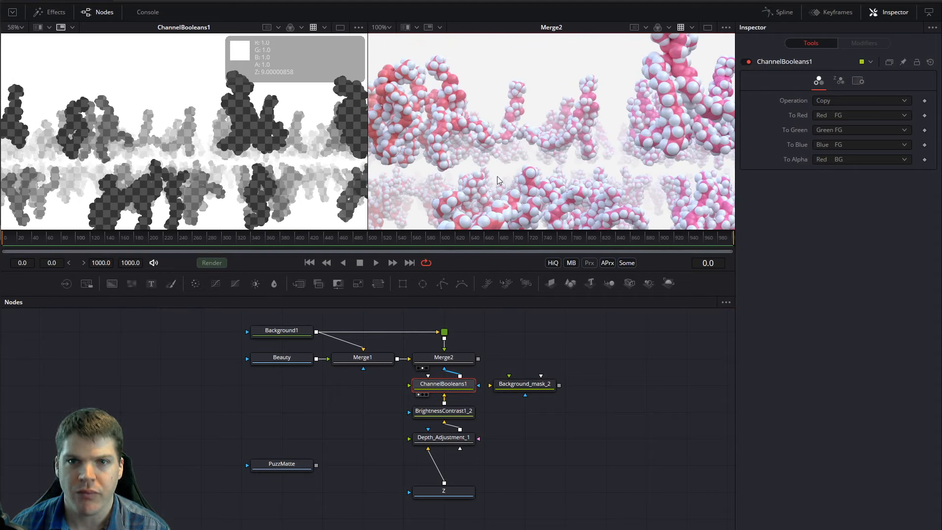
pyautogui.keyDown('ctrl'); pyautogui.scroll(3, 505, 192); pyautogui.keyUp('ctrl')
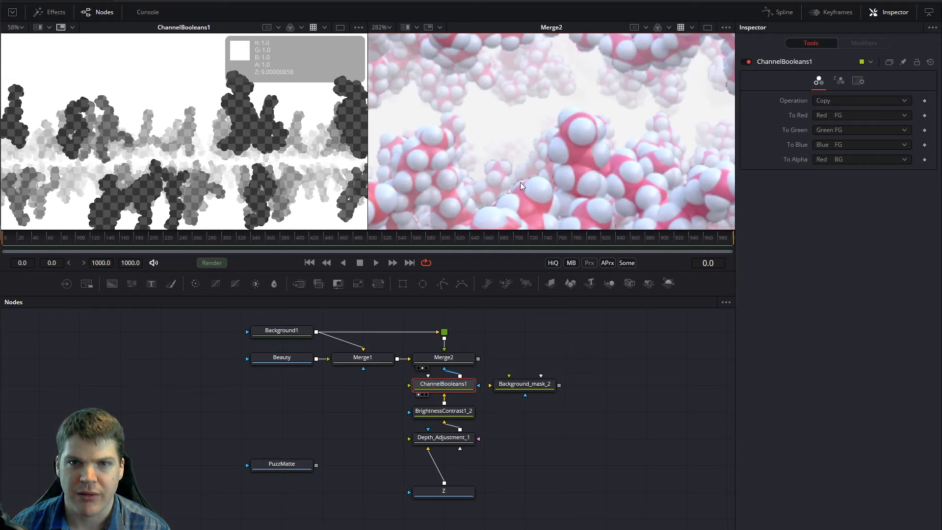
pyautogui.keyDown('ctrl'); pyautogui.scroll(-5, 507, 179); pyautogui.keyUp('ctrl')
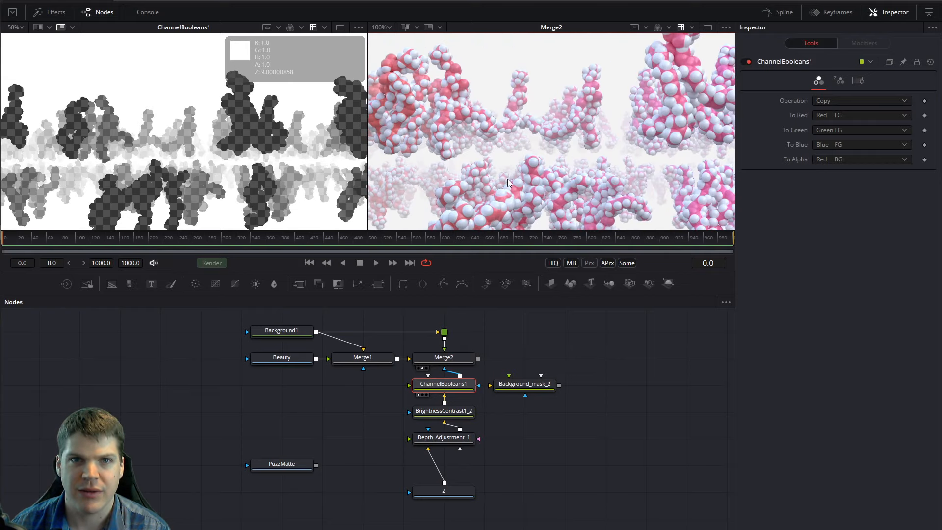
pyautogui.moveTo(487, 178); pyautogui.dragTo(540, 155, button='middle')
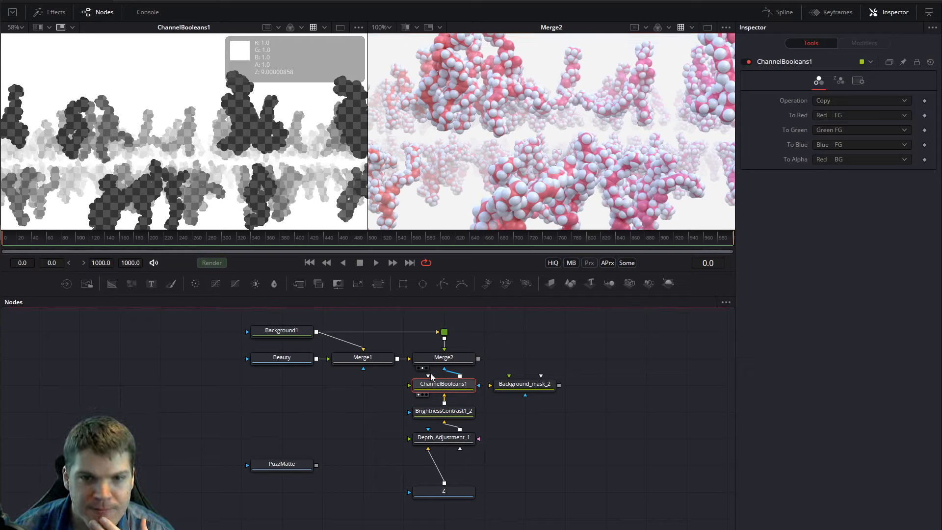
# Step: Move the ChannelBooleans1 mask connection from Merge2 to Merge1 and view Merge1's output
pyautogui.moveTo(451, 373); pyautogui.dragTo(363, 369)
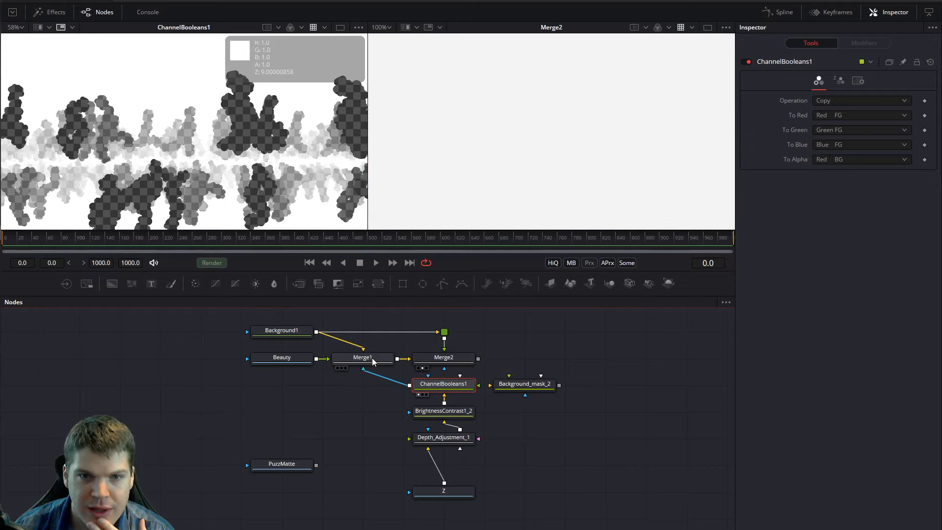
pyautogui.click(360, 362)
pyautogui.press('2')
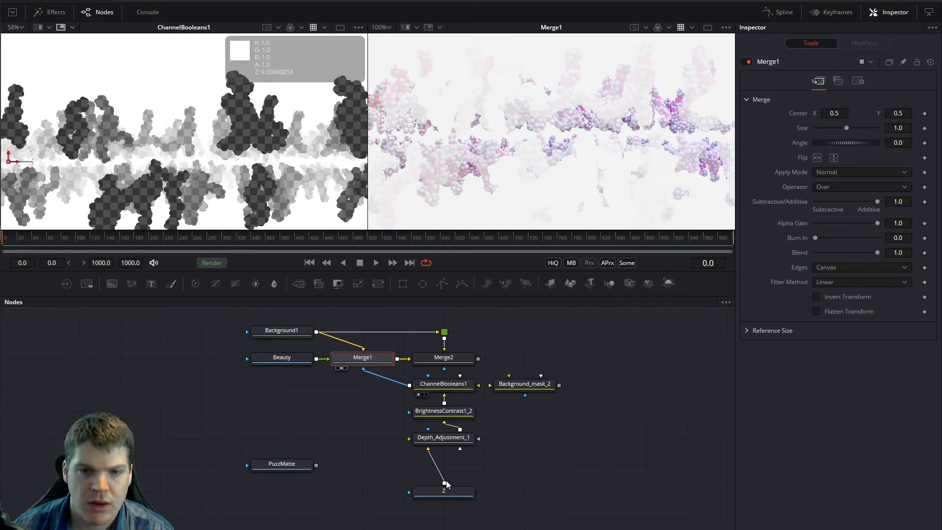
# Step: Move ChannelBooleans1 and its upstream depth nodes lower to make room beneath the merges
pyautogui.moveTo(455, 515); pyautogui.dragTo(446, 440)
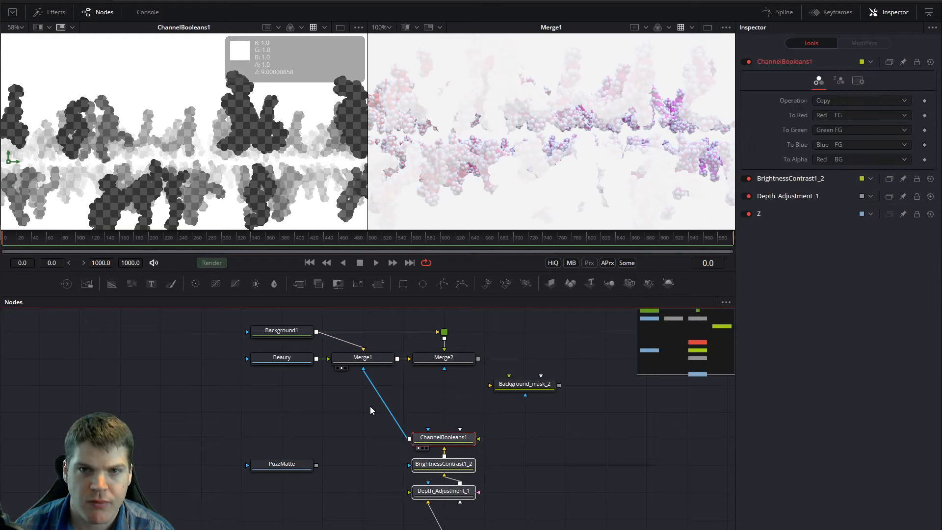
pyautogui.click(362, 413)
pyautogui.hotkey('shift', 'space')
pyautogui.write('rev')
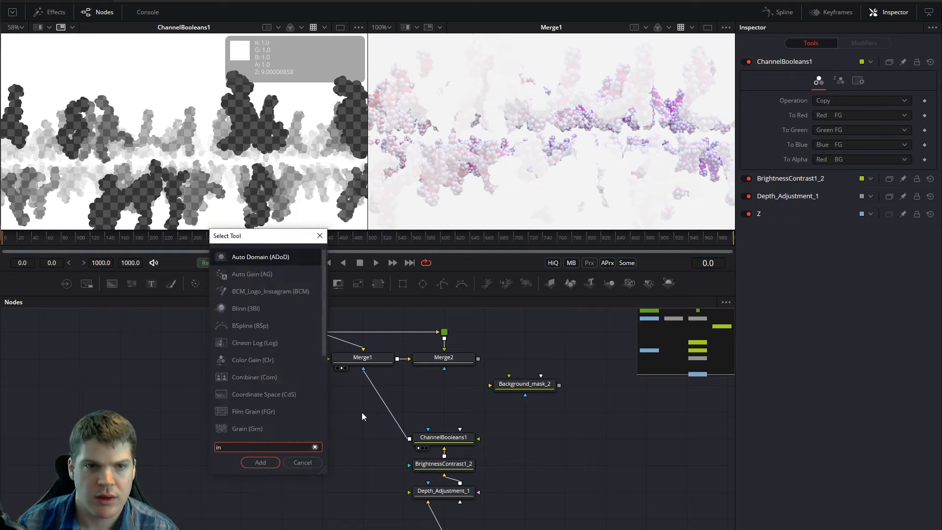
pyautogui.press('Escape')
pyautogui.click(432, 438)
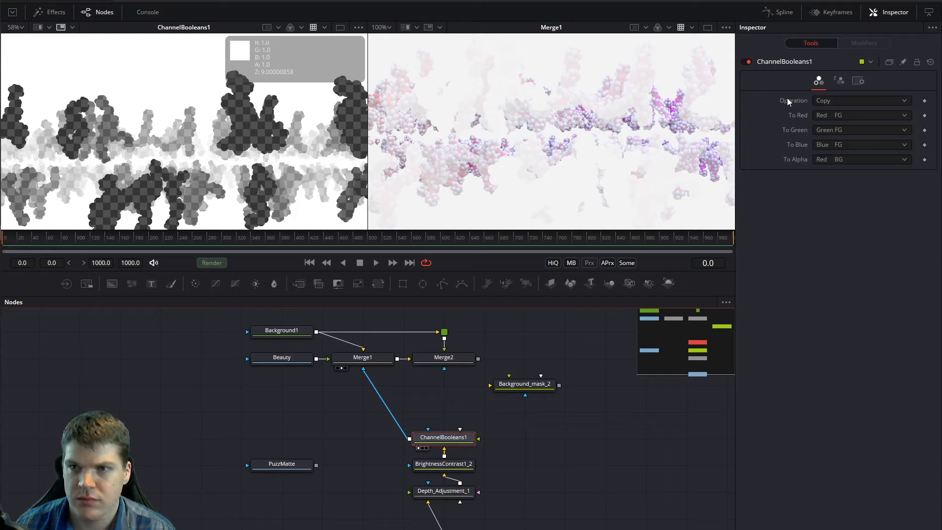
pyautogui.click(838, 160)
pyautogui.click(838, 160)
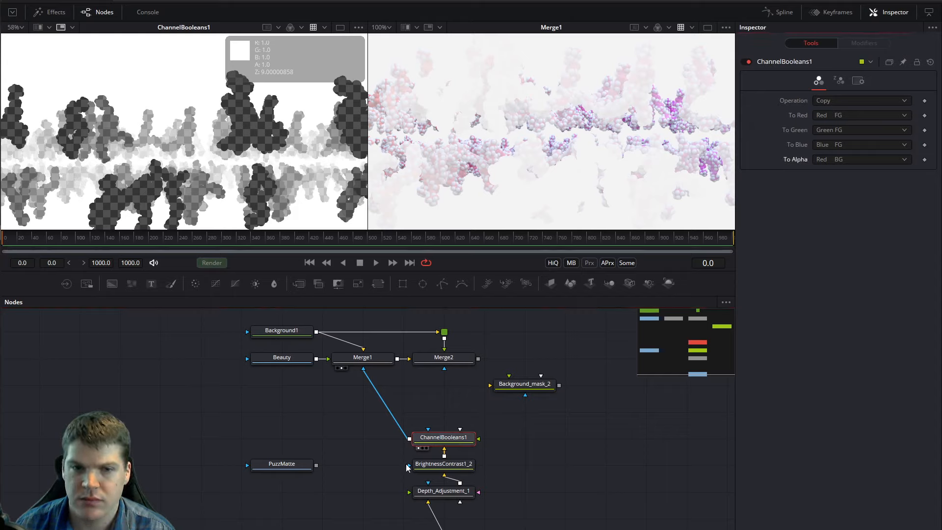
# Step: Duplicate ChannelBooleans1 and insert the copy on the connection between it and Merge1's mask input
pyautogui.click(444, 441)
pyautogui.hotkey('ctrl', 'c')
pyautogui.click(428, 421)
pyautogui.hotkey('ctrl', 'v')
pyautogui.keyDown('shift'); pyautogui.moveTo(441, 415); pyautogui.dragTo(401, 415); pyautogui.keyUp('shift')
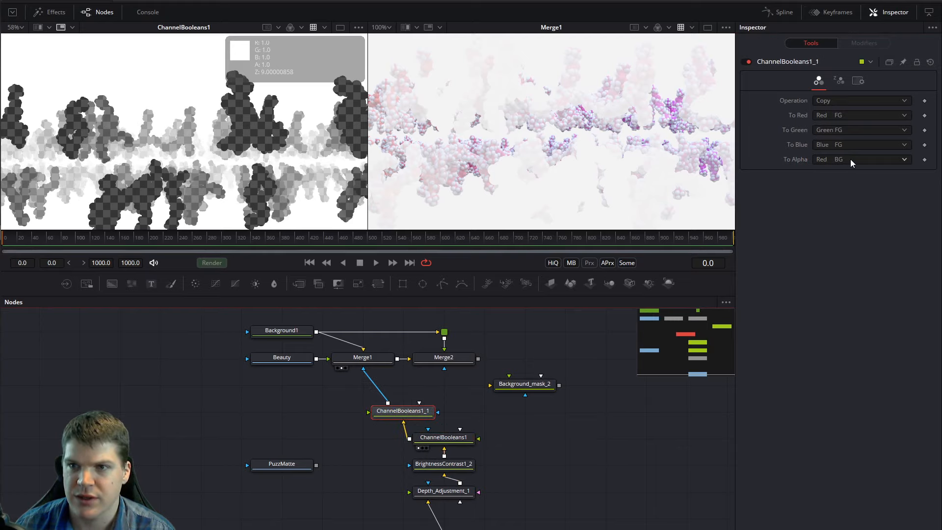
# Step: Try Subtract on the duplicated Channel Booleans node, set To Alpha to Alpha FG, and switch its Operation to Negative
pyautogui.click(850, 101)
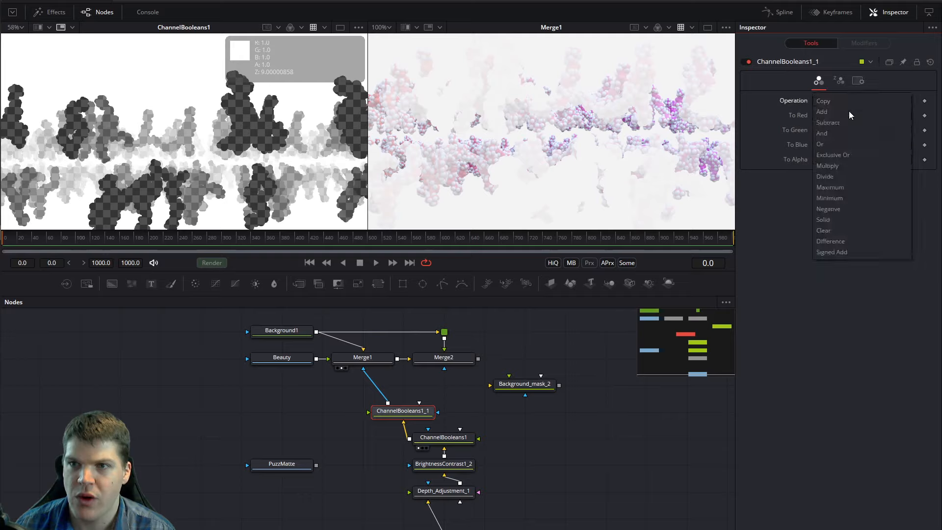
pyautogui.click(841, 125)
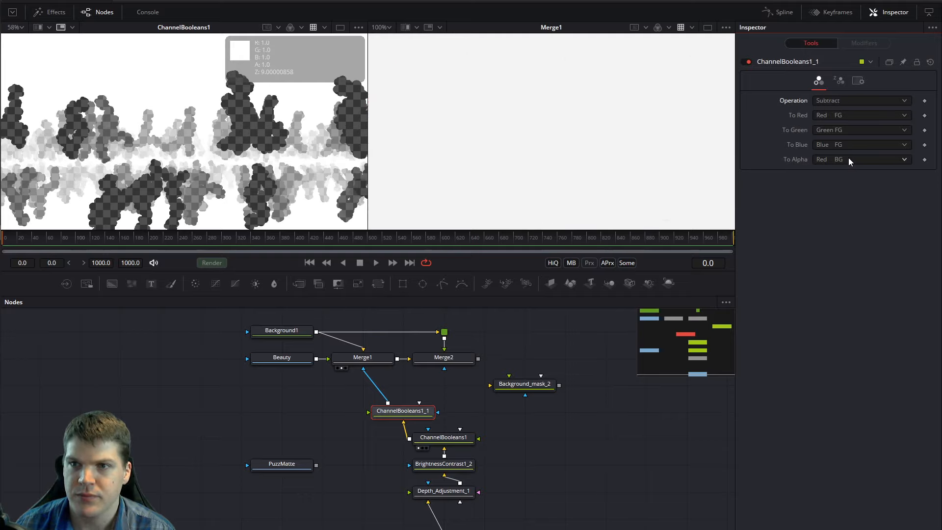
pyautogui.click(848, 159)
pyautogui.click(845, 138)
pyautogui.click(846, 101)
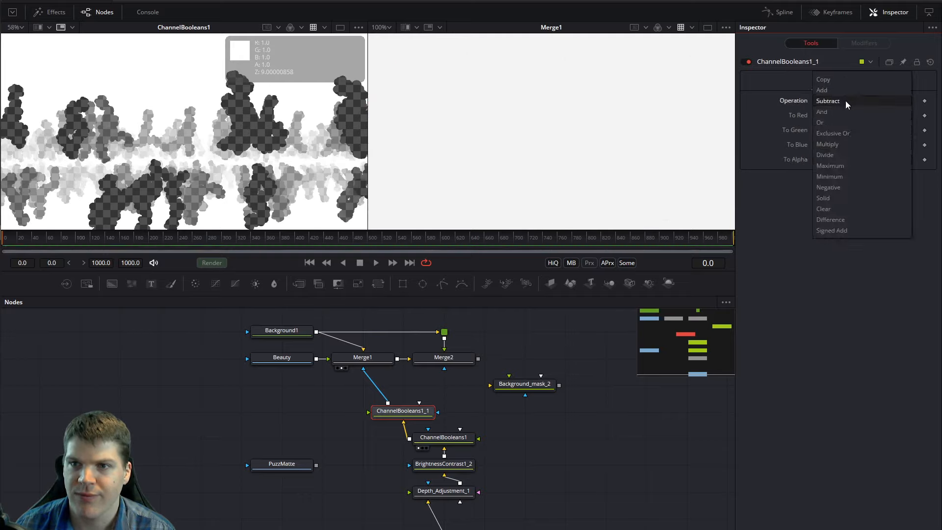
pyautogui.click(845, 189)
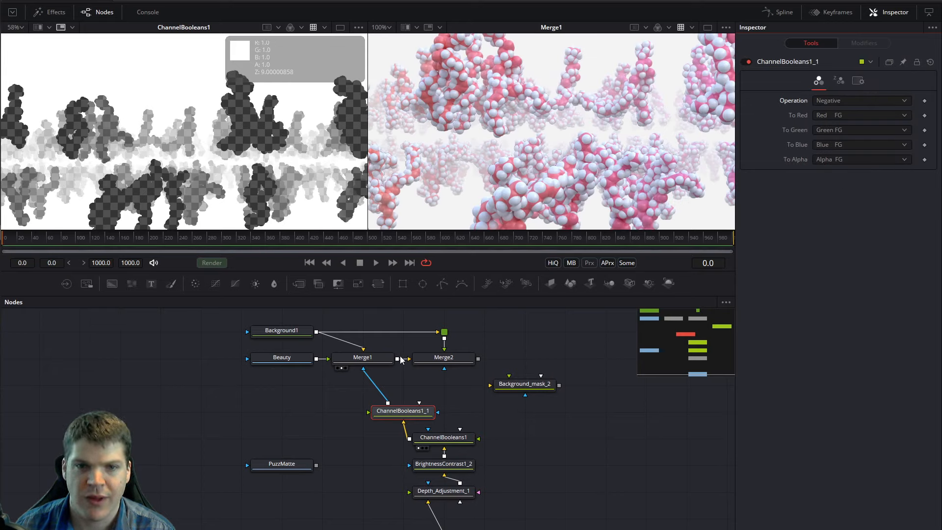
pyautogui.scroll(2, 536, 155)
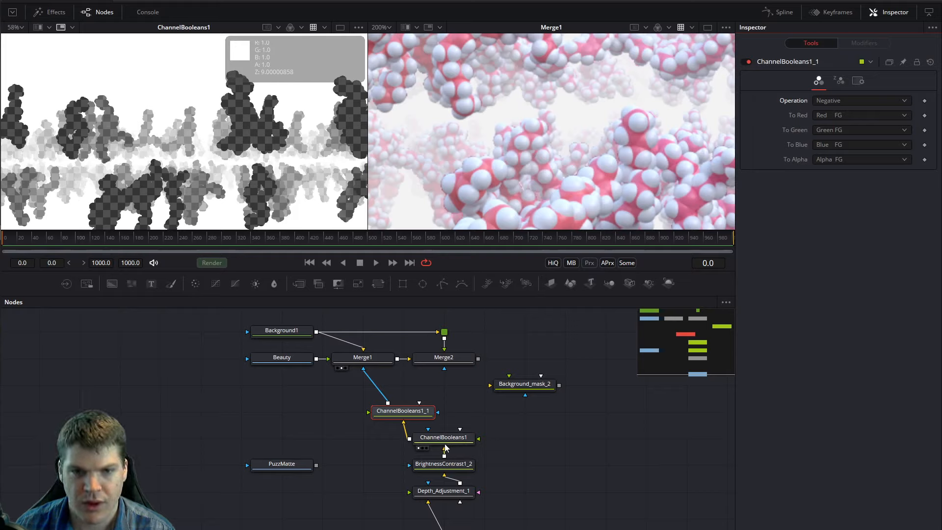
# Step: Reconnect ChannelBooleans1 as Merge2's effect mask, delete the duplicated Channel Booleans node, and disconnect Merge1's mask
pyautogui.moveTo(409, 438); pyautogui.dragTo(452, 365, button='right')
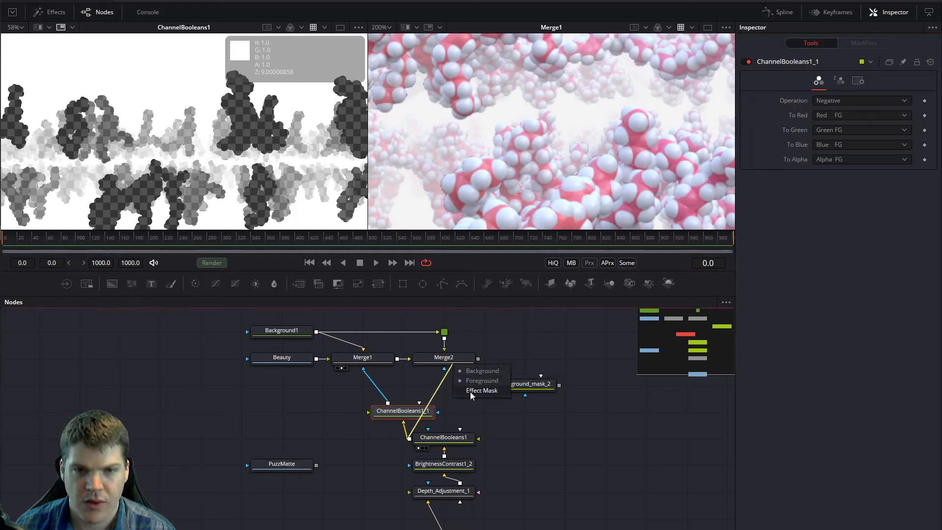
pyautogui.click(470, 391)
pyautogui.press('Delete')
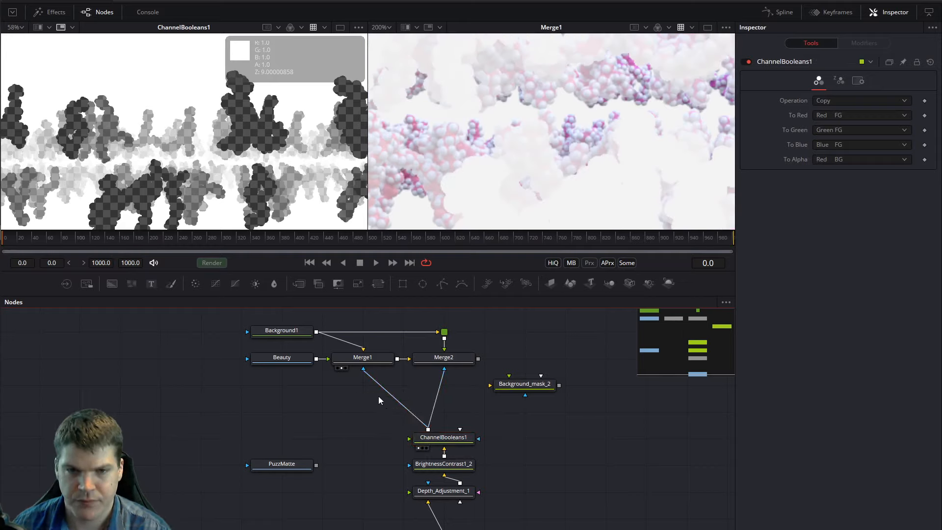
pyautogui.moveTo(371, 379); pyautogui.dragTo(370, 399)
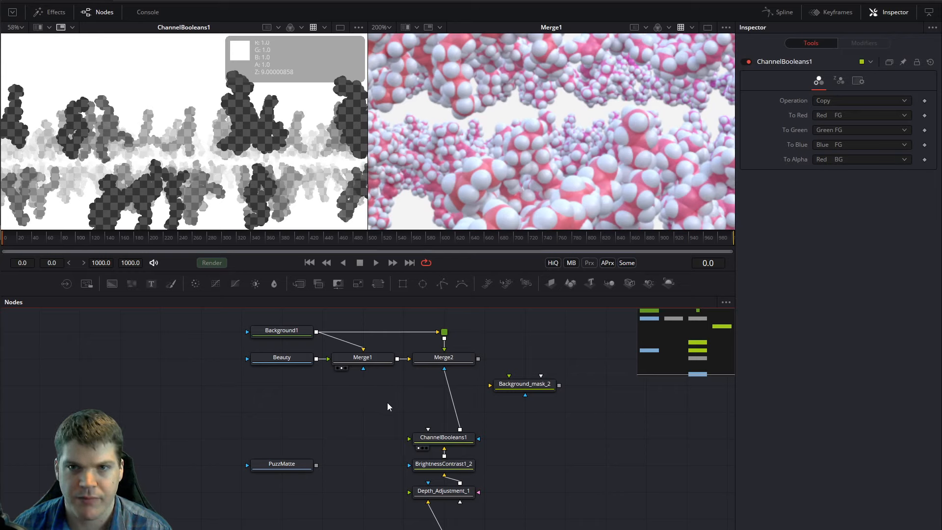
# Step: View Merge2's output and set its Blend to 0.866, trying weaker values such as 0.26 first
pyautogui.keyDown('ctrl'); pyautogui.scroll(-2, 520, 125); pyautogui.keyUp('ctrl')
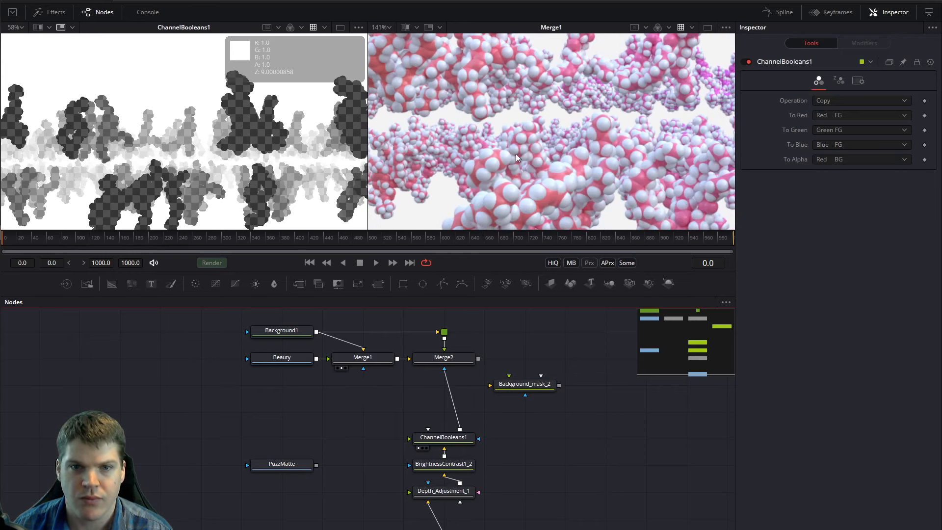
pyautogui.click(445, 361)
pyautogui.keyDown('ctrl'); pyautogui.scroll(-2, 529, 155); pyautogui.keyUp('ctrl')
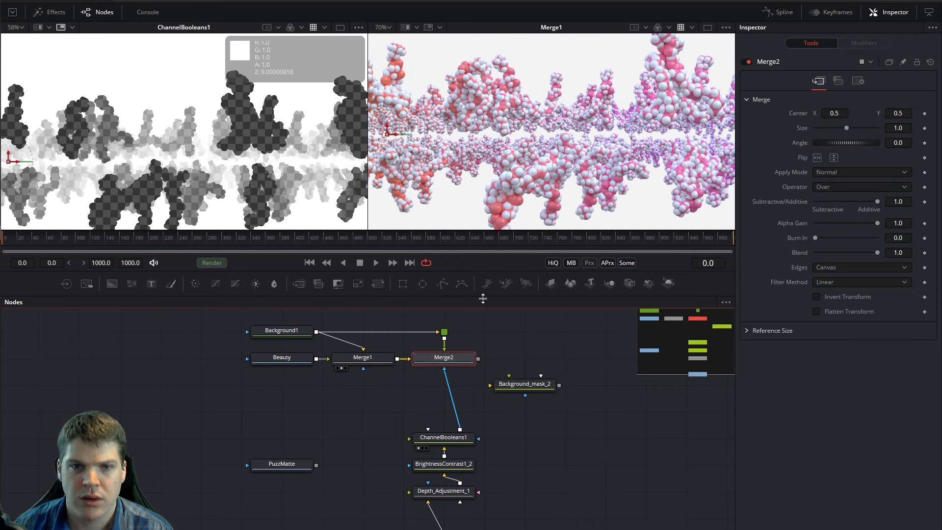
pyautogui.press('2')
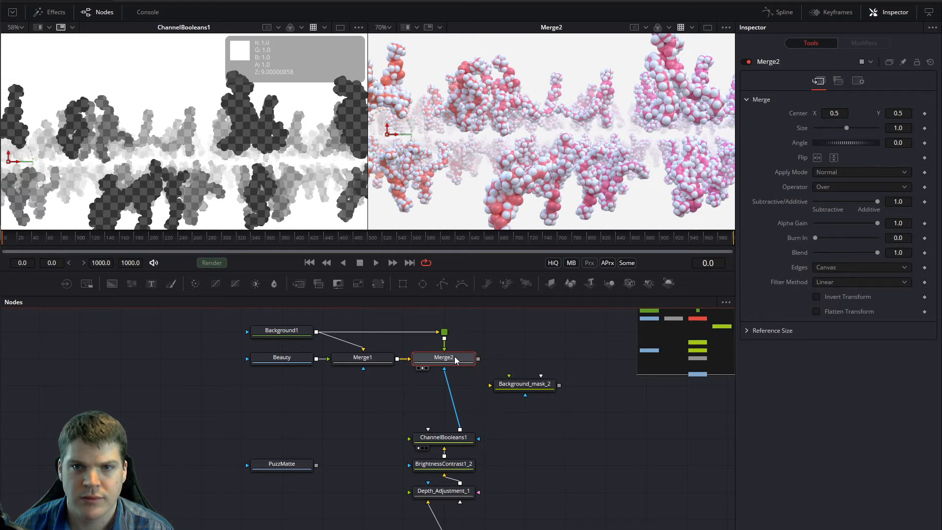
pyautogui.keyDown('ctrl'); pyautogui.scroll(1, 489, 167); pyautogui.keyUp('ctrl')
pyautogui.keyDown('ctrl'); pyautogui.scroll(1, 485, 169); pyautogui.keyUp('ctrl')
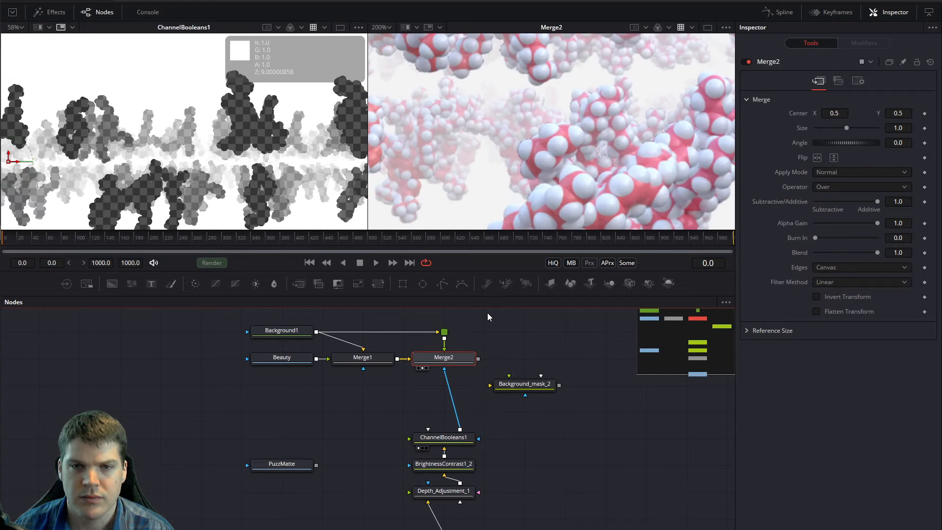
pyautogui.moveTo(877, 252); pyautogui.dragTo(828, 254)
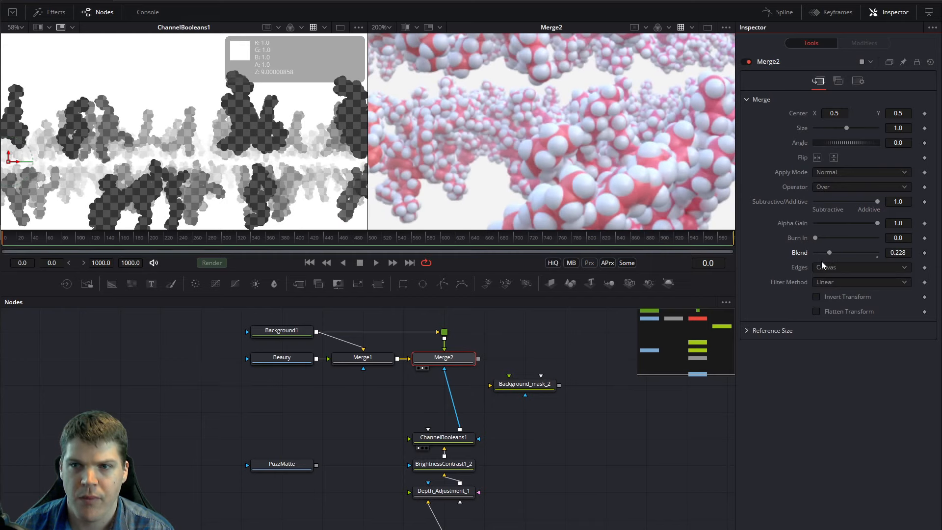
pyautogui.moveTo(828, 253); pyautogui.dragTo(831, 252)
pyautogui.scroll(-4, 588, 122)
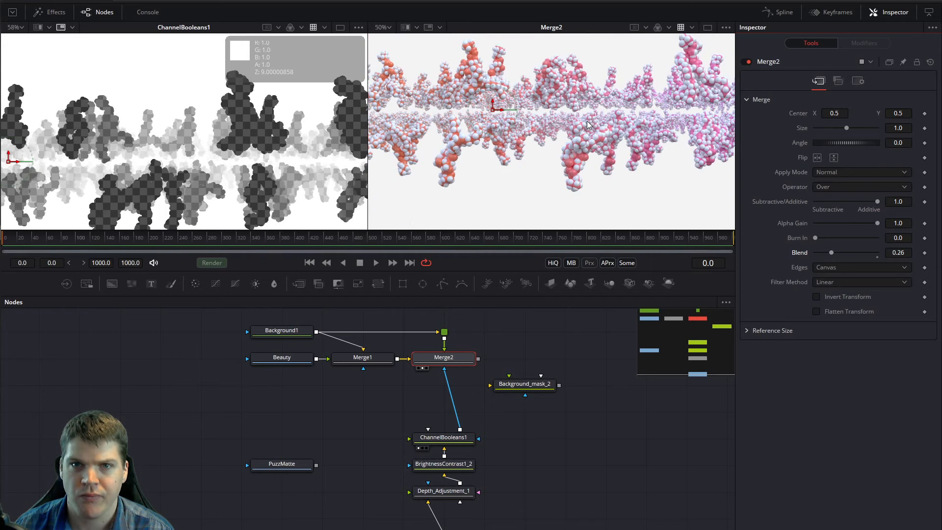
pyautogui.scroll(2, 603, 133)
pyautogui.moveTo(833, 251); pyautogui.dragTo(870, 253)
pyautogui.scroll(2, 563, 139)
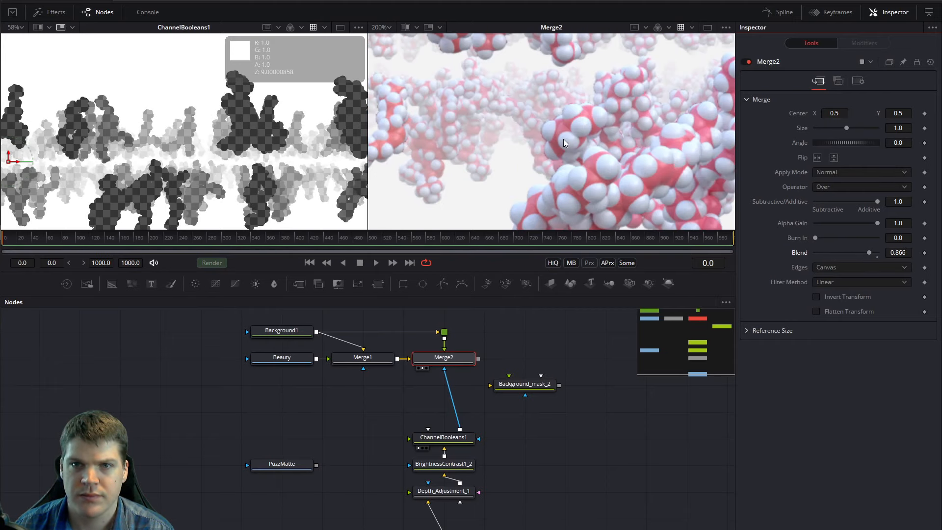
pyautogui.click(452, 445)
pyautogui.hotkey('shift', 'space')
pyautogui.write('bo')
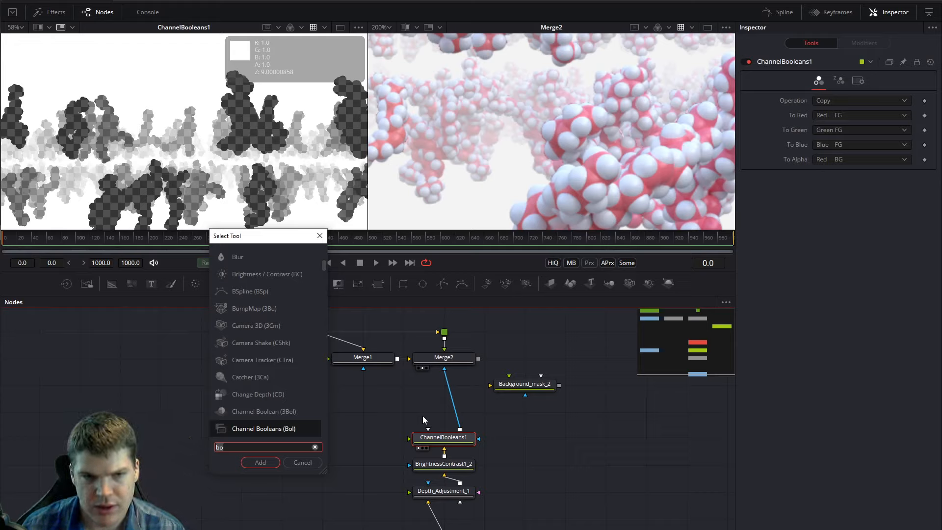
pyautogui.press('BackSpace')
pyautogui.press('BackSpace')
pyautogui.write('ex')
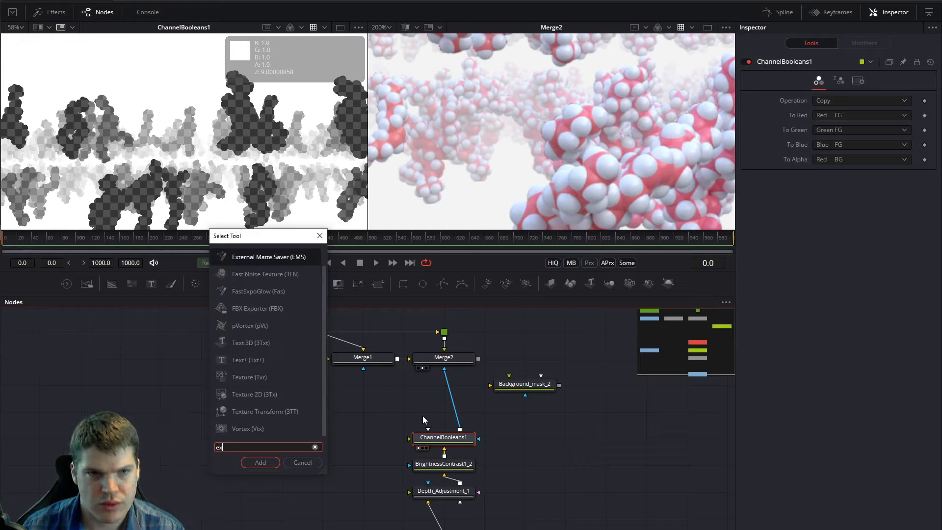
pyautogui.write('p')
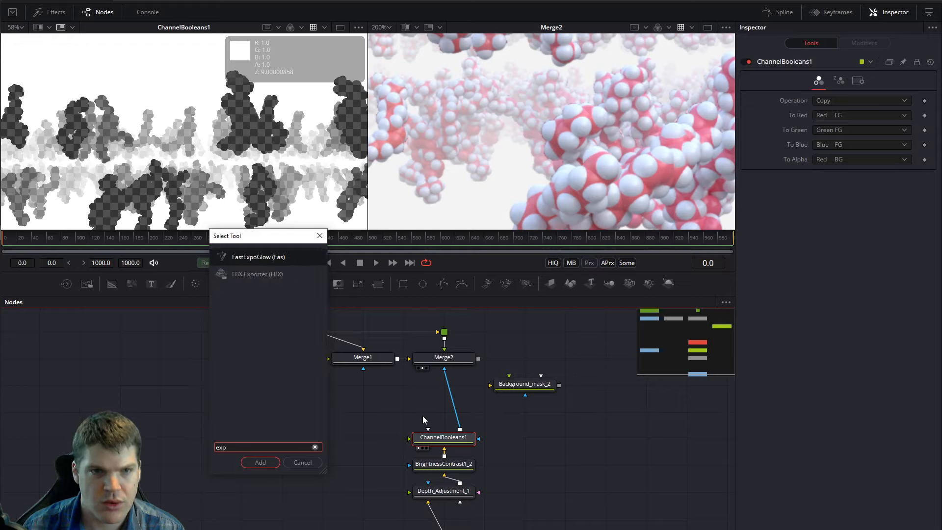
pyautogui.press('BackSpace')
pyautogui.press('BackSpace')
pyautogui.press('BackSpace')
pyautogui.write('gr')
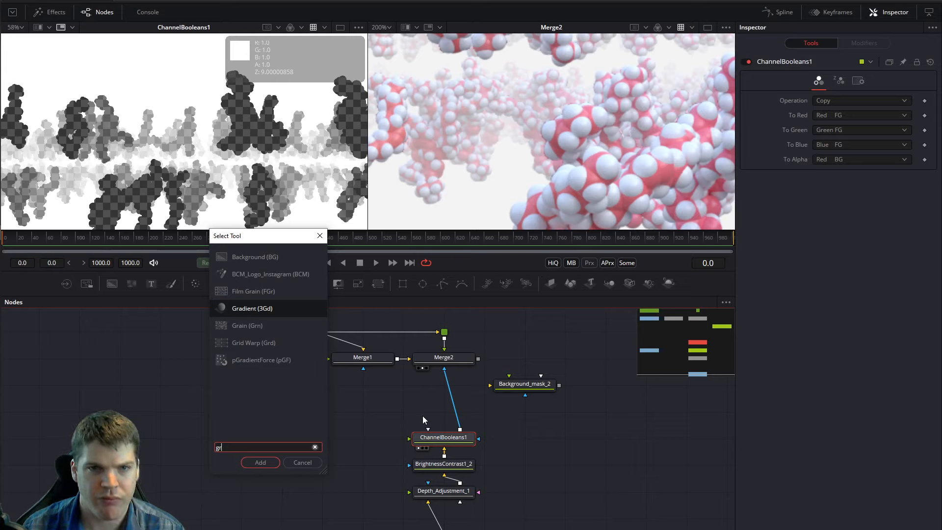
pyautogui.press('Escape')
# Step: Move the Background_mask_2 node further away from Merge2 and set Merge2's Blend to 0.937
pyautogui.moveTo(524, 385); pyautogui.dragTo(605, 385)
pyautogui.keyDown('ctrl'); pyautogui.scroll(-2, 546, 147); pyautogui.keyUp('ctrl')
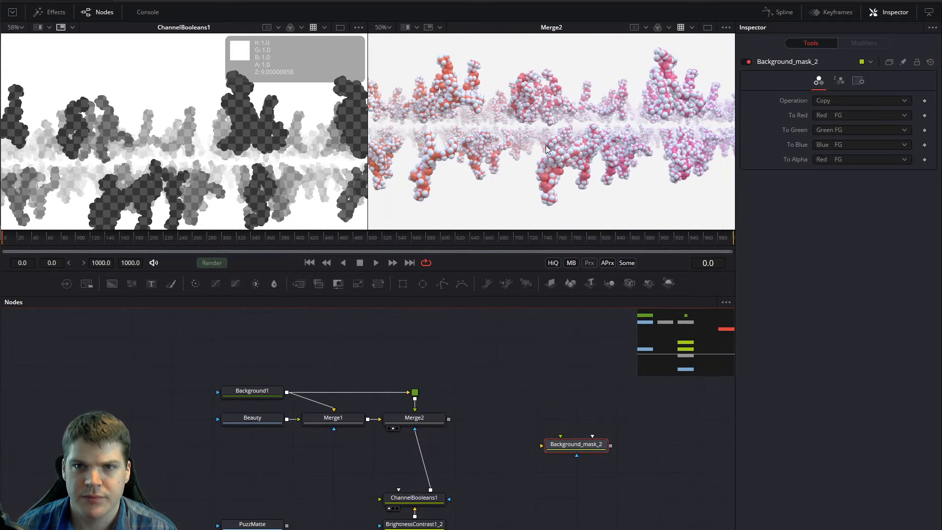
pyautogui.keyDown('ctrl'); pyautogui.scroll(1, 546, 148); pyautogui.keyUp('ctrl')
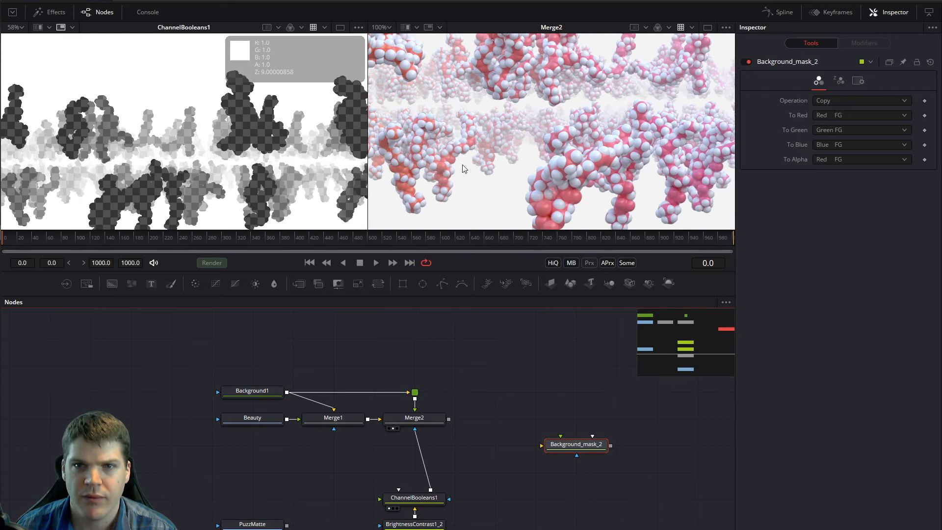
pyautogui.moveTo(464, 165); pyautogui.dragTo(618, 165, button='middle')
pyautogui.moveTo(480, 159); pyautogui.dragTo(644, 165, button='middle')
pyautogui.moveTo(515, 155); pyautogui.dragTo(451, 158, button='middle')
pyautogui.moveTo(638, 165); pyautogui.dragTo(600, 164, button='middle')
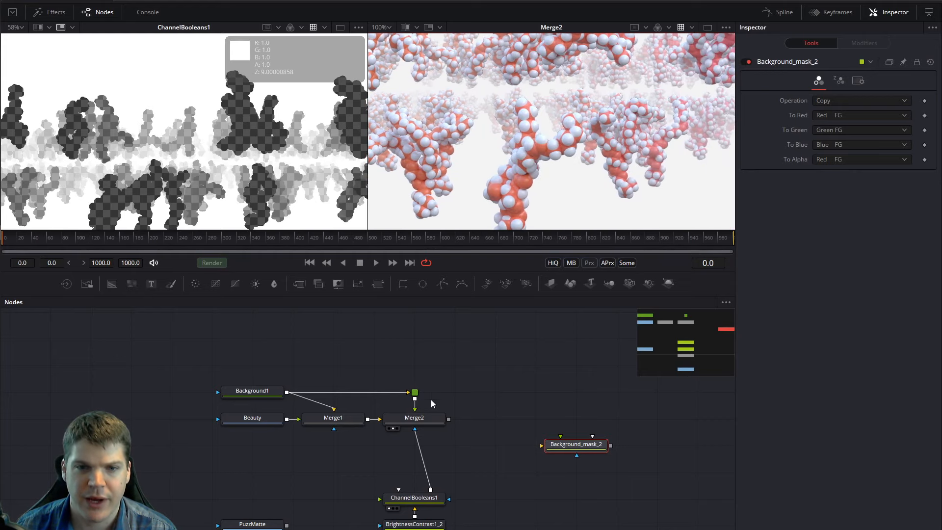
pyautogui.click(431, 424)
pyautogui.moveTo(870, 253); pyautogui.dragTo(875, 252)
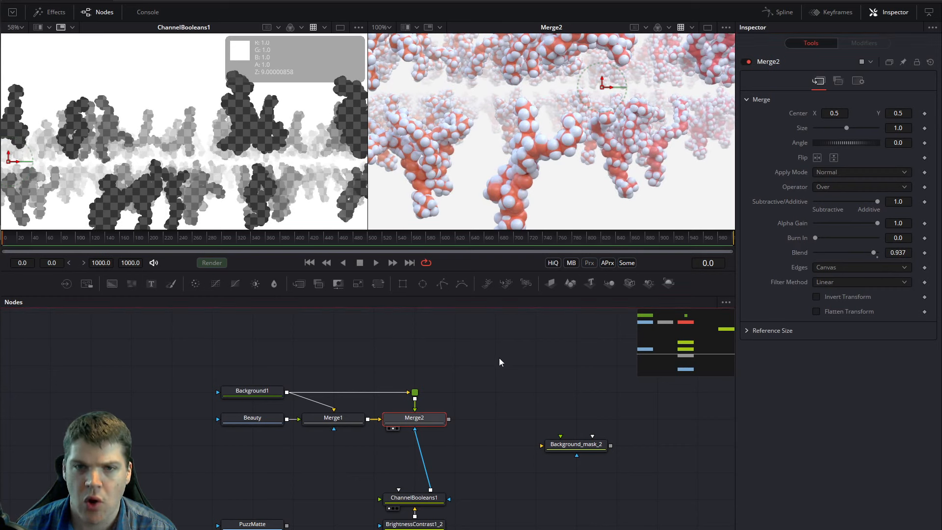
# Step: Set Number In 1 of Depth_Adjustment_1 to 800, trying 300 first, and check the fade across the membrane
pyautogui.click(414, 497)
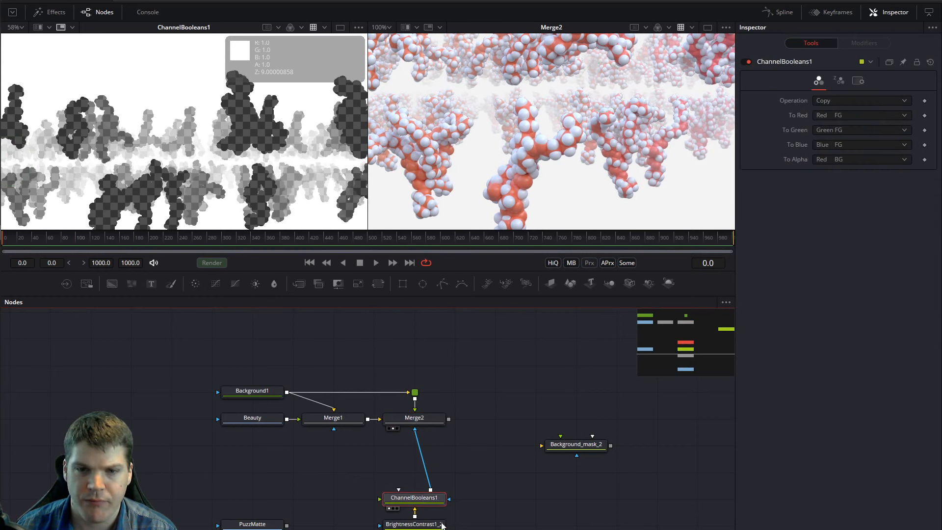
pyautogui.scroll(-1, 414, 524)
pyautogui.click(414, 513)
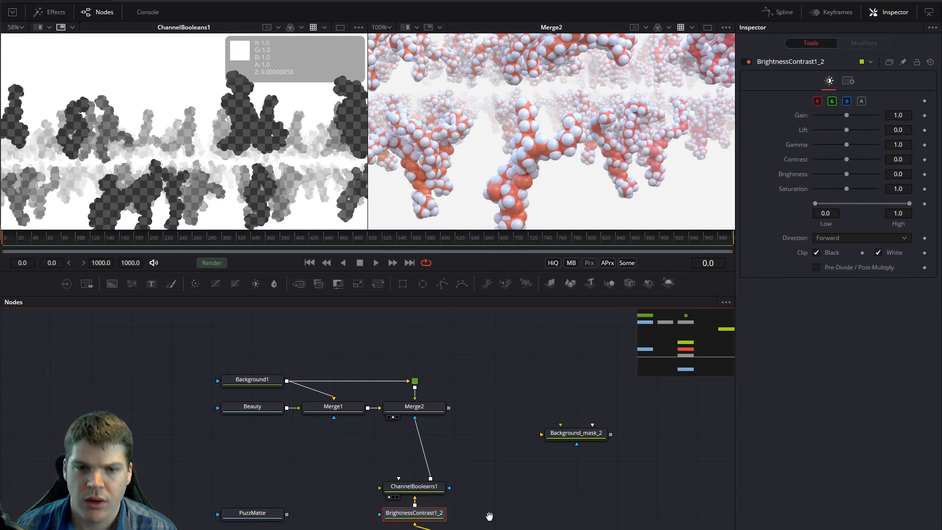
pyautogui.scroll(-5, 487, 510)
pyautogui.click(415, 484)
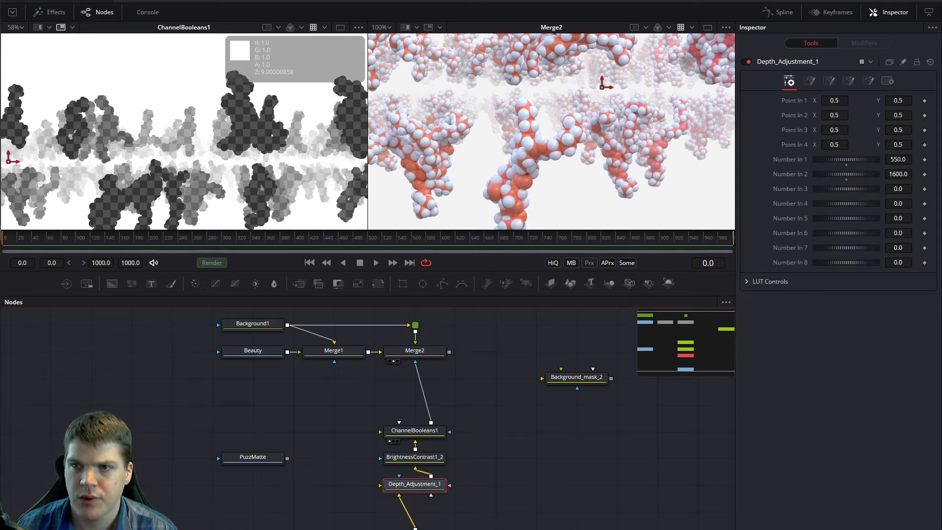
pyautogui.doubleClick(898, 159)
pyautogui.write('300')
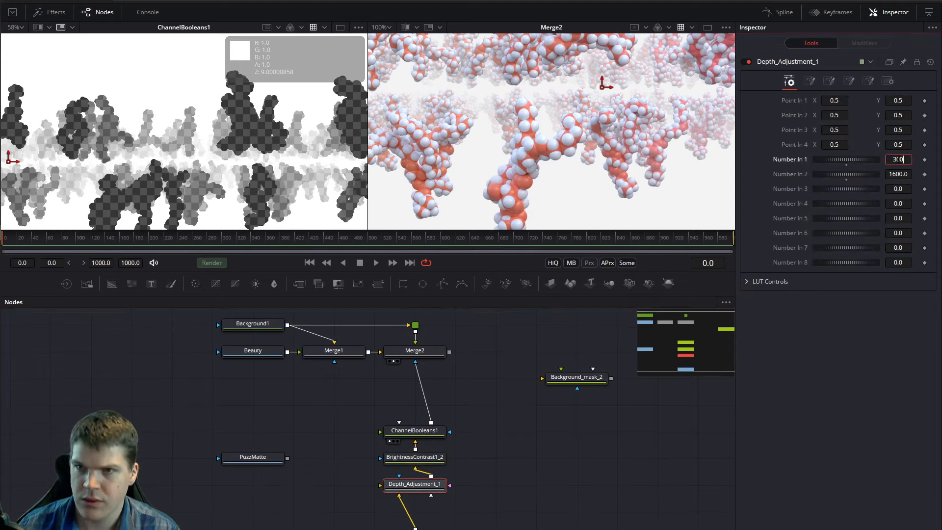
pyautogui.press('Tab')
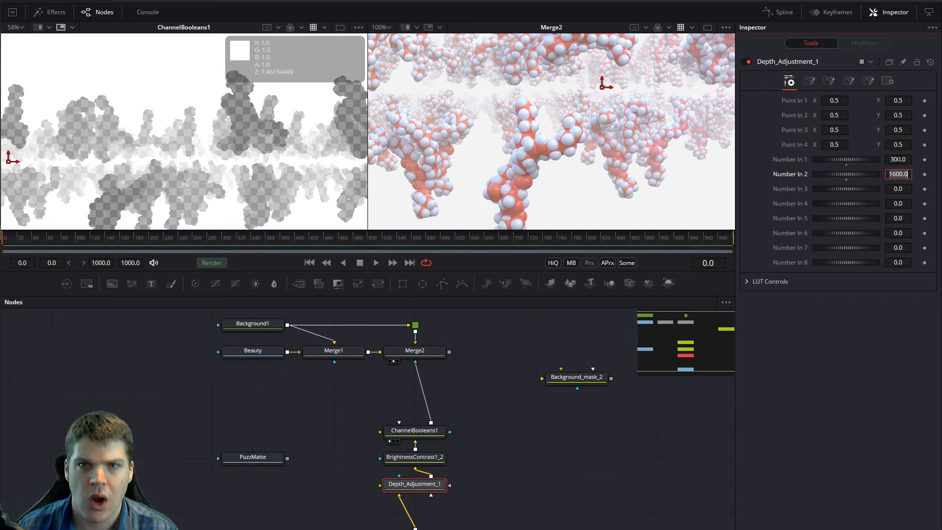
pyautogui.doubleClick(899, 160)
pyautogui.write('800')
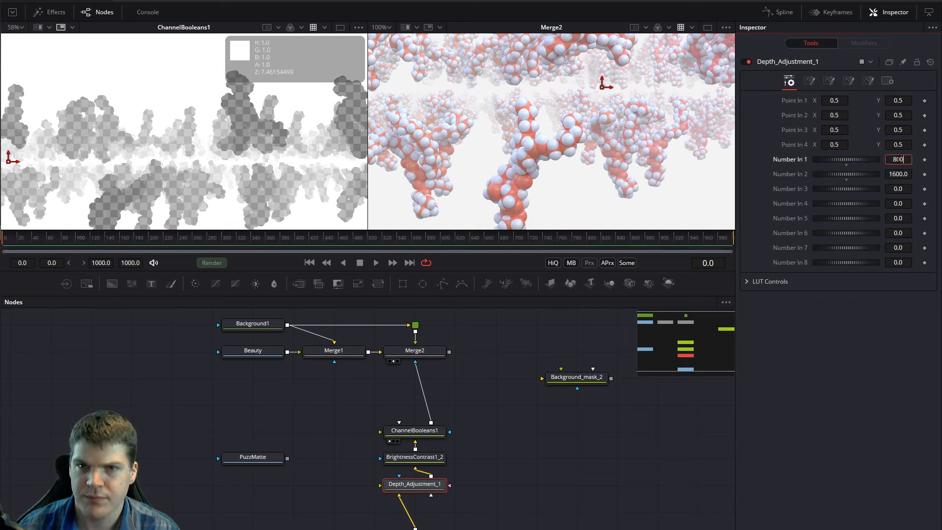
pyautogui.press('Tab')
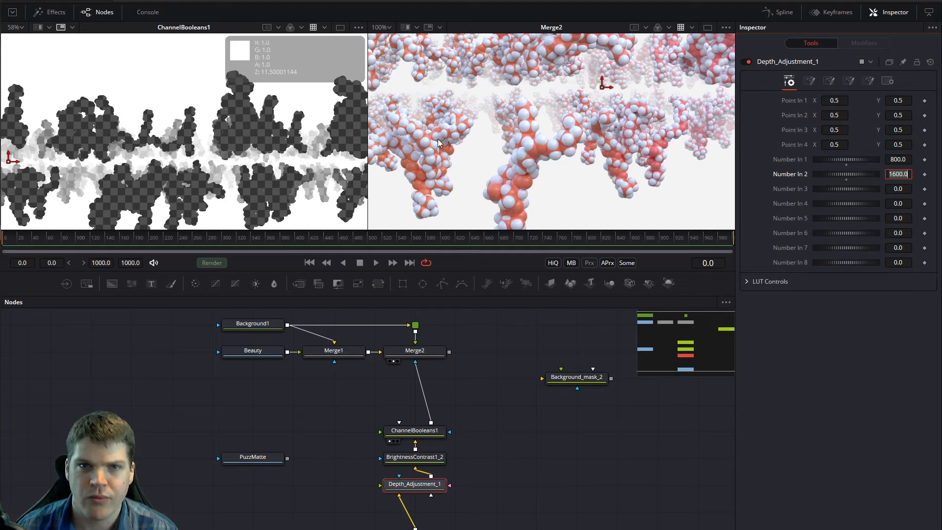
pyautogui.moveTo(432, 136); pyautogui.dragTo(524, 140, button='middle')
pyautogui.keyDown('ctrl'); pyautogui.scroll(-3, 539, 141); pyautogui.keyUp('ctrl')
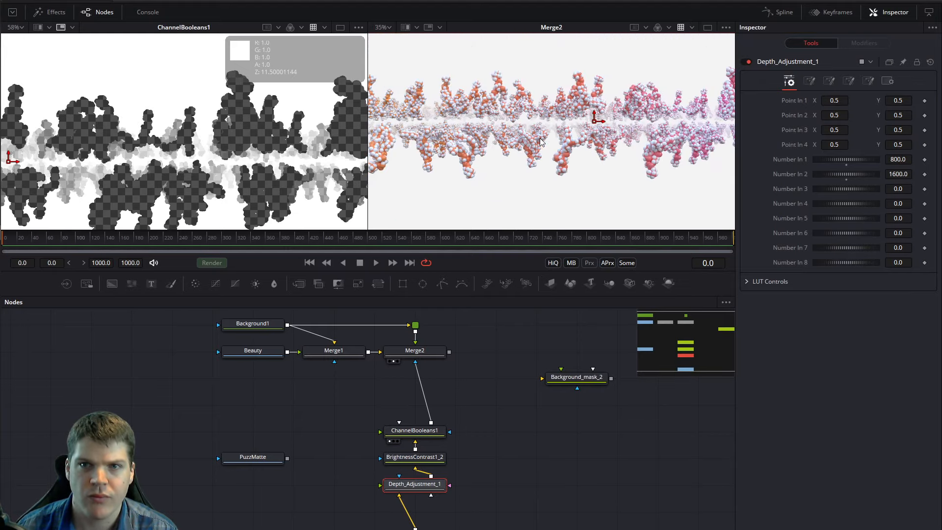
pyautogui.moveTo(596, 143); pyautogui.dragTo(429, 159, button='middle')
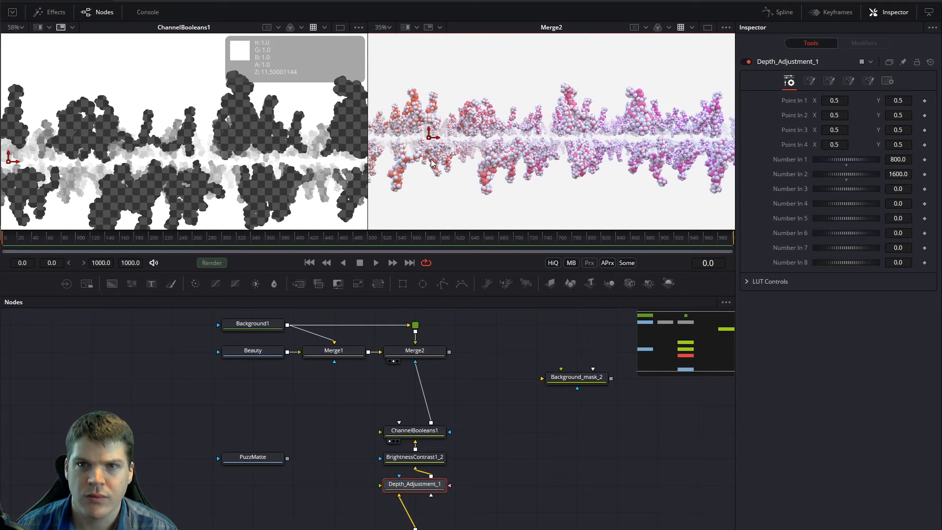
pyautogui.moveTo(577, 162)
pyautogui.mouseDown(button='middle')
pyautogui.moveTo(469, 165)
pyautogui.moveTo(502, 161)
pyautogui.mouseUp(button='middle')
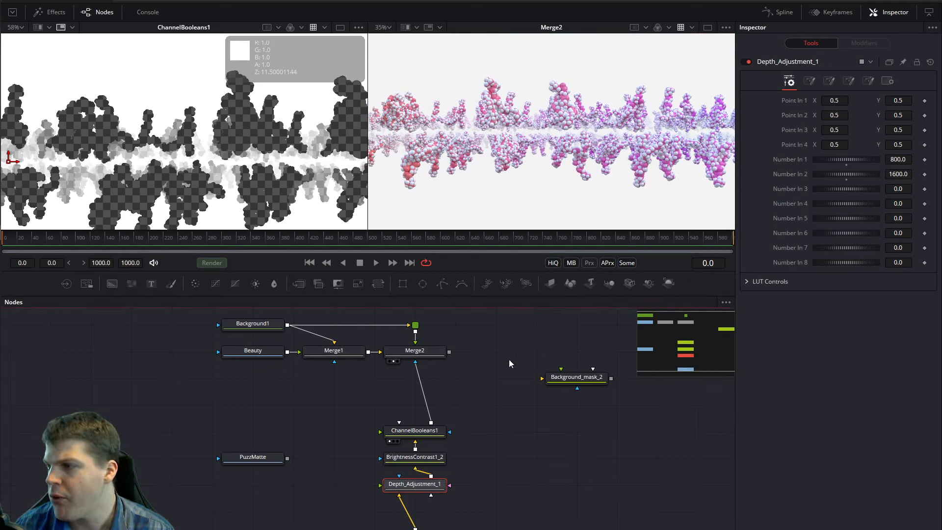
# Step: Add an FL Depth Of Field node beside Merge2
pyautogui.click(415, 350)
pyautogui.click(508, 340)
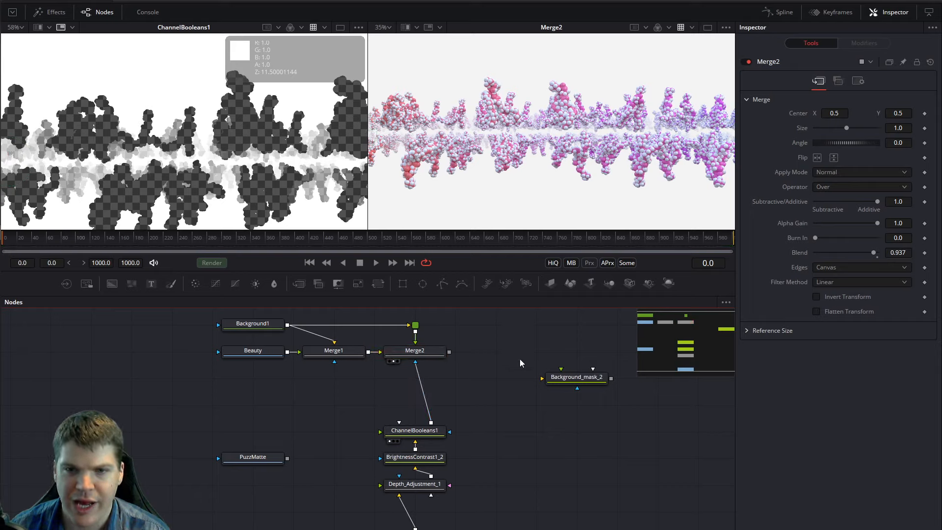
pyautogui.hotkey('shift', 'space')
pyautogui.write('bo')
pyautogui.press('BackSpace')
pyautogui.press('BackSpace')
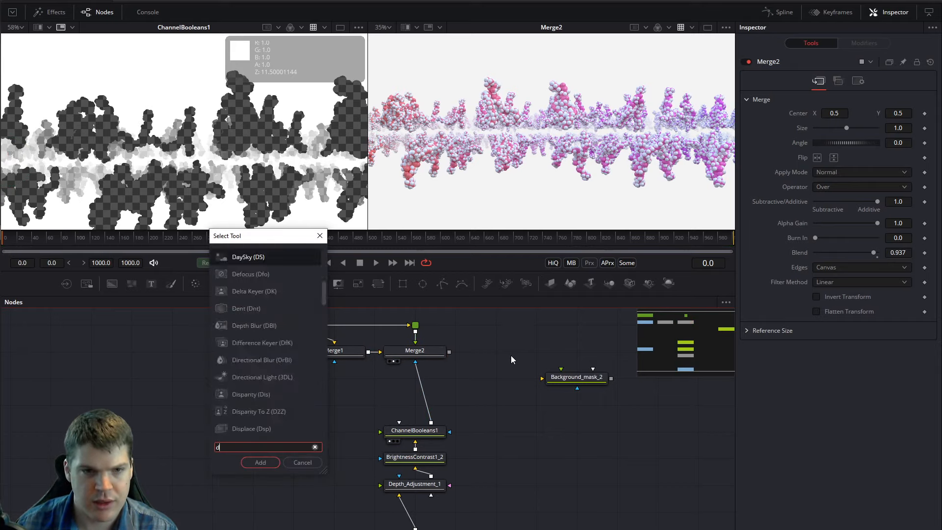
pyautogui.write('dewp')
pyautogui.press('BackSpace')
pyautogui.press('BackSpace')
pyautogui.write('pth')
pyautogui.press('Down')
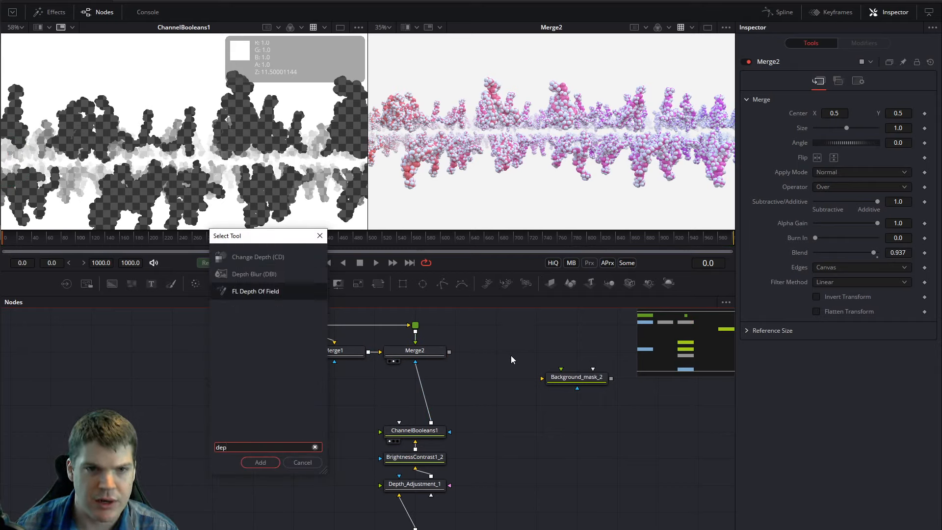
pyautogui.press('Return')
# Step: Space out the nodes, then connect the source feeding Depth_Adjustment_1 to FLDepthOfField1's Depth input and Merge2's output to its Source input
pyautogui.moveTo(573, 381); pyautogui.dragTo(573, 407)
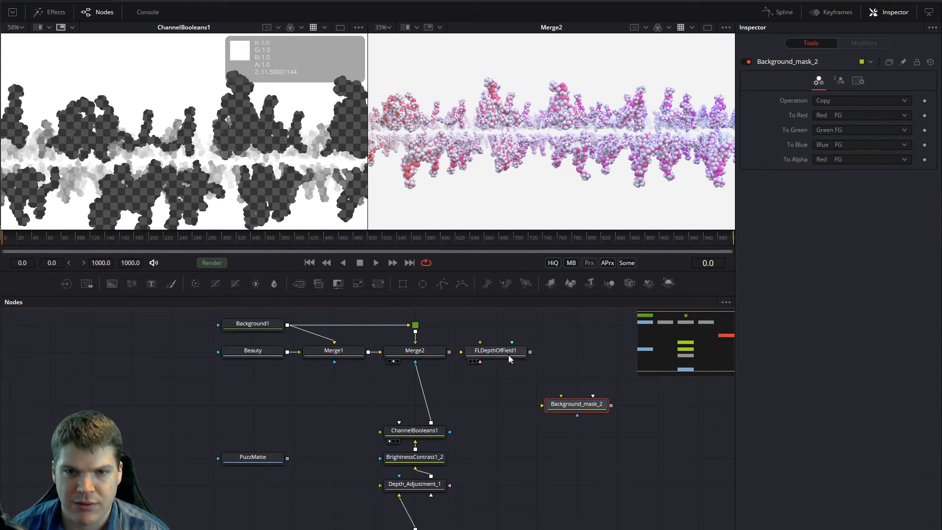
pyautogui.moveTo(509, 355); pyautogui.dragTo(548, 357)
pyautogui.moveTo(520, 397); pyautogui.dragTo(460, 397, button='middle')
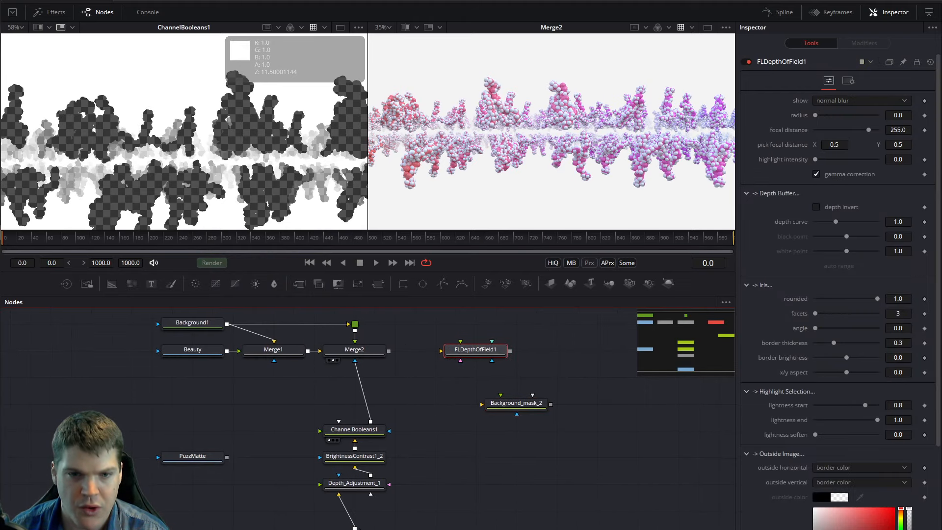
pyautogui.keyDown('alt'); pyautogui.moveTo(355, 527); pyautogui.dragTo(487, 352); pyautogui.keyUp('alt')
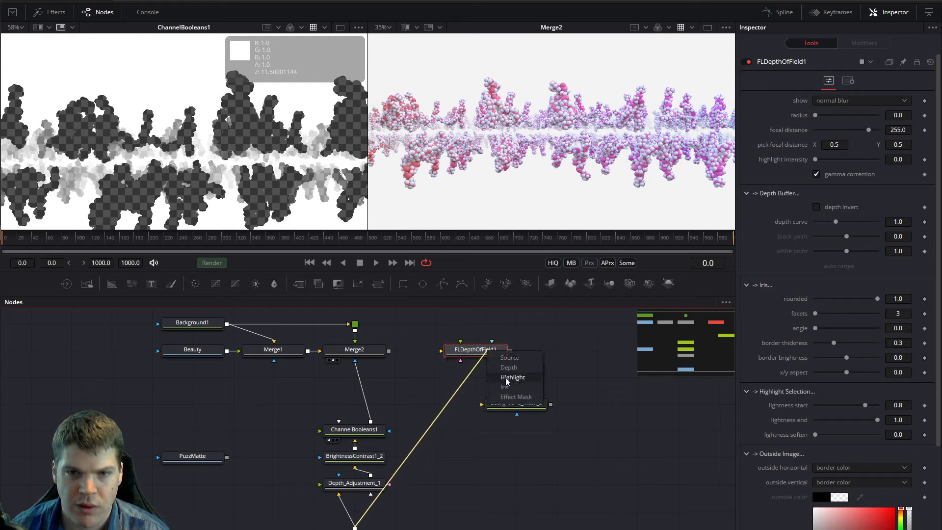
pyautogui.click(509, 367)
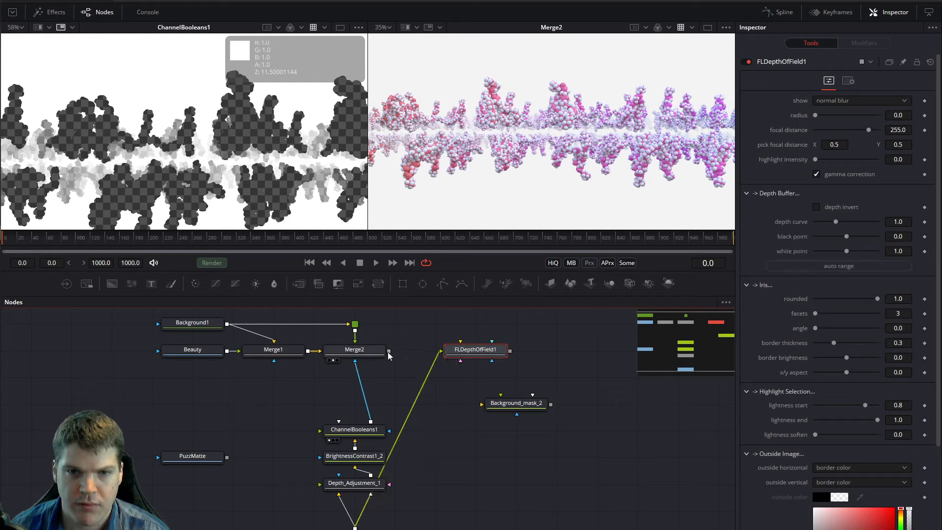
pyautogui.moveTo(389, 350); pyautogui.dragTo(481, 352)
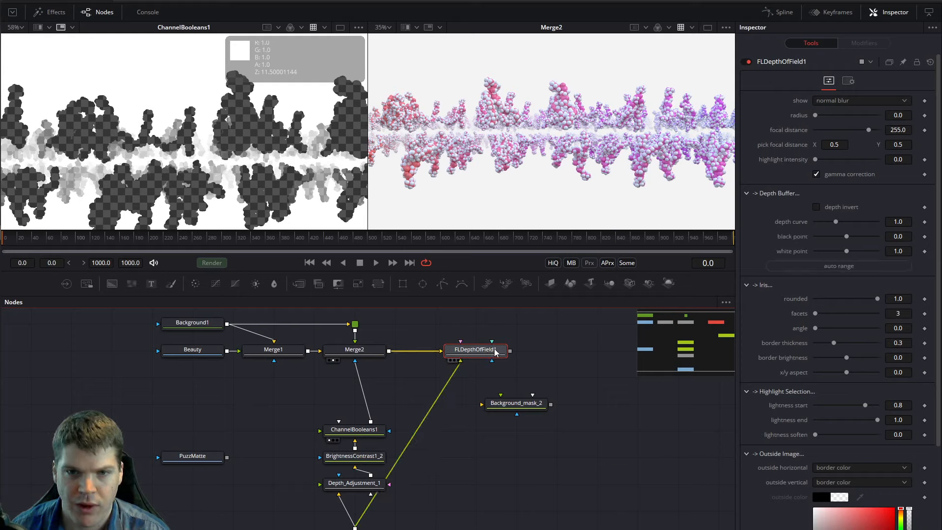
# Step: View FLDepthOfField1's output, move Background_mask_2 aside, and route its depth connection around the nodes with a pipe router
pyautogui.press('2')
pyautogui.keyDown('ctrl'); pyautogui.scroll(3, 553, 129); pyautogui.keyUp('ctrl')
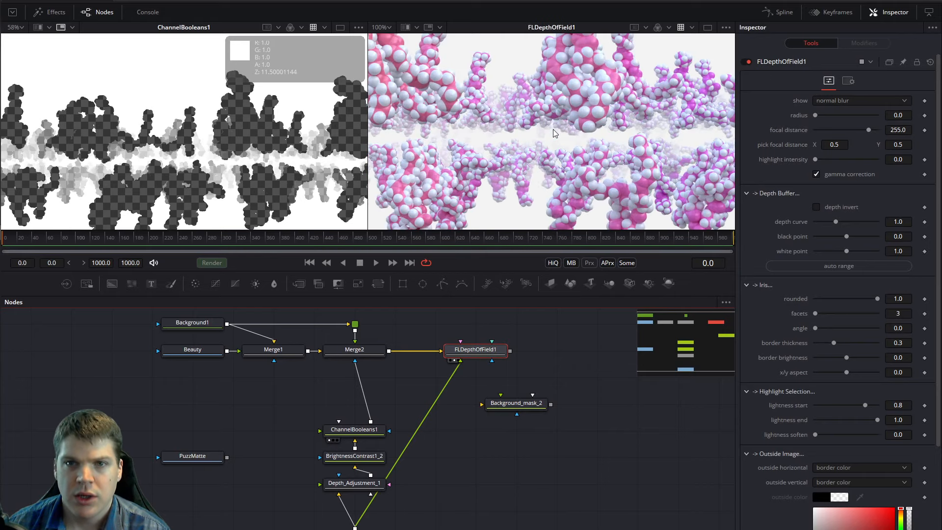
pyautogui.keyDown('ctrl'); pyautogui.scroll(1, 553, 133); pyautogui.keyUp('ctrl')
pyautogui.moveTo(515, 405); pyautogui.dragTo(556, 405)
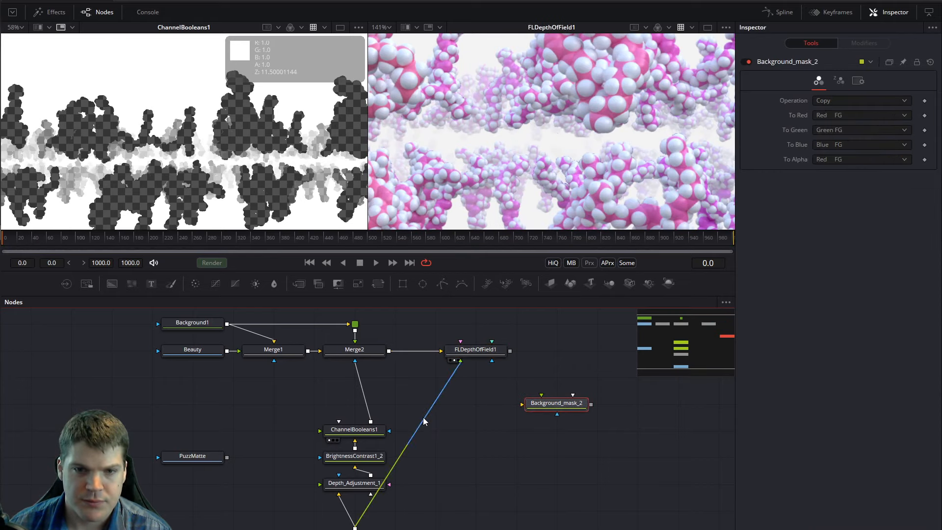
pyautogui.keyDown('alt'); pyautogui.moveTo(423, 419); pyautogui.dragTo(486, 480); pyautogui.keyUp('alt')
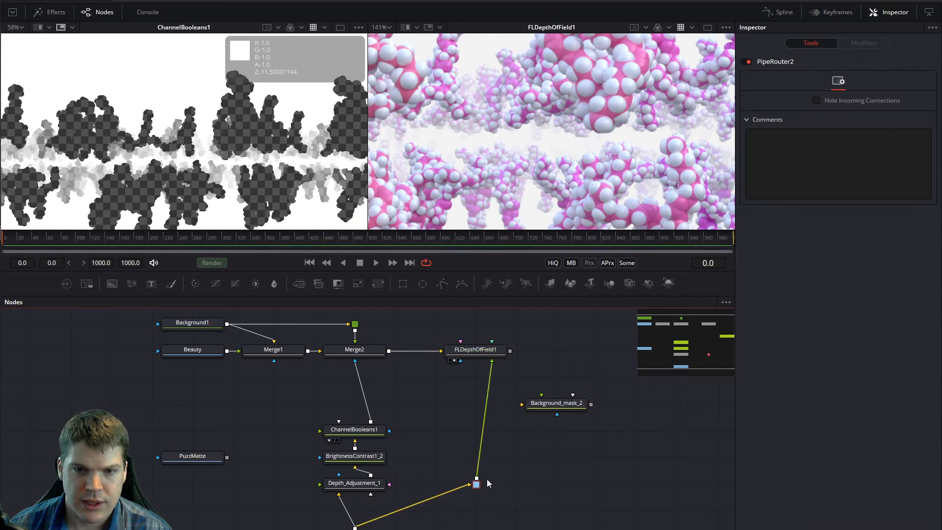
# Step: Disable Merge2 so that FLDepthOfField1 receives the membrane without the distance fade
pyautogui.click(482, 351)
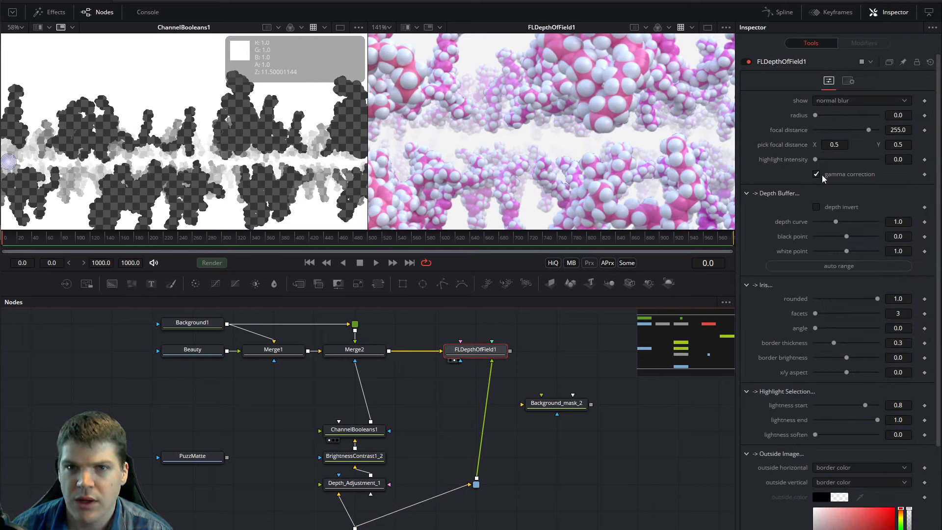
pyautogui.click(364, 356)
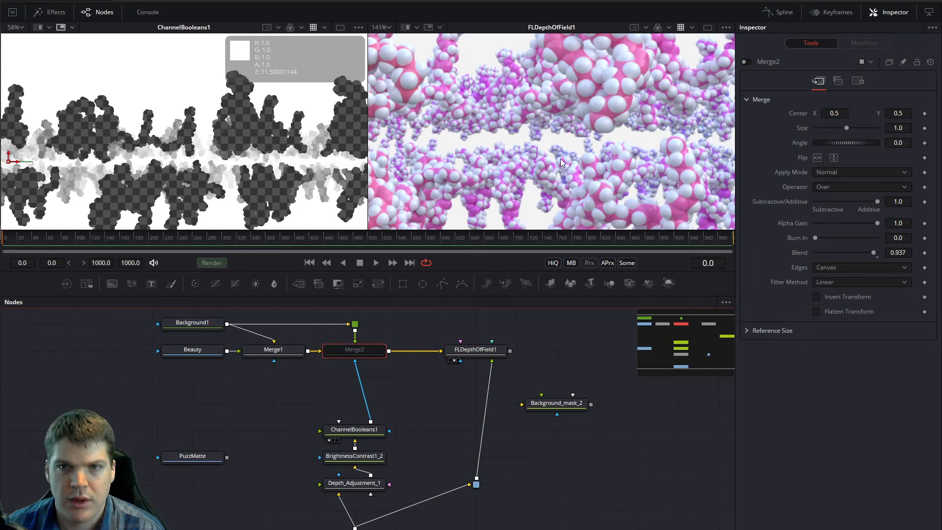
pyautogui.scroll(2, 564, 155)
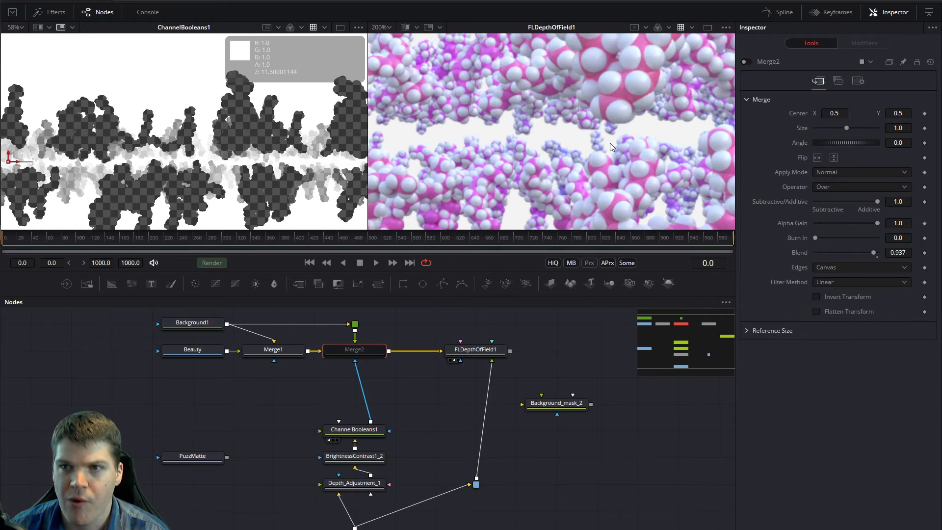
# Step: Auto-range FLDepthOfField1's depth buffer and check the depth limits set in Depth_Adjustment_1
pyautogui.click(484, 351)
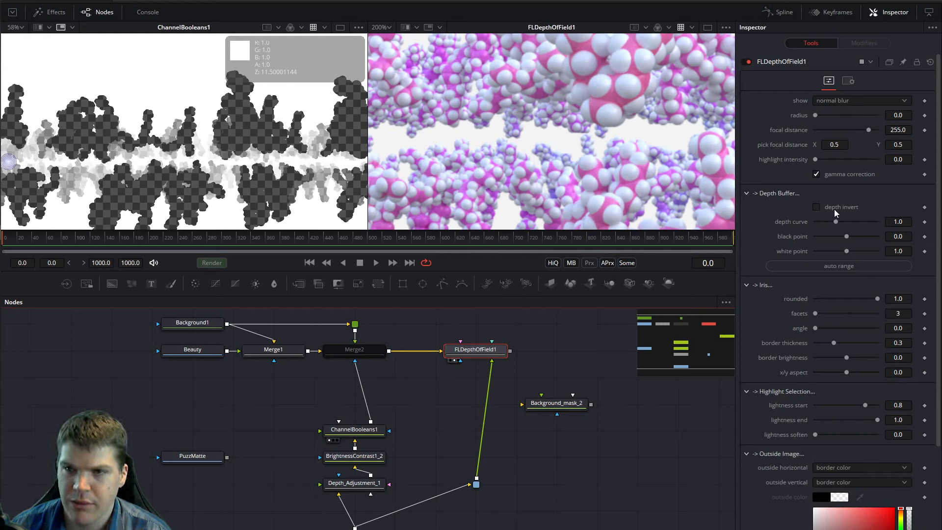
pyautogui.click(819, 267)
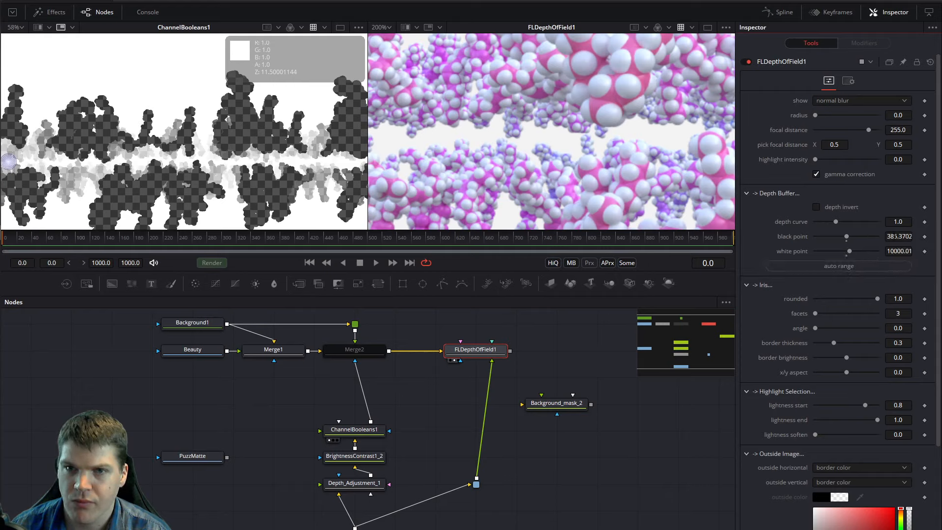
pyautogui.click(892, 236)
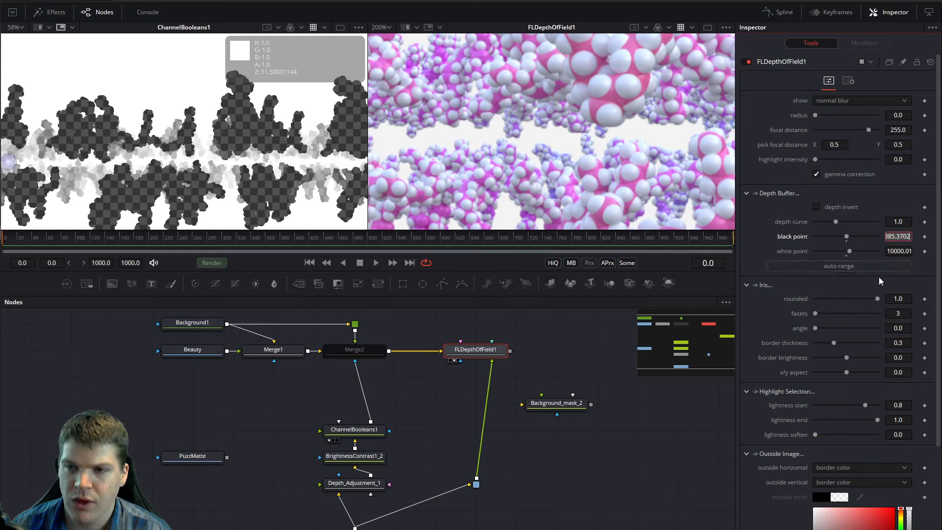
pyautogui.press('Tab')
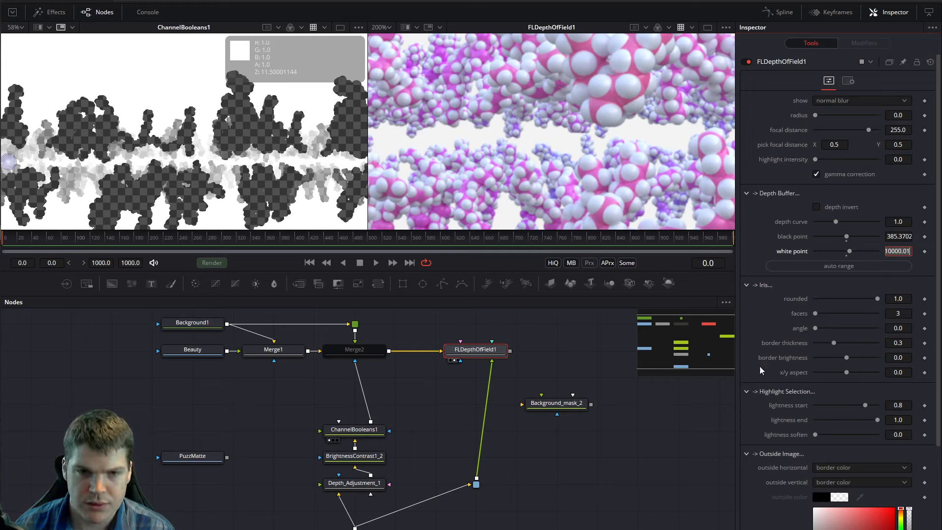
pyautogui.click(363, 483)
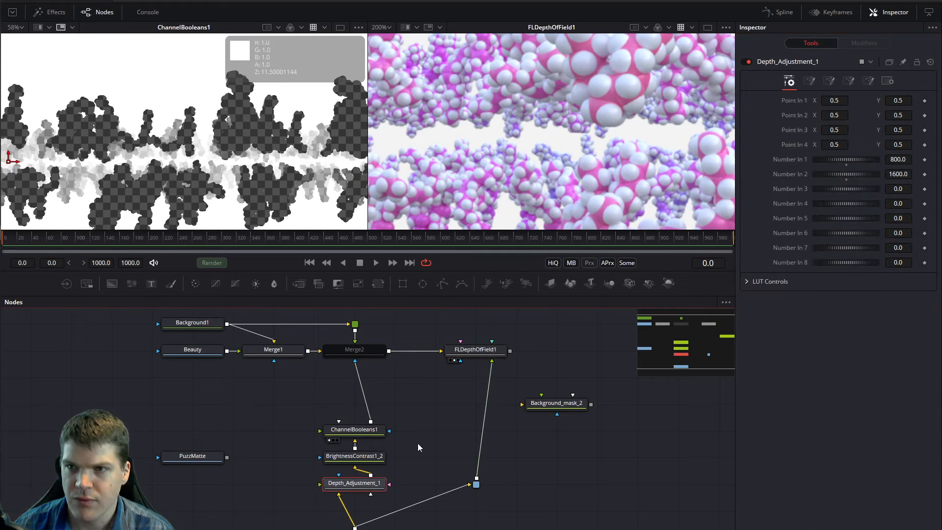
pyautogui.click(475, 351)
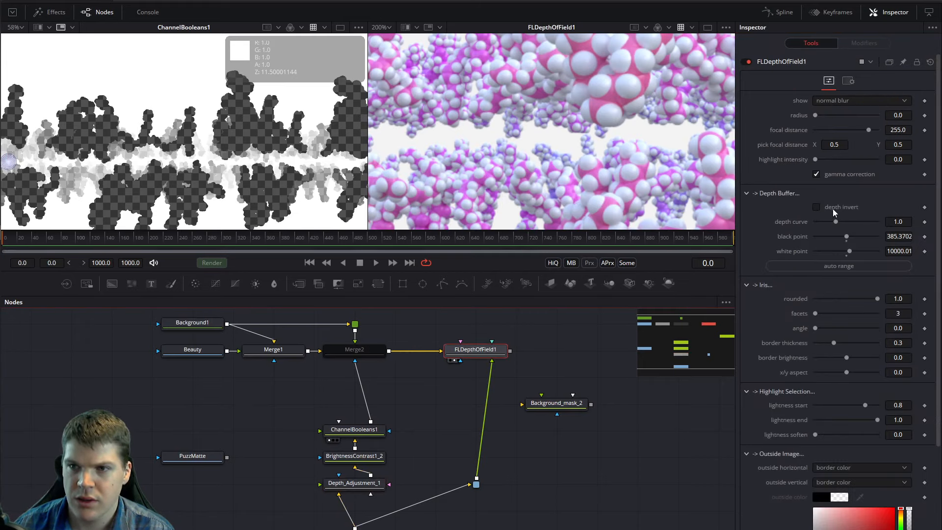
# Step: Invert FLDepthOfField1's depth and set its black point to 800 and white point to 1600
pyautogui.click(832, 208)
pyautogui.click(904, 236)
pyautogui.write('800')
pyautogui.press('Tab')
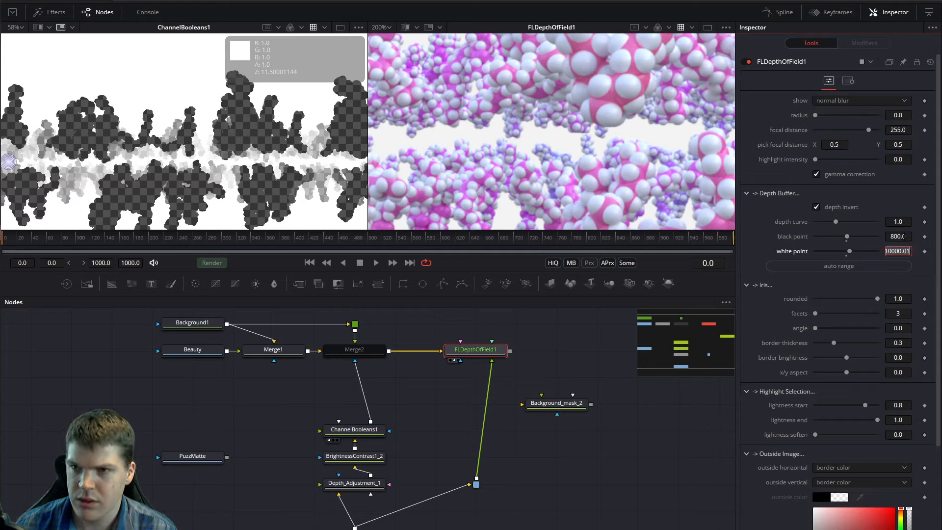
pyautogui.write('1600')
pyautogui.press('Tab')
# Step: Try depth buffer black points of 550 and 400 in FLDepthOfField1, and auto-range the buffer again
pyautogui.doubleClick(905, 236)
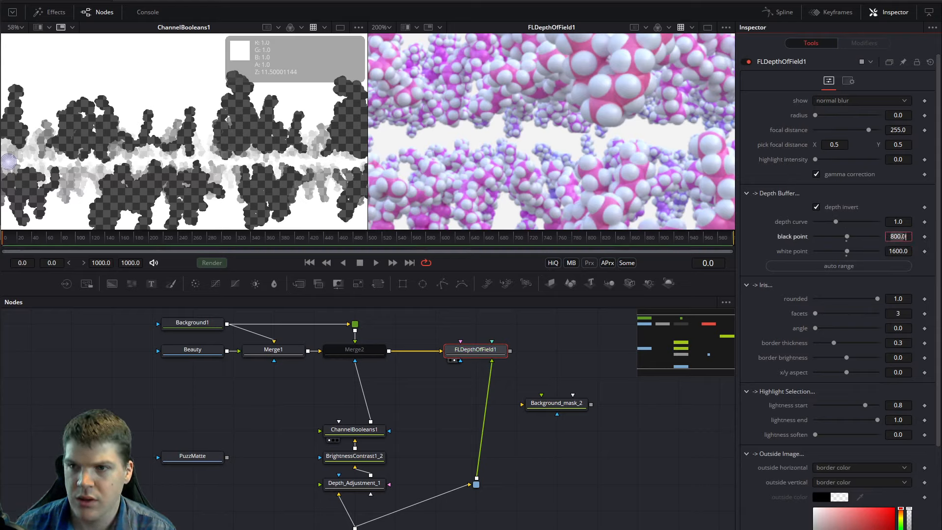
pyautogui.write('550')
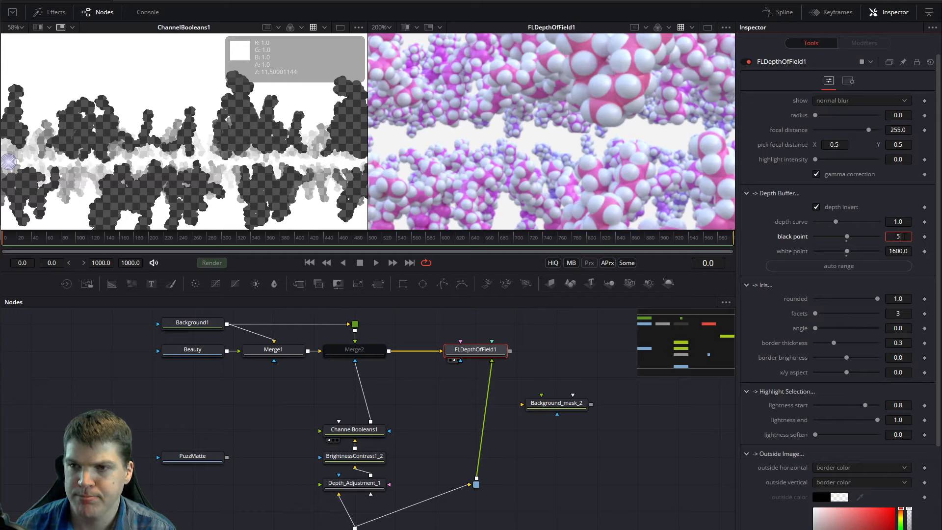
pyautogui.press('Tab')
pyautogui.doubleClick(898, 237)
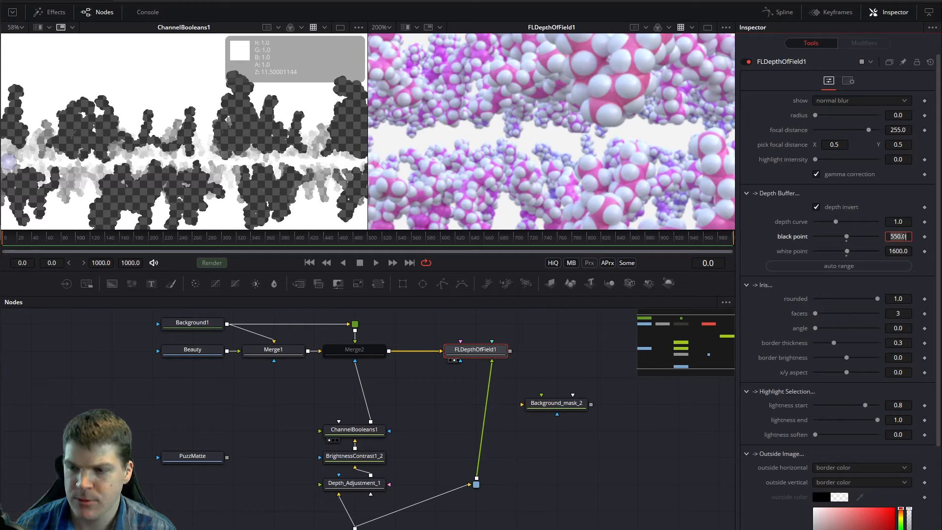
pyautogui.write('400')
pyautogui.press('Tab')
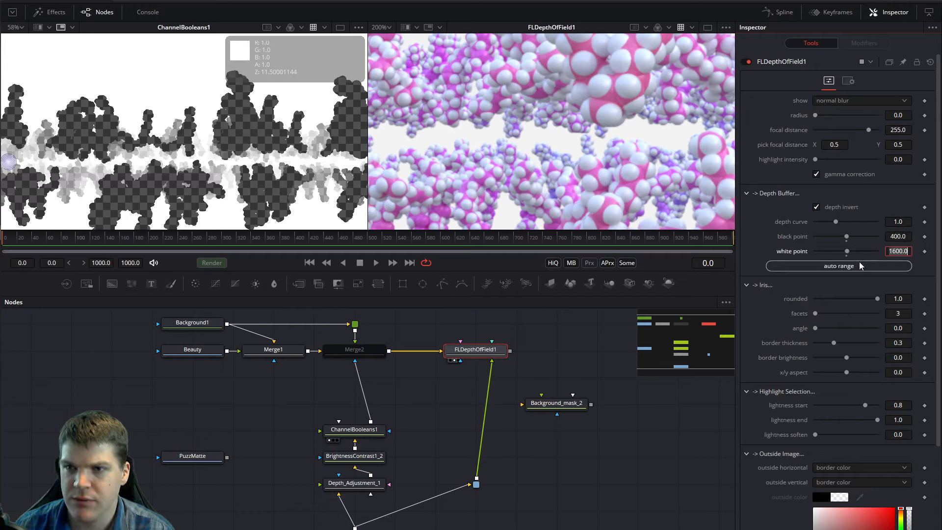
pyautogui.click(864, 265)
# Step: Set FLDepthOfField1's depth buffer black point to 400 and white point to 1600
pyautogui.doubleClick(899, 236)
pyautogui.write('400')
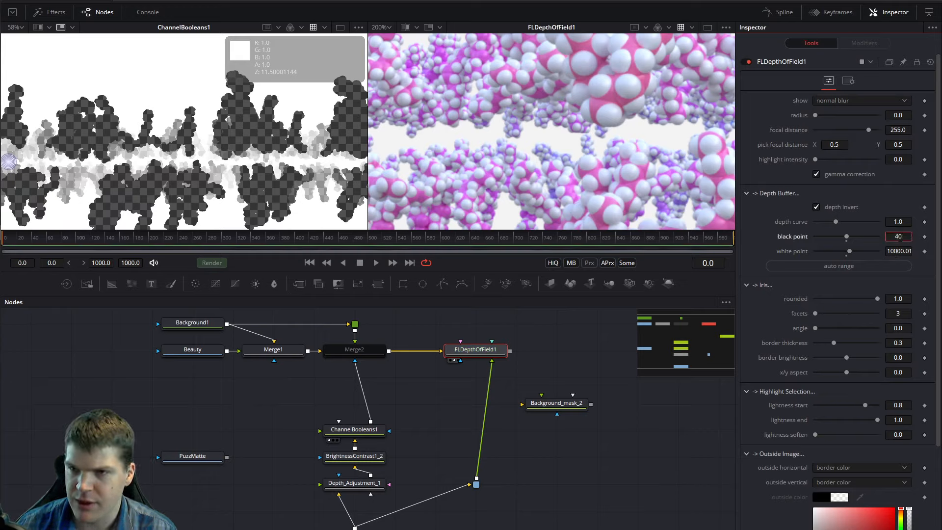
pyautogui.press('Tab')
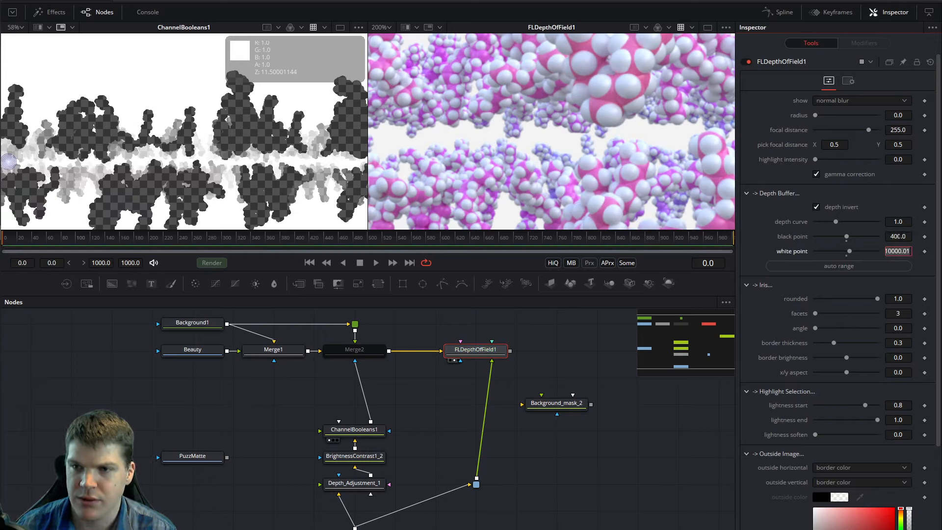
pyautogui.write('1600')
pyautogui.press('Tab')
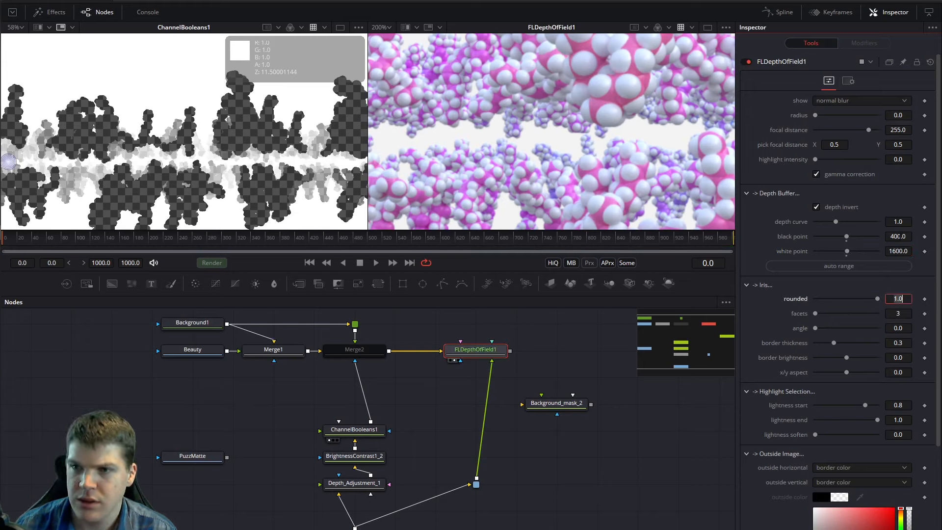
# Step: Recheck Depth_Adjustment_1's depth limits and show FLDepthOfField1's depth-buffer output to examine how near and distant molecules are shaded
pyautogui.click(359, 487)
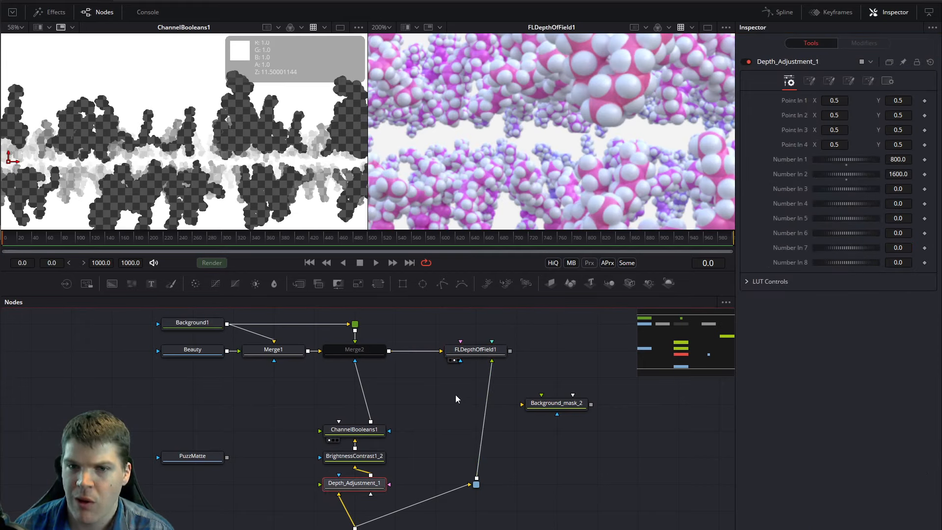
pyautogui.click(481, 351)
pyautogui.click(556, 340)
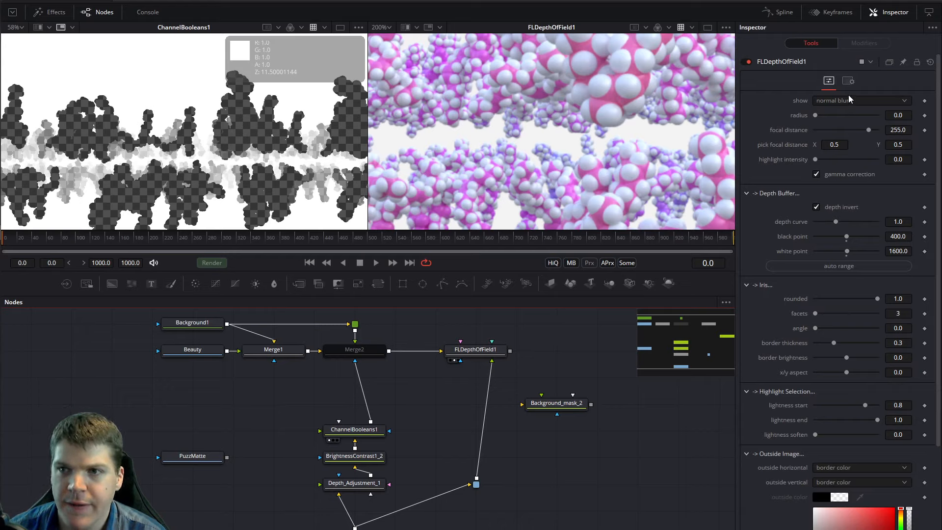
pyautogui.click(869, 103)
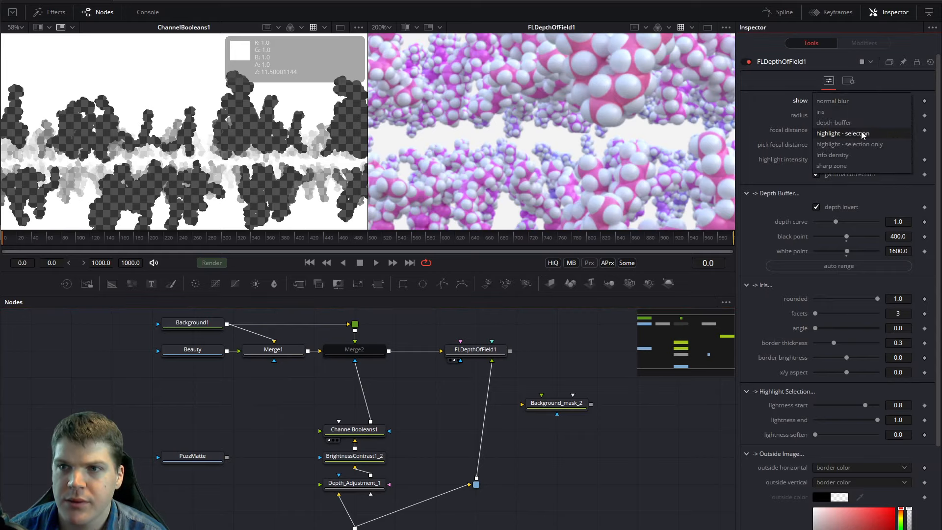
pyautogui.click(861, 123)
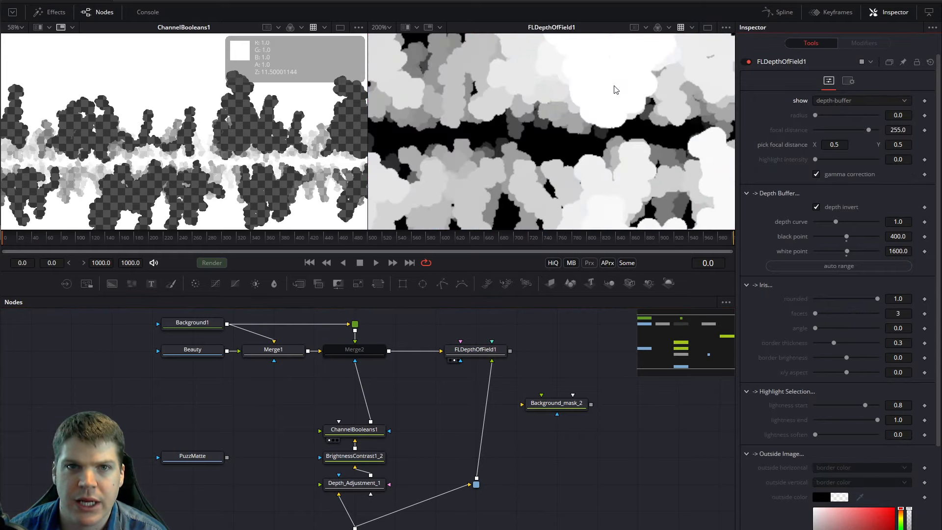
pyautogui.scroll(-2, 616, 89)
pyautogui.scroll(-1, 616, 89)
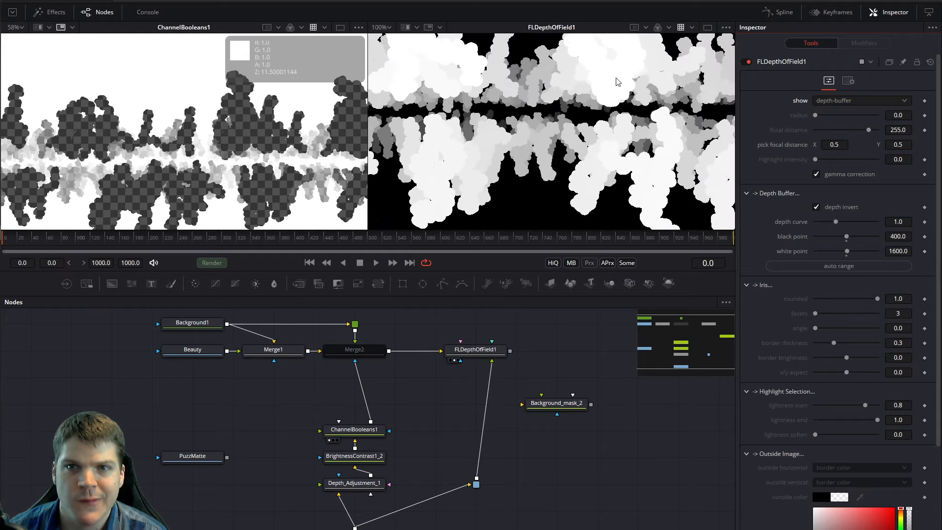
pyautogui.moveTo(616, 82); pyautogui.dragTo(576, 135, button='middle')
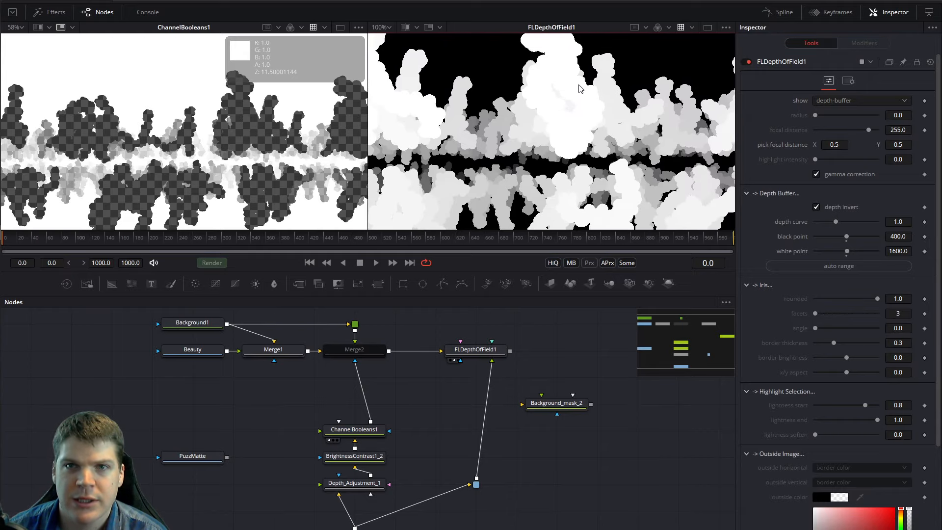
# Step: Show a subview in the FLDepthOfField1 viewer and switch it from Histogram to Color Inspector
pyautogui.click(427, 27)
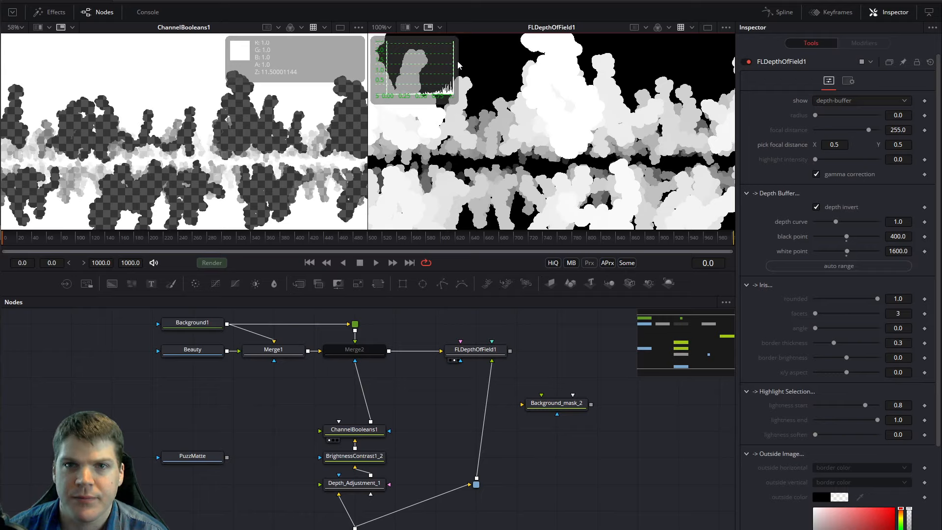
pyautogui.click(440, 27)
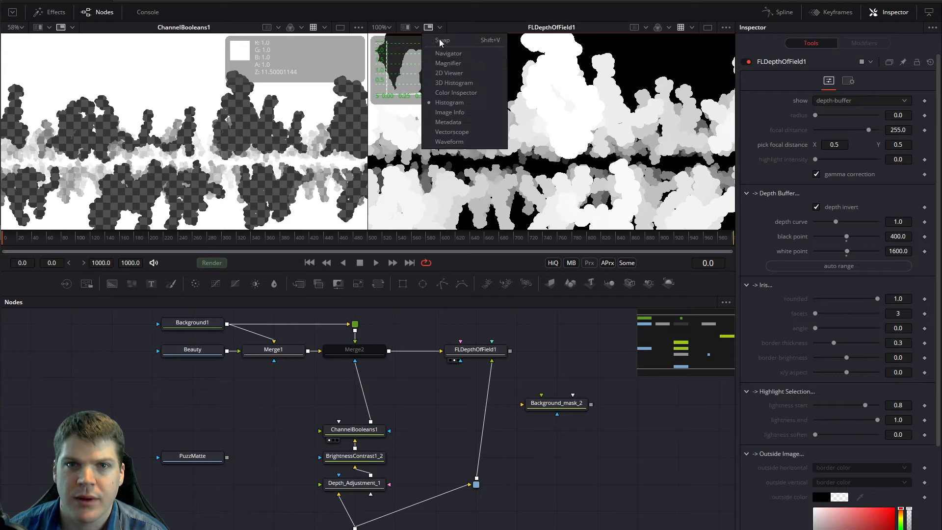
pyautogui.click(461, 113)
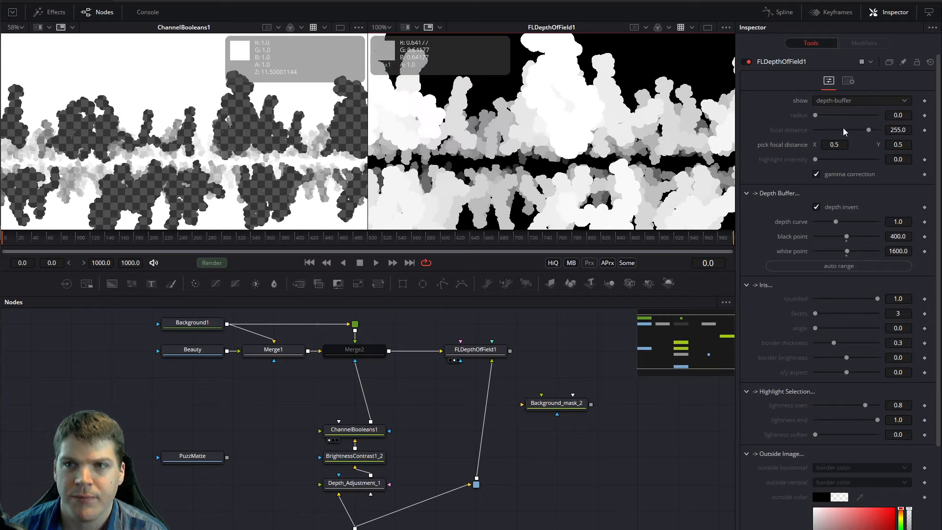
# Step: Return FLDepthOfField1's output to normal blur, set the radius to 20, and inspect the blurred membrane
pyautogui.click(863, 100)
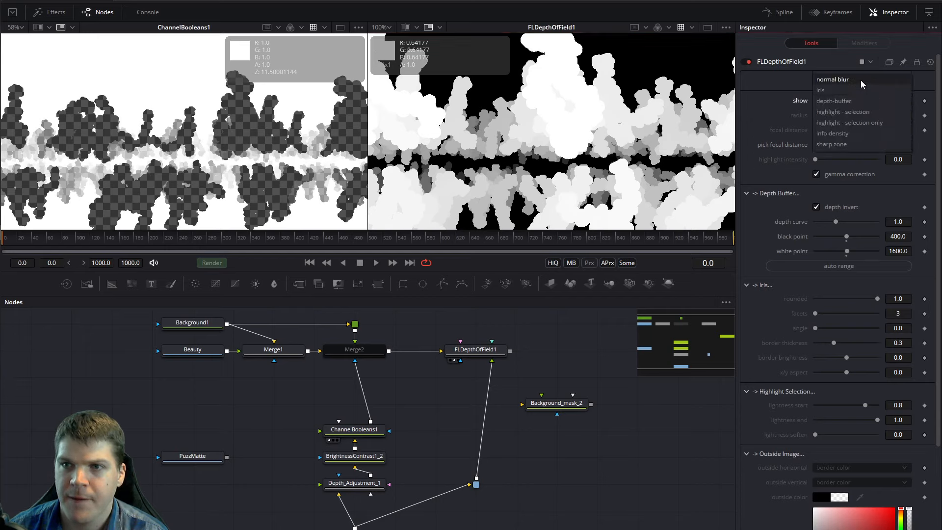
pyautogui.click(834, 79)
pyautogui.click(897, 115)
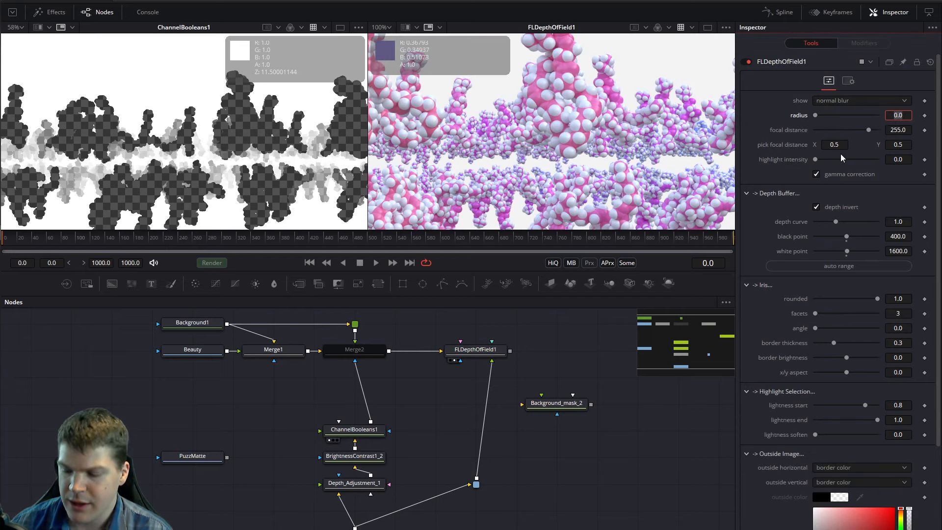
pyautogui.write('20')
pyautogui.press('Tab')
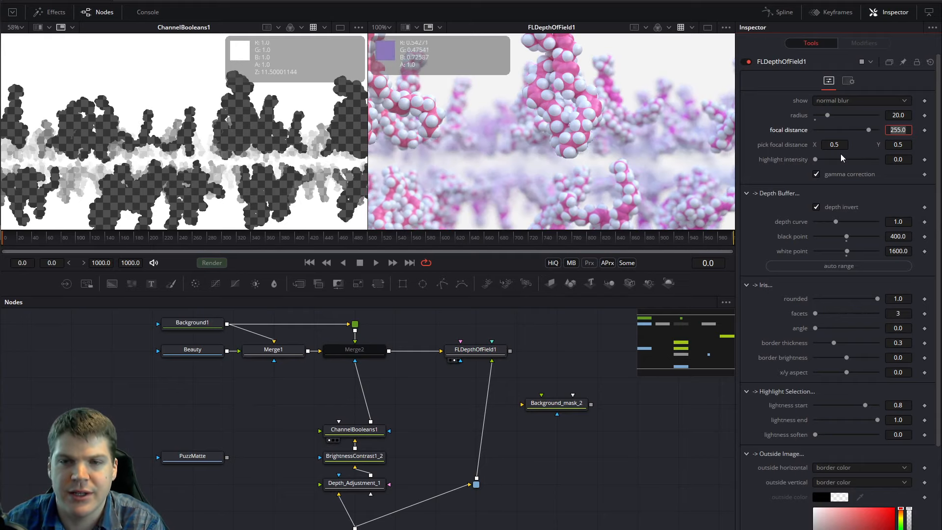
pyautogui.keyDown('ctrl'); pyautogui.scroll(-2, 590, 174); pyautogui.keyUp('ctrl')
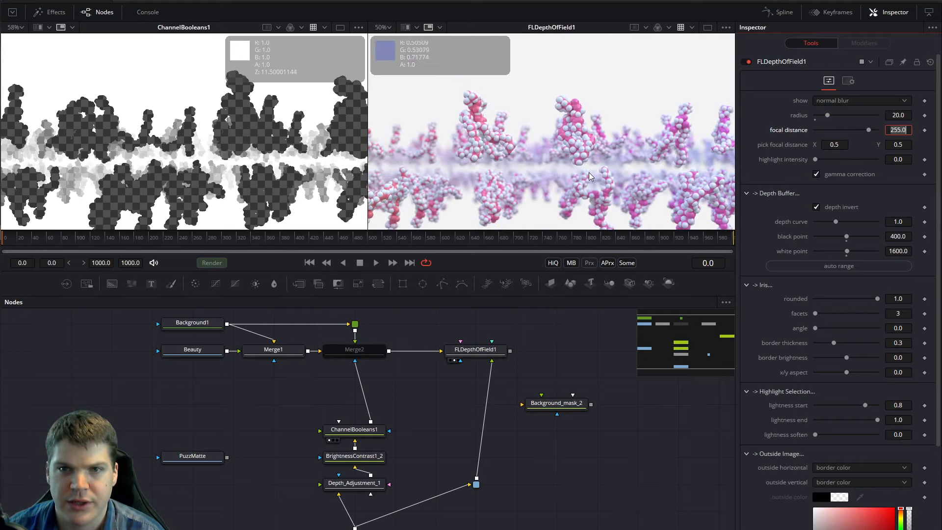
pyautogui.keyDown('ctrl'); pyautogui.scroll(-1, 589, 176); pyautogui.keyUp('ctrl')
pyautogui.keyDown('ctrl'); pyautogui.scroll(1, 590, 175); pyautogui.keyUp('ctrl')
pyautogui.keyDown('ctrl'); pyautogui.scroll(1, 590, 176); pyautogui.keyUp('ctrl')
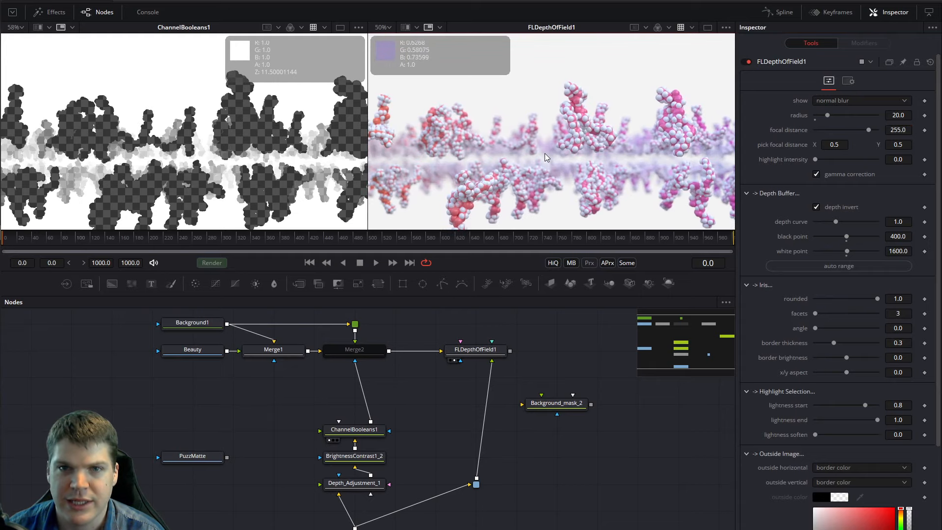
# Step: Set FLDepthOfField1's blur radius to 10 and inspect the membrane
pyautogui.click(904, 115)
pyautogui.write('10')
pyautogui.press('Tab')
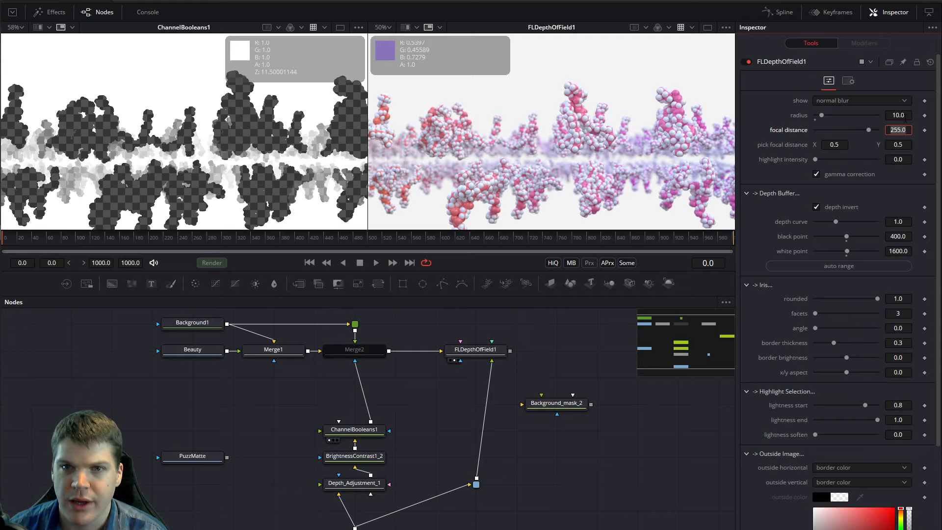
pyautogui.scroll(-2, 584, 191)
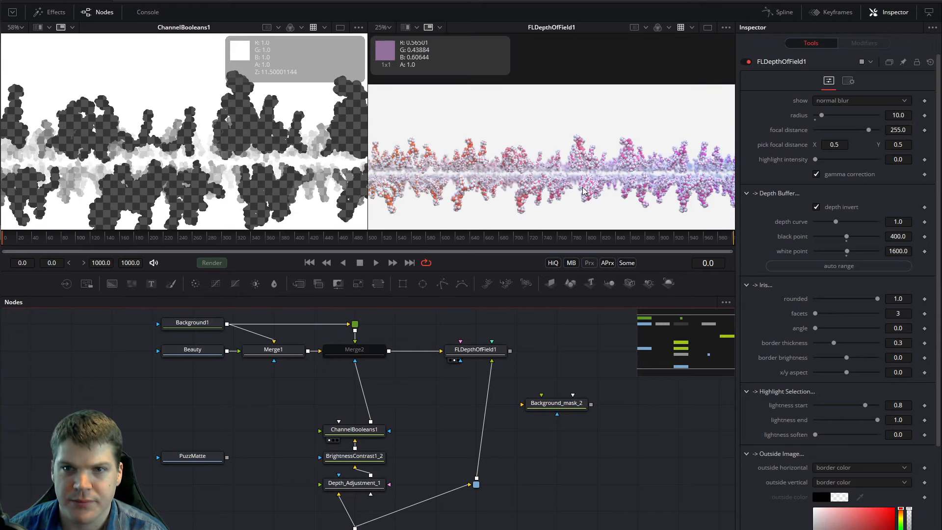
pyautogui.scroll(3, 582, 192)
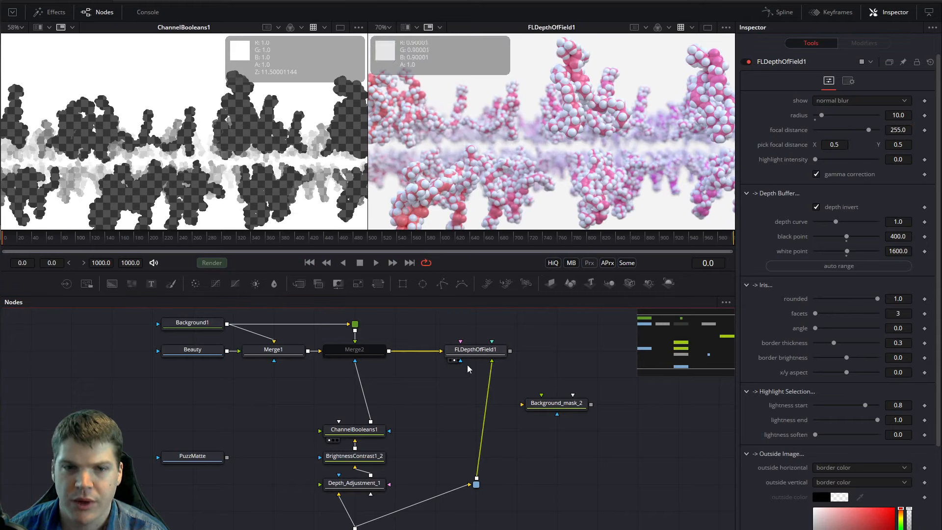
# Step: Re-enable Merge2 to combine the distance fade with the depth-of-field blur, and inspect the composite
pyautogui.click(364, 353)
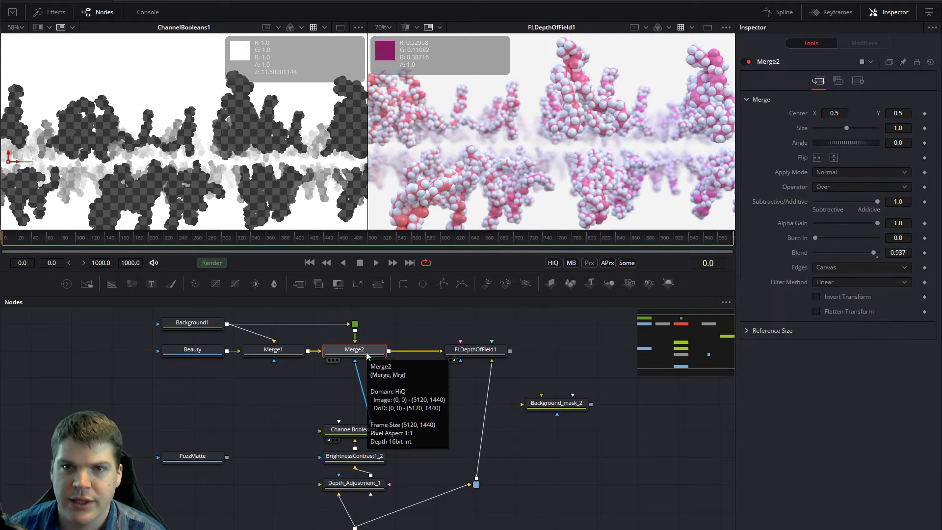
pyautogui.click(563, 338)
pyautogui.scroll(-2, 557, 181)
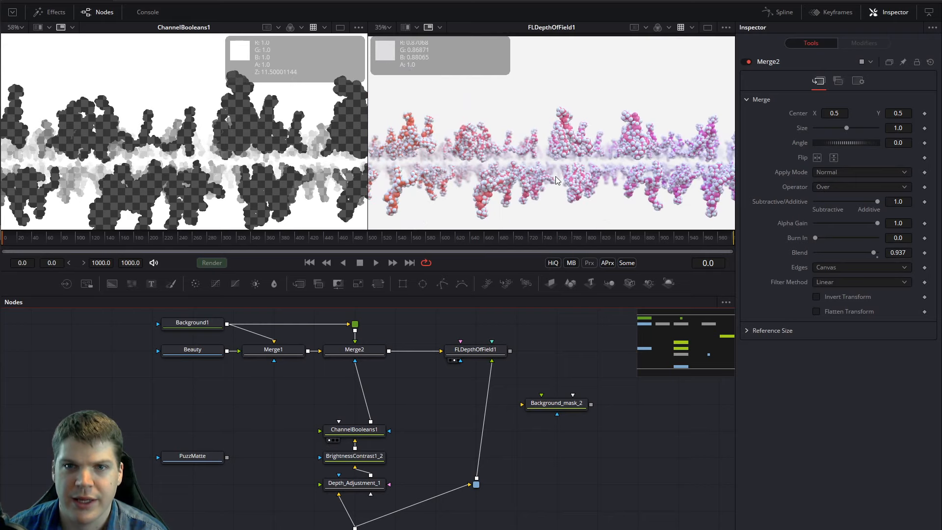
pyautogui.scroll(1, 557, 181)
pyautogui.moveTo(543, 186); pyautogui.dragTo(640, 158, button='middle')
pyautogui.scroll(1, 486, 167)
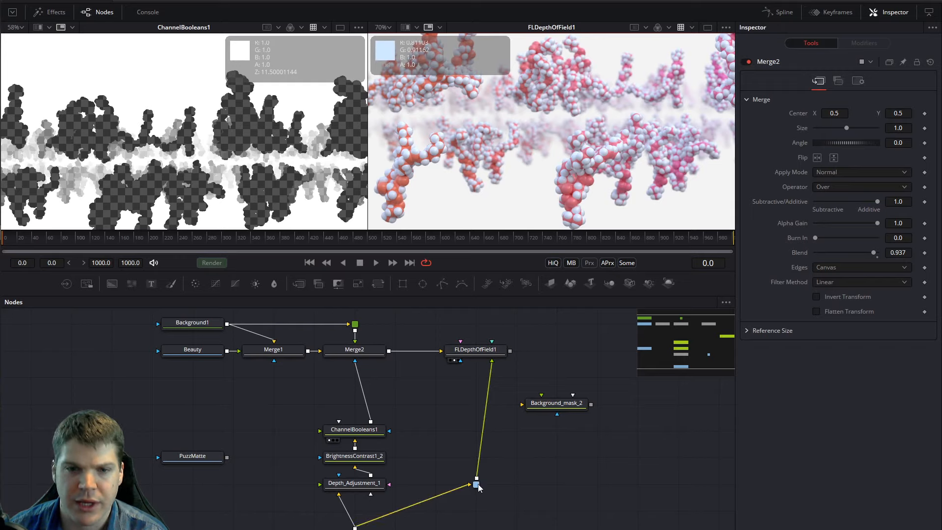
pyautogui.hotkey('shift', 'space')
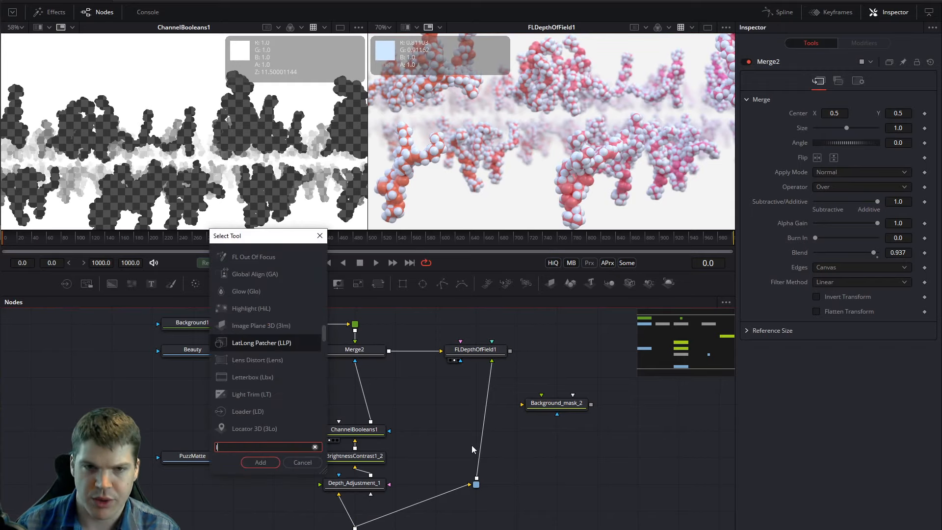
pyautogui.click(299, 462)
pyautogui.moveTo(431, 461); pyautogui.dragTo(437, 440, button='middle')
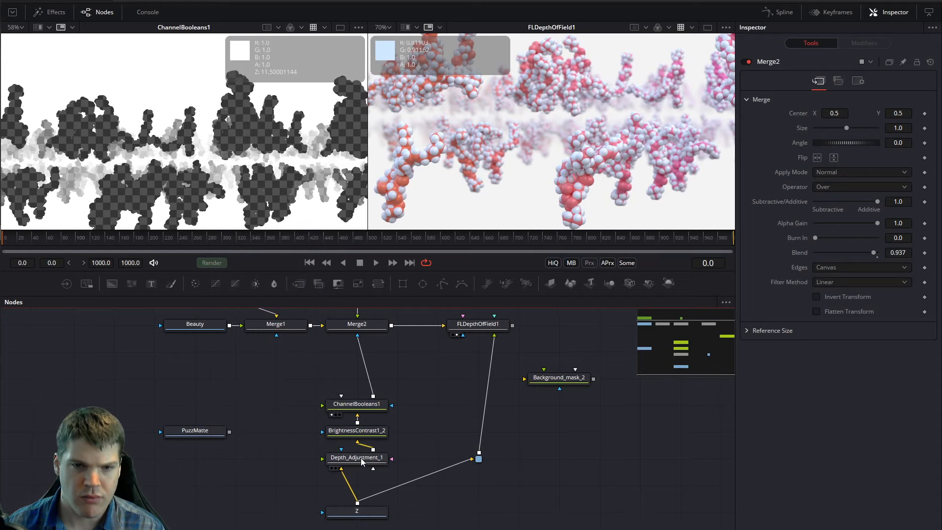
# Step: Set FLDepthOfField1's blur radius to 8 and inspect the membrane close up
pyautogui.click(477, 324)
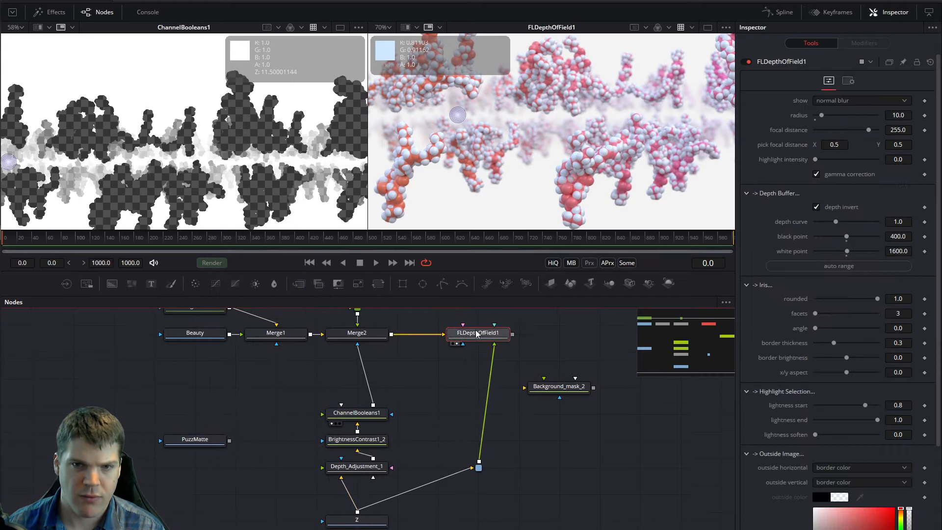
pyautogui.moveTo(582, 326); pyautogui.dragTo(564, 364, button='middle')
pyautogui.keyDown('ctrl'); pyautogui.scroll(-3, 584, 113); pyautogui.keyUp('ctrl')
pyautogui.moveTo(589, 117); pyautogui.dragTo(407, 188, button='middle')
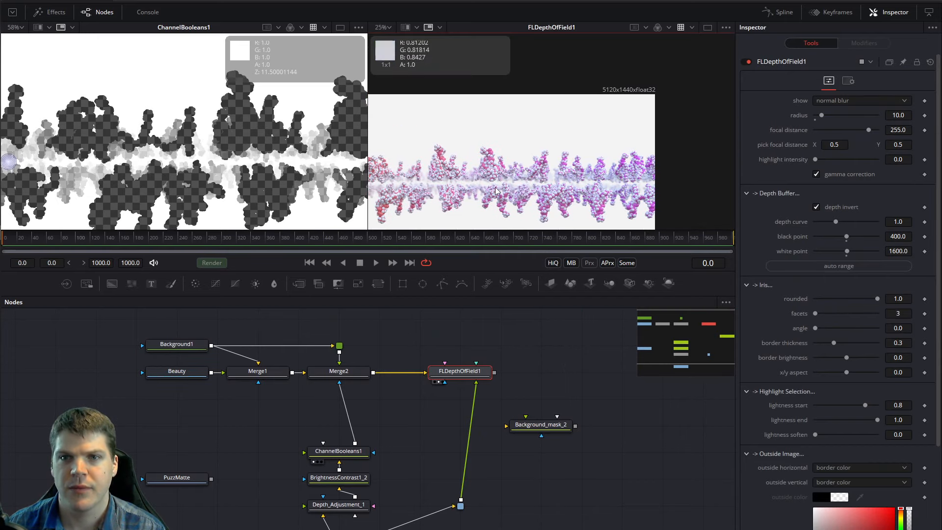
pyautogui.moveTo(495, 190); pyautogui.dragTo(607, 154, button='middle')
pyautogui.moveTo(906, 116); pyautogui.dragTo(905, 115)
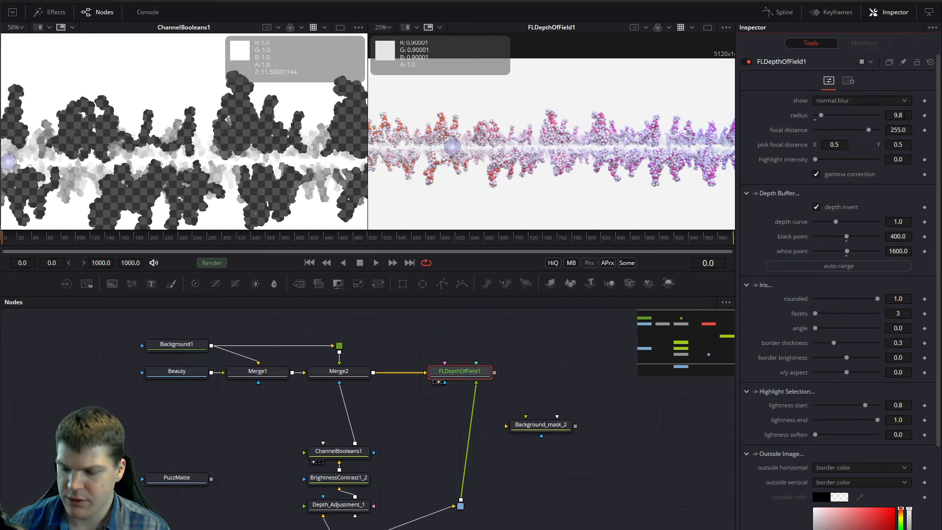
pyautogui.doubleClick(905, 115)
pyautogui.press('Tab')
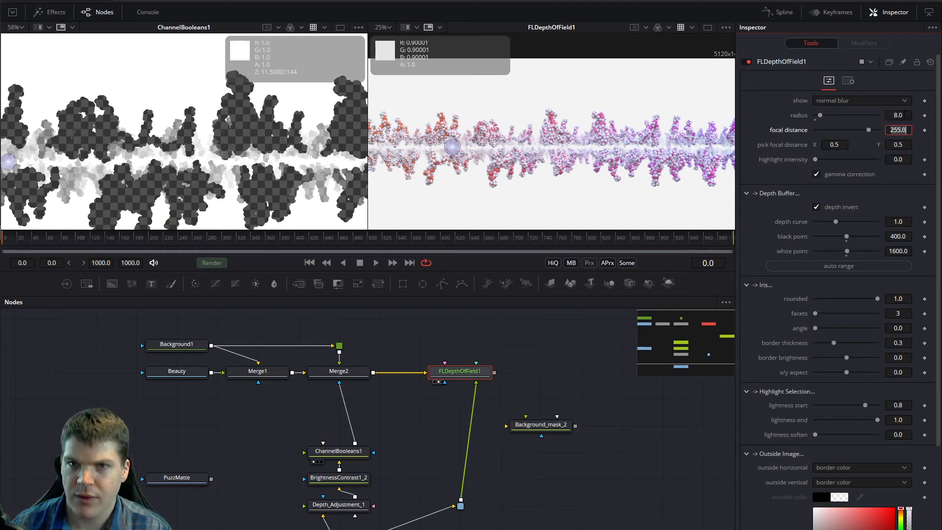
pyautogui.scroll(4, 559, 143)
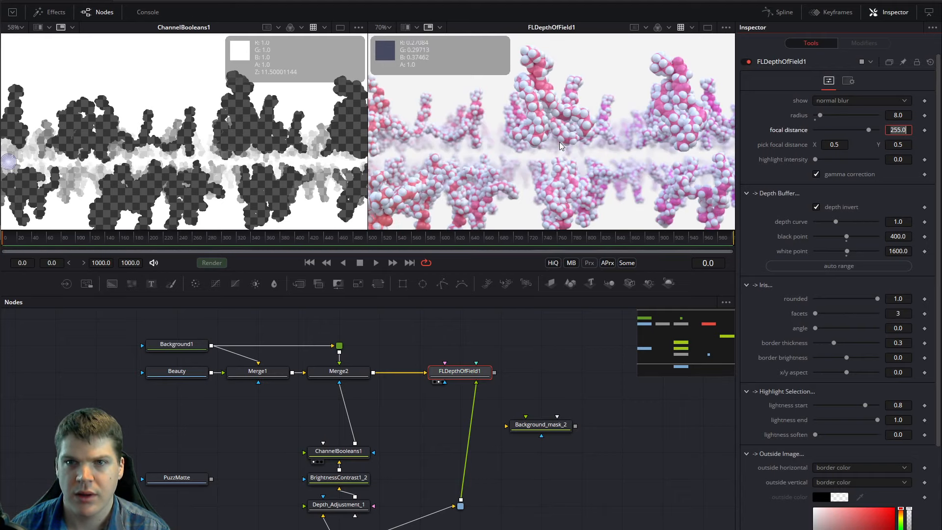
pyautogui.click(560, 334)
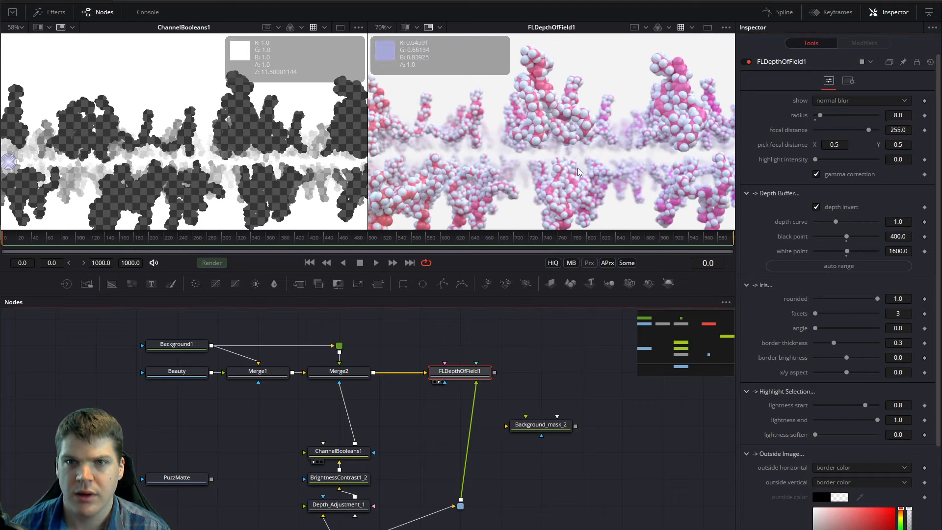
pyautogui.click(592, 169)
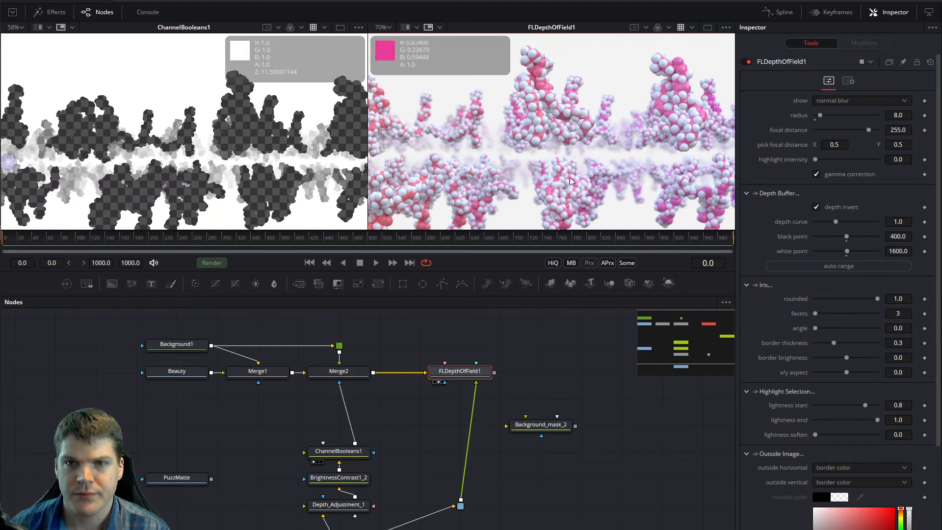
# Step: Add a Gamut node after FLDepthOfField1
pyautogui.click(468, 374)
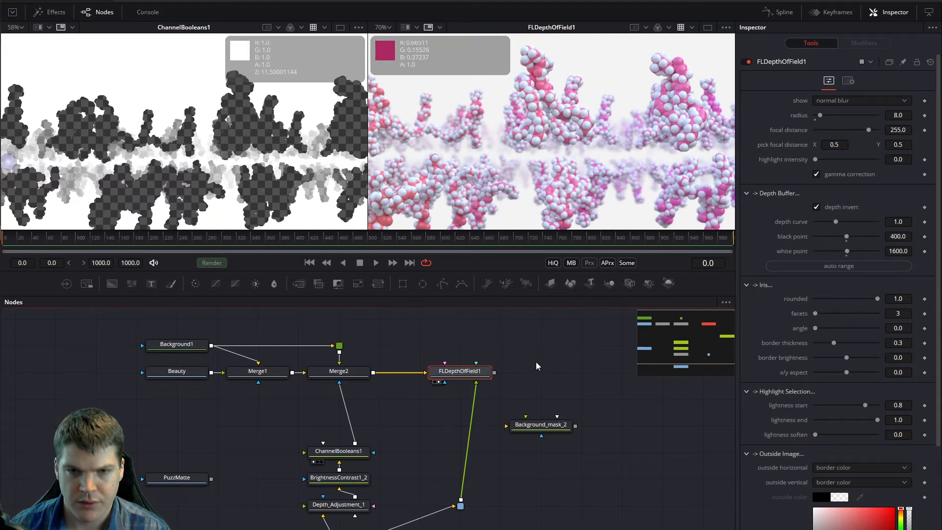
pyautogui.moveTo(488, 379); pyautogui.dragTo(452, 377, button='middle')
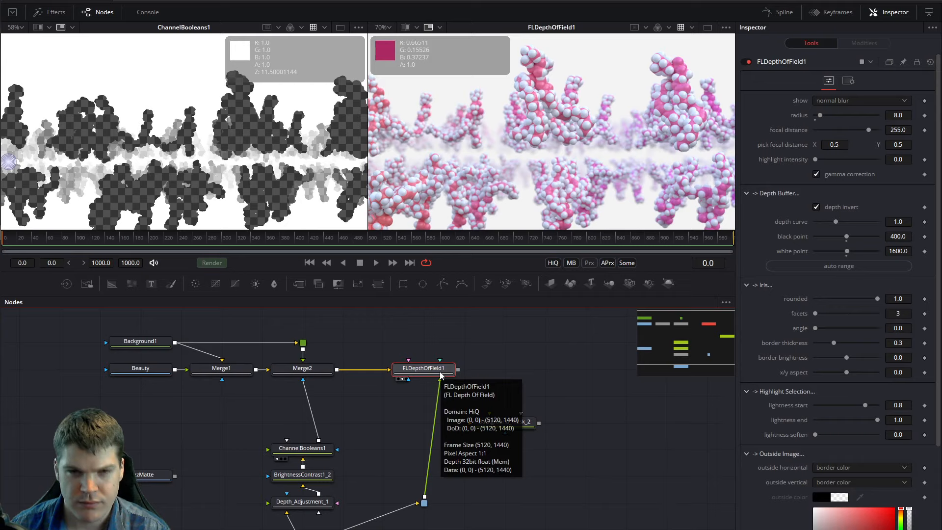
pyautogui.hotkey('shift', 'space')
pyautogui.write('gamut')
pyautogui.press('Return')
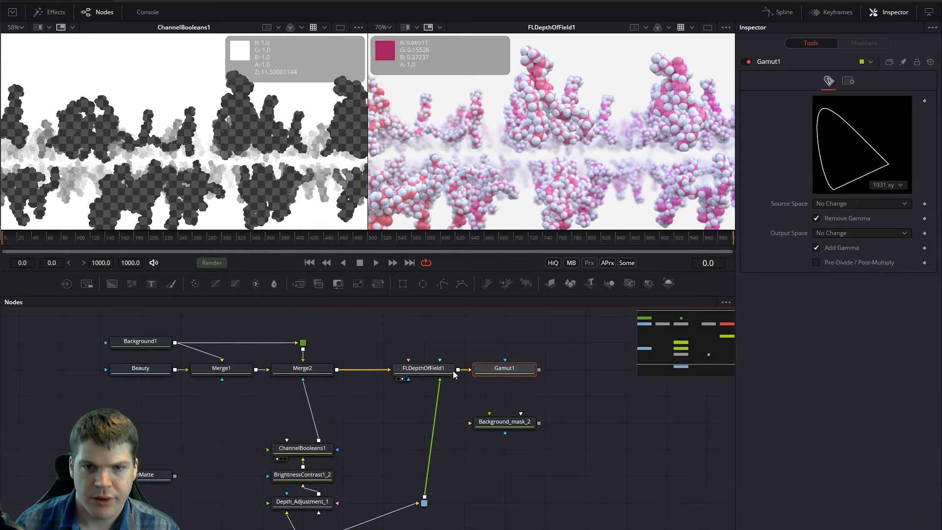
pyautogui.click(861, 234)
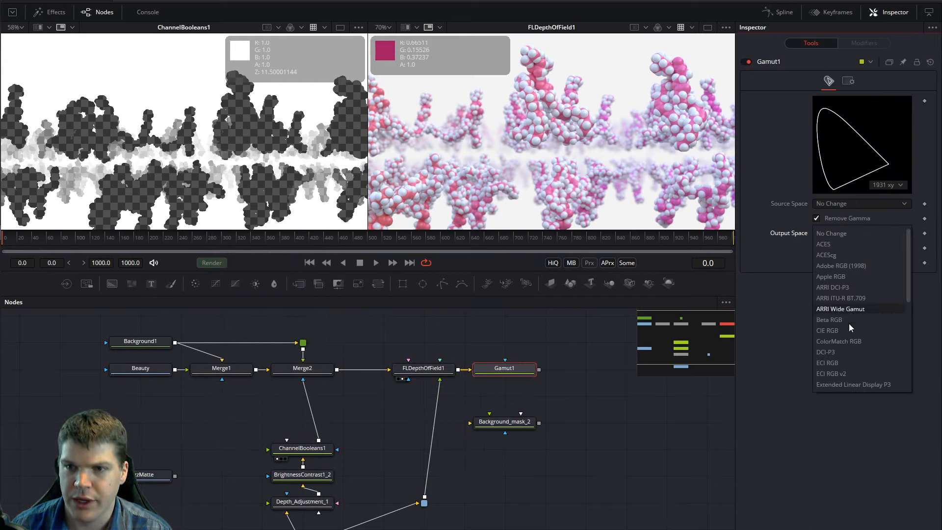
pyautogui.click(371, 328)
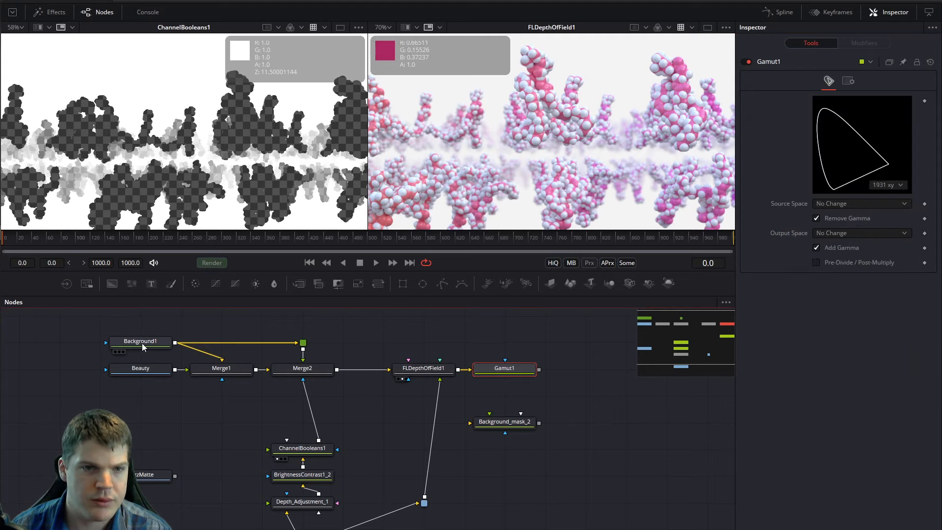
# Step: Move the Background1 node up and away from the Beauty node in the node graph
pyautogui.click(143, 343)
pyautogui.moveTo(218, 336); pyautogui.dragTo(419, 340, button='middle')
pyautogui.moveTo(342, 350); pyautogui.dragTo(301, 323)
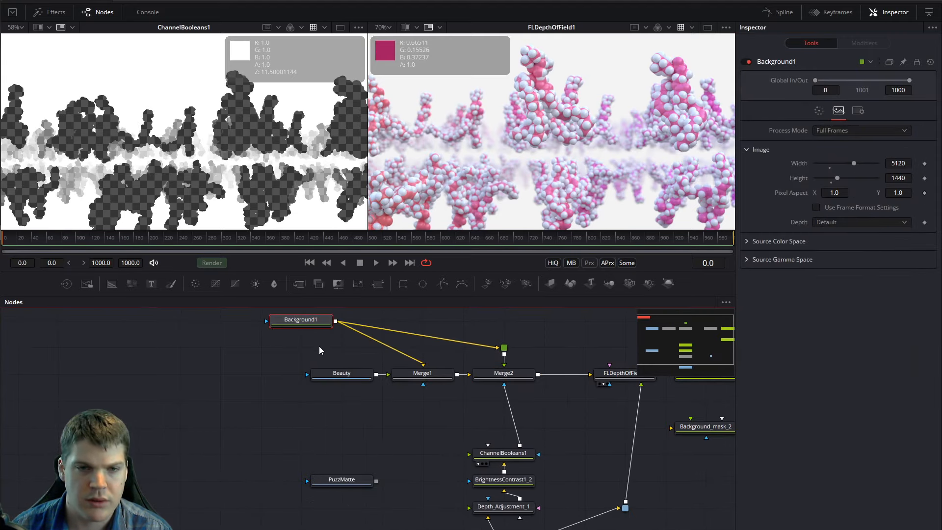
# Step: Examine Background1's color, image and general settings, including its source color space options
pyautogui.click(858, 111)
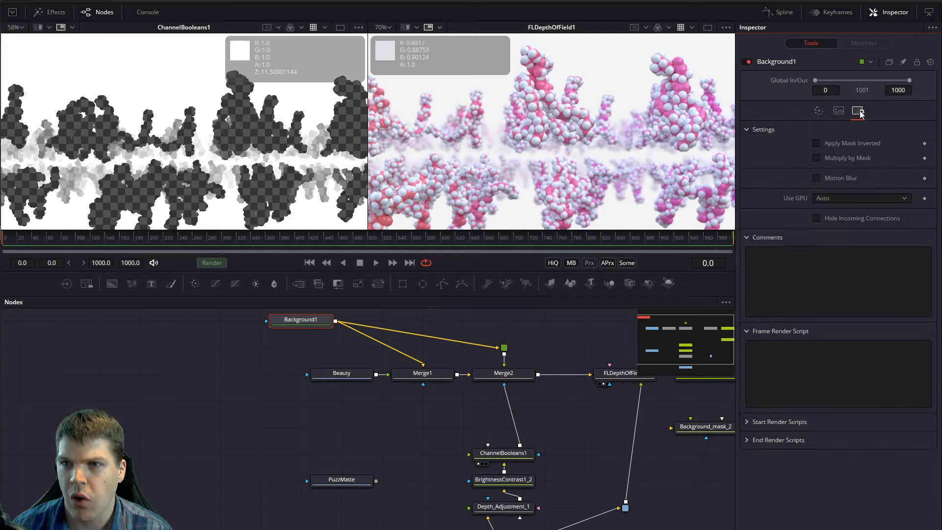
pyautogui.click(818, 111)
pyautogui.click(838, 112)
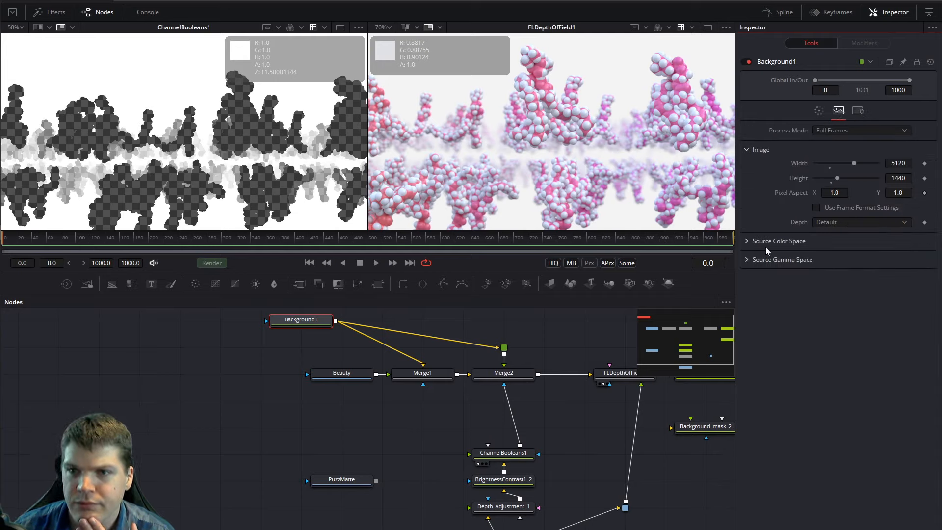
pyautogui.click(747, 242)
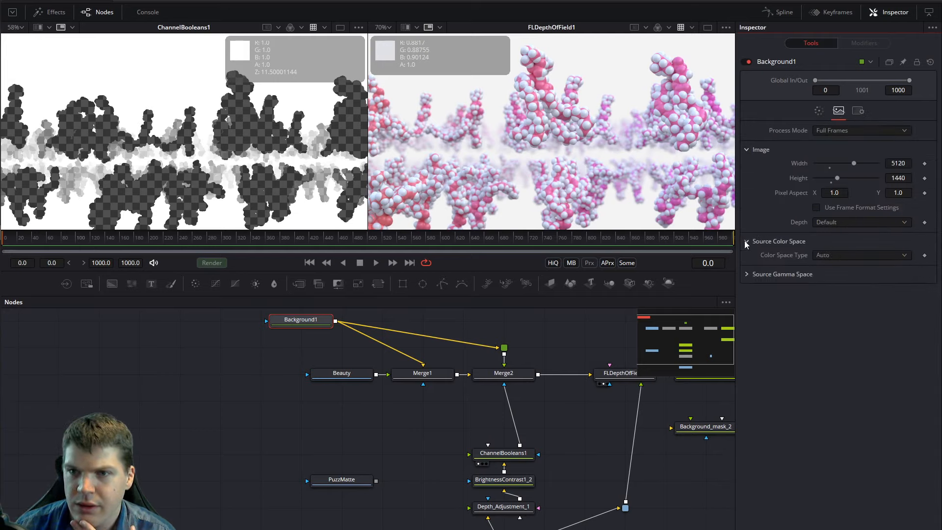
pyautogui.click(894, 260)
pyautogui.click(870, 253)
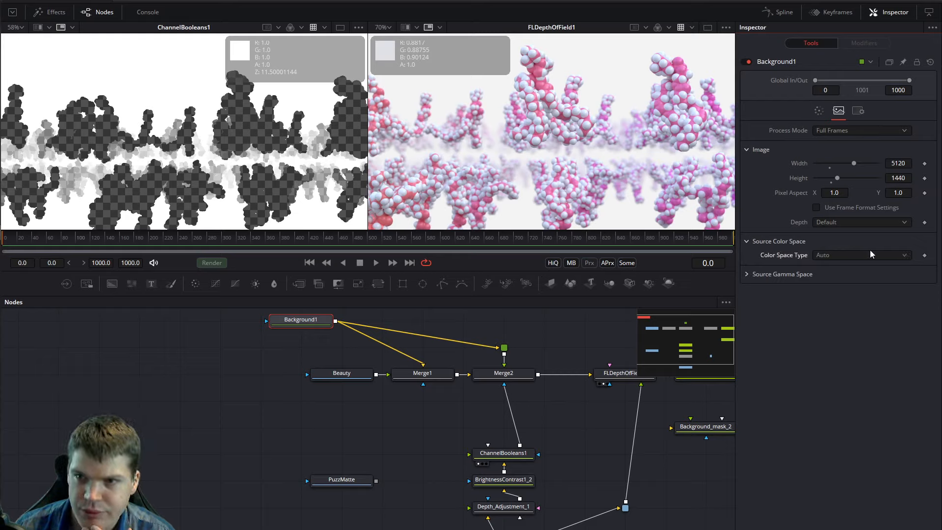
pyautogui.click(857, 112)
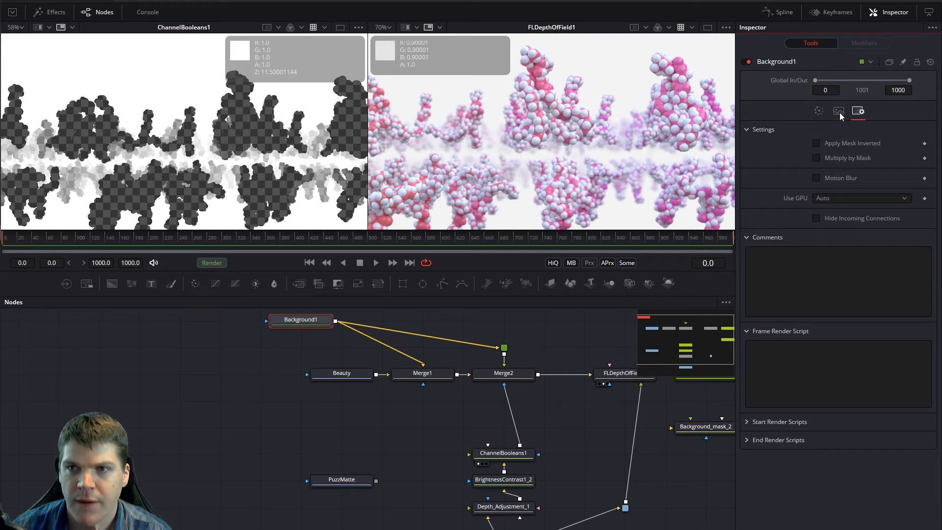
pyautogui.click(838, 112)
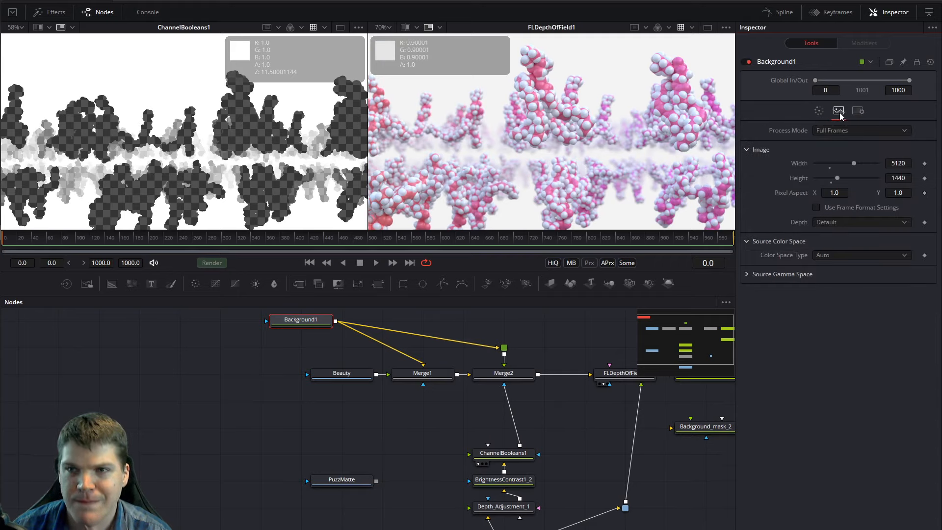
# Step: Set Gamut1's output space to sRGB
pyautogui.moveTo(576, 352); pyautogui.dragTo(325, 346, button='middle')
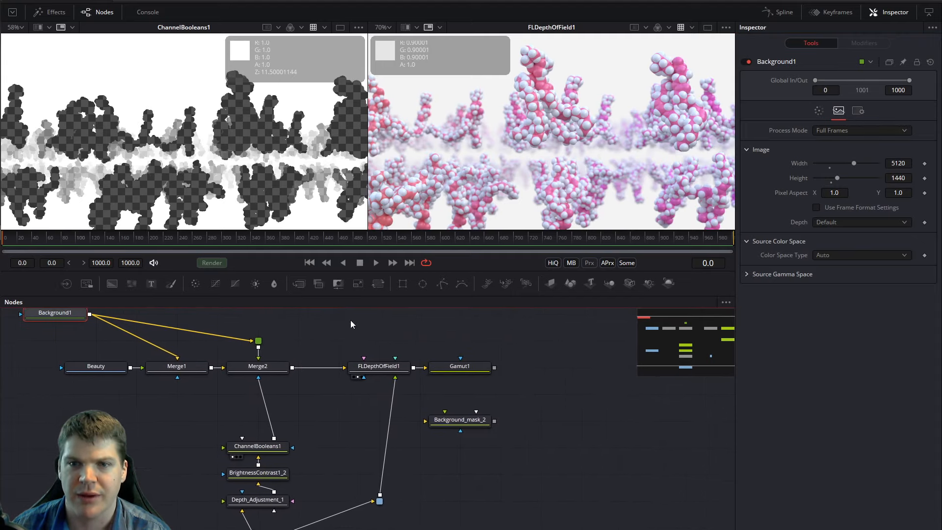
pyautogui.click(457, 370)
pyautogui.click(829, 233)
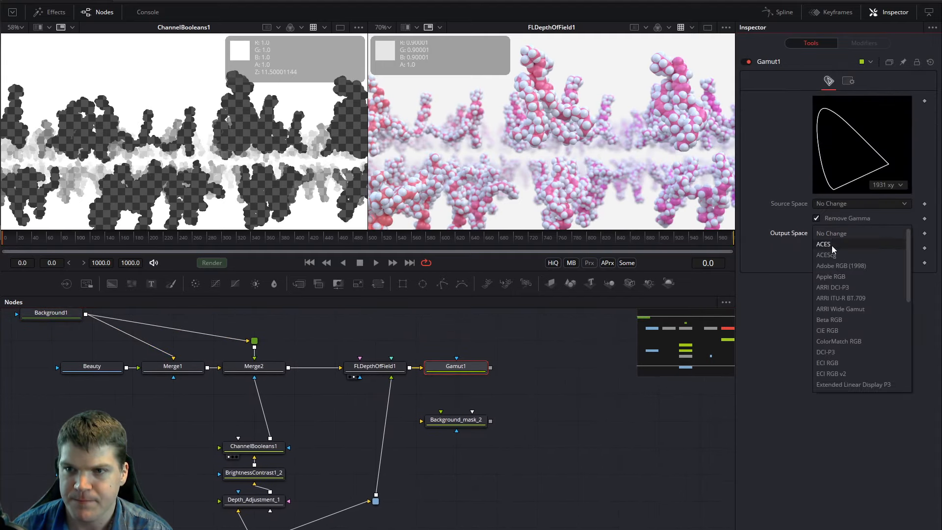
pyautogui.scroll(-5, 833, 346)
pyautogui.click(833, 361)
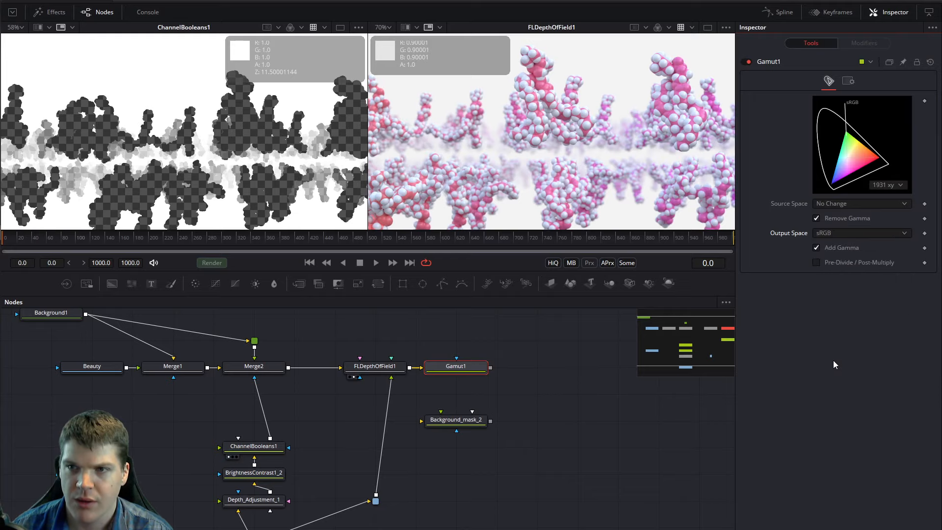
# Step: Show Gamut1 in the second viewer with the viewer LUT off, and move the node farther from FLDepthOfField1
pyautogui.moveTo(543, 363); pyautogui.dragTo(580, 361, button='middle')
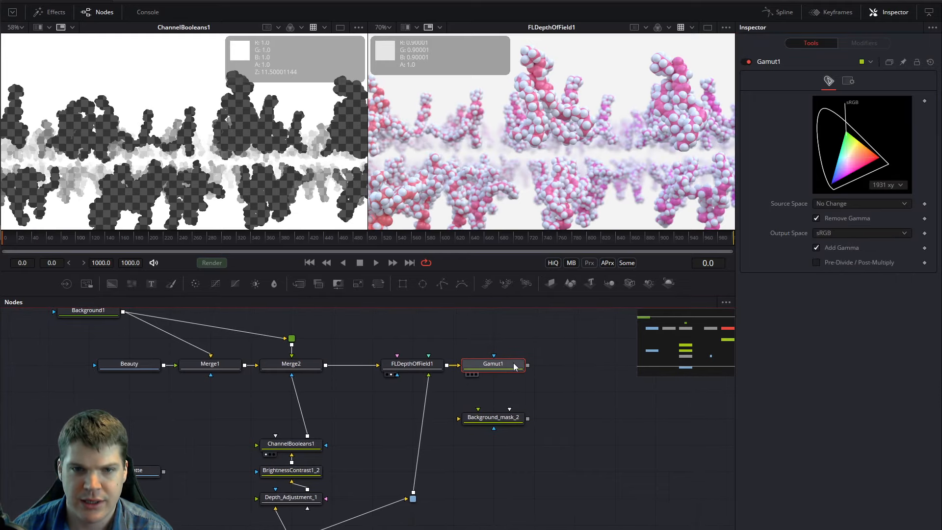
pyautogui.press('2')
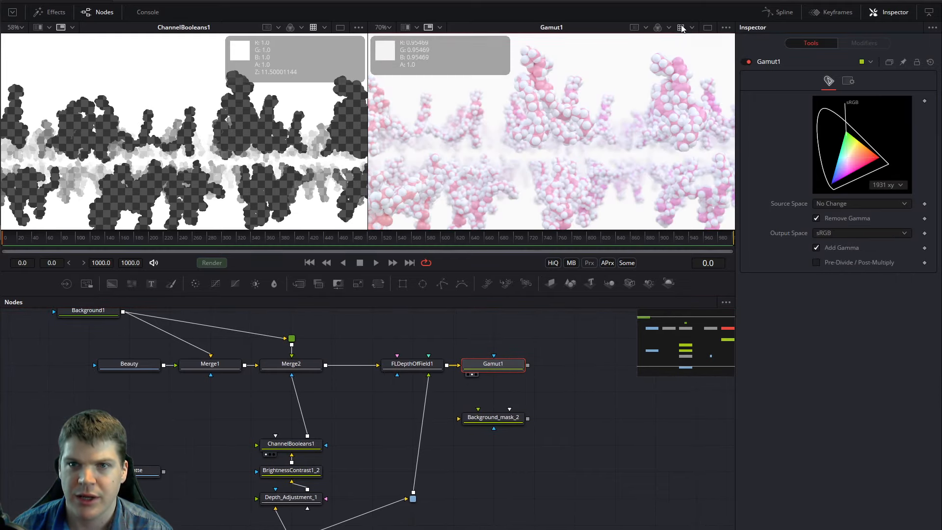
pyautogui.moveTo(524, 369); pyautogui.dragTo(565, 368)
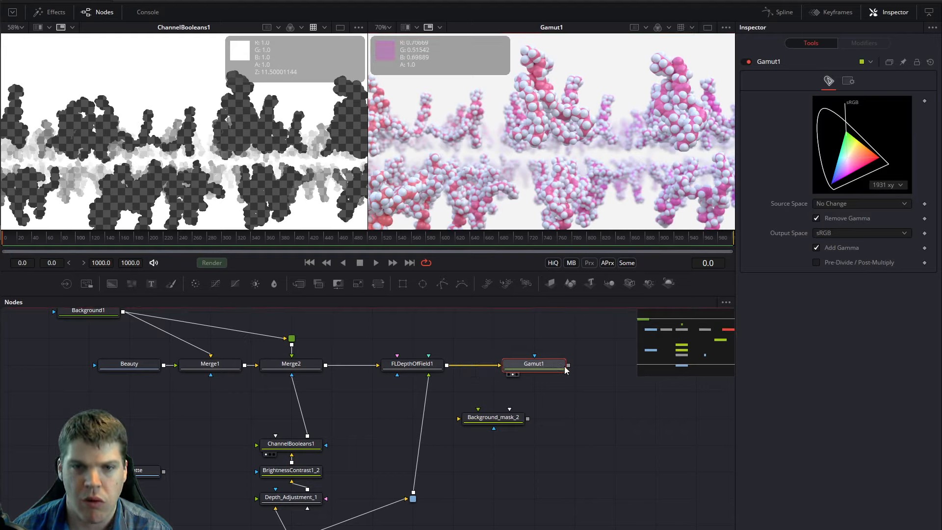
# Step: Move the Beauty and PuzzMatte loaders farther from Merge1 to make room for more nodes
pyautogui.moveTo(433, 414); pyautogui.dragTo(688, 401, button='middle')
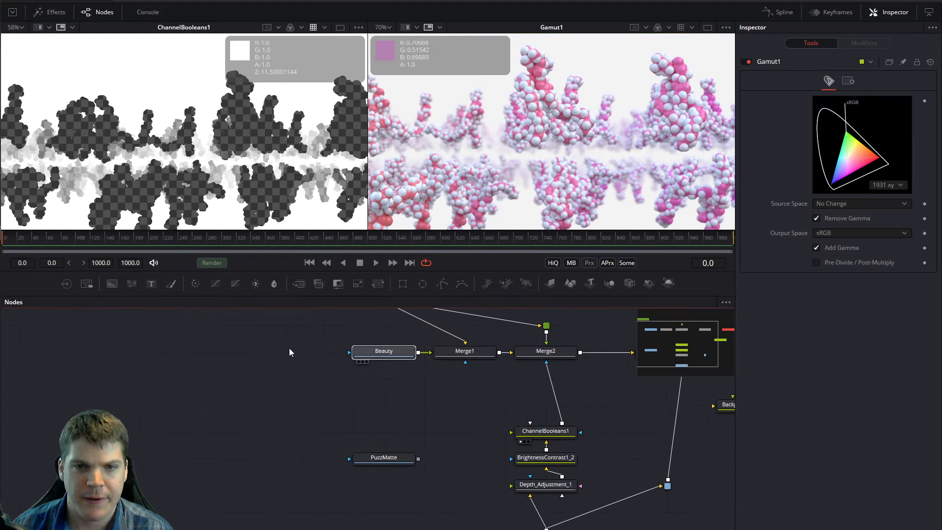
pyautogui.moveTo(290, 349); pyautogui.dragTo(246, 348)
pyautogui.moveTo(375, 426); pyautogui.dragTo(407, 428, button='middle')
pyautogui.moveTo(406, 461); pyautogui.dragTo(341, 461)
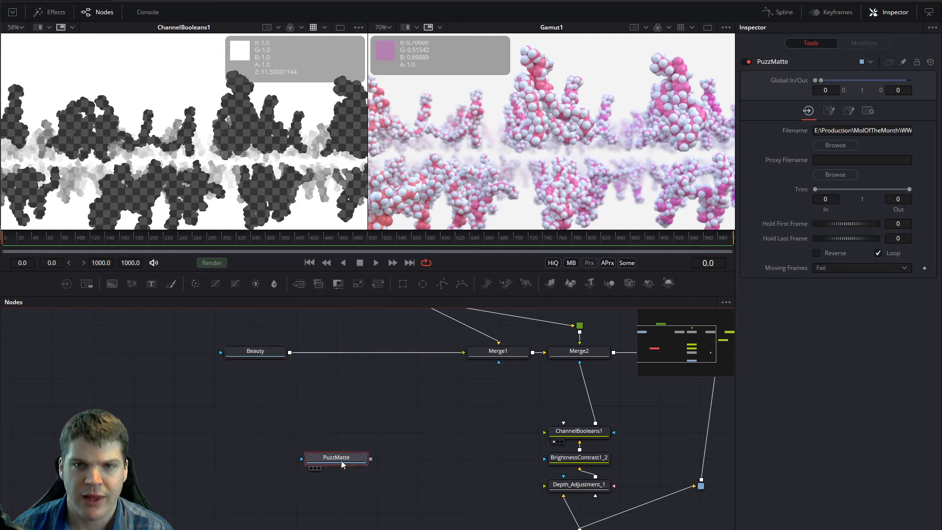
# Step: Add a Channel Booleans node after PuzzMatte and space the two nodes apart
pyautogui.hotkey('shift', 'space')
pyautogui.write('gam')
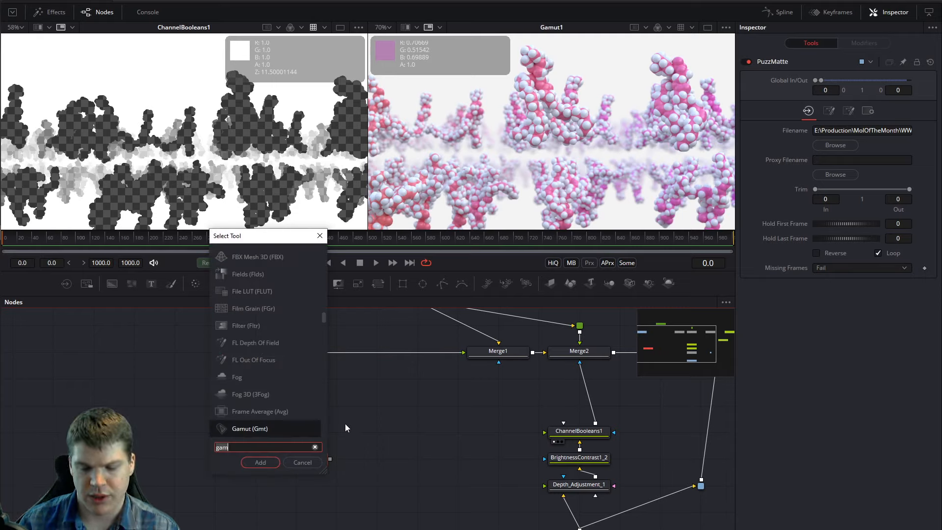
pyautogui.press('BackSpace')
pyautogui.press('BackSpace')
pyautogui.press('BackSpace')
pyautogui.write('bo')
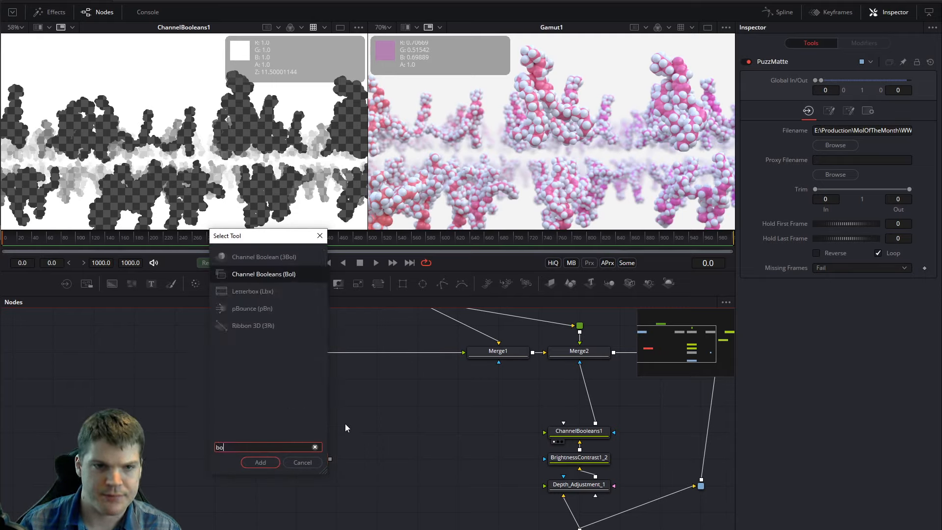
pyautogui.press('Return')
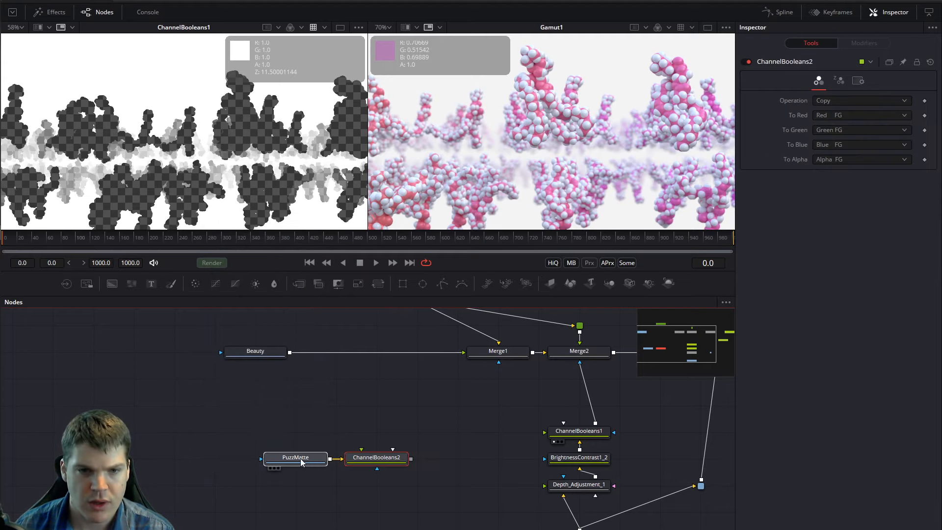
pyautogui.moveTo(300, 461); pyautogui.dragTo(260, 462)
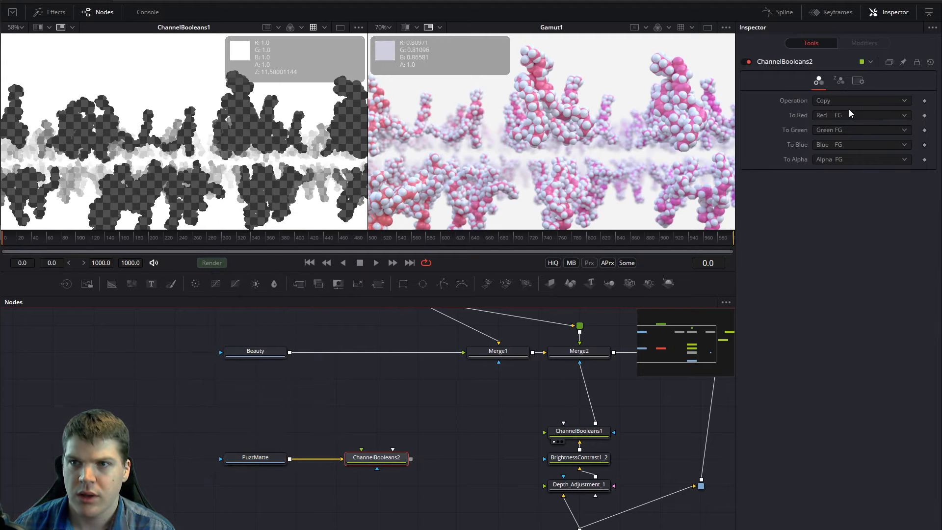
# Step: Show ChannelBooleans2 in the first viewer and set its To Green and To Blue channels to Black
pyautogui.press('1')
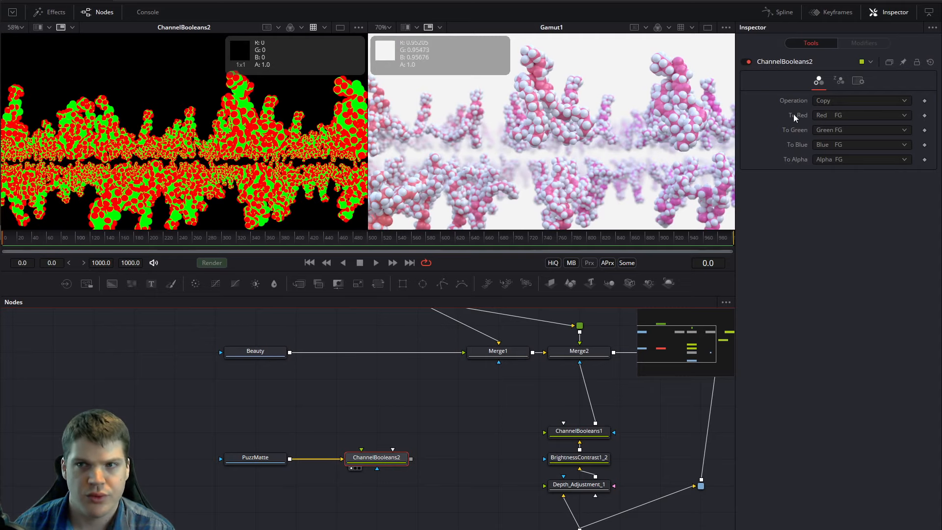
pyautogui.click(835, 130)
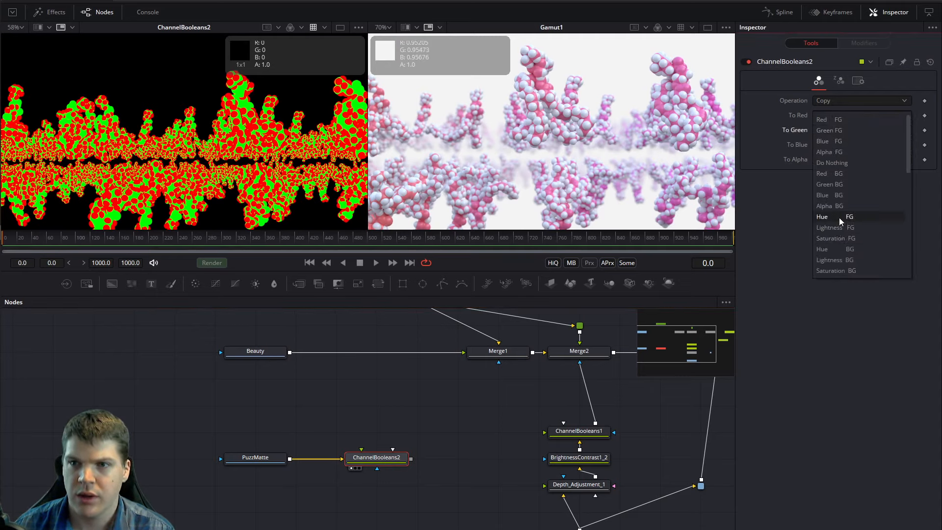
pyautogui.scroll(1, 840, 183)
pyautogui.scroll(-2, 852, 229)
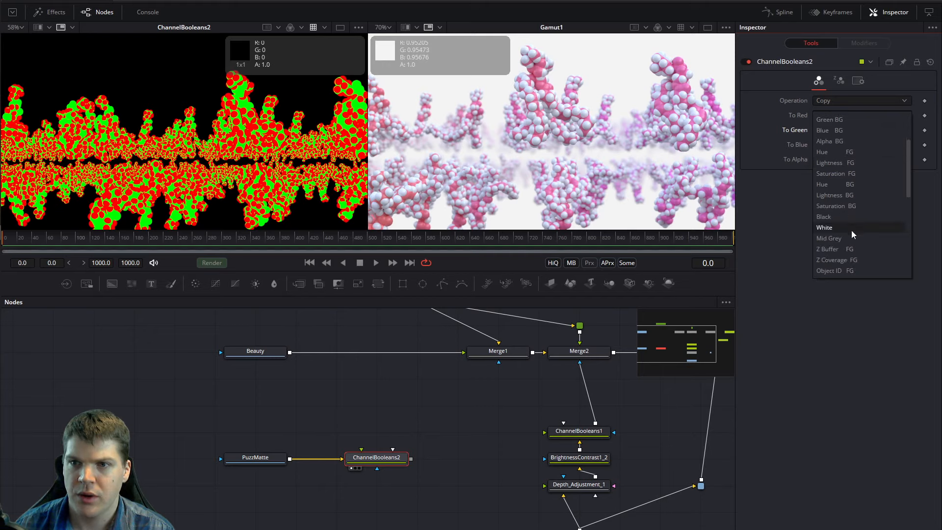
pyautogui.click(848, 217)
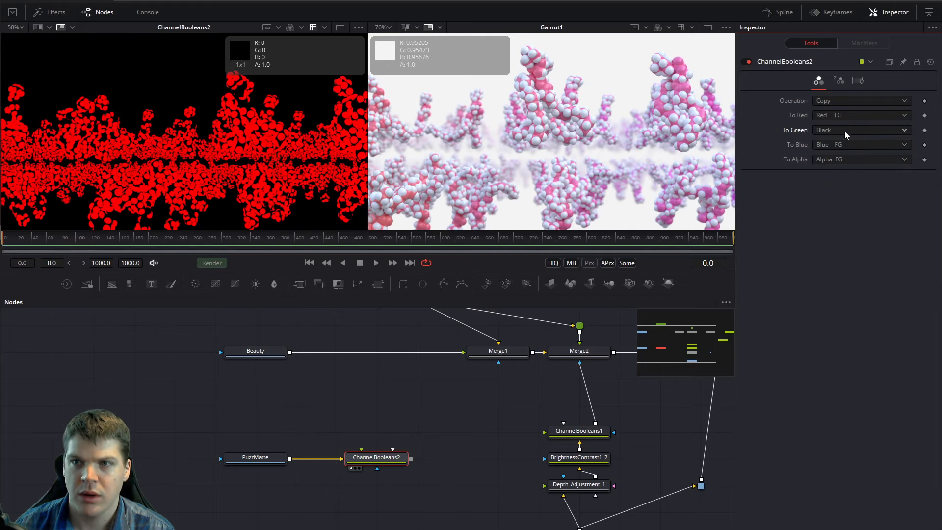
pyautogui.click(844, 144)
pyautogui.scroll(-3, 844, 218)
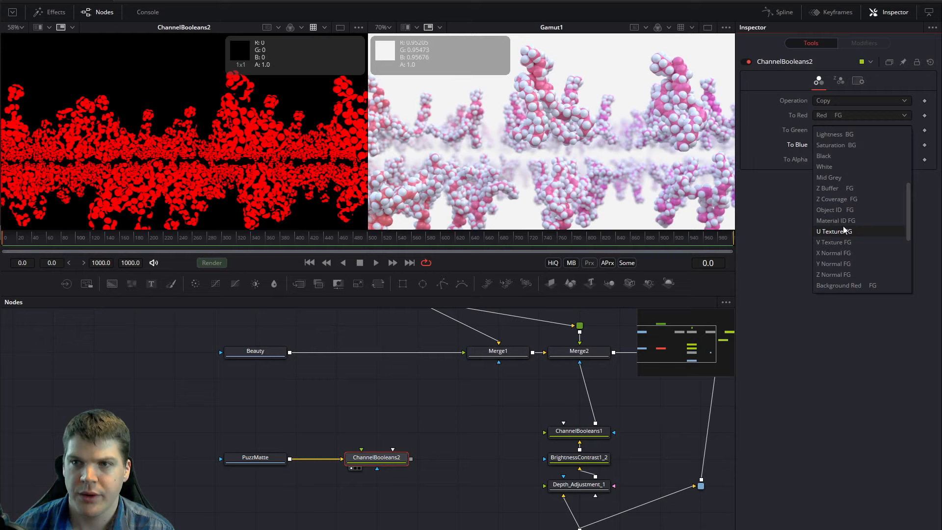
pyautogui.click(837, 155)
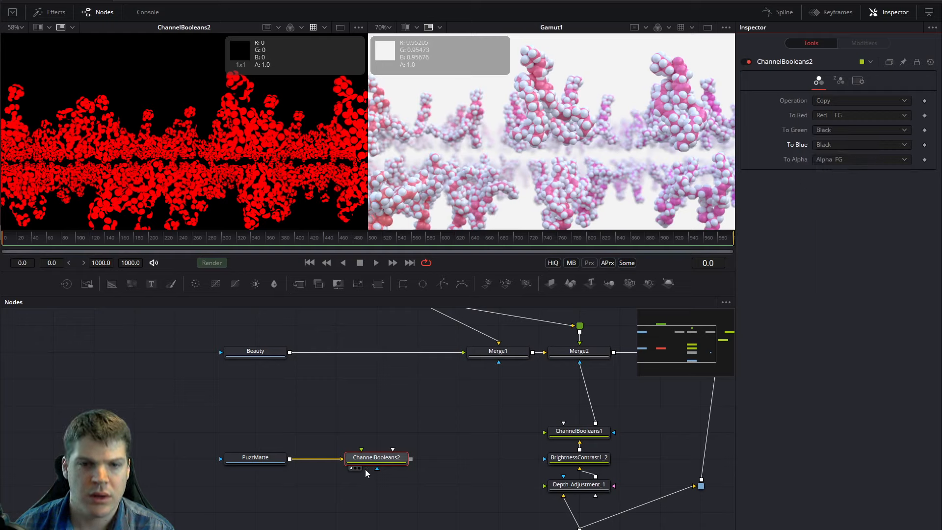
# Step: Move ChannelBooleans2 closer to PuzzMatte and set its To Alpha channel to Red BG
pyautogui.moveTo(392, 463); pyautogui.dragTo(352, 464)
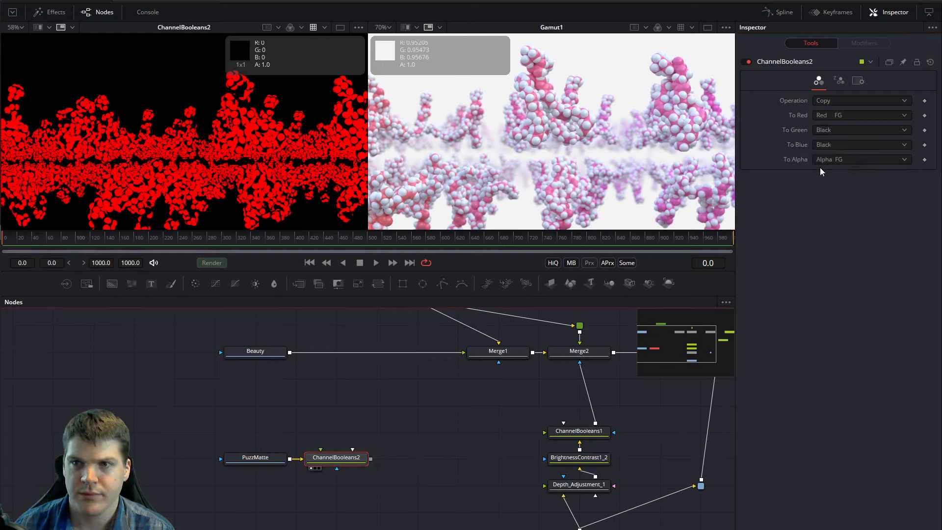
pyautogui.click(837, 160)
pyautogui.click(837, 183)
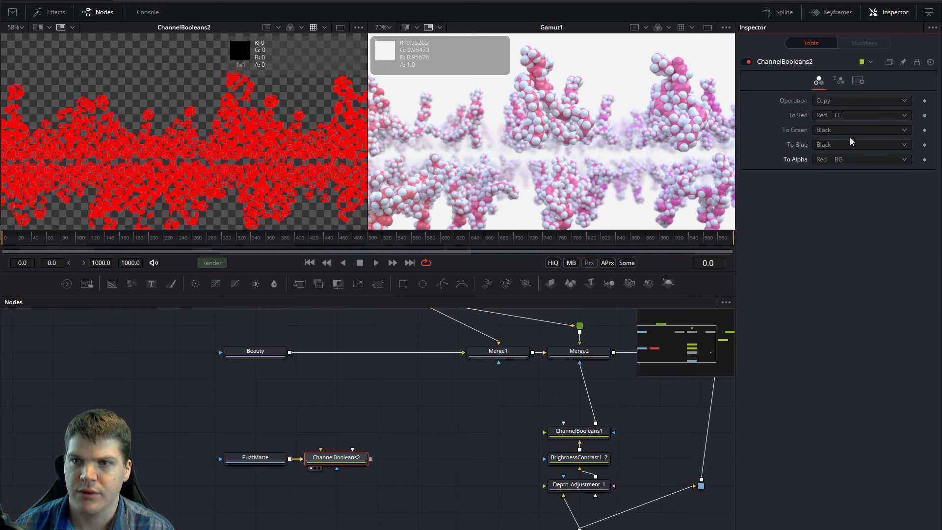
# Step: Set ChannelBooleans2's To Green and To Blue channels to Do Nothing
pyautogui.click(839, 131)
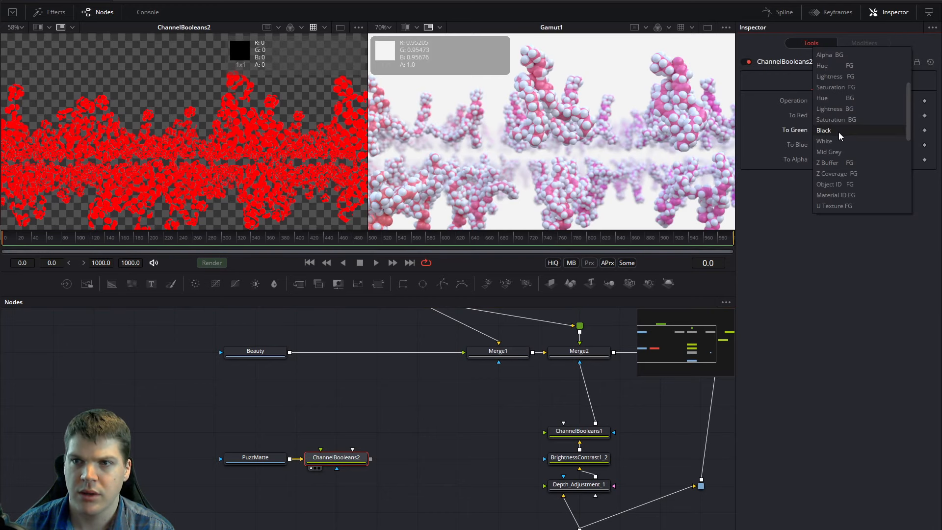
pyautogui.click(835, 97)
pyautogui.click(836, 144)
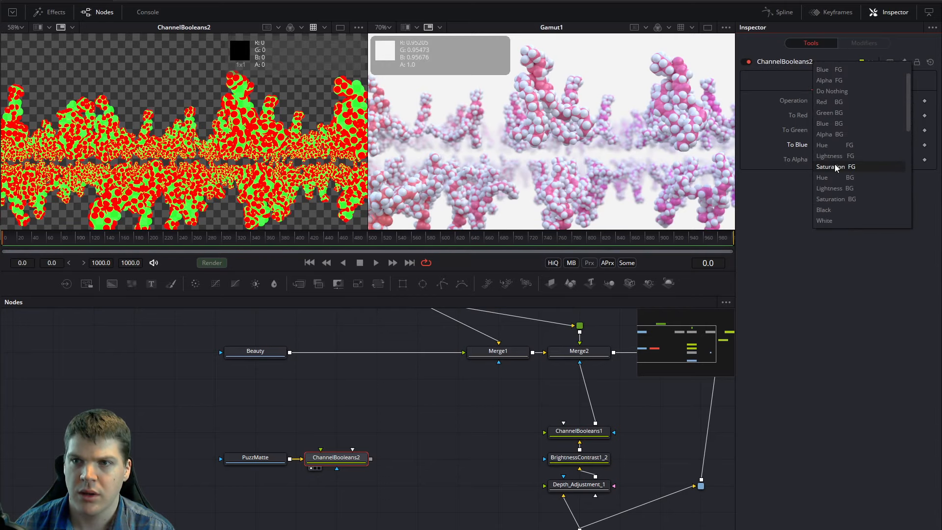
pyautogui.click(843, 93)
# Step: Add an Alpha Multiply node after ChannelBooleans2 and show it in the first viewer
pyautogui.hotkey('shift', 'space')
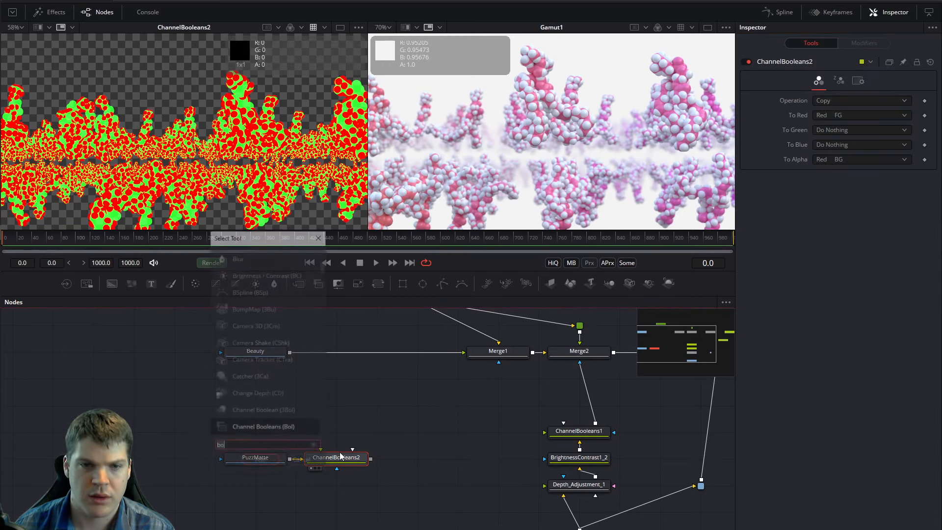
pyautogui.write('alpha')
pyautogui.press('Return')
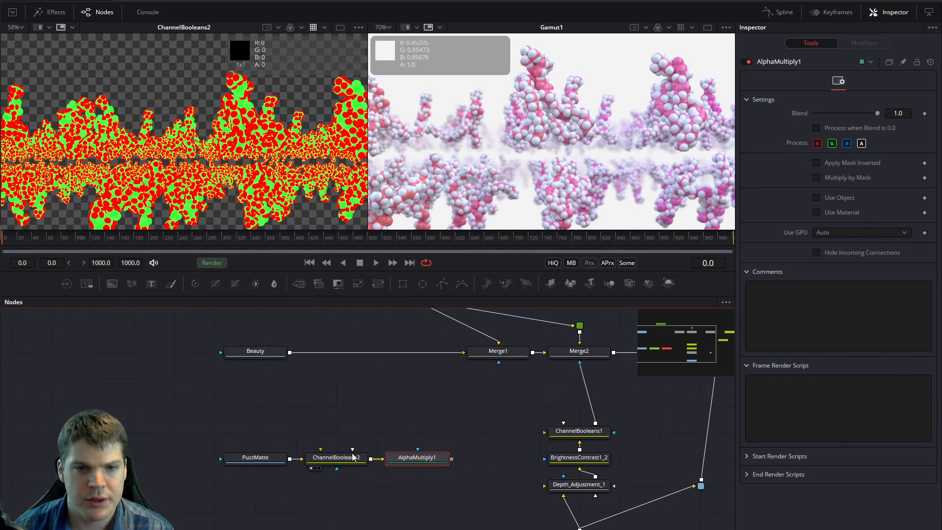
pyautogui.press('1')
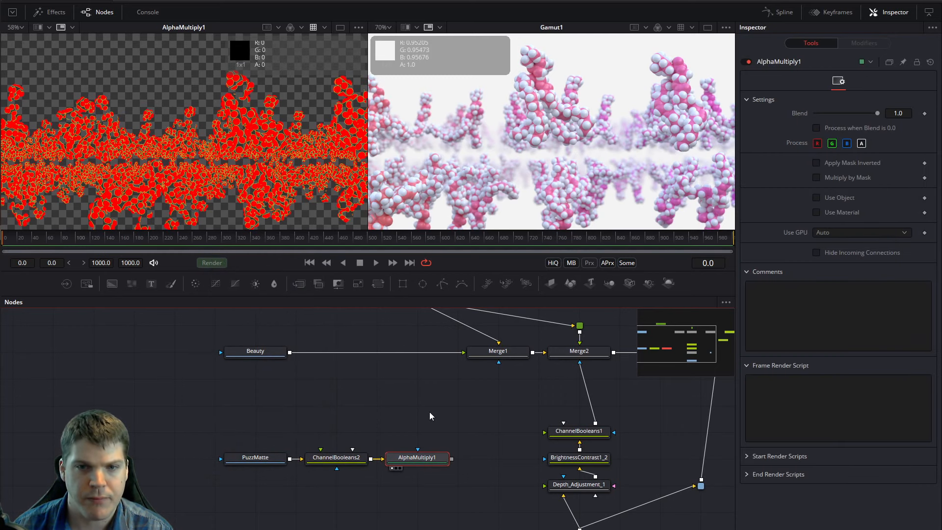
pyautogui.moveTo(430, 416); pyautogui.dragTo(415, 434, button='middle')
pyautogui.click(238, 369)
pyautogui.hotkey('shift', 'space')
pyautogui.write('aml')
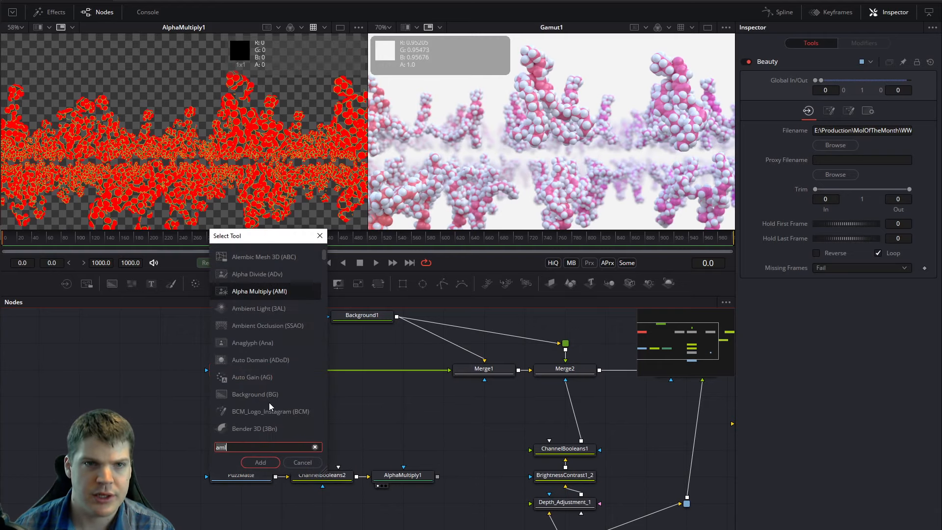
pyautogui.press('Escape')
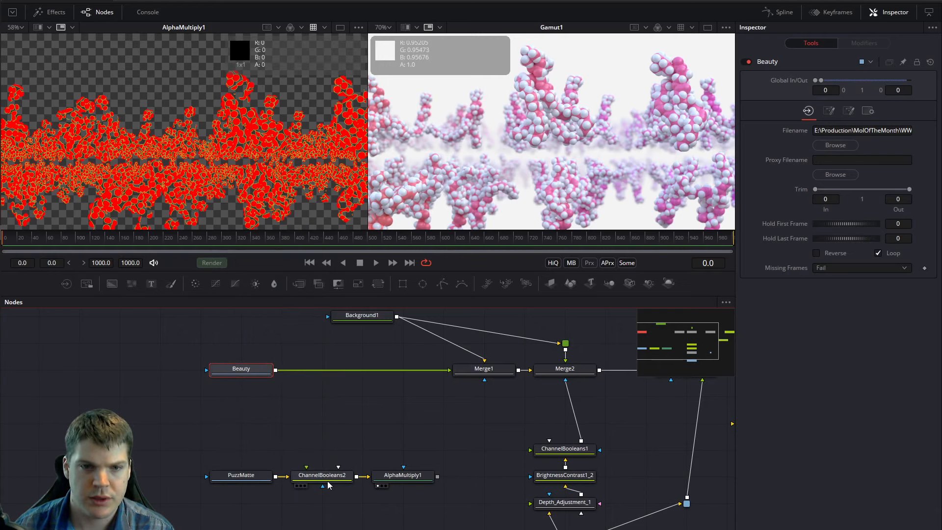
# Step: Set ChannelBooleans2's To Red channel to Do Nothing and its To Green channel to Green BG
pyautogui.click(322, 475)
pyautogui.click(843, 115)
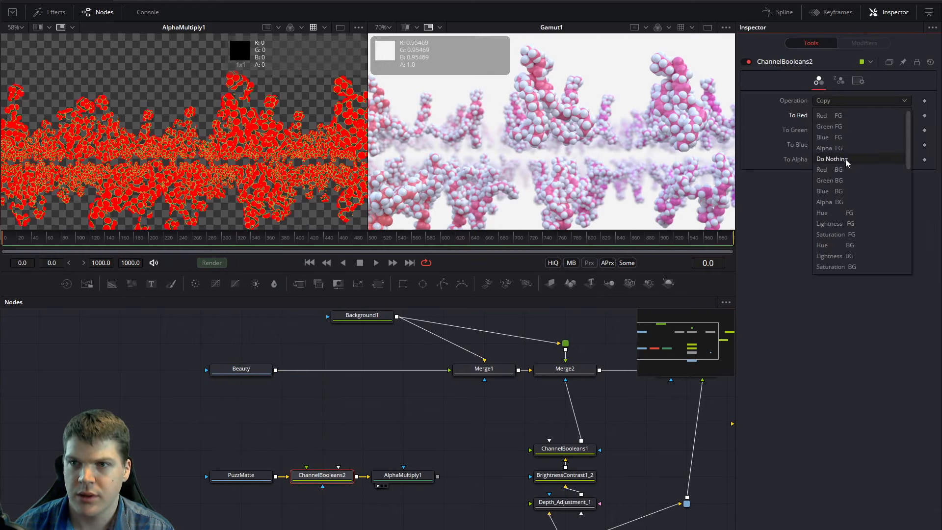
pyautogui.click(837, 157)
pyautogui.click(848, 130)
pyautogui.click(837, 155)
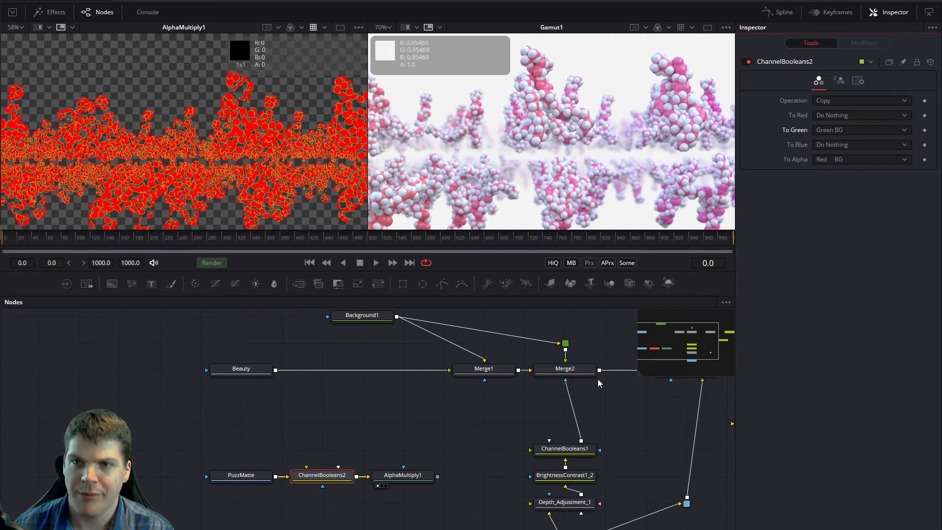
# Step: Add a Color Corrector after Beauty and connect AlphaMultiply1's output to its effect mask input
pyautogui.click(248, 377)
pyautogui.hotkey('shift', 'space')
pyautogui.write('cc')
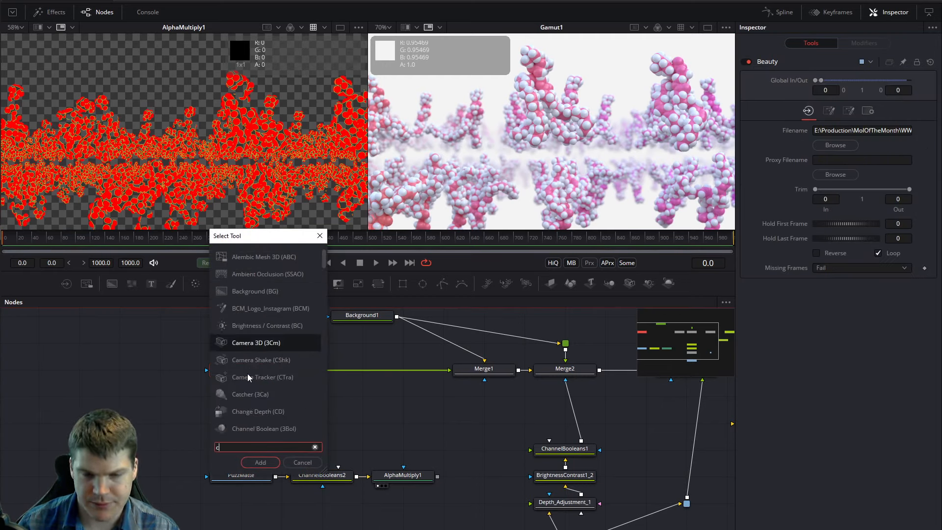
pyautogui.press('Return')
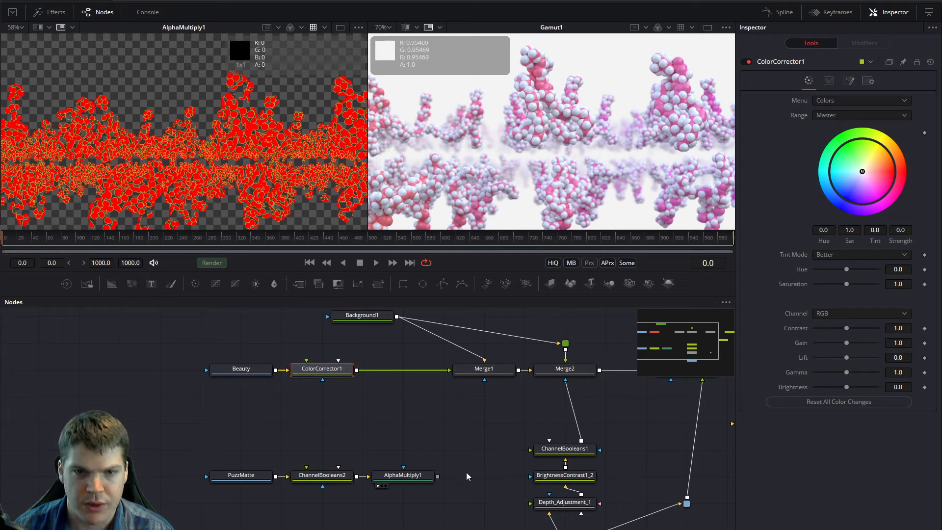
pyautogui.moveTo(437, 477); pyautogui.dragTo(359, 373)
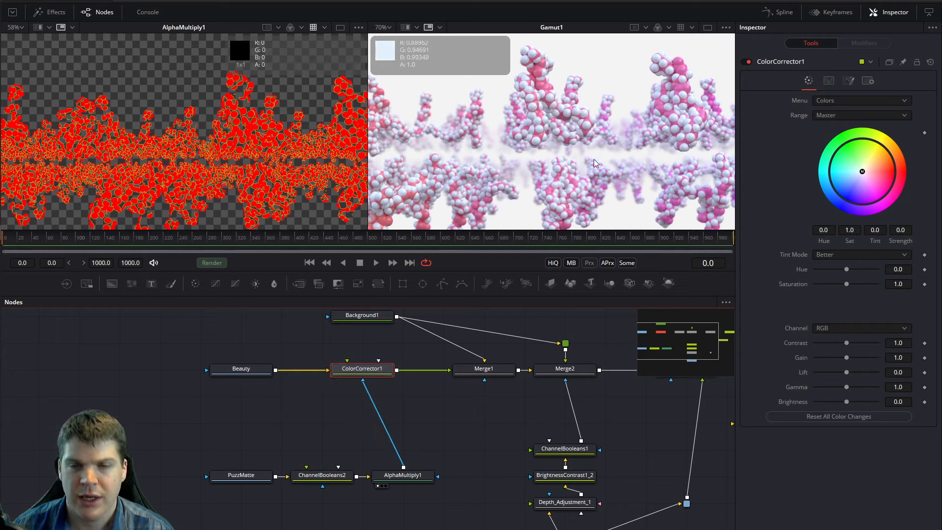
# Step: Enlarge the viewer area for a close-up of the tall central molecule and set ColorCorrector1's saturation to 1.1
pyautogui.scroll(5, 594, 164)
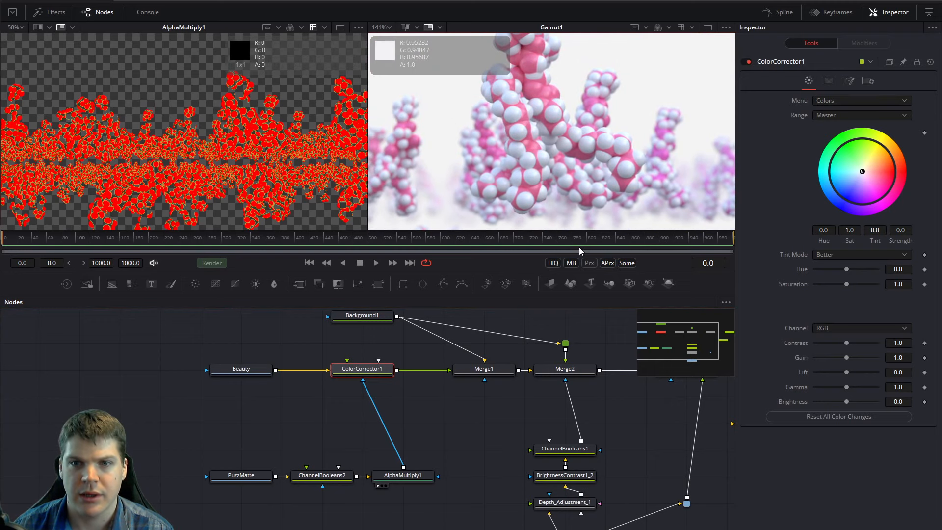
pyautogui.moveTo(601, 229); pyautogui.dragTo(601, 389)
pyautogui.moveTo(553, 280); pyautogui.dragTo(592, 282, button='middle')
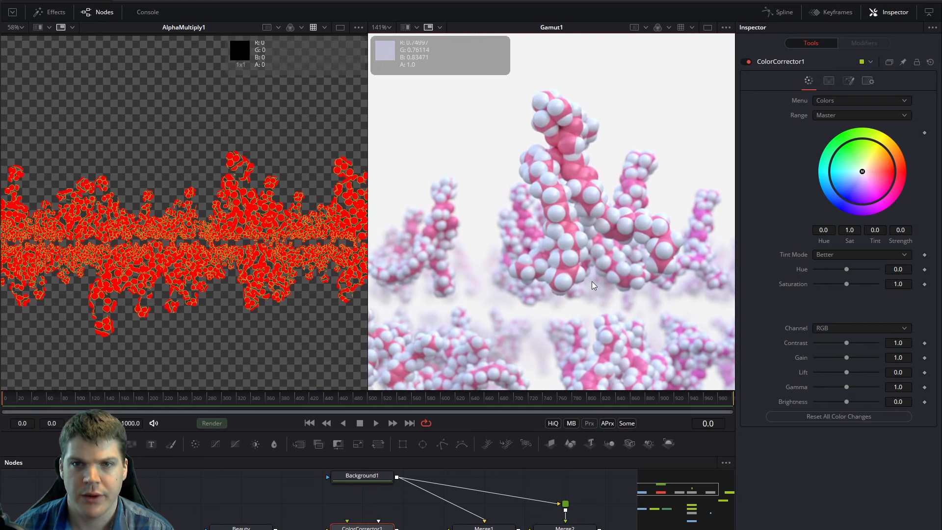
pyautogui.moveTo(515, 505); pyautogui.dragTo(558, 464, button='middle')
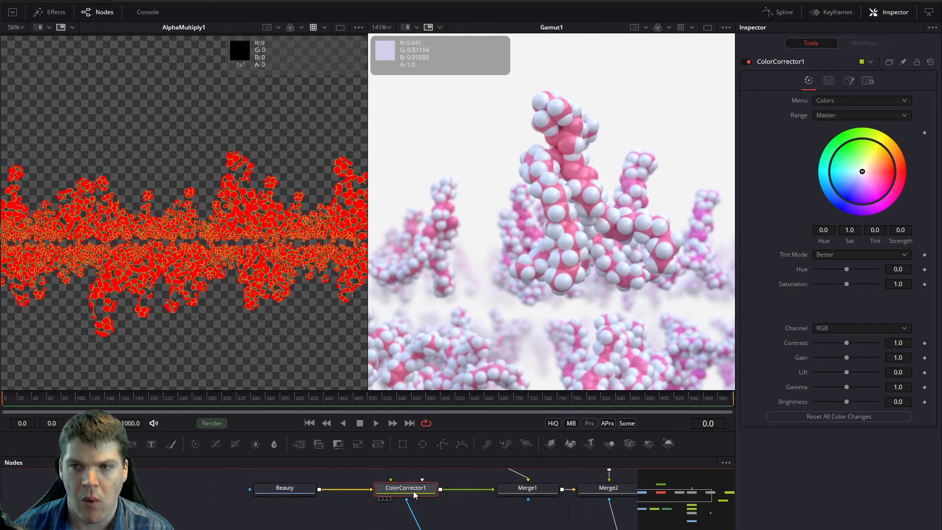
pyautogui.moveTo(849, 284); pyautogui.dragTo(852, 285)
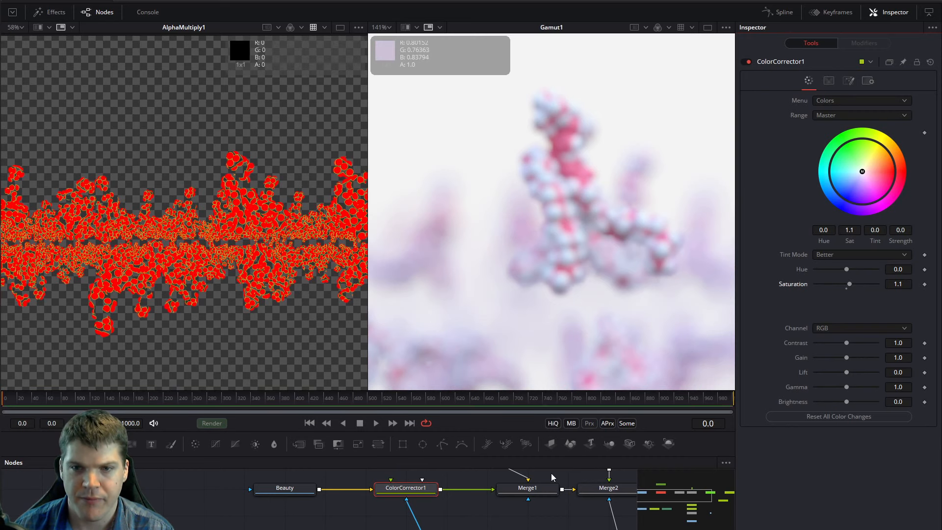
# Step: Show Merge2 in the second viewer with the viewer LUT turned on
pyautogui.moveTo(606, 500); pyautogui.dragTo(398, 499, button='middle')
pyautogui.click(401, 486)
pyautogui.press('2')
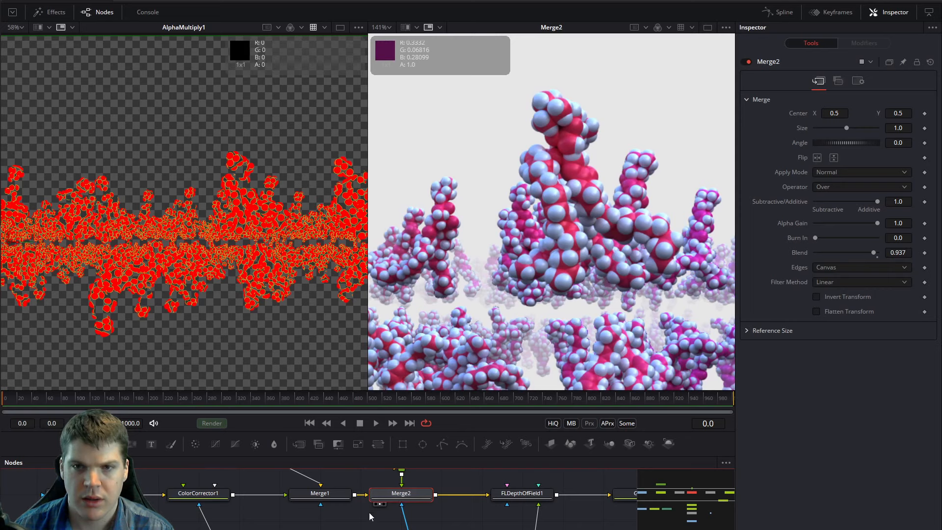
pyautogui.click(680, 28)
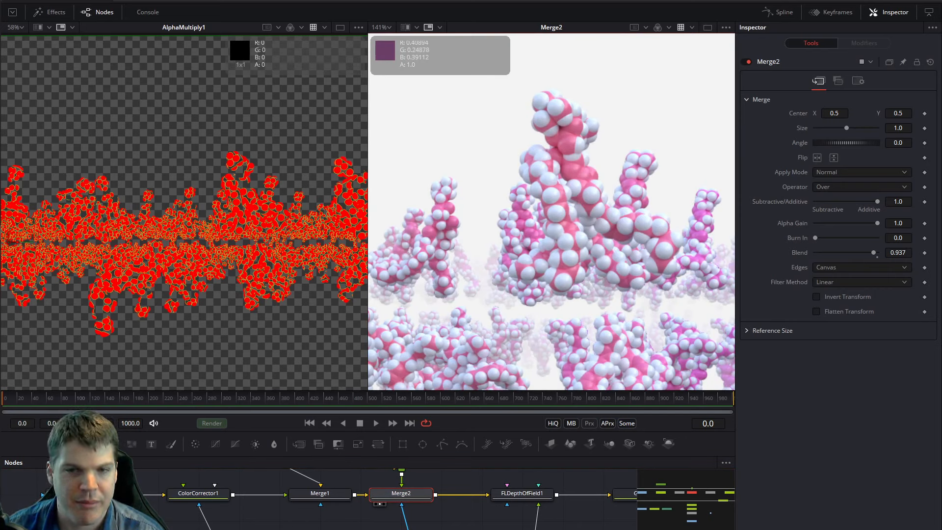
# Step: Set ColorCorrector1's saturation to 1.127 and its contrast to 1.254
pyautogui.moveTo(227, 520); pyautogui.dragTo(293, 520, button='middle')
pyautogui.click(276, 494)
pyautogui.moveTo(358, 529); pyautogui.dragTo(441, 529, button='middle')
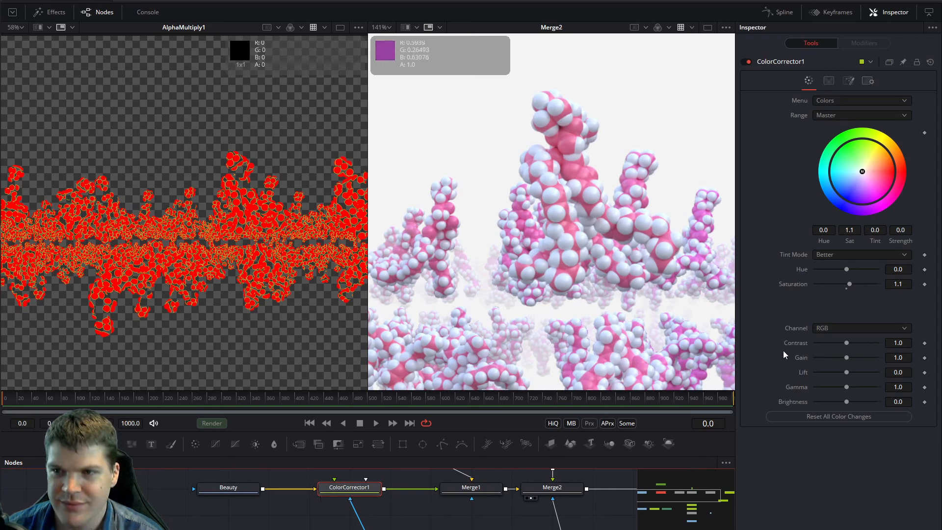
pyautogui.moveTo(849, 284); pyautogui.dragTo(850, 284)
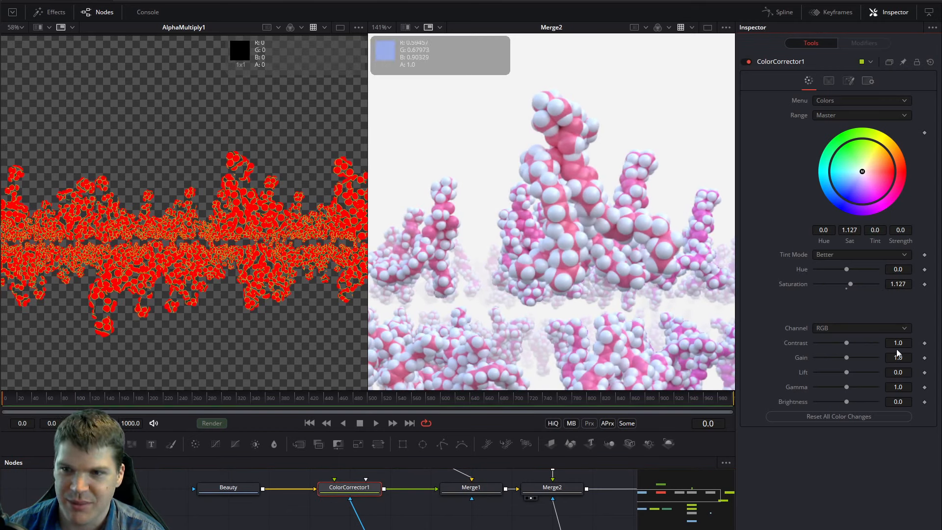
pyautogui.moveTo(897, 352); pyautogui.dragTo(900, 344)
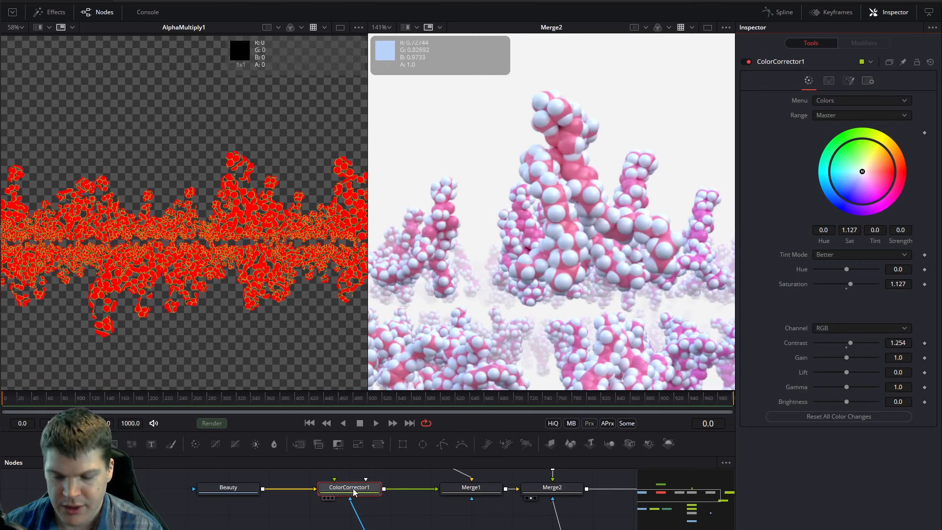
# Step: Toggle ColorCorrector1 off and on repeatedly to compare the image with and without the correction
pyautogui.hotkey('ctrl', 'p')
pyautogui.hotkey('ctrl', 'p')
pyautogui.hotkey('ctrl', 'p')
pyautogui.hotkey('ctrl', 'p')
pyautogui.hotkey('ctrl', 'p')
pyautogui.hotkey('ctrl', 'p')
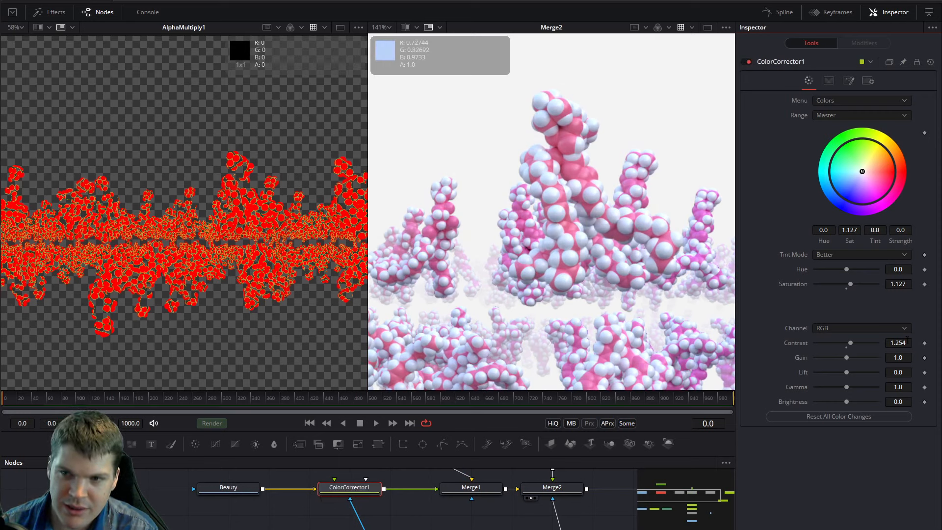
# Step: Fine-tune ColorCorrector1 with lift at -0.079, saturation at 1.122 and contrast at 1.19
pyautogui.moveTo(907, 339); pyautogui.dragTo(904, 341)
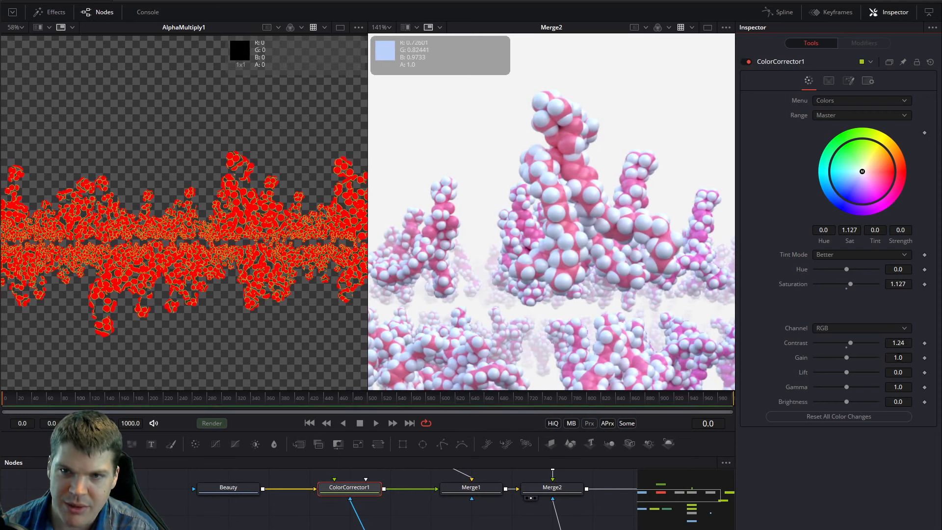
pyautogui.moveTo(903, 372); pyautogui.dragTo(898, 375)
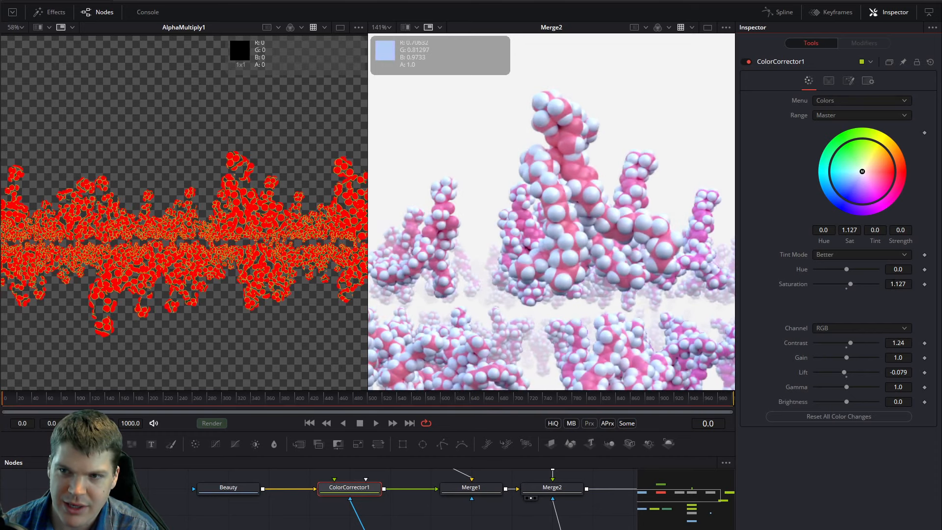
pyautogui.moveTo(896, 283); pyautogui.dragTo(897, 278)
pyautogui.moveTo(687, 128); pyautogui.dragTo(641, 121, button='middle')
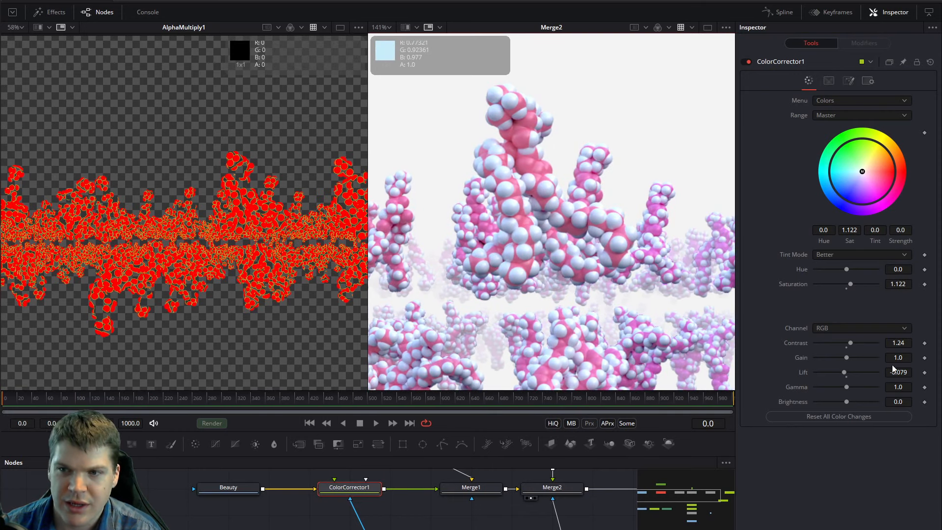
pyautogui.moveTo(898, 342); pyautogui.dragTo(896, 343)
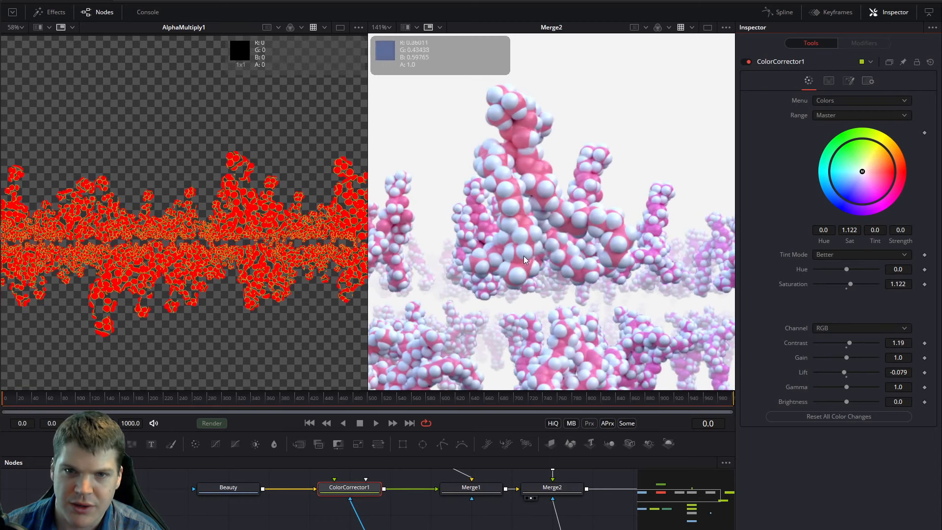
pyautogui.keyDown('ctrl'); pyautogui.scroll(-2, 588, 276); pyautogui.keyUp('ctrl')
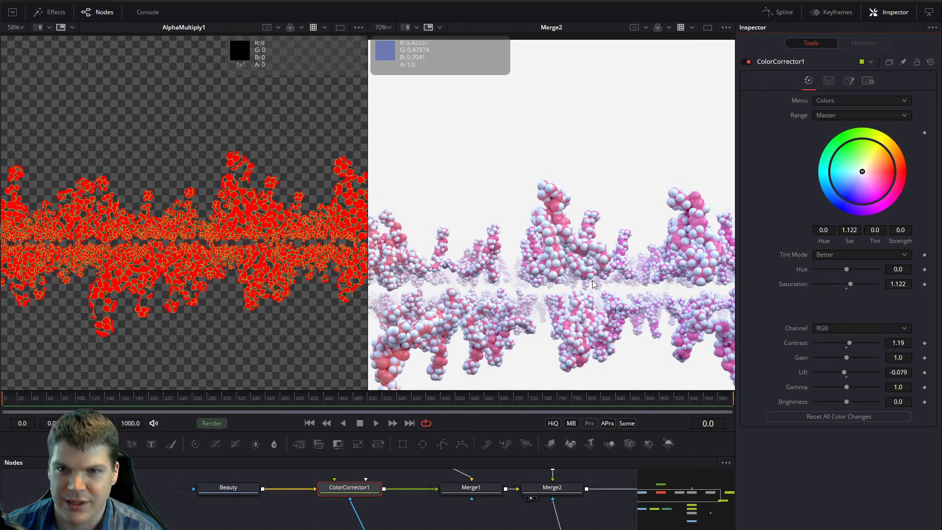
# Step: Fine-tune ColorCorrector1 with contrast at 1.167 and lift at -0.022
pyautogui.moveTo(687, 288); pyautogui.dragTo(530, 282, button='middle')
pyautogui.keyDown('ctrl'); pyautogui.scroll(2, 530, 283); pyautogui.keyUp('ctrl')
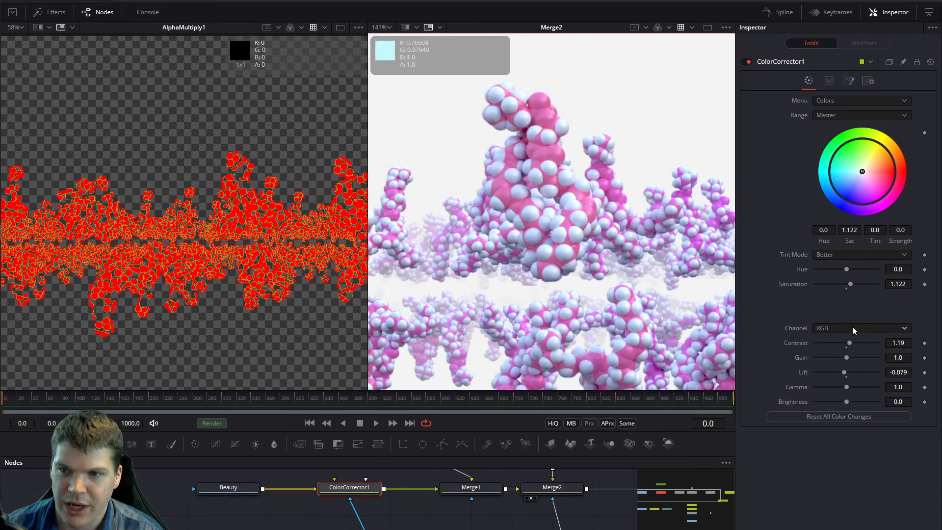
pyautogui.moveTo(896, 343); pyautogui.dragTo(906, 373)
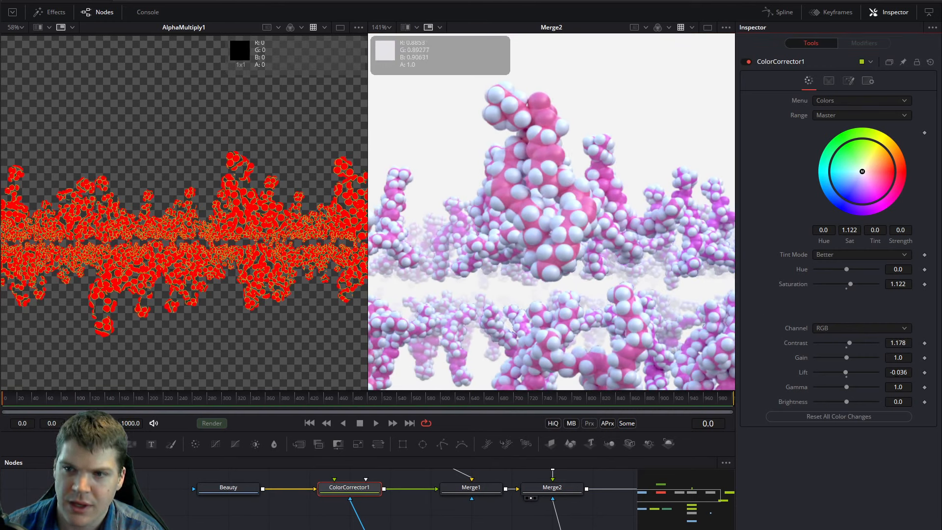
pyautogui.keyDown('ctrl'); pyautogui.scroll(-2, 481, 204); pyautogui.keyUp('ctrl')
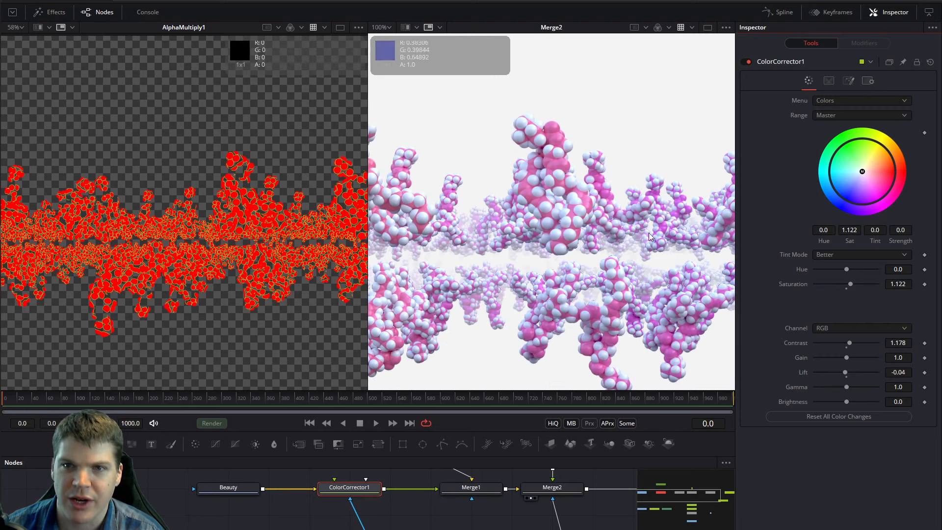
pyautogui.moveTo(481, 201)
pyautogui.mouseDown(button='middle')
pyautogui.moveTo(441, 192)
pyautogui.moveTo(528, 191)
pyautogui.moveTo(601, 210)
pyautogui.moveTo(462, 211)
pyautogui.moveTo(665, 220)
pyautogui.moveTo(630, 212)
pyautogui.mouseUp(button='middle')
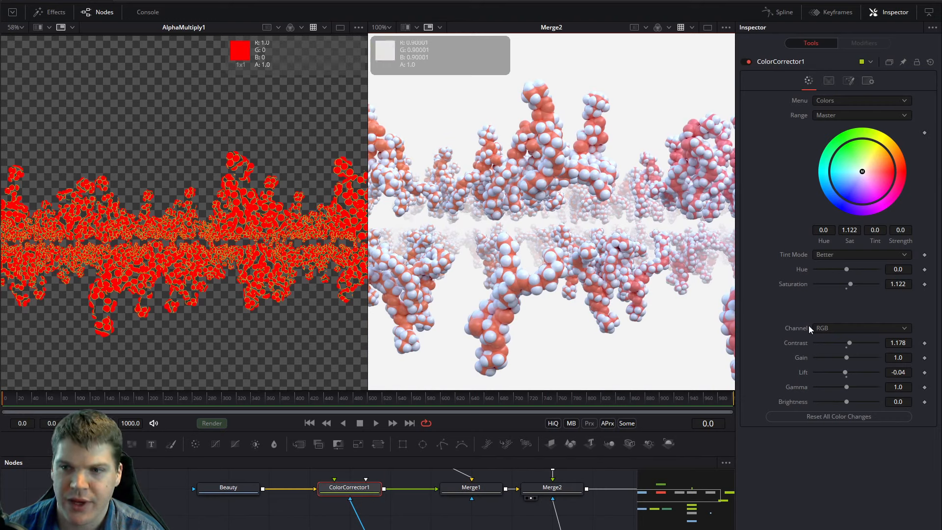
pyautogui.moveTo(904, 344); pyautogui.dragTo(904, 373)
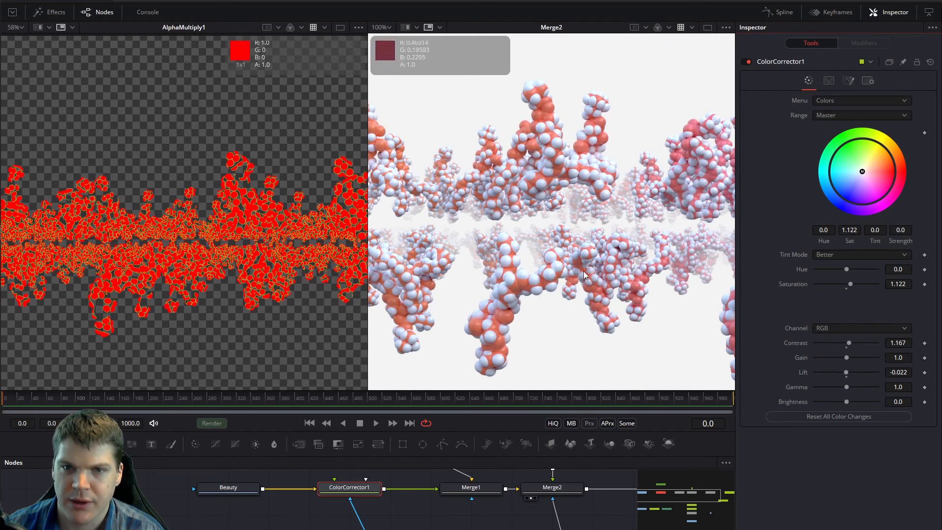
# Step: Inspect the color-corrected membrane, show FLDepthOfField1 in the second viewer and examine the full panorama
pyautogui.moveTo(477, 245); pyautogui.dragTo(641, 249, button='middle')
pyautogui.moveTo(430, 214); pyautogui.dragTo(620, 227, button='middle')
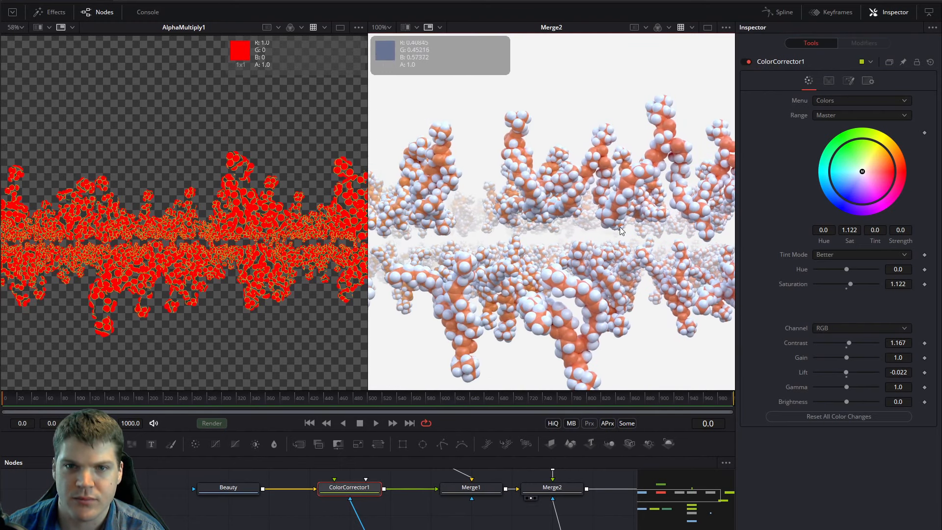
pyautogui.keyDown('ctrl'); pyautogui.scroll(-5, 612, 233); pyautogui.keyUp('ctrl')
pyautogui.keyDown('ctrl'); pyautogui.scroll(3, 611, 233); pyautogui.keyUp('ctrl')
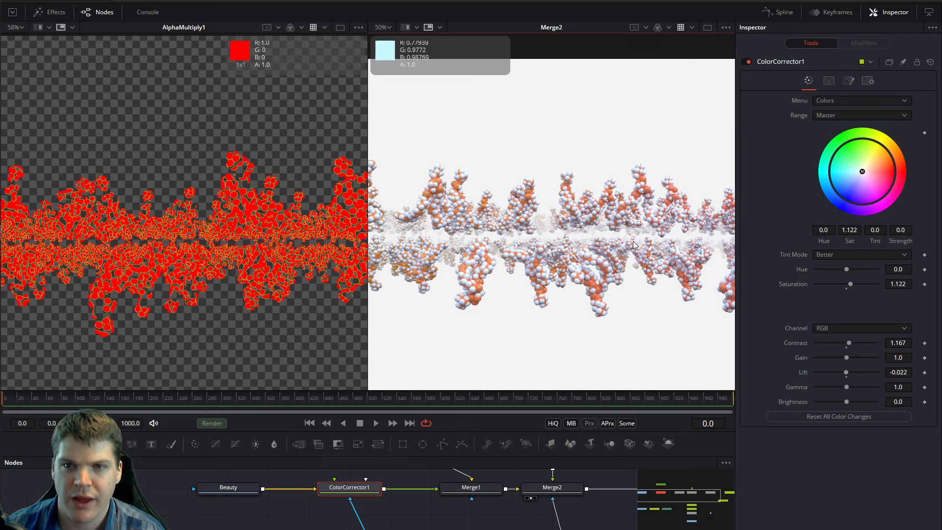
pyautogui.moveTo(633, 241); pyautogui.dragTo(537, 207, button='middle')
pyautogui.moveTo(599, 520); pyautogui.dragTo(364, 526, button='middle')
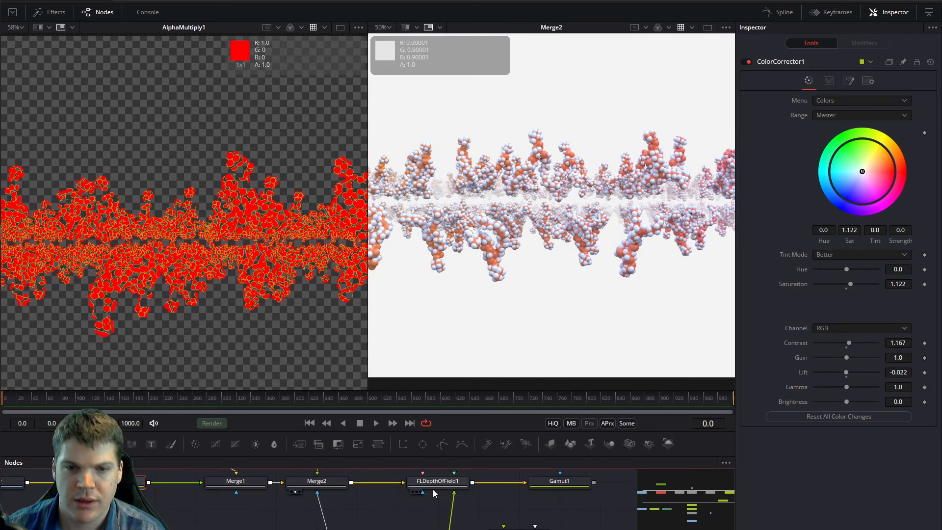
pyautogui.click(452, 497)
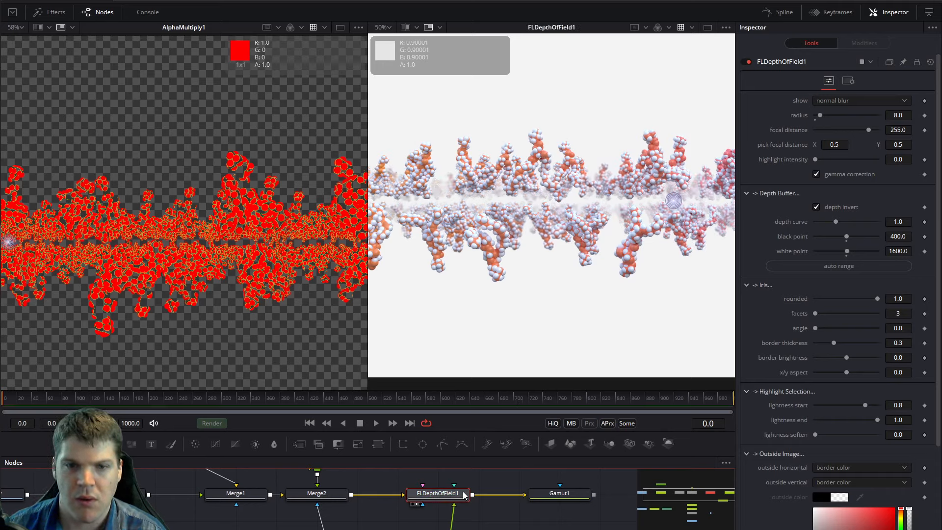
pyautogui.press('2')
pyautogui.scroll(-2, 547, 245)
pyautogui.scroll(-4, 547, 244)
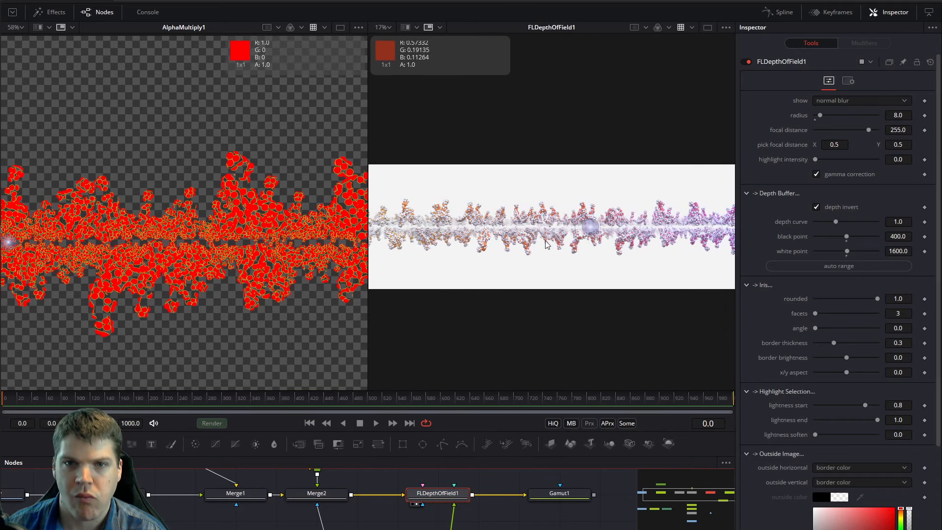
pyautogui.scroll(2, 564, 252)
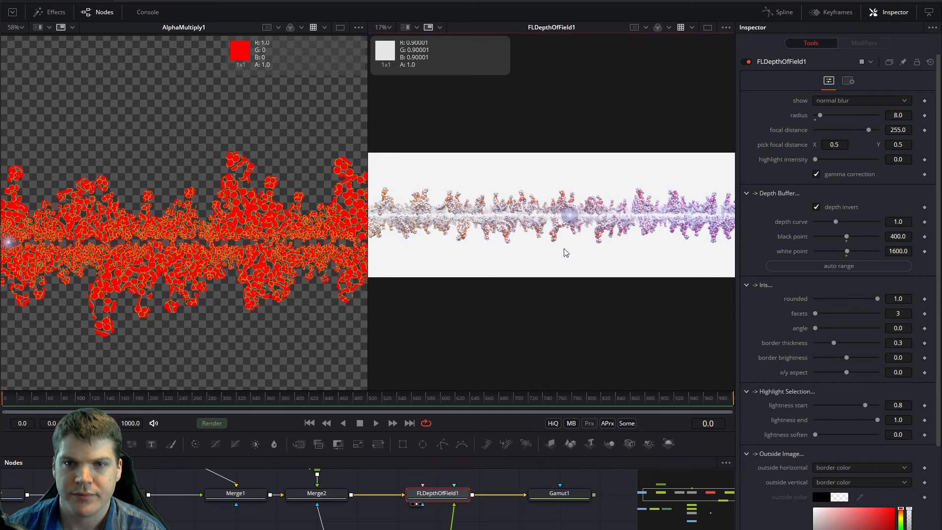
pyautogui.scroll(-1, 564, 252)
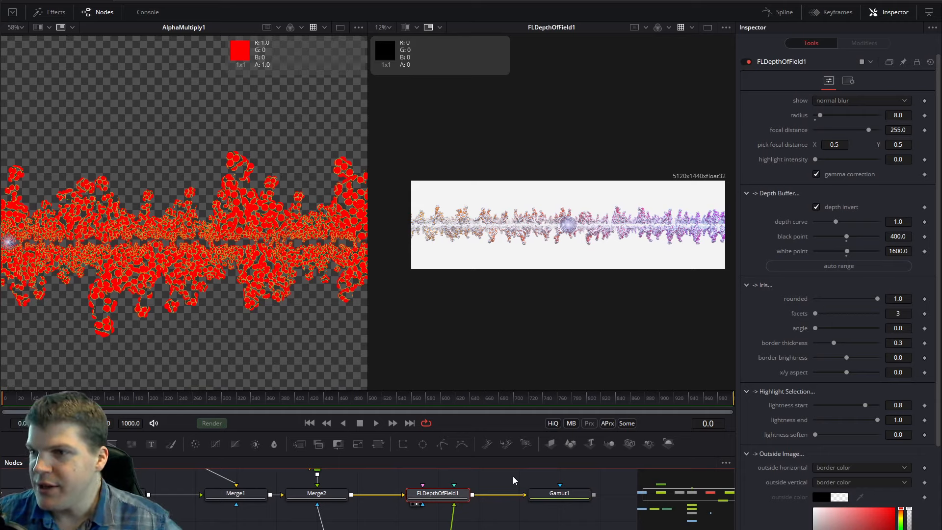
# Step: Add the BCM_Logo_Instagram tool after Gamut1
pyautogui.moveTo(593, 525); pyautogui.dragTo(482, 523, button='middle')
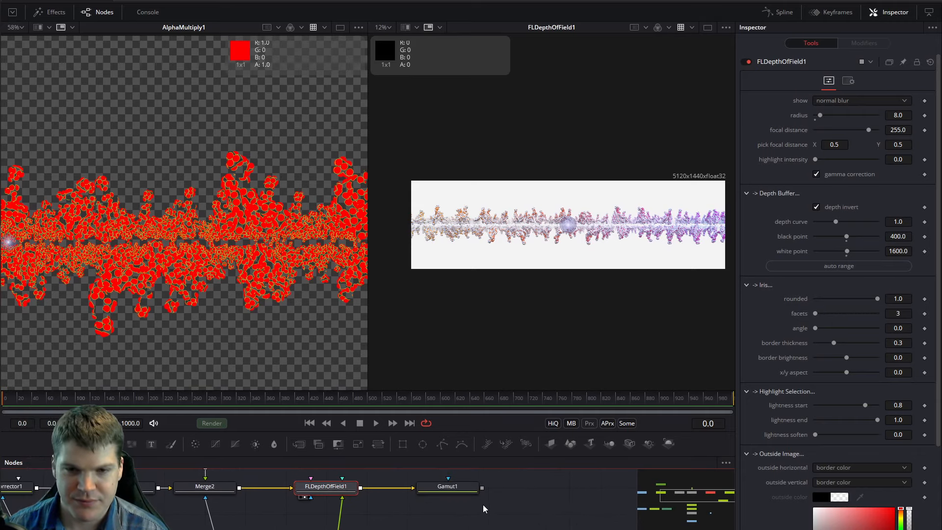
pyautogui.click(458, 492)
pyautogui.hotkey('shift', 'space')
pyautogui.write('cc')
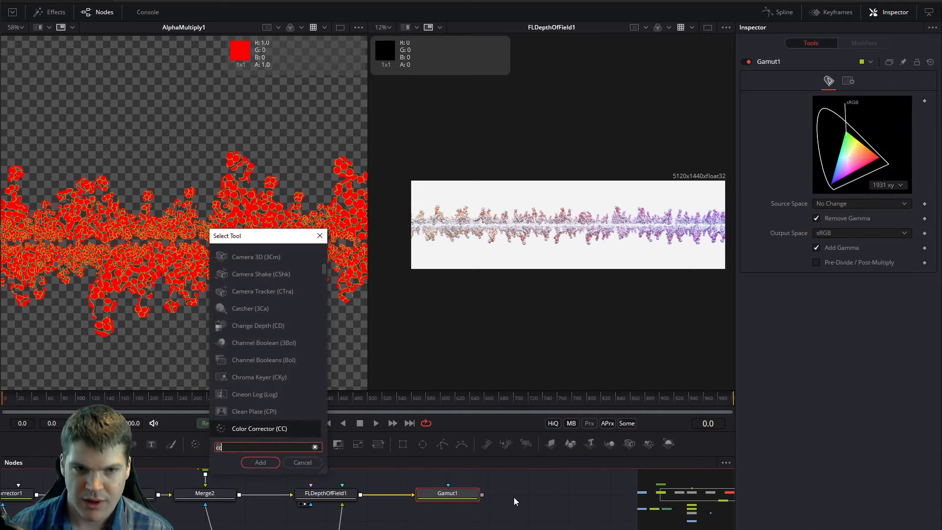
pyautogui.press('BackSpace')
pyautogui.press('BackSpace')
pyautogui.write('bc')
pyautogui.press('Return')
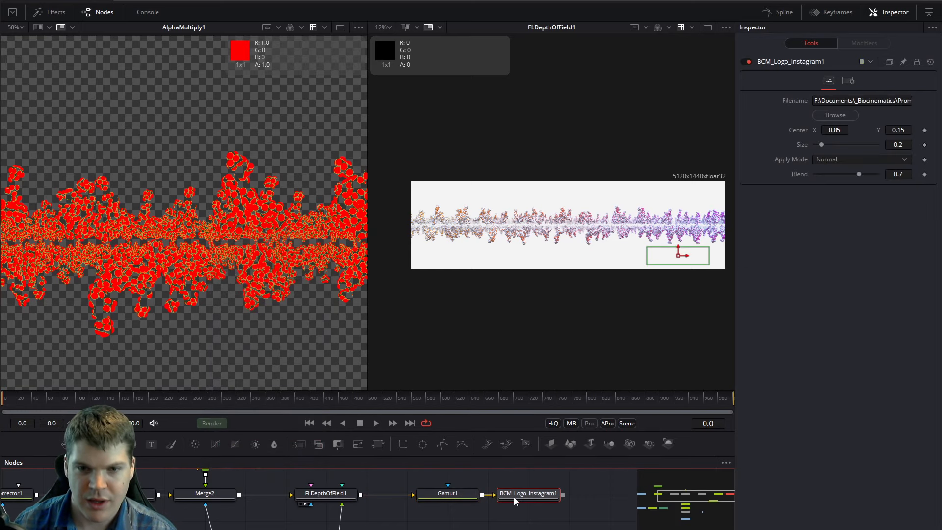
# Step: Show BCM_Logo_Instagram1 in the second viewer with the viewer LUT turned off
pyautogui.moveTo(525, 494); pyautogui.dragTo(556, 263)
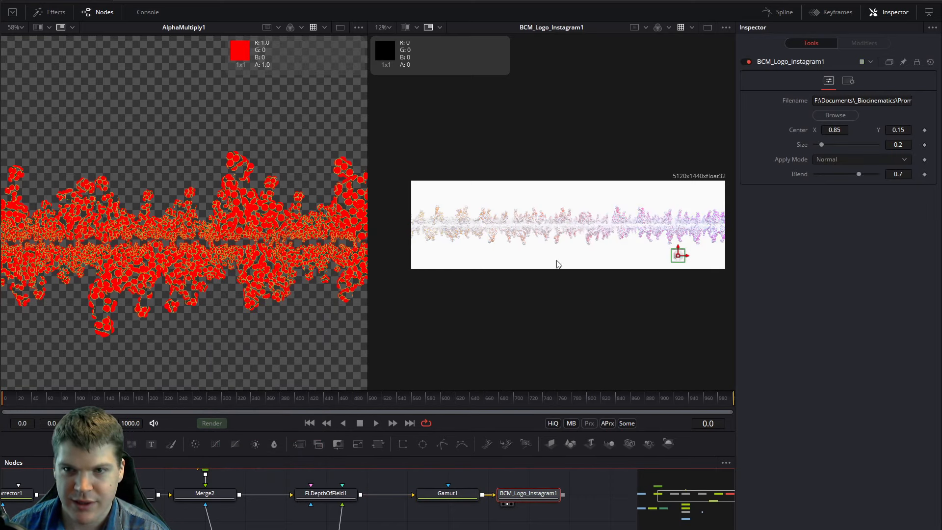
pyautogui.click(682, 27)
pyautogui.keyDown('ctrl'); pyautogui.scroll(1, 643, 180); pyautogui.keyUp('ctrl')
pyautogui.moveTo(690, 312); pyautogui.dragTo(518, 259, button='middle')
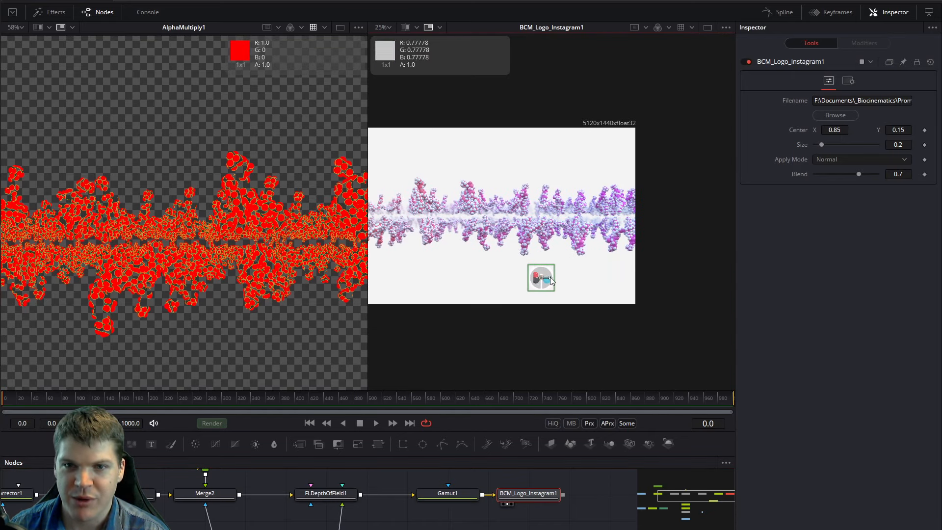
# Step: Move the logo into the lower-right corner of the image, centered at X 0.967187, Y 0.111111
pyautogui.moveTo(550, 280); pyautogui.dragTo(612, 286)
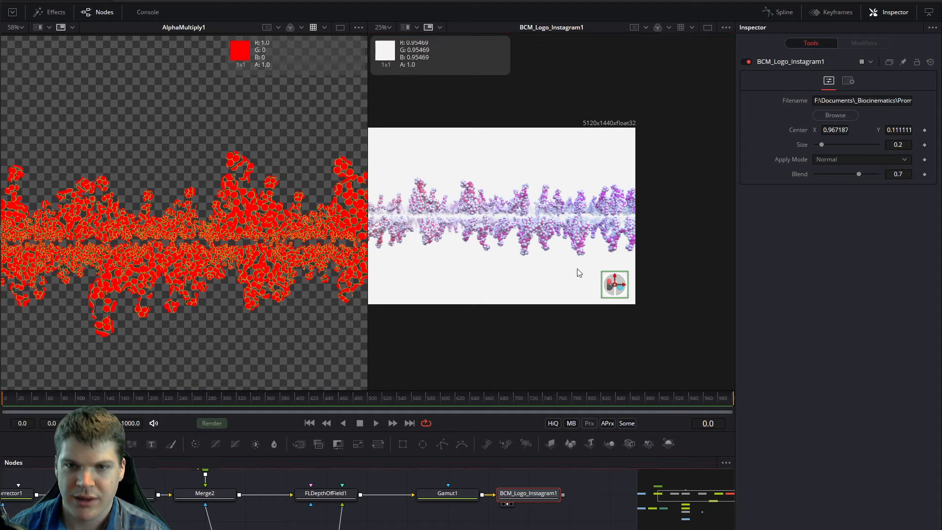
pyautogui.keyDown('ctrl'); pyautogui.scroll(-3, 577, 269); pyautogui.keyUp('ctrl')
pyautogui.moveTo(486, 301); pyautogui.dragTo(554, 307, button='middle')
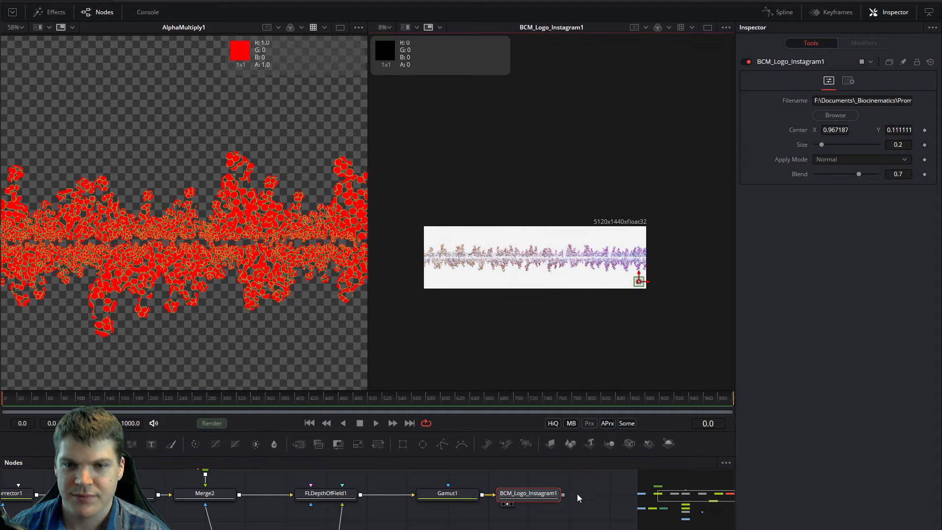
# Step: Try the Screen apply mode on the logo, and settle on Multiply
pyautogui.keyDown('ctrl'); pyautogui.scroll(3, 613, 338); pyautogui.keyUp('ctrl')
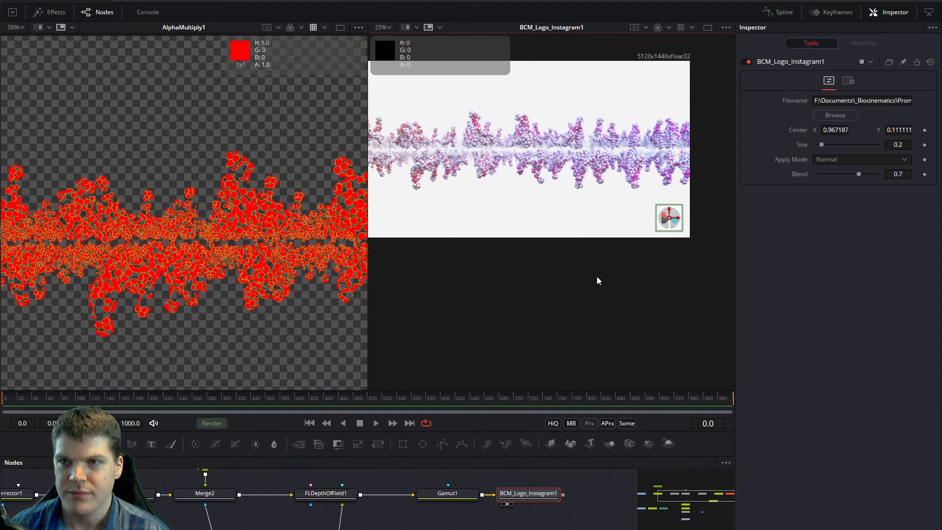
pyautogui.click(878, 160)
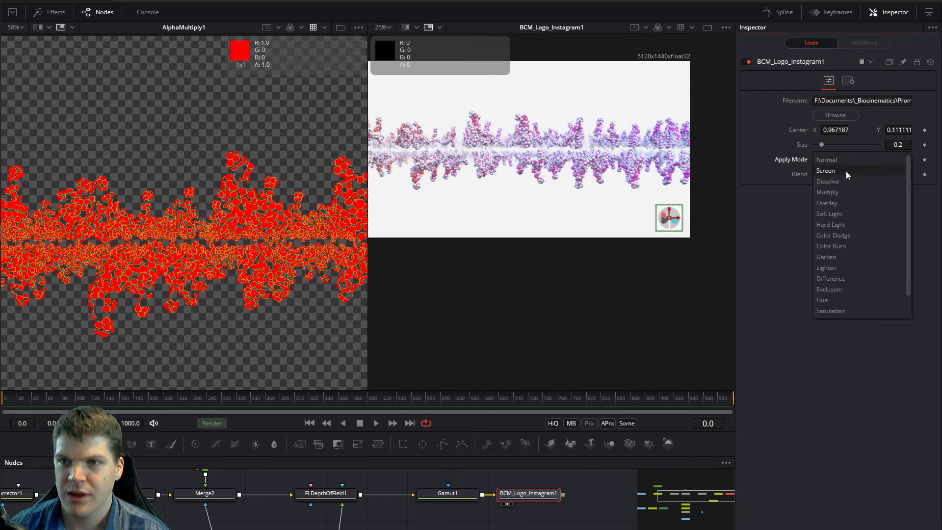
pyautogui.click(846, 171)
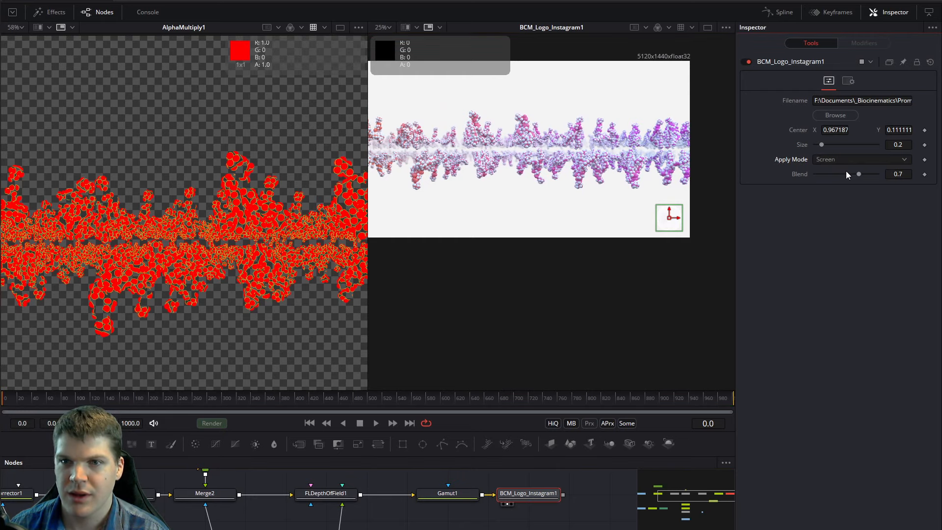
pyautogui.click(852, 161)
pyautogui.click(855, 180)
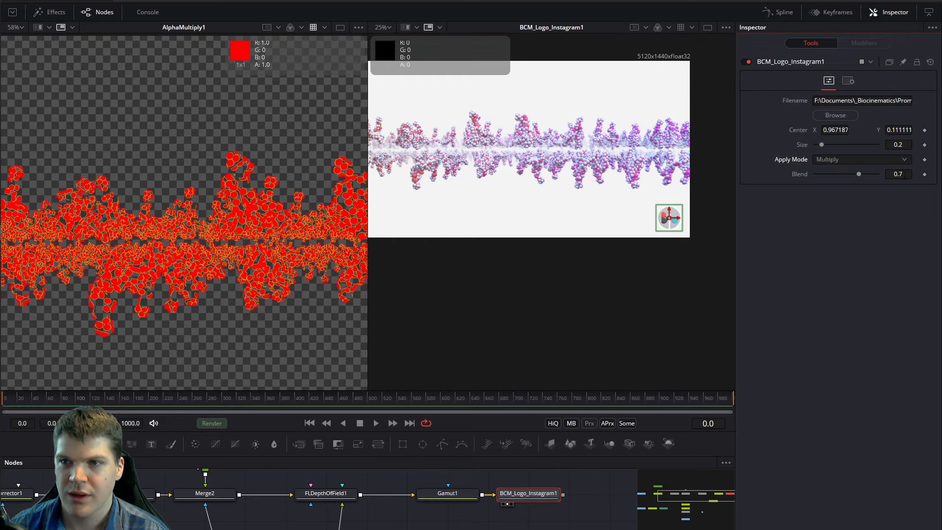
# Step: Try the logo at a blend of 1.0 and inspect it up close
pyautogui.moveTo(858, 174); pyautogui.dragTo(857, 174)
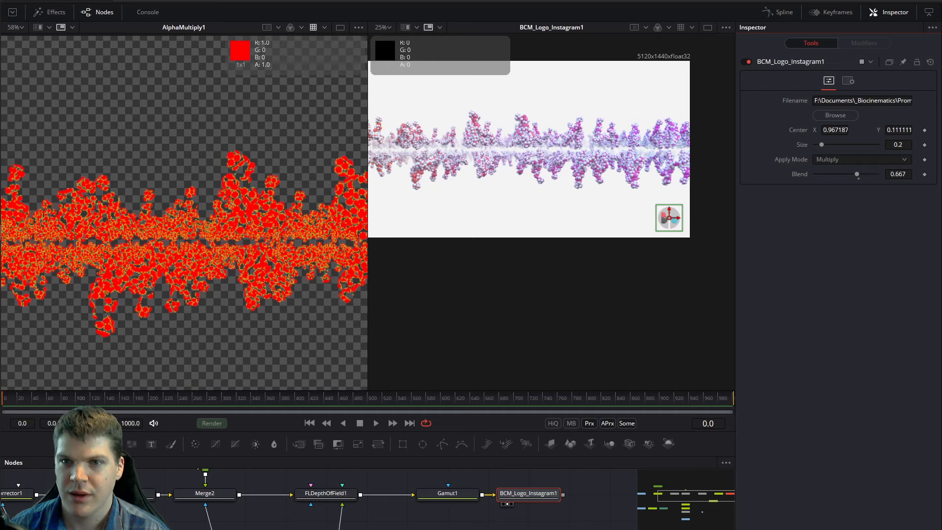
pyautogui.moveTo(860, 174); pyautogui.dragTo(878, 174)
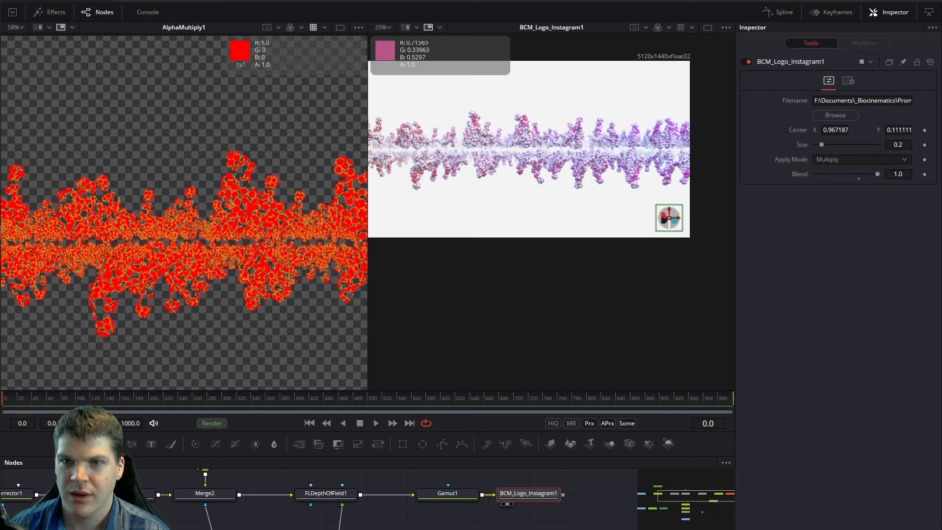
pyautogui.click(613, 493)
pyautogui.scroll(4, 656, 252)
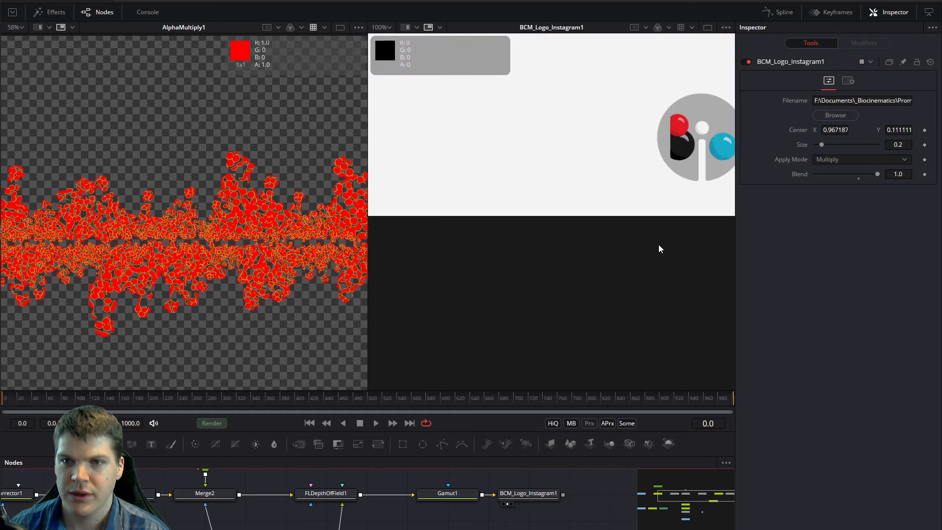
pyautogui.scroll(-6, 659, 244)
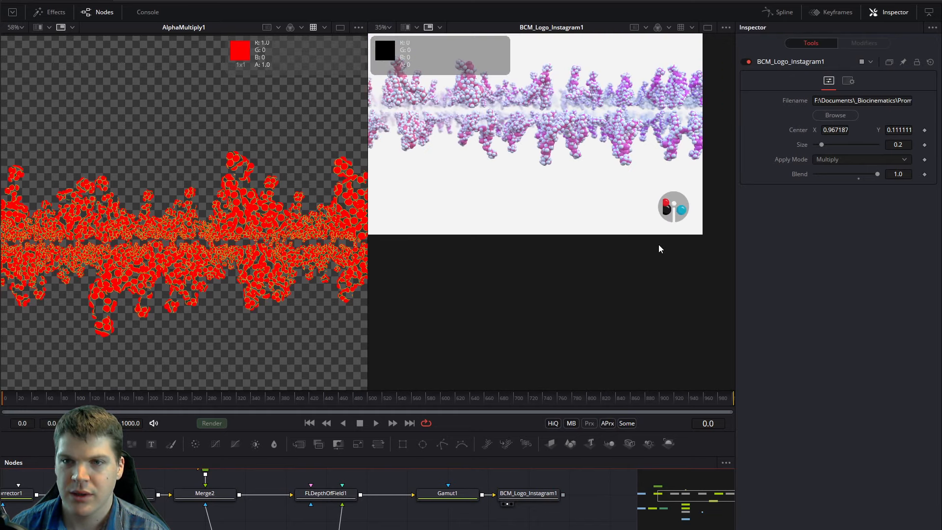
# Step: Set the logo's blend to 0.6
pyautogui.moveTo(877, 174); pyautogui.dragTo(873, 174)
pyautogui.moveTo(486, 265); pyautogui.dragTo(542, 295, button='middle')
pyautogui.click(902, 173)
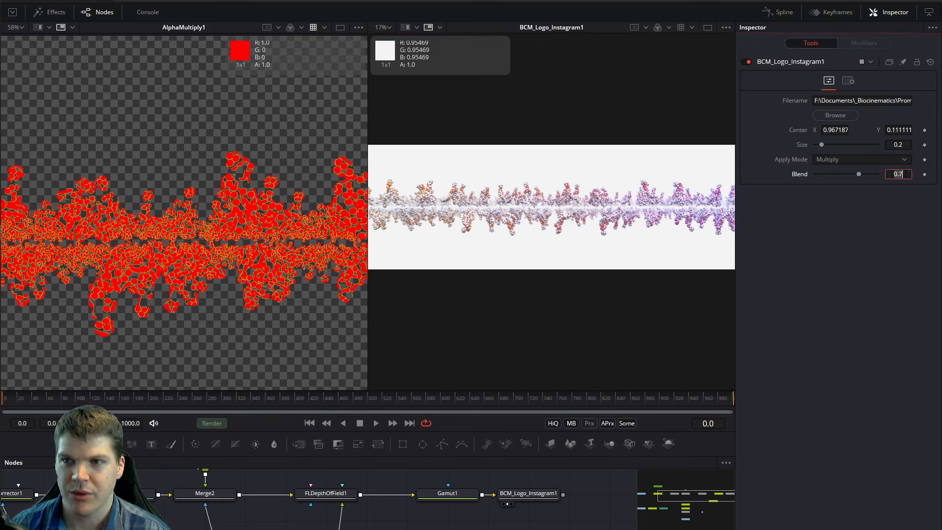
pyautogui.write('0.6')
pyautogui.press('Tab')
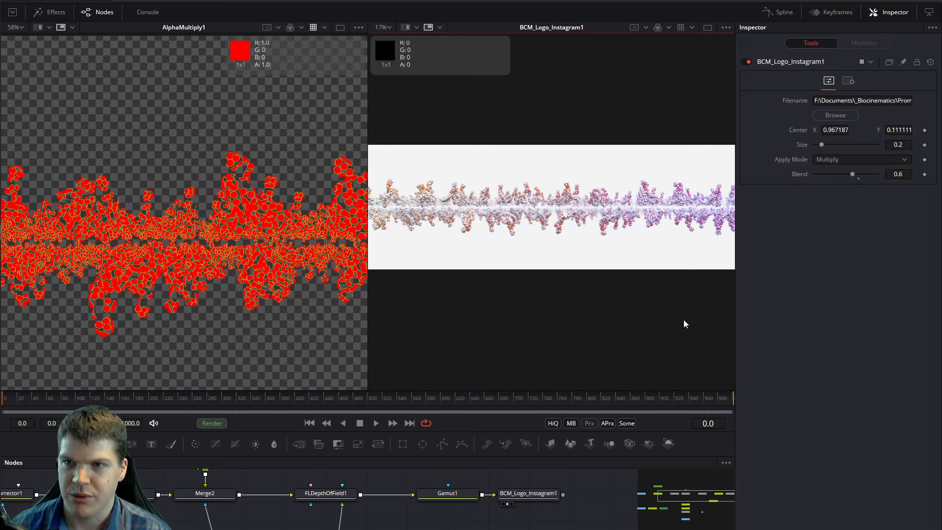
# Step: Examine the final composite, both the whole panorama and close-ups of the orange lipids and the background blur
pyautogui.moveTo(684, 319); pyautogui.dragTo(615, 317, button='middle')
pyautogui.moveTo(488, 307); pyautogui.dragTo(589, 312, button='middle')
pyautogui.keyDown('ctrl'); pyautogui.scroll(3, 525, 263); pyautogui.keyUp('ctrl')
pyautogui.moveTo(646, 249); pyautogui.dragTo(512, 300, button='middle')
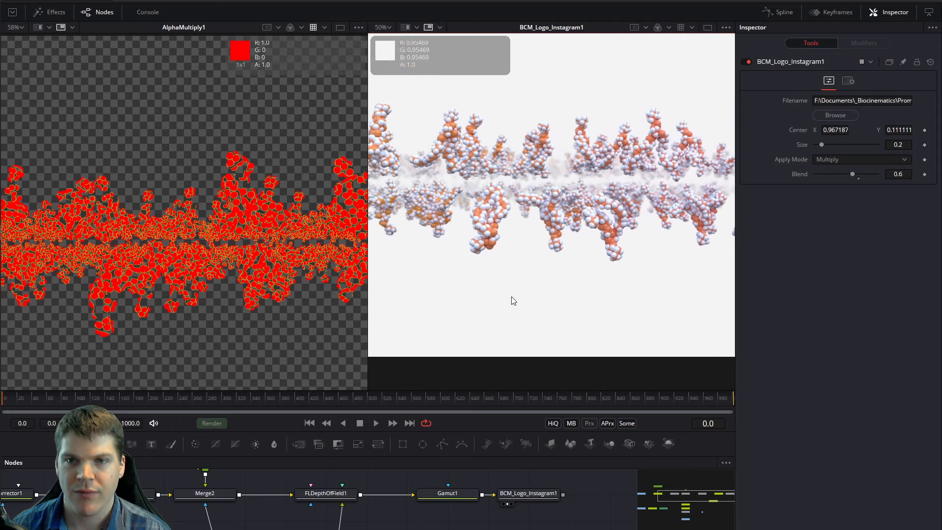
pyautogui.keyDown('ctrl'); pyautogui.scroll(-2, 650, 273); pyautogui.keyUp('ctrl')
pyautogui.moveTo(622, 303); pyautogui.dragTo(473, 321, button='middle')
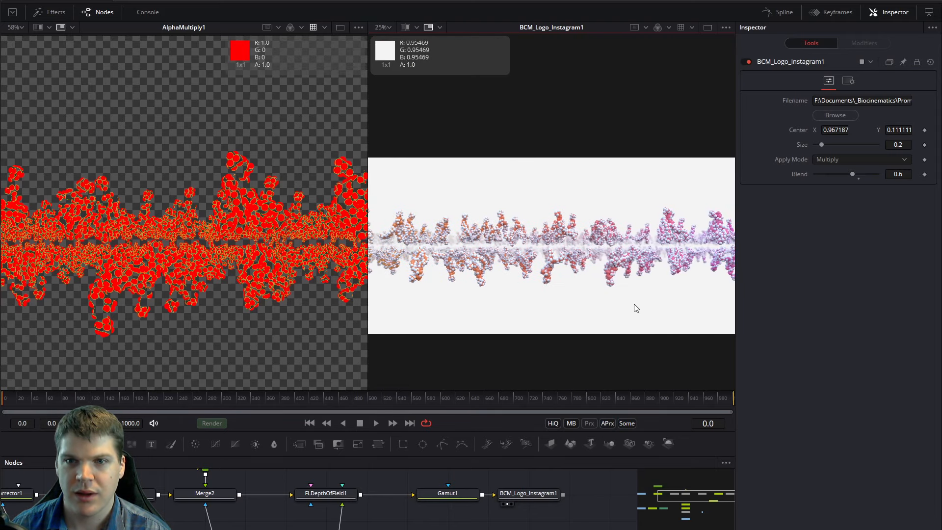
pyautogui.keyDown('ctrl'); pyautogui.scroll(-1, 634, 303); pyautogui.keyUp('ctrl')
pyautogui.moveTo(699, 311); pyautogui.dragTo(716, 298, button='middle')
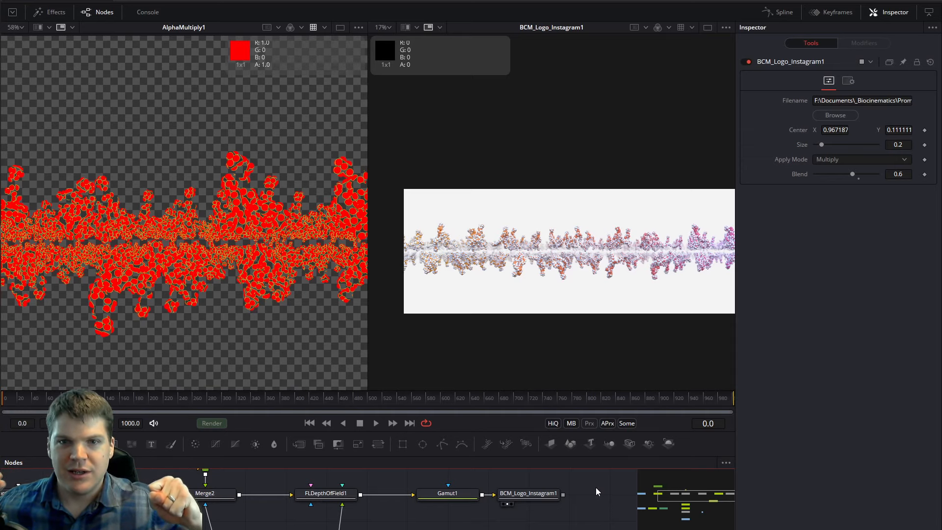
pyautogui.keyDown('ctrl'); pyautogui.scroll(5, 579, 248); pyautogui.keyUp('ctrl')
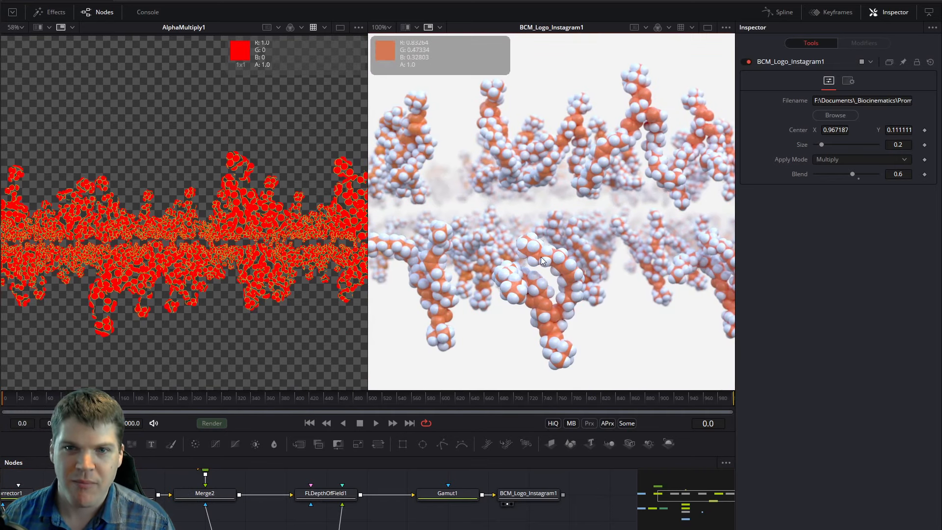
pyautogui.keyDown('ctrl'); pyautogui.scroll(2, 515, 276); pyautogui.keyUp('ctrl')
pyautogui.keyDown('ctrl'); pyautogui.scroll(-3, 517, 276); pyautogui.keyUp('ctrl')
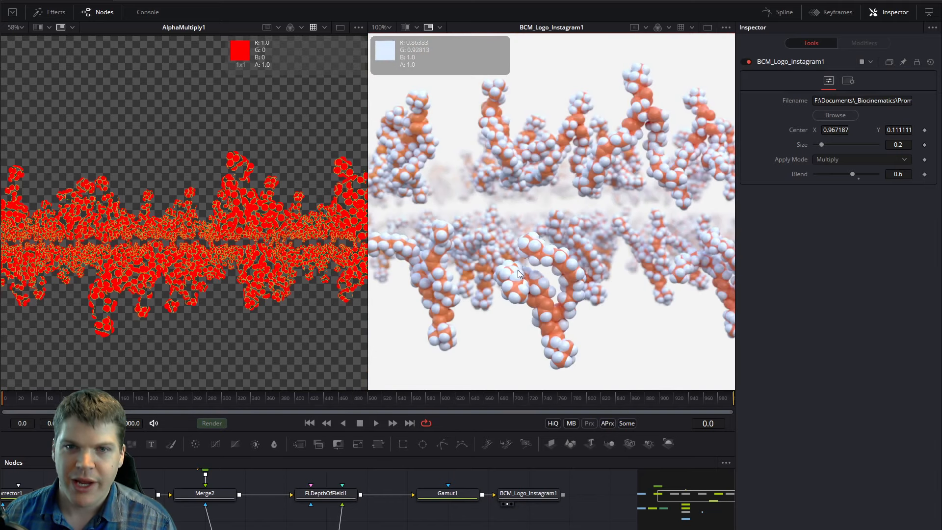
pyautogui.keyDown('ctrl'); pyautogui.scroll(3, 530, 255); pyautogui.keyUp('ctrl')
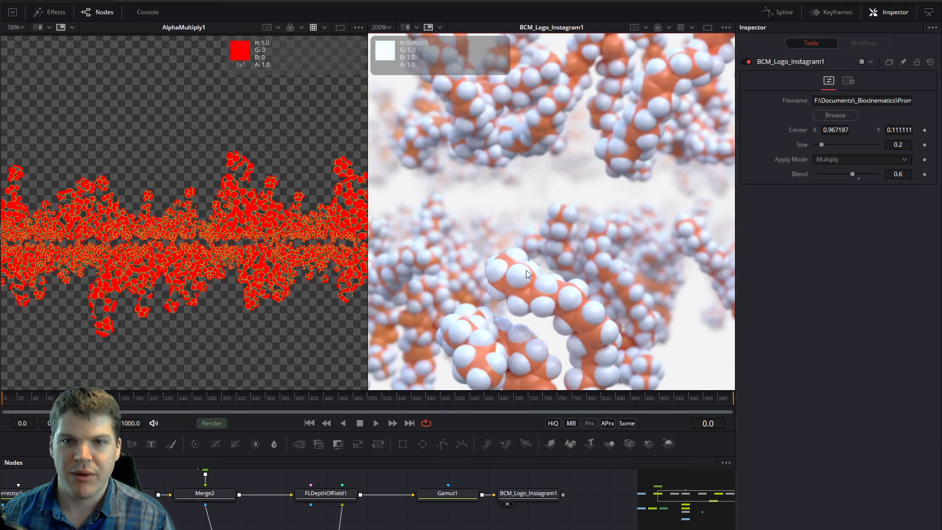
# Step: Examine the composite's lipids and background blur up close, and review the settings of the BrightnessContrast1_2 and Depth_Adjustment_1 nodes
pyautogui.keyDown('ctrl'); pyautogui.scroll(1, 506, 306); pyautogui.keyUp('ctrl')
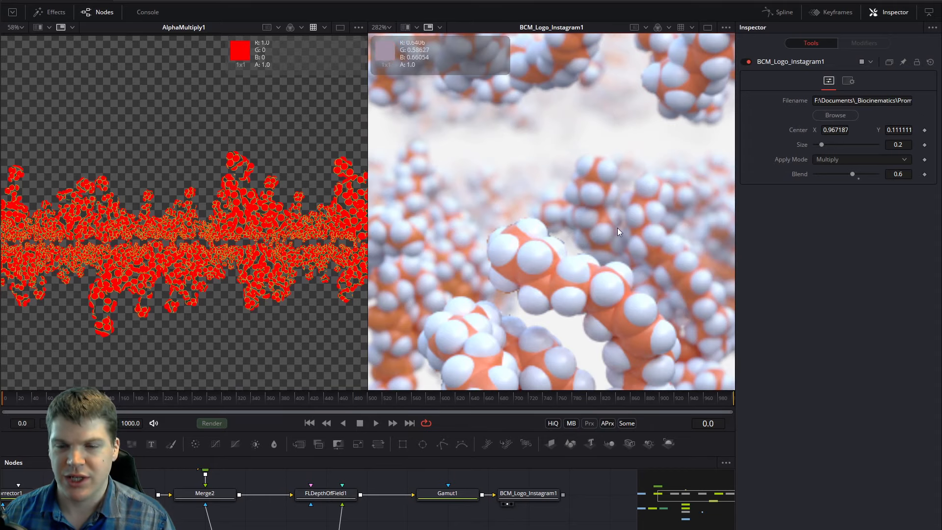
pyautogui.keyDown('ctrl'); pyautogui.scroll(-1, 618, 230); pyautogui.keyUp('ctrl')
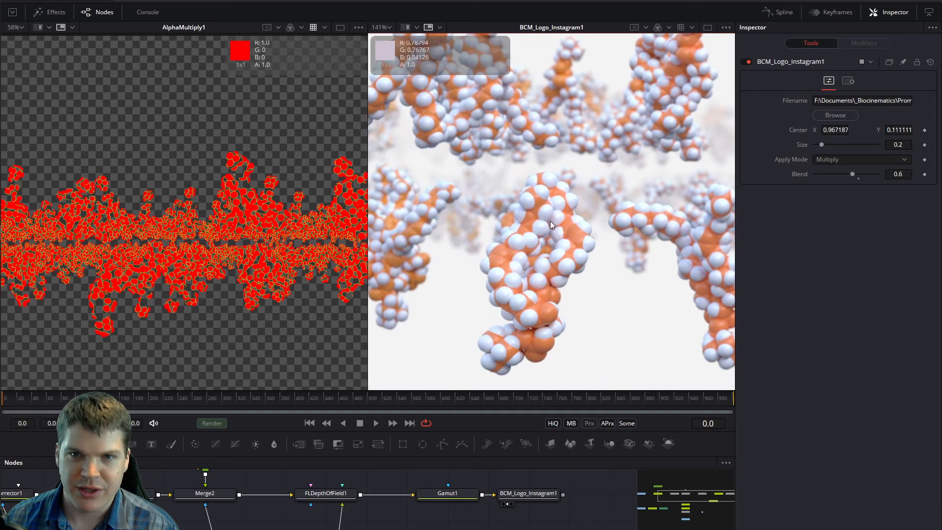
pyautogui.keyDown('ctrl'); pyautogui.scroll(-1, 540, 208); pyautogui.keyUp('ctrl')
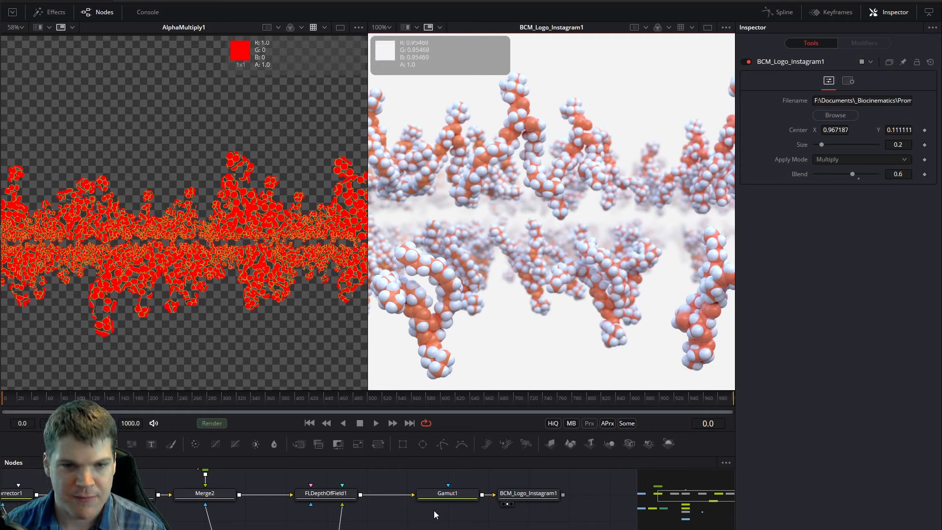
pyautogui.moveTo(433, 511); pyautogui.dragTo(479, 515, button='middle')
pyautogui.moveTo(340, 512); pyautogui.dragTo(318, 440, button='middle')
pyautogui.click(406, 503)
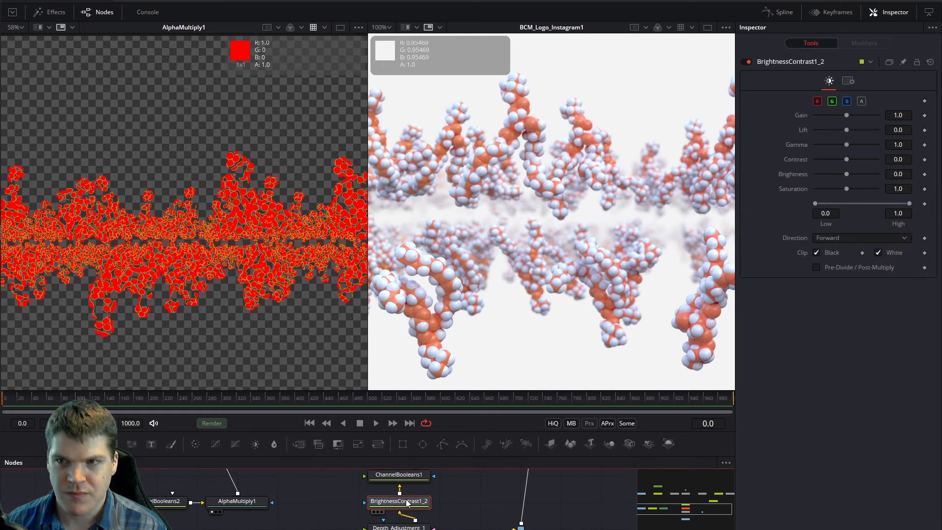
pyautogui.click(402, 528)
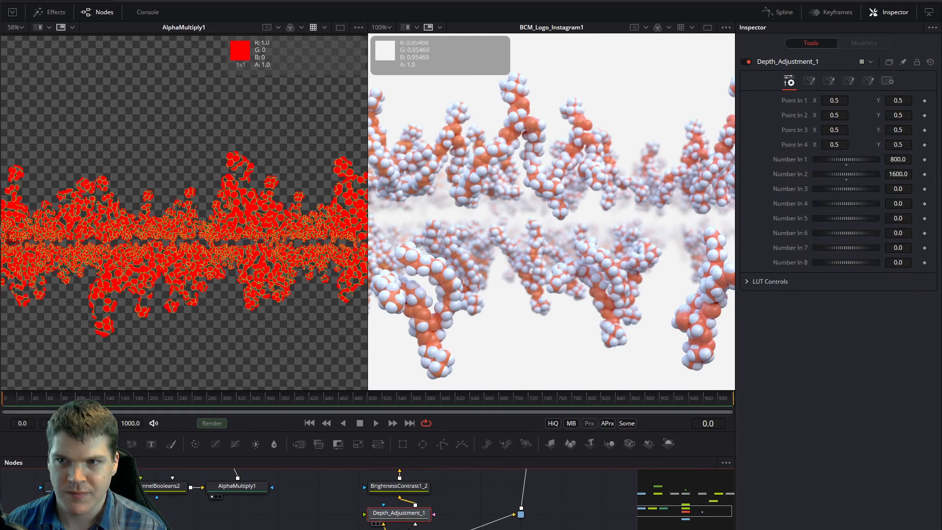
pyautogui.moveTo(449, 488); pyautogui.dragTo(452, 514, button='middle')
pyautogui.keyDown('ctrl'); pyautogui.scroll(-2, 566, 258); pyautogui.keyUp('ctrl')
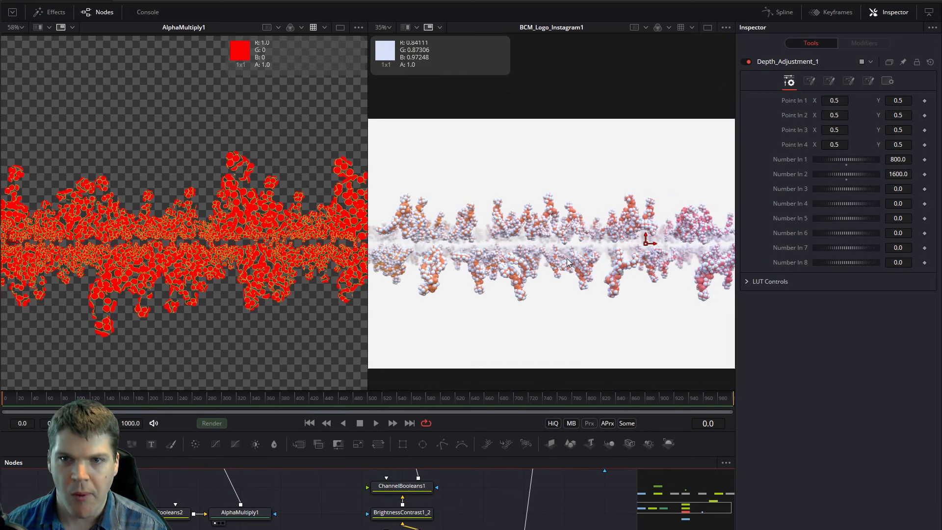
pyautogui.keyDown('ctrl'); pyautogui.scroll(2, 567, 258); pyautogui.keyUp('ctrl')
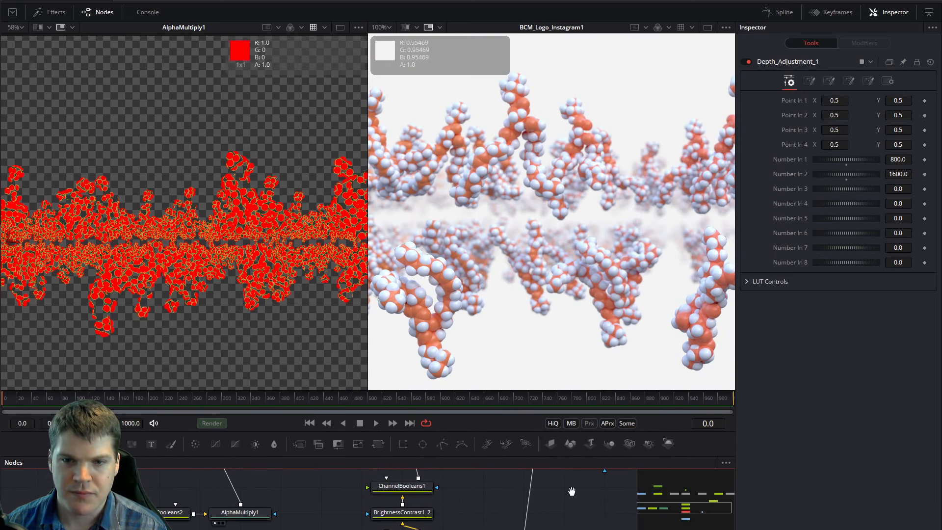
# Step: Try a blur radius of 6.0 on the FLDepthOfField1 node
pyautogui.moveTo(572, 490); pyautogui.dragTo(516, 529, button='middle')
pyautogui.click(462, 477)
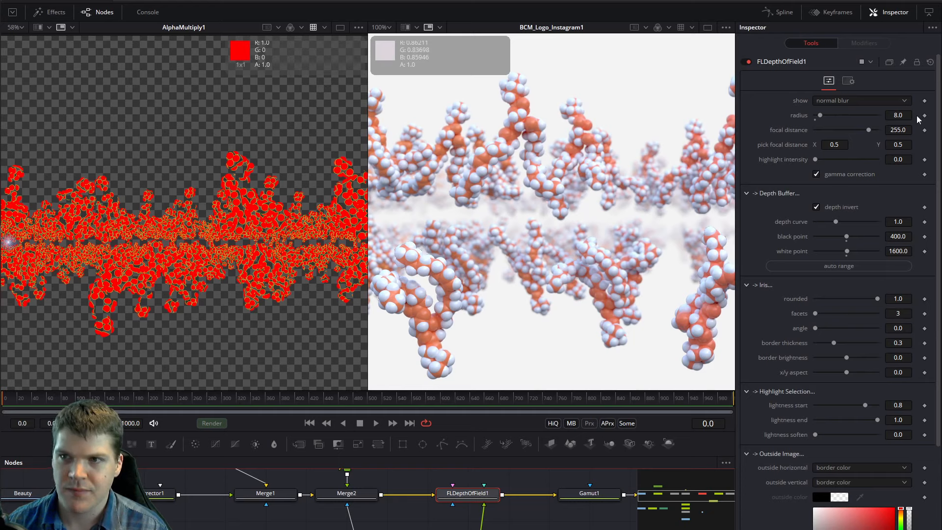
pyautogui.write('6')
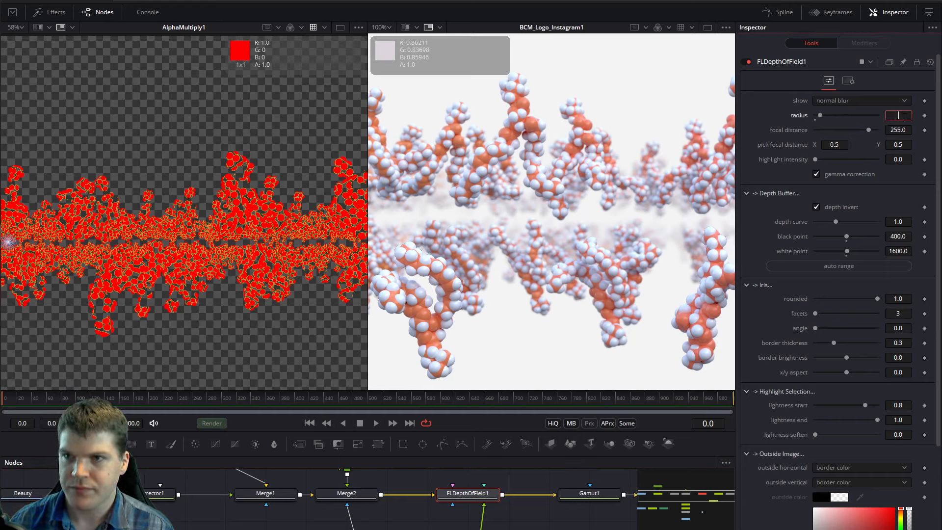
pyautogui.press('Tab')
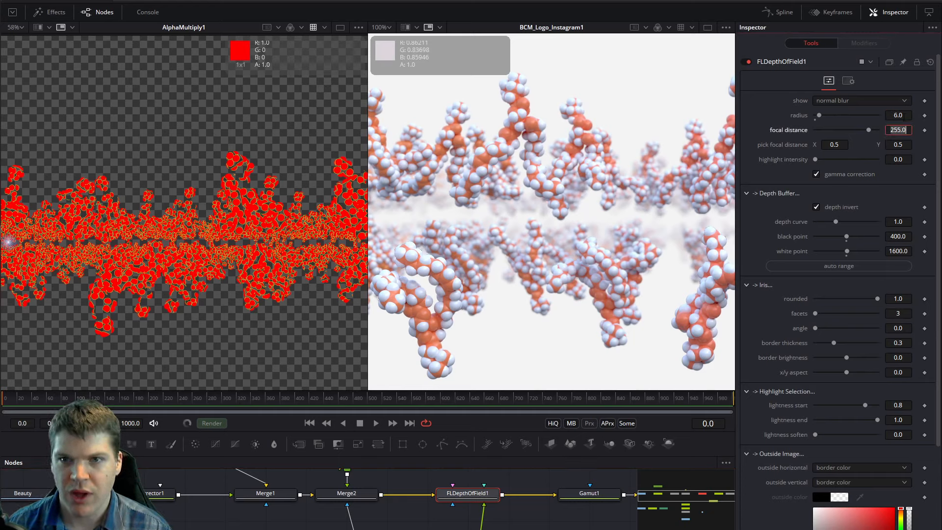
# Step: Try a depth-of-field blur radius of 5.0 and inspect the blur around the orange and pink lipids
pyautogui.doubleClick(905, 116)
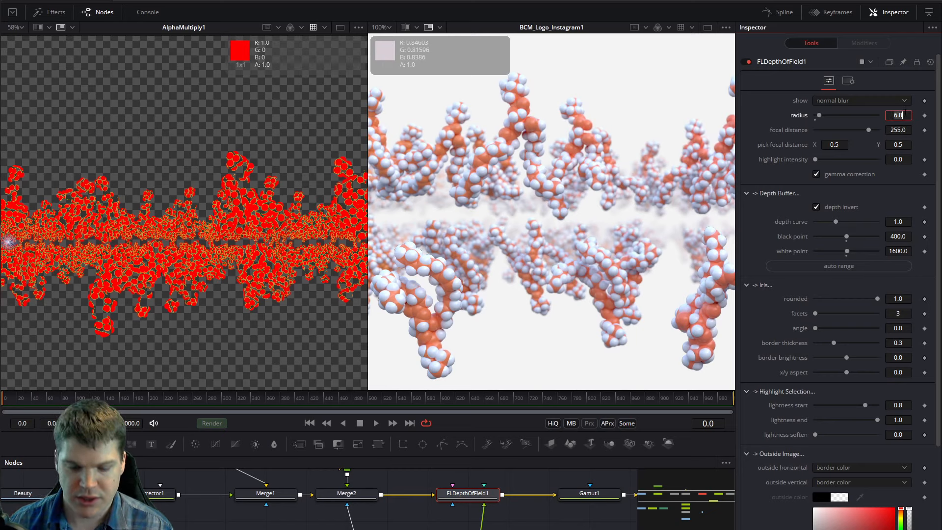
pyautogui.write('5')
pyautogui.press('Tab')
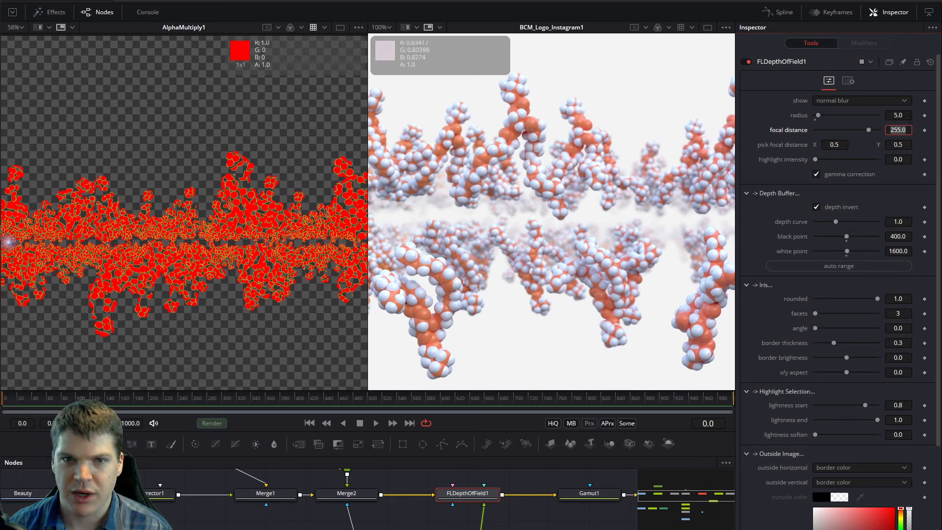
pyautogui.scroll(-2, 646, 223)
pyautogui.moveTo(647, 222); pyautogui.dragTo(520, 222, button='middle')
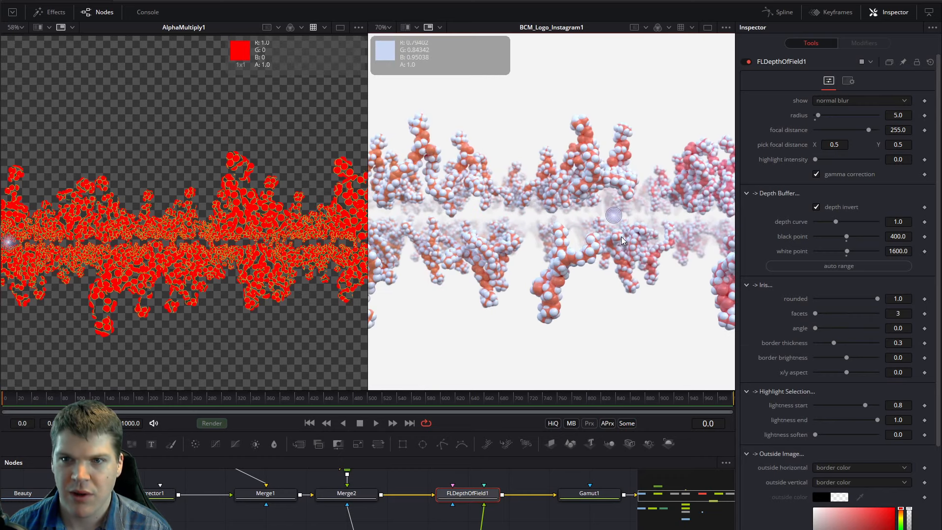
pyautogui.moveTo(678, 200); pyautogui.dragTo(593, 227, button='middle')
pyautogui.scroll(3, 592, 227)
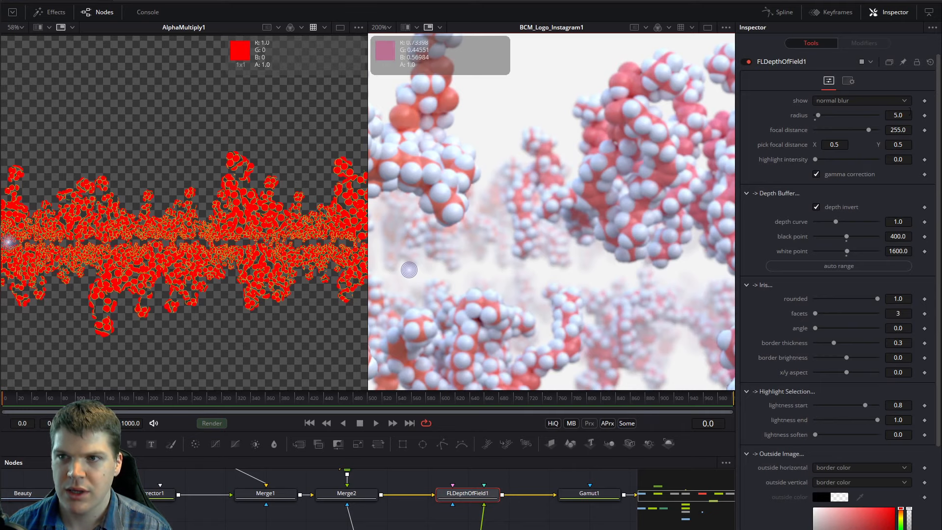
pyautogui.scroll(-1, 557, 258)
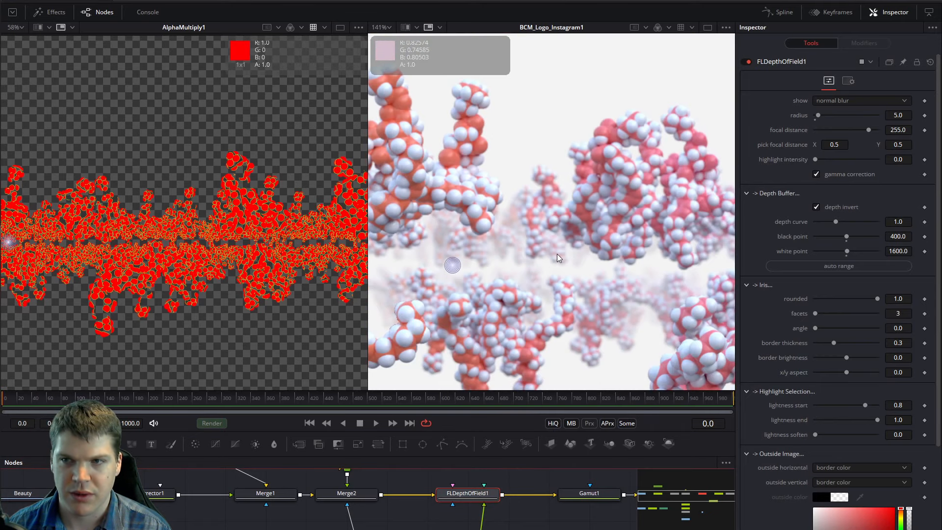
# Step: Set the blur radius of the FLDepthOfField1 node to 4.0 and check the whole panorama
pyautogui.click(897, 115)
pyautogui.write('4')
pyautogui.press('Tab')
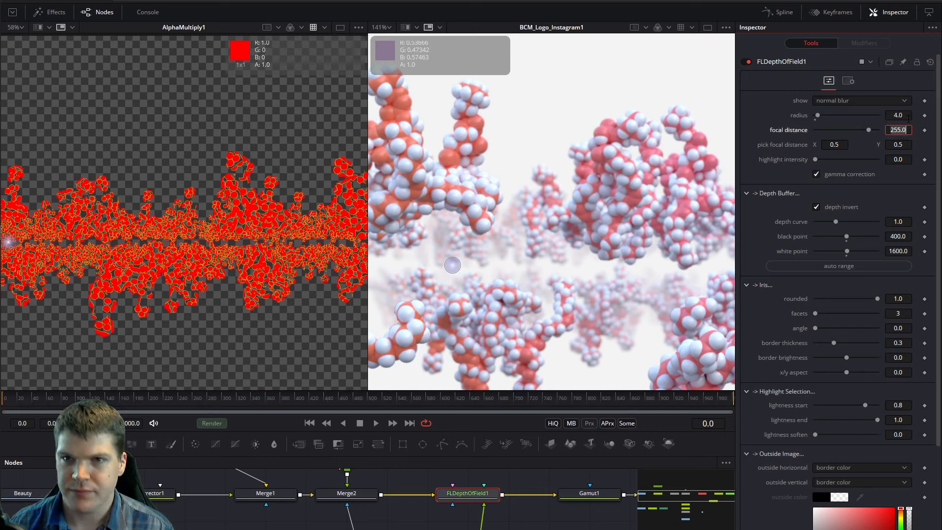
pyautogui.scroll(-4, 515, 242)
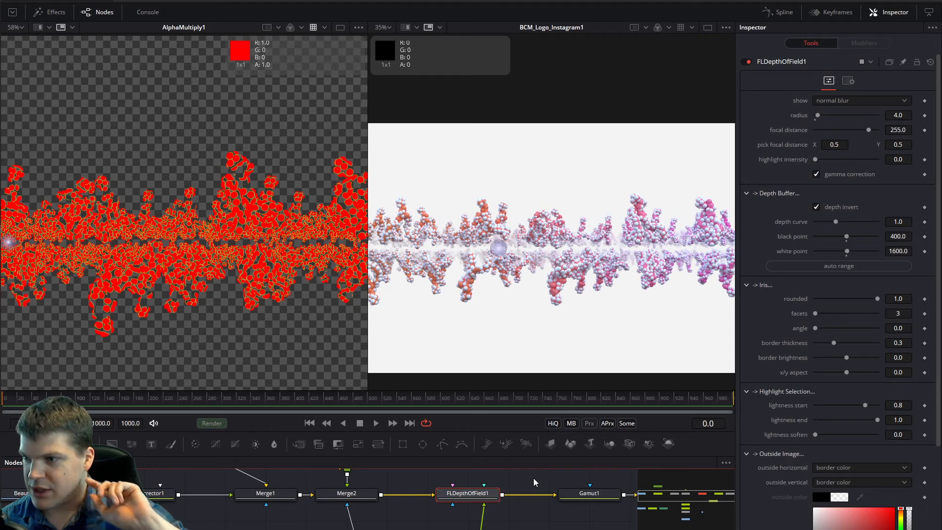
pyautogui.scroll(-2, 546, 270)
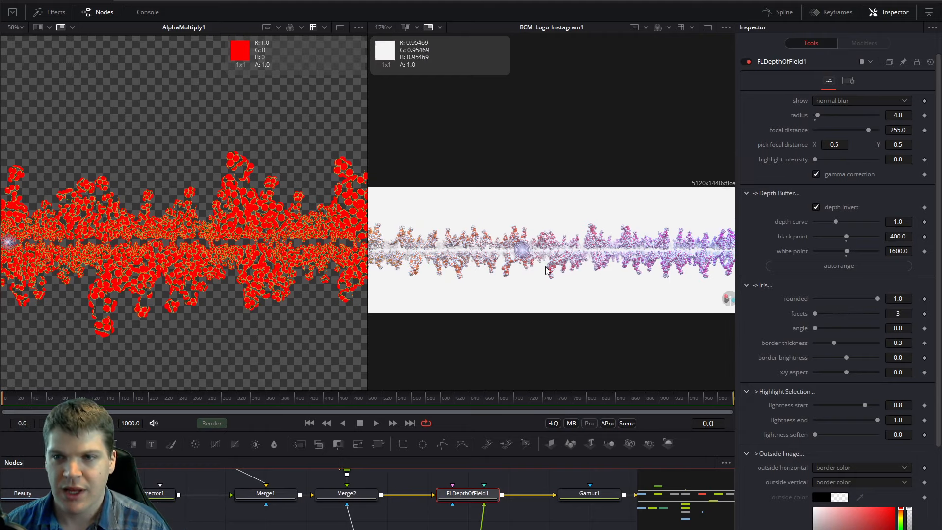